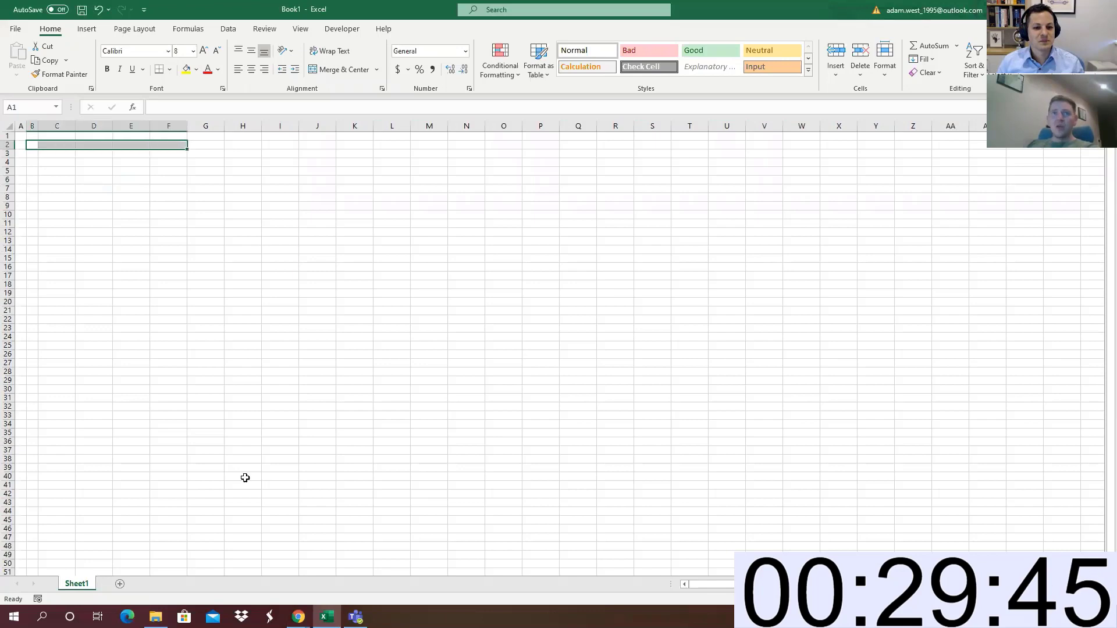
Rename the worksheet Sheet1 as Inputs
double_click(83, 585)
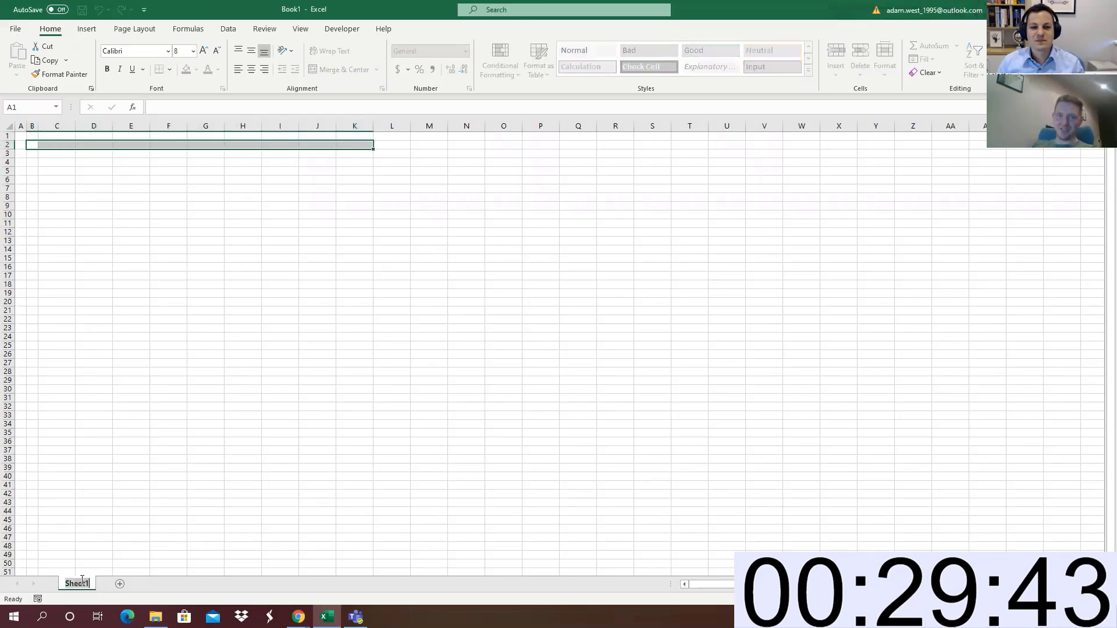
type("Inputs")
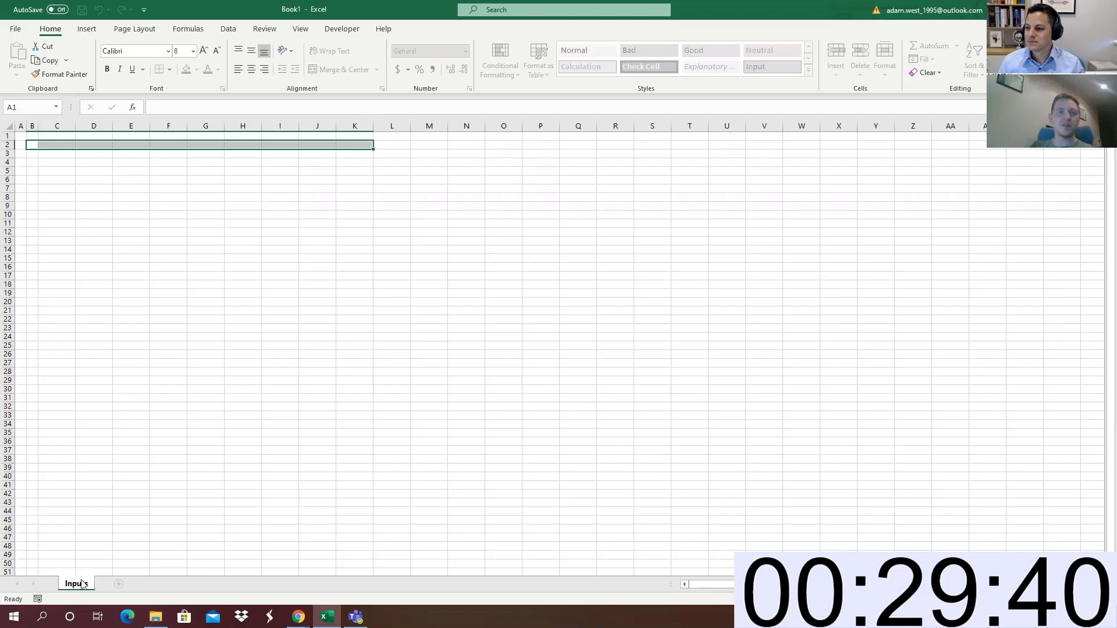
key("Return")
Turn off the gridlines on the Inputs sheet
left_click(57, 162)
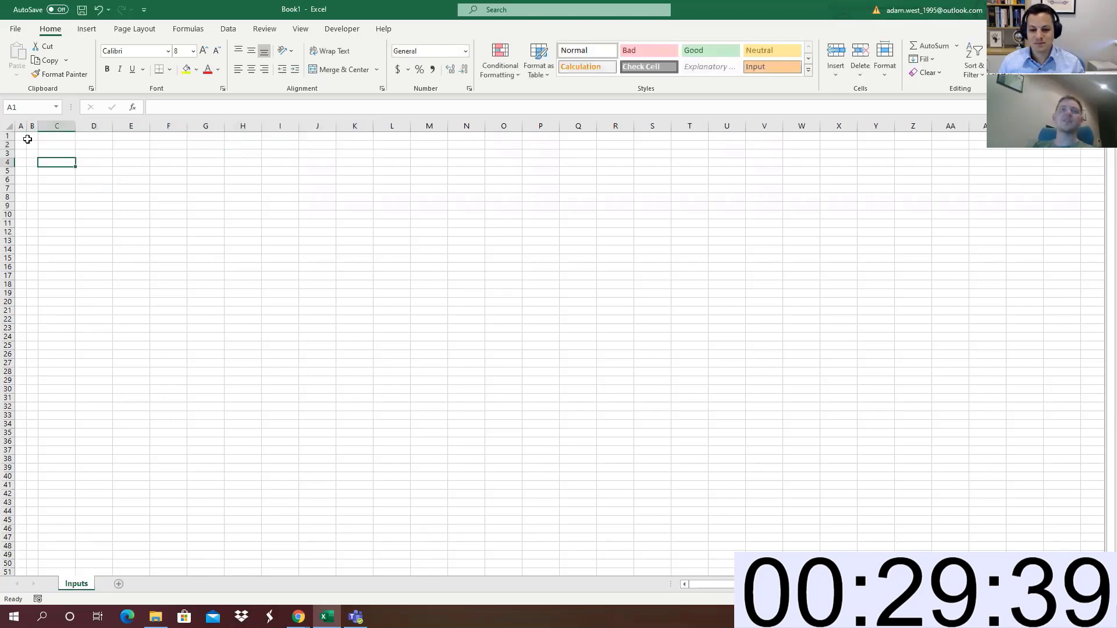
left_click(12, 129)
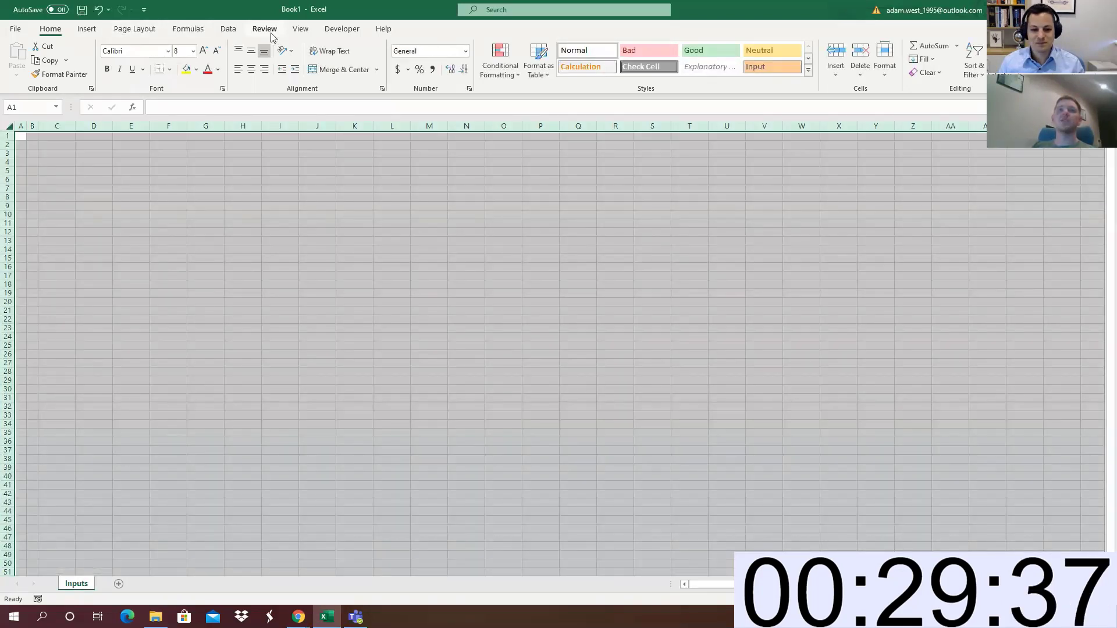
left_click(298, 30)
left_click(272, 69)
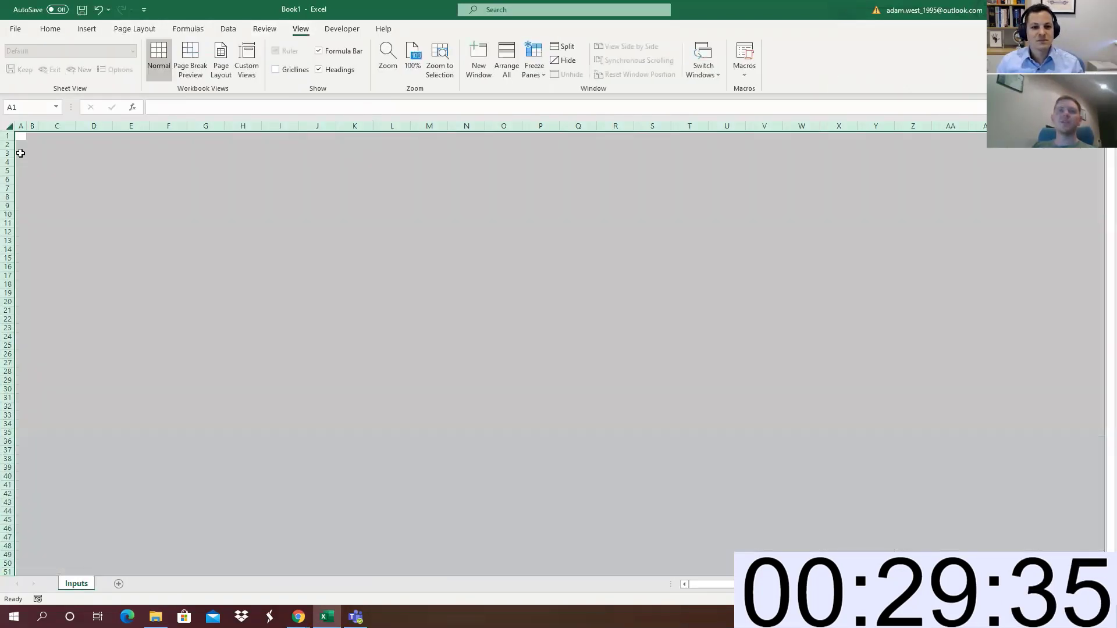
Fill the header band B2:L2 with dark blue-gray
left_click(25, 147)
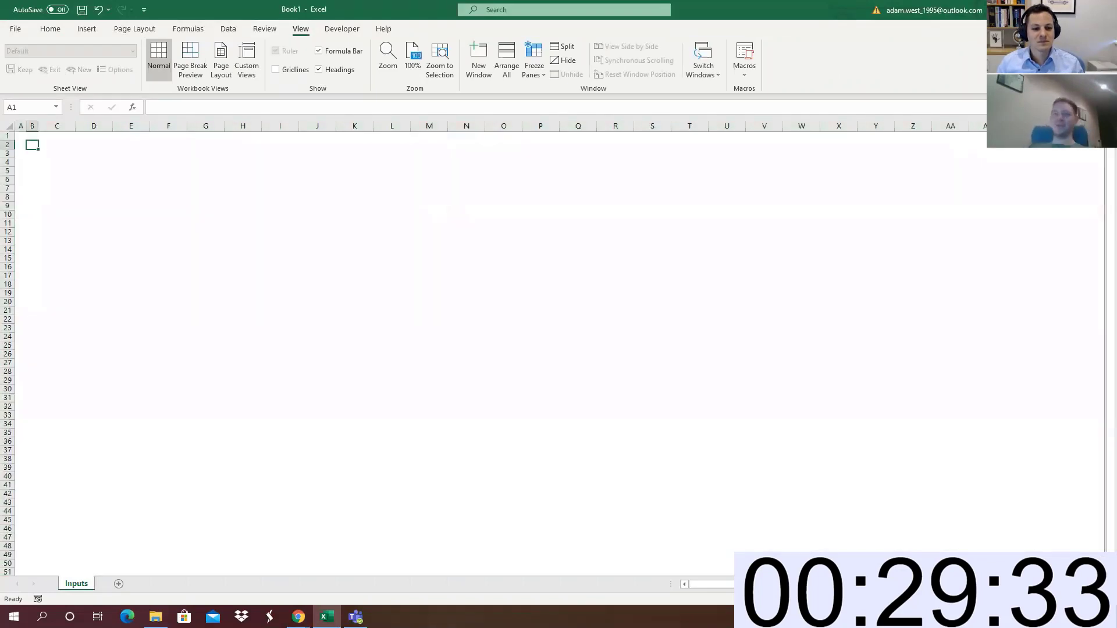
left_click_drag(32, 145, 408, 145)
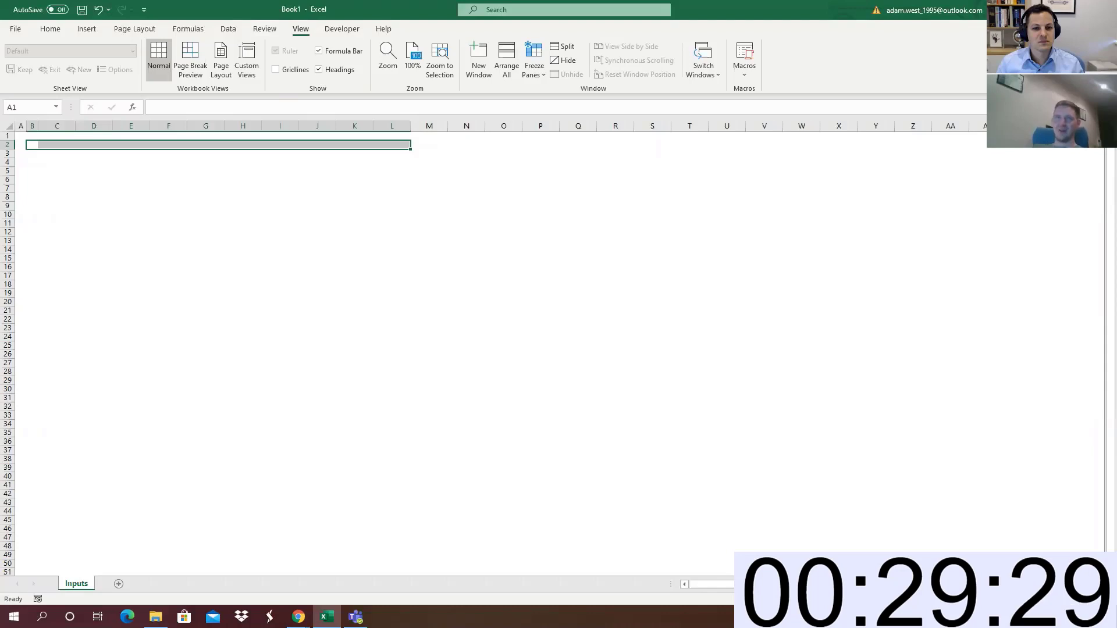
left_click(46, 29)
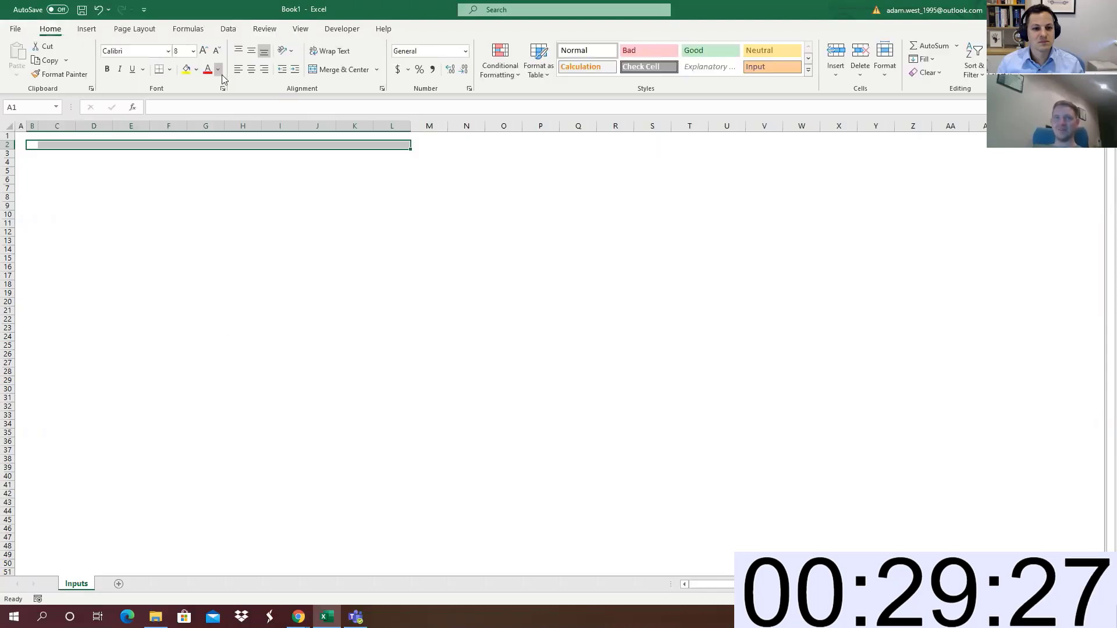
left_click(197, 71)
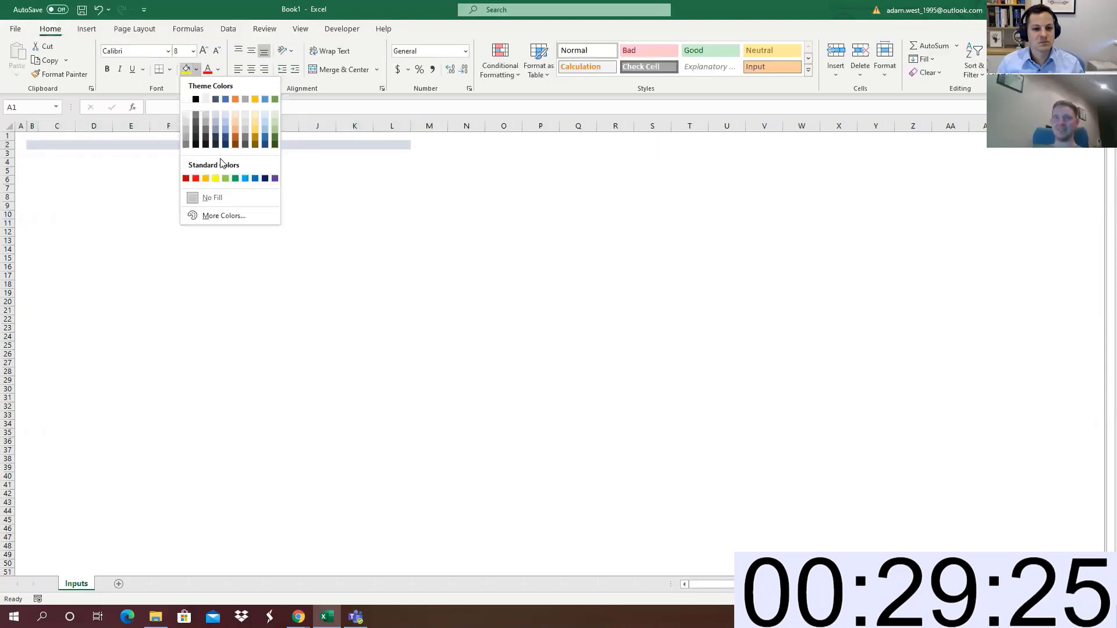
left_click(214, 143)
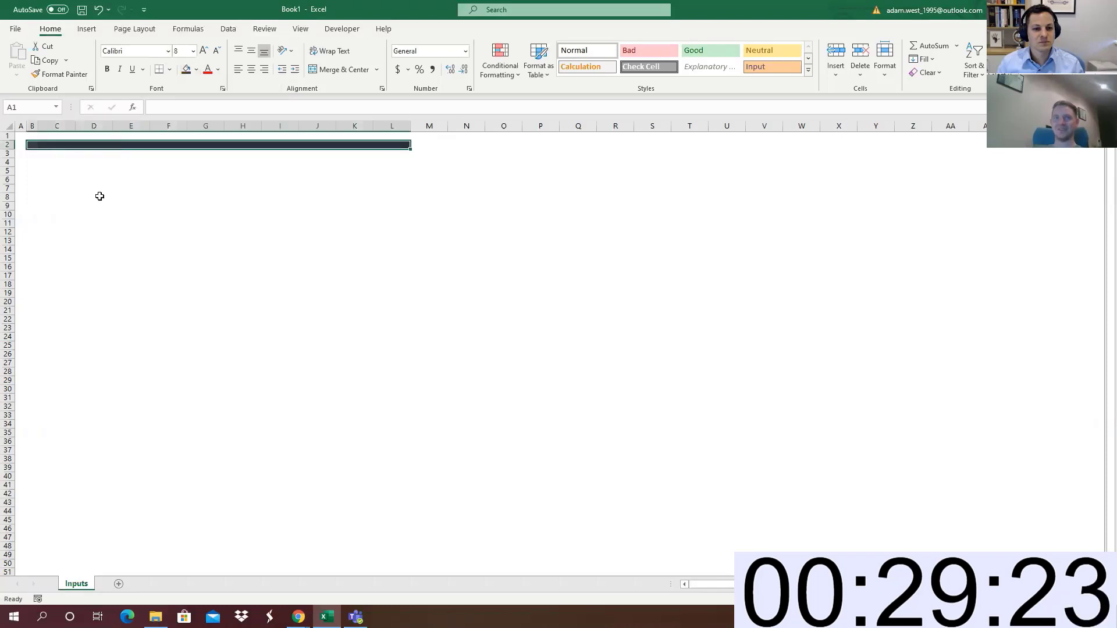
Set the font colour of B2 to white and enter the section number 1 there
left_click(218, 69)
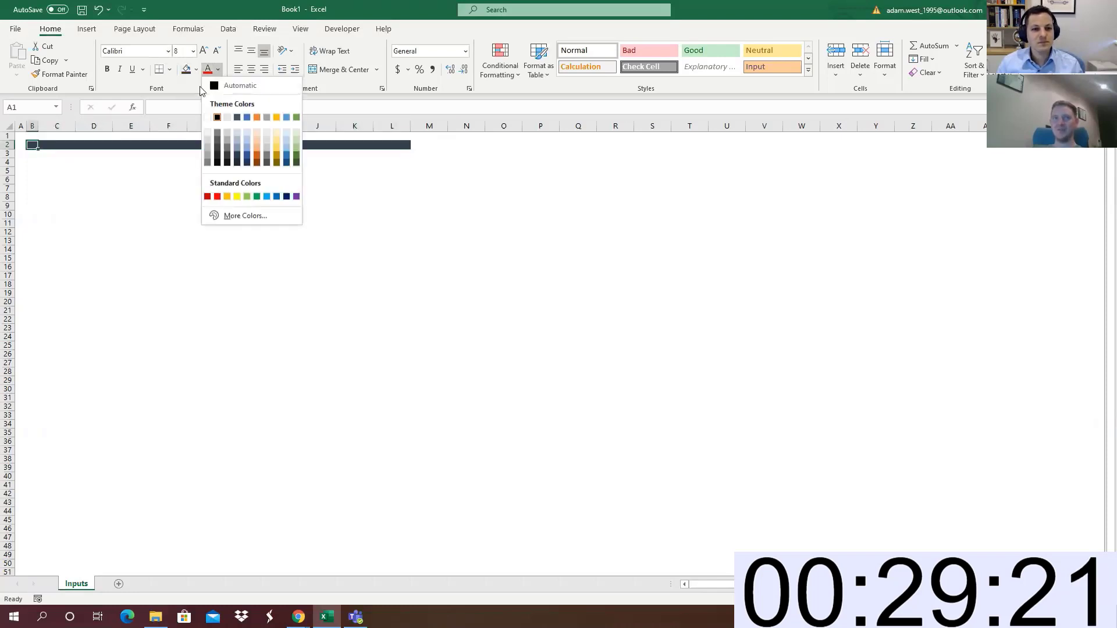
left_click(208, 117)
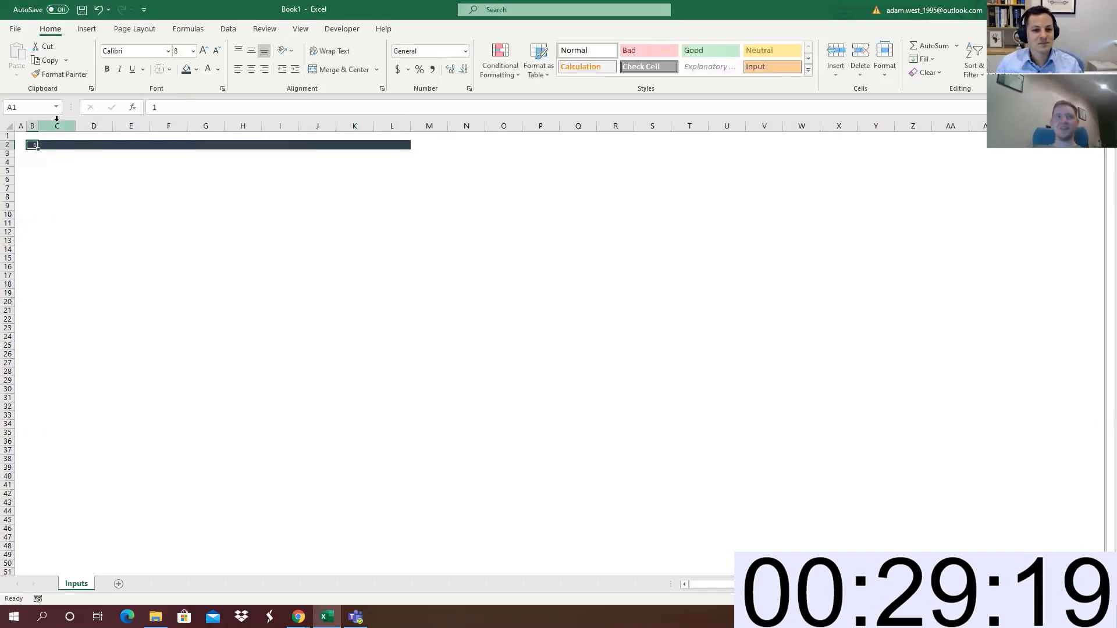
type("1")
Enter the section title Inputs in C2 and make it bold
key("Tab")
type("UI")
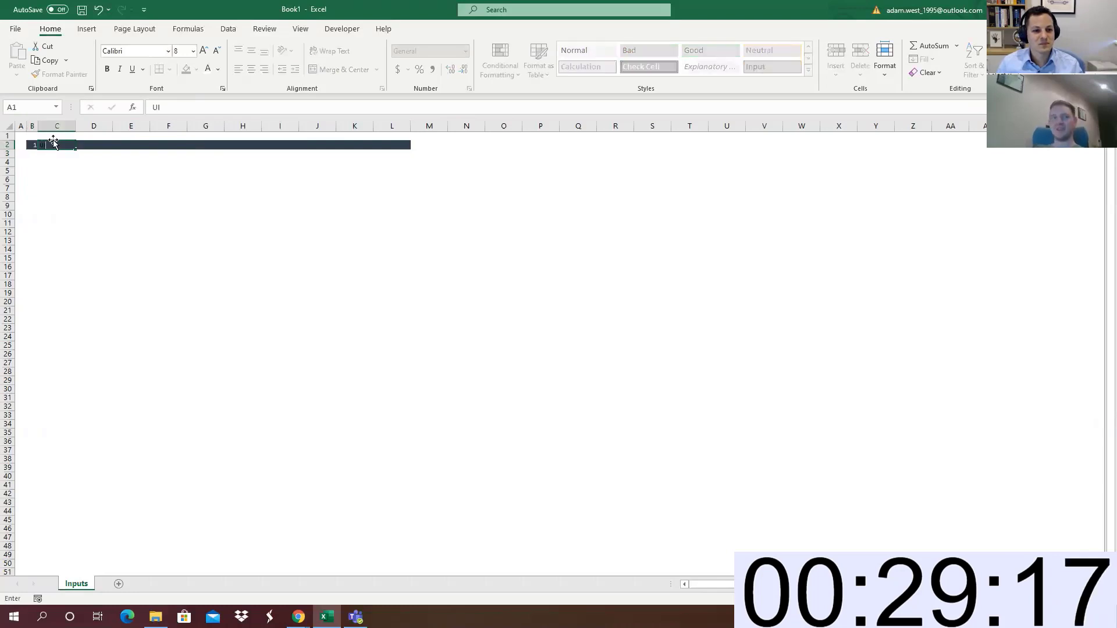
type("Inptu")
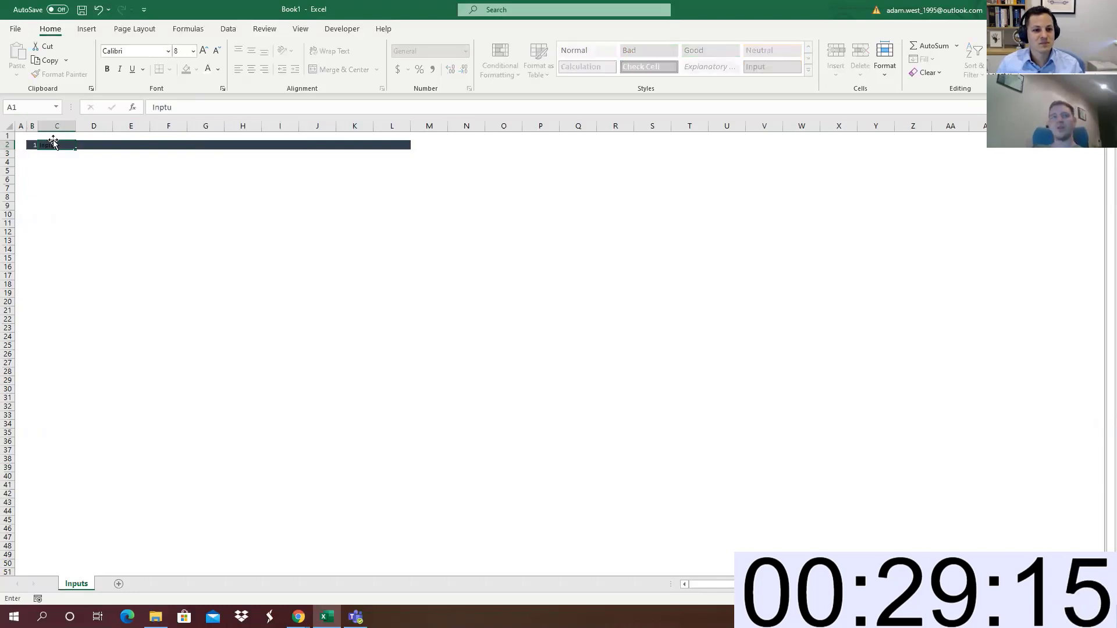
key("BackSpace")
key("BackSpace")
type("uts")
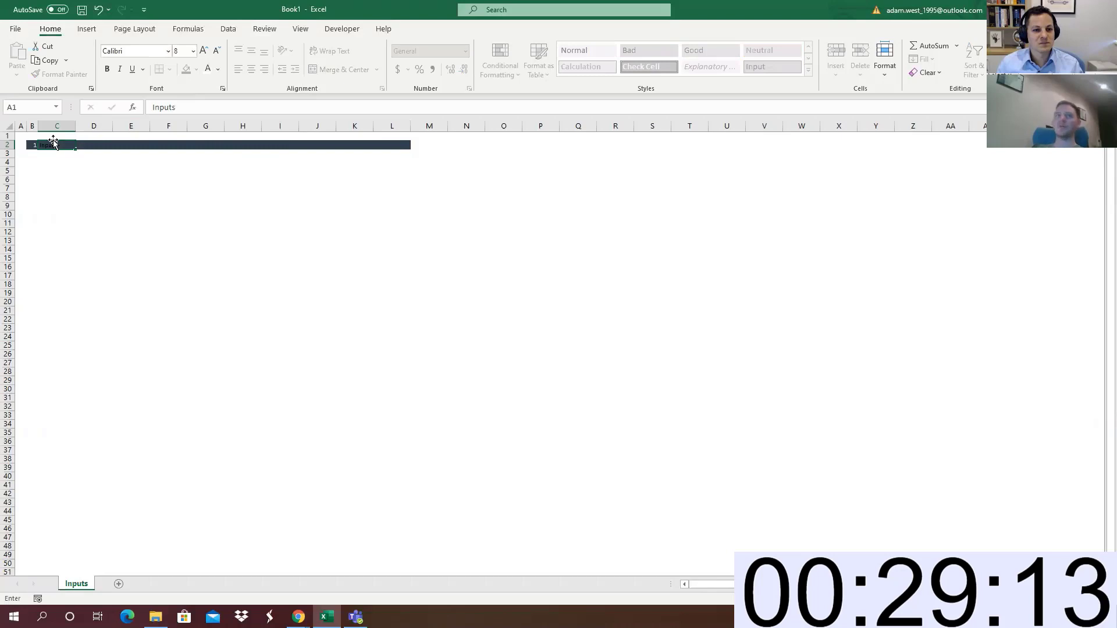
key("ctrl+Return")
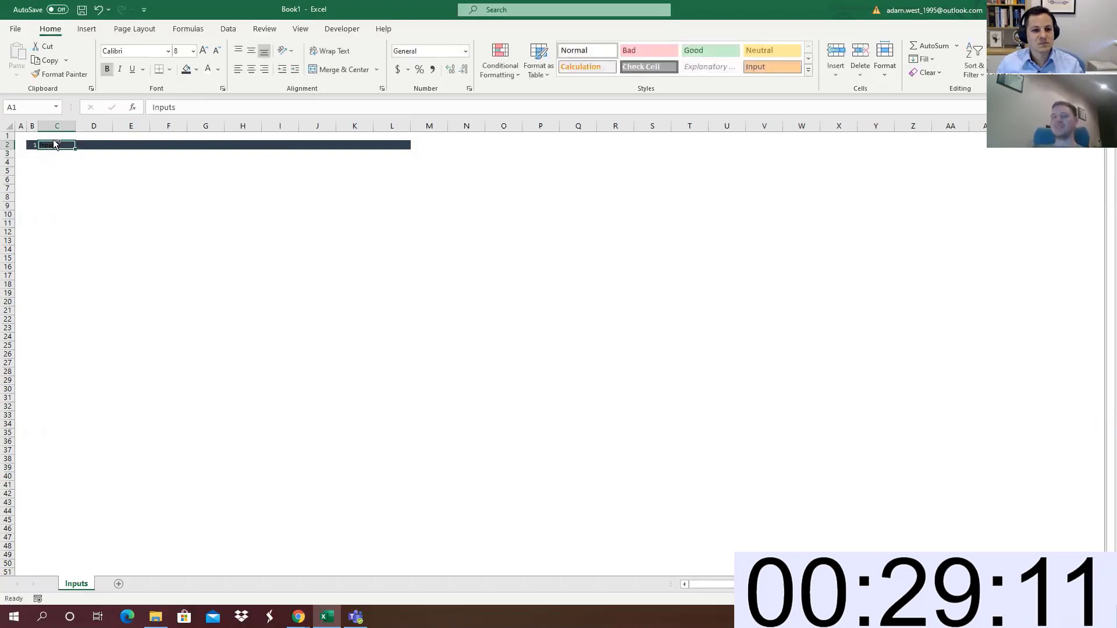
Make the section number in B2 bold and copy its formatting onto the title in C2
key("Left")
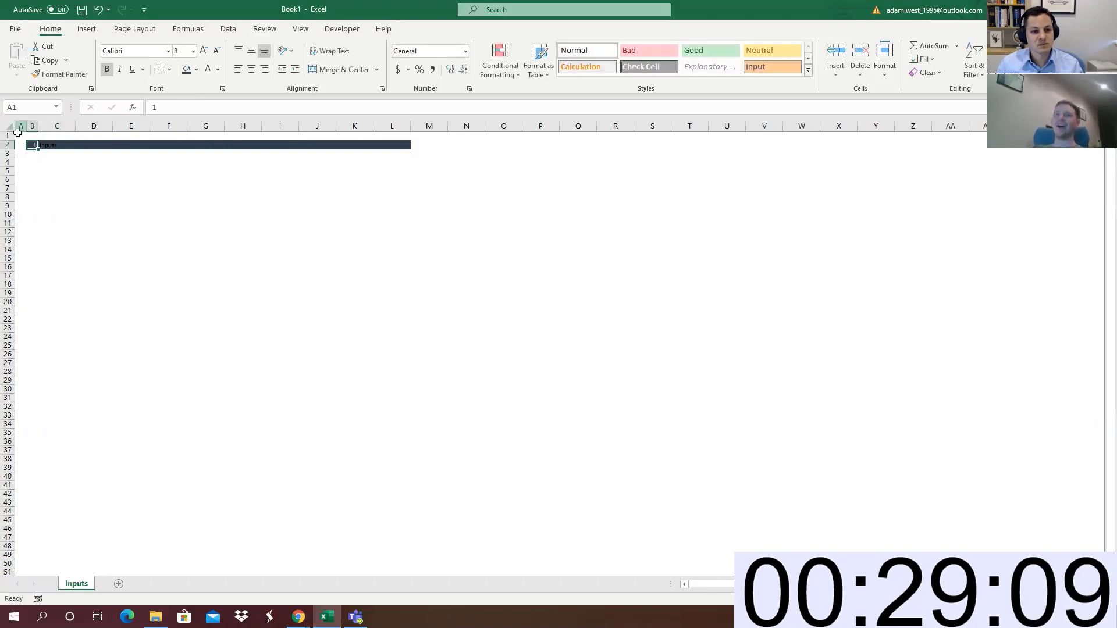
left_click(49, 76)
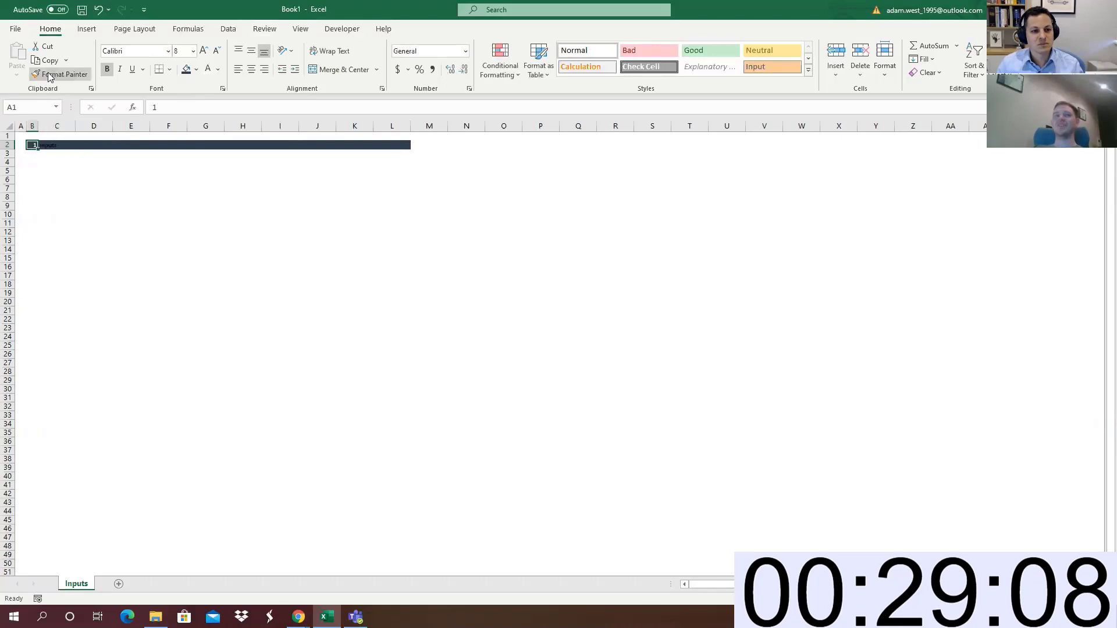
left_click(45, 145)
key("Down")
key("Down")
key("Down")
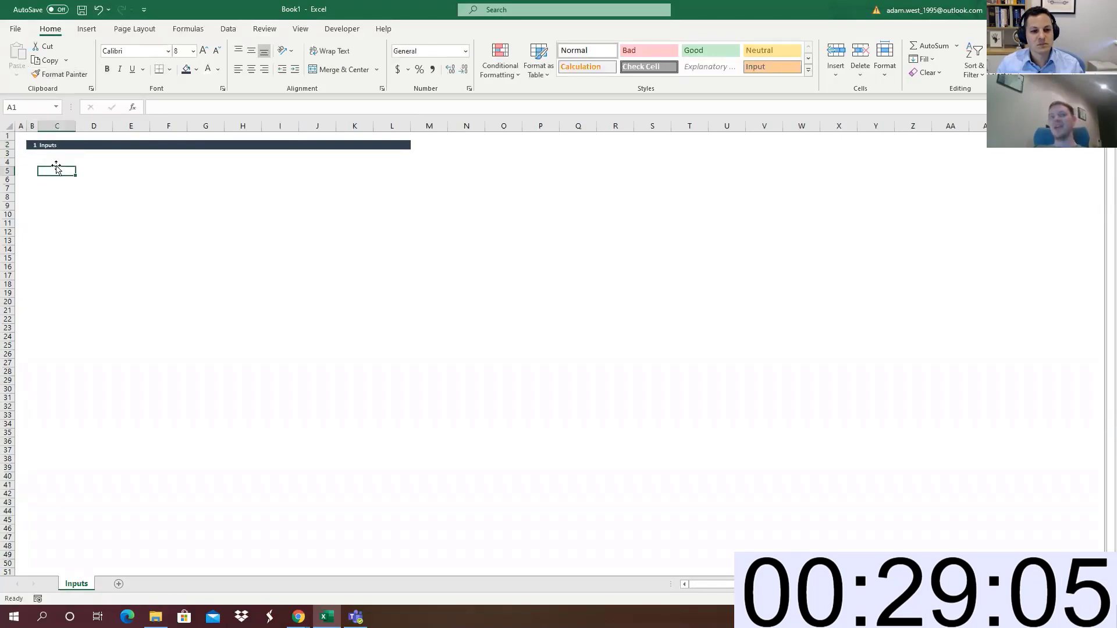
Enter the label Revenue in C4 below the header band
left_click(57, 162)
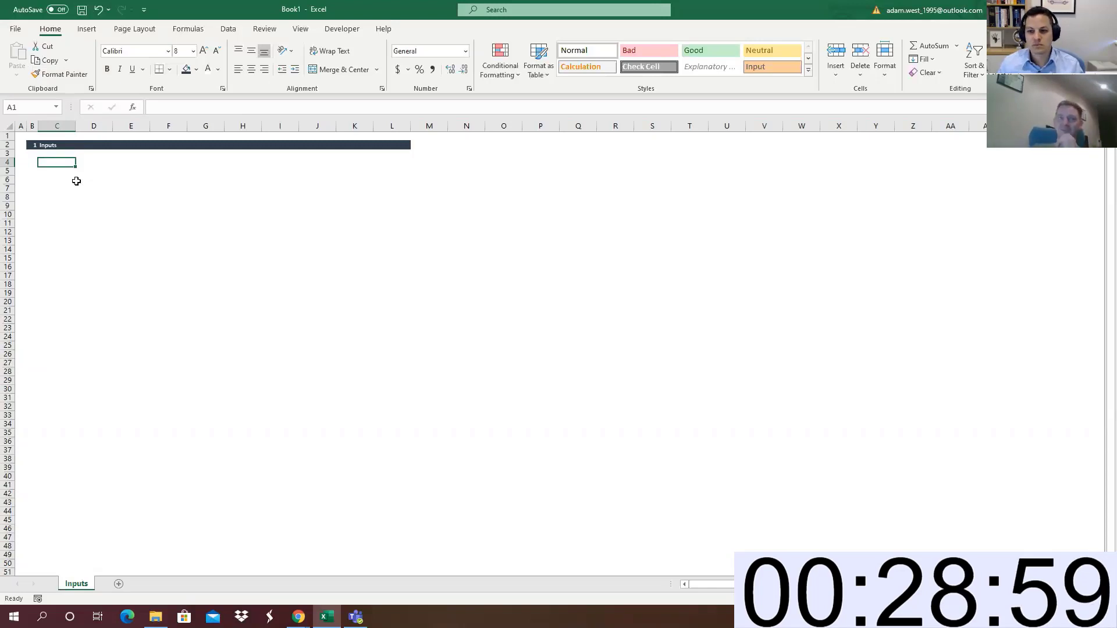
left_click(72, 179)
left_click(67, 162)
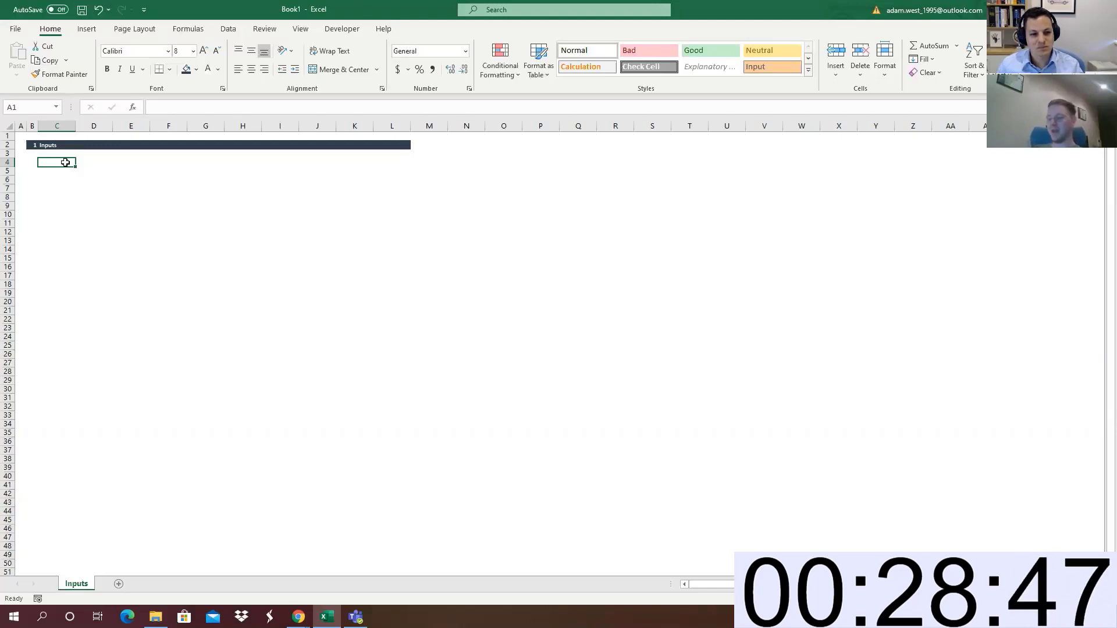
type("Rev")
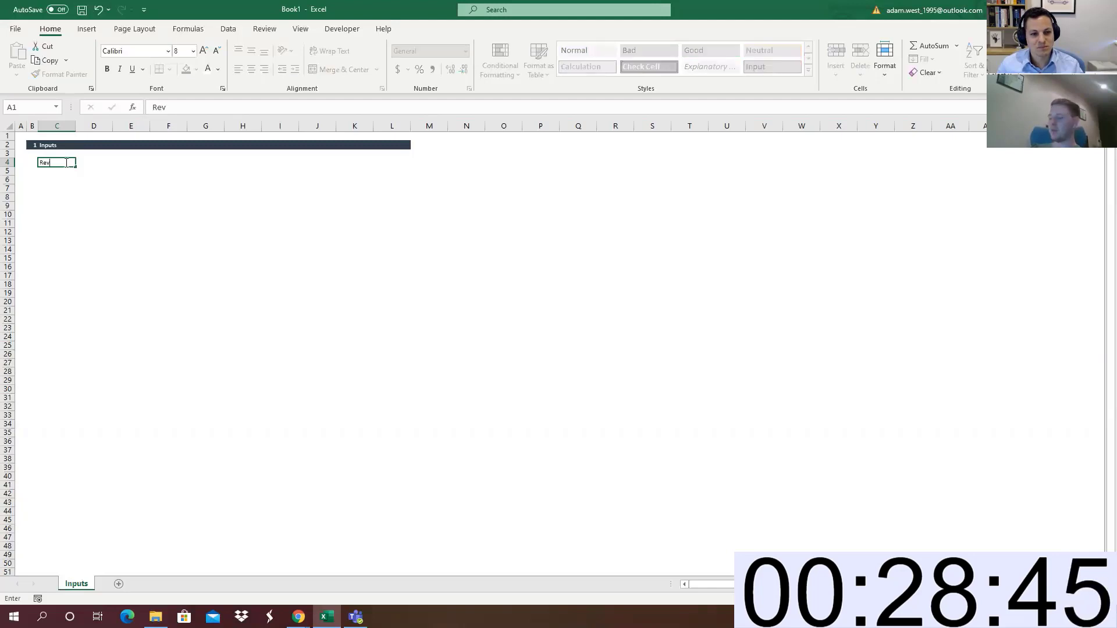
key("Return")
Enter the label Expenses in C12, leaving blank rows beneath Revenue
key("Down")
key("Down")
key("Down")
key("Down")
key("Down")
key("Down")
key("Down")
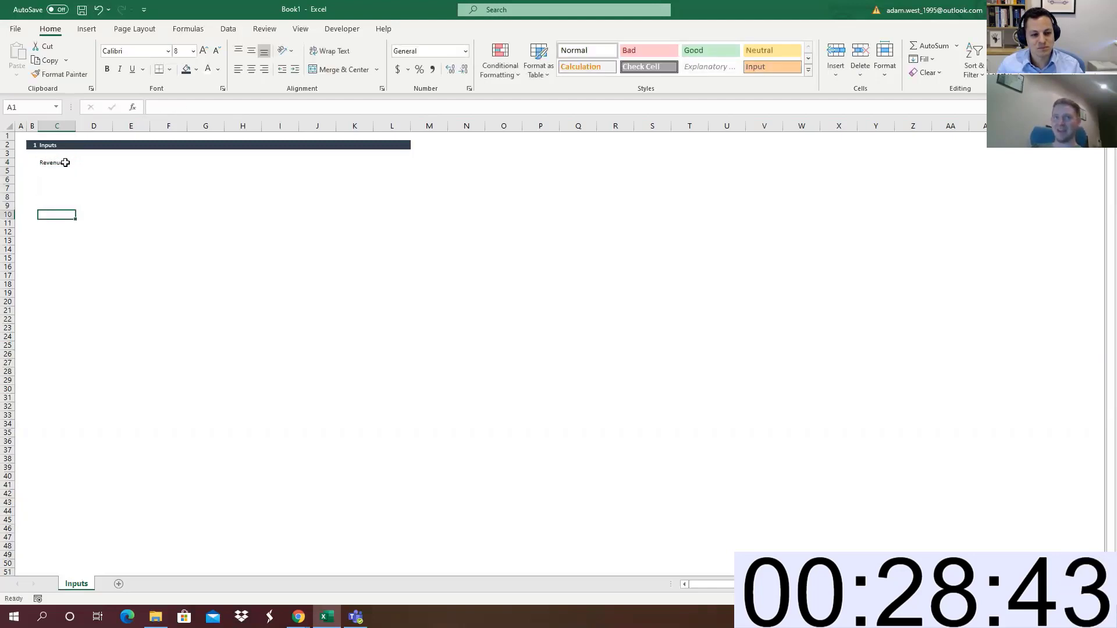
type("Expes")
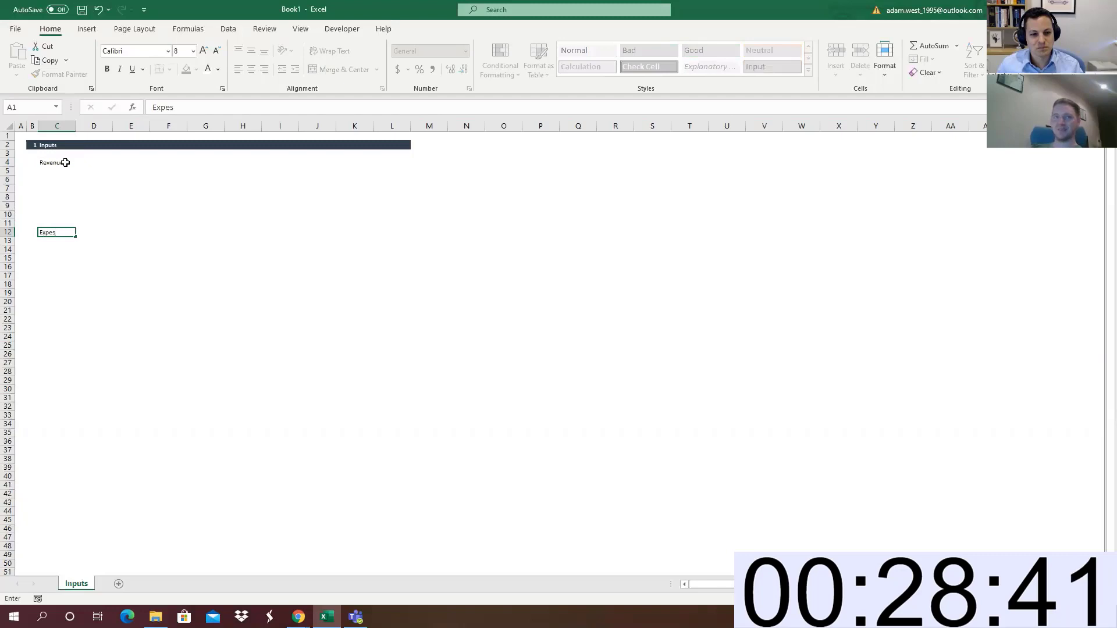
key("BackSpace")
type("ns")
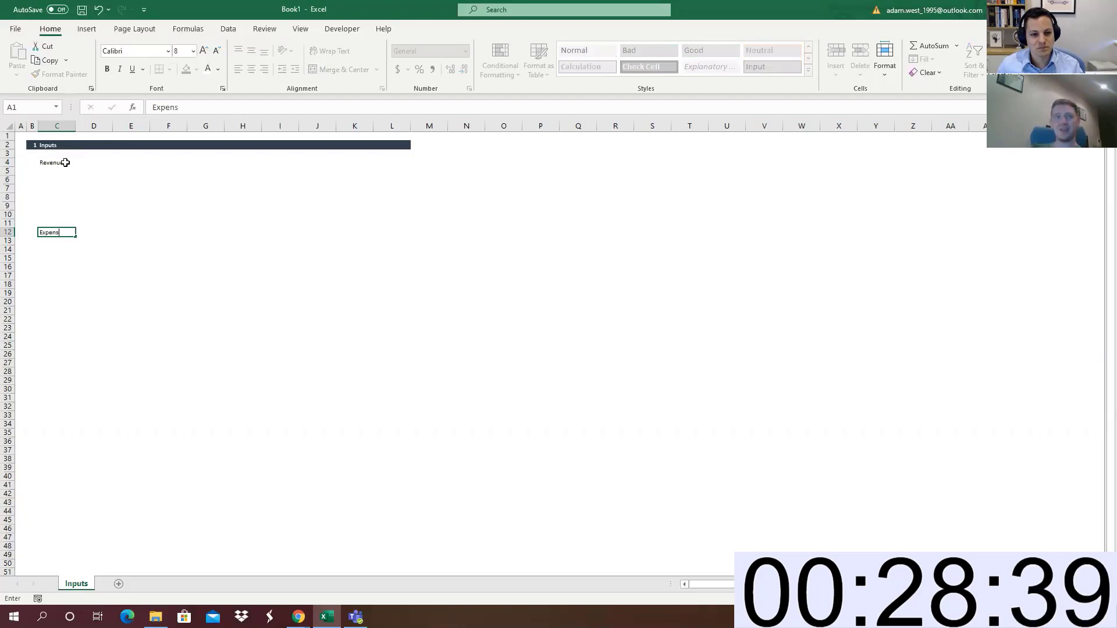
type("es")
key("Return")
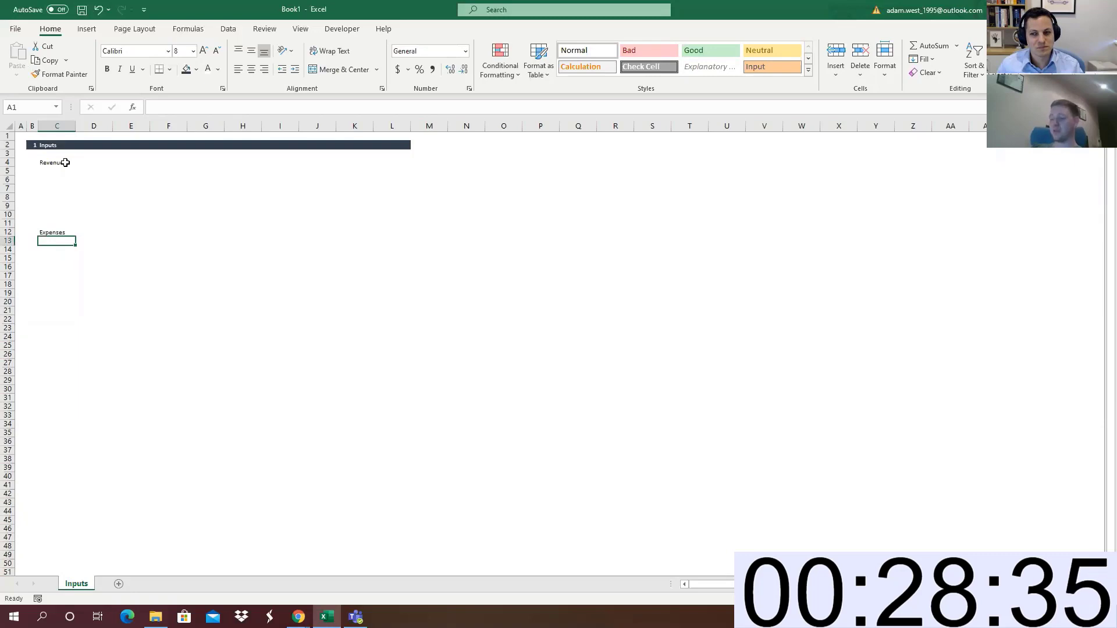
List the expense items Utilities, Rent and Wages in C13:C15 under Expenses
type("Ut")
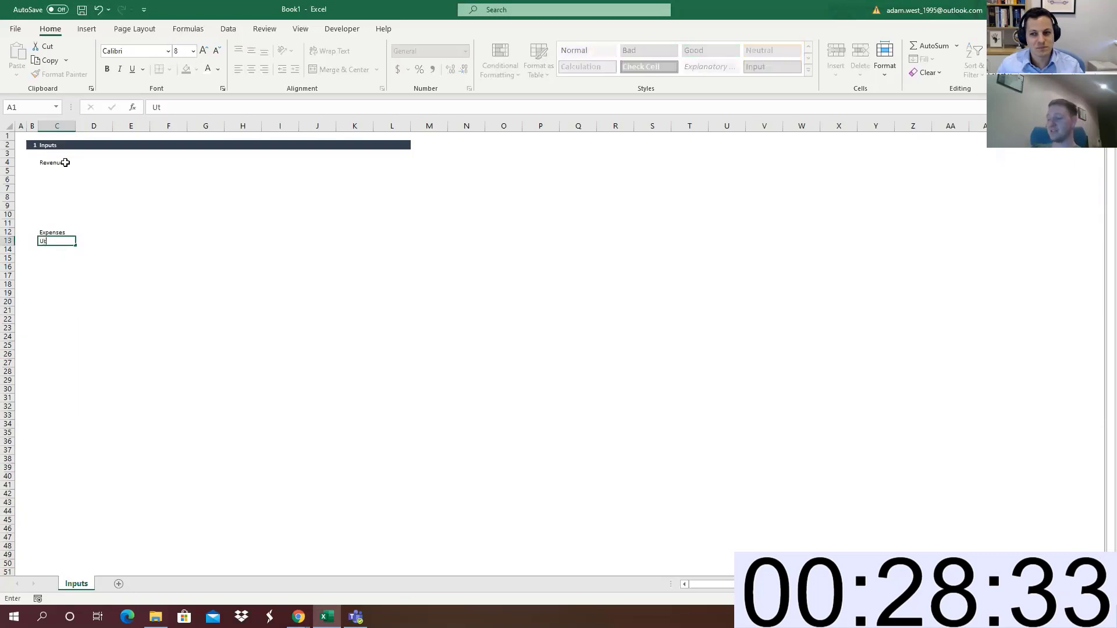
type("ilities")
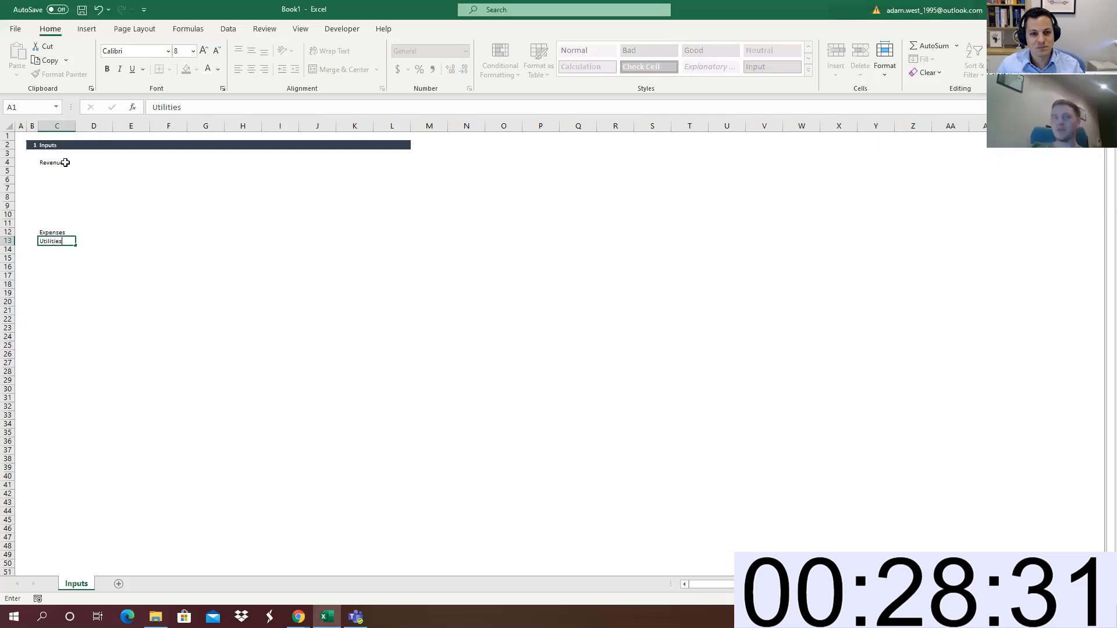
key("Return")
type("Rent")
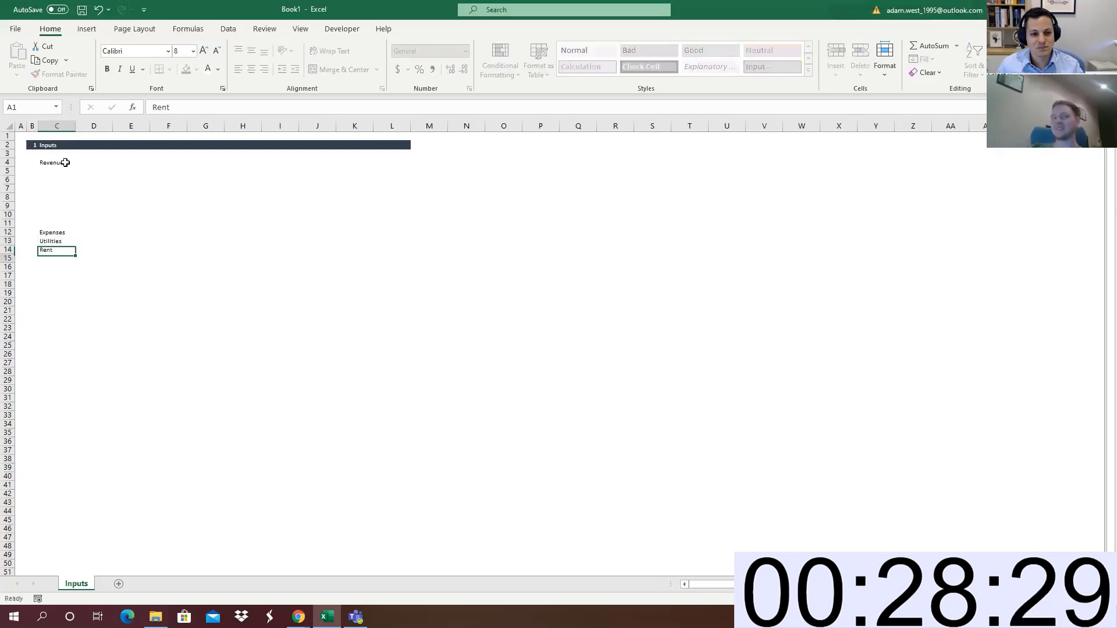
key("Return")
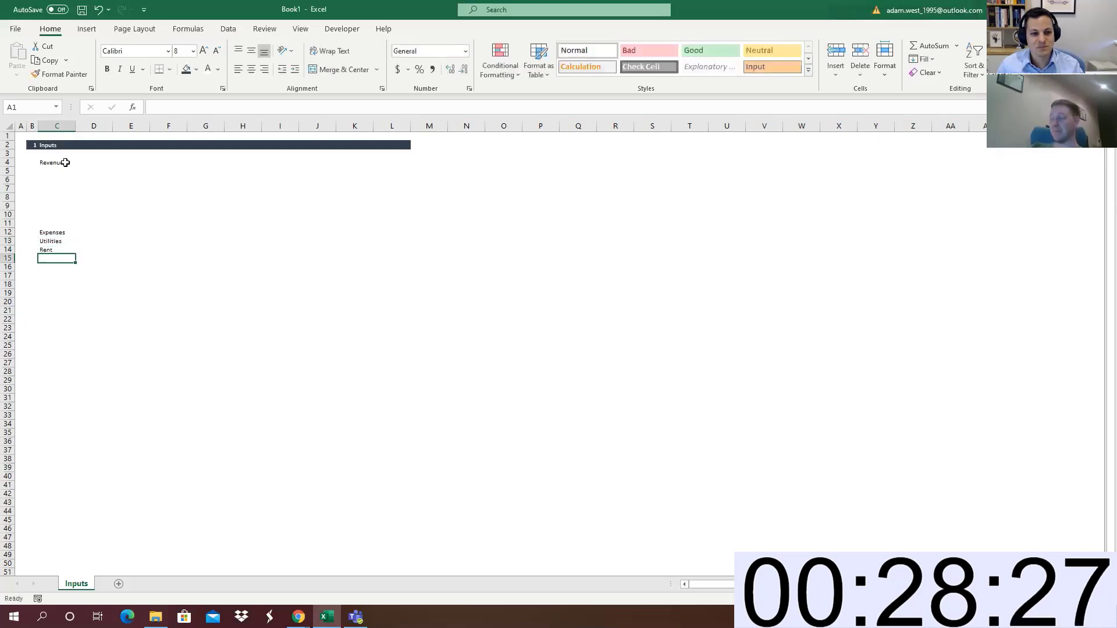
type("Wages")
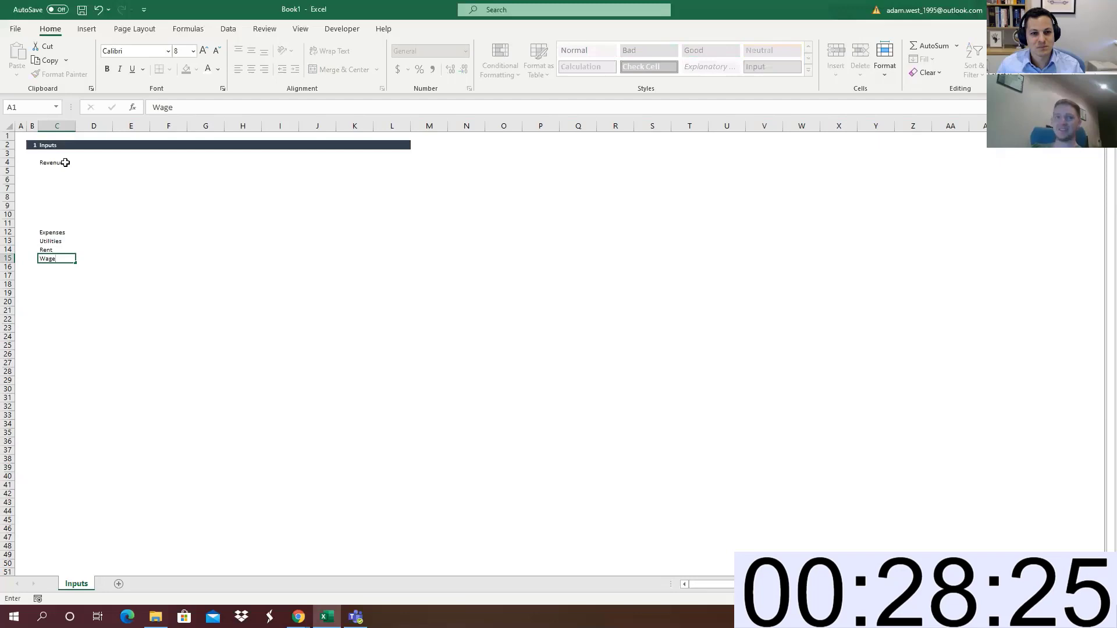
key("Return")
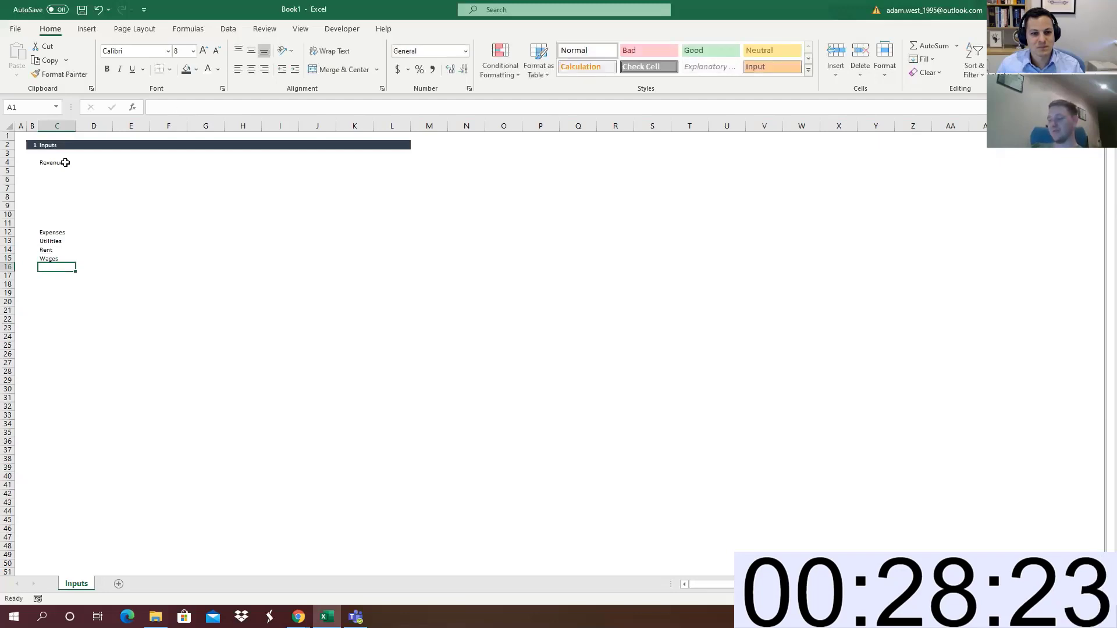
Add the expense item Governments in C16 below Wages
key("BackSpace")
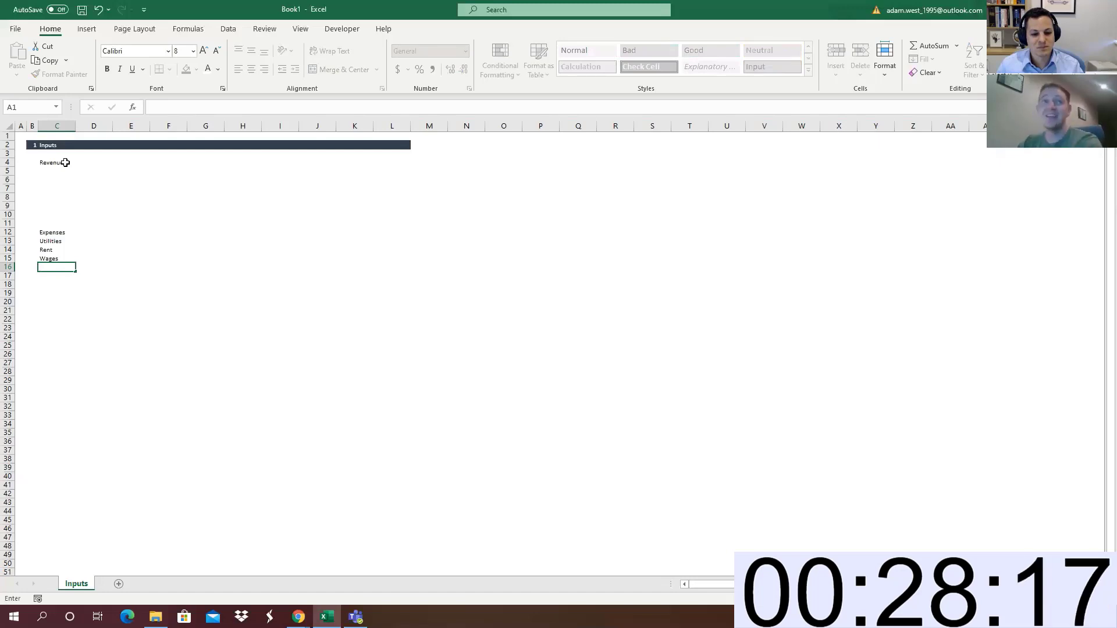
key("Return")
key("Up")
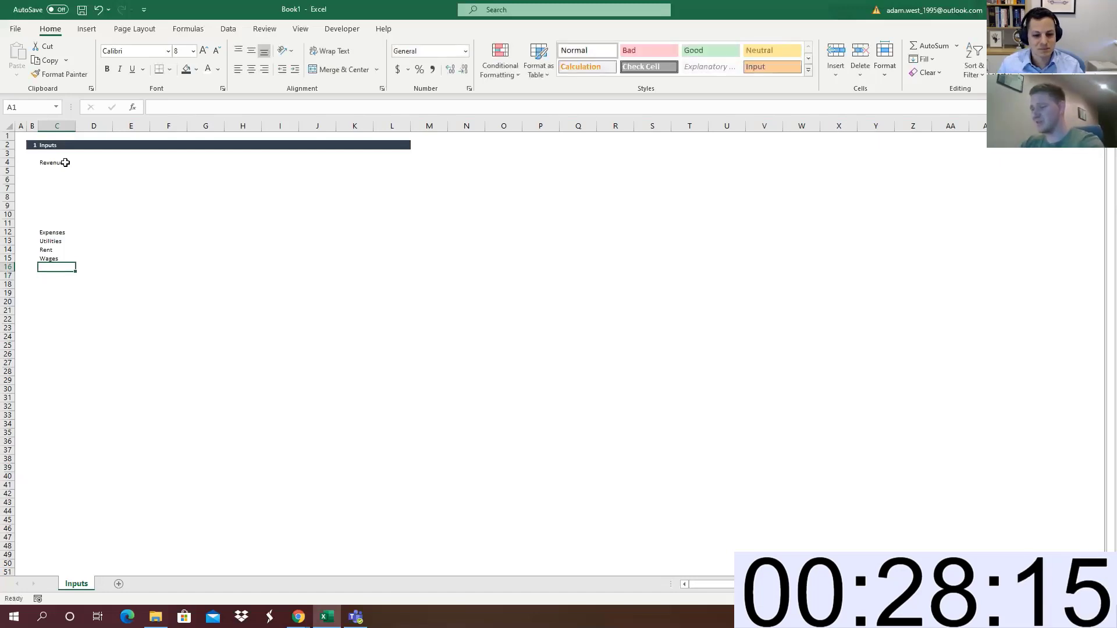
type("Gover")
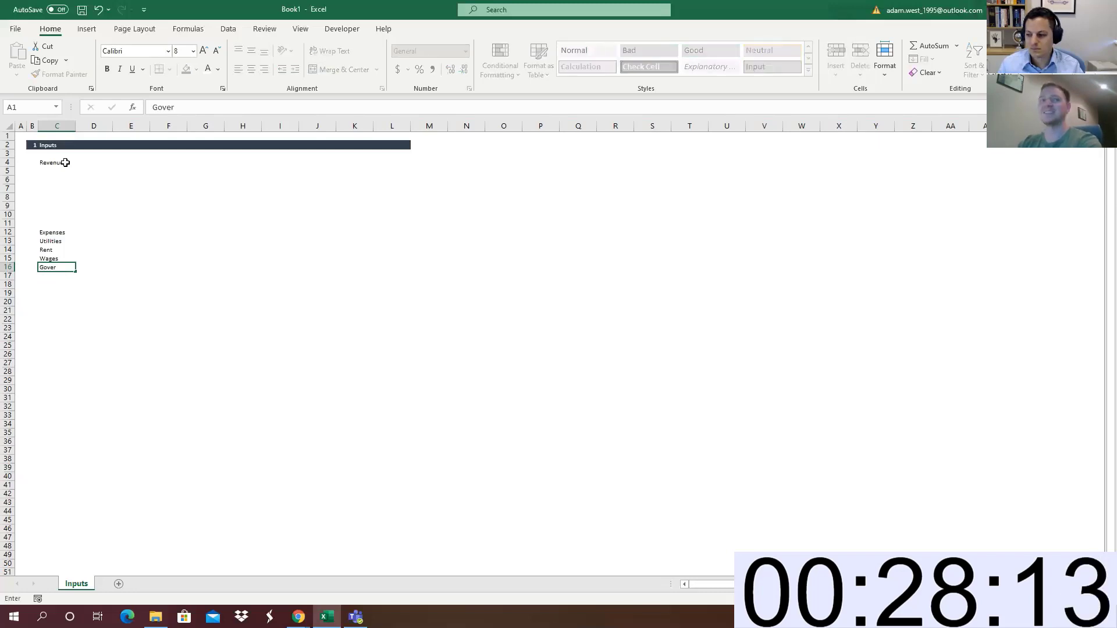
type("nt")
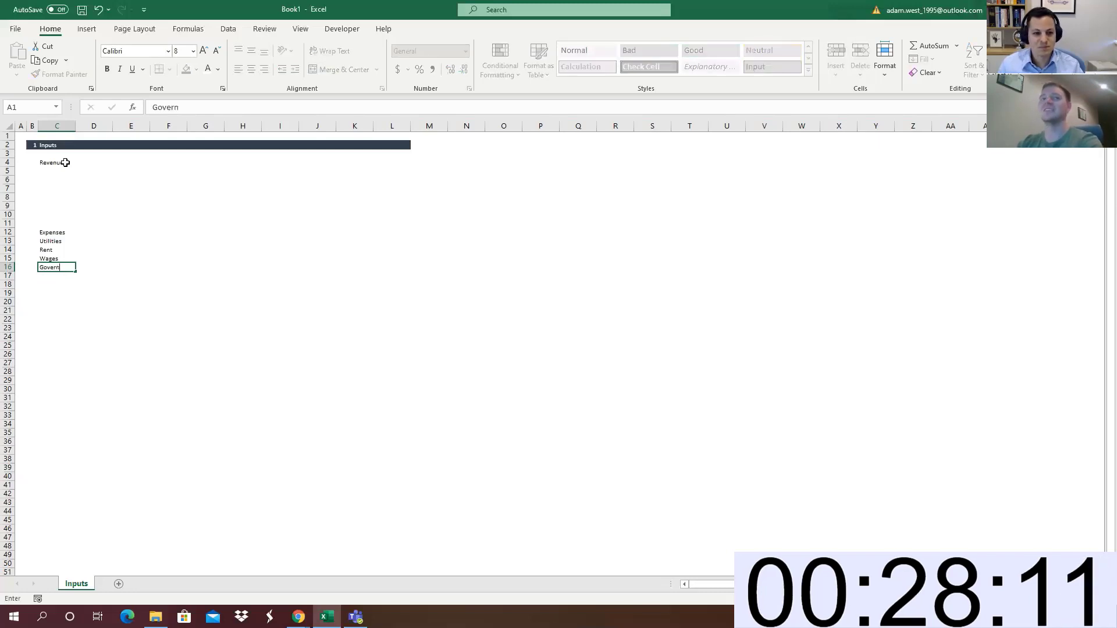
key("BackSpace")
type("ments")
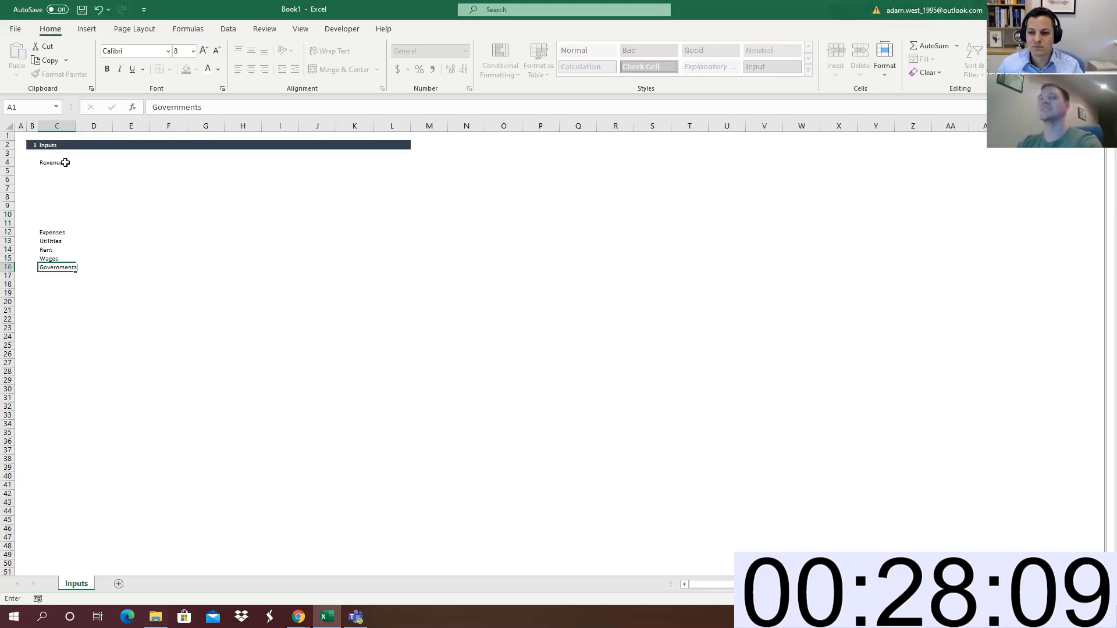
key("Return")
key("Up")
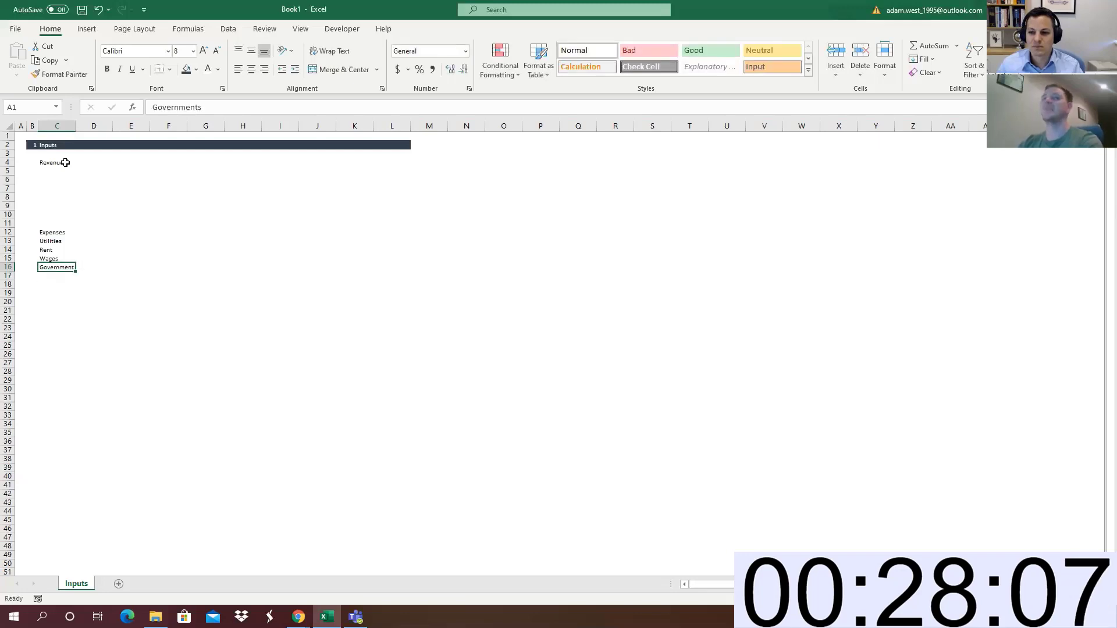
Narrow column D to a slim spacer between the item labels and the value columns
key("Right")
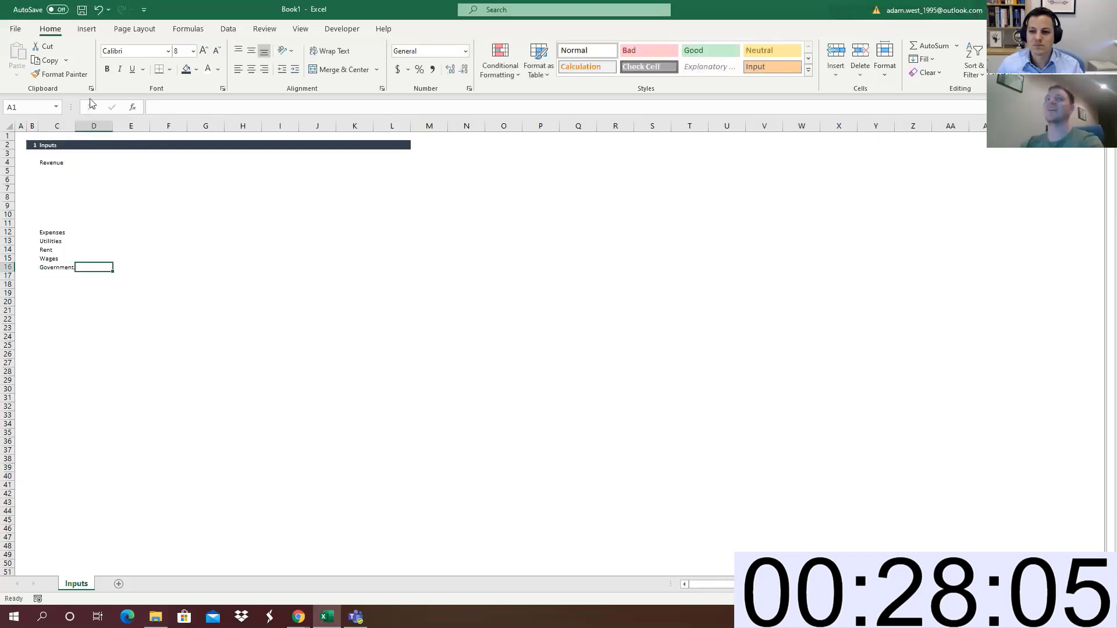
left_click(90, 250)
left_click(92, 241)
left_click(136, 230)
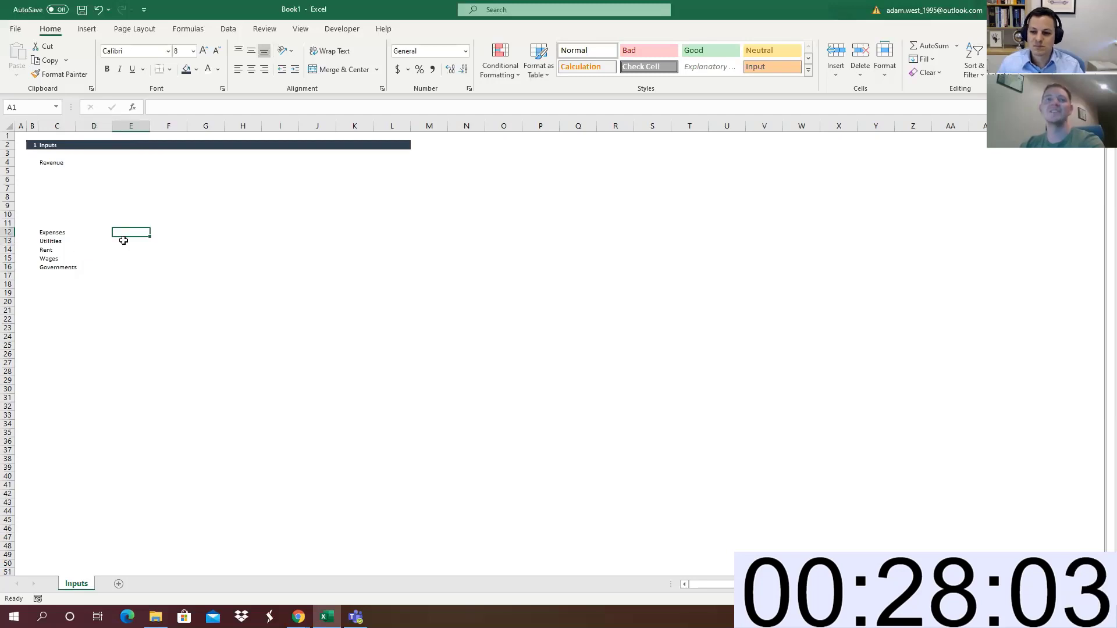
left_click(107, 232)
left_click(95, 126)
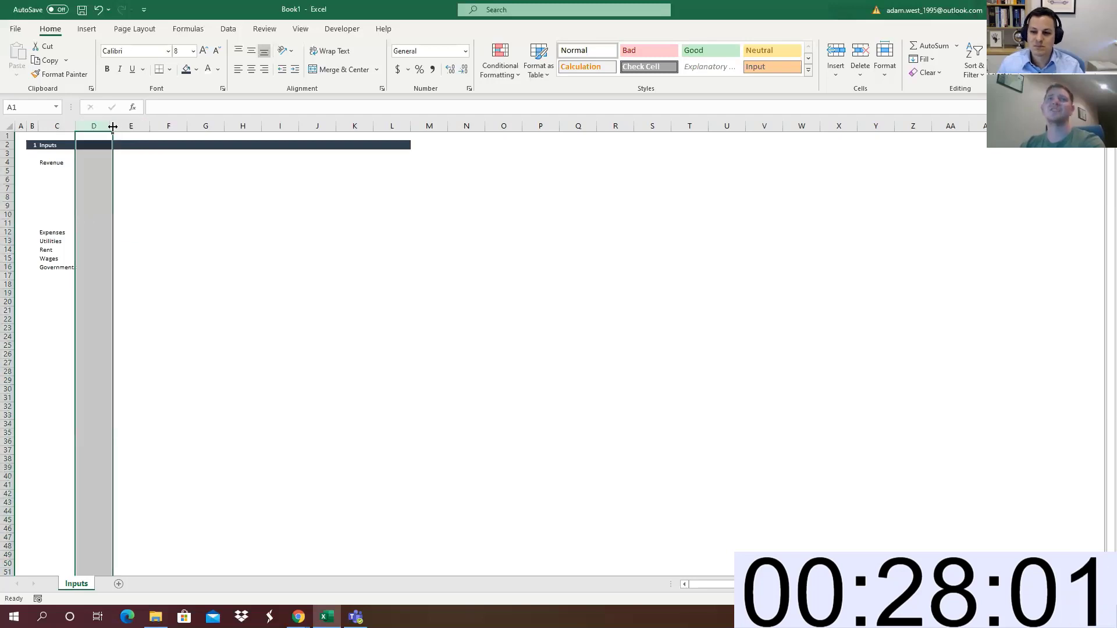
left_click_drag(113, 125, 87, 126)
left_click(130, 126)
left_click(107, 127)
Enter the year 2020 in E11 and the formula +E11+1 in F11 as headings above the Expenses block
left_click(107, 223)
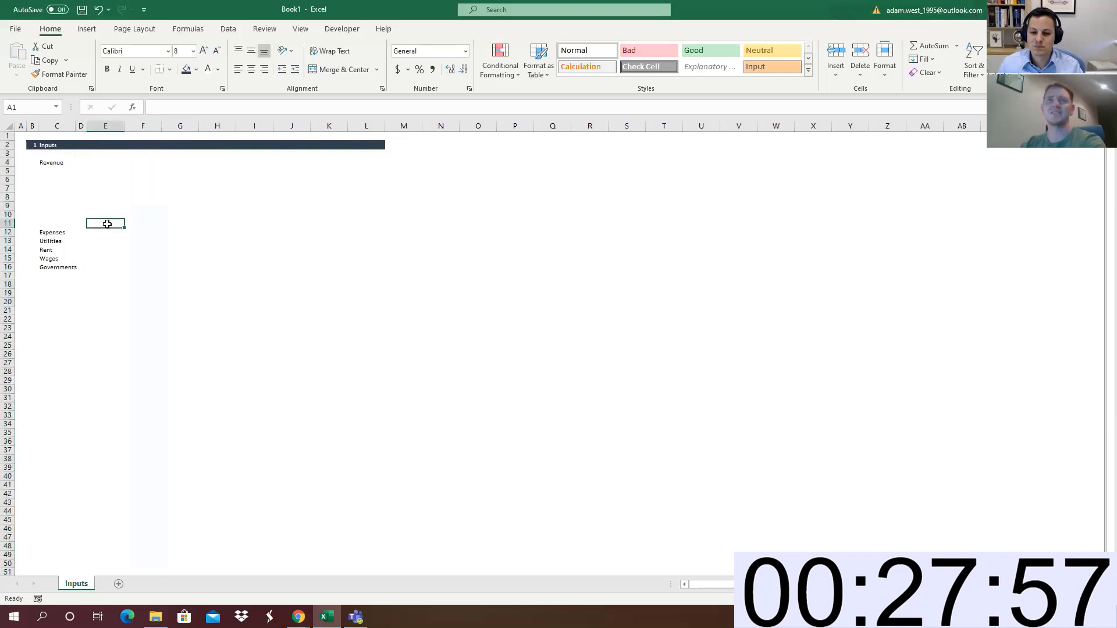
type("22")
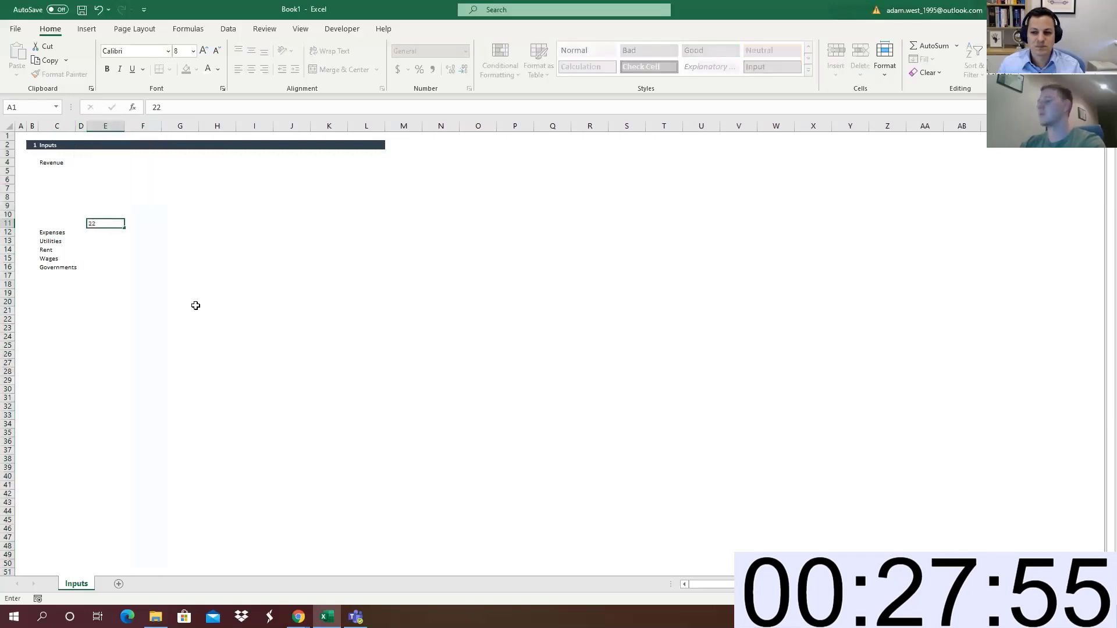
type("020")
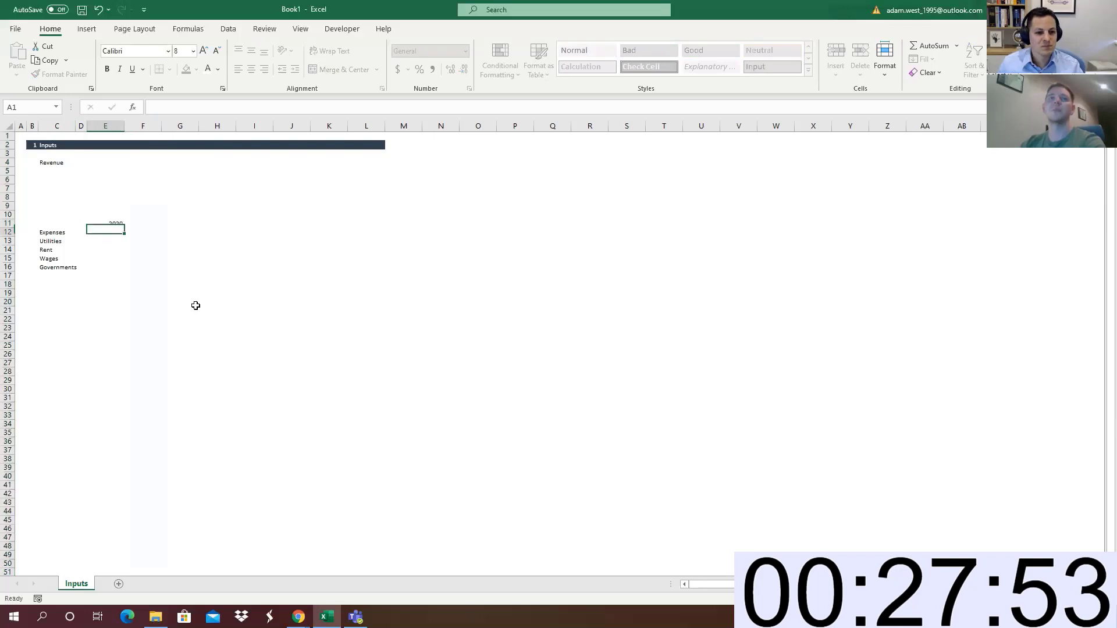
key("Tab")
type("+")
key("Left")
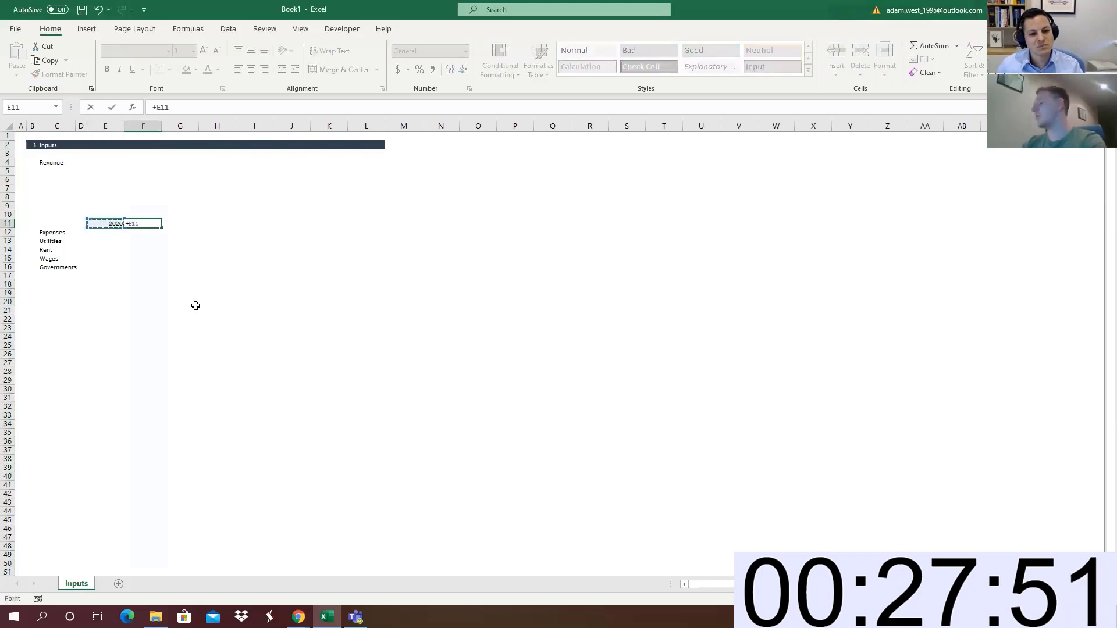
type("+1")
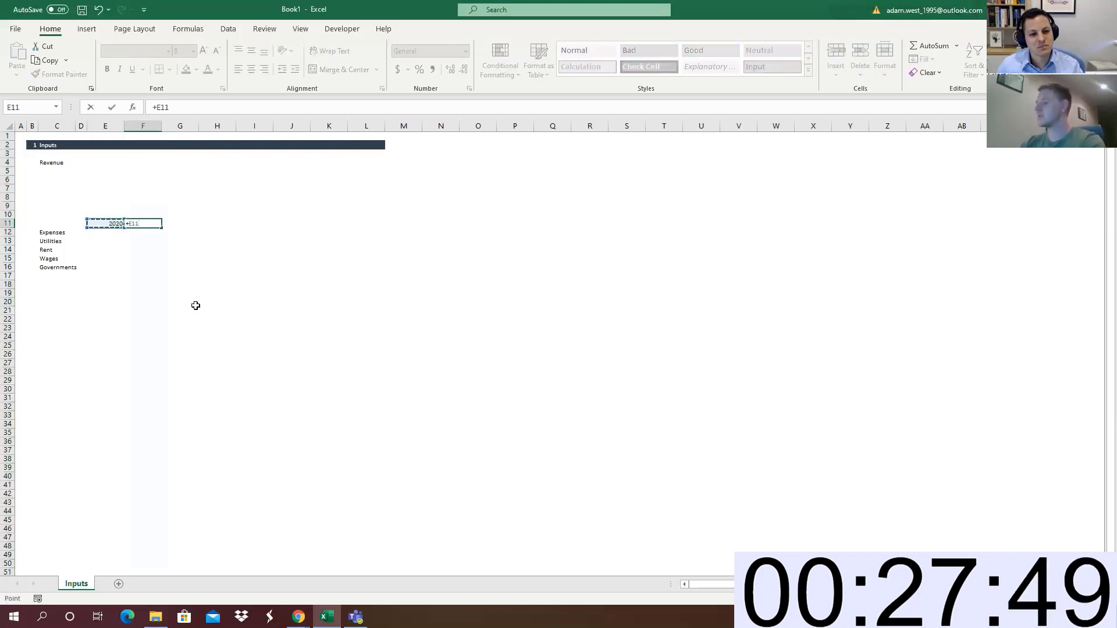
key("Return")
key("Up")
key("Up")
key("Up")
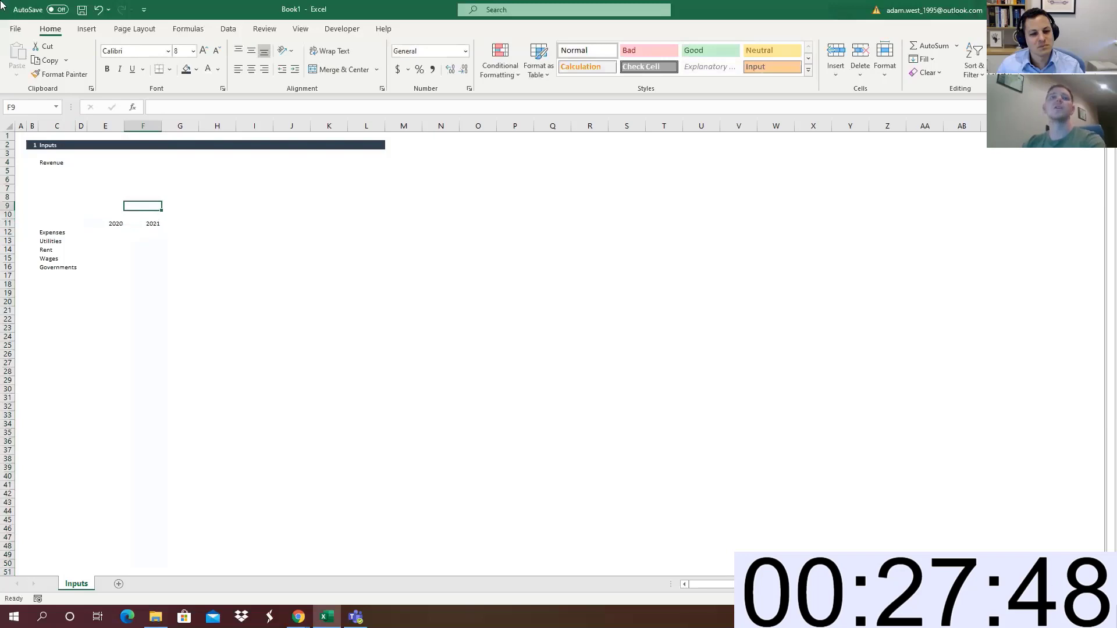
Insert two blank rows above the Revenue row
left_click(7, 162)
double_click(836, 56)
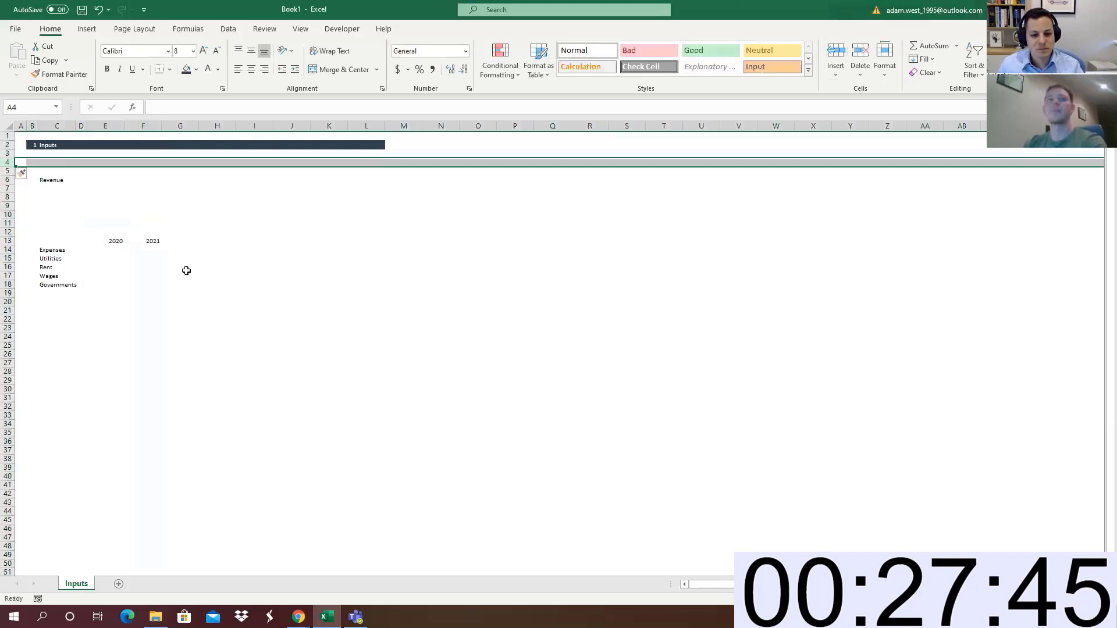
left_click(104, 163)
type("In")
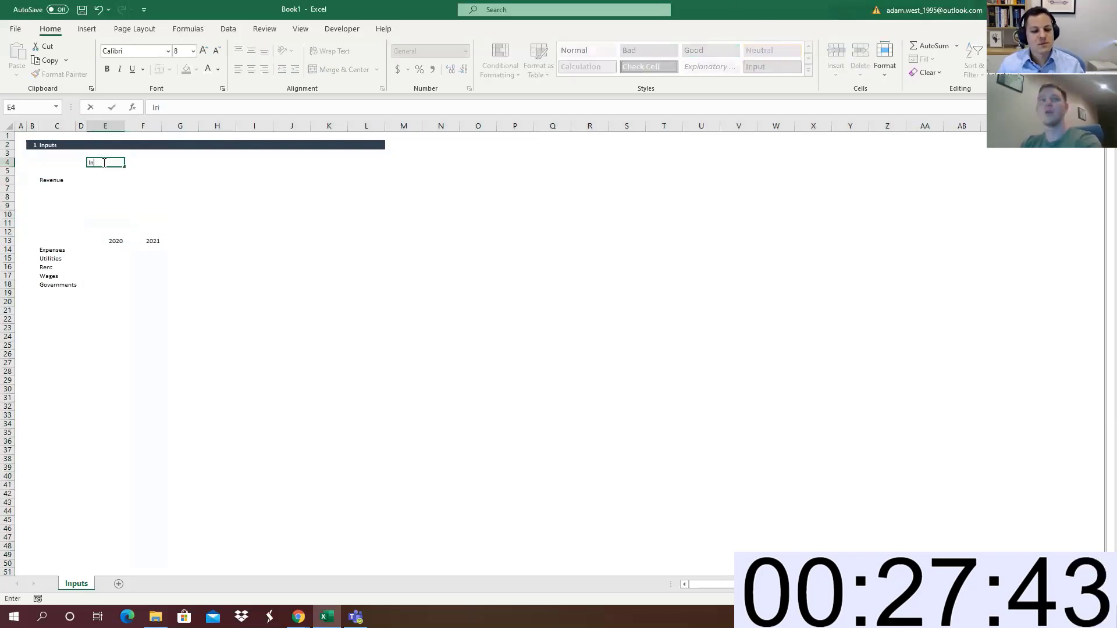
key("Escape")
Enter the label Beginning date in C4 below the header band
key("Left")
key("Left")
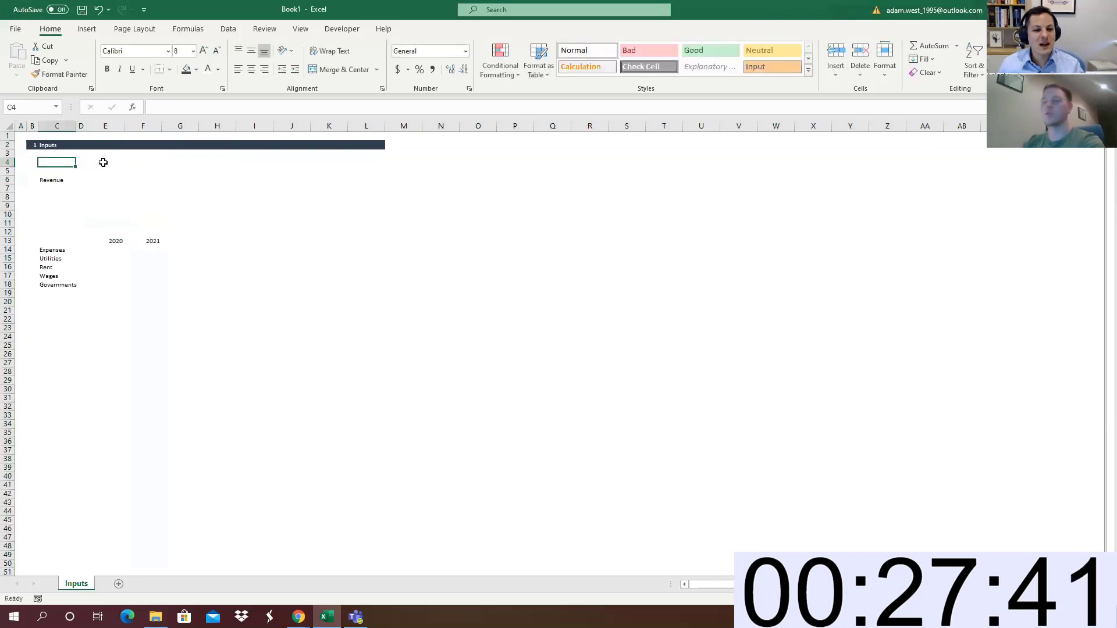
type("Ber")
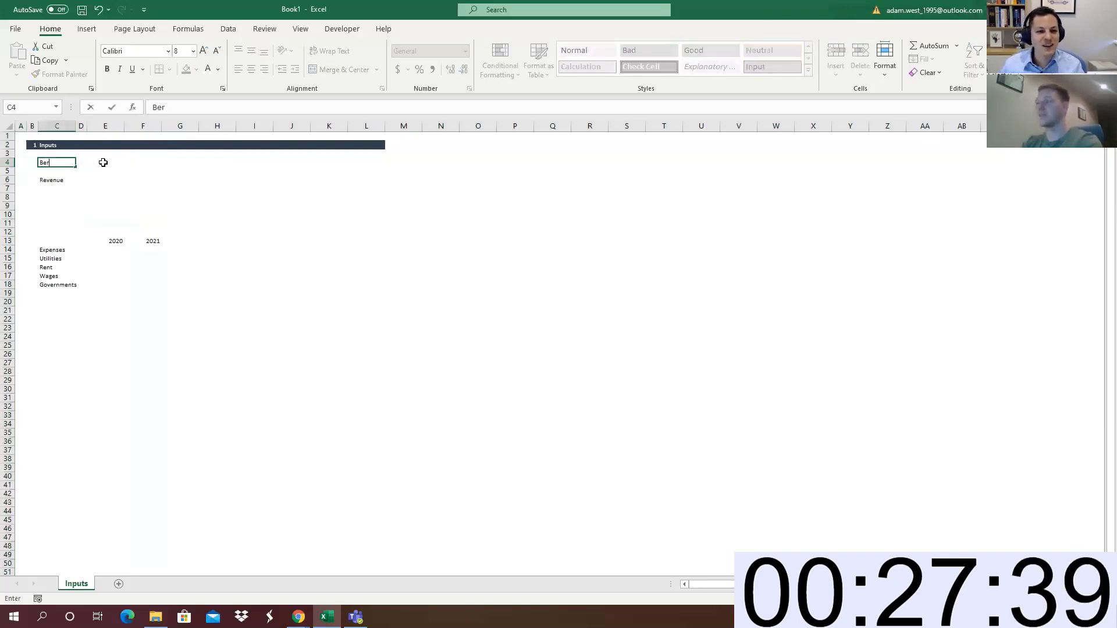
type("gin")
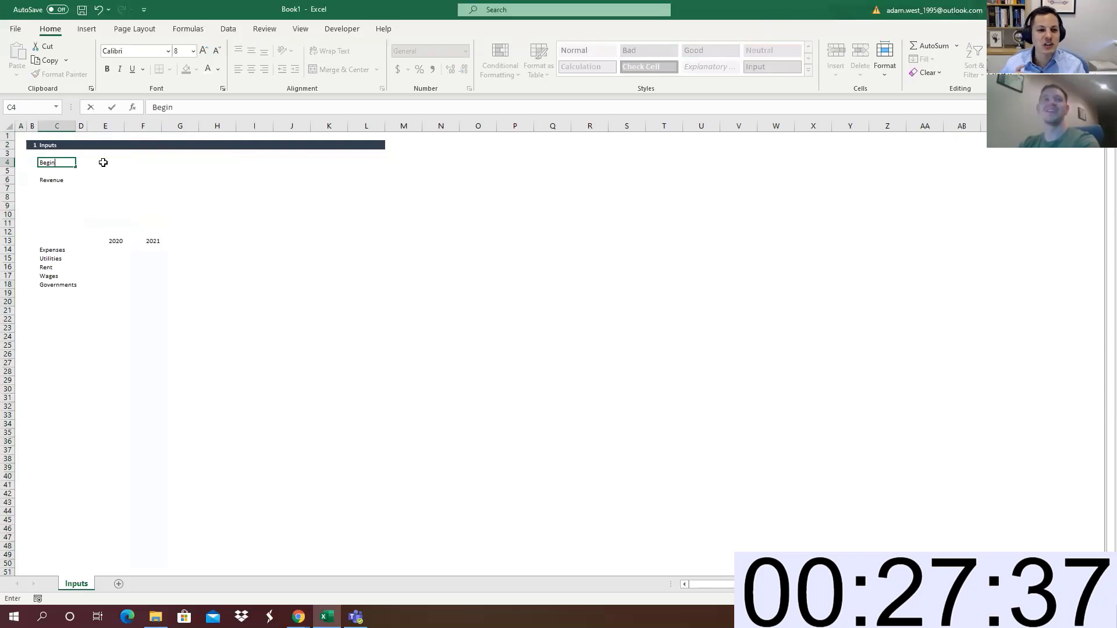
key("BackSpace")
key("BackSpace")
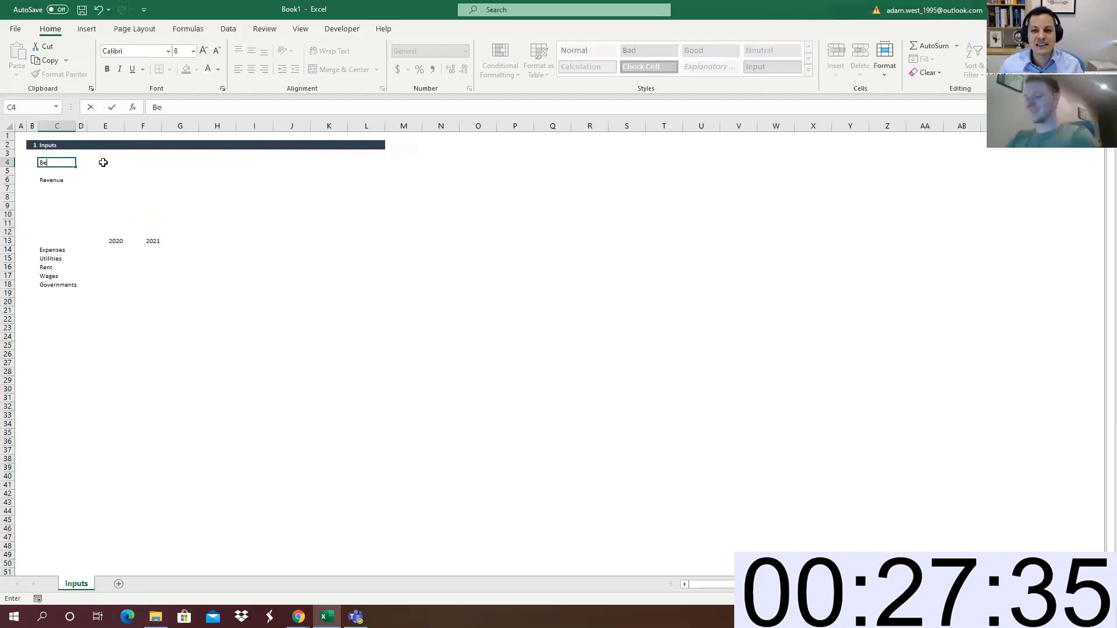
type("gining")
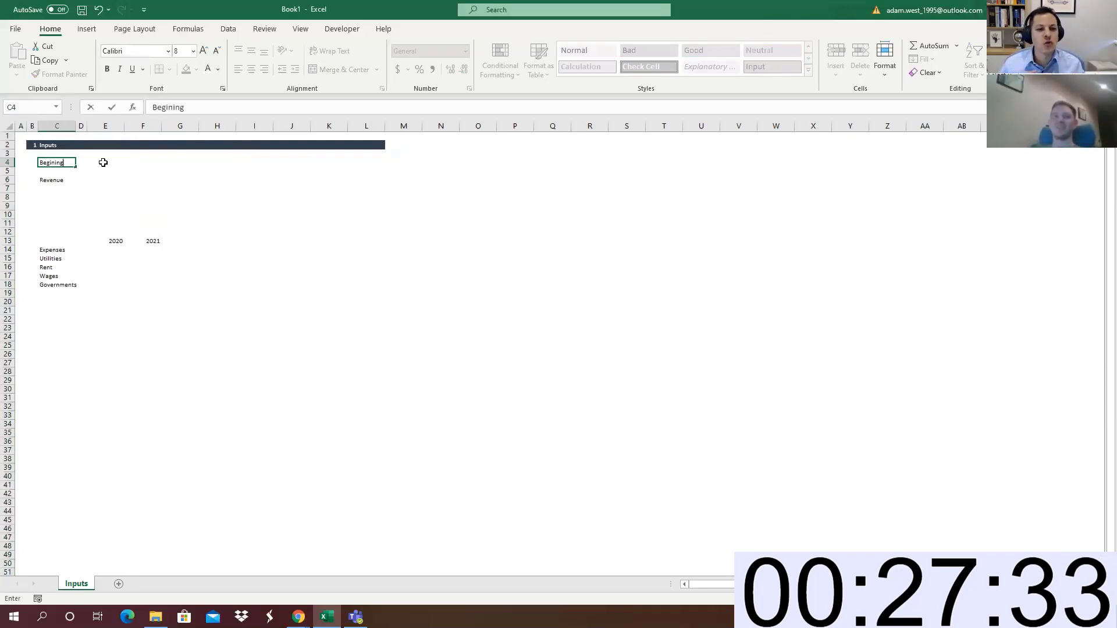
key("BackSpace")
key("BackSpace")
key("BackSpace")
type("ning da")
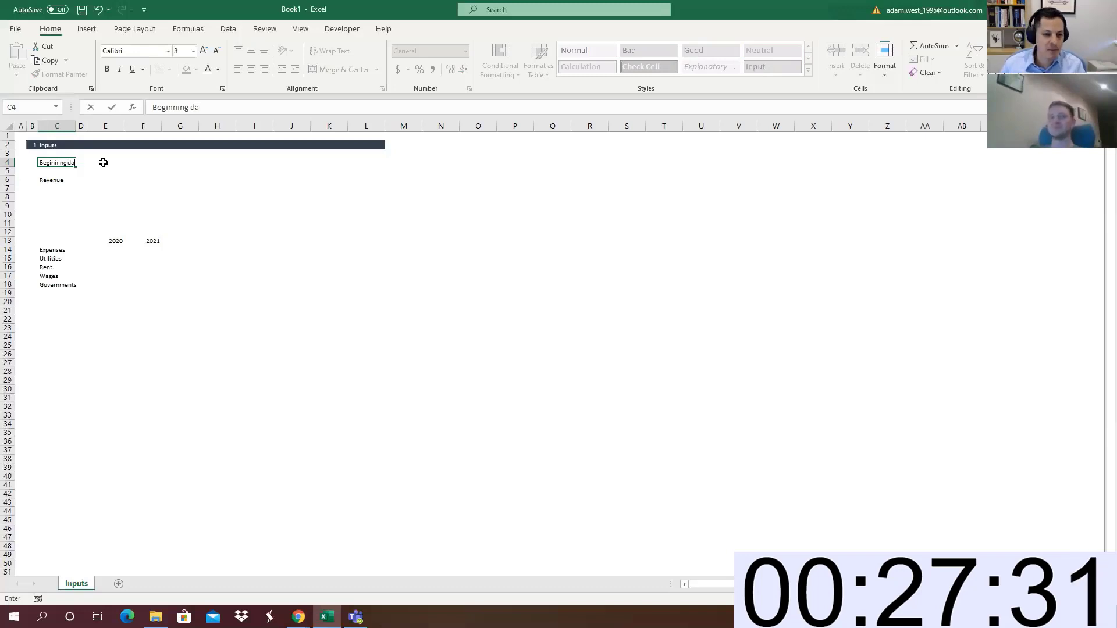
type("te")
key("ctrl+Return")
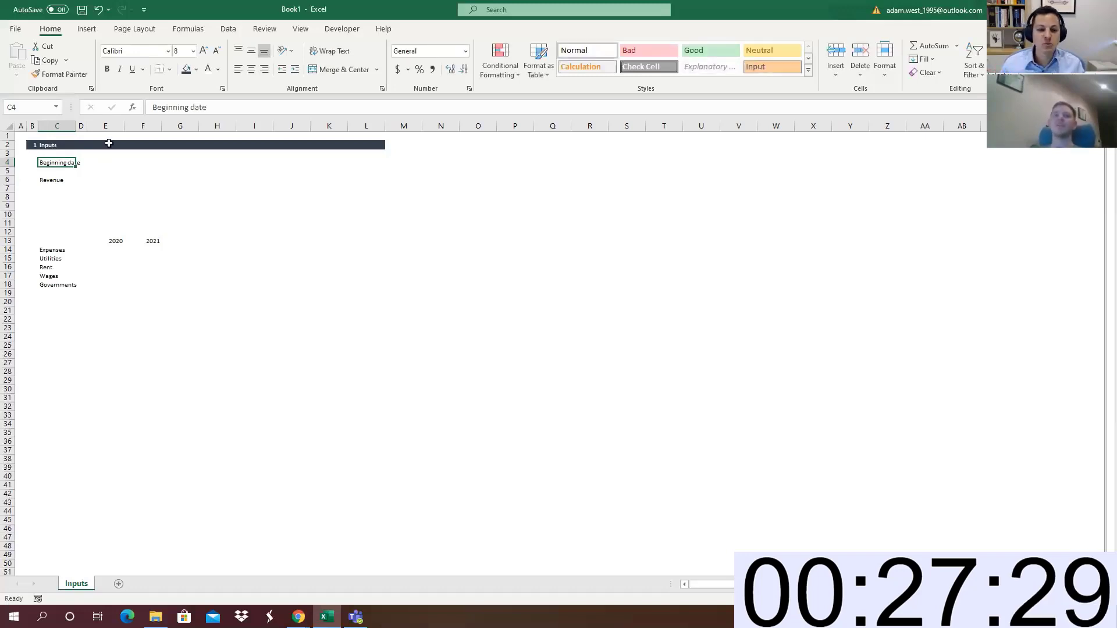
Enter the date 30/06/2020 in E4 beside the Beginning date label
left_click(110, 162)
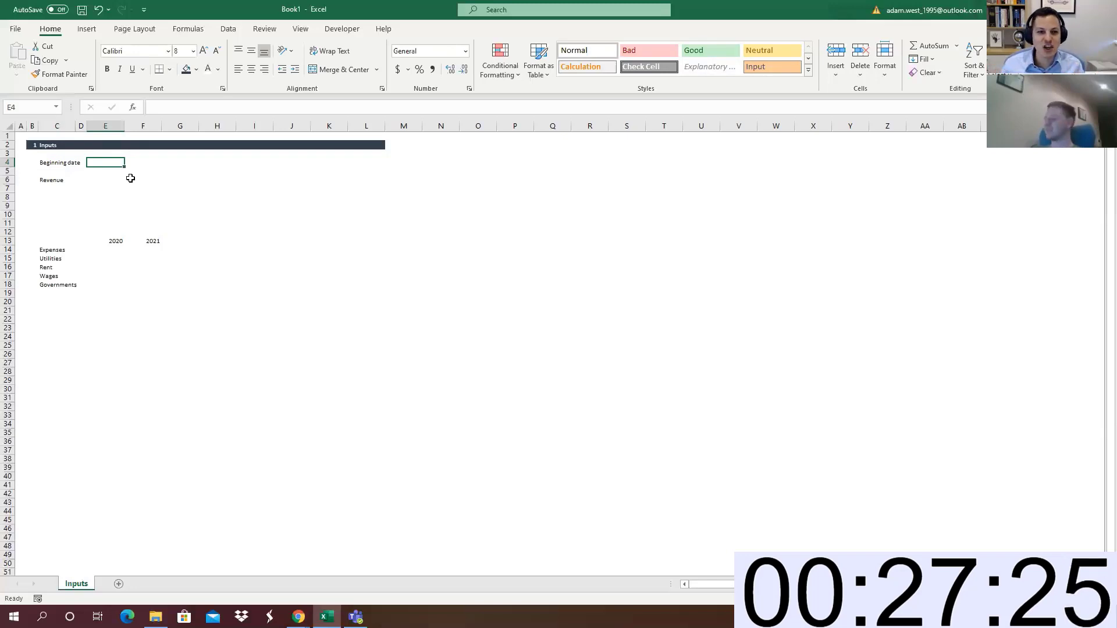
type("30/")
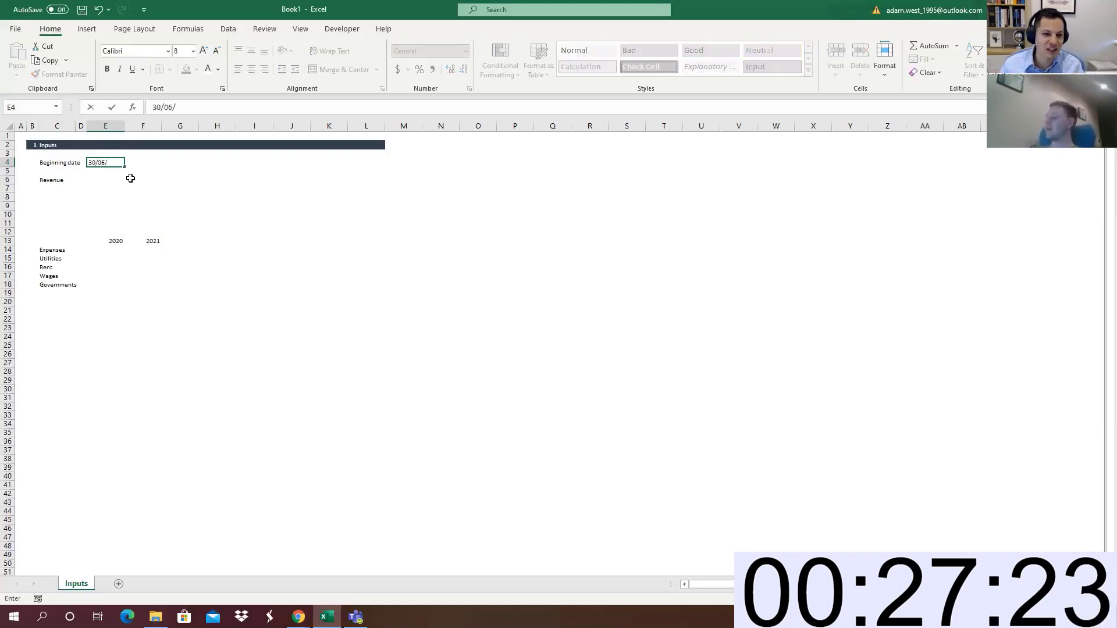
type("06/202")
key("ctrl+Return")
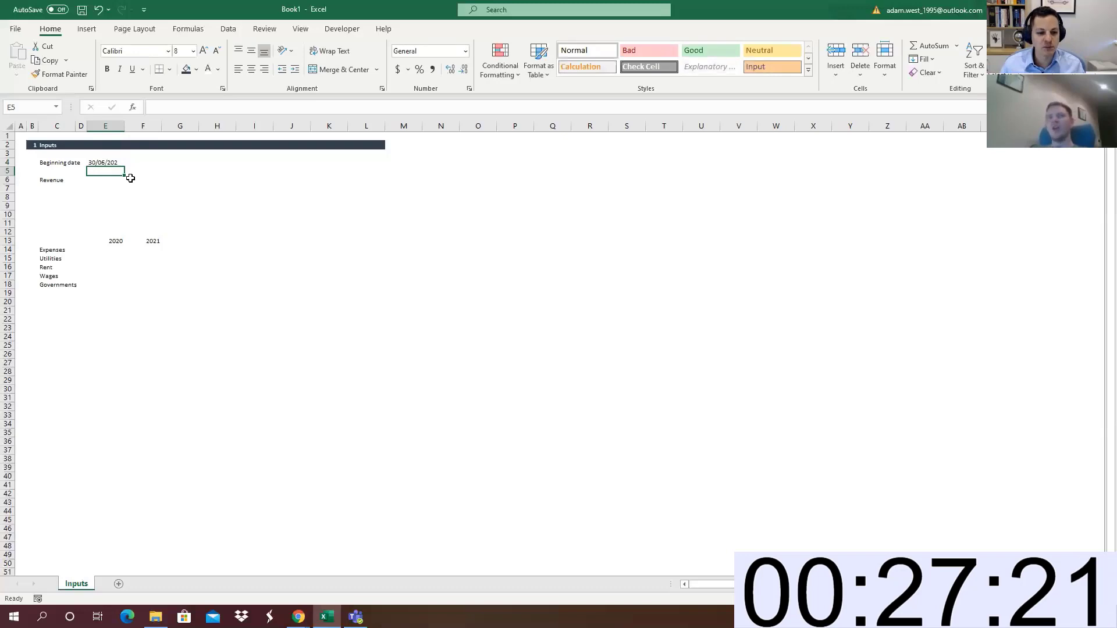
key("F2")
type("0")
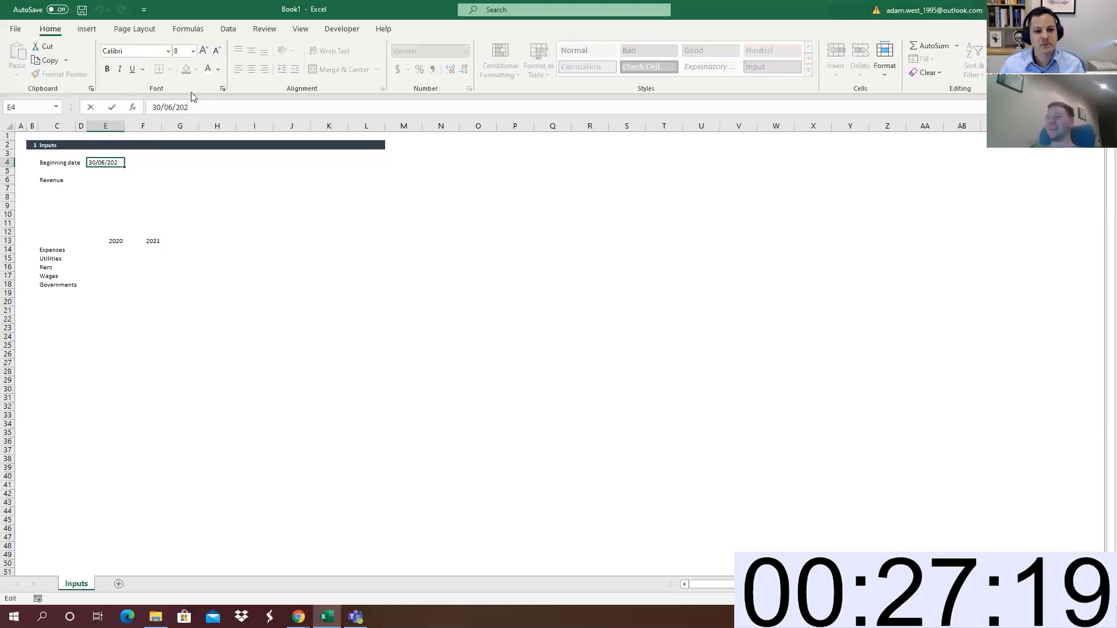
key("Return")
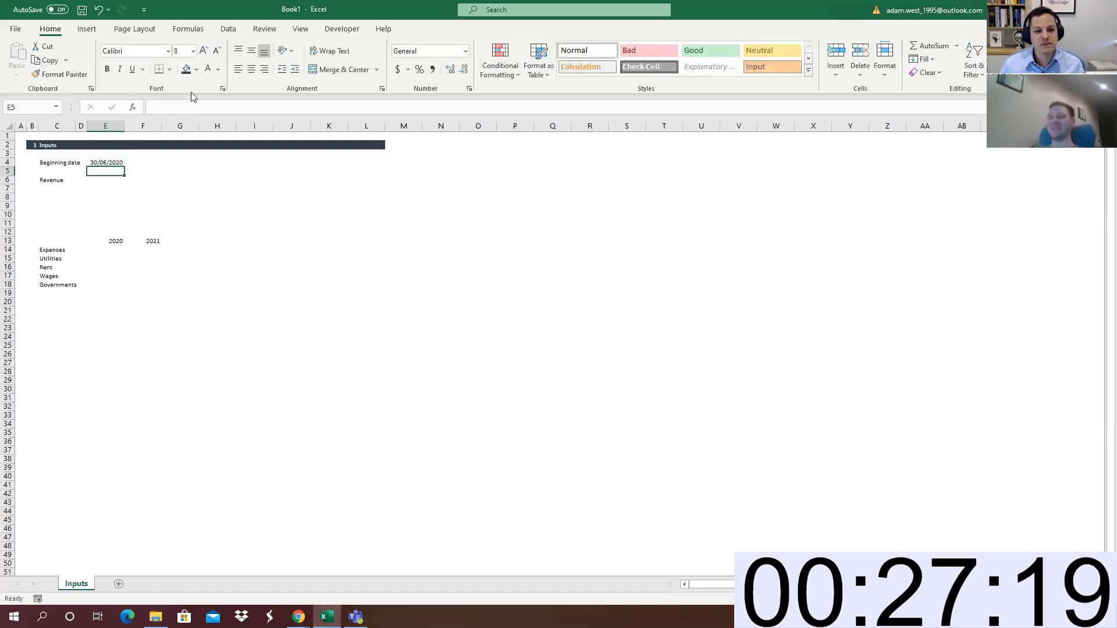
Insert five blank rows above the Beginning date row
left_click(8, 162)
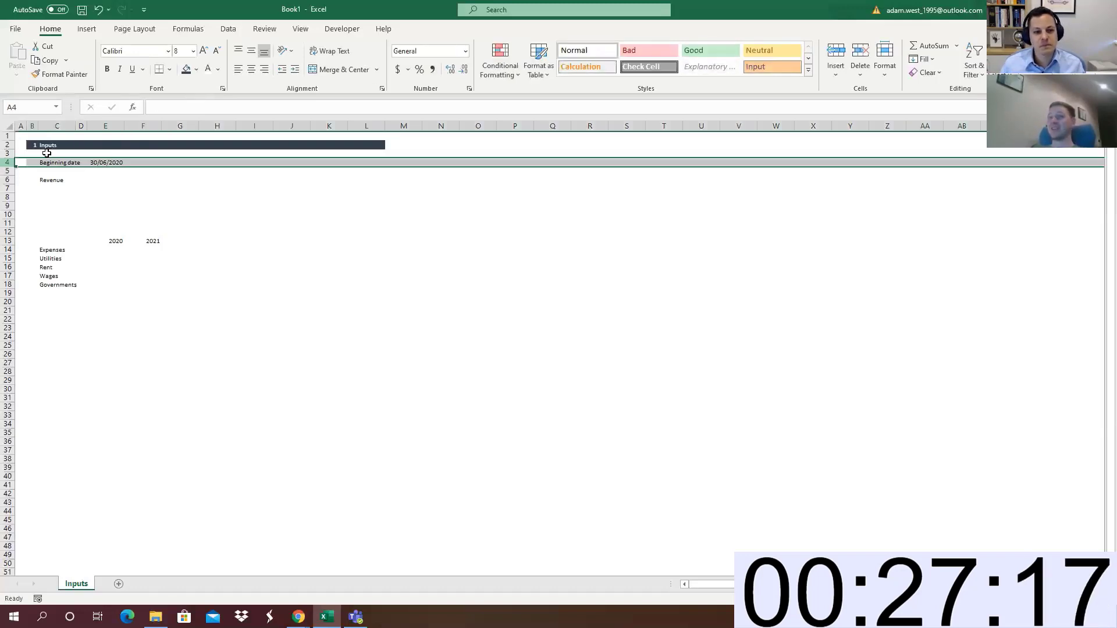
left_click(835, 53)
left_click(836, 54)
left_click(836, 54)
left_click(836, 54)
left_click(836, 54)
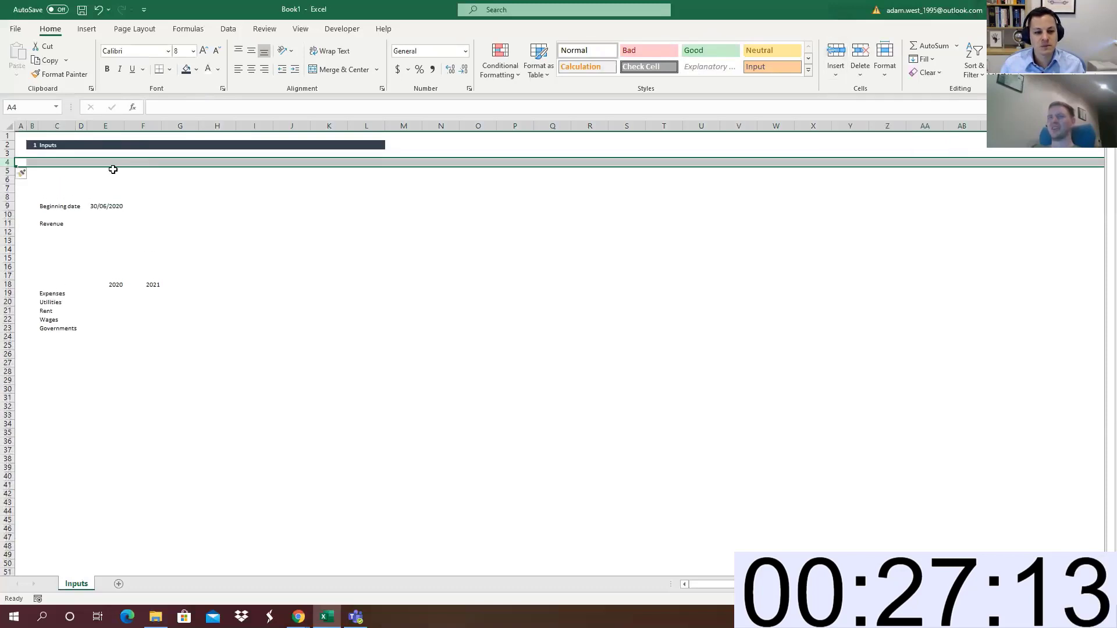
Enter the label Styles in C4 and select E4 in the same row
left_click(72, 163)
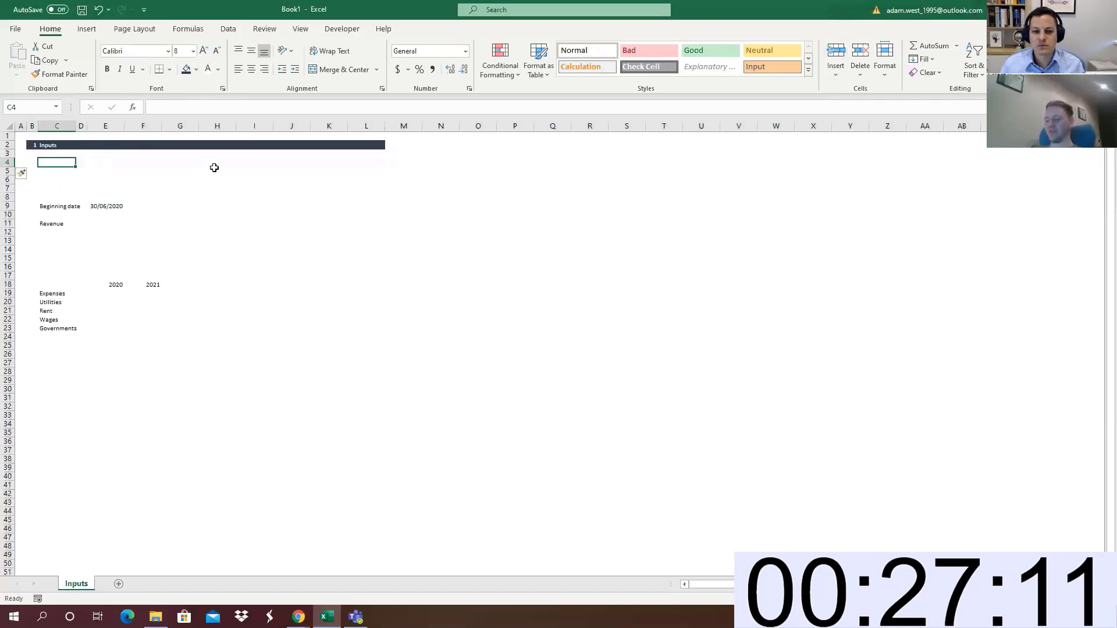
type("Sty")
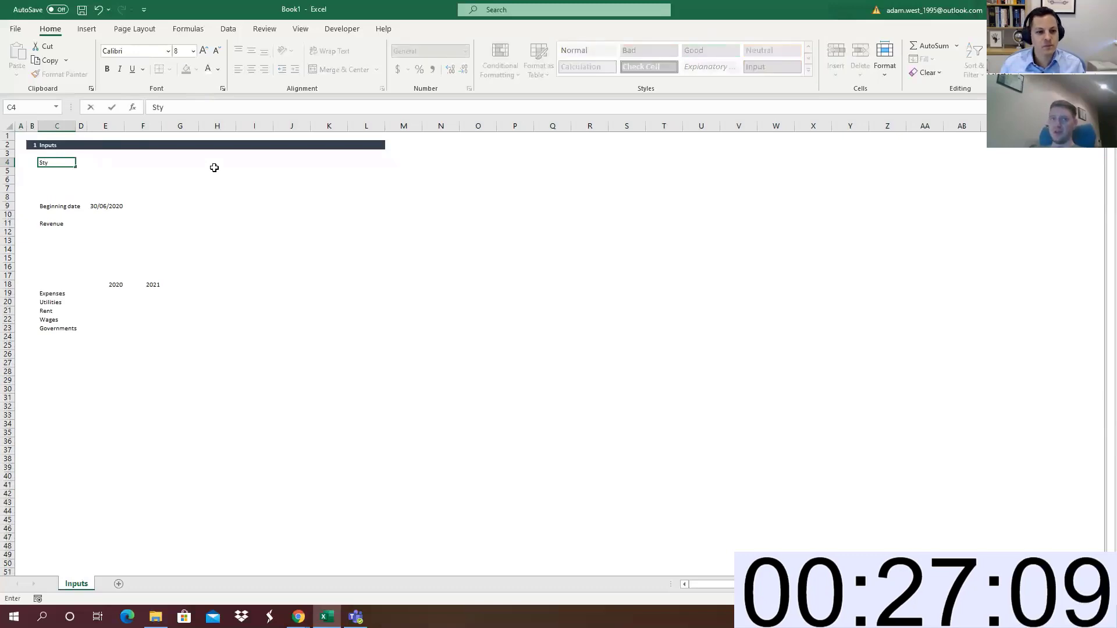
type("les")
key("Tab")
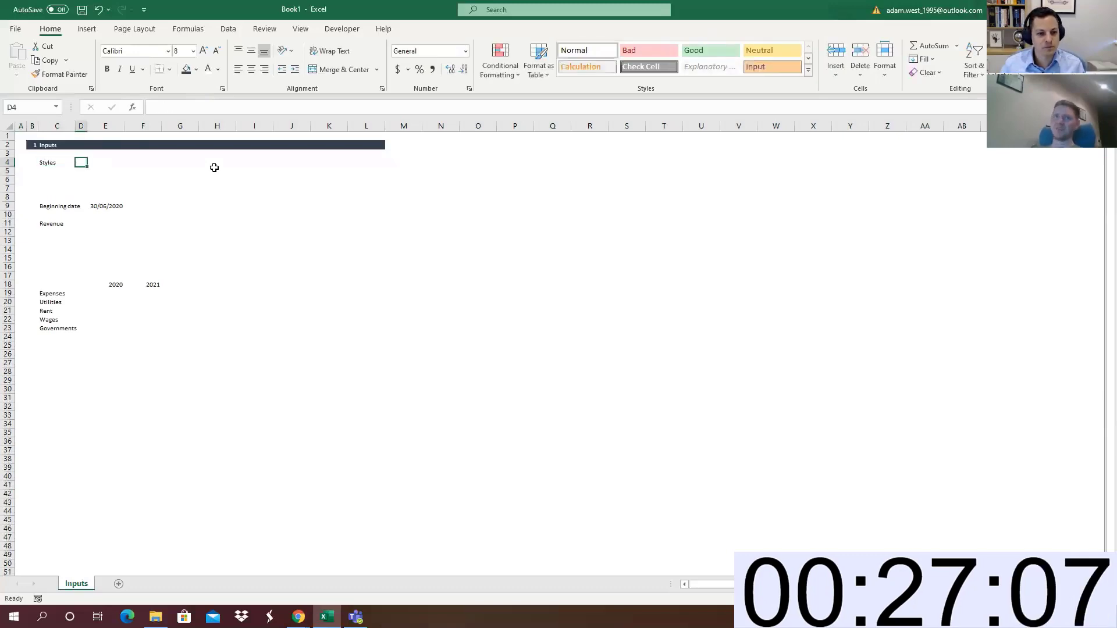
key("Right")
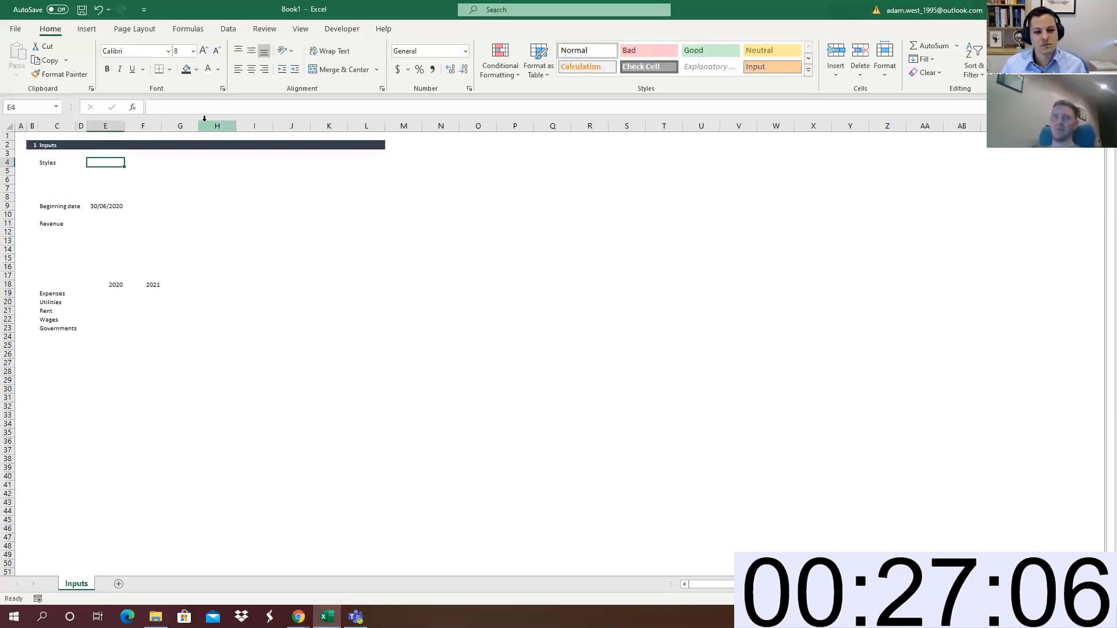
Give E4 beside Styles a light grey fill and a blue font colour
left_click(196, 69)
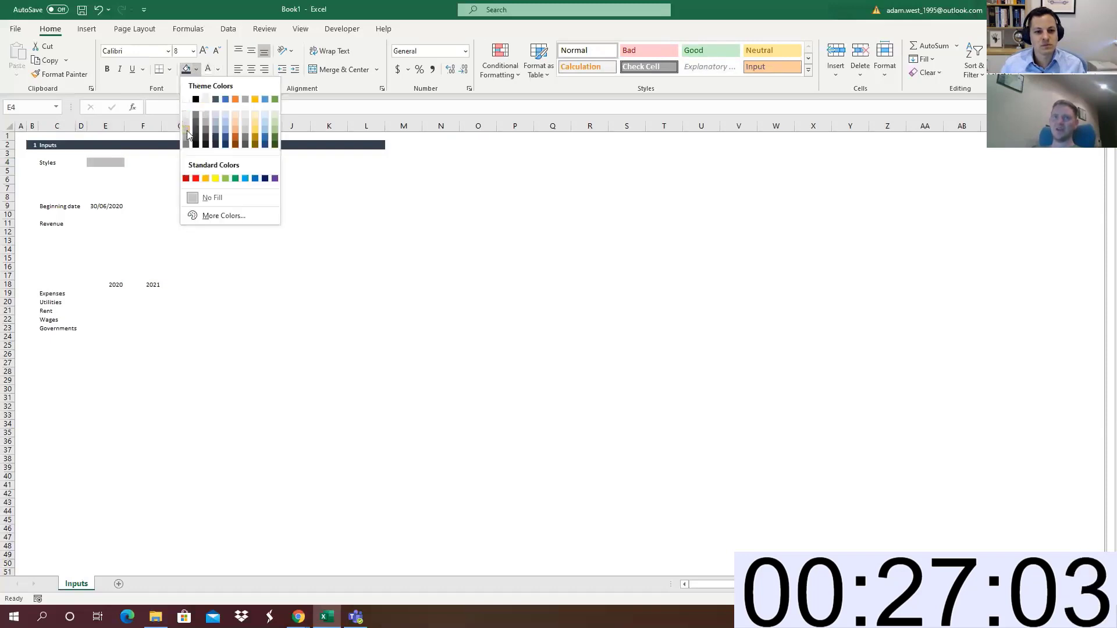
left_click(186, 125)
left_click(218, 69)
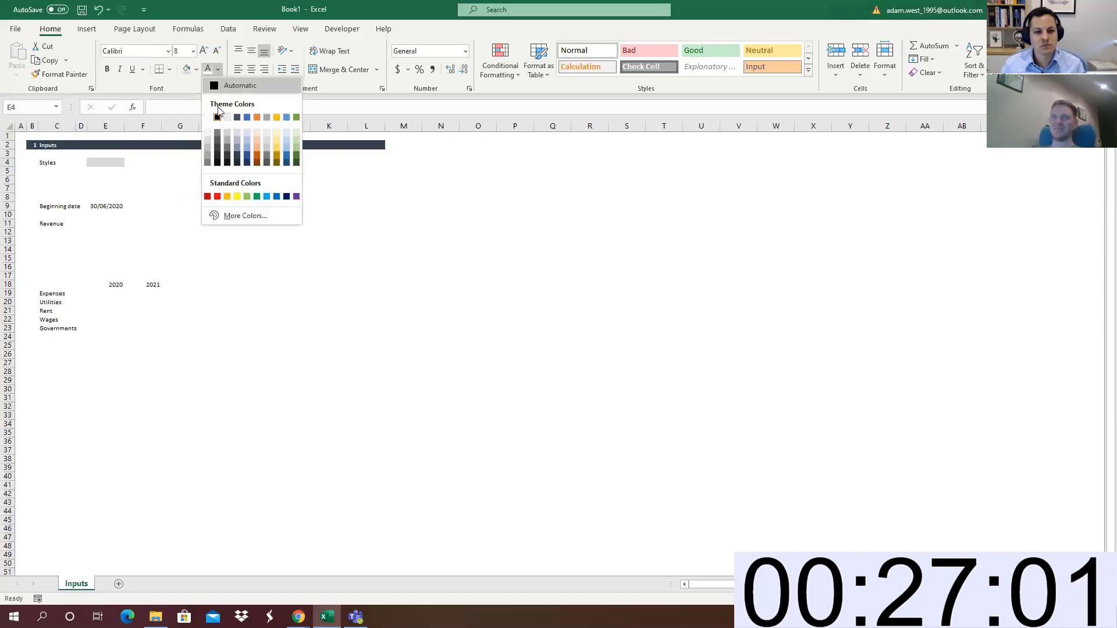
left_click(232, 216)
left_click(502, 107)
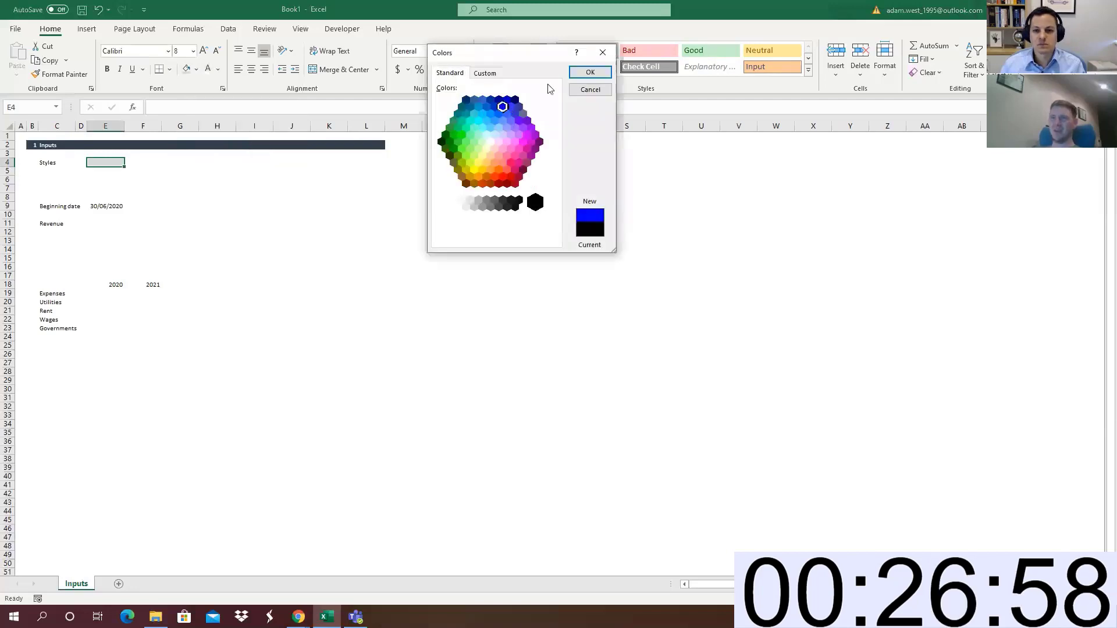
left_click(590, 71)
Choose a fine border line style and apply an outside border to E4
left_click(169, 69)
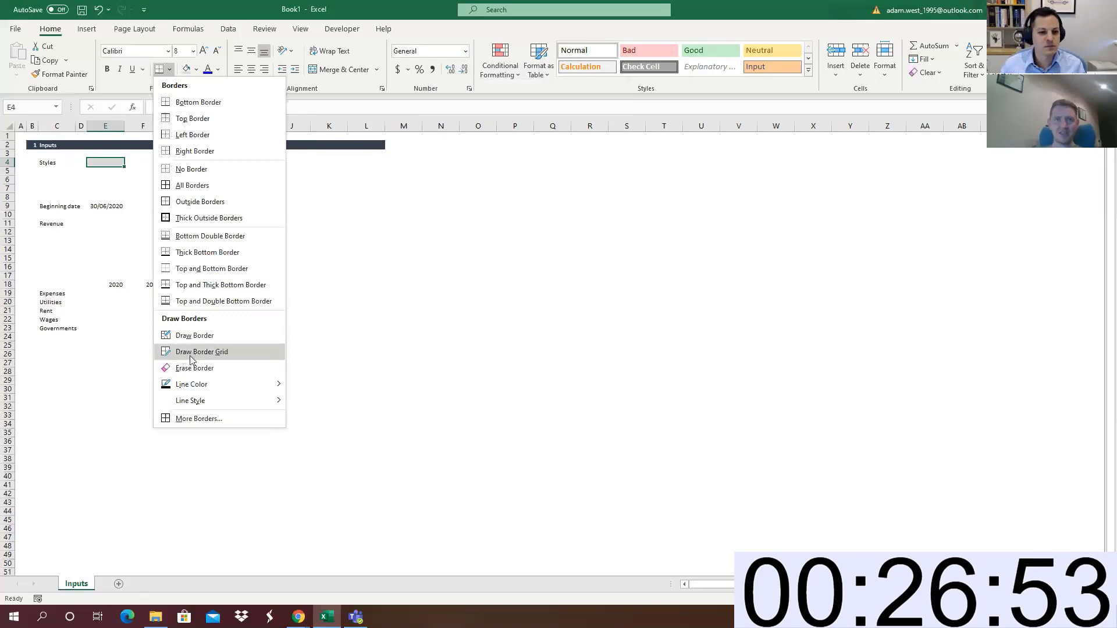
mouse_move(213, 400)
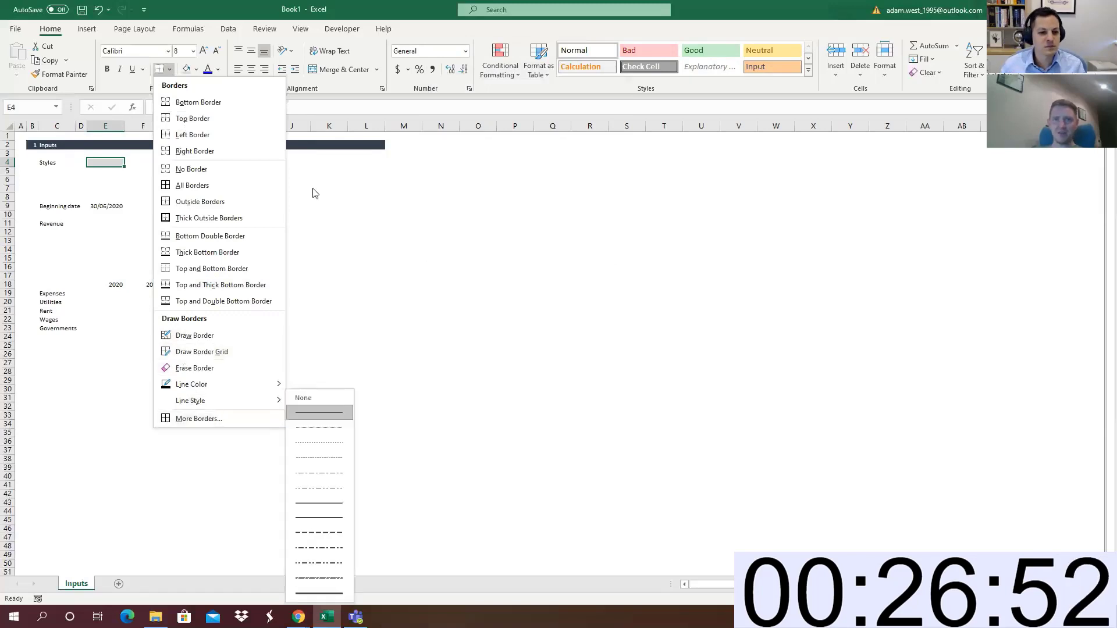
left_click(316, 428)
left_click(169, 70)
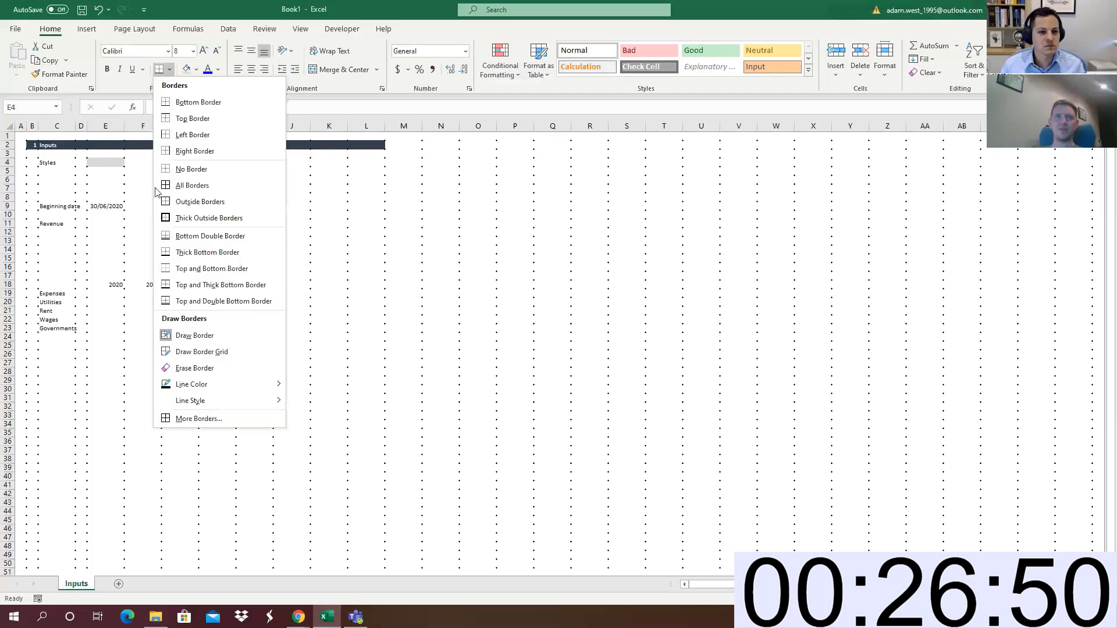
left_click(200, 201)
left_click(71, 165)
left_click(112, 165)
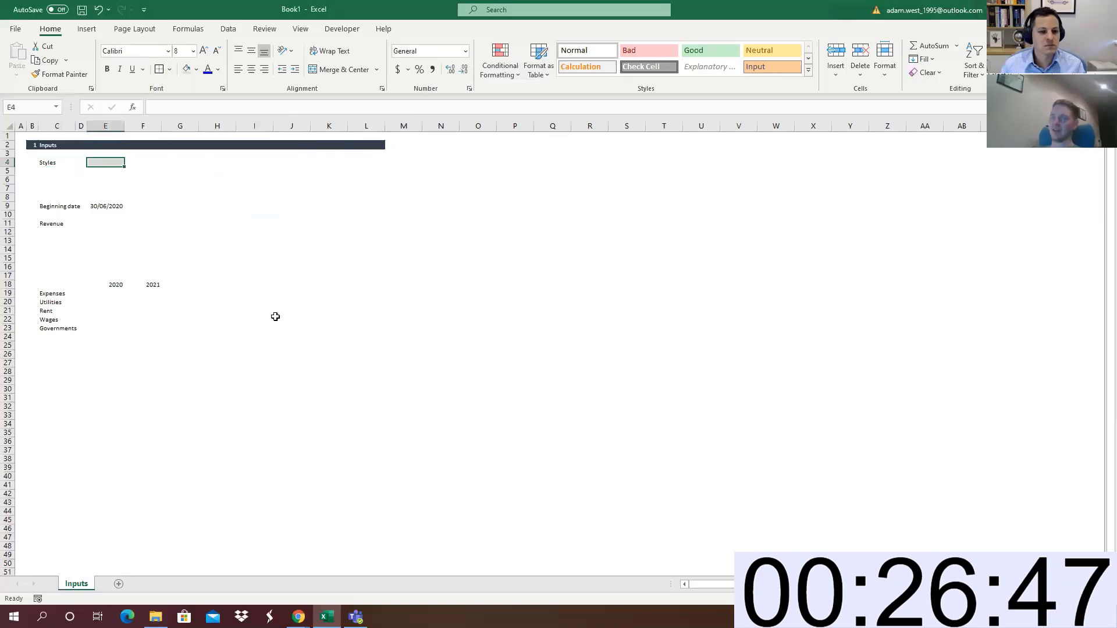
Enter the style labels Inputs in E4 and Links in E5
type("Inputs")
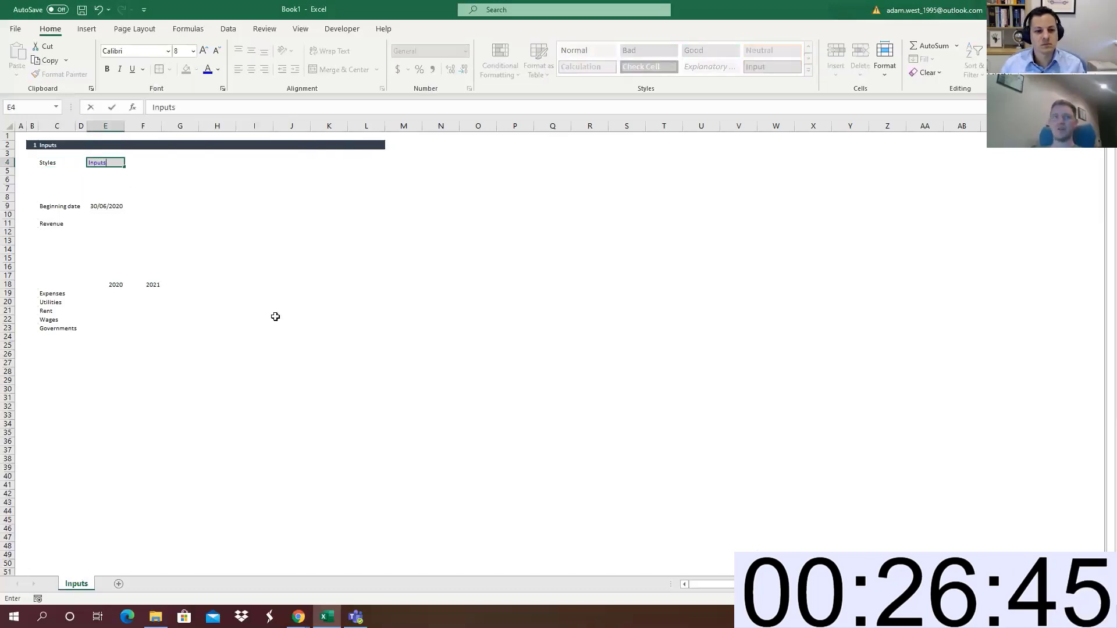
key("Return")
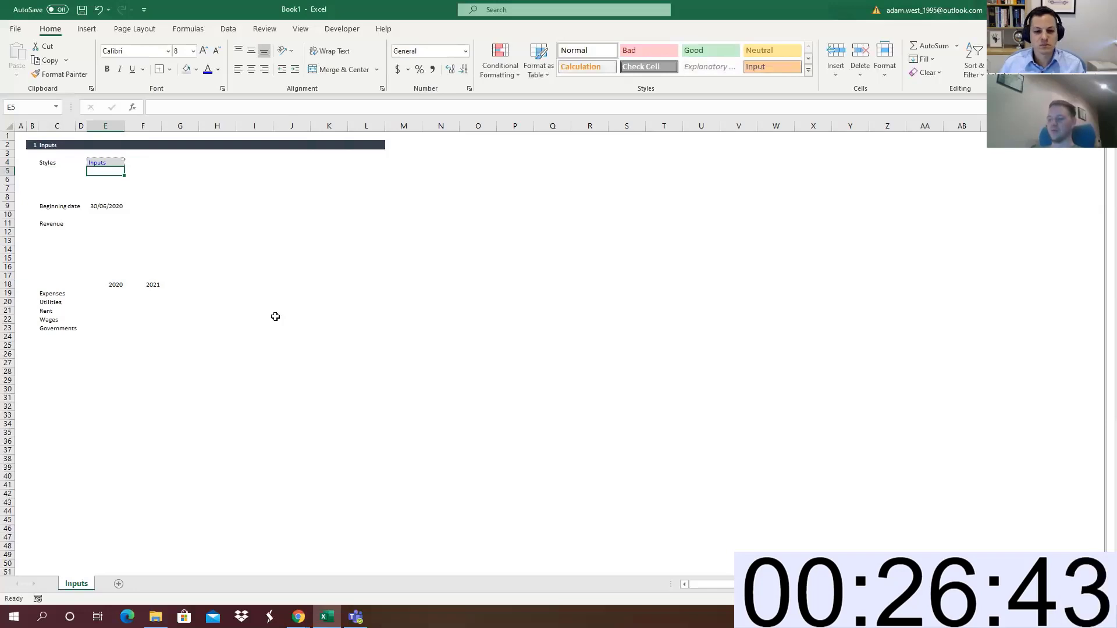
type("Links")
key("Return")
key("Up")
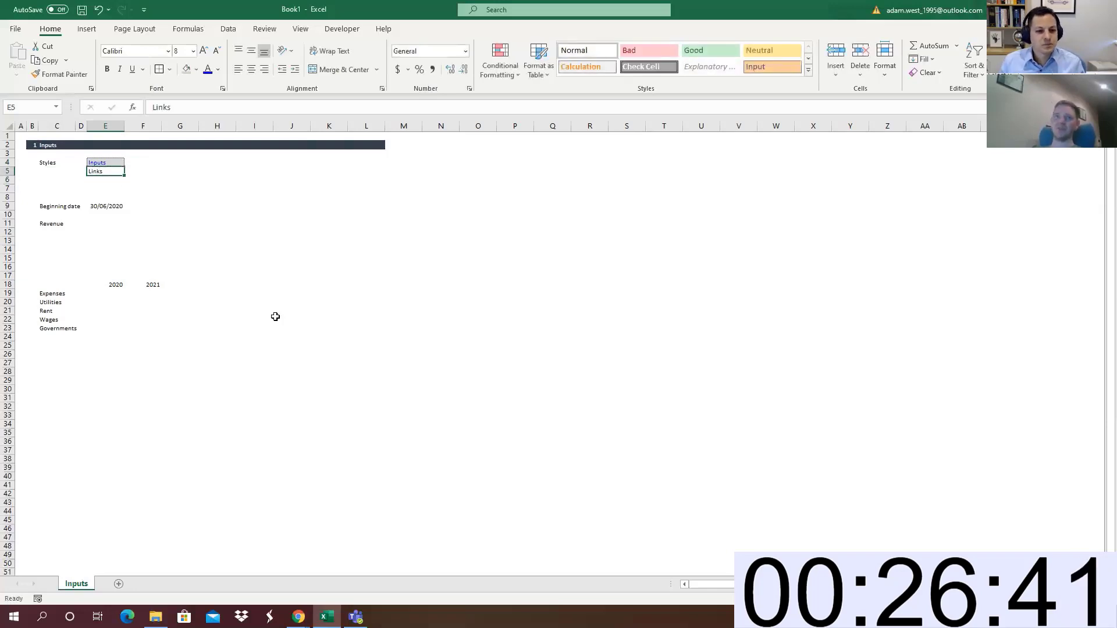
Set the font colour of the Links label in E5 to a custom dark green
key("alt+h")
key("f")
key("c")
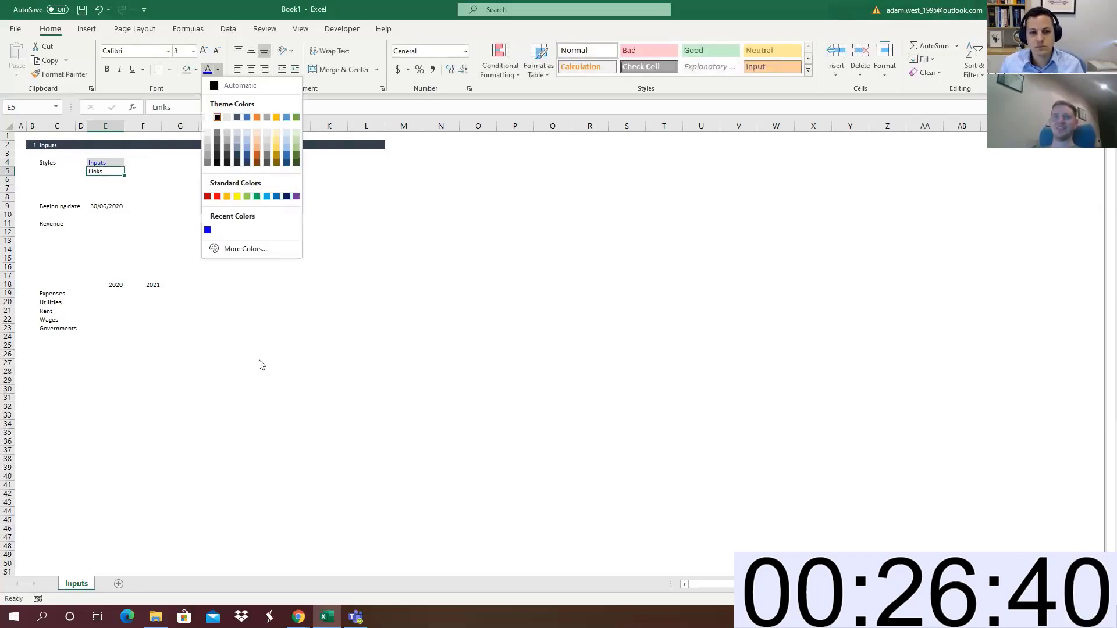
left_click(233, 250)
left_click(457, 146)
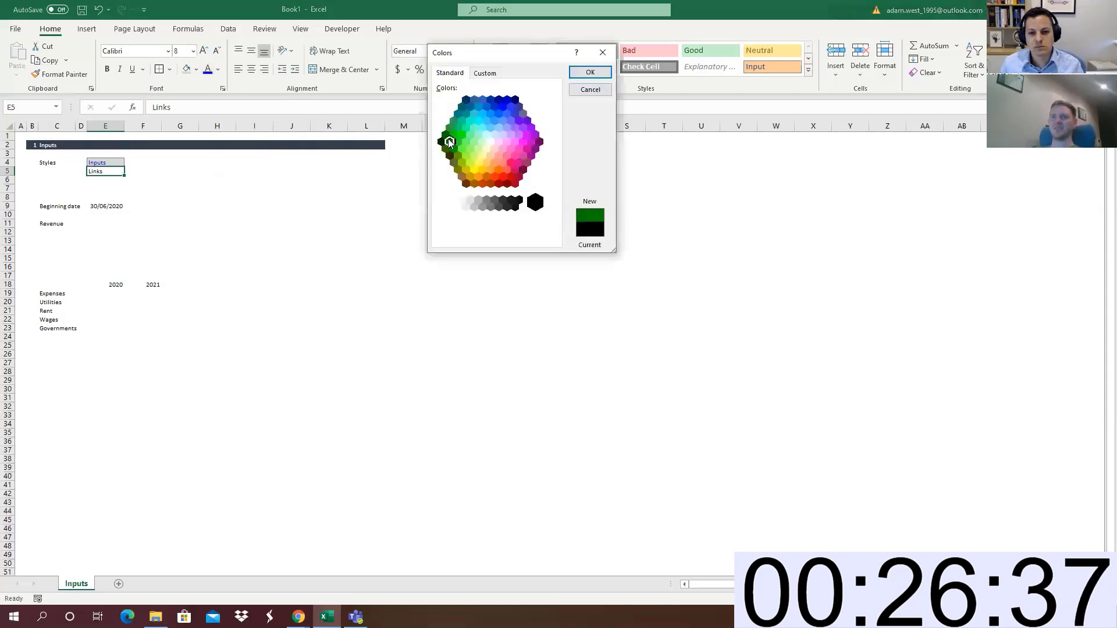
left_click(590, 71)
Enter the style label Calculations in E6 below Links
left_click(117, 188)
left_click(111, 179)
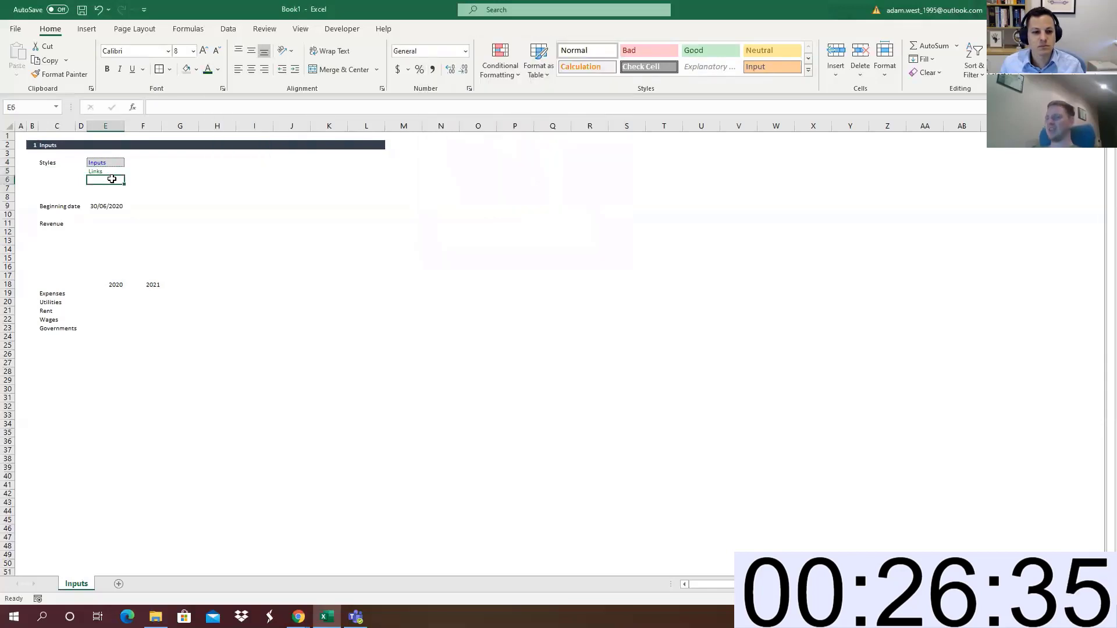
type("Calcu")
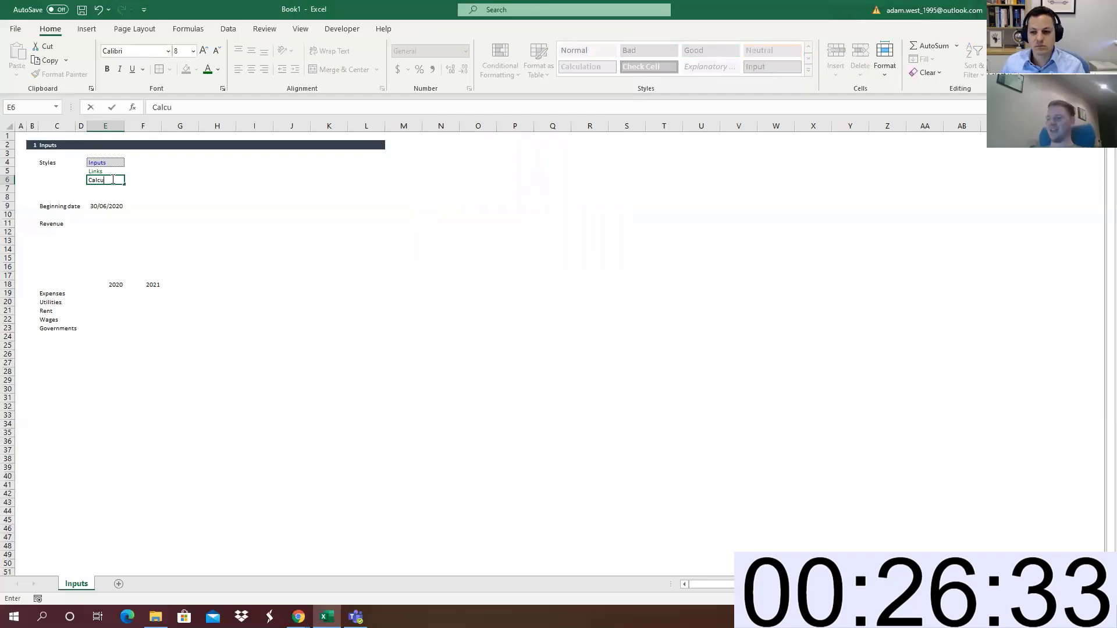
type("lations")
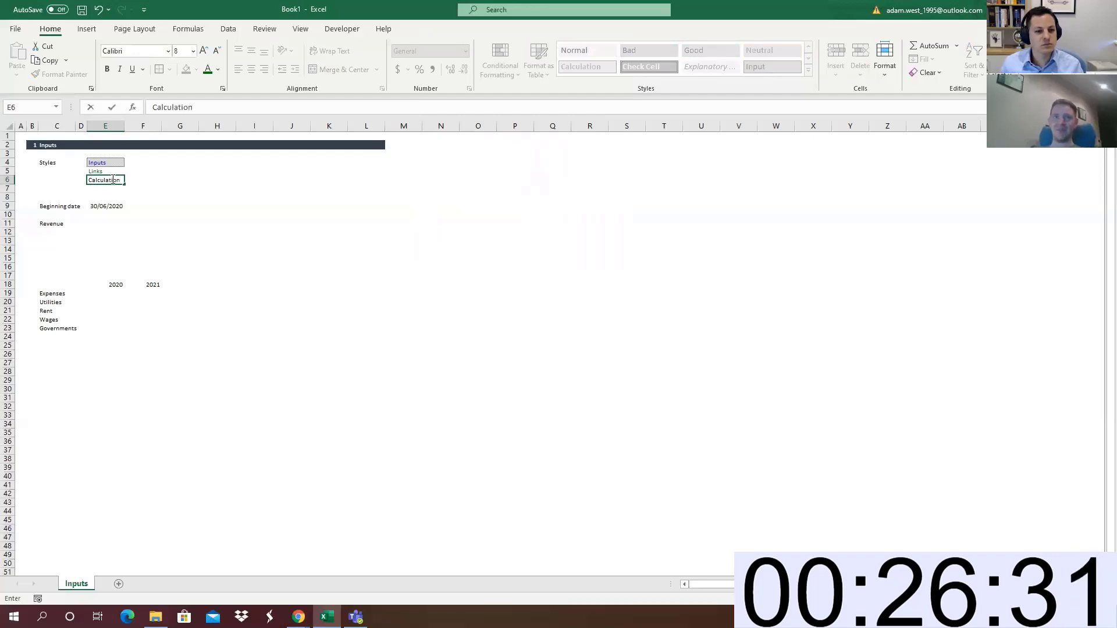
key("Return")
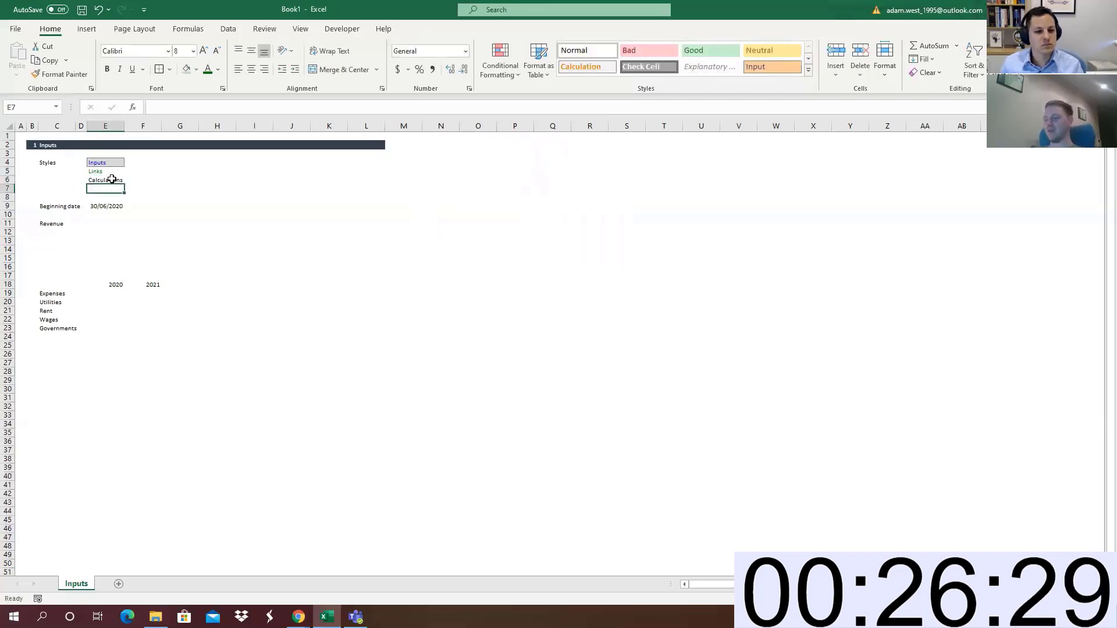
Enter the label Inconsitent Formulas in E7 and set its font colour to red
type("Inconsi")
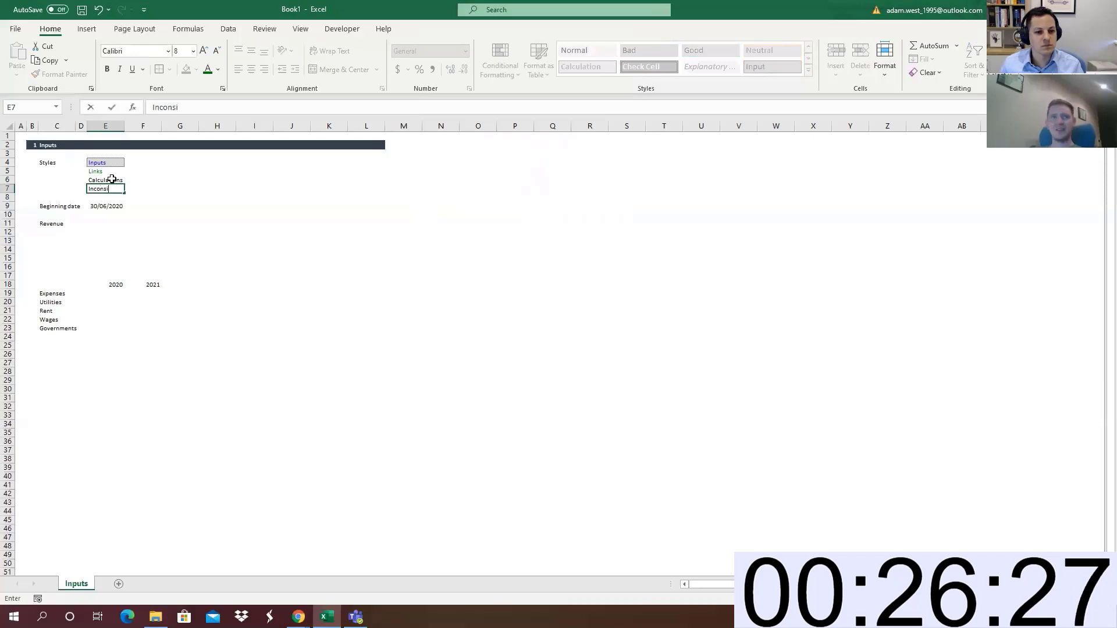
type("tent")
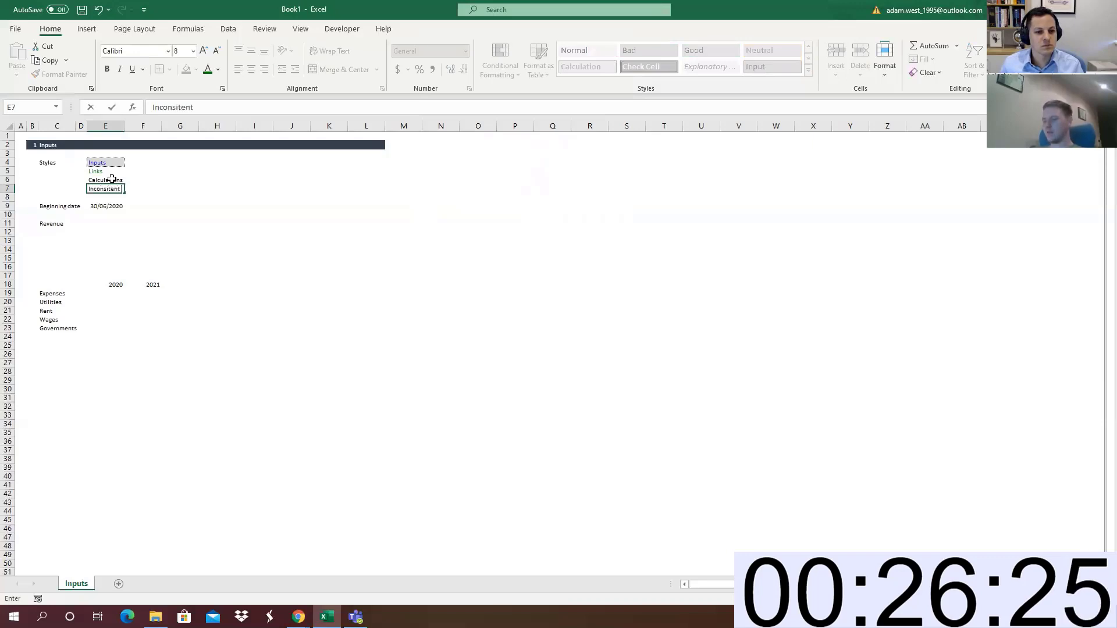
type("For")
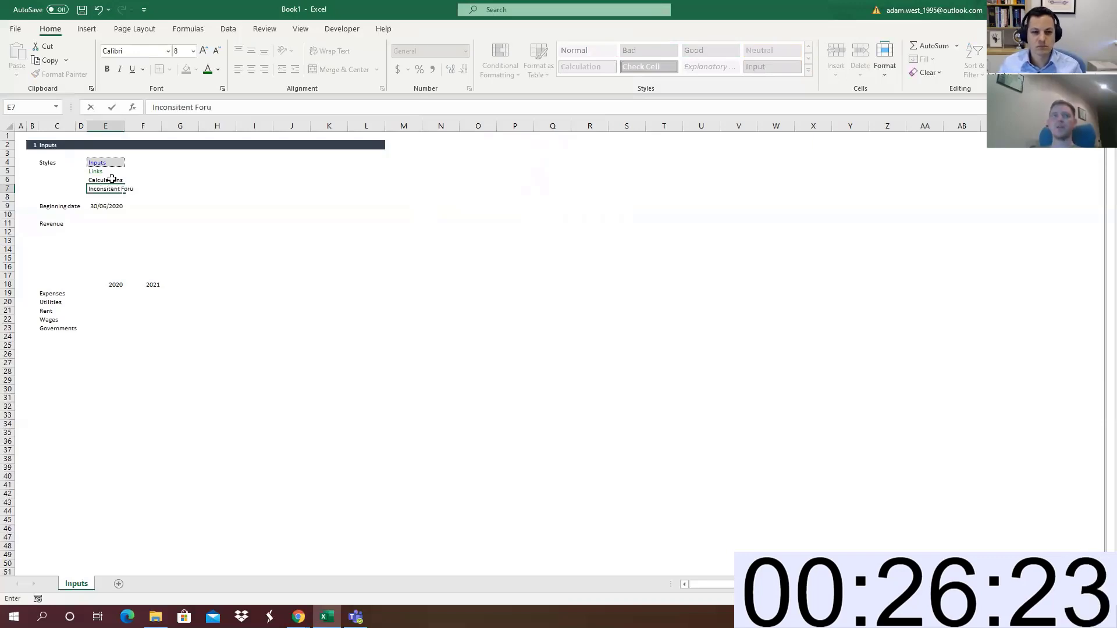
type("mulas")
key("ctrl+Return")
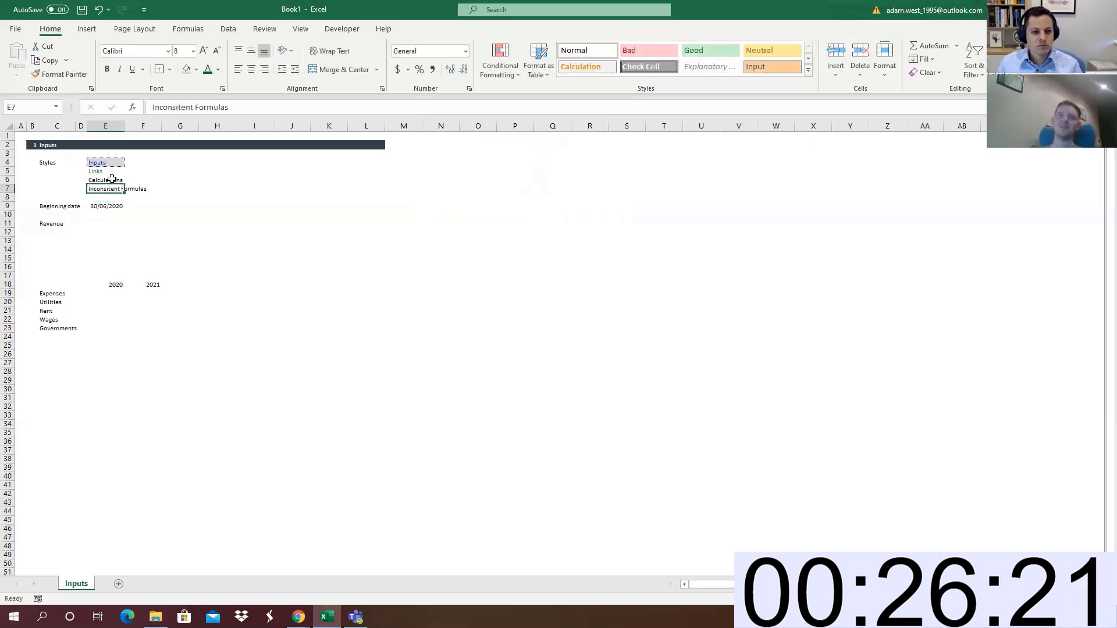
left_click(219, 69)
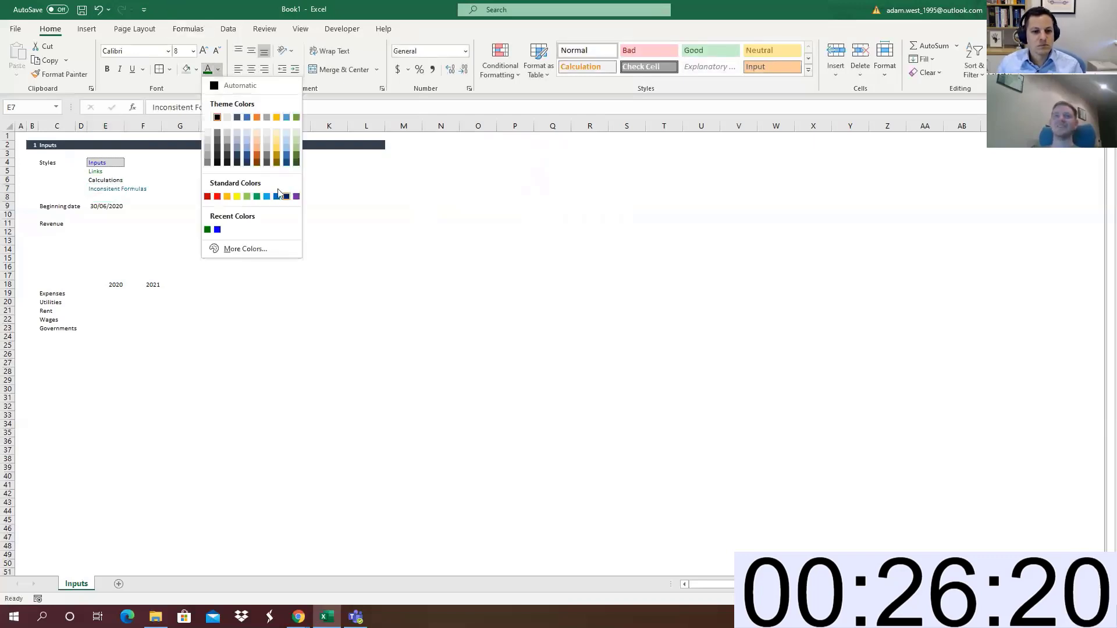
left_click(216, 197)
Copy the Inputs style formatting from E4 onto the expense range E19:J23
left_click(111, 294)
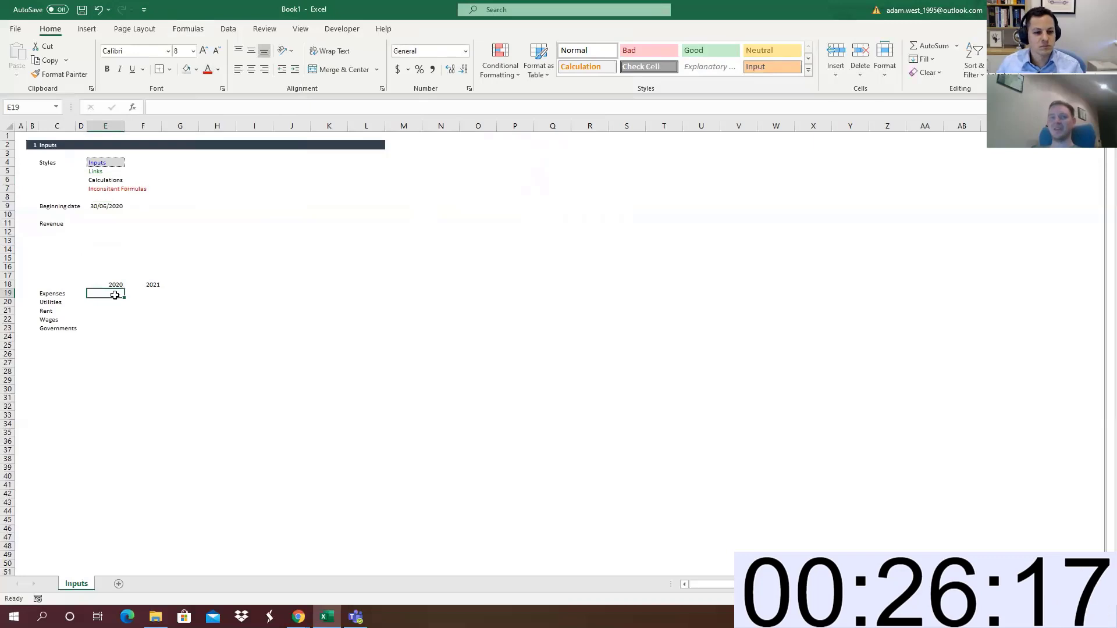
left_click_drag(117, 293, 153, 322)
left_click(108, 161)
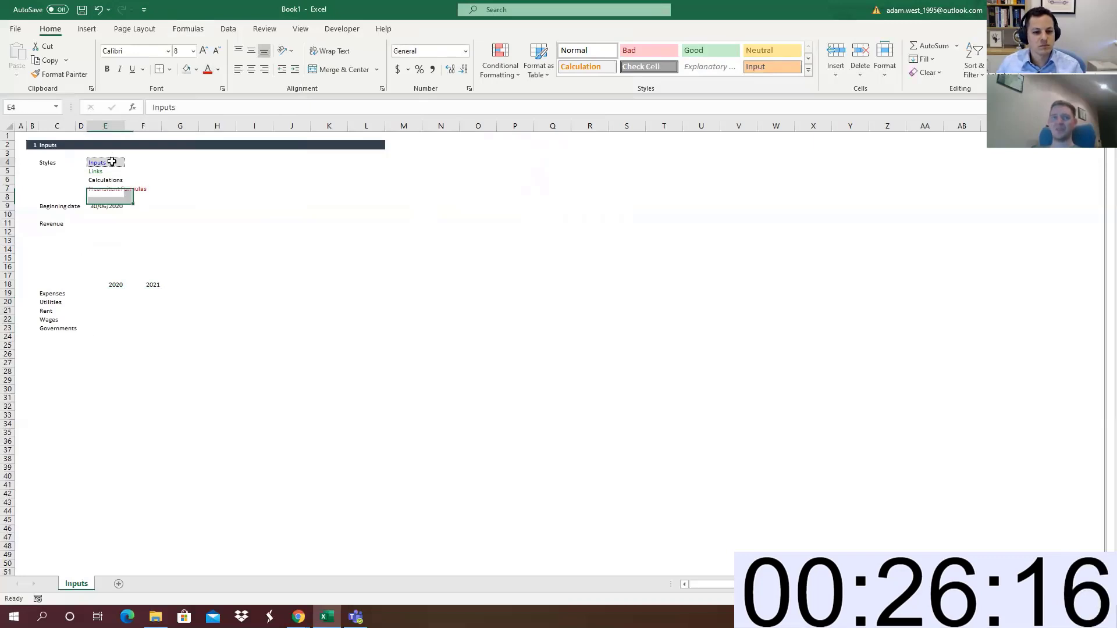
left_click(64, 74)
mouse_move(114, 293)
left_mouse_down()
mouse_move(185, 340)
mouse_move(158, 322)
mouse_move(292, 327)
left_mouse_up()
Copy the year formula in F18 across to I18 to extend the expense year headings
left_click(167, 285)
key("Left")
key("ctrl+c")
key("shift+Right")
key("shift+Right")
key("shift+Right")
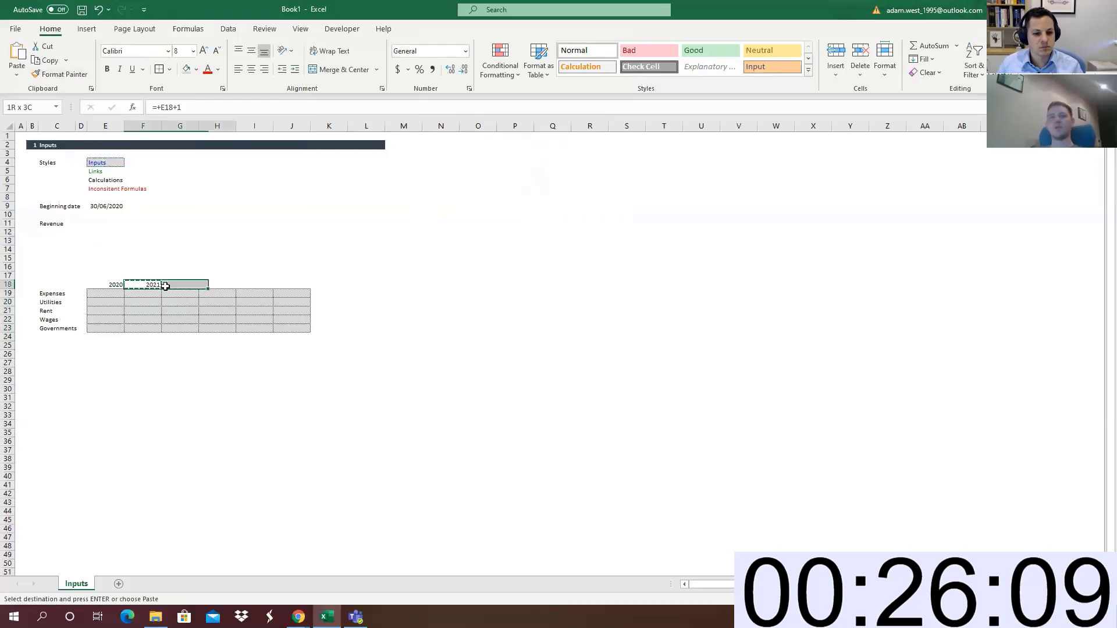
key("Return")
Remove the input formatting from J19:J23 by copying the blank cell J18 over it
key("Right")
key("Right")
key("Right")
key("Right")
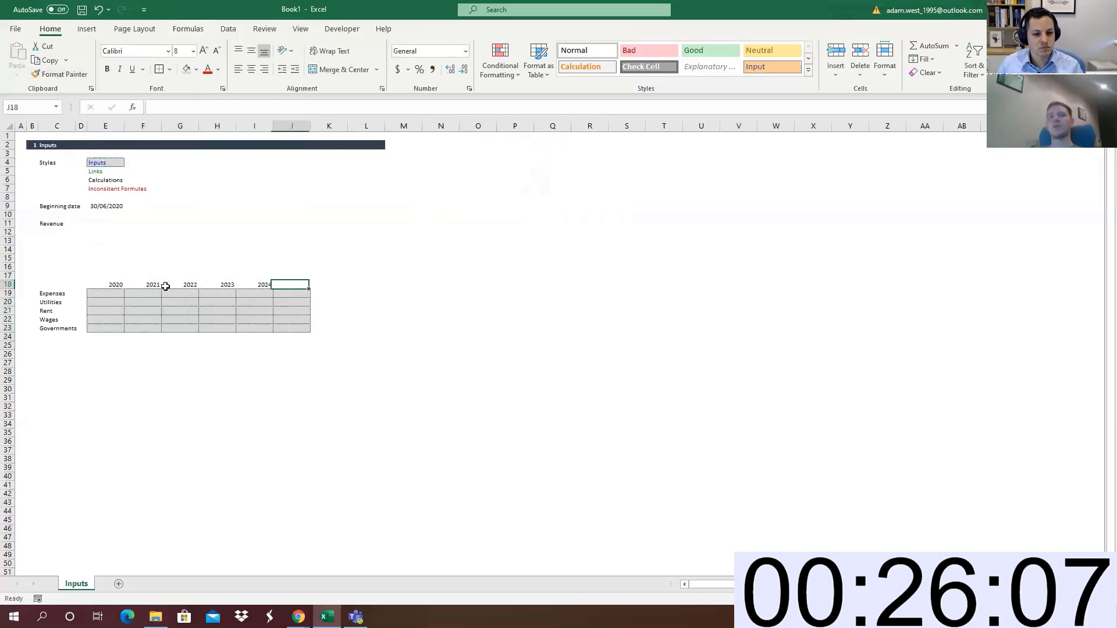
key("ctrl+c")
key("shift+Down")
key("shift+Down")
key("shift+Down")
key("shift+Down")
key("shift+Down")
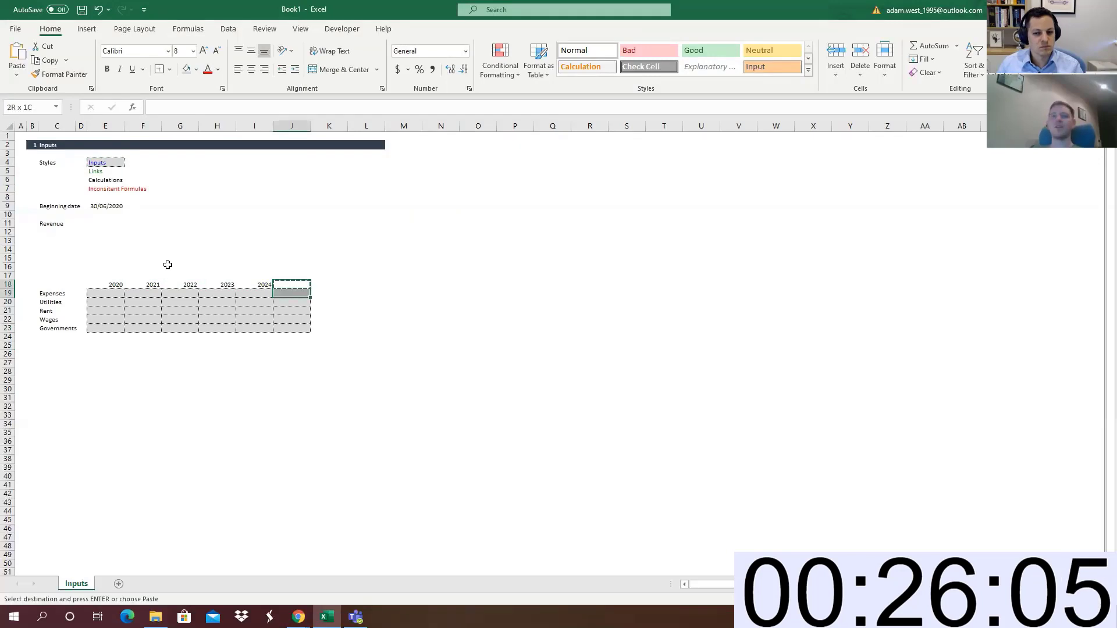
key("Return")
Extend the dark Inputs header band in row 2 across to column U
left_click(335, 216)
left_click(335, 144)
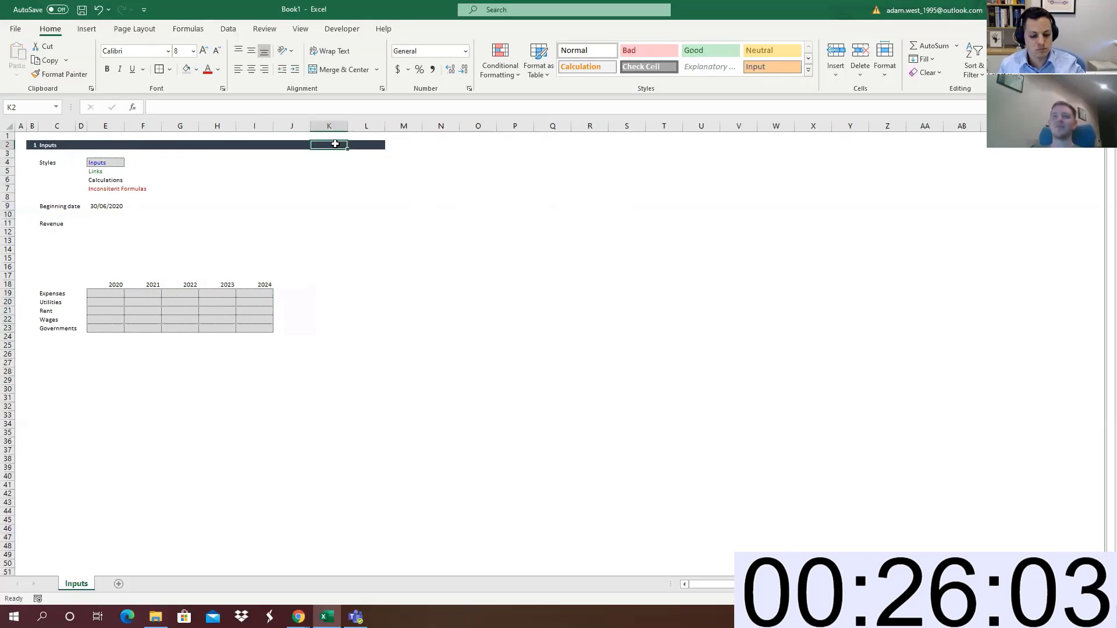
left_click(381, 147)
left_click_drag(385, 149, 705, 158)
left_click(394, 259)
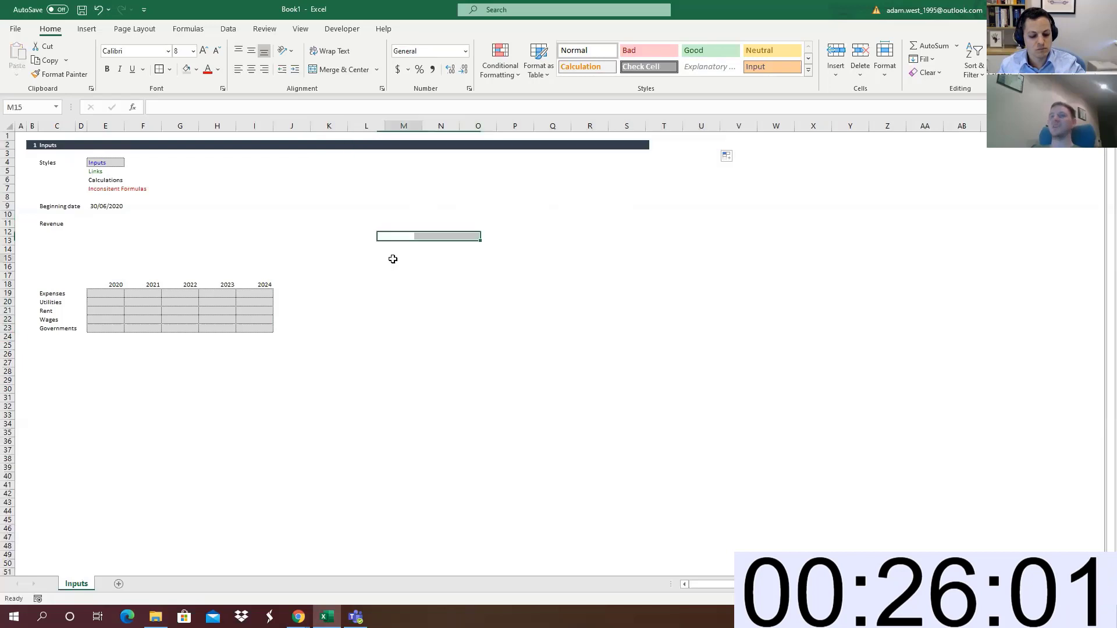
Narrow column J to a thin spacer beside the 2024 expense column
left_click_drag(259, 297, 114, 328)
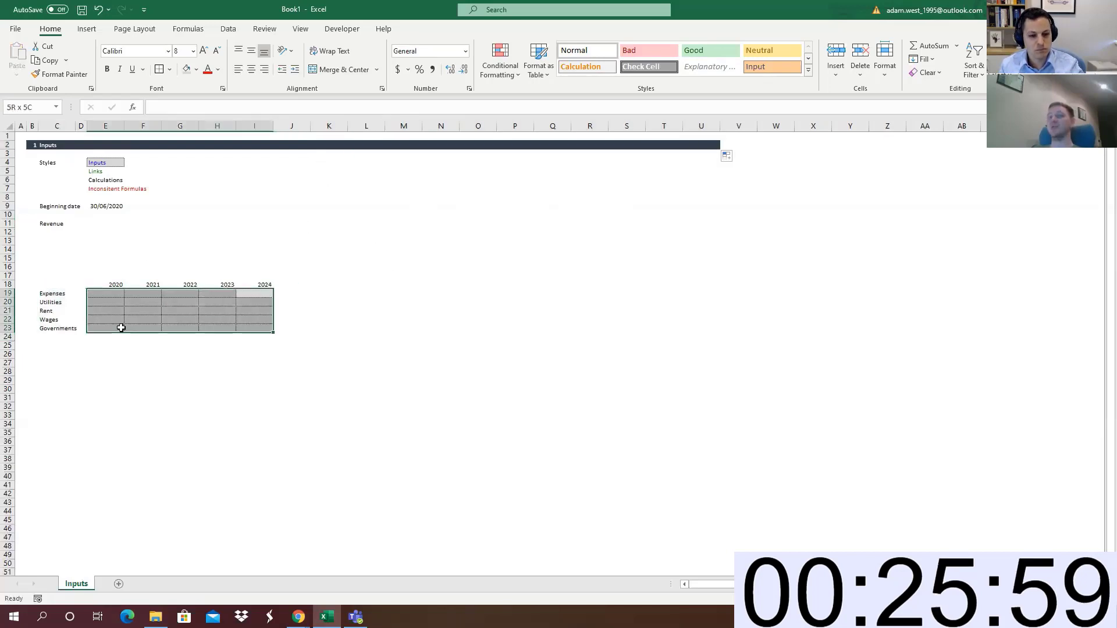
left_click(331, 214)
left_click(328, 125)
left_click(293, 126)
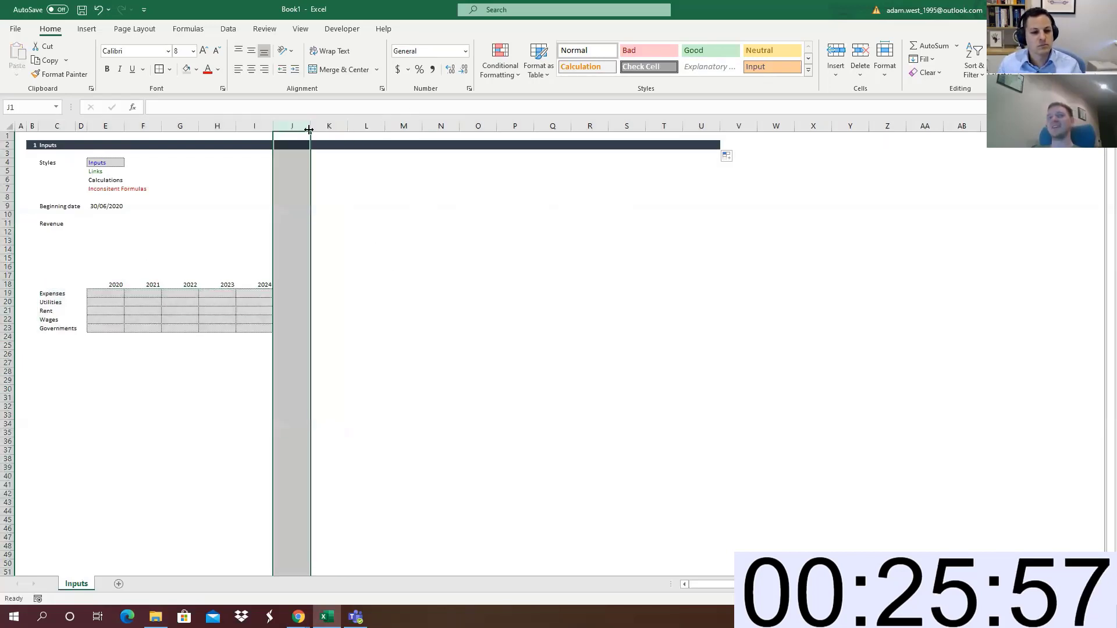
left_click_drag(311, 127, 284, 134)
left_click(297, 326)
Copy the blank input-styled cell I19 onto K19:U23 to format a second expense block
left_click(265, 293)
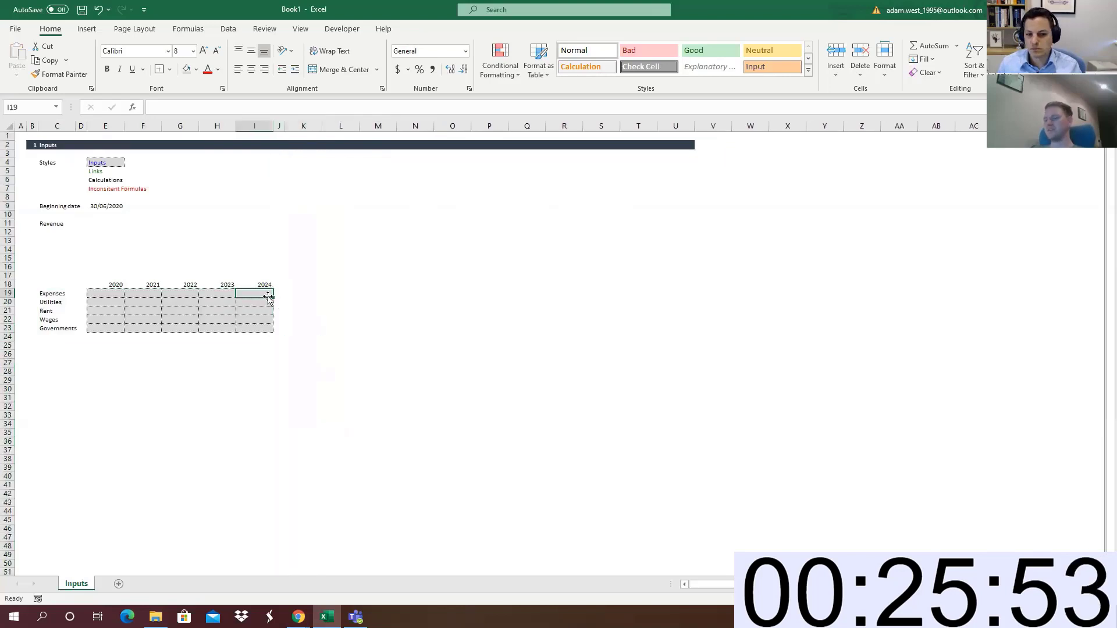
key("ctrl+c")
mouse_move(298, 294)
left_mouse_down()
mouse_move(295, 323)
mouse_move(296, 311)
left_mouse_up()
key("ctrl+shift+Right")
key("ctrl+shift+Left")
key("shift+Right")
key("shift+Right")
key("shift+Right")
key("shift+Right")
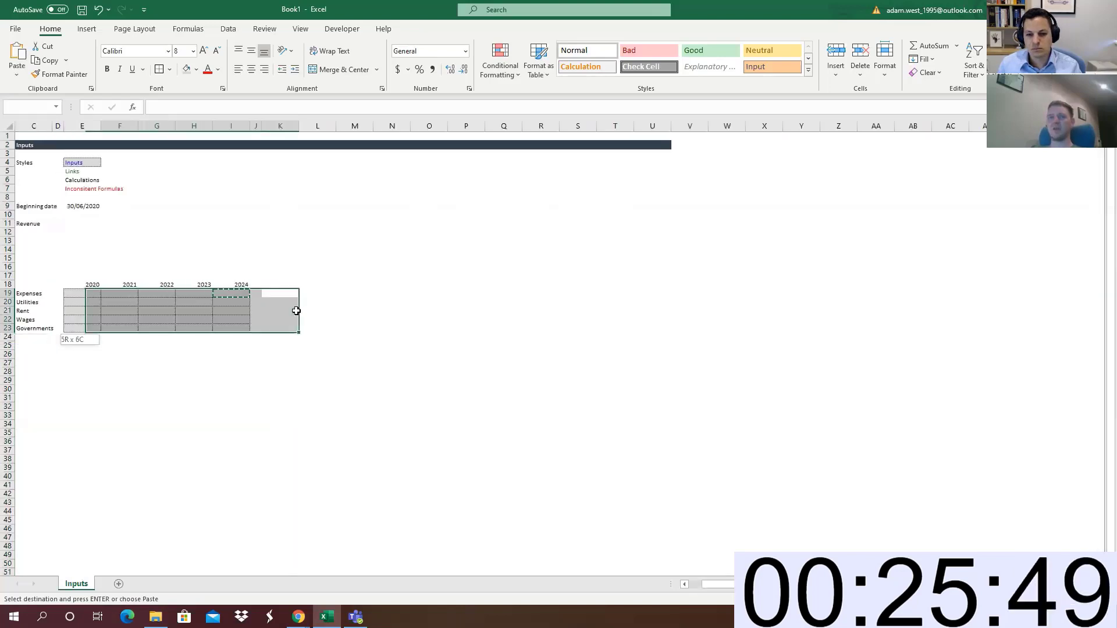
key("shift+Right")
key("shift+Right")
key("shift+Right")
key("shift+Right")
key("shift+Right")
key("shift+Right")
key("shift+Right")
key("shift+Right")
key("shift+Right")
key("shift+Right")
key("shift+Right")
key("shift+Right")
key("shift+Right")
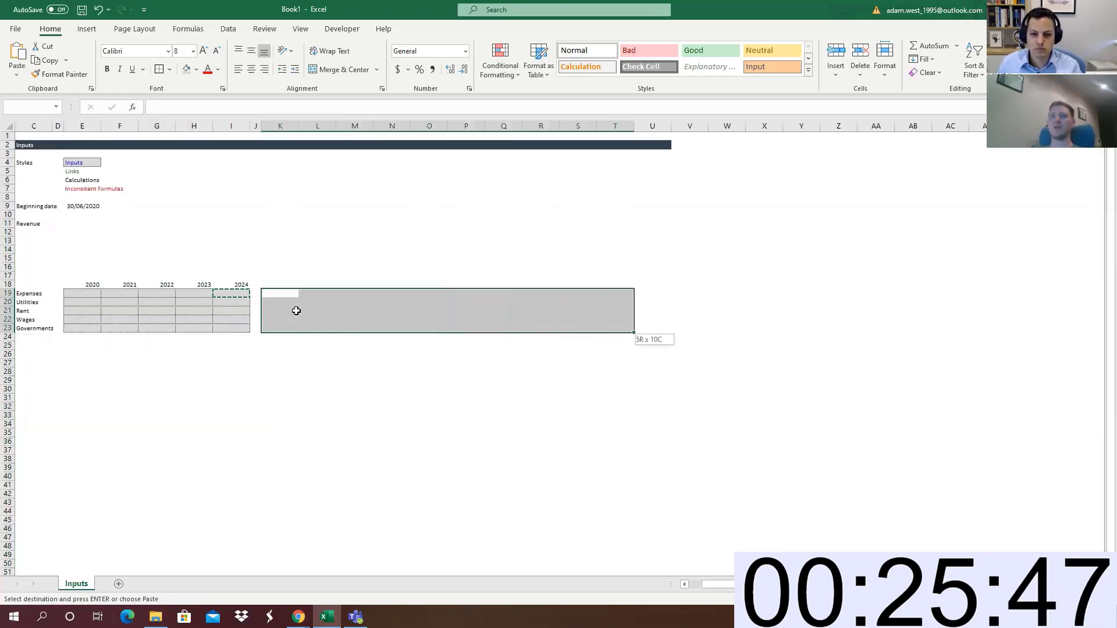
key("shift+Right")
key("Return")
key("Up")
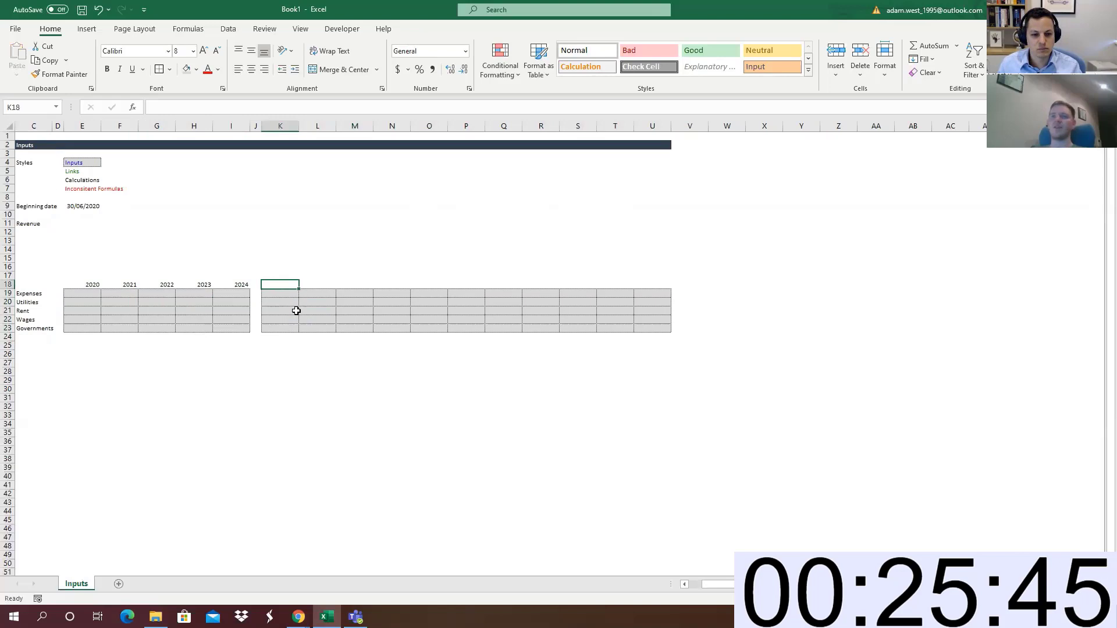
key("Up")
key("Down")
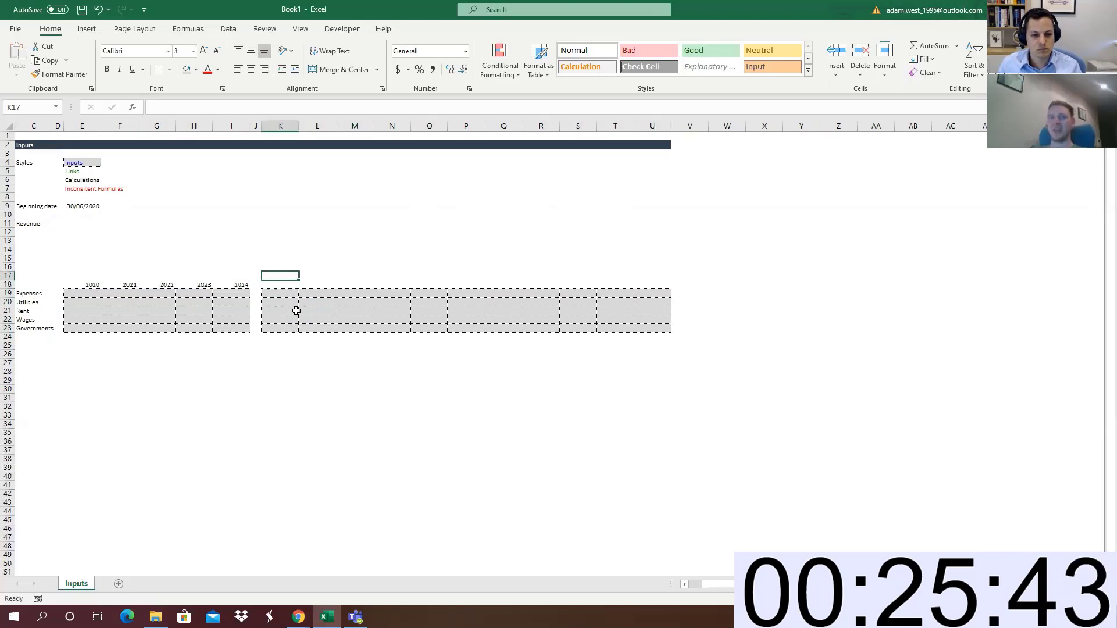
Link K17 to the beginning date in E9 and format it as a day-month-year date
type("+A1")
key("ctrl+Left")
key("ctrl+Down")
key("ctrl+Up")
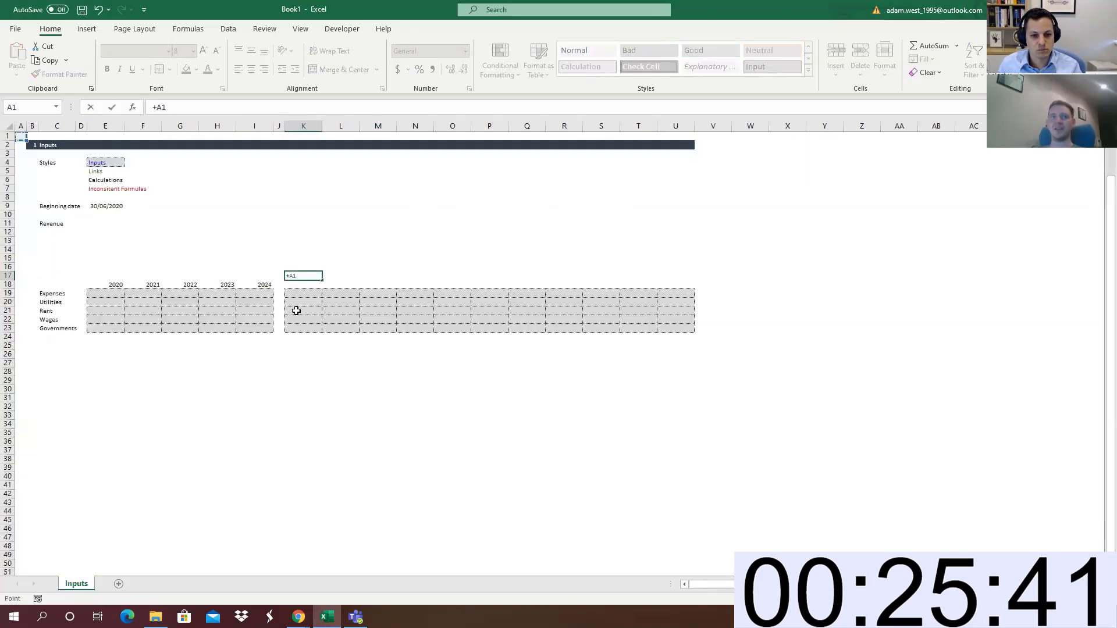
key("Right")
key("Down")
key("Down")
key("Down")
key("ctrl+Right")
key("ctrl+Right")
key("Down")
key("Down")
key("Down")
key("Down")
key("Down")
key("Return")
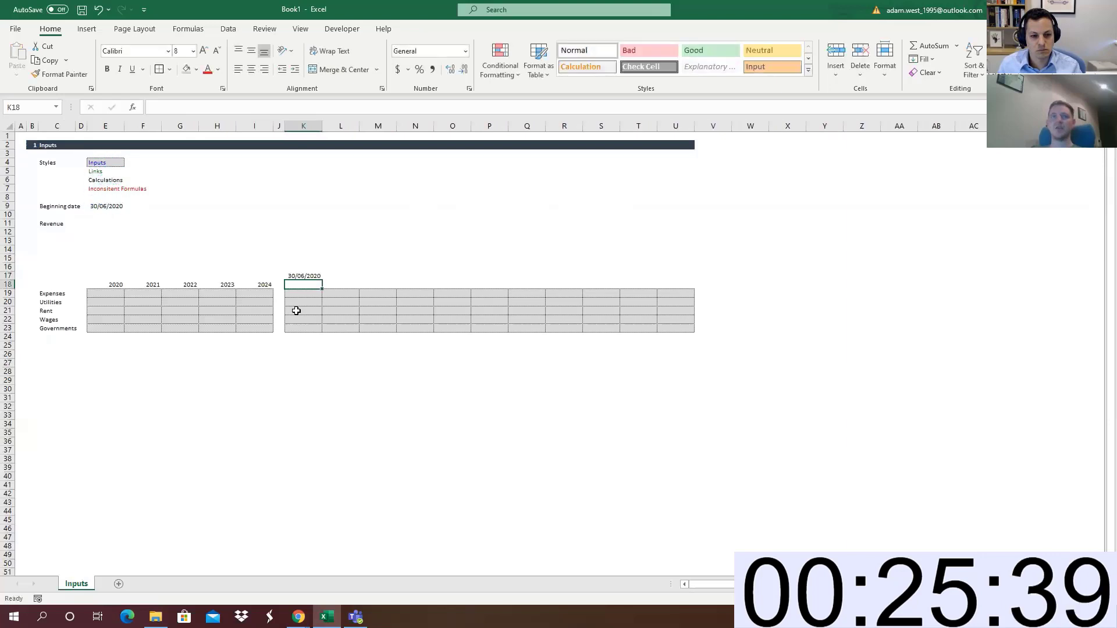
key("Up")
key("ctrl+shift+3")
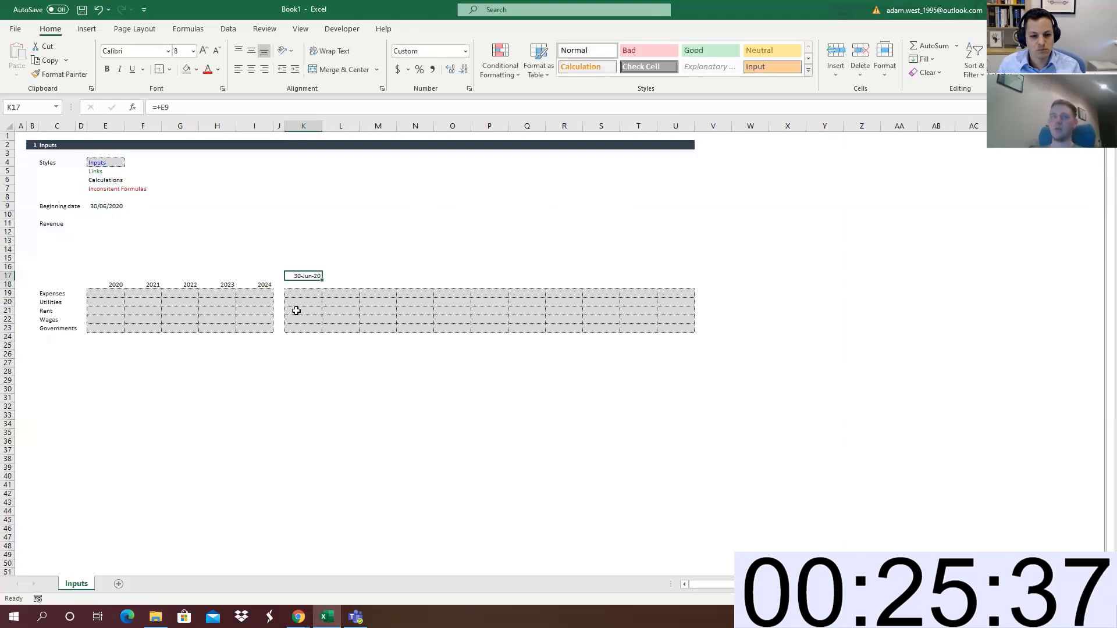
Enter an EOMONTH formula in L17 based on K17 with a months offset of 0
key("Right")
type("+eom")
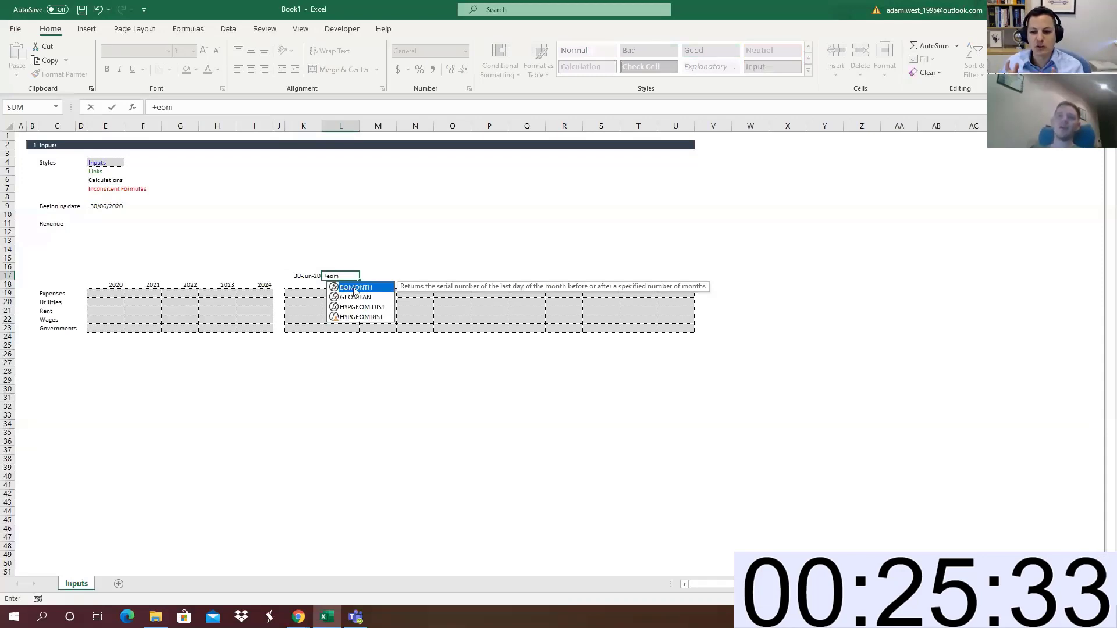
key("Tab")
left_click(313, 278)
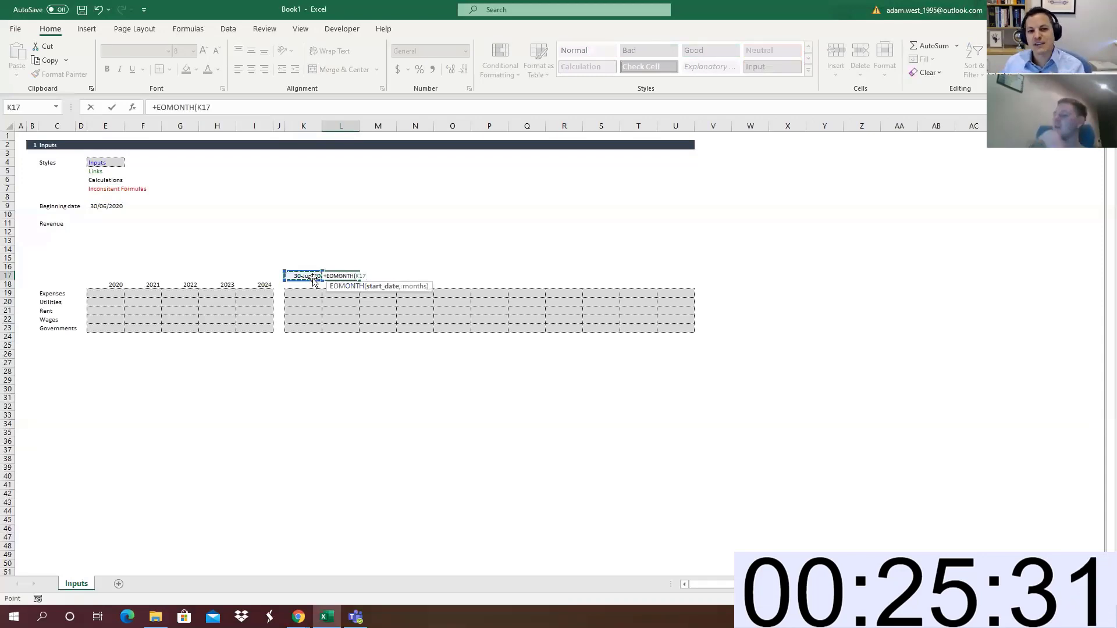
type(",0")
key("ctrl+Return")
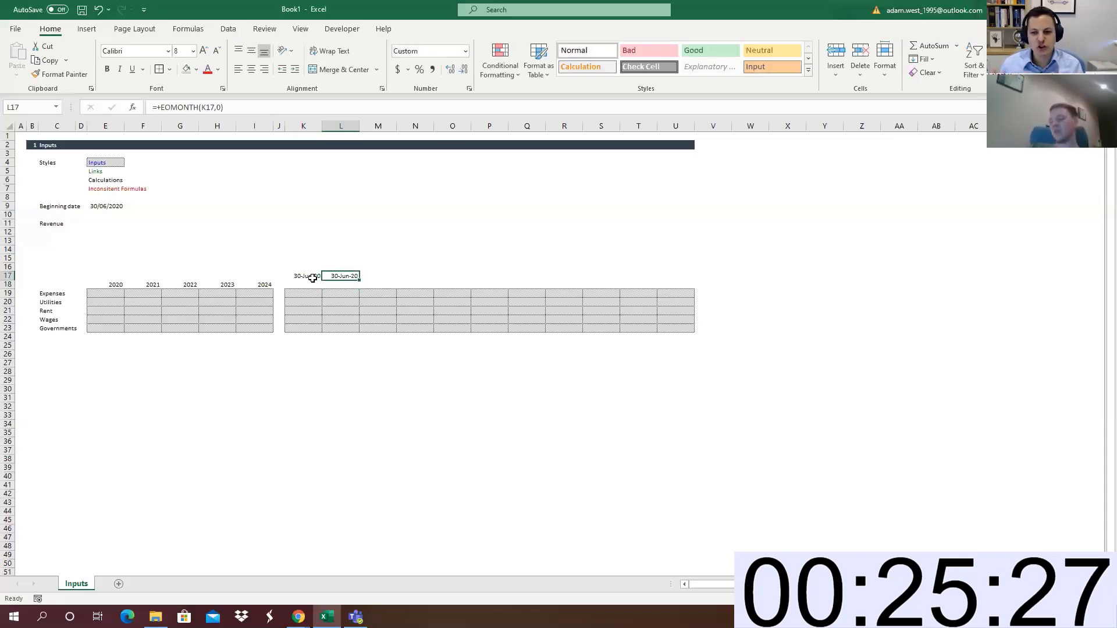
Copy the zero-offset EOMONTH formula from L17 across to U17
key("ctrl+c")
key("shift+Right")
key("shift+Right")
key("shift+Right")
key("shift+Right")
key("shift+Right")
key("shift+Right")
key("shift+Right")
key("shift+Right")
key("shift+Right")
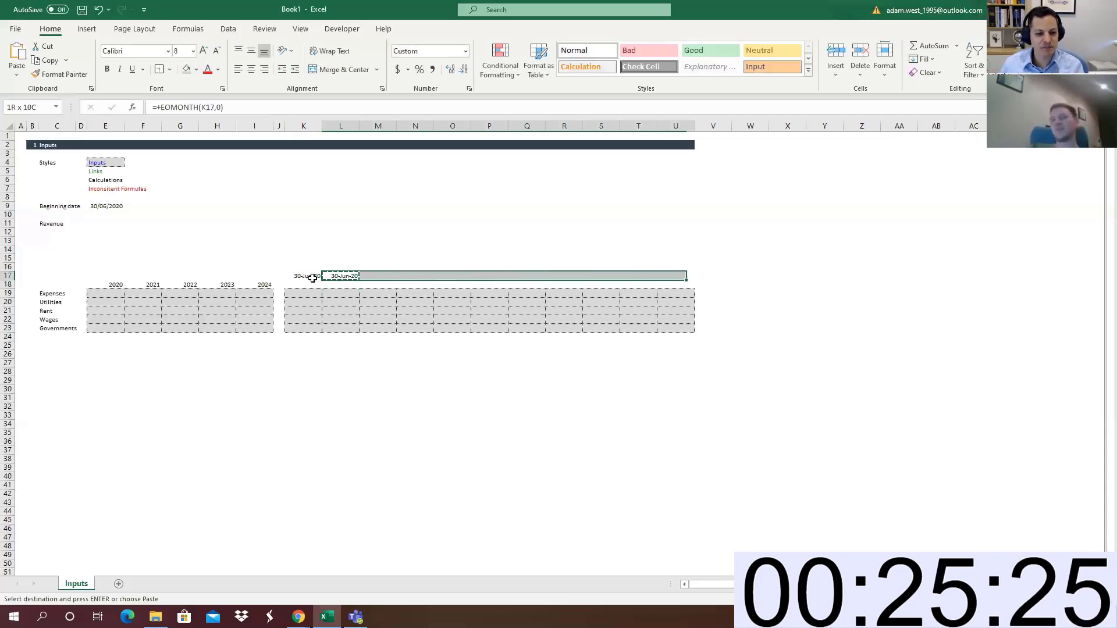
key("Return")
key("Right")
key("Left")
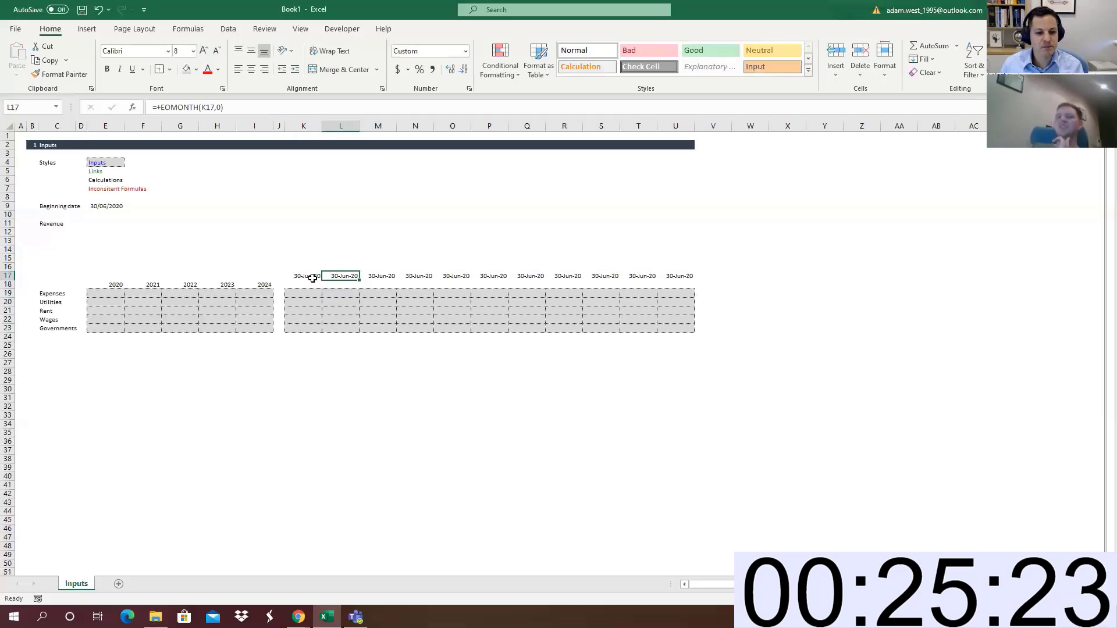
Change the months offset in L17's EOMONTH formula to 1 and copy it across to U17
left_click(218, 107)
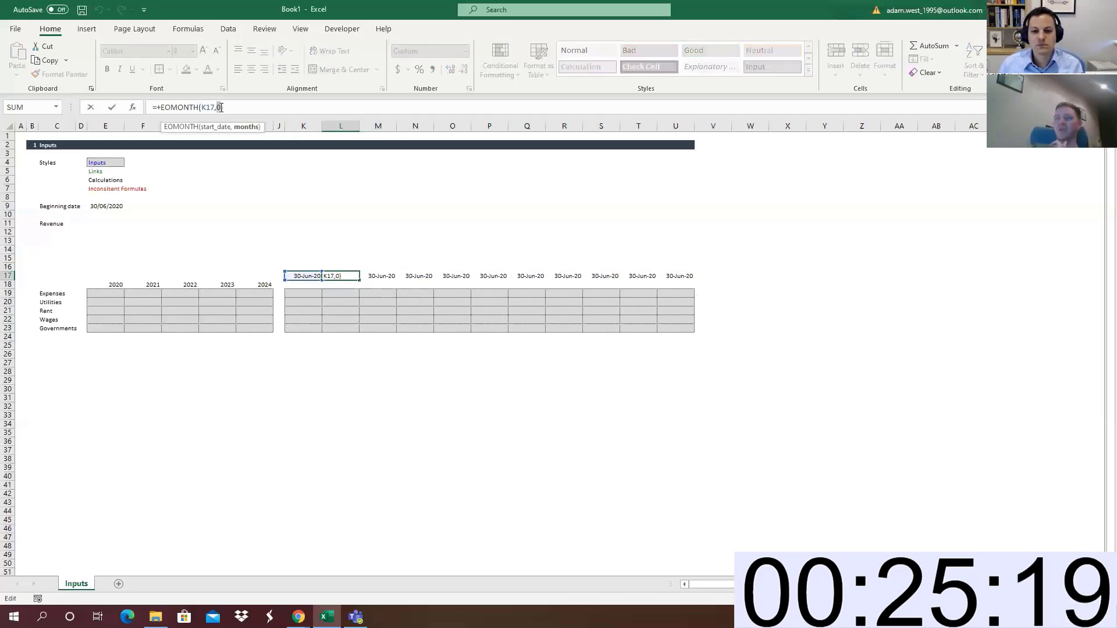
key("BackSpace")
type("1")
key("ctrl+Return")
key("ctrl+c")
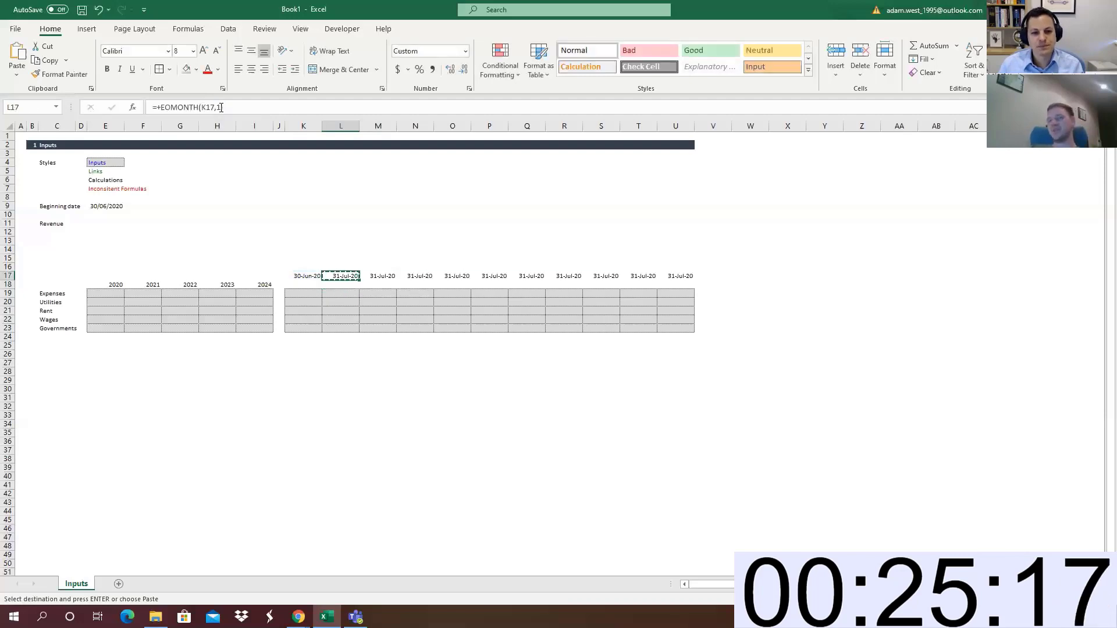
key("ctrl+shift+Right")
key("ctrl+v")
key("Escape")
key("shift+BackSpace")
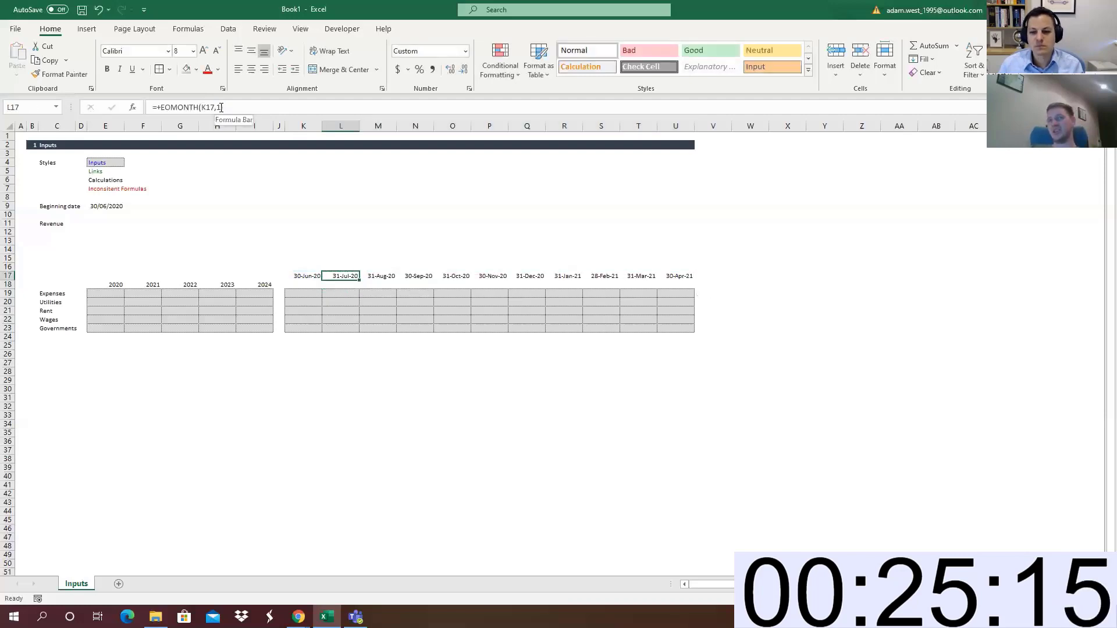
Apply the Inputs style from E4 to the beginning date in E9 and format it as a day-month-year date
key("Left")
left_click(99, 215)
key("ctrl+Up")
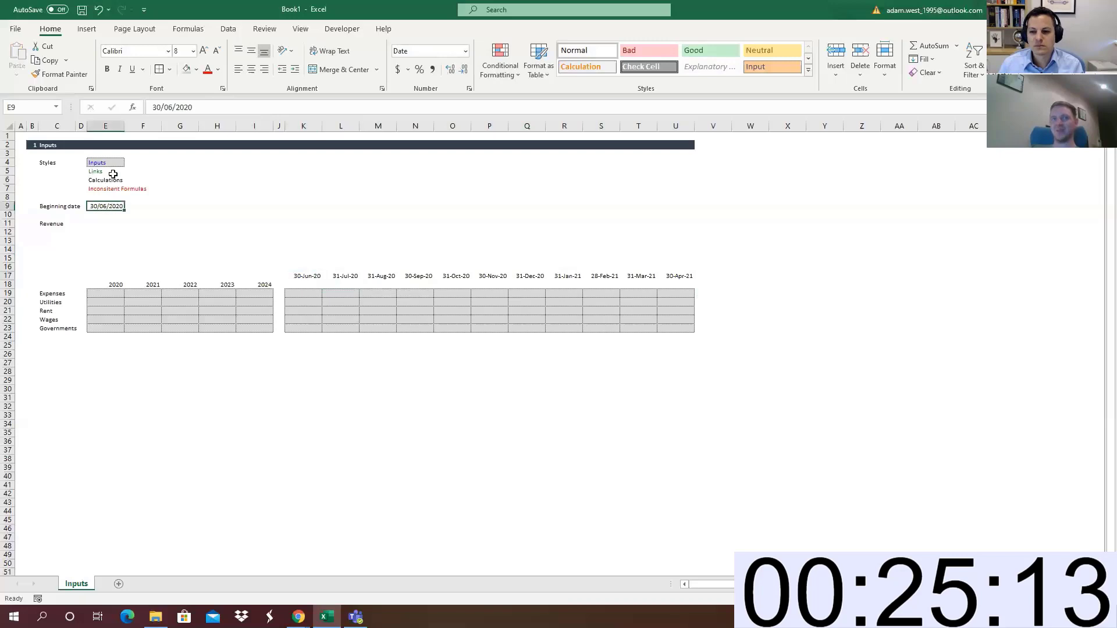
key("ctrl+Up")
key("ctrl+Up")
left_click(61, 74)
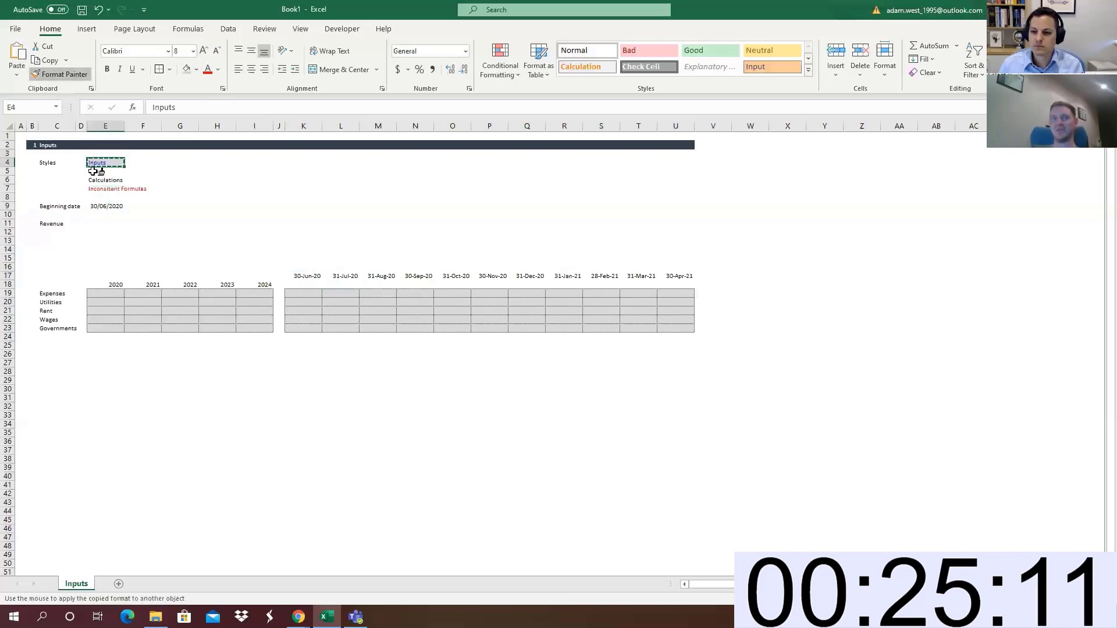
left_click(103, 206)
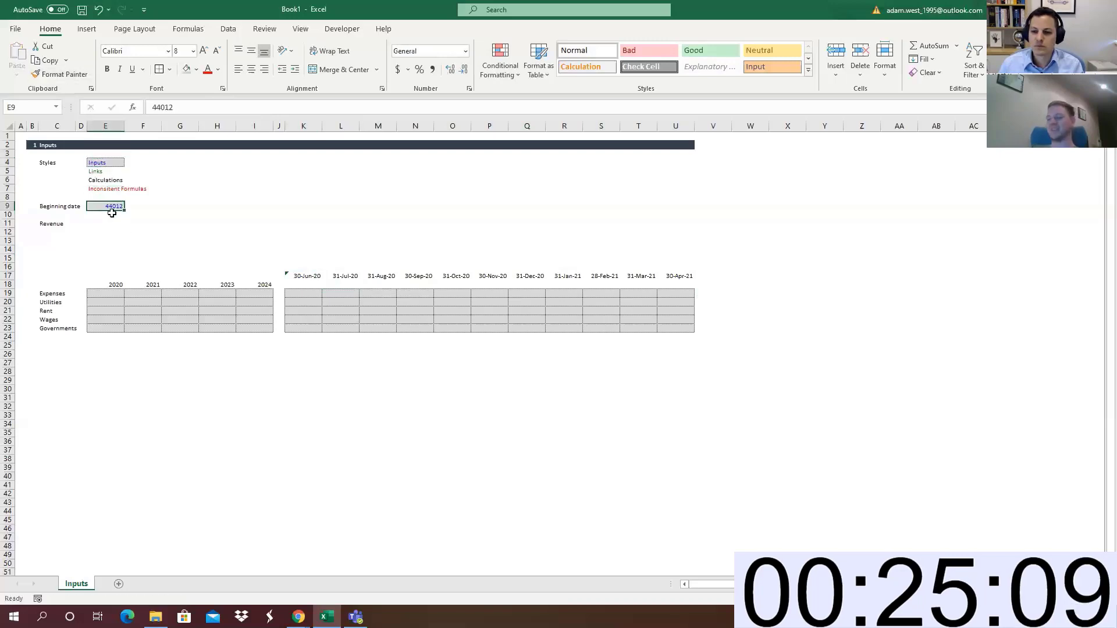
key("ctrl+shift+3")
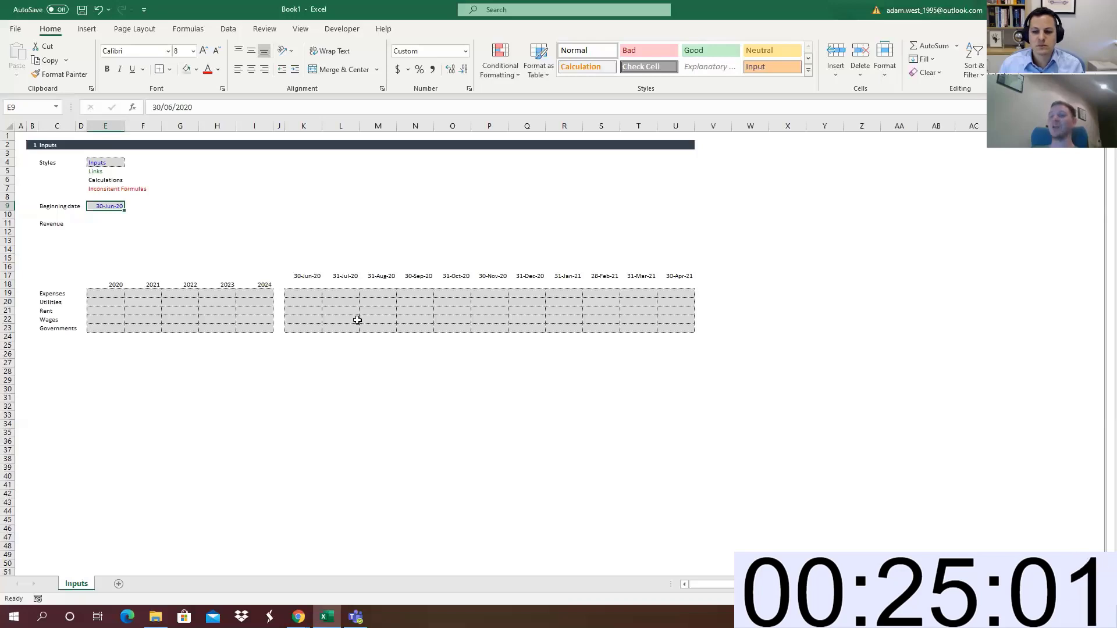
Try inserting a blank row at row 18 above the year headings, and undo the insertion
left_click(308, 278)
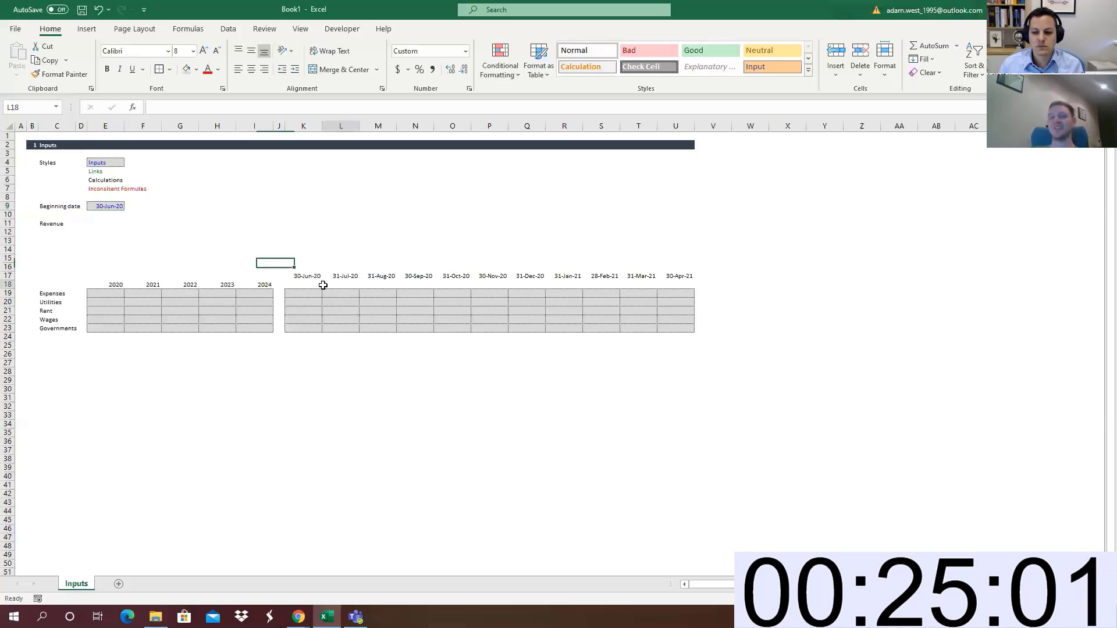
left_click(3, 285)
left_click(837, 53)
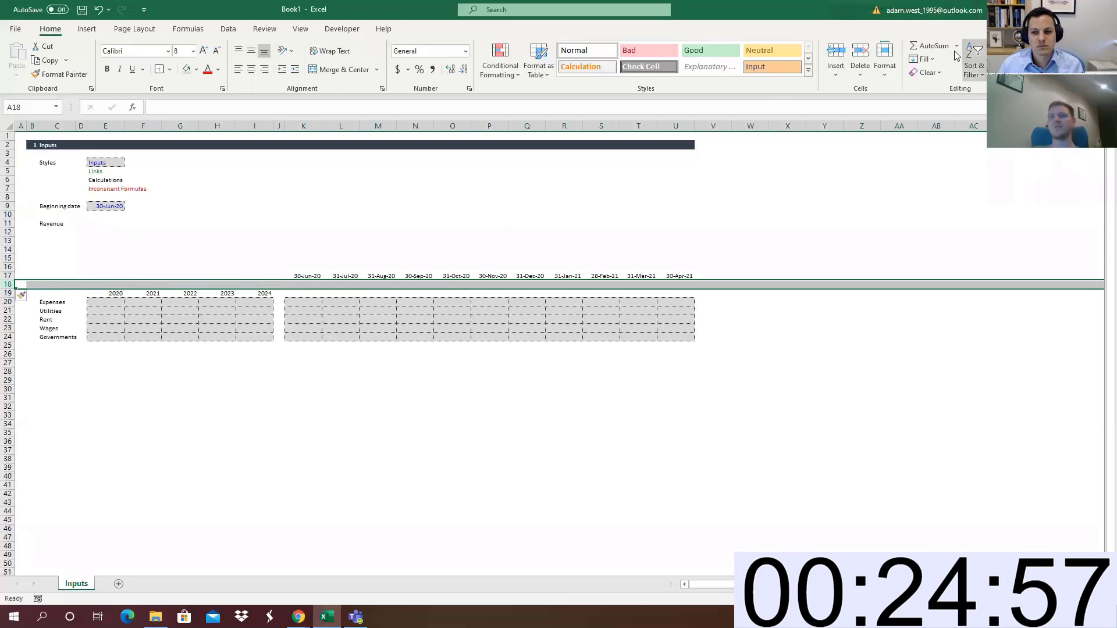
key("ctrl+z")
left_click(304, 283)
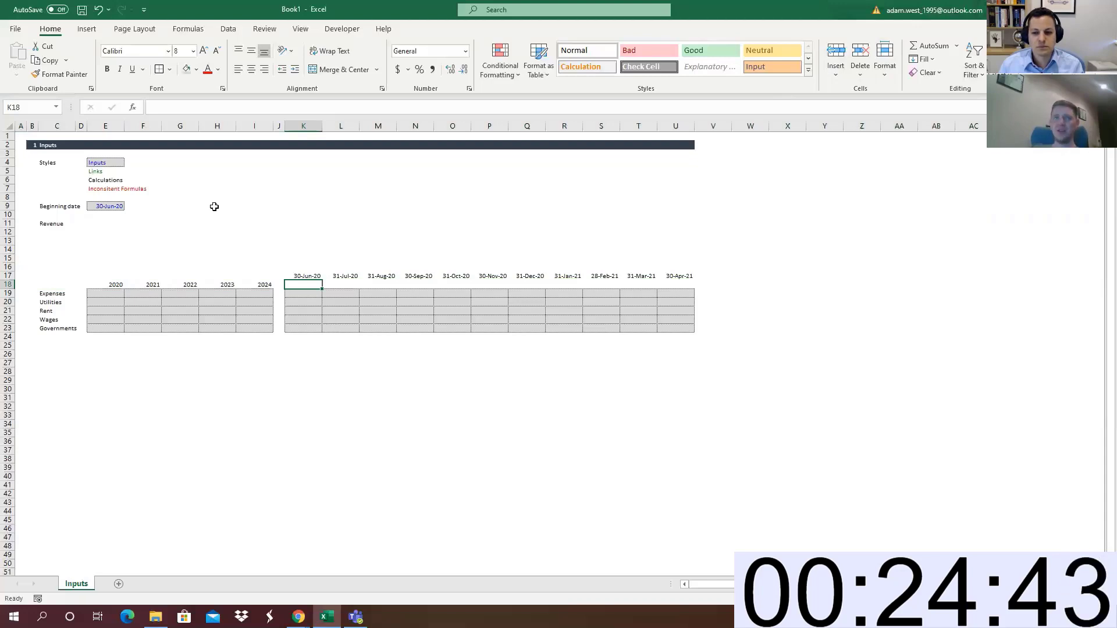
Insert a row below Inconsistent Formulas in the styles key and enter "Mapping" in E8
left_click(175, 214)
left_click(10, 200)
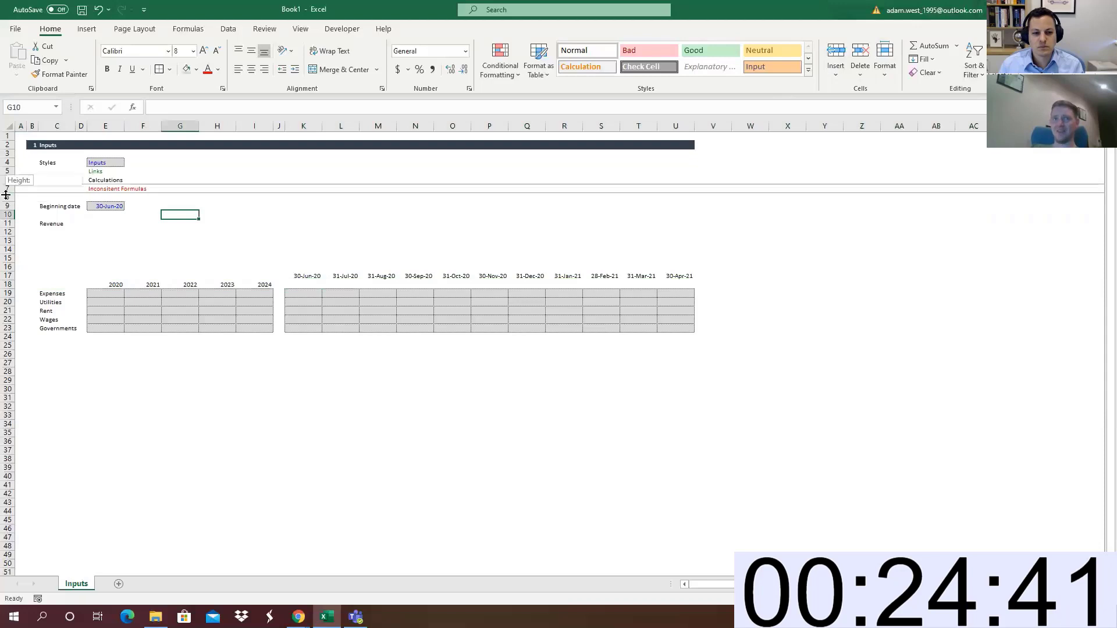
left_click(6, 198)
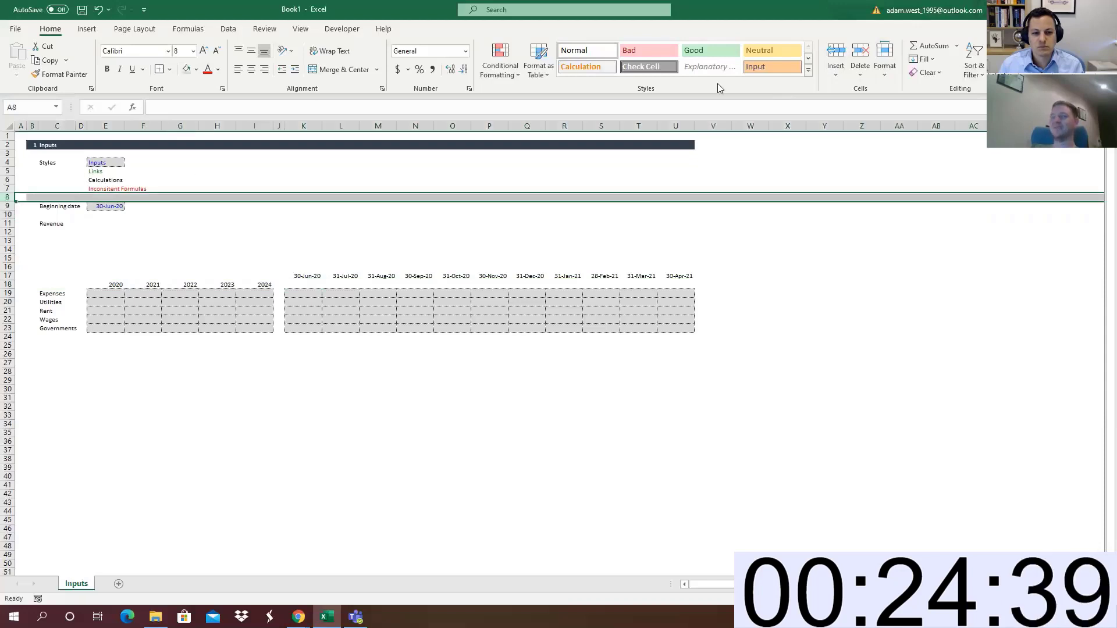
left_click(836, 51)
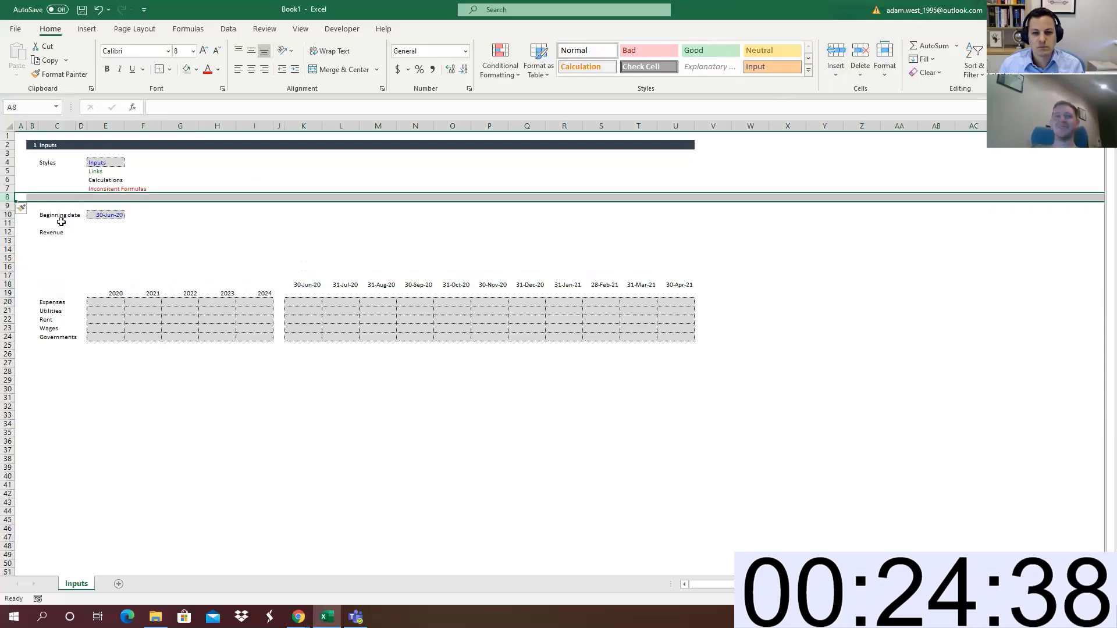
left_click(102, 199)
type("M")
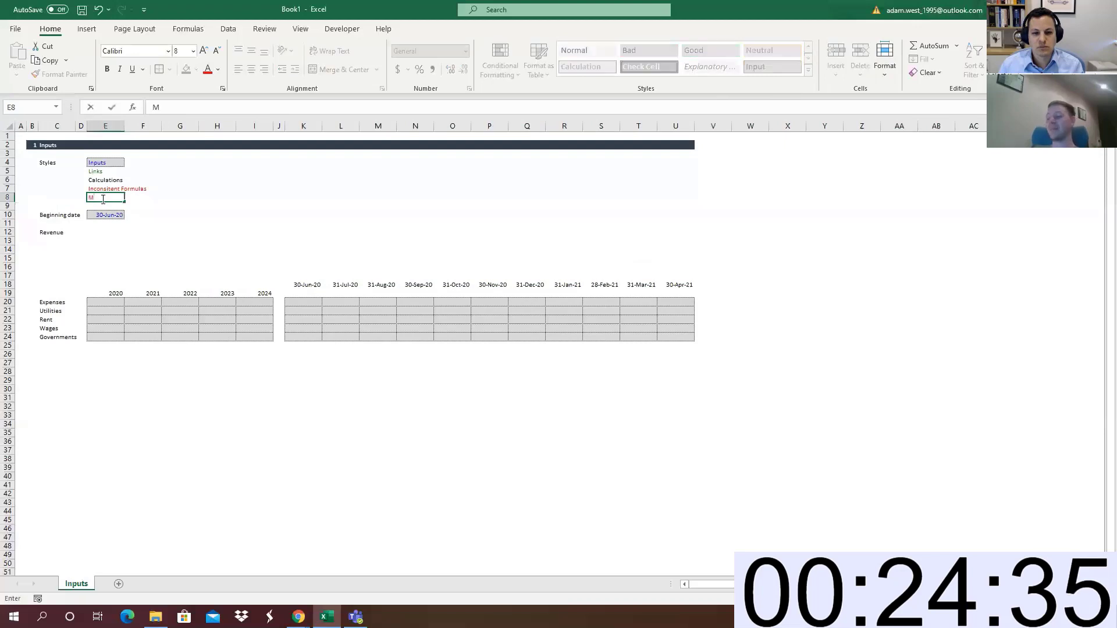
type("apping")
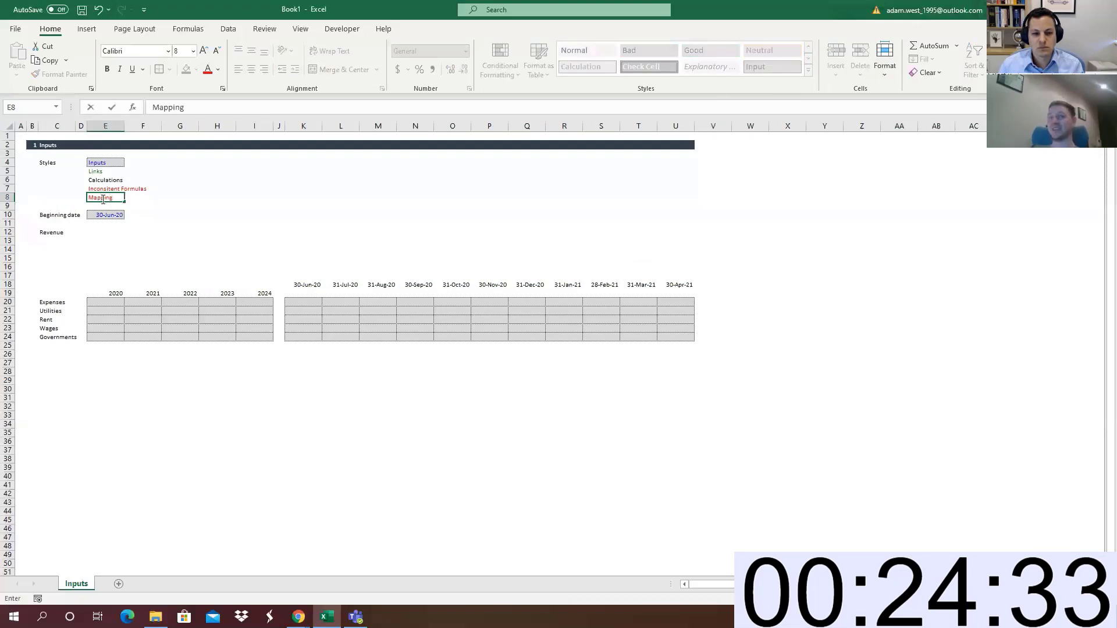
Set the font colour of the Mapping label in E8 to grey
left_click(102, 199)
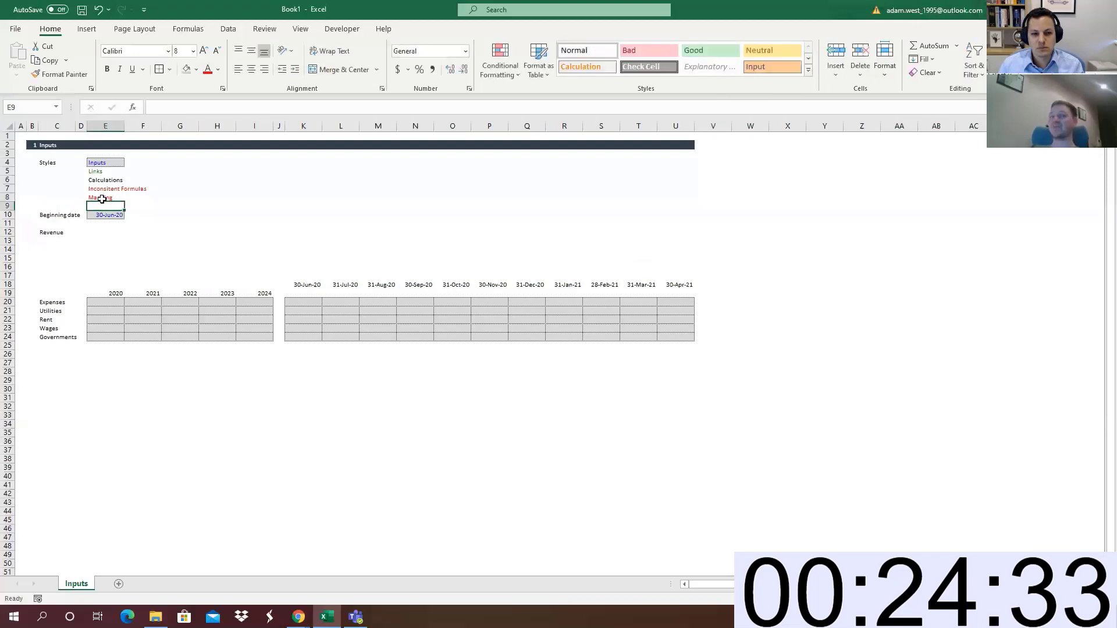
left_click(218, 69)
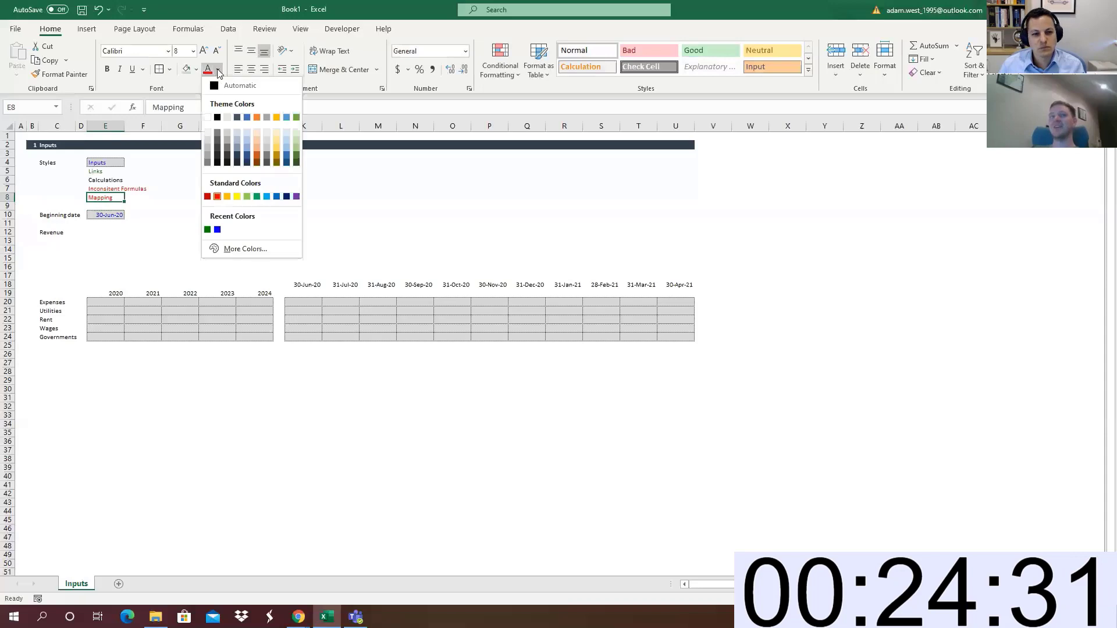
left_click(207, 150)
Enter a MONTH formula in K19 that takes the month number from the date in K18
left_click(293, 294)
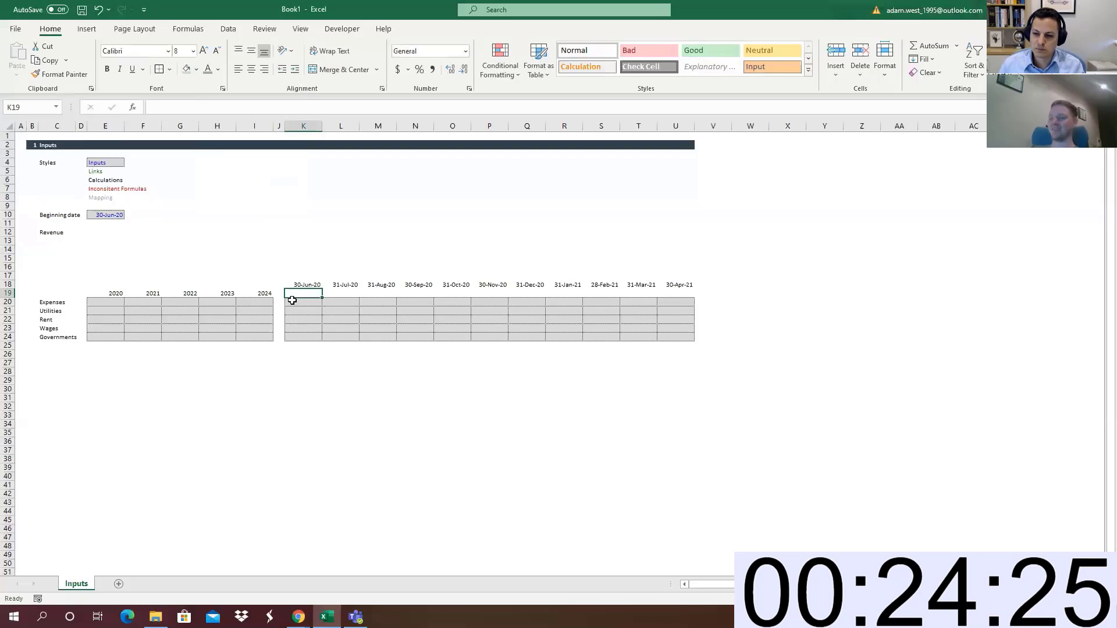
type("+")
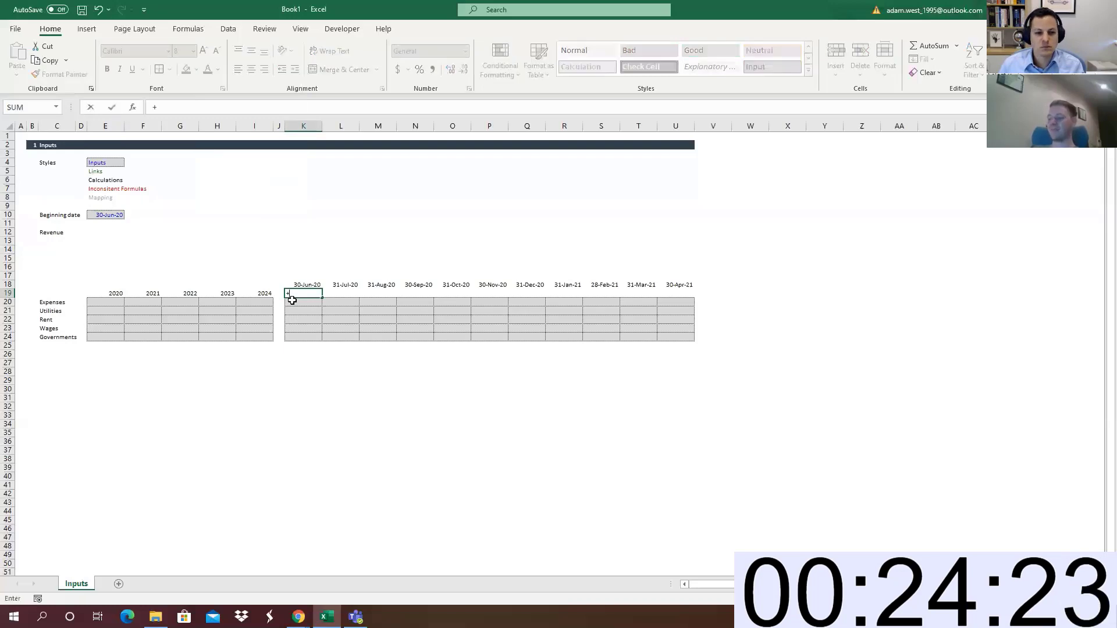
type("month(")
key("Up")
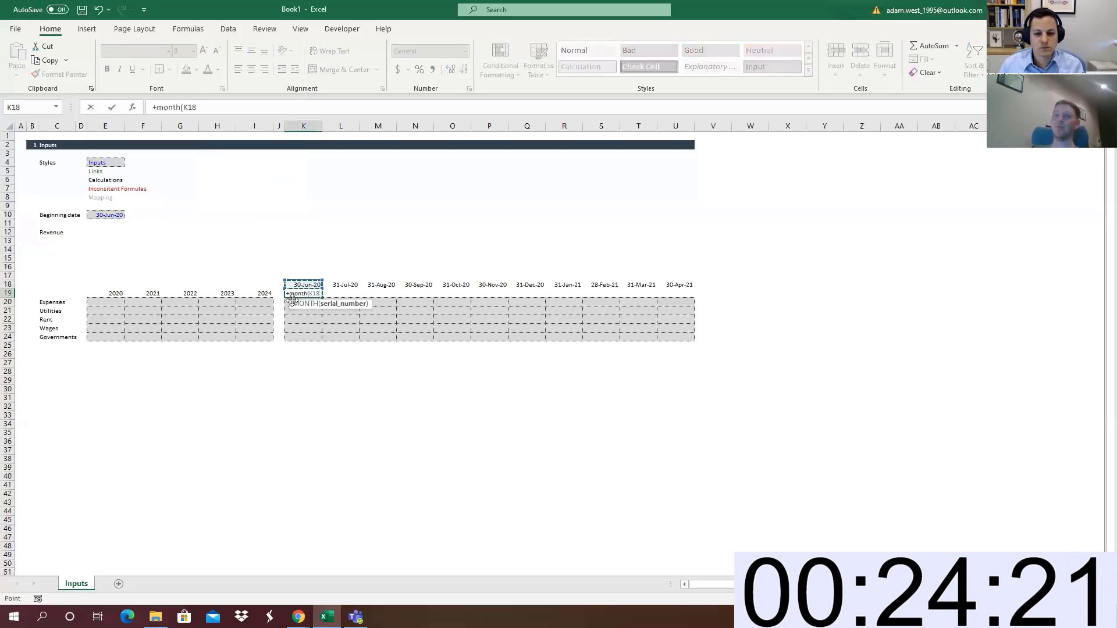
key("Return")
key("Up")
key("Up")
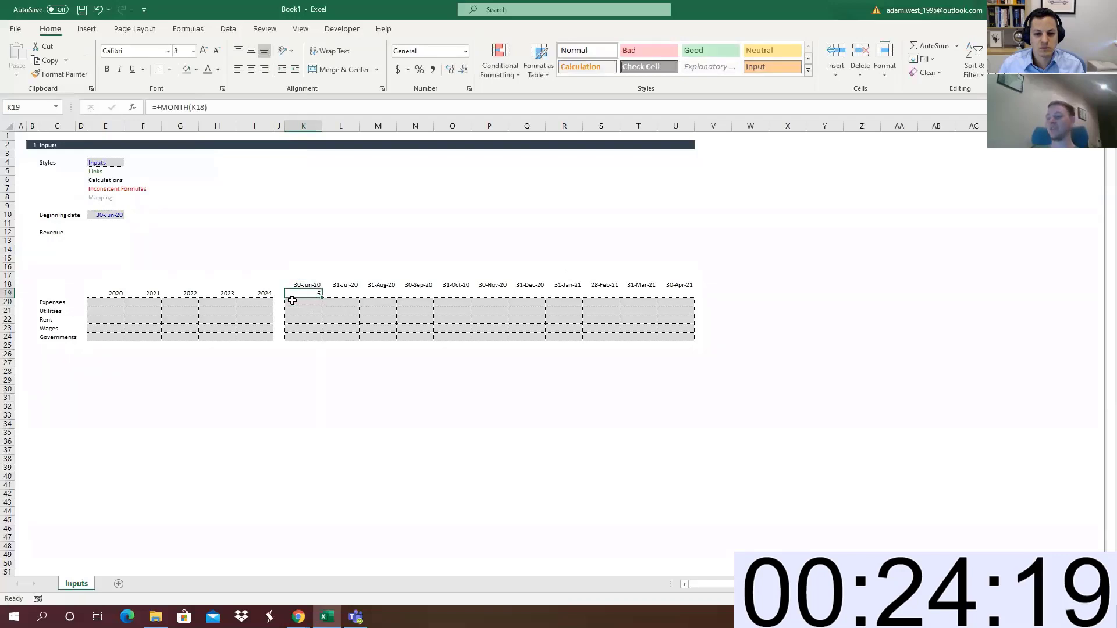
Copy the MONTH formula from K19 across to U19 beneath the month-end dates
key("ctrl+c")
key("ctrl+Right")
key("Down")
key("ctrl+shift+Left")
key("ctrl+v")
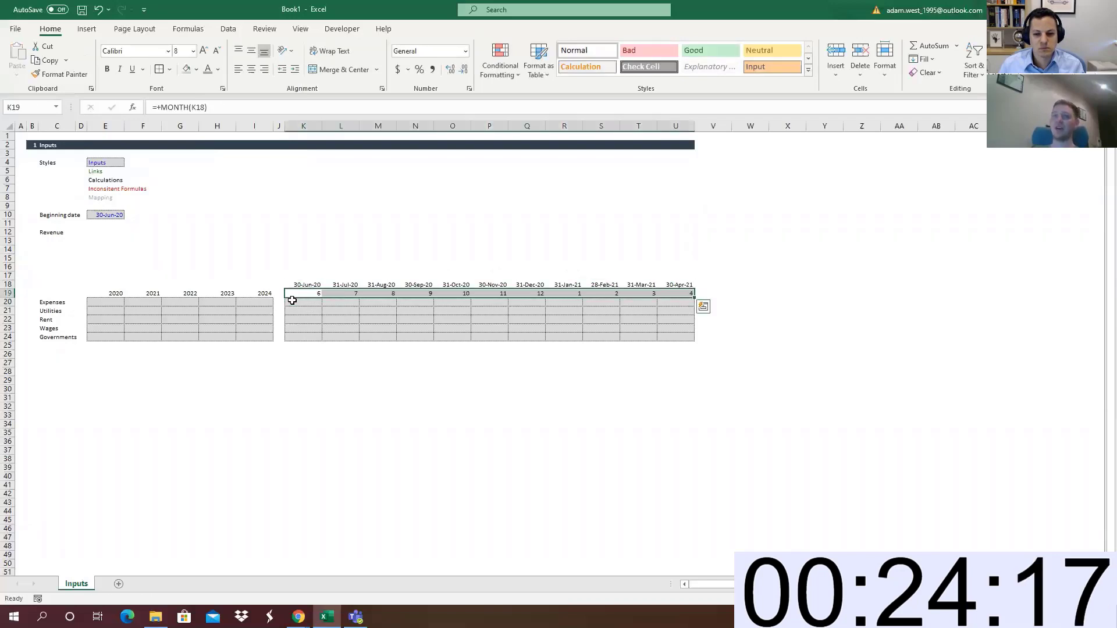
key("Escape")
key("Left")
key("Right")
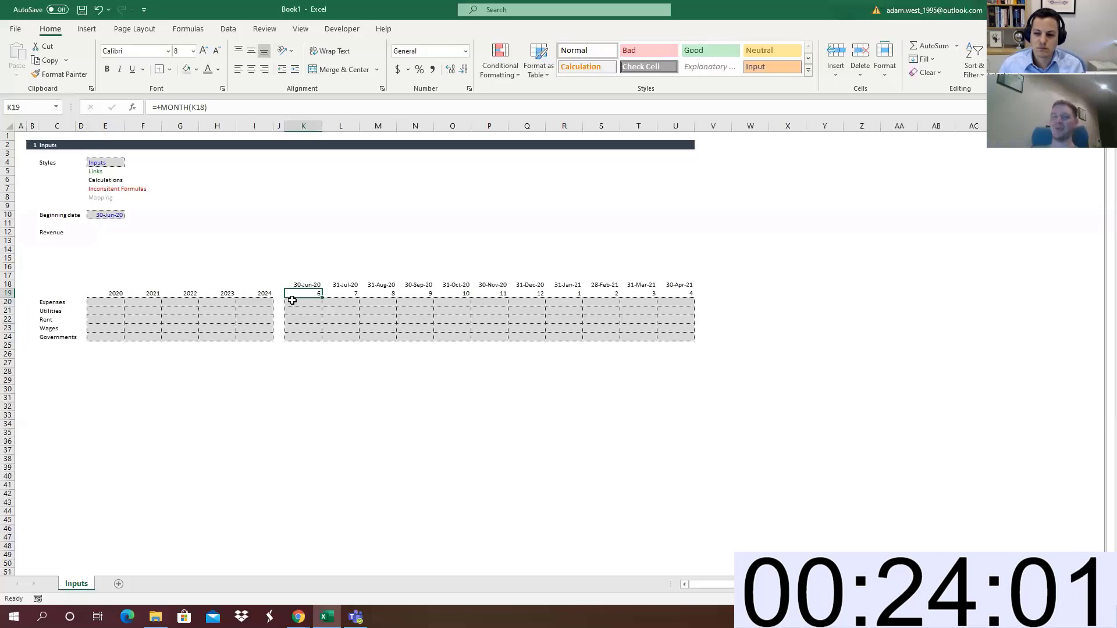
Extend the monthly expense block by two months by copying U18:U24 across to column W
mouse_move(45, 282)
left_mouse_down()
mouse_move(656, 399)
mouse_move(703, 374)
left_mouse_up()
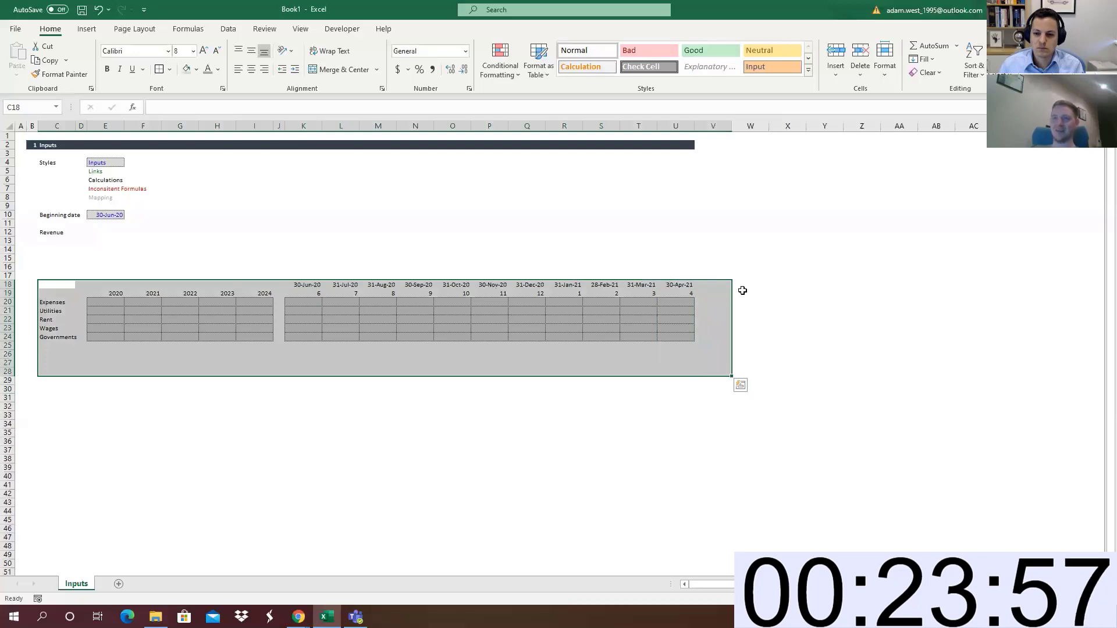
left_click_drag(674, 284, 676, 338)
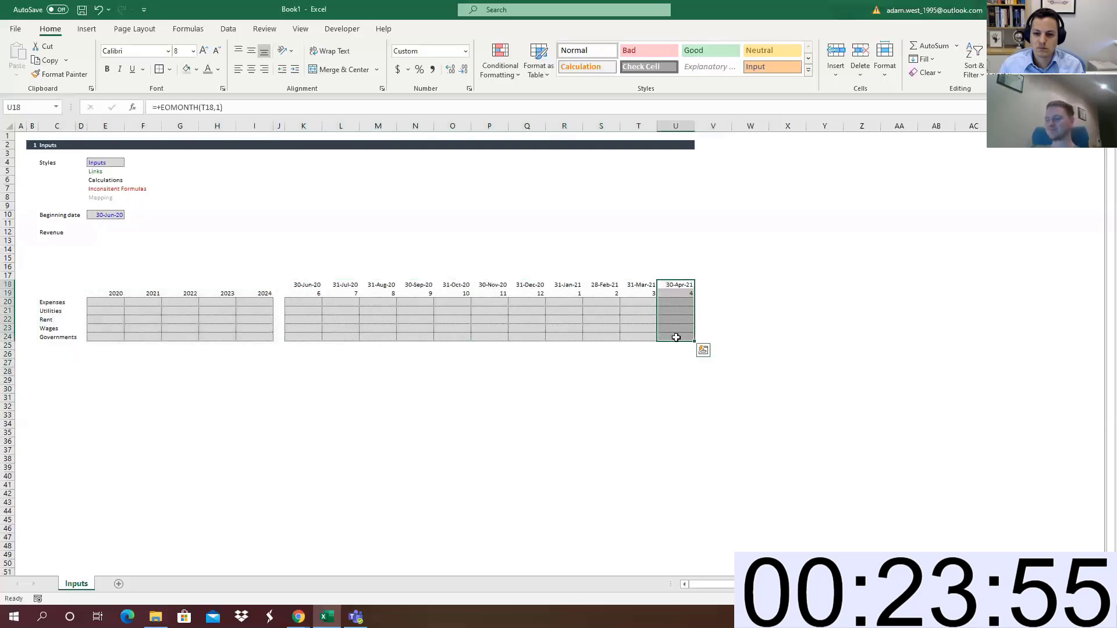
key("ctrl+c")
key("shift+Right")
key("shift+Right")
key("shift+Left")
key("shift+Right")
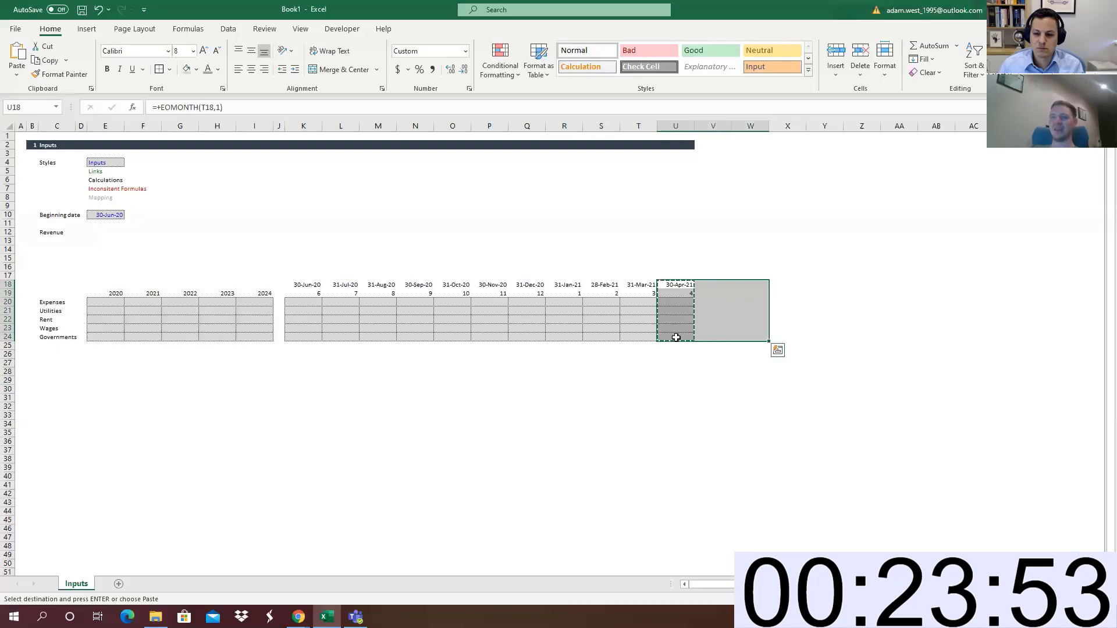
key("Return")
key("Right")
key("Right")
key("Up")
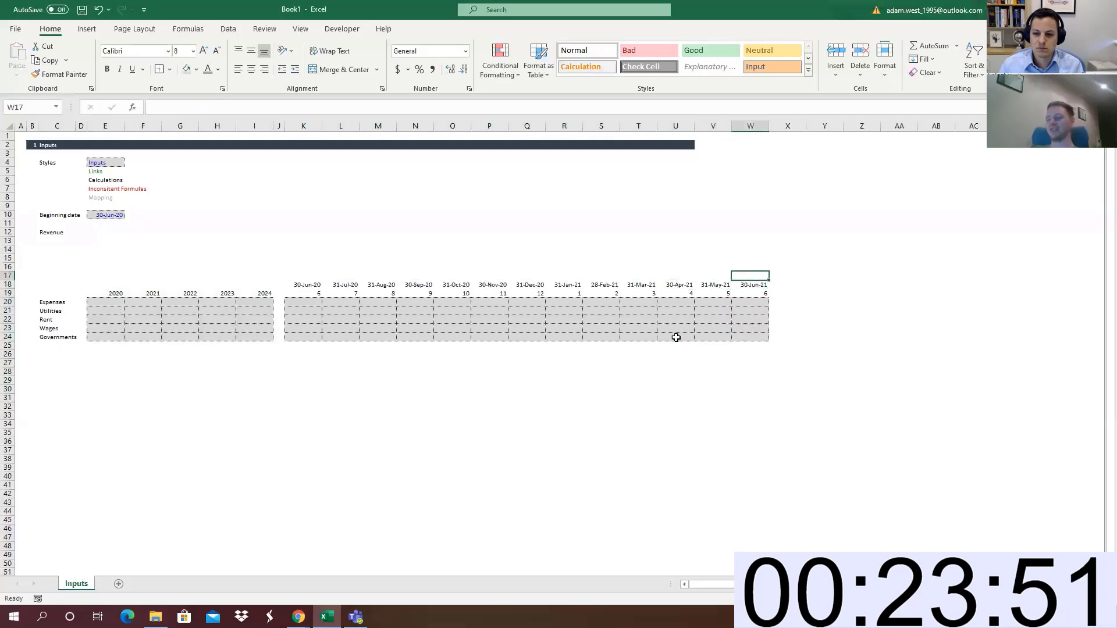
Clear the surplus 30-Jun-21 month by copying the empty cell W17 over W17:W24
key("ctrl+c")
key("shift+Down")
key("shift+Down")
key("shift+Down")
key("shift+Down")
key("shift+Down")
key("shift+Down")
key("shift+Down")
key("Return")
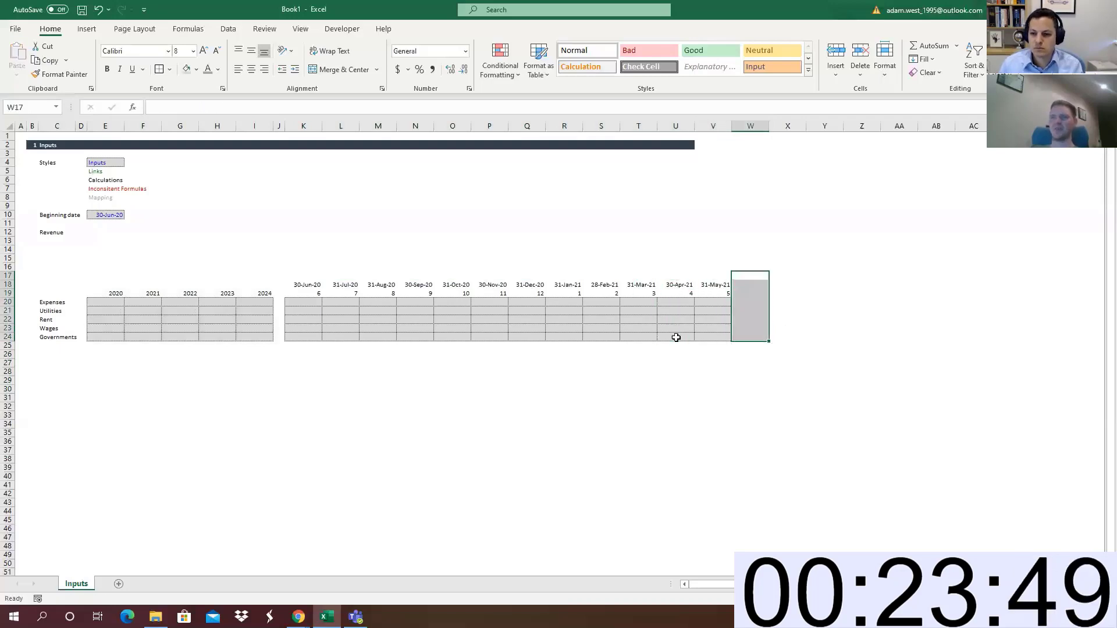
Extend the dark Inputs banner in row 2 across to column W and narrow column W to a thin spacer
left_click(693, 144)
left_click_drag(694, 149, 743, 131)
left_click(751, 178)
left_click(748, 126)
left_click(713, 200)
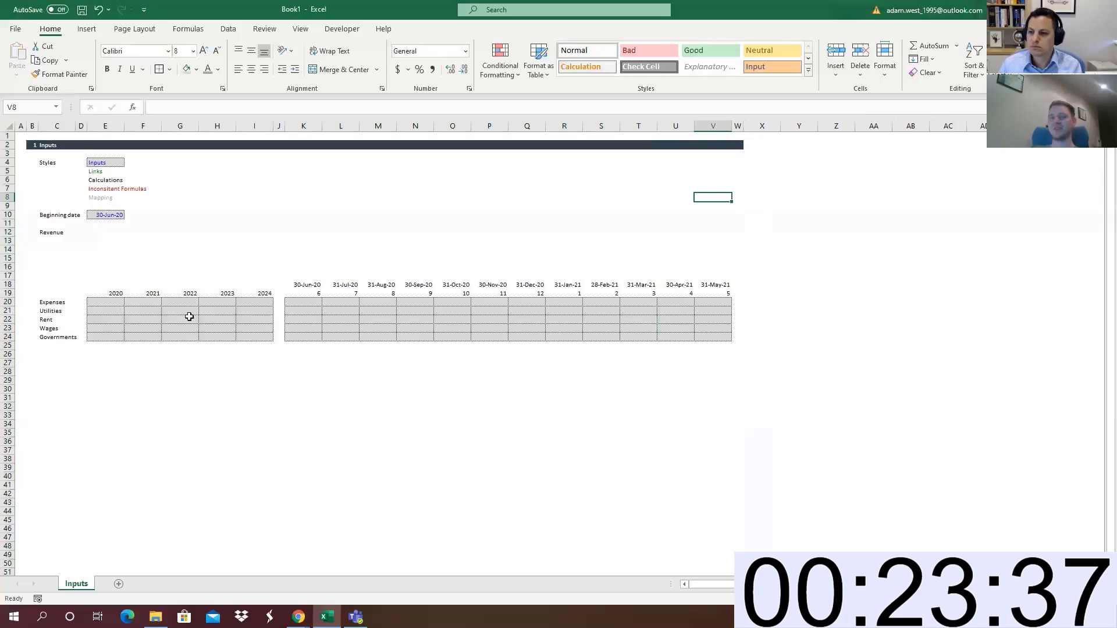
left_click(111, 232)
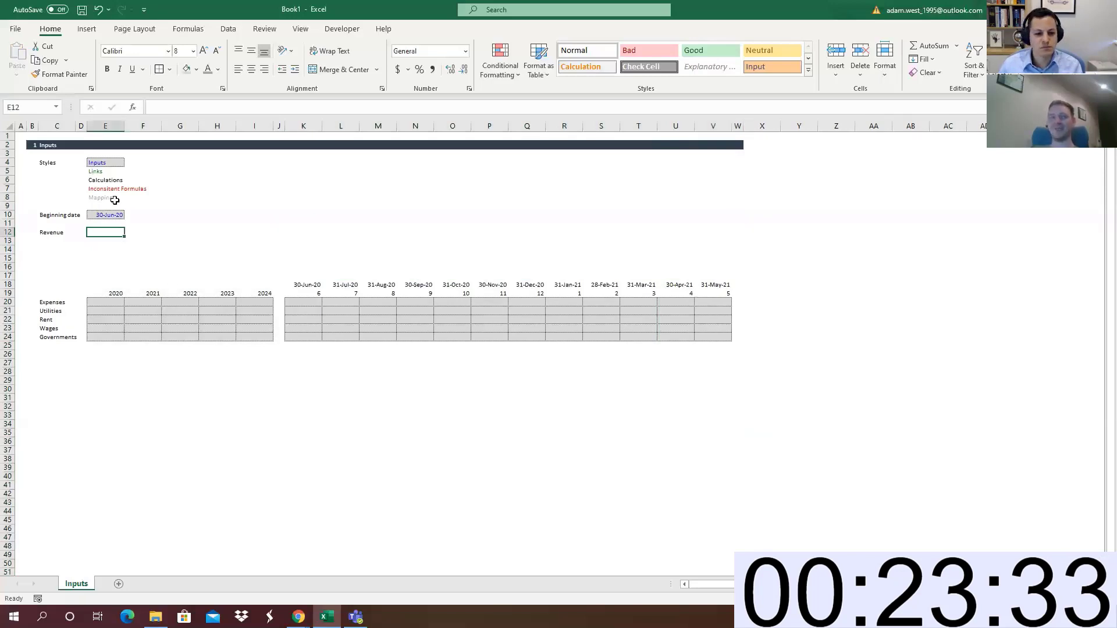
left_click(120, 206)
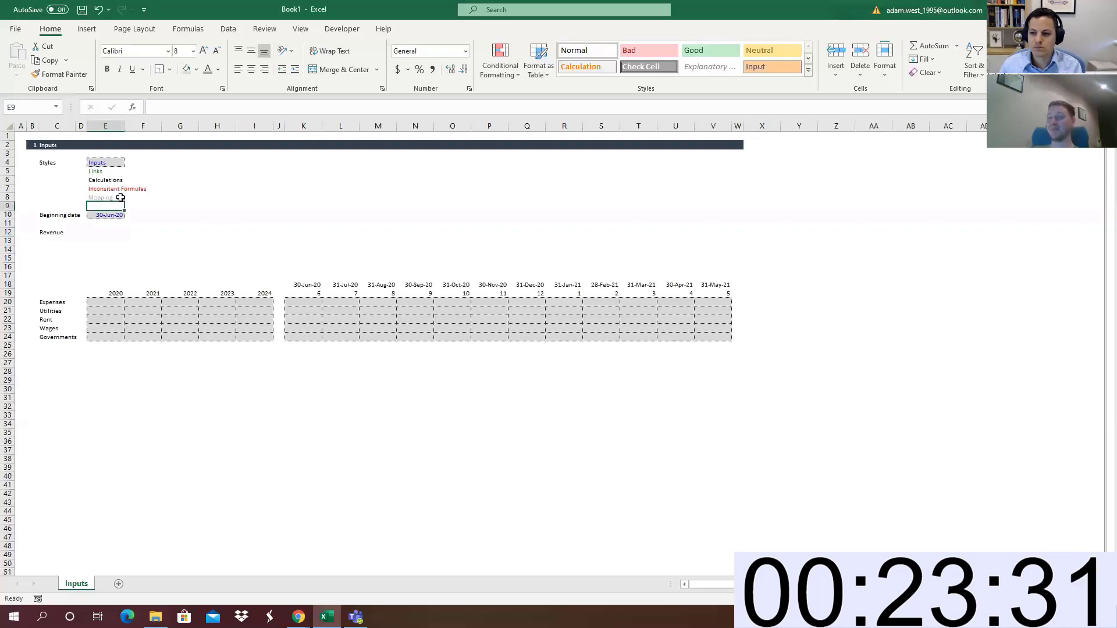
left_click(120, 198)
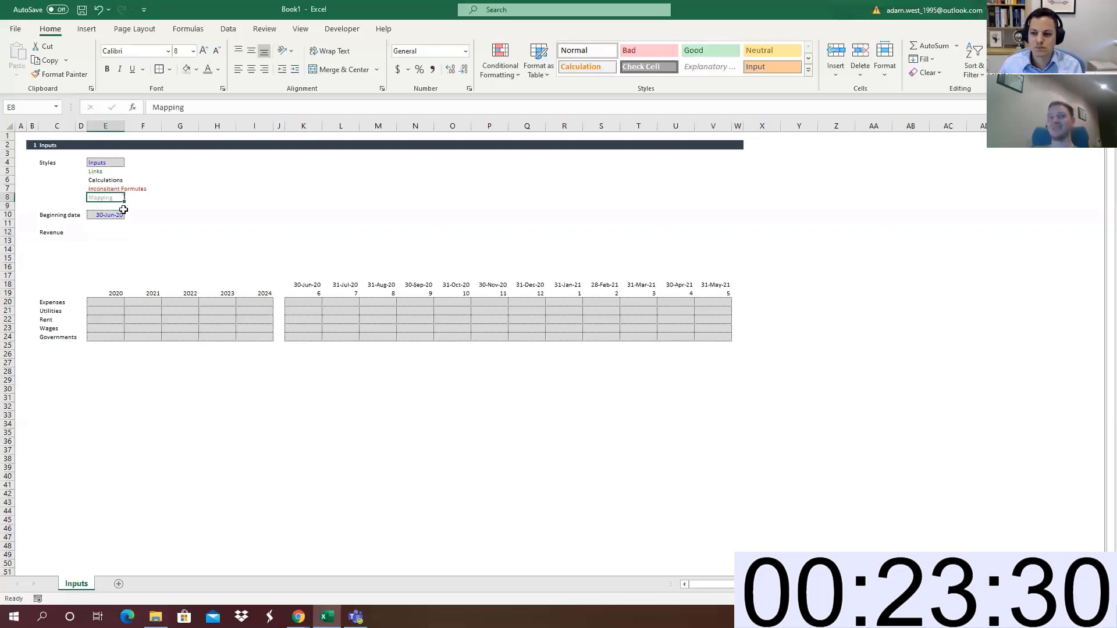
left_click(114, 237)
key("Down")
key("Down")
key("Down")
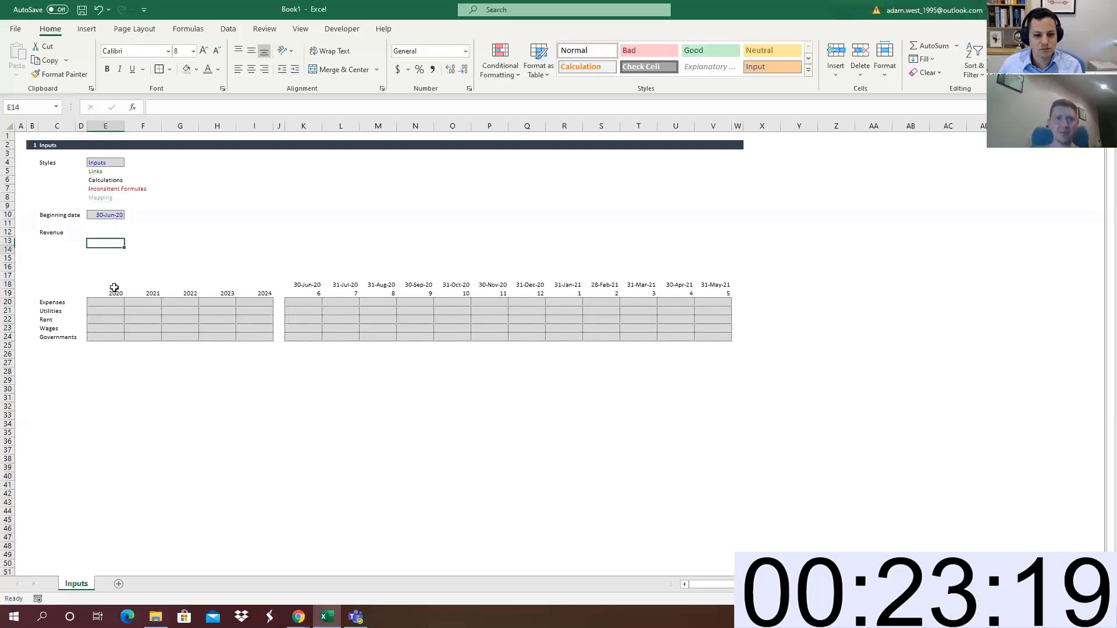
key("Left")
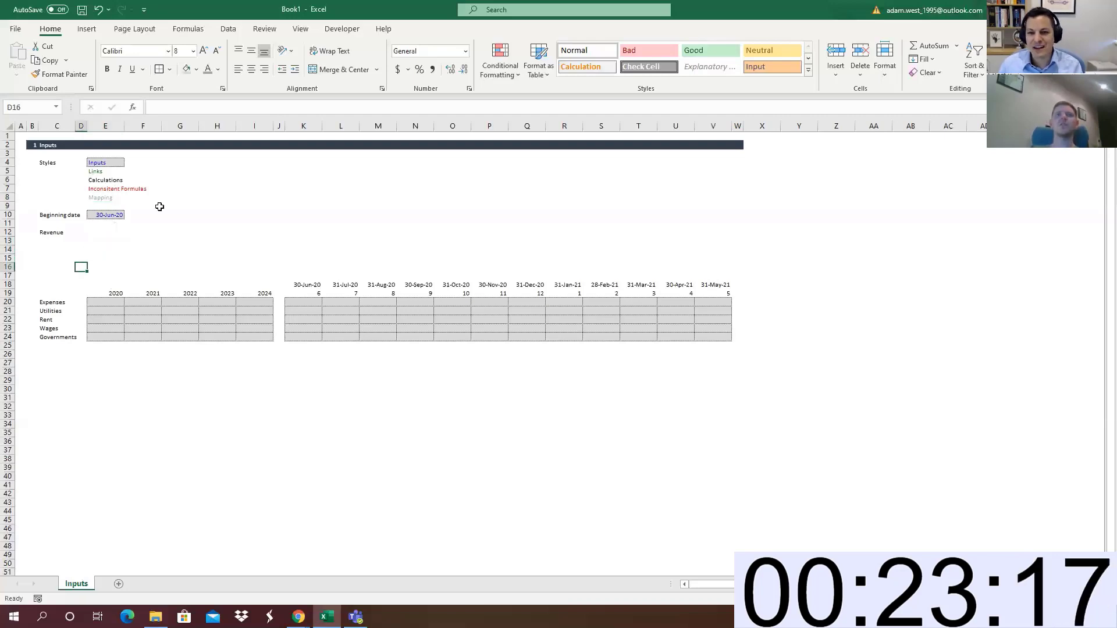
Insert two rows above the Beginning date row and fill C10:V10 with light blue as a section heading bar
left_click(6, 215)
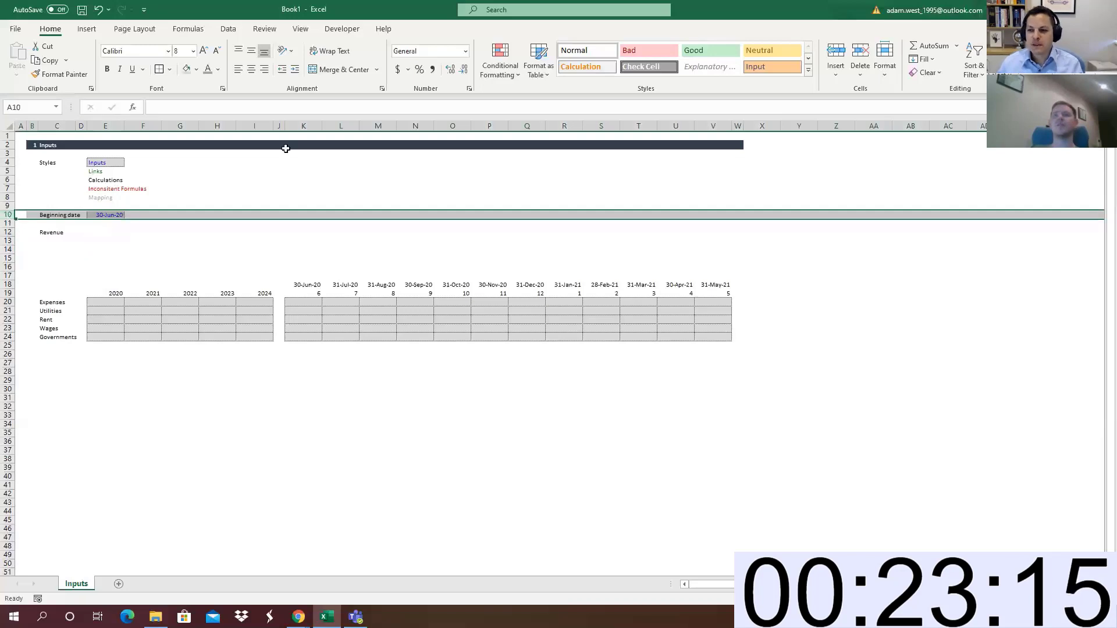
left_click(837, 54)
double_click(41, 217)
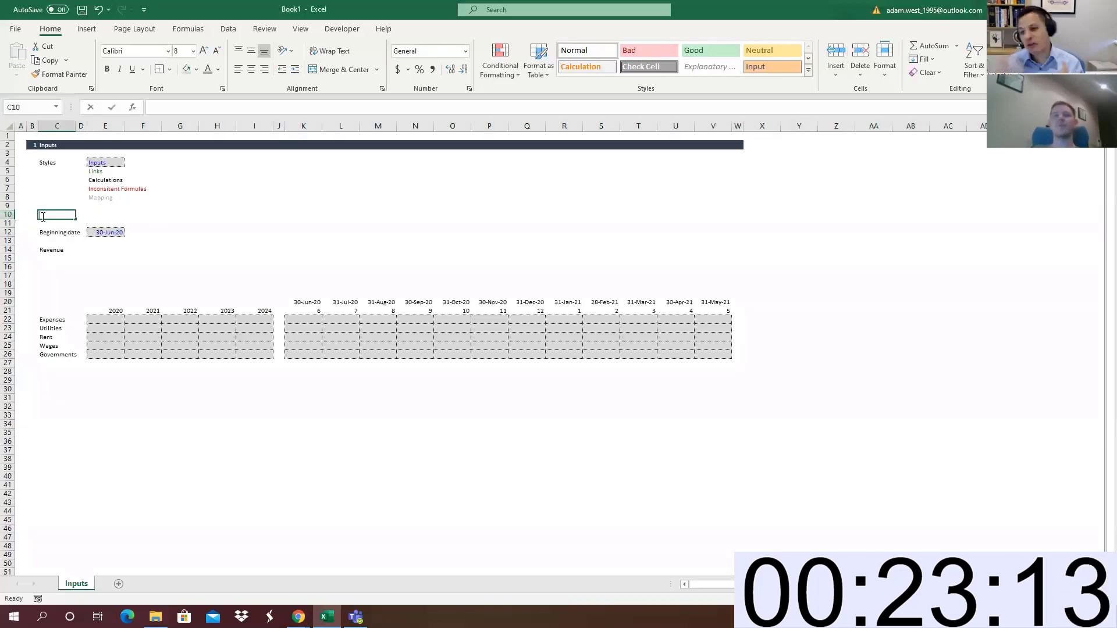
left_click_drag(50, 215, 698, 214)
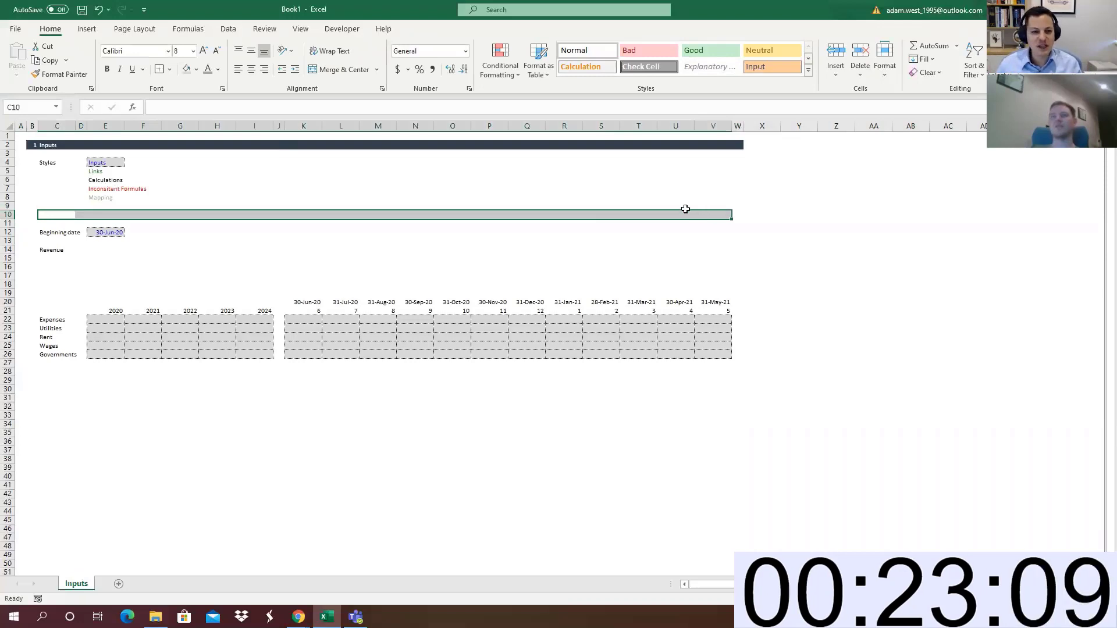
left_click(197, 69)
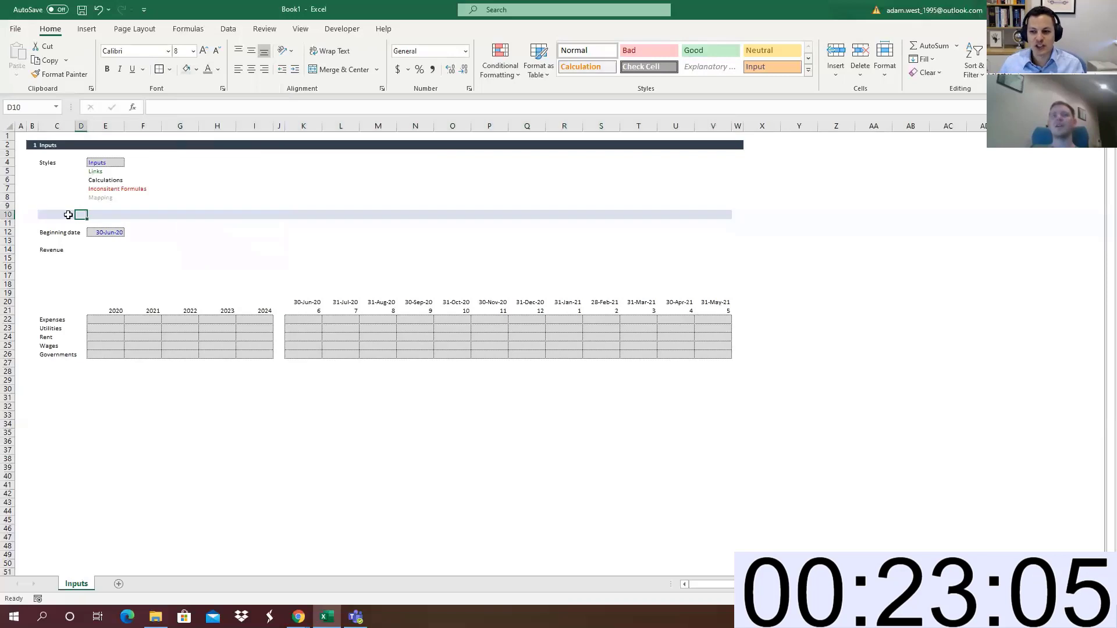
Enter the section heading Model in C10 and make it bold
left_click(64, 215)
type("M")
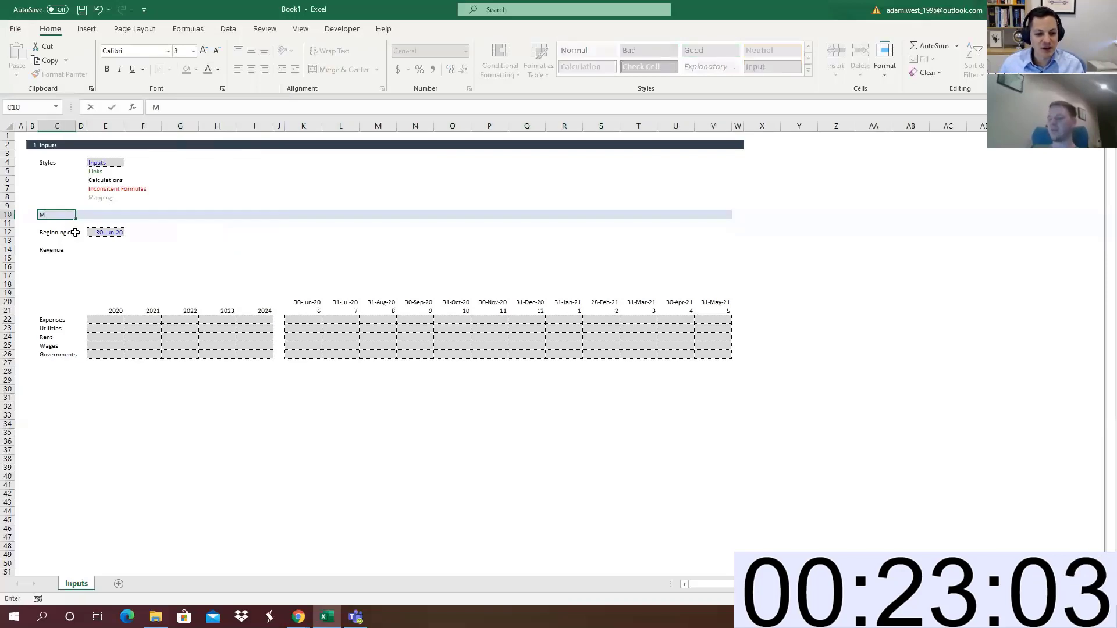
type("odel")
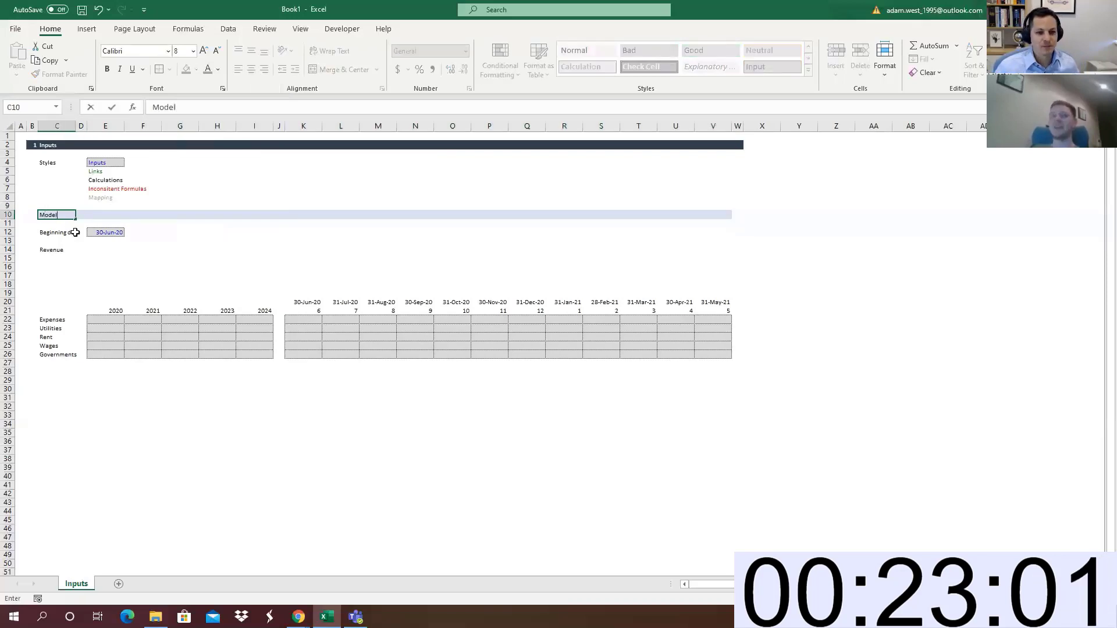
key("Return")
key("Up")
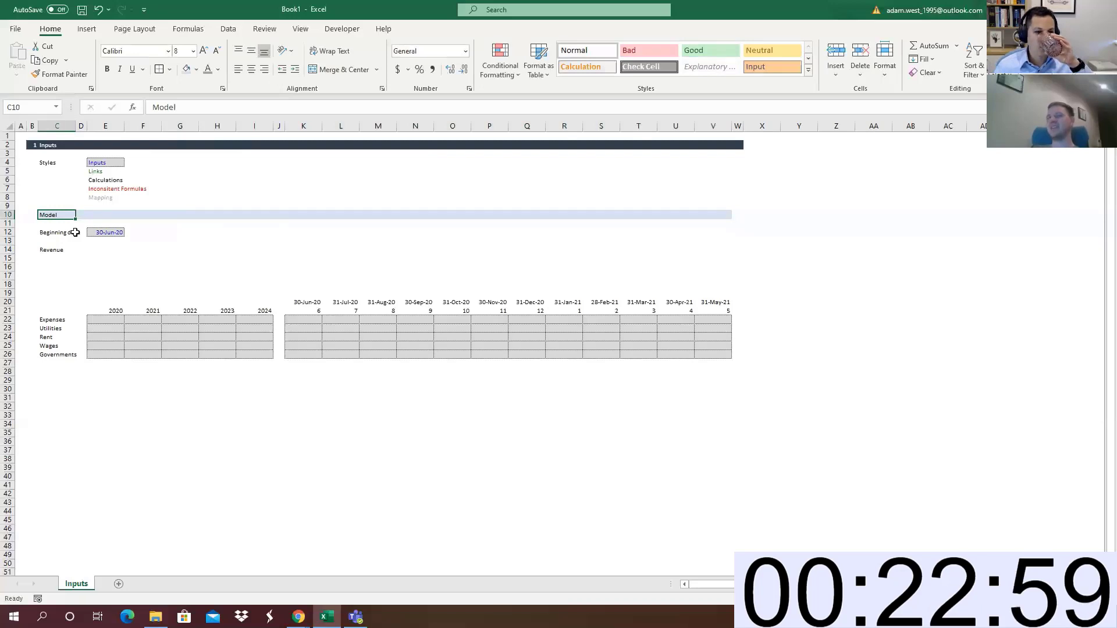
key("ctrl+b")
left_click(80, 268)
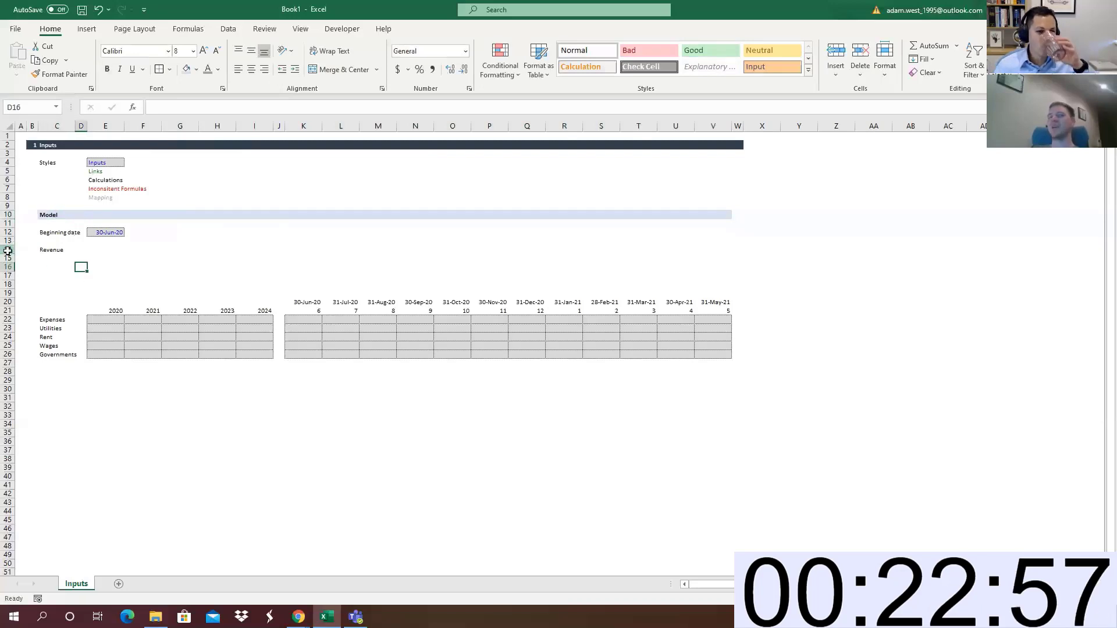
Insert three blank rows above the Revenue label in row 14
left_click(7, 249)
left_click(840, 53)
left_click(839, 54)
left_click(840, 54)
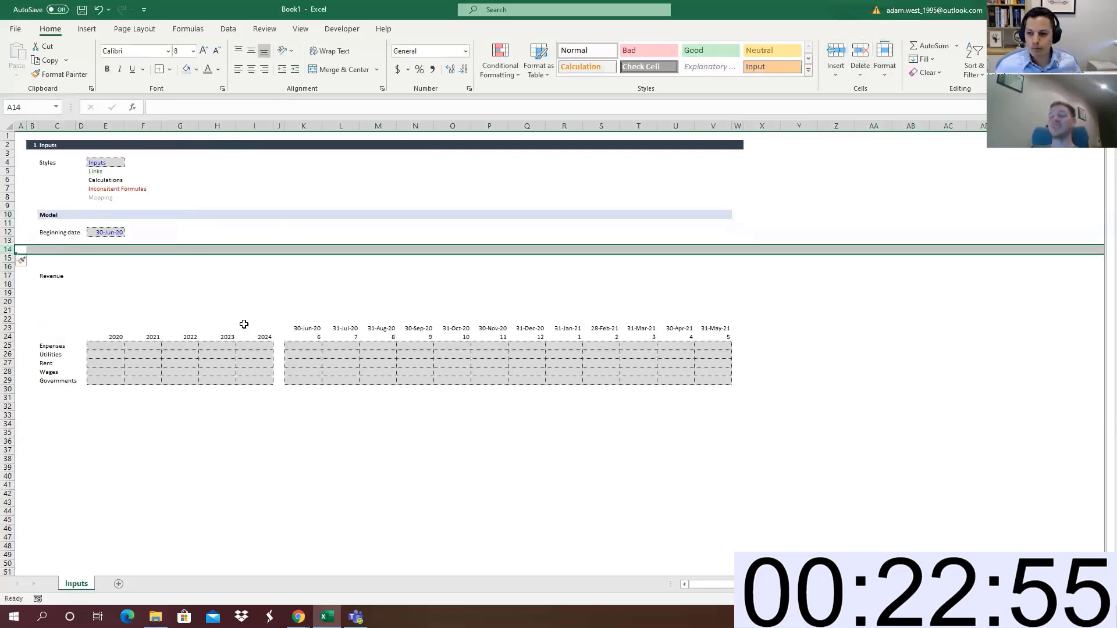
left_click(232, 295)
Copy the Model heading row to row 14 and retitle it Revenue inputs
left_click(4, 215)
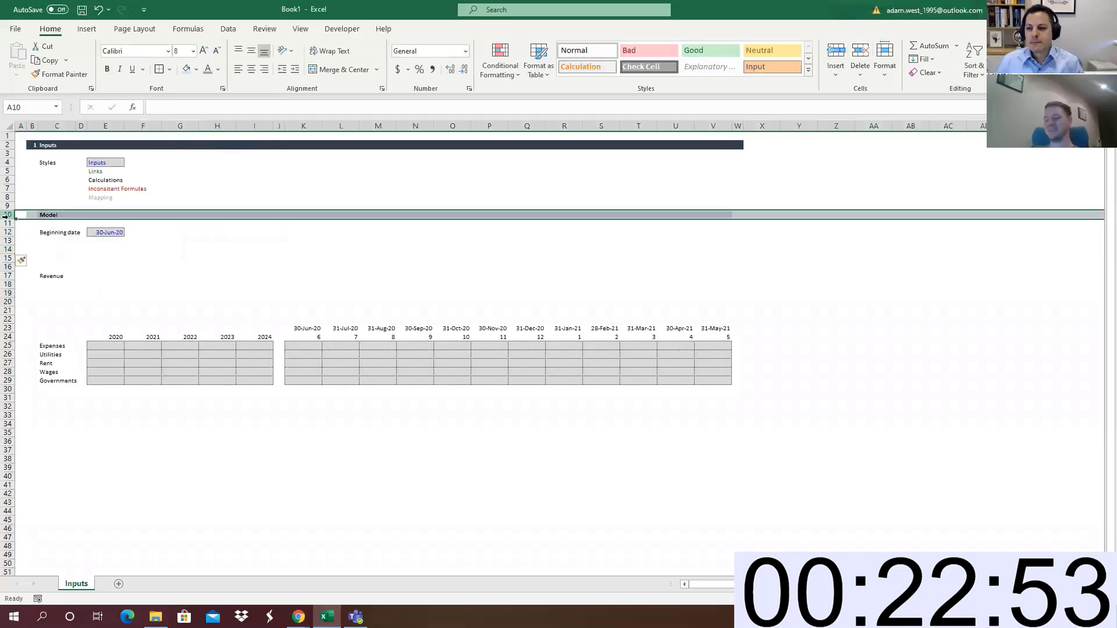
key("ctrl+c")
left_click(2, 250)
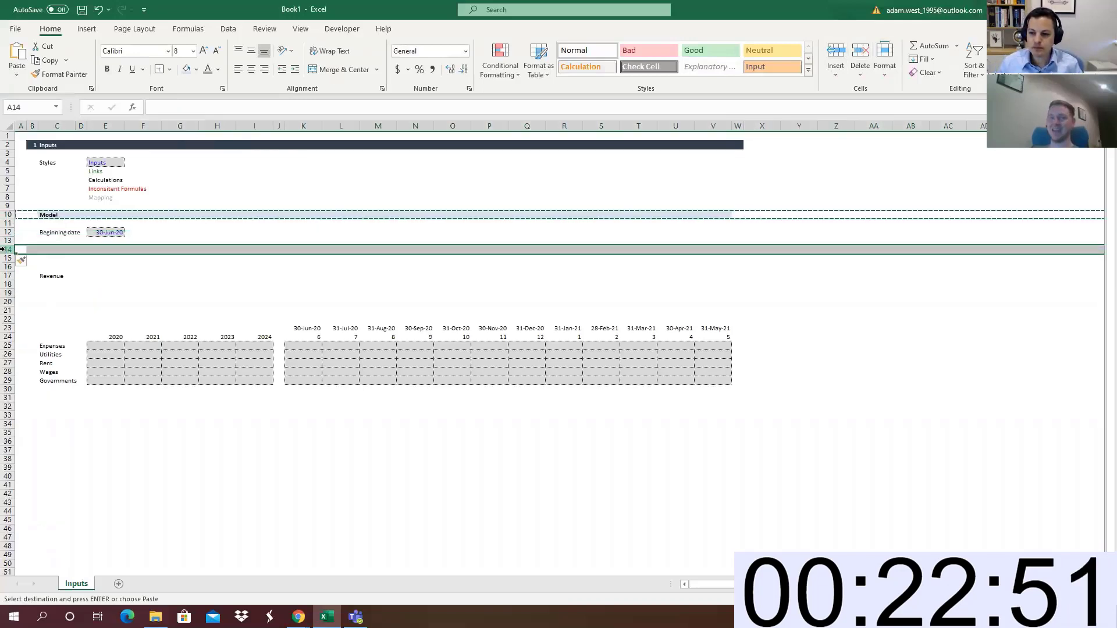
key("Return")
key("Right")
key("Right")
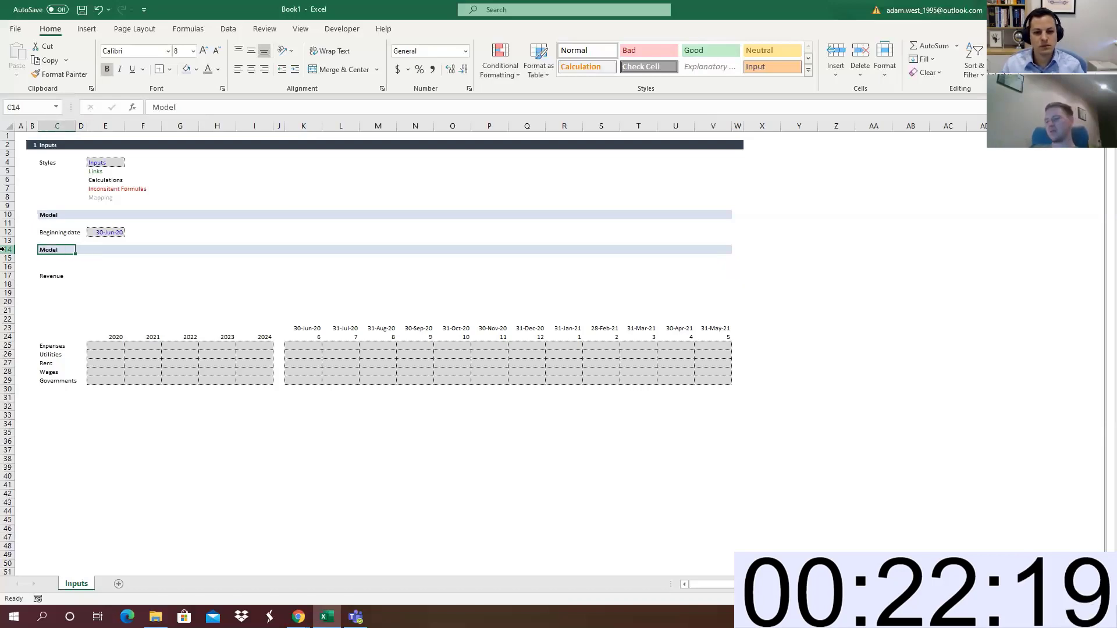
type("Revenue inp")
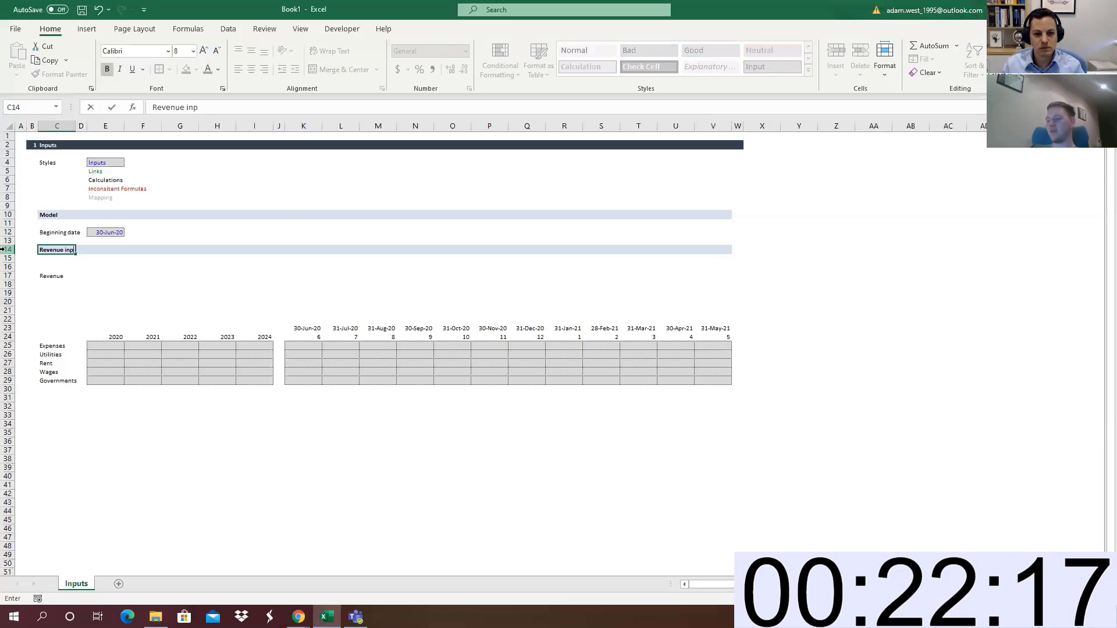
type("uts")
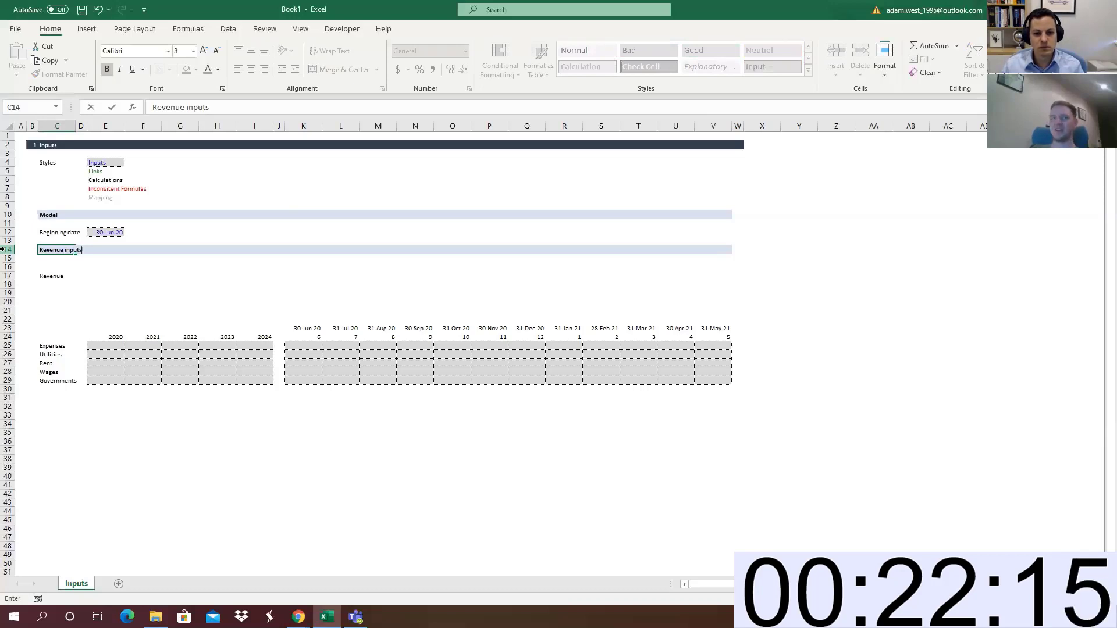
key("Return")
Copy the Revenue inputs heading bar C14:V14 to C22, just above the expense table
key("Up")
key("ctrl+shift+Right")
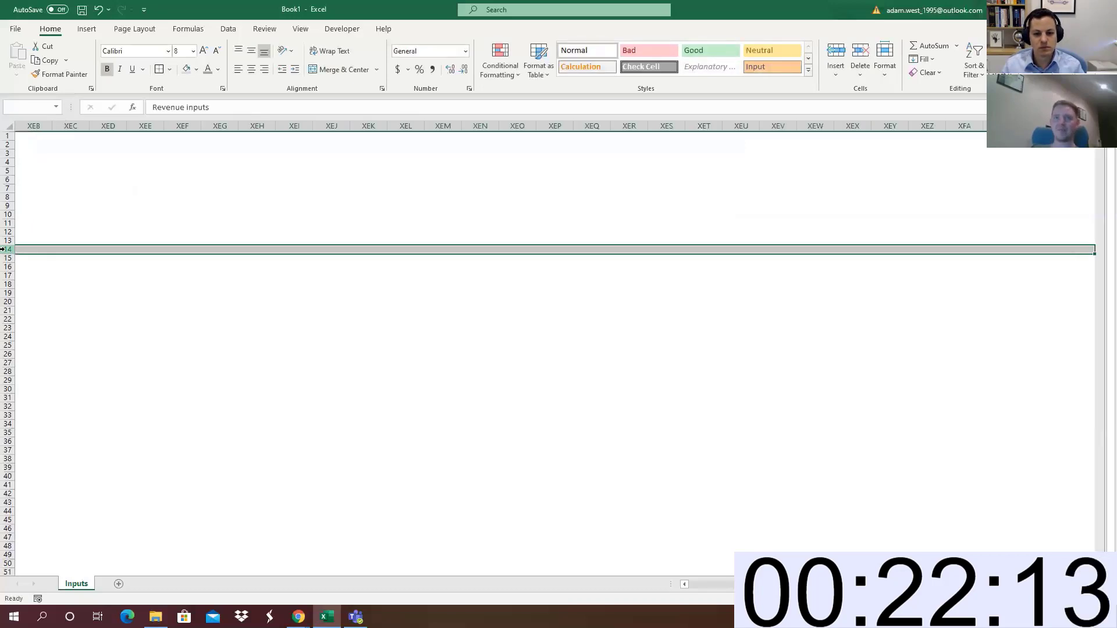
key("ctrl+shift+Left")
key("shift+Right")
key("shift+Right")
key("shift+Right")
key("shift+Right")
key("shift+Right")
key("shift+Right")
key("shift+Right")
key("shift+Right")
key("shift+Right")
key("shift+Right")
key("shift+Right")
key("shift+Right")
key("shift+Right")
key("shift+Right")
key("shift+Right")
key("shift+Right")
key("shift+Right")
key("shift+Right")
key("shift+Right")
key("shift+Right")
key("shift+Left")
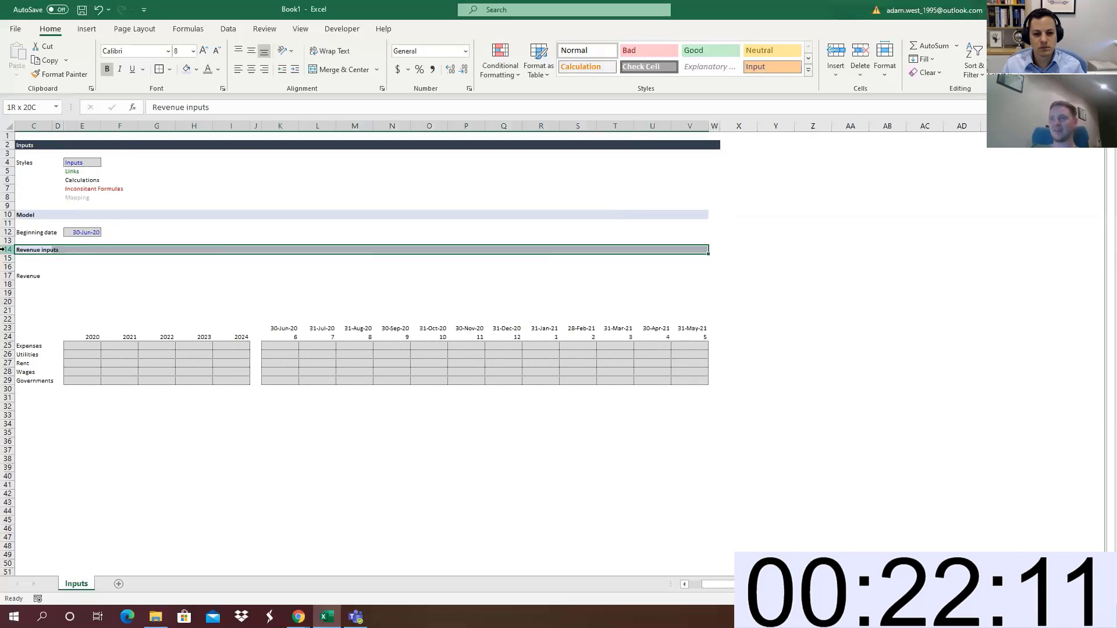
key("ctrl+c")
key("Down")
key("Down")
key("Down")
key("Down")
key("Down")
key("Down")
key("Down")
key("Down")
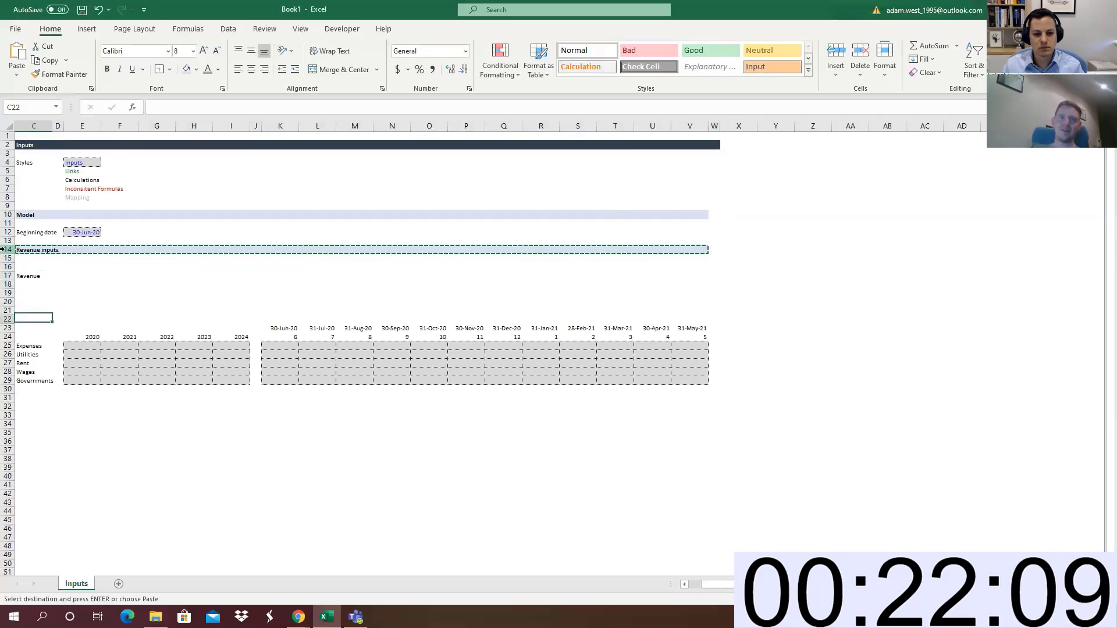
key("ctrl+v")
key("Escape")
Retitle the copied section heading in C22 as Expenses
key("Left")
key("Right")
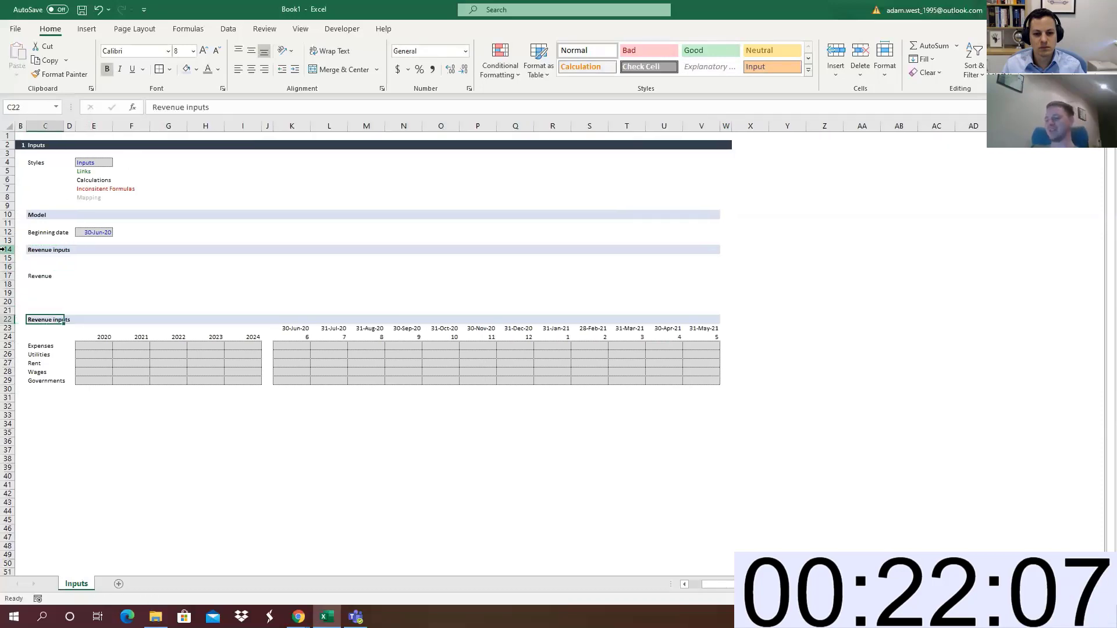
type("Expenses")
key("Return")
key("Up")
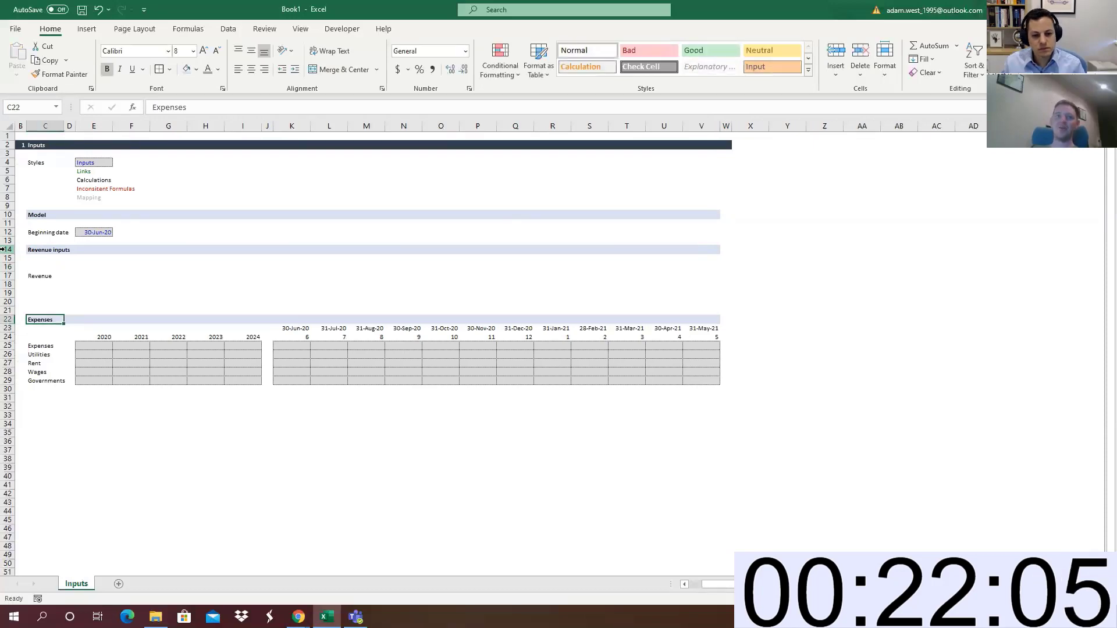
Make the Revenue label in C17 bold and move it up to C16
left_click(44, 275)
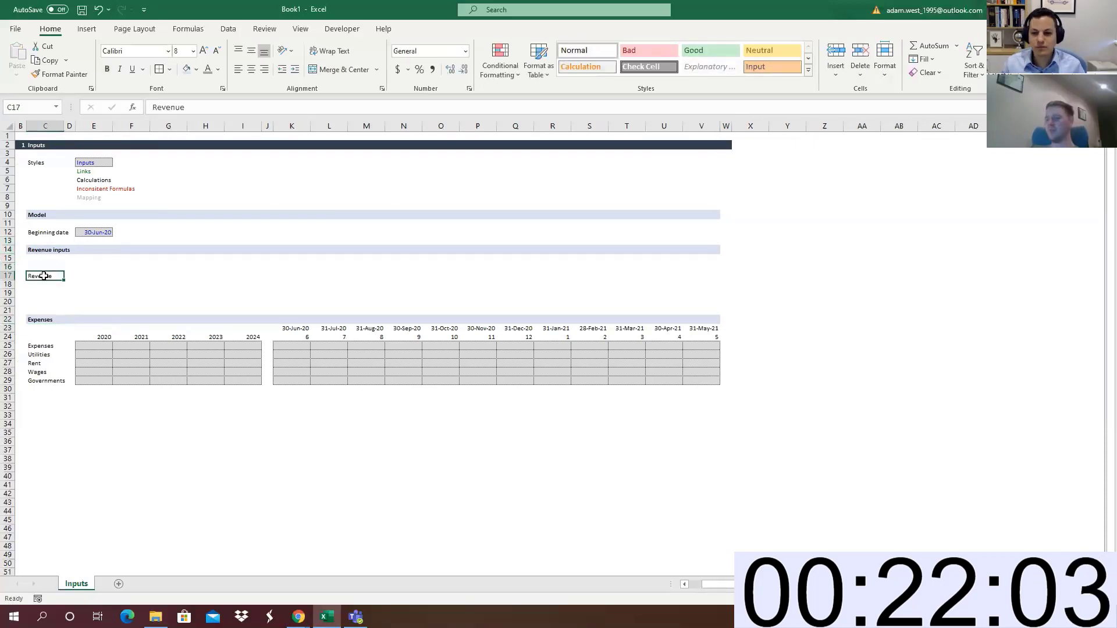
key("ctrl+b")
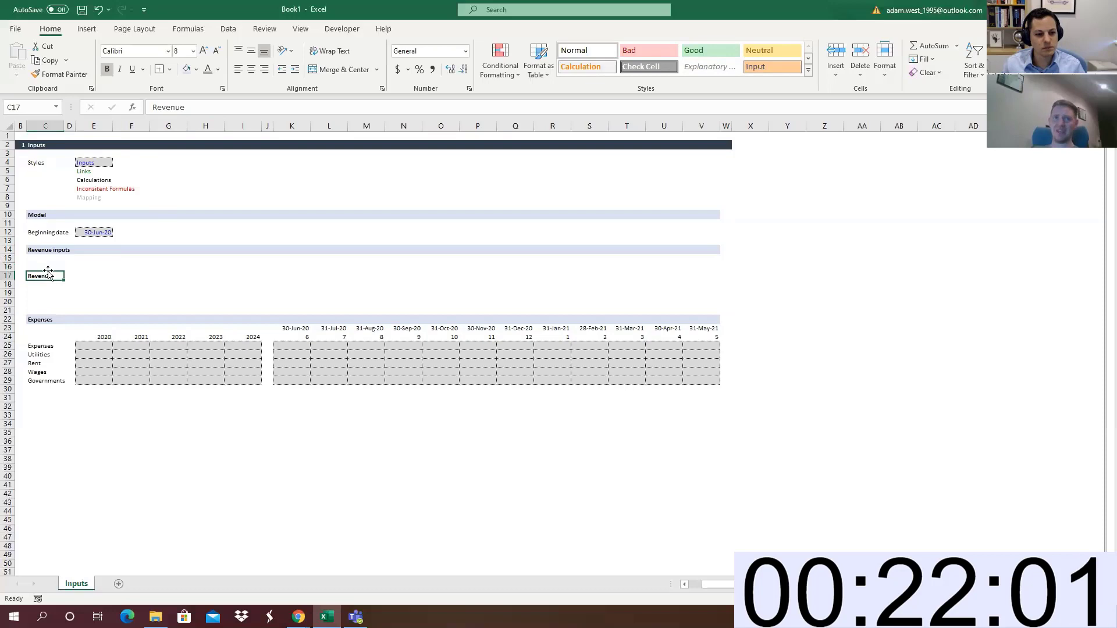
left_click_drag(47, 272, 52, 268)
left_click(81, 276)
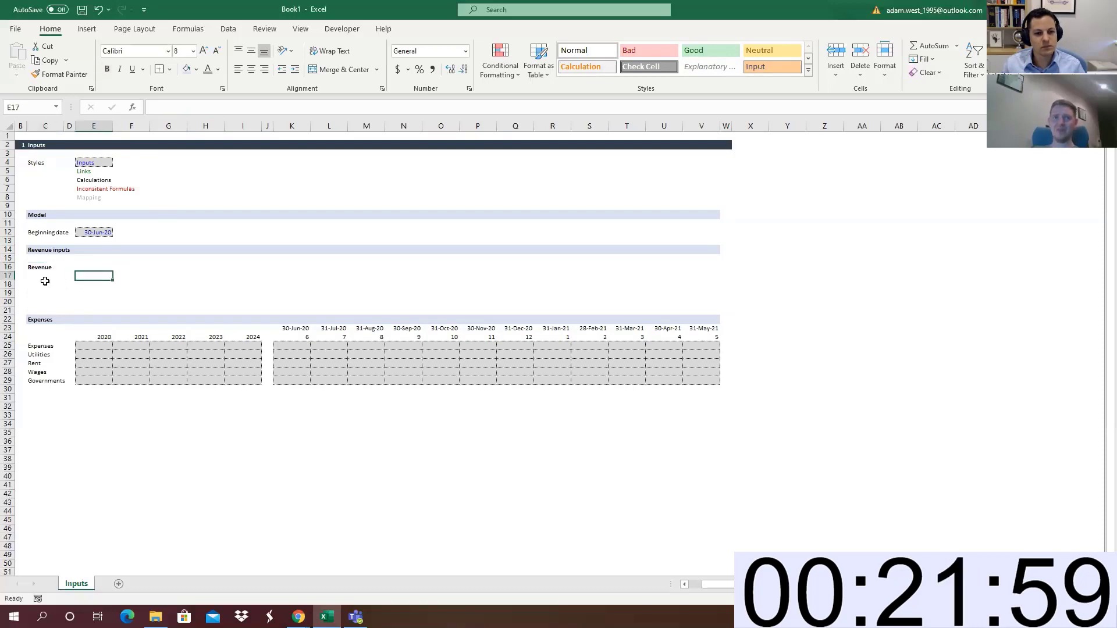
Enter the row labels Quantity, Price and Seasonality in C17:C19 under the Revenue label
left_click(47, 277)
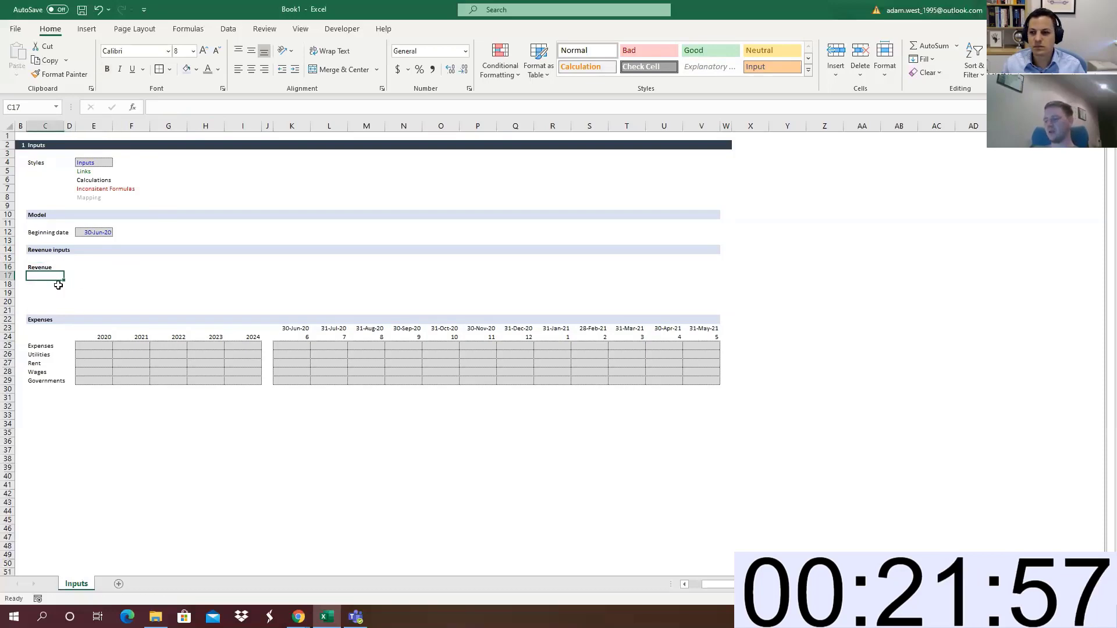
type("Quan")
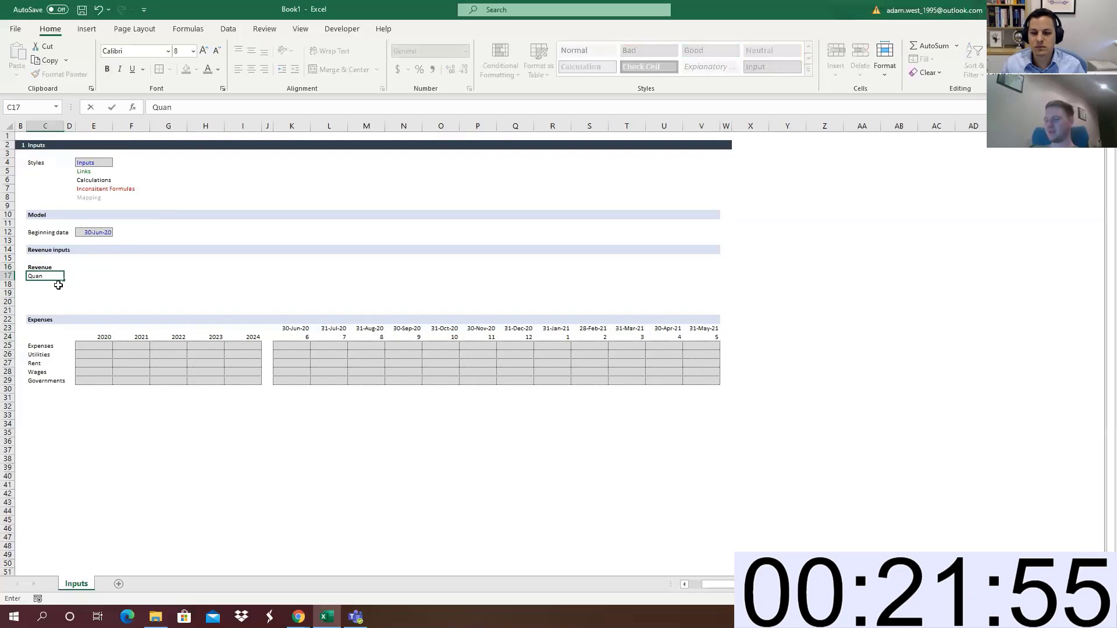
type("tity")
key("Return")
type("Pr")
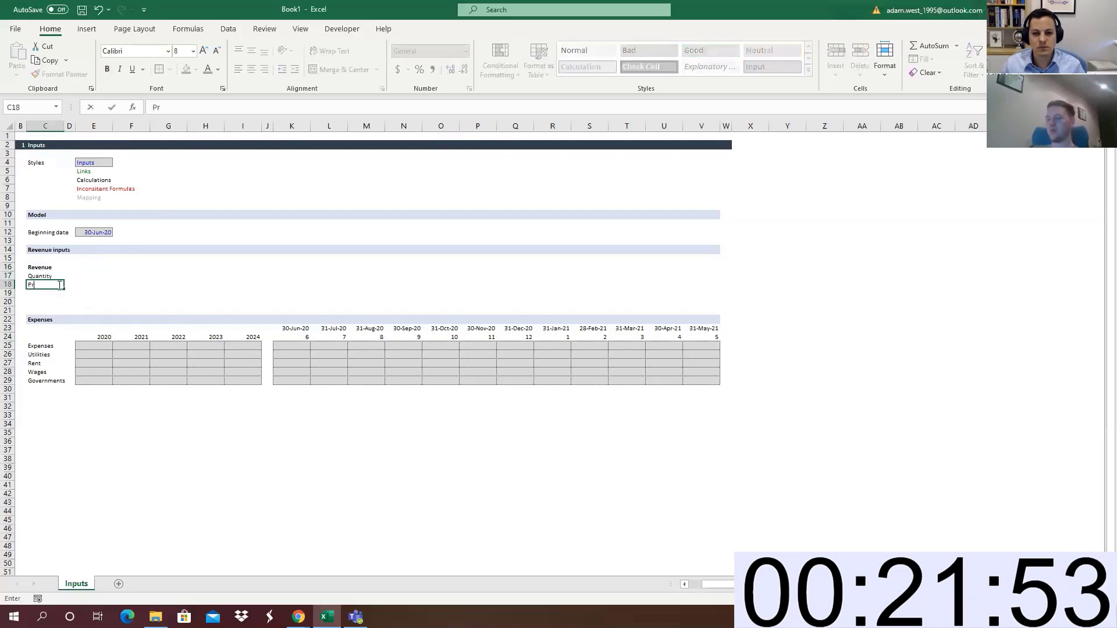
type("ice")
key("Return")
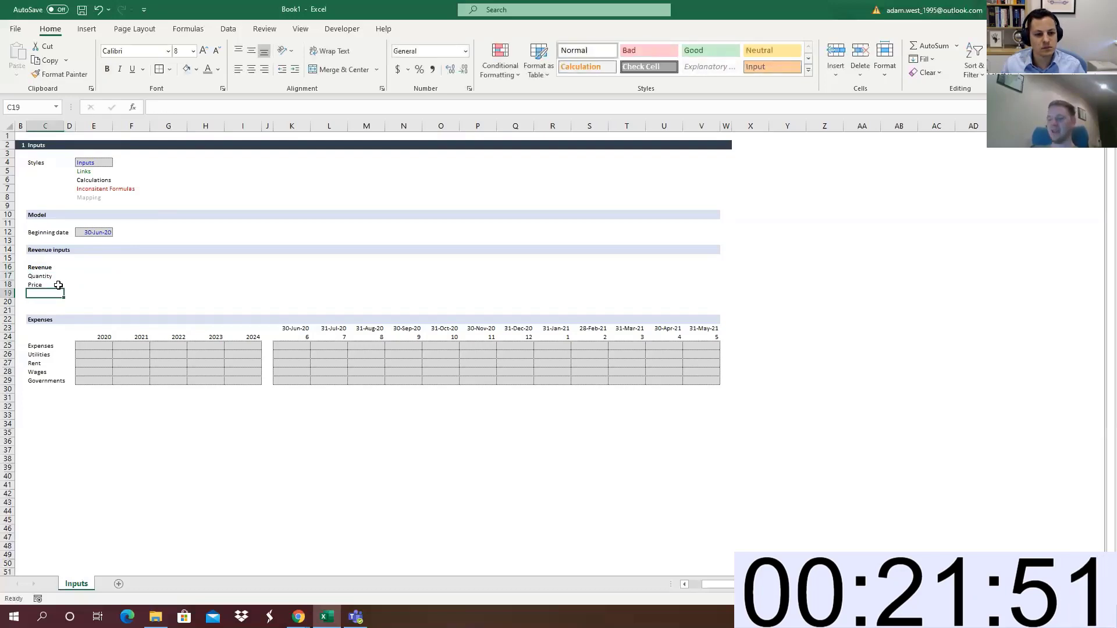
type("Season")
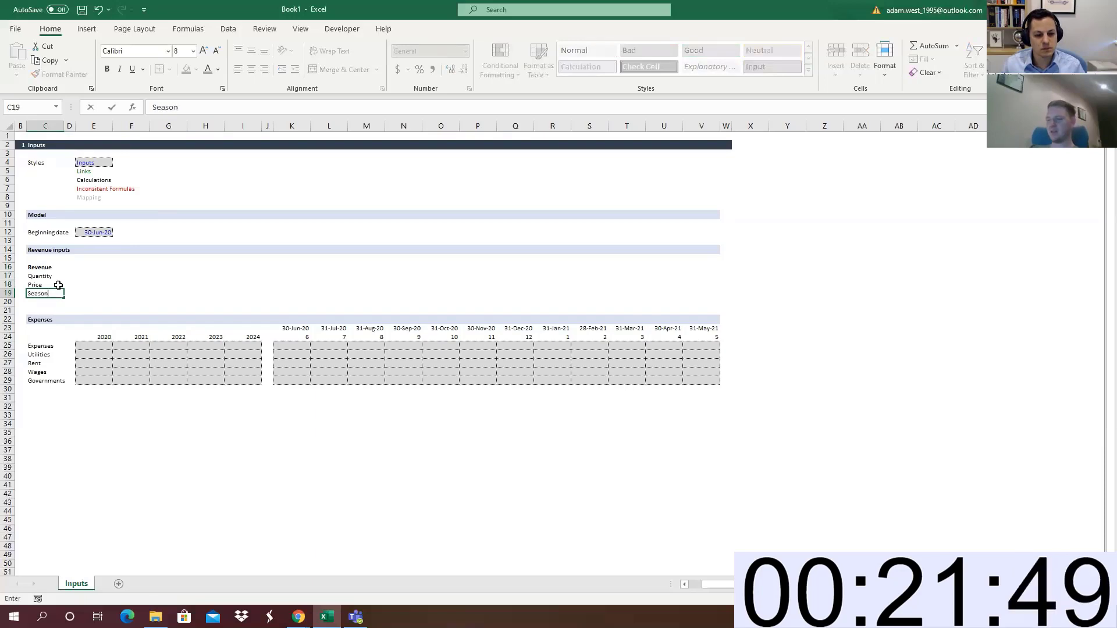
type("ality")
key("Return")
key("Up")
key("Up")
key("Up")
key("Right")
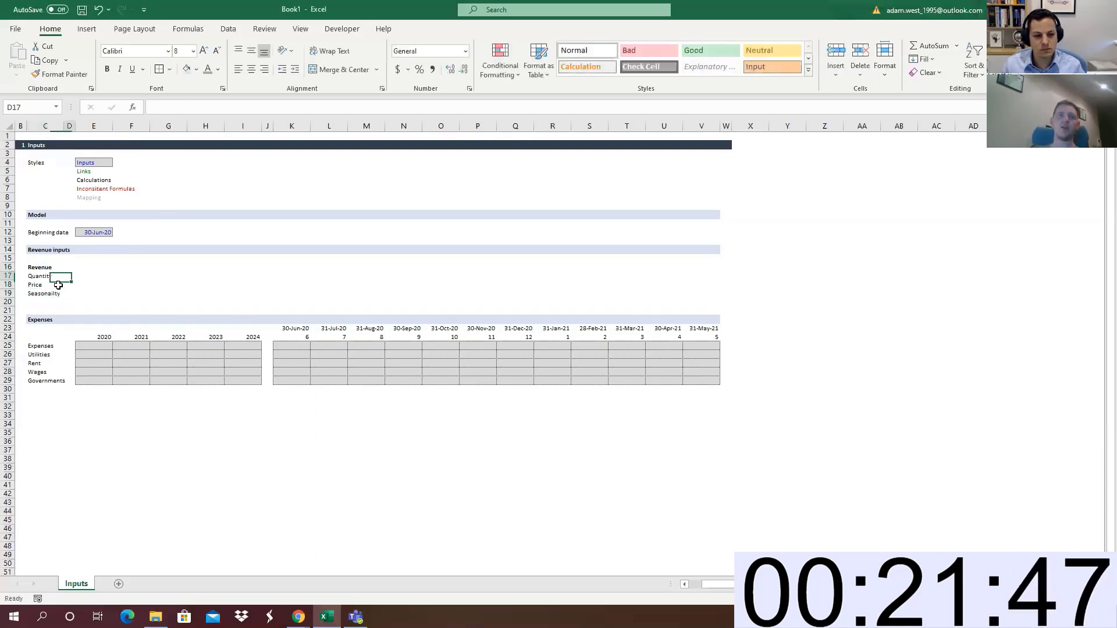
Copy the expense table's year and month headers with two input rows, E23:V26, to E15 in the Revenue inputs section
left_click_drag(98, 338, 253, 361)
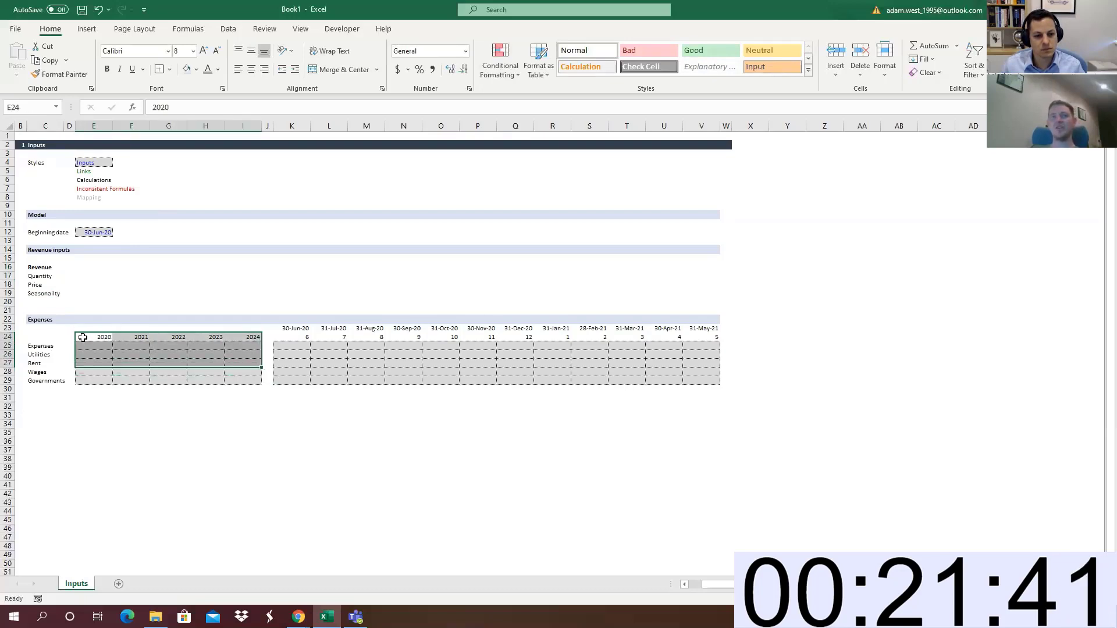
left_click_drag(83, 338, 701, 355)
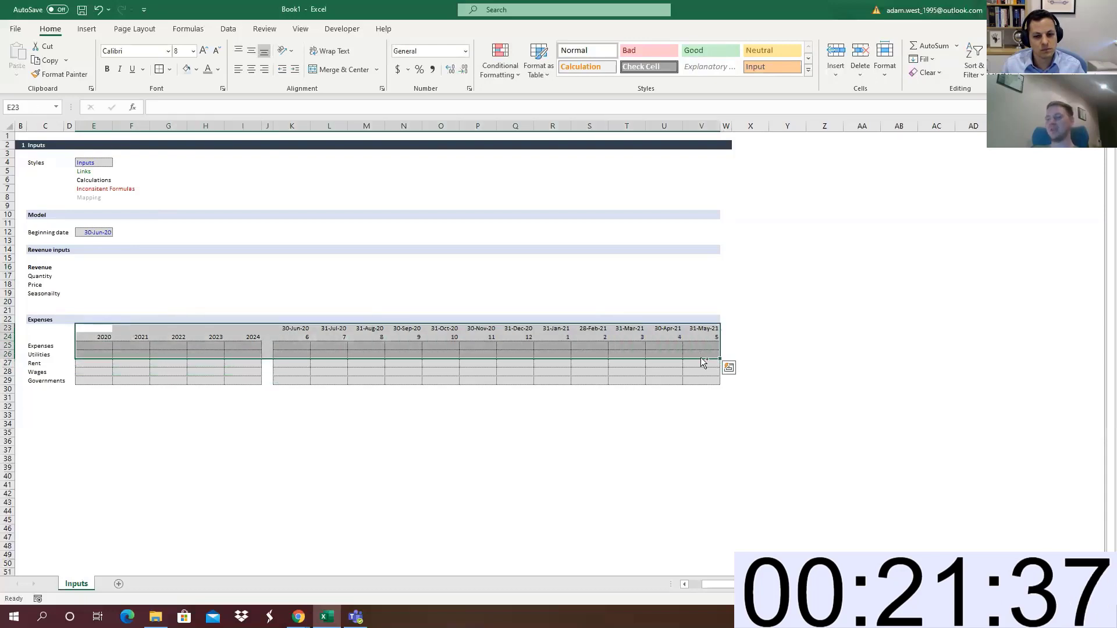
key("ctrl+c")
left_click(107, 259)
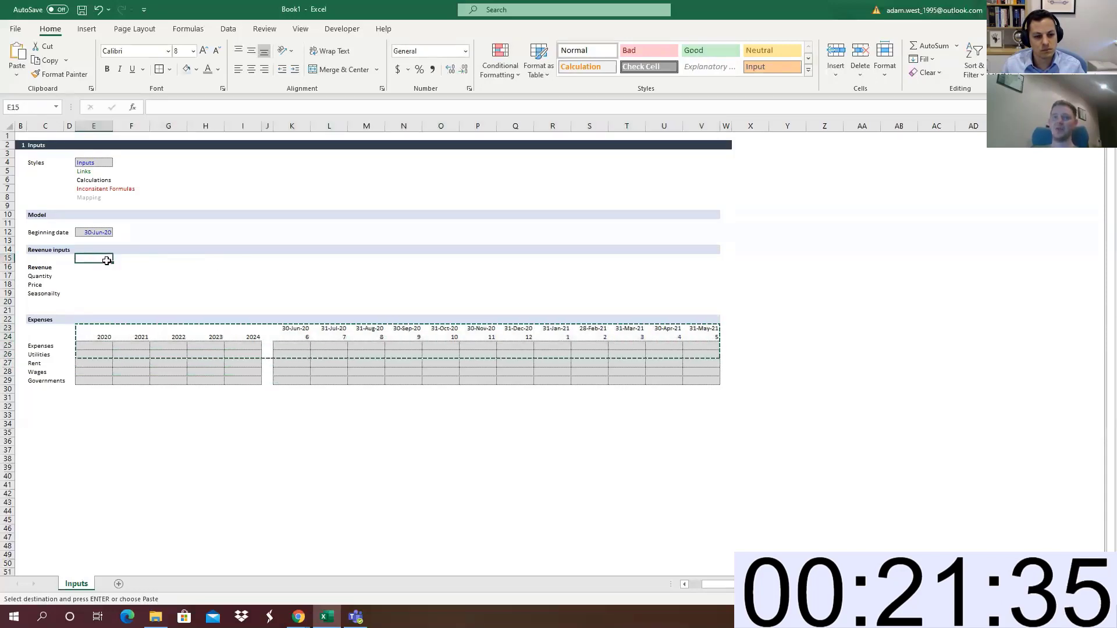
key("Return")
Link the first revenue date in K15 to the expense table's date with =+K23 and colour it green like the Links style
key("Right")
key("Right")
key("Right")
key("Right")
key("Right")
key("Right")
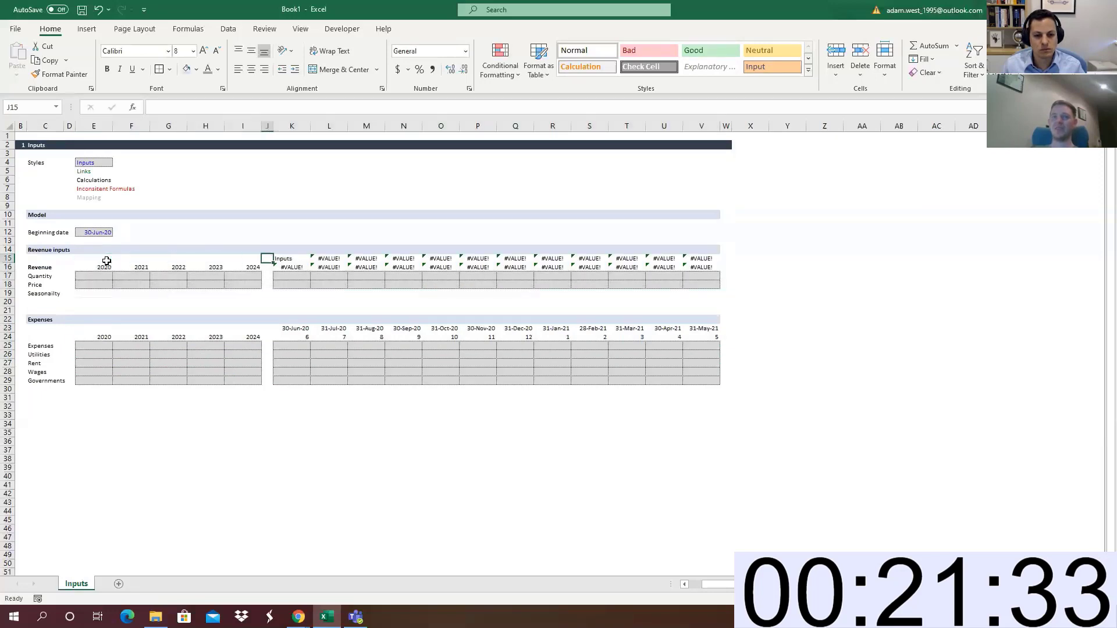
type("=+K23")
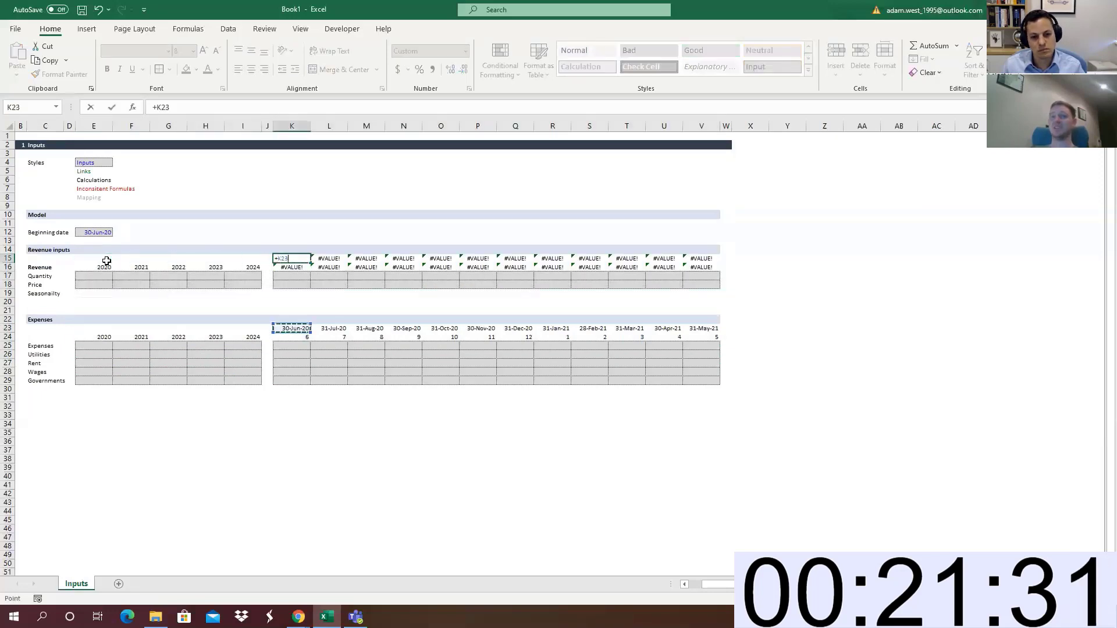
key("Return")
key("Up")
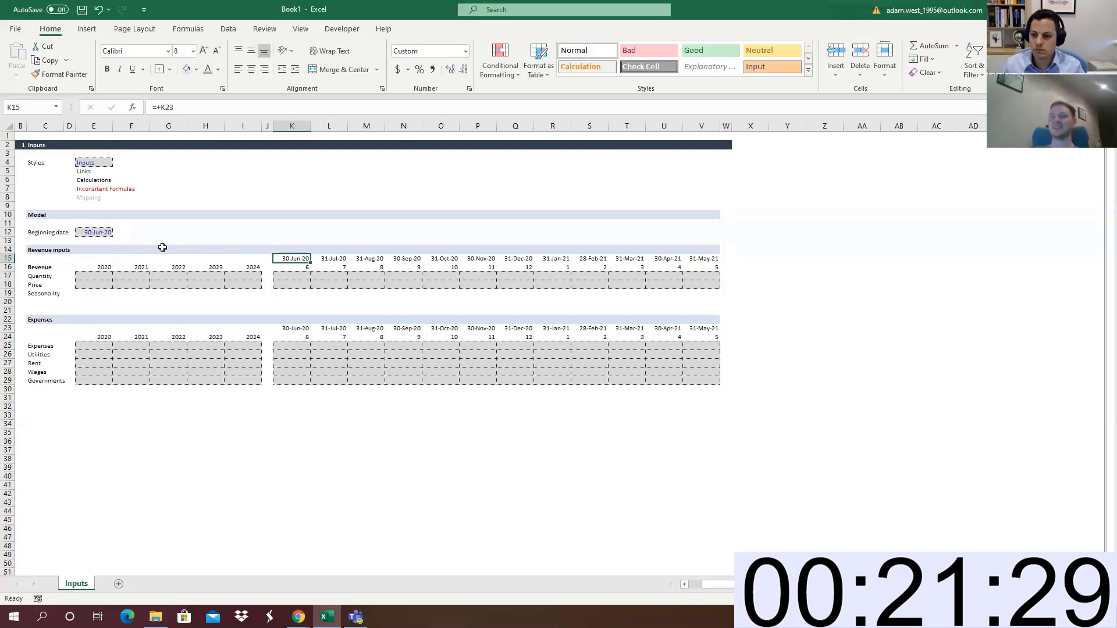
left_click(218, 70)
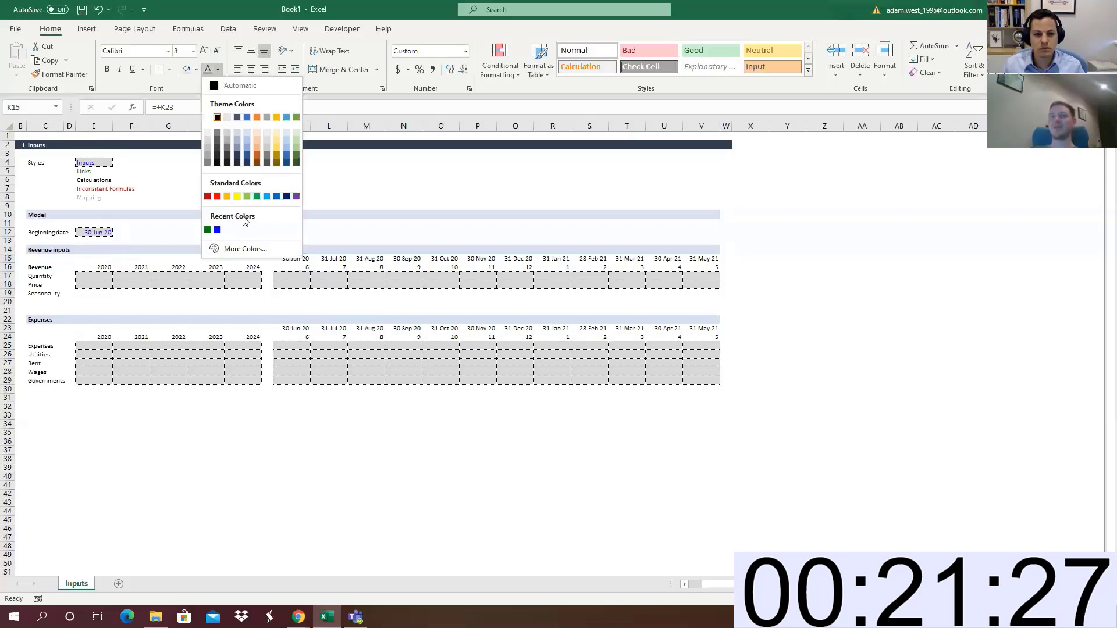
left_click(209, 230)
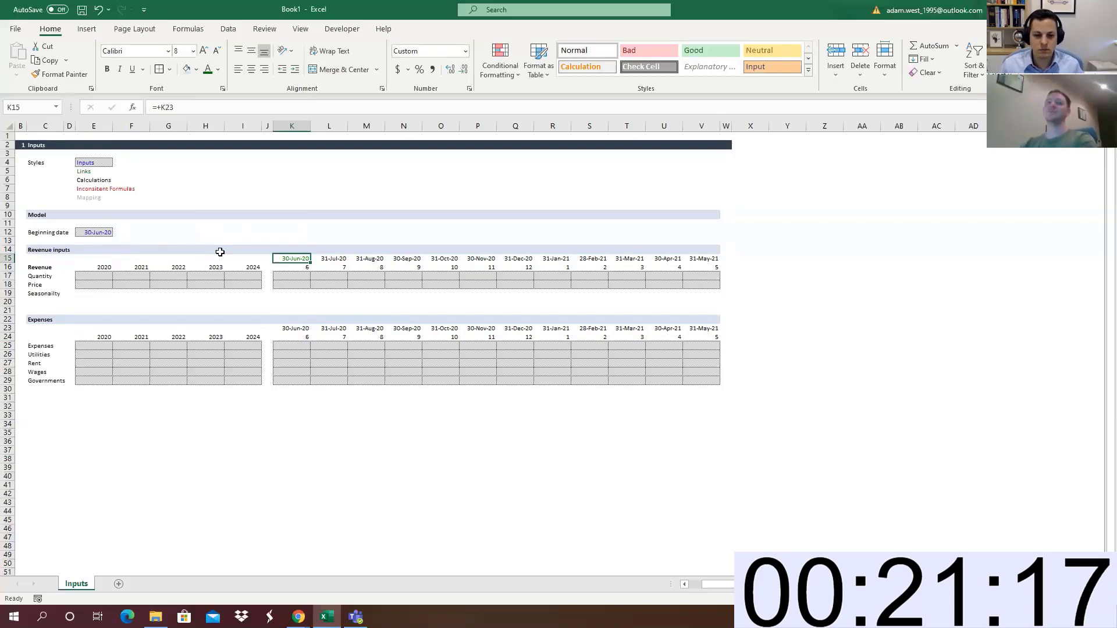
Extend the shaded input cells to the Seasonality row and insert two rows above the Revenue inputs heading
left_click(88, 296)
left_click_drag(91, 284, 704, 286)
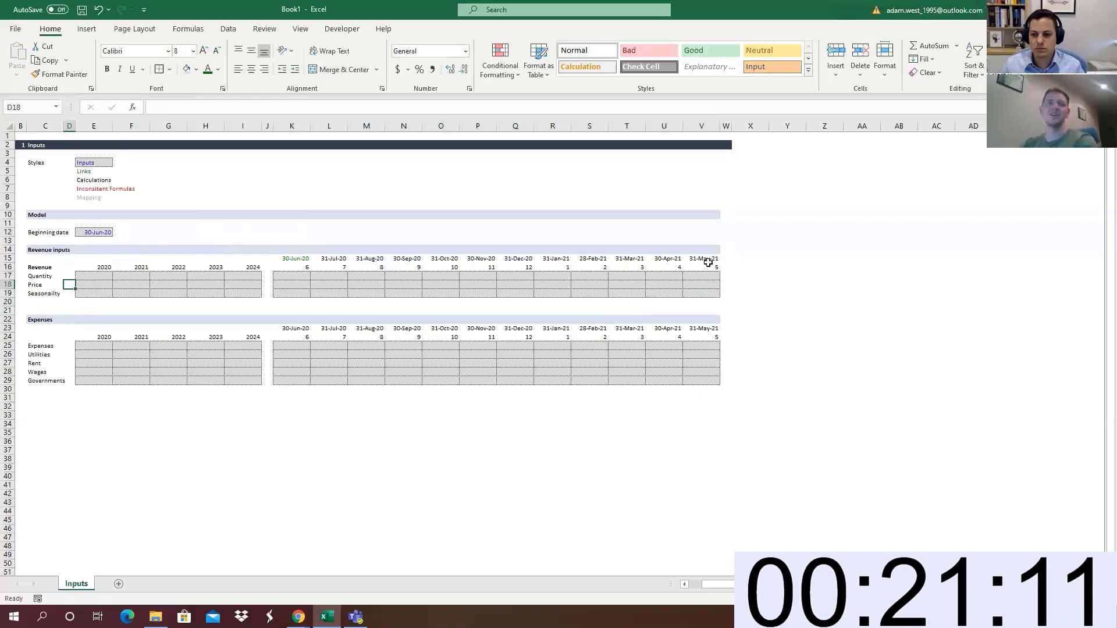
left_click(7, 249)
double_click(836, 51)
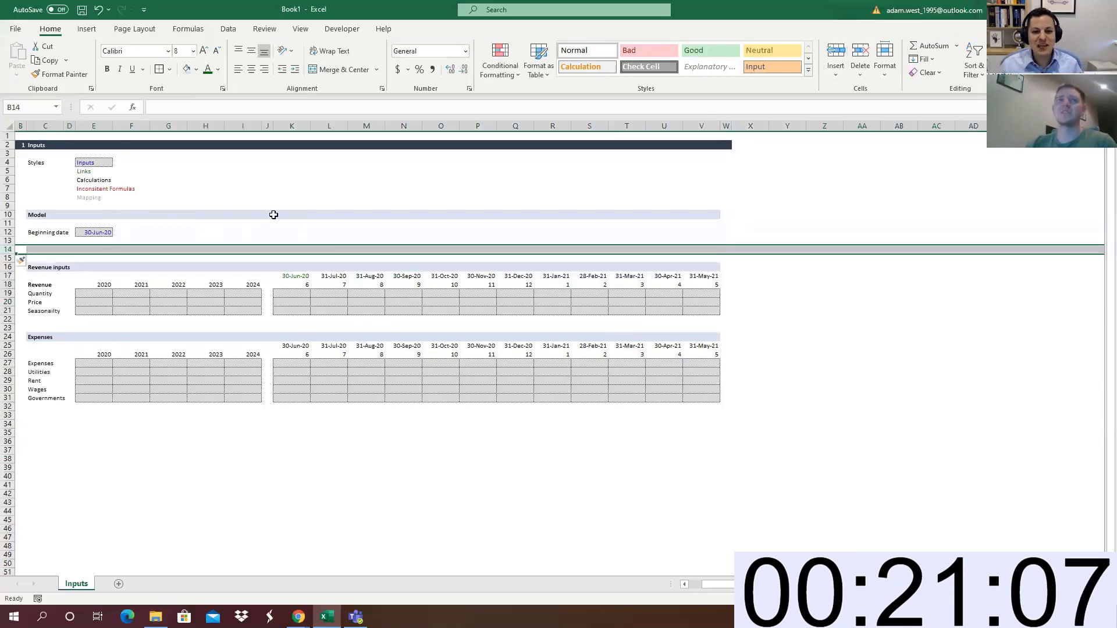
Add the label CPI in C14 and copy the Beginning date input cell E12 into E14
left_click(60, 249)
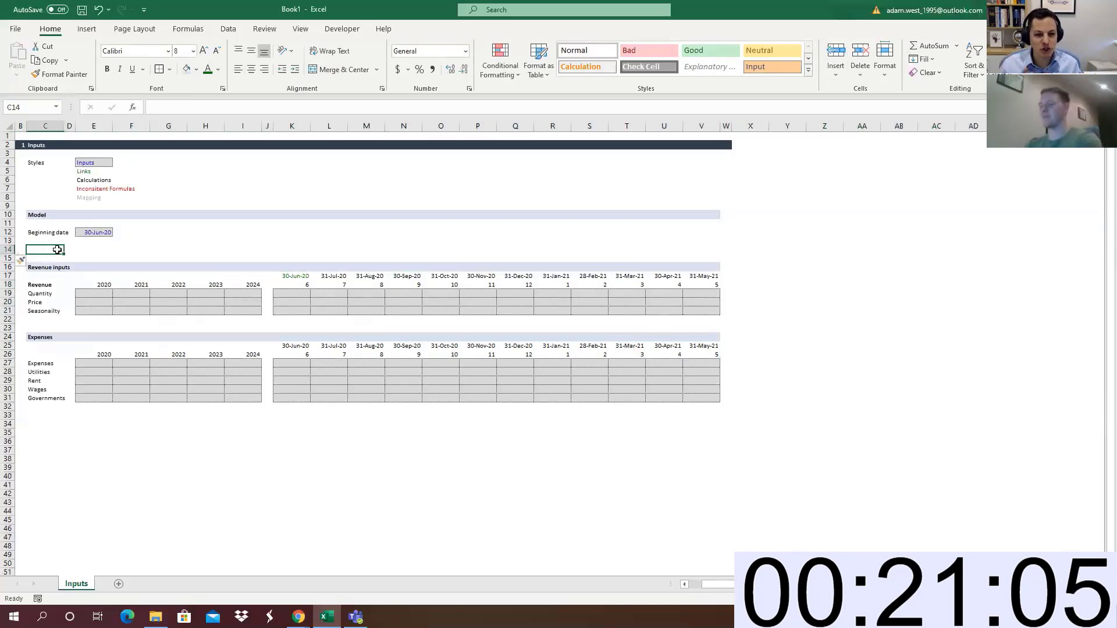
type("CPI")
key("ctrl+Return")
key("Right")
key("Right")
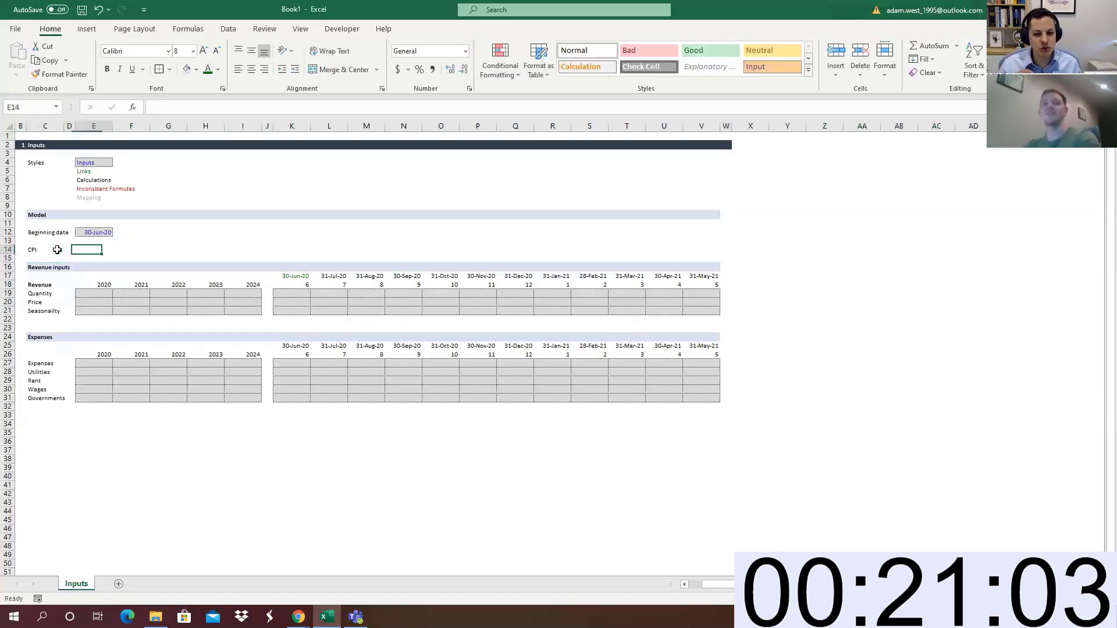
left_click(90, 232)
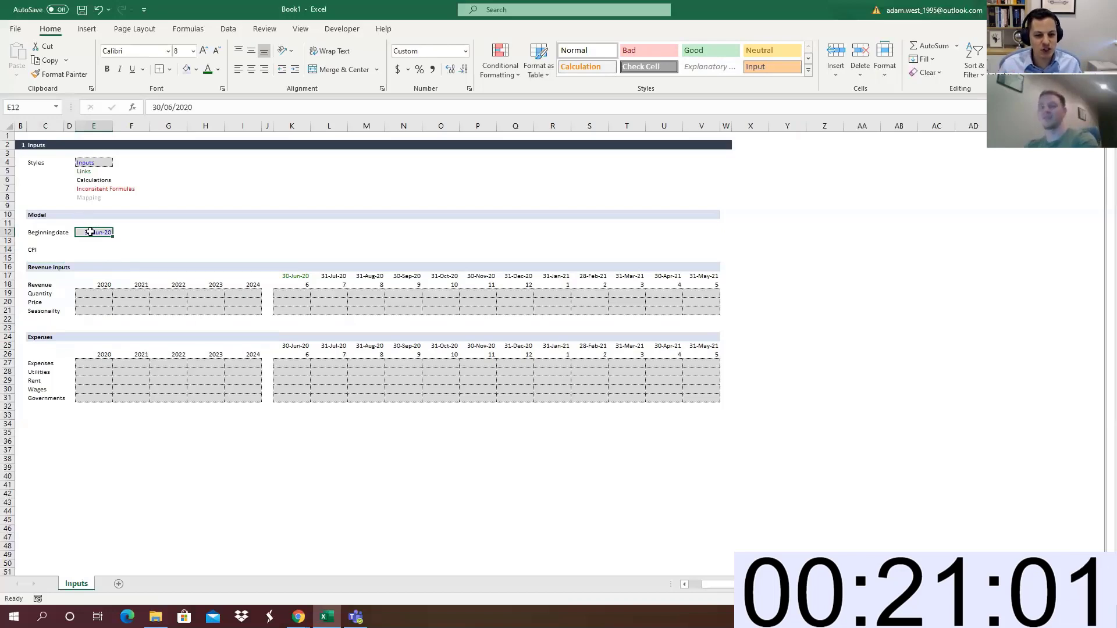
key("ctrl+c")
left_click(93, 250)
scroll(95, 267, "down", 2)
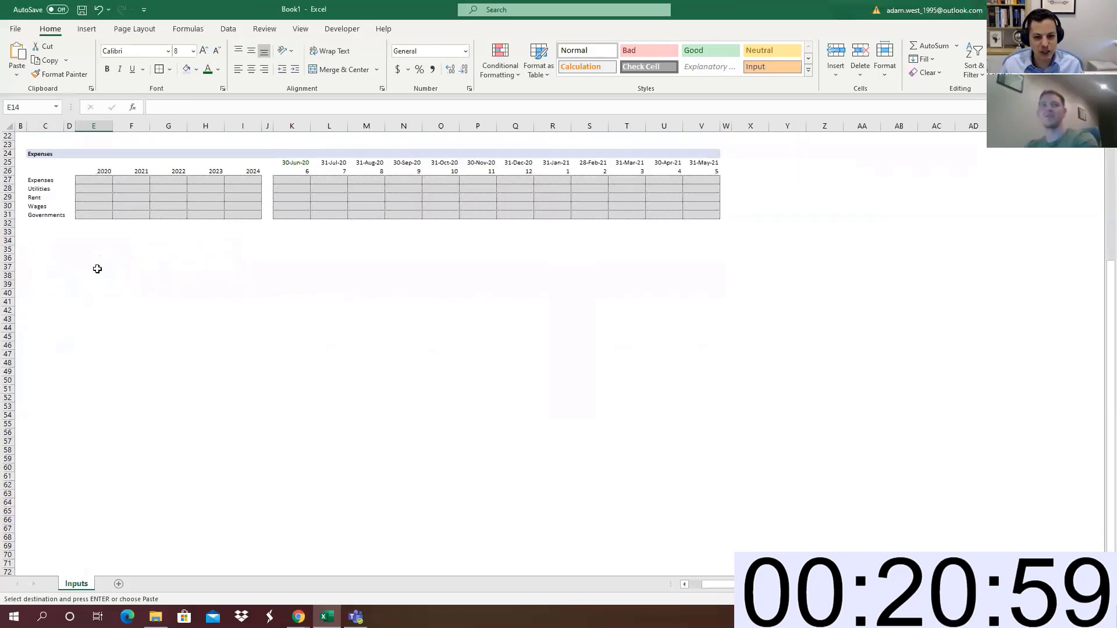
key("Return")
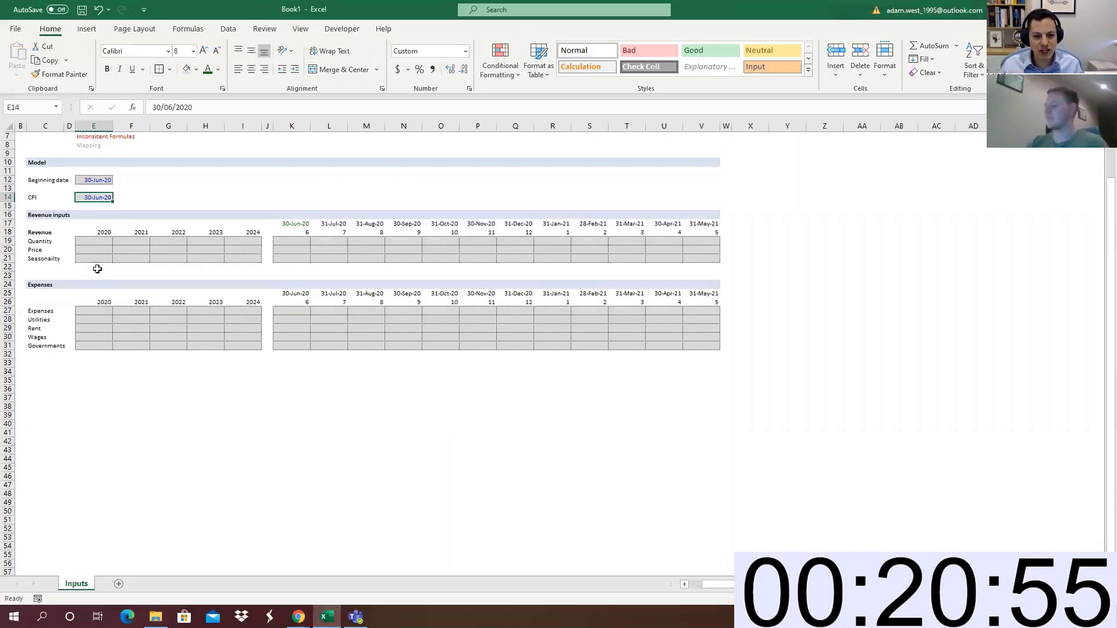
Set the CPI value in E14 to 1.84%, formatted as a percentage
type("1.84")
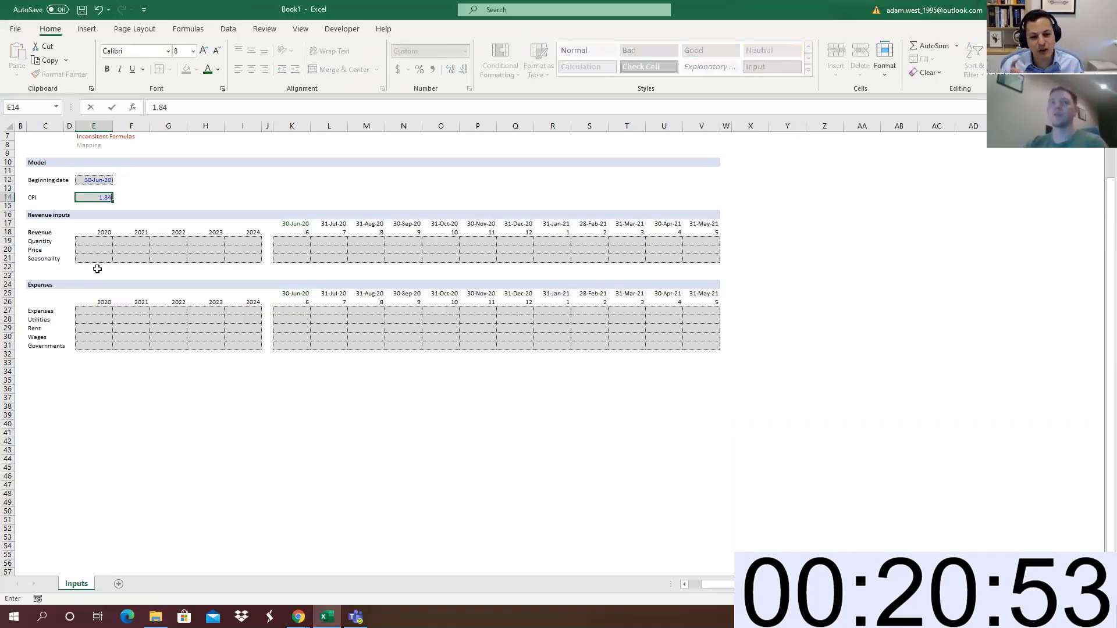
key("ctrl+Return")
left_click(419, 69)
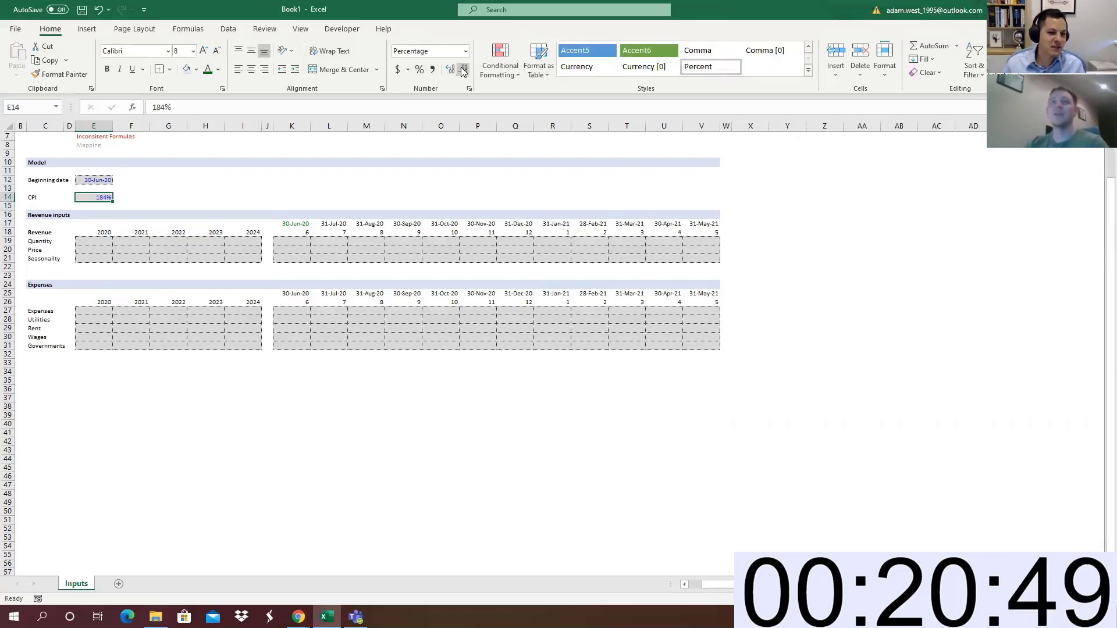
left_click(158, 107)
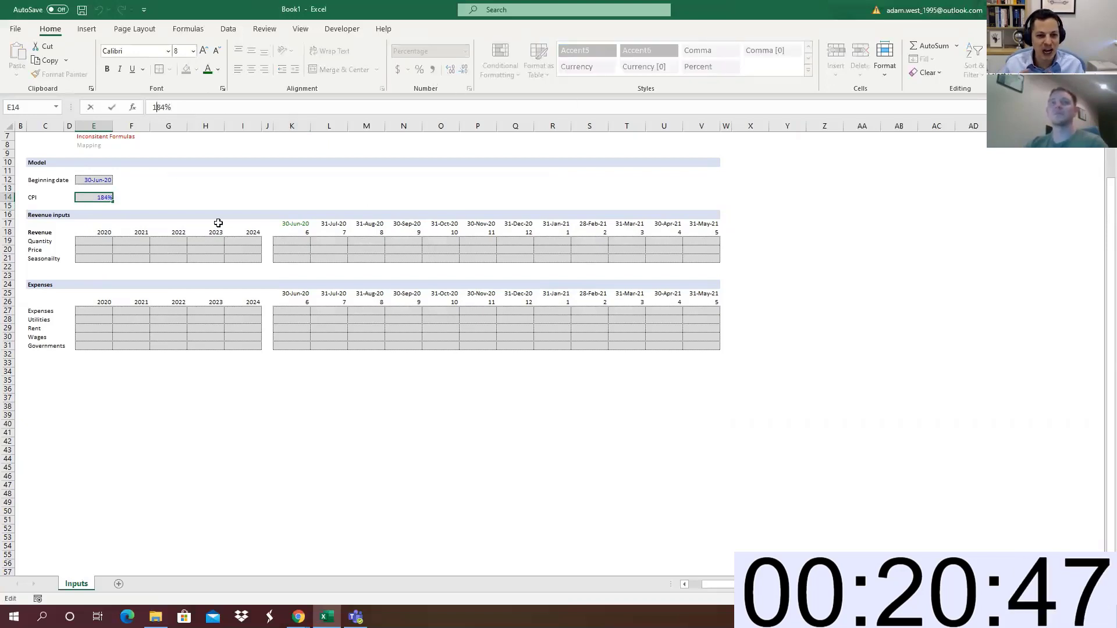
type(".")
key("Return")
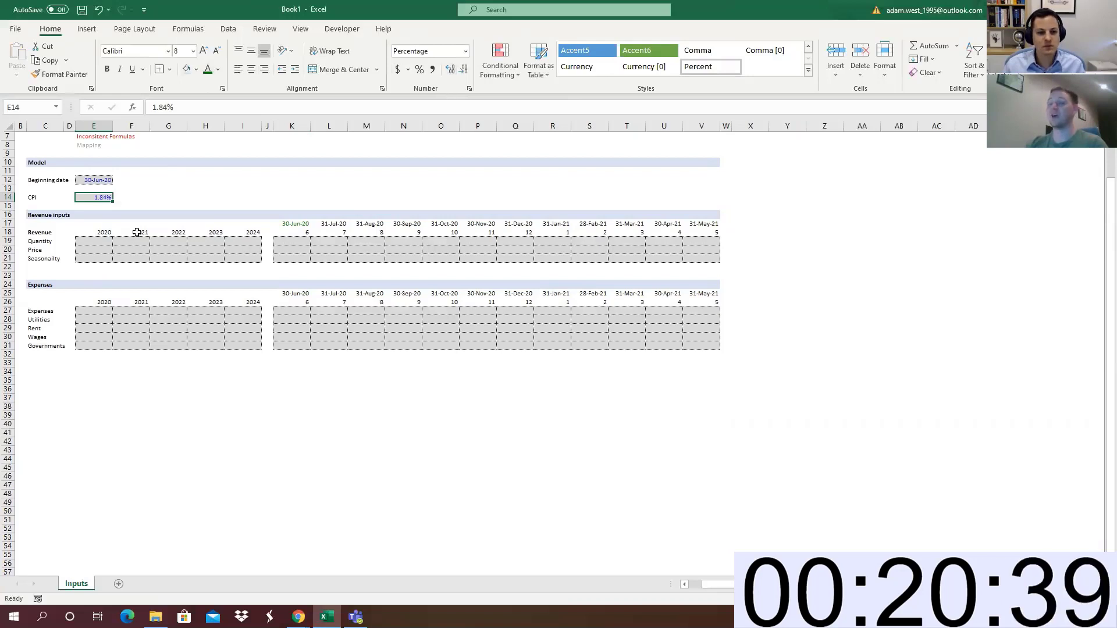
Colour the first dates of both monthly headers, K17 and K25, red to mark them as inconsistent formulas
left_click(95, 243)
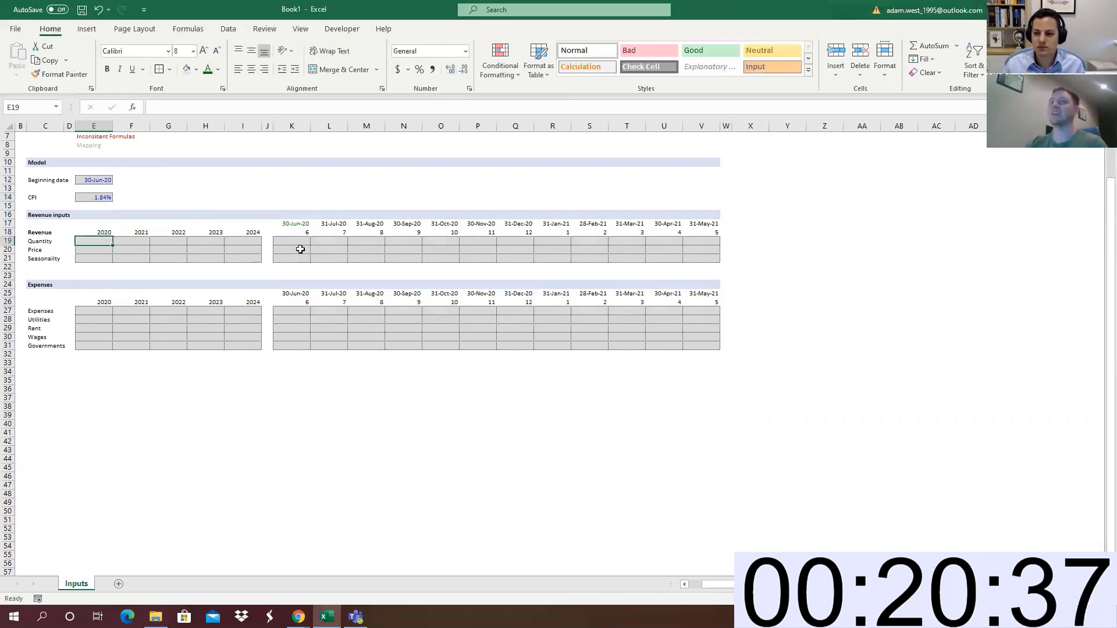
left_click(303, 226)
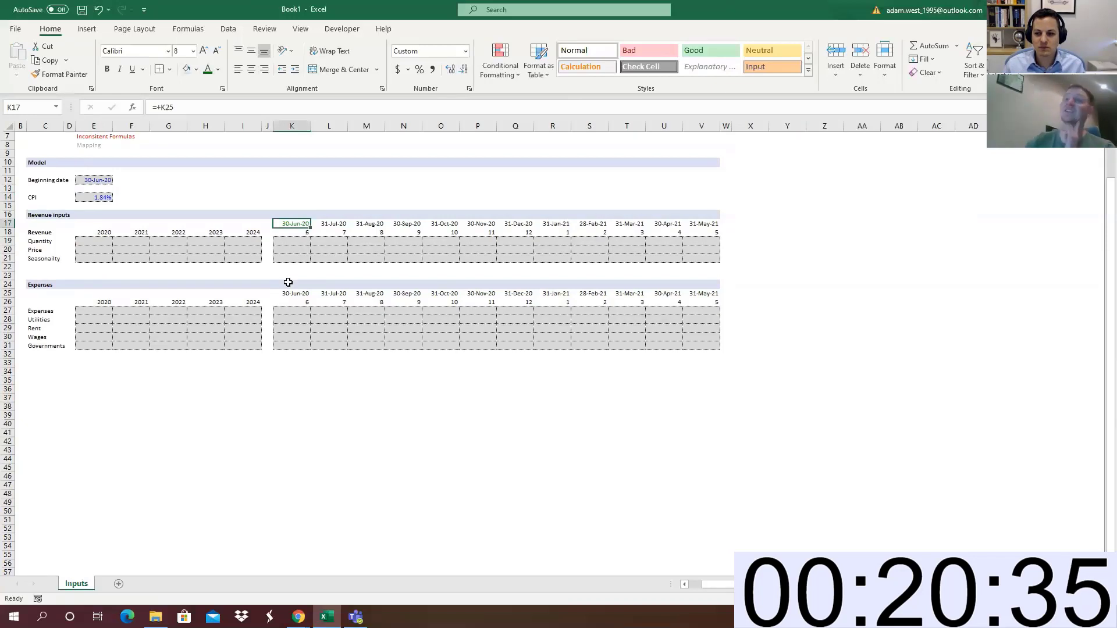
left_click(300, 296)
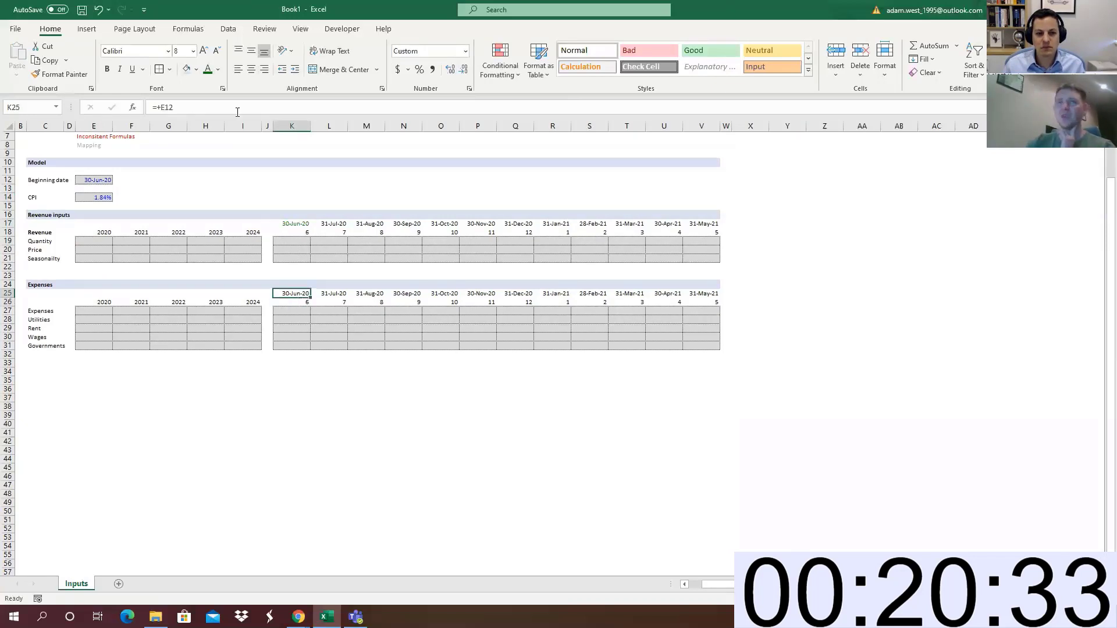
left_click(303, 224)
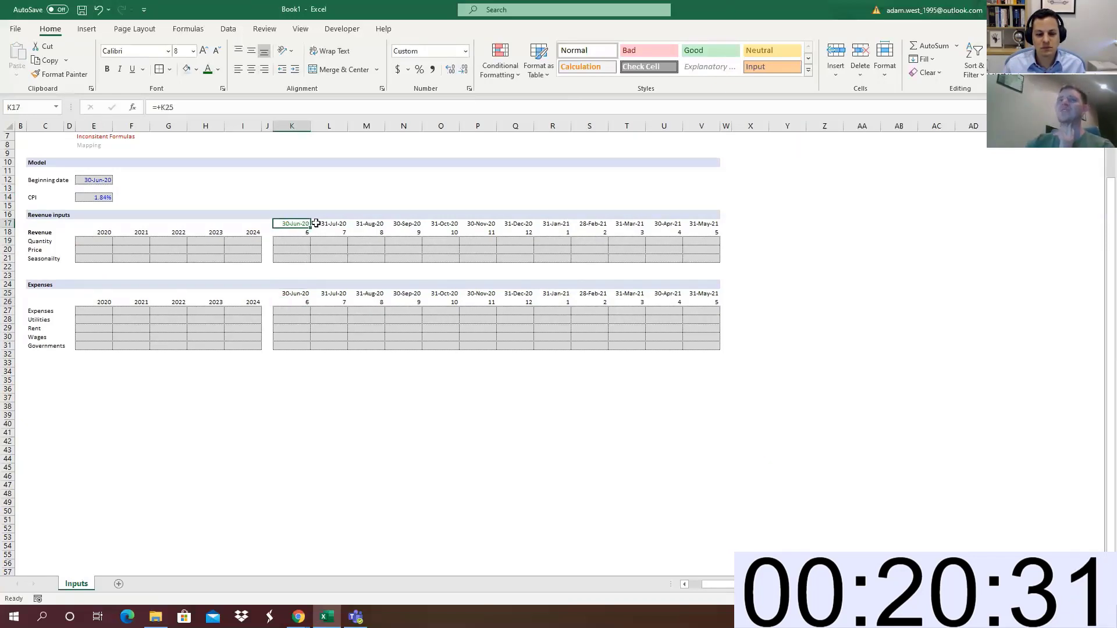
left_click(218, 69)
left_click(217, 197)
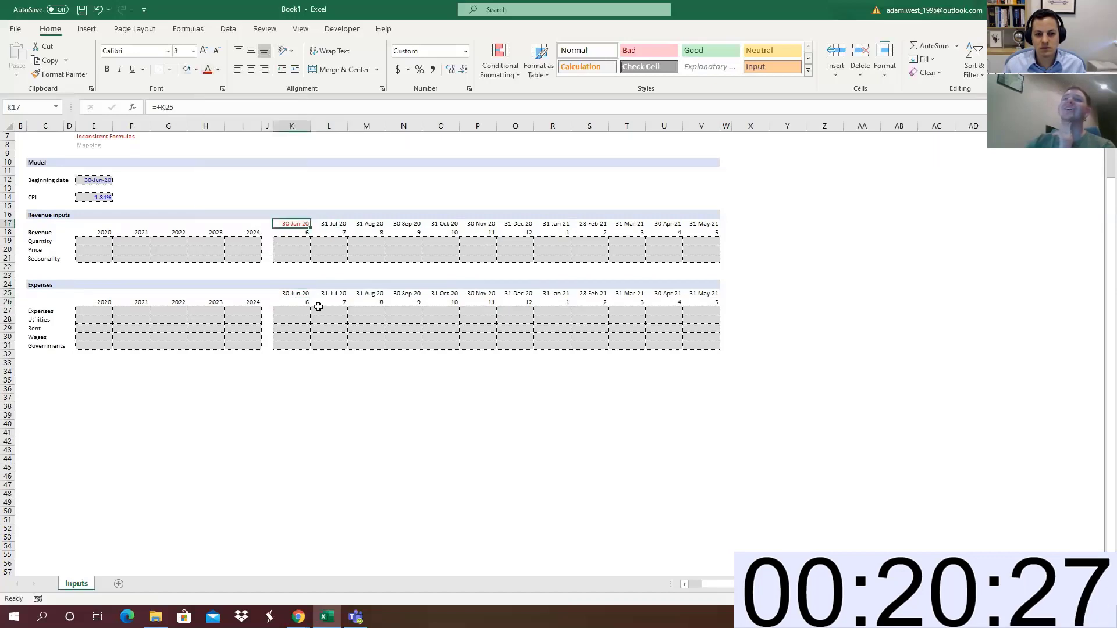
left_click(298, 293)
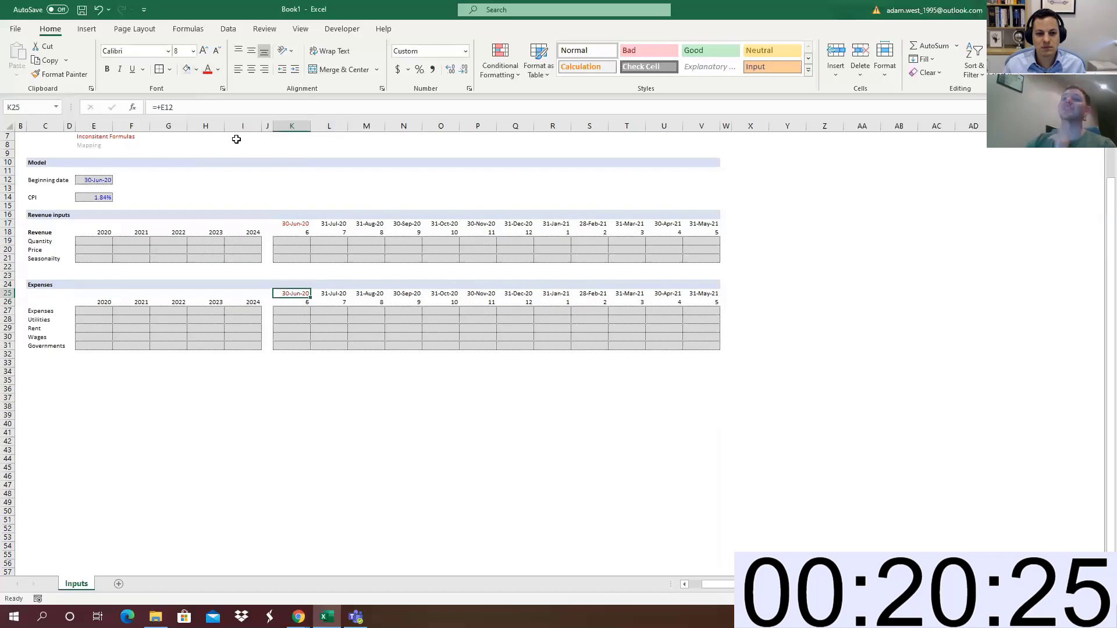
left_click_drag(300, 199, 296, 302)
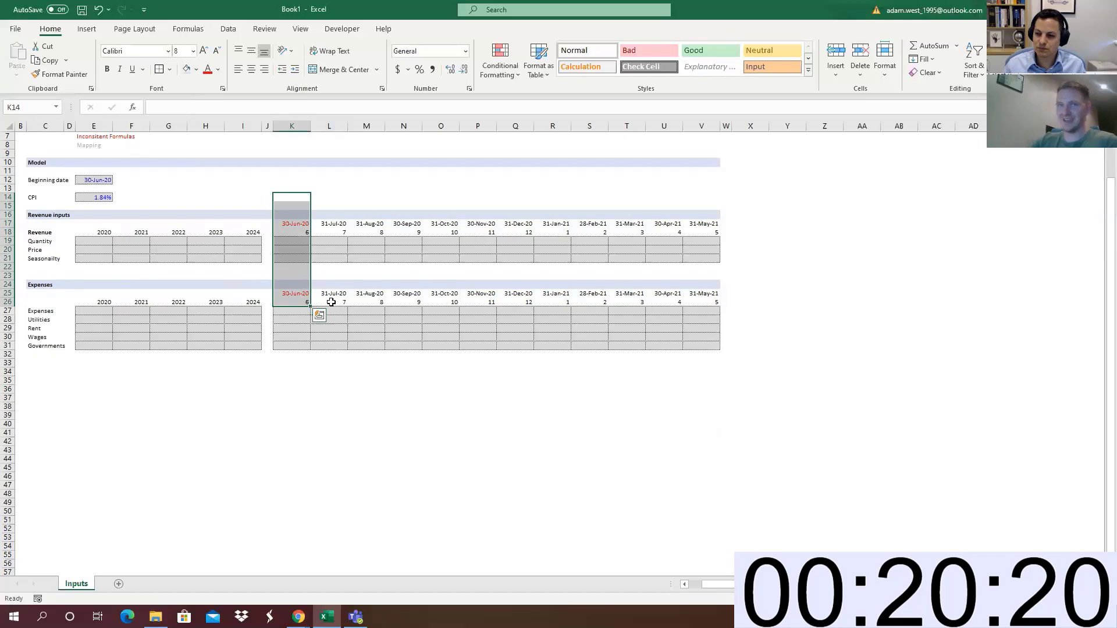
left_click(297, 295)
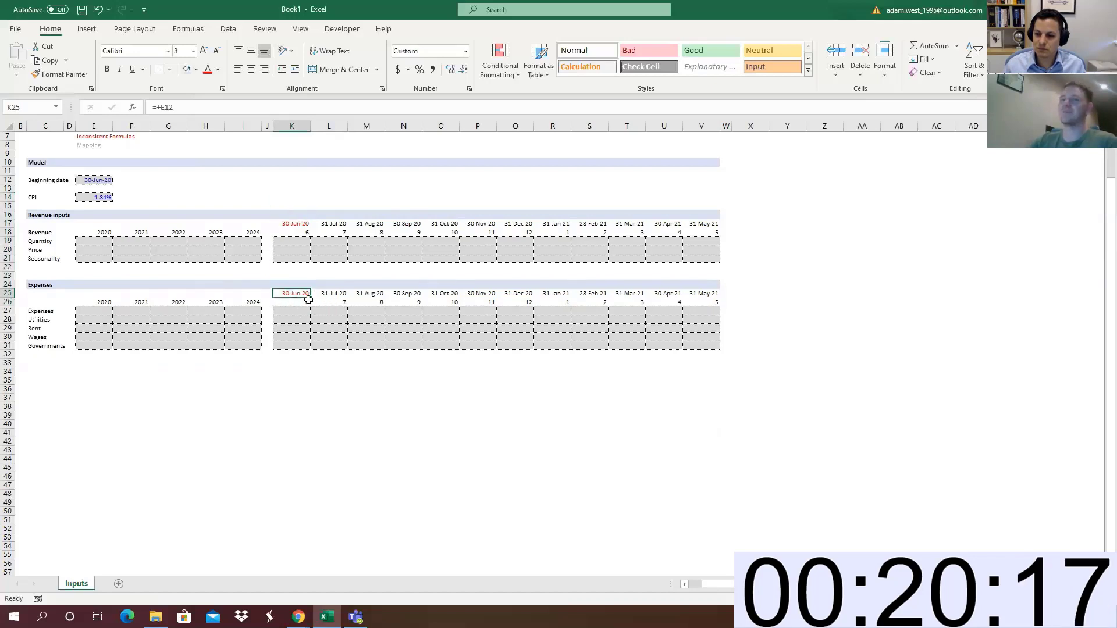
left_click(327, 295)
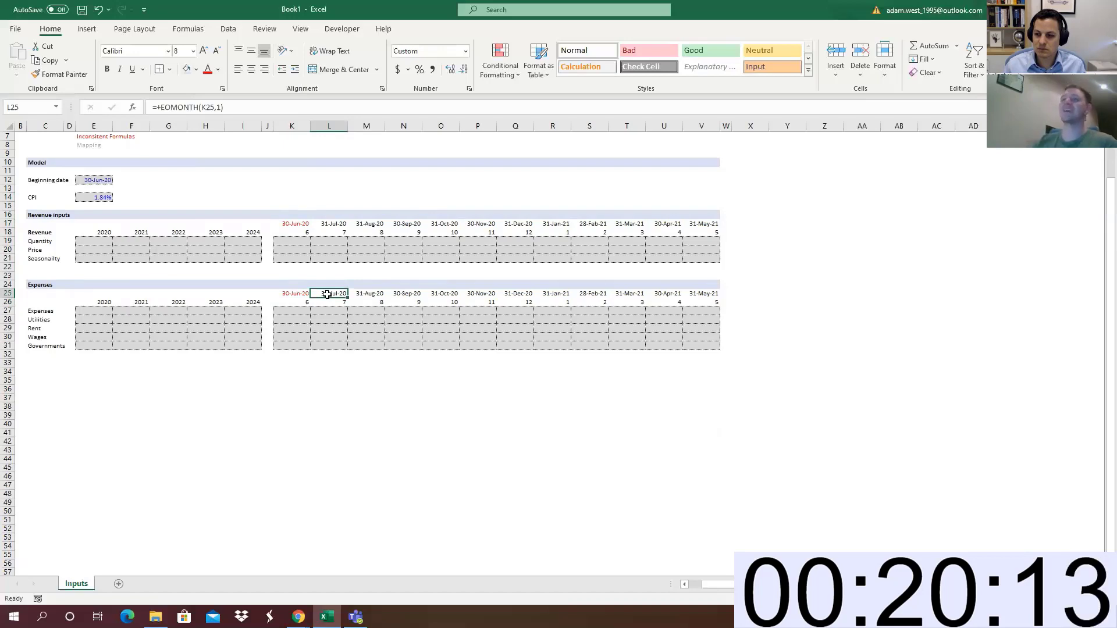
key("Left")
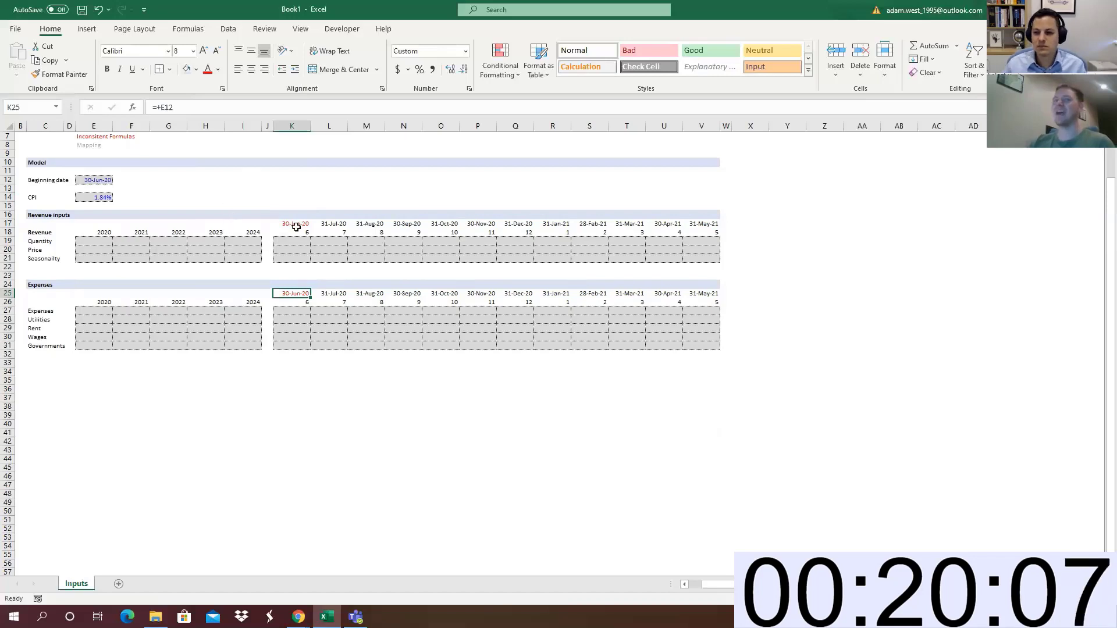
Colour the month numbers in K18:V18 and K26:V26 grey like the Mapping style
left_click_drag(300, 231, 690, 228)
left_click(218, 69)
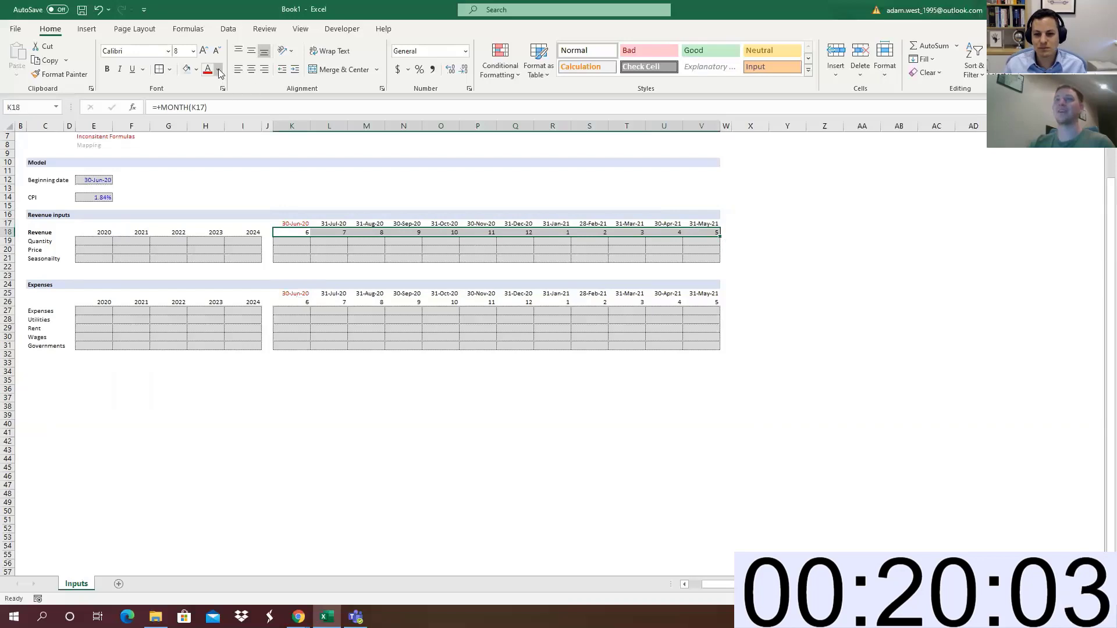
left_click(217, 150)
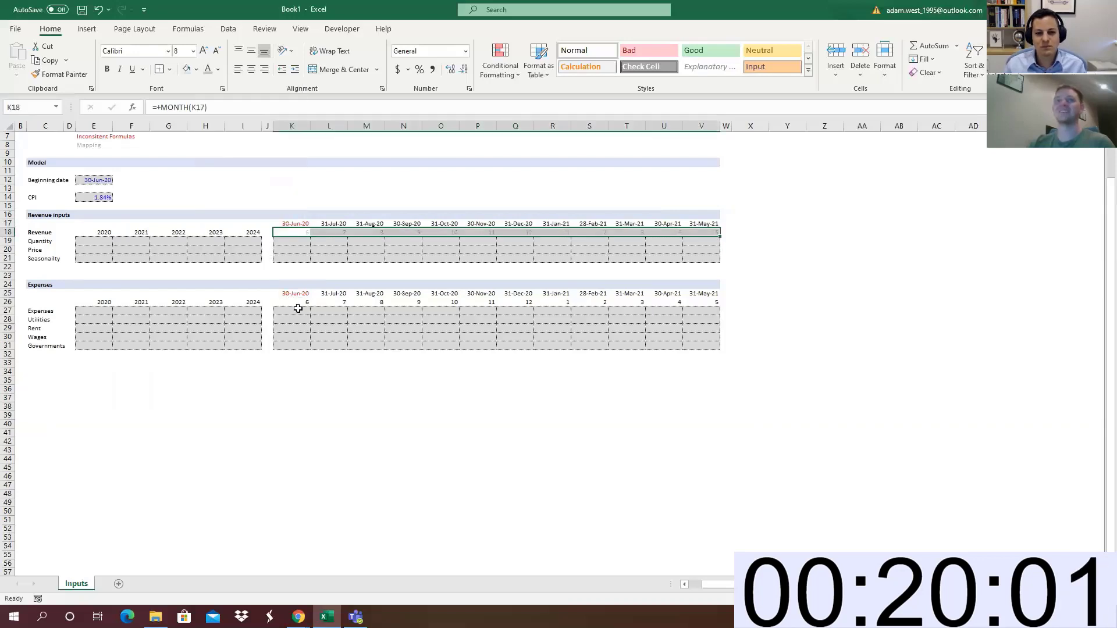
left_click(296, 308)
left_click_drag(297, 304, 710, 303)
left_click(205, 70)
left_click(359, 318)
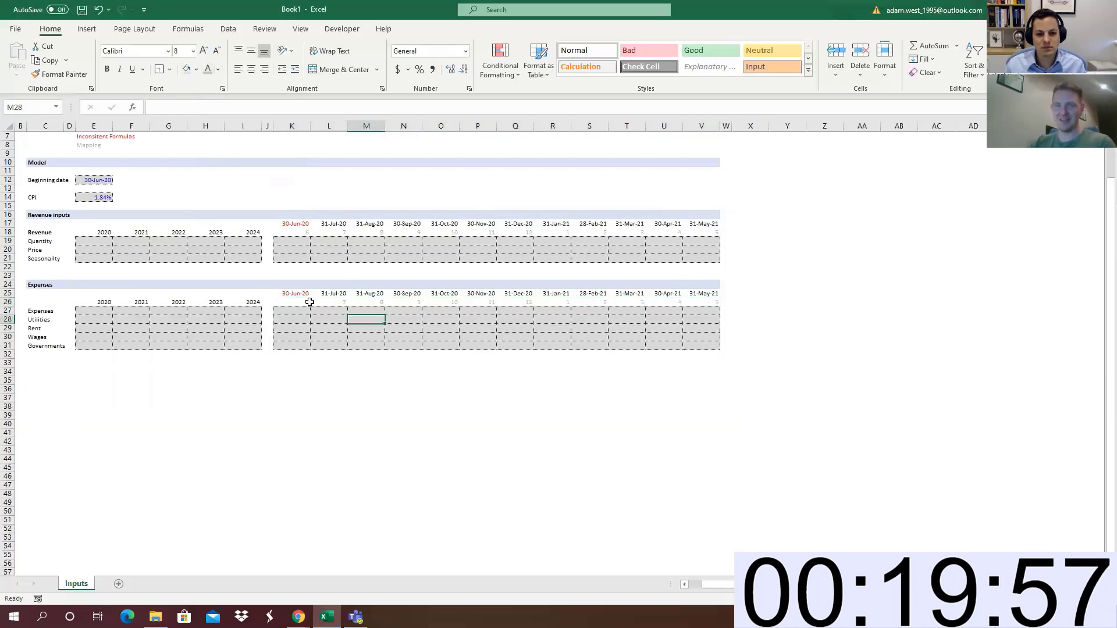
Centre the grey month numbers in K26:V26 and K18:V18 horizontally
left_click_drag(304, 302, 707, 303)
left_click(251, 69)
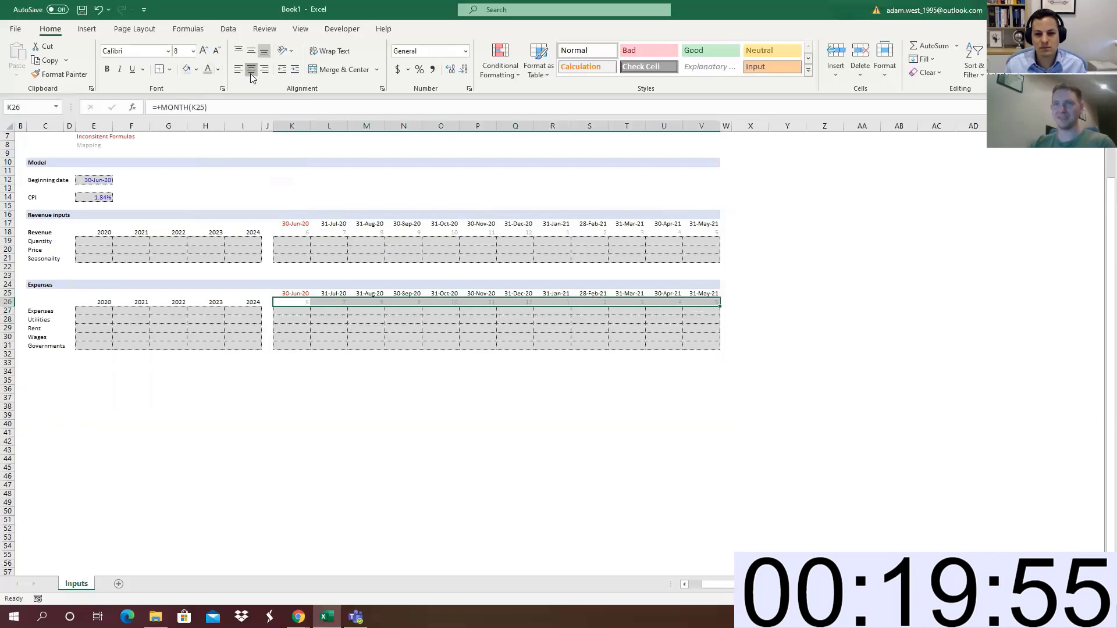
left_click_drag(289, 231, 693, 231)
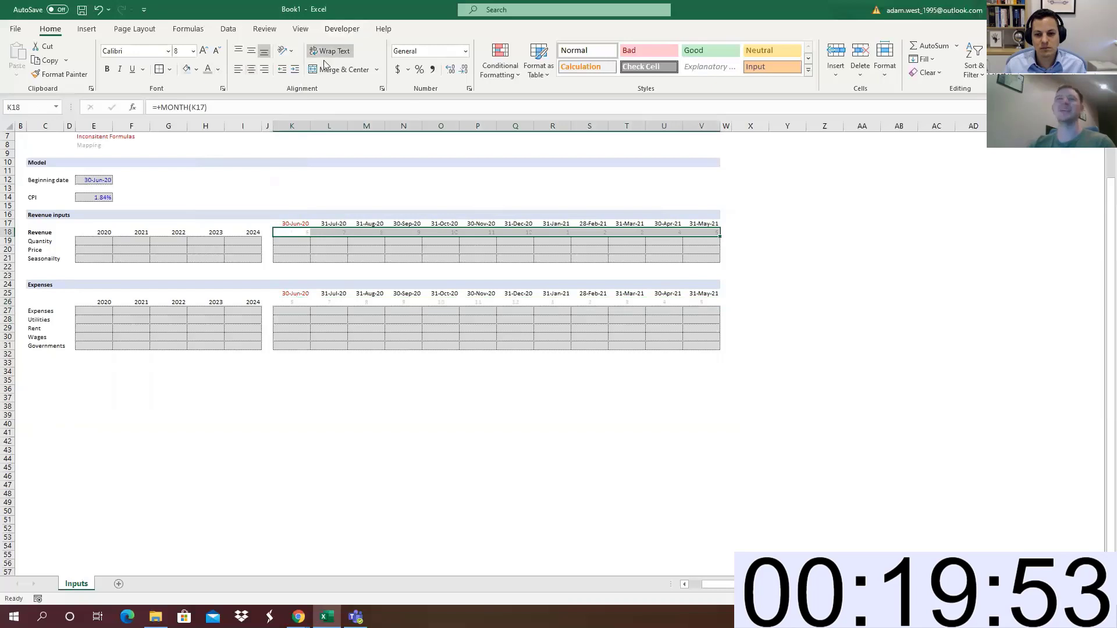
left_click(284, 247)
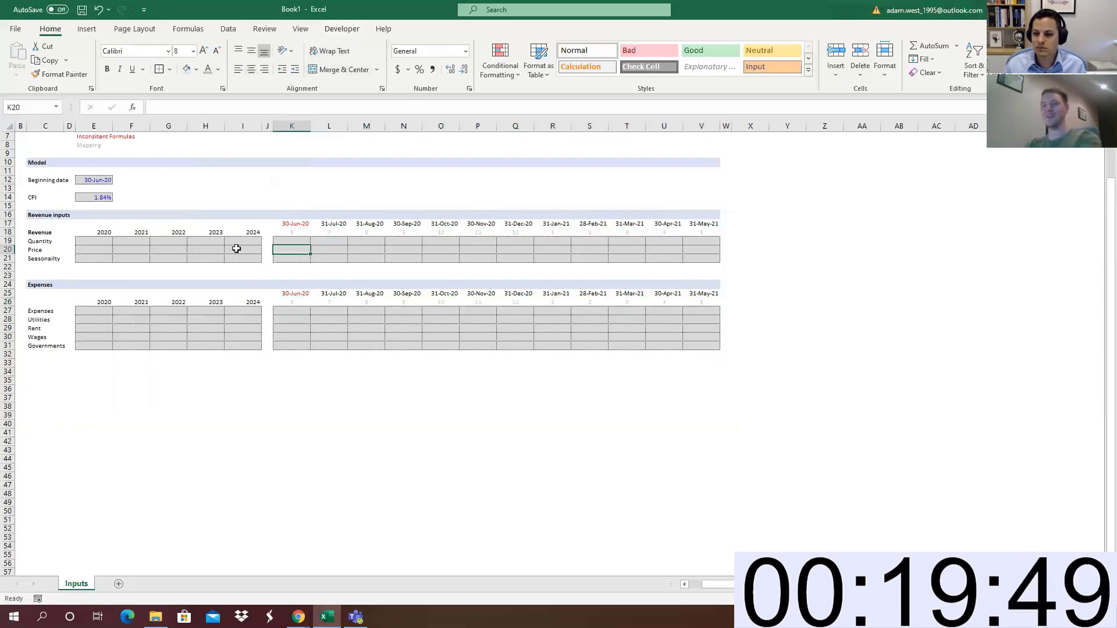
Link the 2020 Quantity cell E19 to the CPI with the absolute formula =+$E$14 and colour its font black
left_click(96, 241)
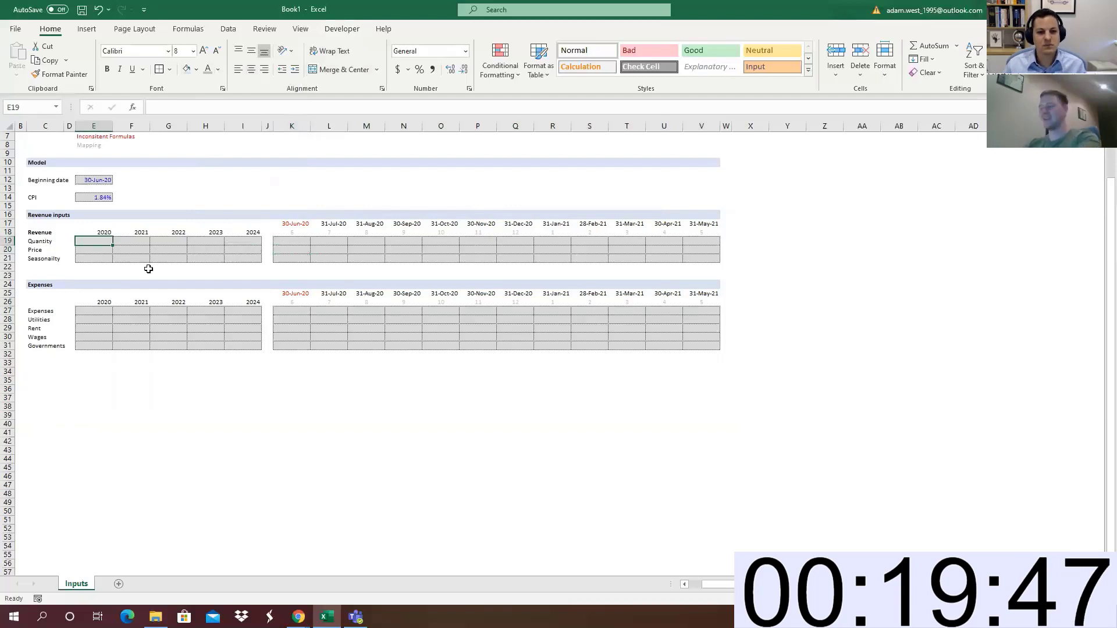
type("+")
key("Up")
key("Up")
key("Up")
key("Up")
key("Up")
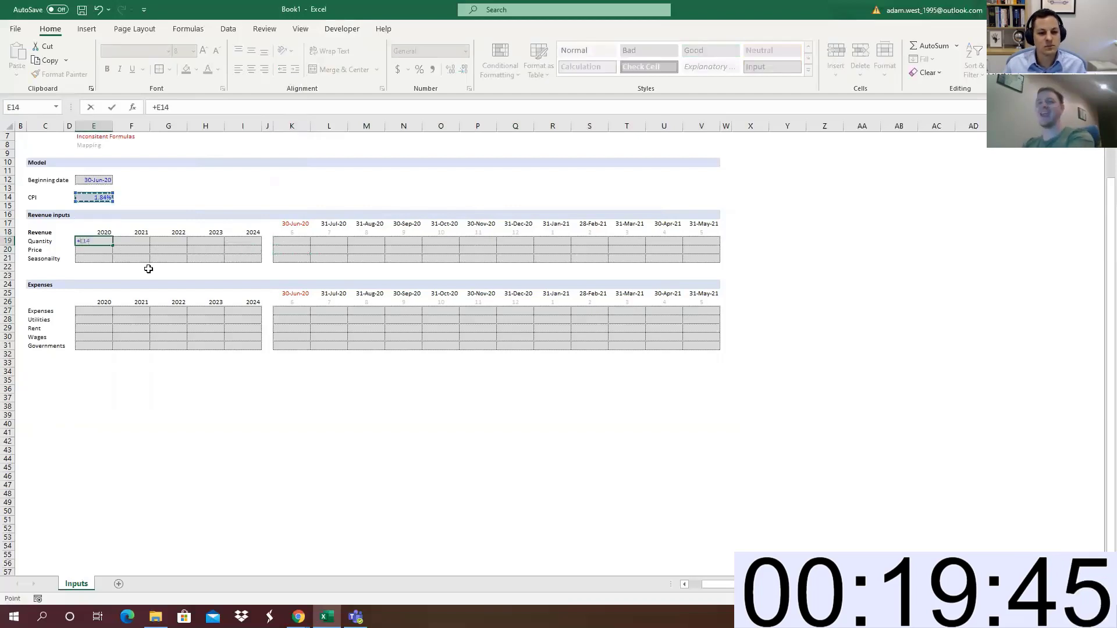
key("F4")
key("ctrl+Return")
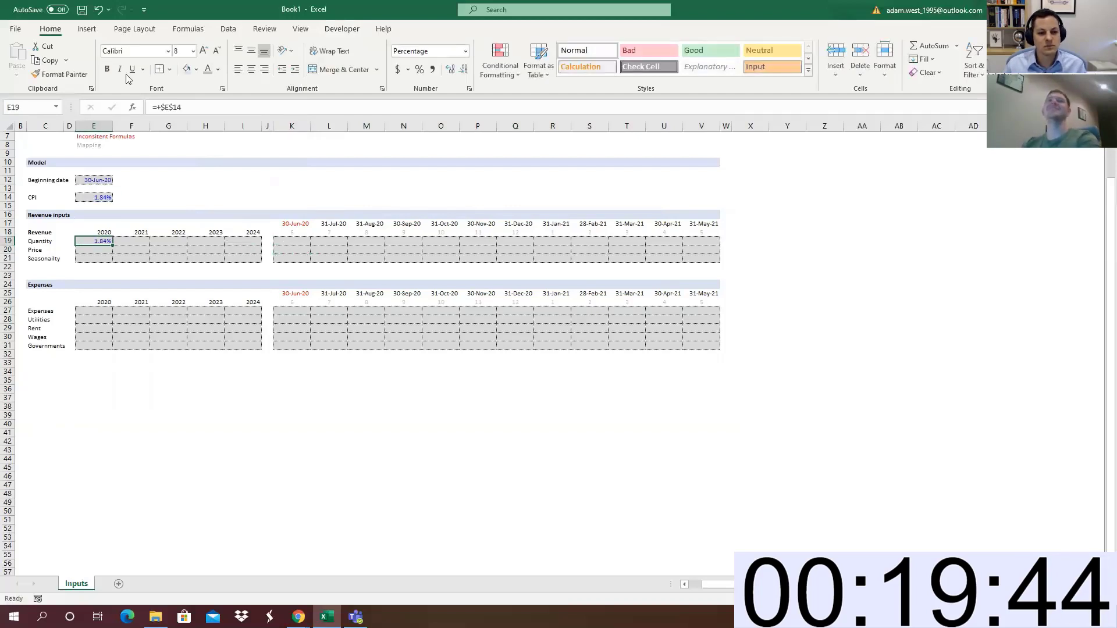
left_click(218, 70)
left_click(214, 83)
Copy the CPI link from E19 across the whole annual revenue block E19:I21
key("ctrl+c")
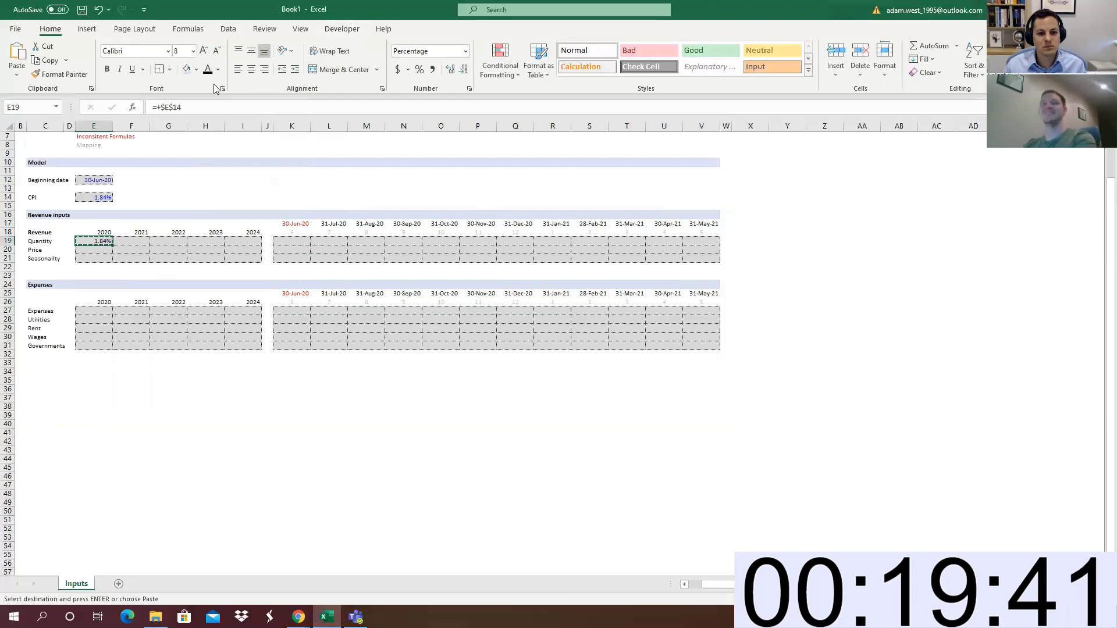
key("ctrl+shift+Down")
key("ctrl+shift+Right")
key("ctrl+shift+Left")
key("shift+Up")
key("shift+Up")
key("shift+Up")
key("shift+Up")
key("shift+Up")
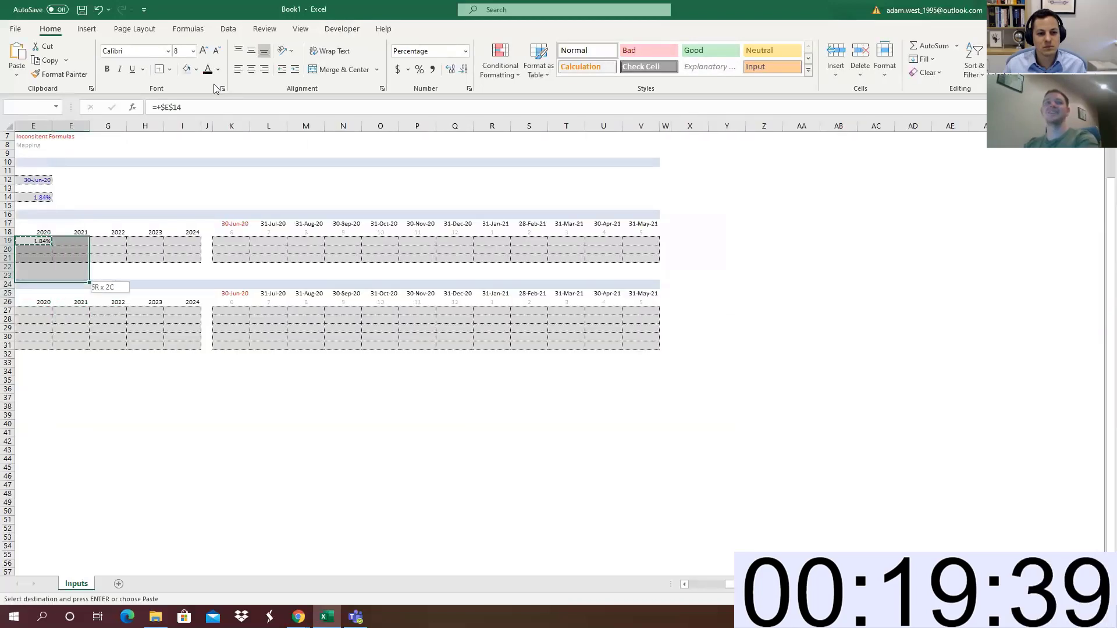
key("shift+Right")
key("shift+Right")
key("shift+Right")
key("shift+Right")
key("Return")
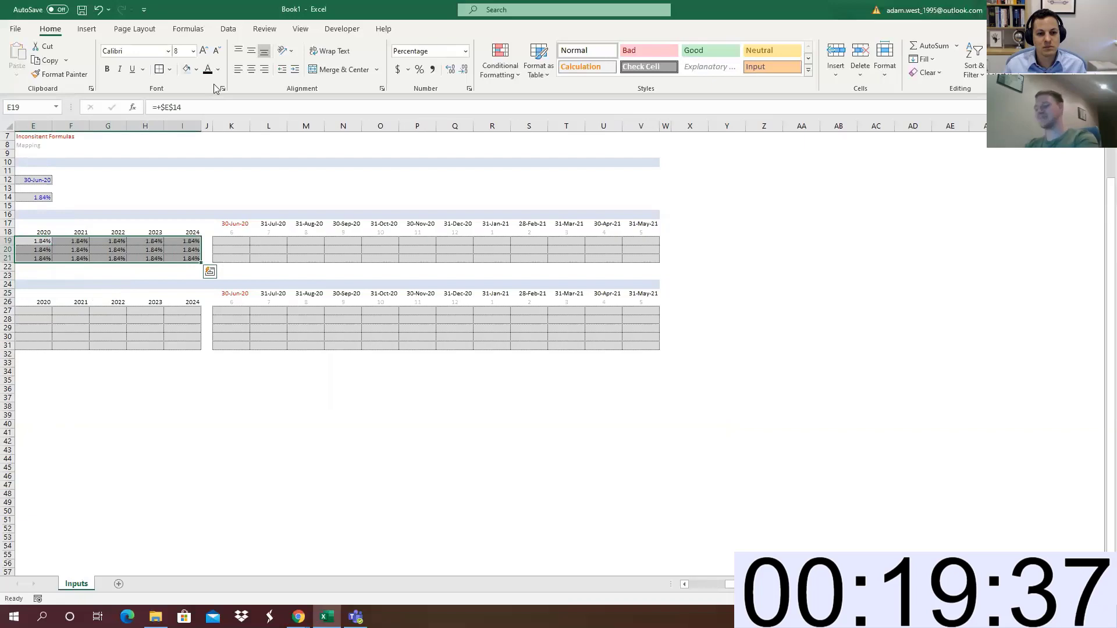
Copy the CPI links from E19:I21 into the first three annual expense rows, E27:I29
key("ctrl+c")
key("Down")
key("Down")
key("Down")
key("Down")
key("Down")
key("Down")
key("Down")
key("Down")
key("shift+Right")
key("shift+Right")
key("shift+Right")
key("shift+Right")
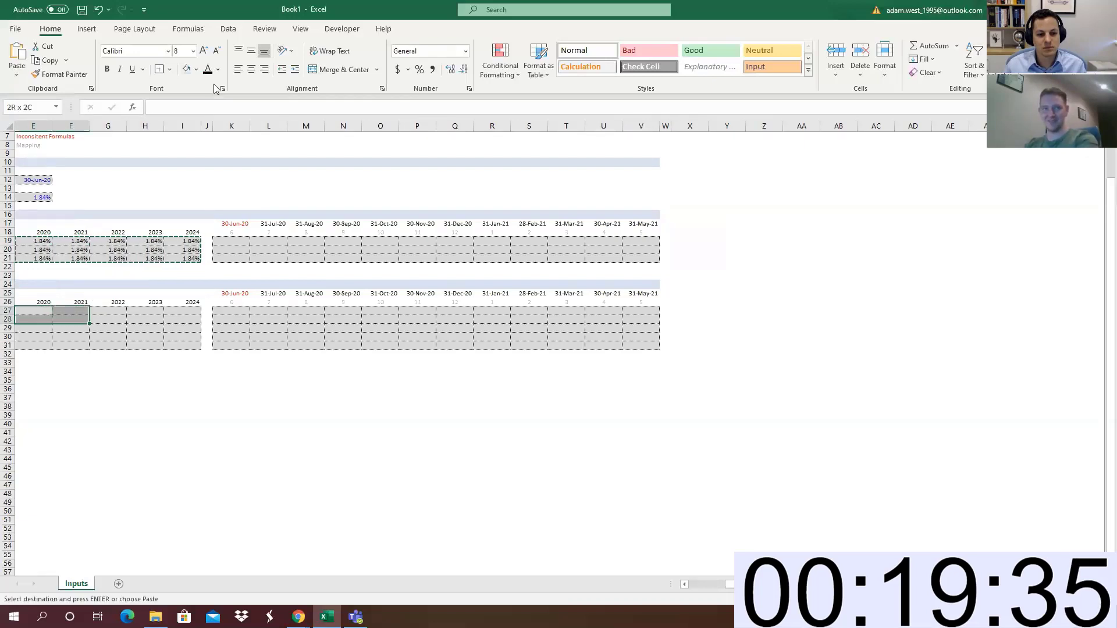
key("shift+Down")
key("shift+Down")
key("Return")
Fill the CPI links down from the Rent row into the Wages row, E30:I30
key("Down")
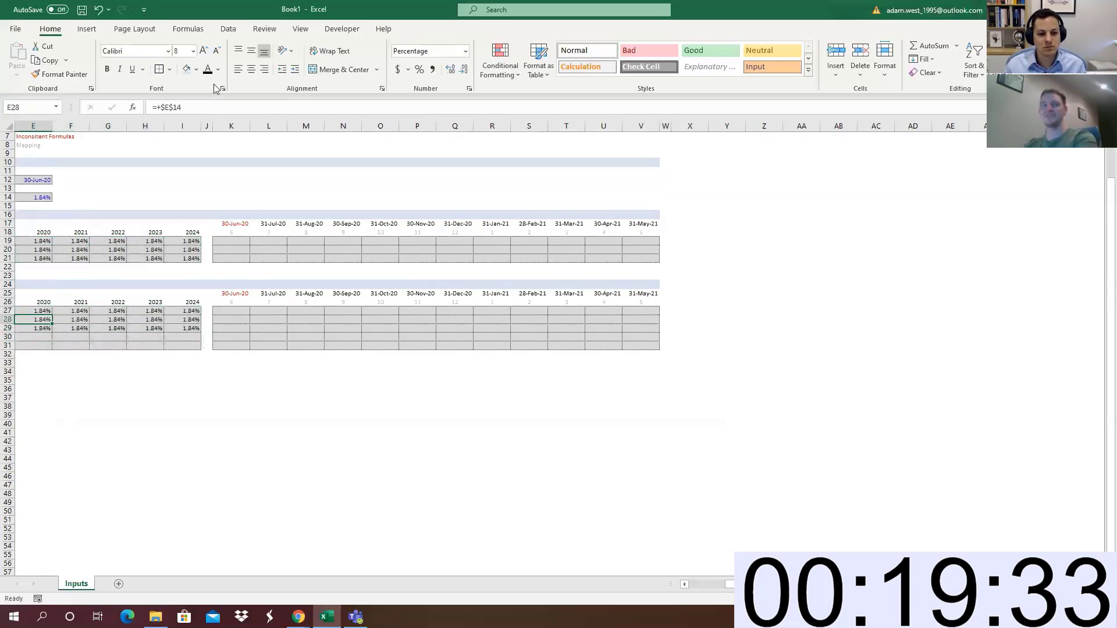
key("Down")
key("Down")
key("ctrl+shift+Right")
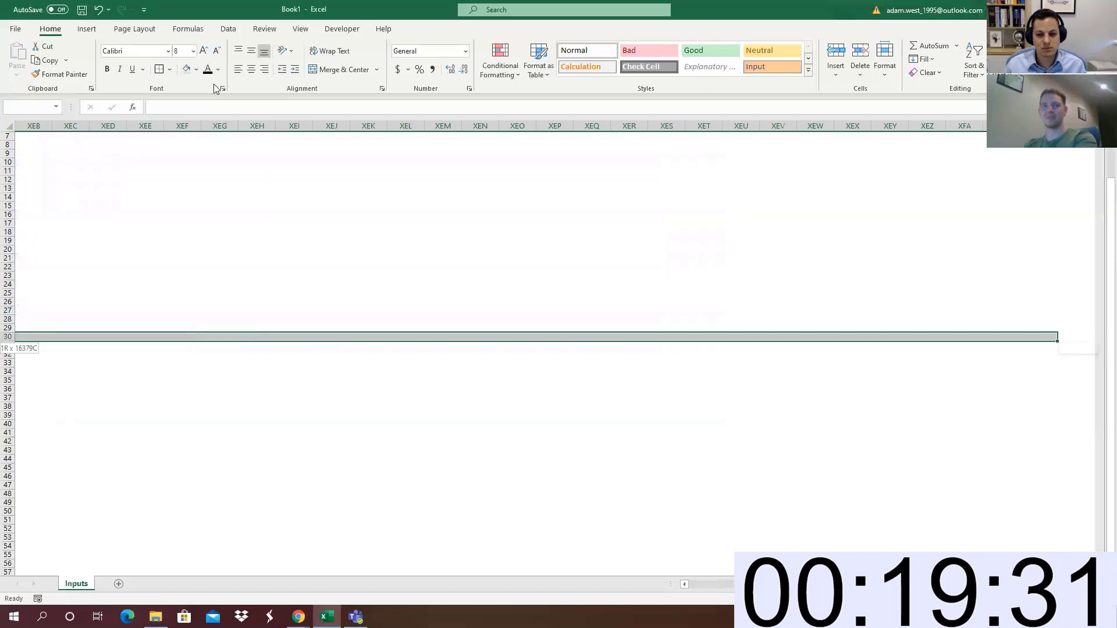
key("ctrl+shift+Left")
key("shift+Right")
key("shift+Right")
key("shift+Right")
key("shift+Right")
key("shift+Right")
key("shift+Right")
key("ctrl+d")
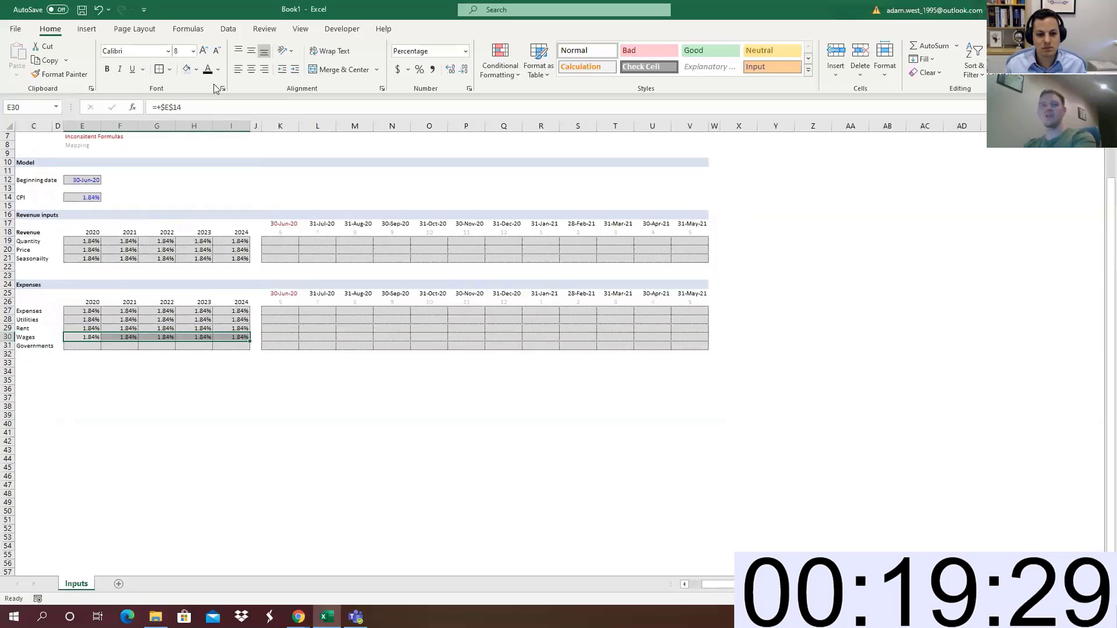
Fill the CPI links down into the Governments row, E31:I31
key("Down")
key("shift+Right")
key("shift+Right")
key("shift+Right")
key("shift+Right")
key("ctrl+d")
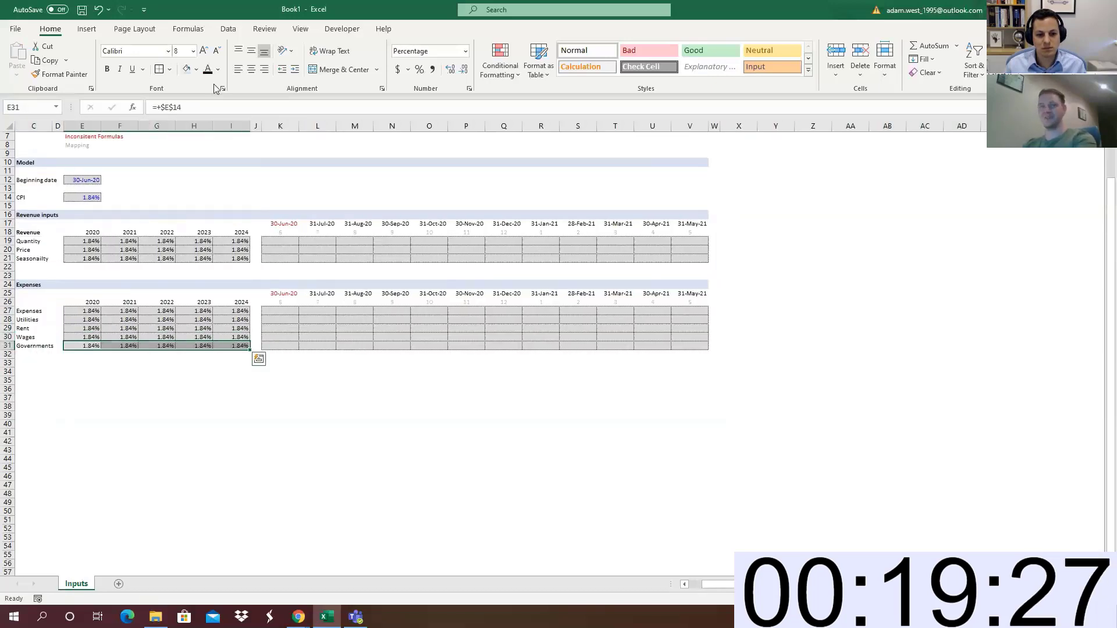
Hide all unused columns from X to the end of the sheet
left_click(459, 274)
scroll(479, 315, "up", 2)
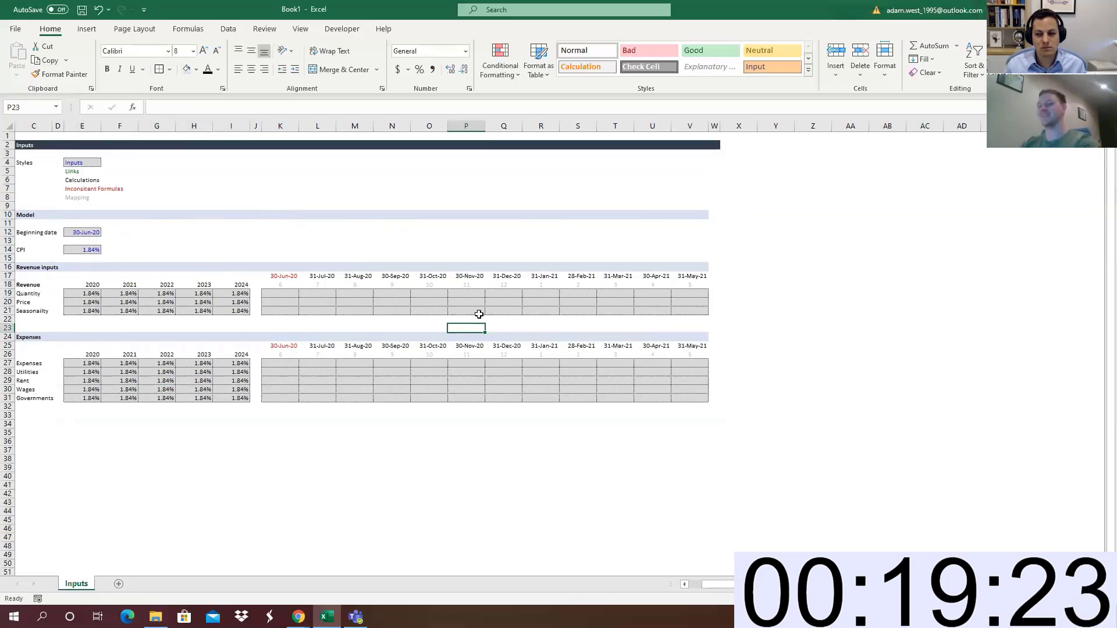
left_click(736, 125)
left_click(612, 187)
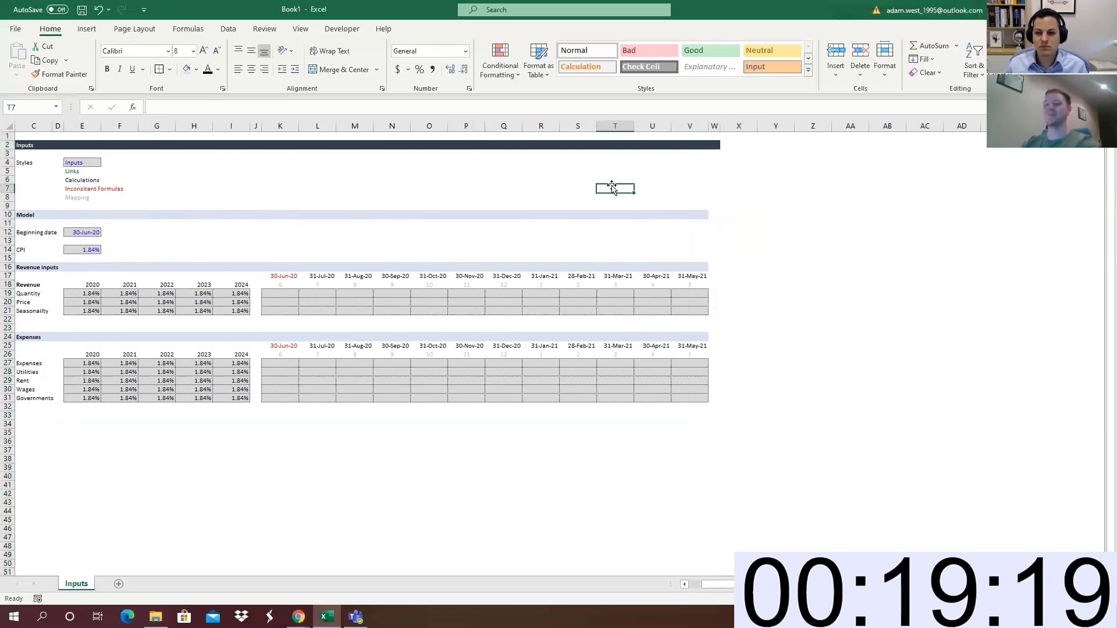
key("ctrl+Right")
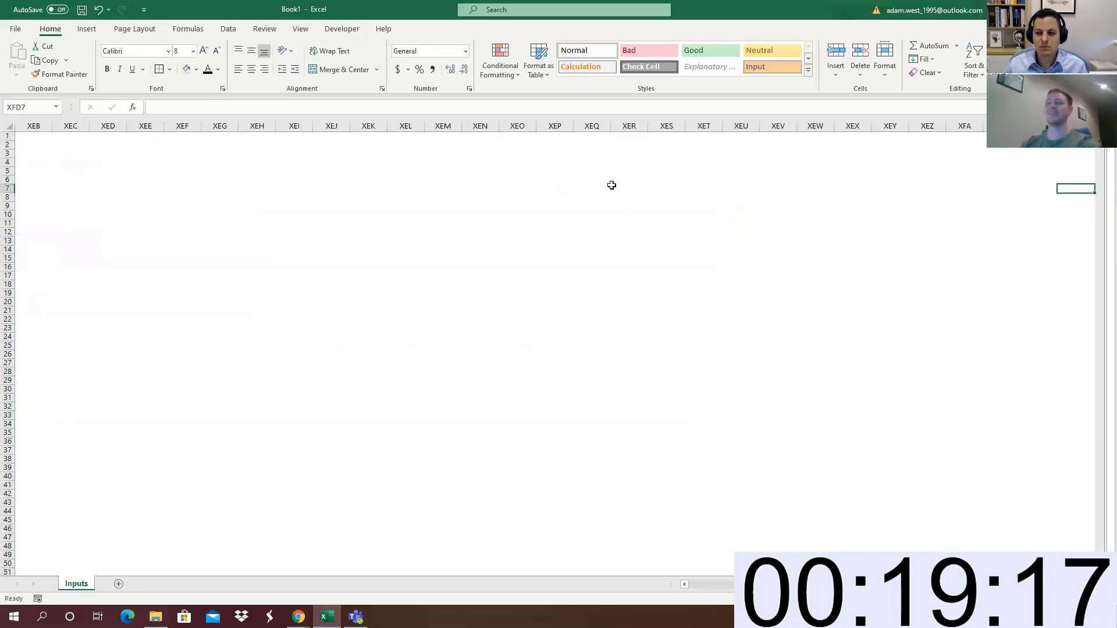
key("ctrl+Left")
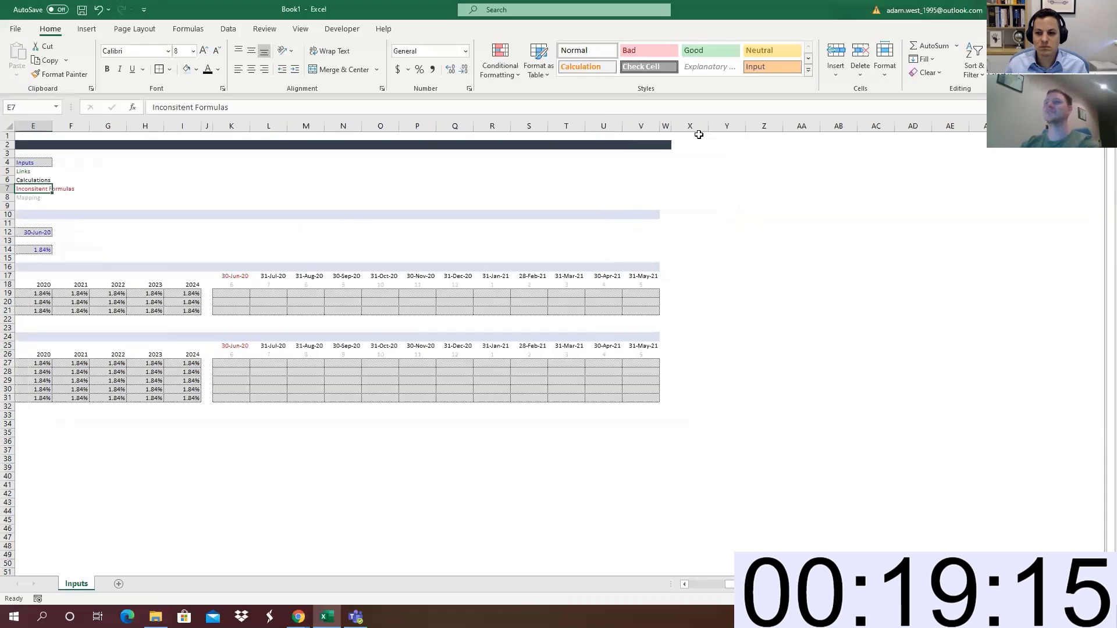
left_click(697, 125)
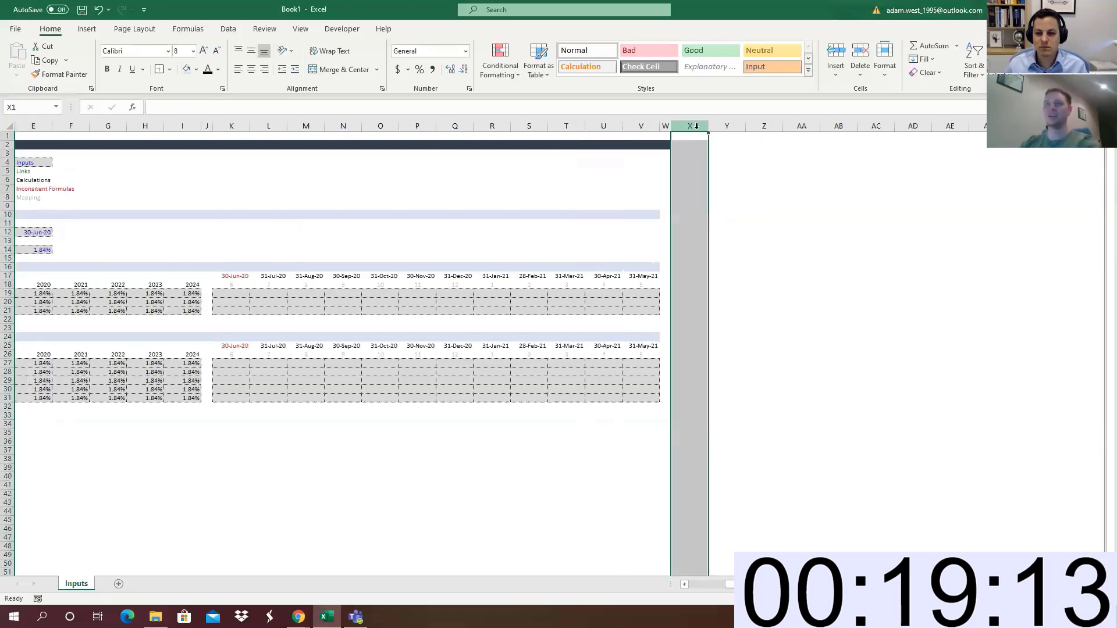
key("ctrl+shift+Right")
right_click(693, 127)
left_click(728, 305)
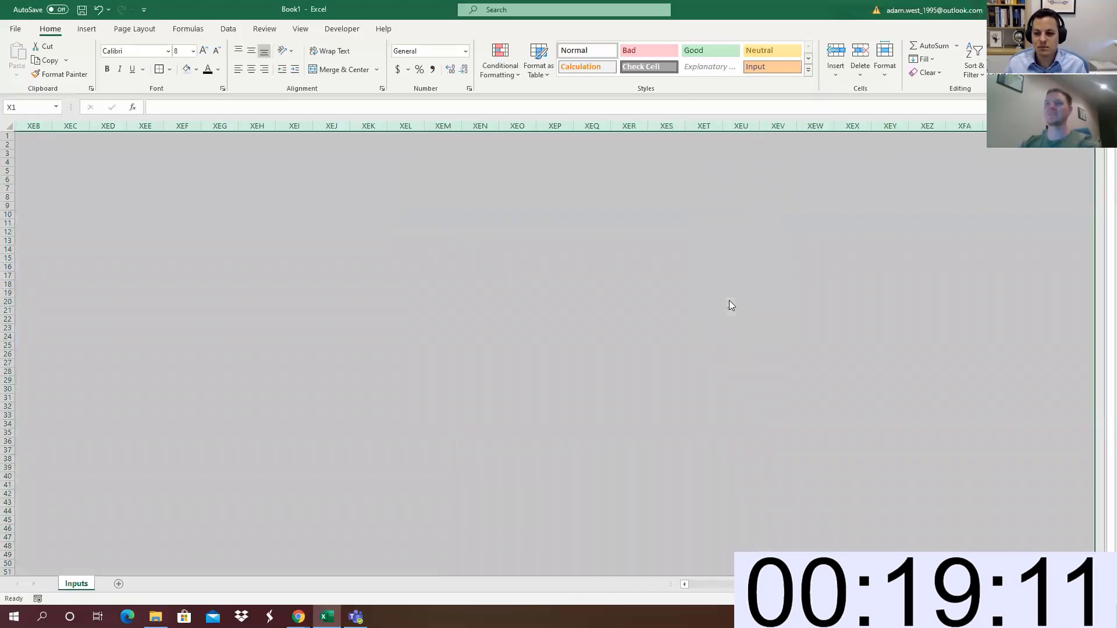
left_click(236, 205)
key("ctrl+Left")
key("ctrl+Right")
key("ctrl+Left")
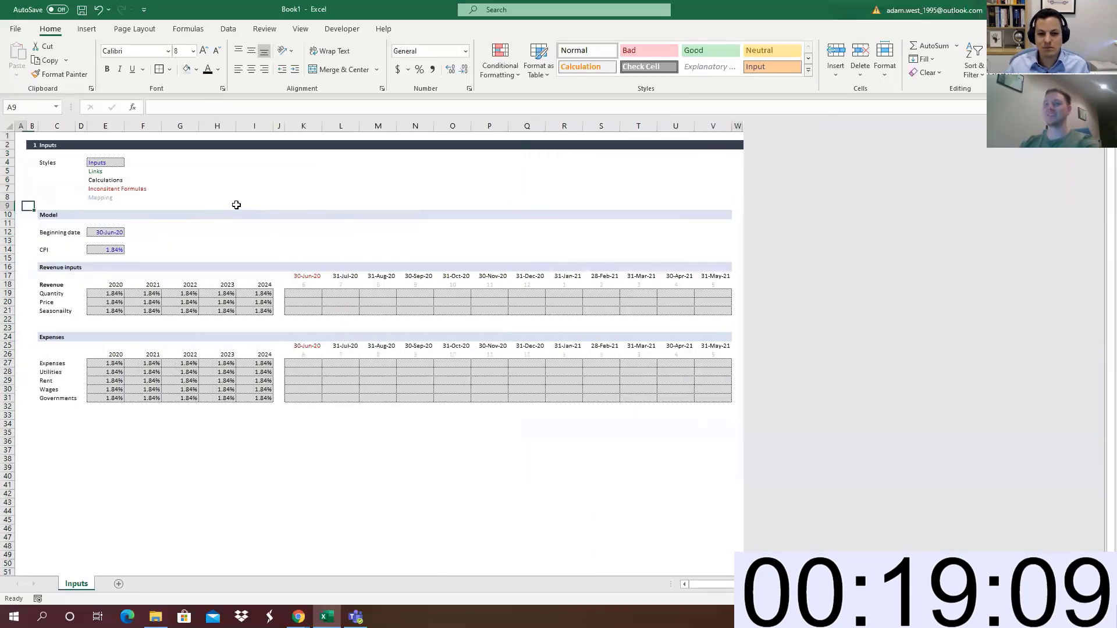
key("ctrl+Right")
key("ctrl+Left")
key("ctrl+Right")
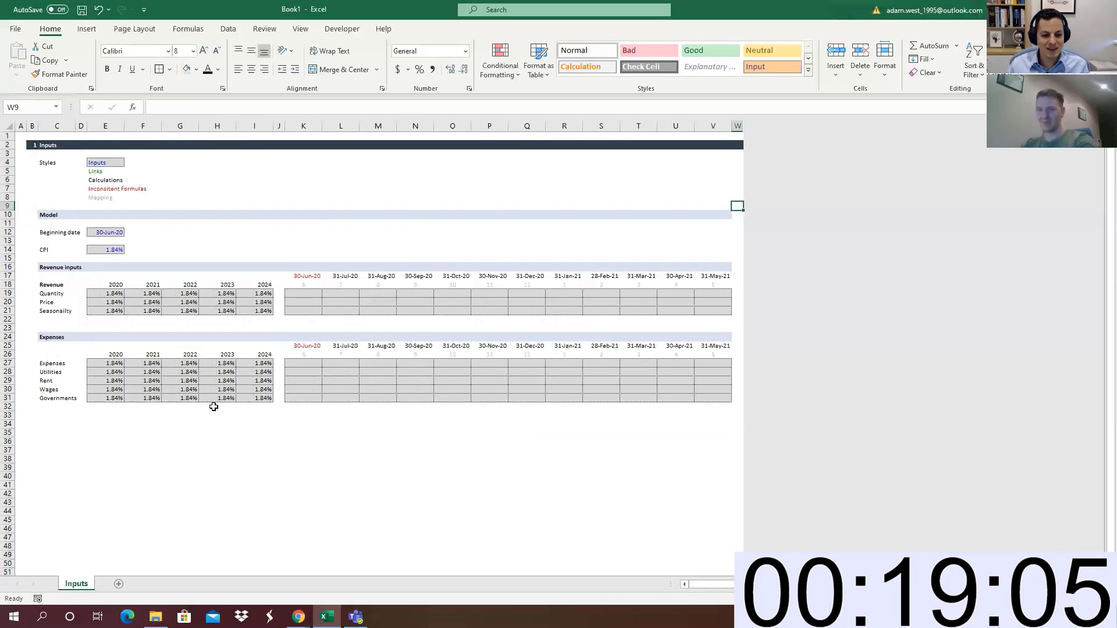
scroll(217, 401, "down", 1)
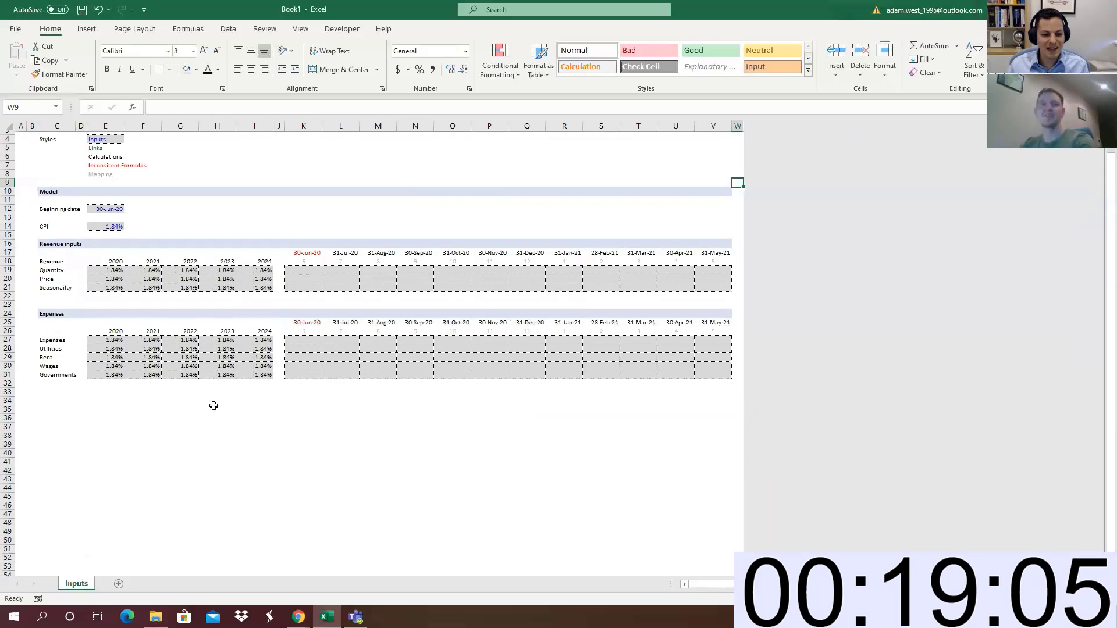
left_click(301, 337)
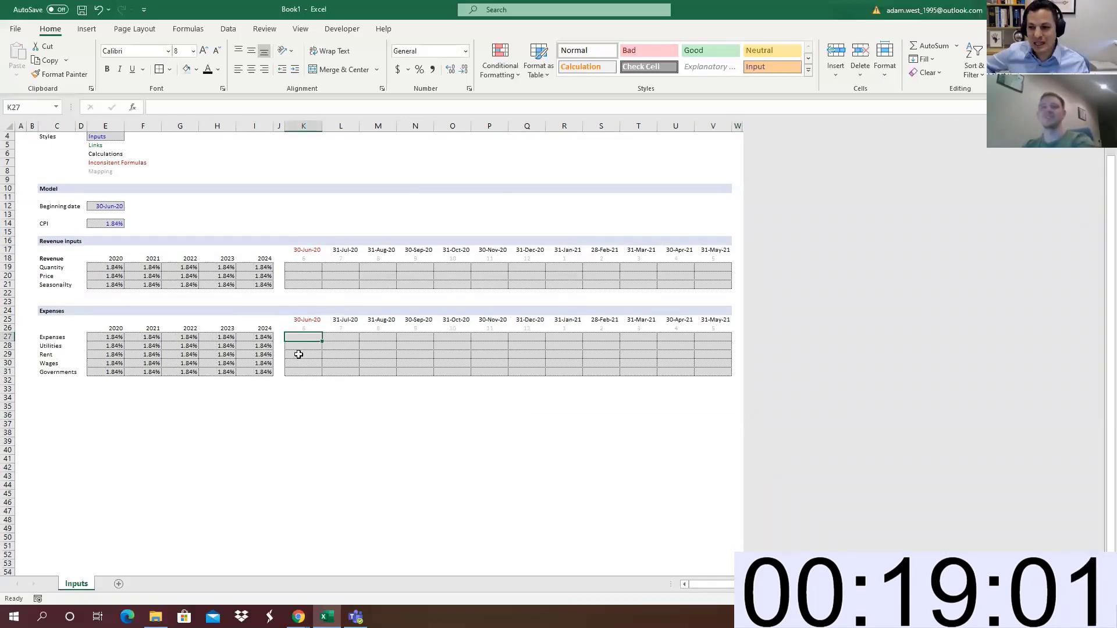
scroll(298, 355, "up", 1)
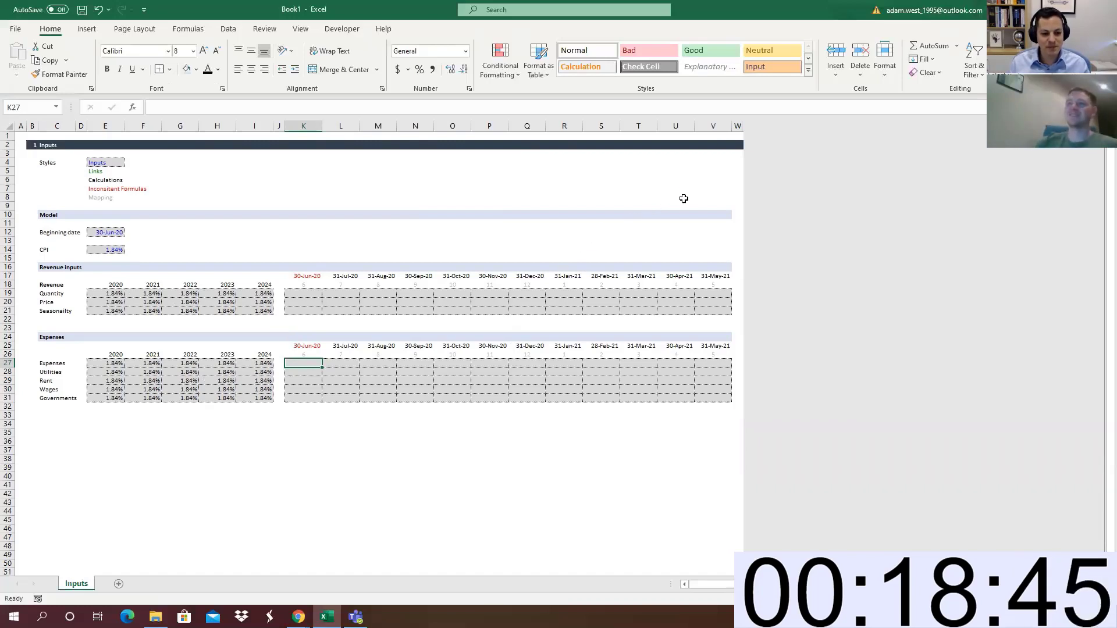
left_click(738, 125)
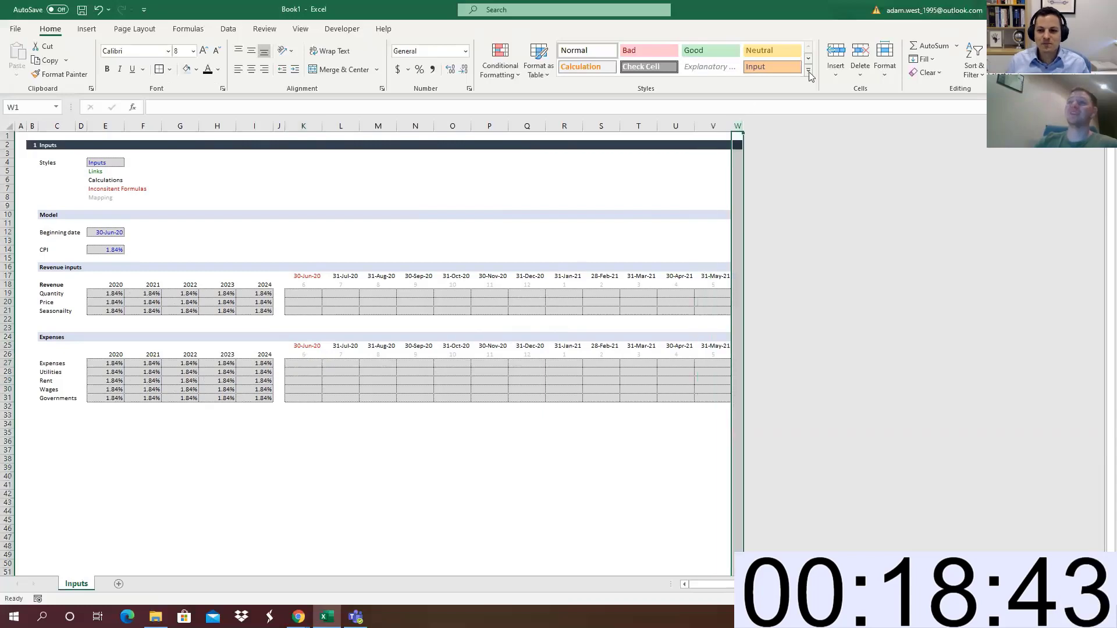
left_click(836, 54)
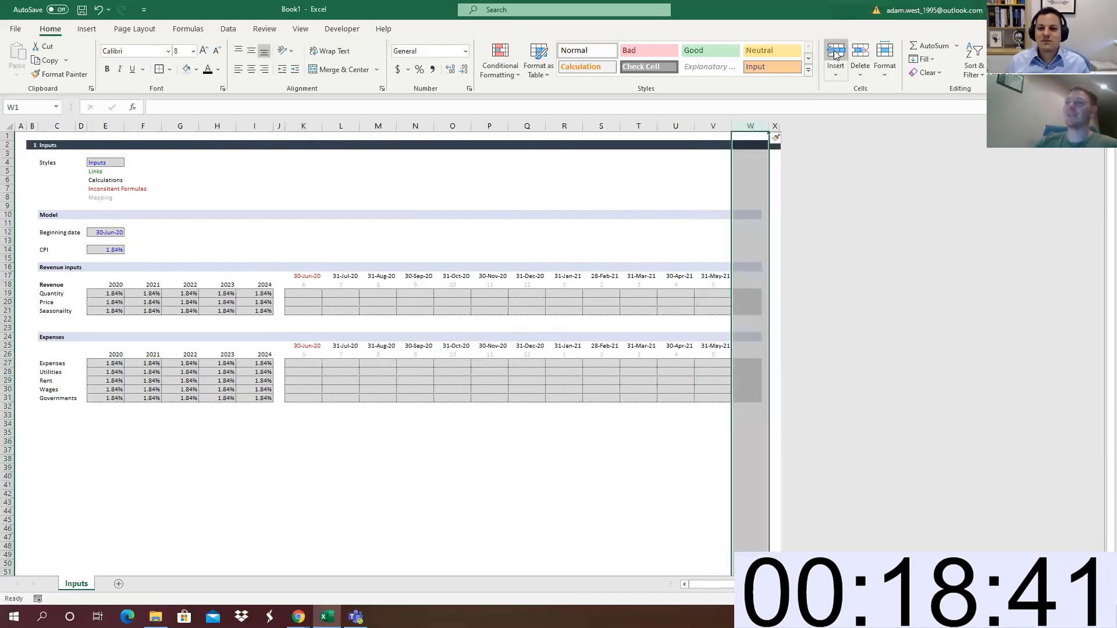
left_click(869, 54)
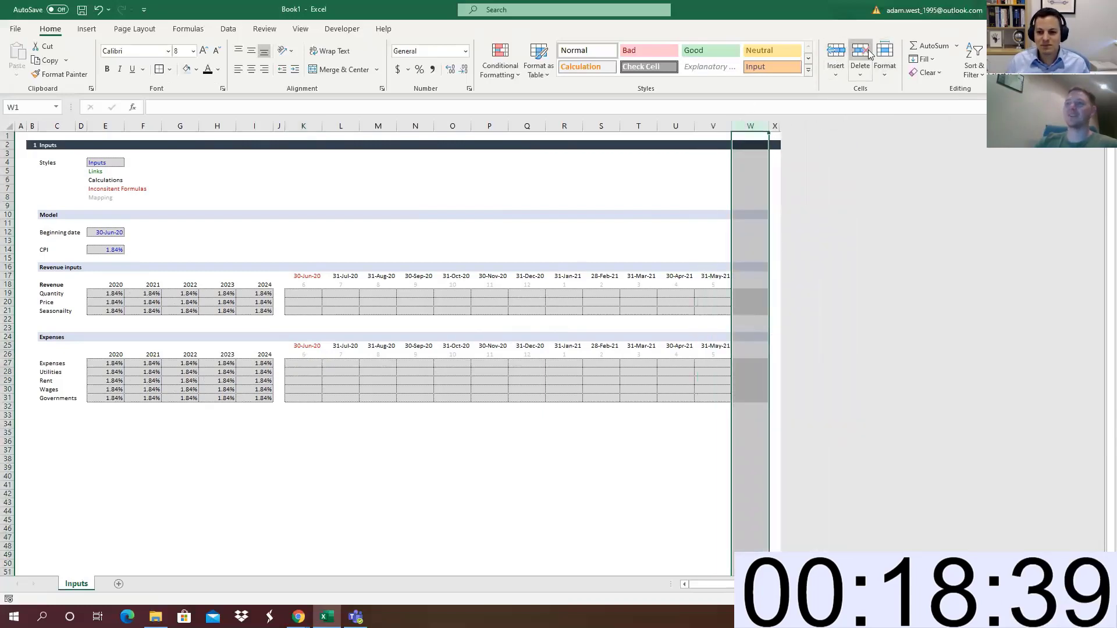
left_click(415, 258)
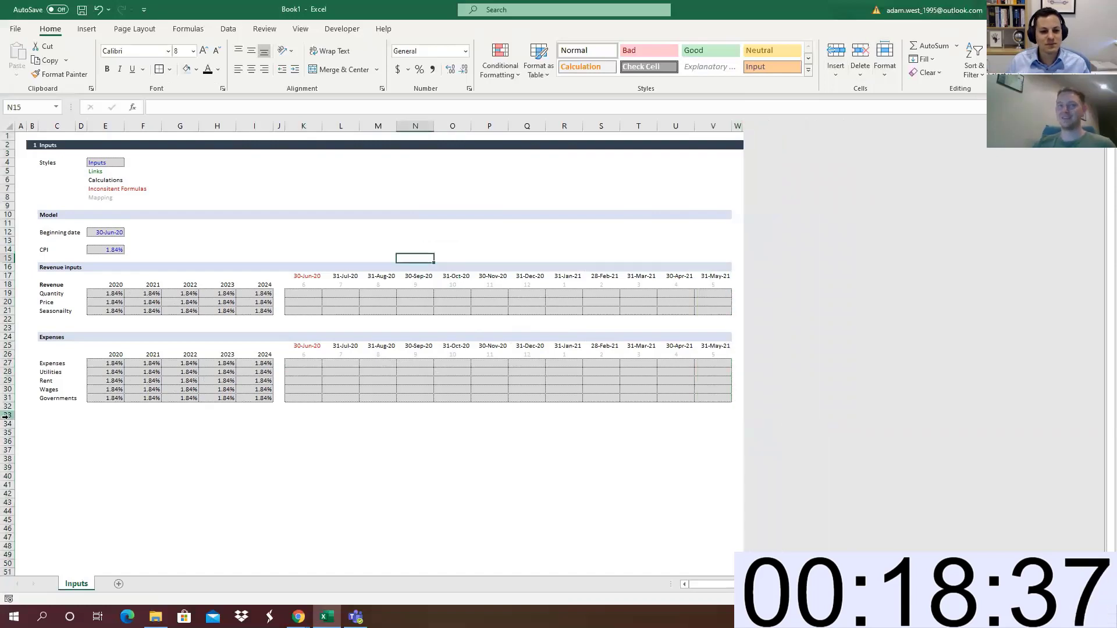
left_click(279, 294)
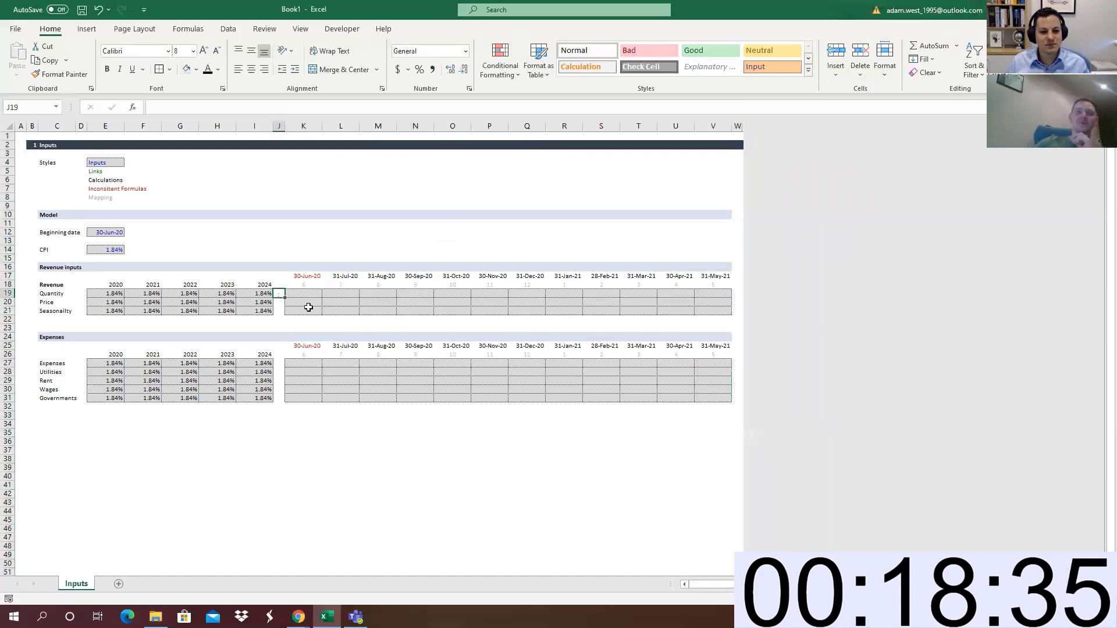
Insert three rows above the Expenses section header and add a bold COGS heading in C23
left_click(7, 337)
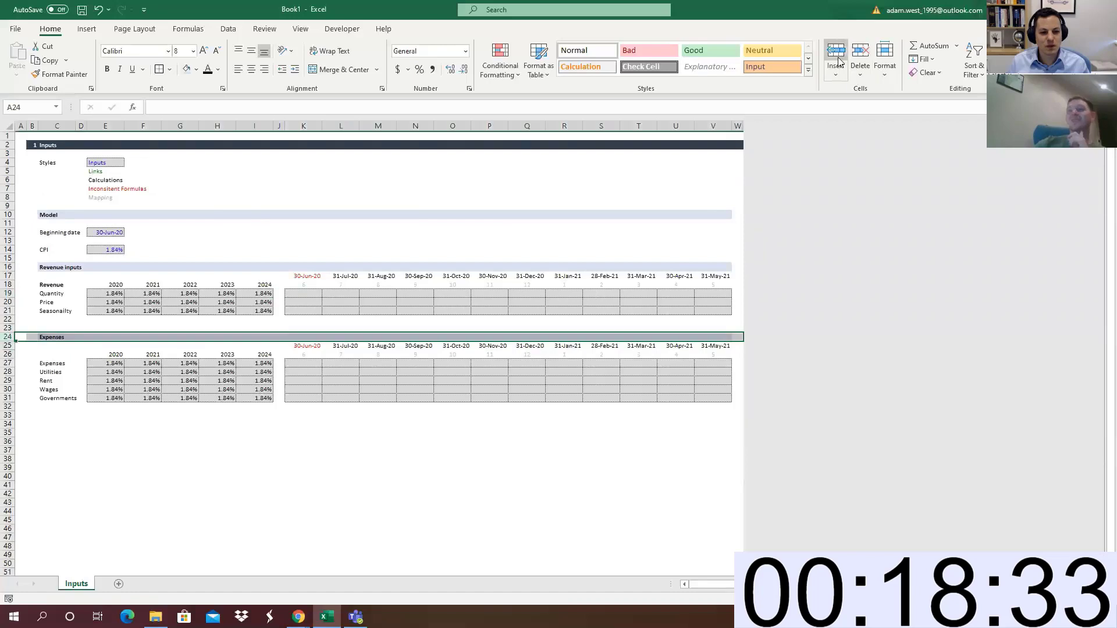
triple_click(836, 54)
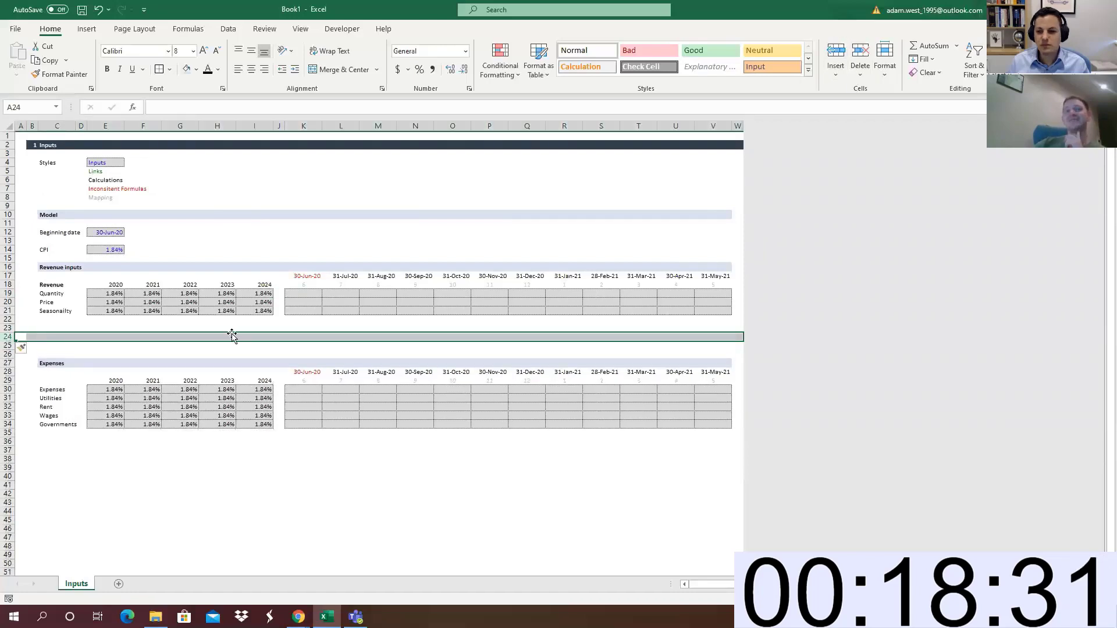
left_click(53, 337)
key("Up")
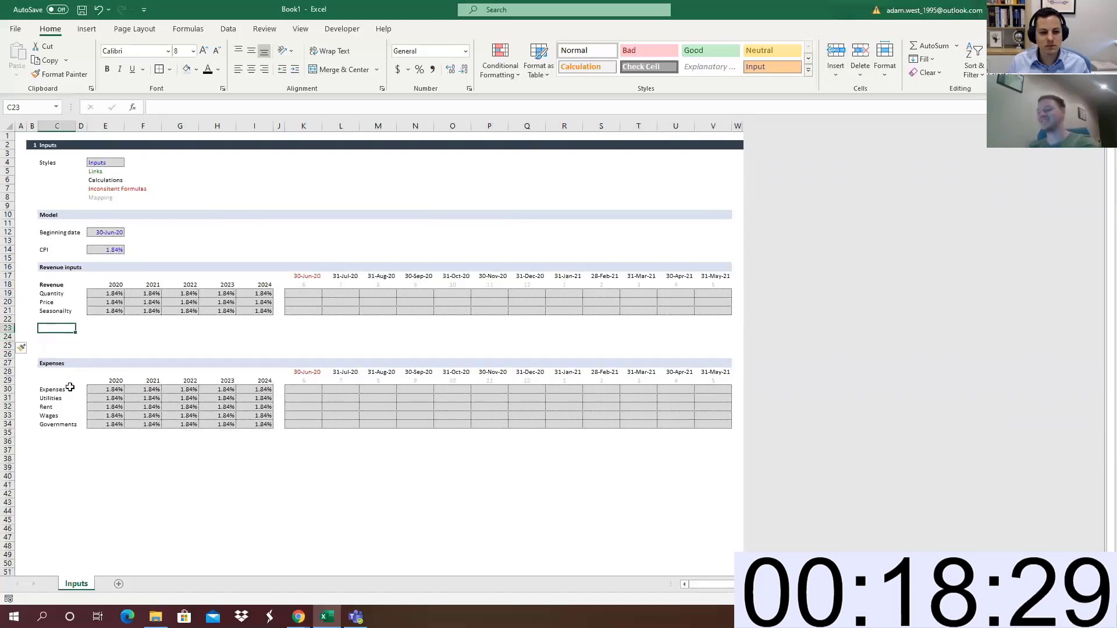
type("COGS")
key("ctrl+Return")
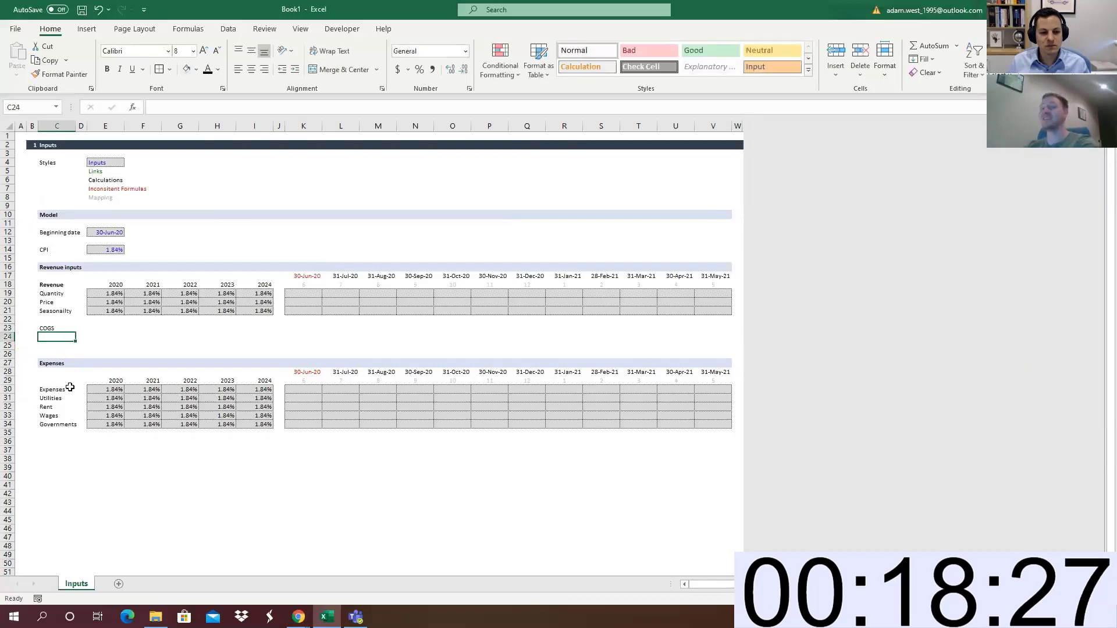
key("ctrl+b")
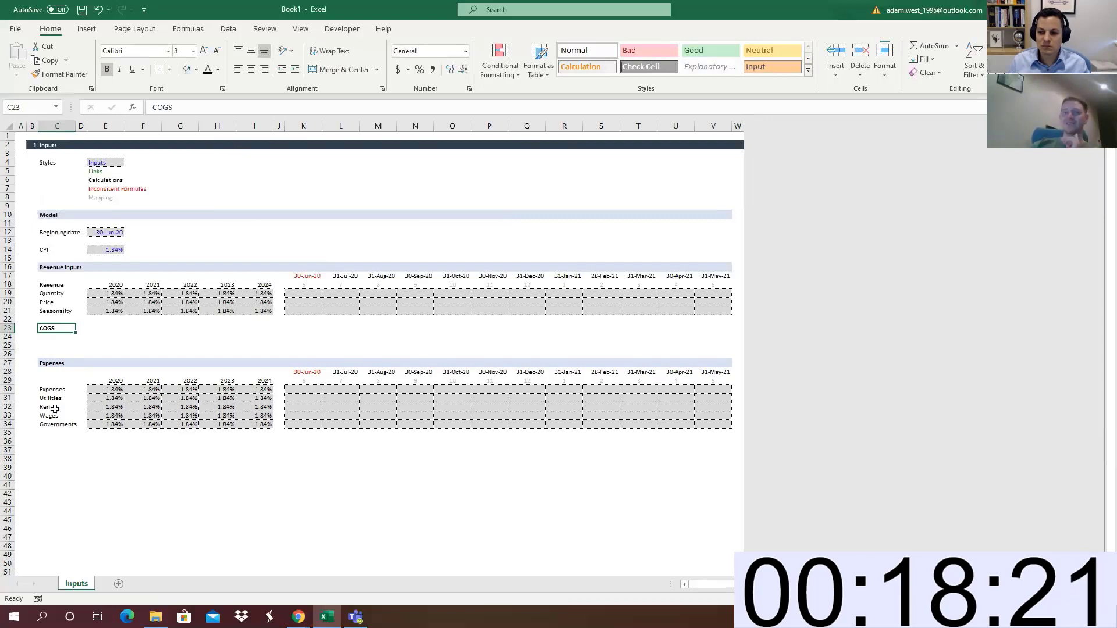
Widen column C so the Governments label fits within it
left_click(54, 398)
left_click(56, 413)
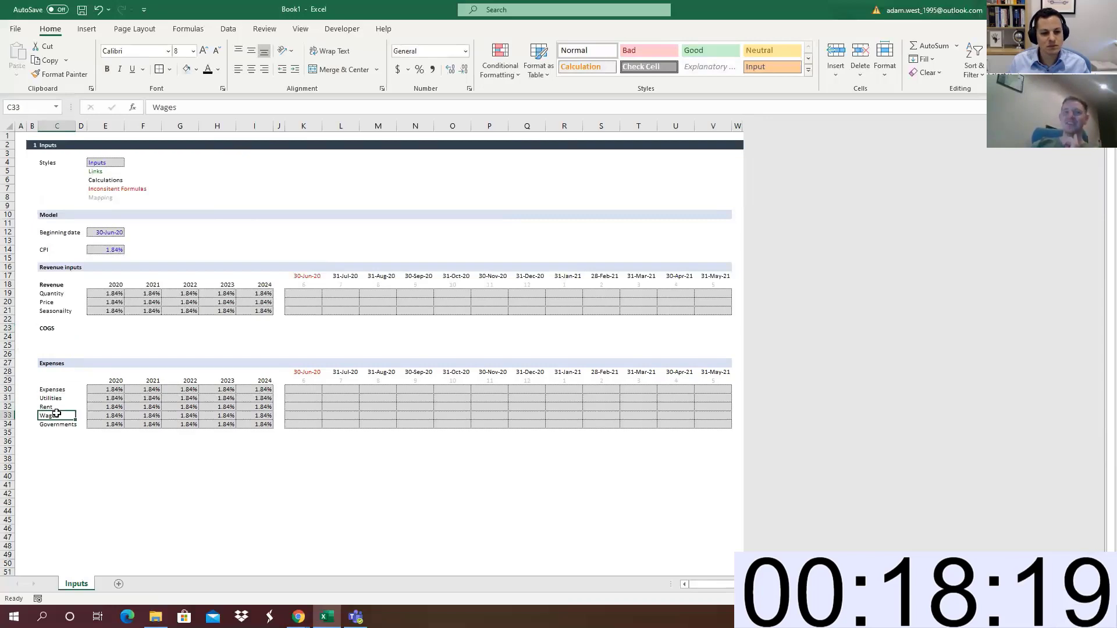
left_click(63, 426)
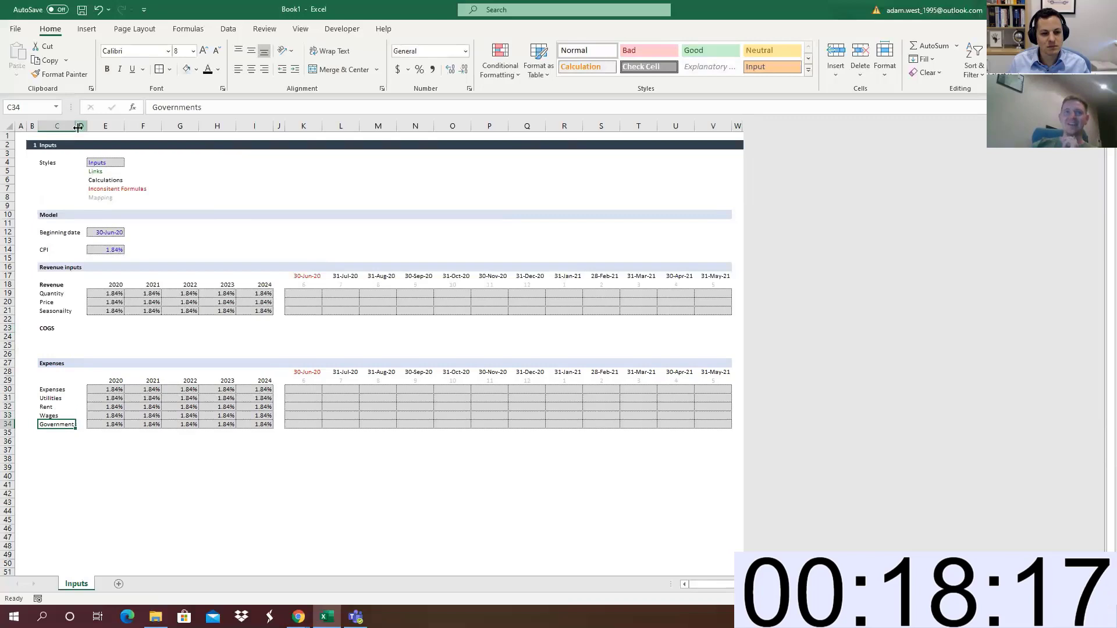
left_click_drag(75, 128, 100, 128)
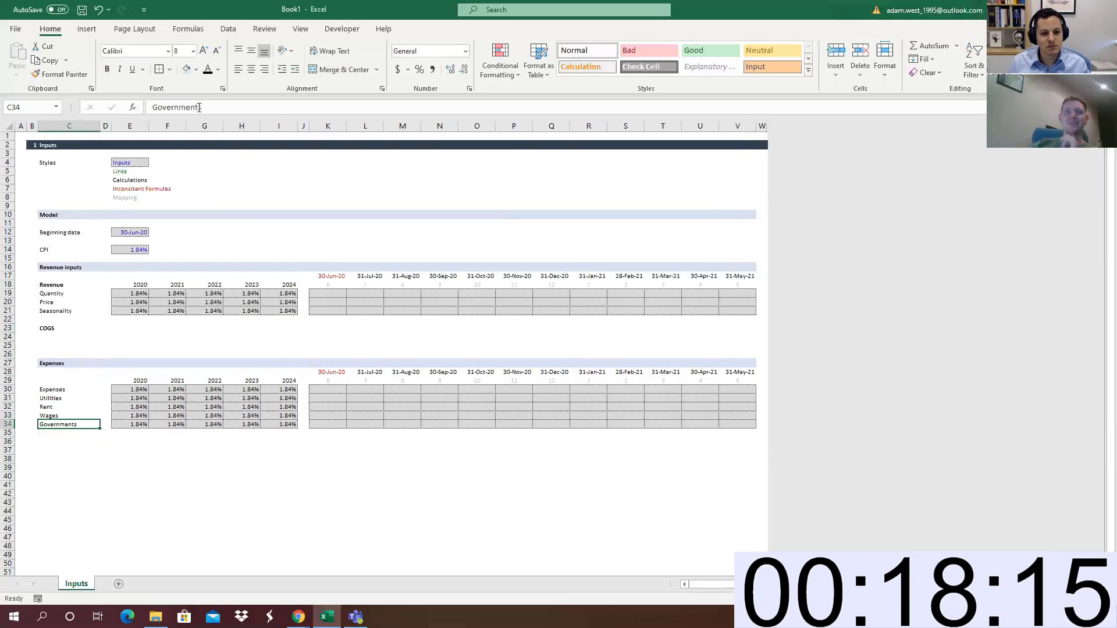
Change the Governments label in C34 to Government Tax
left_click(239, 106)
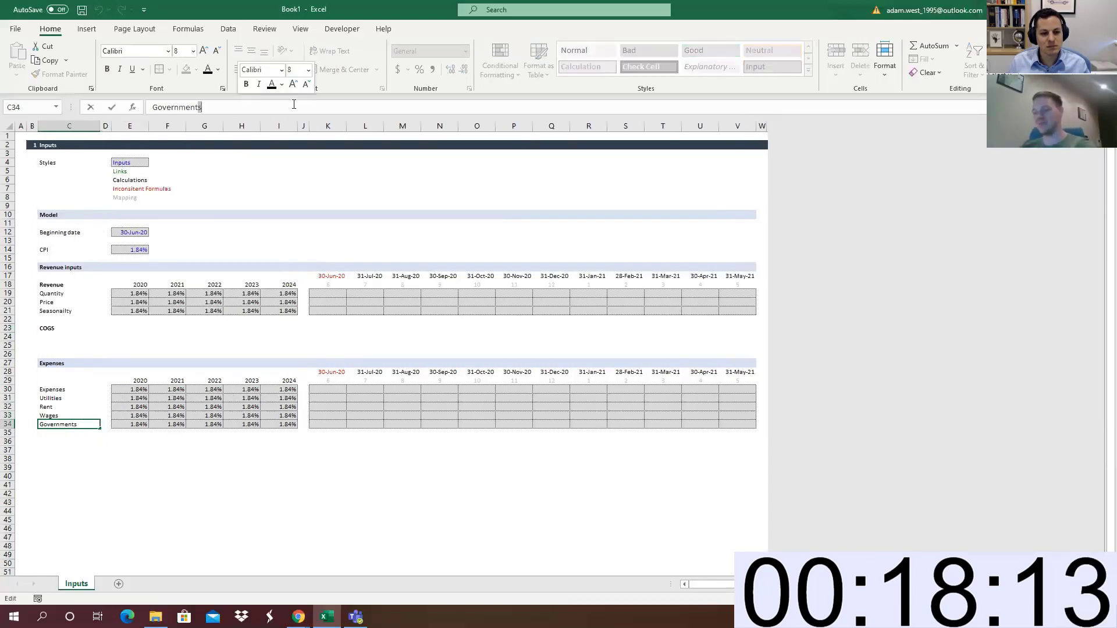
key("BackSpace")
type("Tax")
key("Return")
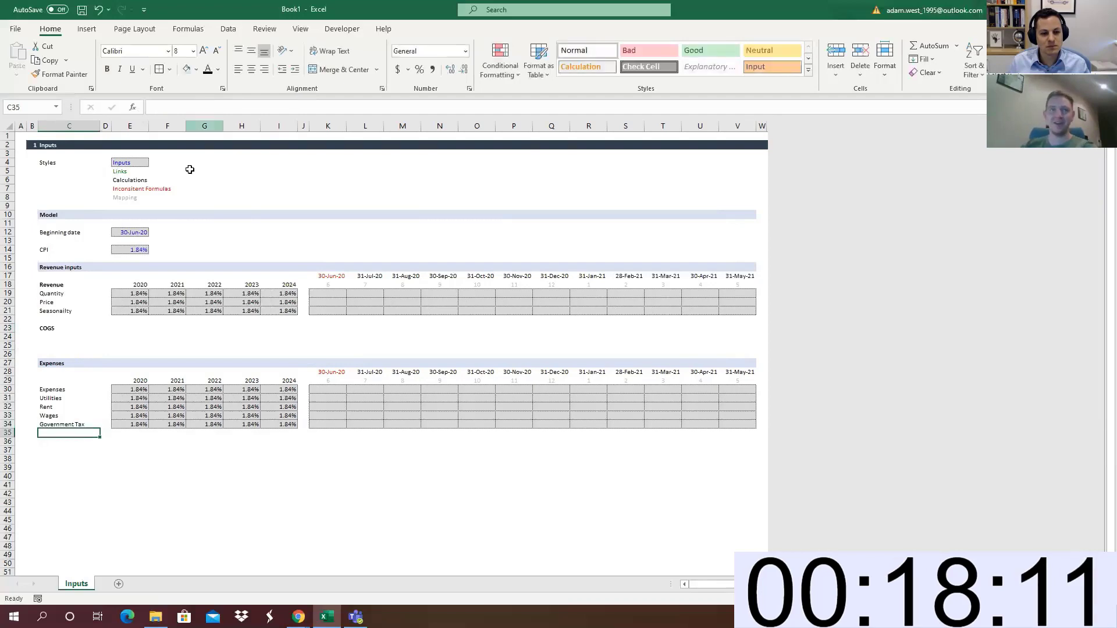
Add the label Margin % in C24 under the COGS heading
left_click(69, 327)
left_click(117, 328)
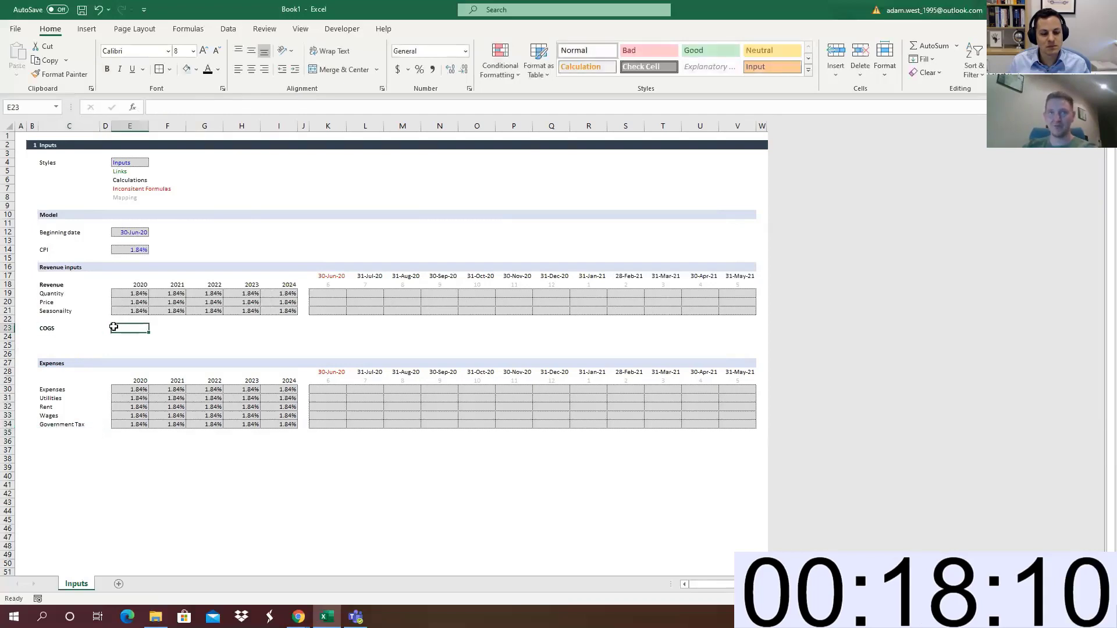
left_click(76, 332)
left_click(72, 334)
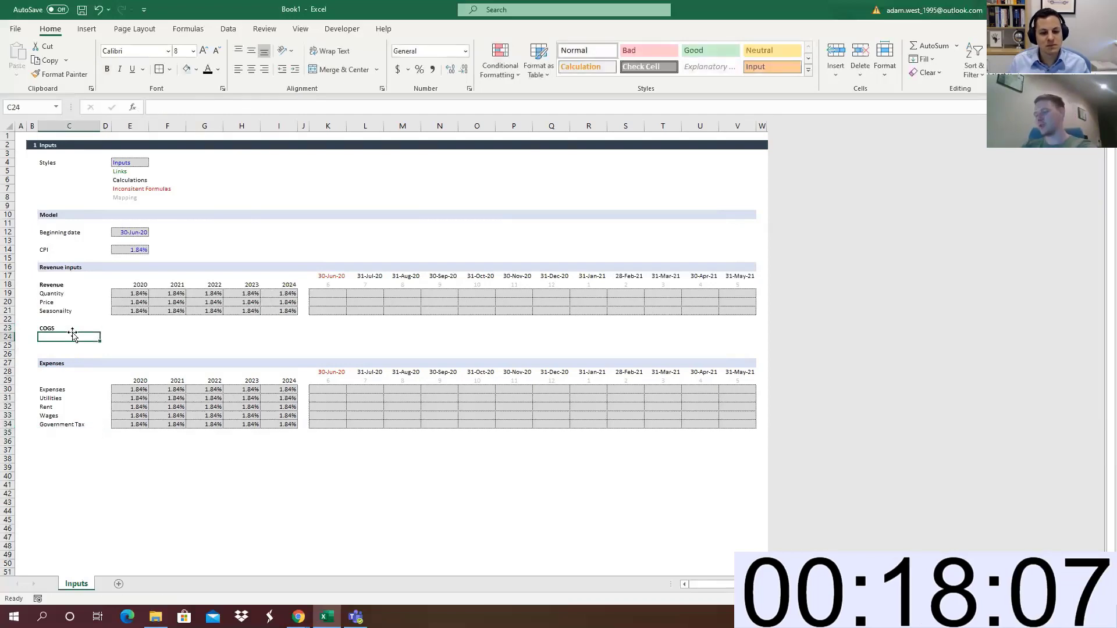
type("Margin")
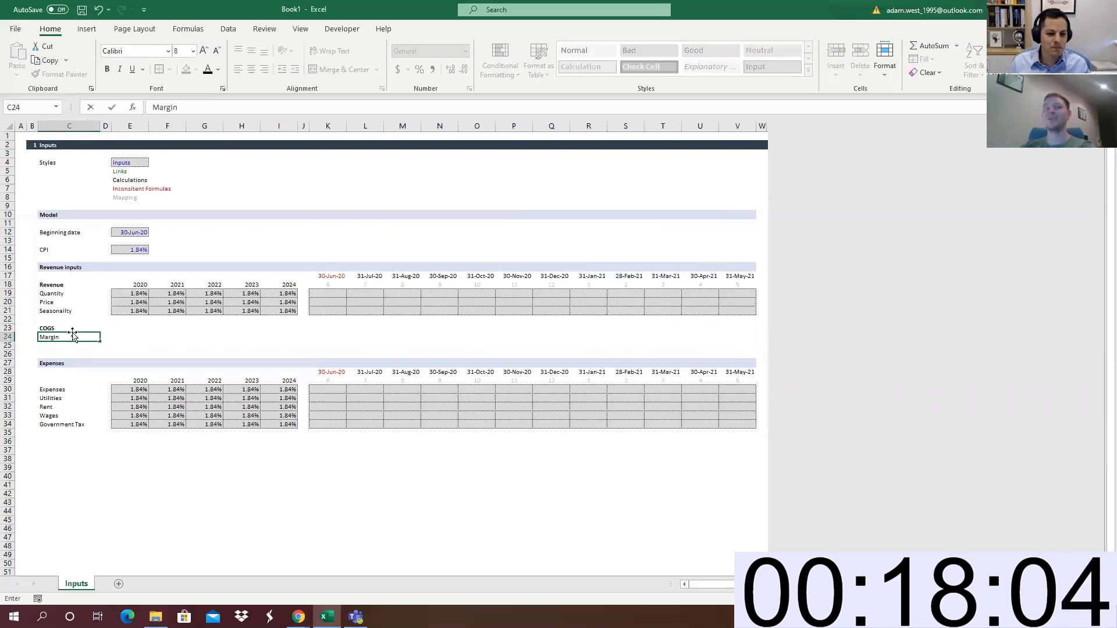
key("Return")
key("Up")
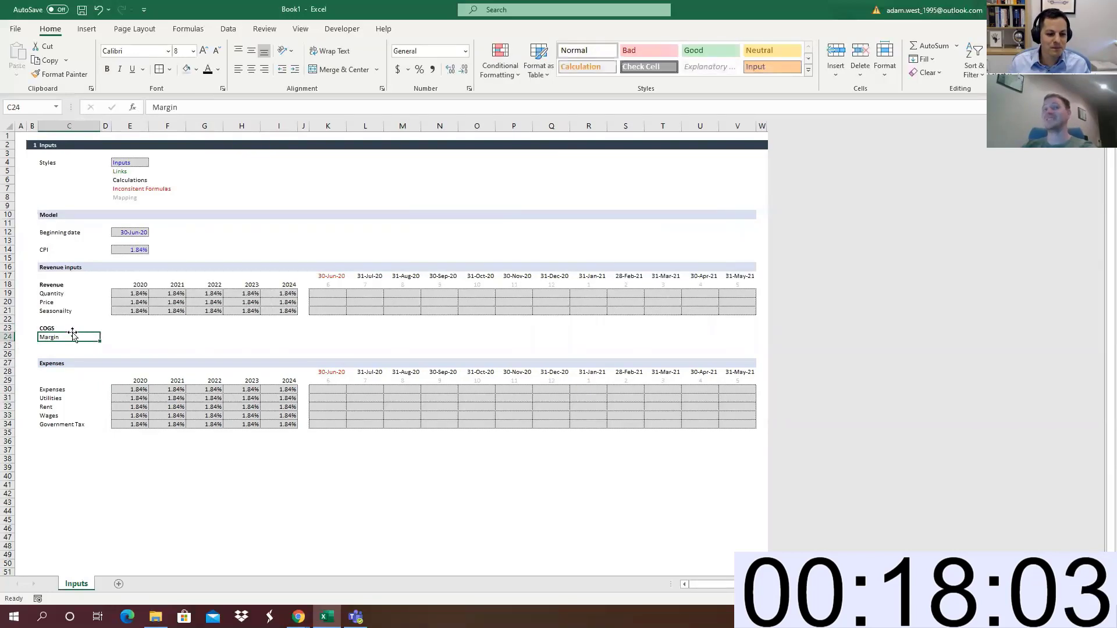
left_click(206, 110)
type("%")
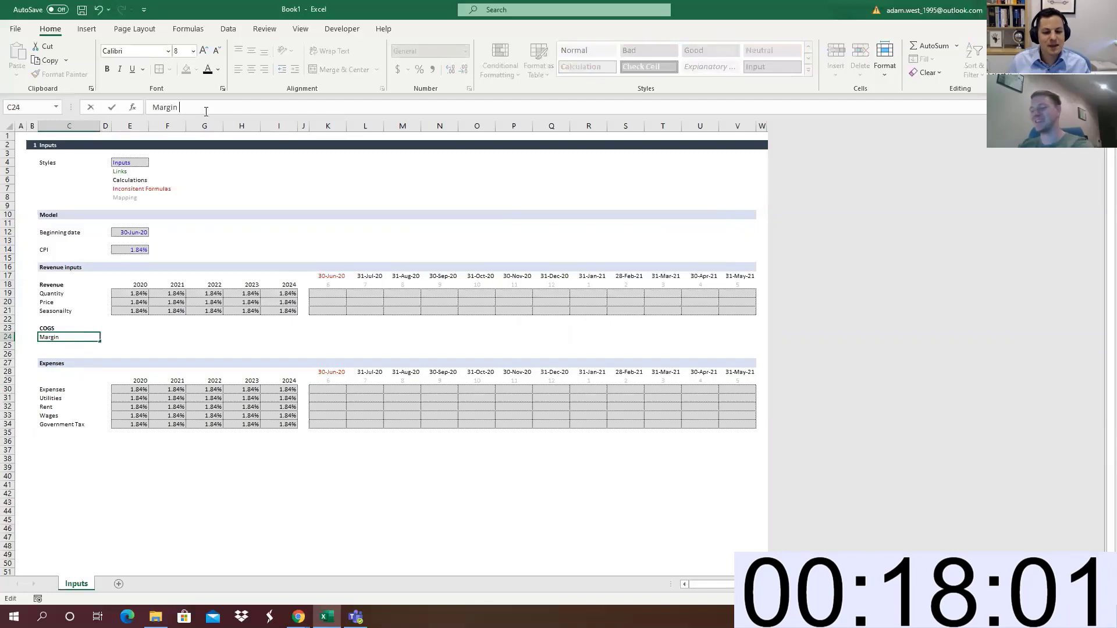
key("Return")
key("Up")
key("Right")
key("Right")
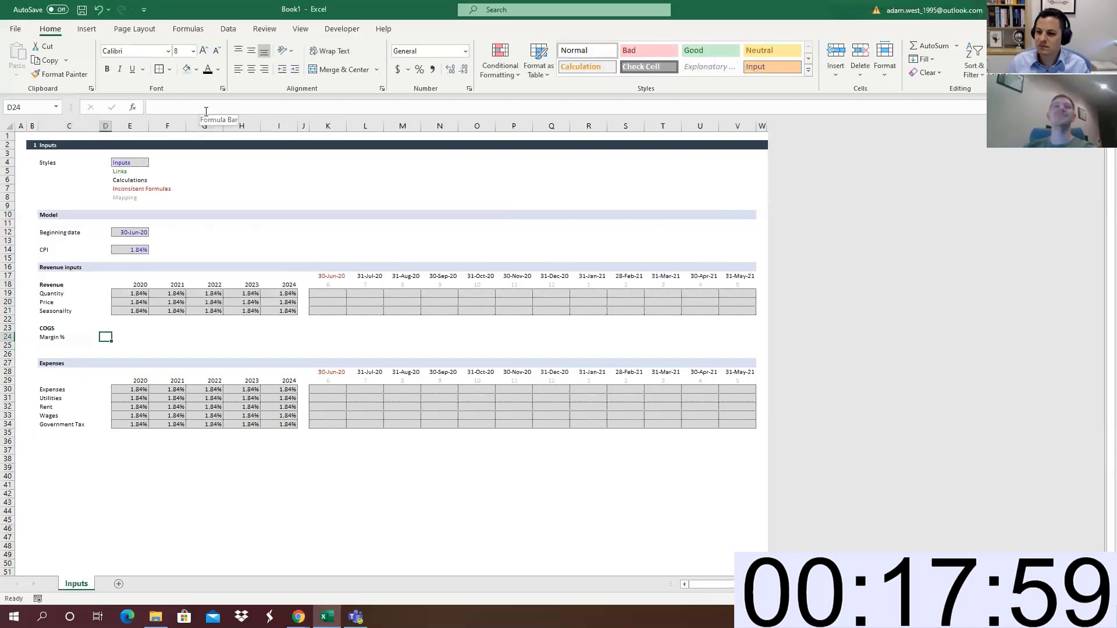
Copy the CPI input cell into E24 and set the COGS margin to 50%
left_click(131, 250)
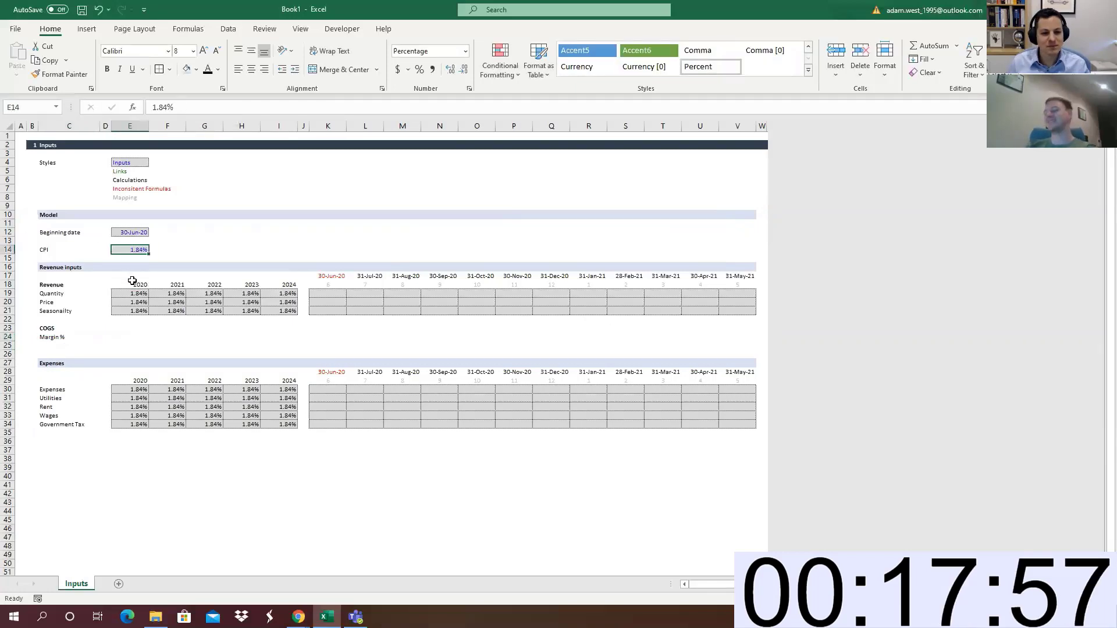
key("ctrl+c")
left_click(168, 413)
key("Return")
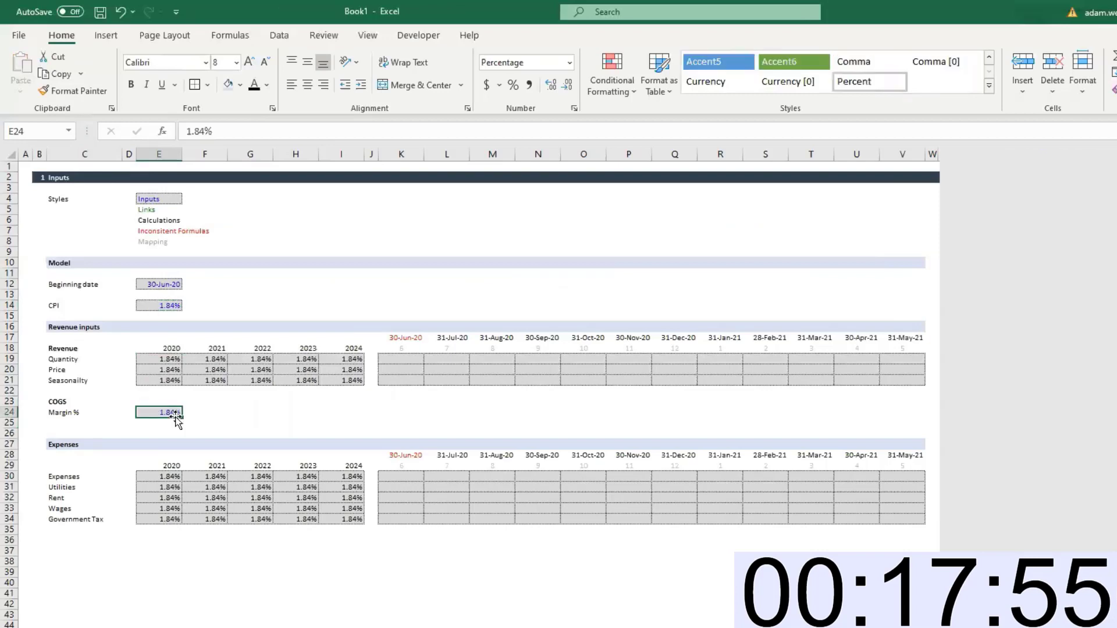
type("5")
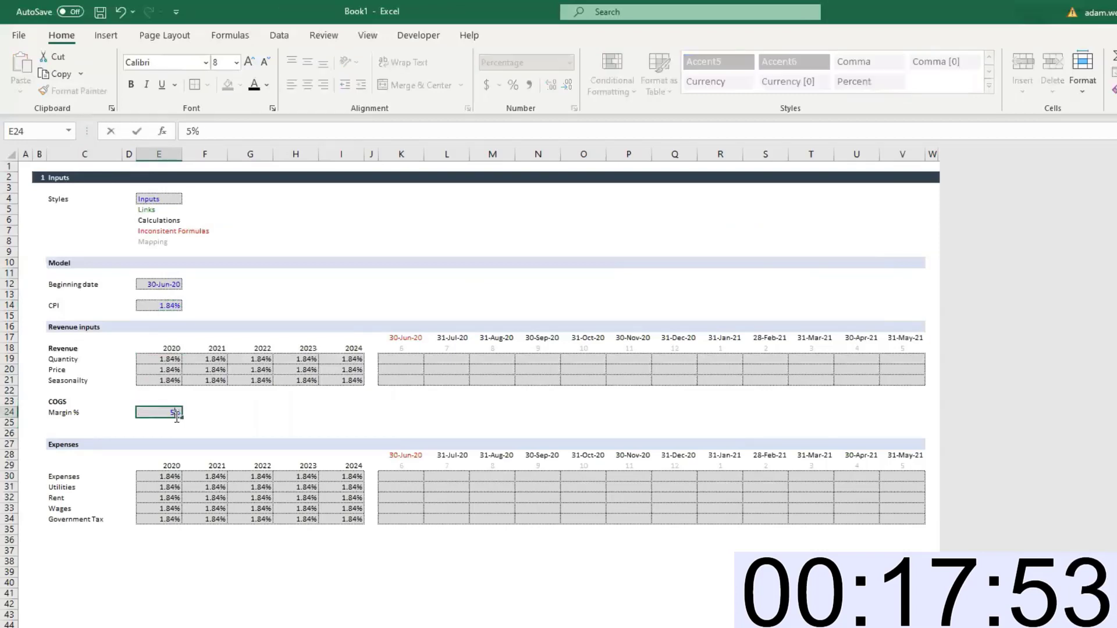
type("0")
key("Return")
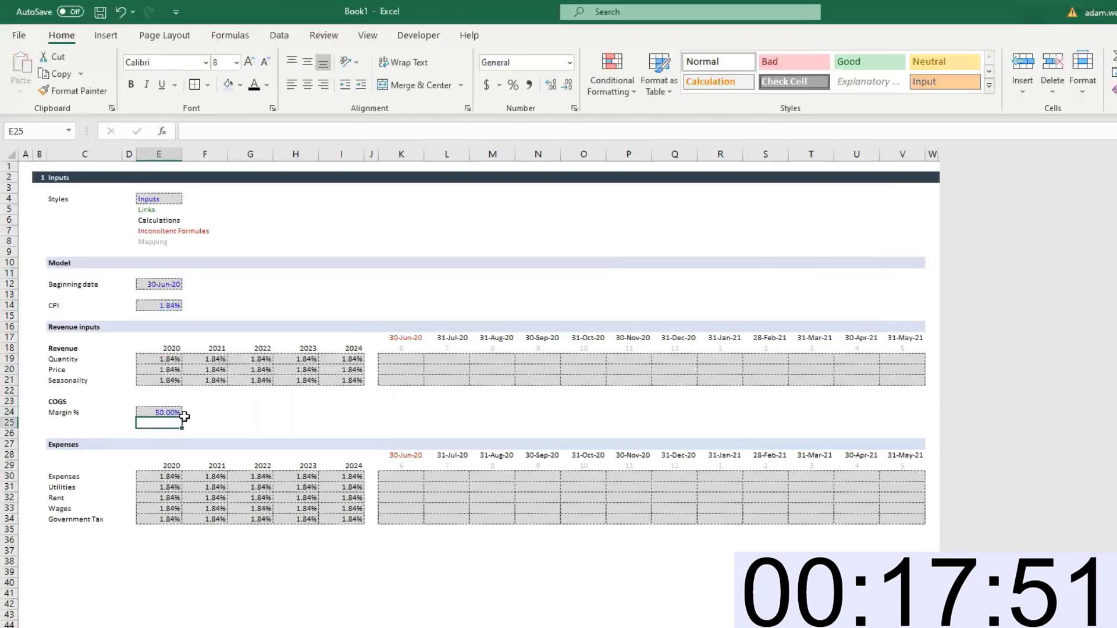
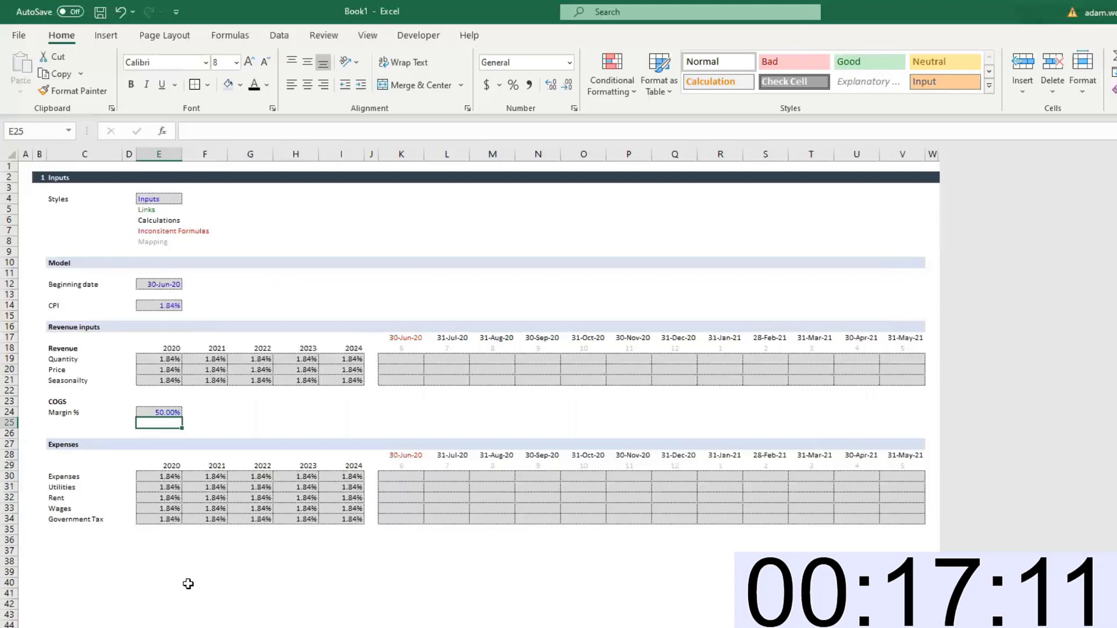
Copy the Inputs header bar from row 2 to row 36 and number it in B36 as 1 plus B2
left_click(10, 177)
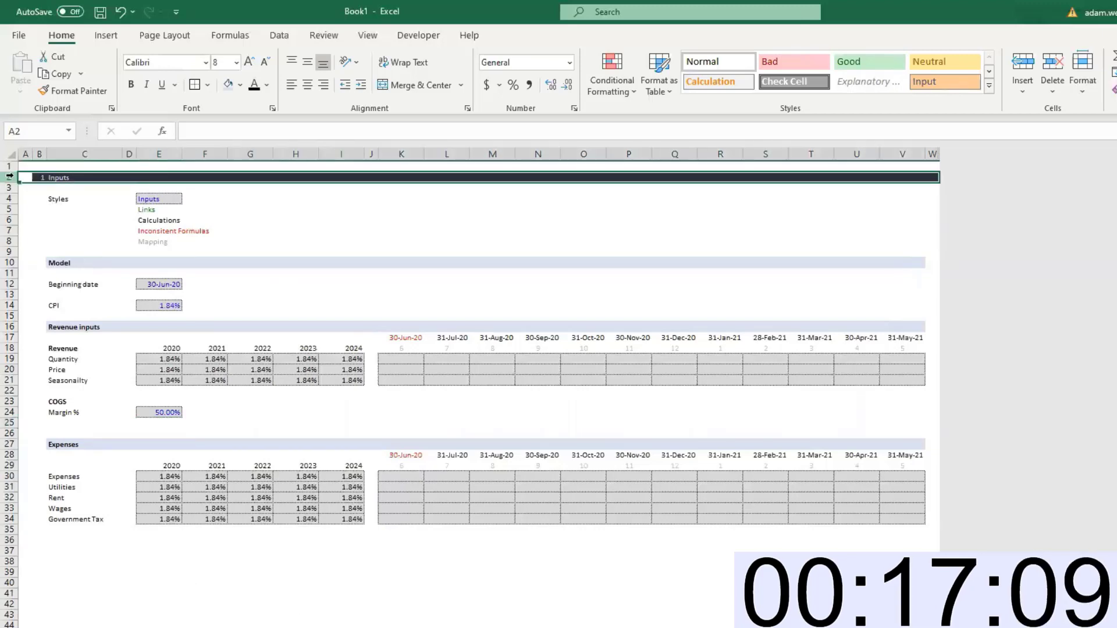
key("ctrl+c")
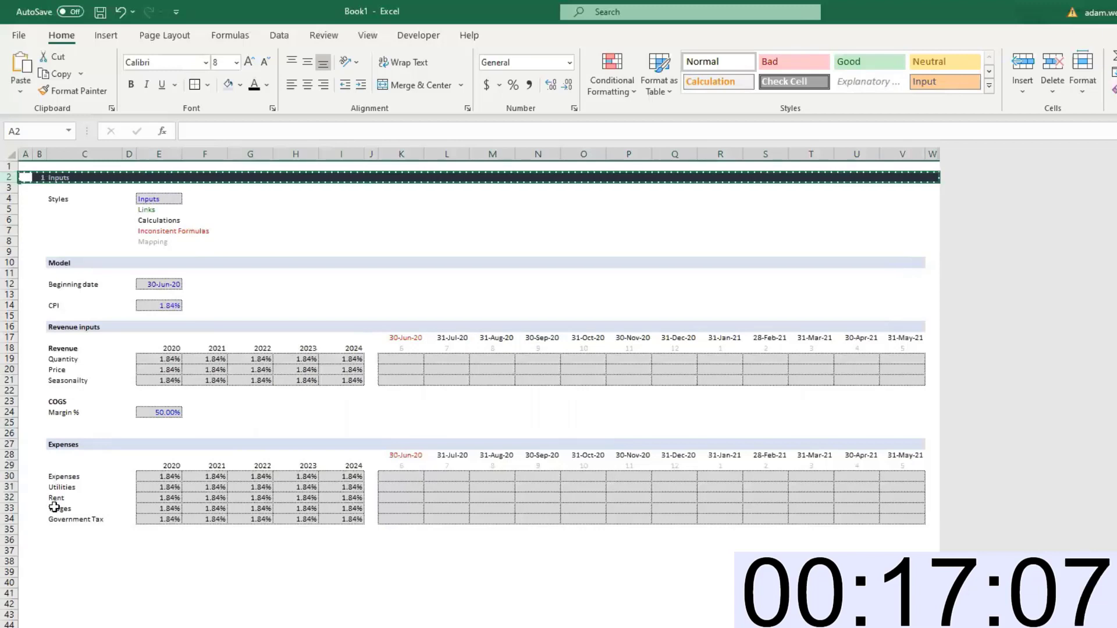
left_click(9, 530)
left_click(9, 540)
key("Return")
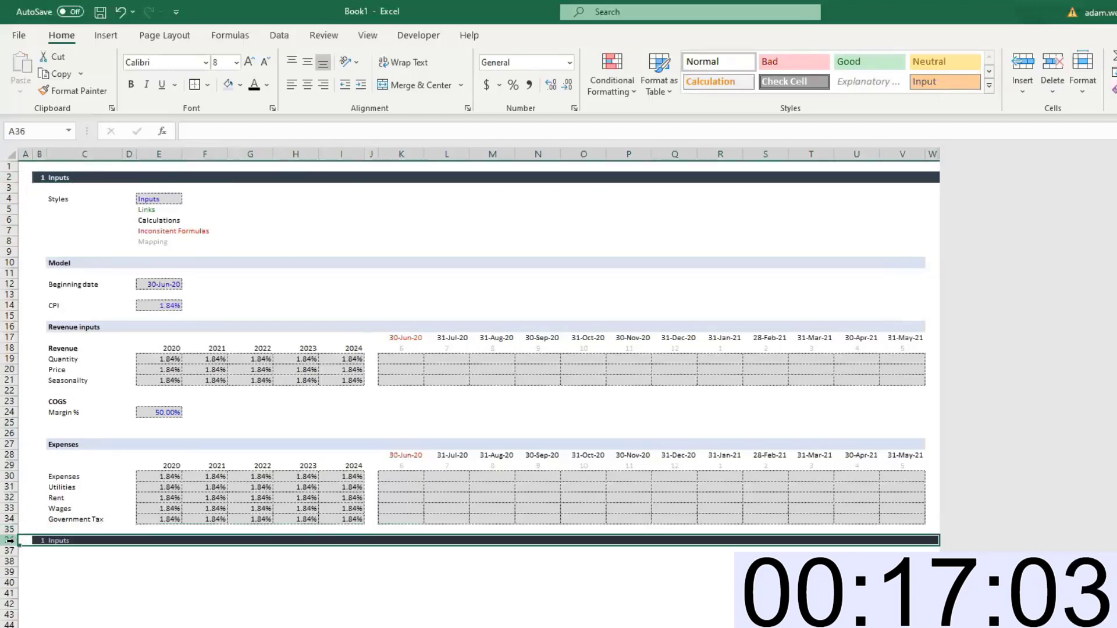
key("Right")
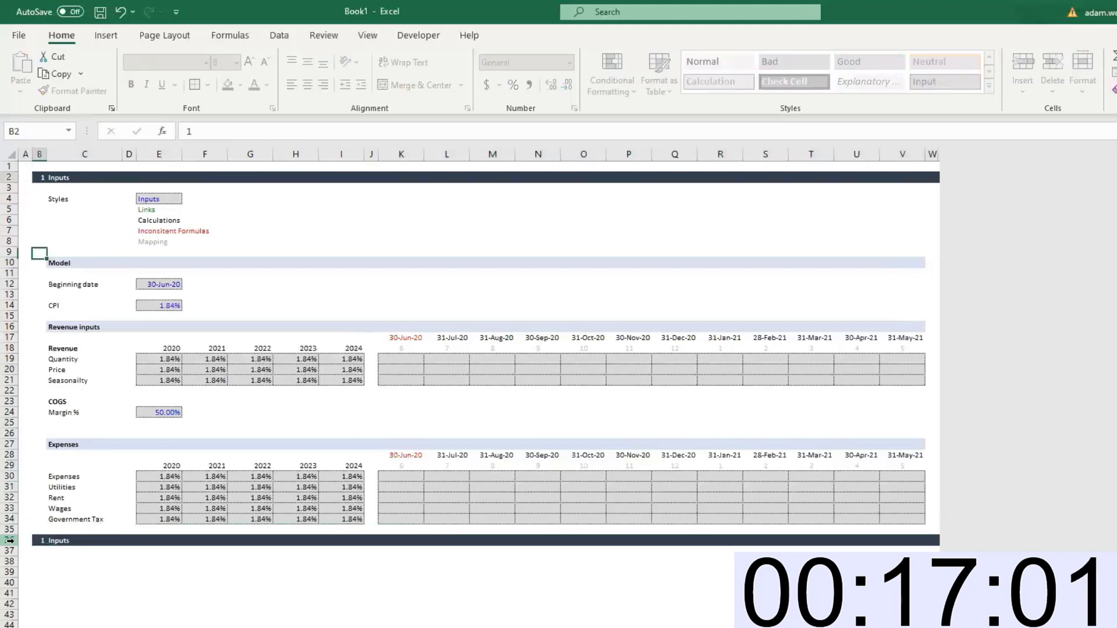
type("+1+")
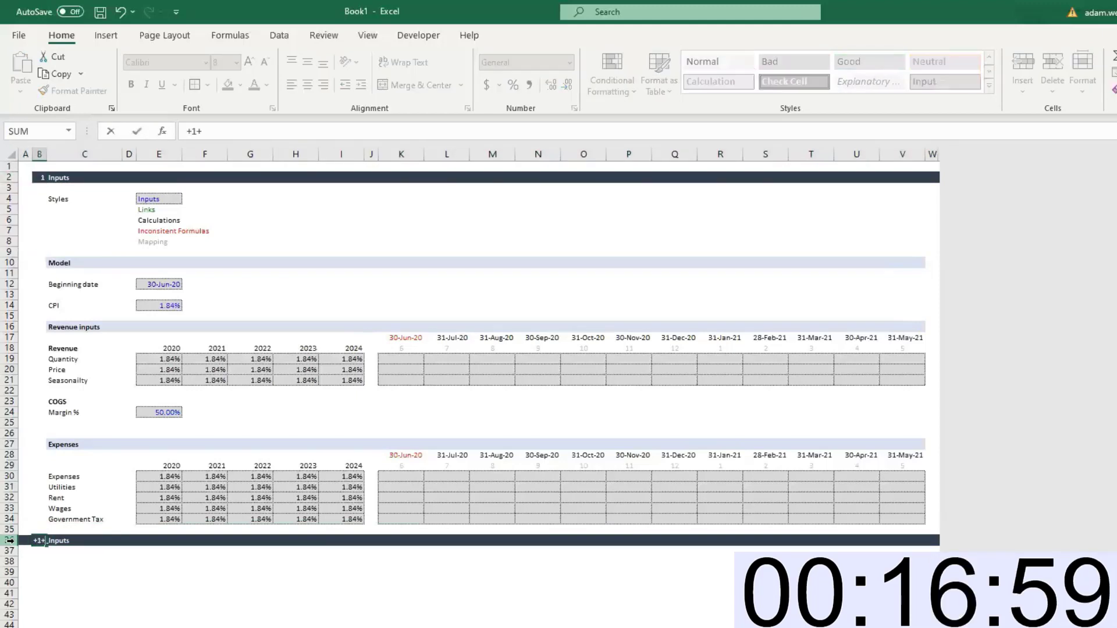
left_click(40, 178)
key("Return")
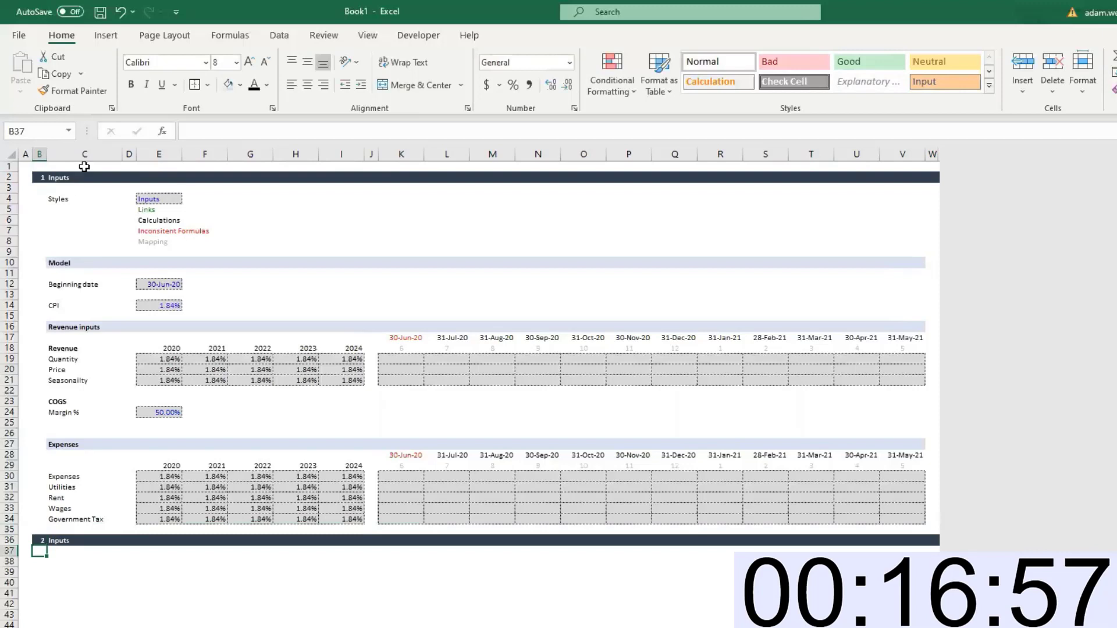
Rename the copied section header in C36 as P&L
left_click(81, 168)
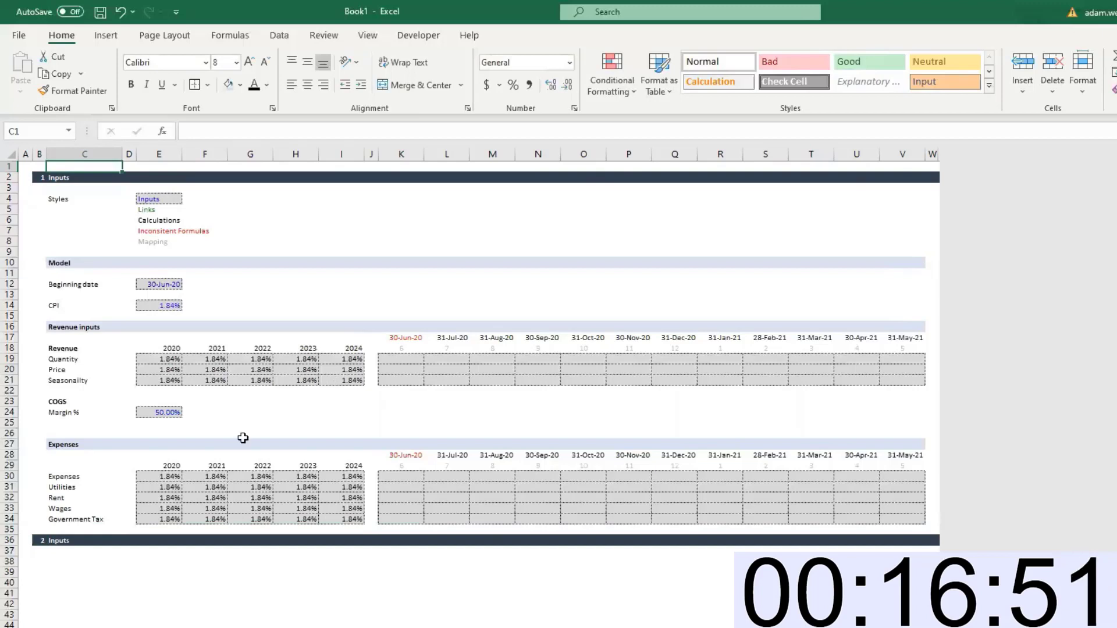
left_click(82, 498)
left_click(84, 541)
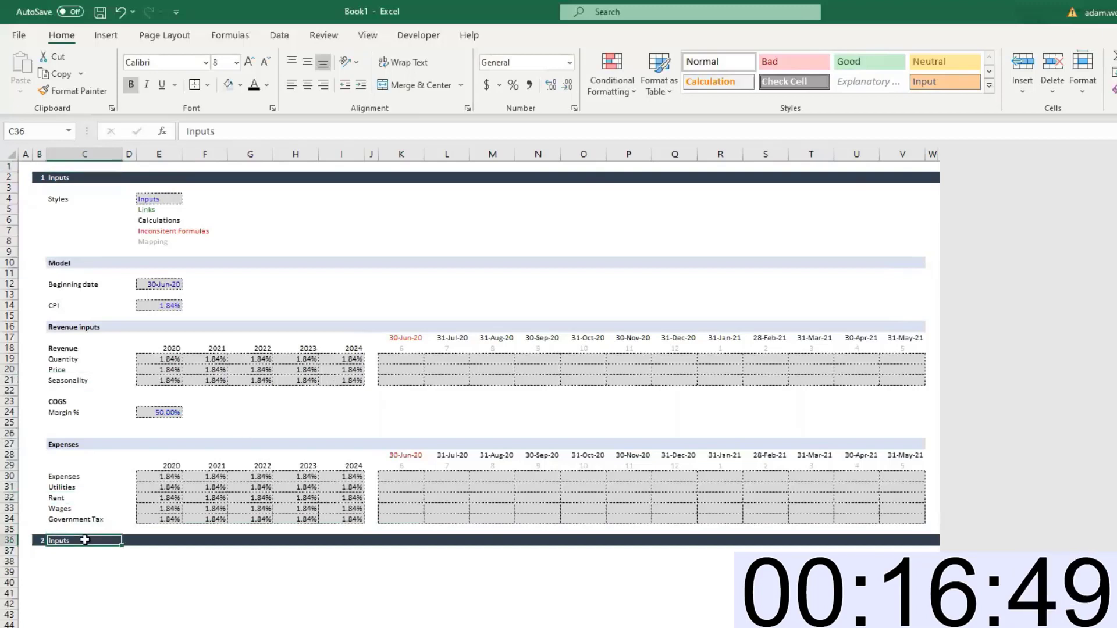
type("P&L")
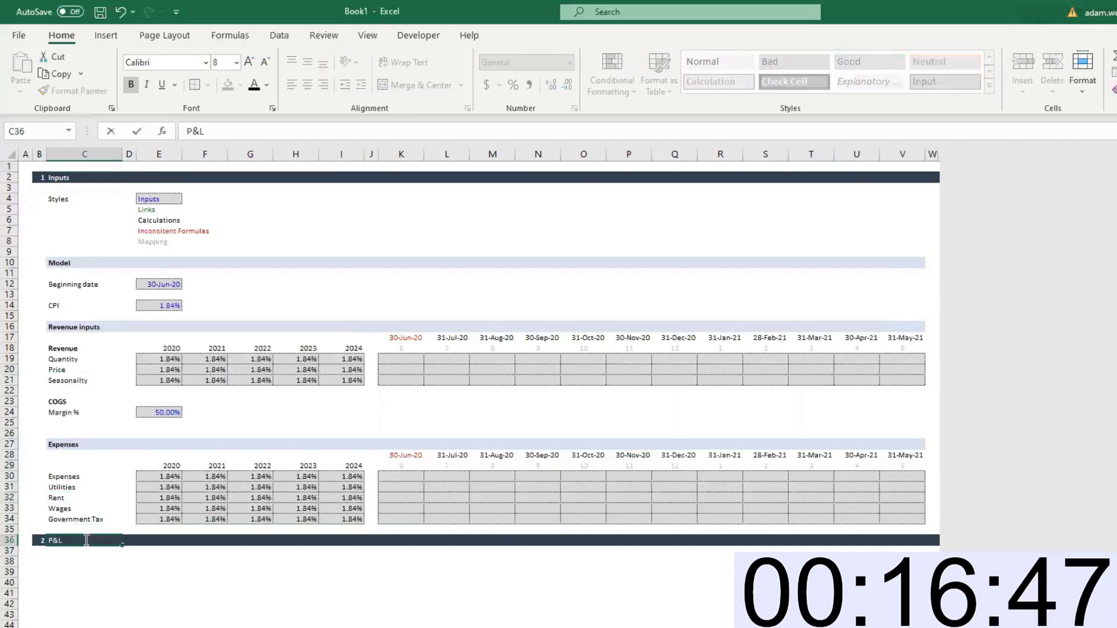
key("Return")
key("Return")
key("Up")
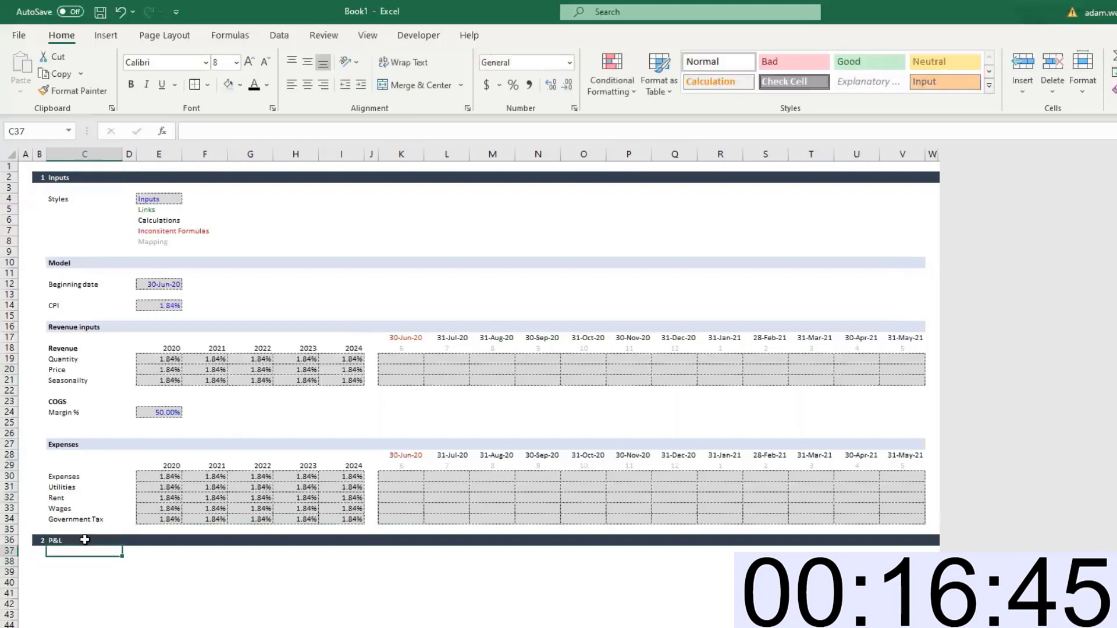
Insert new columns at W to extend the sheet beyond the monthly input grid
left_click_drag(57, 348, 866, 517)
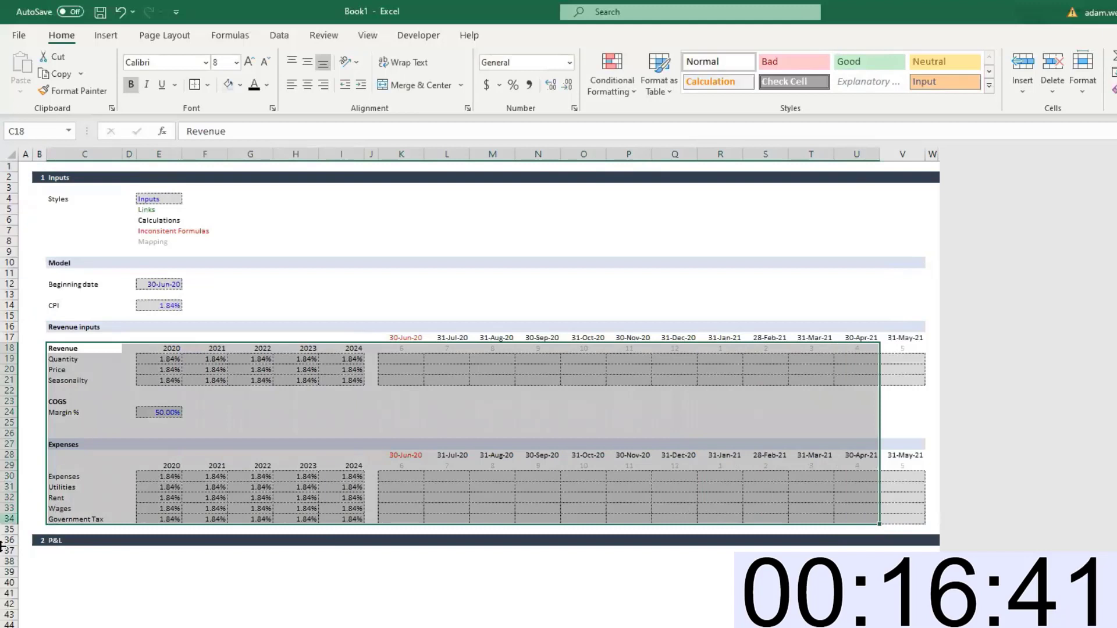
left_click(92, 562)
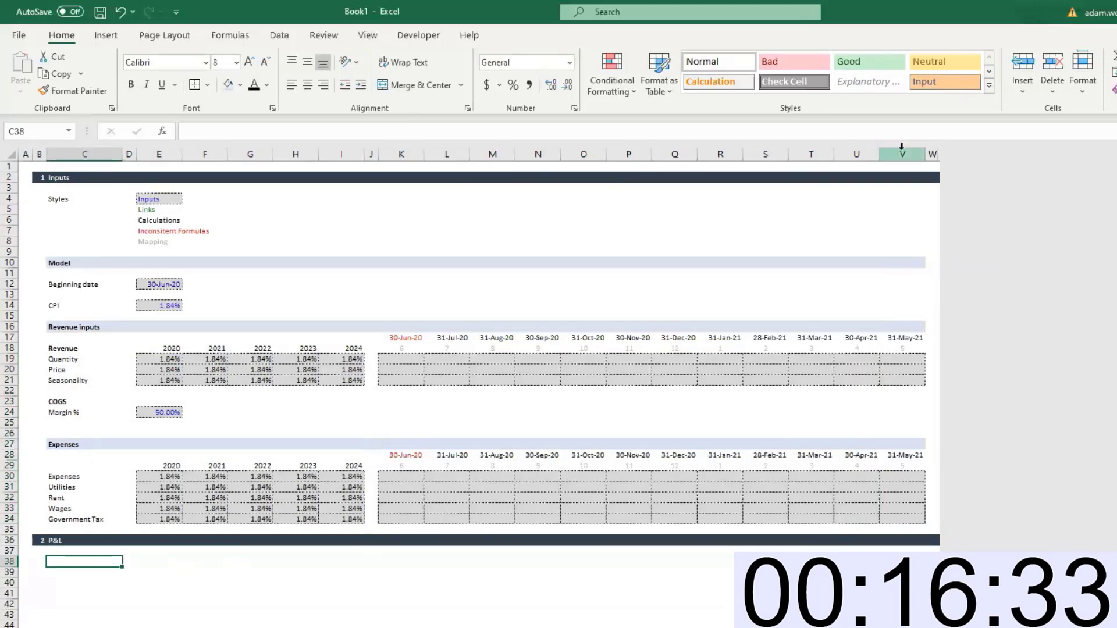
left_click(933, 154)
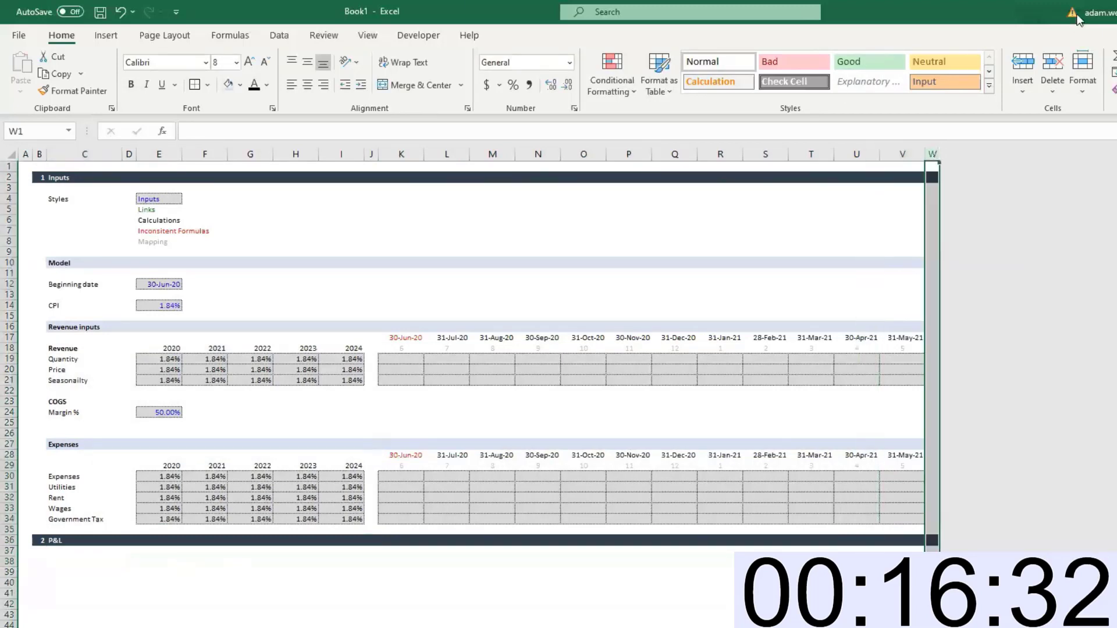
left_click(1024, 63)
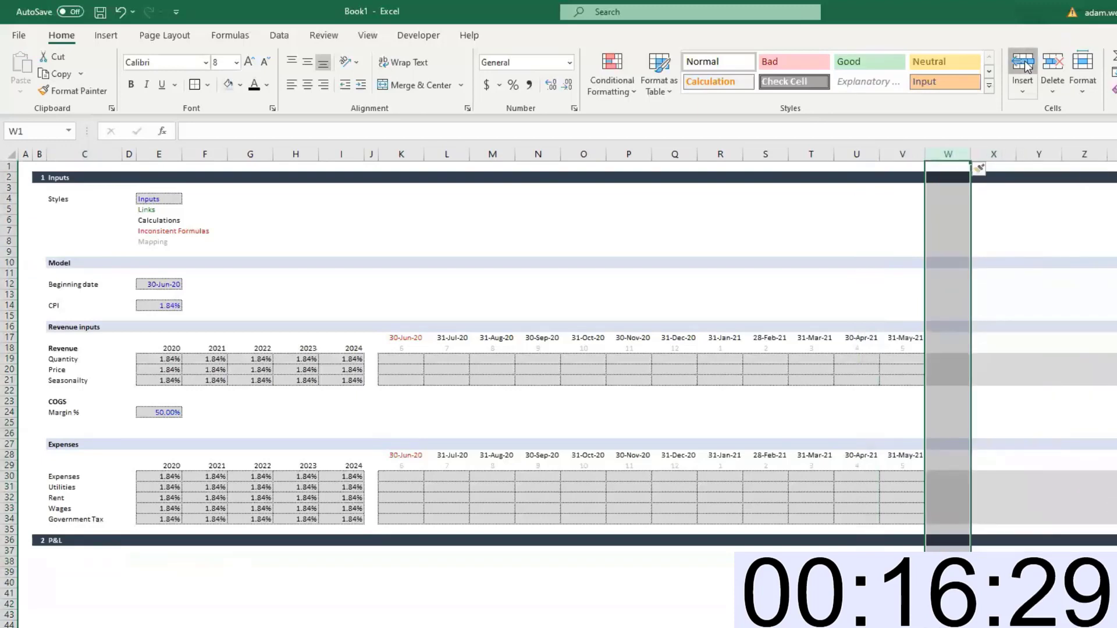
Clear the carried-over fills from the inputs area beyond column V, keeping the dark section header bars
left_click_drag(948, 156, 1105, 156)
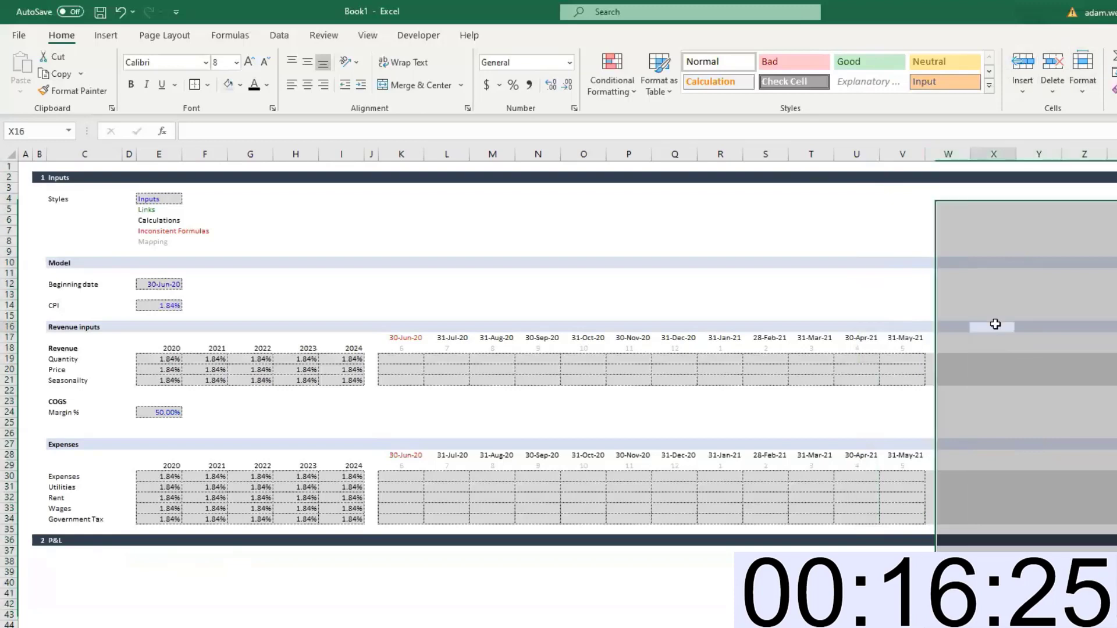
left_click(964, 337)
key("ctrl+c")
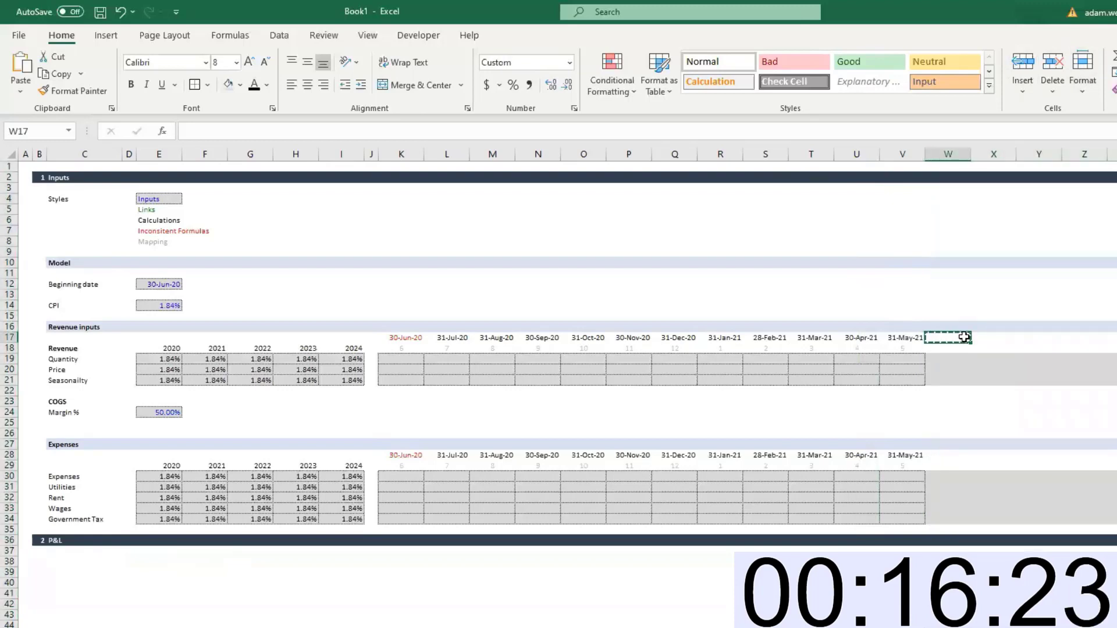
key("shift+Down")
key("shift+Down")
key("shift+Down")
key("shift+Down")
key("shift+Down")
key("shift+Down")
key("shift+Down")
key("shift+Down")
key("shift+Down")
key("shift+Down")
key("shift+Down")
key("shift+Down")
key("shift+Down")
key("shift+Down")
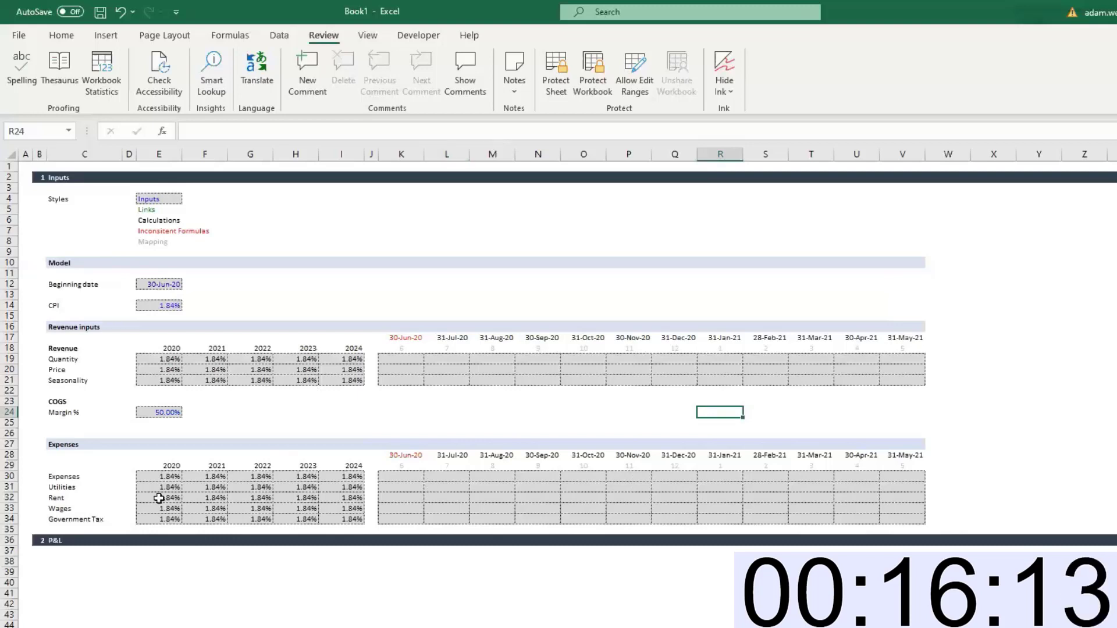
Shade rows 38 and 39 of the P&L section with a light blue fill from column E to the sheet's end
left_click(55, 560)
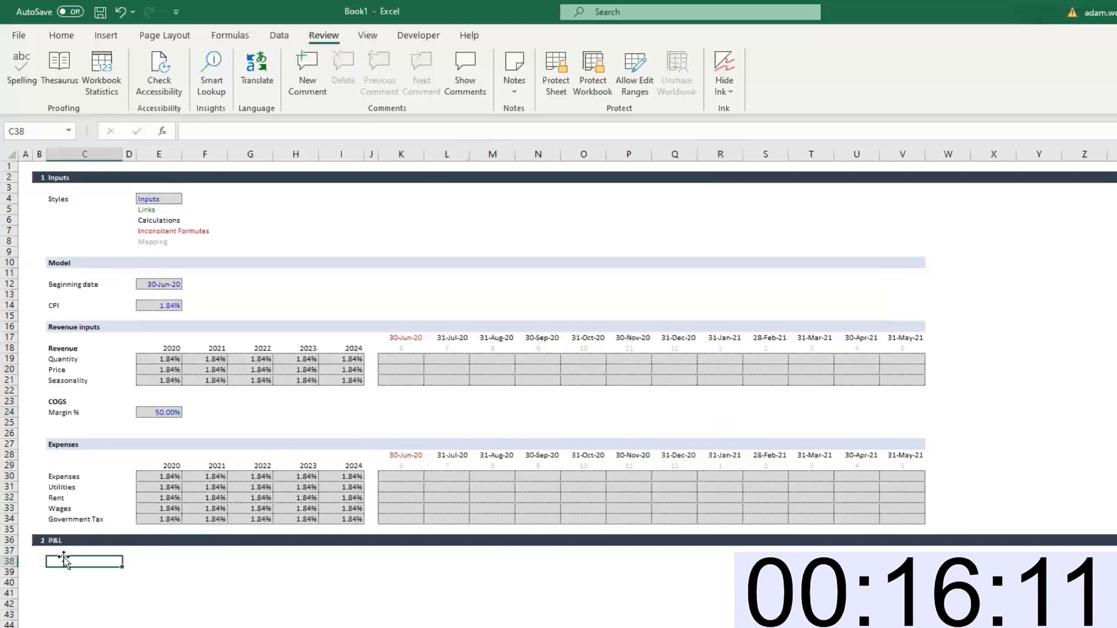
key("Right")
key("Right")
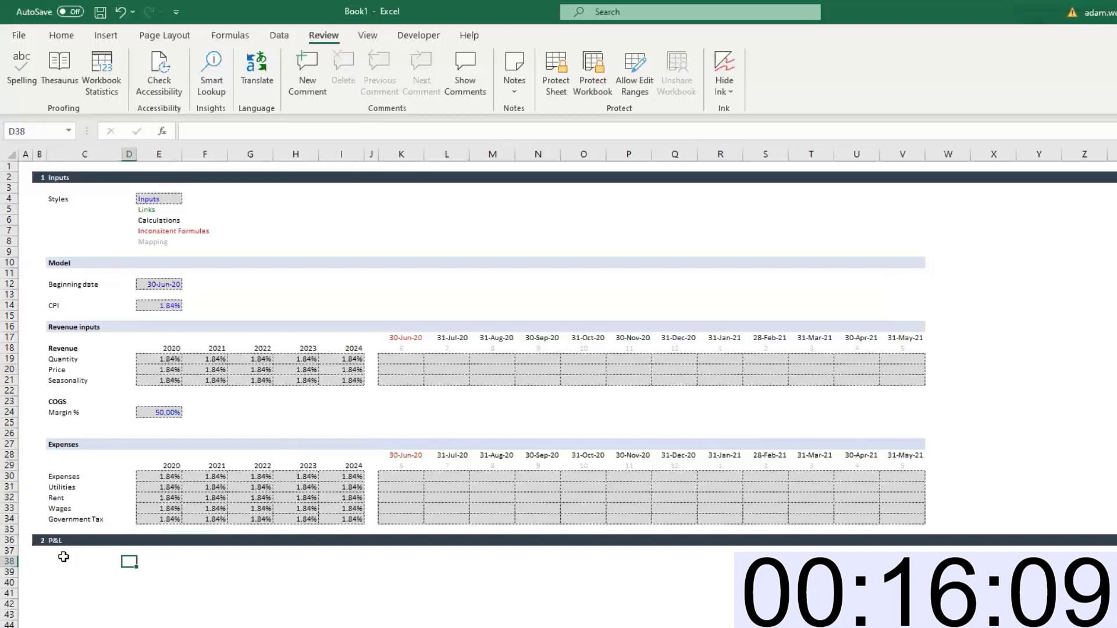
key("shift+Down")
key("shift+Down")
key("shift+Down")
key("shift+Up")
key("shift+Up")
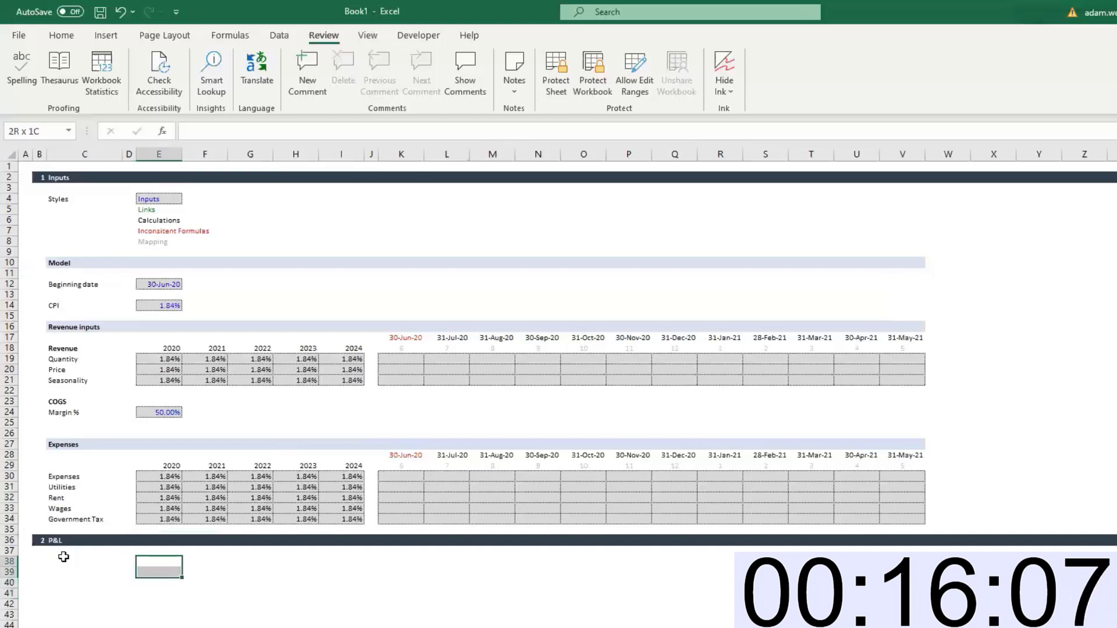
key("ctrl+shift+Right")
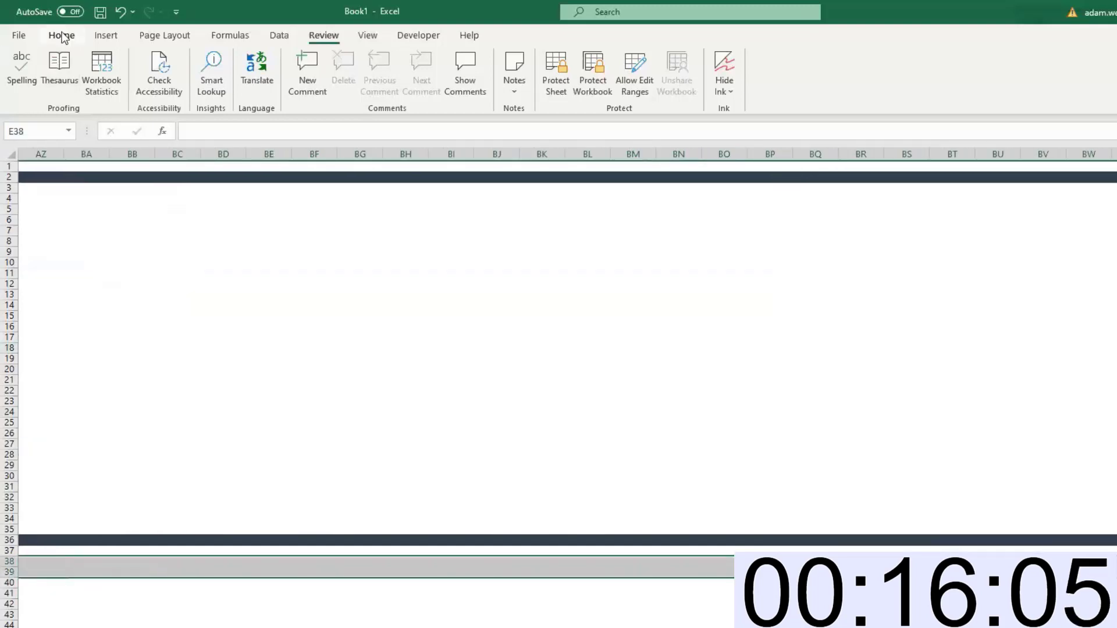
left_click(61, 35)
left_click(239, 85)
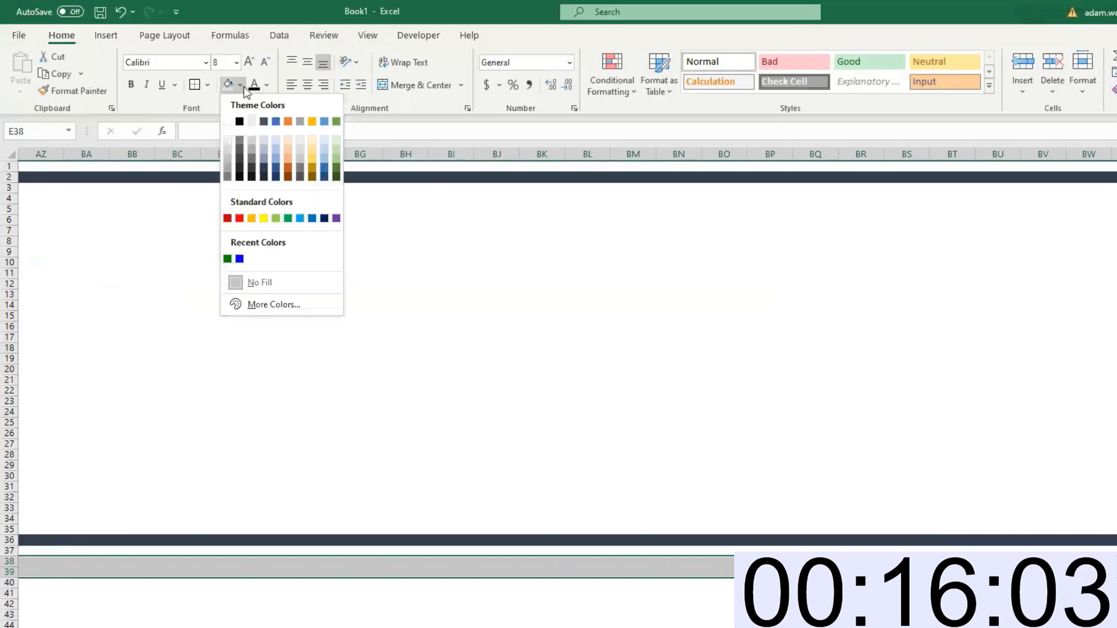
left_click(275, 140)
key("ctrl+BackSpace")
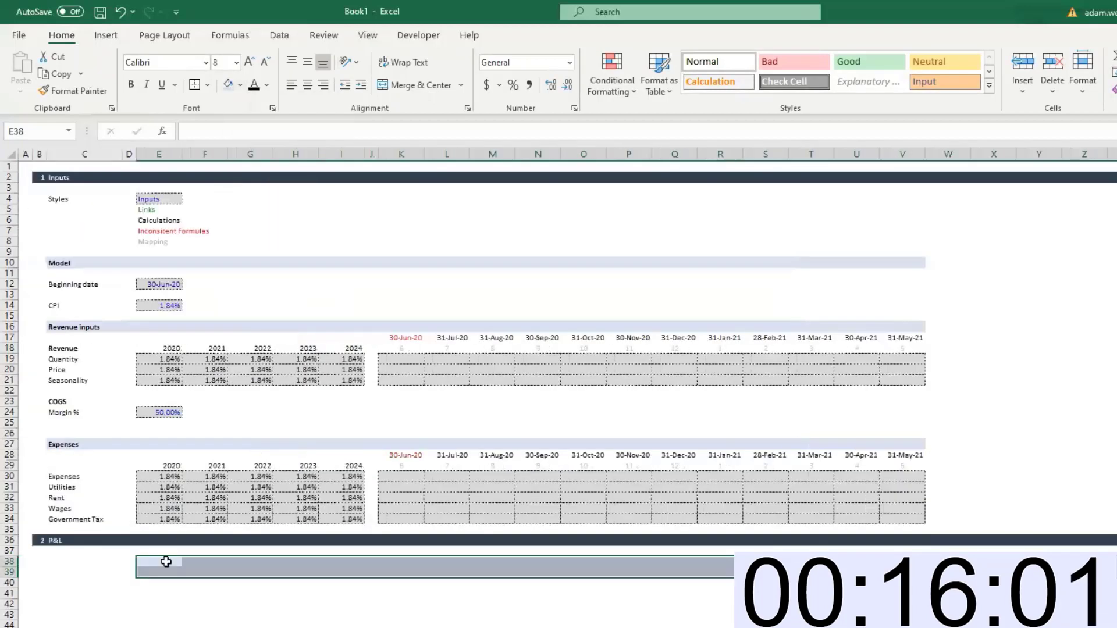
Enter the year of the beginning date in E38 as YEAR(E12) and link E39 to the beginning date in E12
left_click(167, 562)
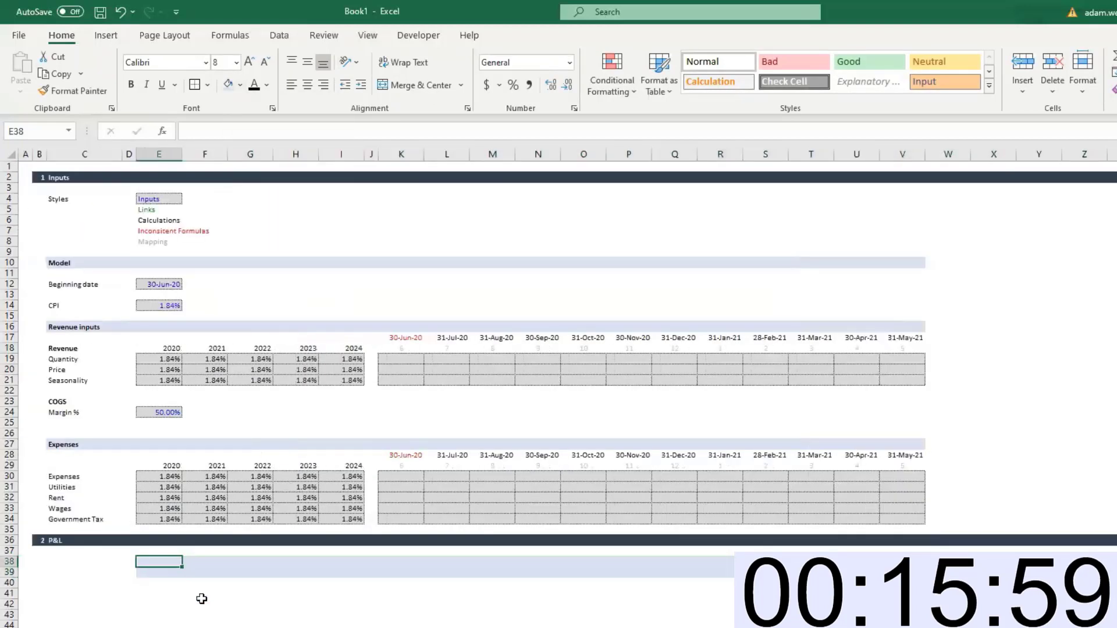
type("2021")
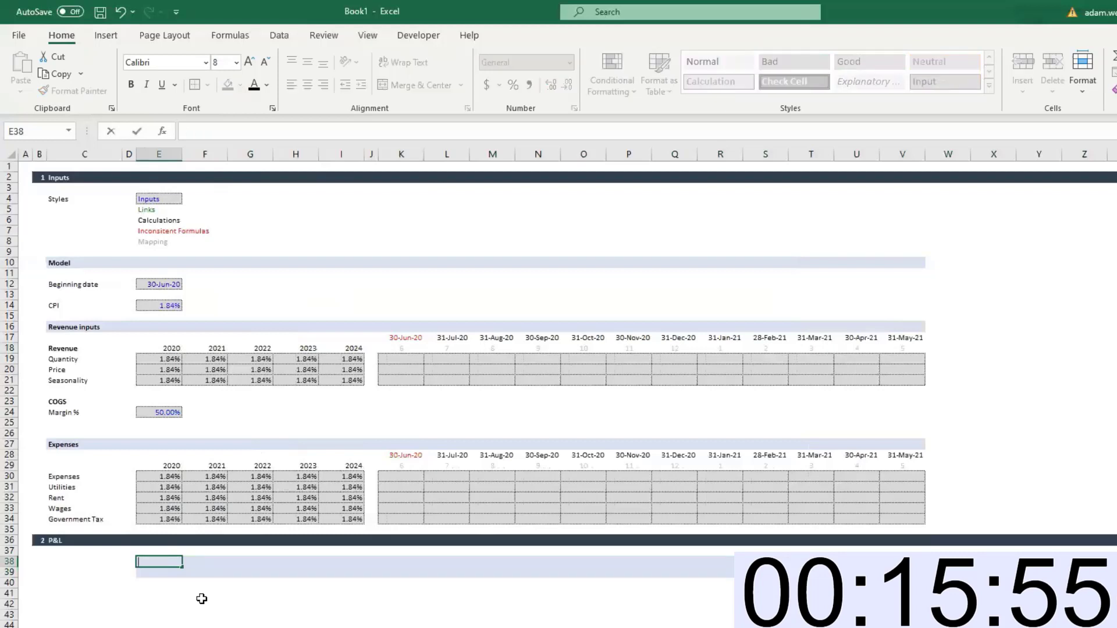
type("+YEAR(")
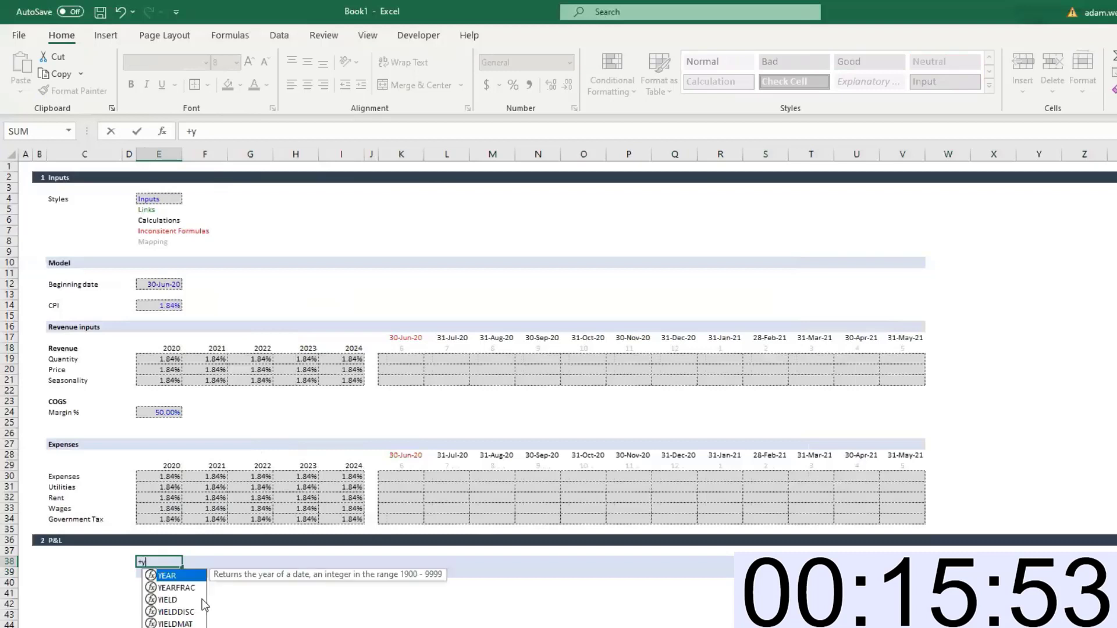
left_click(165, 284)
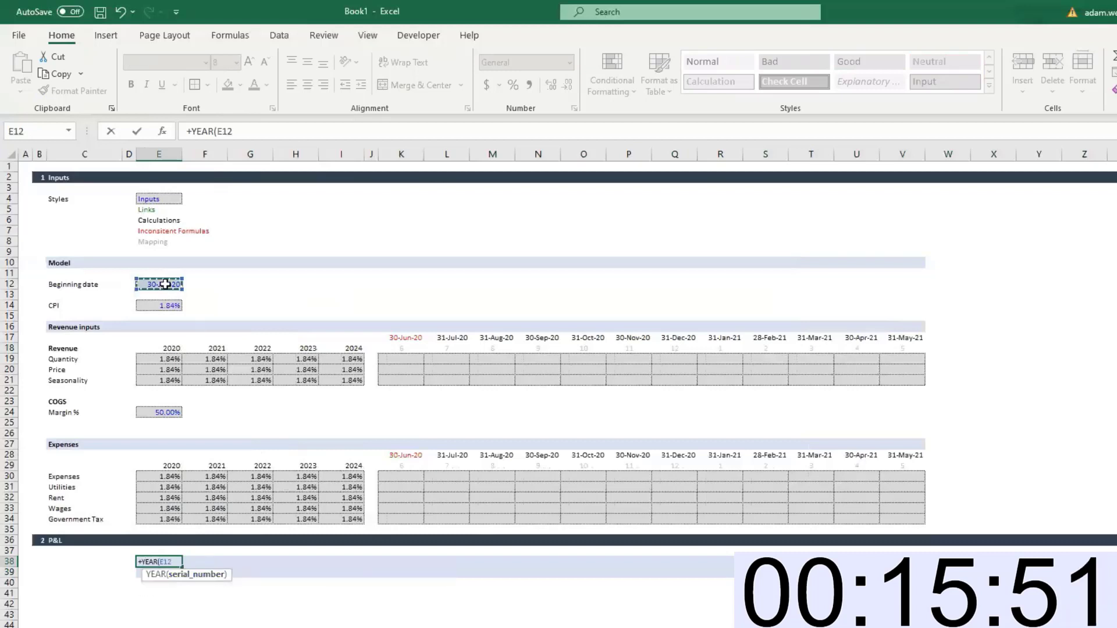
key("Return")
type("+")
left_click(165, 284)
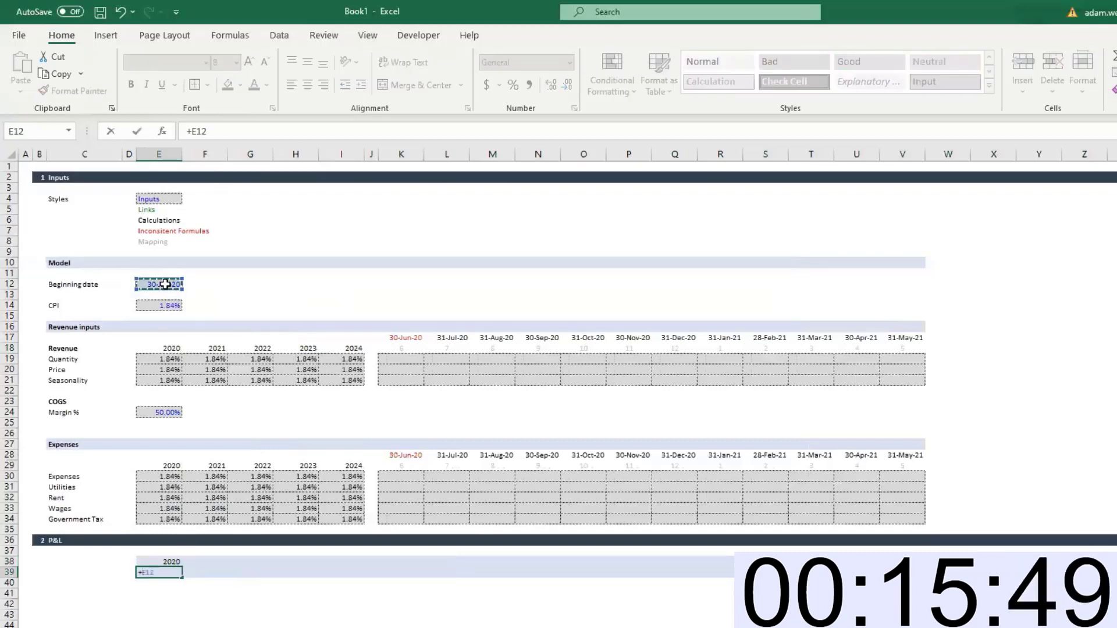
key("ctrl+Return")
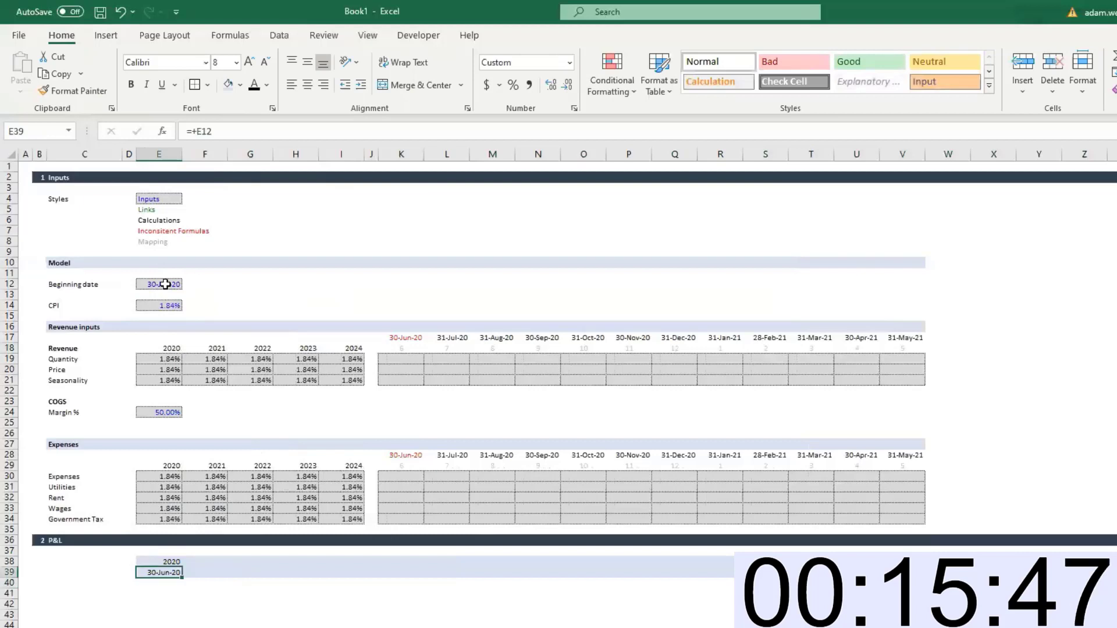
Enter the next month-end in F39 as EOMONTH(E39,1) and apply the day-month-year date format
left_click(194, 570)
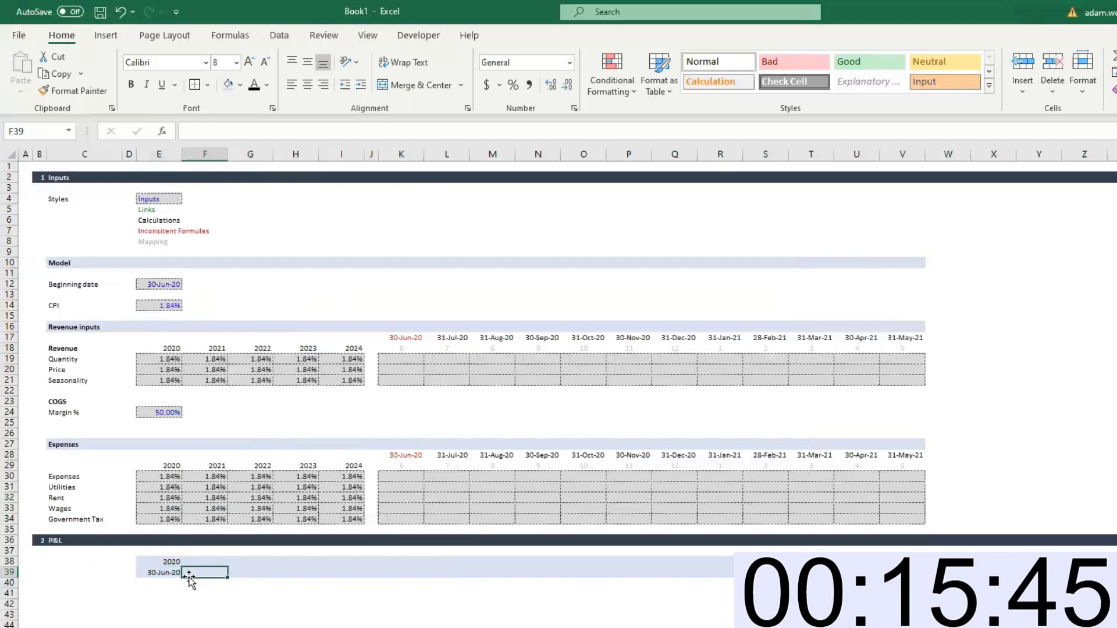
left_click(159, 573)
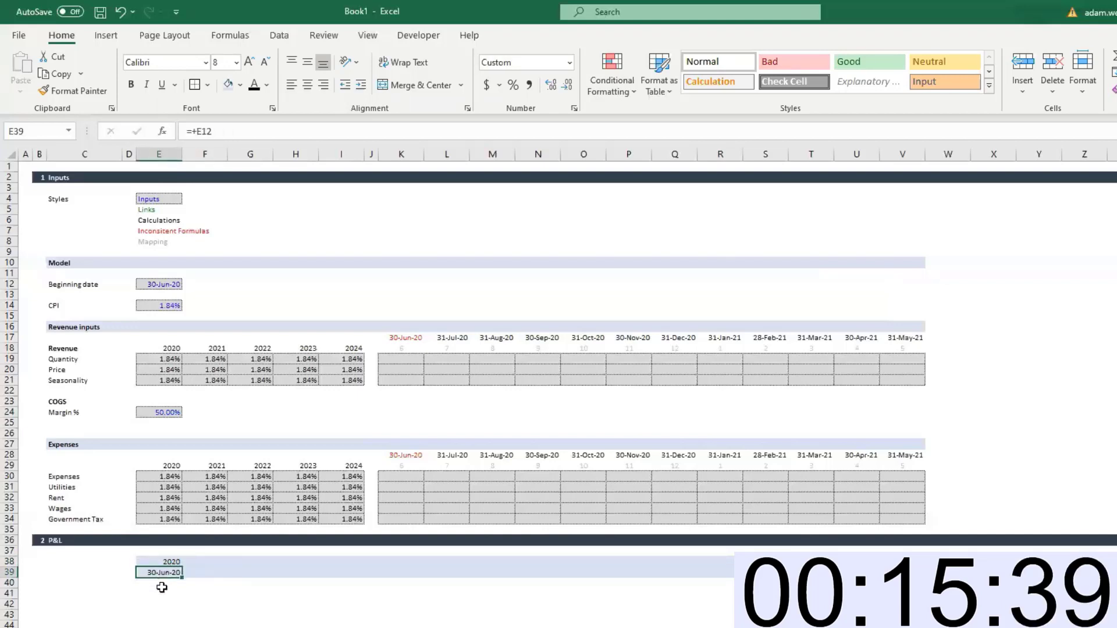
left_click(196, 571)
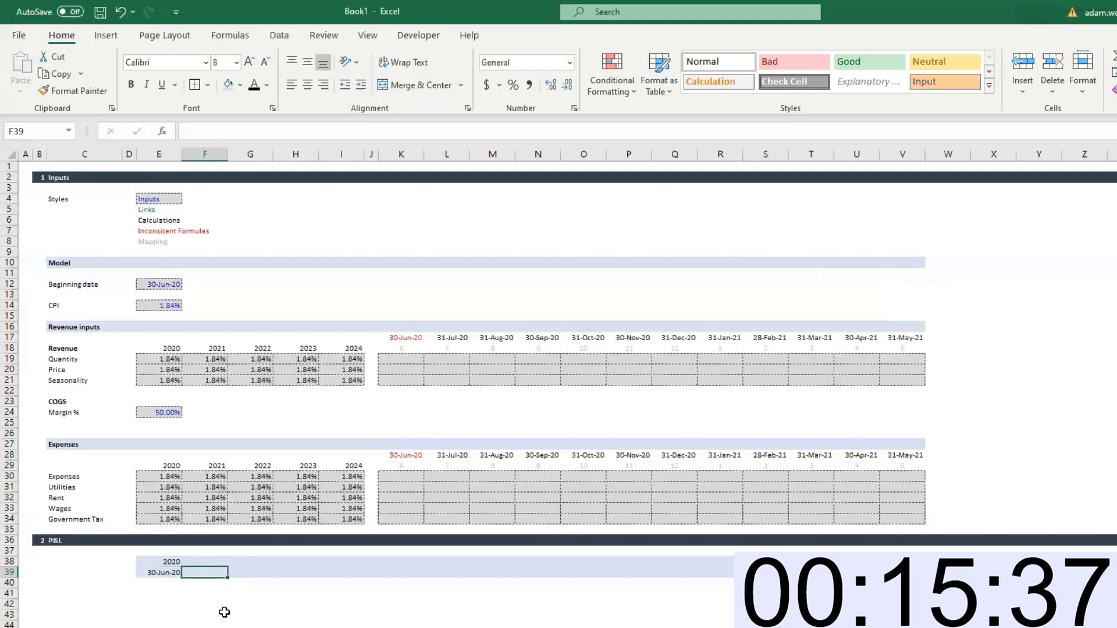
type("+eom")
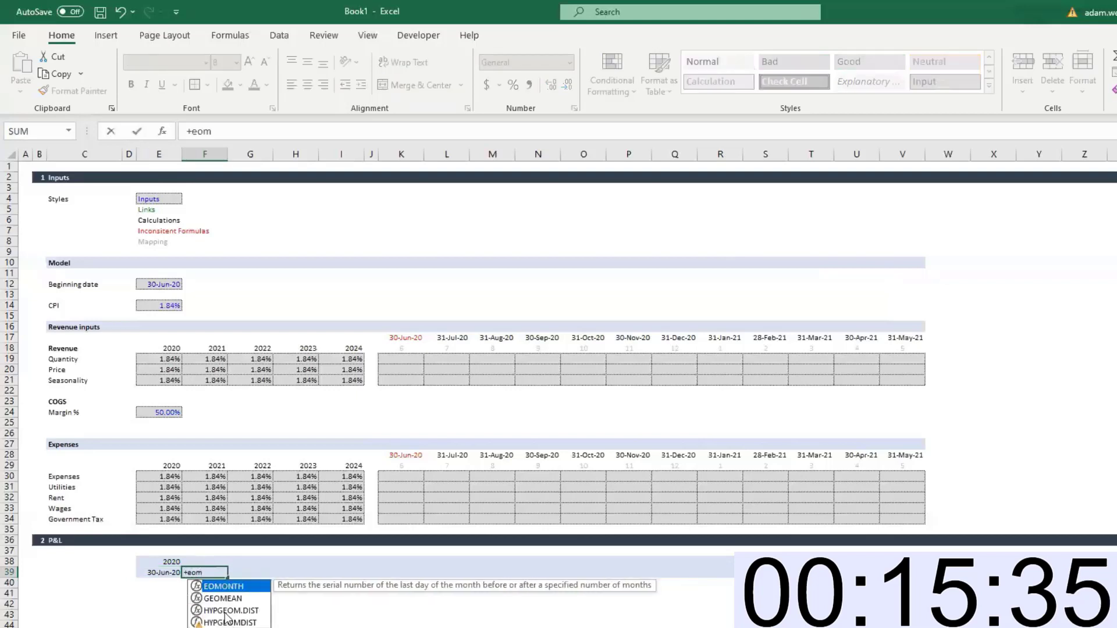
key("Tab")
key("Left")
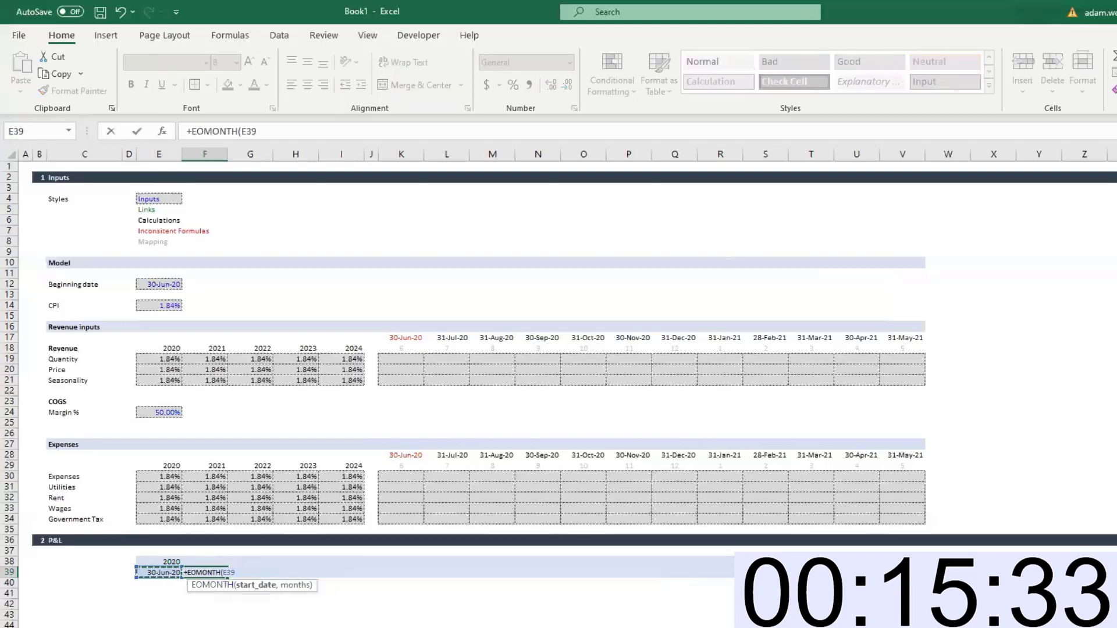
type(",1")
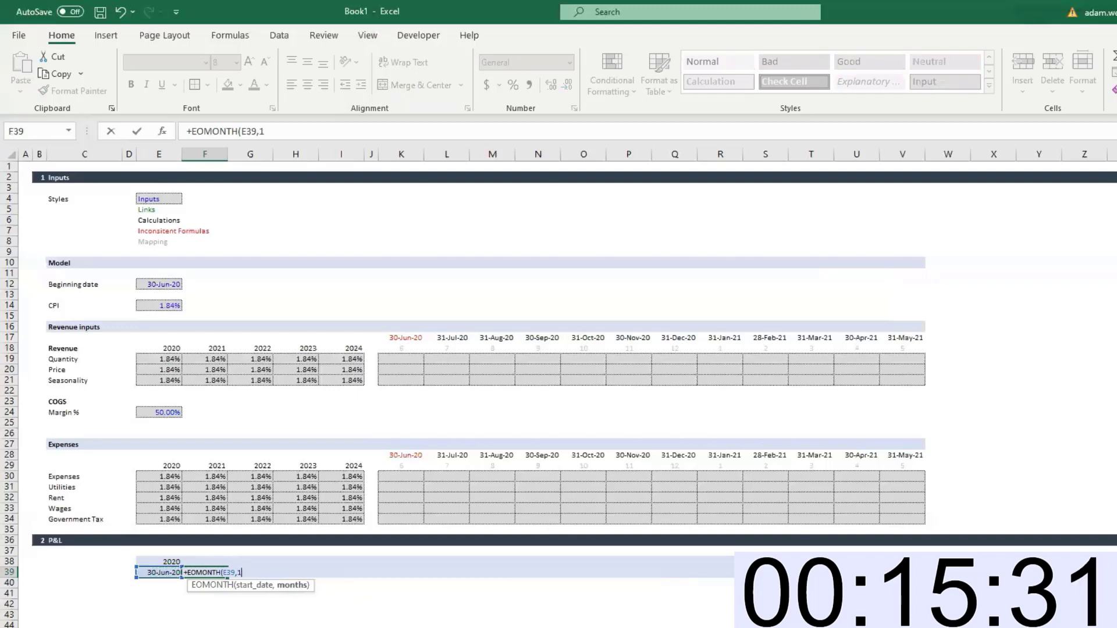
key("ctrl+Return")
key("ctrl+shift+3")
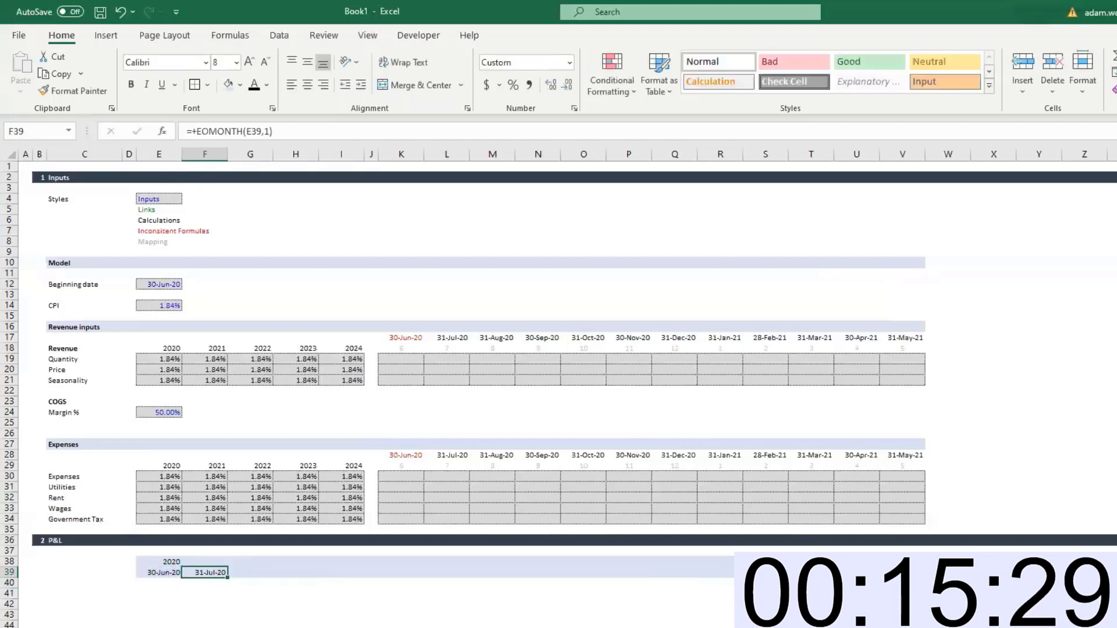
Copy the month-end formula in F39 across the rest of row 39 and clear the narrow spacer cell J39
key("ctrl+c")
key("ctrl+shift+Right")
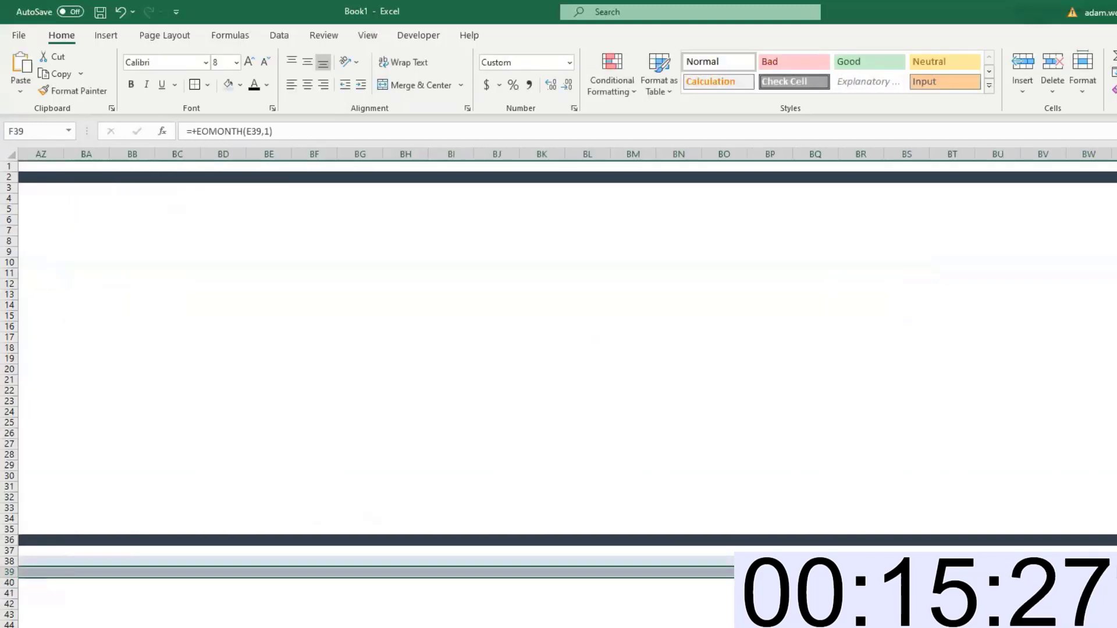
key("Return")
key("shift+BackSpace")
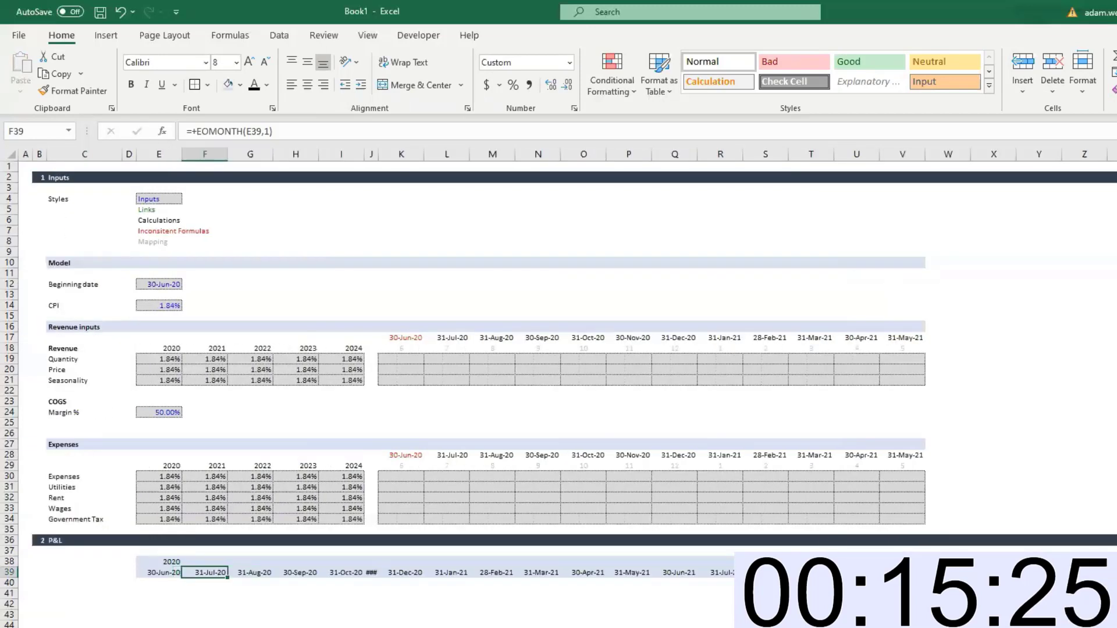
key("Right")
key("Right")
key("Right")
key("Right")
key("Delete")
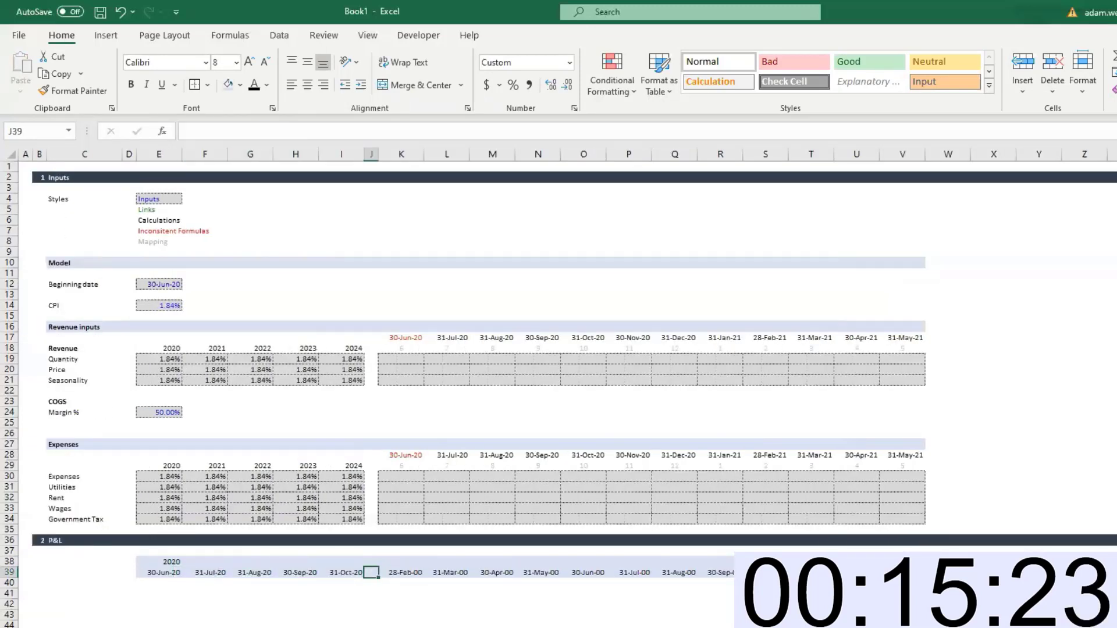
Move the year and beginning date cells from E38:E39 to K38:K39
left_click_drag(147, 559, 163, 572)
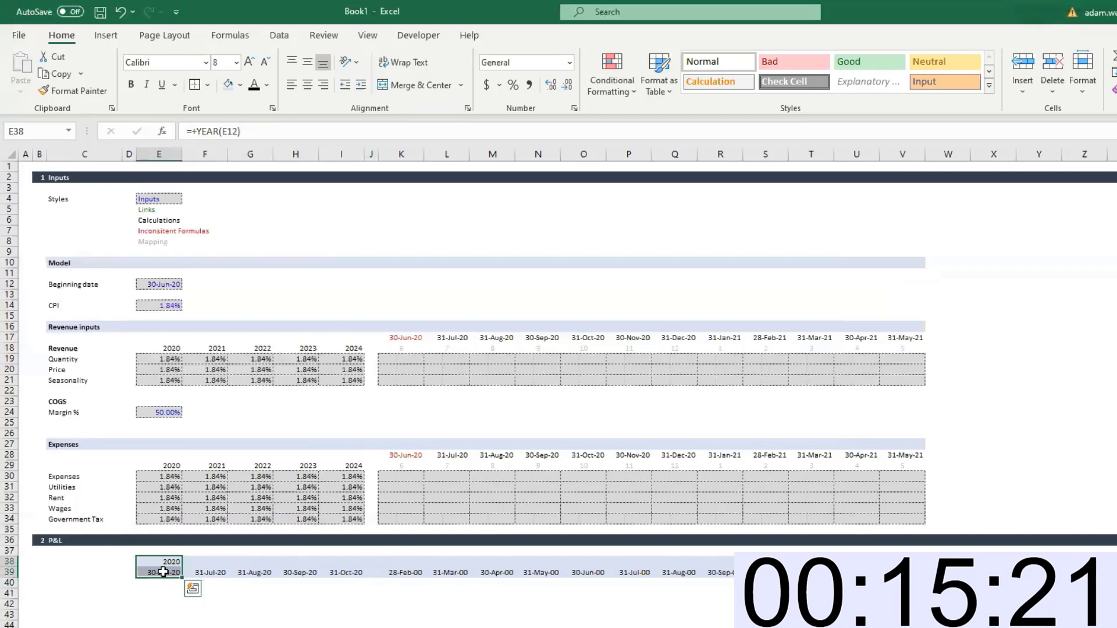
key("ctrl+c")
key("Right")
key("Right")
key("Right")
key("Right")
key("Right")
key("Right")
key("ctrl+v")
key("Left")
key("Right")
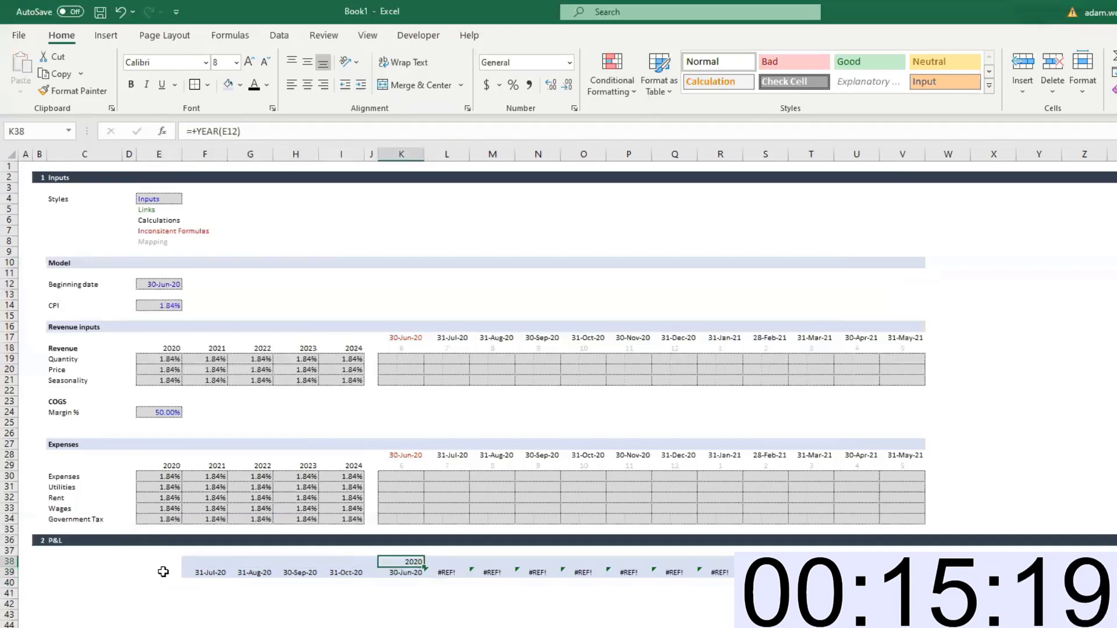
Clear the leftover month-end dates from the P&L header cells before column K
key("Left")
key("Left")
key("shift+Down")
key("ctrl+shift+Left")
key("Delete")
key("Right")
key("Right")
key("Right")
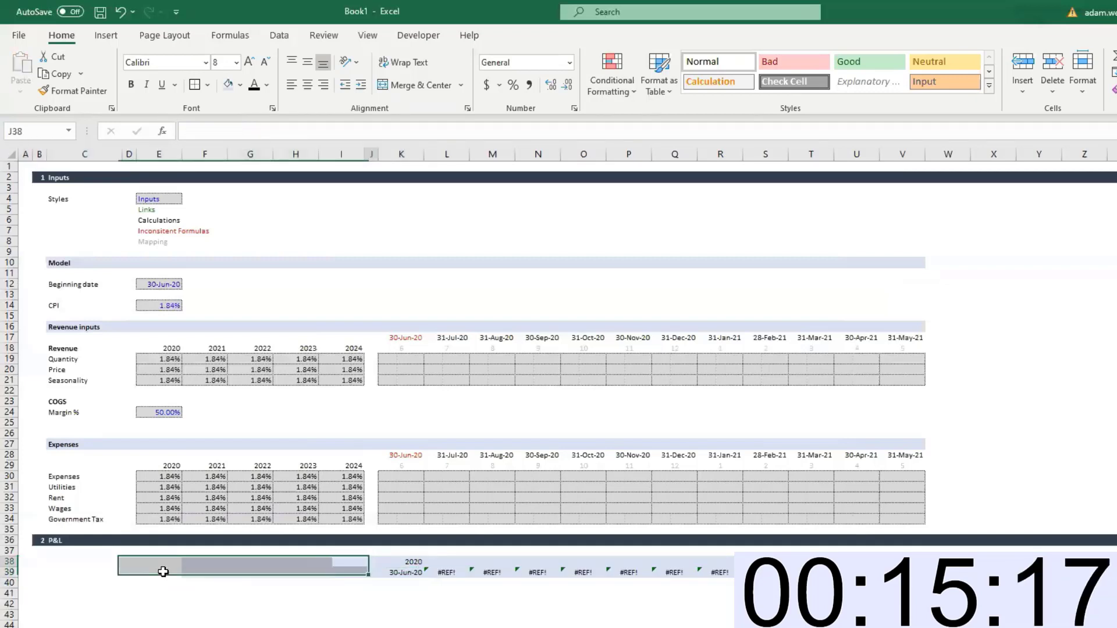
Paste the blank unshaded cell J37 over F37:J39 to remove the leftover light blue fill
key("Left")
key("Left")
key("Up")
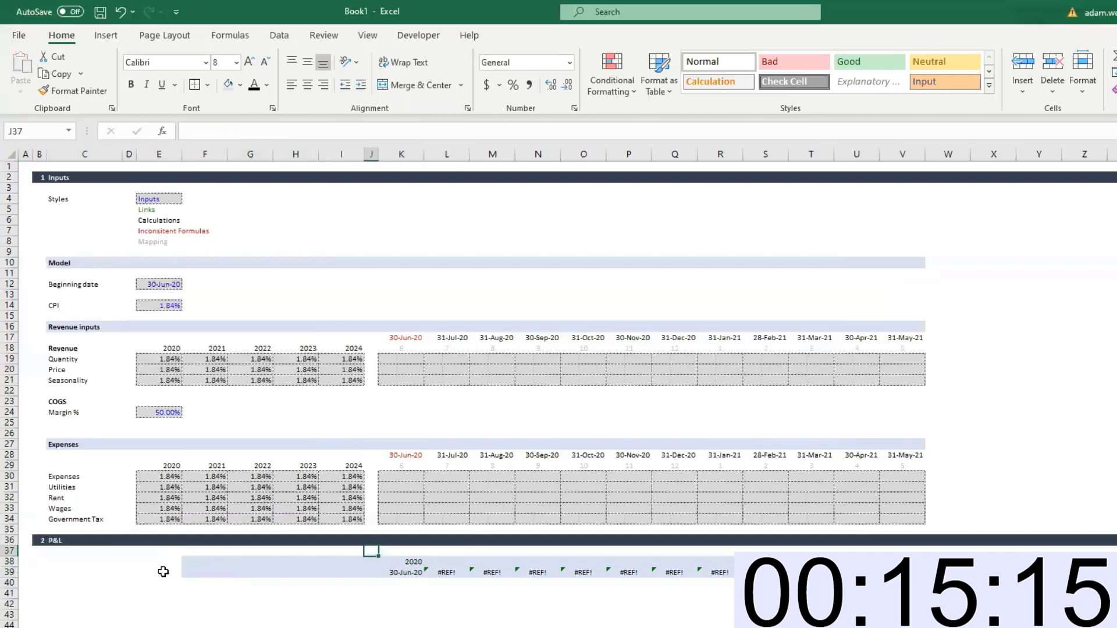
key("ctrl+c")
key("shift+Down")
key("shift+Down")
key("shift+Left")
key("shift+Left")
key("shift+Left")
key("shift+Left")
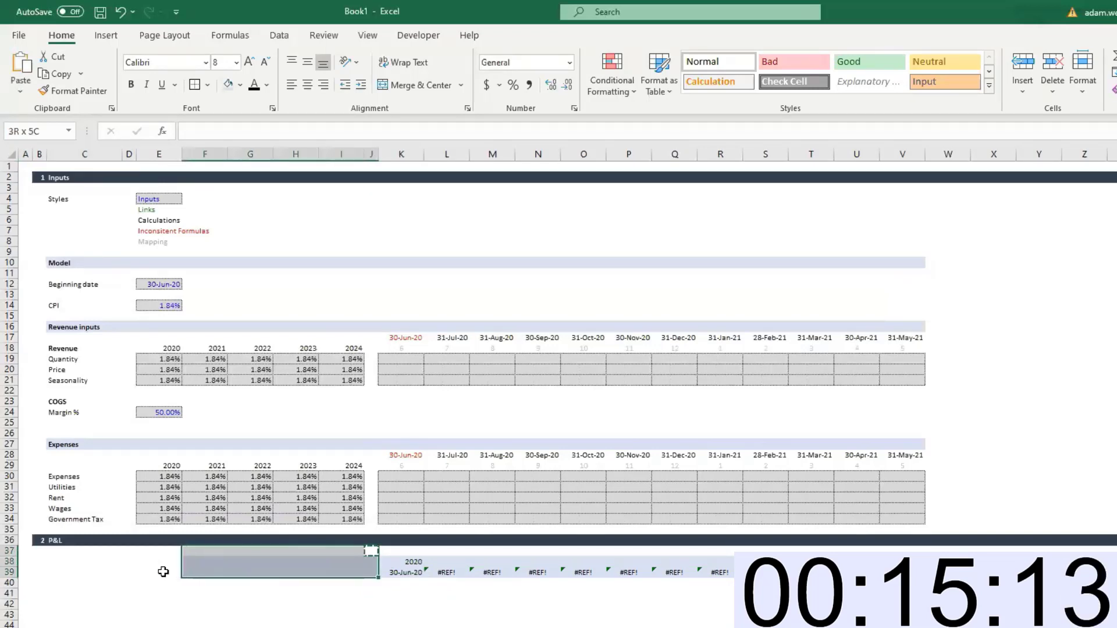
key("Escape")
Test the day-month-year date format on a trial date of 3/07/2020 in L41 and delete the entry
key("Down")
key("Down")
key("Right")
key("Right")
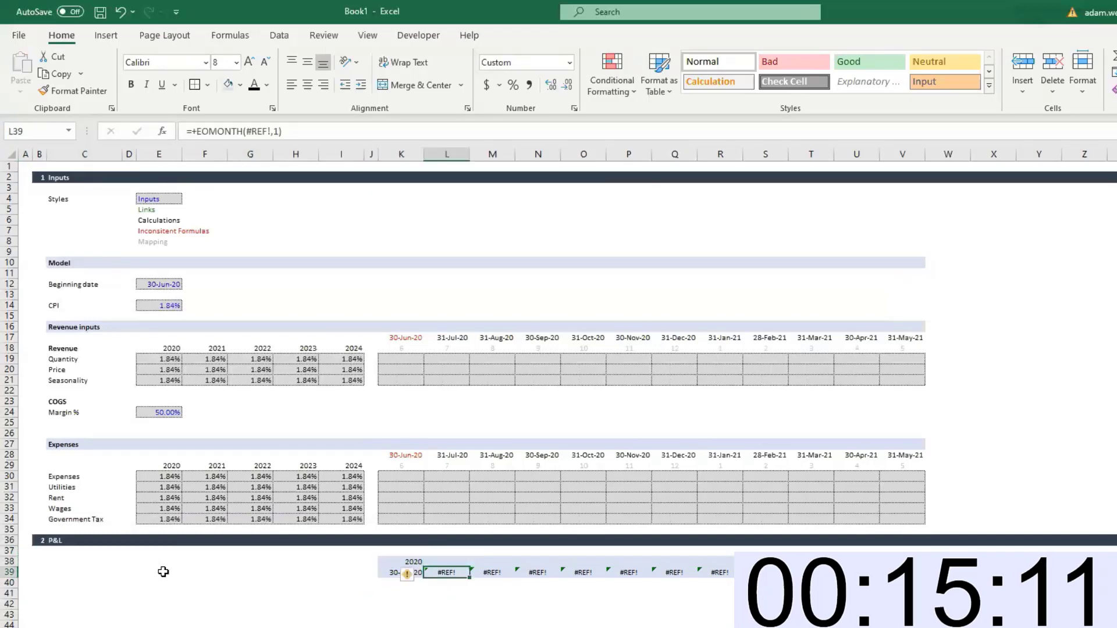
key("Down")
key("Down")
type("3")
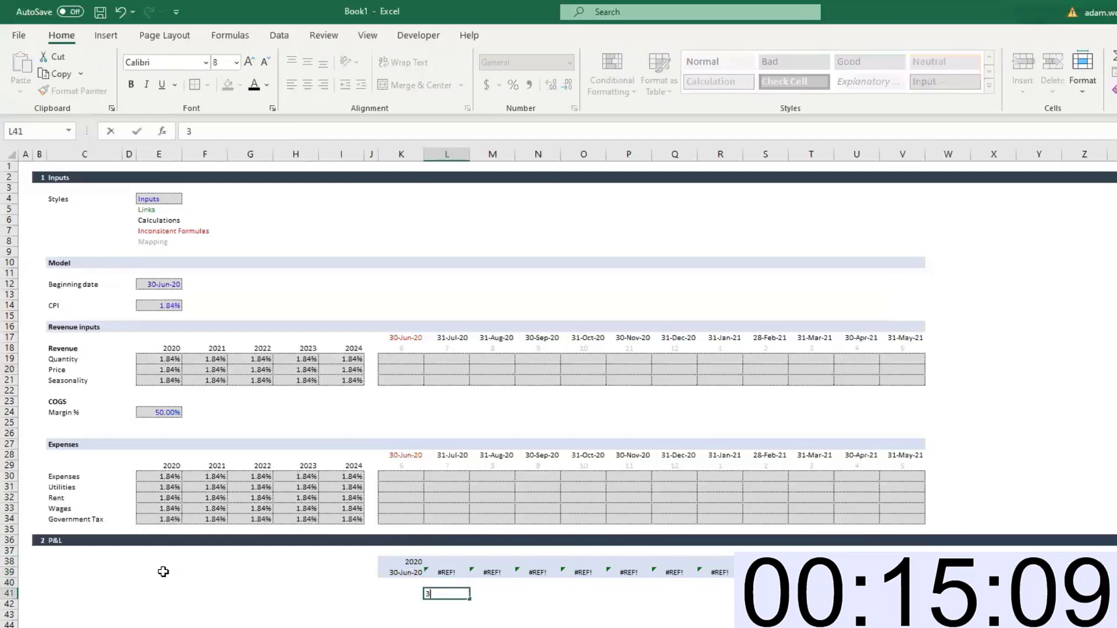
type("/07/2020")
key("Return")
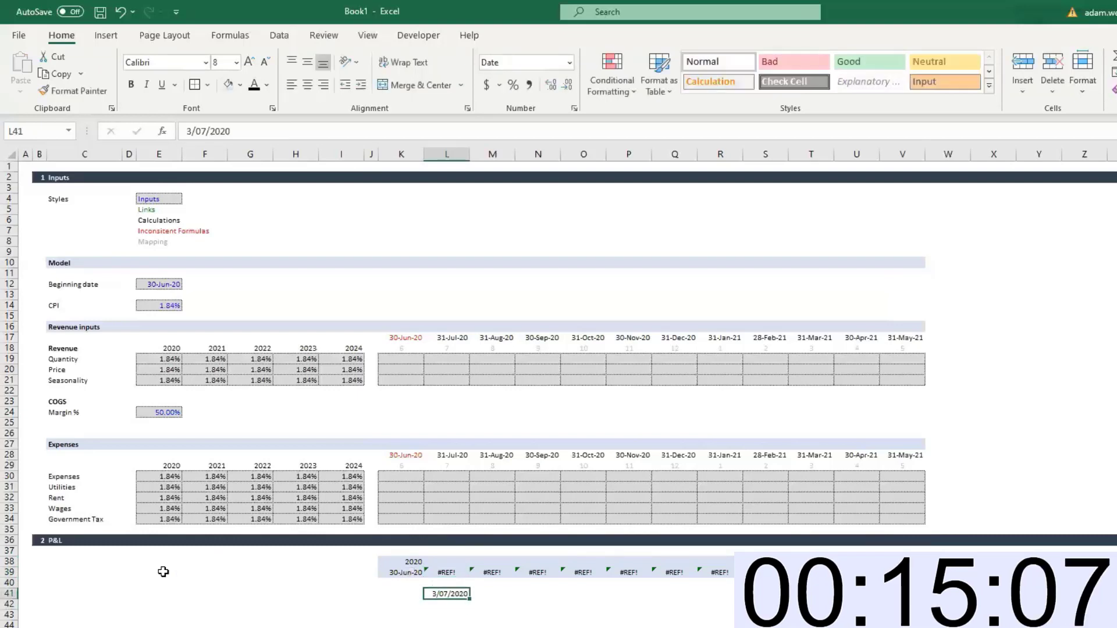
key("Up")
key("Up")
key("Up")
key("Left")
key("Down")
key("Down")
key("Right")
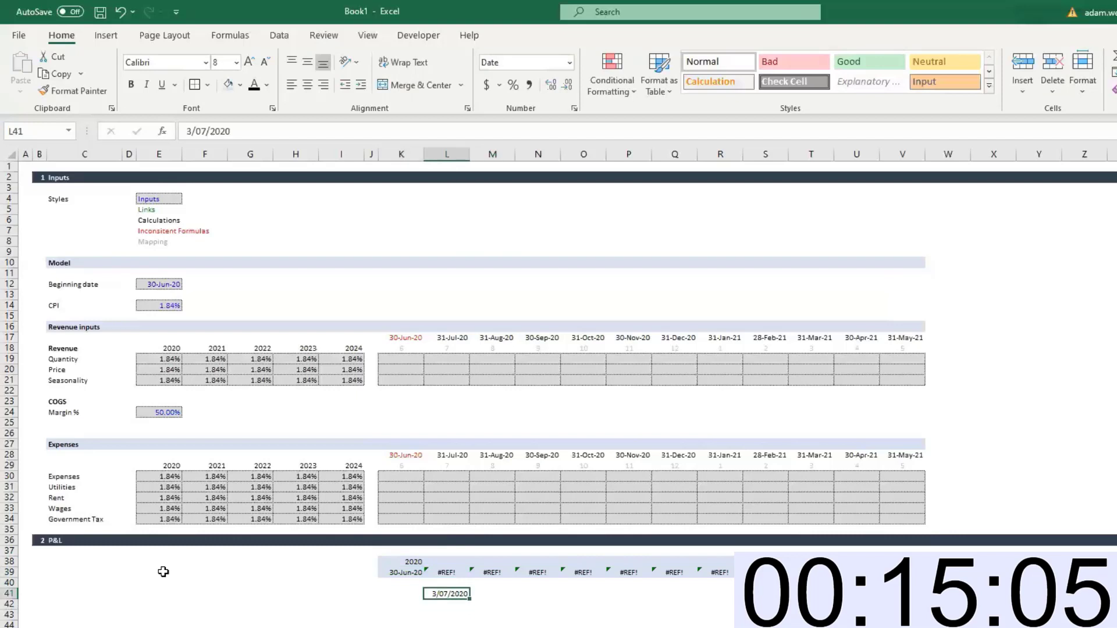
key("ctrl+shift+3")
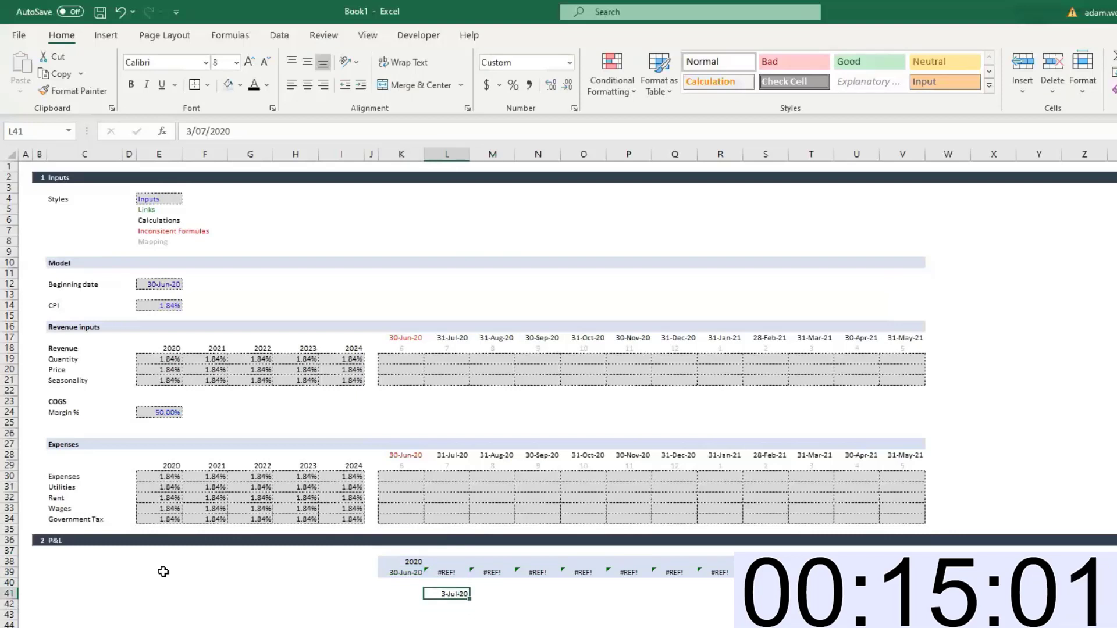
key("Delete")
Enter =EOMONTH(K39,1) in L39 to repair the month-end formula and copy it across the P&L date row
key("Up")
key("Up")
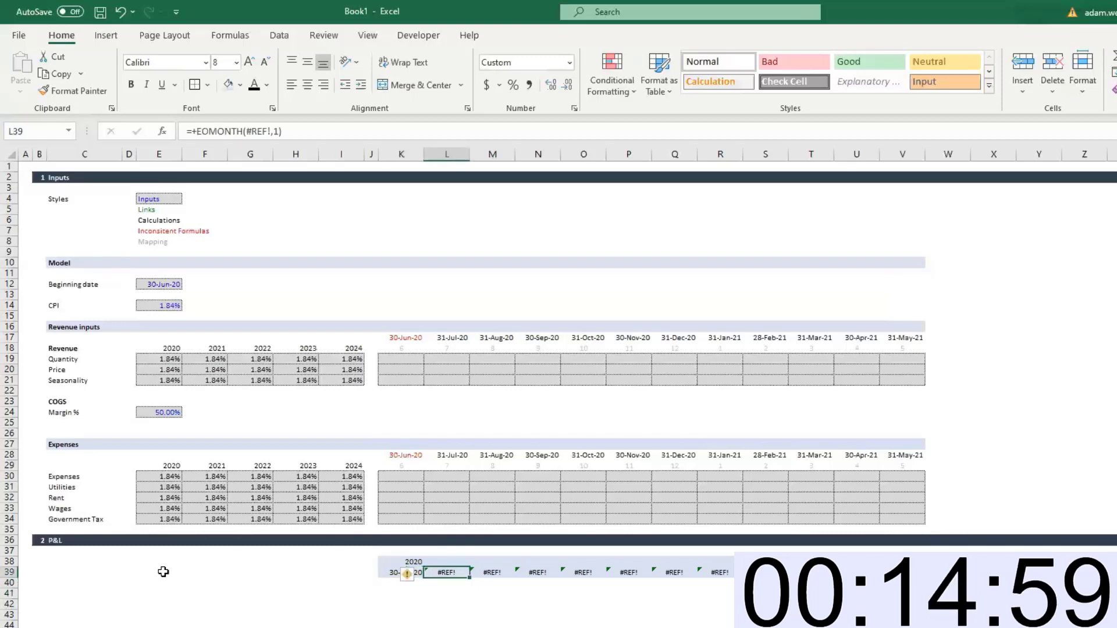
type("+eom")
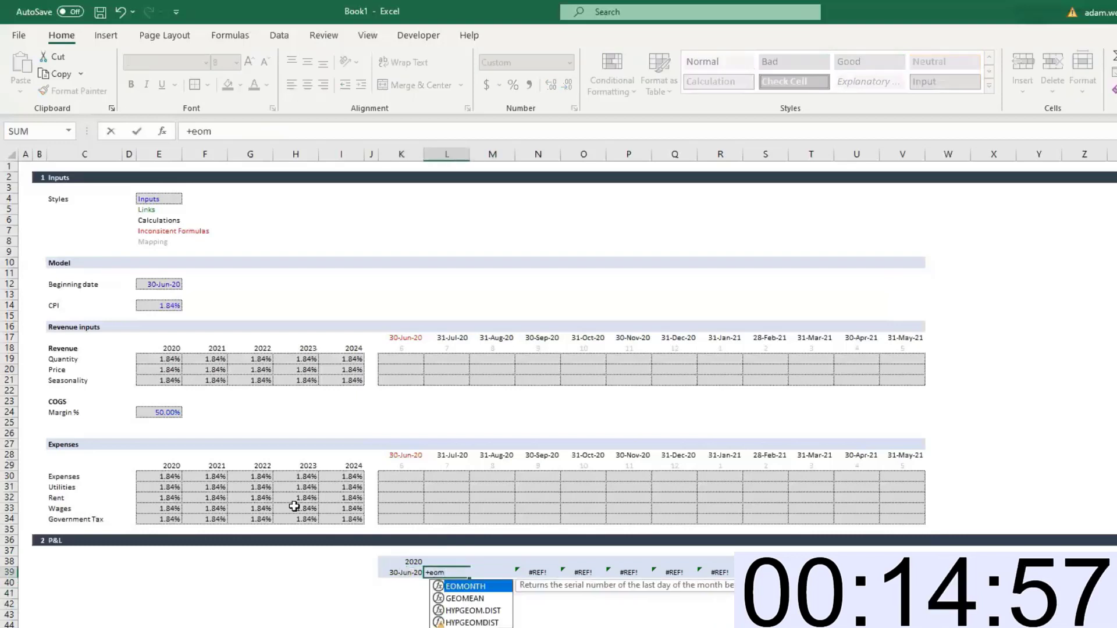
key("Tab")
left_click(405, 575)
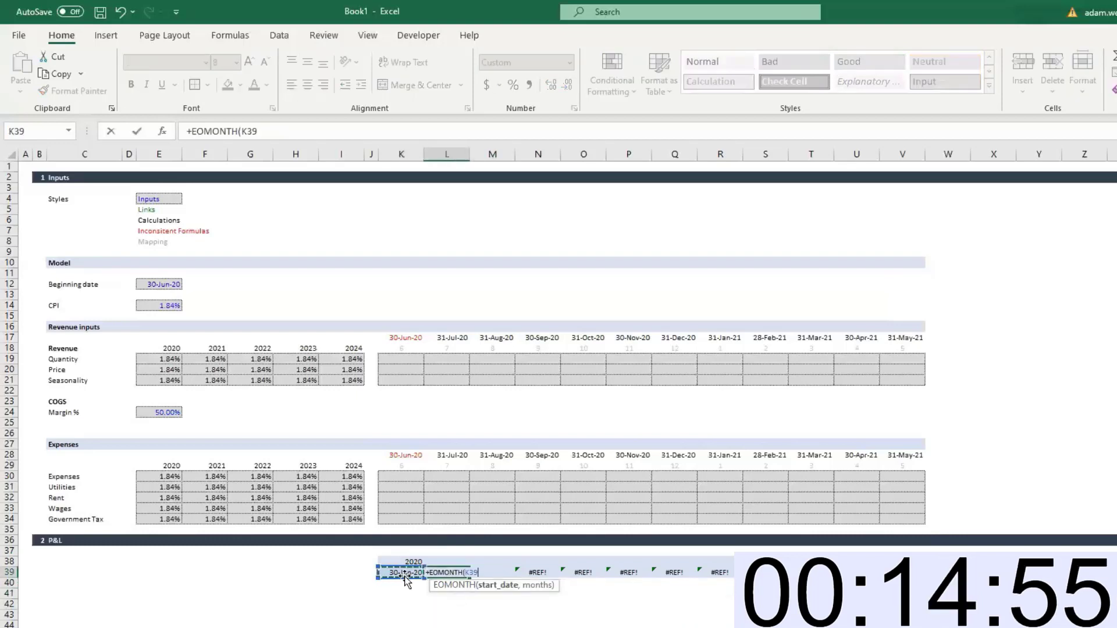
type(",1")
key("ctrl+Return")
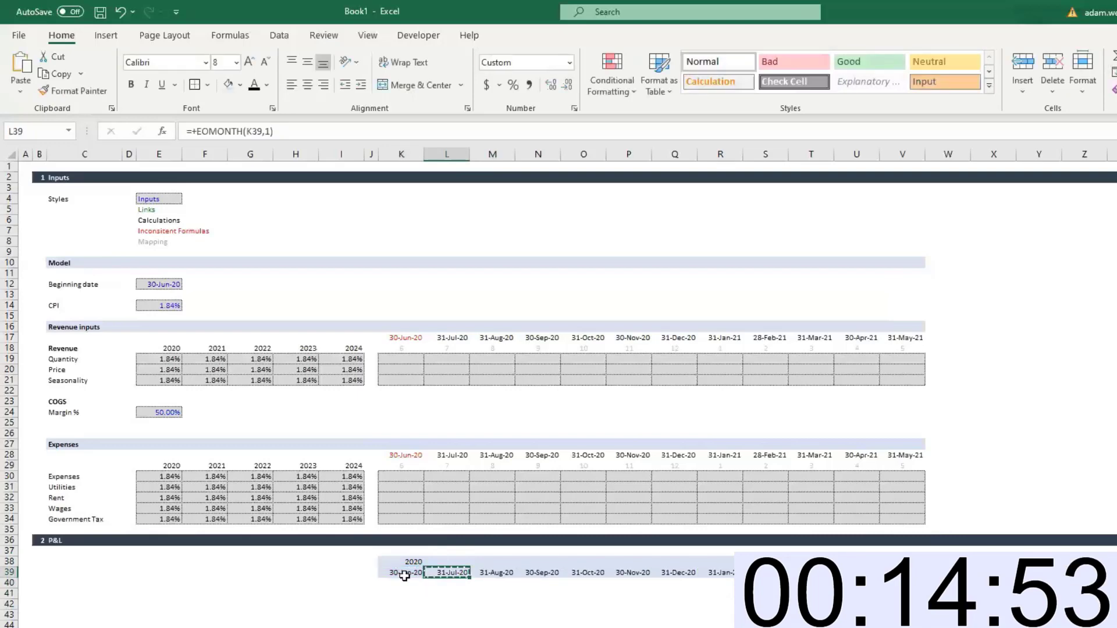
key("ctrl+shift+Right")
key("ctrl+BackSpace")
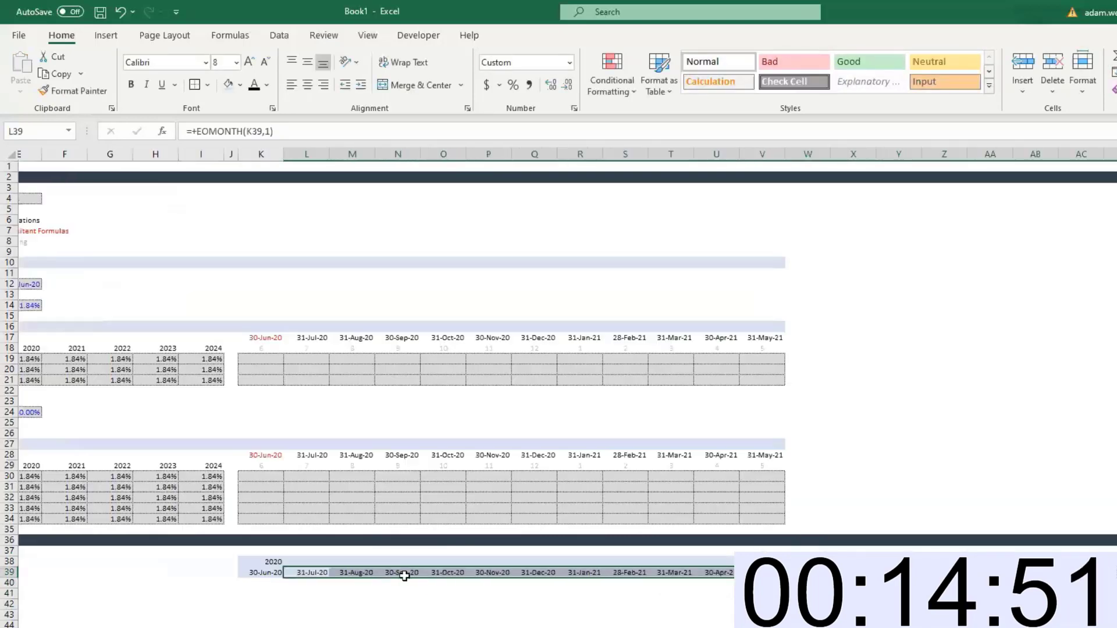
key("Up")
type("+if")
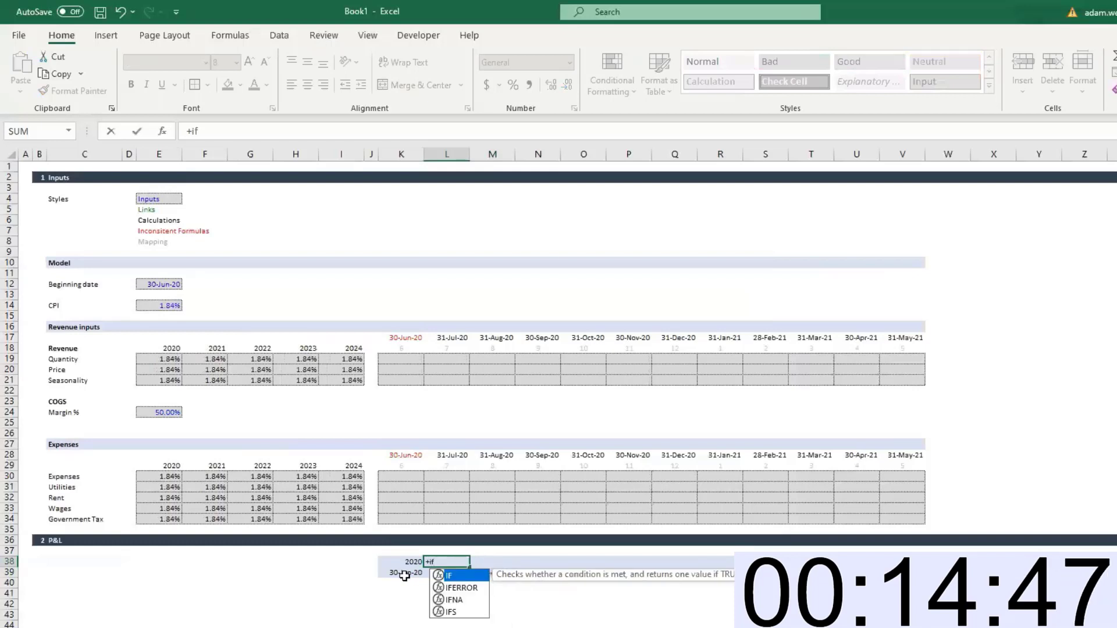
type("(")
key("Down")
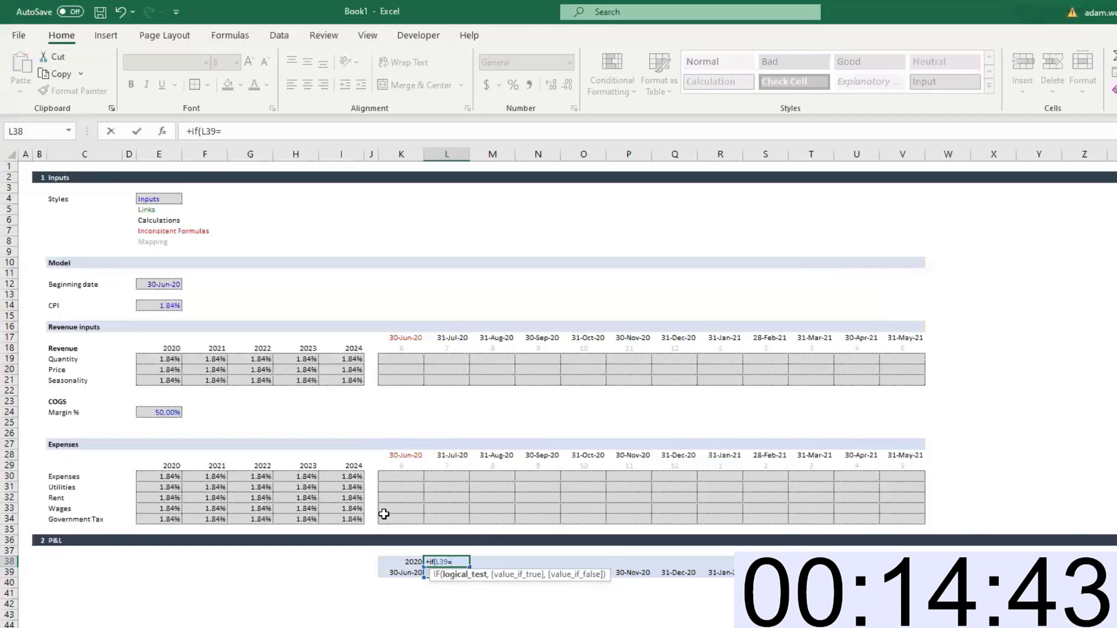
key("Escape")
Insert two rows above the CPI row and label C14 "Financial year end"
left_click(93, 337)
left_click(8, 304)
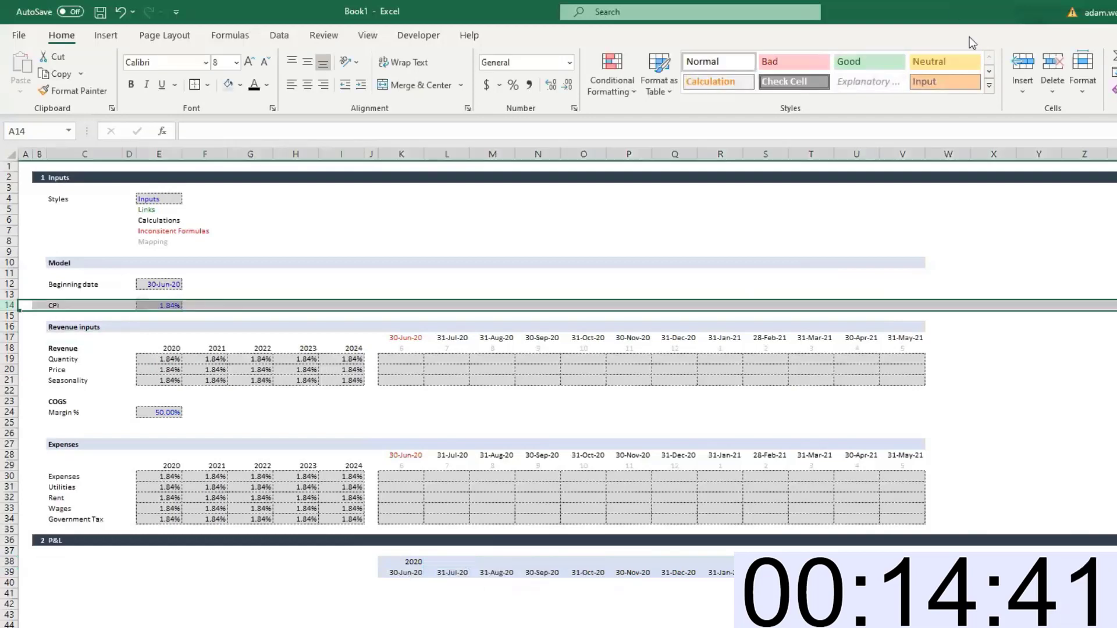
left_click(1022, 67)
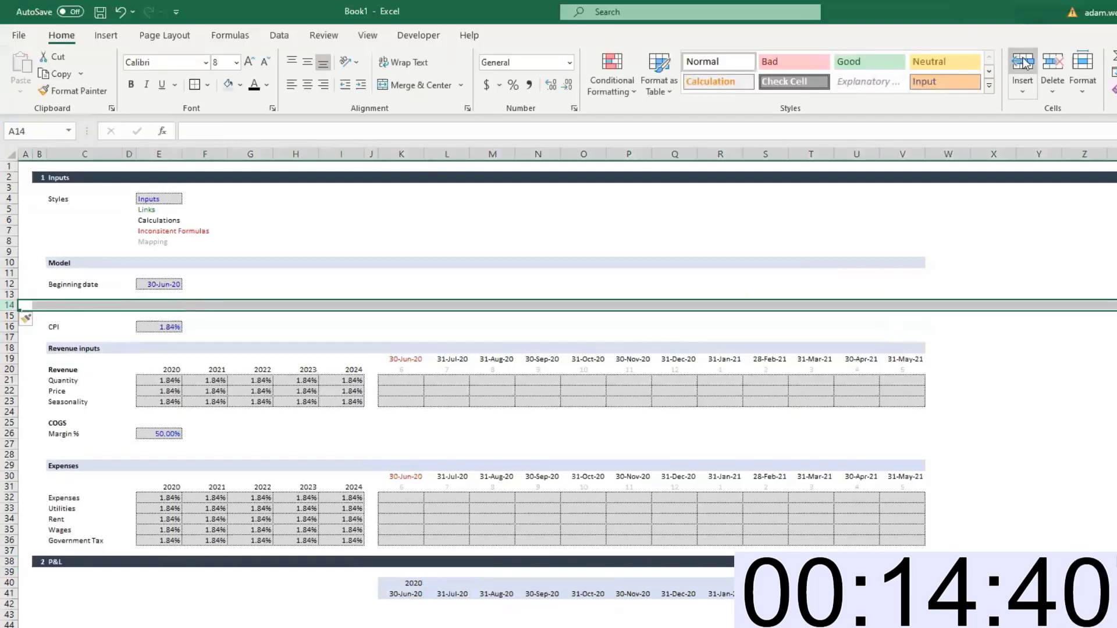
left_click(68, 305)
type("Finan")
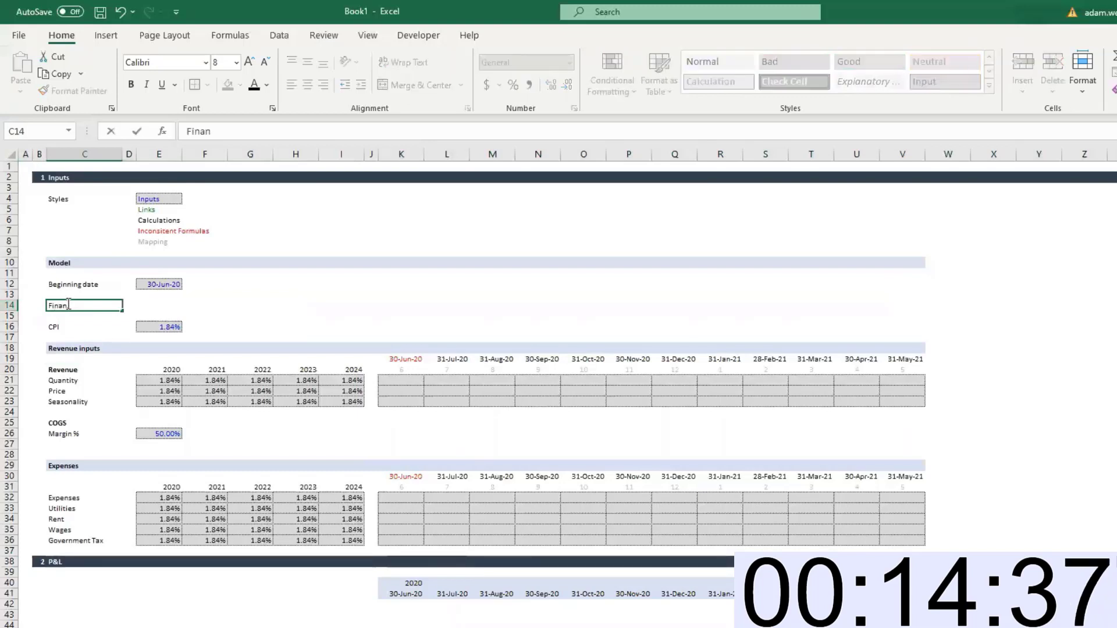
type("ciaL")
key("BackSpace")
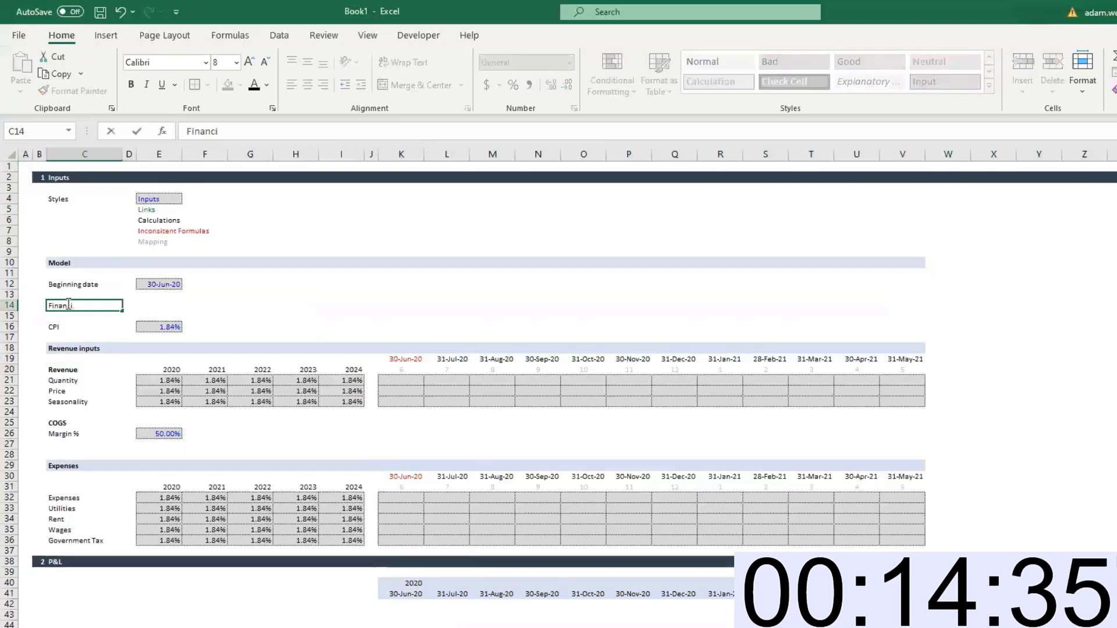
type("l year")
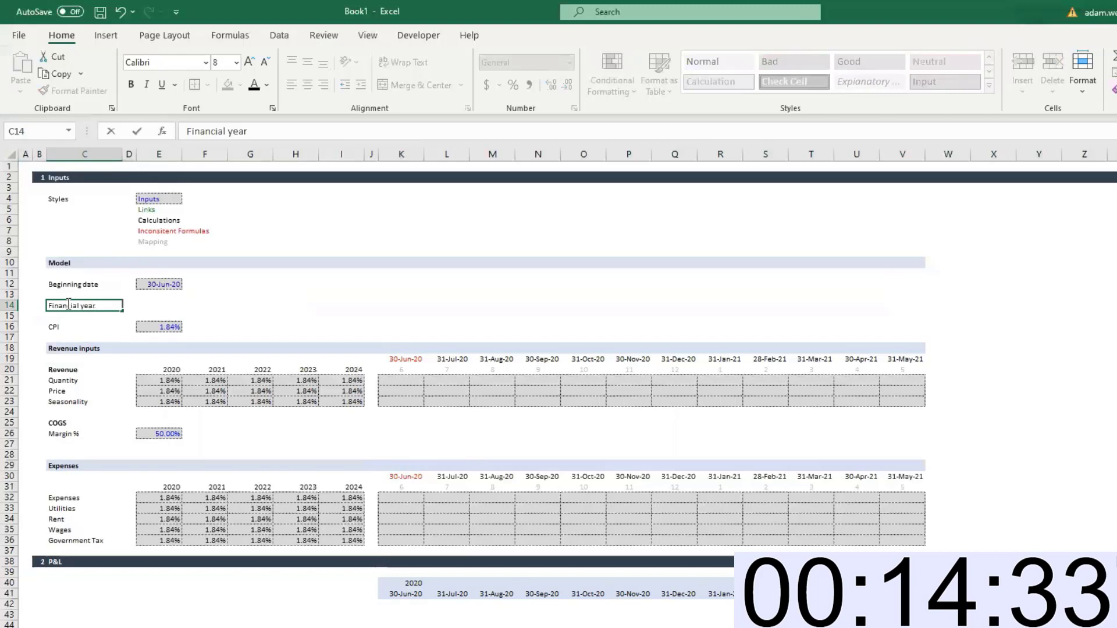
type(" end")
Copy the beginning date input from E12 into E14 as the financial year end date
key("Tab")
key("Up")
key("Up")
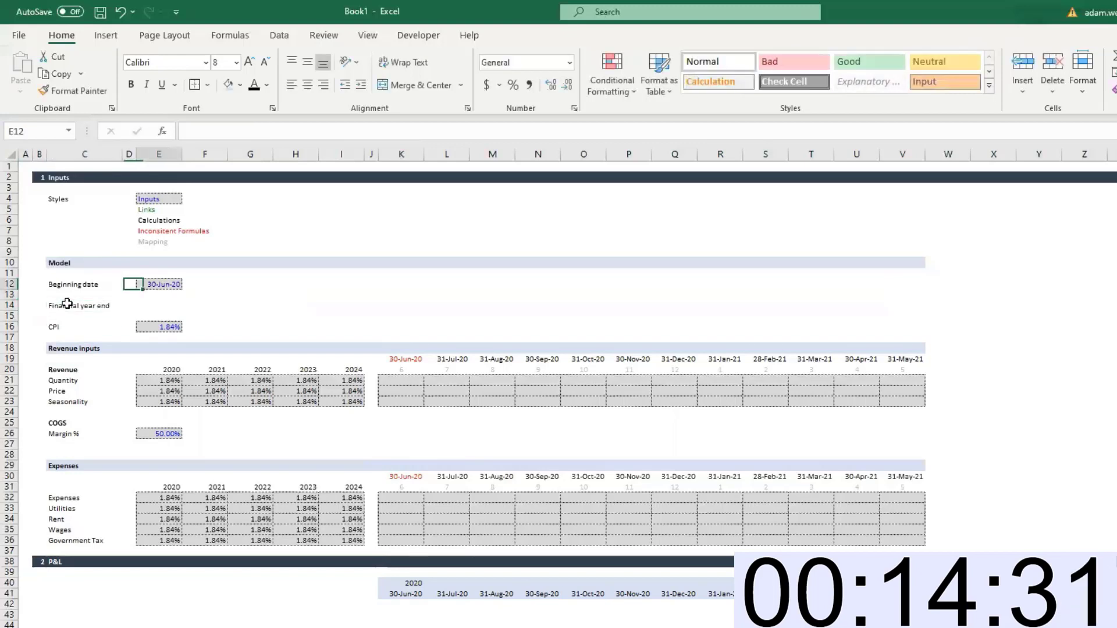
key("Right")
key("ctrl+c")
key("Down")
key("Down")
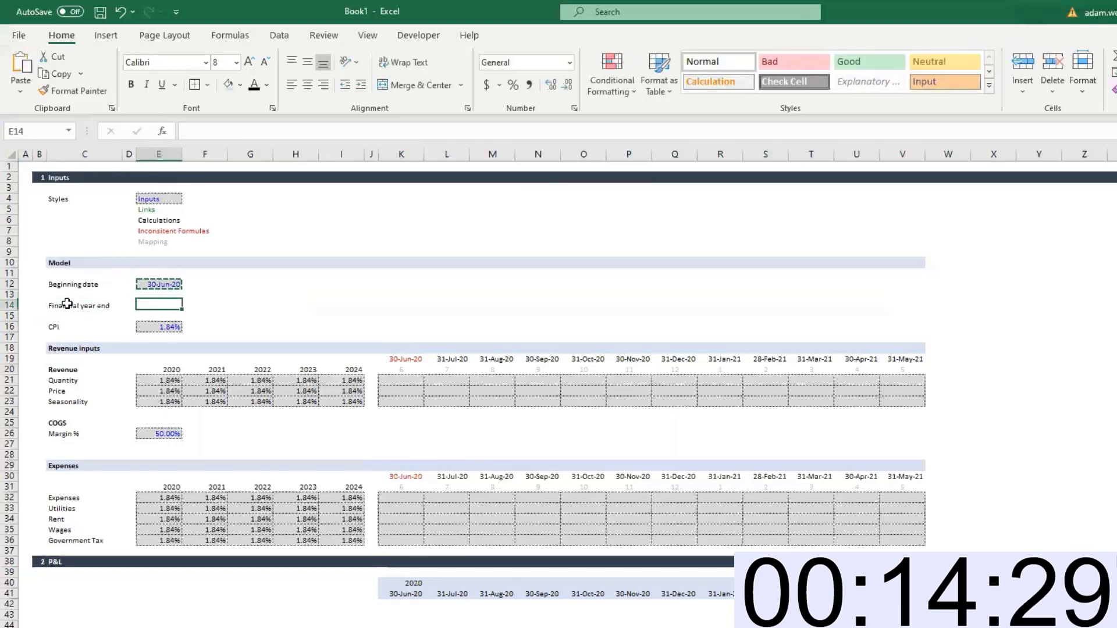
key("ctrl+v")
key("Escape")
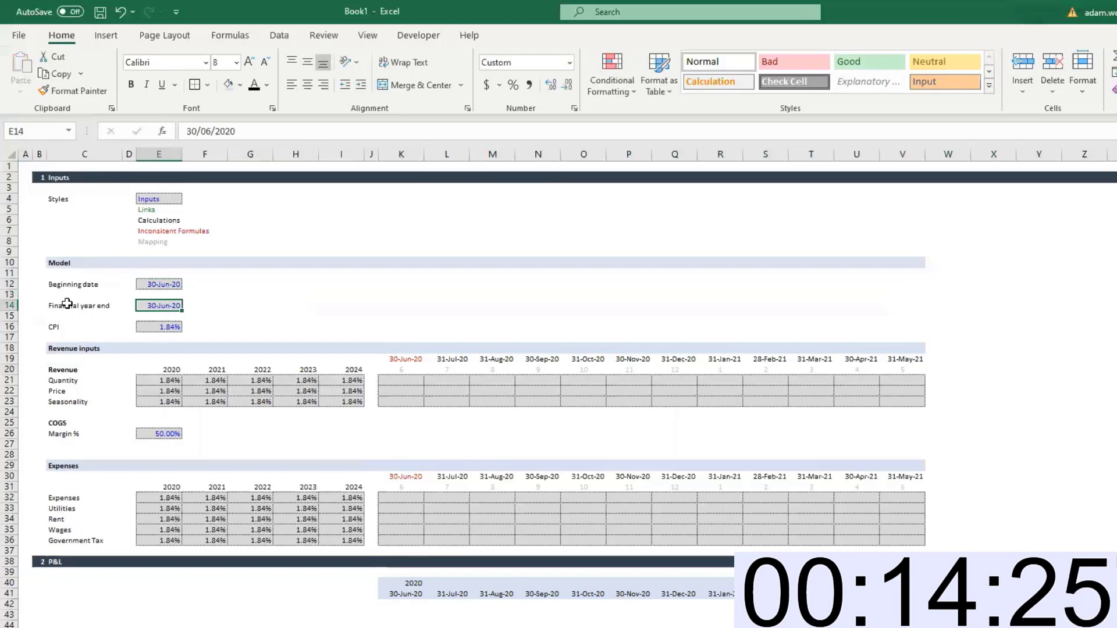
Start an IF formula in L40 that tests whether L41 equals MONTH($E$14)
left_click(476, 584)
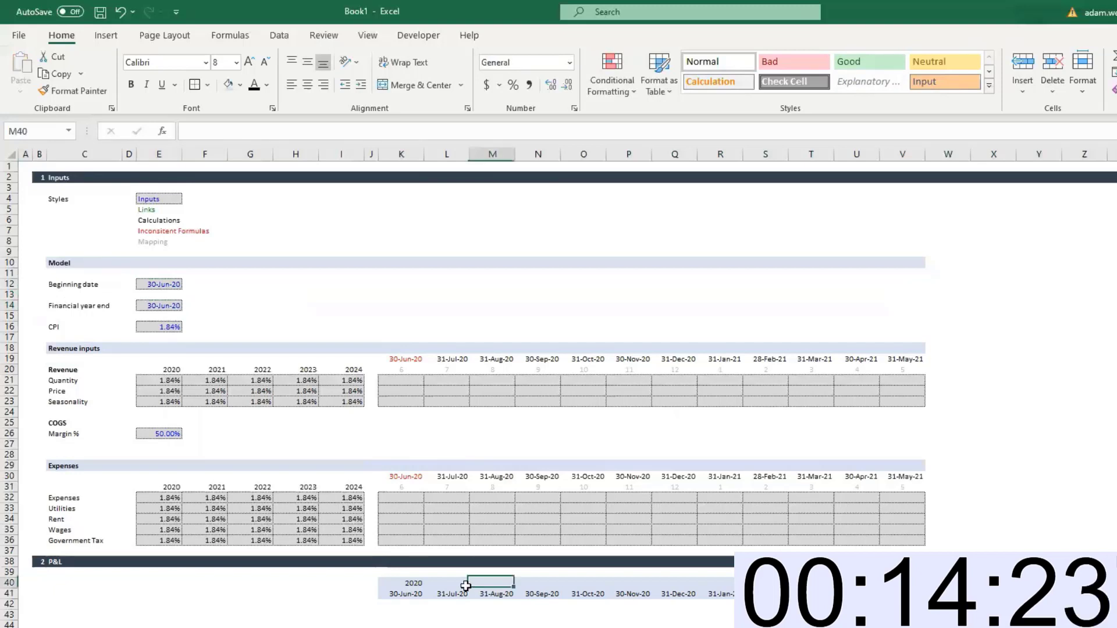
left_click(451, 582)
type("+if(")
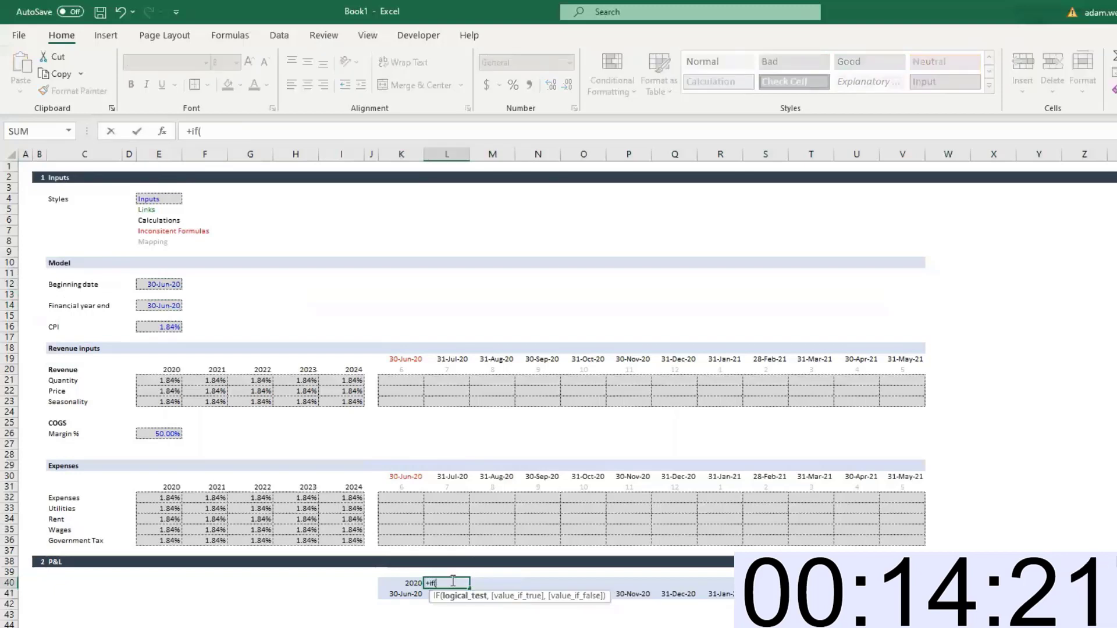
key("Down")
type("=month(")
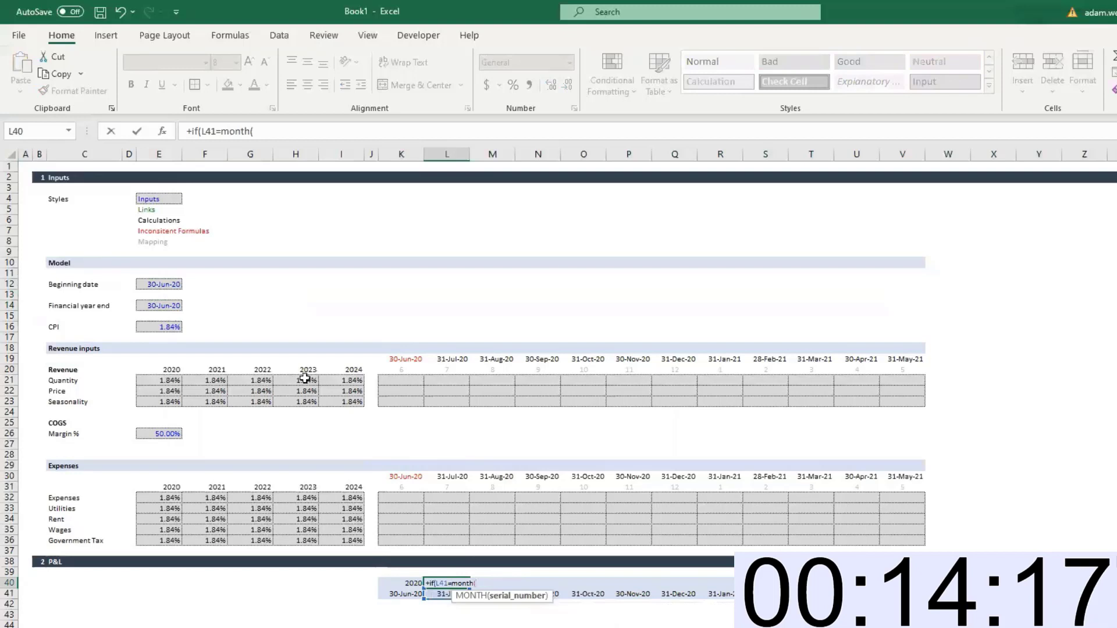
left_click(155, 307)
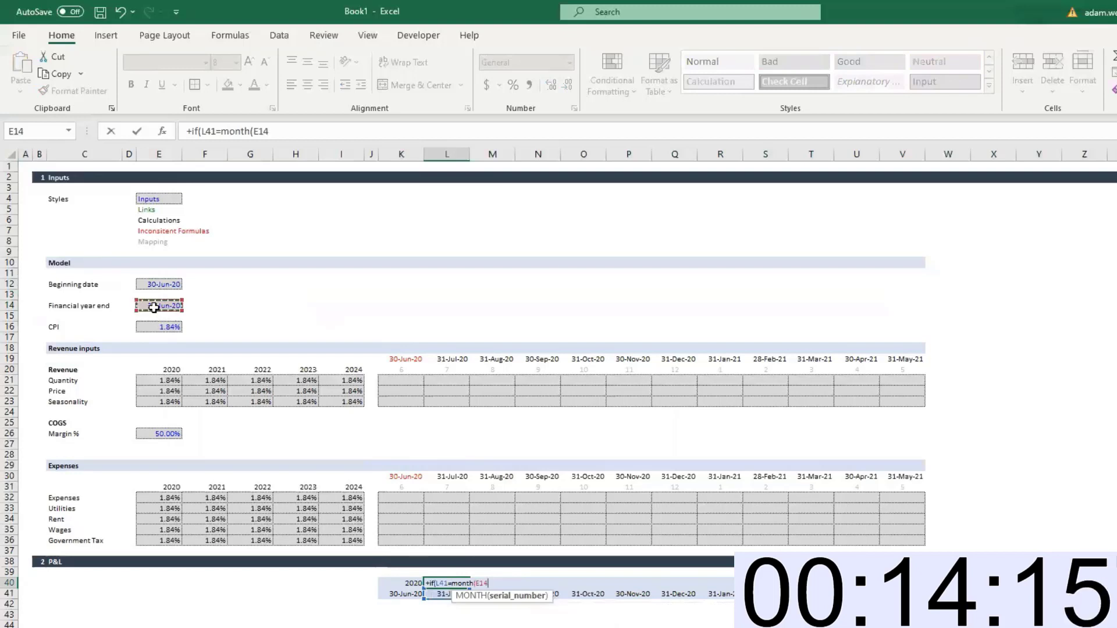
type(")")
left_click(267, 133)
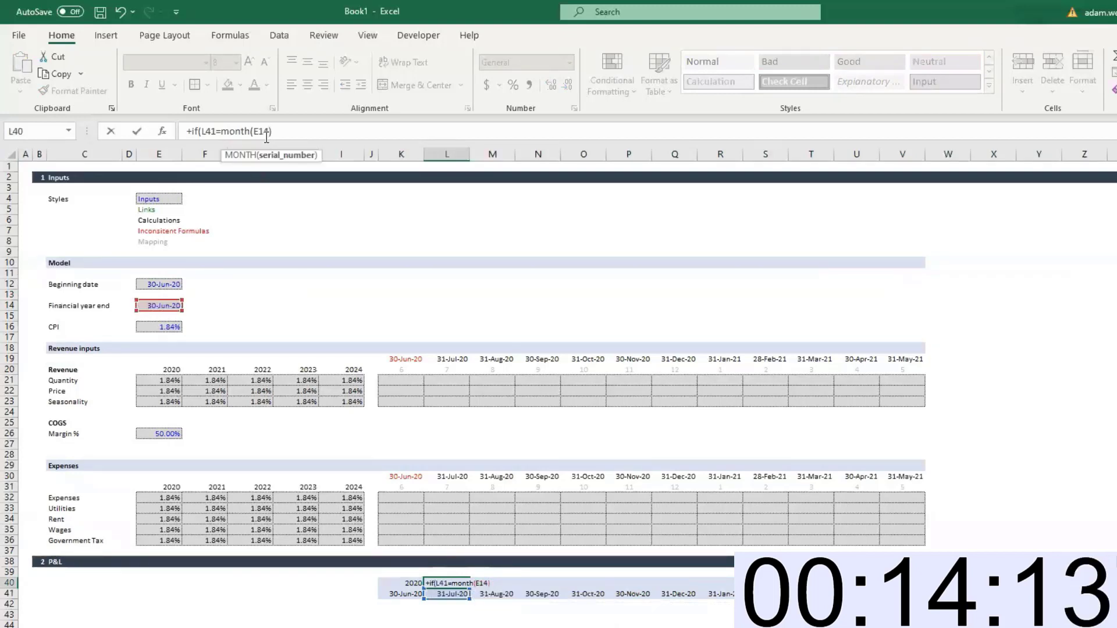
key("F4")
left_click(325, 132)
type(",")
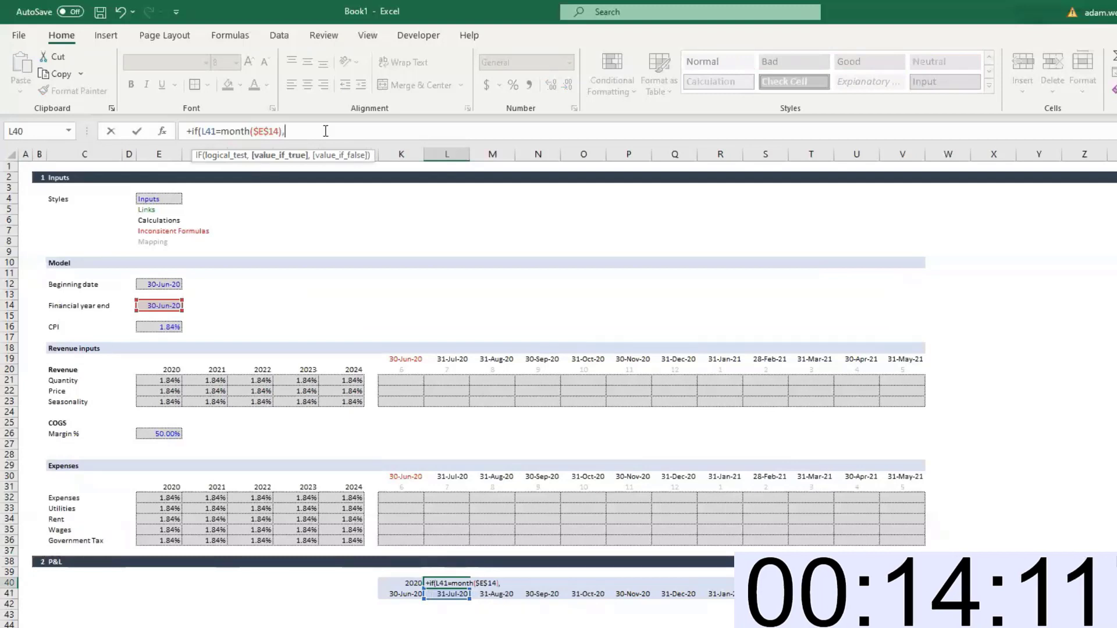
Complete the L40 formula to return K40+1 if true and K40 otherwise, and copy it across the year row
left_click(397, 583)
type("+1,")
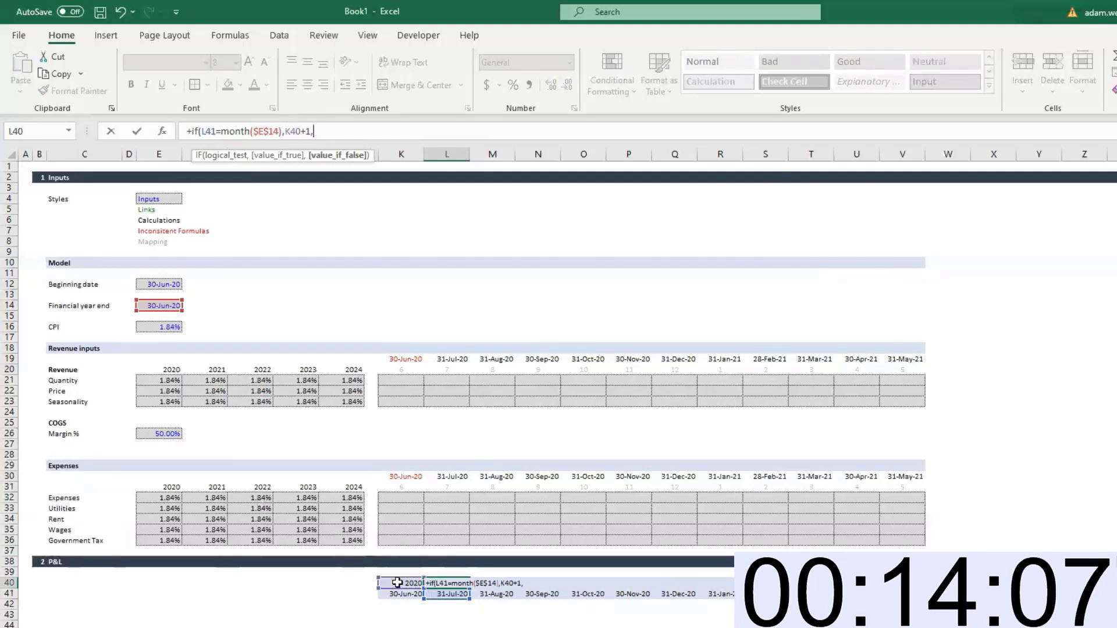
left_click(398, 583)
key("Return")
key("Return")
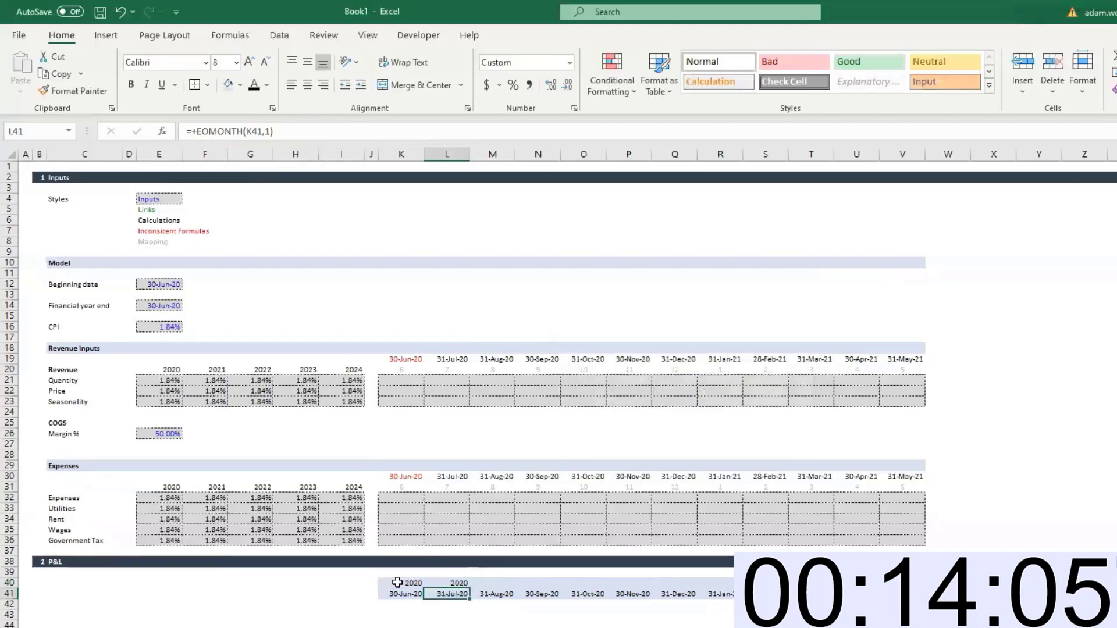
key("Up")
key("ctrl+shift+Right")
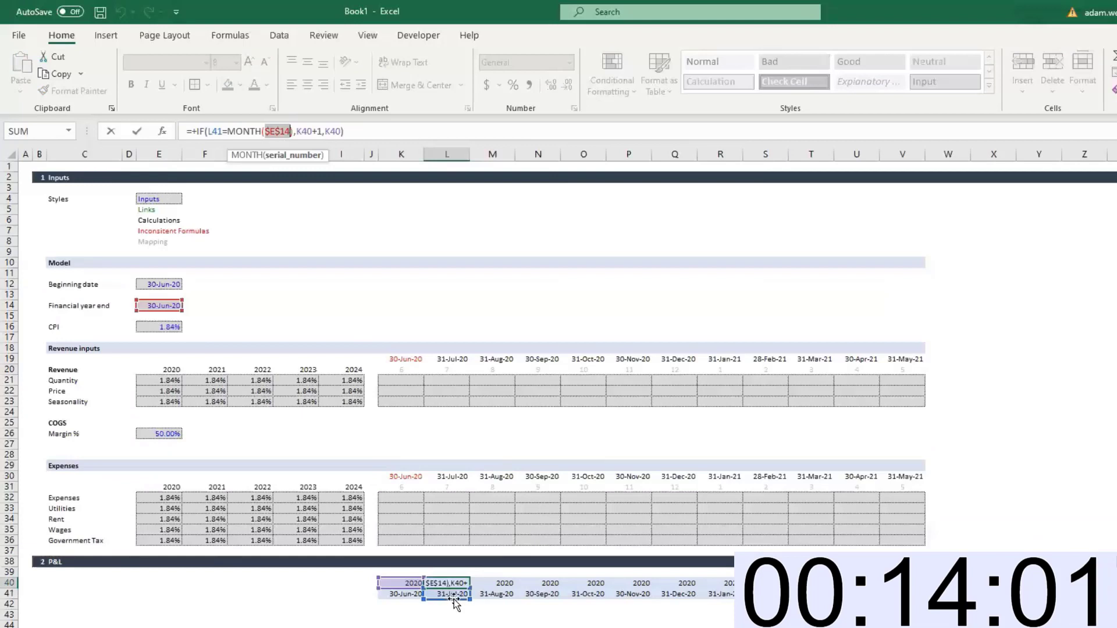
Change the L40 test to E14=MONTH($L$41) and fill the formula across row 40
left_click(453, 597)
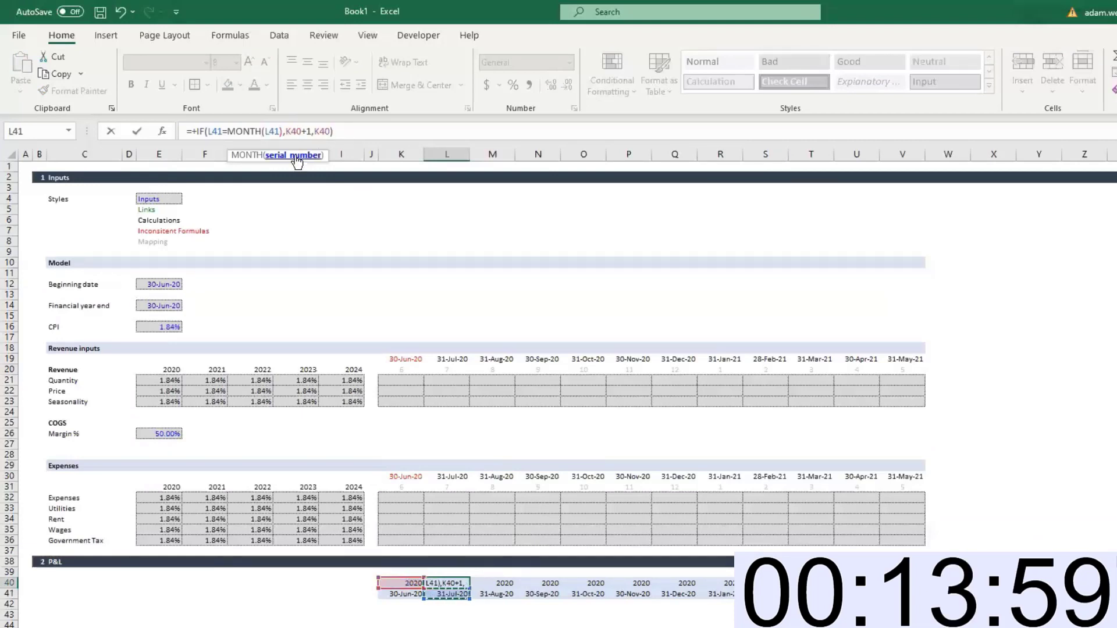
key("F4")
double_click(217, 132)
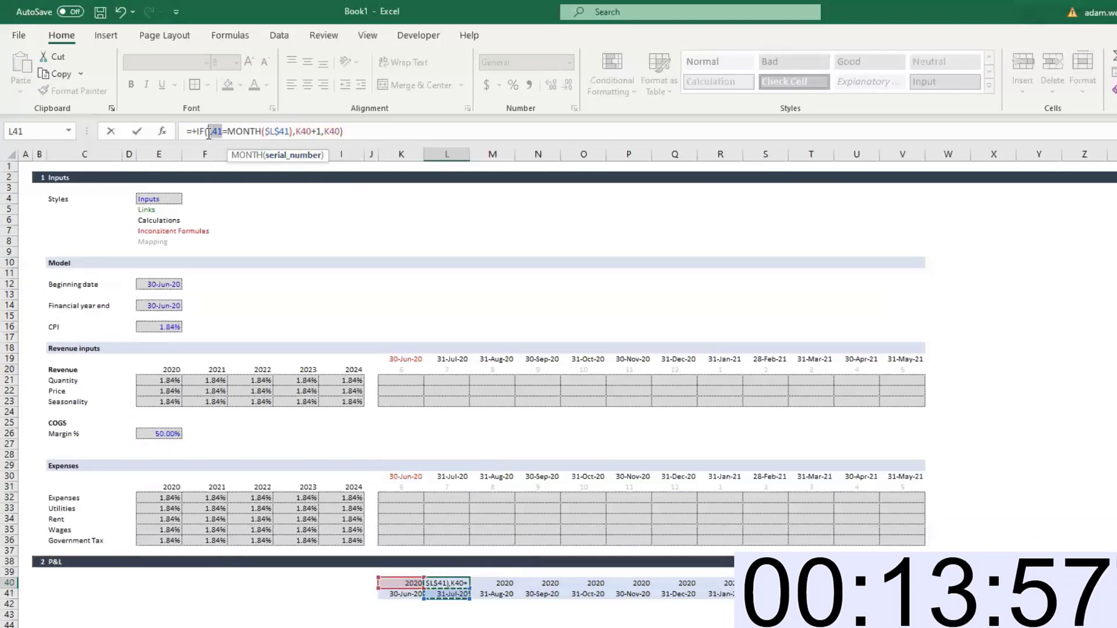
left_click(169, 306)
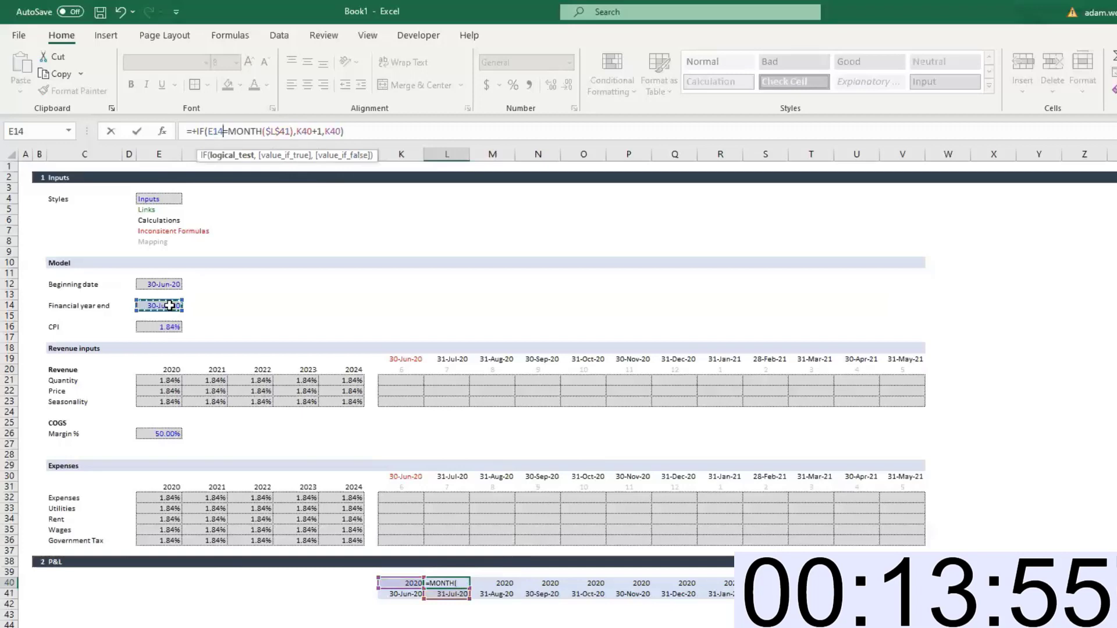
key("ctrl+Return")
key("ctrl+shift+Right")
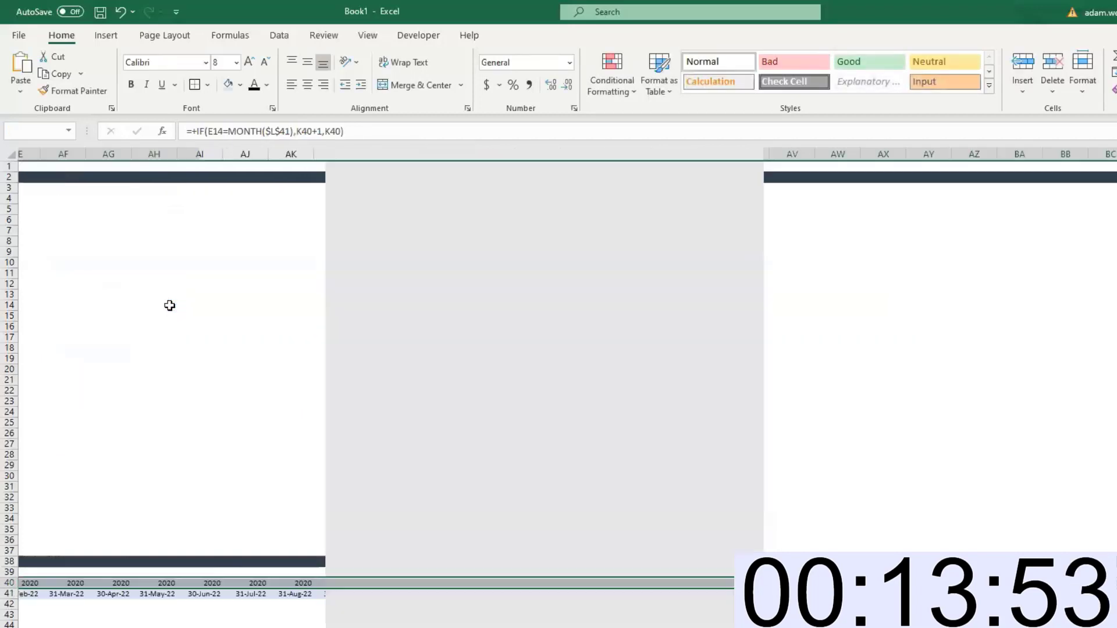
key("ctrl+r")
key("ctrl+Right")
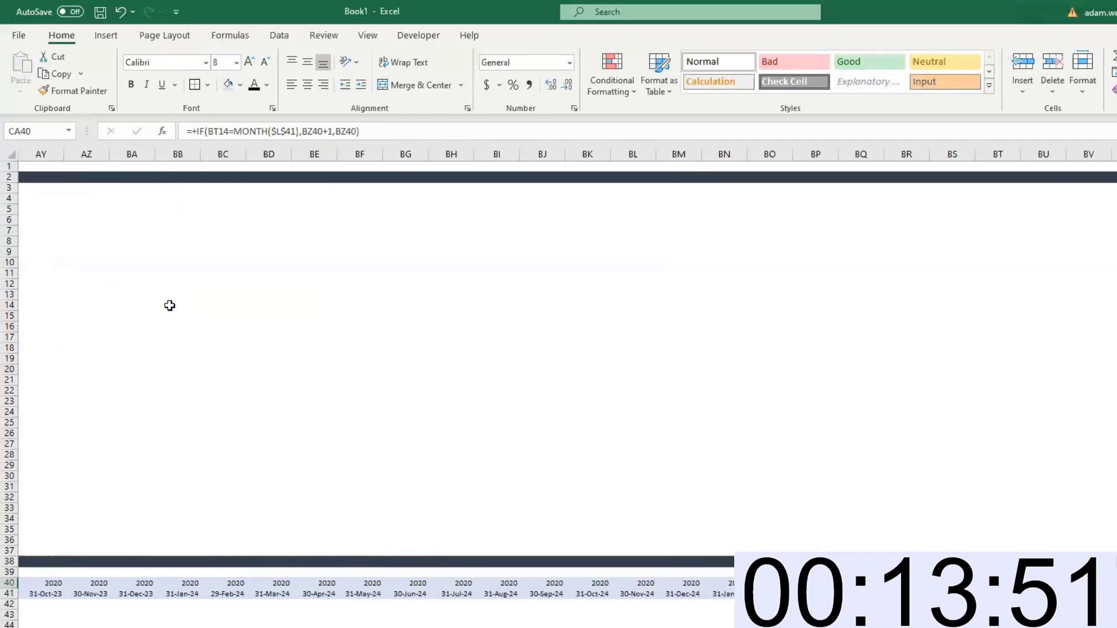
key("ctrl+Left")
key("Right")
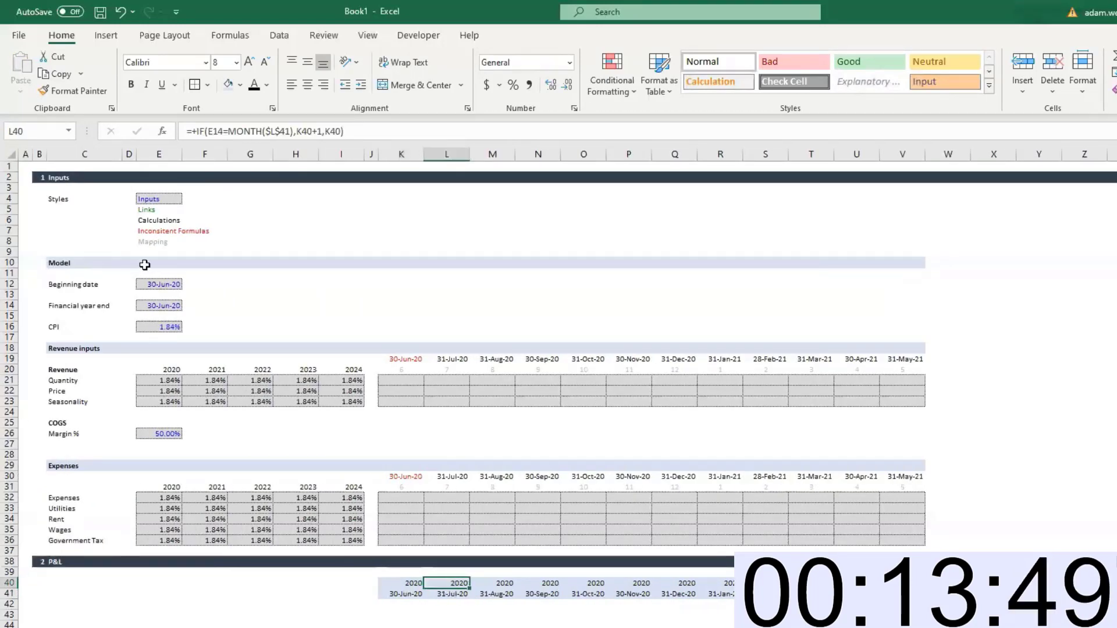
Wrap the year-end reference in L40 in MONTH with an absolute address, giving the test MONTH($E$14)=MONTH($L$41)
left_click(228, 134)
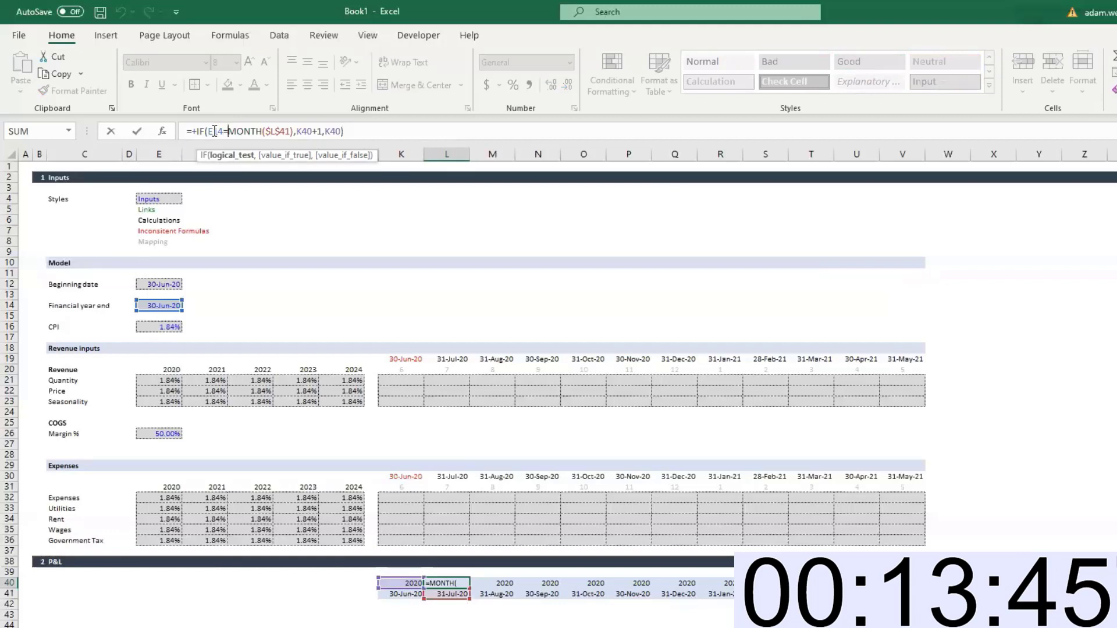
left_click(210, 132)
type("m")
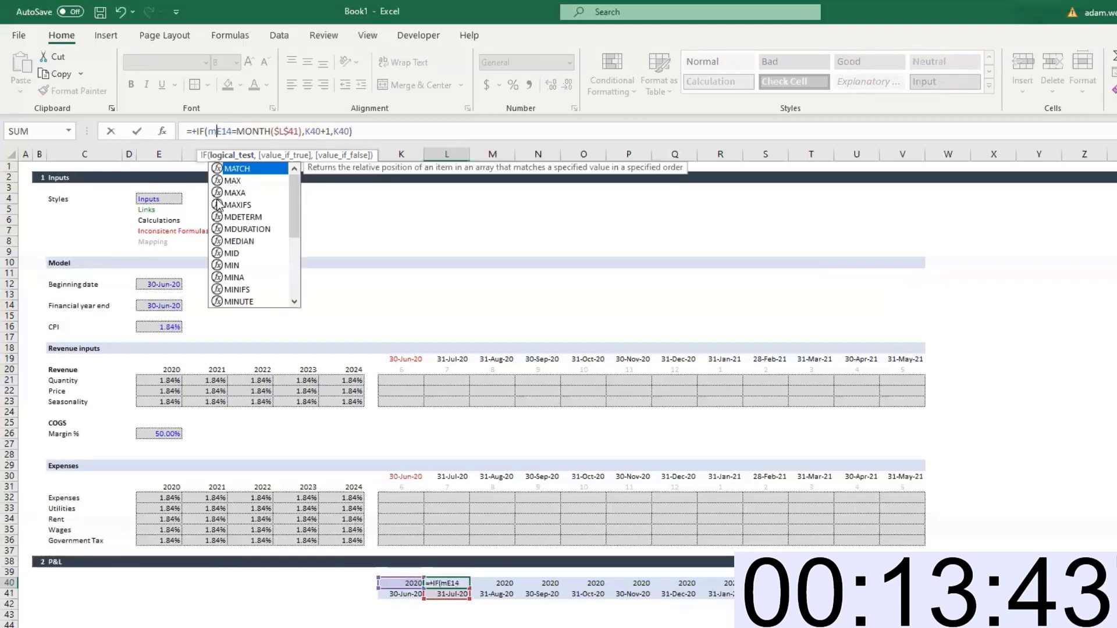
type("onth")
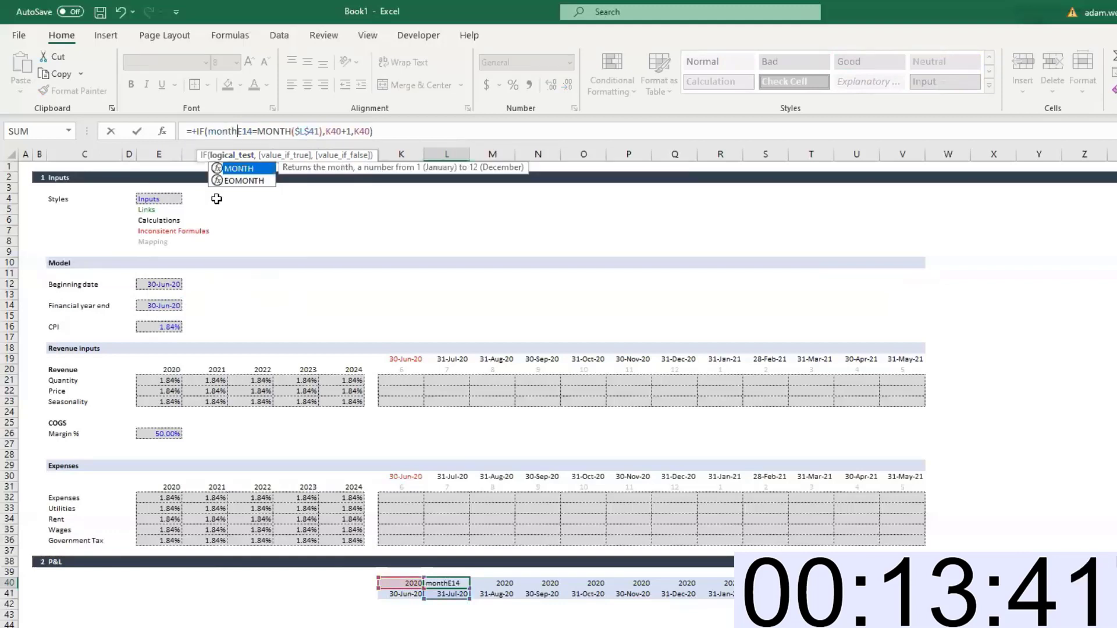
type("(")
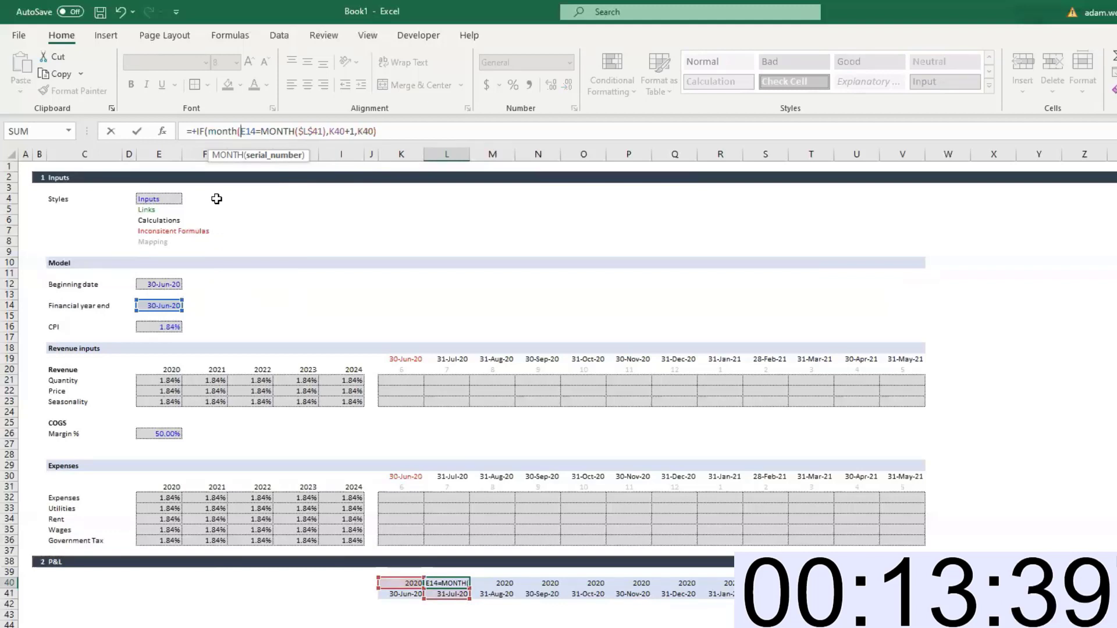
key("F4")
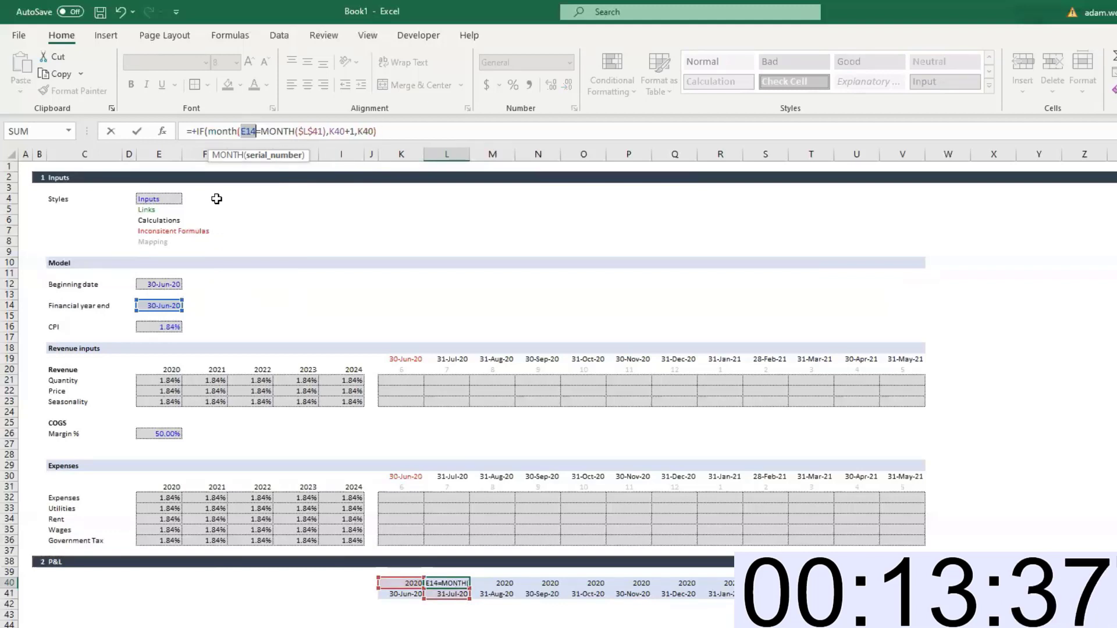
key("Right")
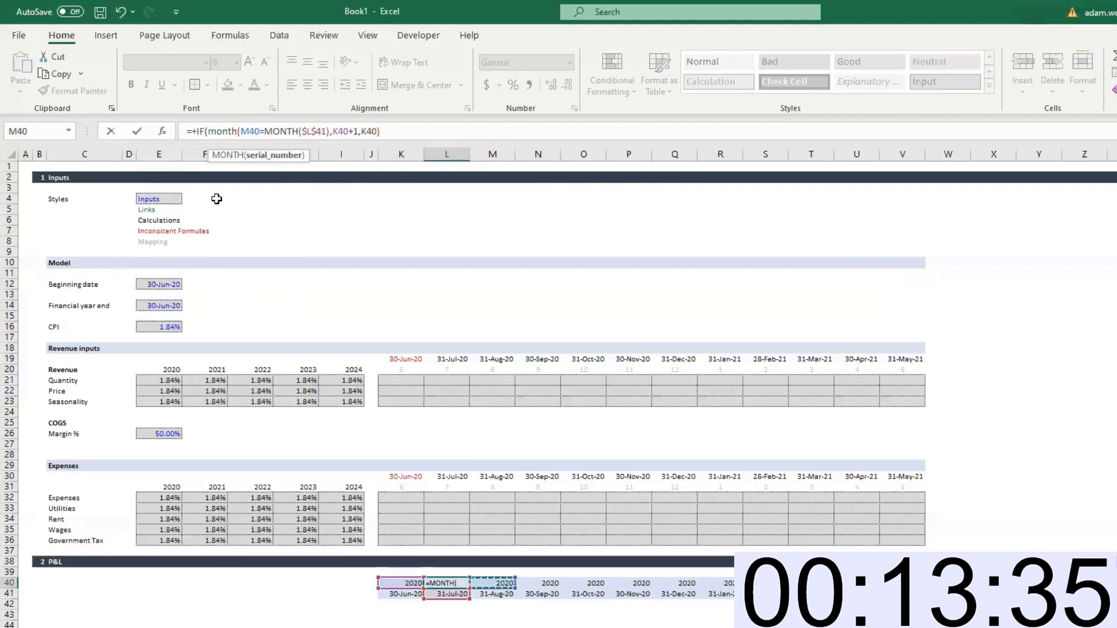
key("ctrl+z")
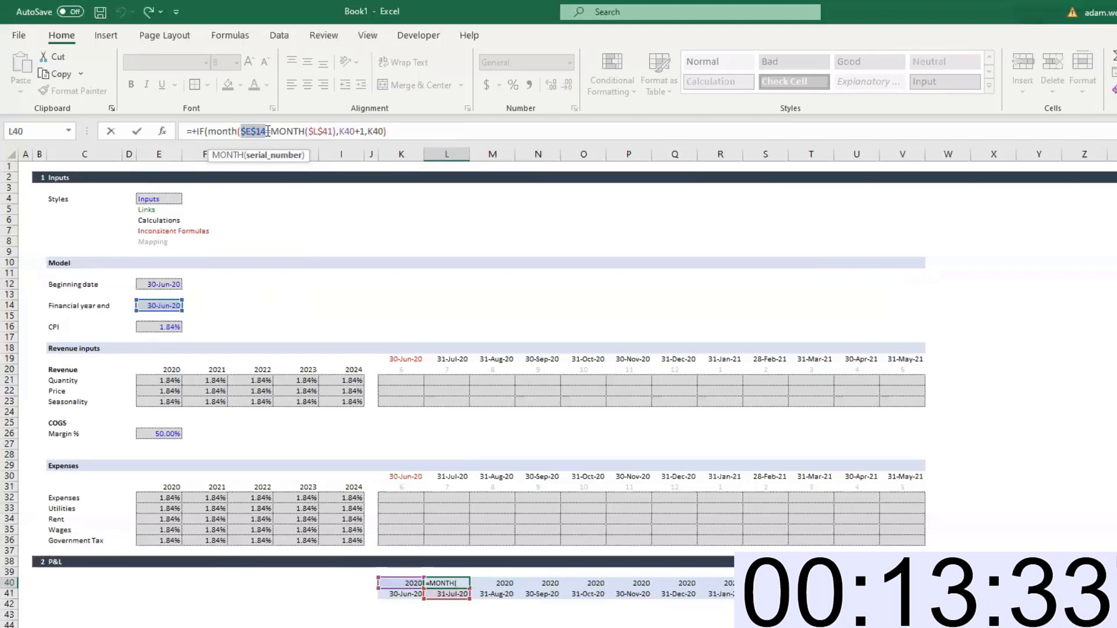
type(")")
key("Return")
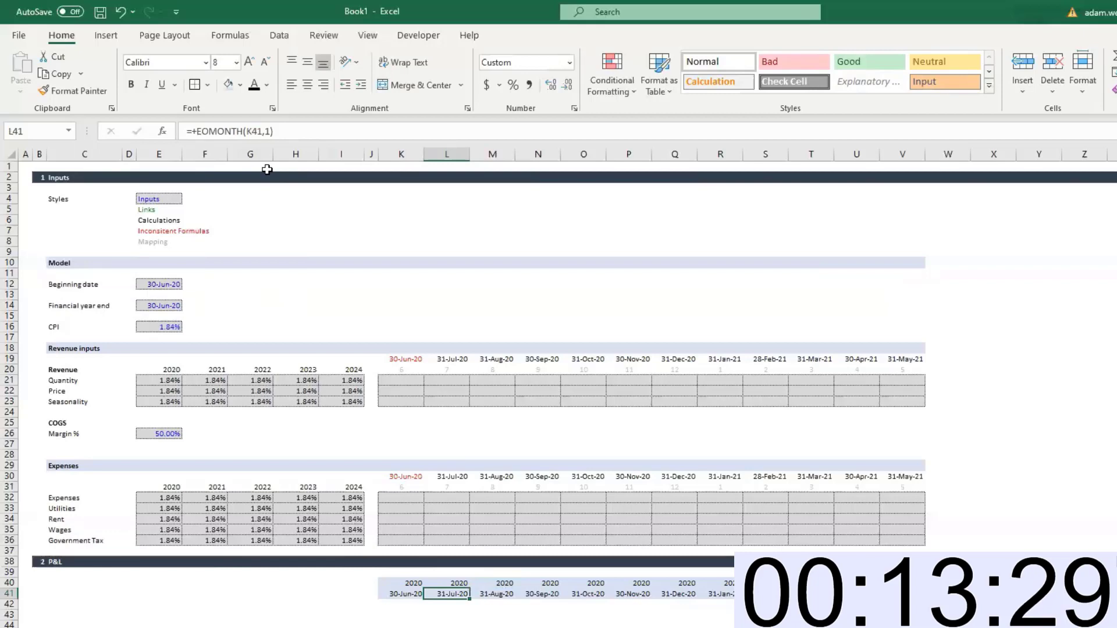
Copy the corrected year formula from L40 across the rest of the P&L year row
key("Up")
key("ctrl+c")
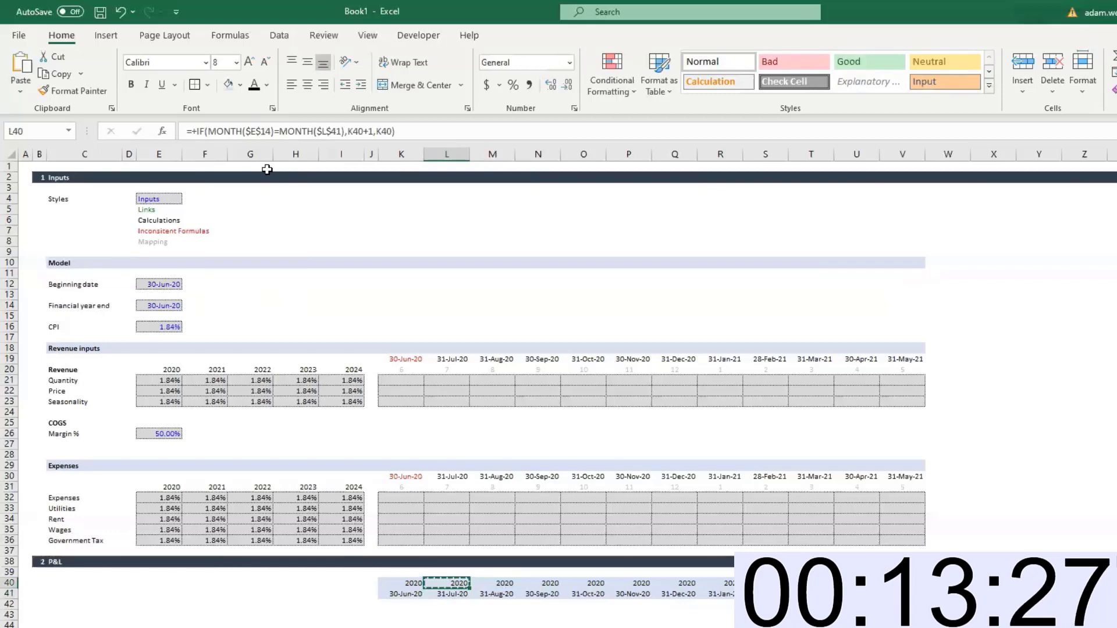
key("ctrl+shift+Right")
key("Return")
key("Right")
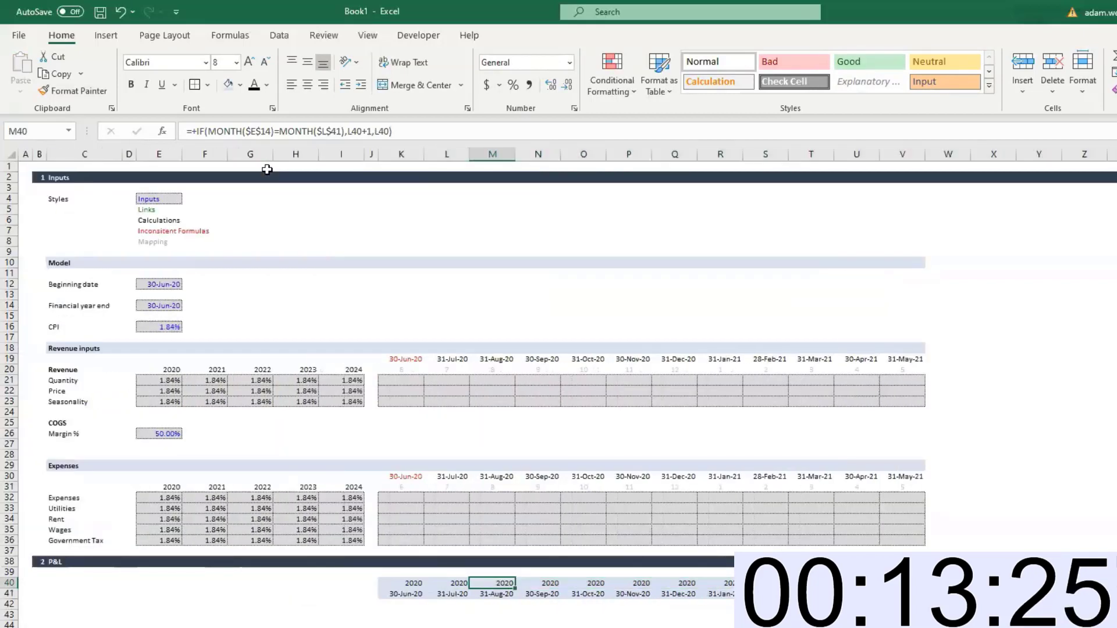
Examine the year formulas across row 40 of the P&L header and their references to the financial year end and date row
key("Right")
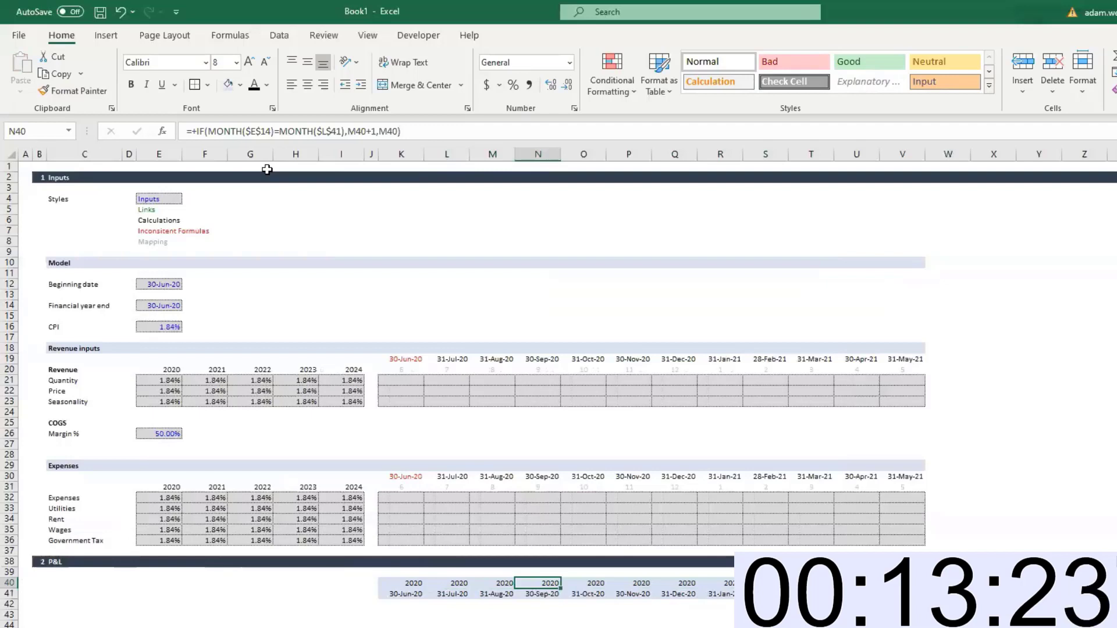
key("Left")
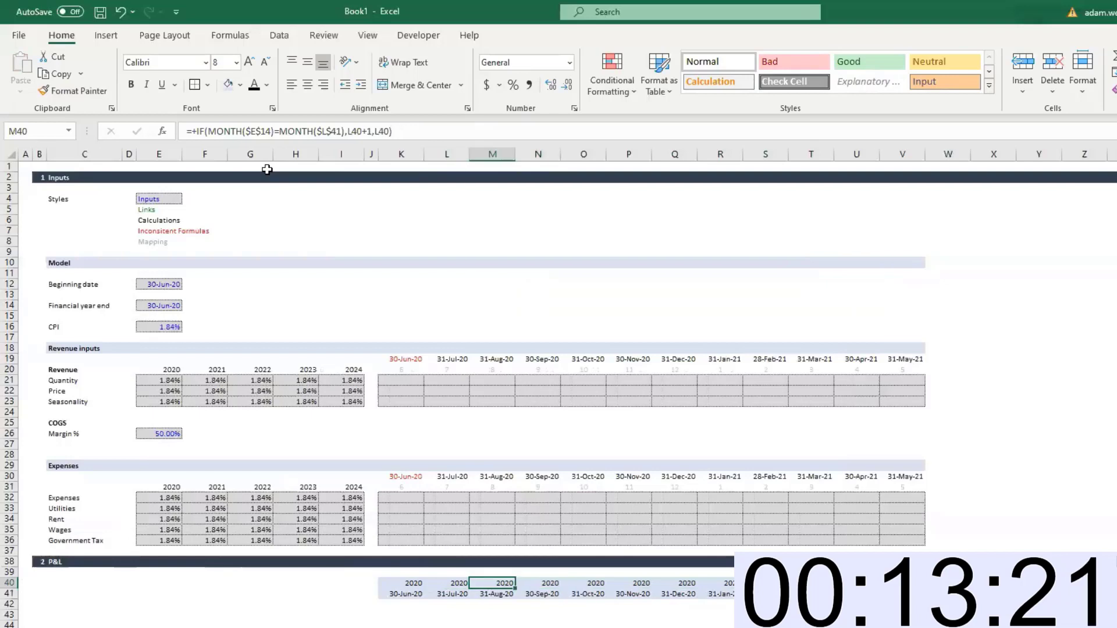
key("Left")
key("Right")
key("Right")
key("Right")
key("Right")
key("Right")
key("Right")
key("Right")
key("Right")
key("Right")
key("Right")
key("Right")
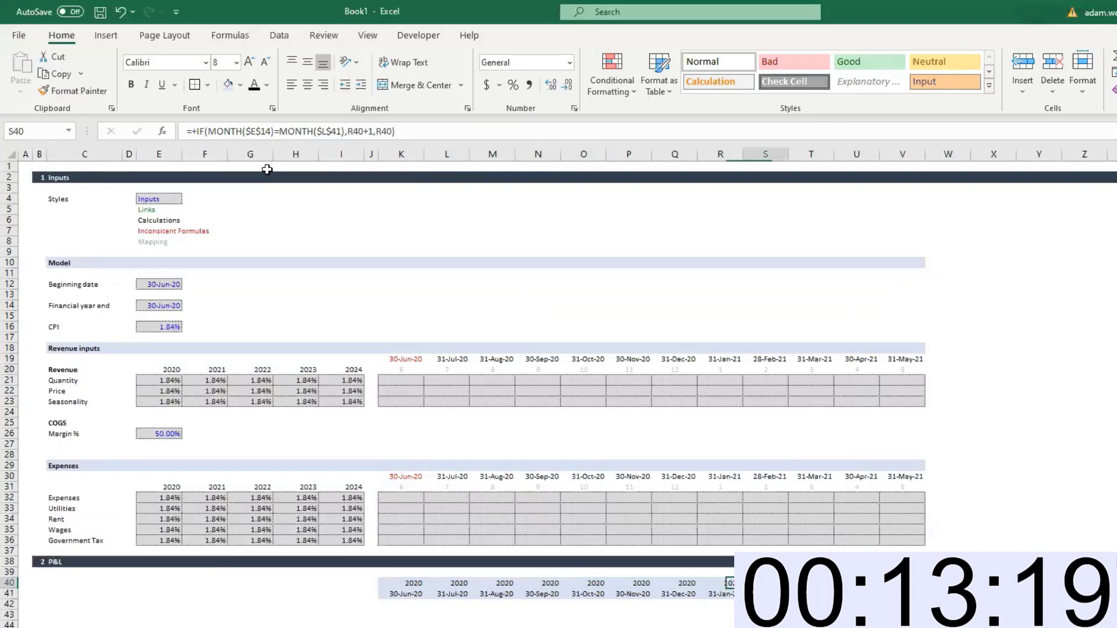
left_click(280, 132)
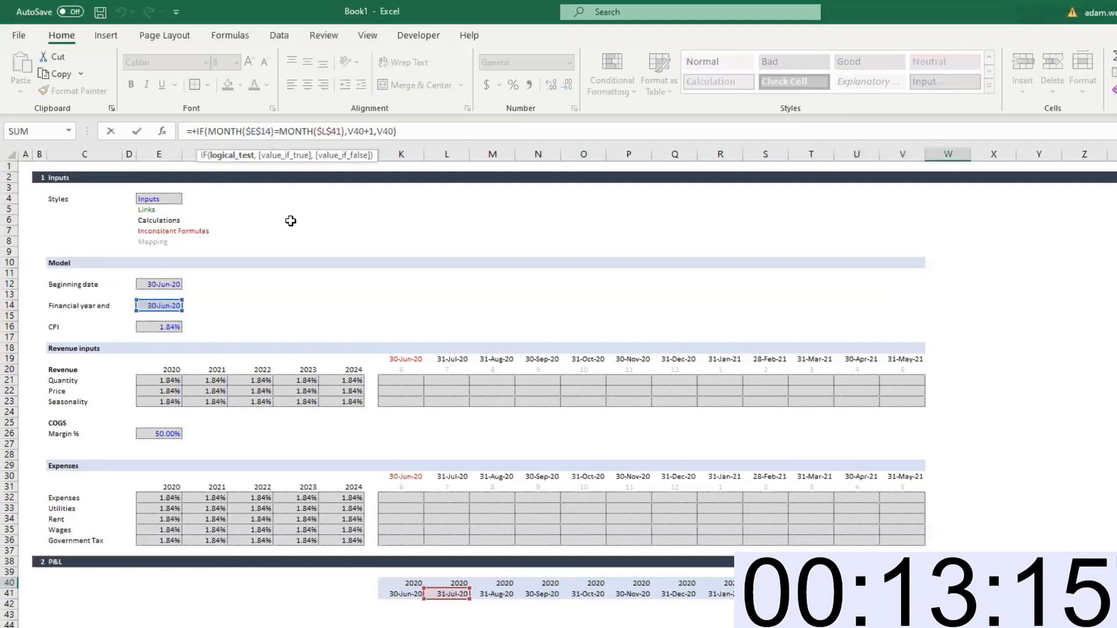
key("Escape")
Change the $L$41 reference in L40's year formula to L$41 and copy the formula across the rest of row 40
key("ctrl+Left")
key("Right")
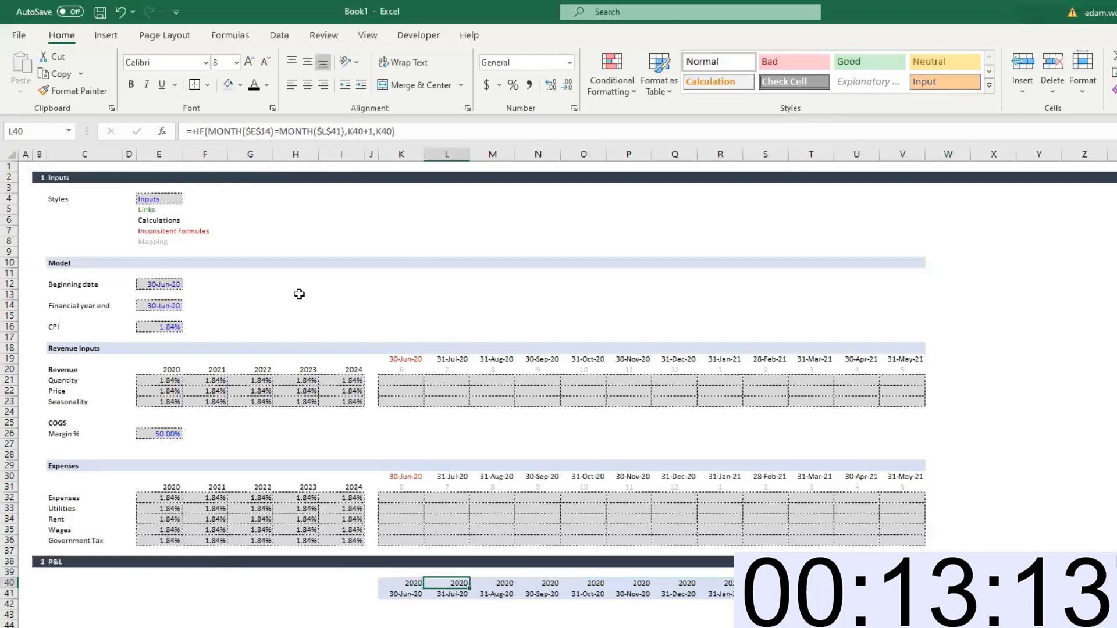
left_click(327, 133)
key("F4")
key("ctrl+Return")
key("ctrl+c")
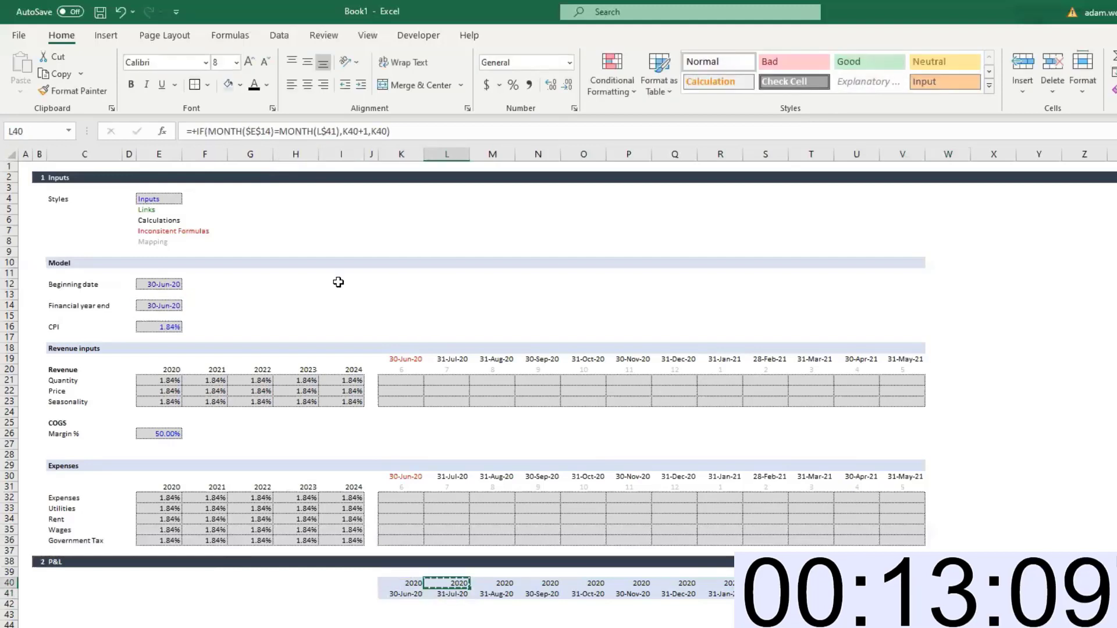
key("ctrl+shift+Right")
key("Return")
key("Right")
Extend the P&L year and month-end headers by copying CA40:CA41 across through column CE
key("ctrl+Right")
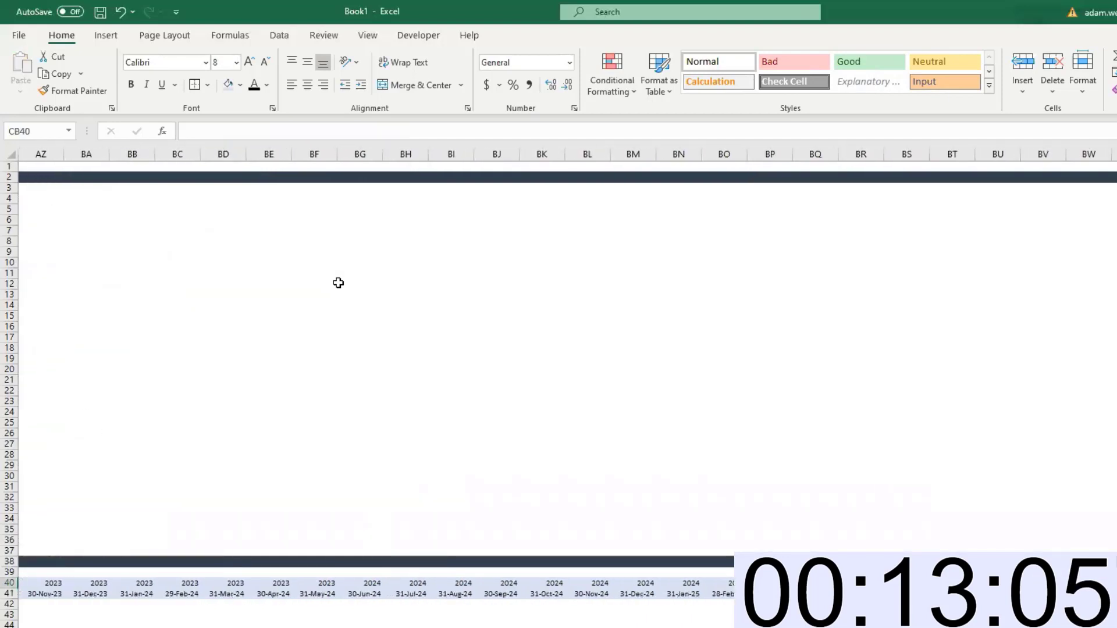
key("Left")
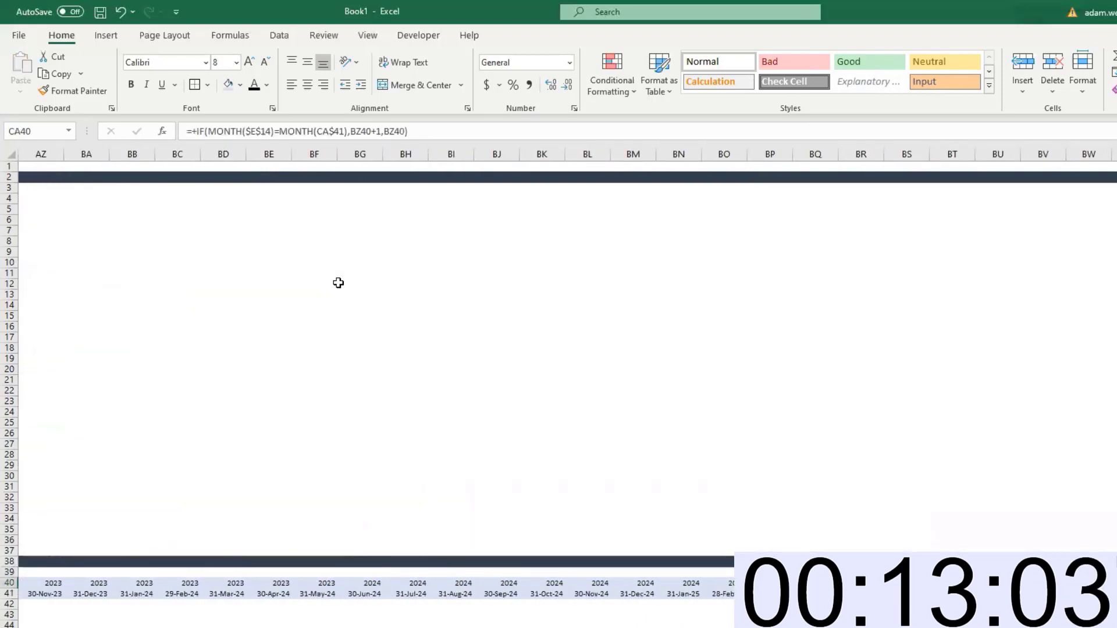
left_click(1116, 154)
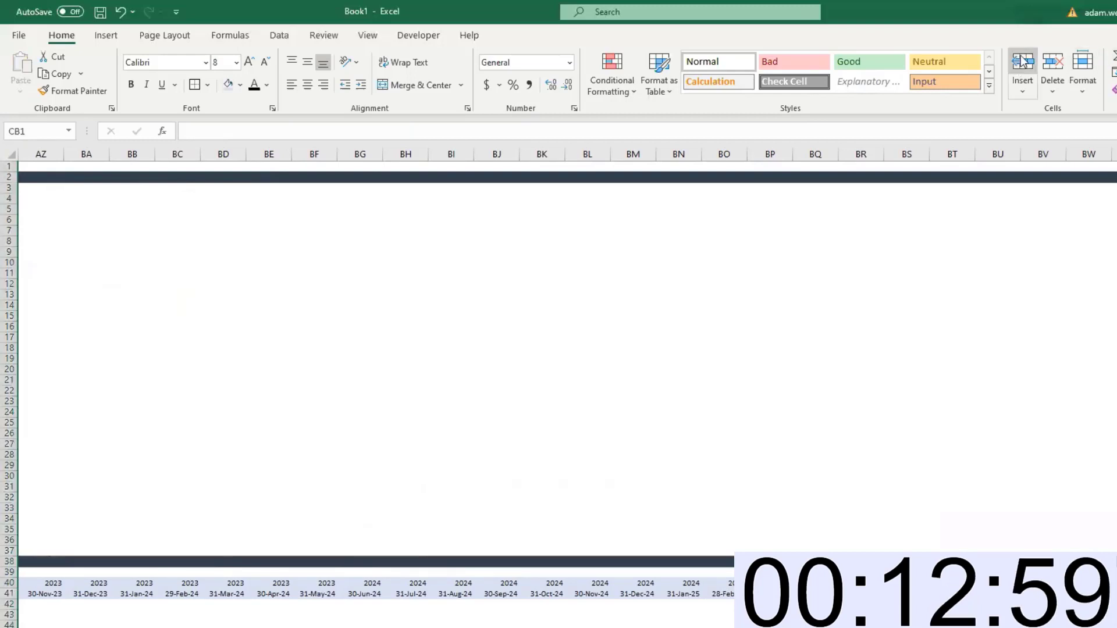
left_click(1116, 594)
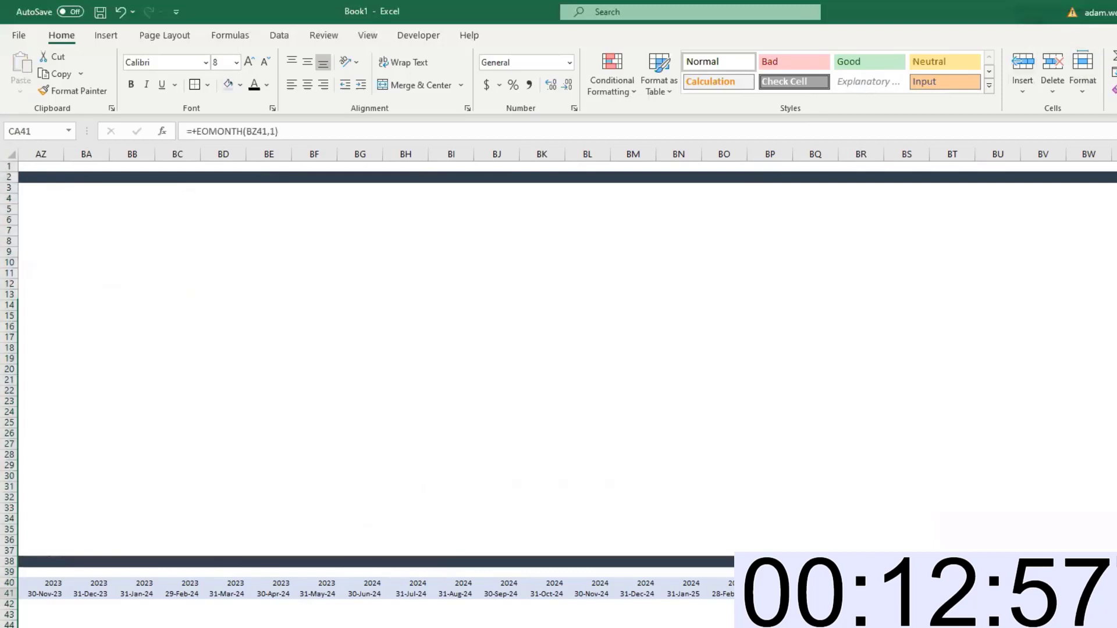
key("shift+Up")
key("ctrl+c")
key("shift+Right")
key("shift+Right")
key("shift+Right")
key("shift+Right")
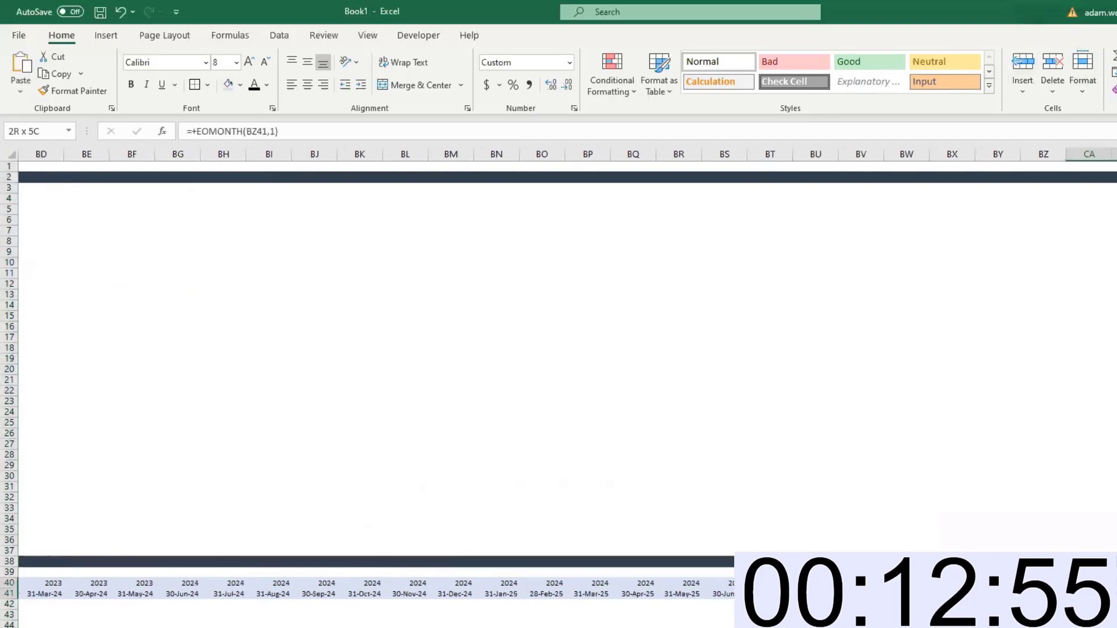
key("Return")
key("Right")
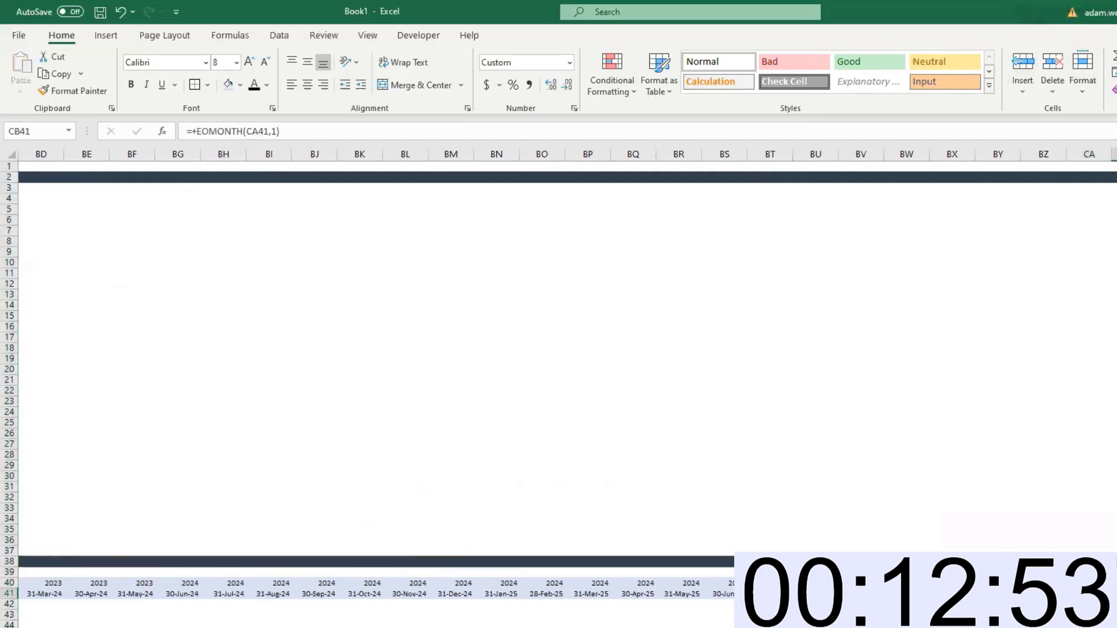
key("ctrl+Left")
key("ctrl+Right")
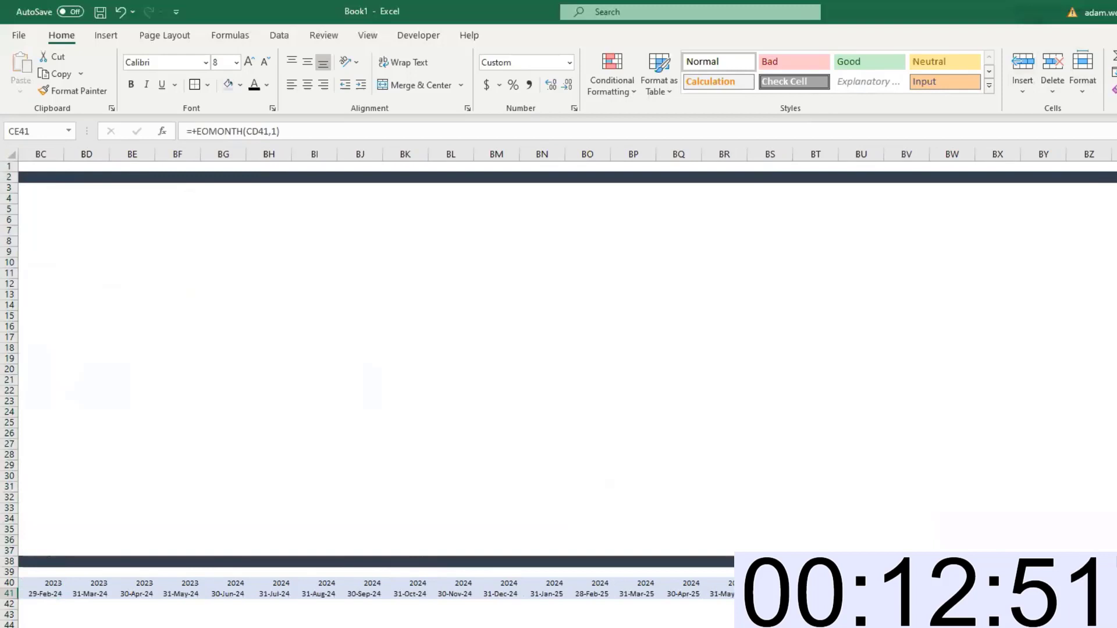
Edit L40's year formula so its logical test reads MONTH($E$14)+1=MONTH(L$41)
key("Up")
key("ctrl+Left")
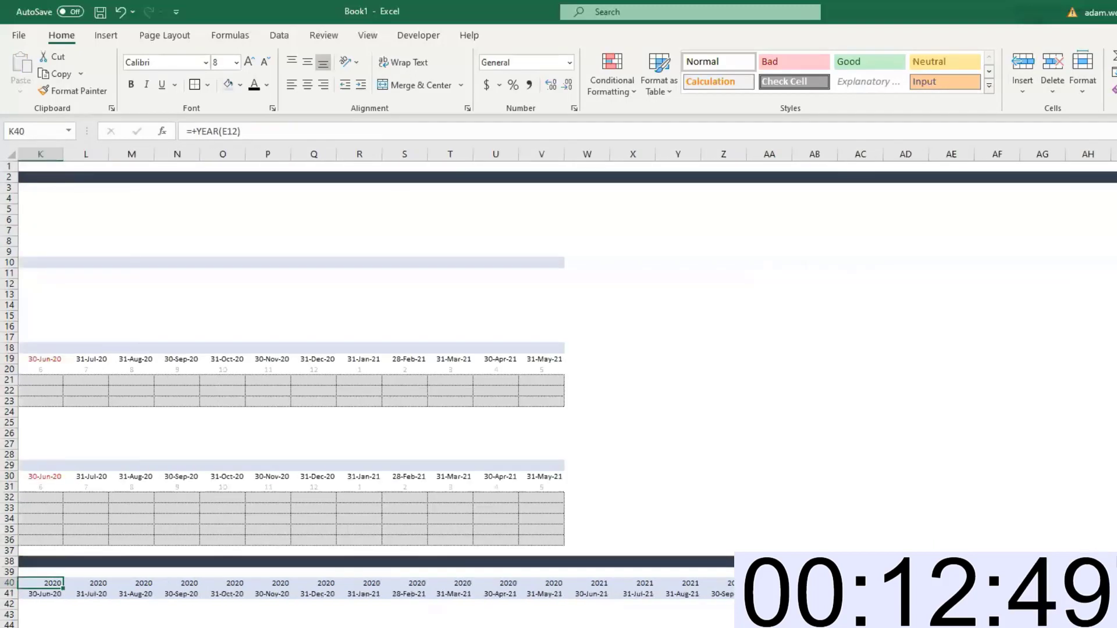
key("Right")
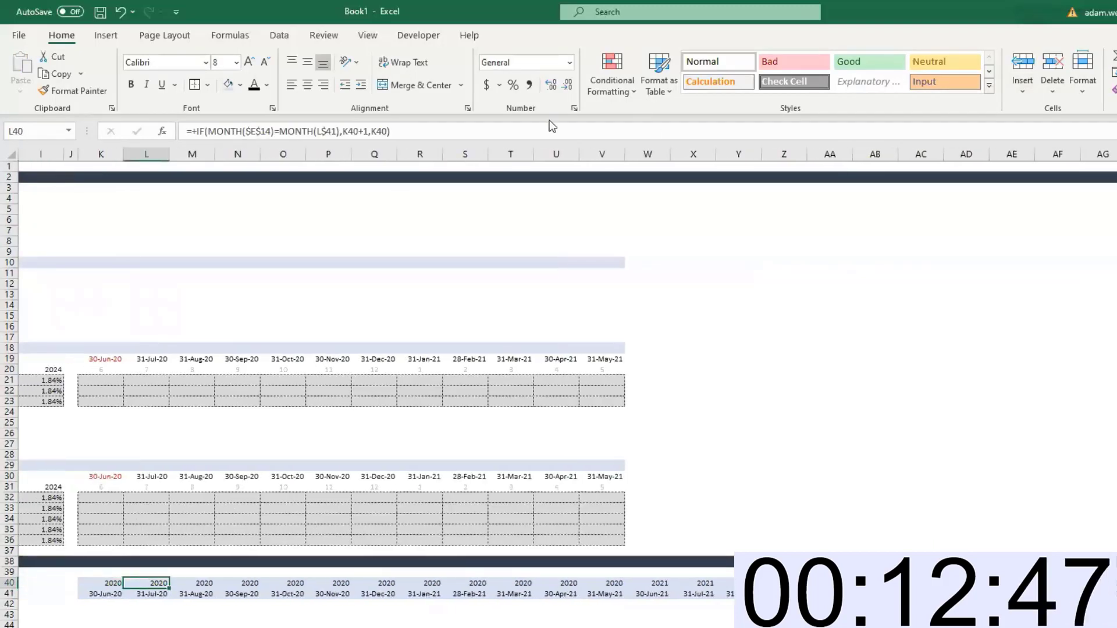
left_click(208, 130)
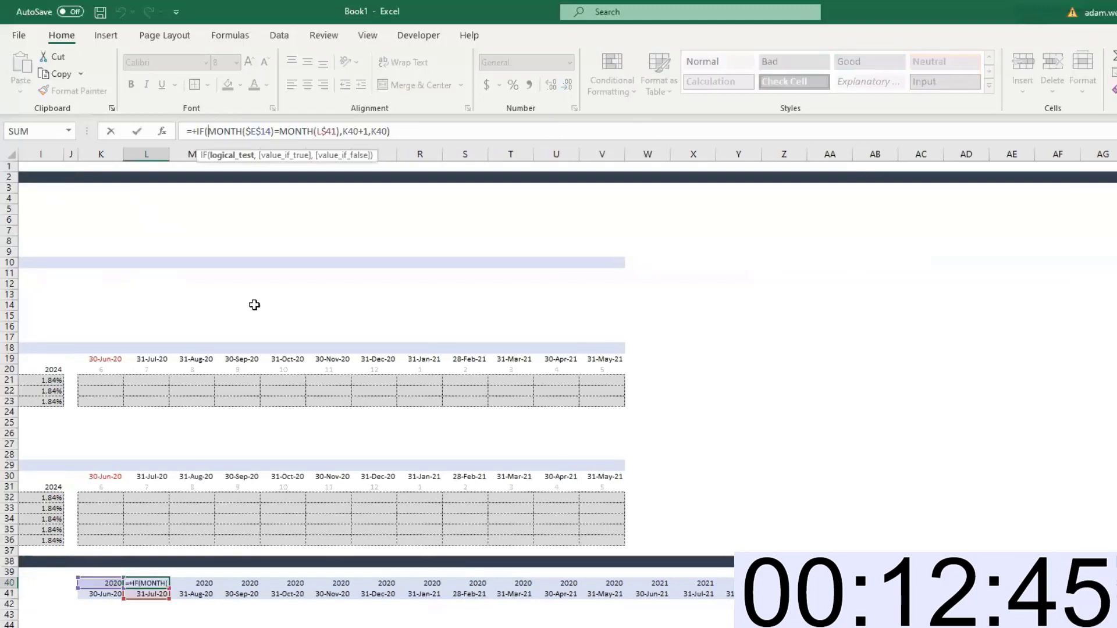
key("Right")
key("Right")
key("Right")
key("Right")
key("Right")
key("Right")
key("Right")
key("Right")
key("Right")
key("Right")
key("Right")
key("Right")
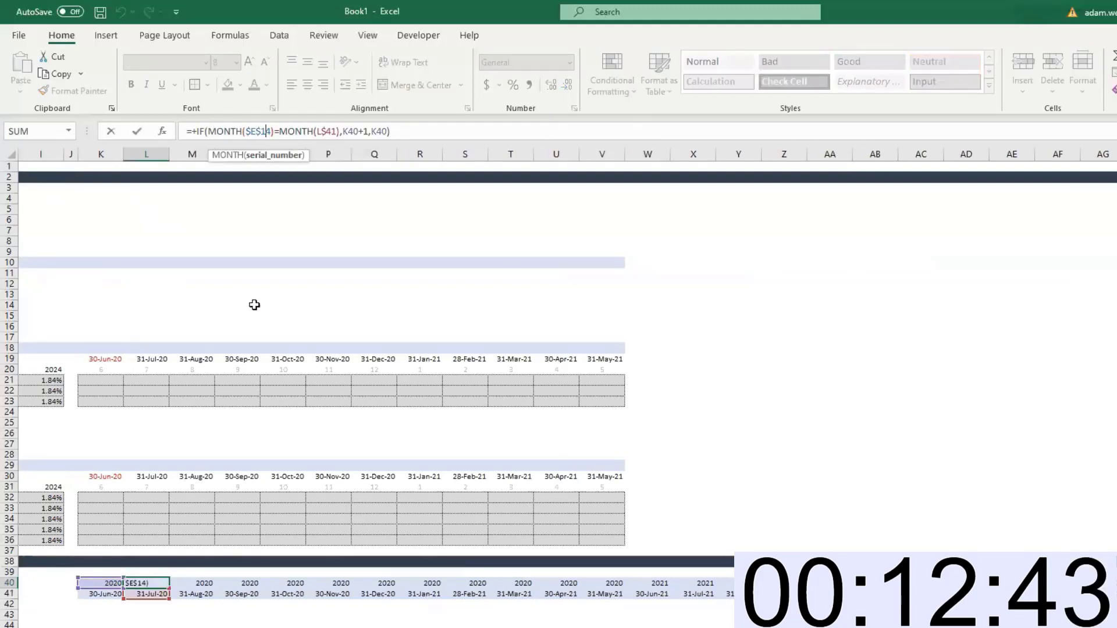
type("+1")
key("Return")
key("Up")
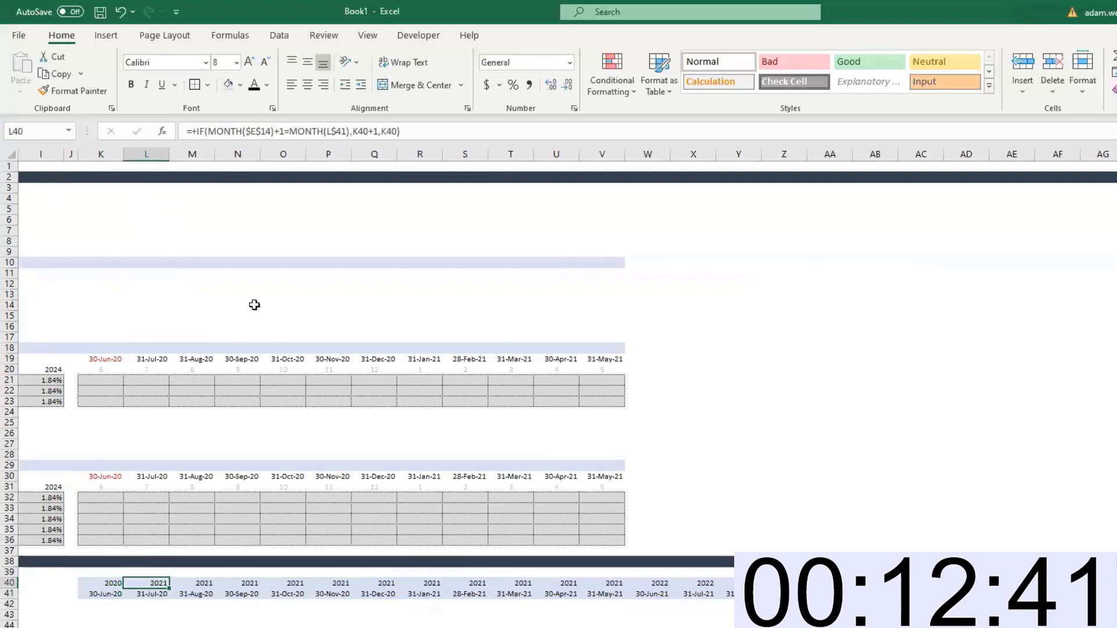
Fill the revised year formula from L40 across the remaining columns of row 40
key("ctrl+shift+Right")
key("ctrl+r")
key("ctrl+BackSpace")
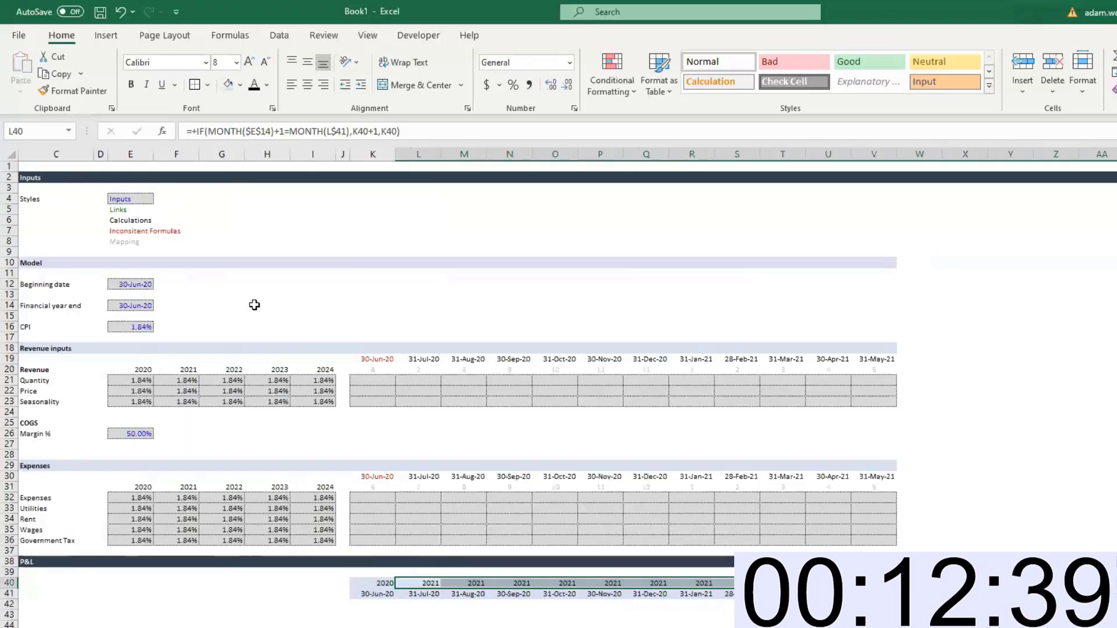
Set the model's beginning date in E12 to 1 July 2020
key("Down")
key("Left")
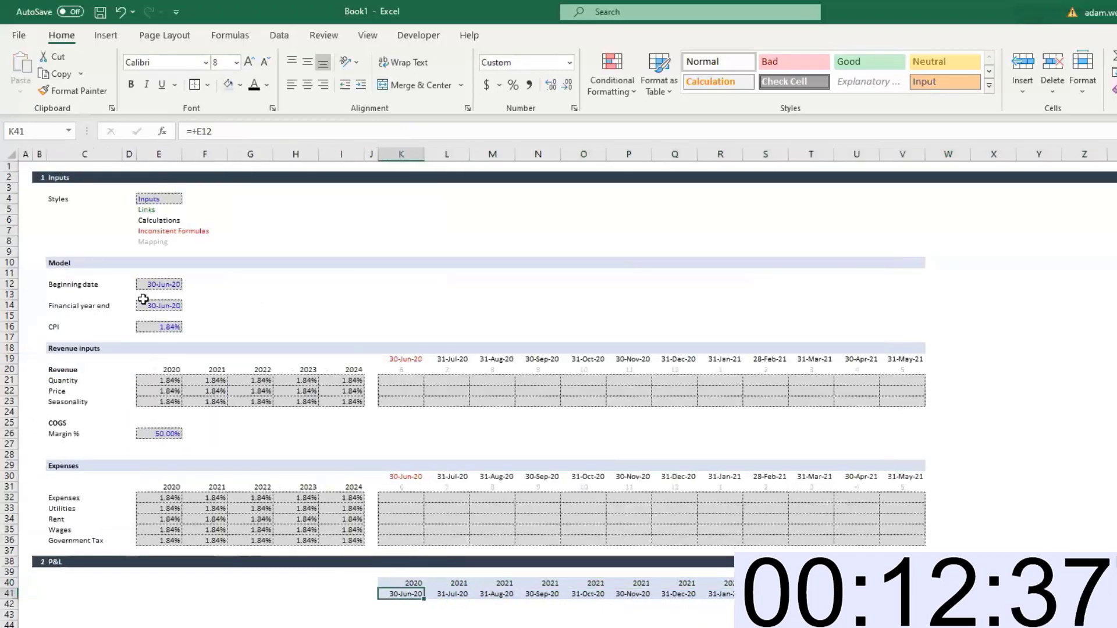
left_click(149, 282)
type("1/")
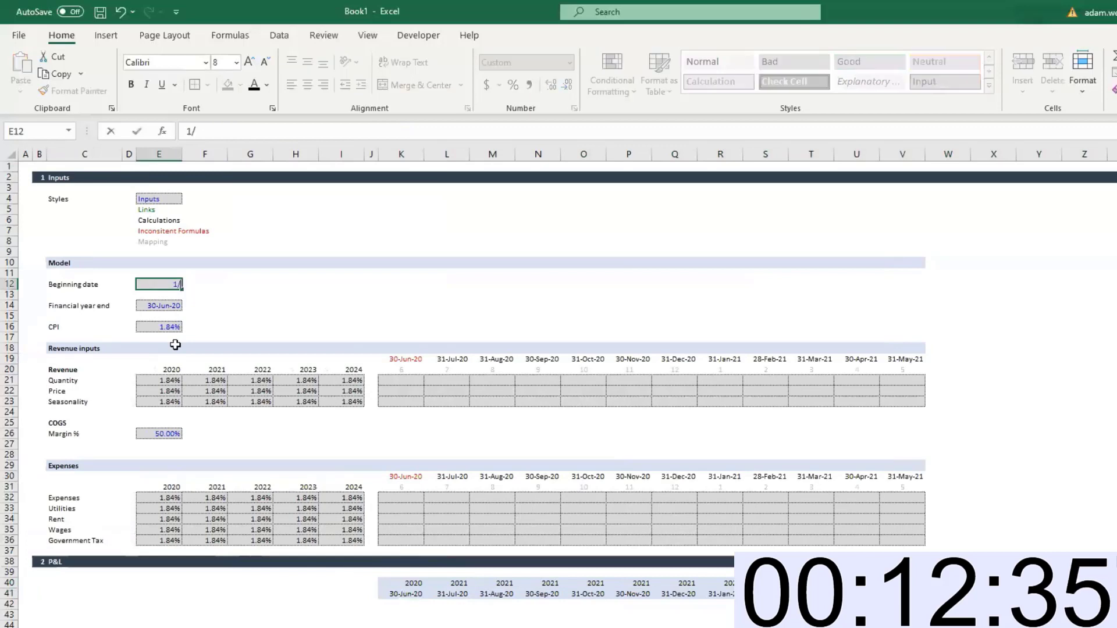
type("07/20")
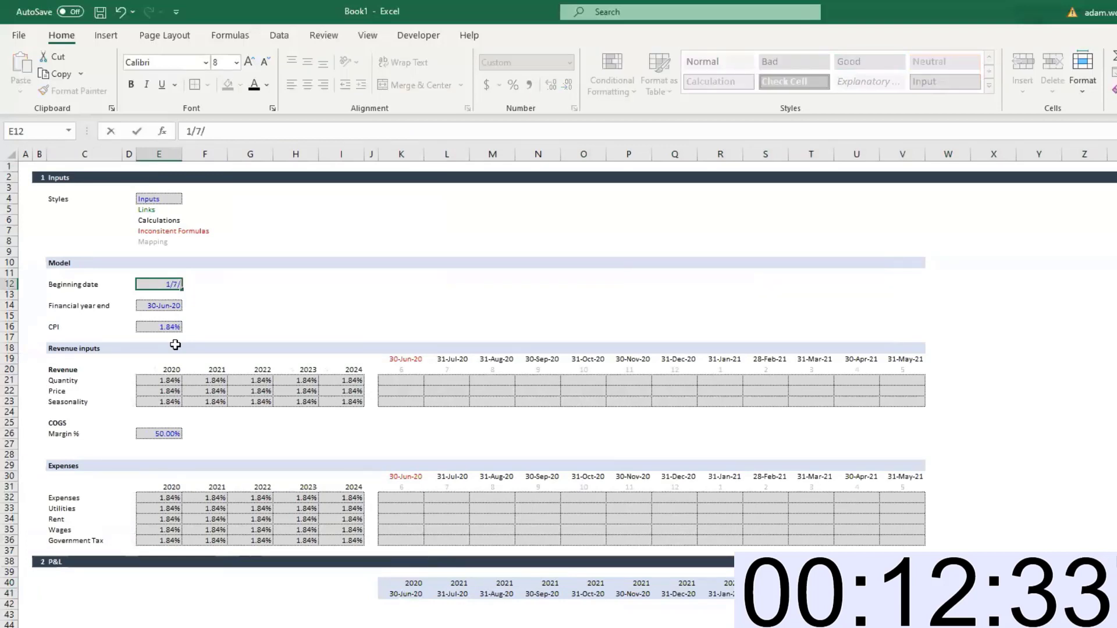
key("ctrl+Return")
Change the first revenue header date in K19 to the formula =+EOMONTH(K30,0)
left_click(405, 359)
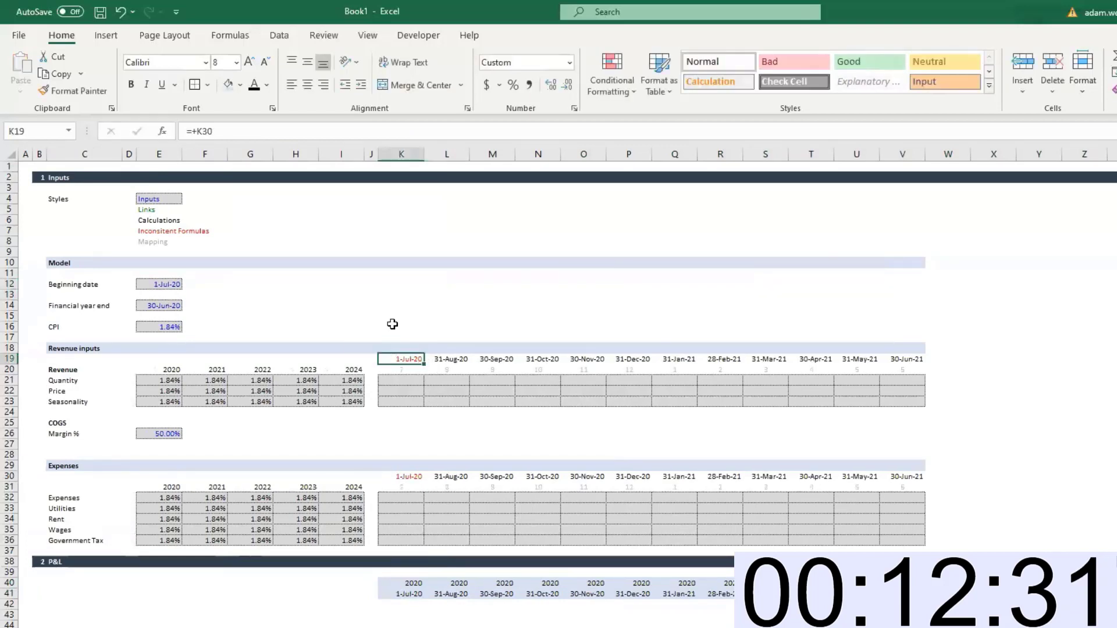
left_click(197, 129)
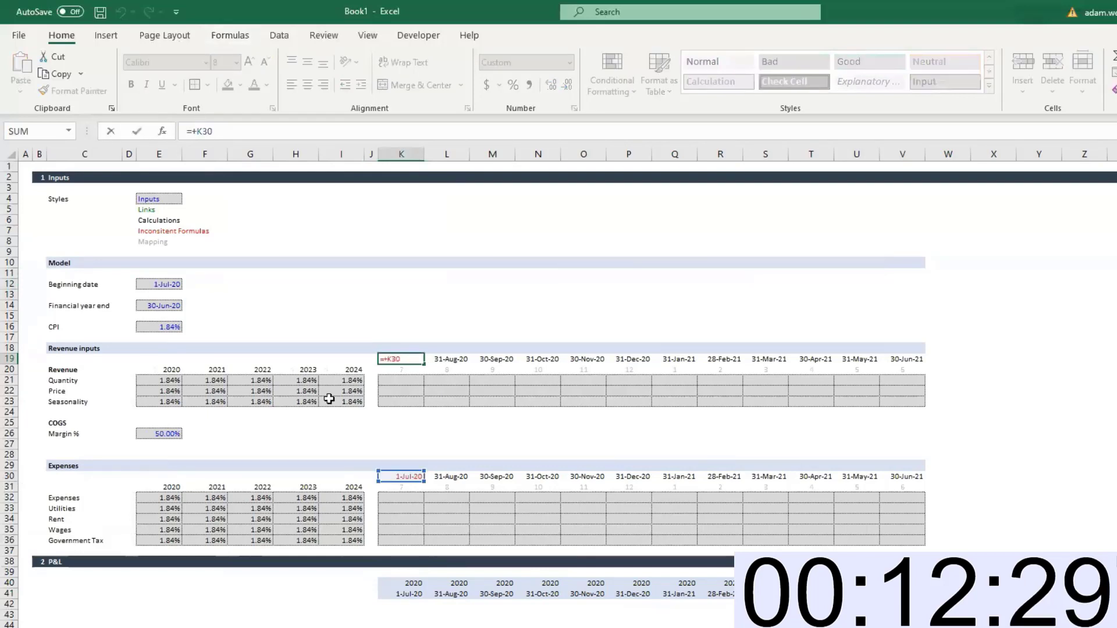
type("eom")
double_click(263, 161)
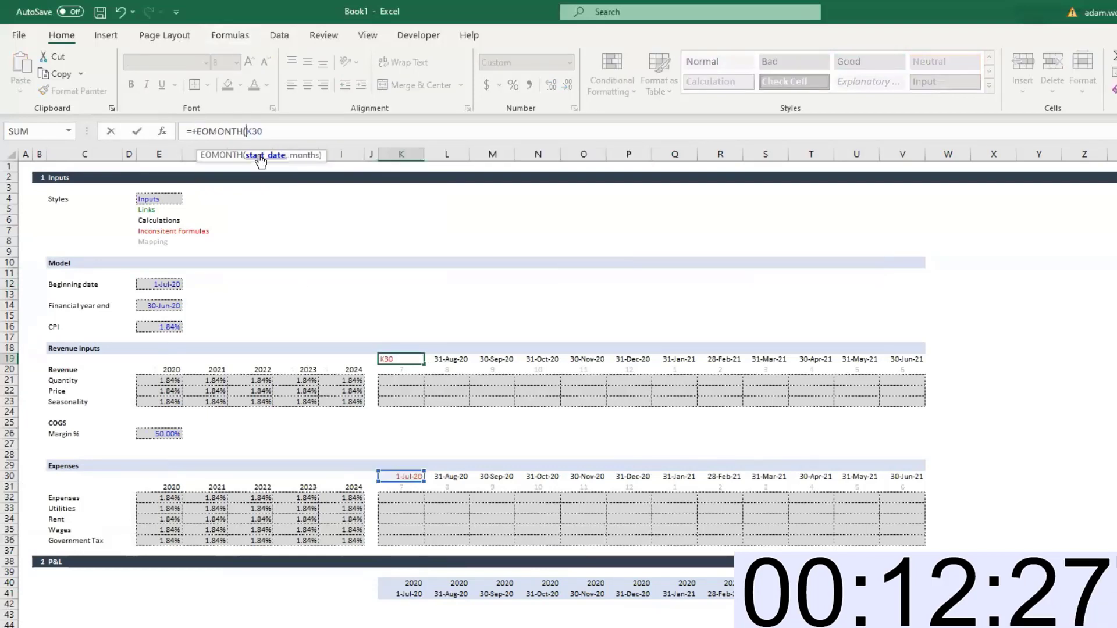
type(",0)")
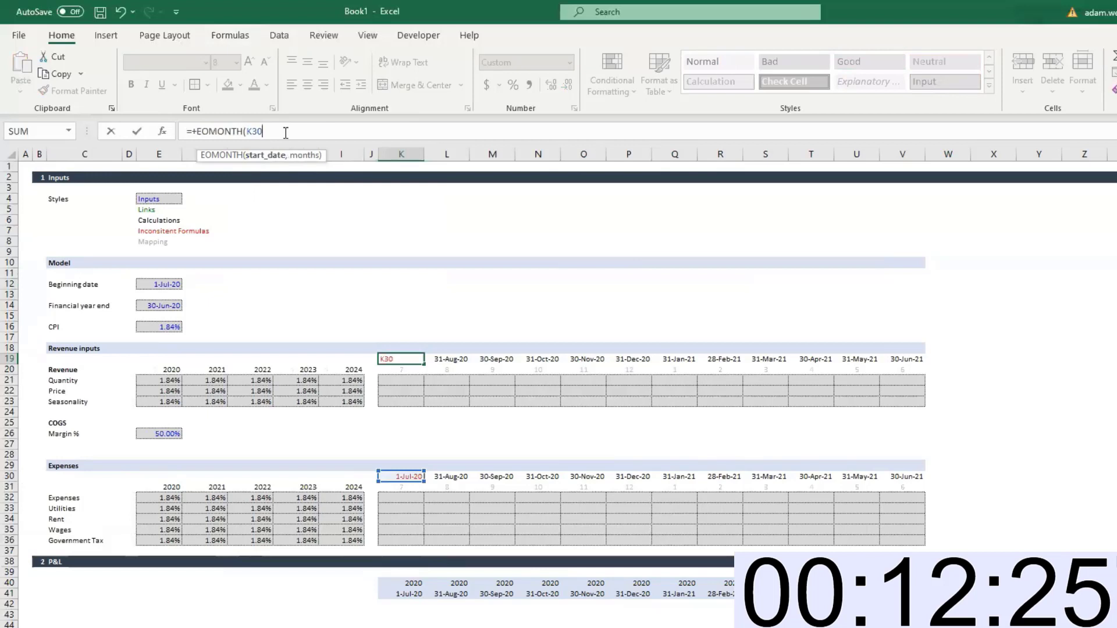
key("ctrl+Return")
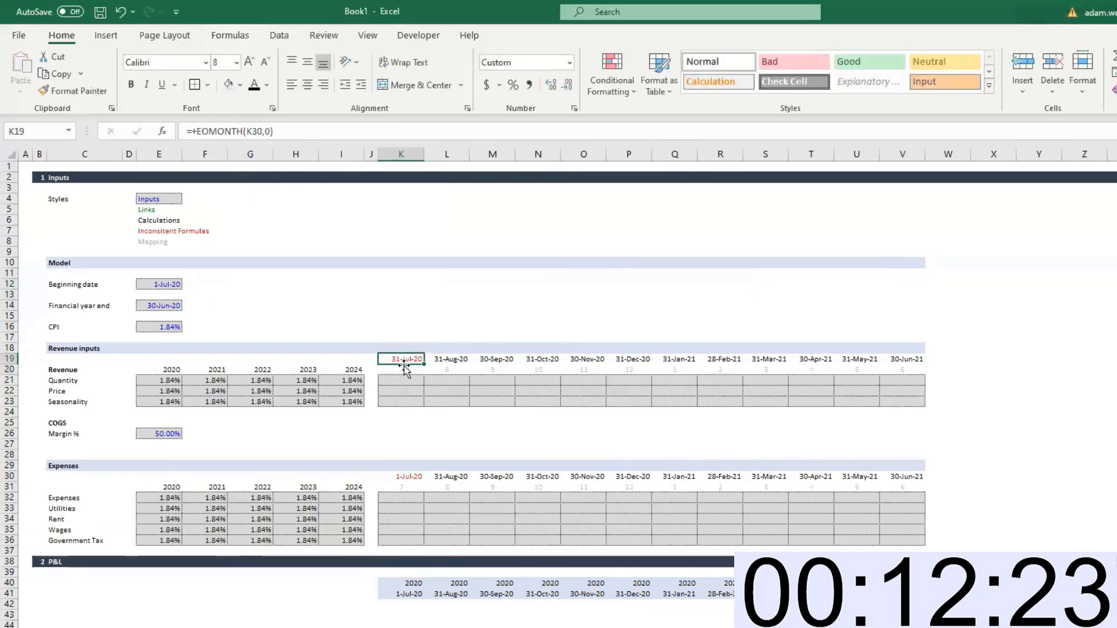
Copy the month-end formula from K19 to the first expenses header date in K30
key("ctrl+c")
left_click(418, 476)
key("ctrl+v")
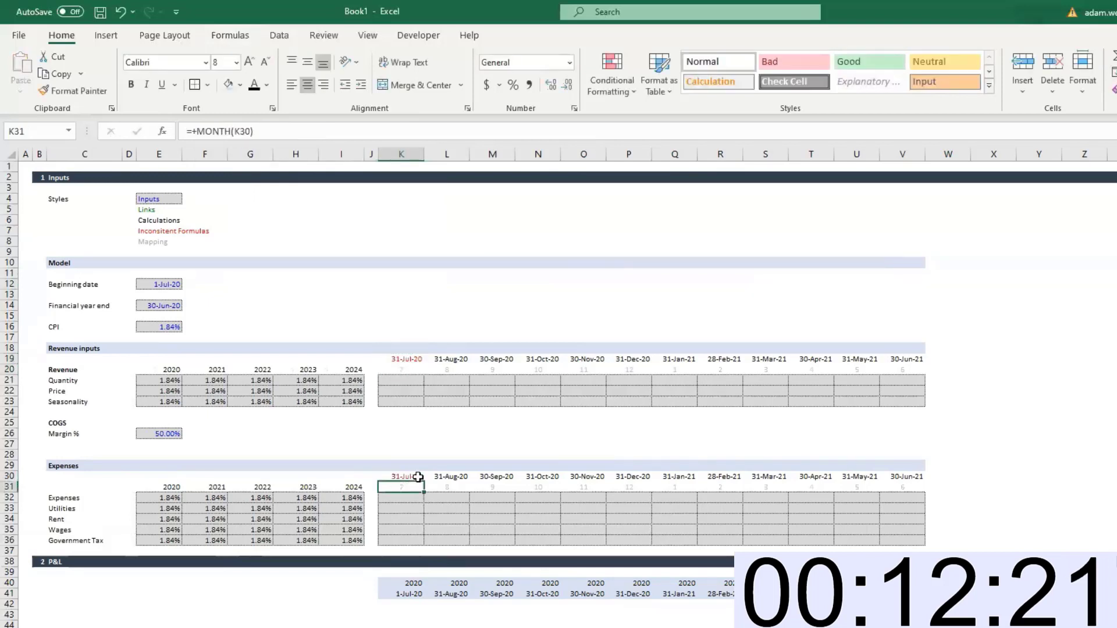
key("Escape")
Change the first P&L header date in K41 to the formula =+EOMONTH(E12,0)
scroll(413, 625, "down", 1)
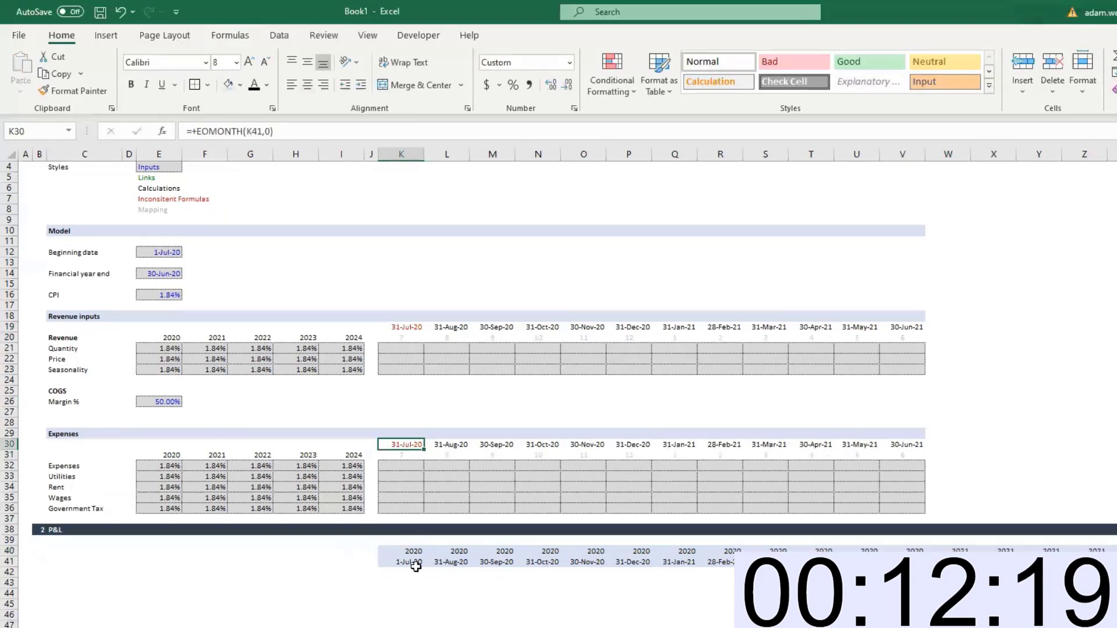
left_click(414, 564)
left_click(196, 131)
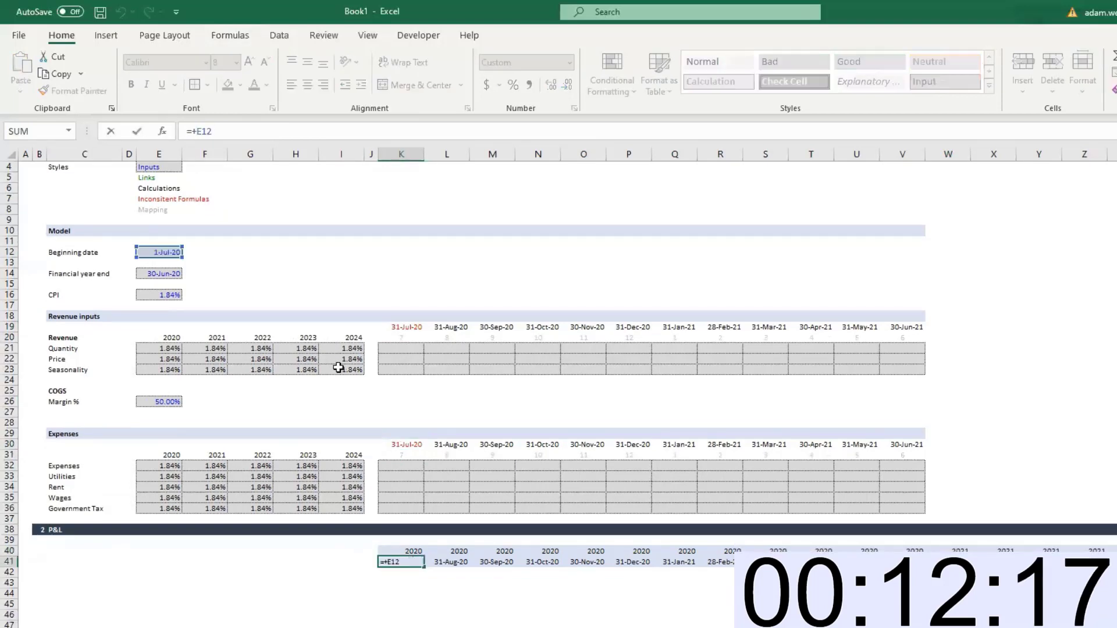
type("eom")
double_click(247, 157)
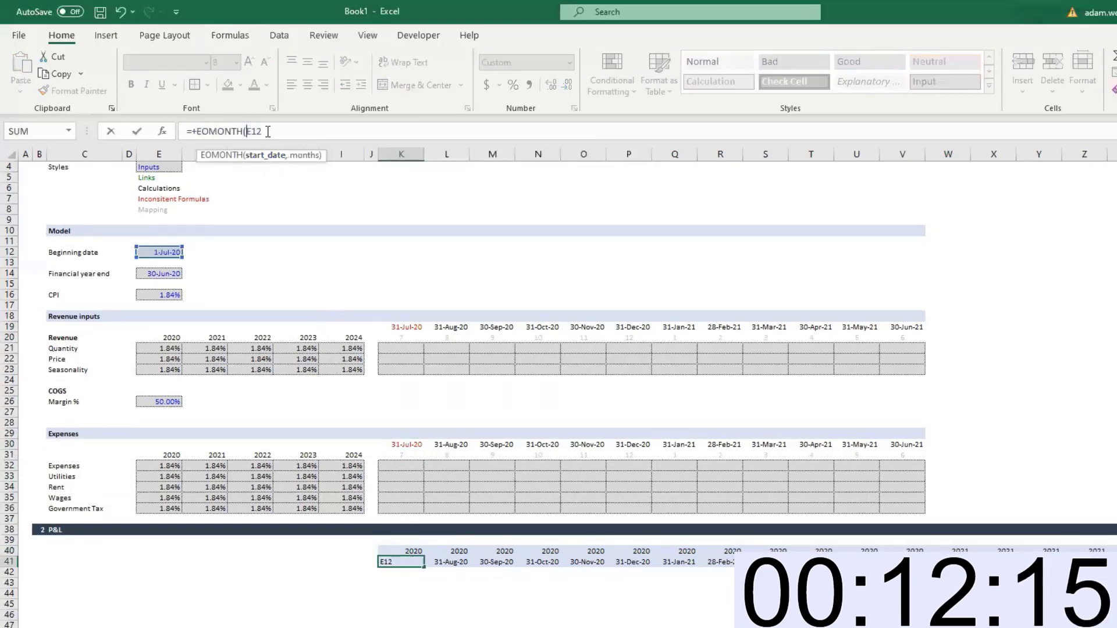
type(",0")
key("Return")
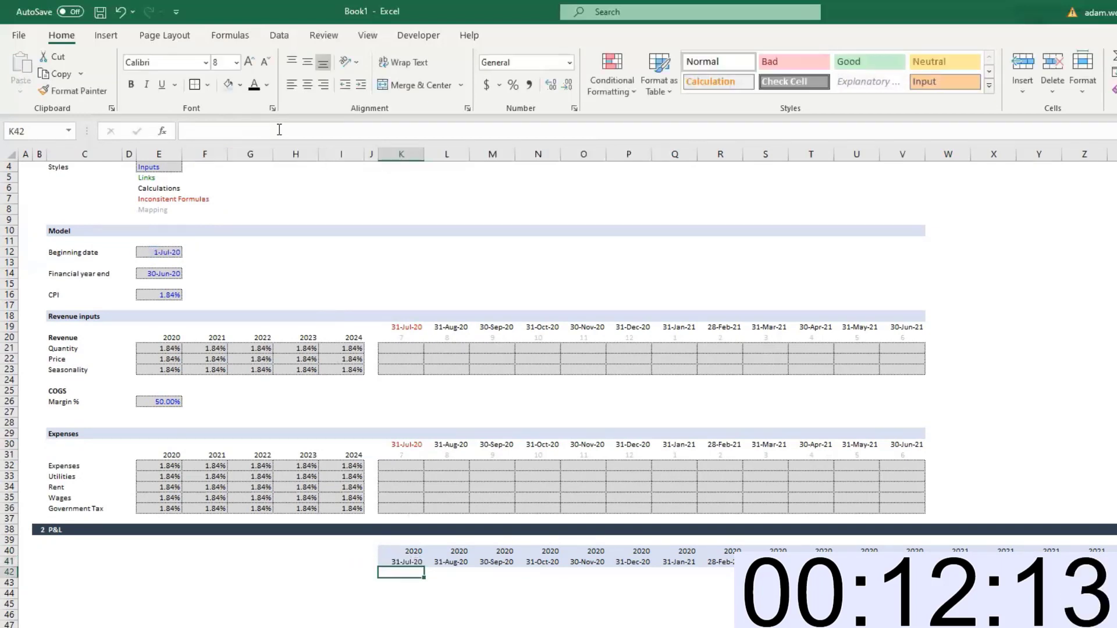
key("Up")
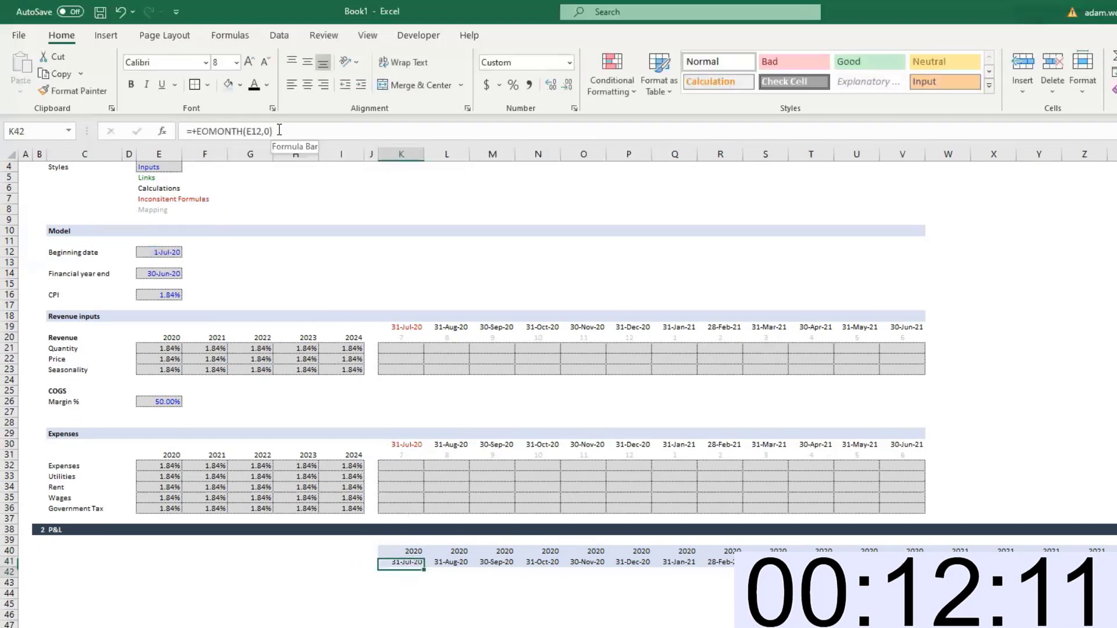
Add a bold Revenue label in I42, below the P&L date header rows
key("Down")
key("Left")
key("Left")
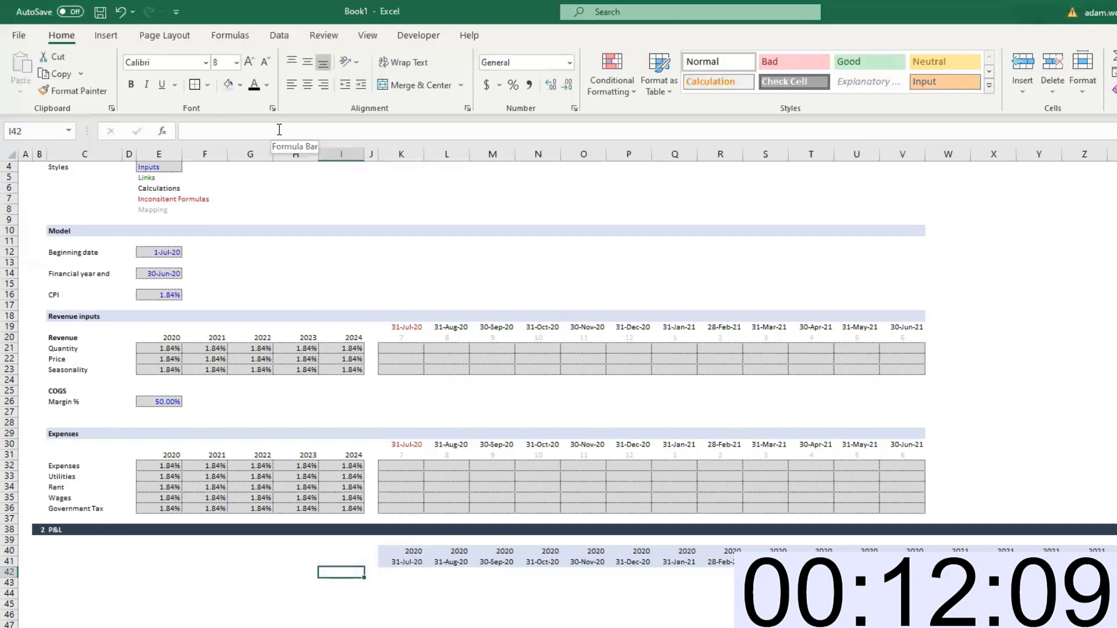
type("R")
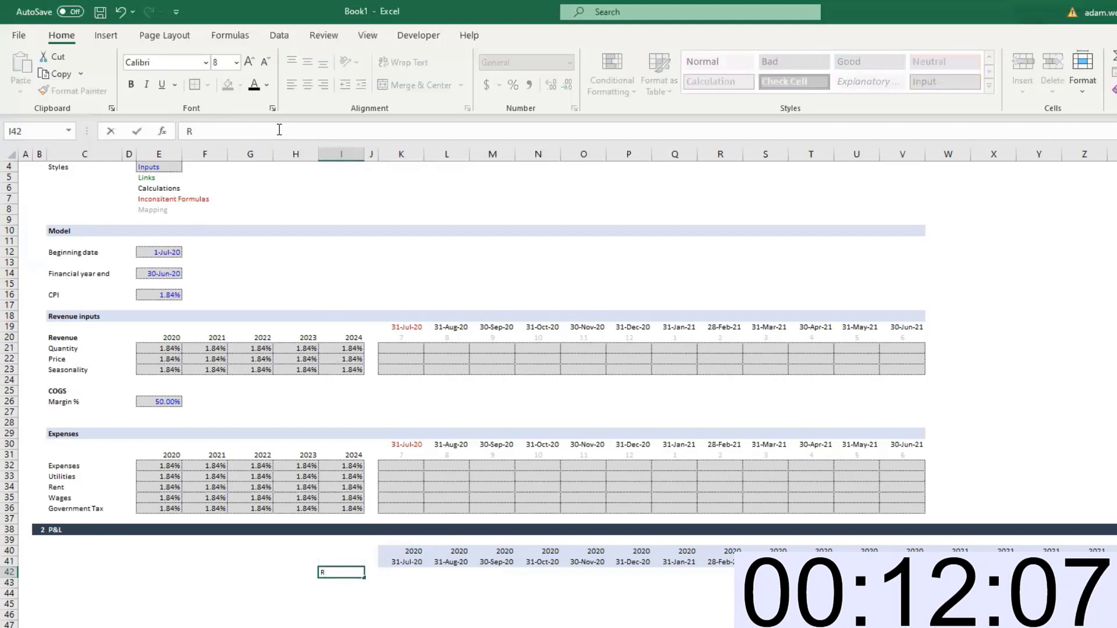
type("evnue")
key("BackSpace")
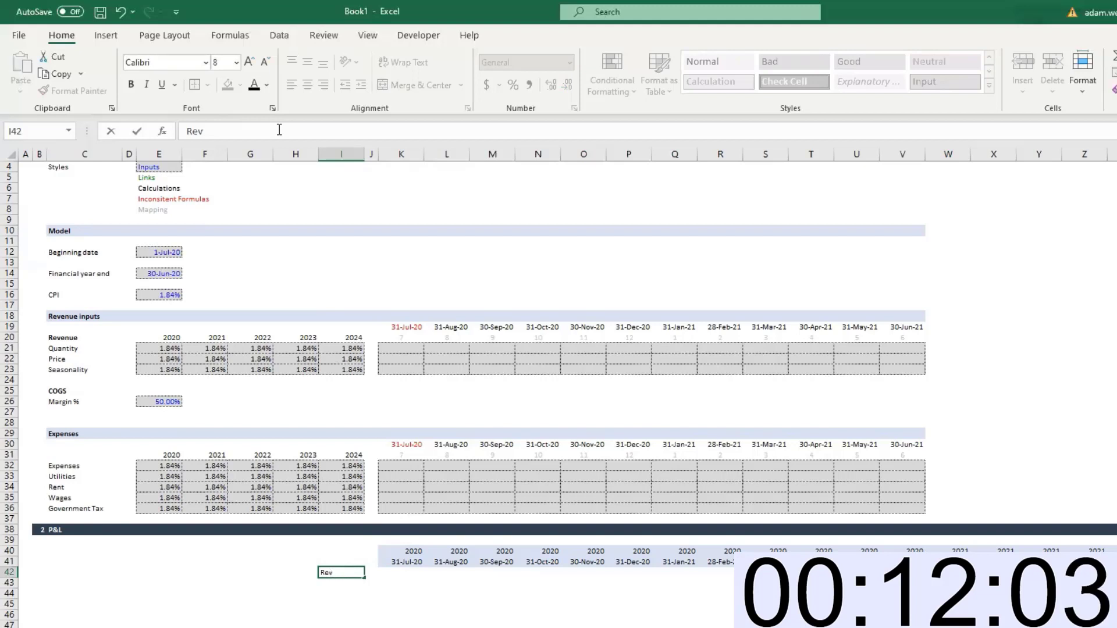
type("enue")
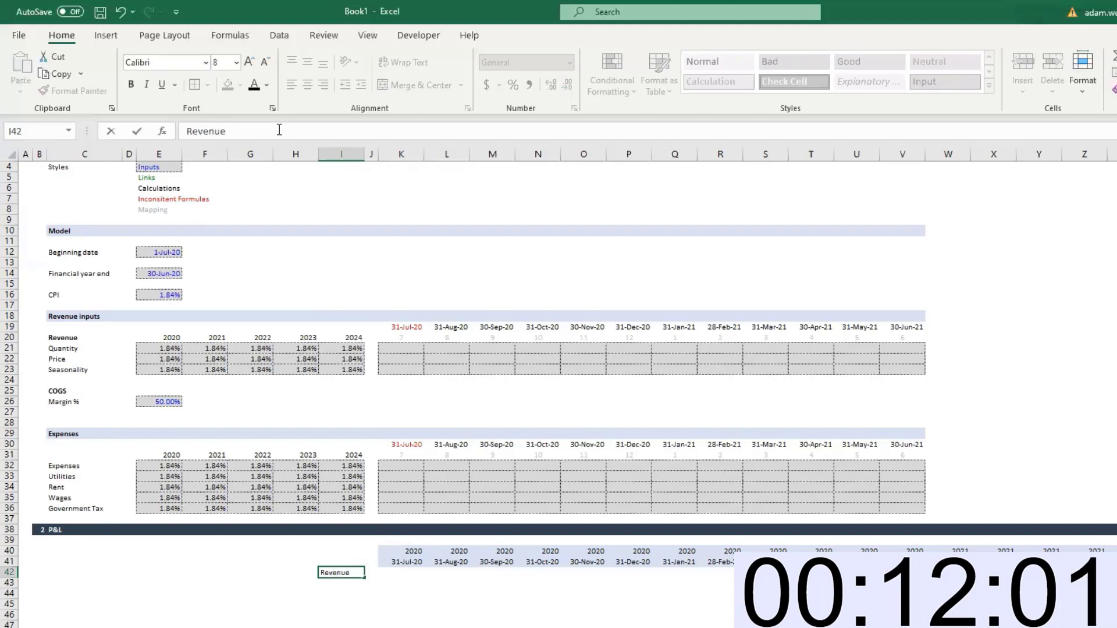
key("ctrl+Return")
key("ctrl+b")
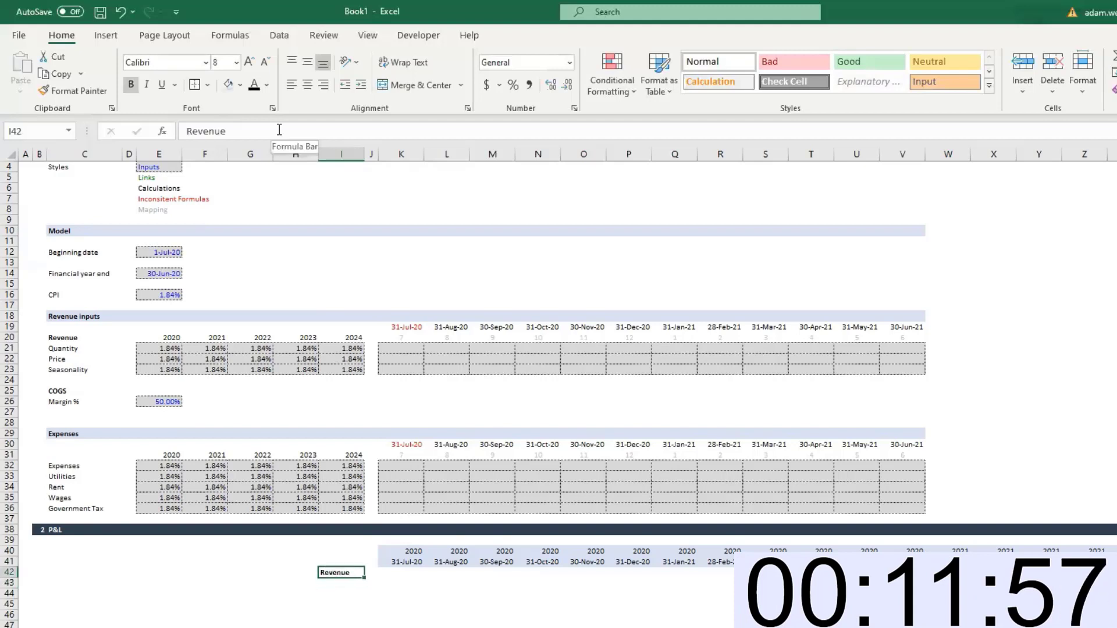
key("Down")
key("Up")
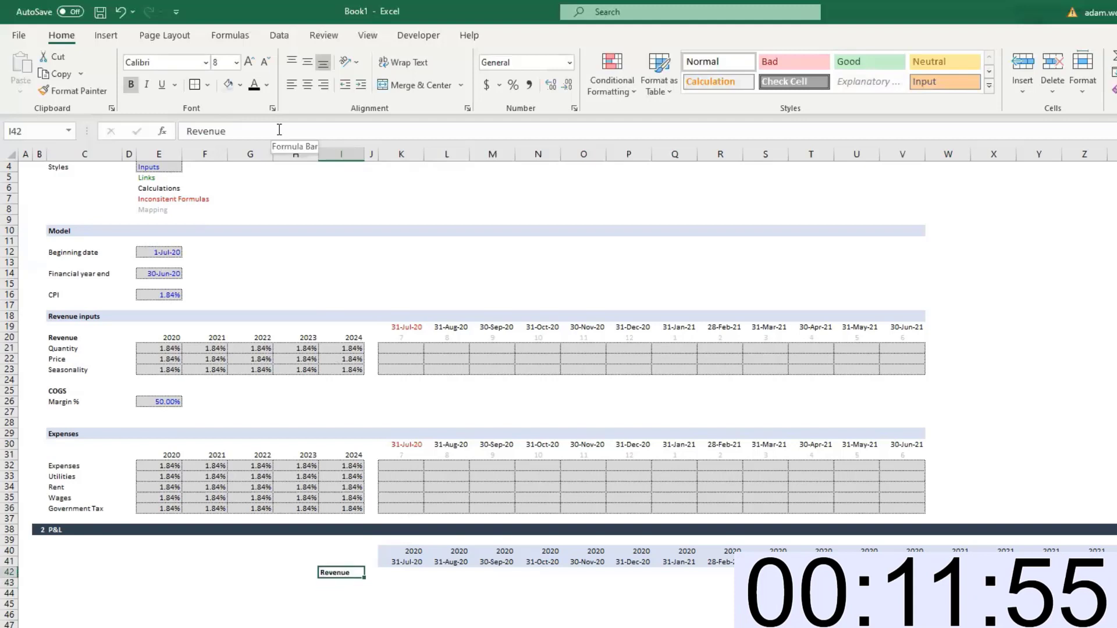
key("Down")
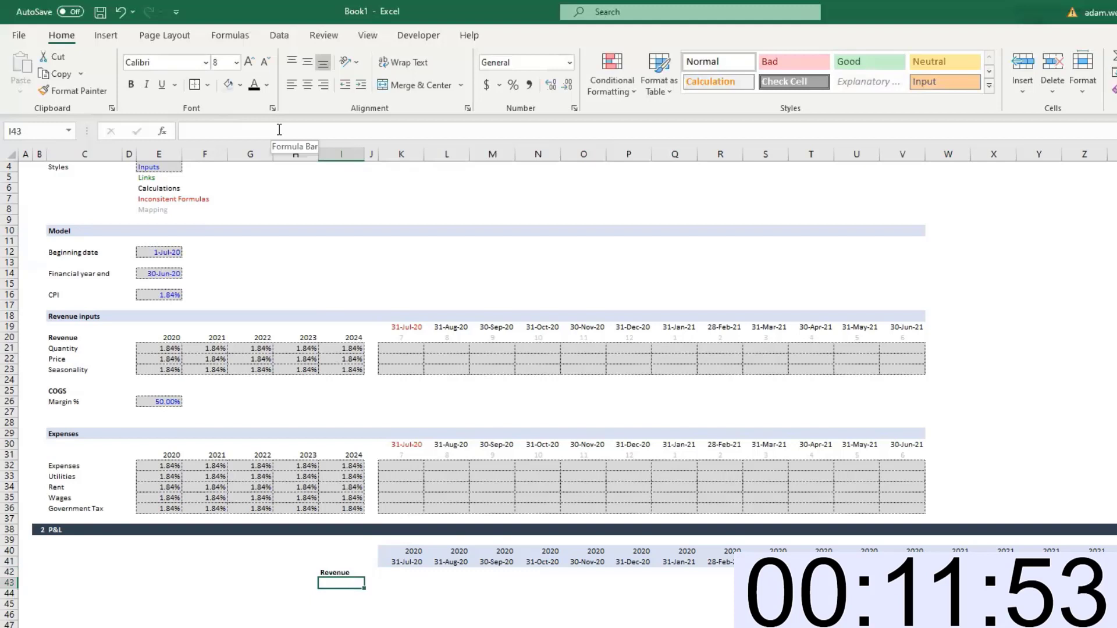
type("+")
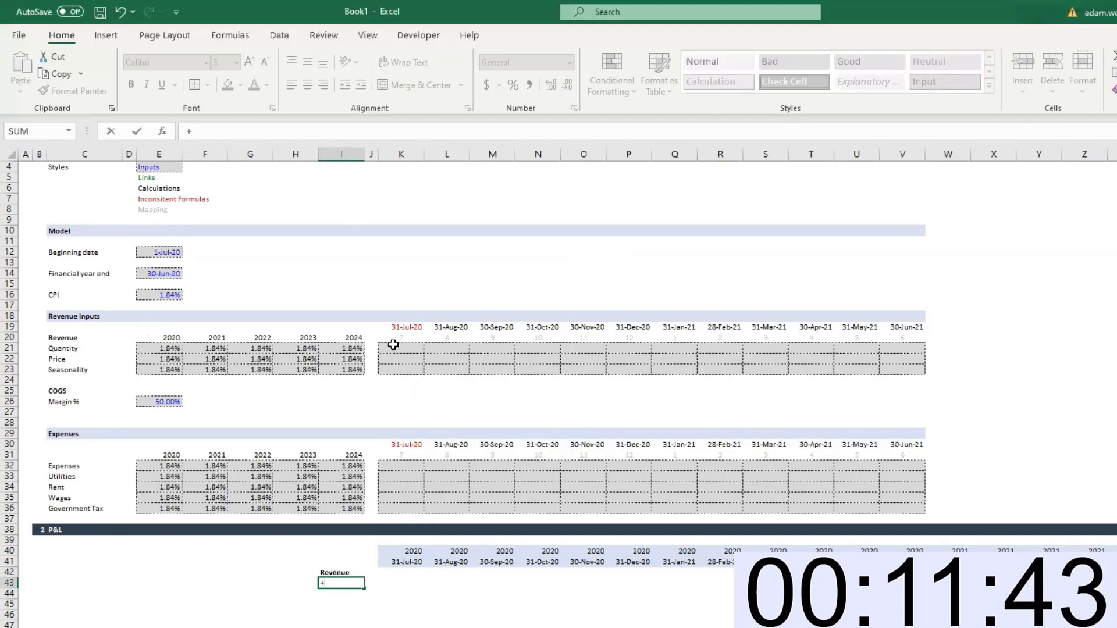
left_click_drag(392, 346, 891, 348)
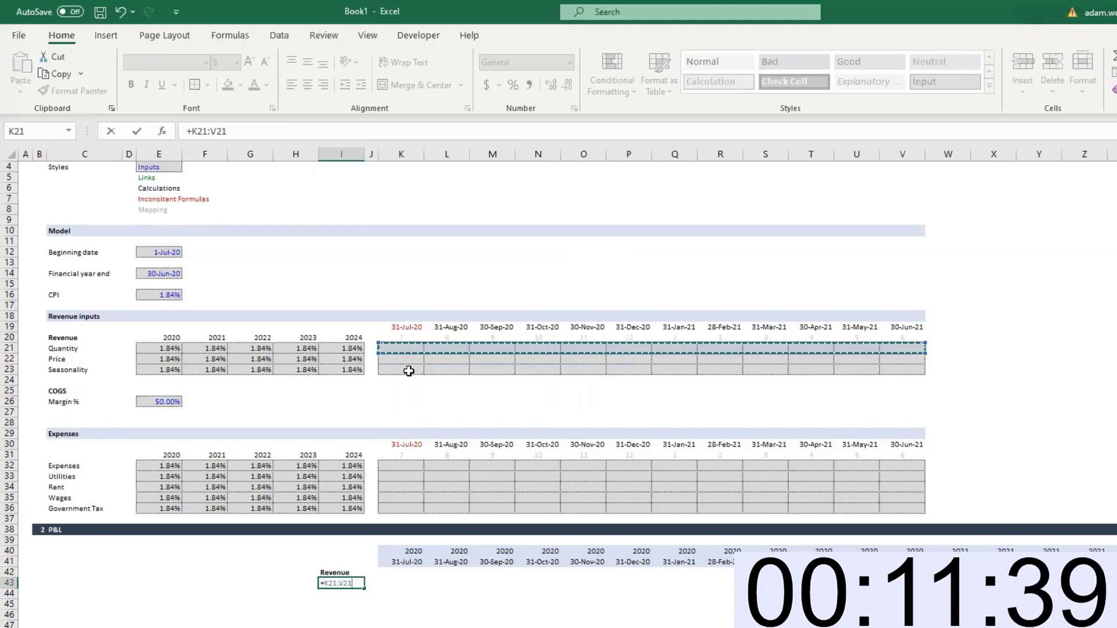
left_click(394, 361)
left_click_drag(394, 361, 854, 365)
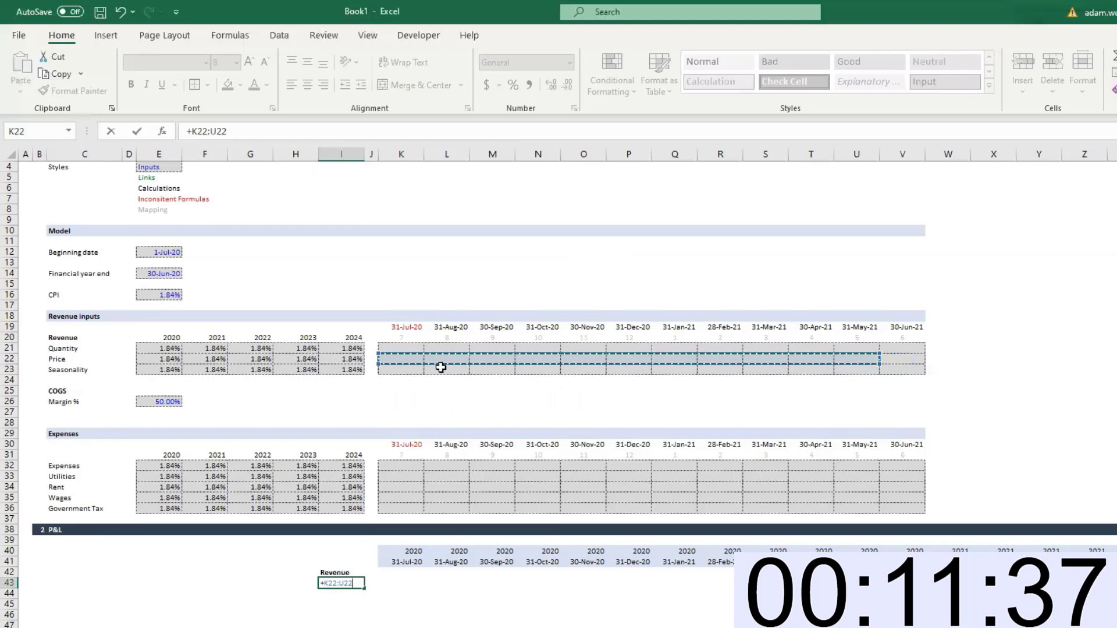
left_click(412, 370)
left_click_drag(411, 370, 915, 369)
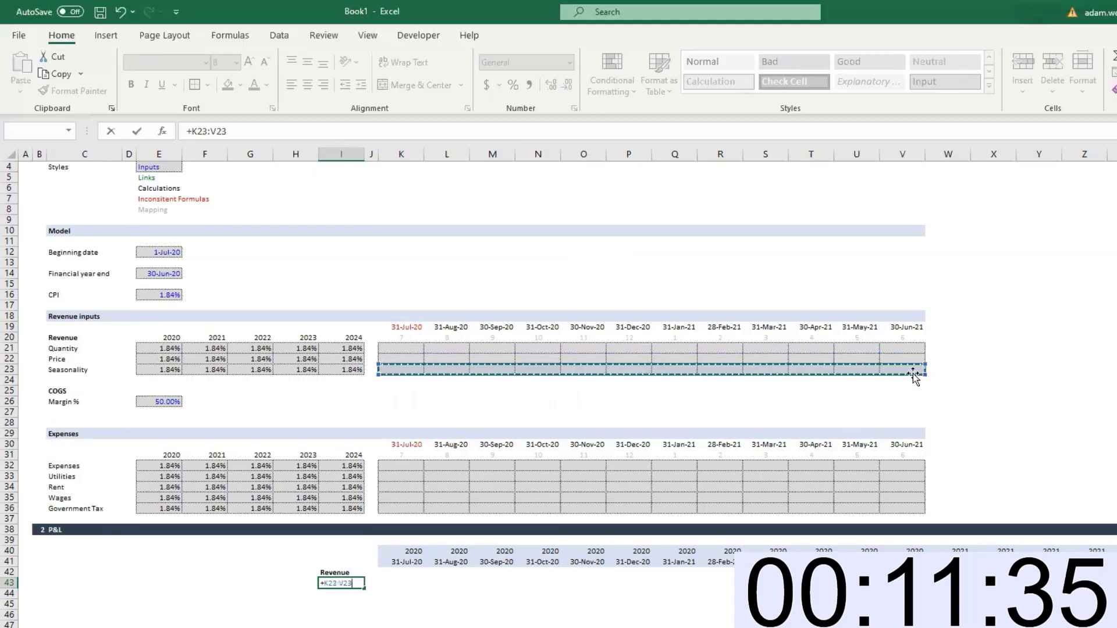
left_click_drag(425, 348, 892, 356)
key("Escape")
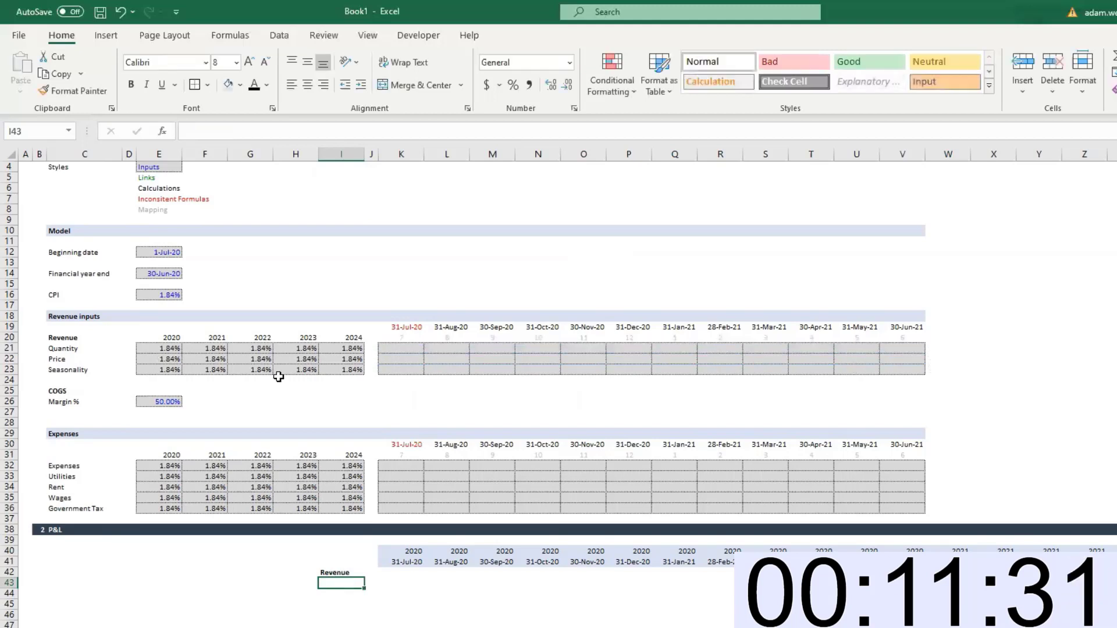
Clear the yearly percentages from the Seasonality row in E23:I23
left_click(375, 371)
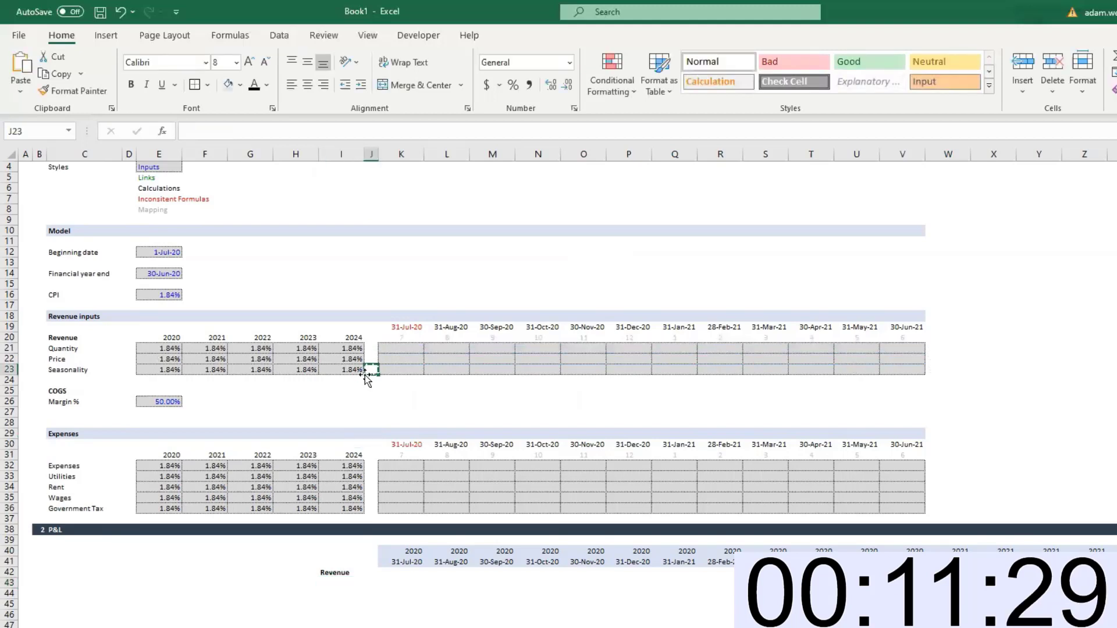
key("shift+Left")
key("shift+Left")
key("shift+Left")
key("shift+Left")
key("shift+Left")
key("Delete")
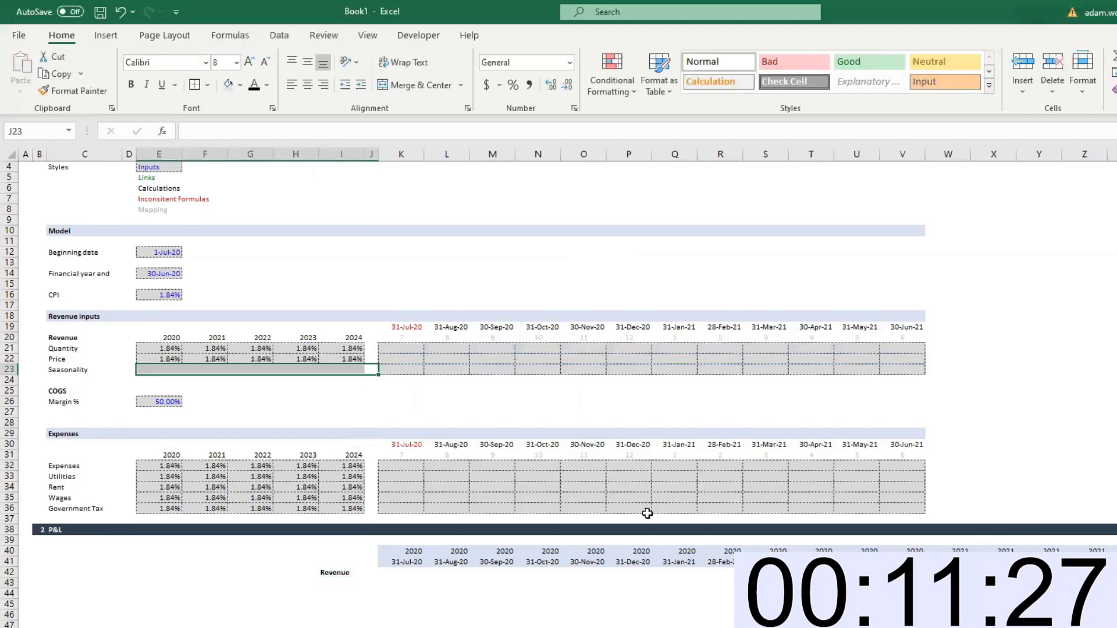
left_click(494, 595)
left_click(406, 576)
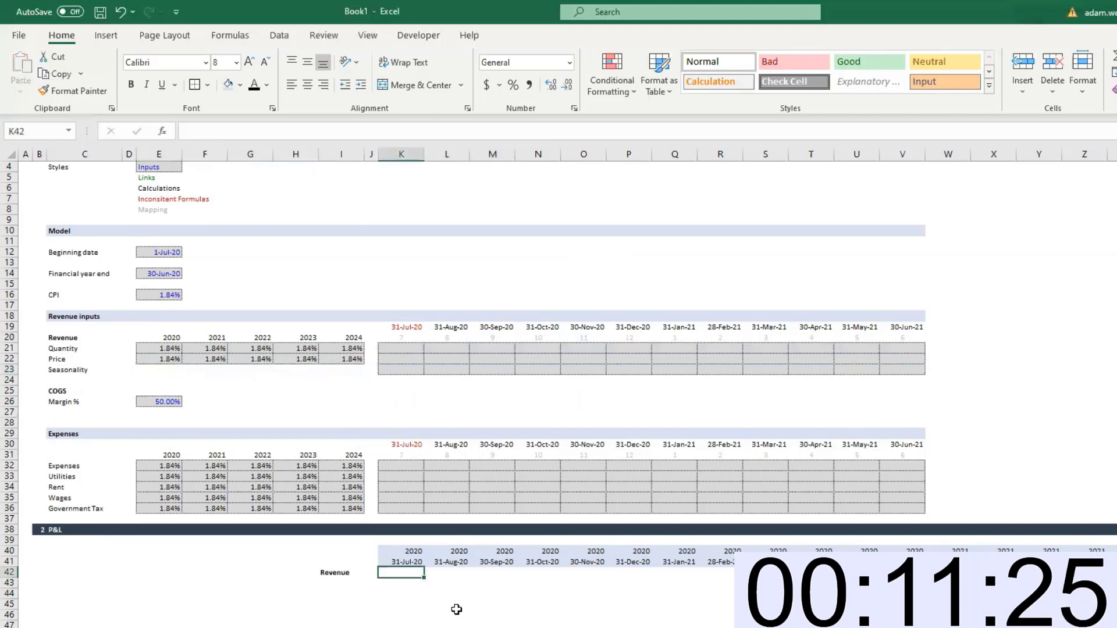
type("+")
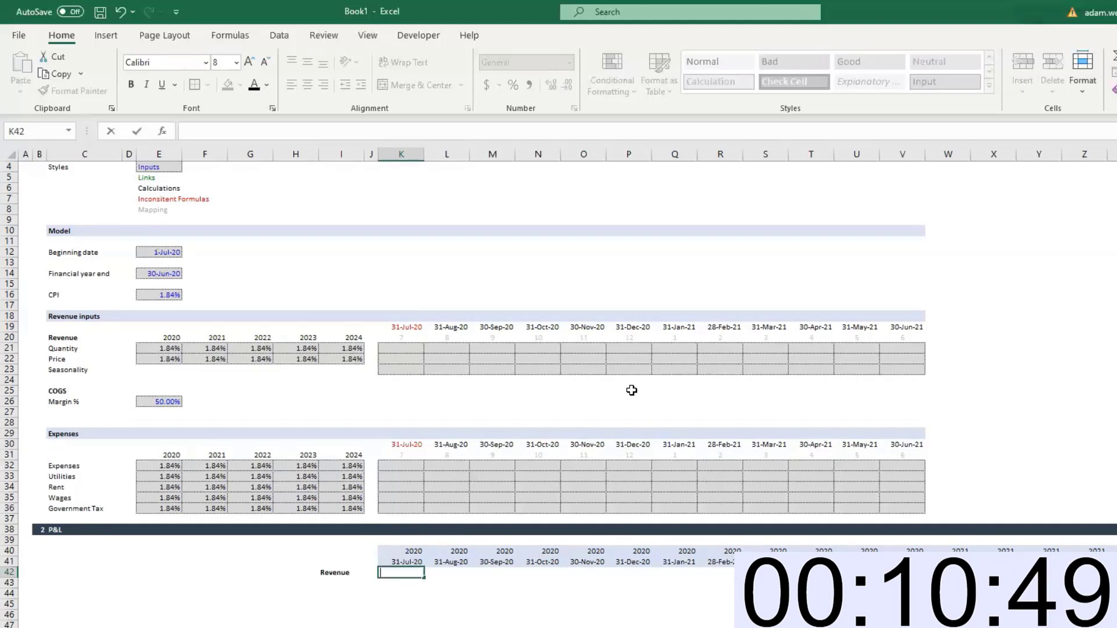
key("Escape")
Add a Price label in I43, directly under the P&L Revenue label
key("Down")
key("Left")
key("Left")
type("Pr")
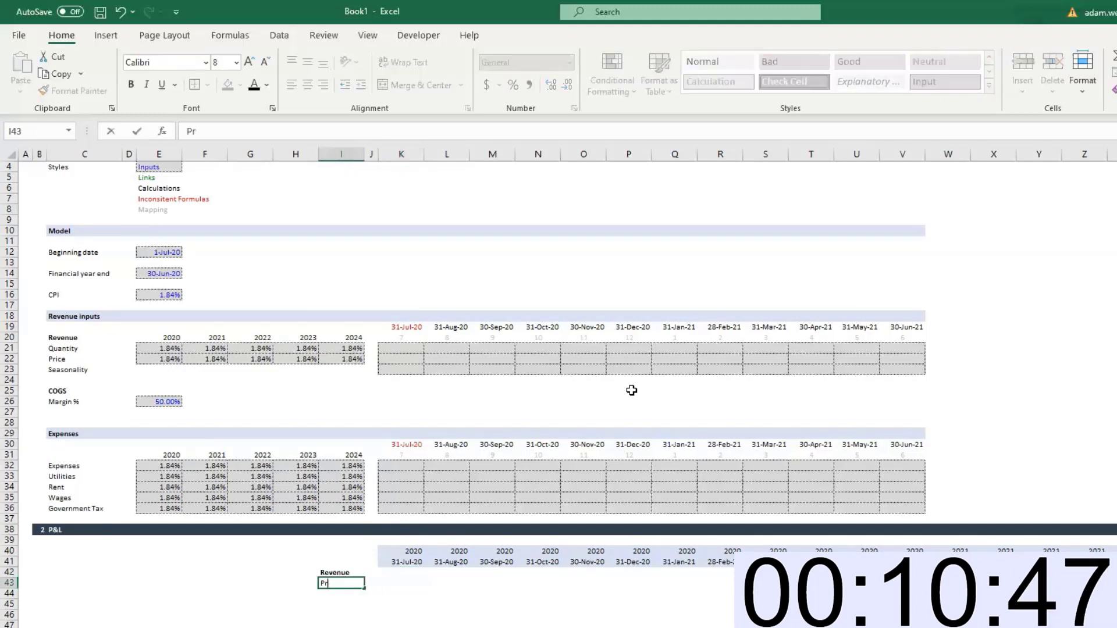
key("Return")
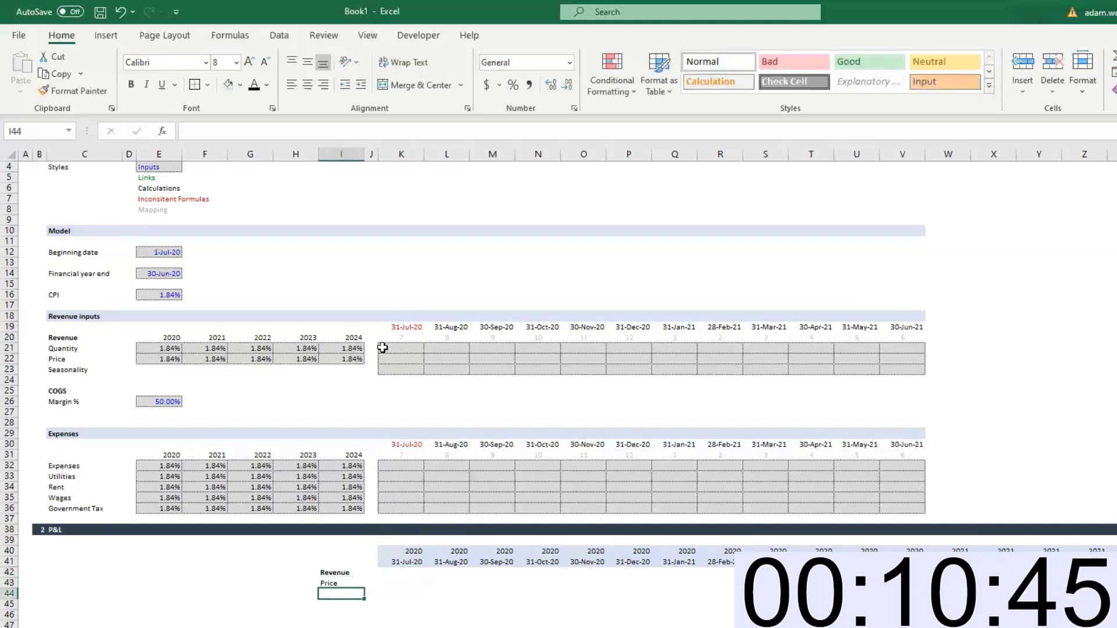
Enter a monthly Quantity of 10 in K21 and copy it across all twelve months to V21
left_click(403, 349)
type("10")
key("ctrl+Return")
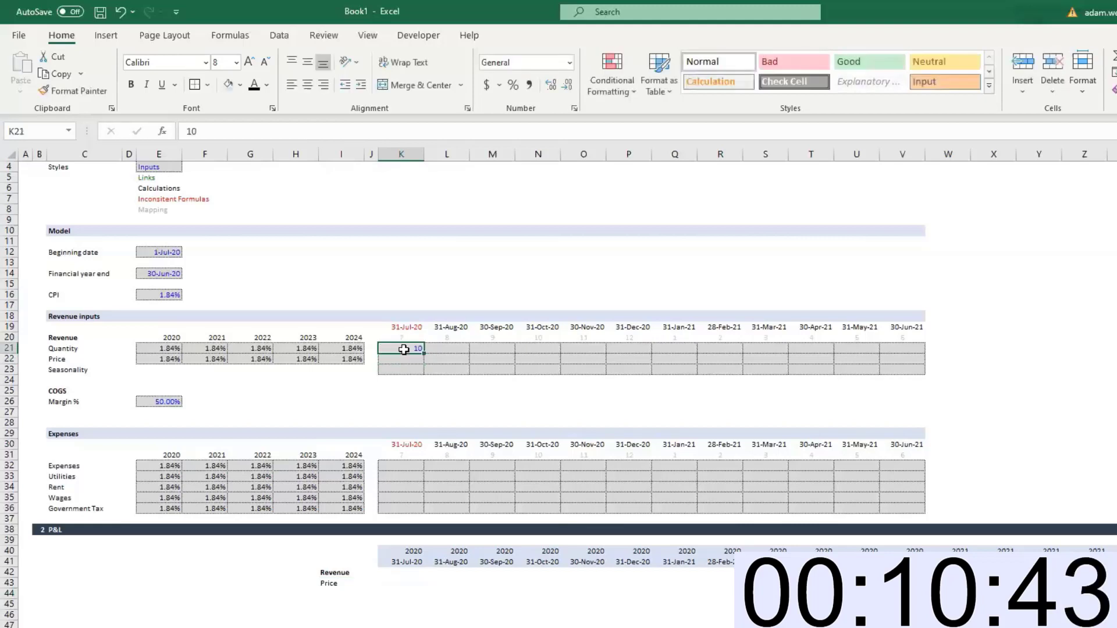
key("ctrl+c")
key("shift+Right")
key("shift+Right")
key("shift+Right")
key("shift+Right")
key("shift+Right")
key("shift+Right")
key("shift+Right")
key("shift+Right")
key("shift+Right")
key("shift+Right")
key("shift+Right")
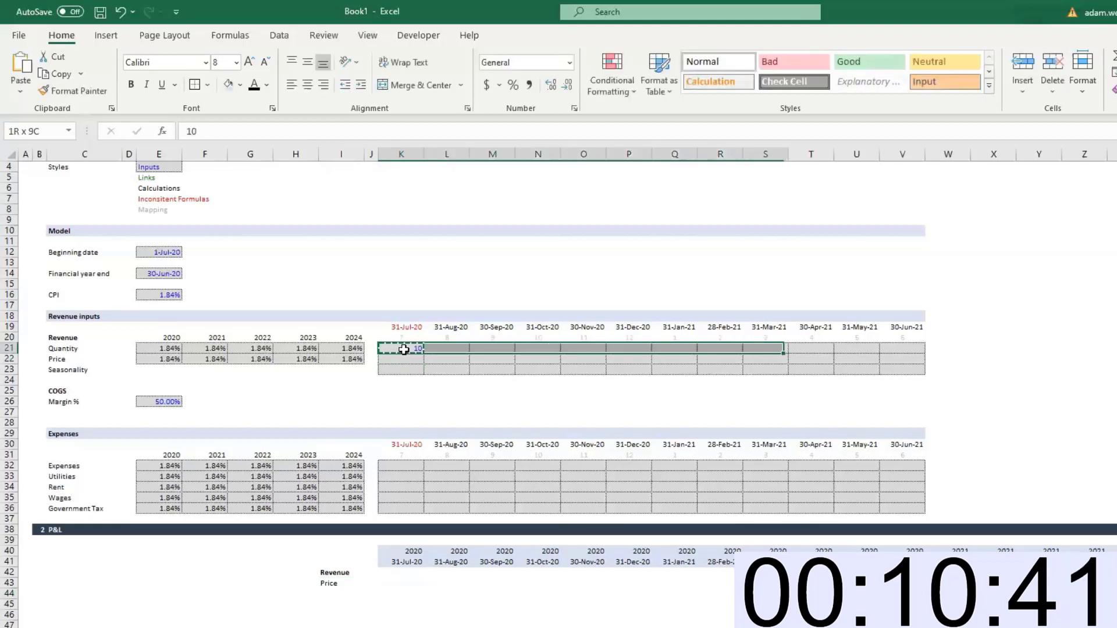
key("Return")
Set the December Quantity in P21 to 15
key("Right")
key("Right")
key("Right")
key("Right")
key("Right")
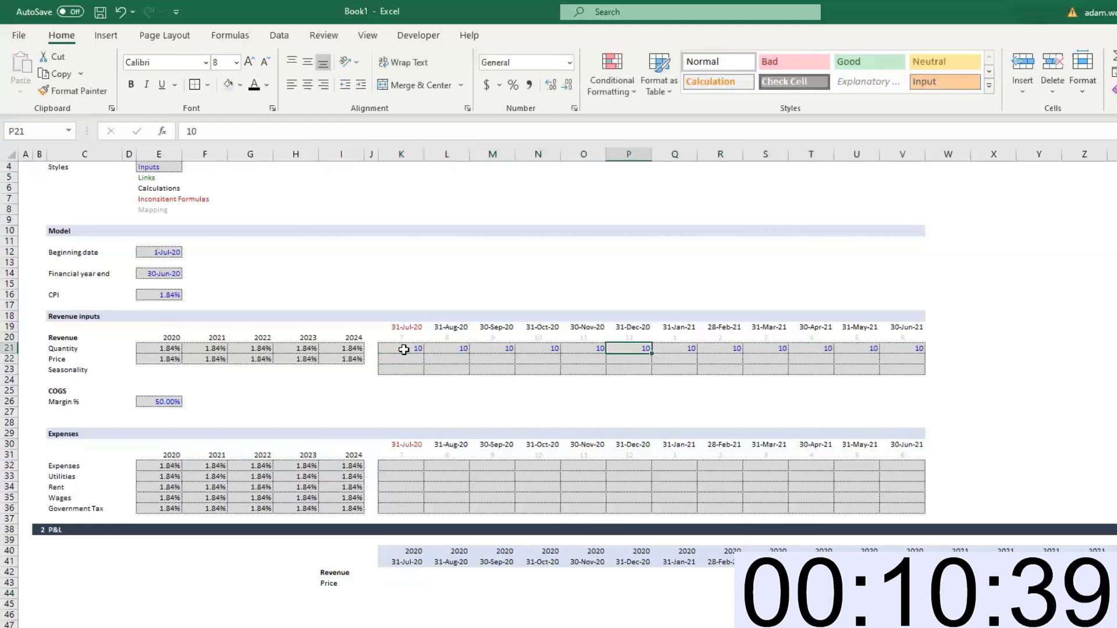
type("15")
key("Return")
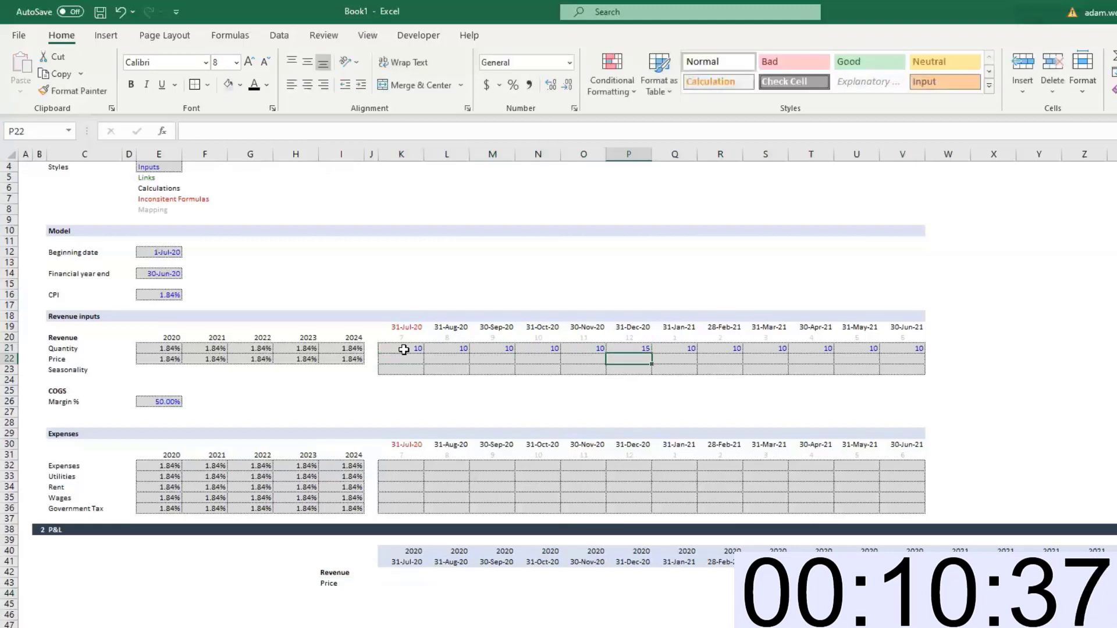
Set the first year of the Revenue inputs header in E20 to 2021
left_click(385, 585)
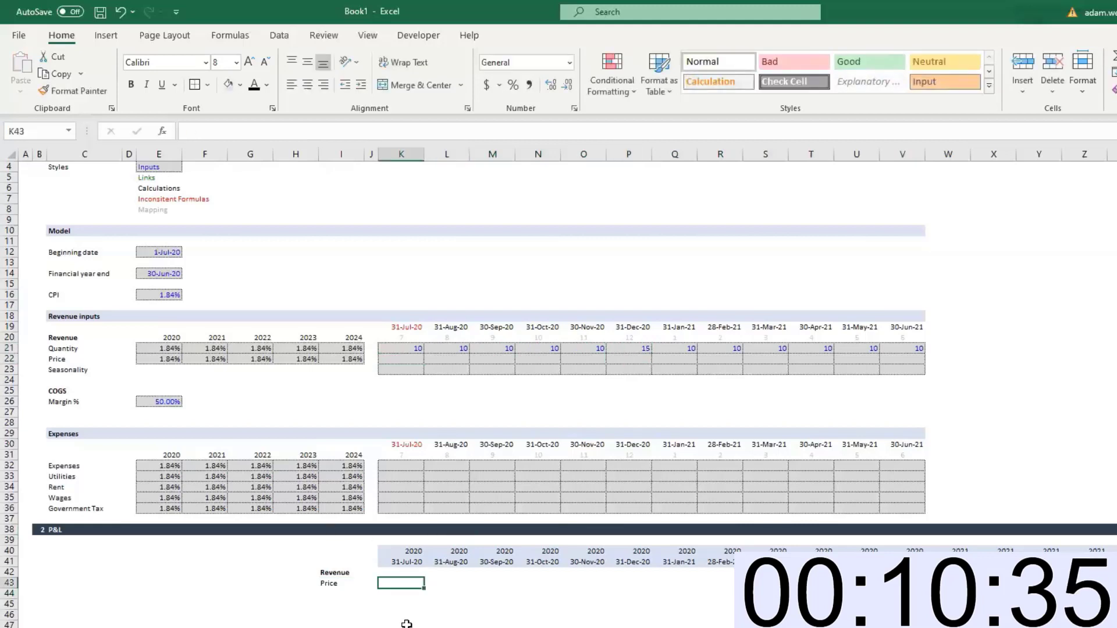
left_click(152, 348)
left_click(166, 337)
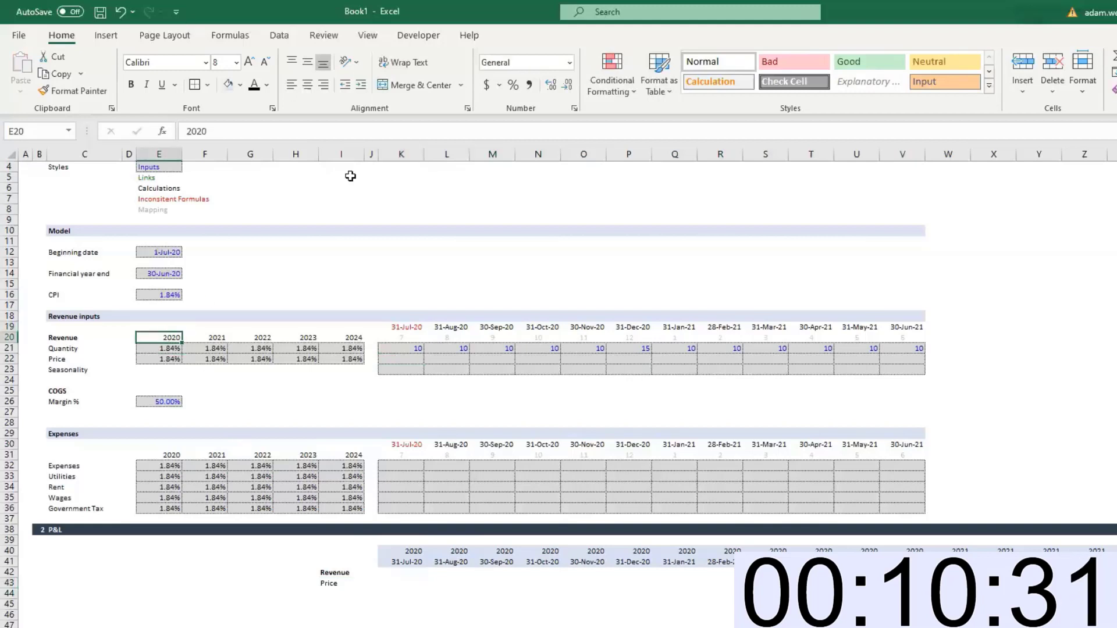
type("2021")
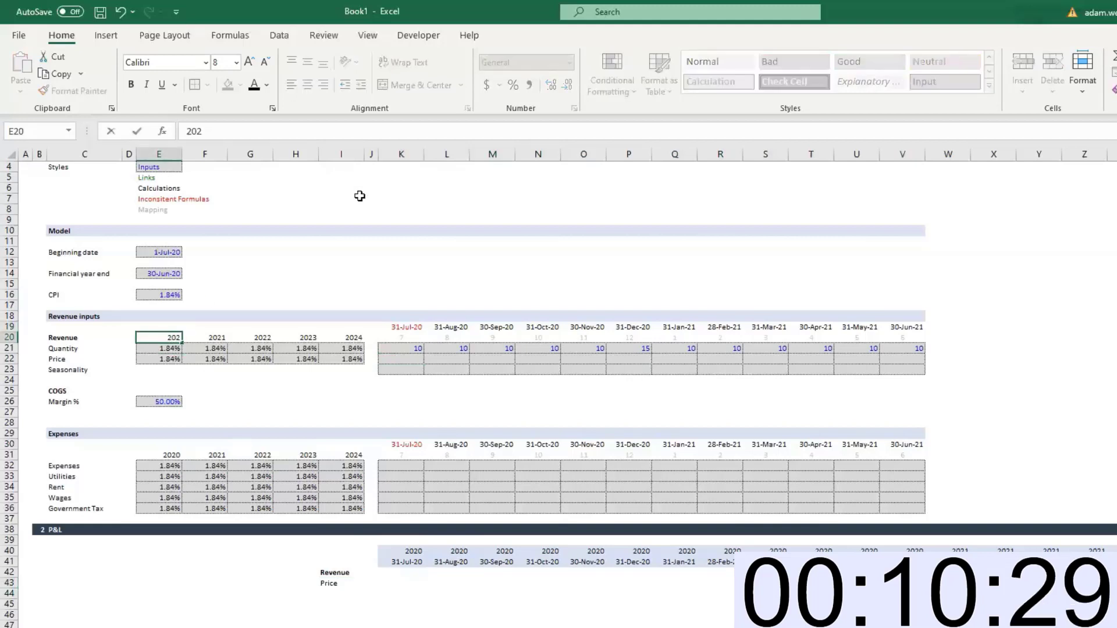
key("Return")
left_click_drag(411, 347, 902, 352)
left_click_drag(165, 349, 363, 348)
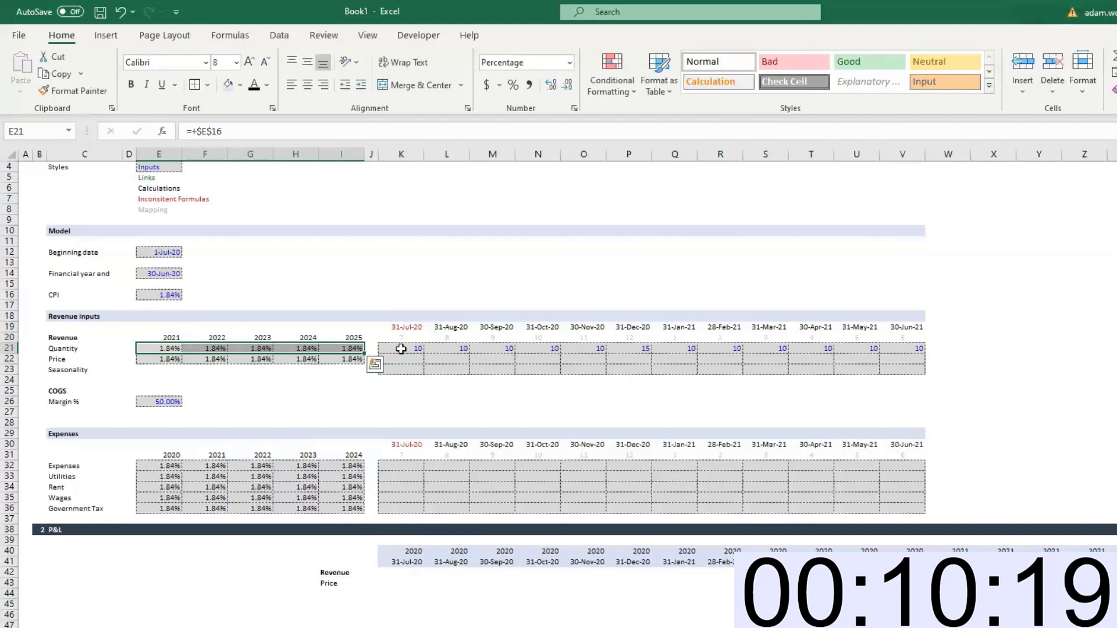
Start an XLOOKUP formula in K43 of the P&L Price row, with MONTH(K41) as the lookup value
left_click(387, 584)
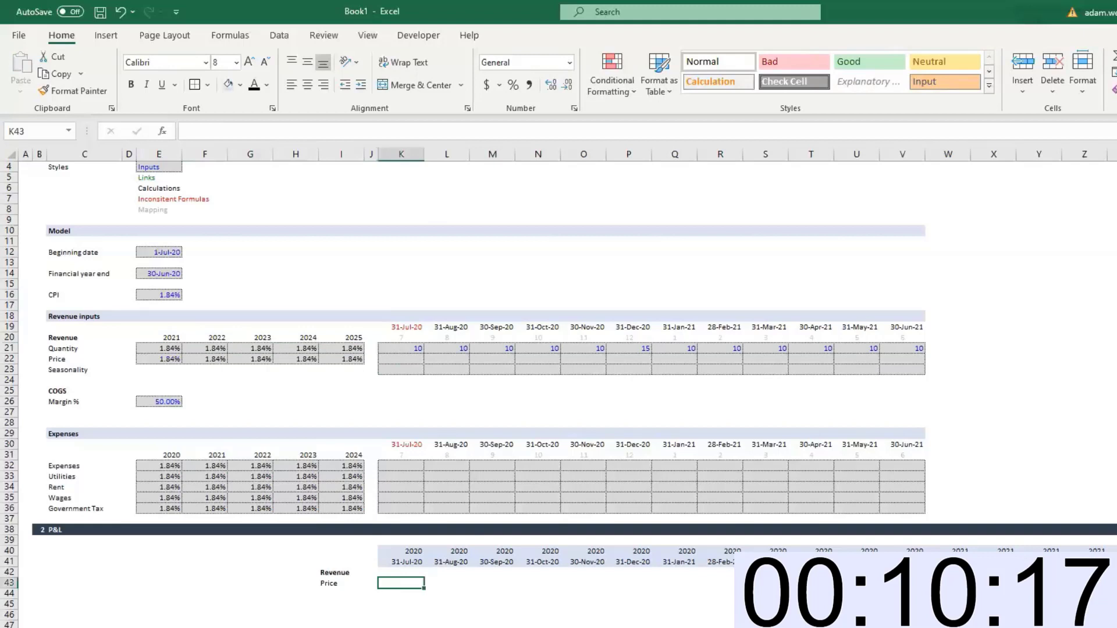
type("+")
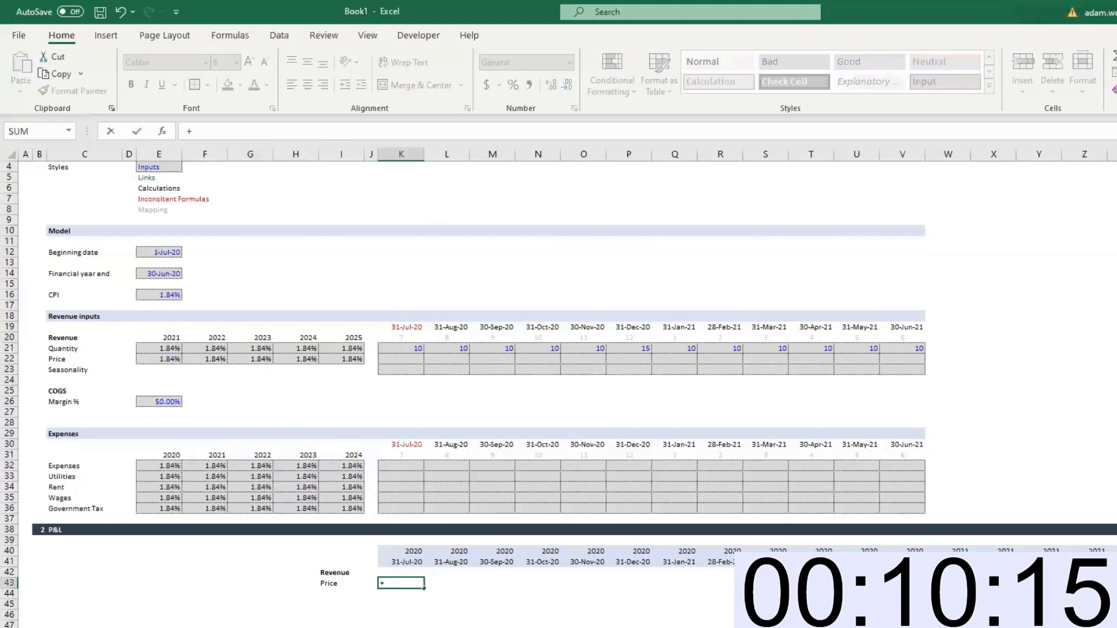
type("xl")
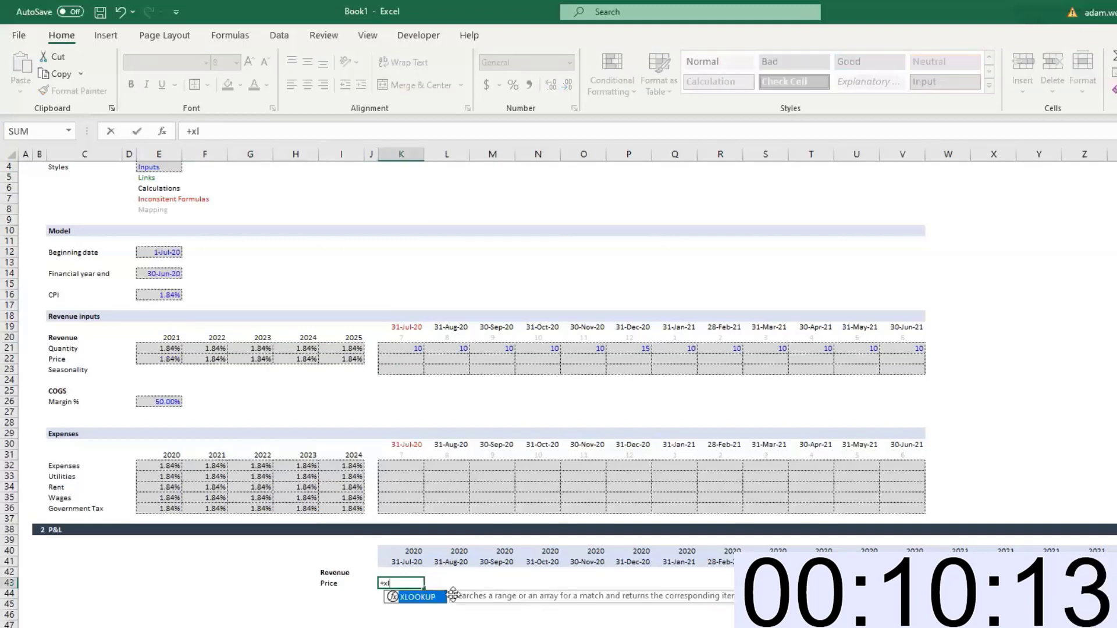
double_click(423, 601)
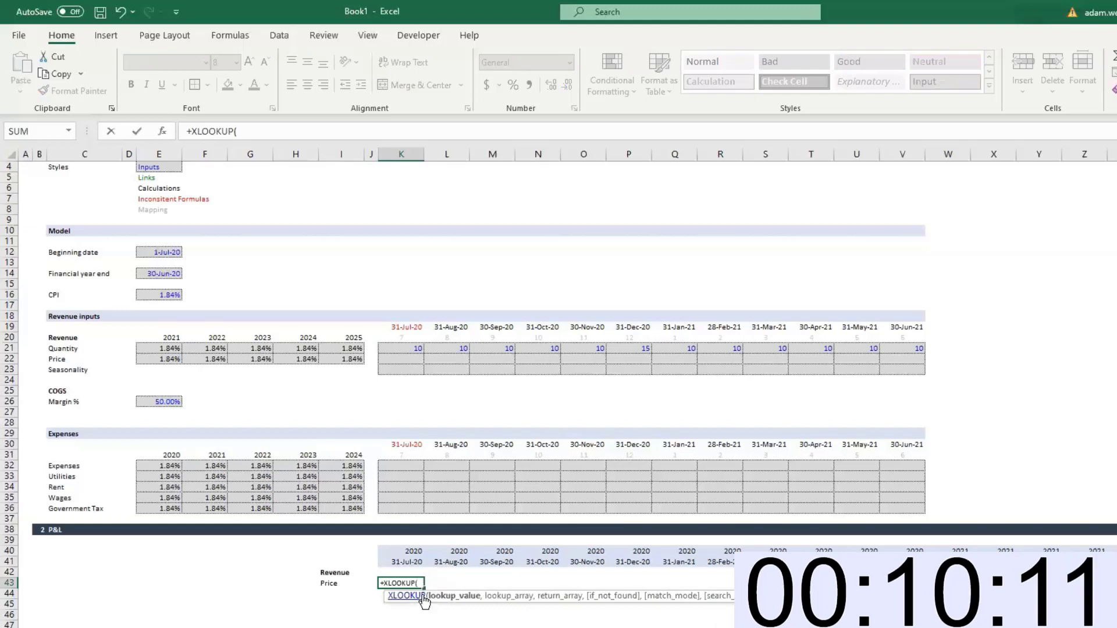
type("mon")
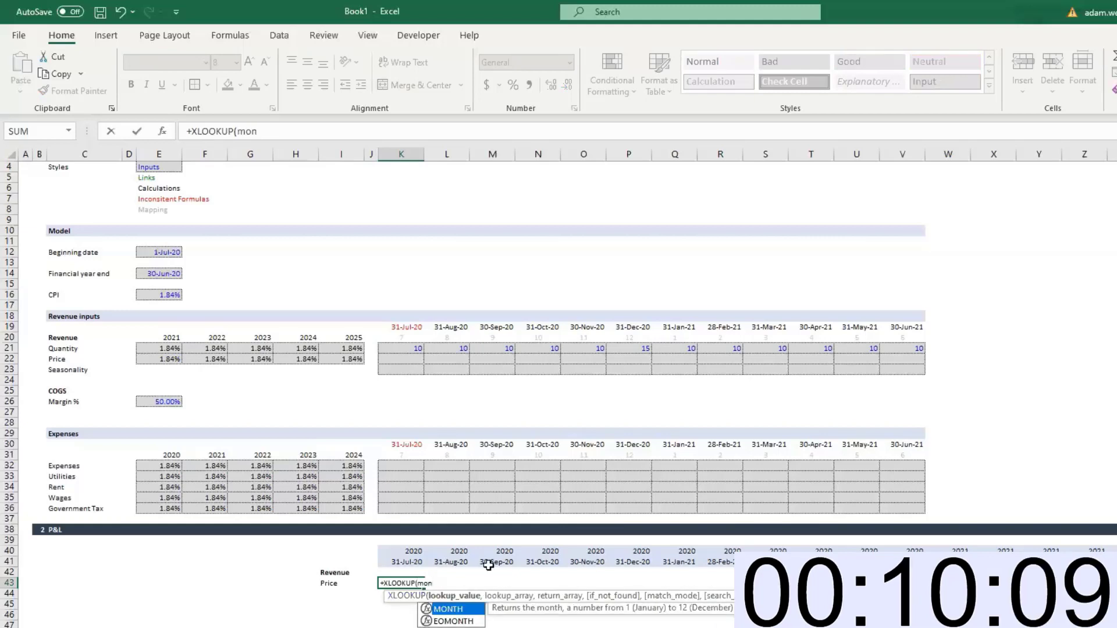
double_click(448, 608)
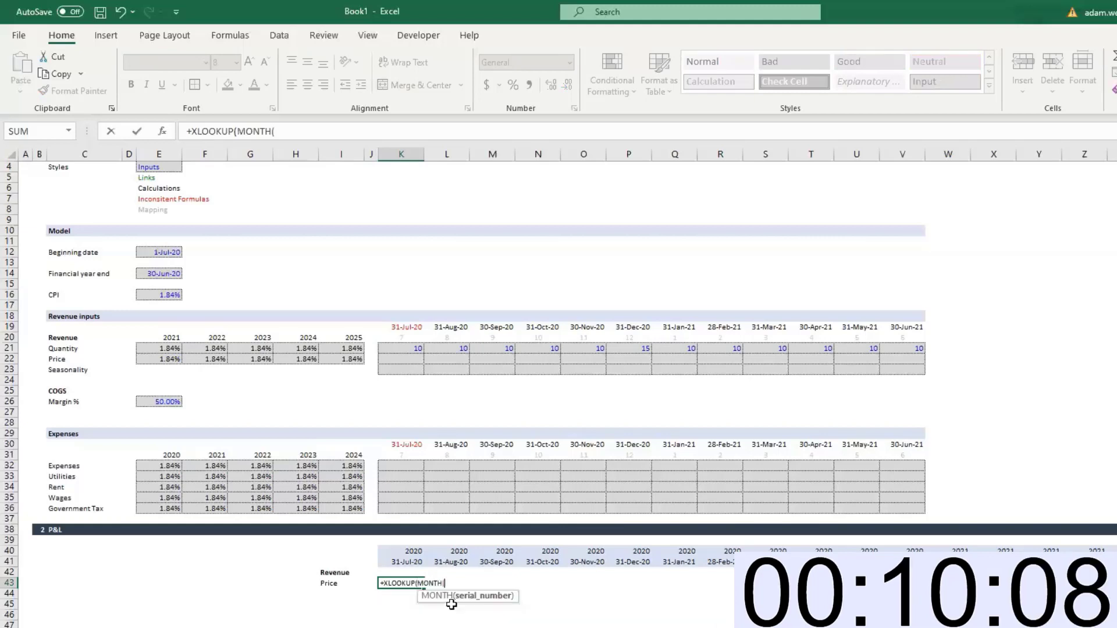
left_click(415, 562)
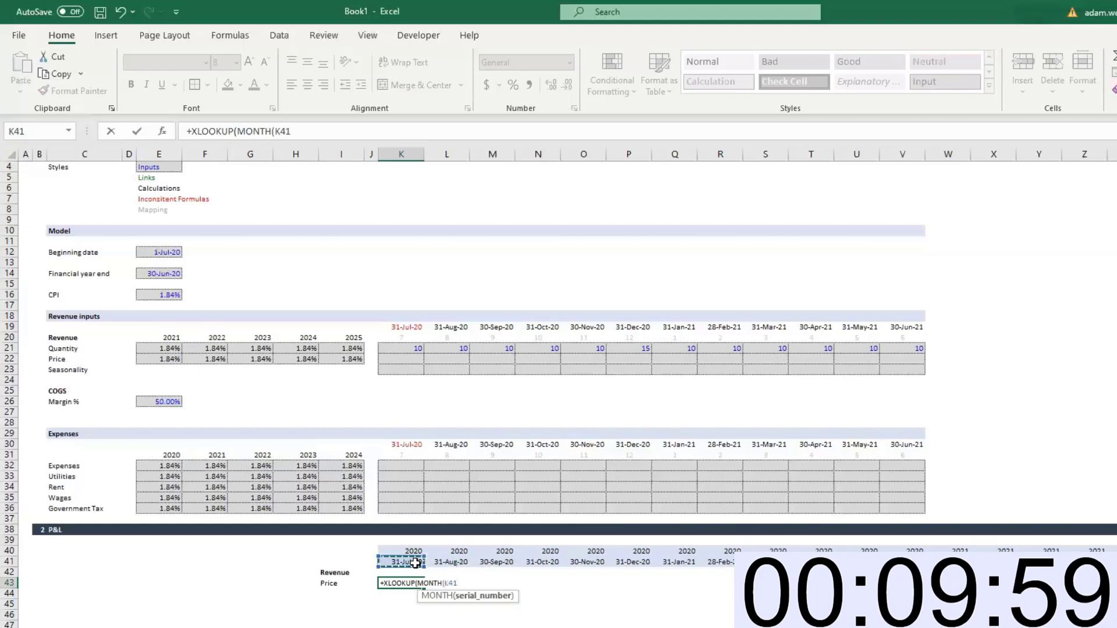
type("),")
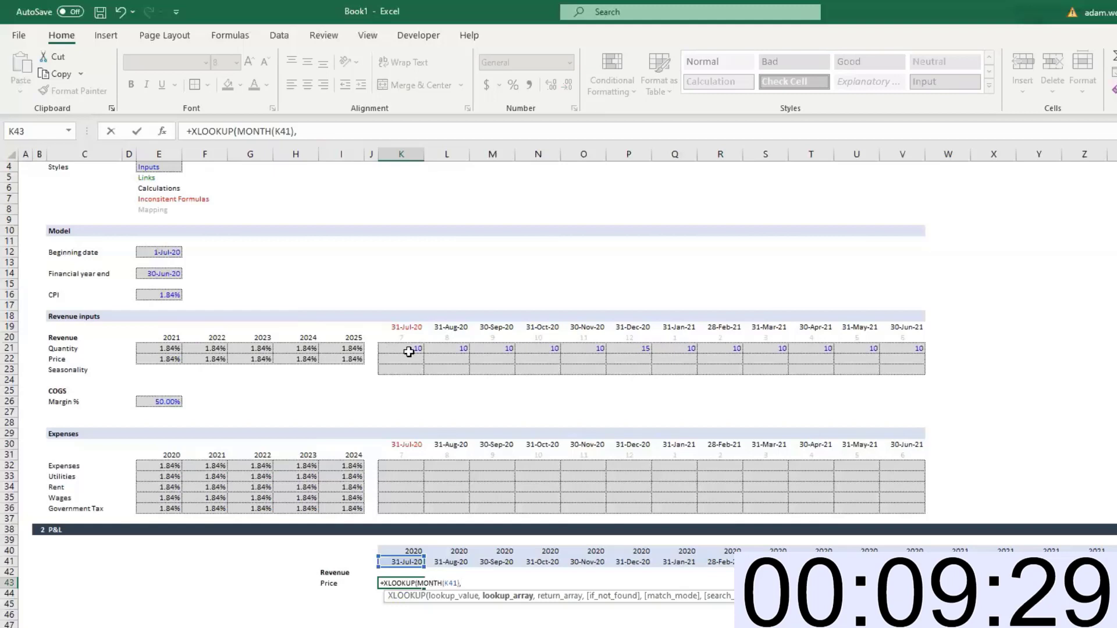
Complete the XLOOKUP with lookup array $K$20:$V$20 and the monthly Quantity row $K$21:$V$21 as the return array, both absolute
left_click_drag(403, 337, 889, 334)
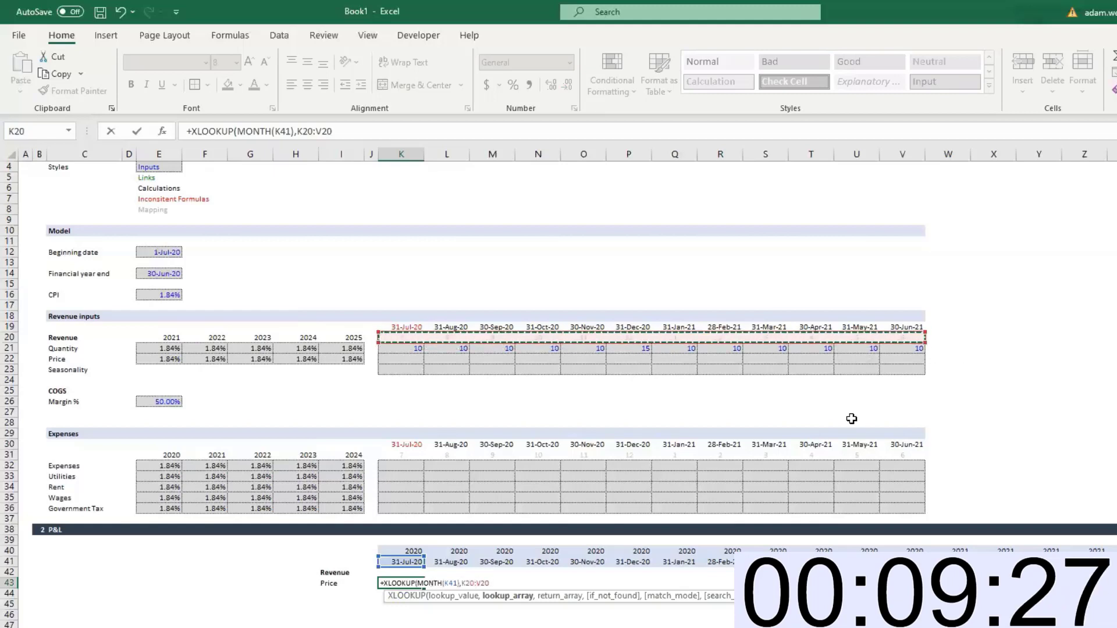
key("F4")
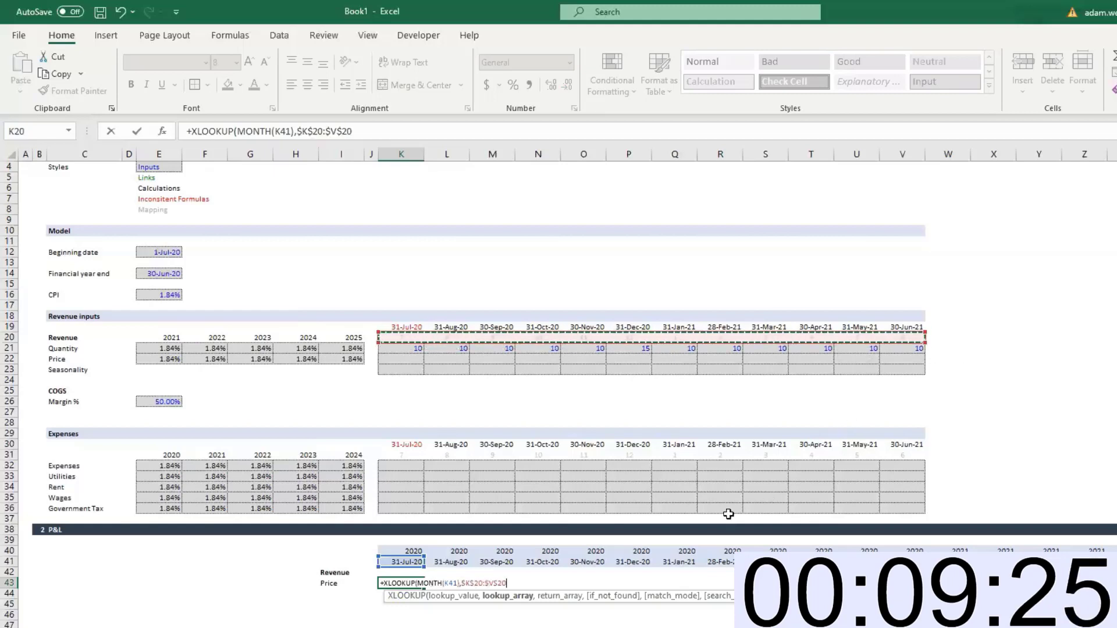
type(",")
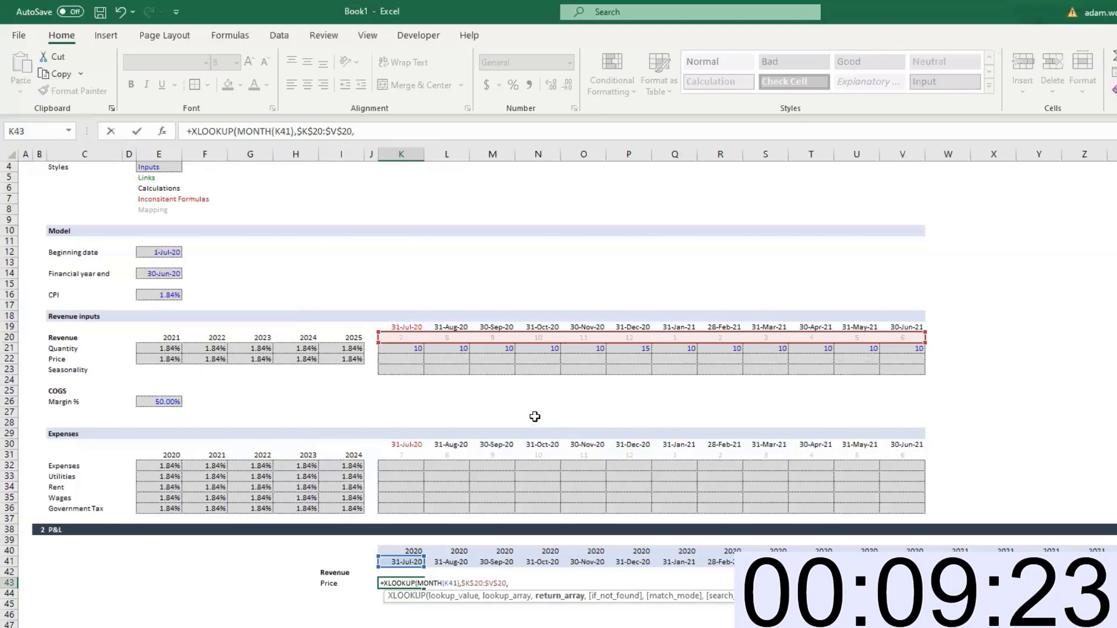
left_click_drag(415, 351, 899, 349)
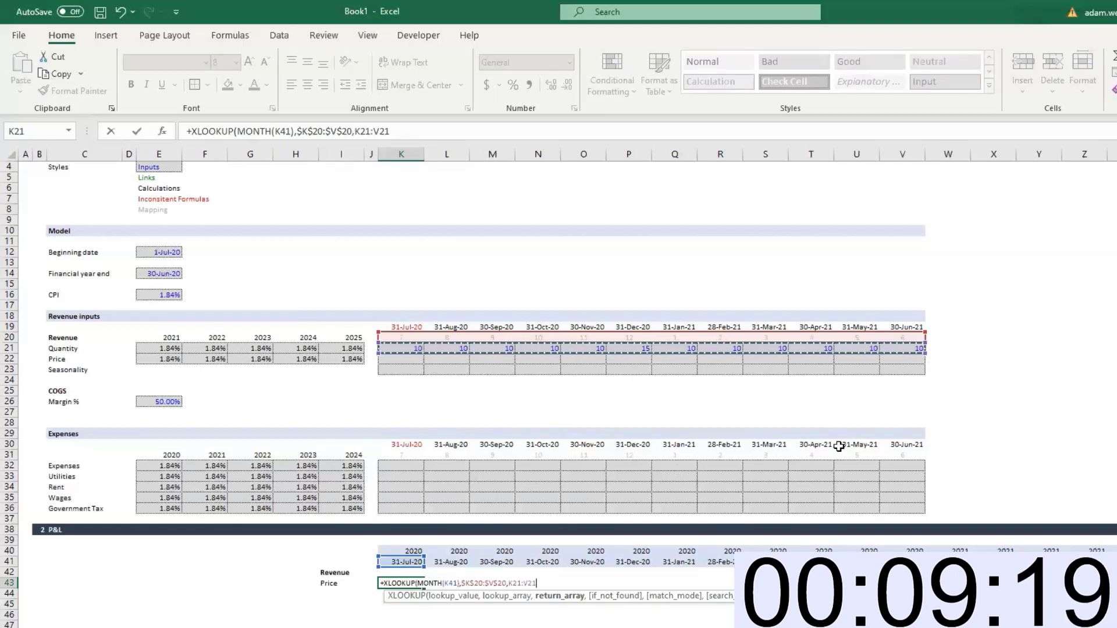
key("F4")
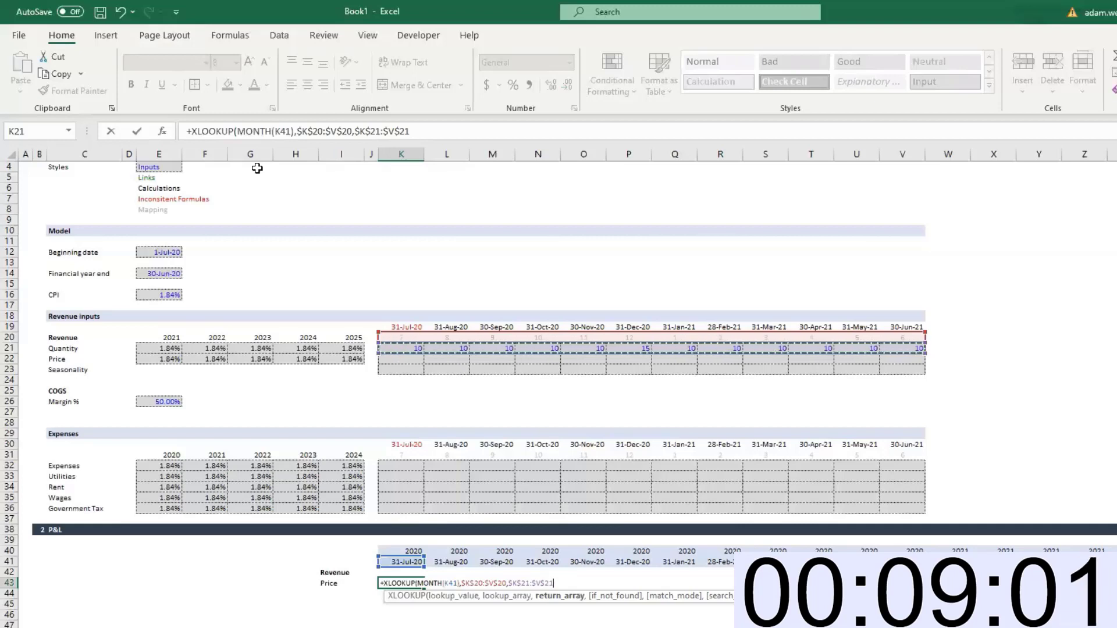
left_click(441, 131)
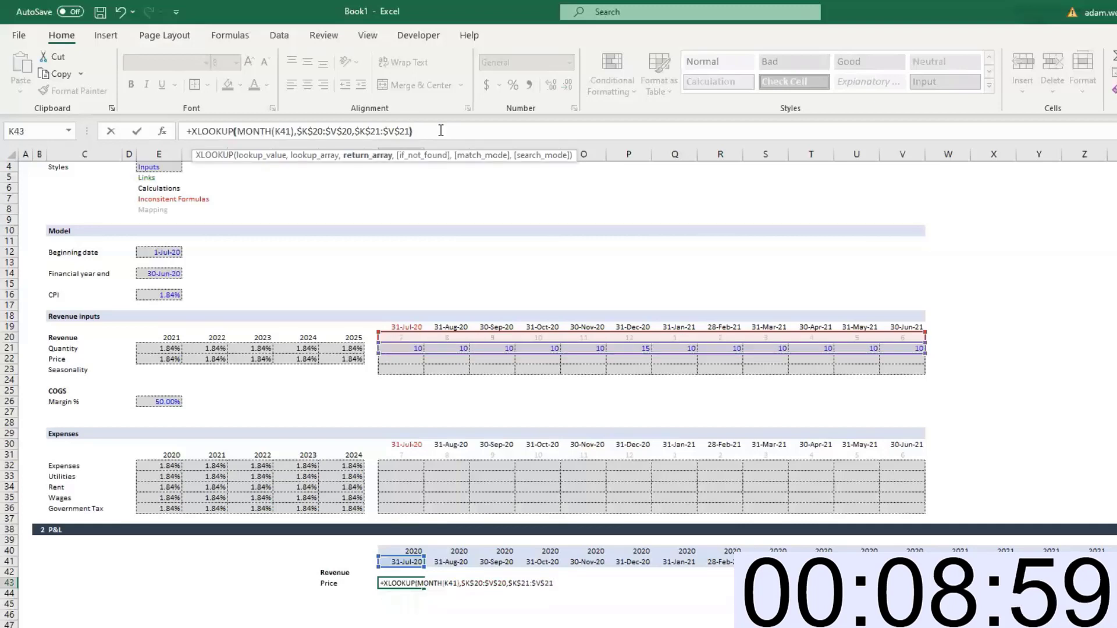
type(")")
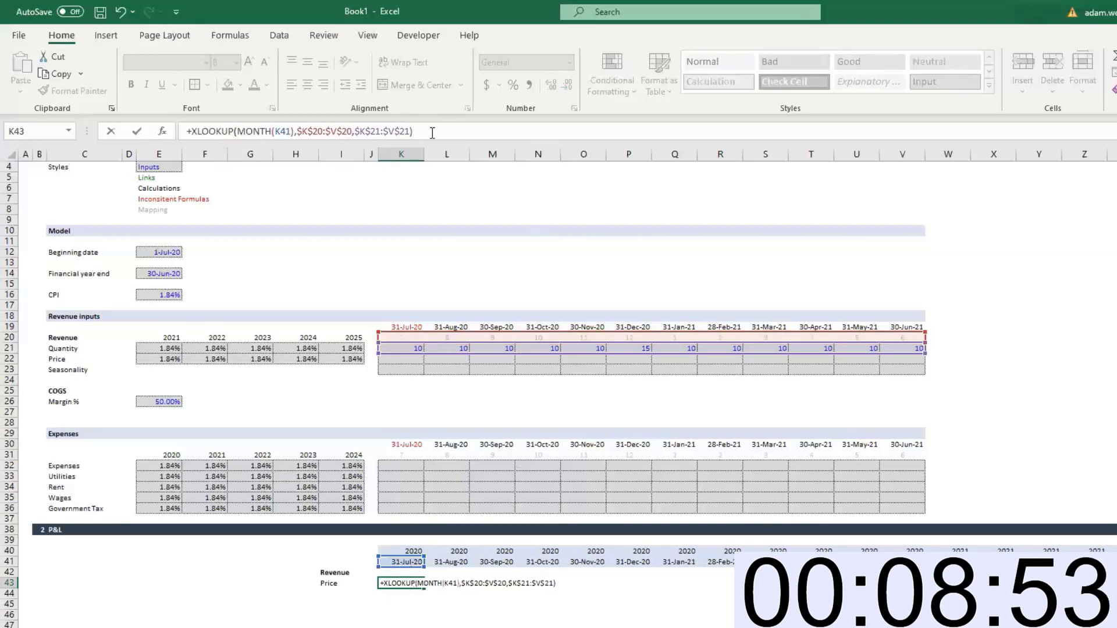
Multiply the lookup by PRODUCT(1+FILTER(...)), using the yearly Quantity growth rates $E$21:$I$21 as the absolute filter array
type("*")
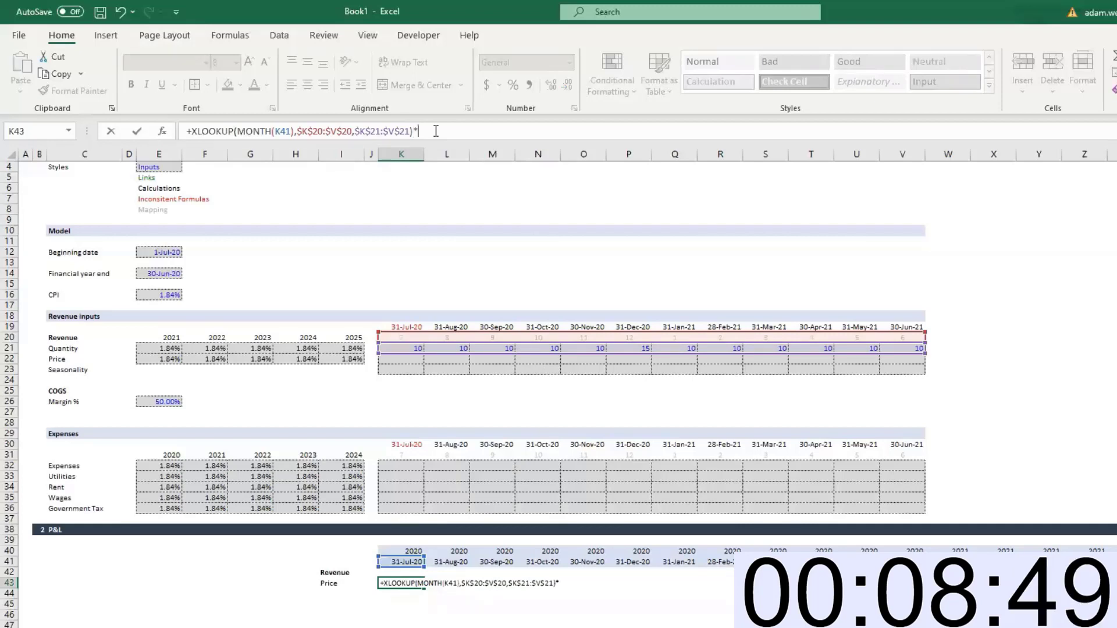
type("prod")
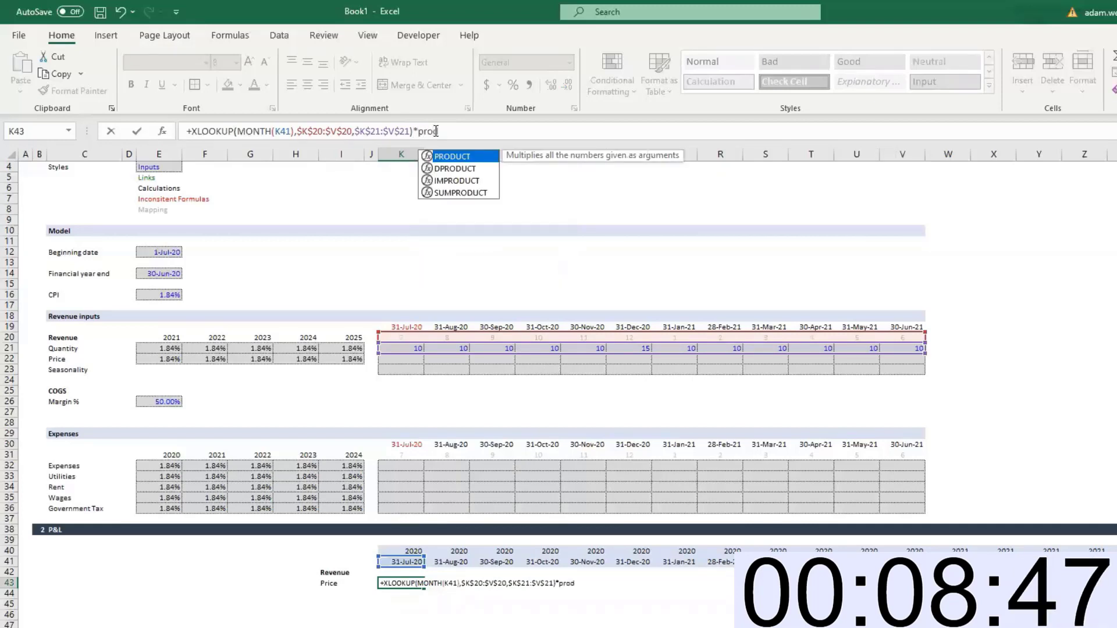
key("Tab")
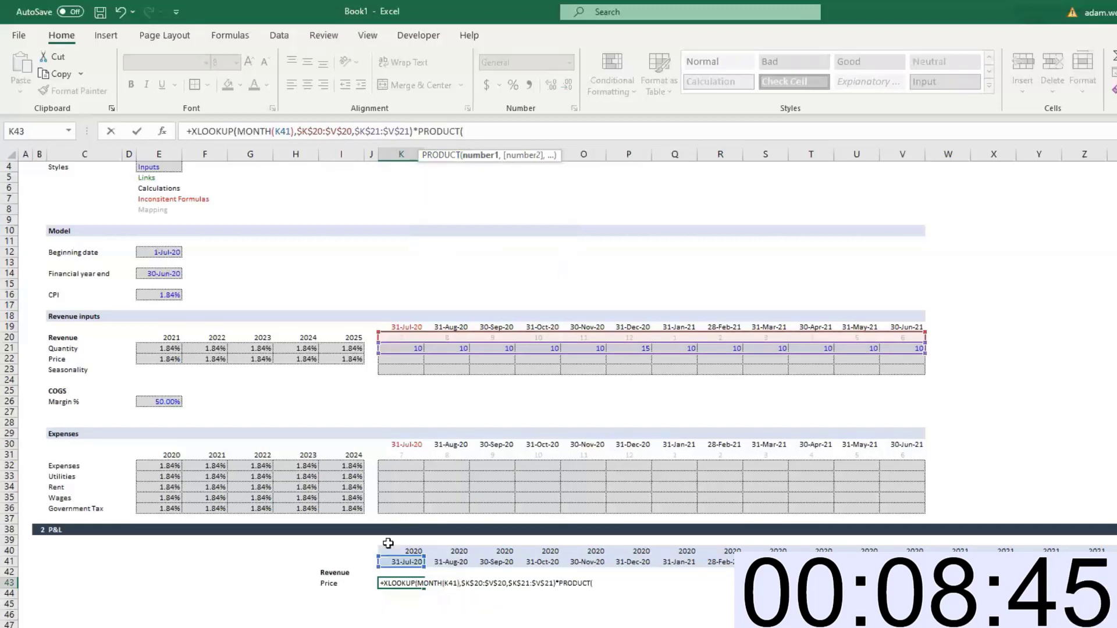
type("fil")
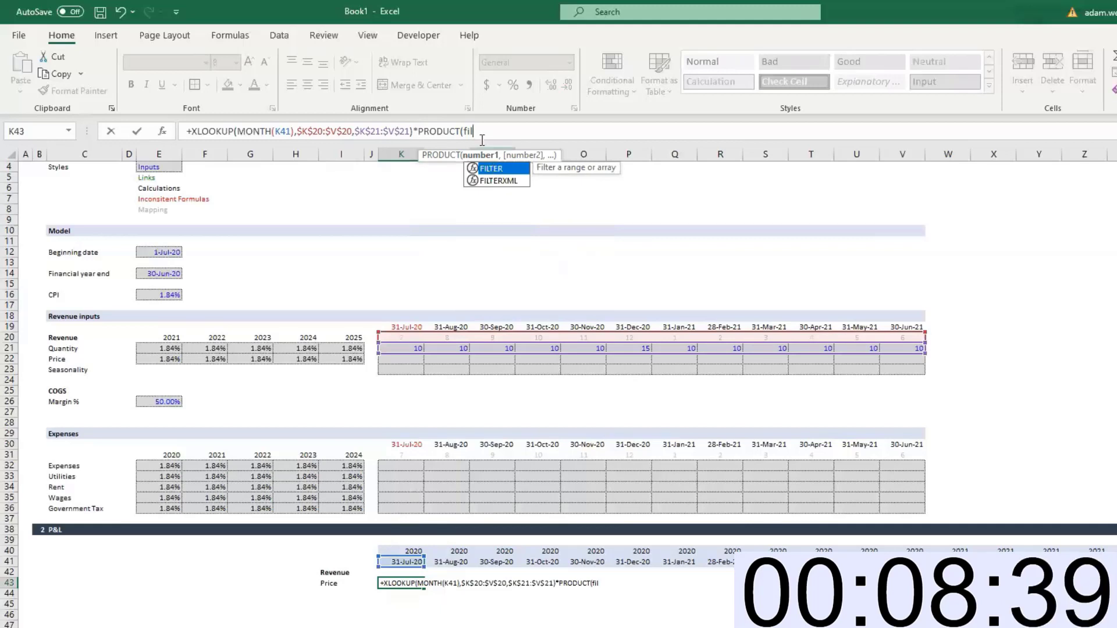
left_click_drag(464, 131, 498, 131)
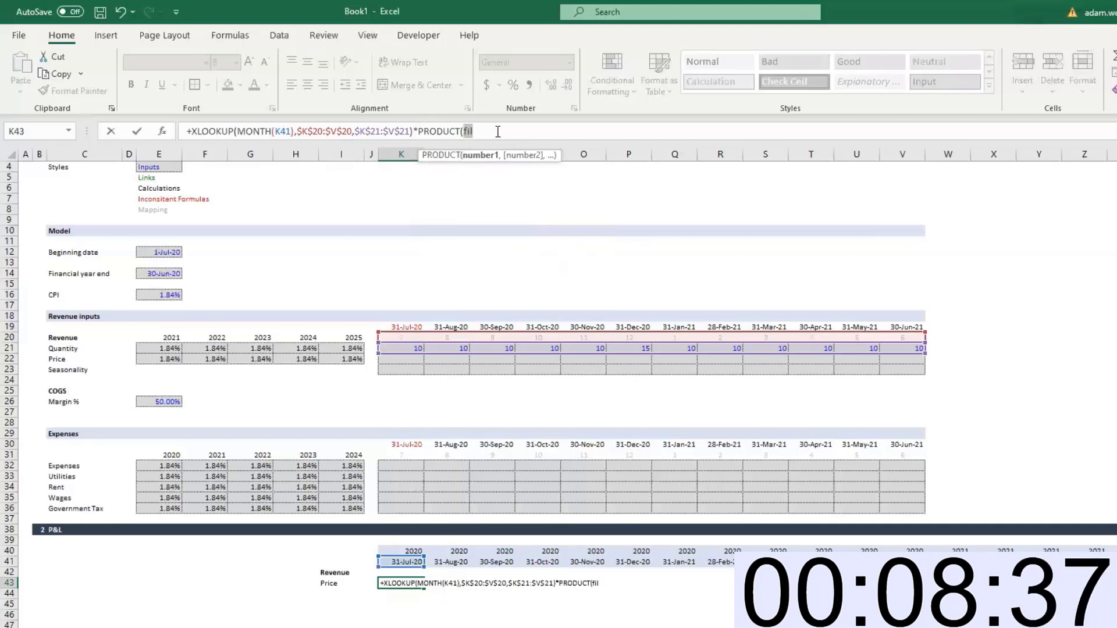
type("1+")
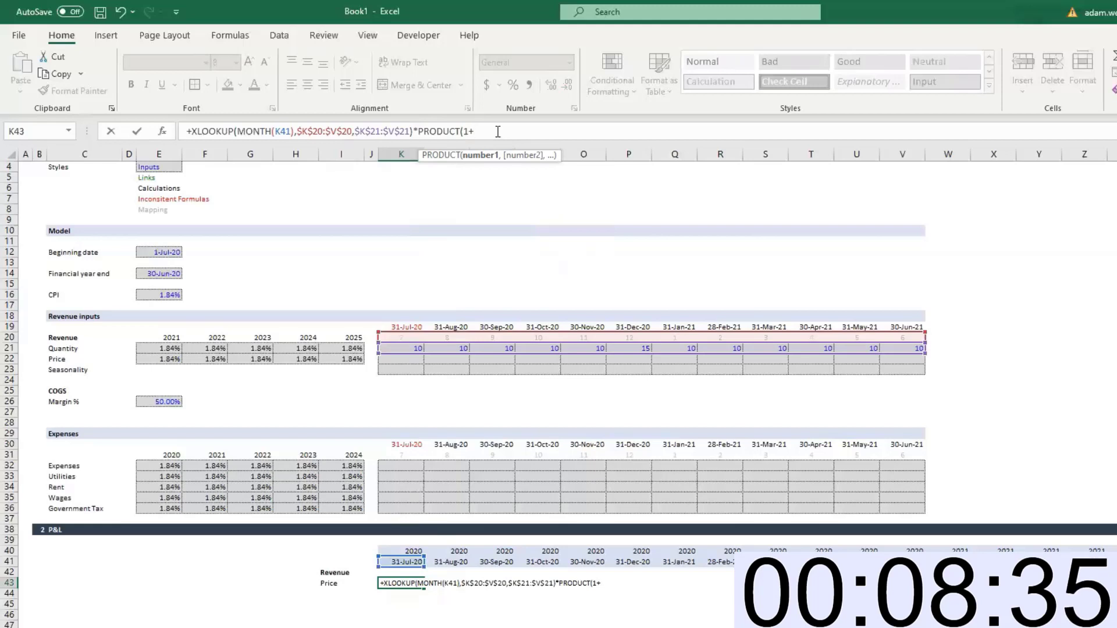
type("fil")
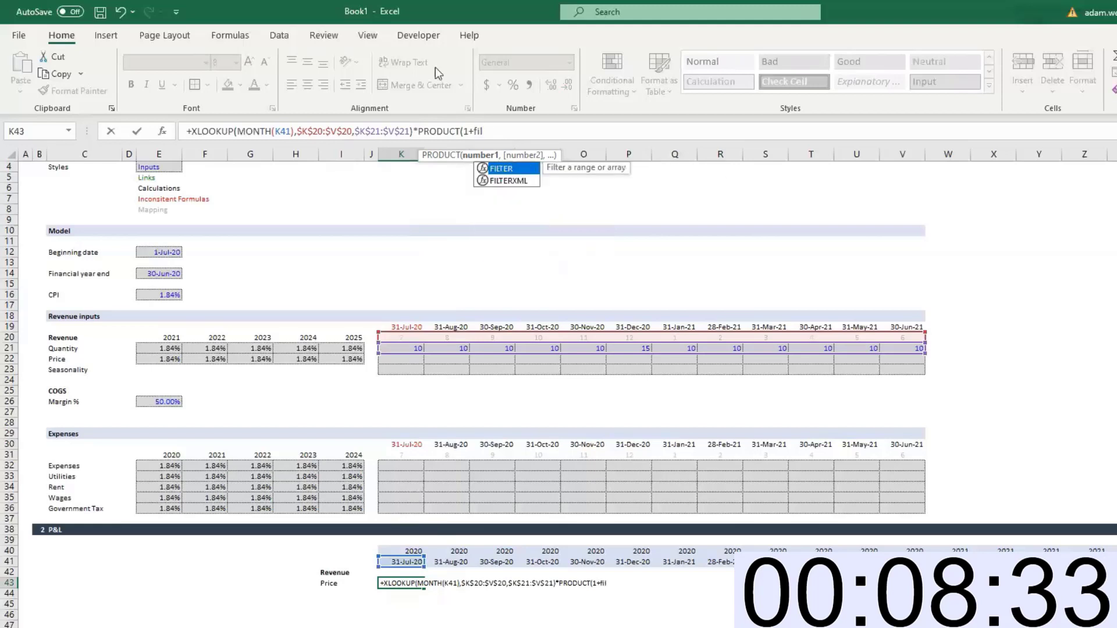
double_click(497, 169)
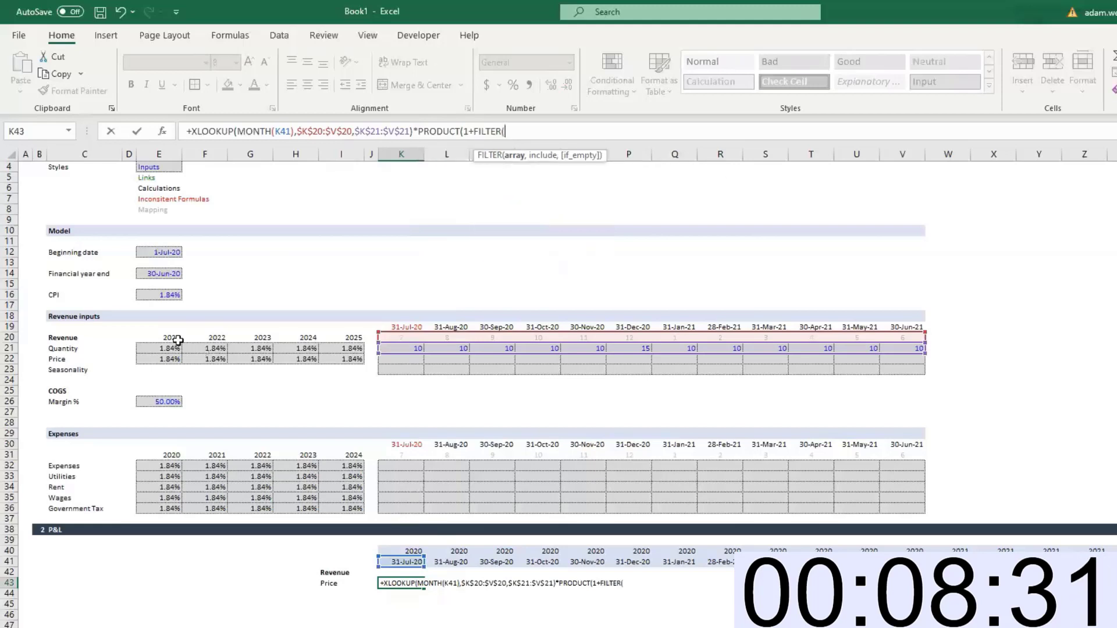
left_click_drag(158, 348, 329, 352)
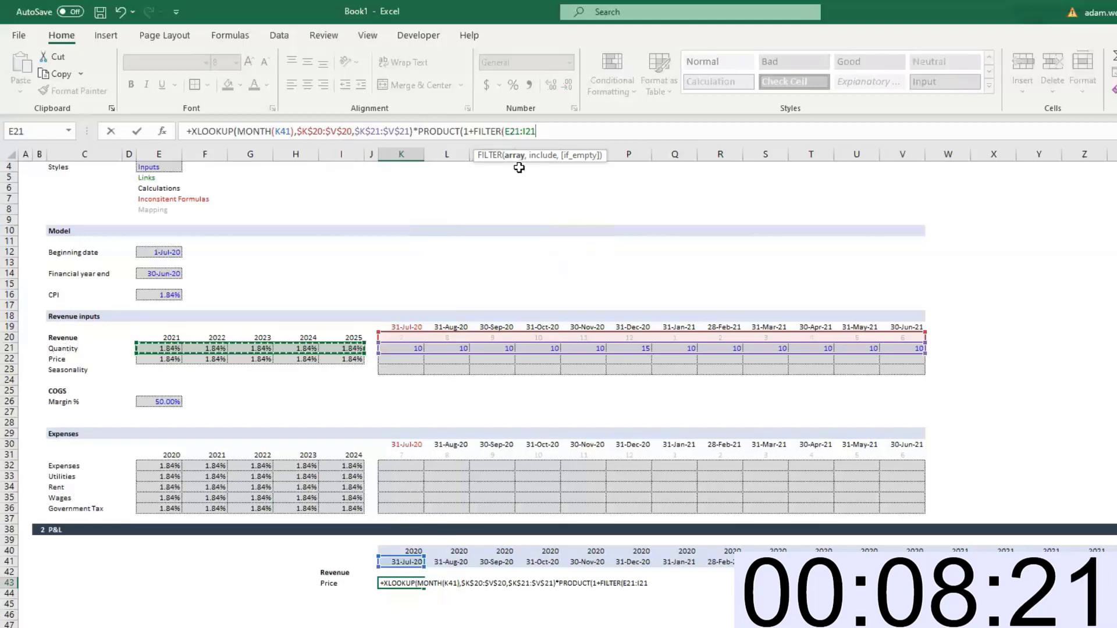
key("F4")
type(",")
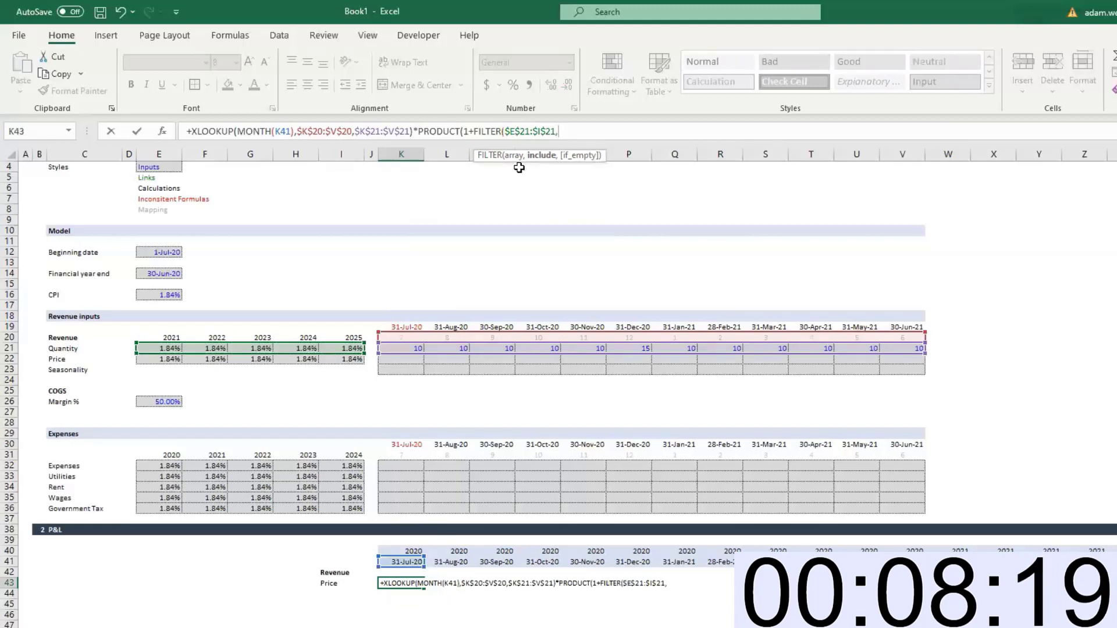
Set the FILTER condition to E20:I20<=K40, close the PRODUCT function and enter the formula in K43
left_click_drag(160, 337, 352, 339)
type("<")
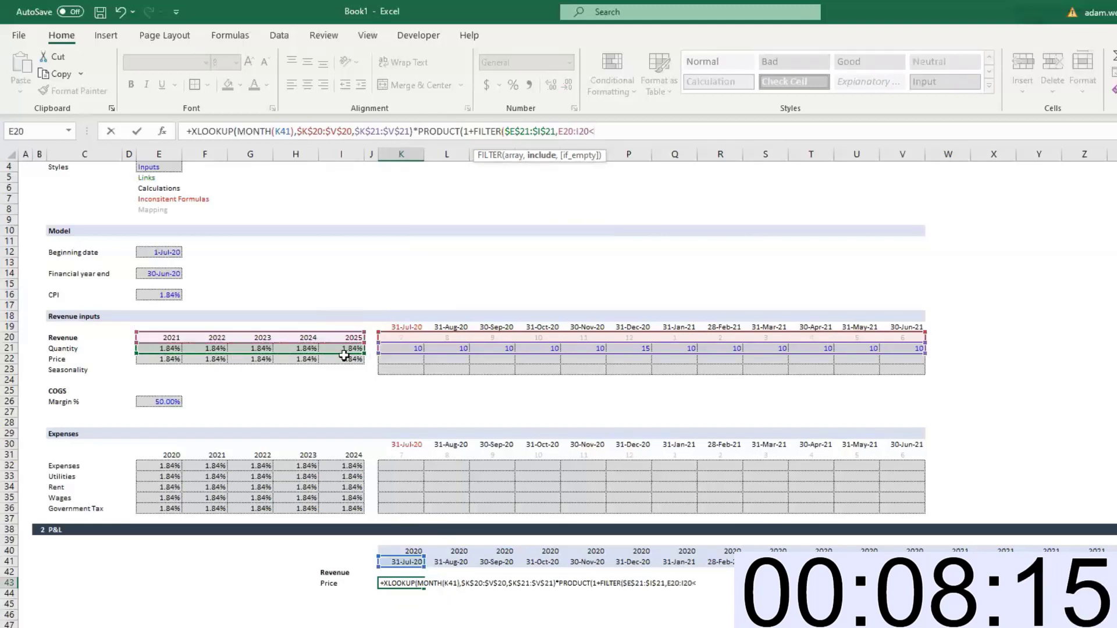
type("=")
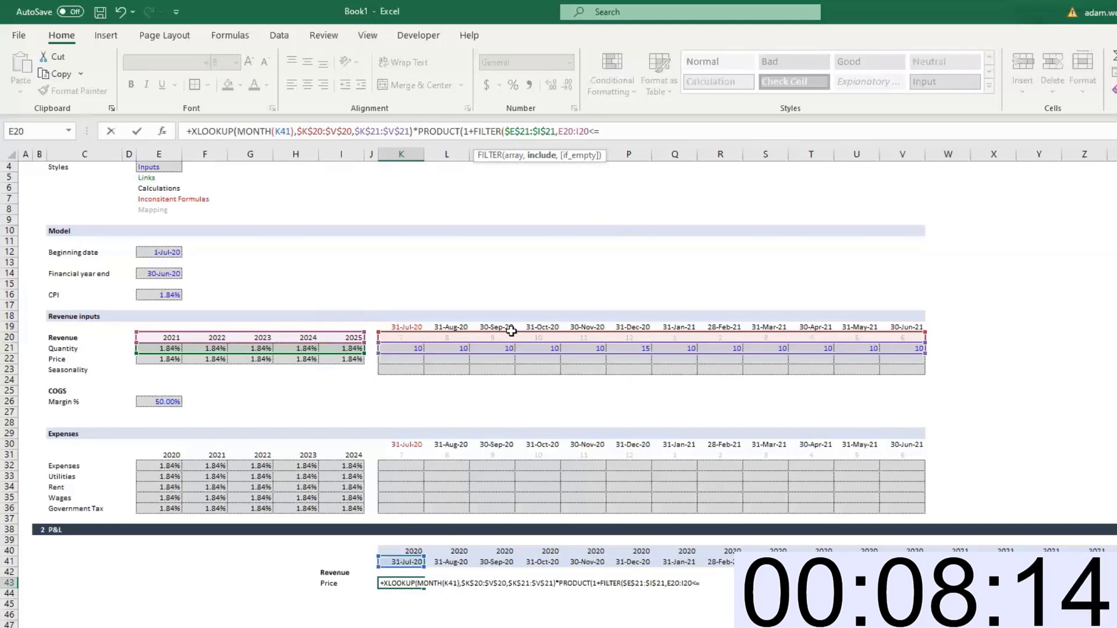
left_click(407, 542)
left_click(417, 551)
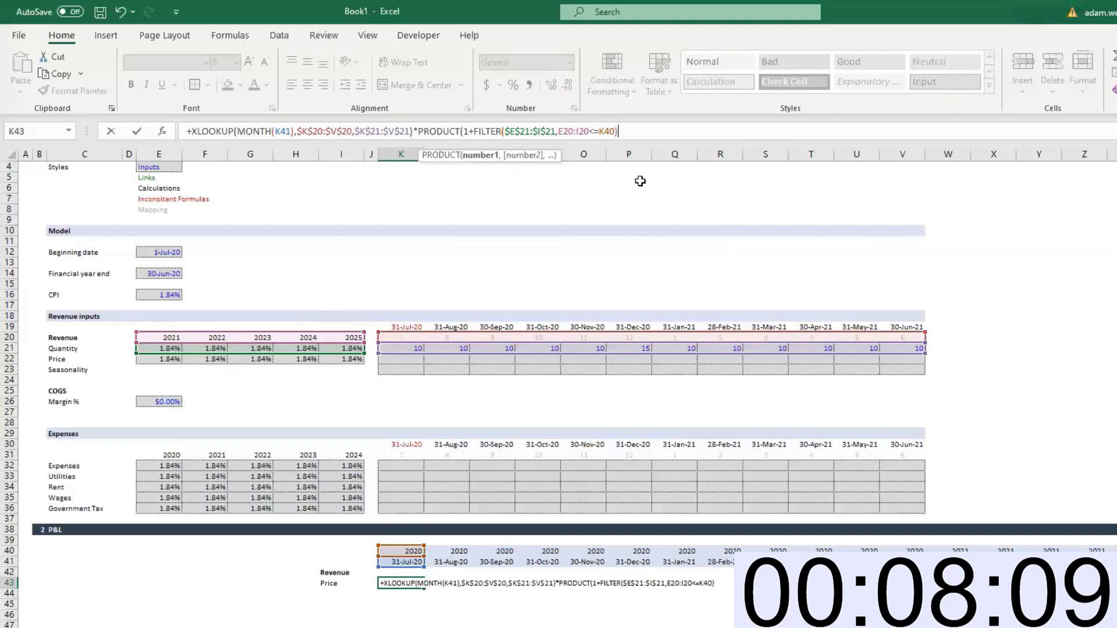
type(")")
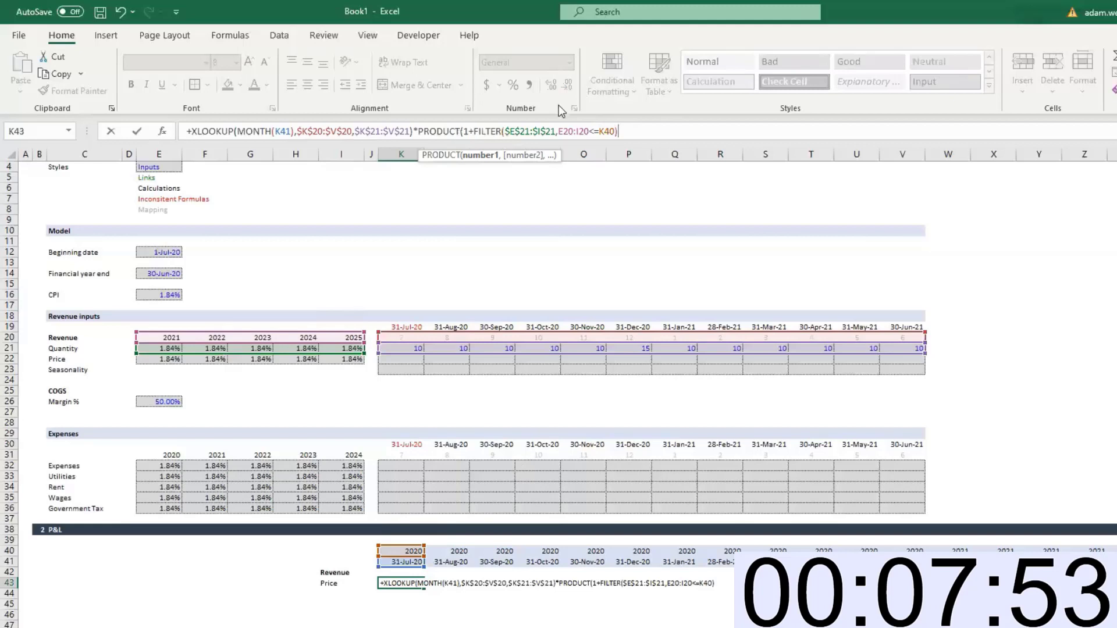
left_click_drag(420, 133, 792, 101)
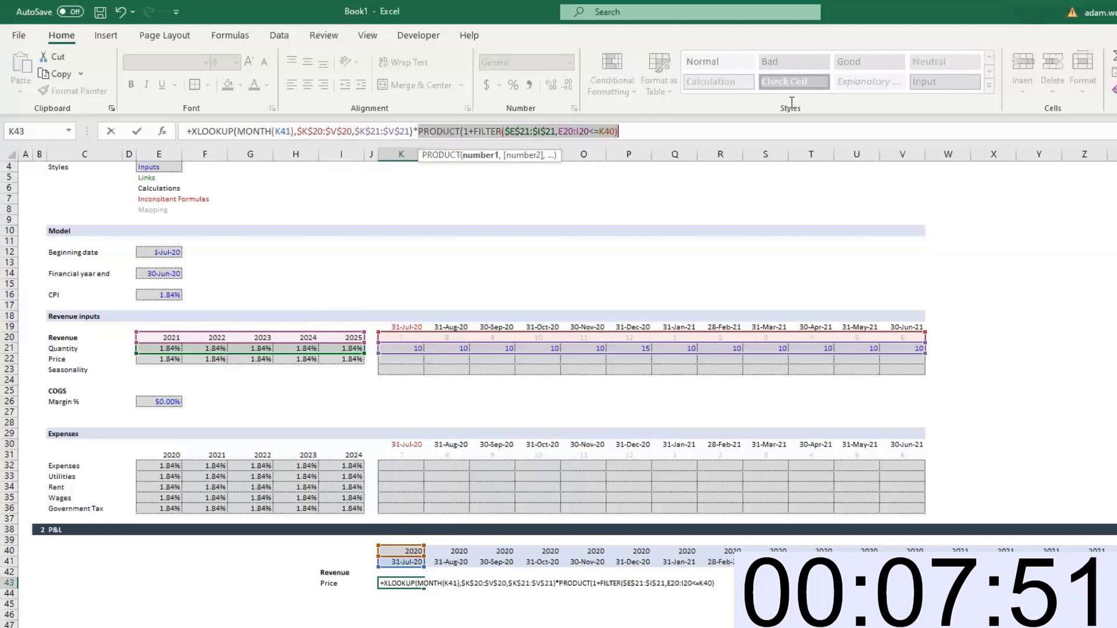
left_click(632, 129)
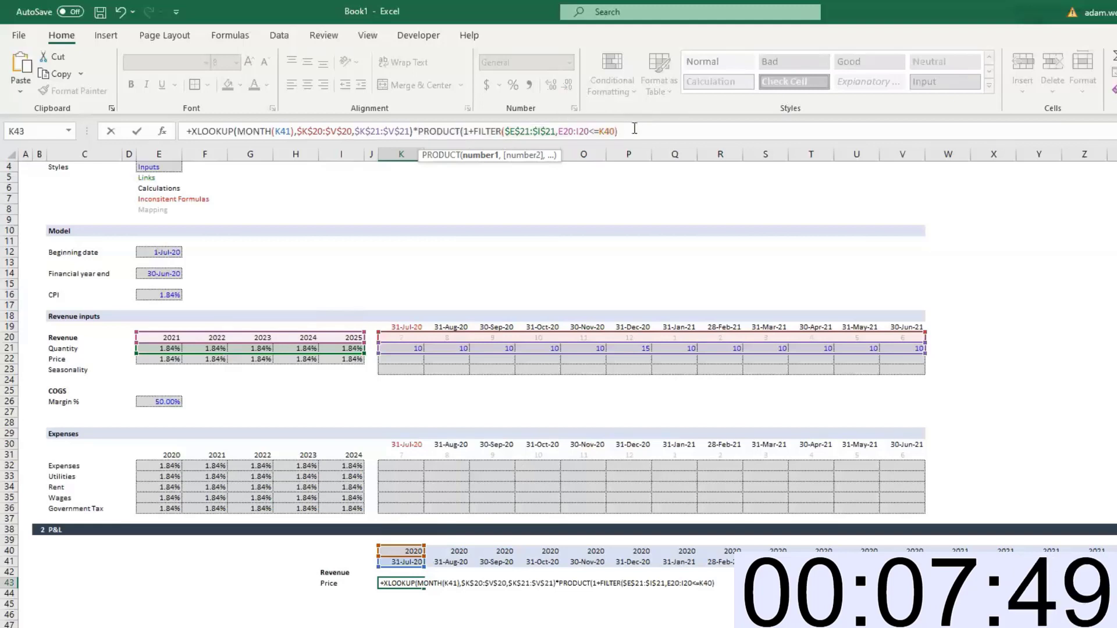
type(")")
key("Return")
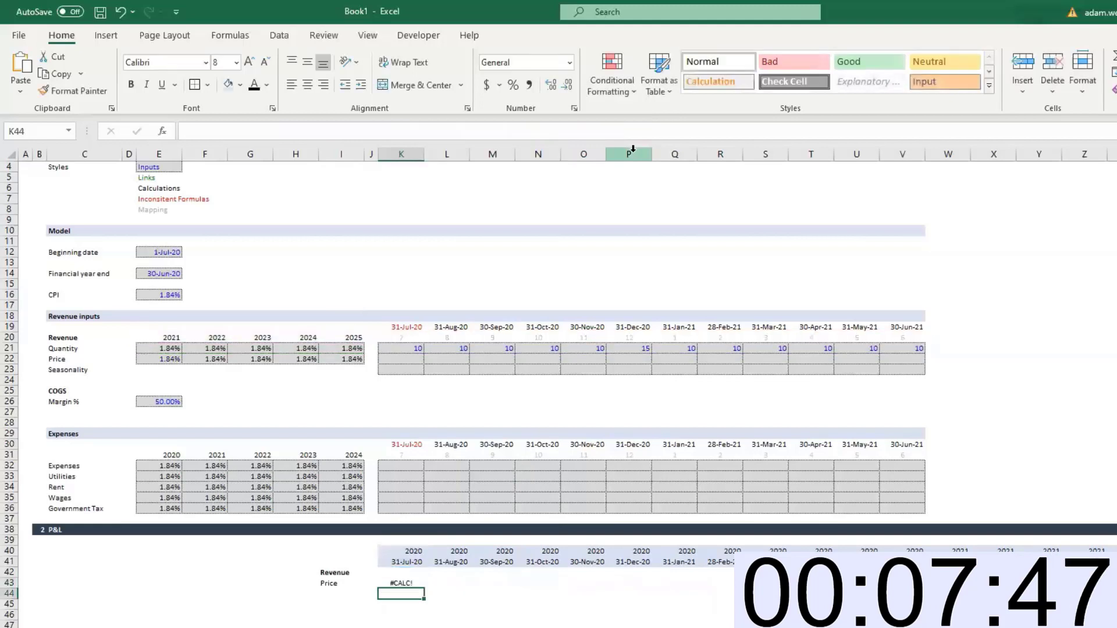
Reopen the K43 formula for editing, remove its final closing parenthesis and try to enter it
key("Up")
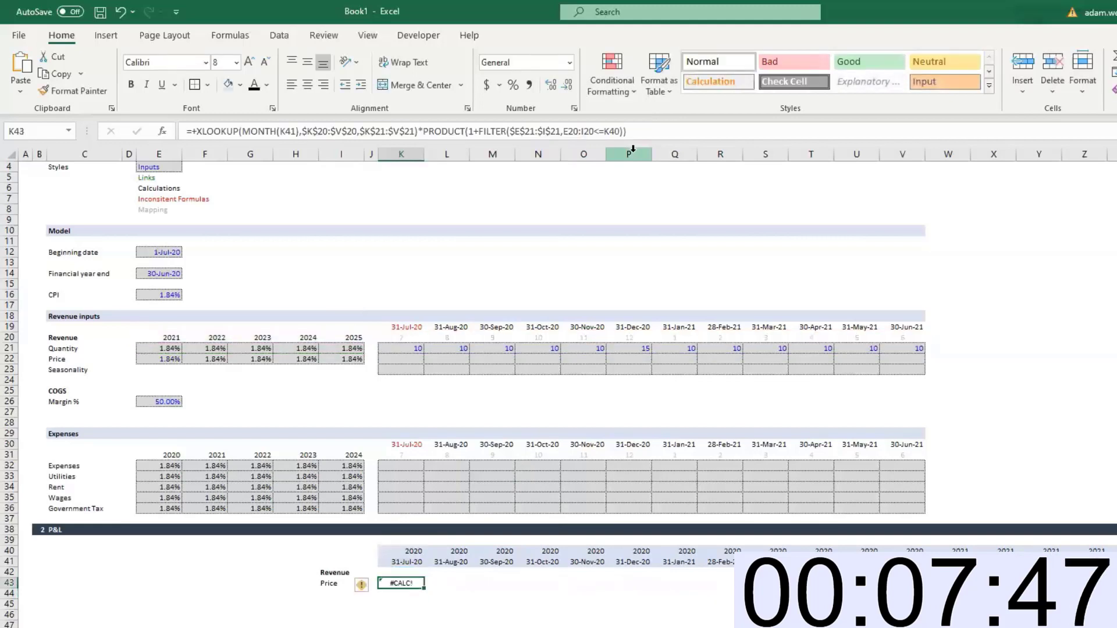
left_click(474, 131)
left_click(630, 126)
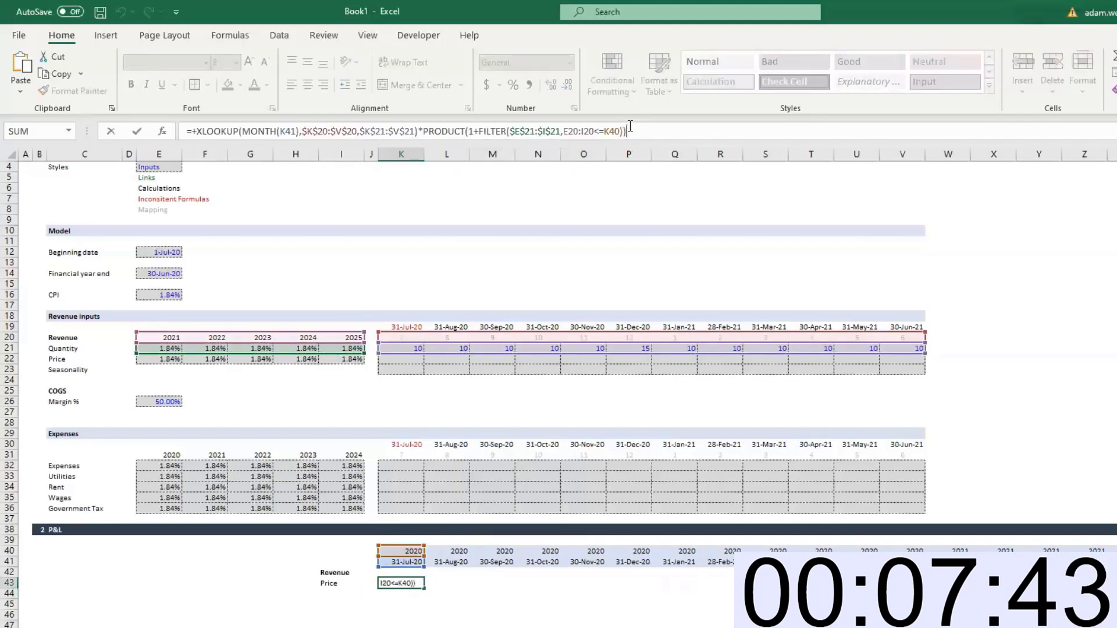
key("BackSpace")
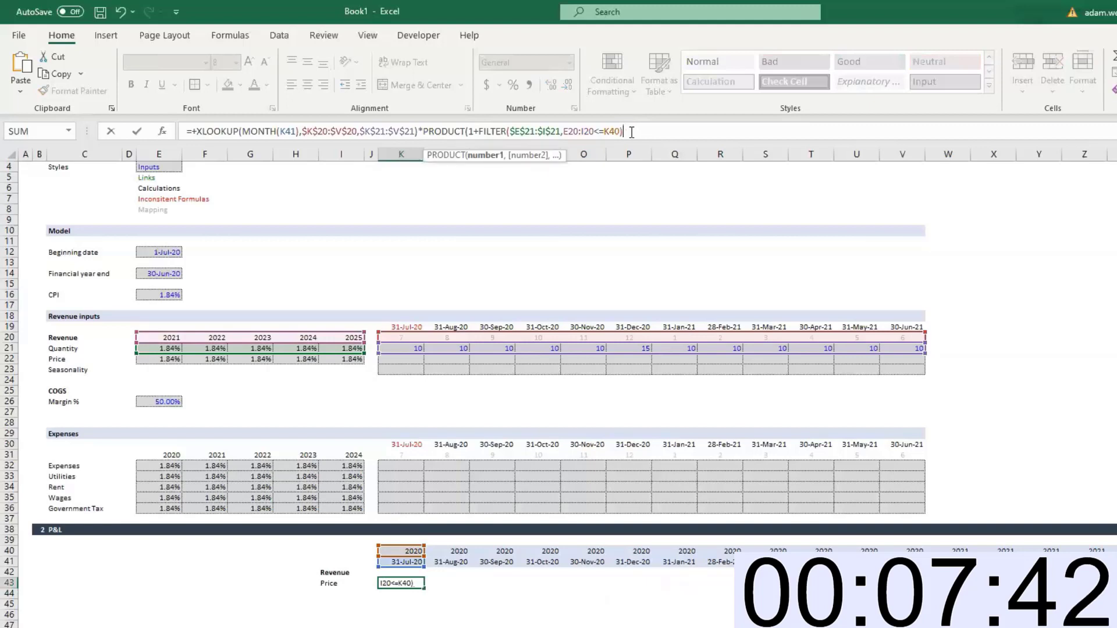
left_click(478, 131)
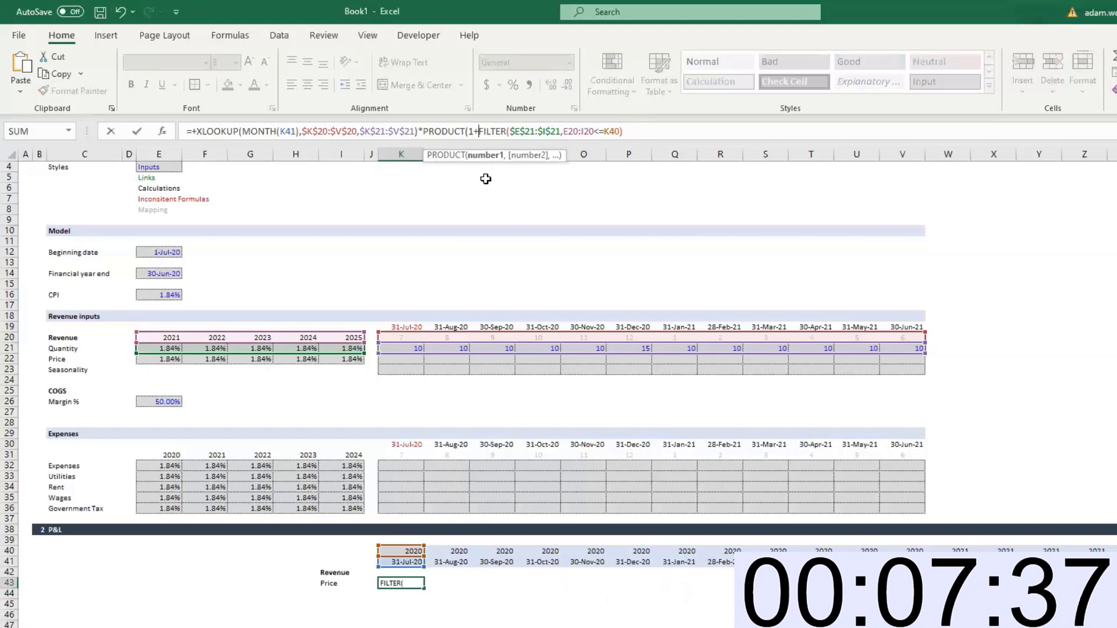
left_click(481, 131)
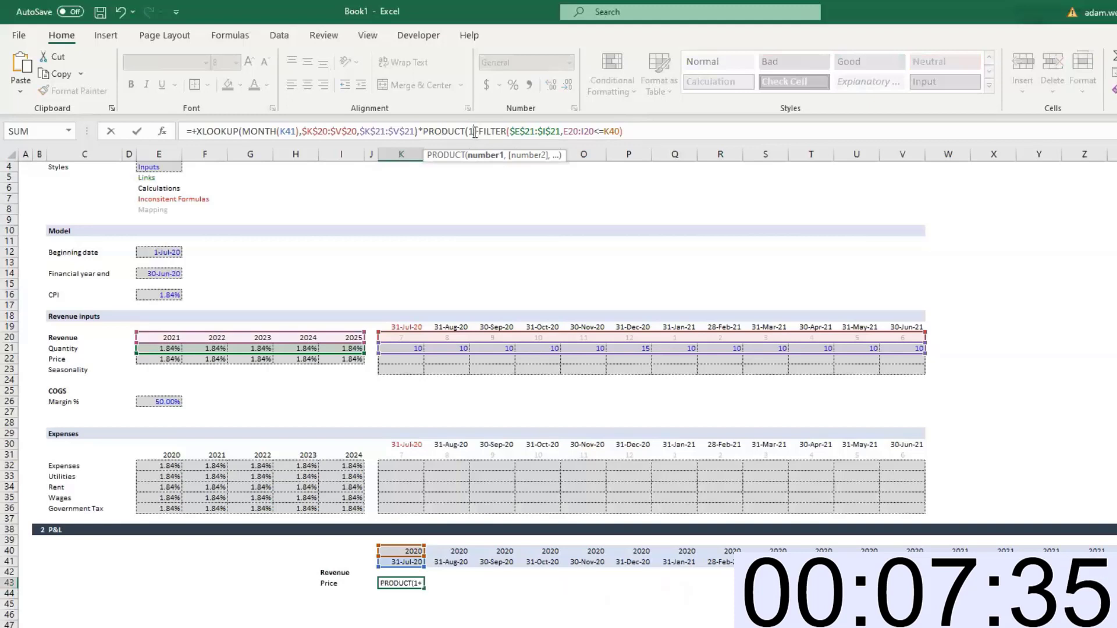
left_click(615, 131)
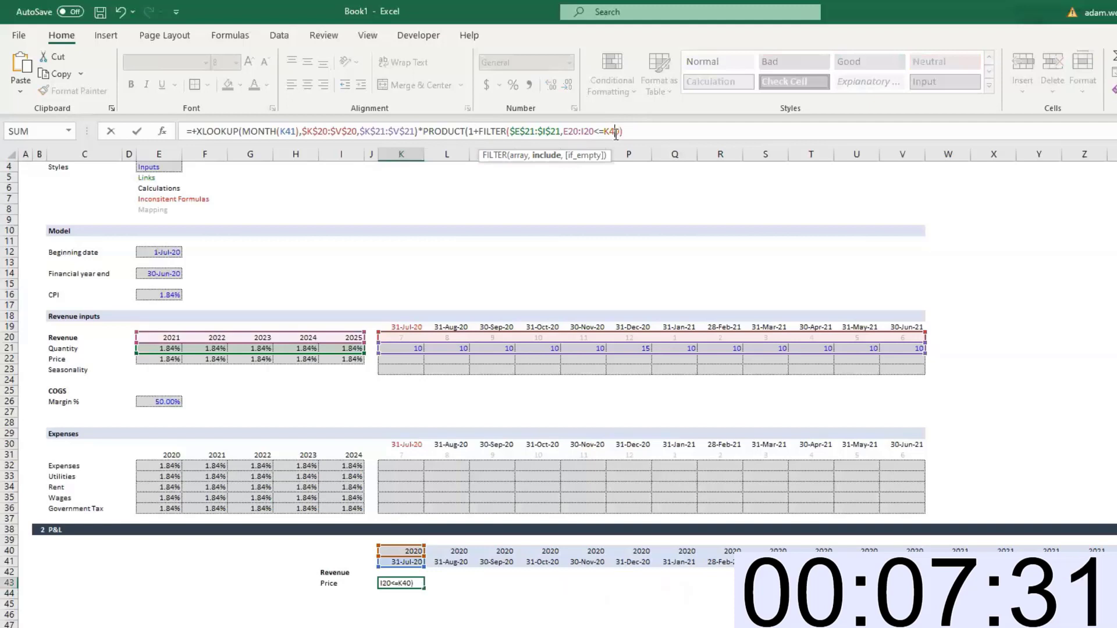
key("Return")
key("Return")
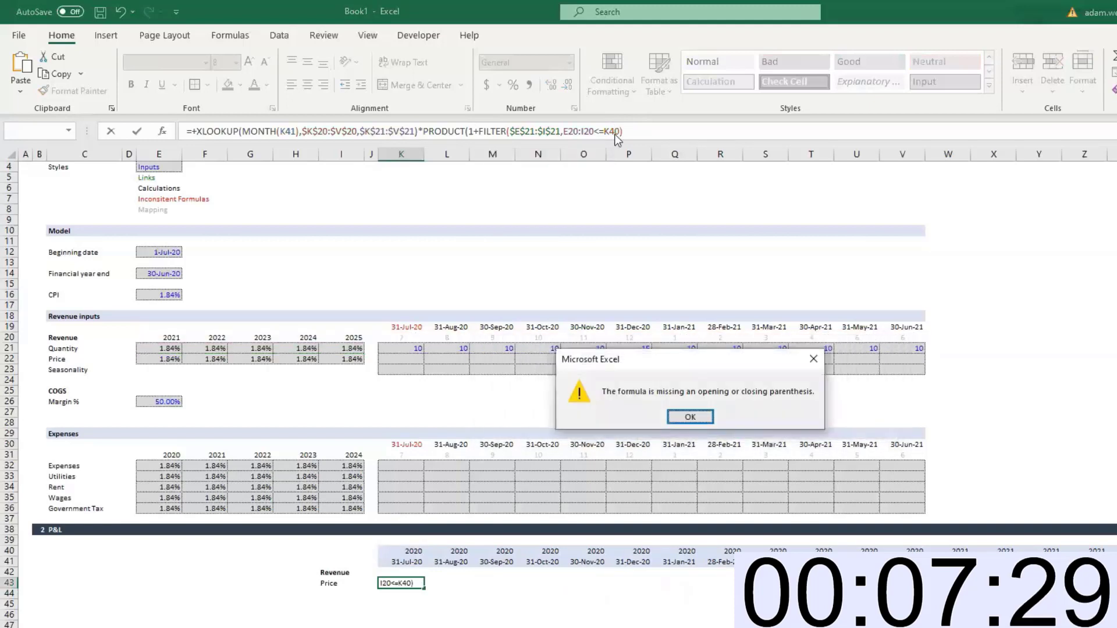
key("Return")
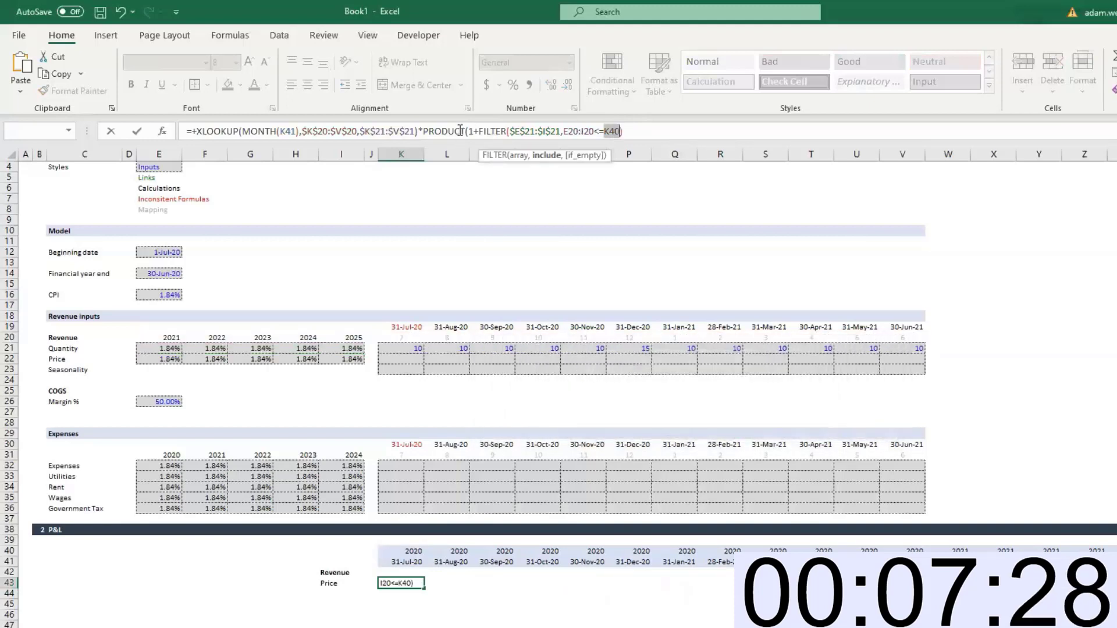
Wrap the PRODUCT growth factor in the K43 formula in IFERROR, with 0 as the fallback value
left_click(422, 131)
type("IF")
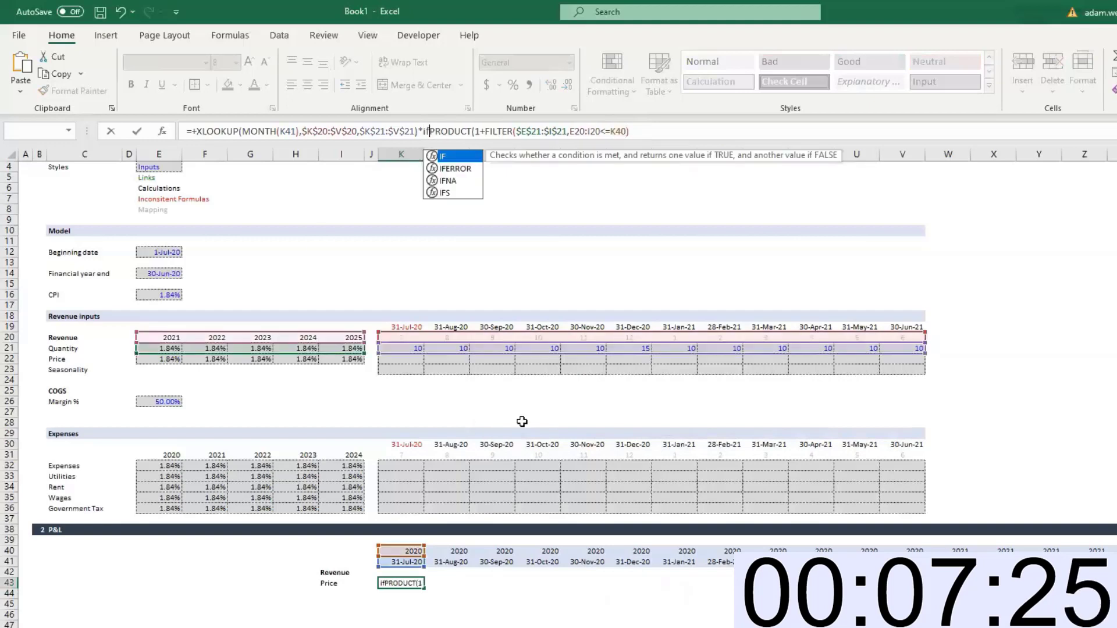
double_click(442, 167)
left_click(689, 133)
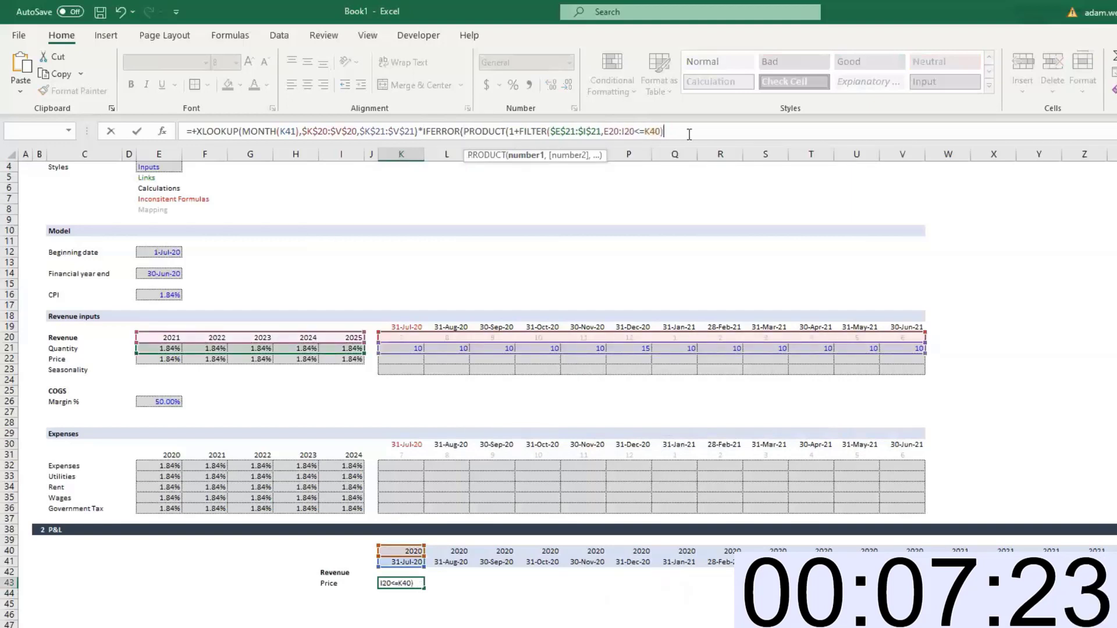
type(",0")
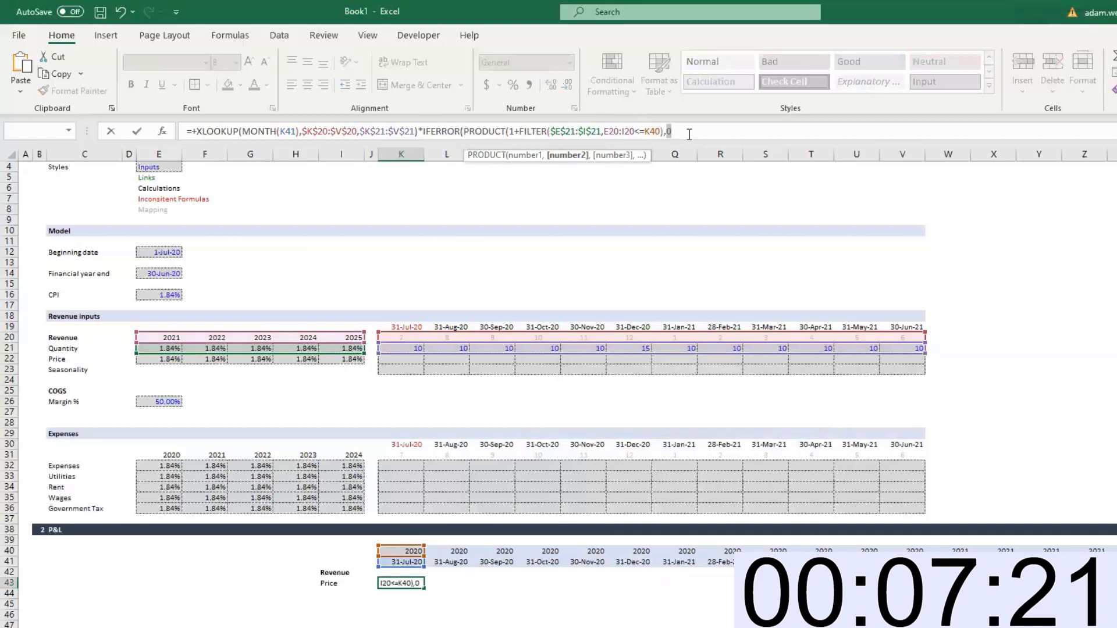
key("Return")
key("Return")
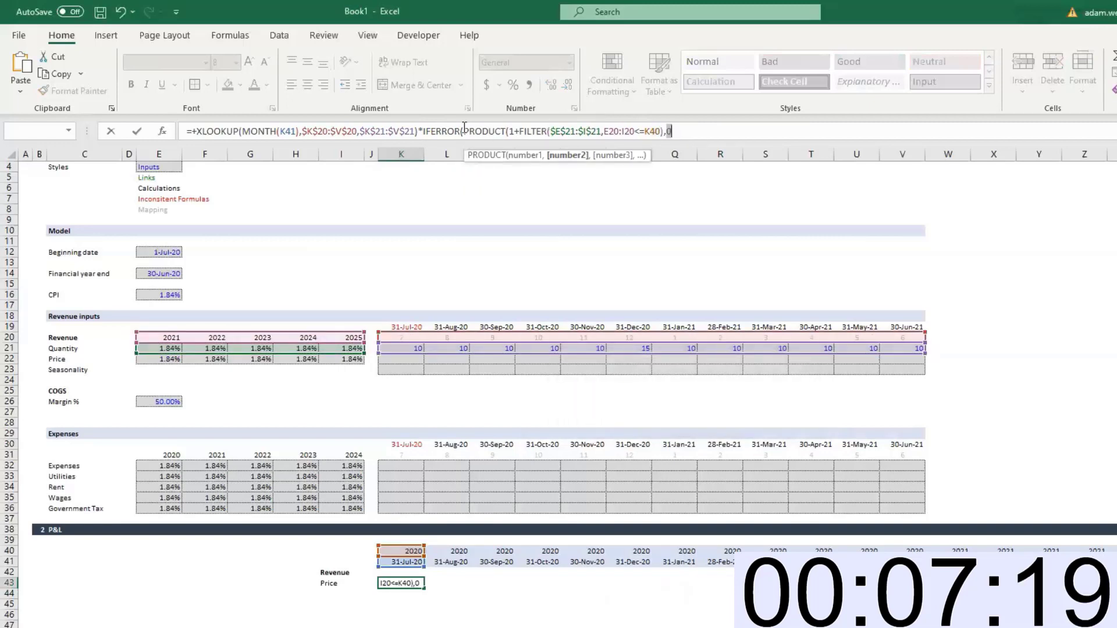
Close the PRODUCT function ahead of the 0 fallback and enter the corrected formula in K43
left_click(463, 129)
left_click(692, 131)
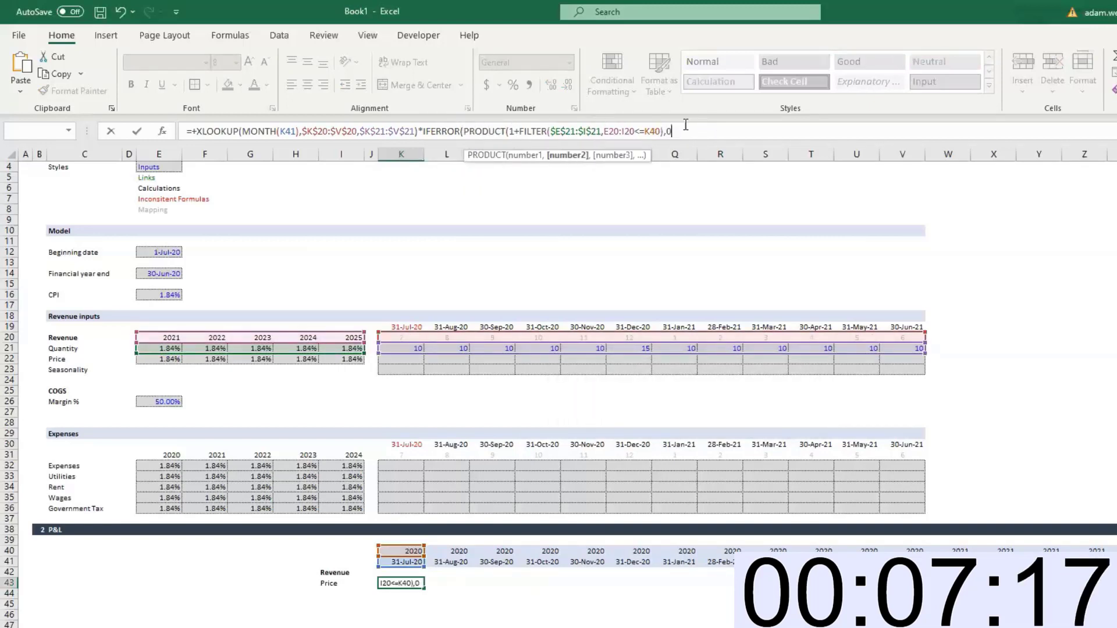
left_click(664, 130)
type(")")
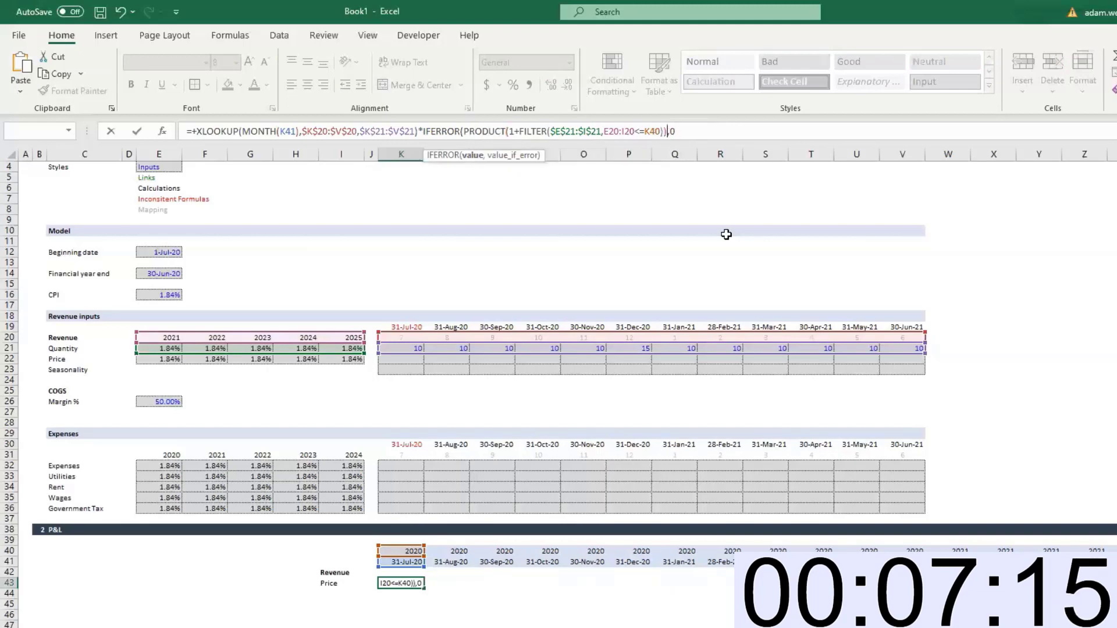
key("Return")
key("Return")
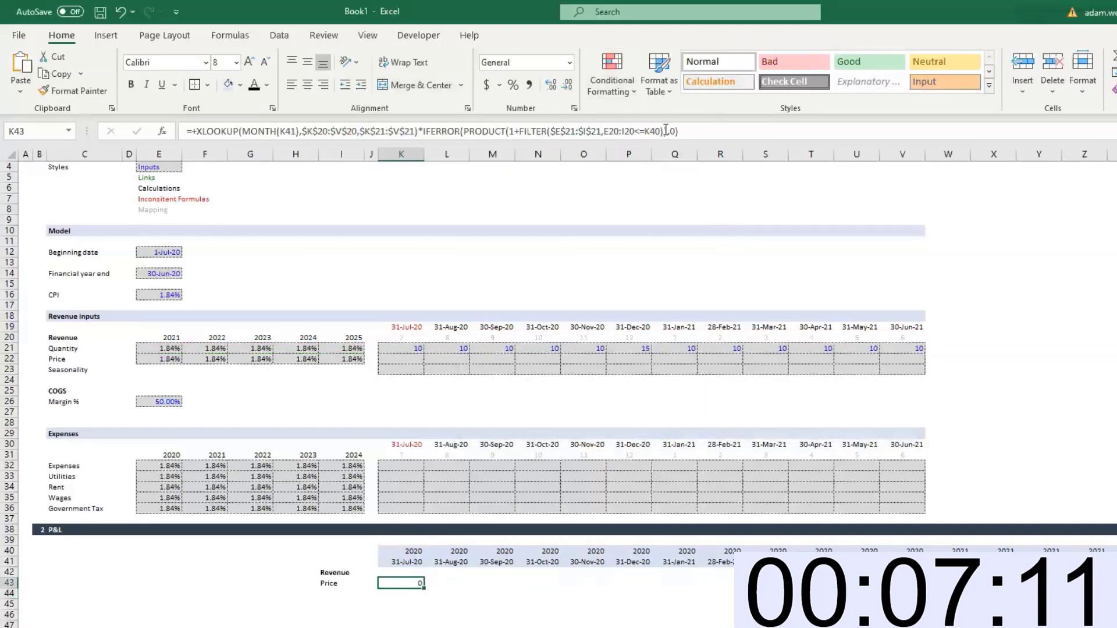
Copy the PRODUCT(1+FILTER(...)) part of the K43 formula and enter it as a separate formula in K44
left_click_drag(669, 129, 463, 132)
key("ctrl+c")
key("Return")
type("3")
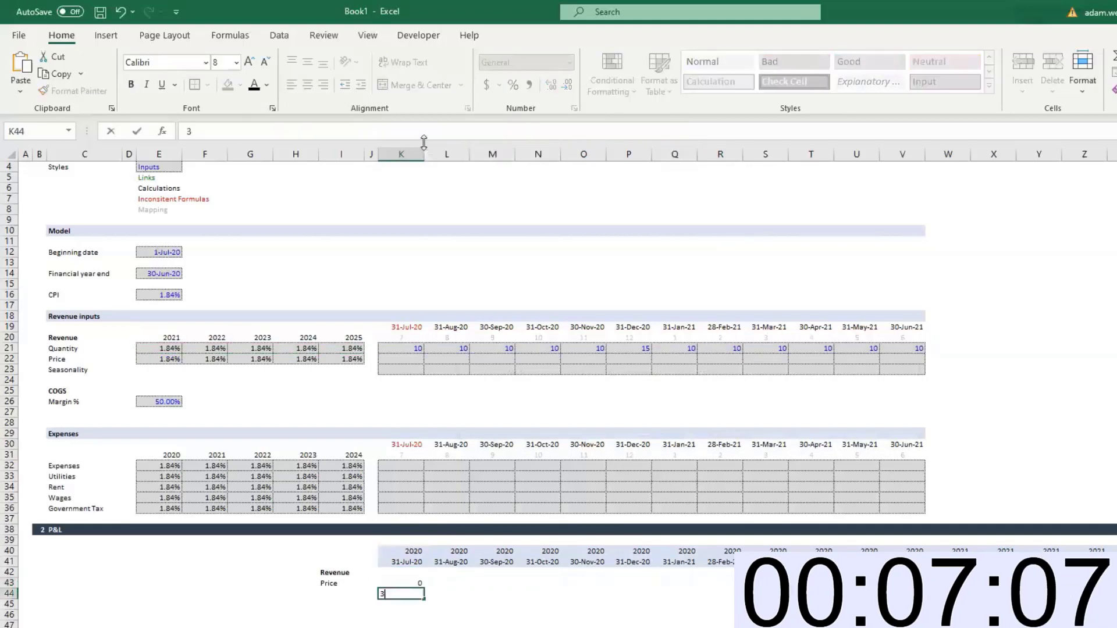
key("BackSpace")
type("+")
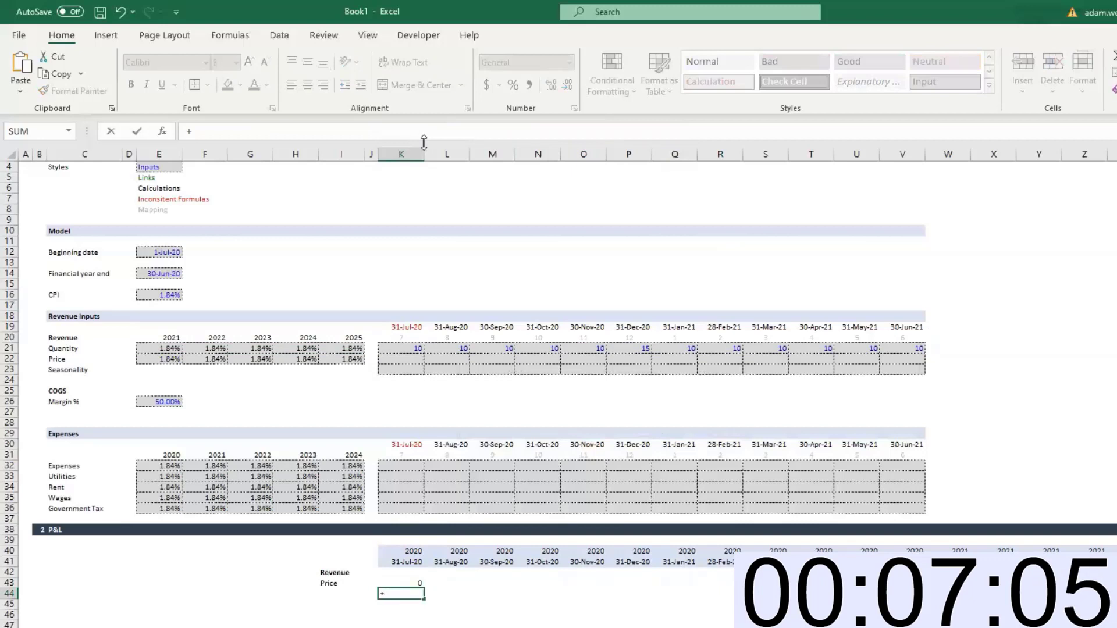
key("ctrl+v")
key("ctrl+Return")
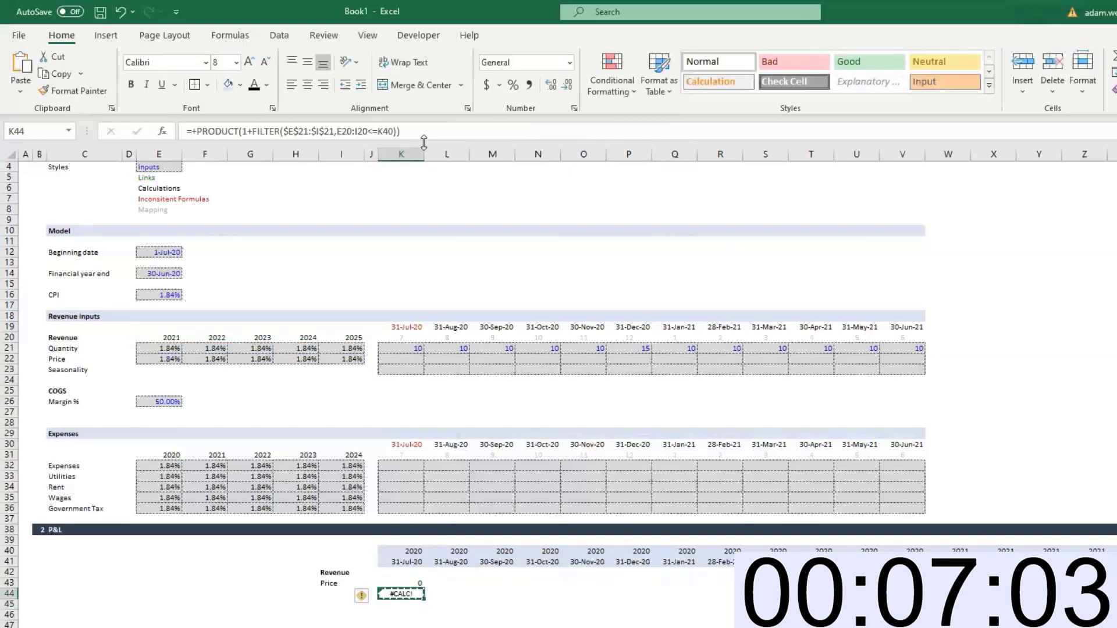
Fill the K44 growth formula across row 44 through W44
key("shift+Right")
key("shift+Right")
key("shift+Right")
key("shift+Right")
key("shift+Right")
key("shift+Right")
key("shift+Right")
key("shift+Right")
key("shift+Right")
key("shift+Right")
key("shift+Right")
key("shift+Right")
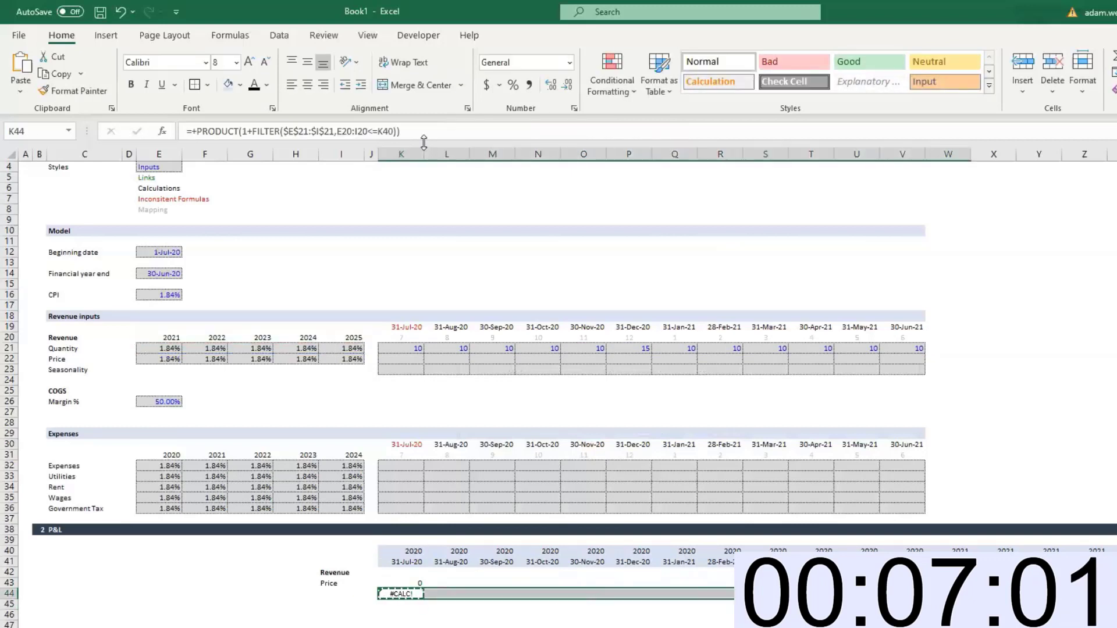
key("ctrl+r")
Examine which cells the filled growth formula references in V44 and W44
key("Right")
key("Right")
key("Right")
key("Right")
key("Right")
key("Right")
key("Right")
key("Right")
key("Right")
key("Right")
key("Right")
key("Right")
key("Right")
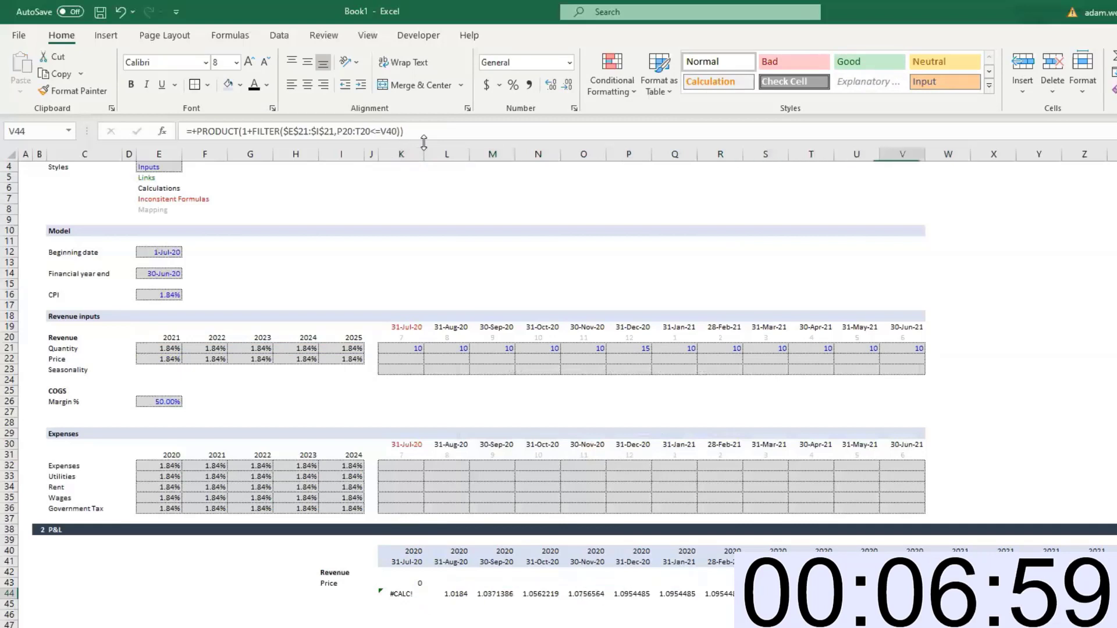
key("Left")
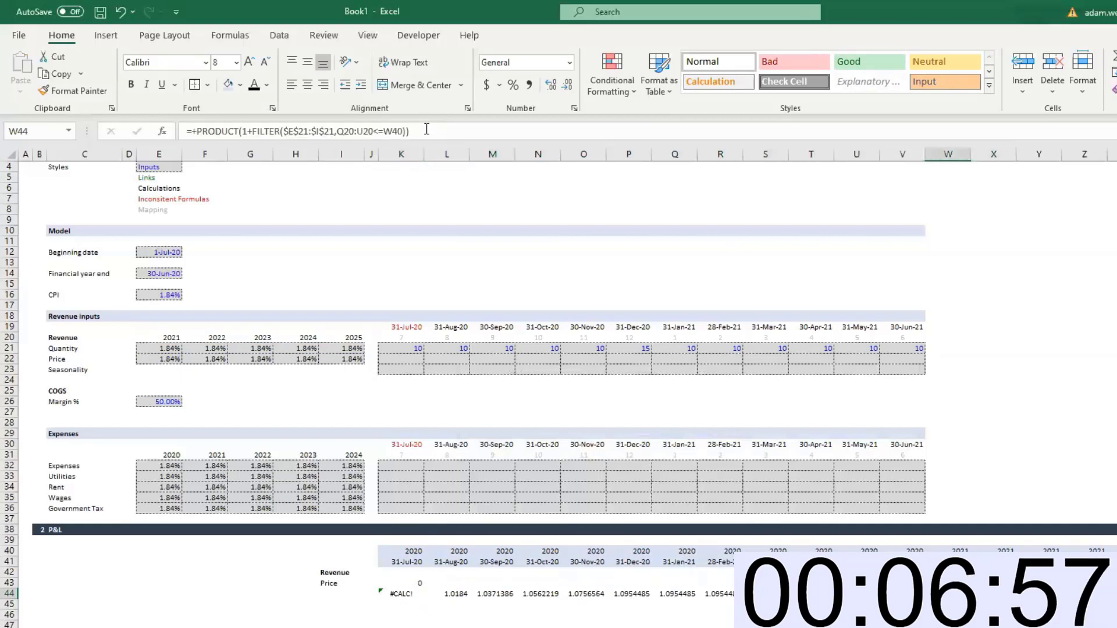
key("F2")
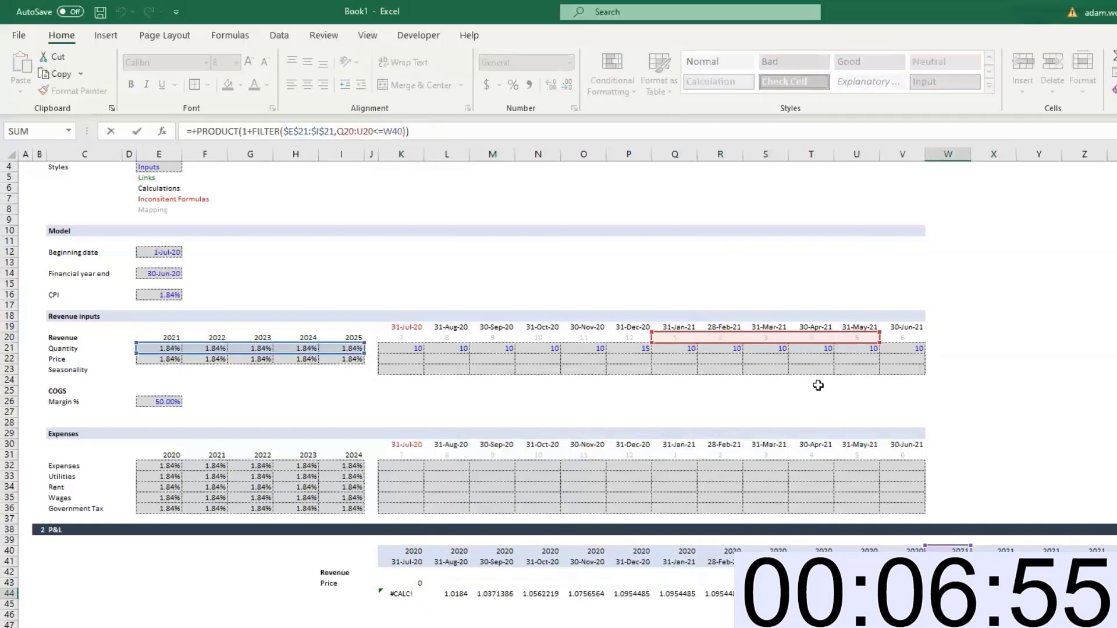
key("Escape")
Make the year range in K44's FILTER condition absolute, as $E$20:$I$20, and enter the formula
key("ctrl+Left")
left_click(353, 131)
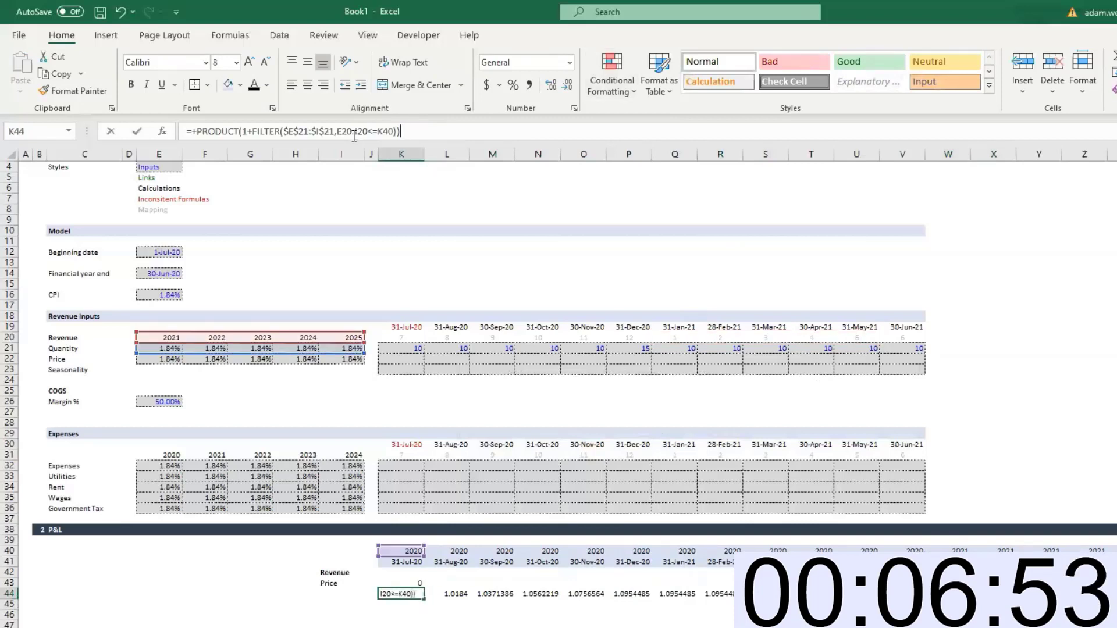
key("F4")
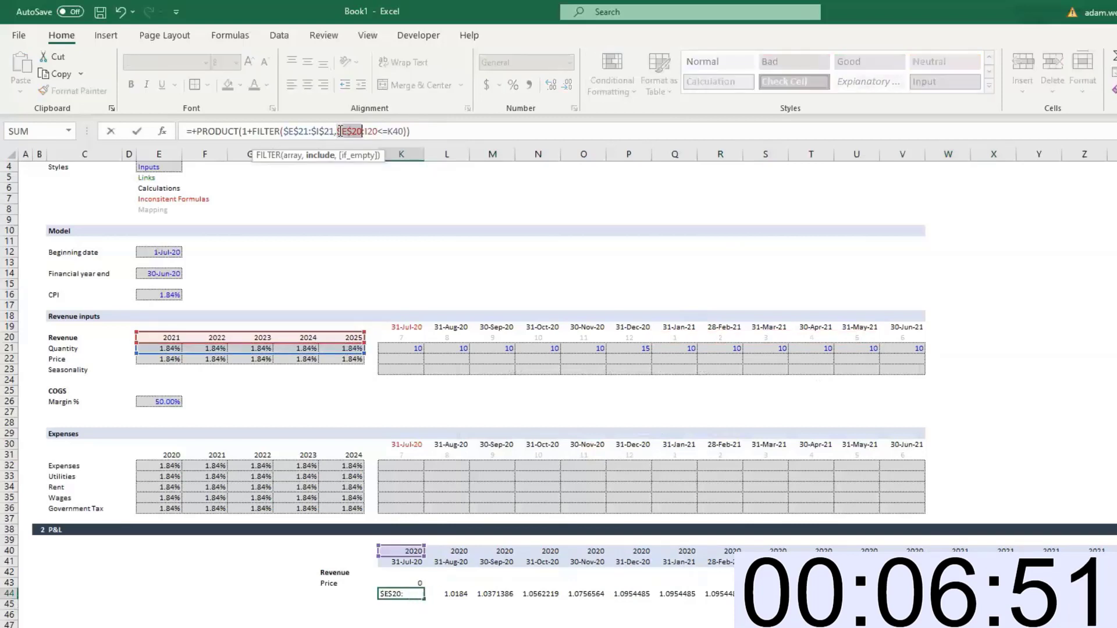
left_click(381, 131)
key("F4")
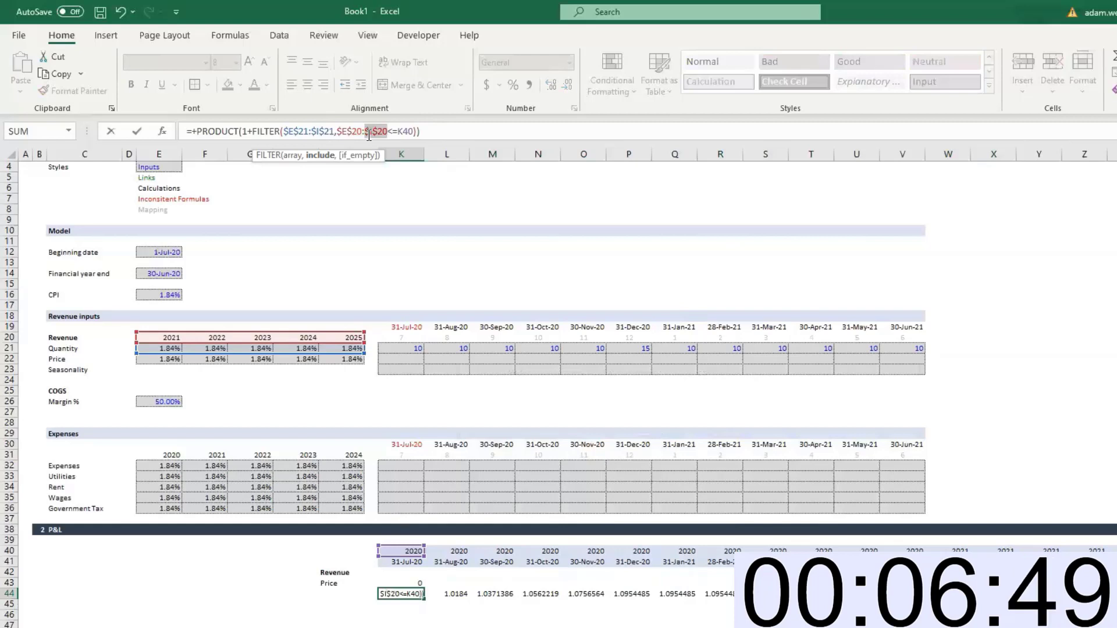
key("Return")
Refill the corrected growth formula from K44 across row 44 through W44
key("Up")
key("ctrl+shift+Right")
key("ctrl+r")
key("Right")
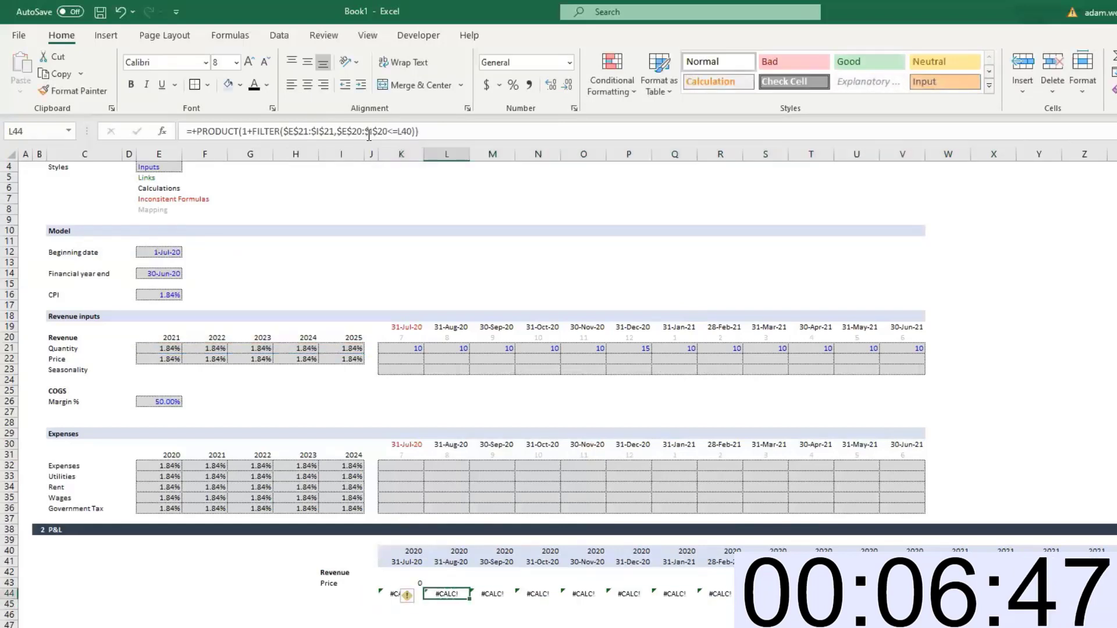
key("Right")
key("Right")
key("Right")
key("Right")
key("Right")
key("Right")
key("Right")
key("Right")
key("Right")
key("Right")
key("Right")
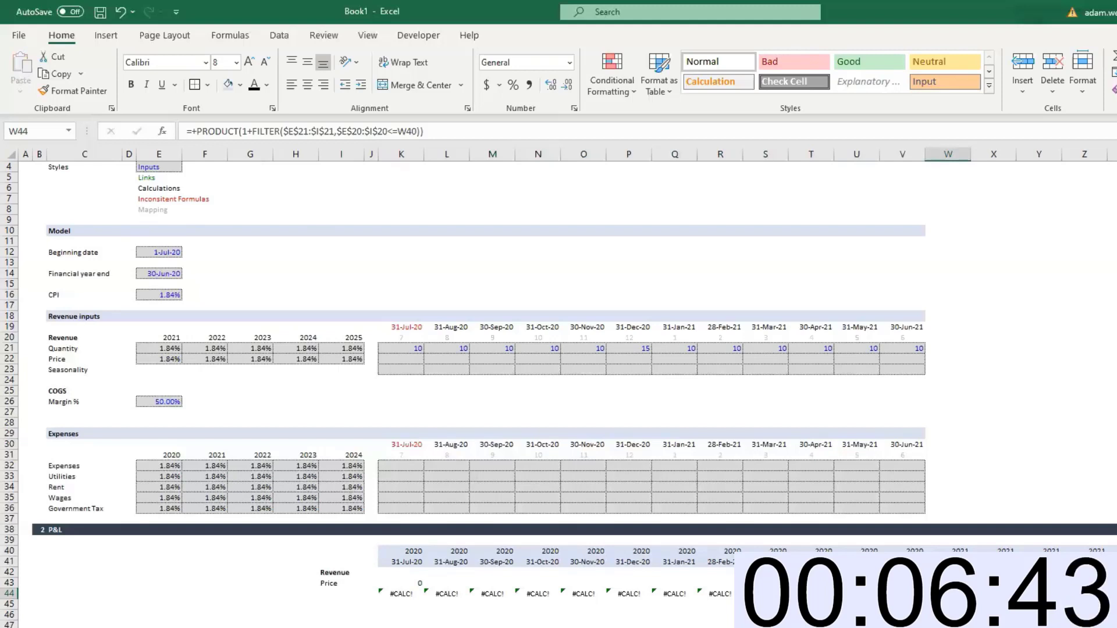
Copy the W44 growth formula across the following months of row 44 through AI44
key("shift+Right")
key("shift+Right")
key("shift+Right")
key("shift+Right")
key("shift+Right")
key("shift+Right")
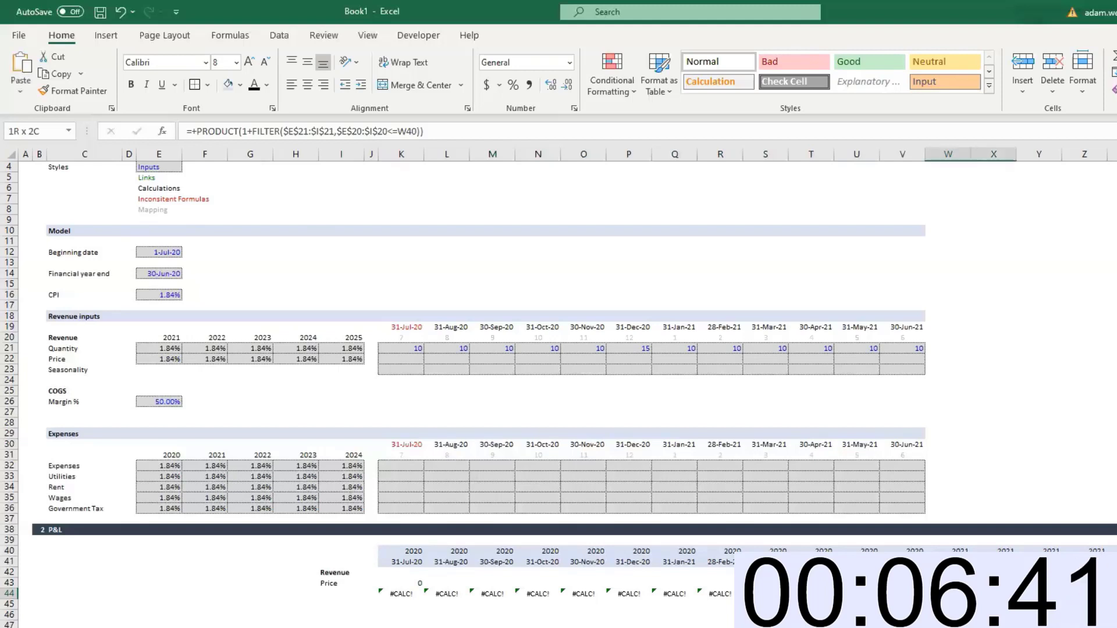
key("shift+Right")
key("shift+Right")
key("shift+Right")
key("shift+Right")
key("shift+Right")
key("shift+Right")
key("shift+Right")
key("shift+Right")
key("shift+Right")
key("shift+Left")
key("shift+Left")
key("shift+Left")
key("shift+Left")
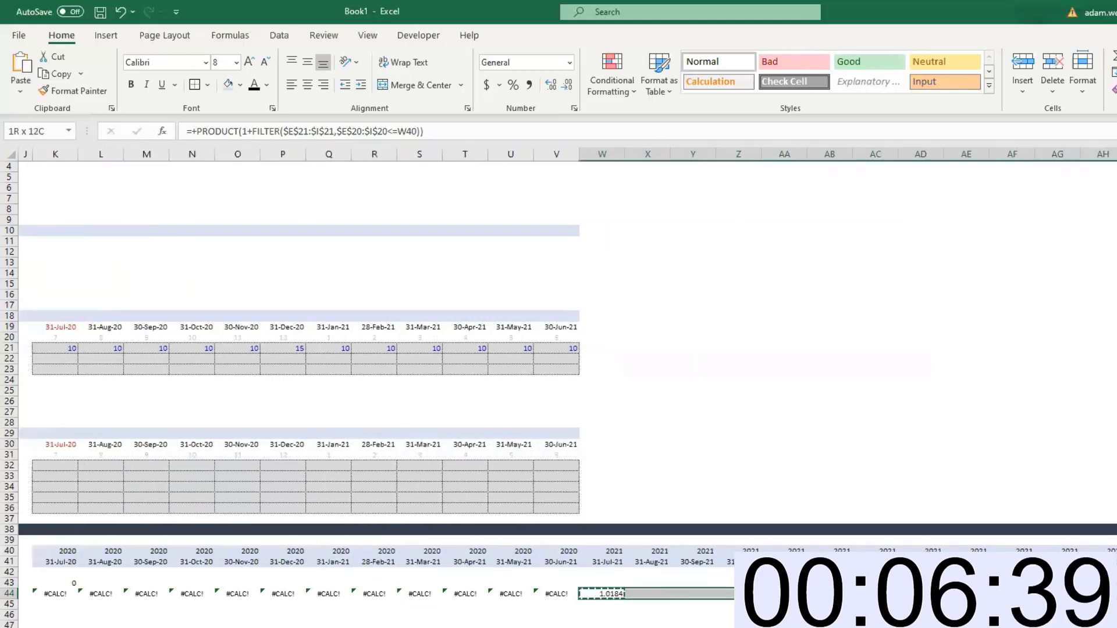
key("Return")
Enter a check formula in AI45 that multiplies AH44 by AG44
key("Right")
key("Right")
key("Right")
key("Right")
key("Right")
key("Right")
key("Right")
key("Right")
key("Right")
key("Right")
key("Right")
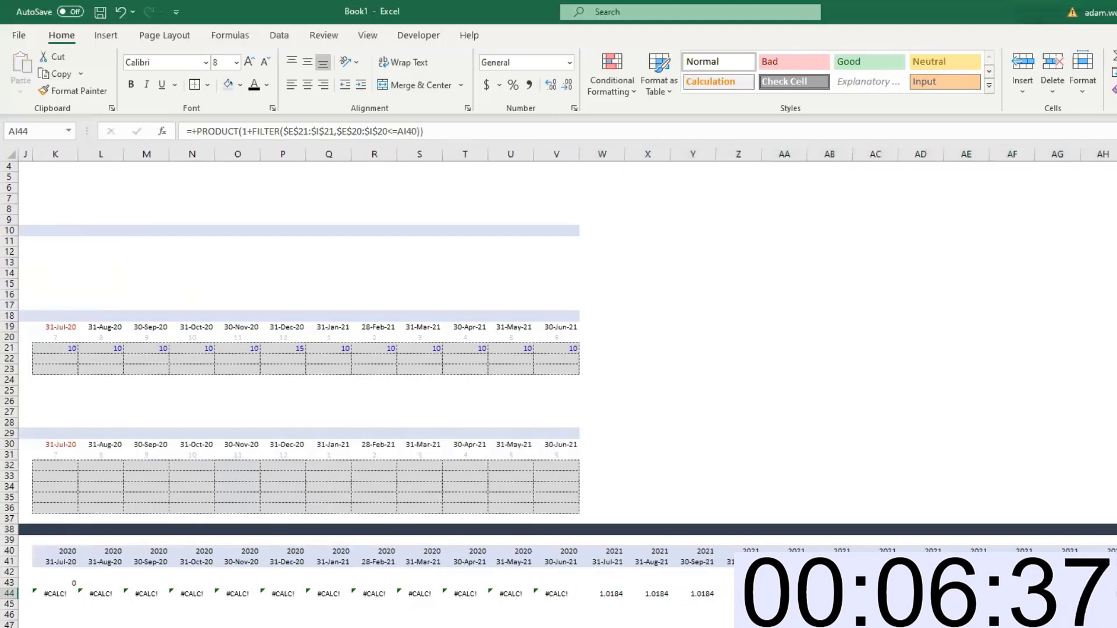
key("Down")
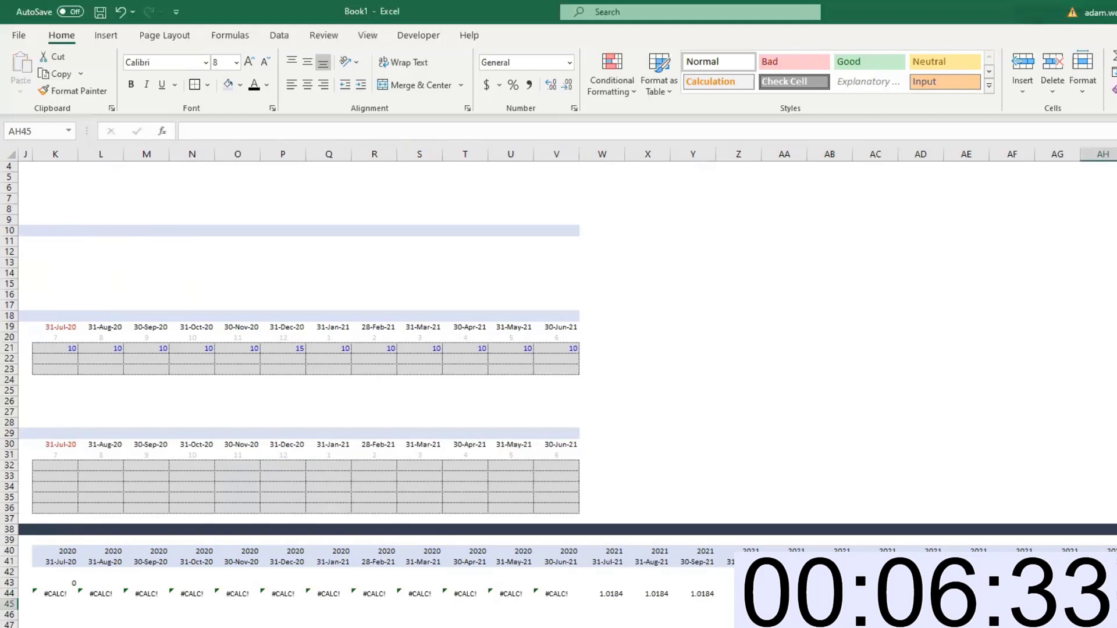
key("Right")
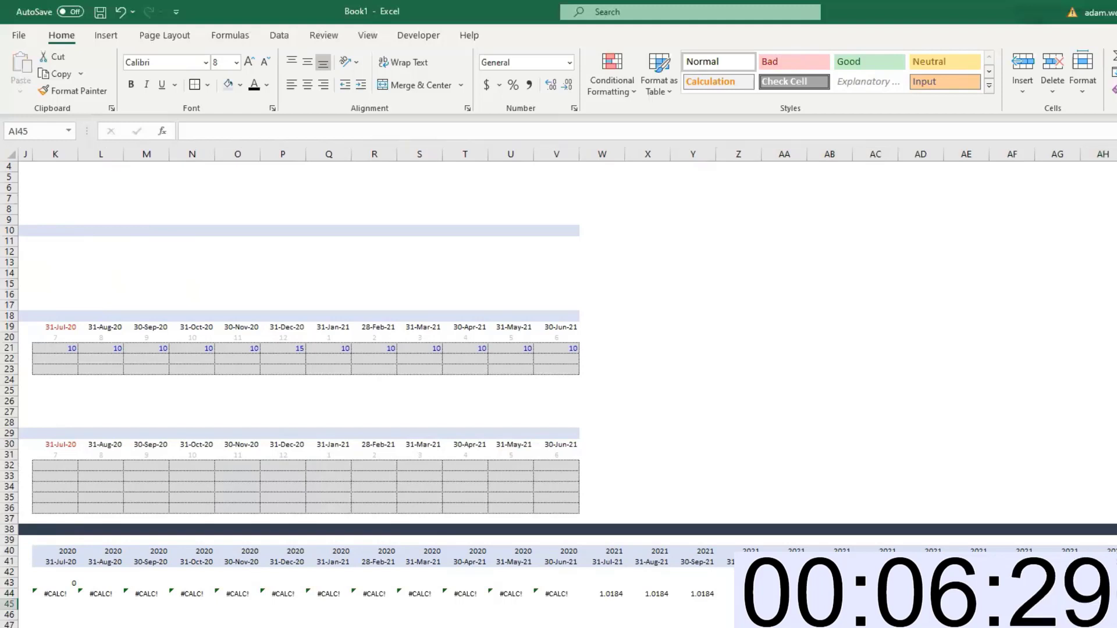
type("+")
key("Up")
key("Left")
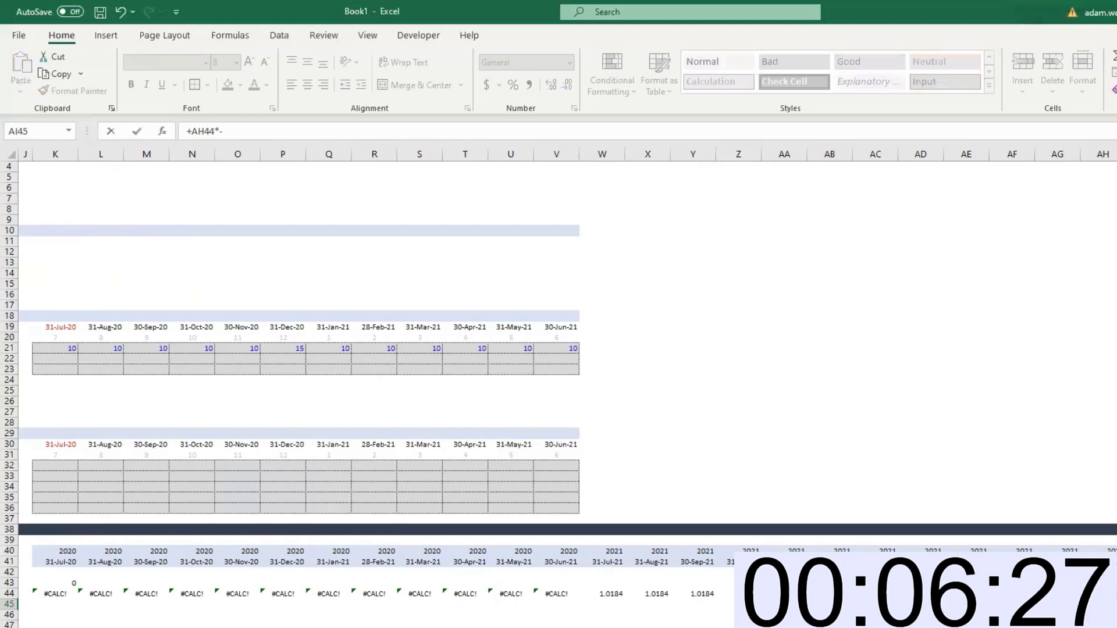
type("*")
key("Left")
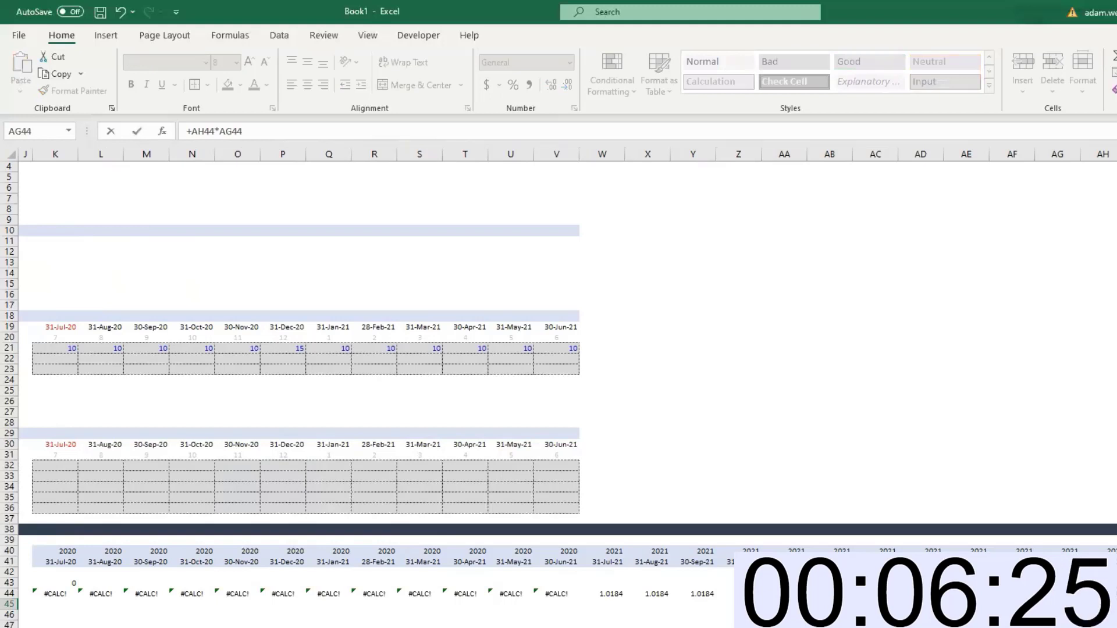
key("Return")
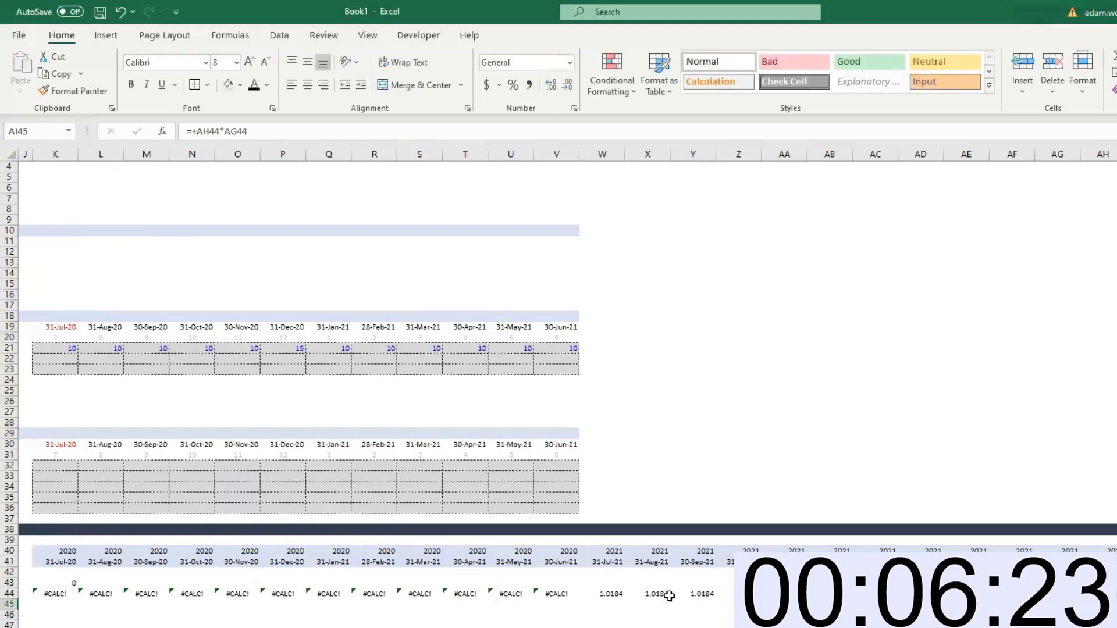
Copy the Price label from C22 into C21, replacing the Quantity label in the revenue inputs
scroll(663, 593, "left", 3)
left_click(213, 348)
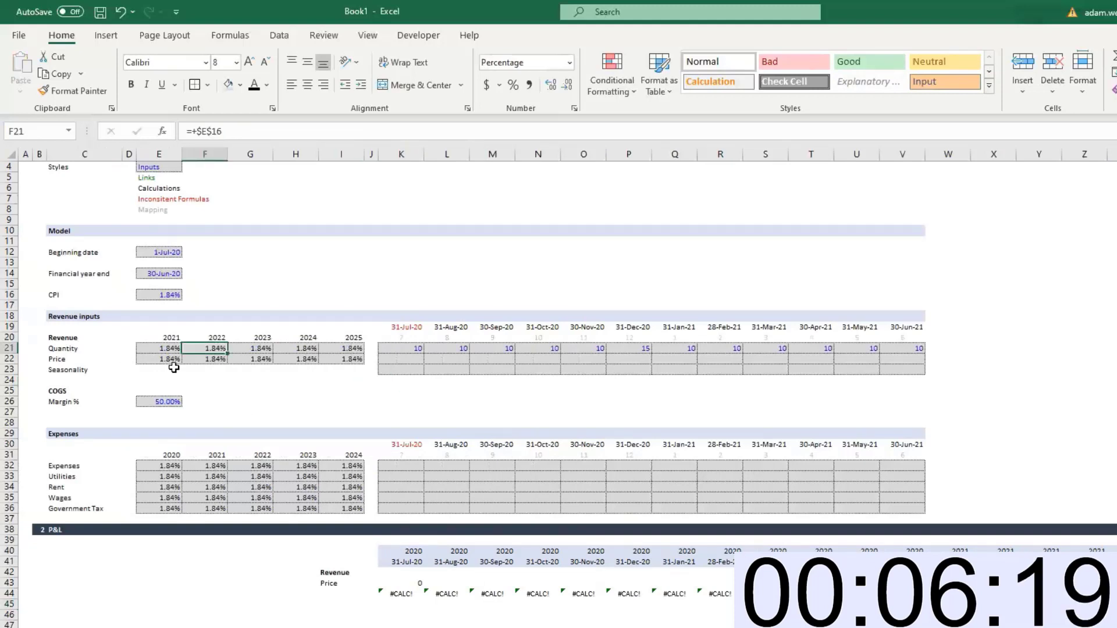
key("Left")
key("Left")
key("Left")
key("Down")
key("ctrl+c")
key("Up")
key("Return")
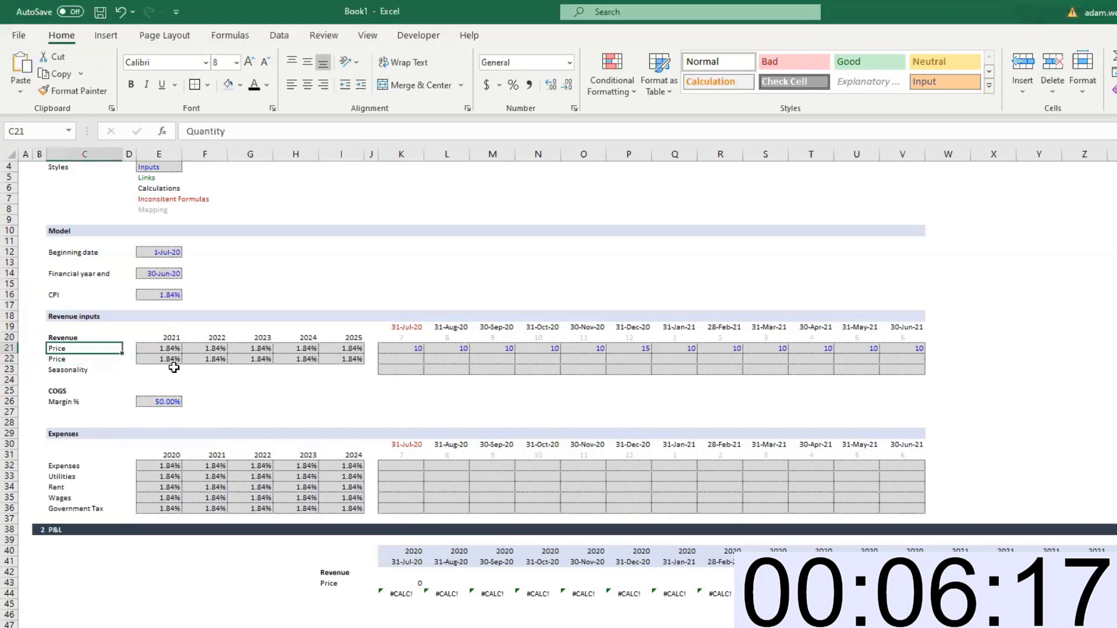
key("Down")
type("QuA")
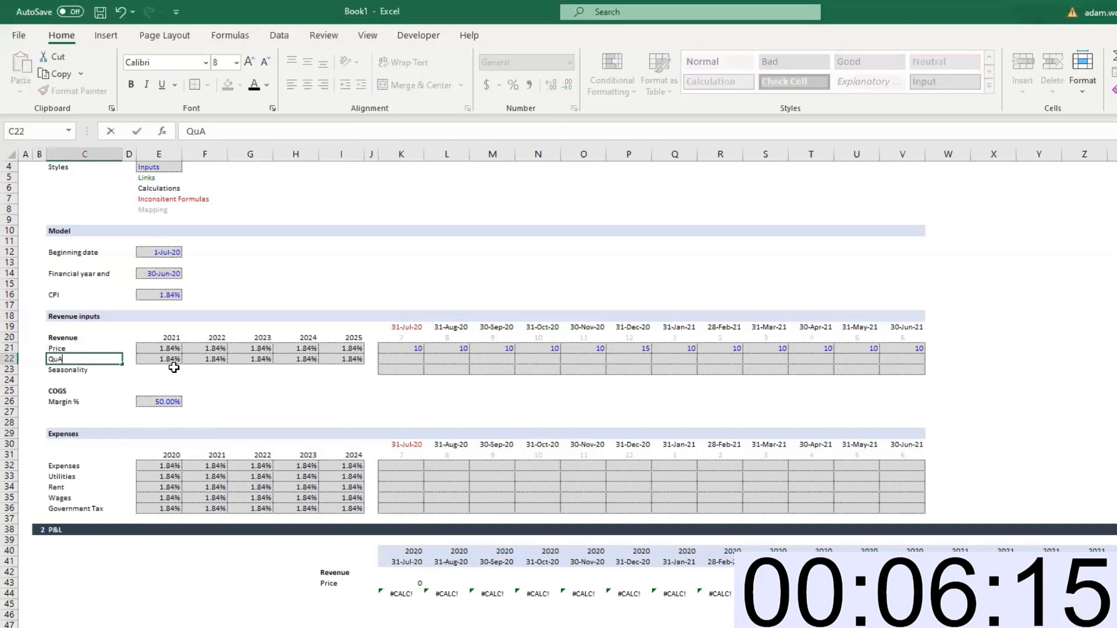
key("Escape")
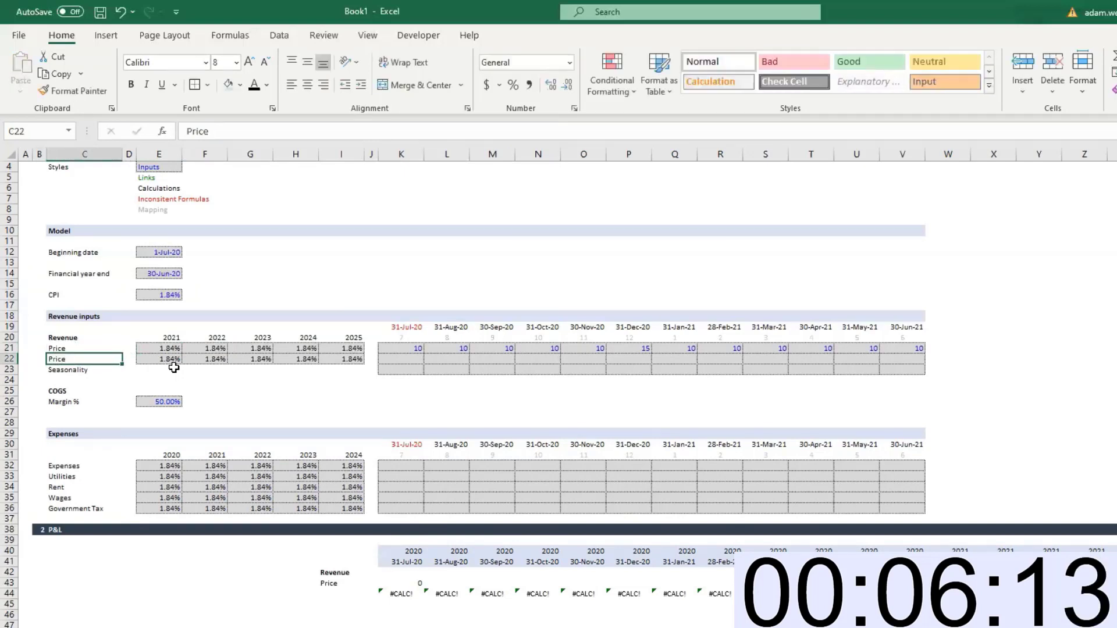
Set the row 21 Price growth rates to 5% for 2022 and 6% for 2023
key("Up")
key("Right")
key("Right")
key("Right")
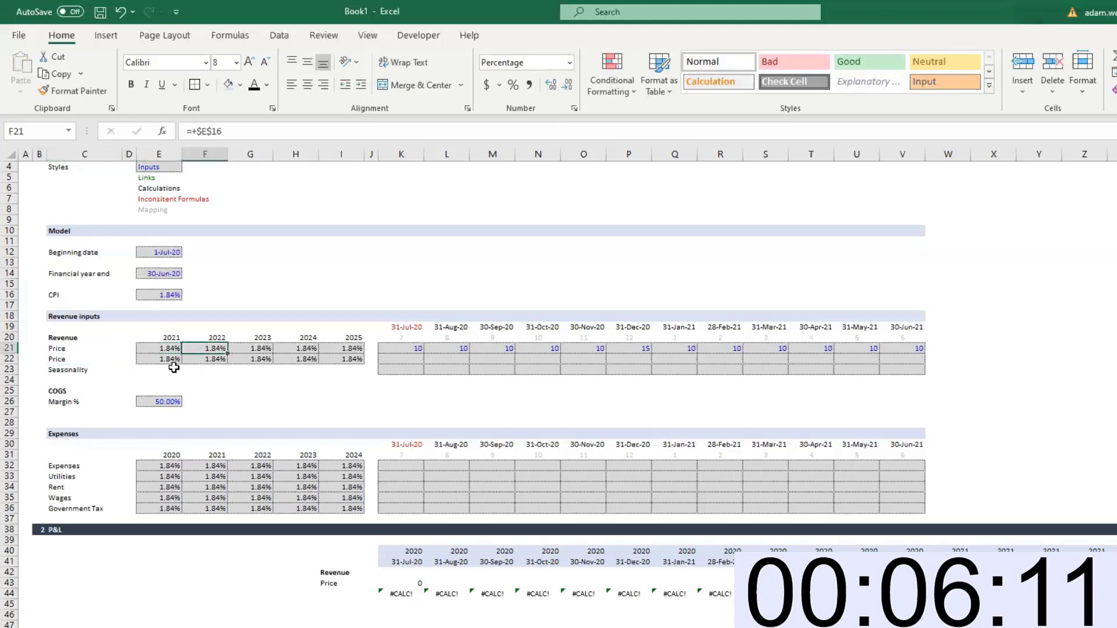
key("Left")
key("Right")
key("Right")
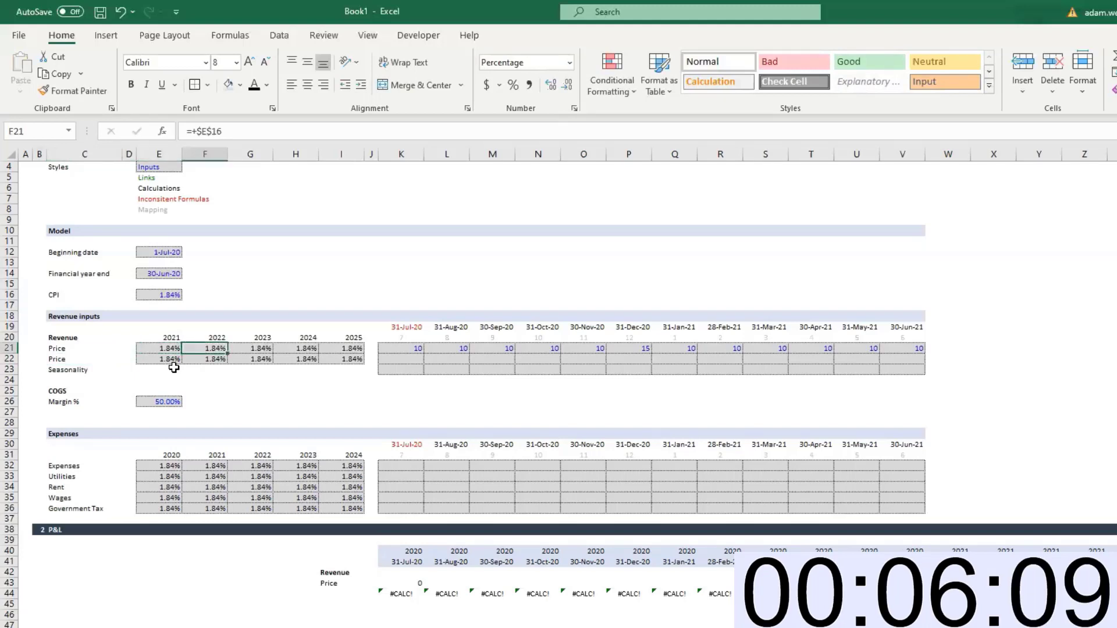
key("Left")
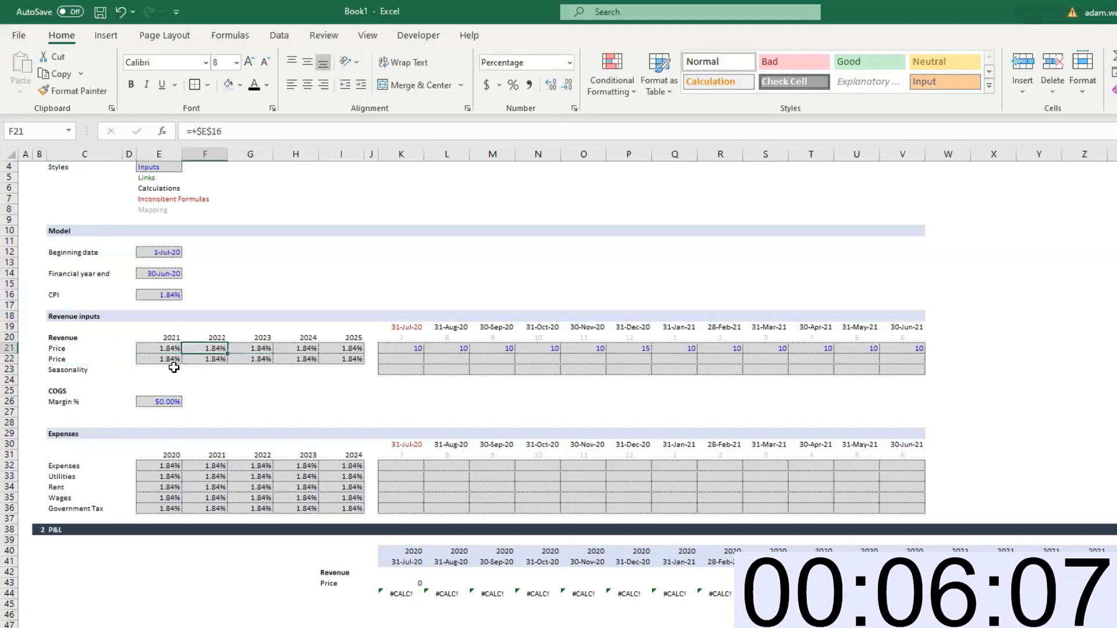
type("5")
key("Right")
type("6")
key("Return")
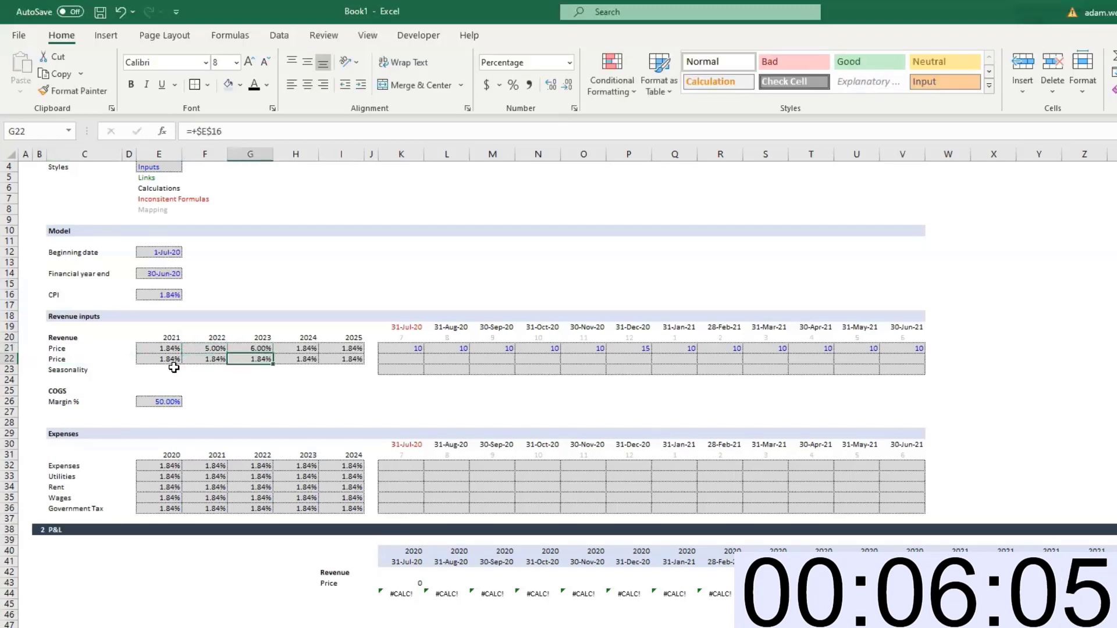
Clear the test growth-factor formulas from K44 across row 44
scroll(679, 538, "right", 6)
left_click(770, 594)
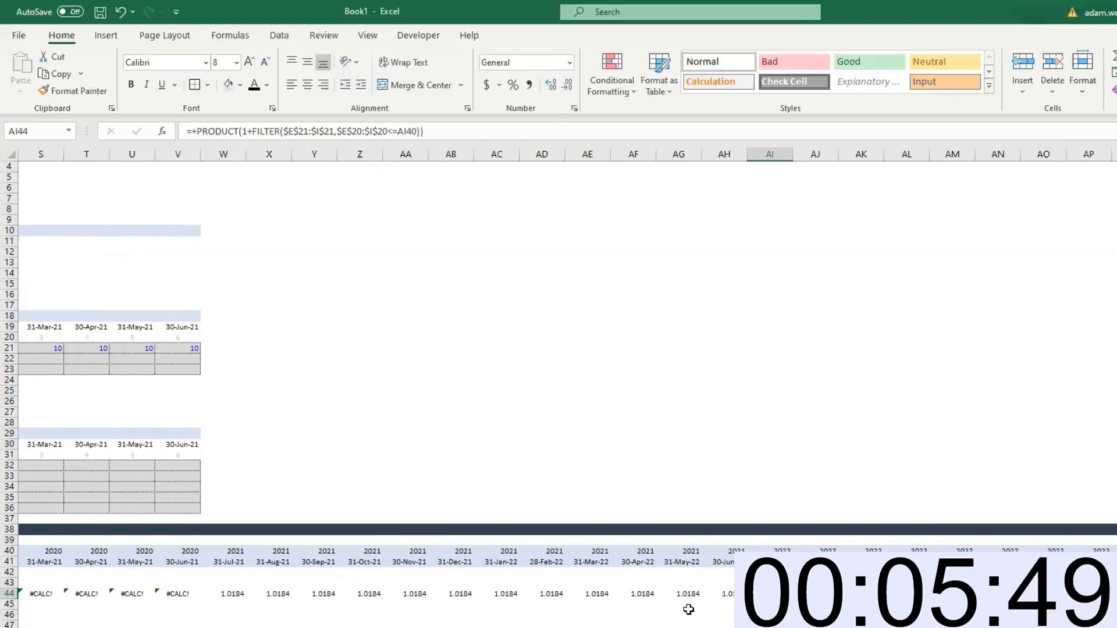
key("Down")
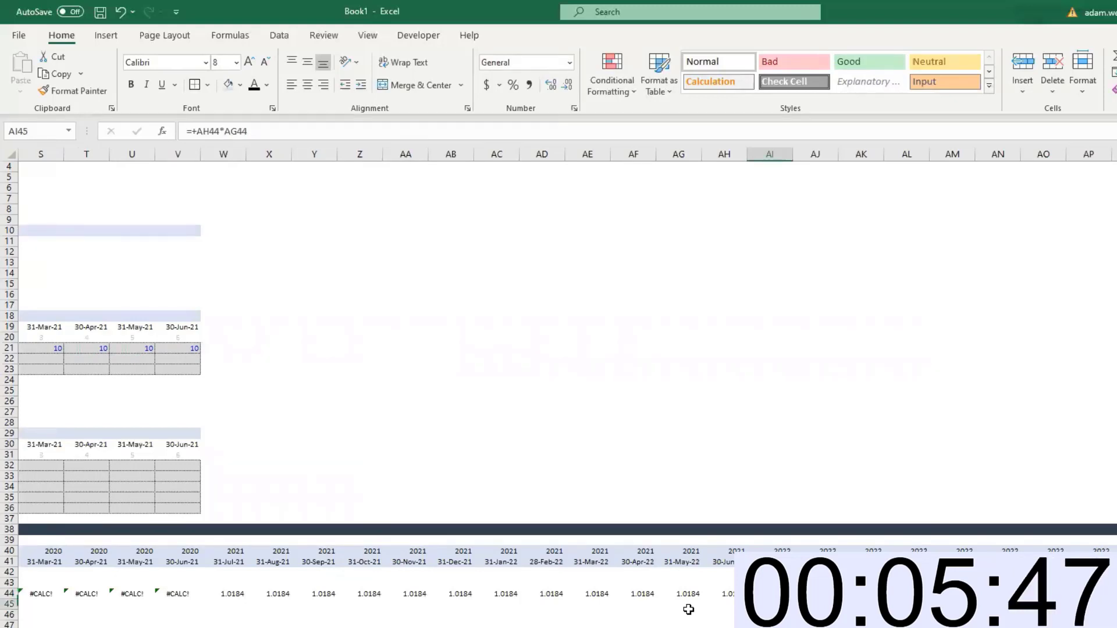
key("Up")
key("ctrl+Left")
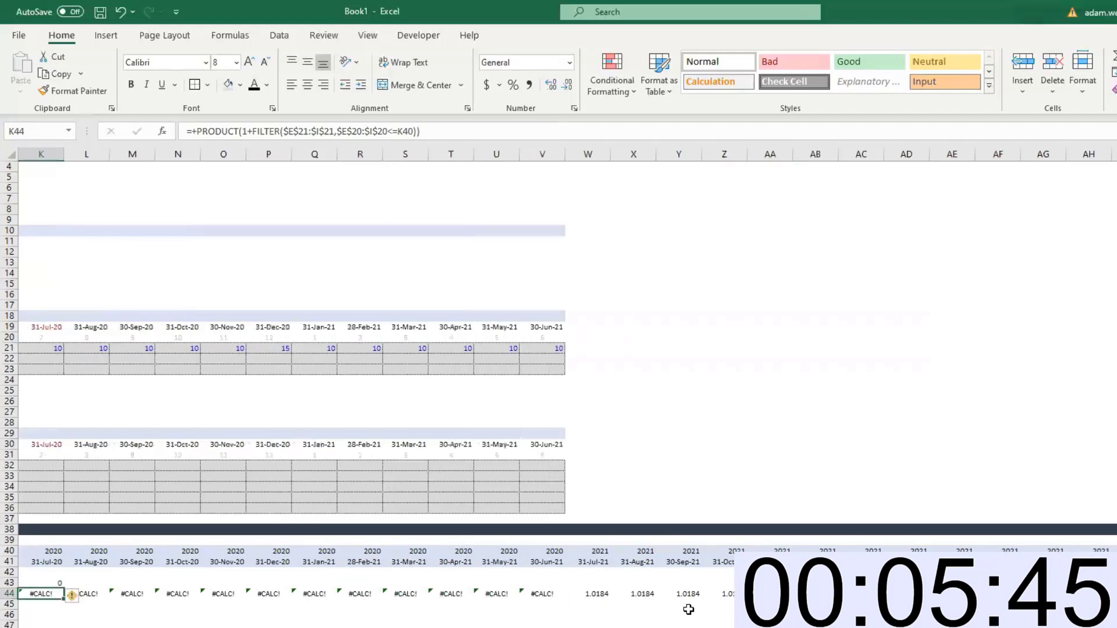
key("ctrl+shift+Right")
key("Delete")
key("Up")
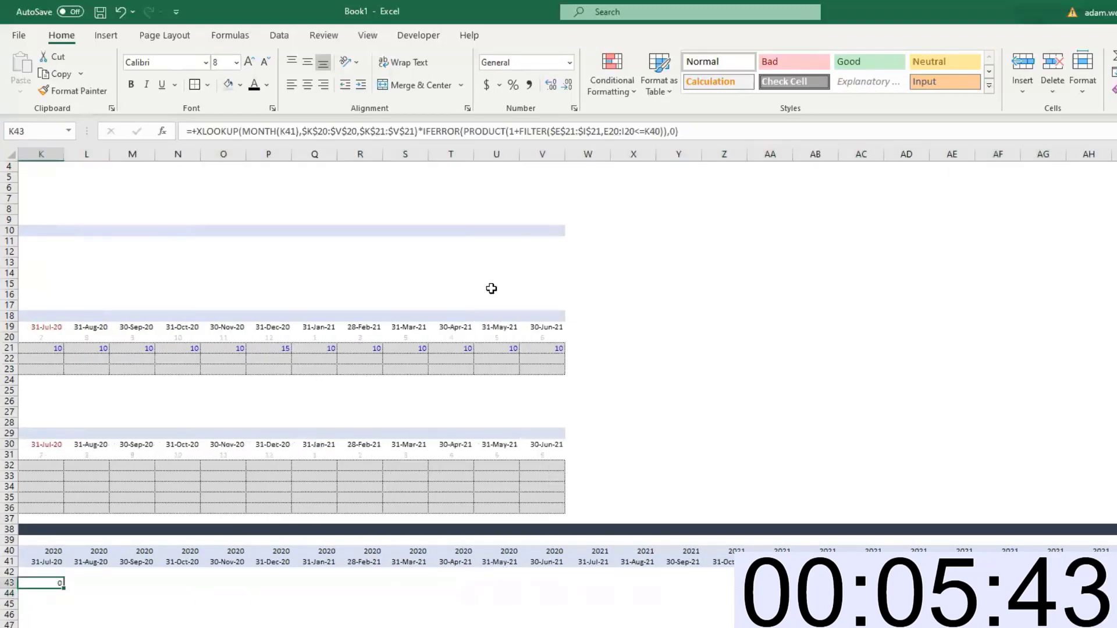
Make the year range in K43's FILTER condition absolute, as $E$20:$I$20, and enter the formula
left_click(617, 131)
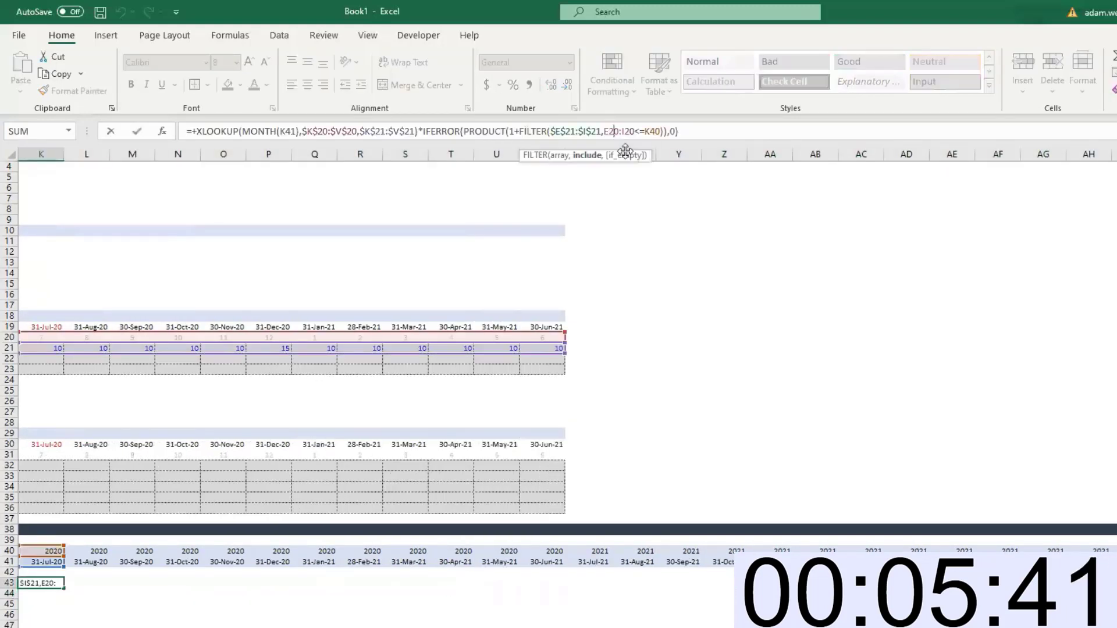
key("F4")
left_click(639, 132)
key("F4")
key("Return")
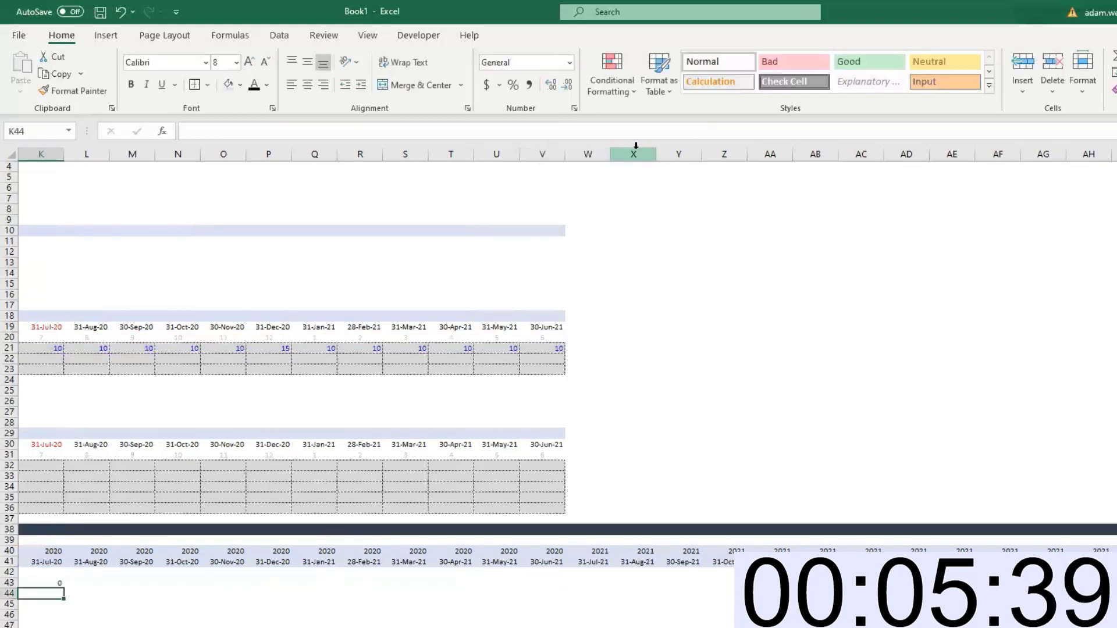
Copy the K43 Price revenue formula across row 43 for all the P&L months
key("Up")
key("ctrl+c")
key("ctrl+shift+Right")
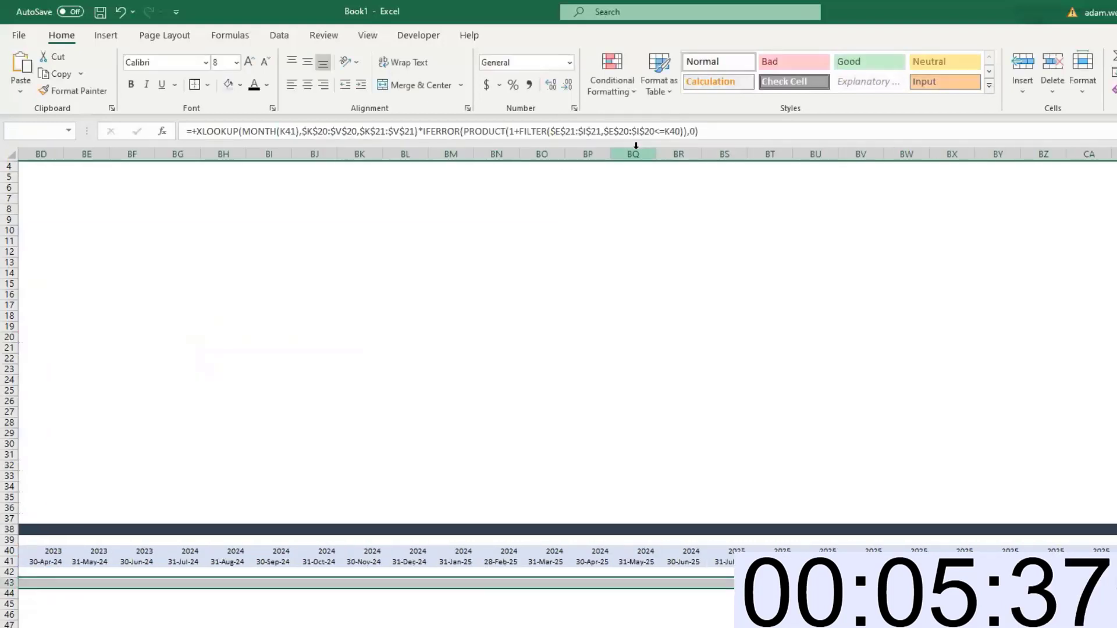
key("ctrl+v")
key("Right")
key("Left")
key("Escape")
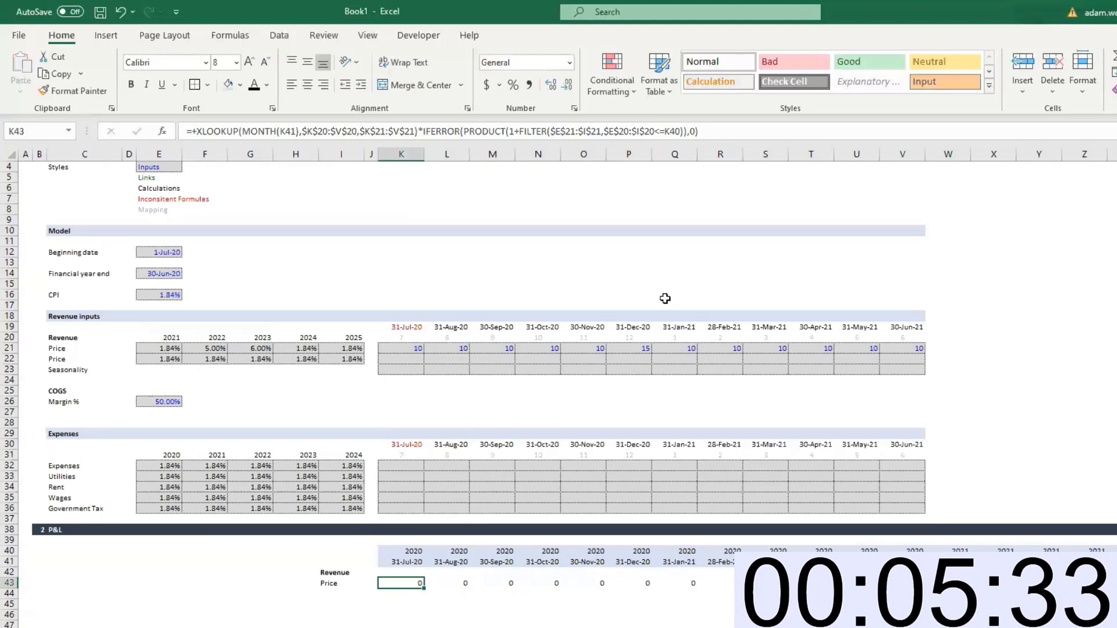
Copy the FILTER($E$21:$I$21,$E$20:$I$20<=AB40) portion of AB43's formula into AB44 as a test
scroll(709, 469, "right", 4)
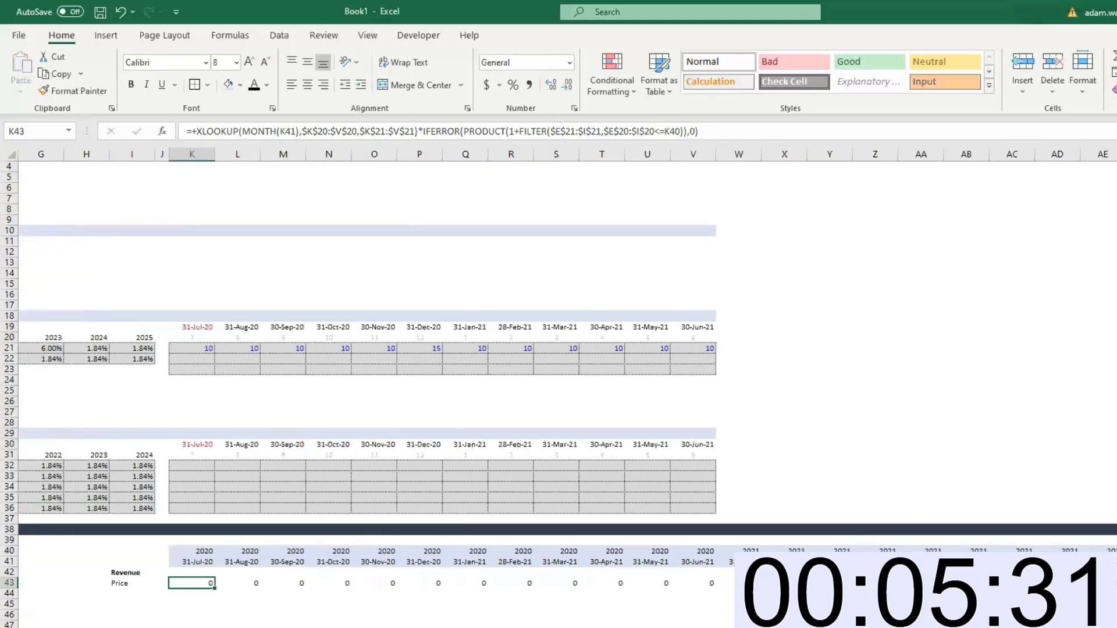
left_click(967, 583)
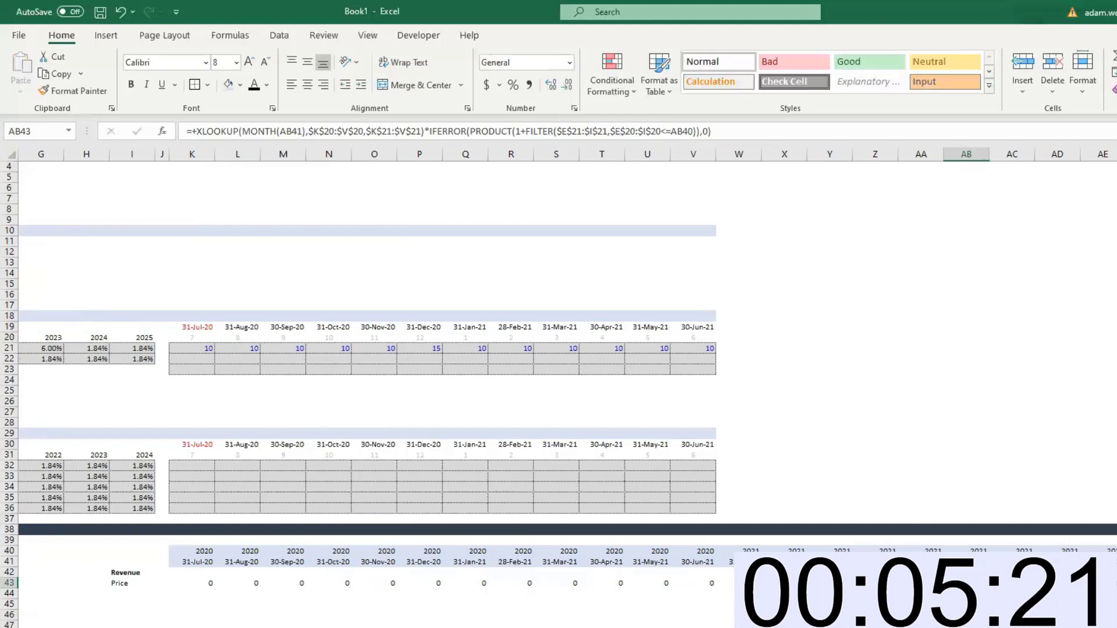
key("Down")
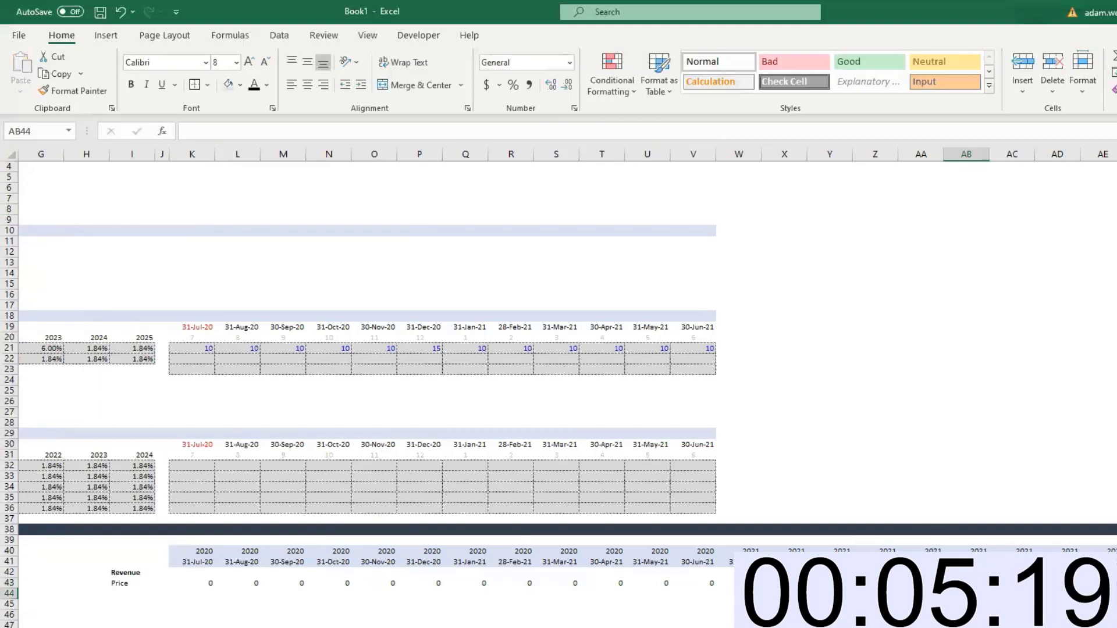
key("Up")
left_click(527, 131)
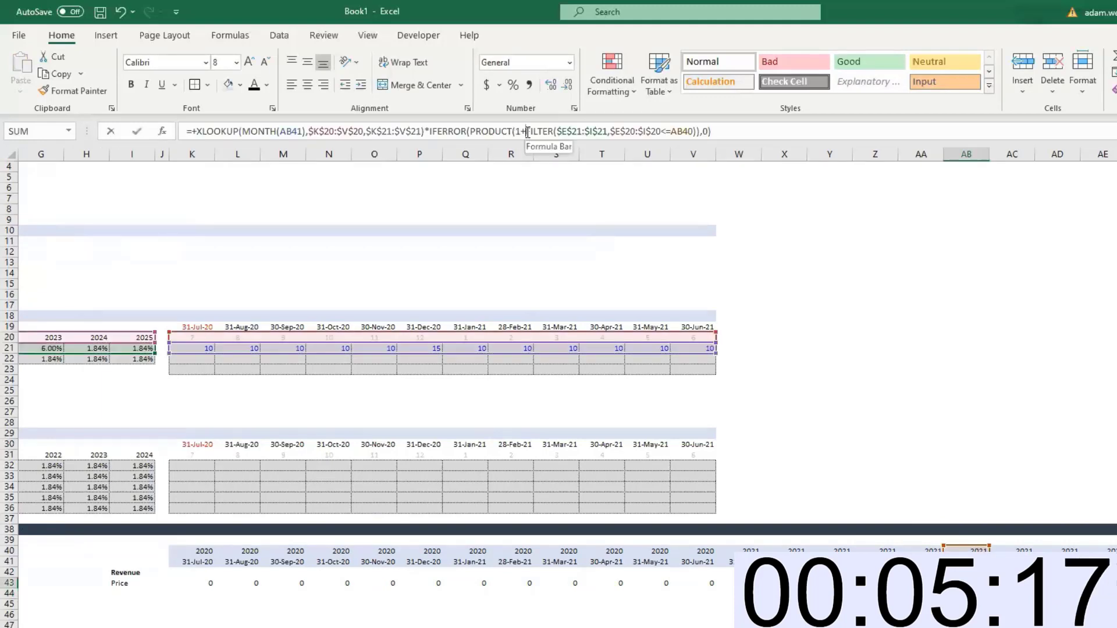
left_click_drag(527, 131, 696, 131)
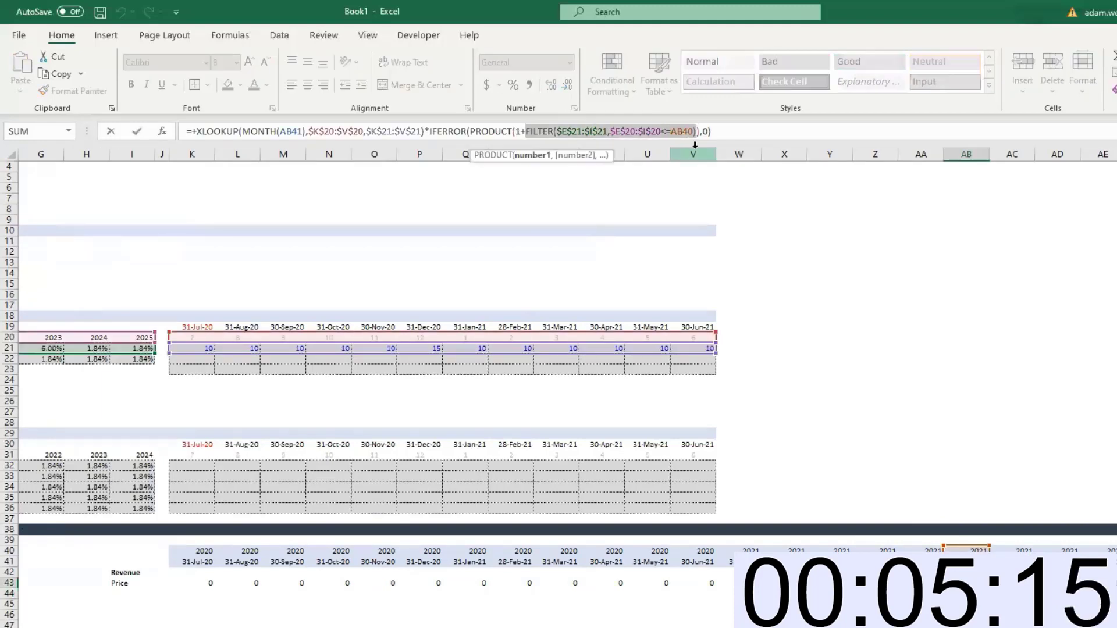
key("ctrl+c")
key("Escape")
key("Down")
key("ctrl+v")
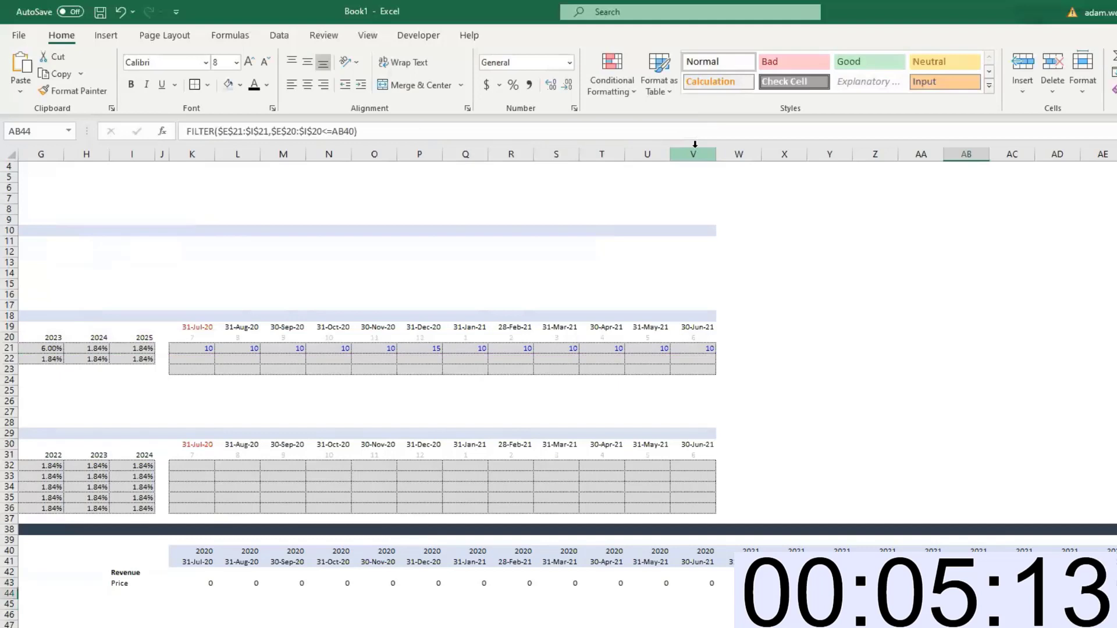
Prefix the FILTER text in AB44 with =+ so that it works as a formula
scroll(453, 484, "up", 1)
key("F2")
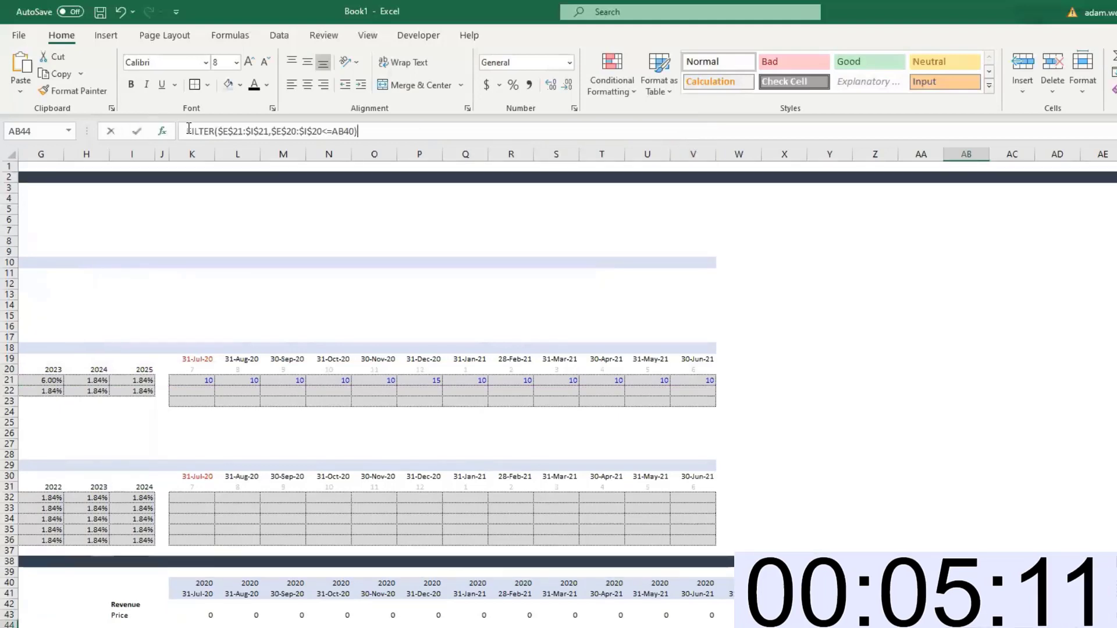
key("Home")
type("=+")
key("ctrl+Return")
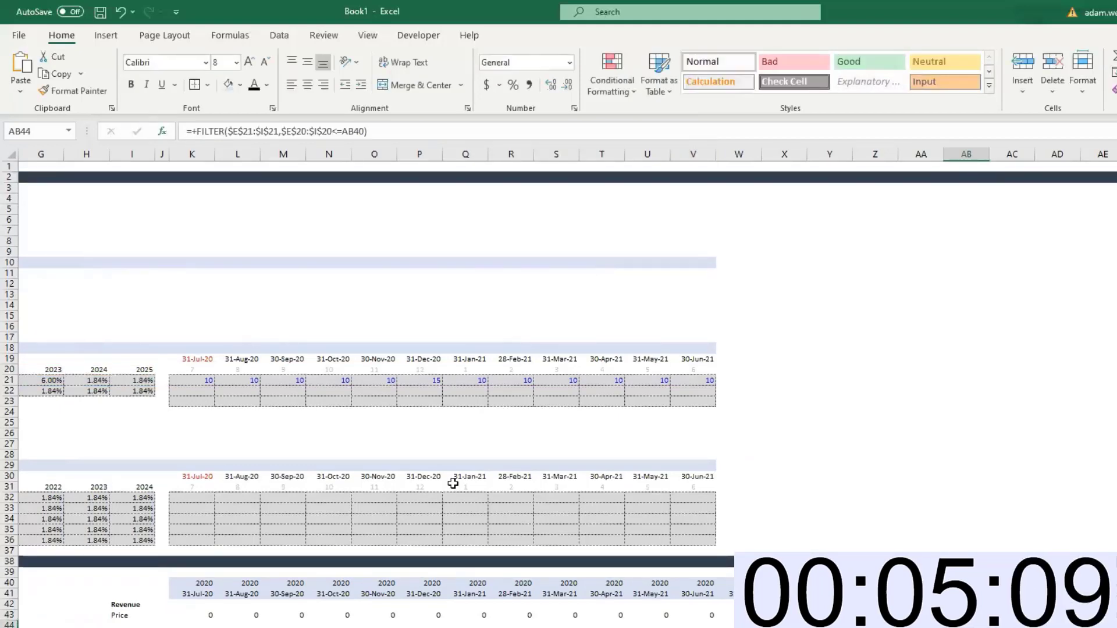
Copy the test FILTER formula from AB44 to AJ44, testing against the year in AJ40
key("Right")
key("Right")
key("Right")
key("Right")
key("Right")
key("Right")
key("Right")
key("Right")
key("Right")
key("Right")
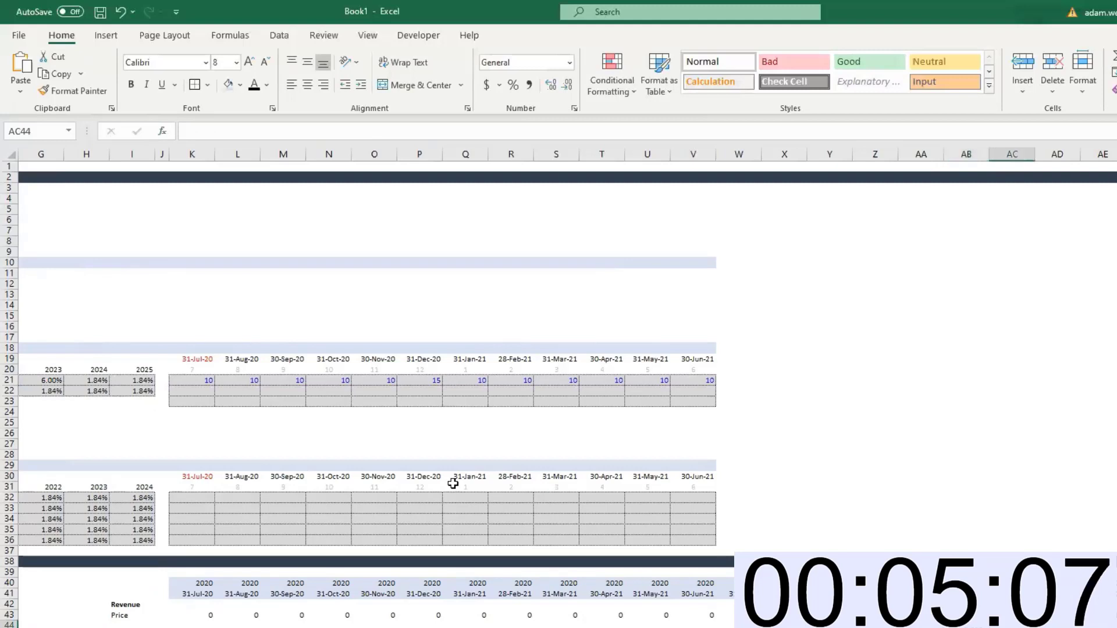
key("Left")
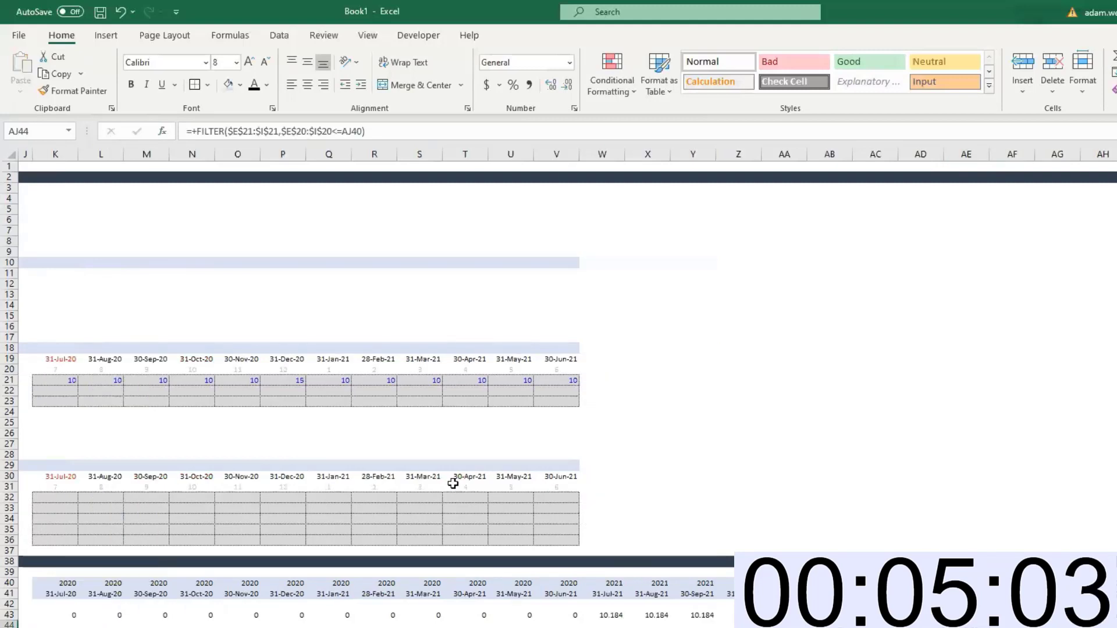
Enter the test formula =1+AJ44# in AJ45 to add 1 to each filtered growth rate
key("Delete")
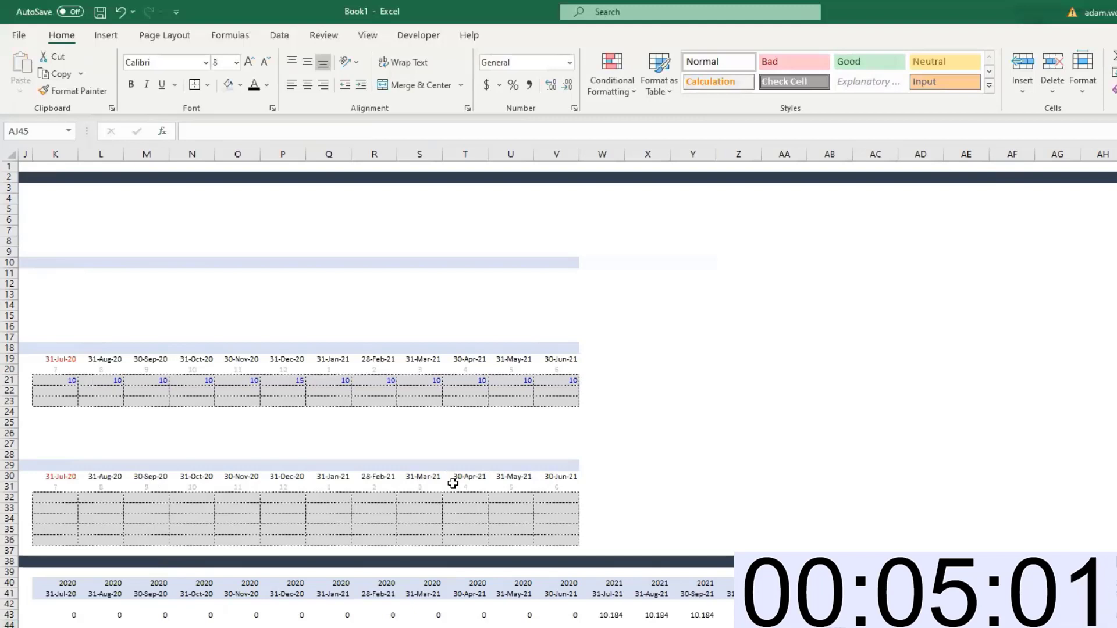
type("+AJ44#")
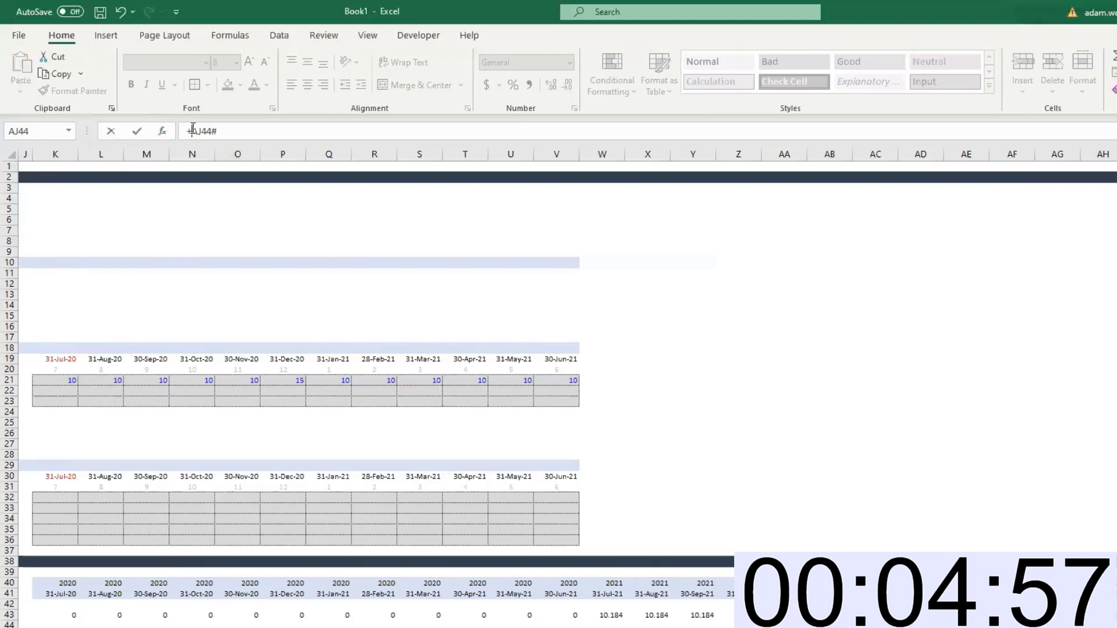
key("Home")
type("=1")
key("Return")
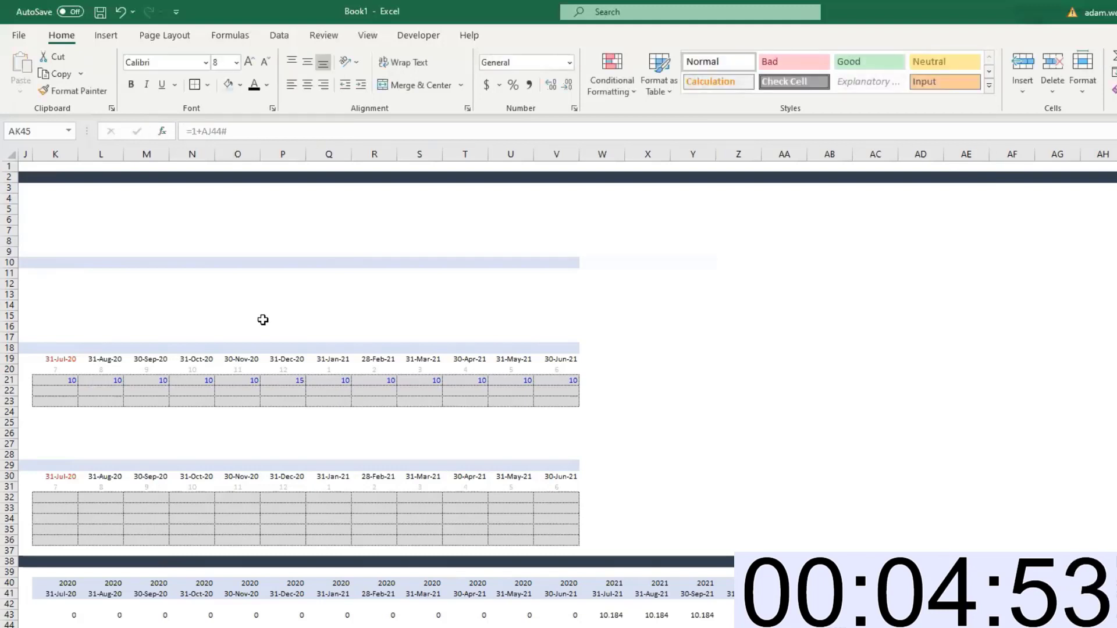
Clear the test formulas from AJ44, AJ45 and AB44
key("shift+Up")
key("Delete")
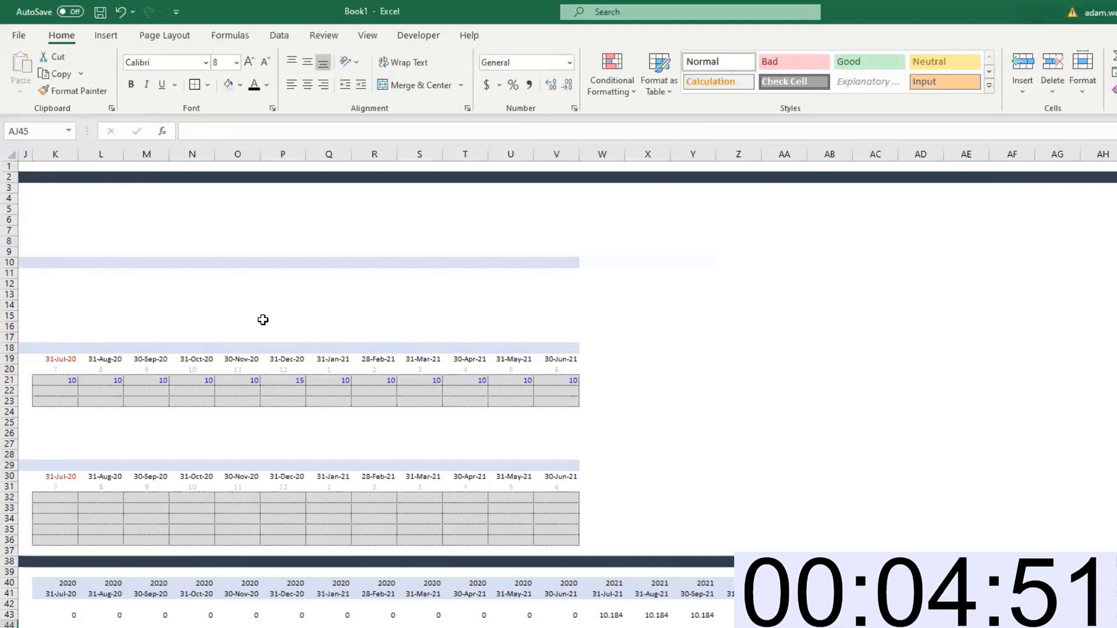
key("Left")
key("Left")
key("Left")
key("Left")
key("Left")
key("Left")
key("Left")
key("Up")
key("Delete")
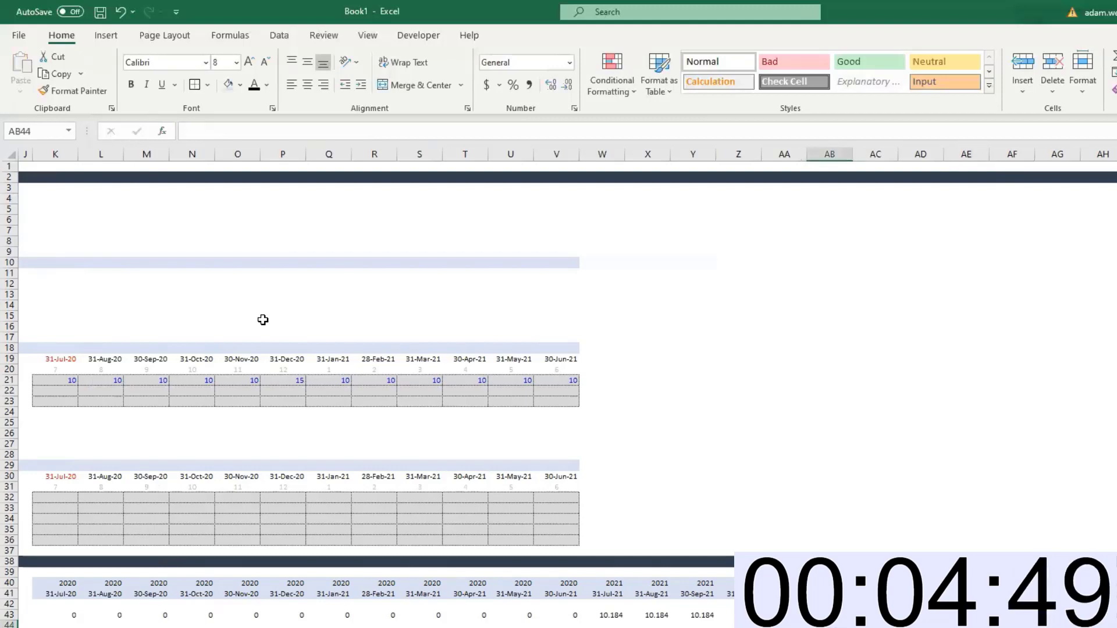
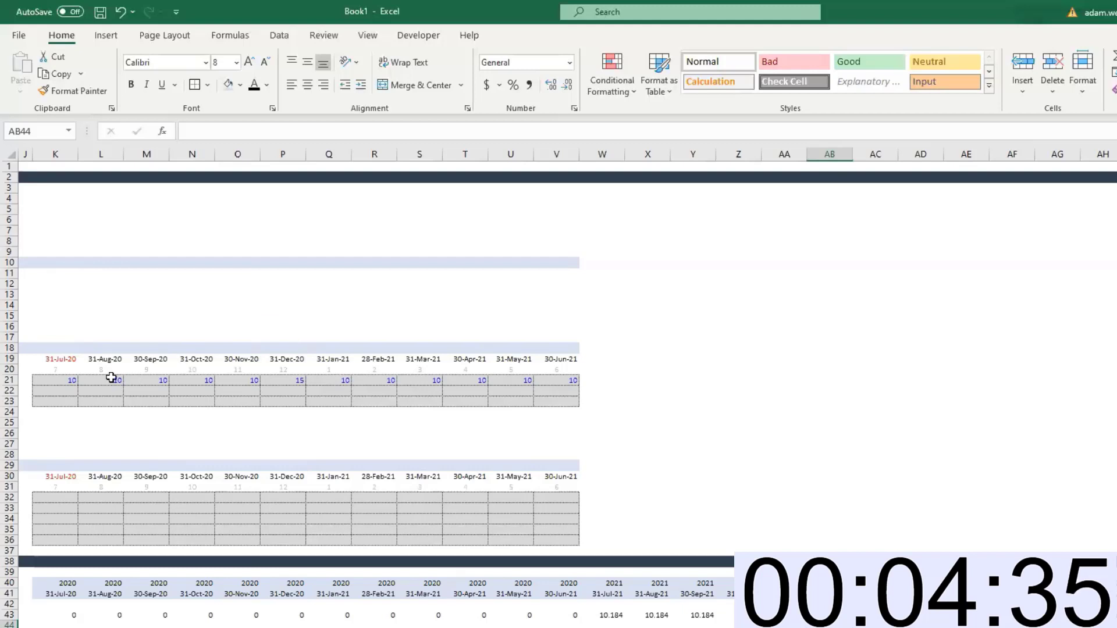
left_click_drag(111, 380, 532, 380)
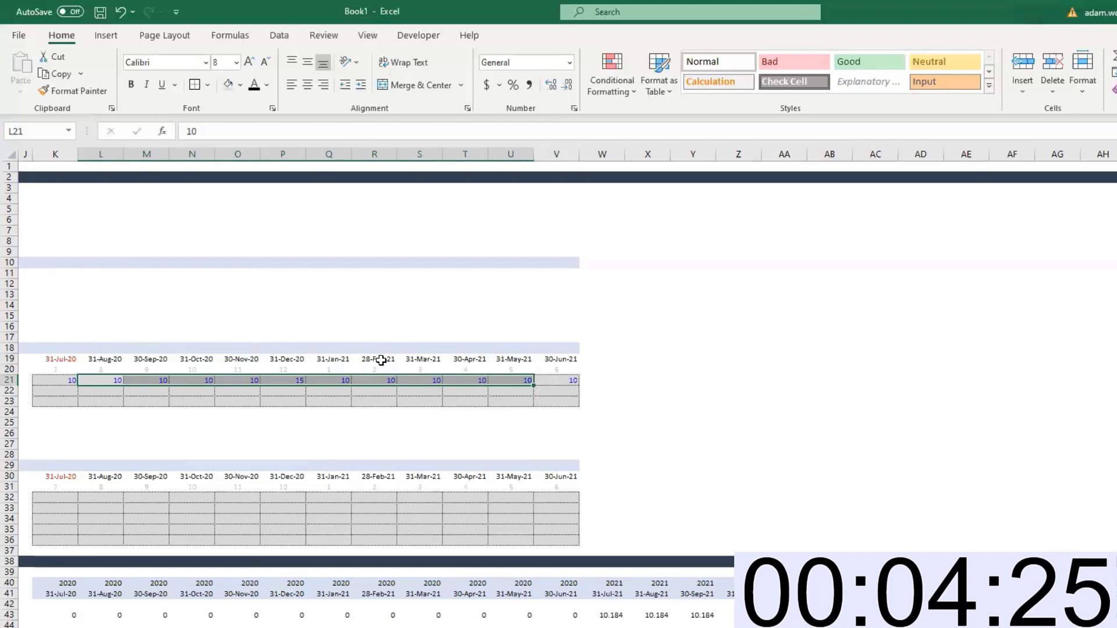
scroll(514, 431, "left", 4)
left_click(629, 625)
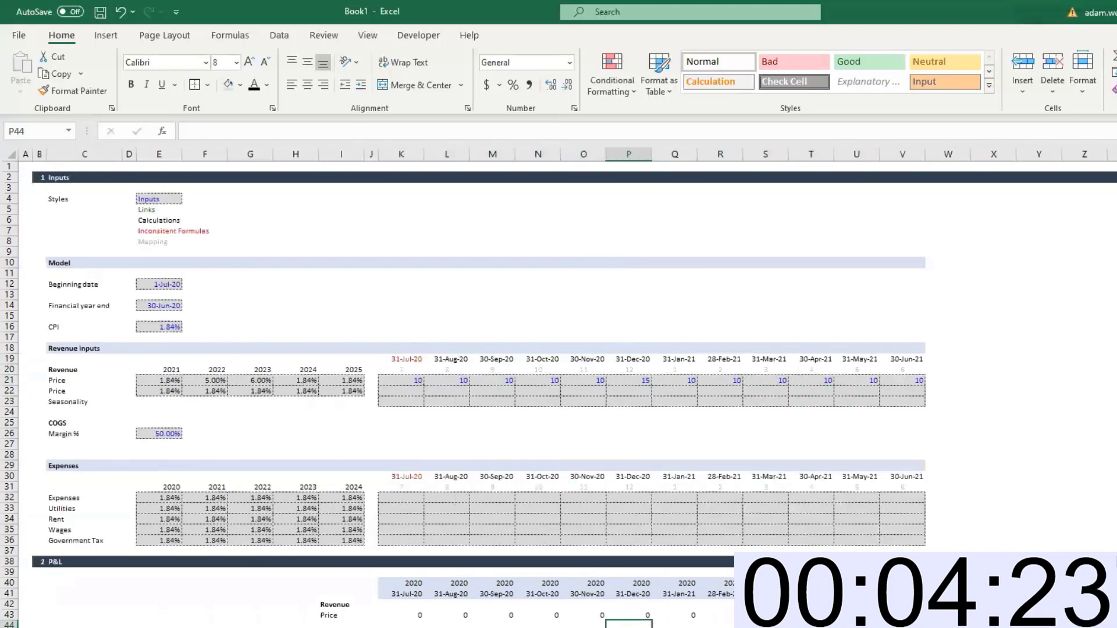
left_click(400, 624)
left_click(389, 615)
Rename the second Price label in the revenue inputs, cell C22, as Quantity
left_click(84, 392)
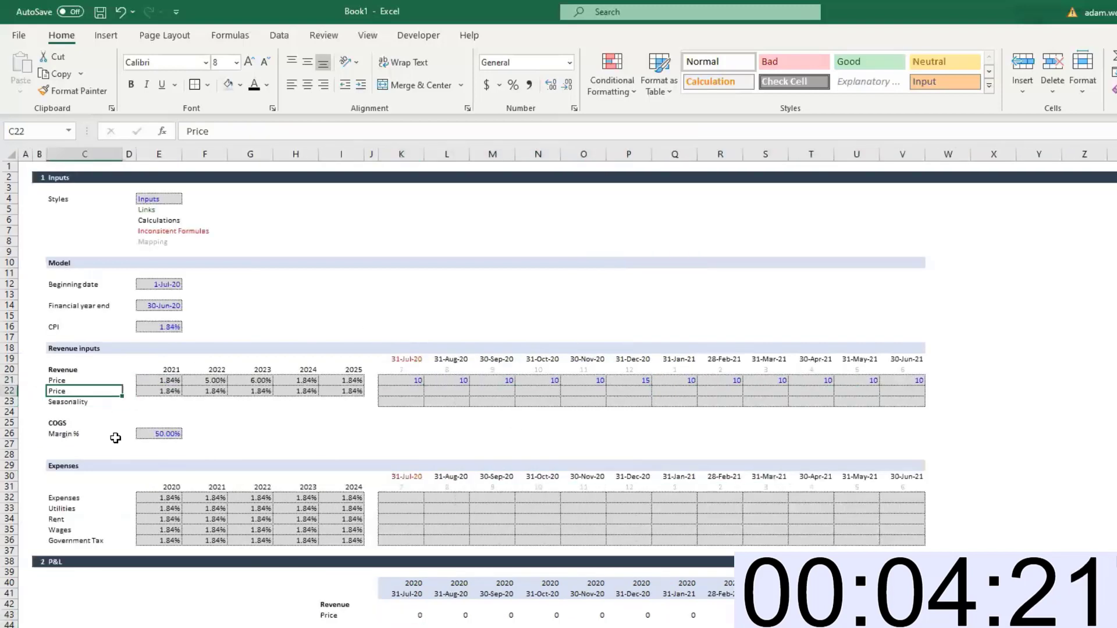
type("qUA")
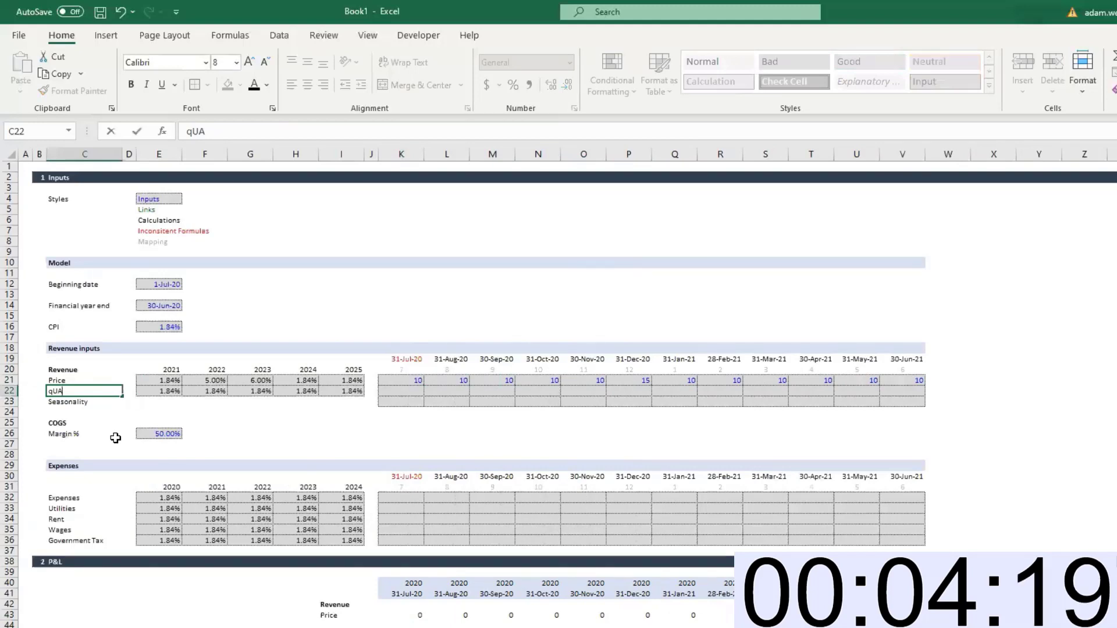
key("BackSpace")
key("BackSpace")
key("BackSpace")
type("Q")
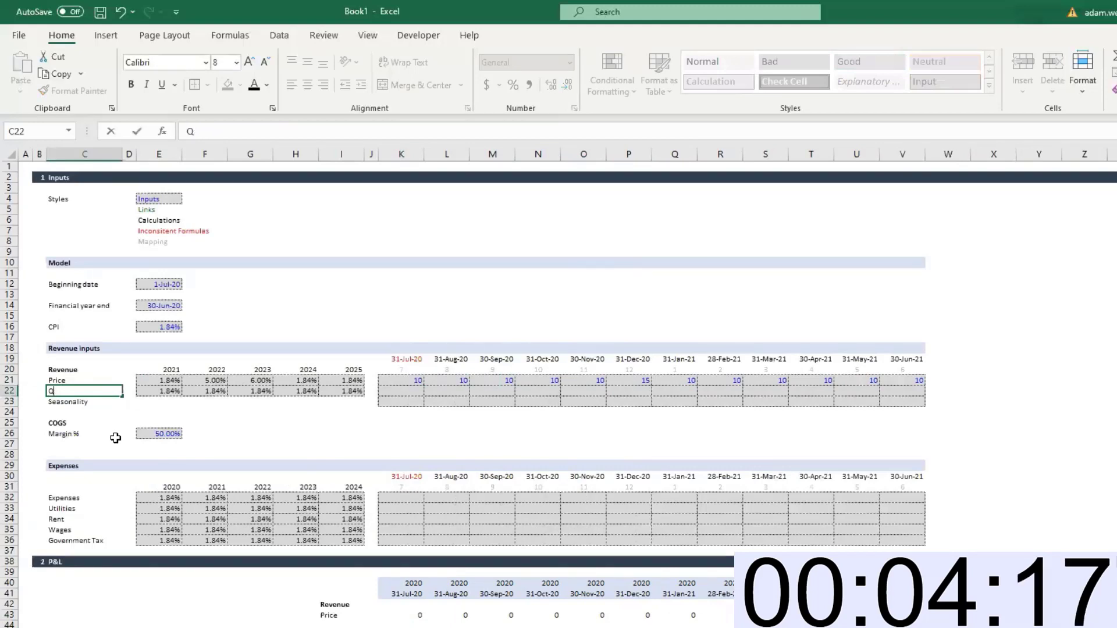
type("uantity")
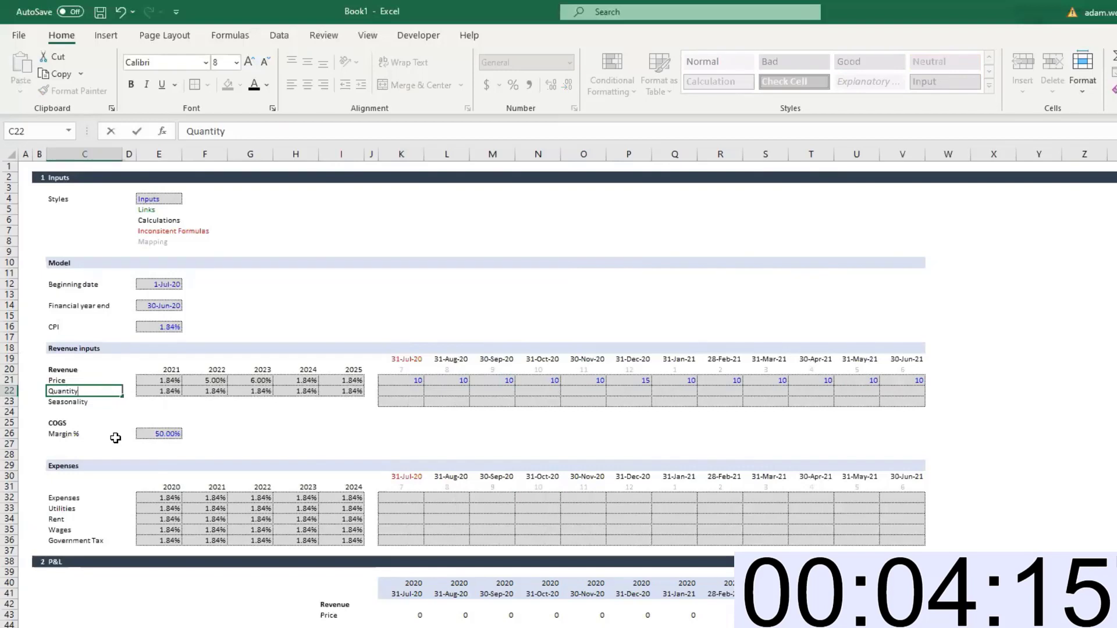
key("Return")
key("Up")
key("Right")
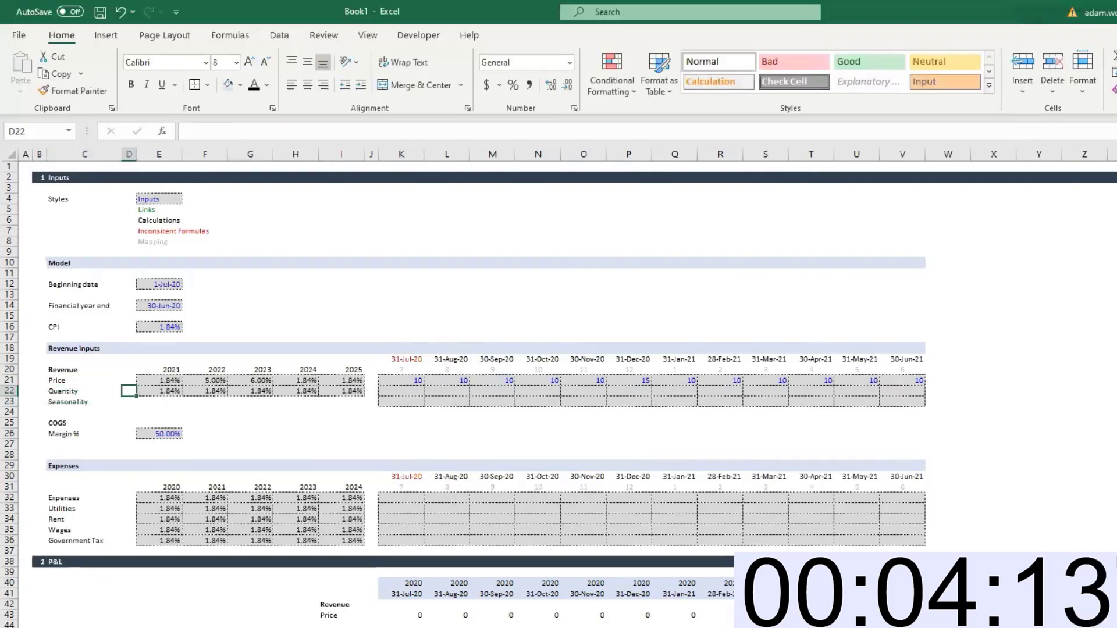
Try other anchoring for the XLOOKUP lookup range in the K43 Price formula, then restore it to $K$20:$V$20
left_click(420, 617)
left_click(307, 128)
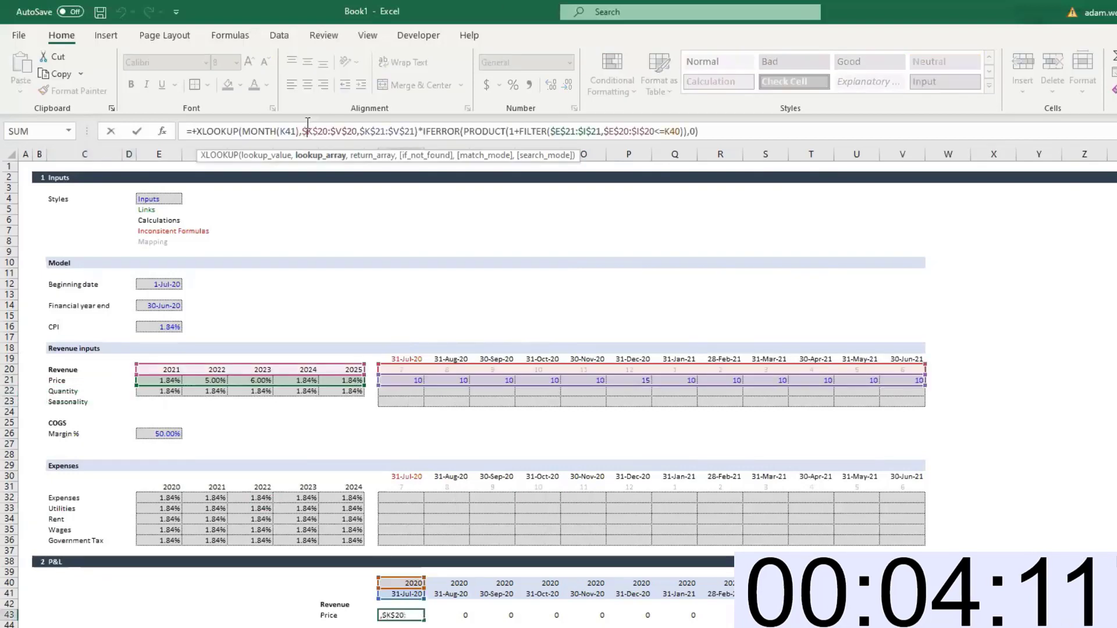
key("F4")
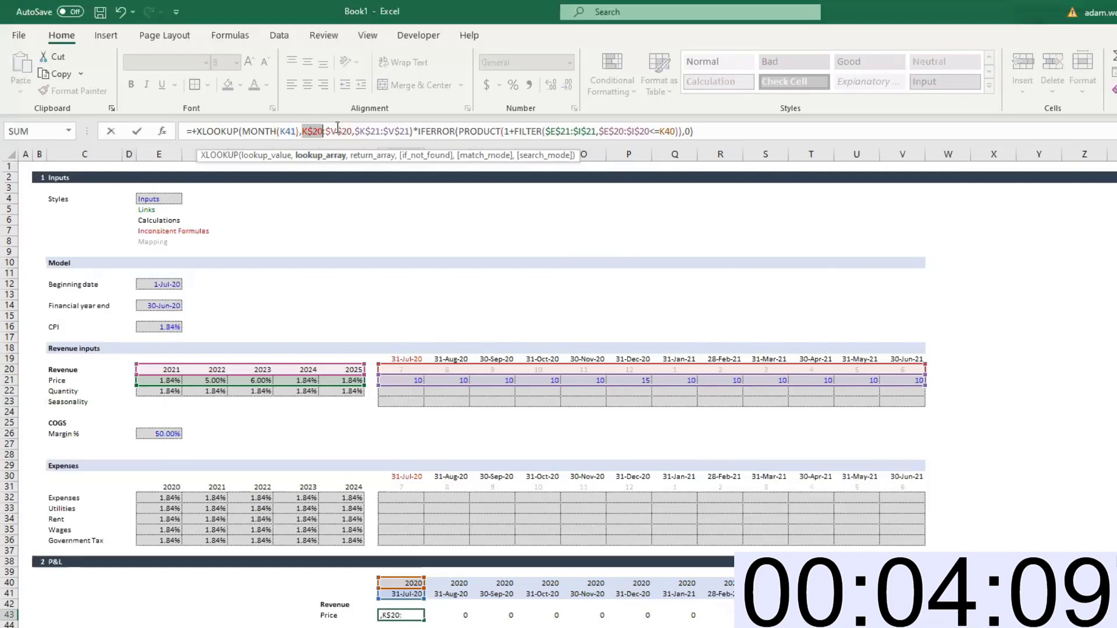
left_click(342, 129)
key("F4")
left_click(317, 130)
key("F4")
key("F4")
key("F4")
key("F4")
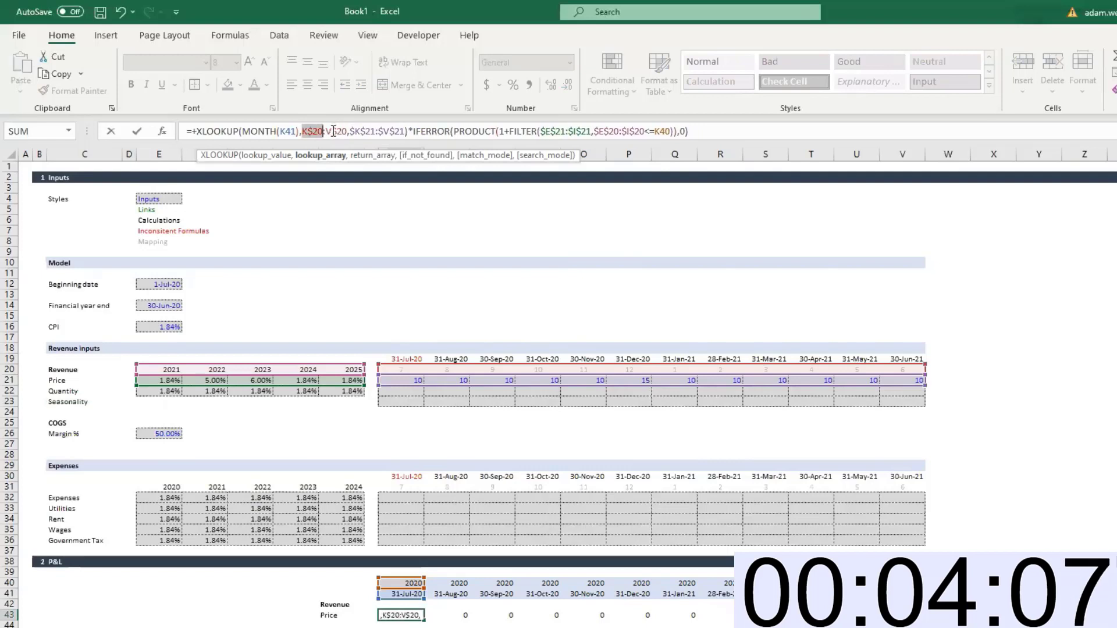
key("F4")
left_click(333, 131)
key("F4")
key("F4")
key("F4")
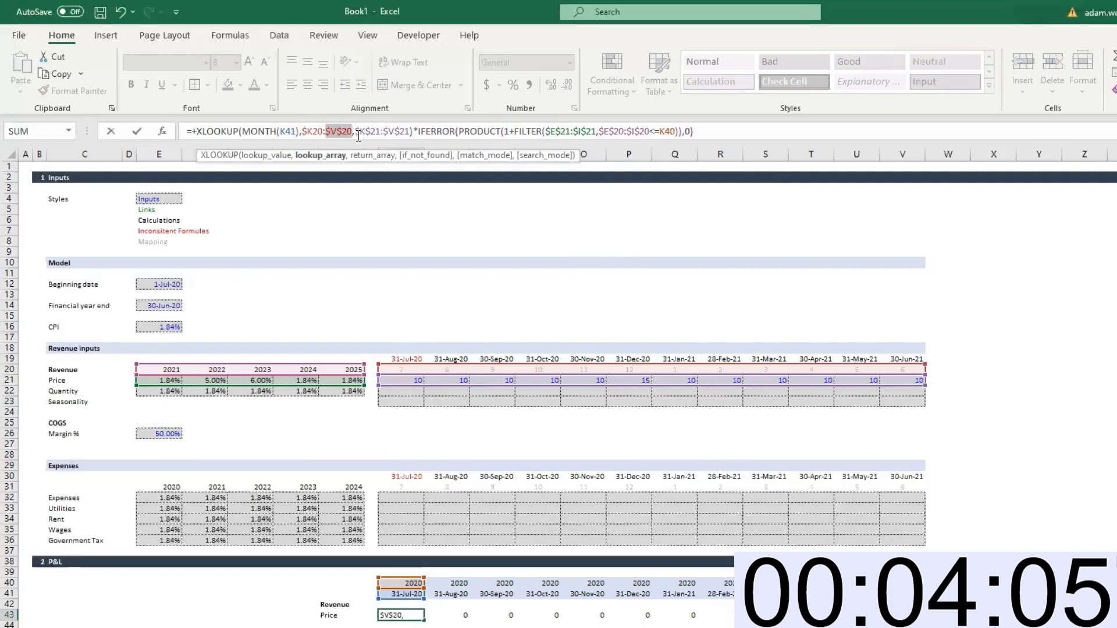
key("F4")
key("F4")
key("F4")
key("F4")
left_click(316, 131)
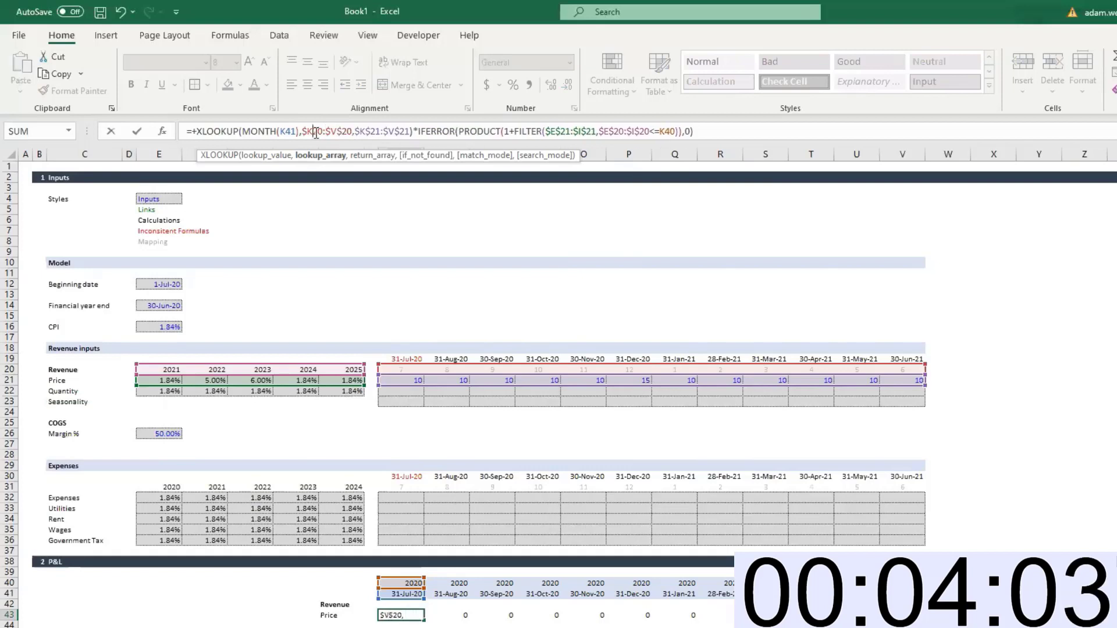
key("F4")
key("F4")
key("F4")
key("F4")
key("F4")
key("F4")
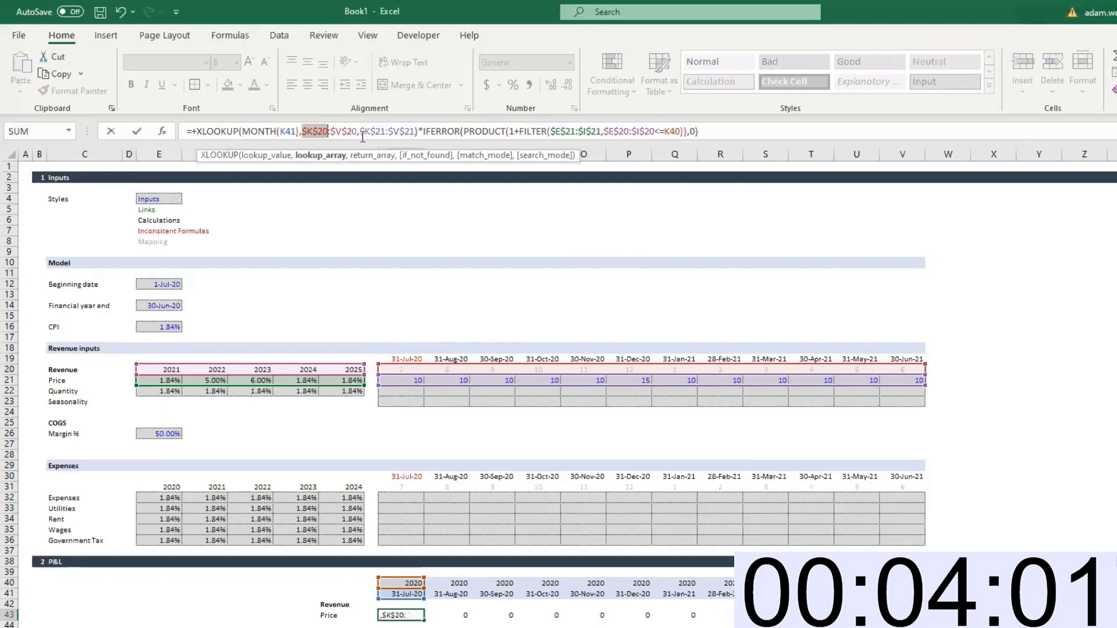
Anchor only the columns of the XLOOKUP return range in K43, making it $K21:$V21
left_click(381, 134)
key("F4")
key("F4")
left_click(396, 132)
key("F4")
key("F4")
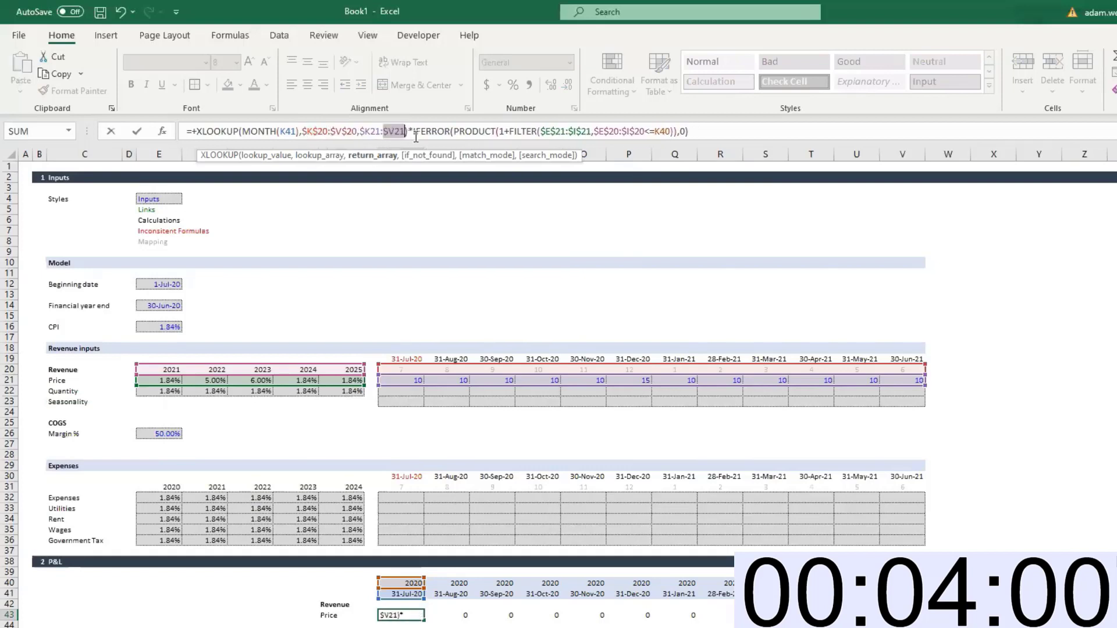
Anchor only the columns of the FILTER growth range in K43 as $E21:$I21, keeping the edited formula
left_click(562, 135)
key("F4")
key("F4")
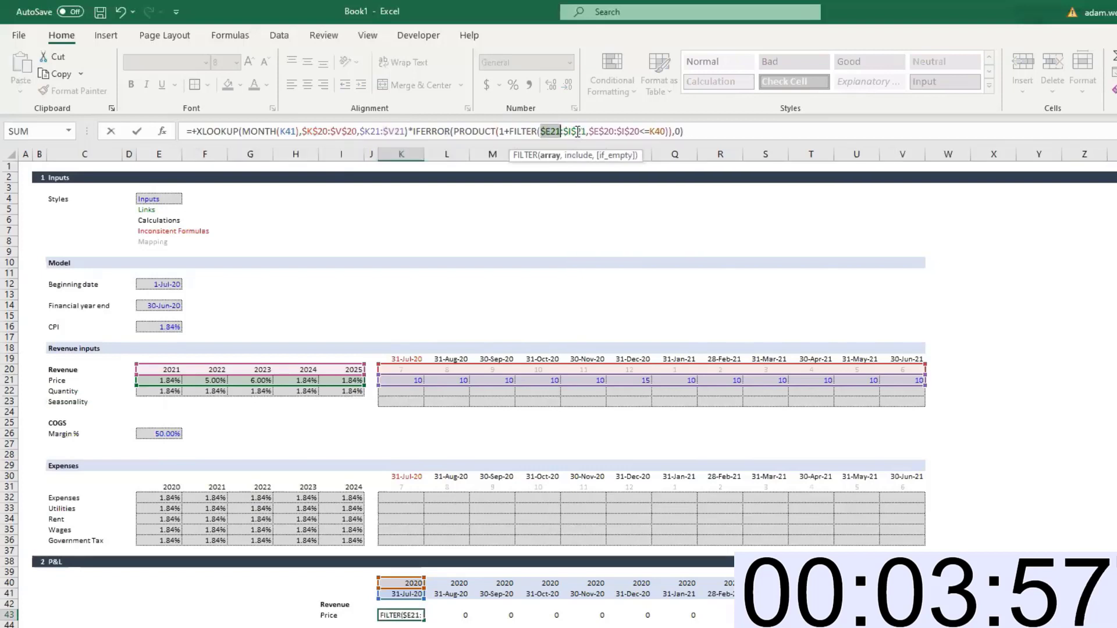
left_click(590, 140)
key("F4")
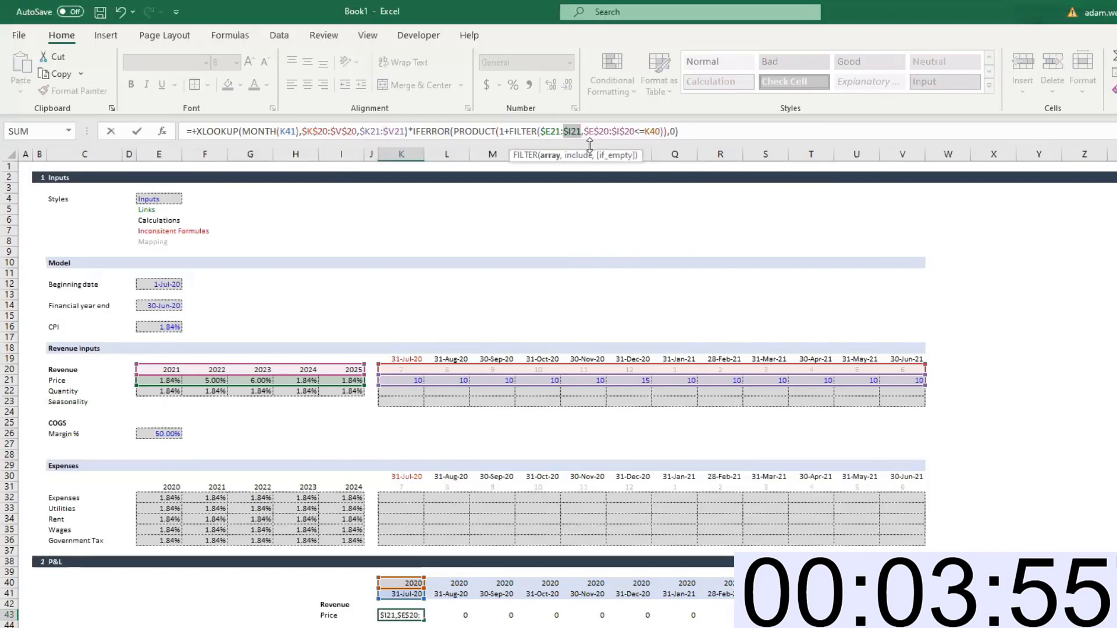
key("Escape")
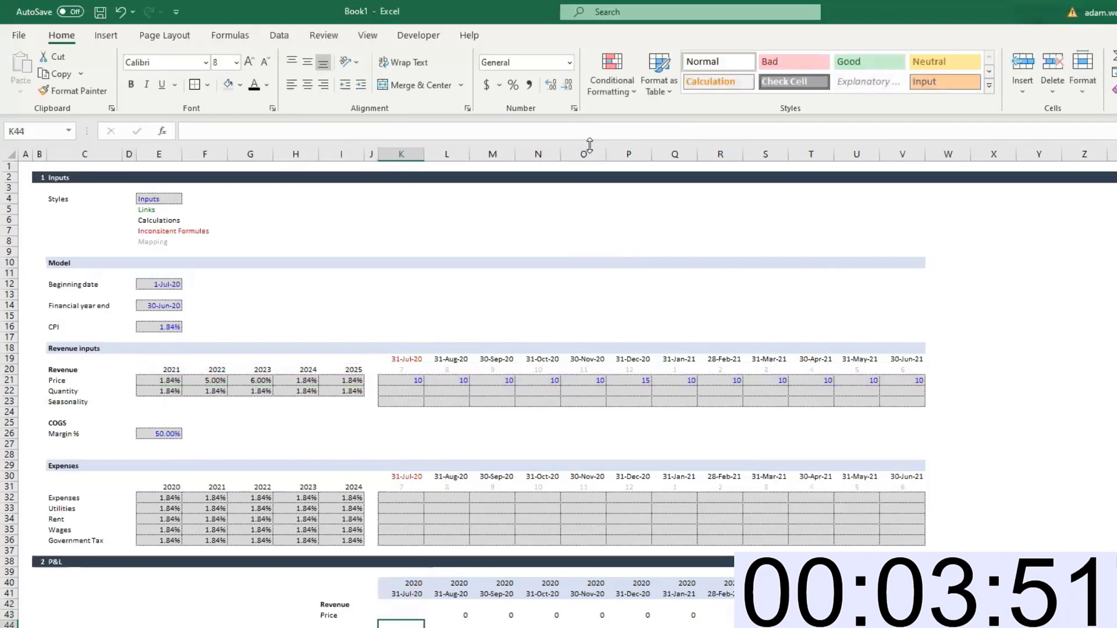
key("ctrl+z")
key("Down")
key("Up")
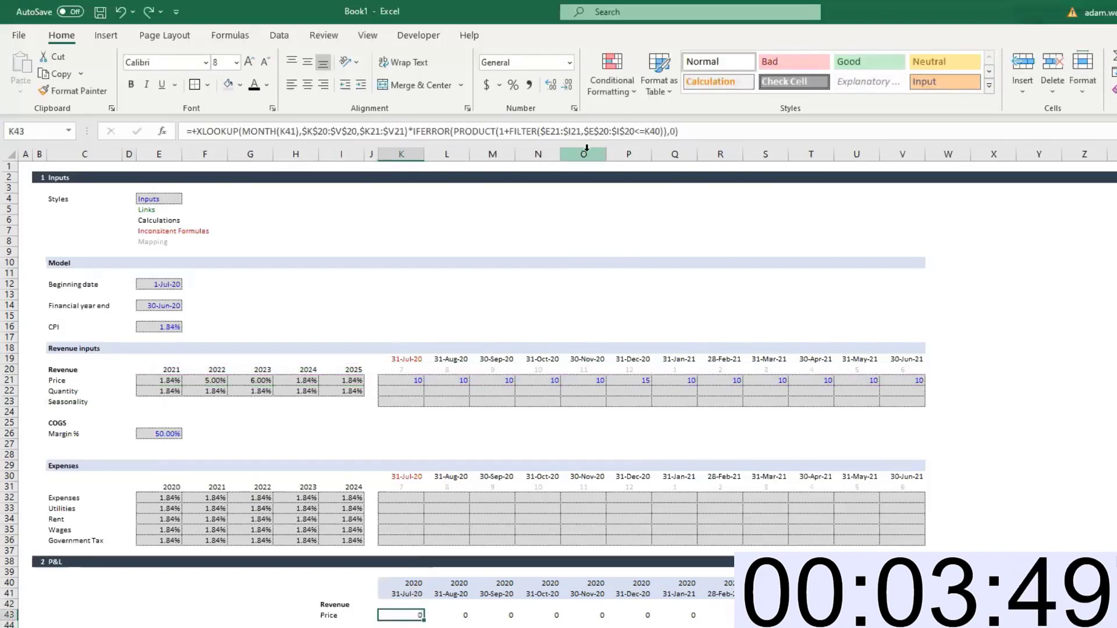
Anchor the rows of the year and month-end date references in the K43 formula as K$40 and K$41
left_click(656, 131)
key("F4")
key("F4")
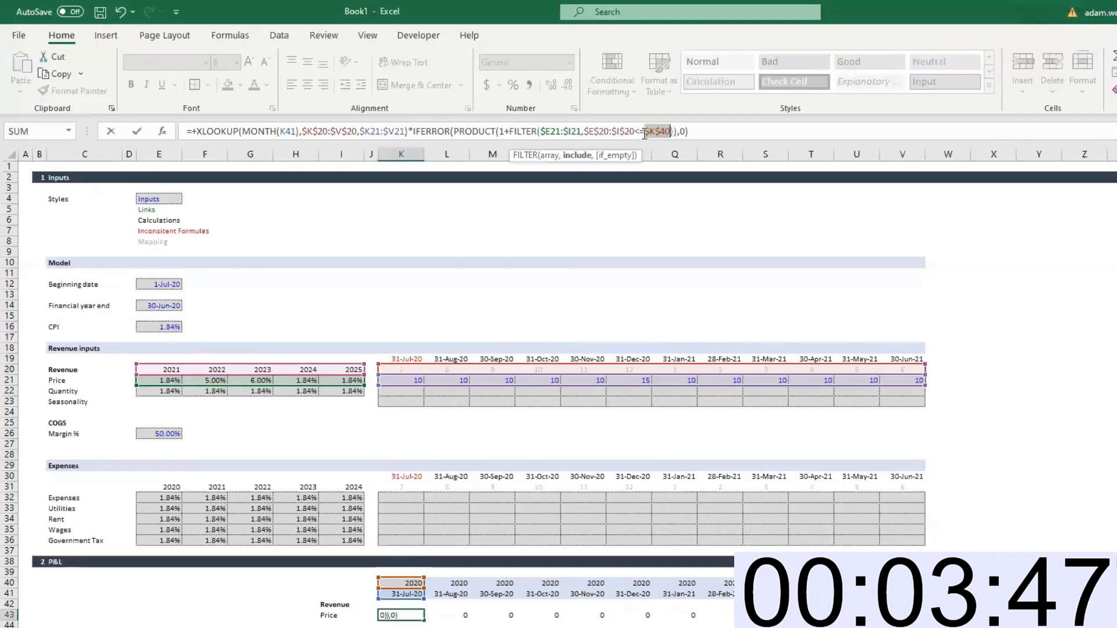
left_click(289, 133)
key("F4")
key("F4")
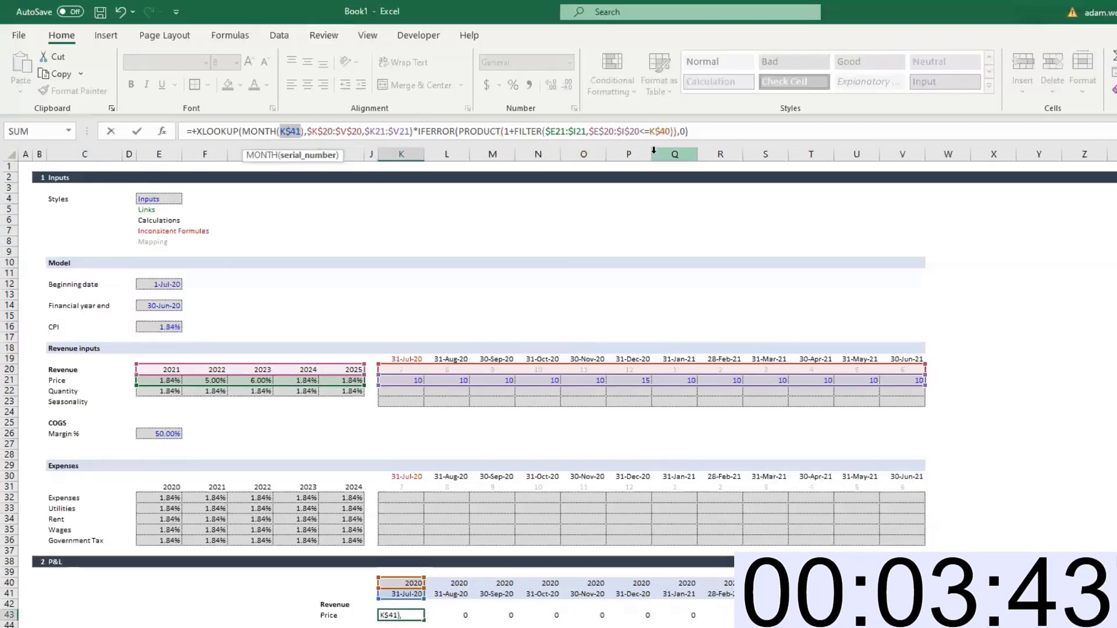
key("Return")
key("Up")
key("Down")
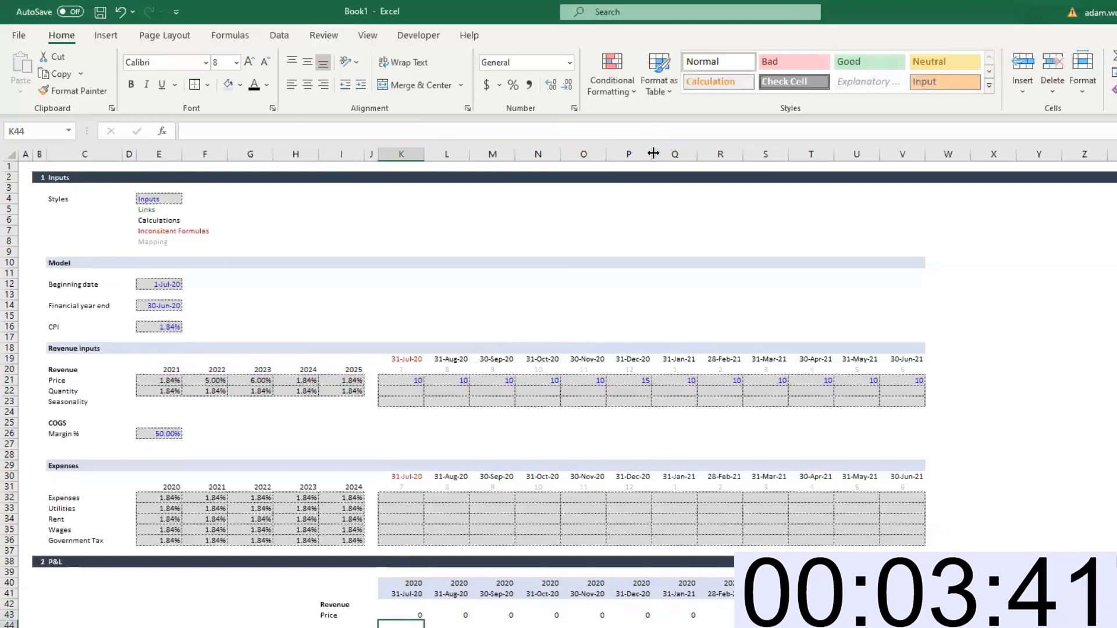
Fill the K43 formula down into K44 and label that P&L row Quantity in I44
key("ctrl+d")
key("Left")
key("Left")
type("Qua")
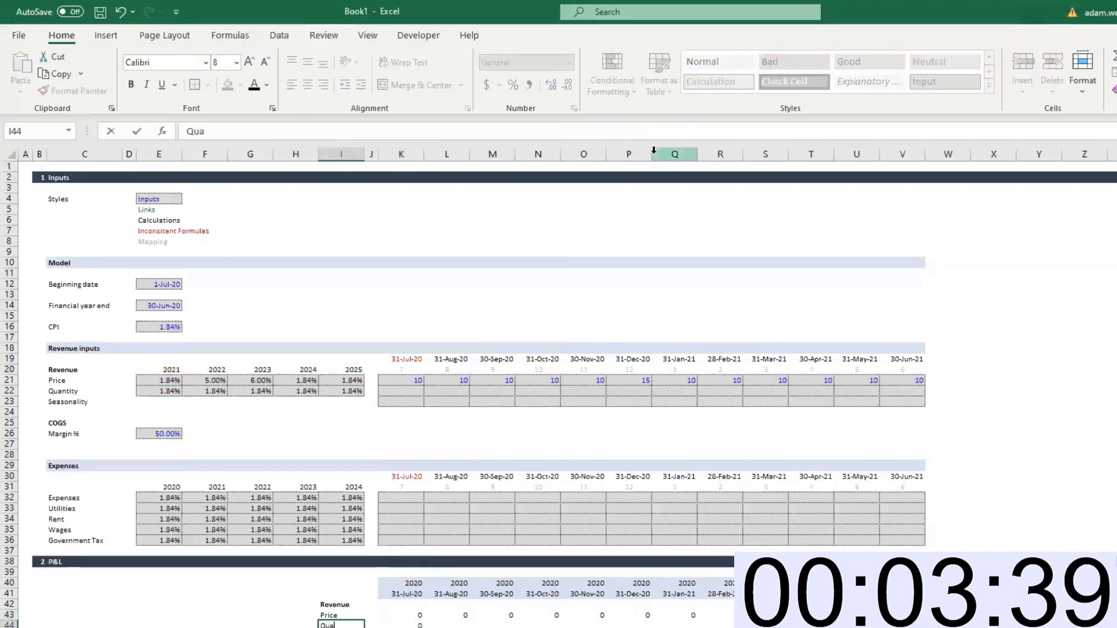
type("ntity")
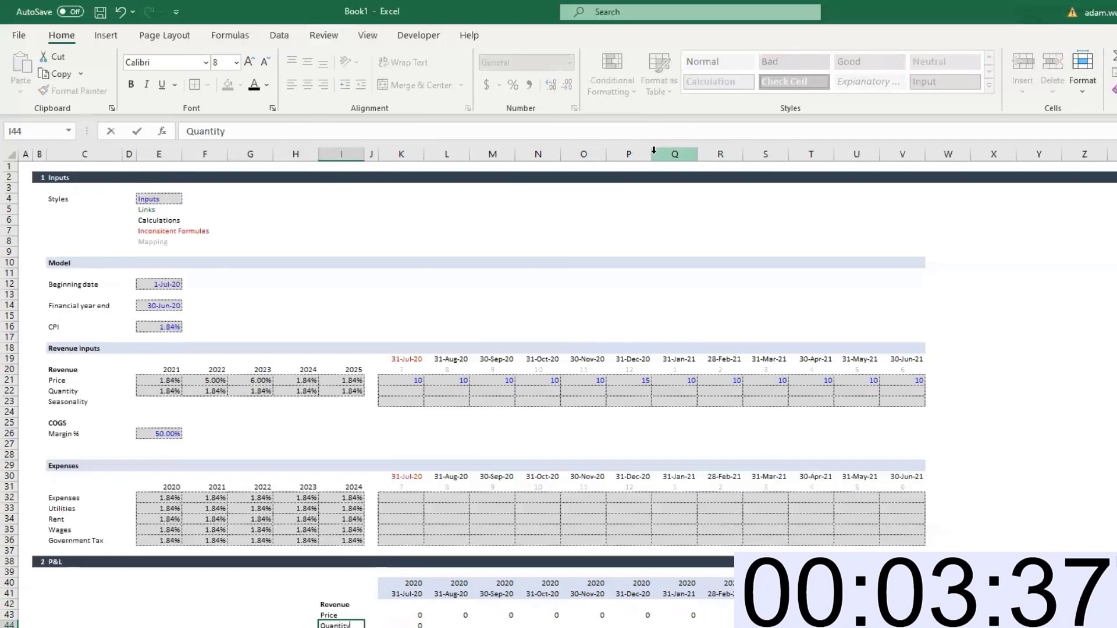
key("Return")
Enter a quantity of 10 in K22 and copy it across the Quantity inputs through June 2021
left_click(394, 387)
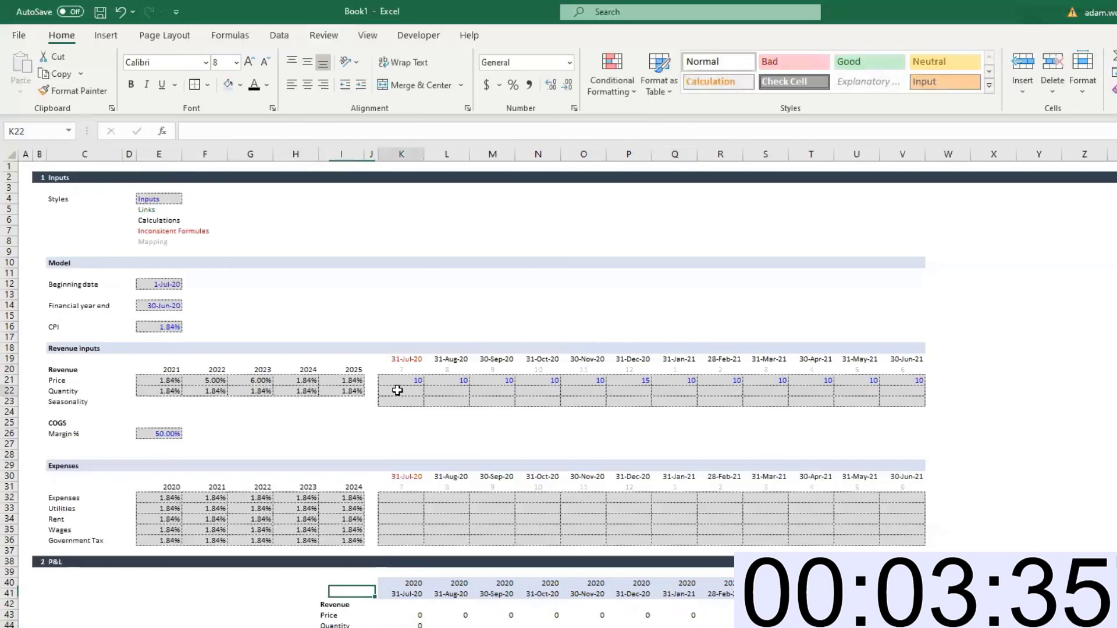
type("10")
key("ctrl+Return")
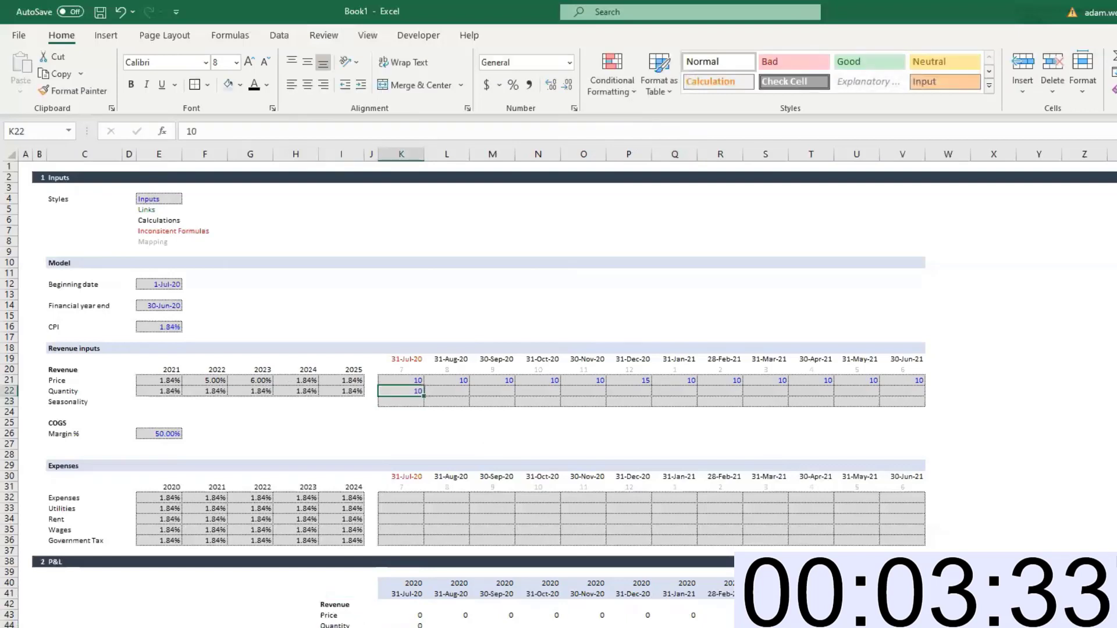
key("ctrl+c")
key("shift+Right")
key("shift+Right")
key("shift+Right")
key("shift+Right")
key("shift+Right")
key("shift+Right")
key("shift+Right")
key("shift+Right")
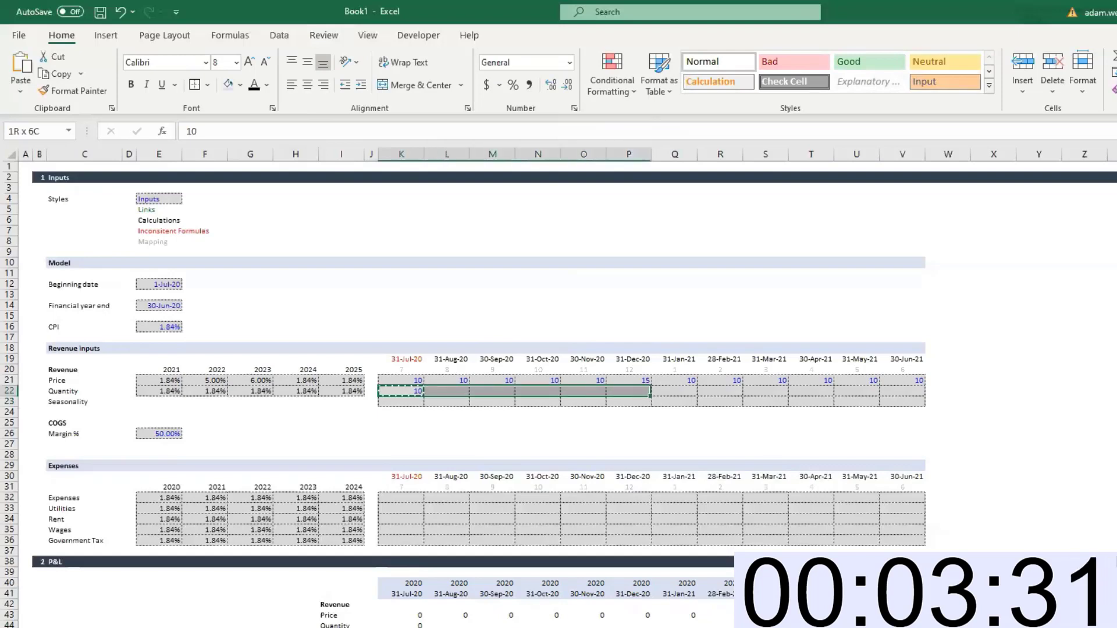
key("shift+Right")
key("shift+Right")
key("shift+Right")
key("Return")
key("Up")
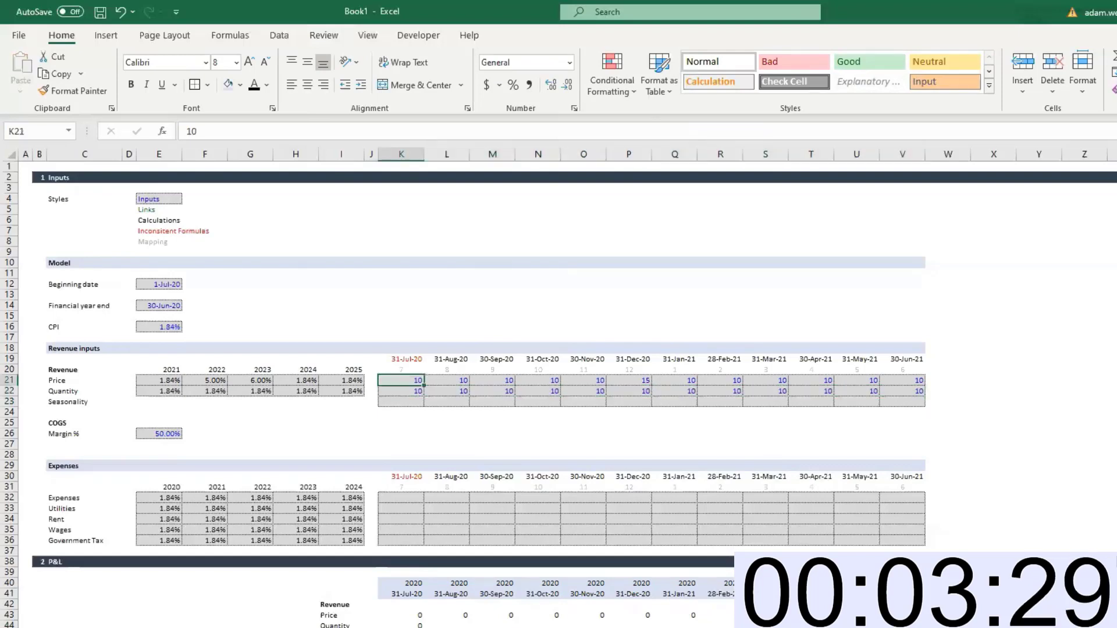
Change the IFERROR fallback value in the K43 Price formula to 1
left_click(413, 615)
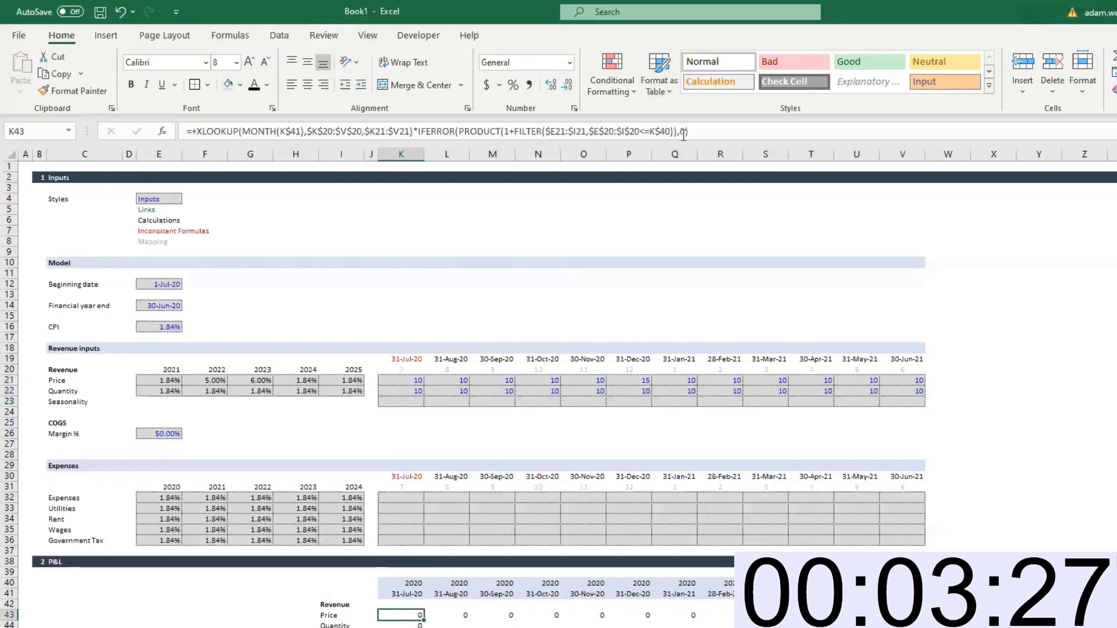
left_click_drag(681, 133, 687, 134)
type("1")
key("ctrl+Return")
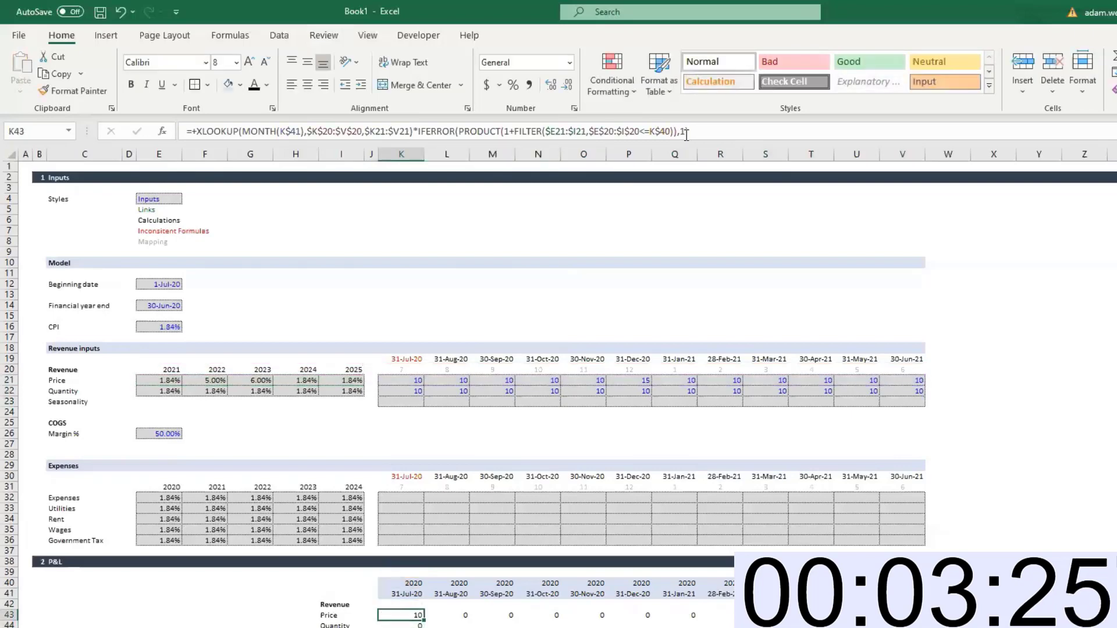
Copy the K43 formula across all months of the P&L Price and Quantity rows
key("ctrl+c")
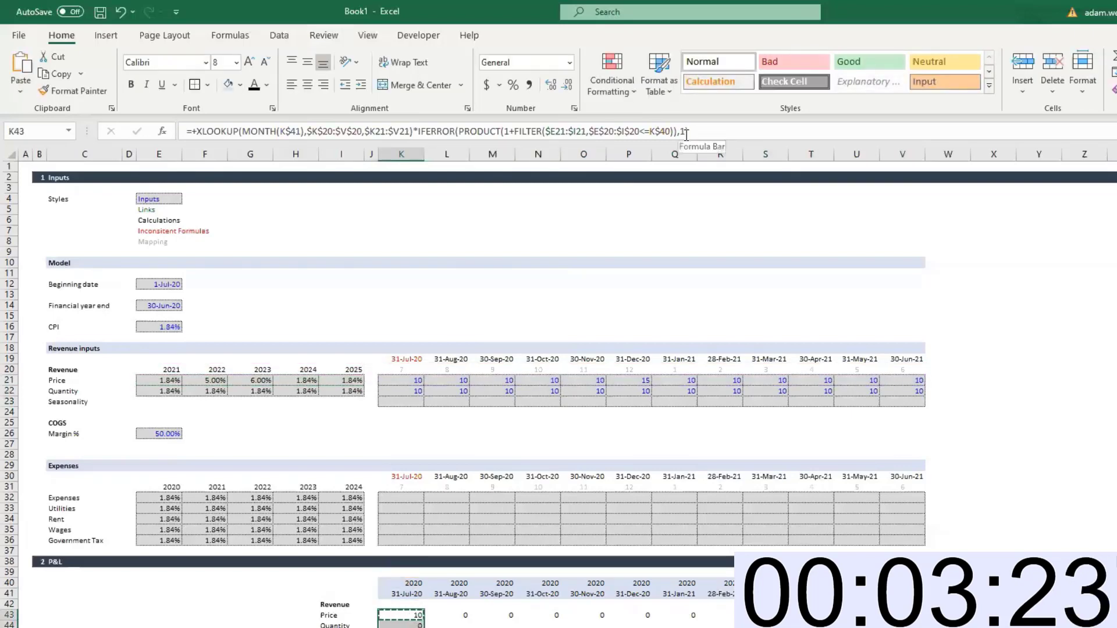
key("ctrl+shift+Right")
key("Return")
key("Right")
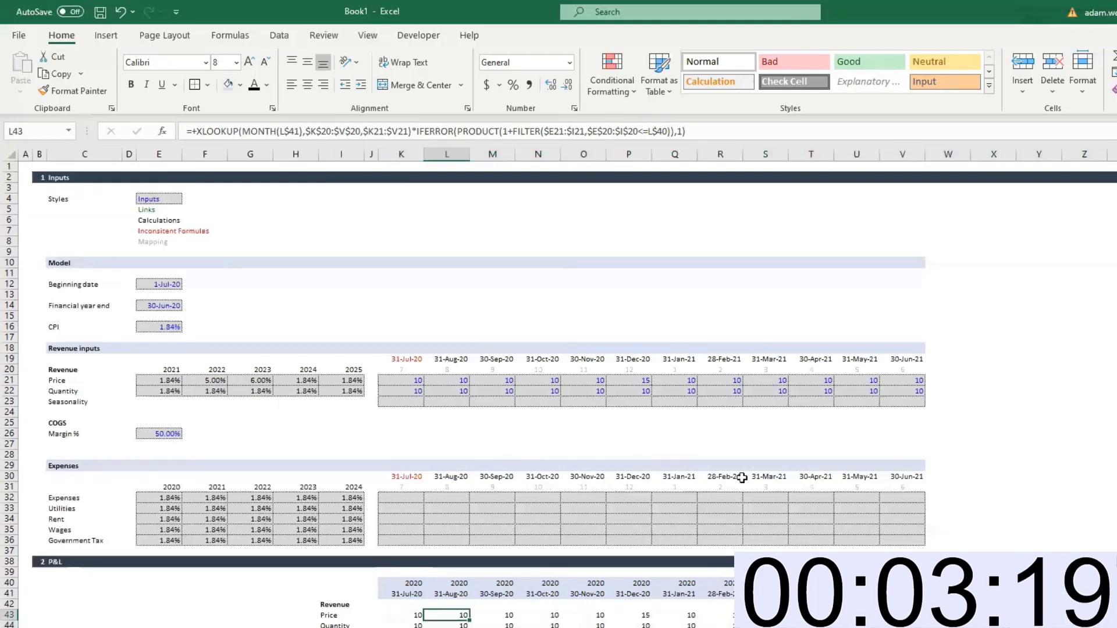
Label the P&L row beneath Quantity as Total in I45
left_click(416, 391)
key("Up")
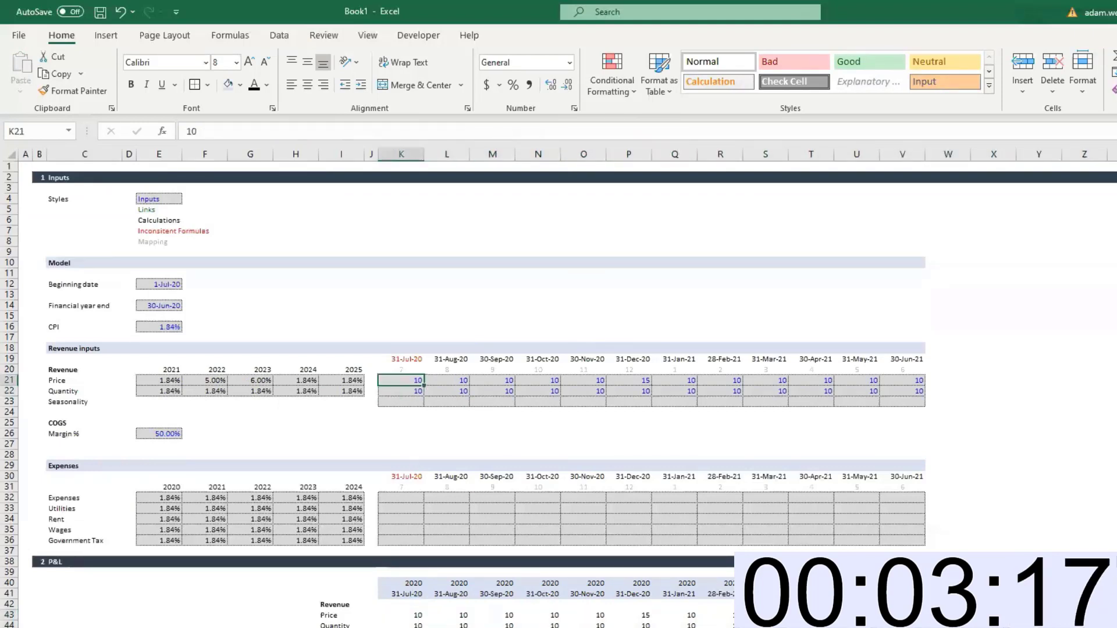
left_click(344, 627)
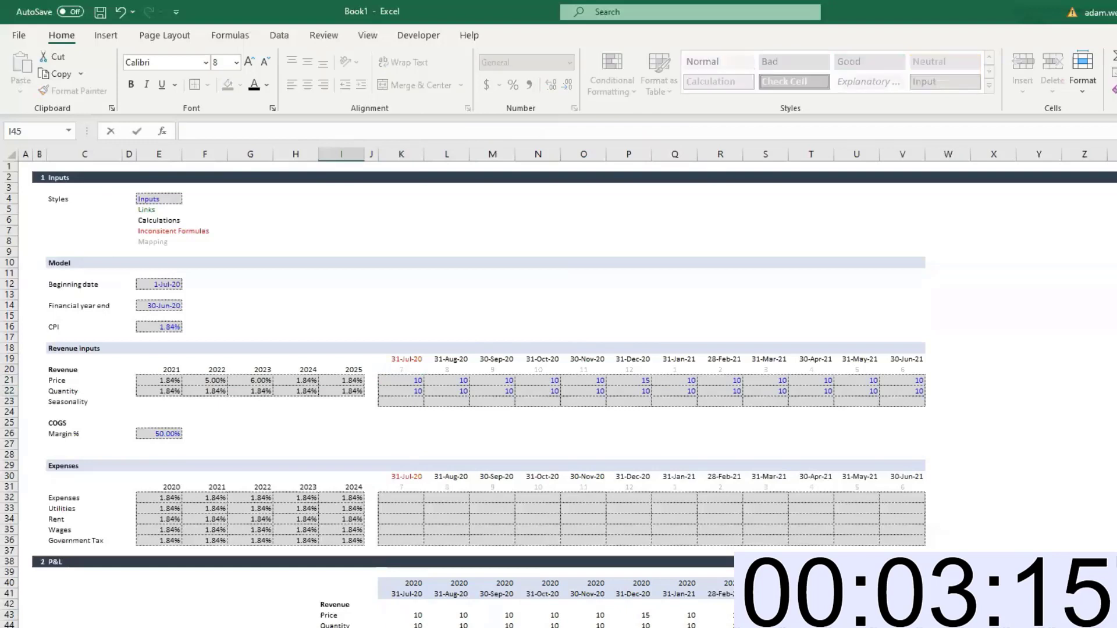
type("Total")
key("Tab")
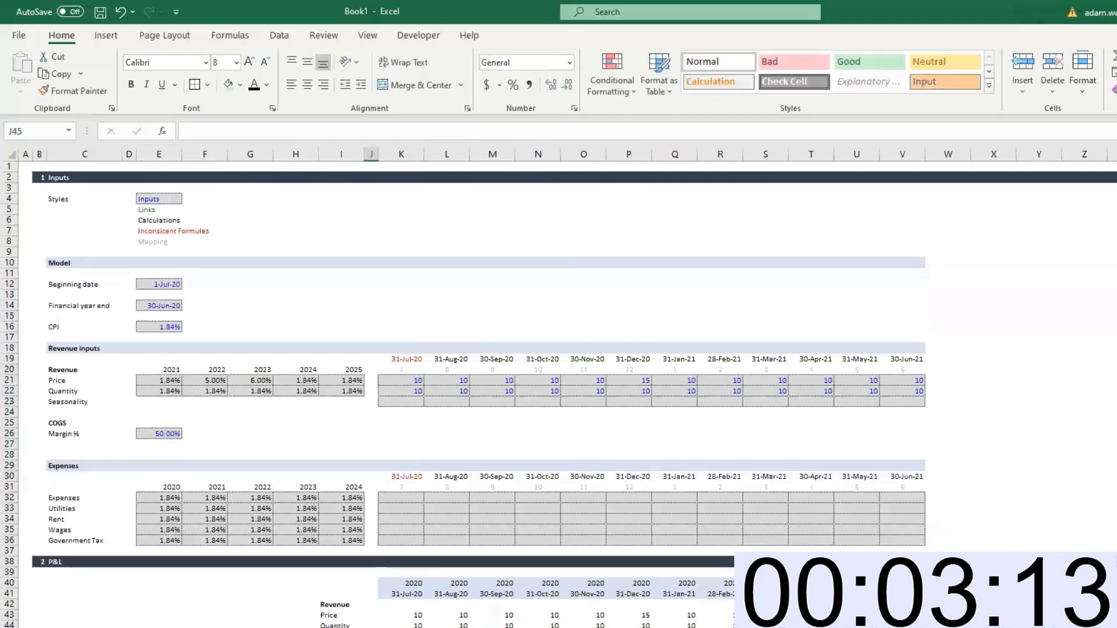
type("=)")
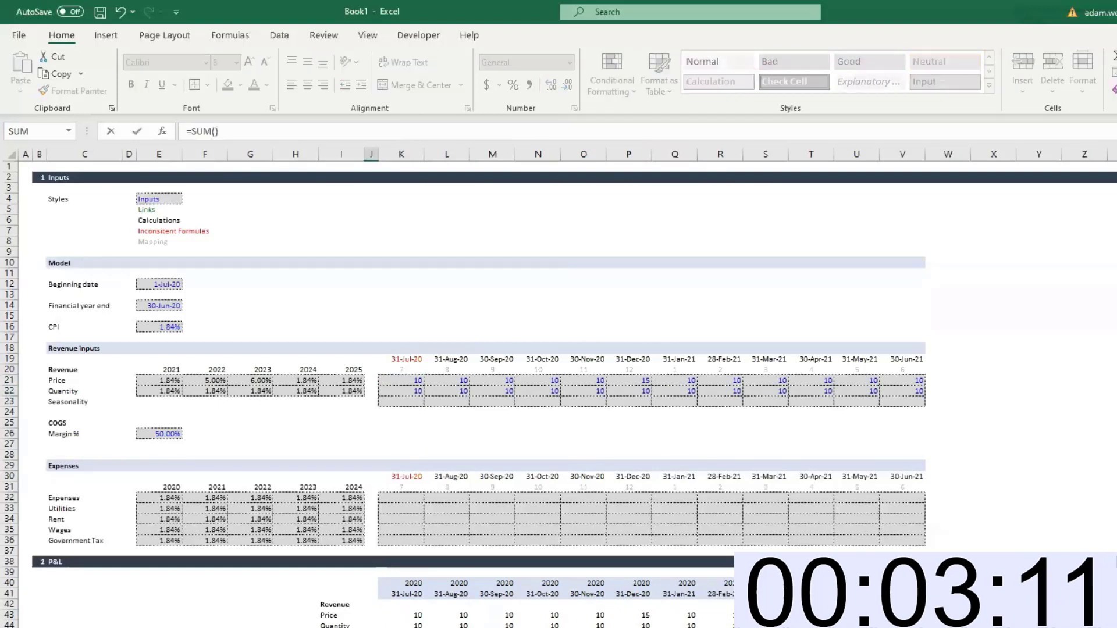
key("BackSpace")
key("BackSpace")
key("Escape")
key("Right")
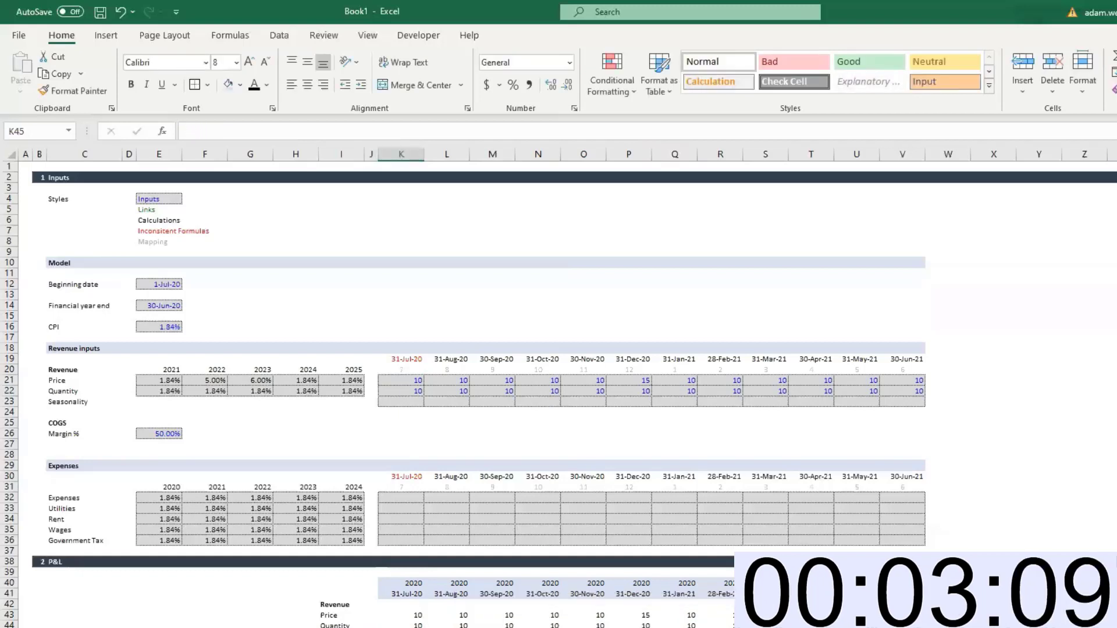
Enter a SUM of K43:K44 in the July 2020 Total cell K45
key("alt+equal")
key("Return")
key("Up")
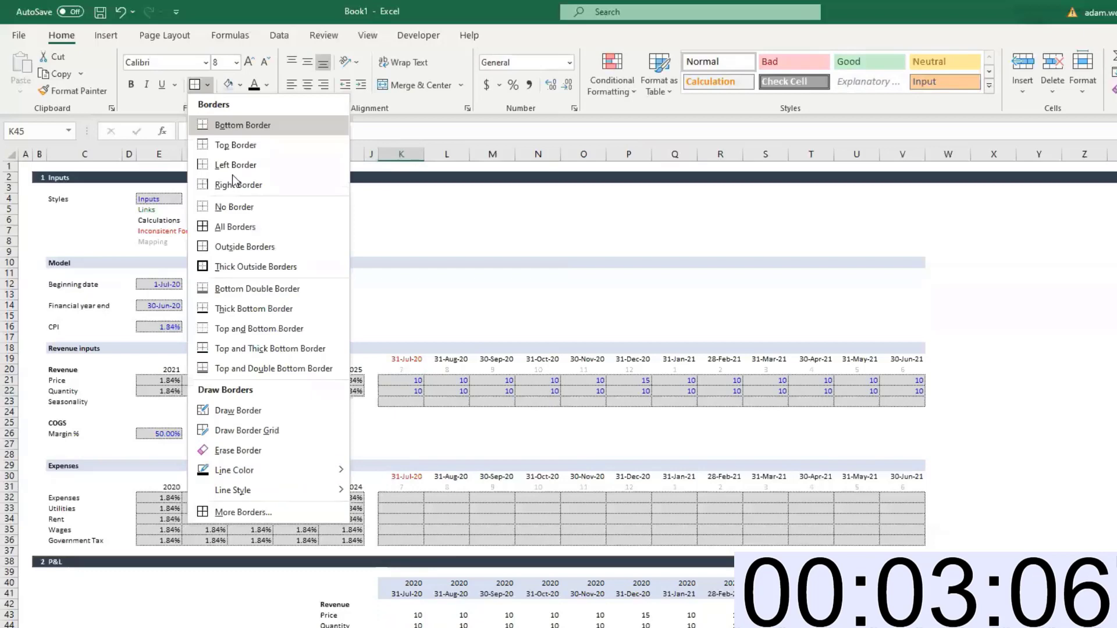
Add a top border to the P&L Total in K45
left_click(230, 146)
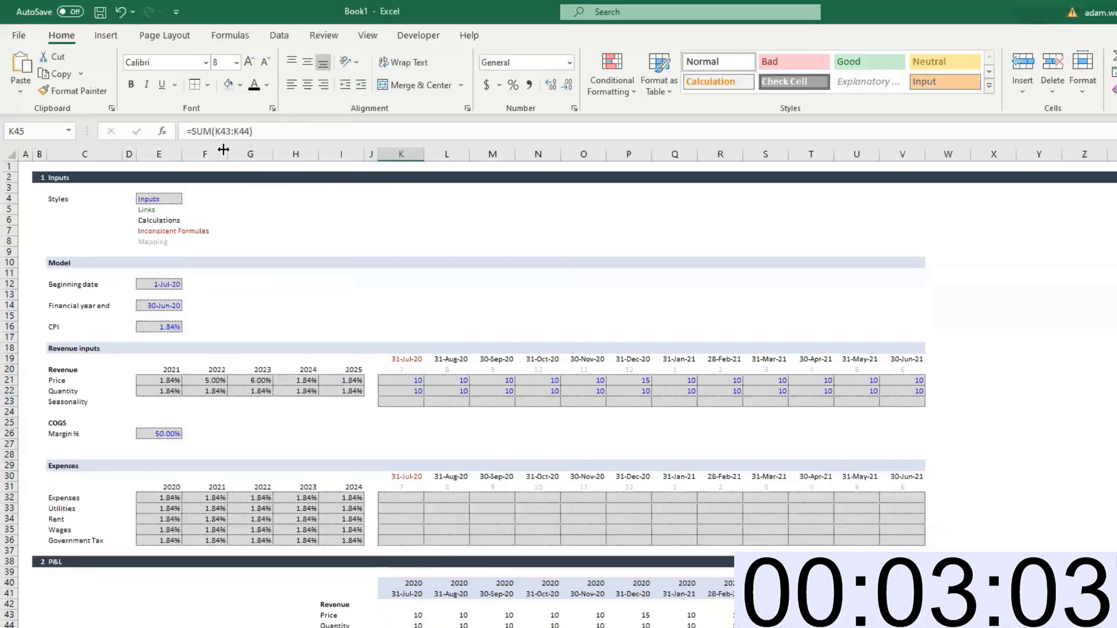
key("ctrl+shift+Right")
key("ctrl+BackSpace")
key("Left")
key("Right")
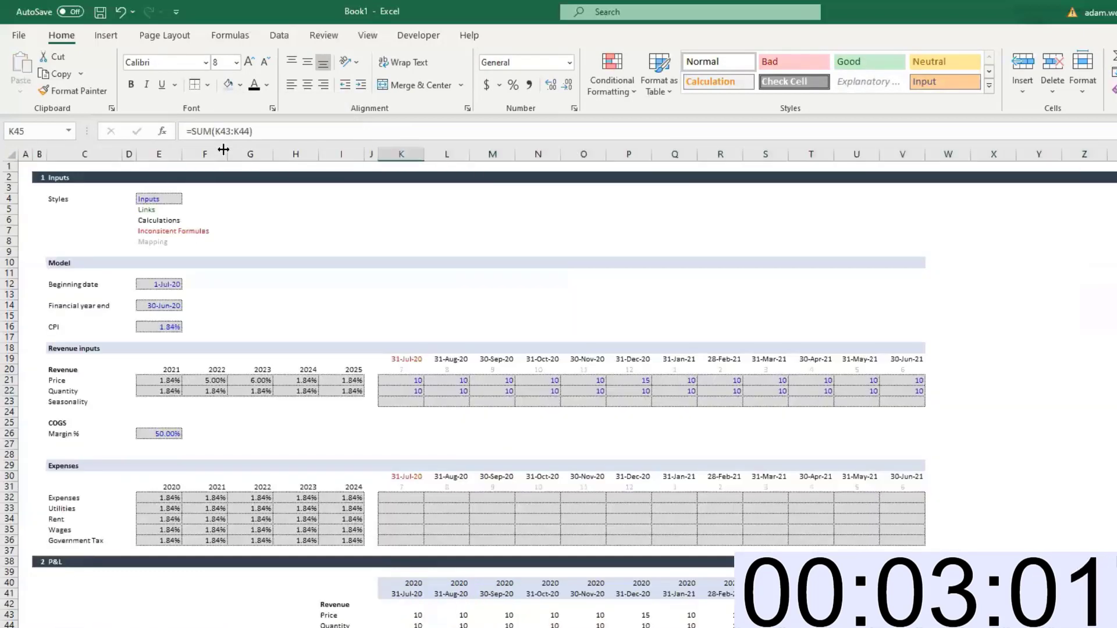
Replace the K45 Total formula with price multiplied by quantity, +K43*K44
triple_click(266, 132)
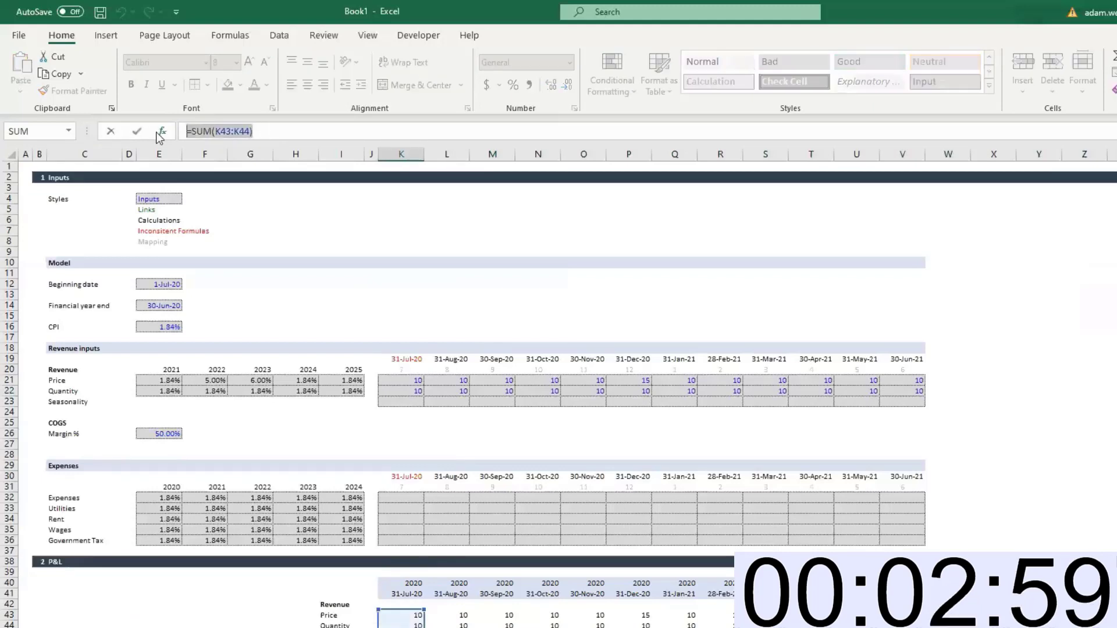
type("+")
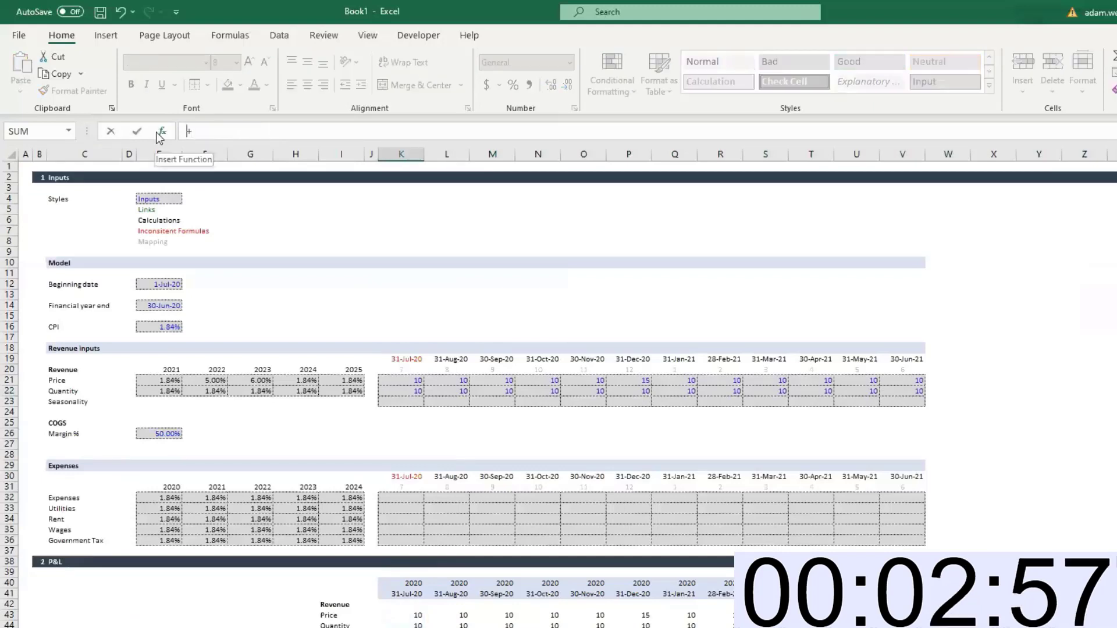
key("Up")
key("Up")
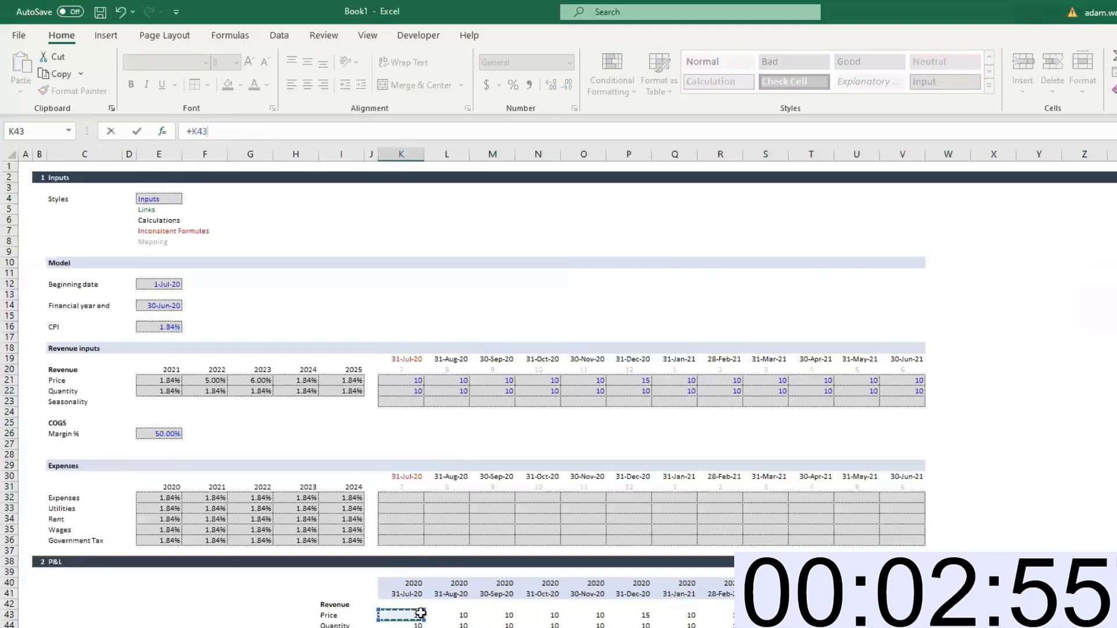
type("*")
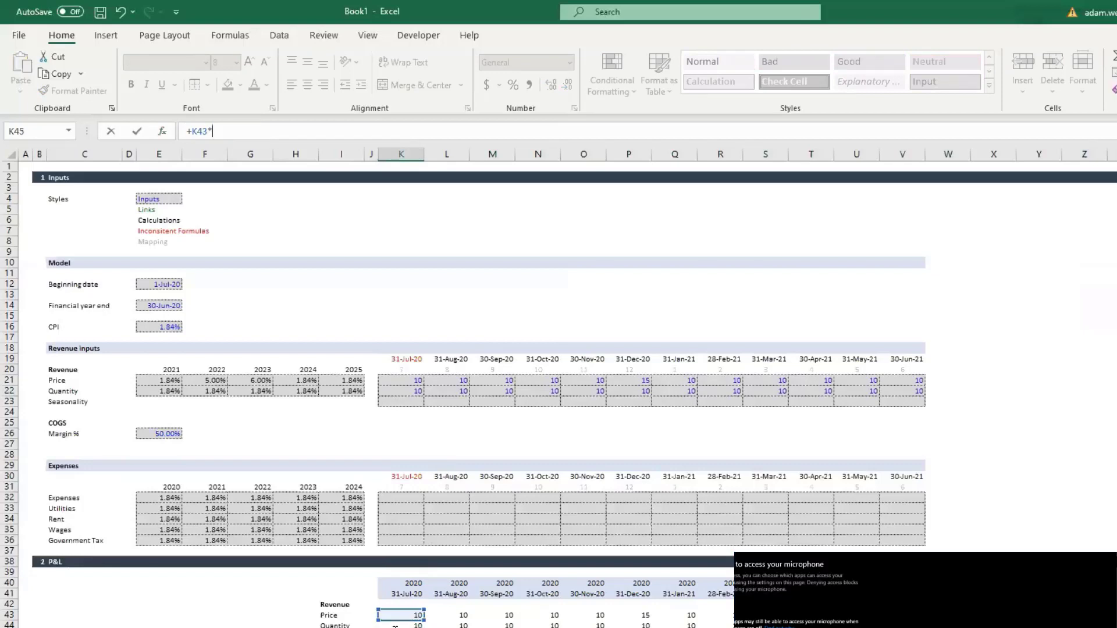
key("Return")
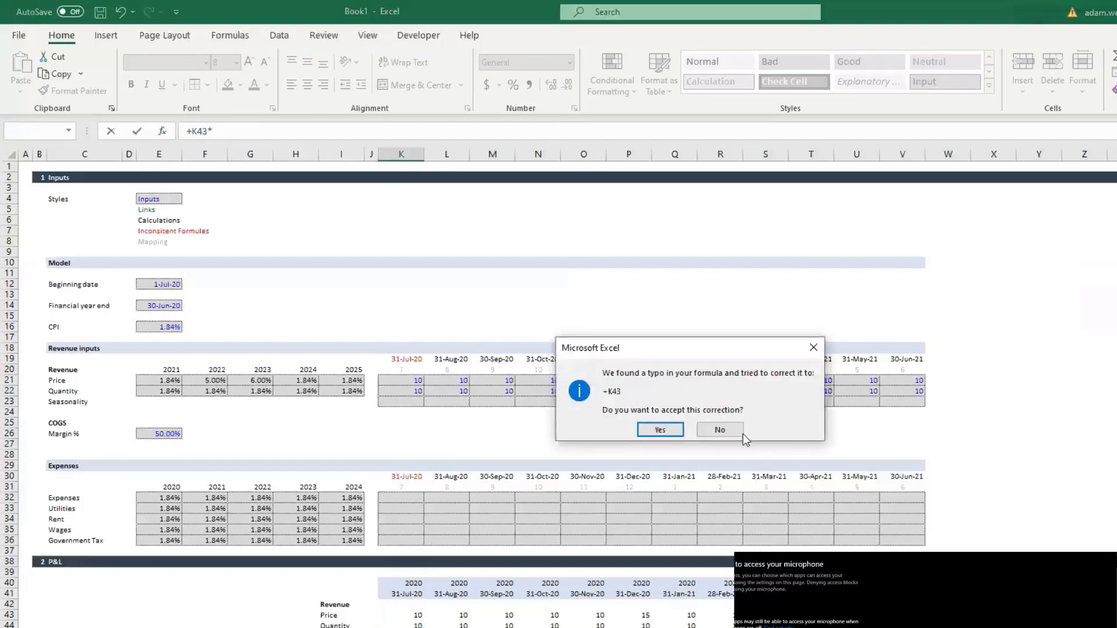
left_click(720, 430)
left_click(690, 426)
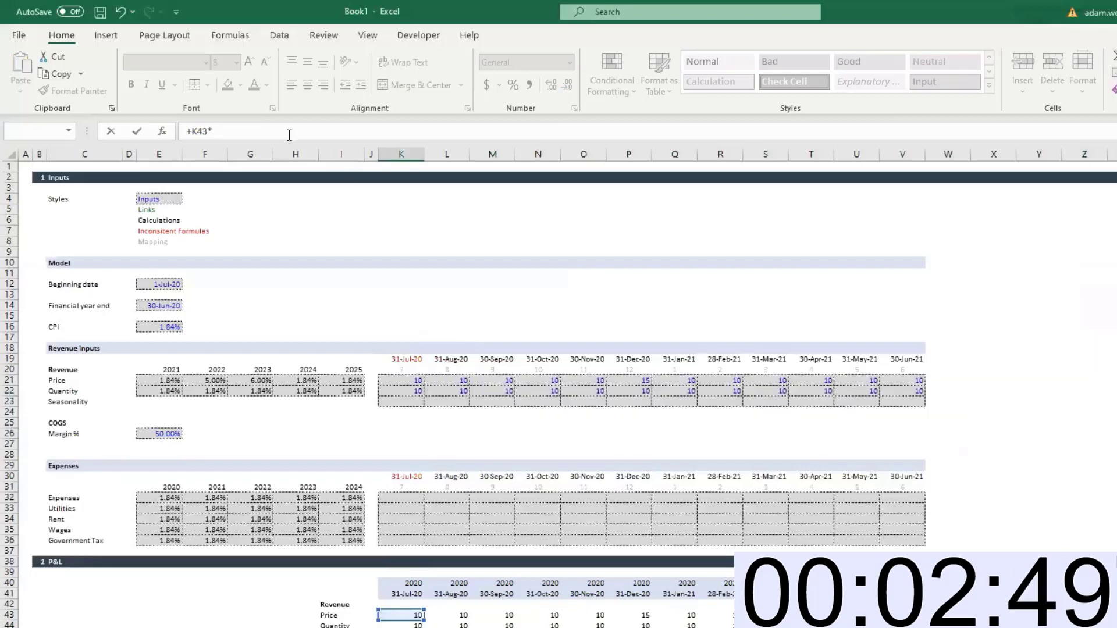
left_click(411, 624)
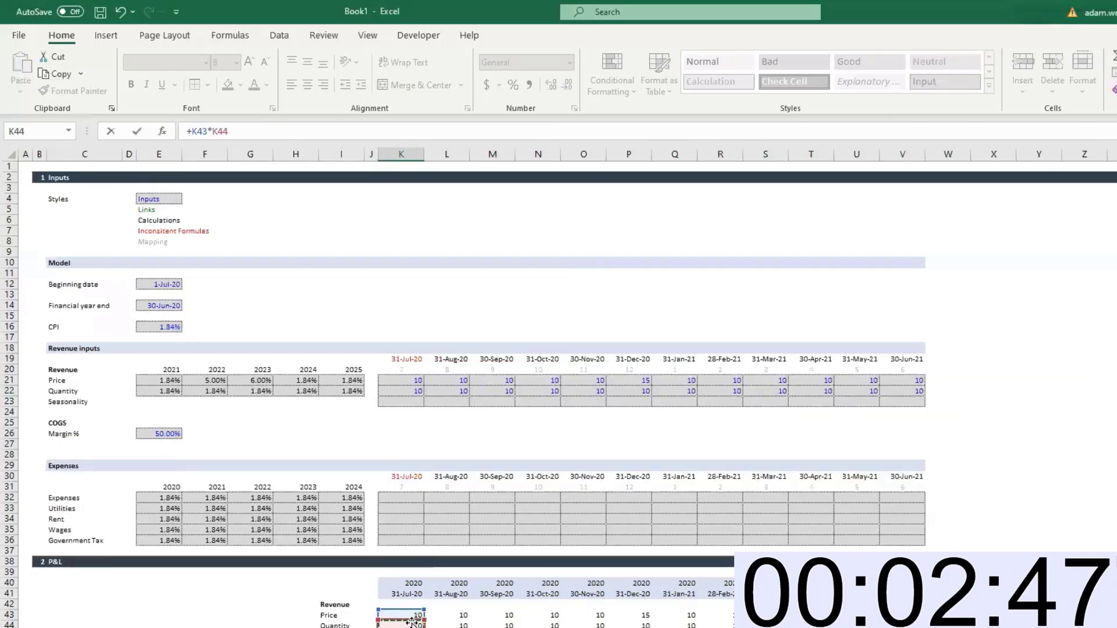
key("Return")
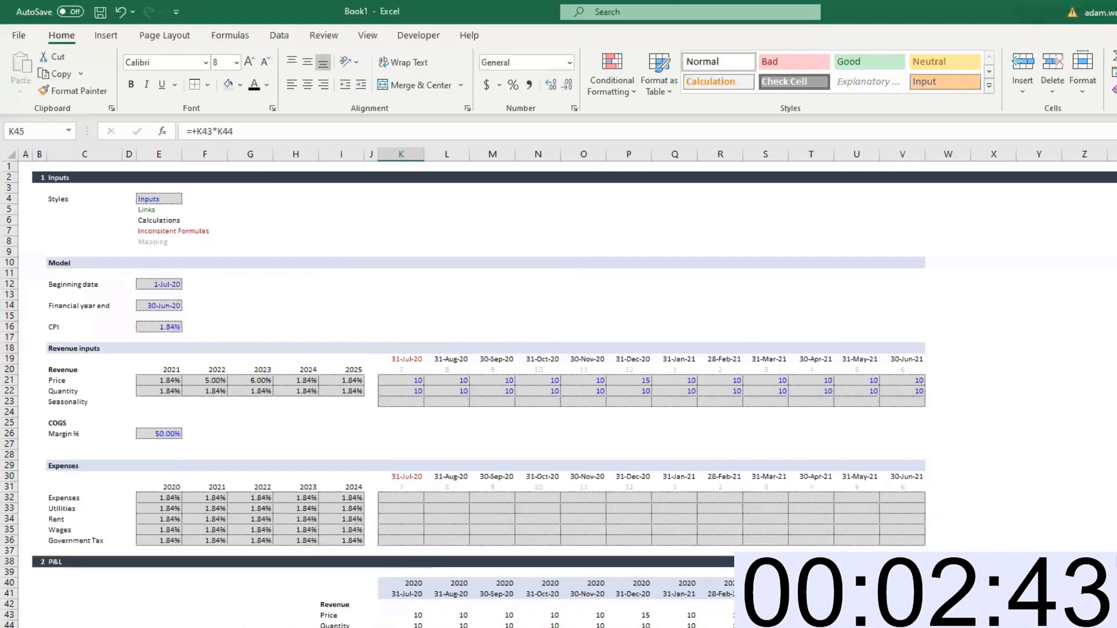
Copy the K45 formula across all months of the P&L Total row and format it in Comma style with one decimal place
key("ctrl+shift+Right")
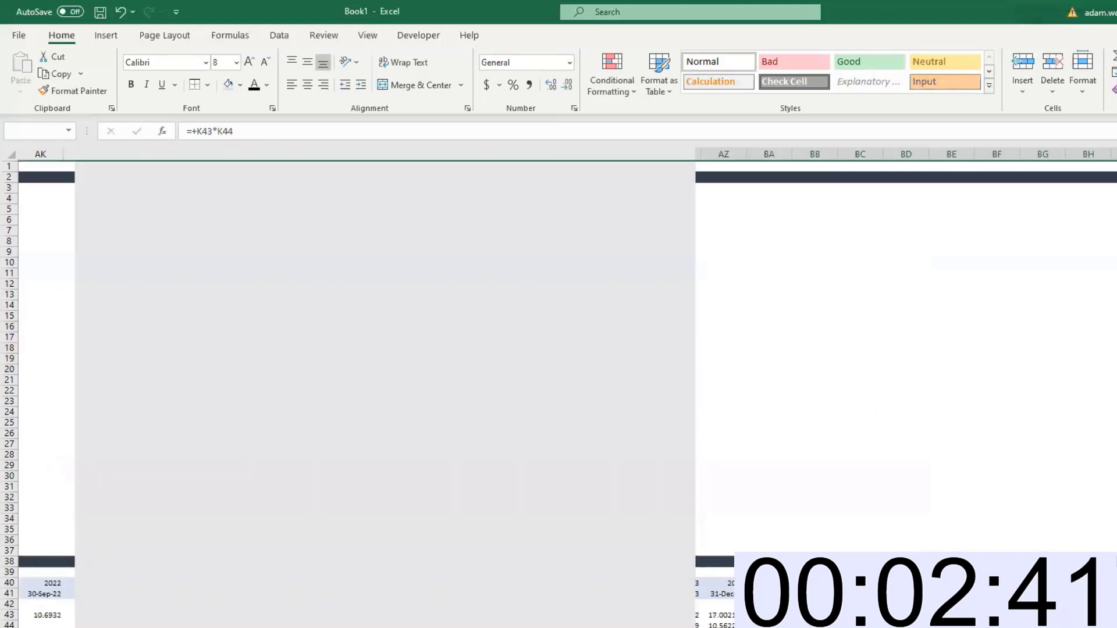
left_click(529, 86)
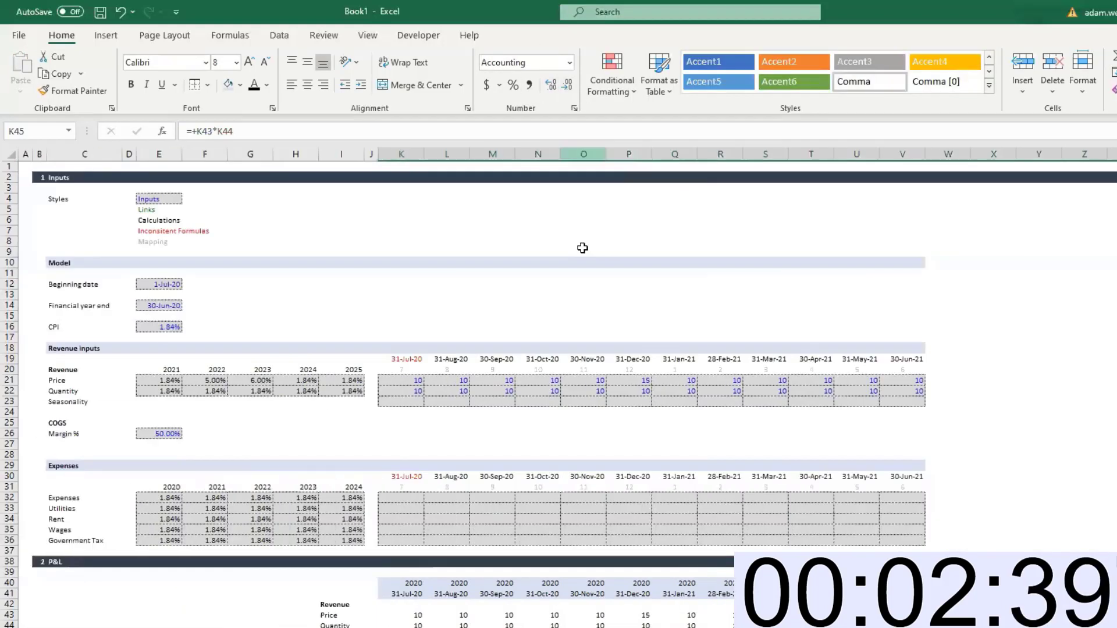
left_click(567, 85)
Examine the monthly revenue inputs, the blank Seasonality row and the yearly growth rates for revenue and expenses
left_click(413, 389)
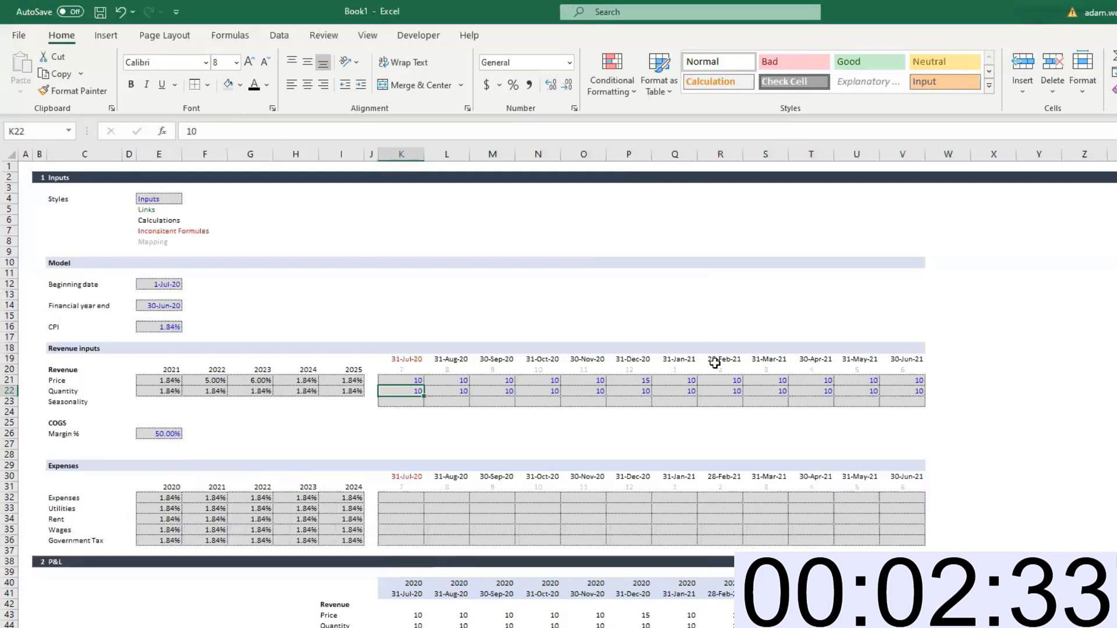
left_click_drag(414, 401, 901, 400)
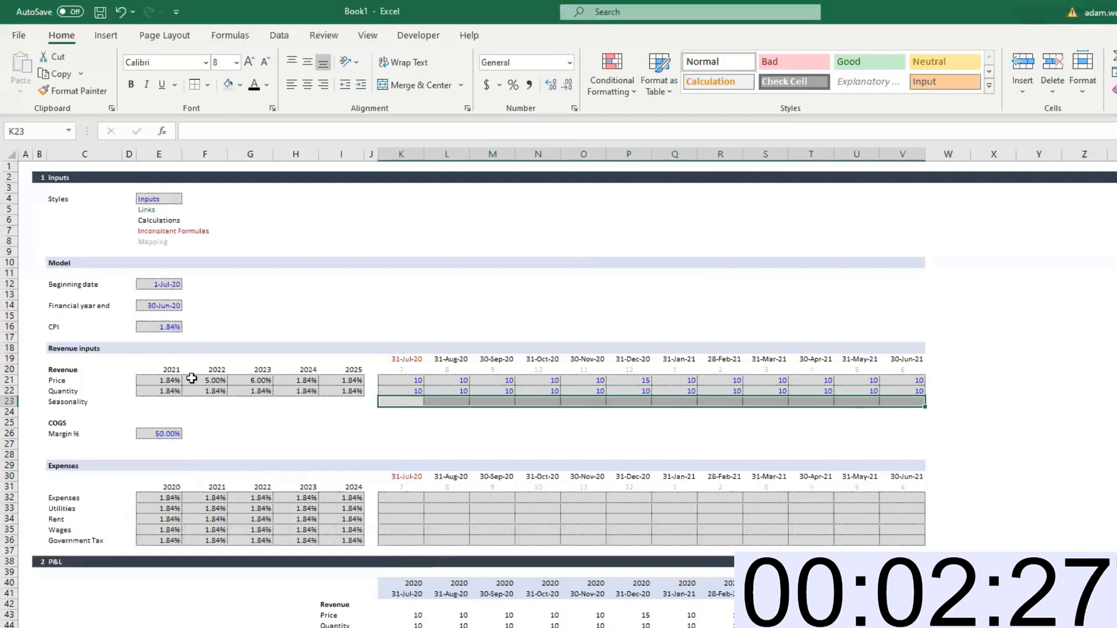
left_click_drag(160, 381, 316, 389)
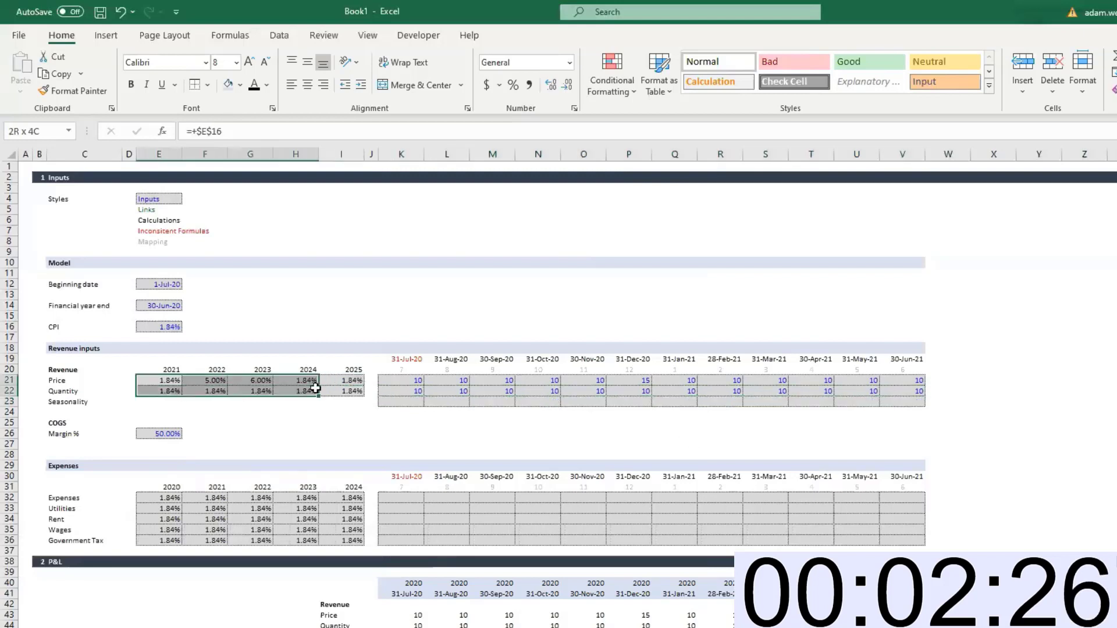
left_click(262, 391)
key("Up")
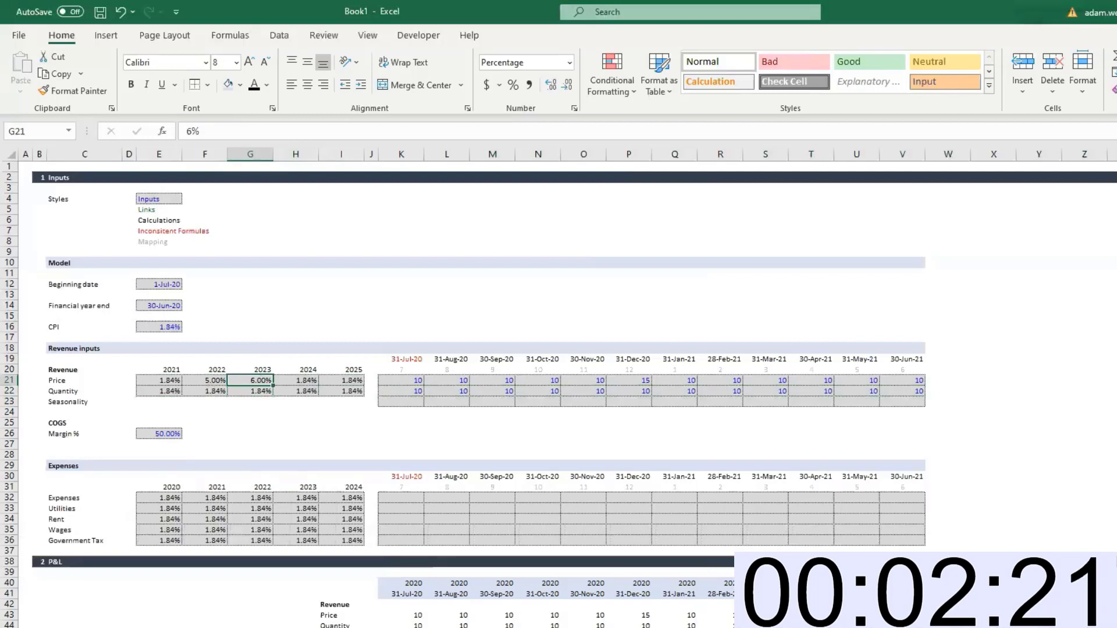
key("Down")
key("Down")
key("Down")
key("Down")
key("Down")
key("Down")
key("Down")
key("Down")
key("Down")
key("Down")
key("Down")
key("Down")
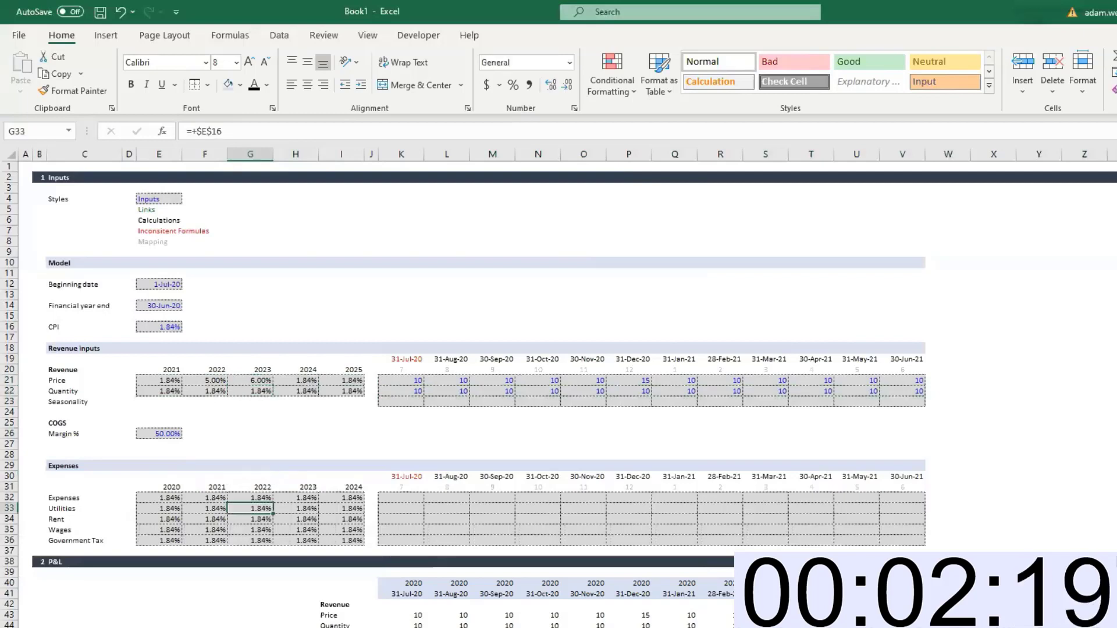
key("Up")
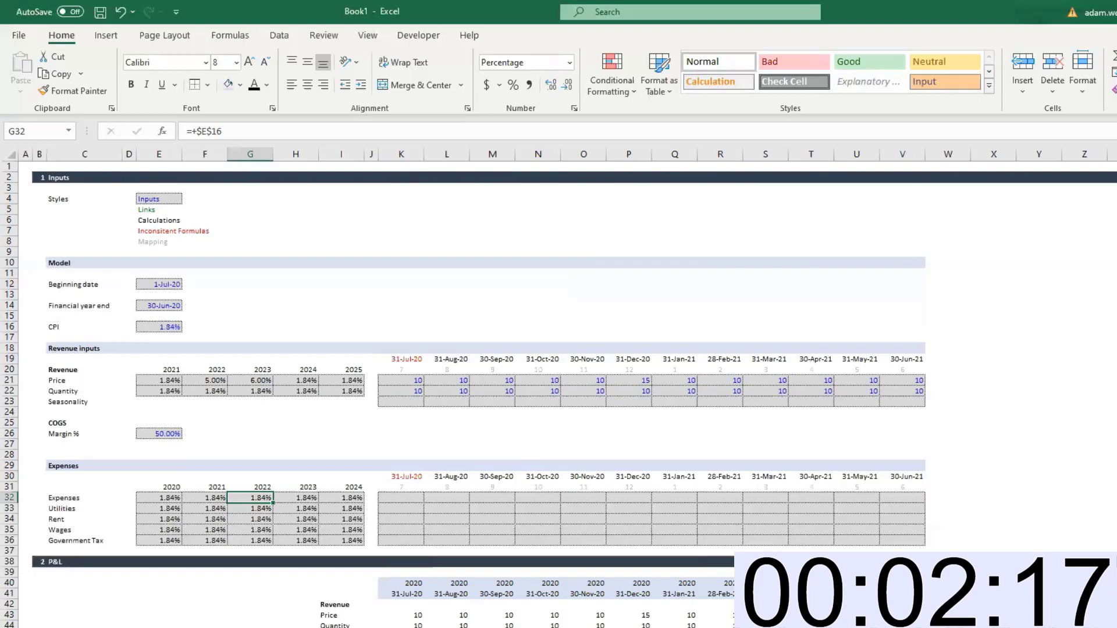
key("Right")
key("Right")
key("Right")
key("Left")
key("Left")
key("Left")
key("Left")
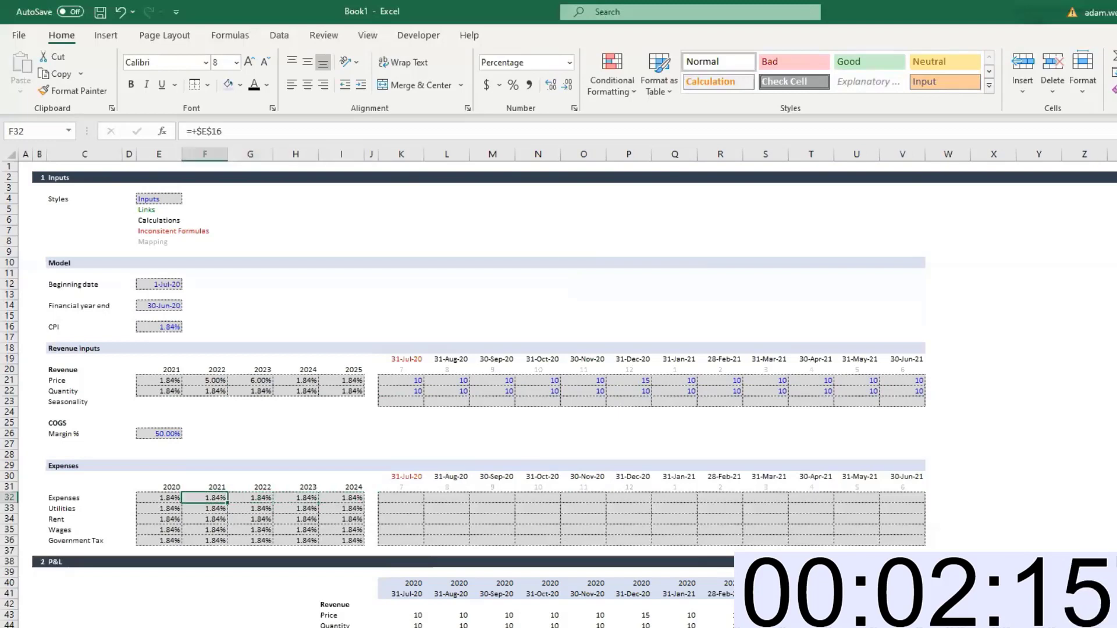
key("Right")
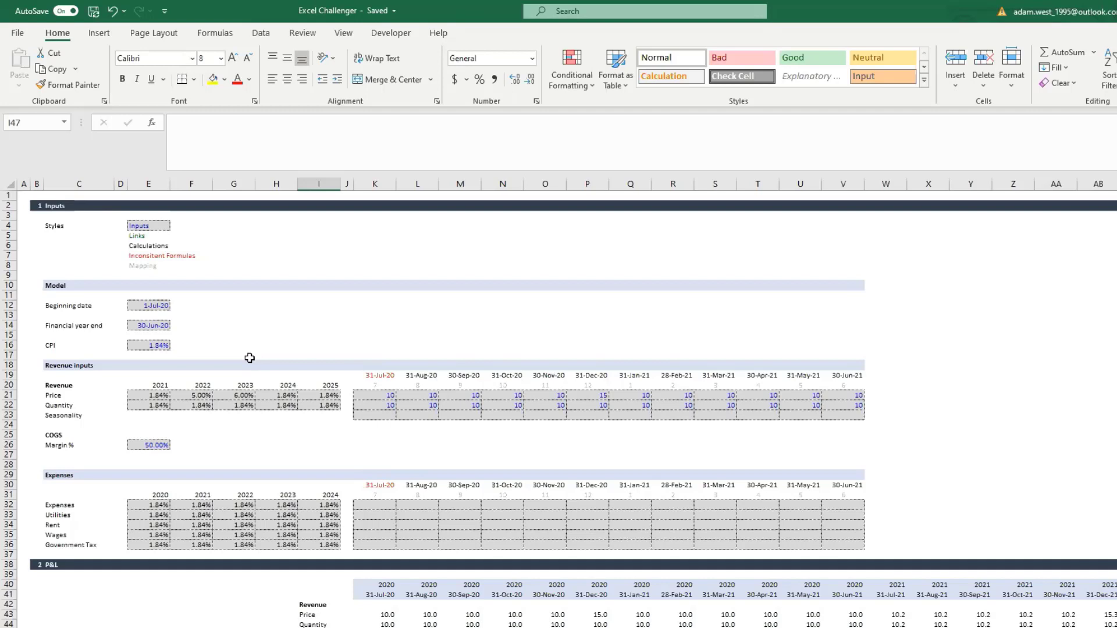
Review the beginning date, the P&L revenue labels and formulas in K43:K45, and the price inputs and growth rates behind them
left_click(165, 304)
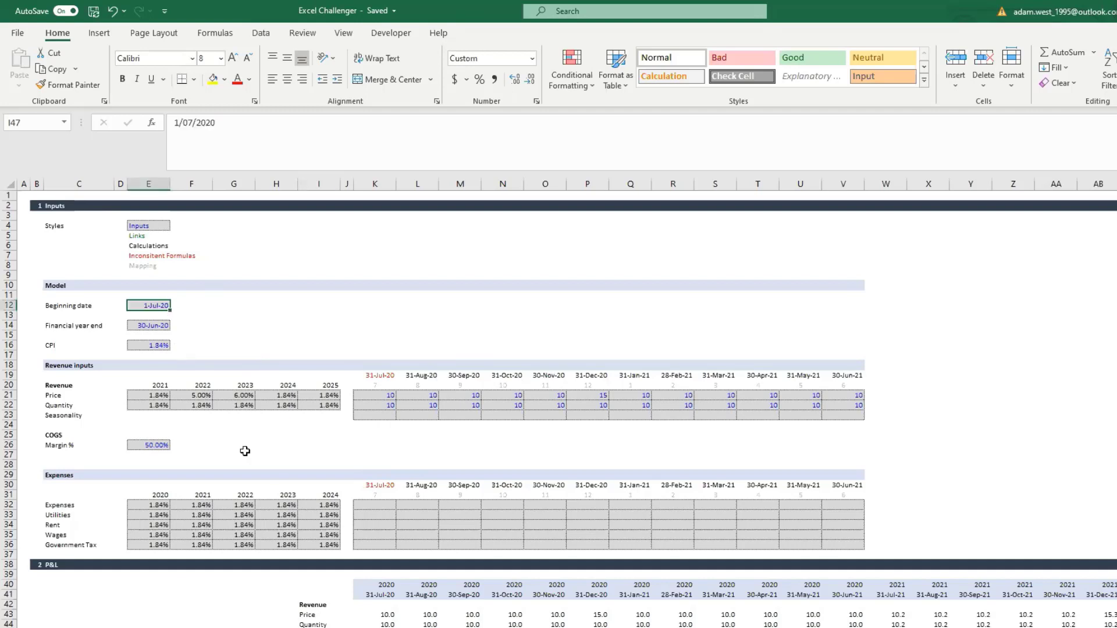
scroll(200, 389, "down", 2)
left_click(311, 575)
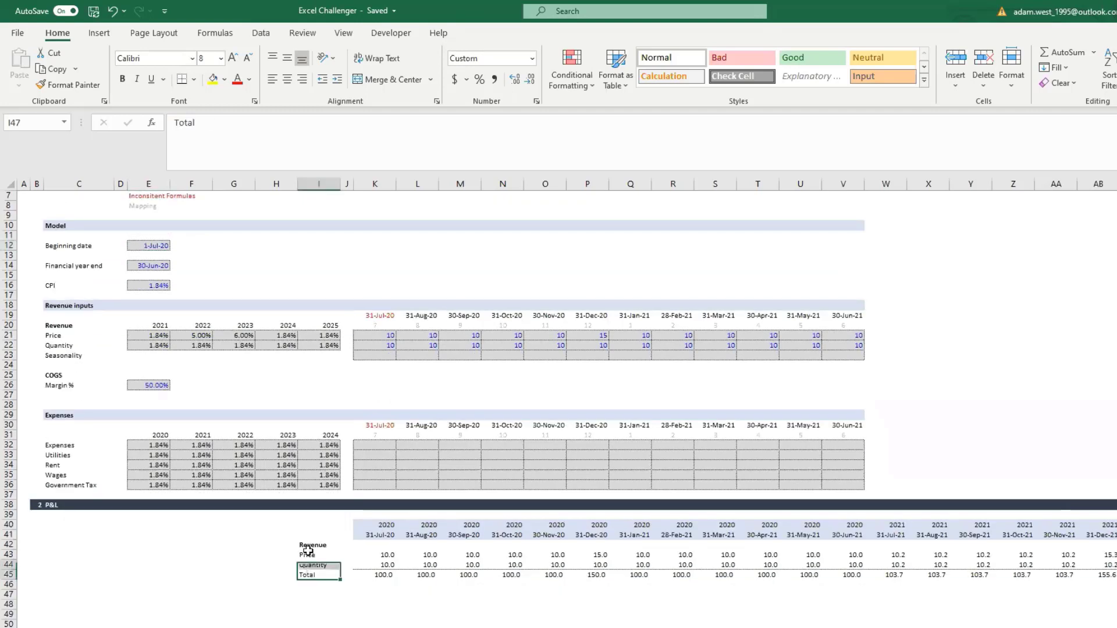
left_click_drag(309, 549, 307, 550)
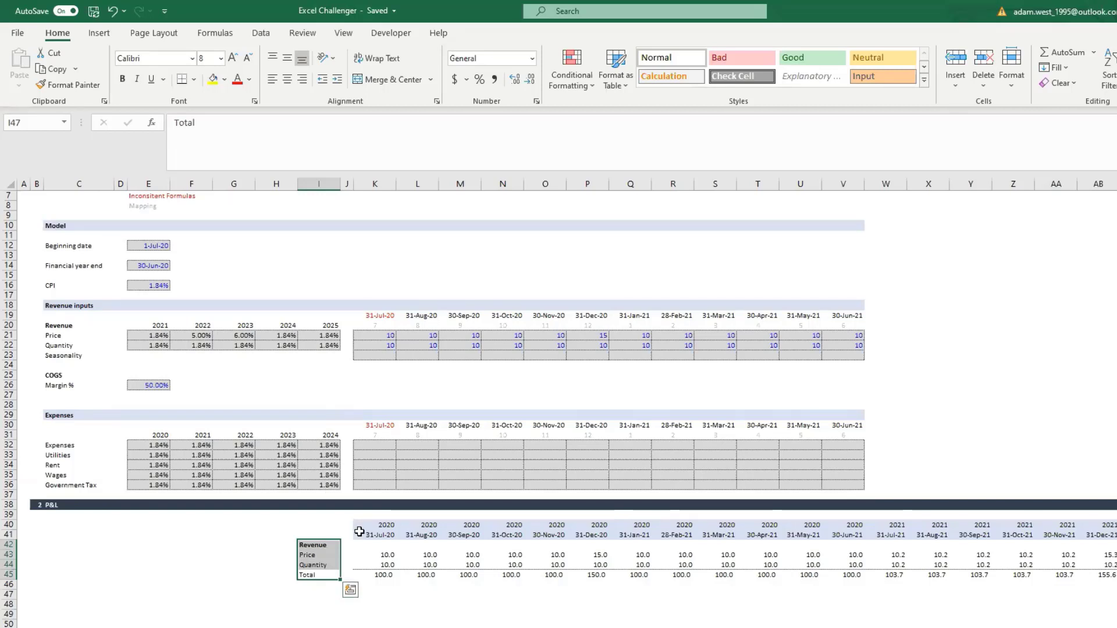
left_click(377, 565)
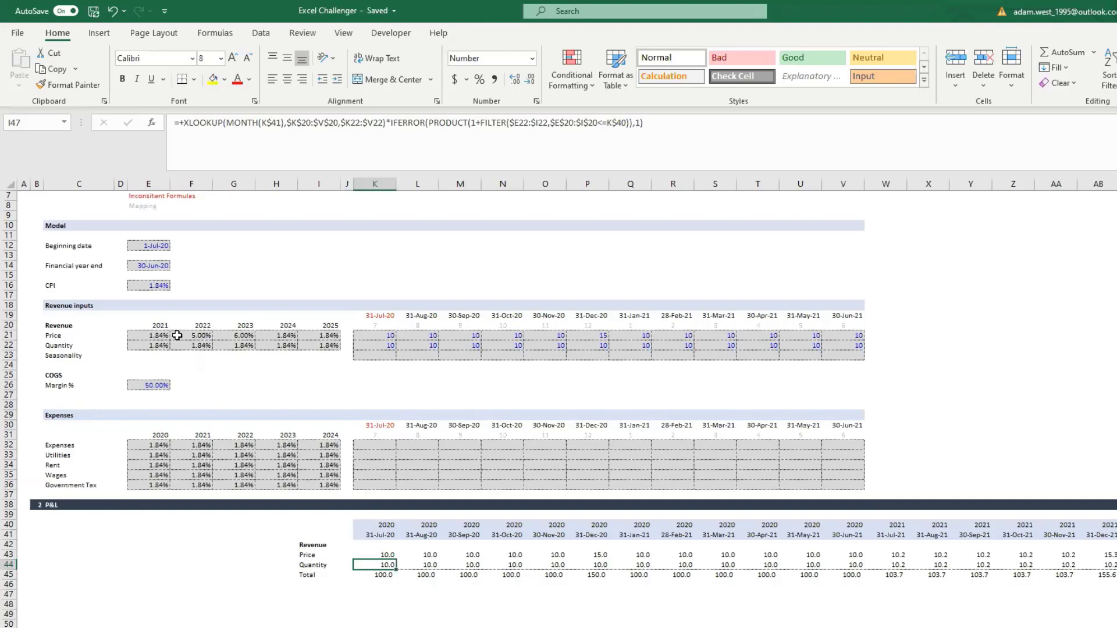
left_click(377, 555)
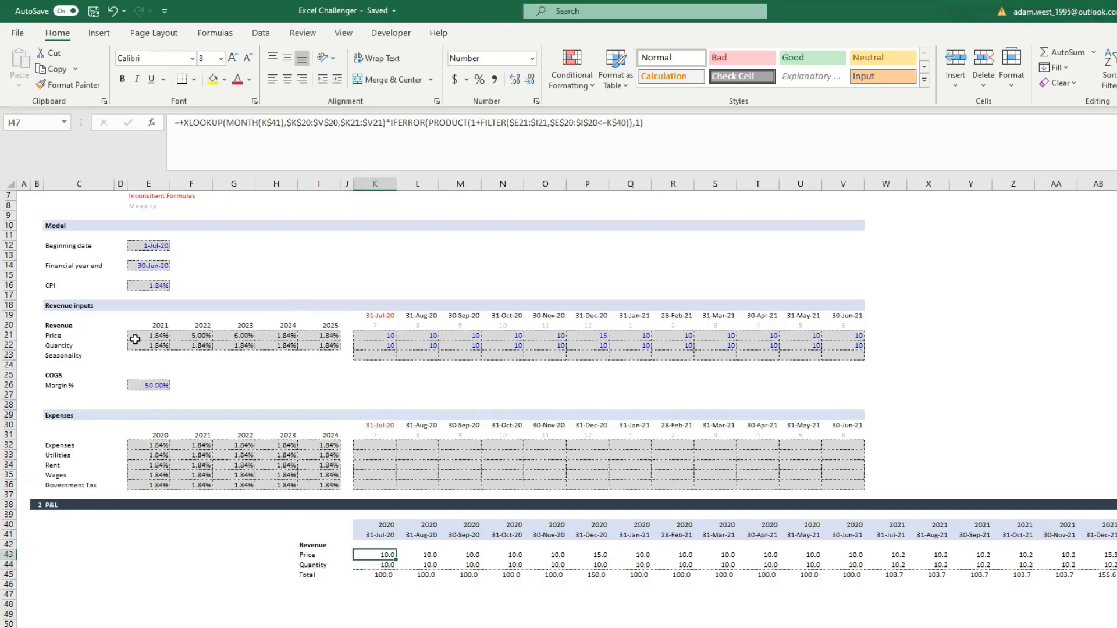
left_click_drag(390, 339, 858, 338)
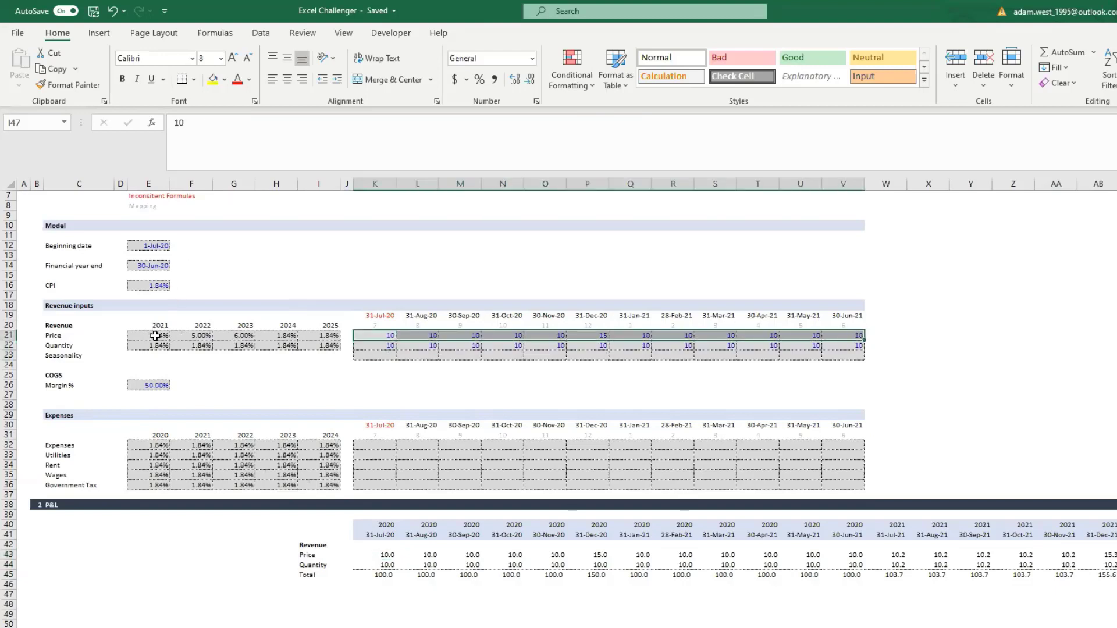
left_click_drag(155, 337, 336, 341)
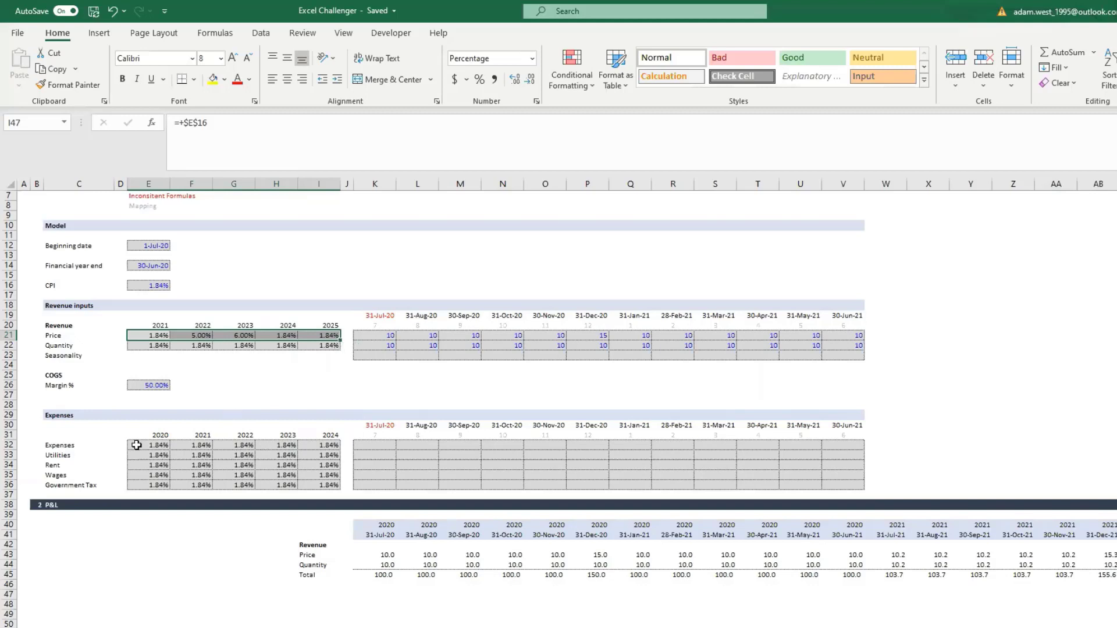
left_click_drag(137, 446, 311, 485)
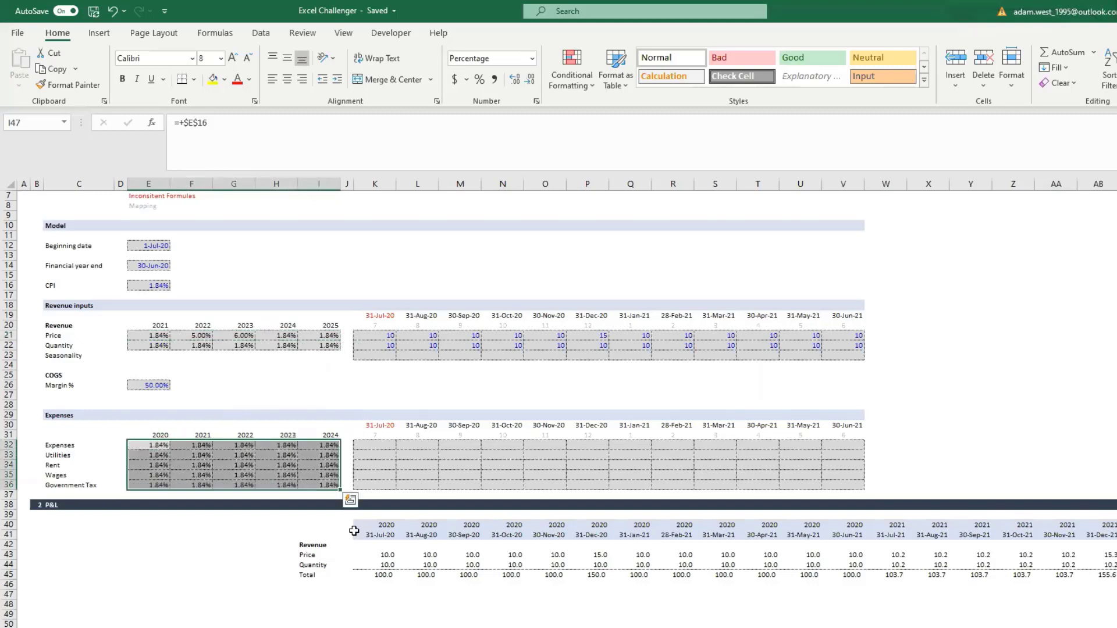
left_click(381, 573)
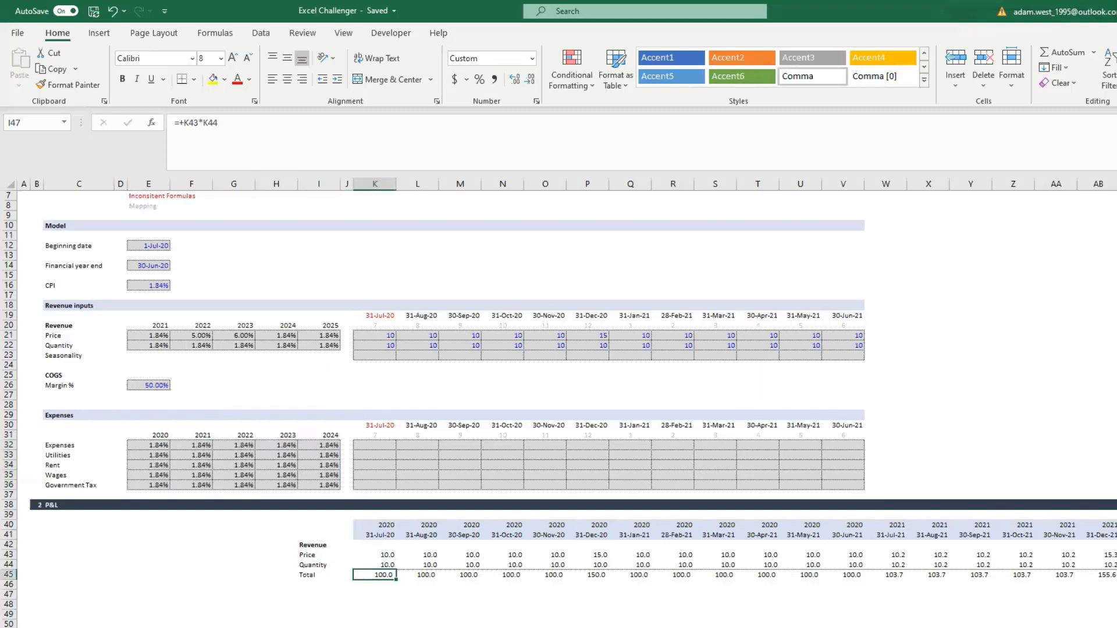
Add a bold Expenses heading in I47, below the P&L revenue block
key("Up")
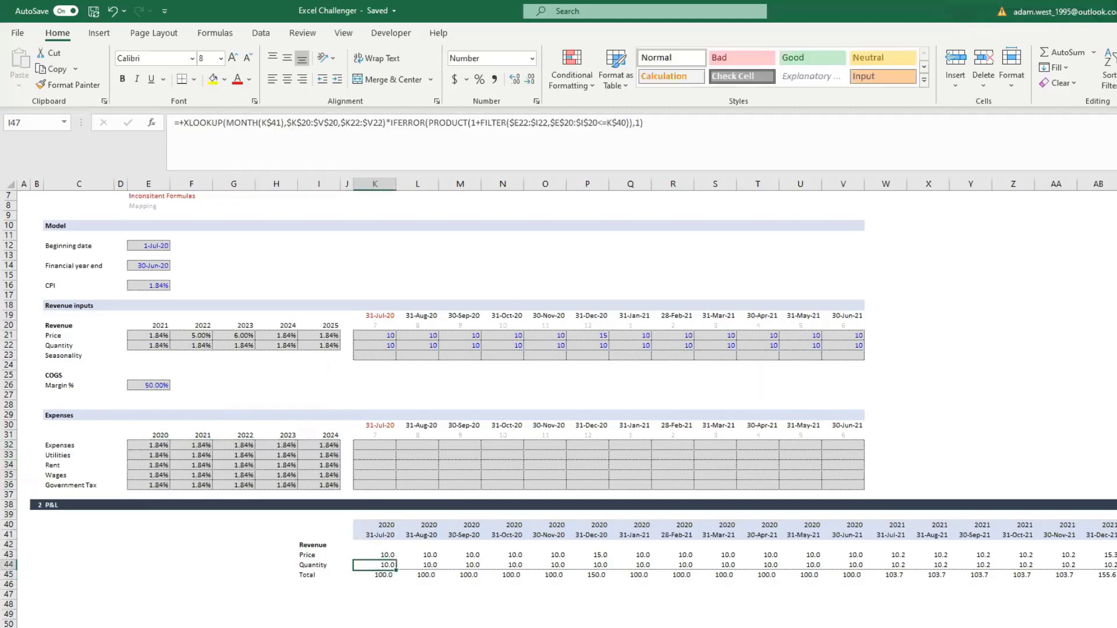
key("Down")
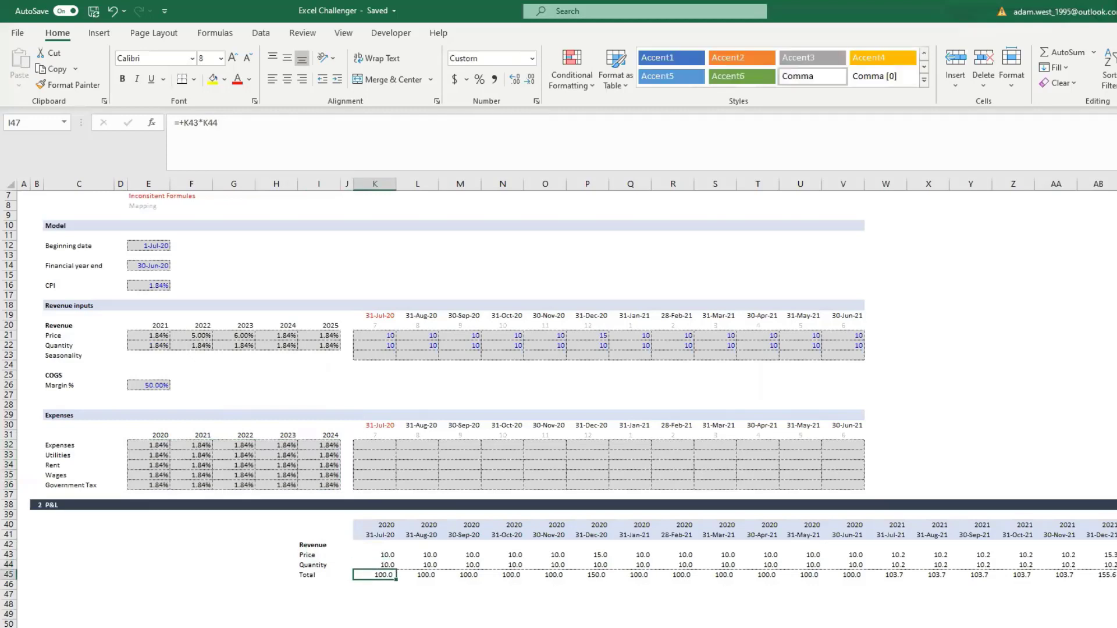
key("Down")
key("Left")
key("Left")
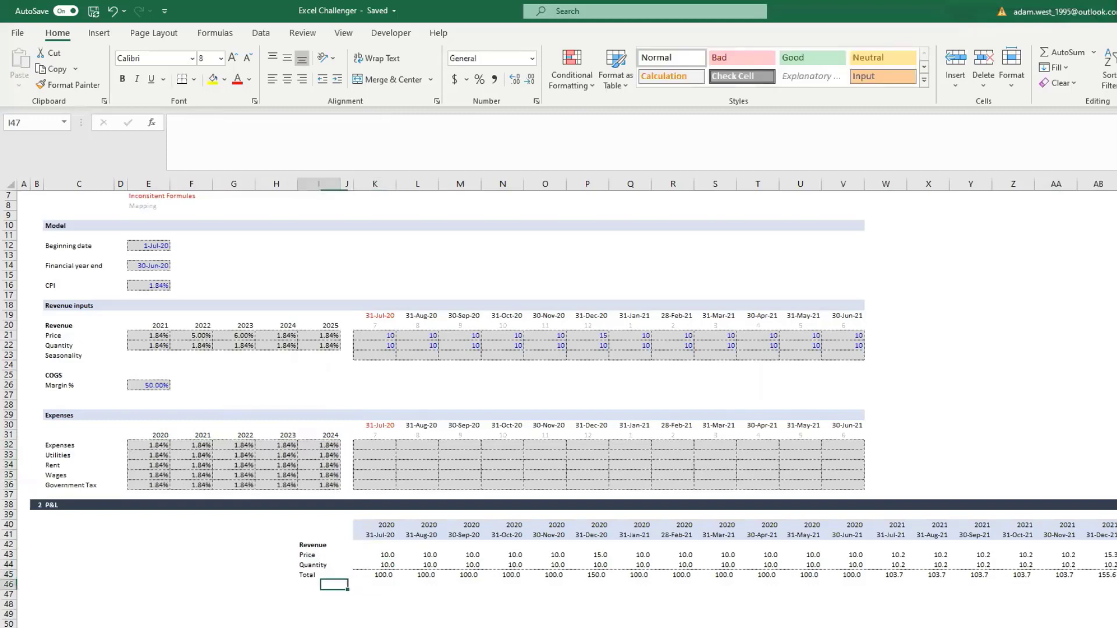
key("Down")
type("E")
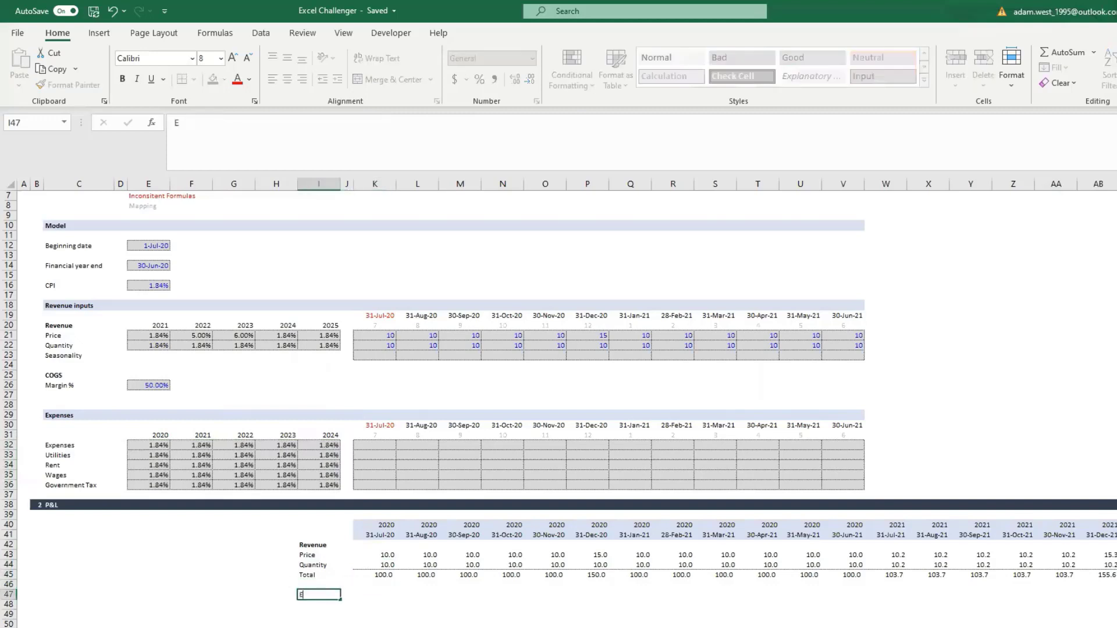
type("xpenses")
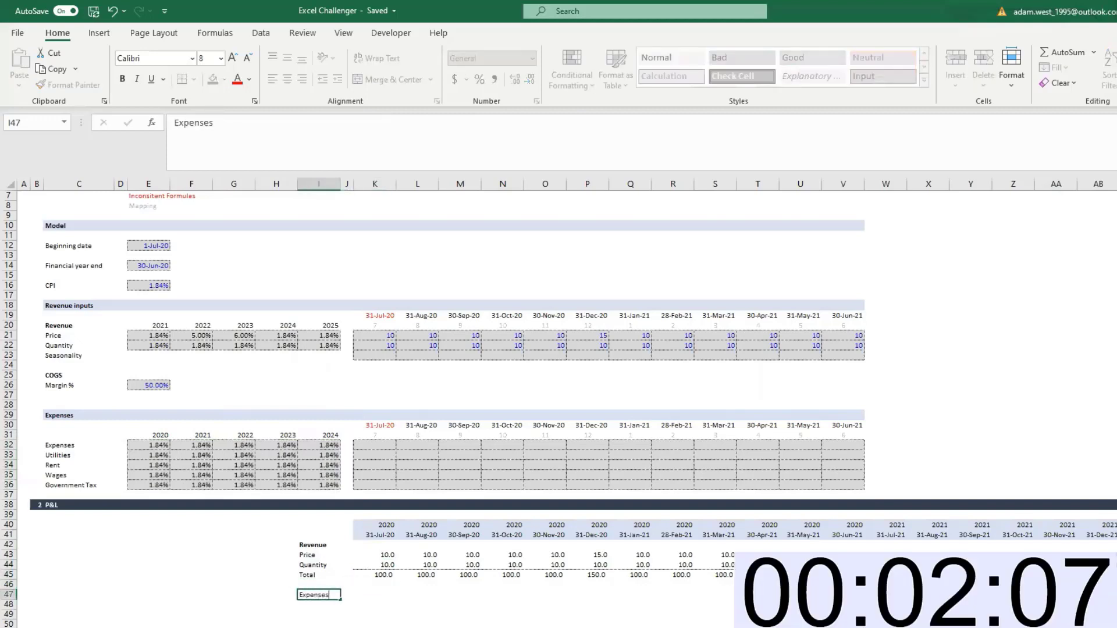
key("ctrl+Return")
key("ctrl+b")
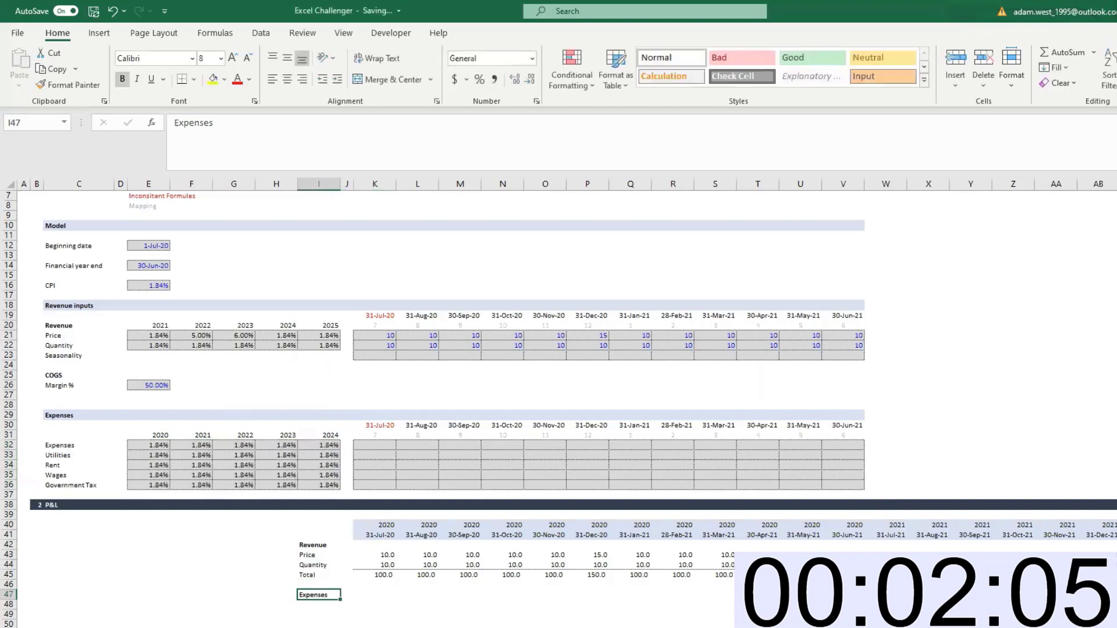
List the expense categories under the Expenses heading by entering +UNIQUE(C32:C36) in I48
key("Down")
type("+")
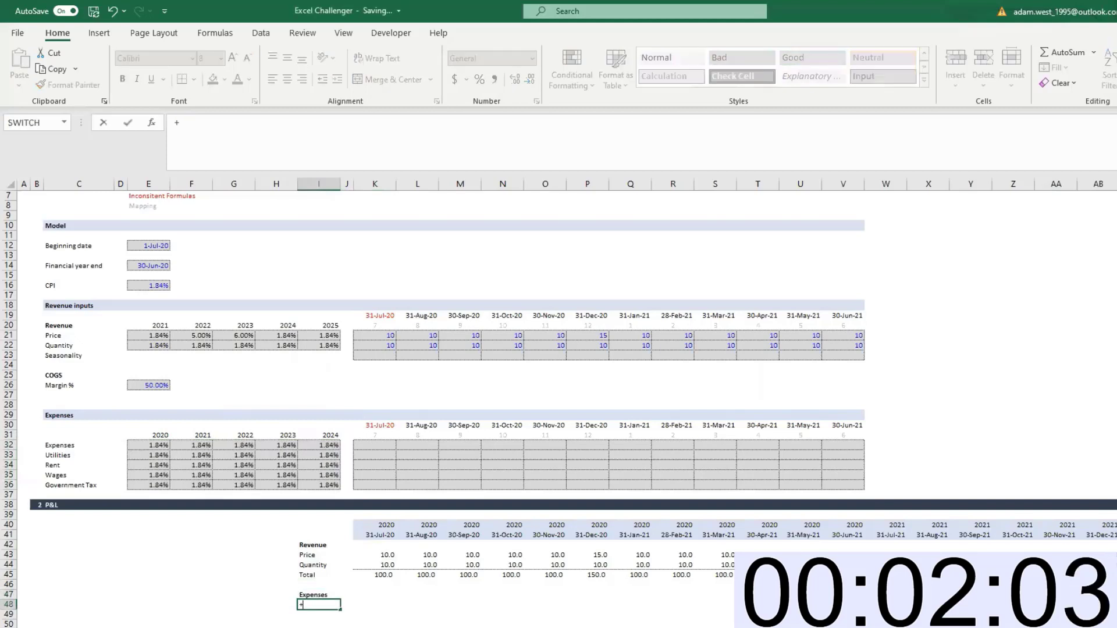
type("unique")
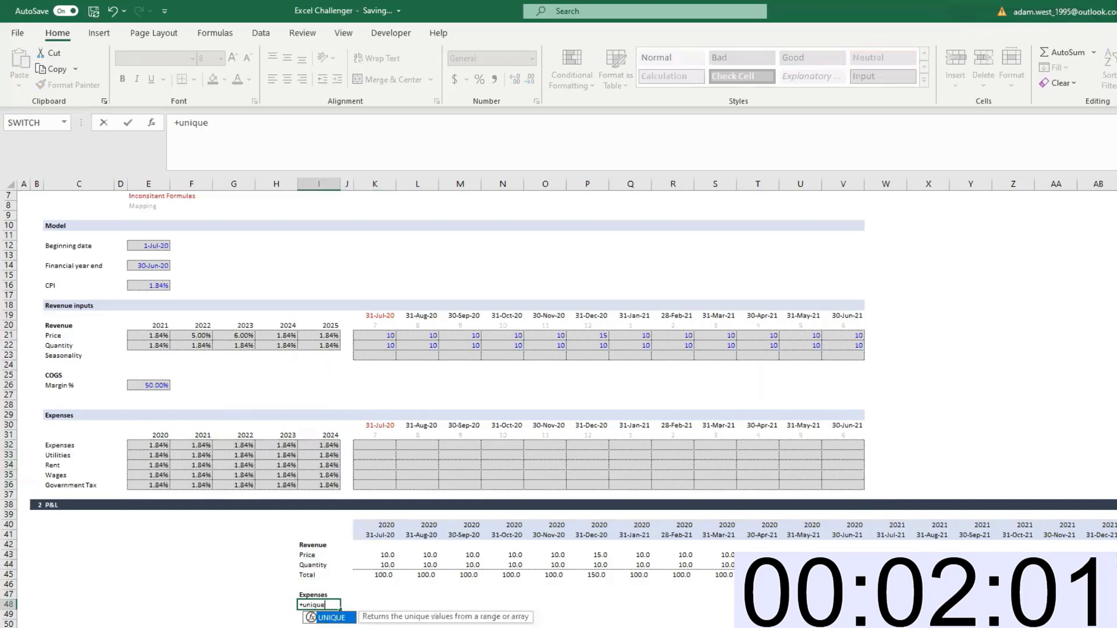
type("(")
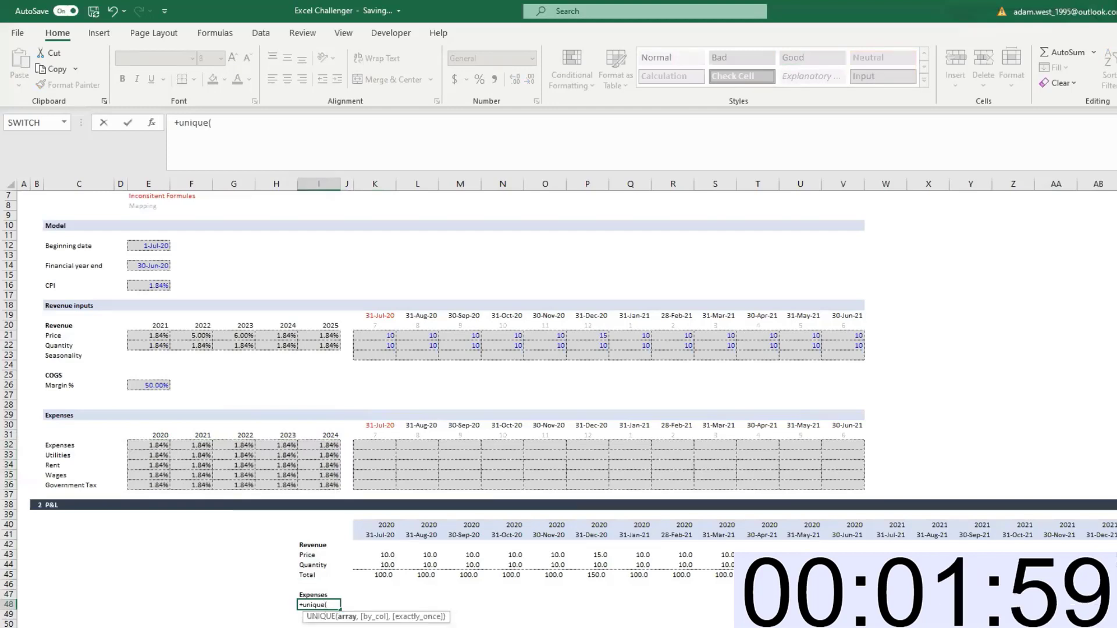
key("Up")
key("Up")
key("Up")
key("Up")
key("Up")
key("Up")
key("Up")
key("Up")
key("Up")
key("Up")
key("Up")
key("Up")
key("Left")
key("Left")
key("Left")
key("Left")
key("Left")
key("Left")
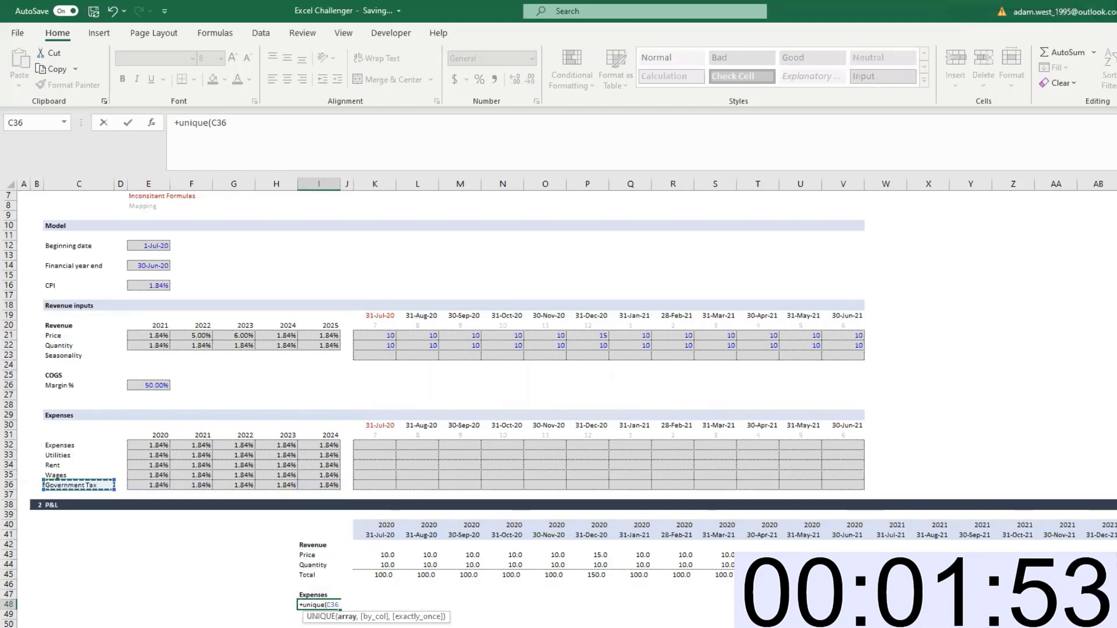
key("shift+Up")
key("shift+Up")
key("shift+Up")
key("shift+Up")
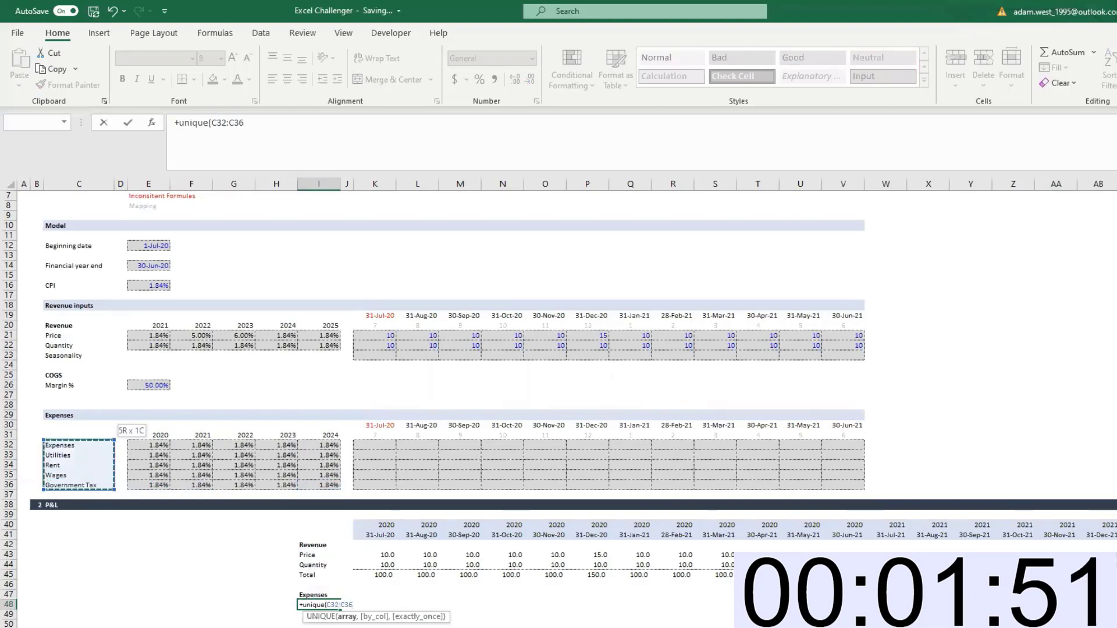
key("Return")
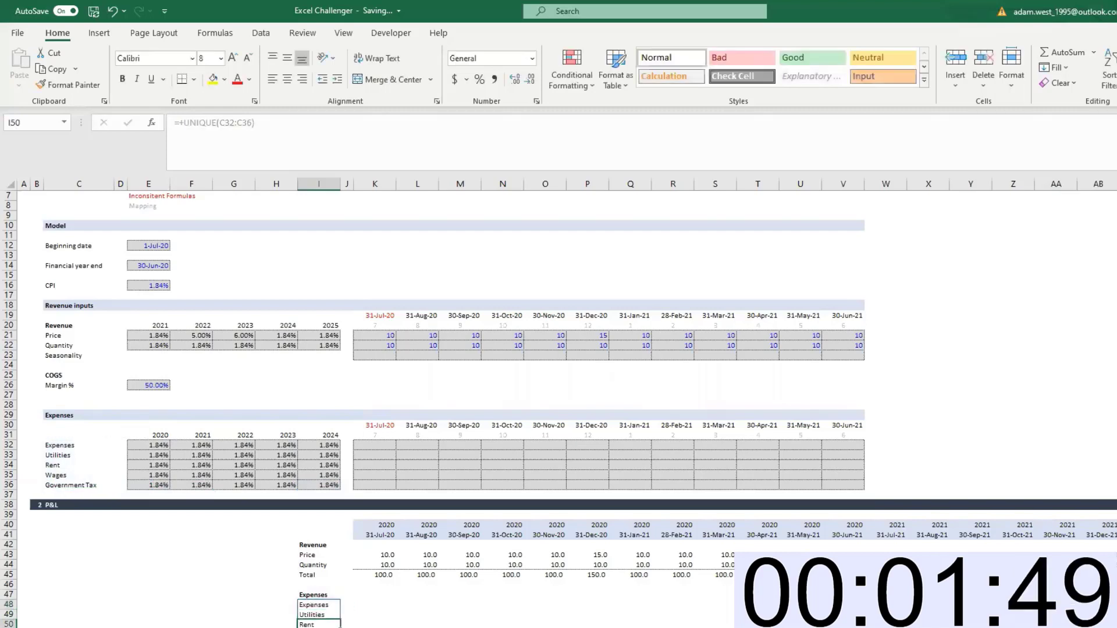
Indent the expense labels spilling from I48 and compare them with the source labels in C32:C36
key("Up")
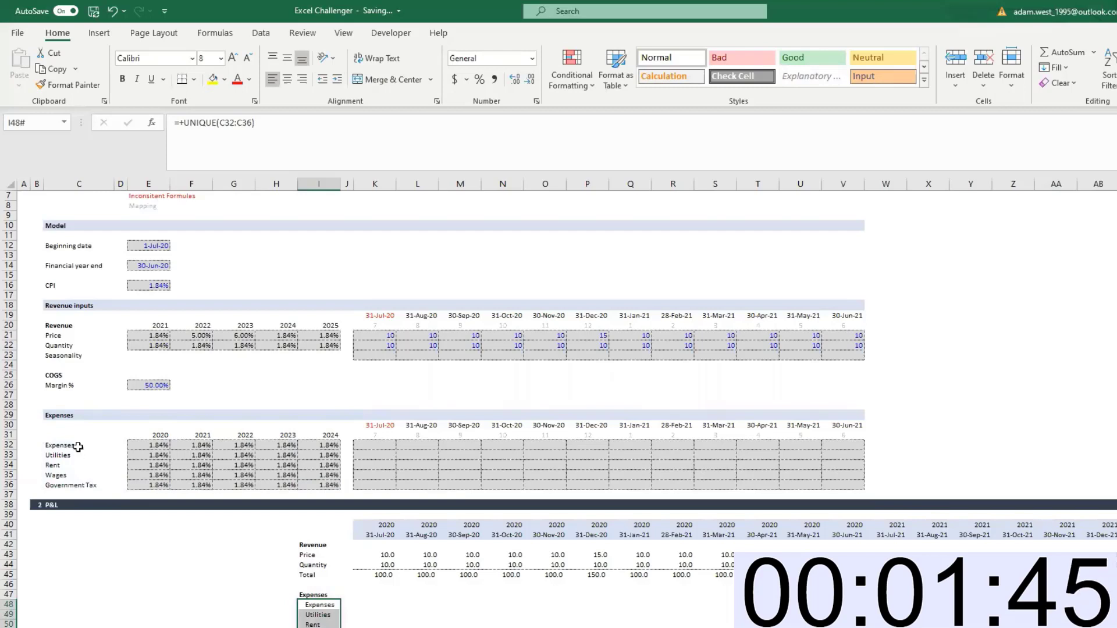
left_click_drag(91, 445, 80, 482)
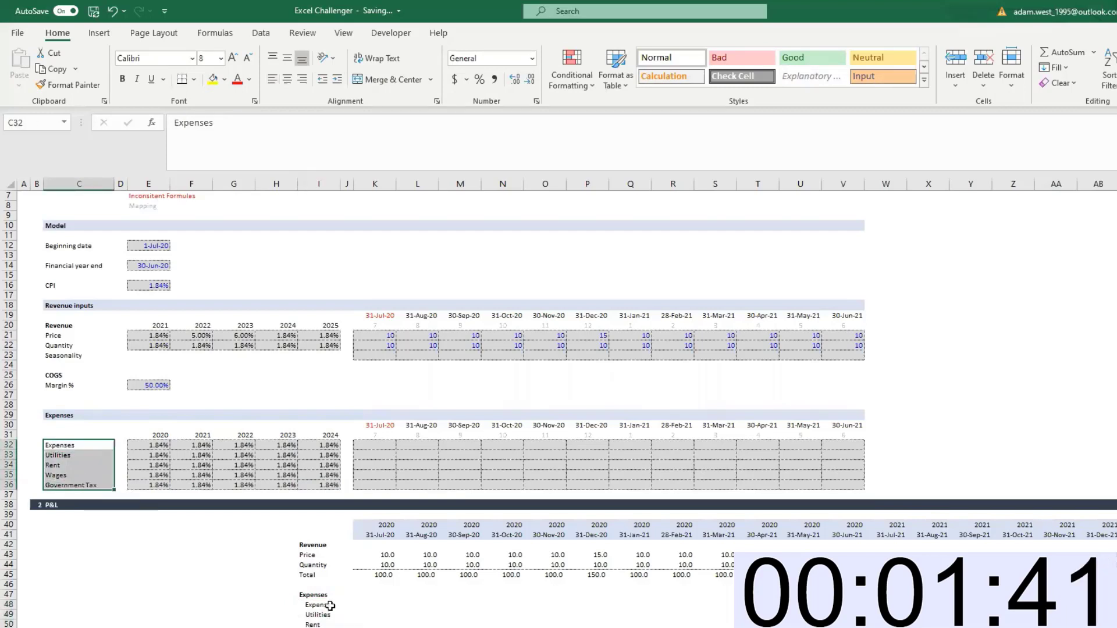
left_click_drag(330, 606, 330, 627)
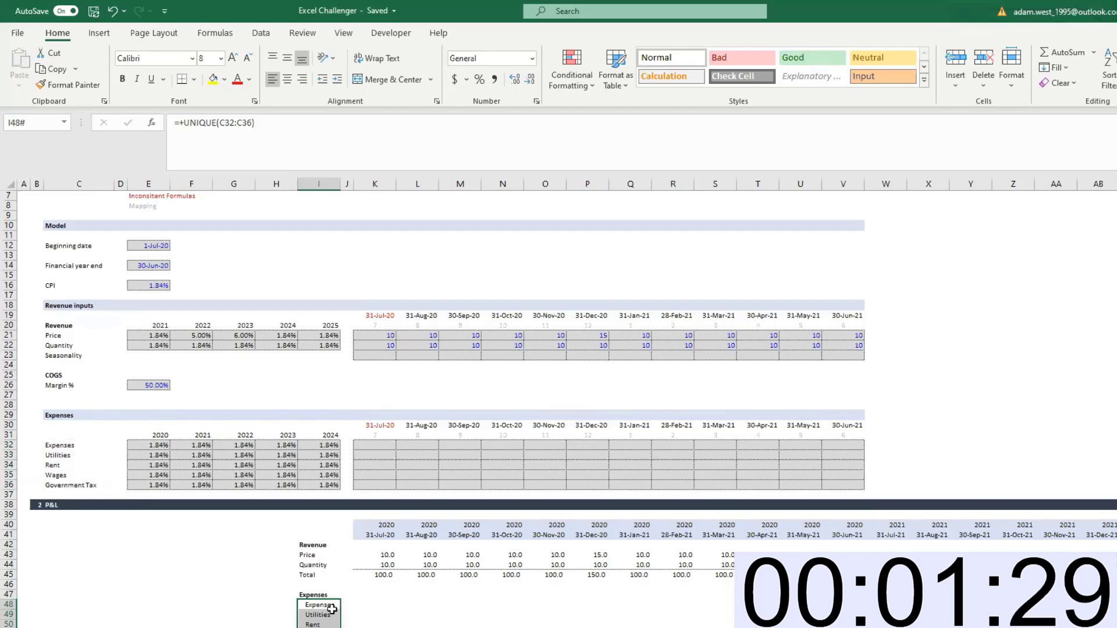
Sort the expense list by wrapping the I48 formula as =+SORT(UNIQUE(C32:C36))
left_click(329, 607)
left_click(179, 134)
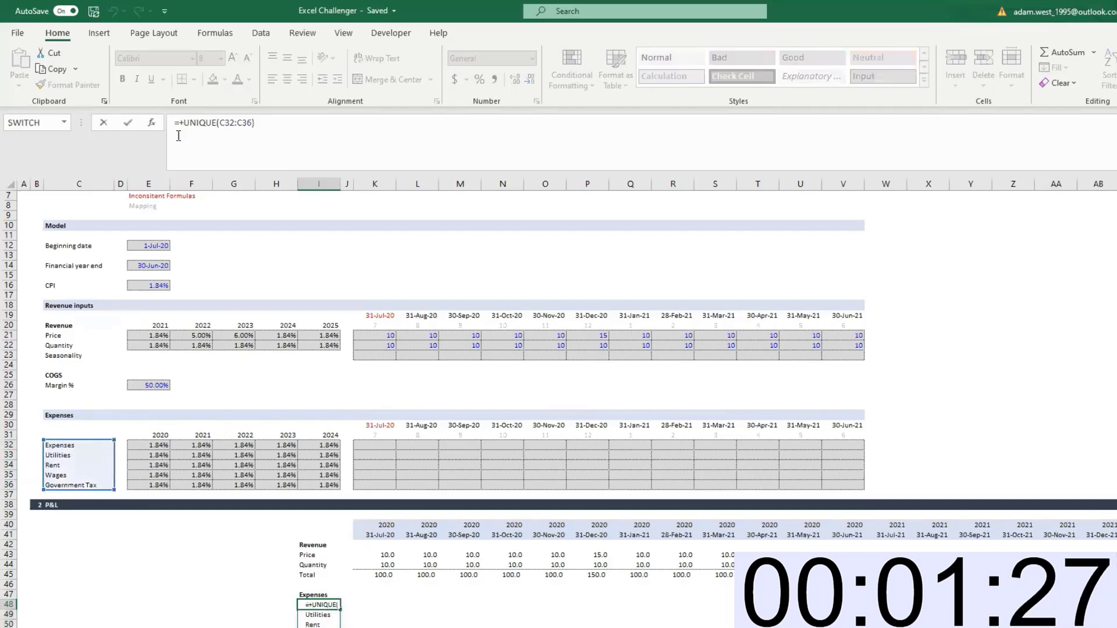
type("sor")
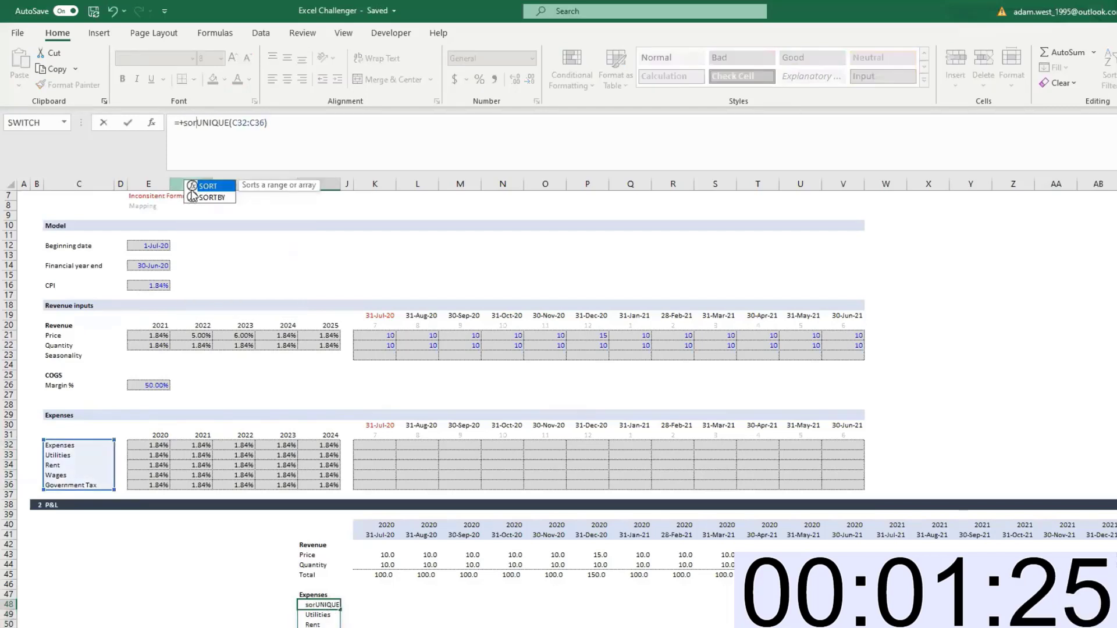
double_click(208, 186)
key("Return")
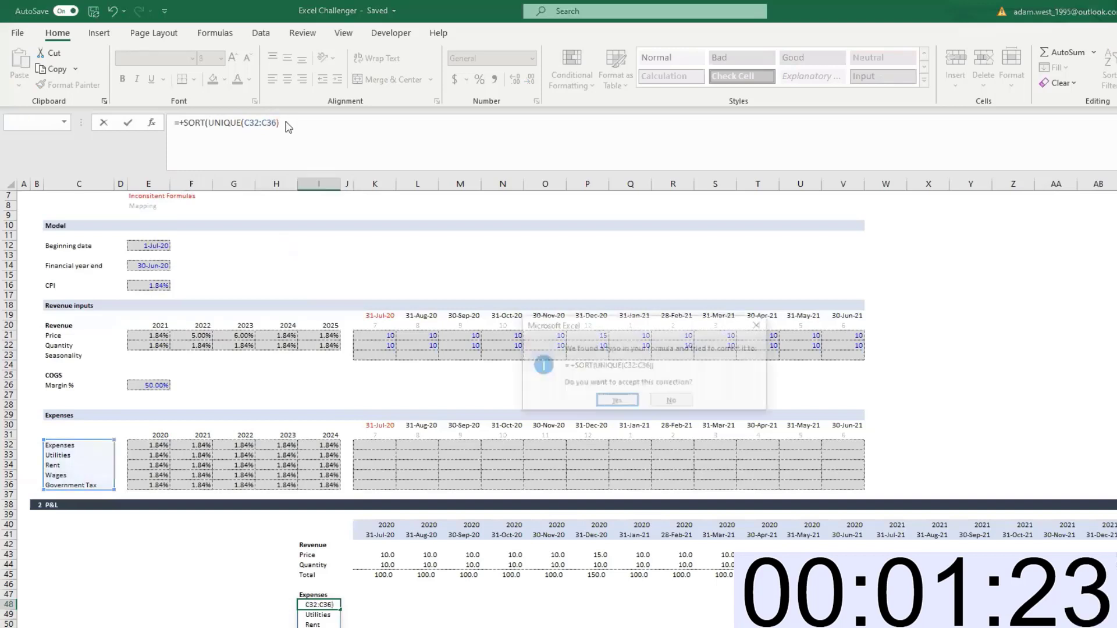
key("Return")
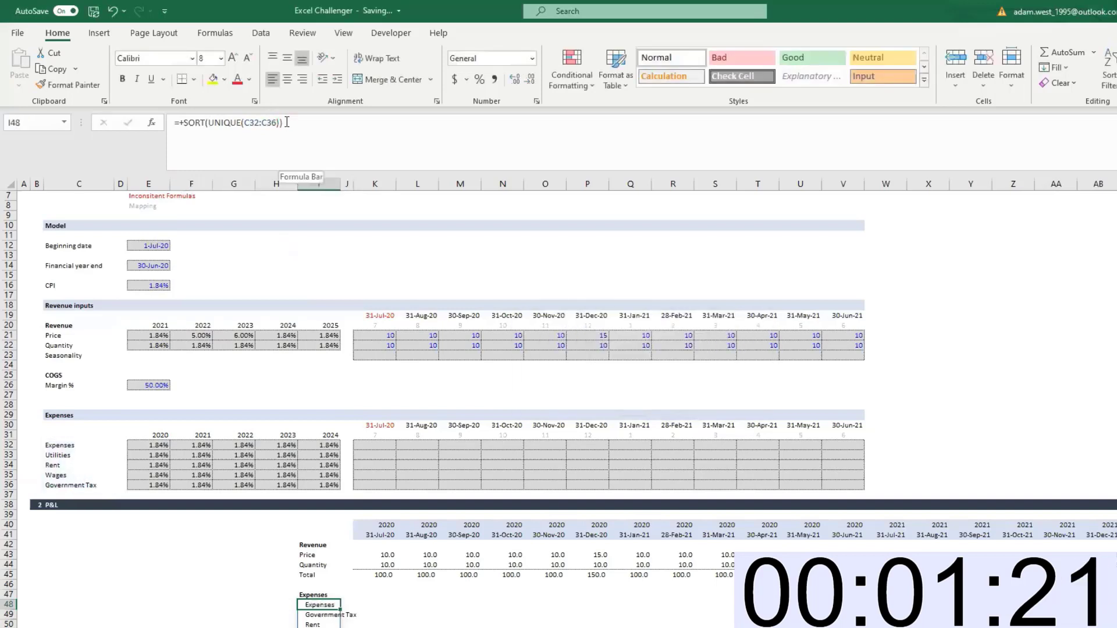
Copy the K43 price formula text unchanged into K48, the first month of the first P&L expense row
left_click(359, 606)
key("Up")
key("Up")
key("Up")
key("Up")
key("Up")
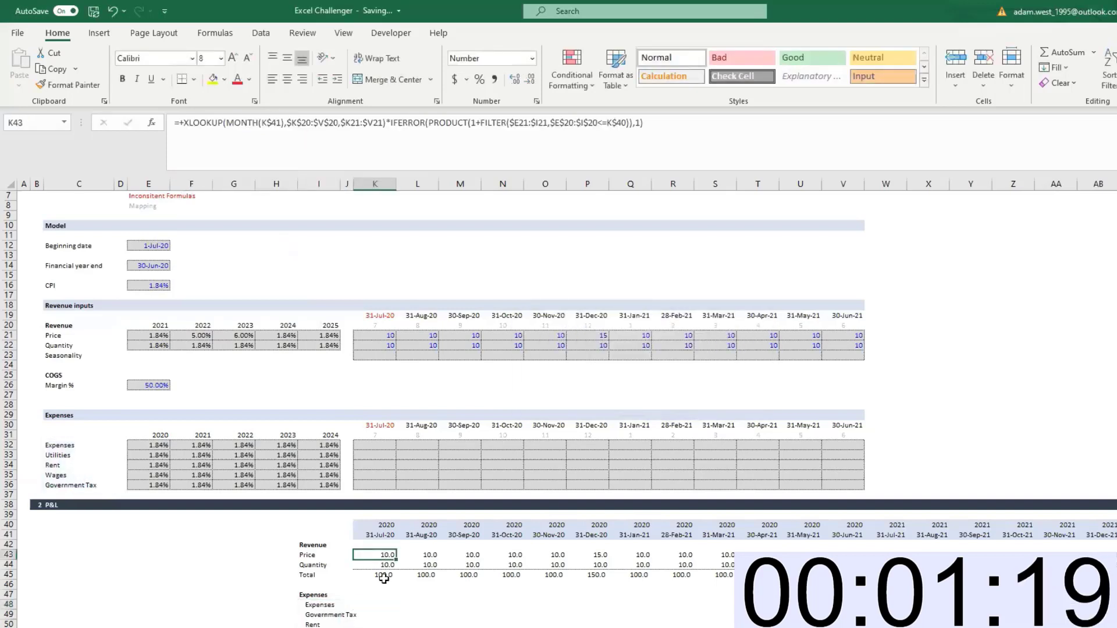
left_click_drag(712, 123, 3, 87)
key("ctrl+c")
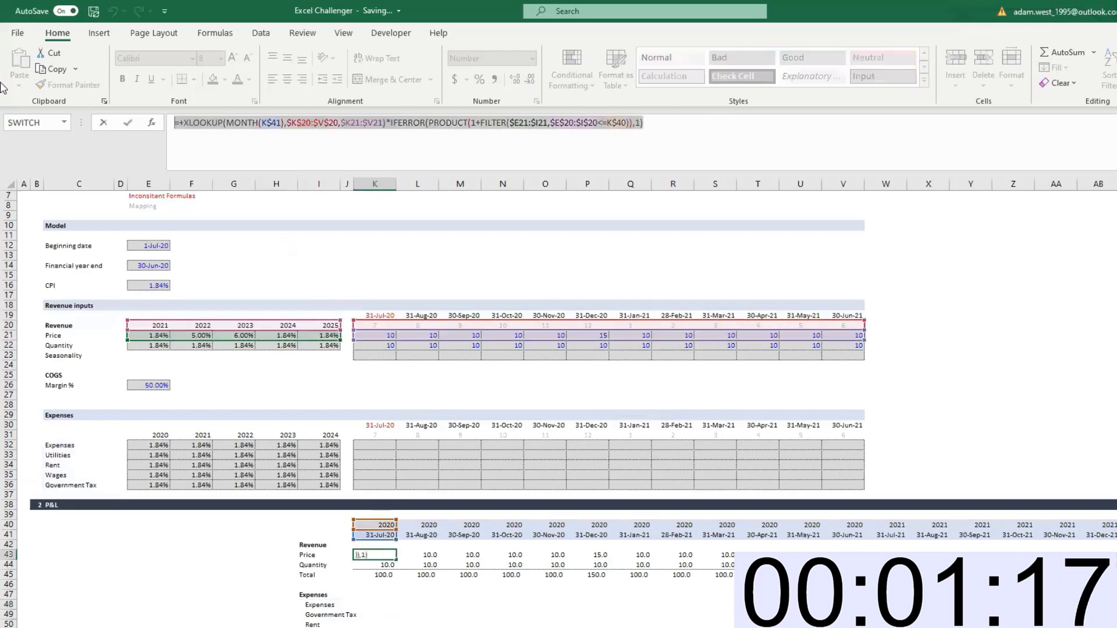
key("Escape")
key("Down")
key("Down")
key("Down")
key("Down")
key("Down")
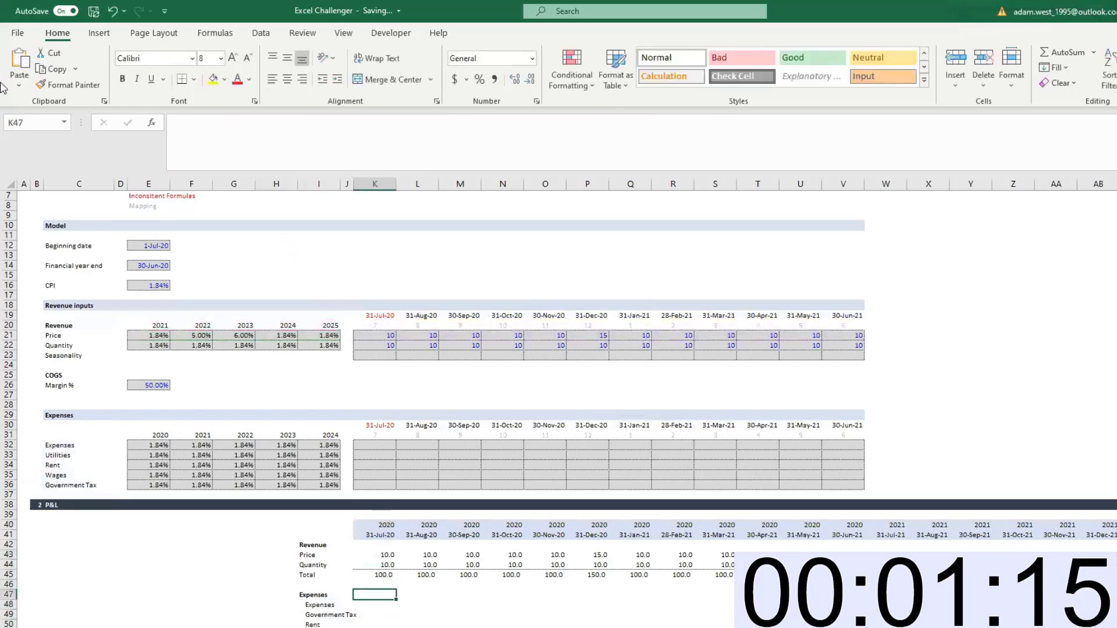
key("ctrl+v")
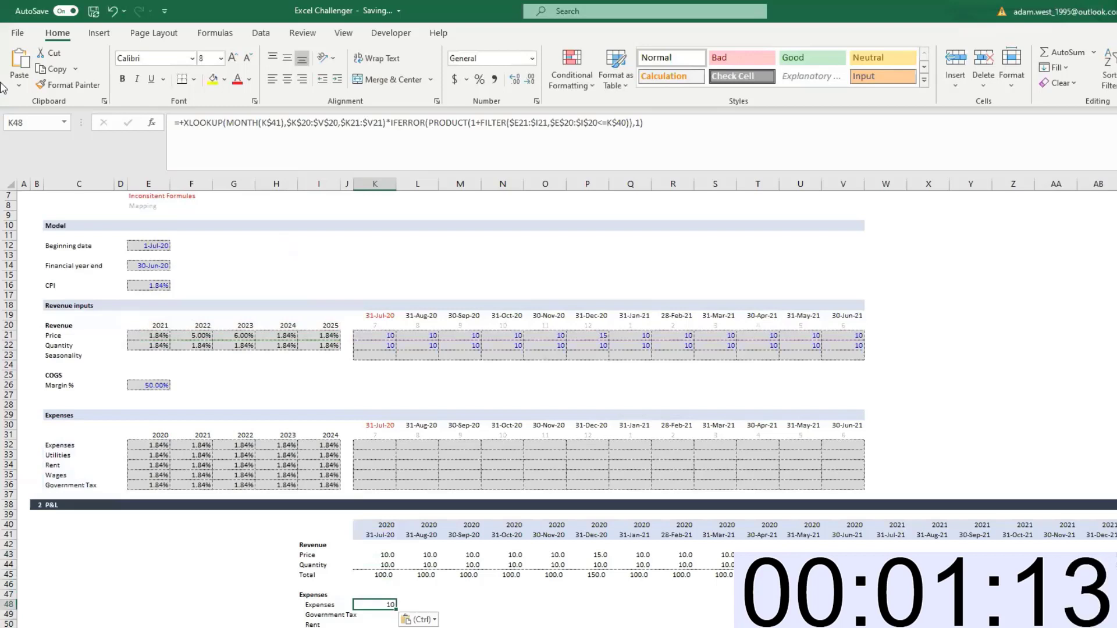
Check the source range of the I48 list and rename the expense input label in C32 to Other Expenses
left_click(348, 604)
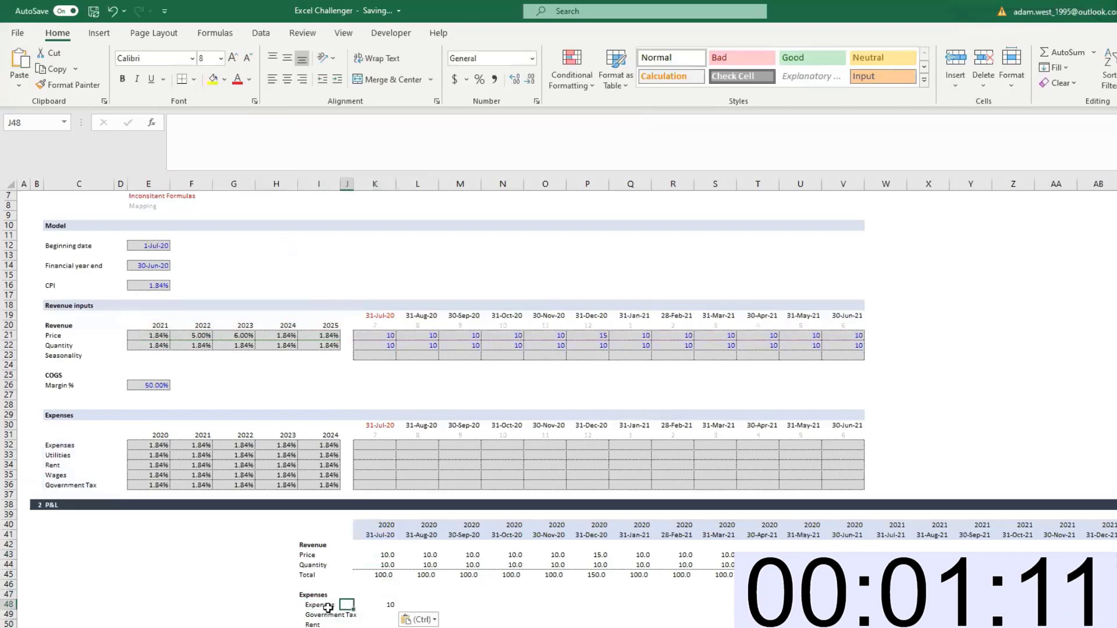
left_click(328, 606)
double_click(328, 605)
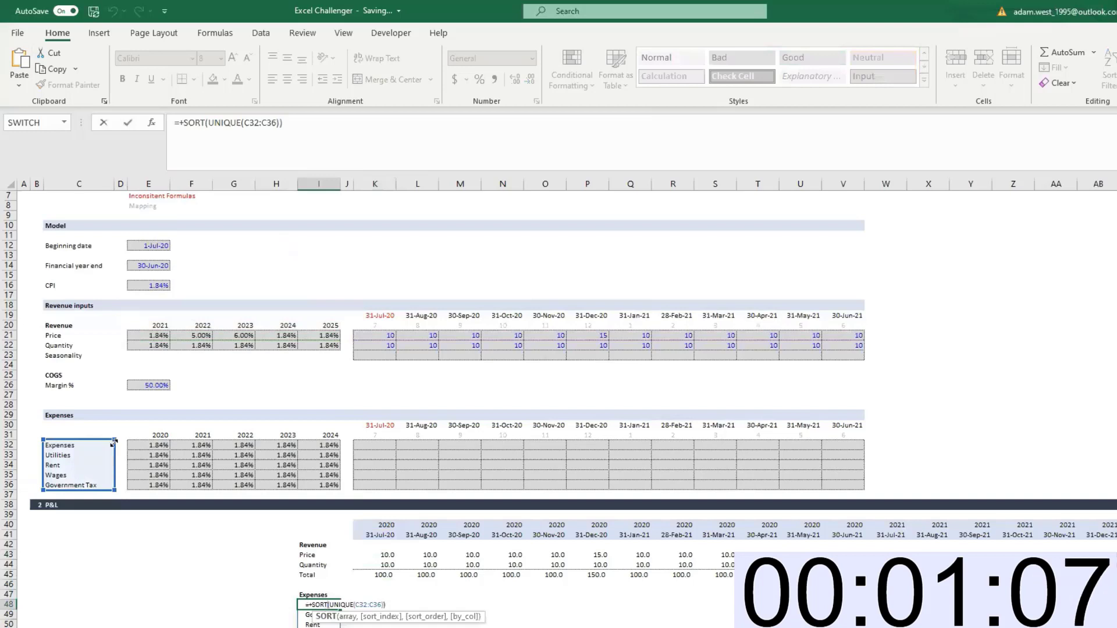
key("Escape")
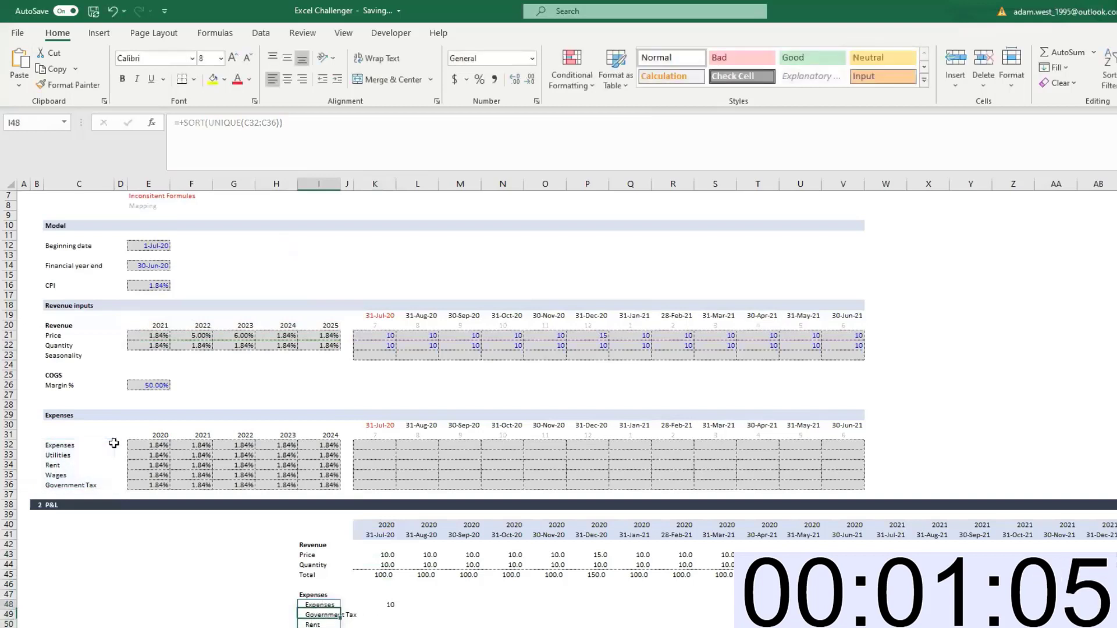
left_click(112, 445)
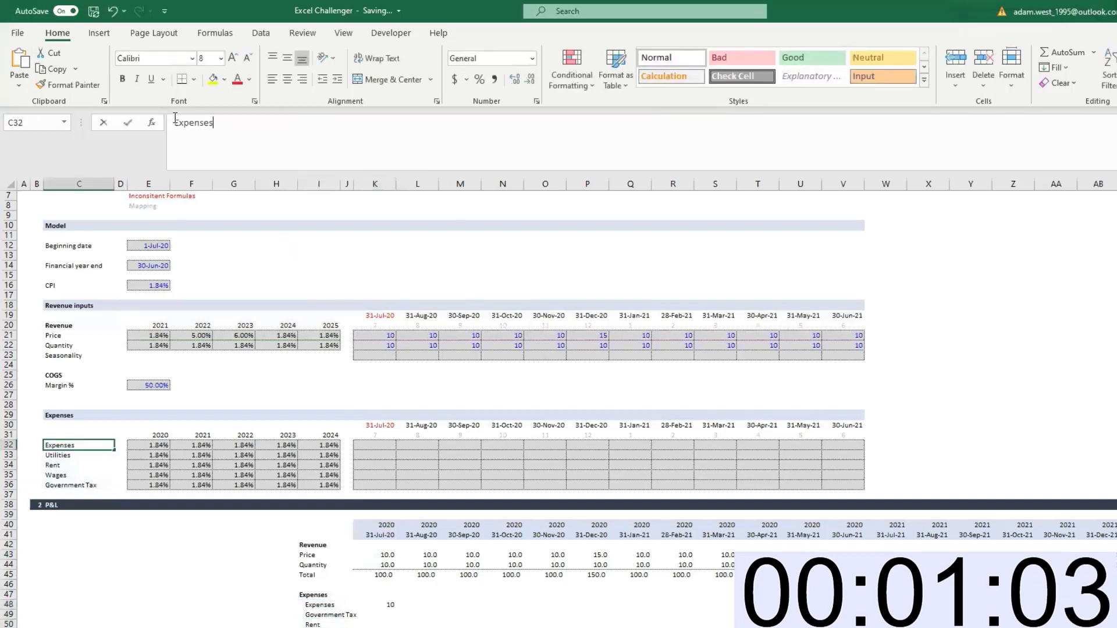
left_click(174, 122)
type("Other")
key("Return")
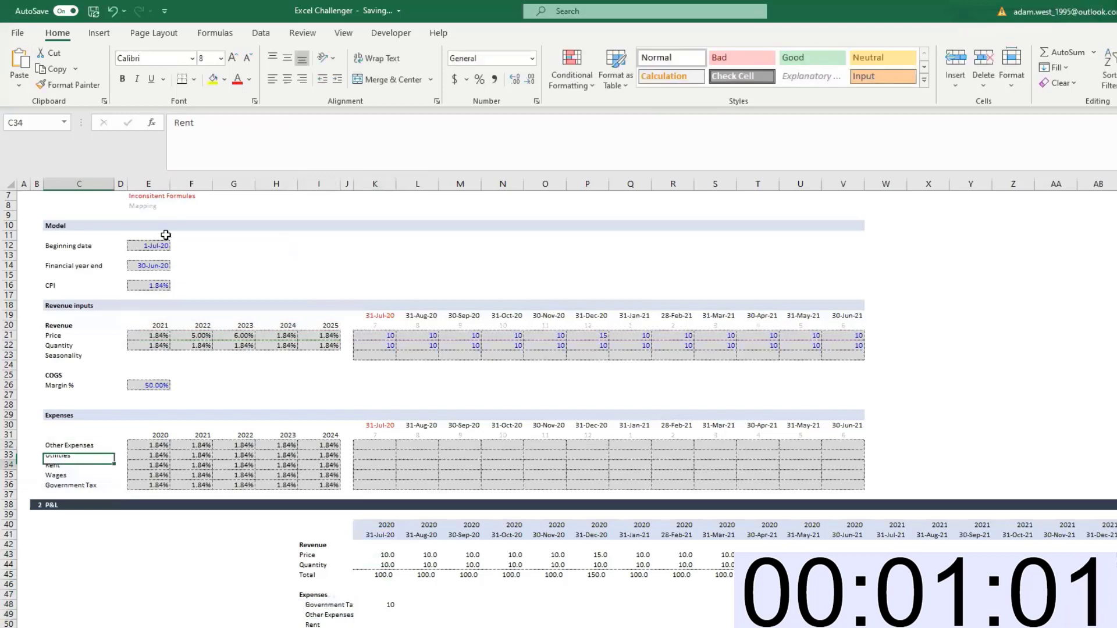
key("Right")
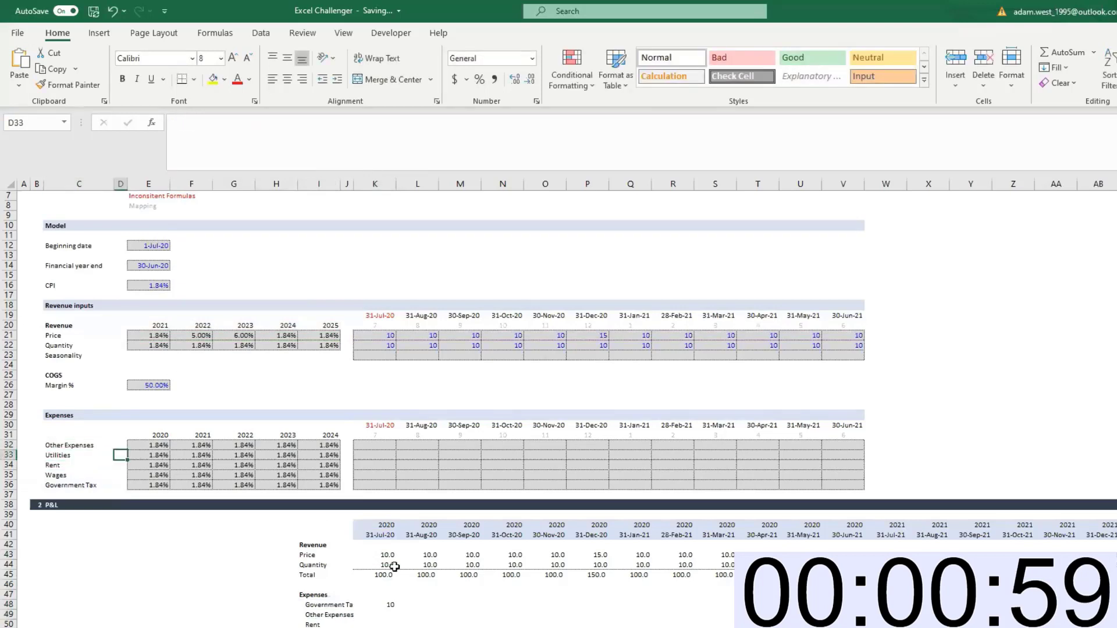
Widen column I so that the Government Tax label fits in its cell
left_click(414, 614)
left_click_drag(337, 186, 357, 186)
left_click(409, 606)
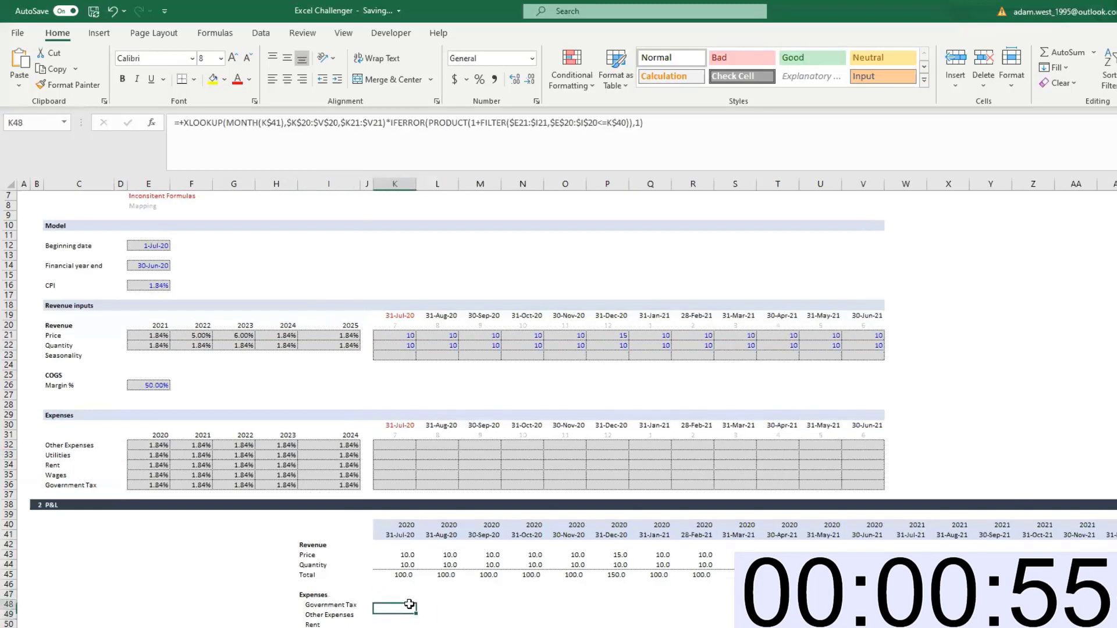
Enter =+RANDBETWEEN(1,10) in K32, the first monthly input of Other Expenses
left_click(402, 445)
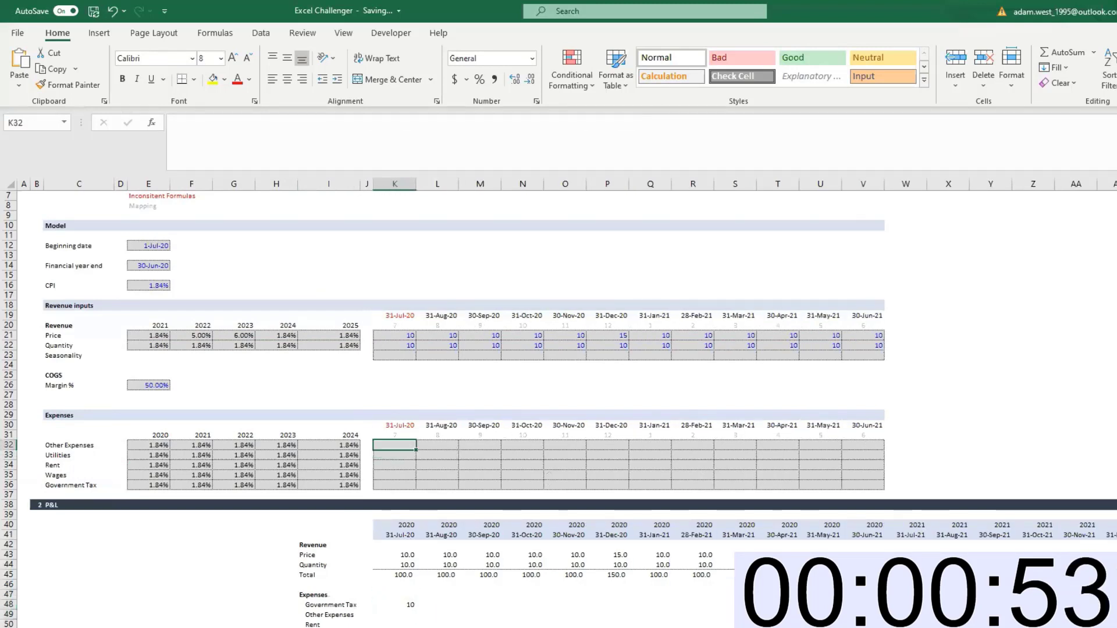
type("+r")
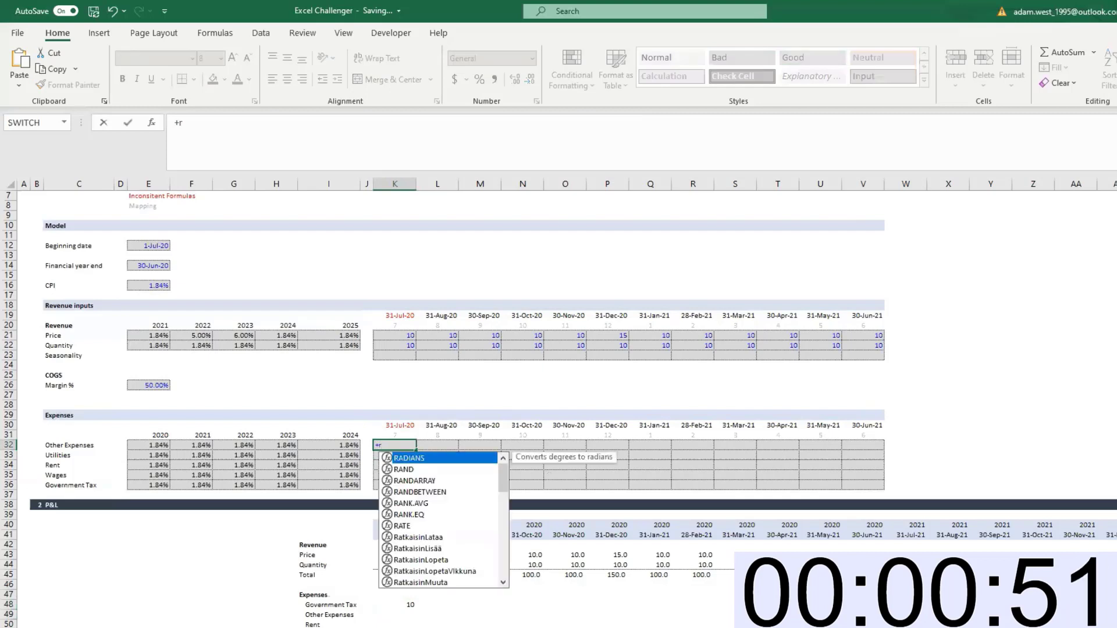
type("n")
key("BackSpace")
key("BackSpace")
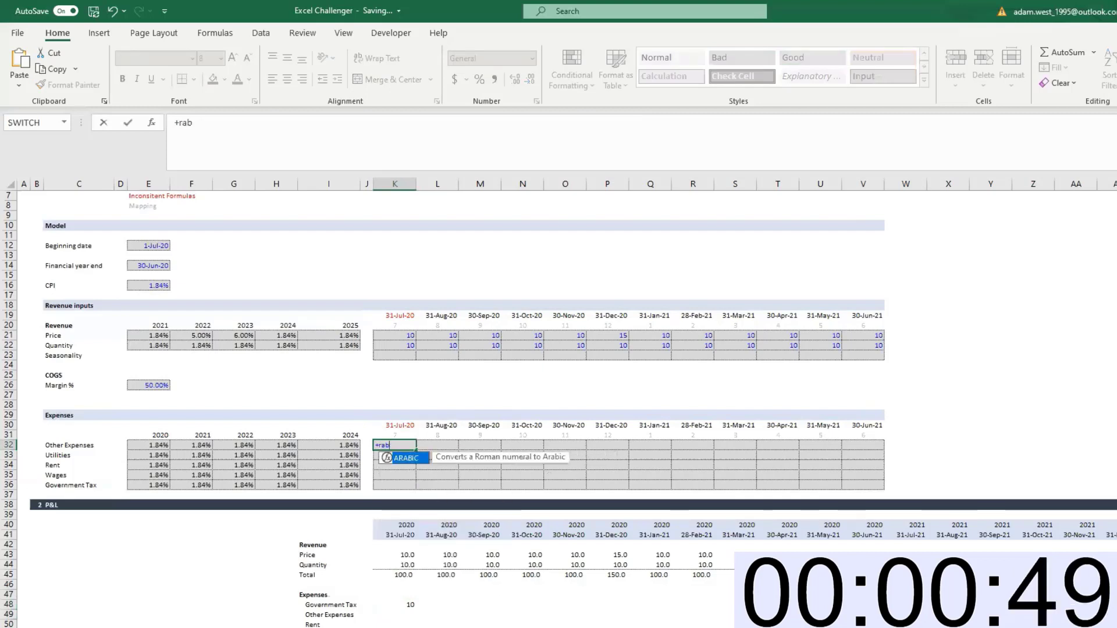
type("ndbet")
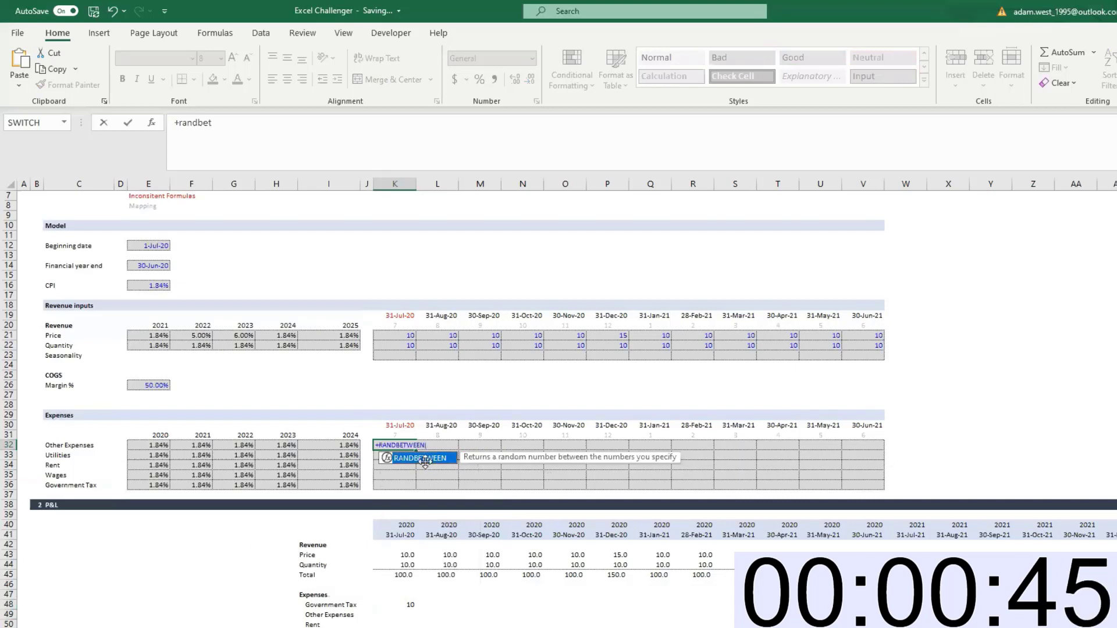
key("Tab")
type("1,10")
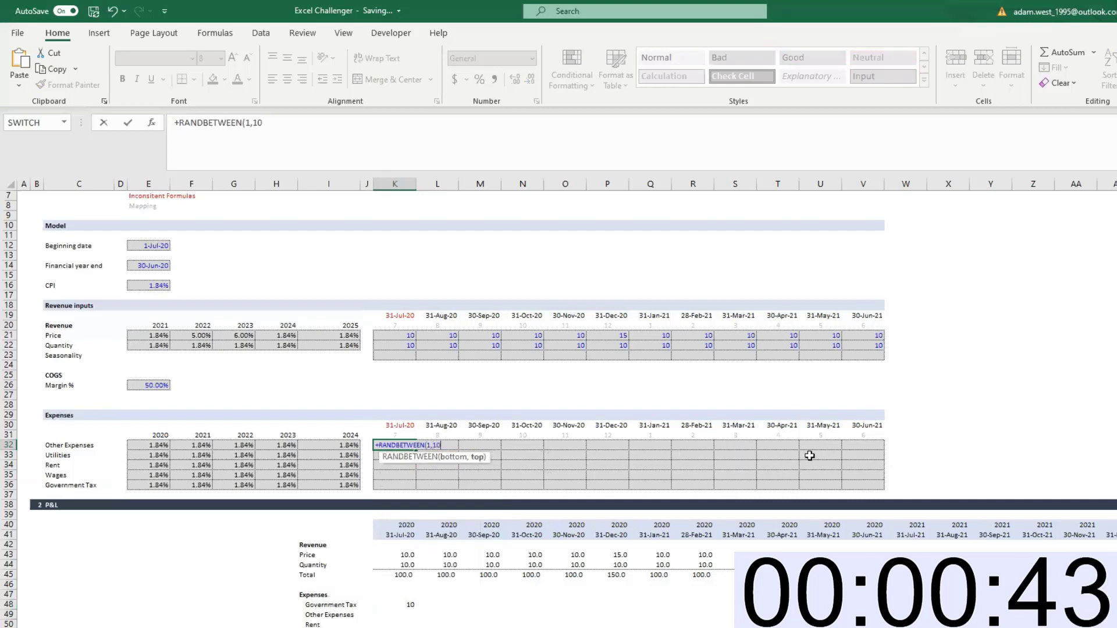
type(")")
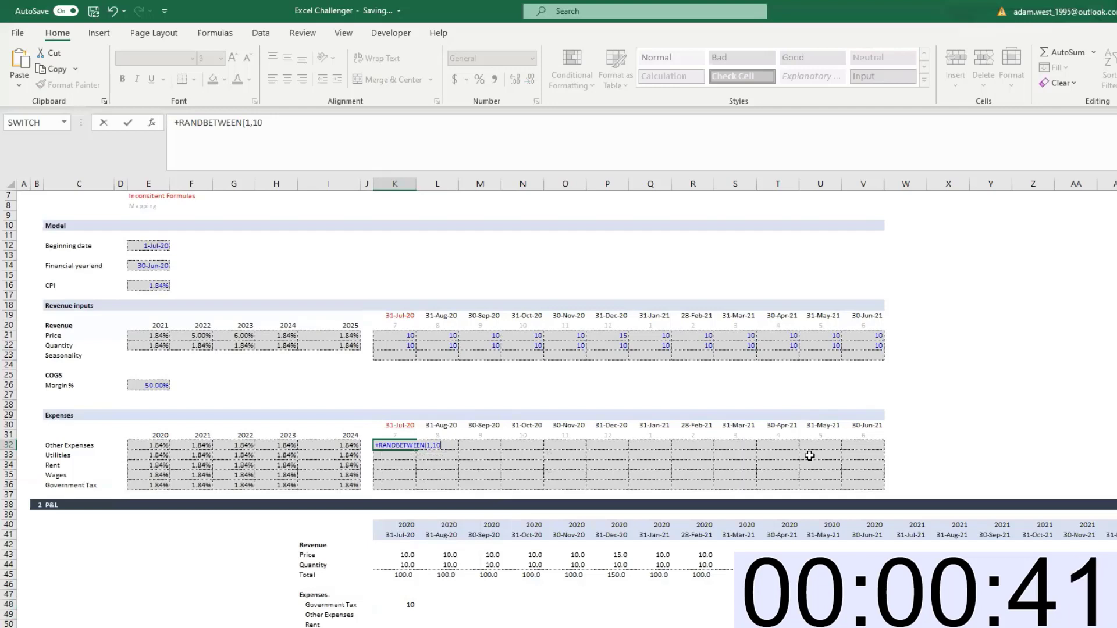
key("ctrl+Return")
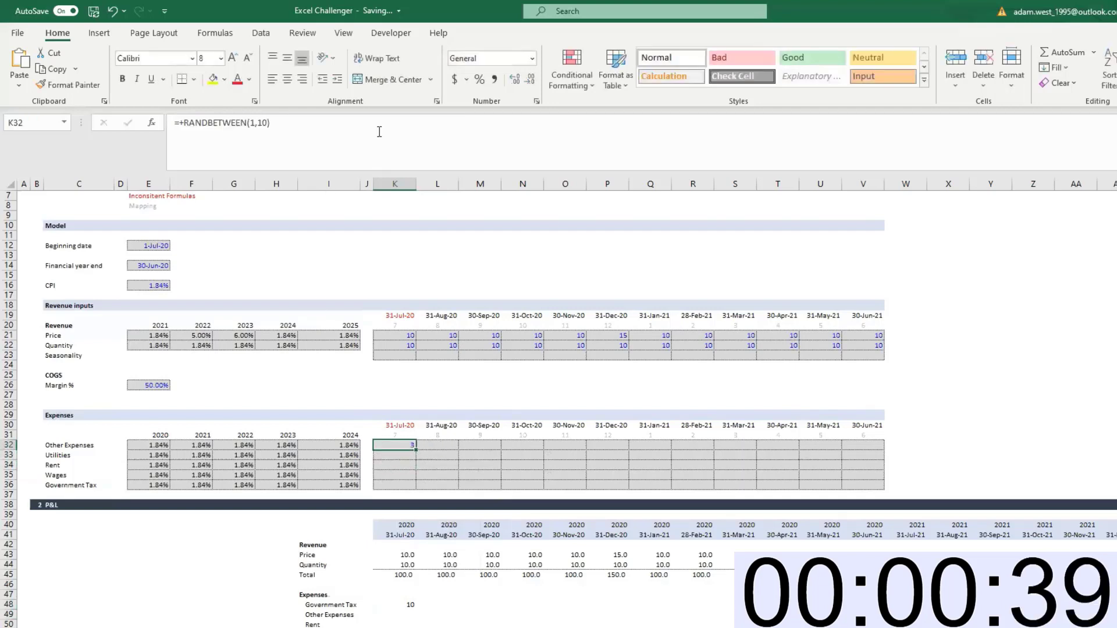
Multiply the K32 formula by -1 so it reads =+RANDBETWEEN(1,10)*-1
left_click(378, 131)
type("*")
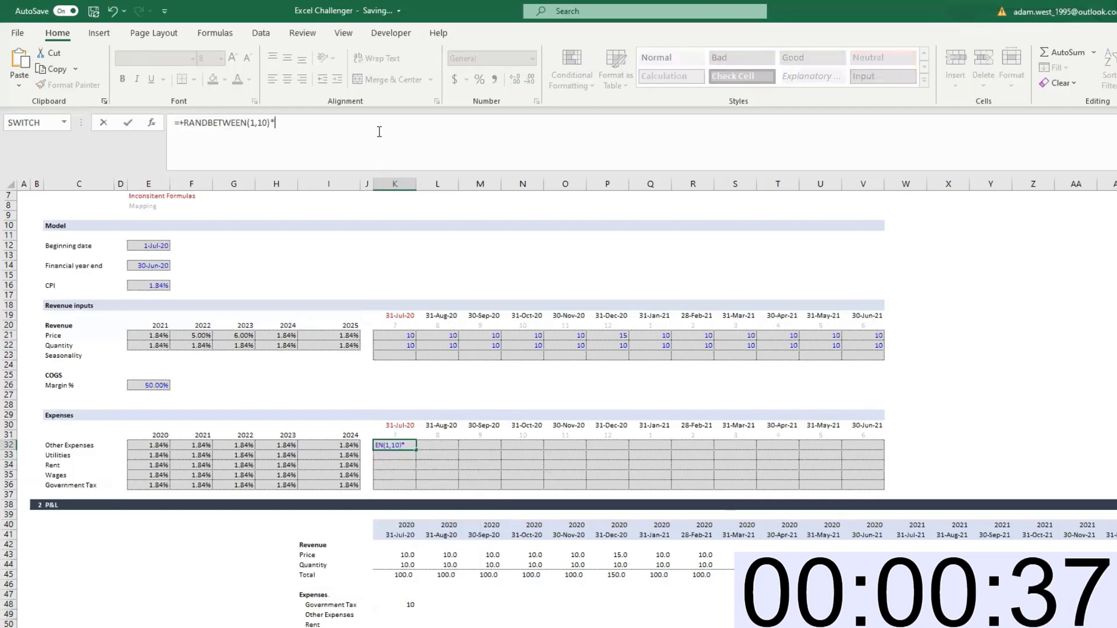
type("-1")
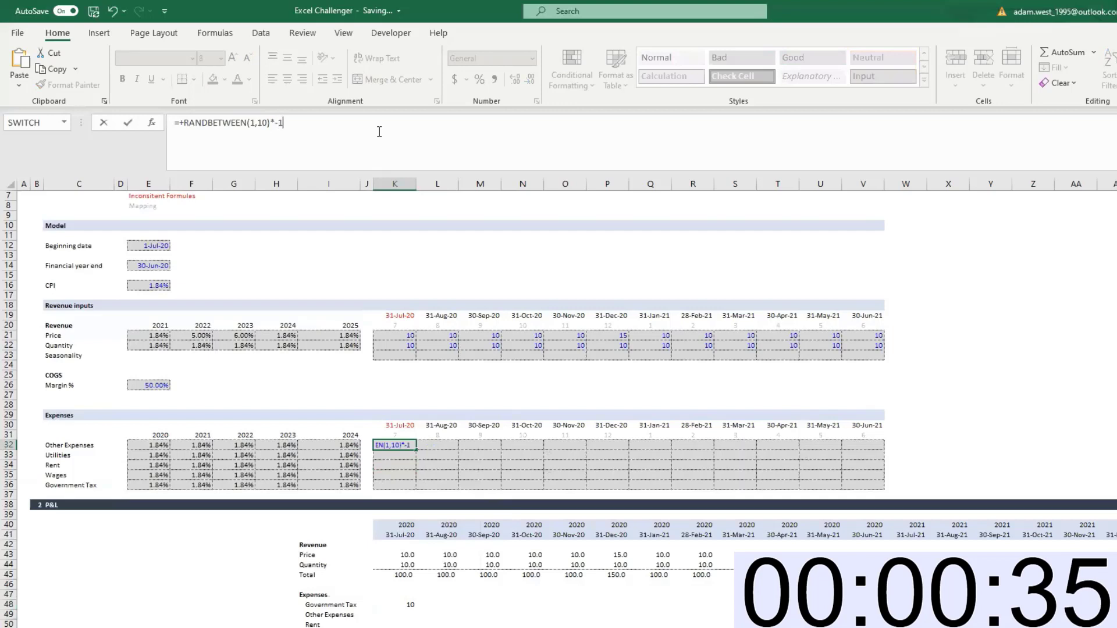
key("ctrl+Return")
type("=+XLOOKUP(MONTH(K$41),$K$20:$V$20,$K21:$V21)*IFERROR(PRODUCT(1+FILTER($E21:$I21,$E$20:$I$20<=K$40)),1)")
key("ctrl+c")
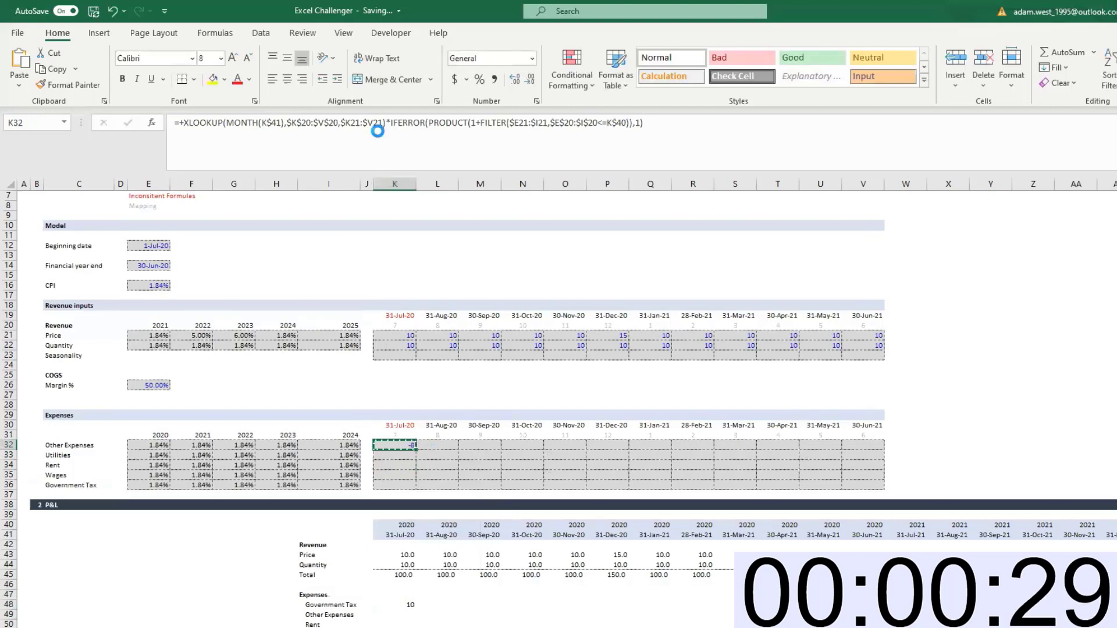
key("ctrl+z")
Fill the K32 random-number formula across all twelve months of the five expense input rows, K32:V36
key("ctrl+shift+Down")
key("ctrl+shift+Right")
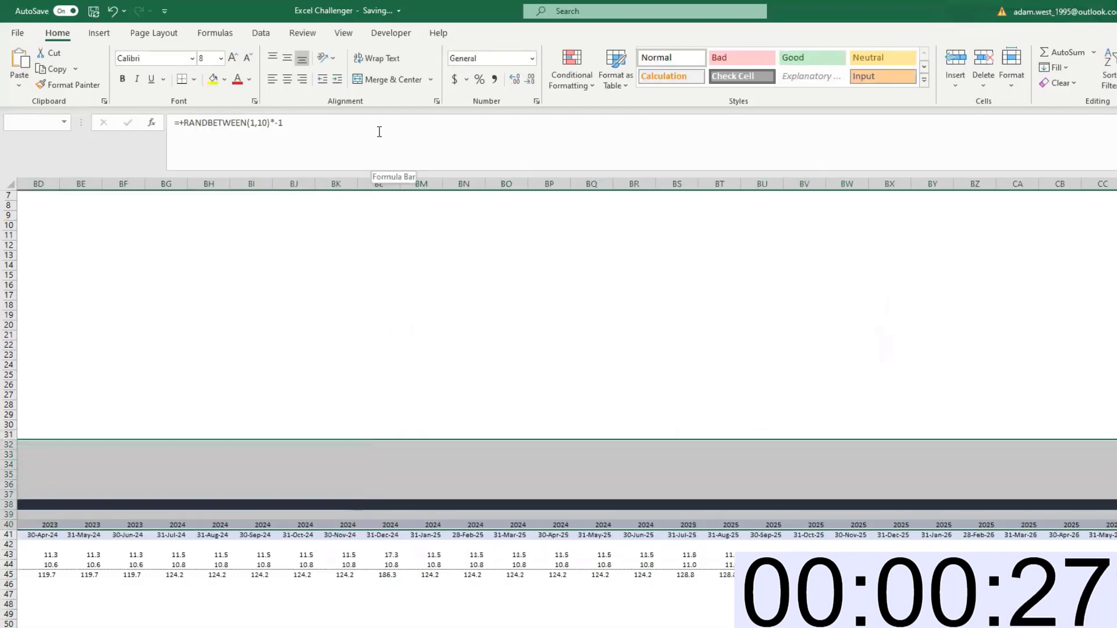
key("shift+Up")
key("ctrl+shift+Left")
key("shift+Up")
key("shift+Up")
key("shift+Up")
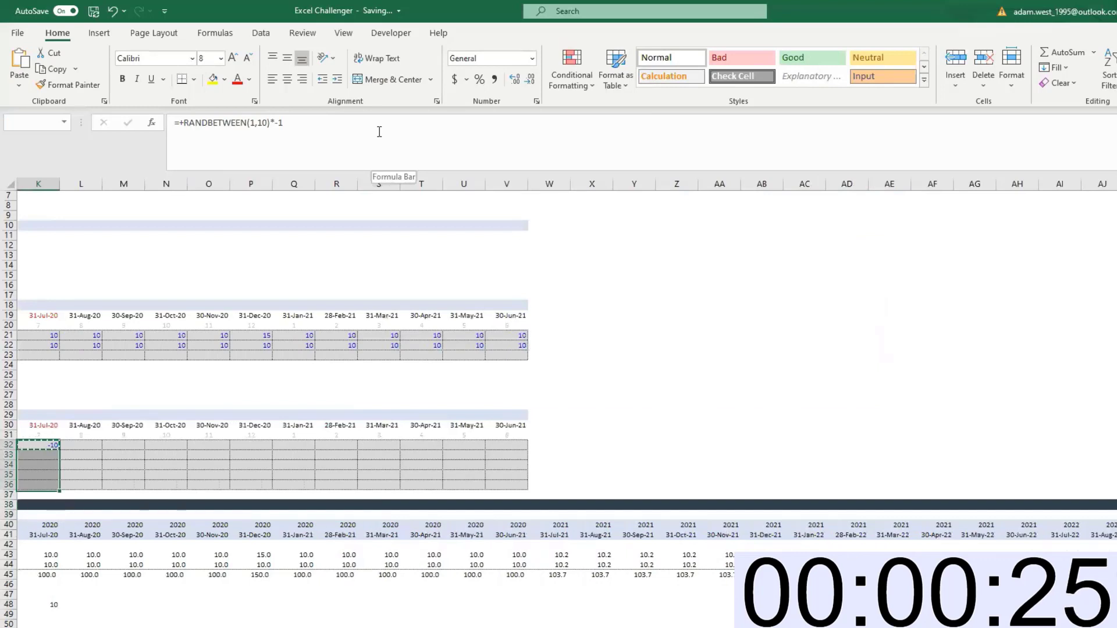
key("shift+Right")
key("shift+Right")
key("shift+Right")
key("shift+Right")
key("shift+Right")
key("shift+Right")
key("shift+Right")
key("shift+Right")
key("shift+Right")
key("shift+Right")
key("shift+Right")
key("ctrl+v")
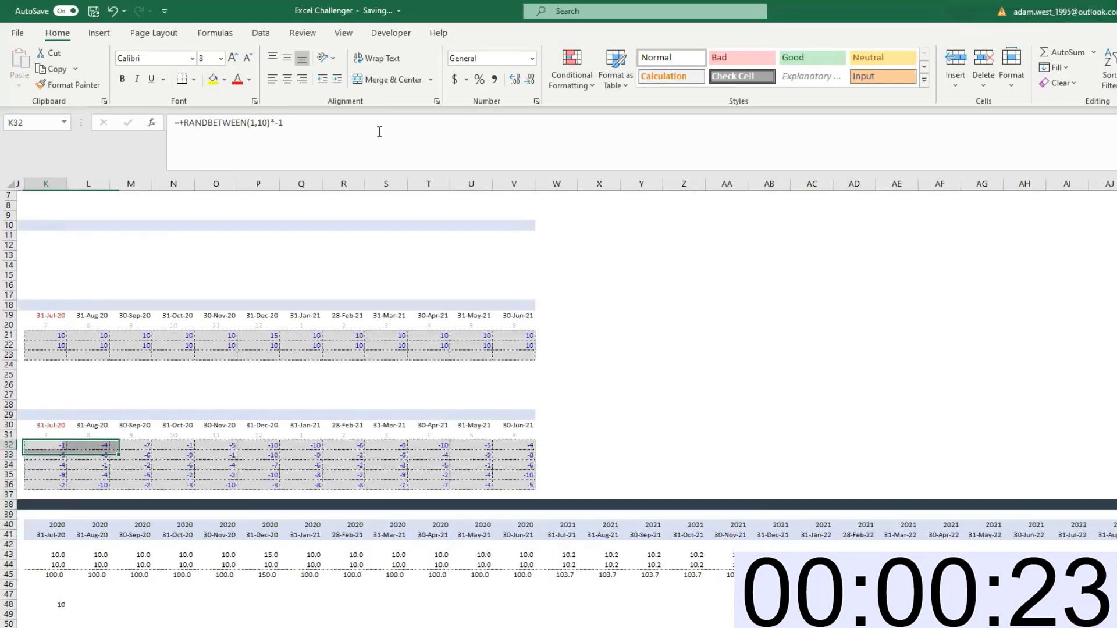
Convert the random-number formulas in K32:V36 to fixed values
key("ctrl+c")
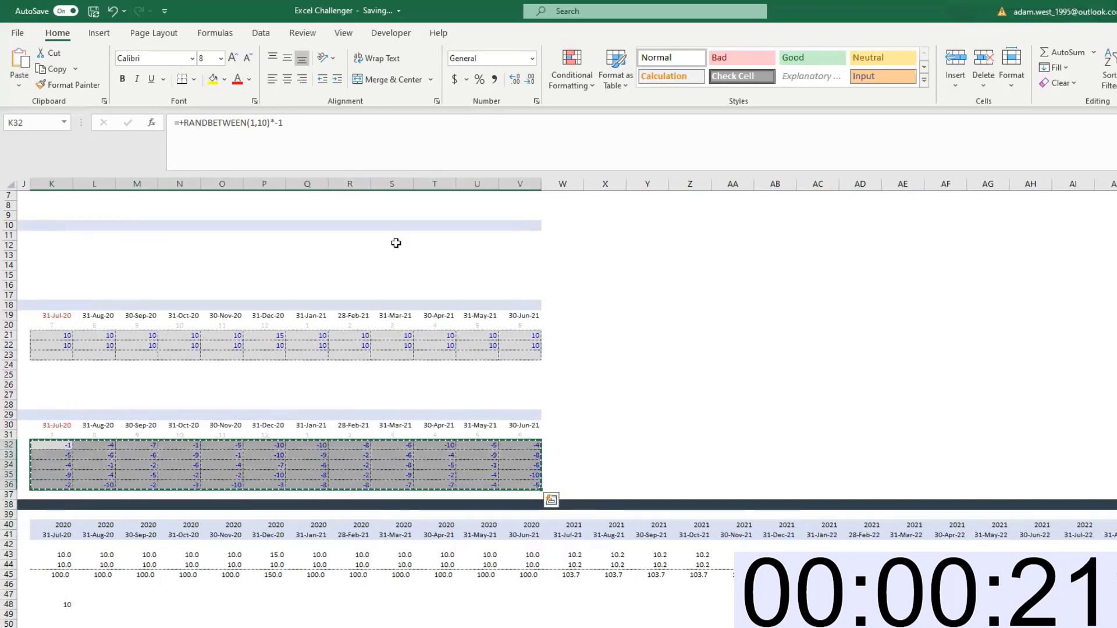
right_click(295, 475)
left_click(349, 168)
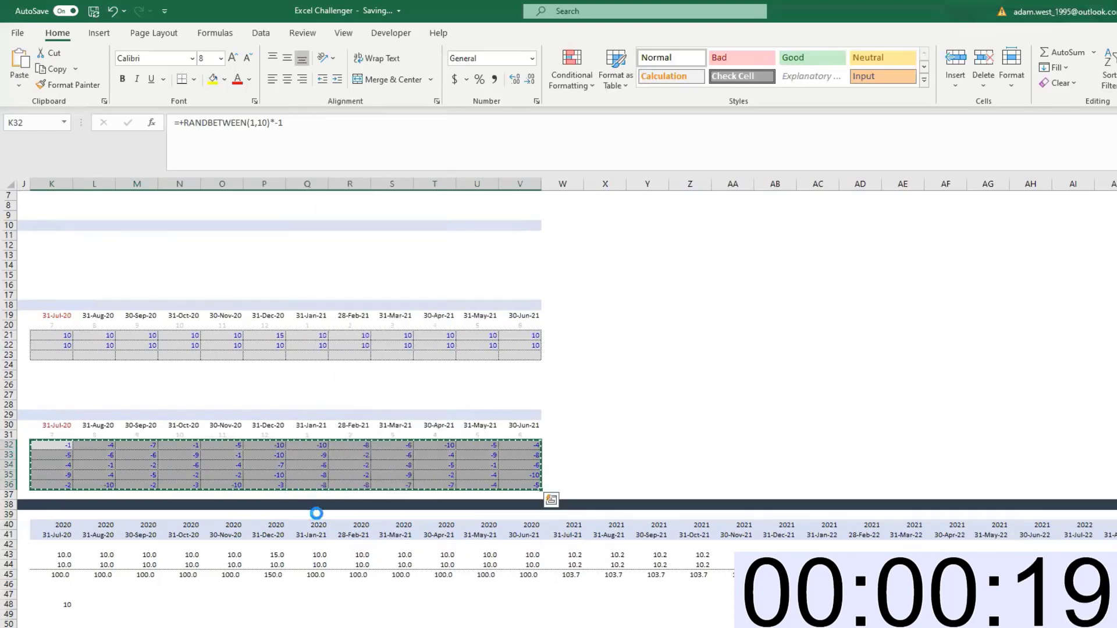
left_click(297, 475)
scroll(297, 475, "left", 3)
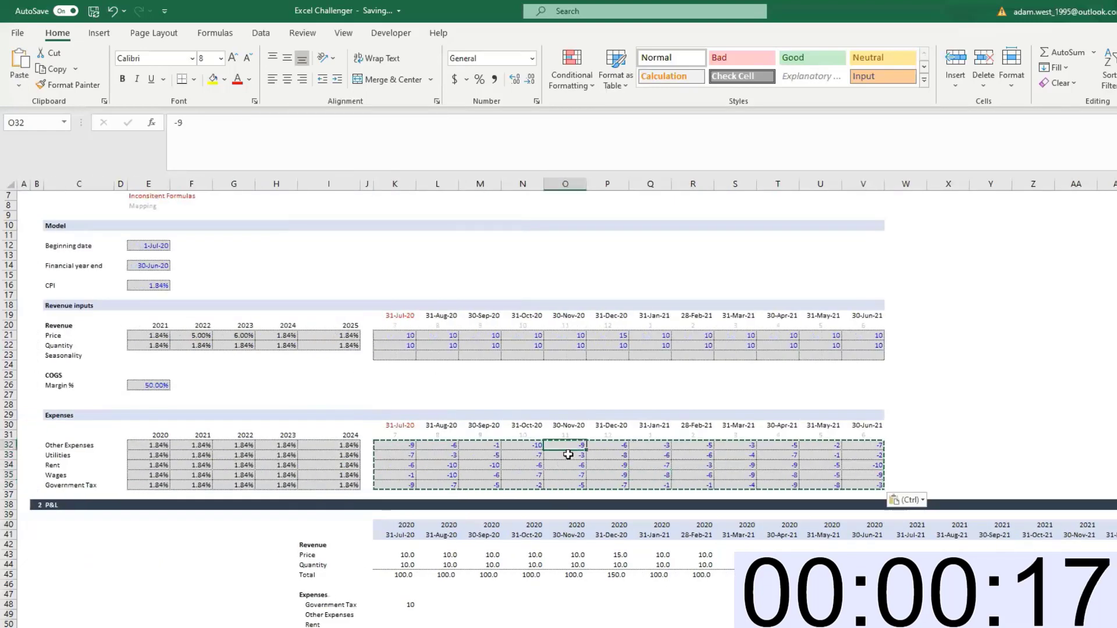
Clear the Utilities inputs from 31-Jul-20 to 31-May-21 in K33:U33, keeping only the June value
left_click_drag(406, 455, 813, 456)
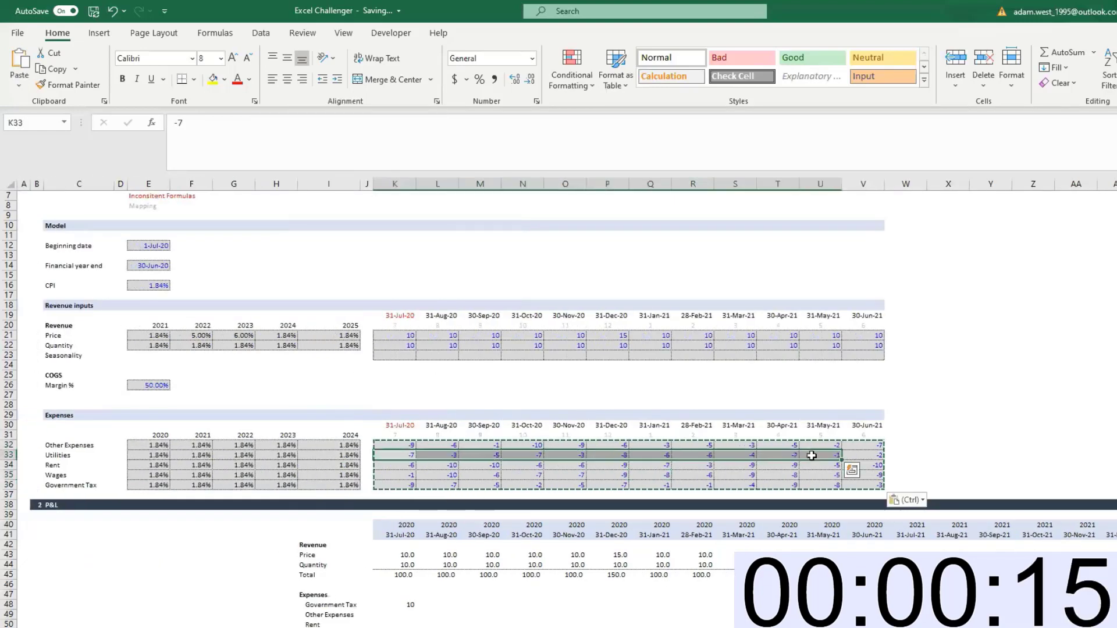
key("Delete")
left_click(815, 465)
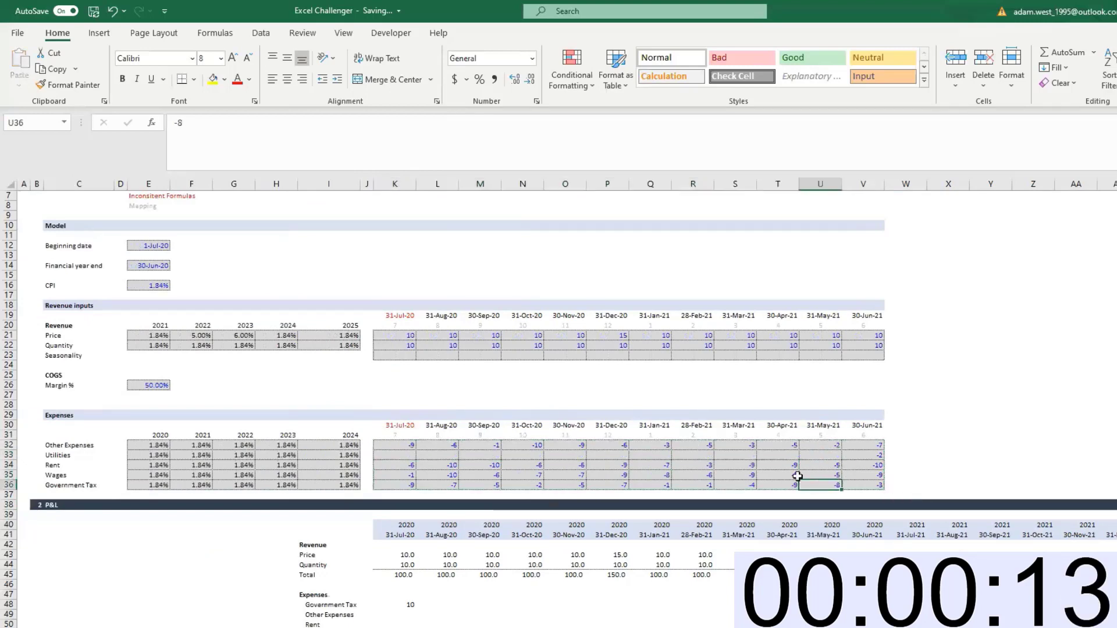
Clear the Wages inputs in T35:U35, Q35:R35, N35:O35 and K35:L35 so only every third month keeps a value
left_click(779, 476)
left_click_drag(781, 477, 820, 476)
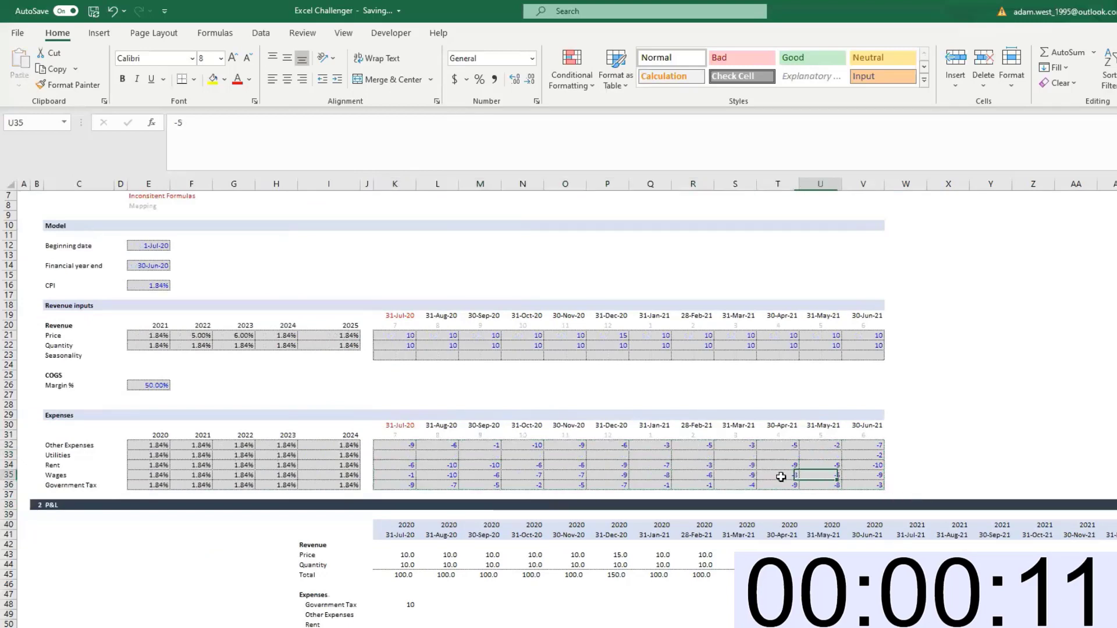
key("Delete")
left_click_drag(693, 486, 643, 474)
left_click_drag(565, 476, 523, 476)
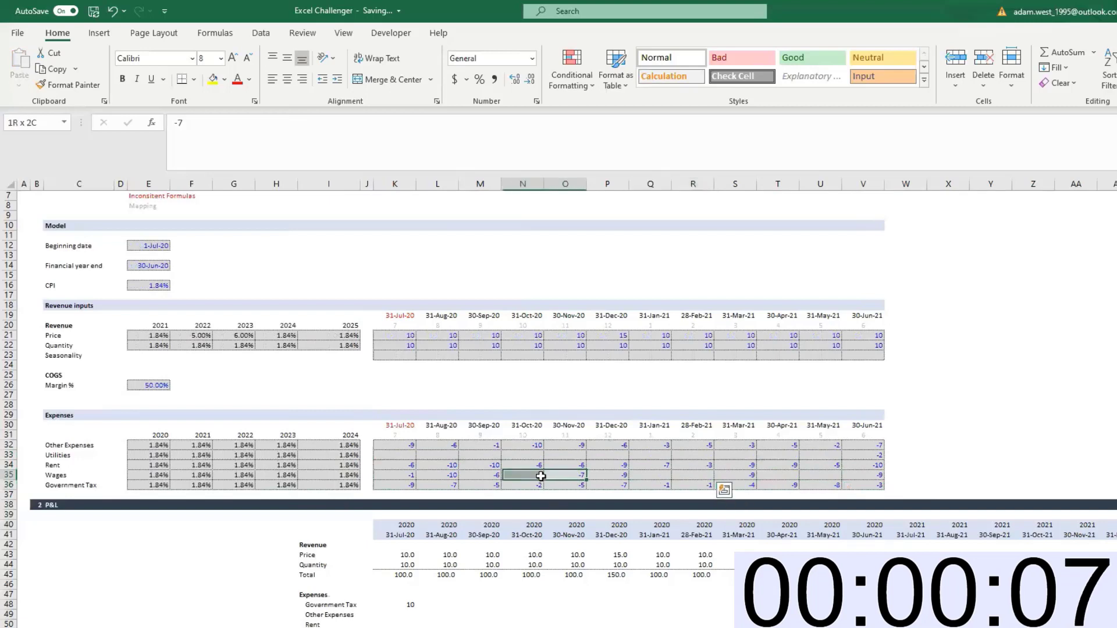
key("Delete")
left_click(431, 476)
left_click_drag(420, 477, 407, 476)
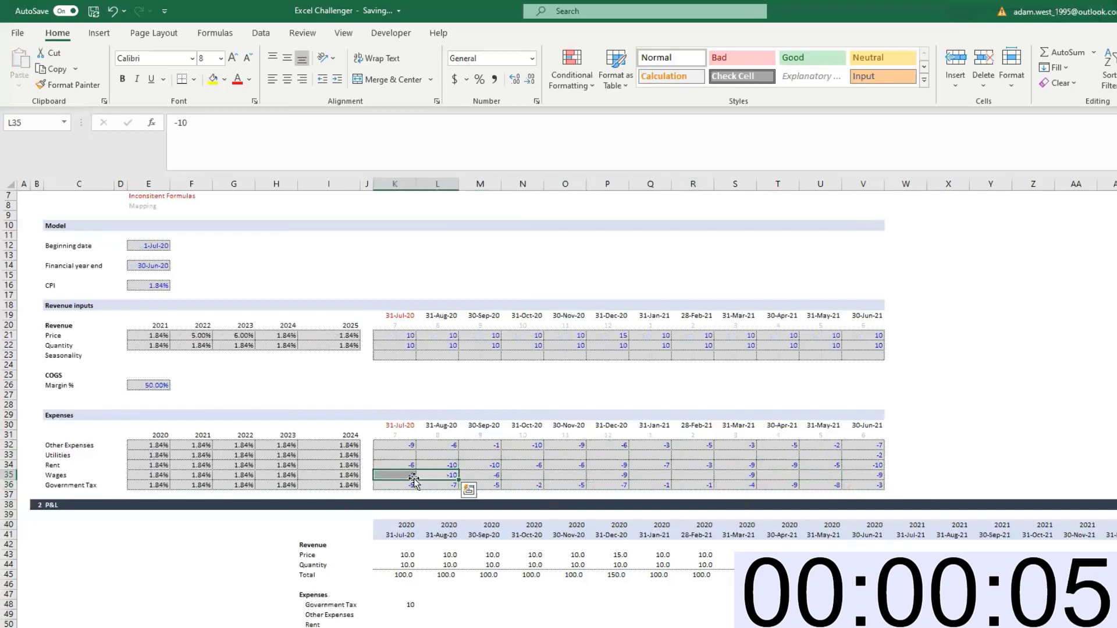
key("Delete")
Repoint the K48 formula to the expense inputs: months $K$31:$V$31, values $K32:$V32, growth $E32:$I32 and years $E$31:$I$31
left_click(410, 606)
left_click(447, 124)
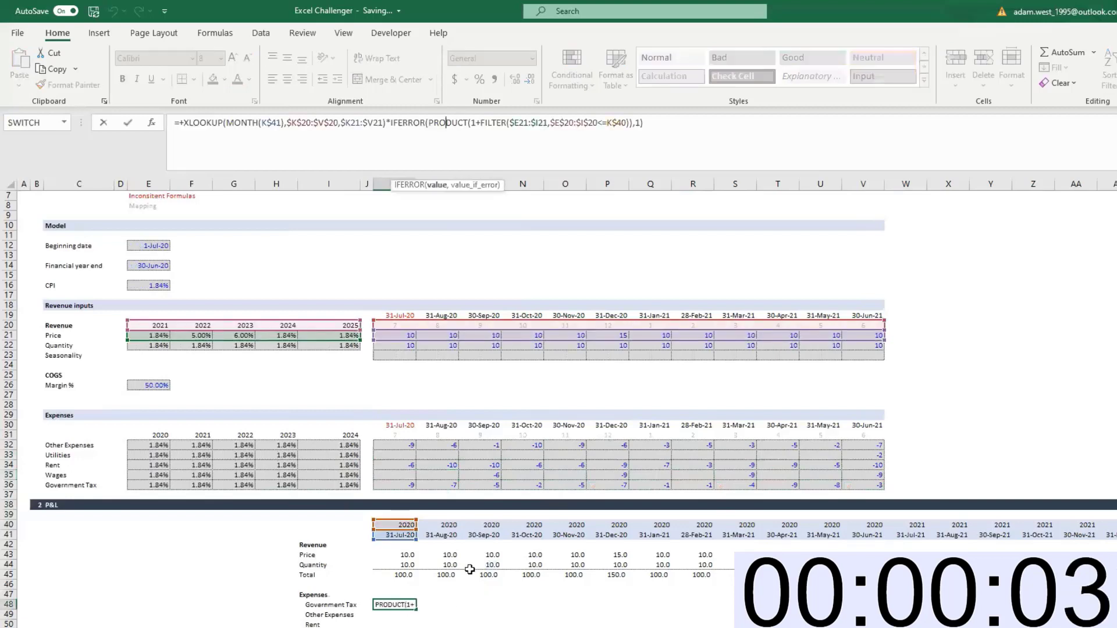
left_click_drag(454, 337, 454, 446)
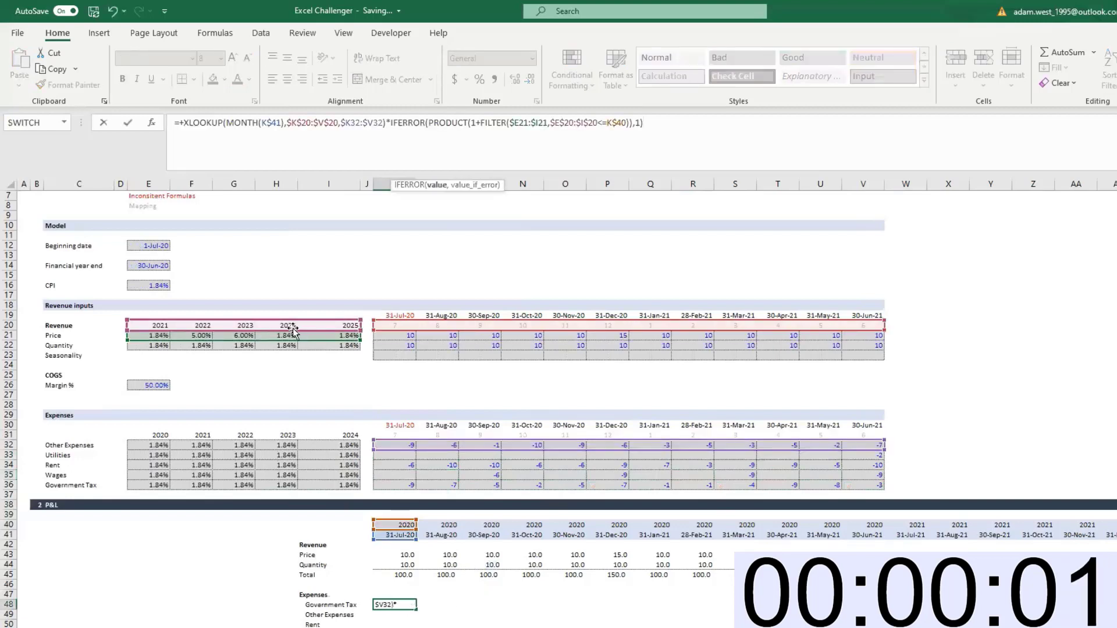
left_click_drag(291, 340, 294, 447)
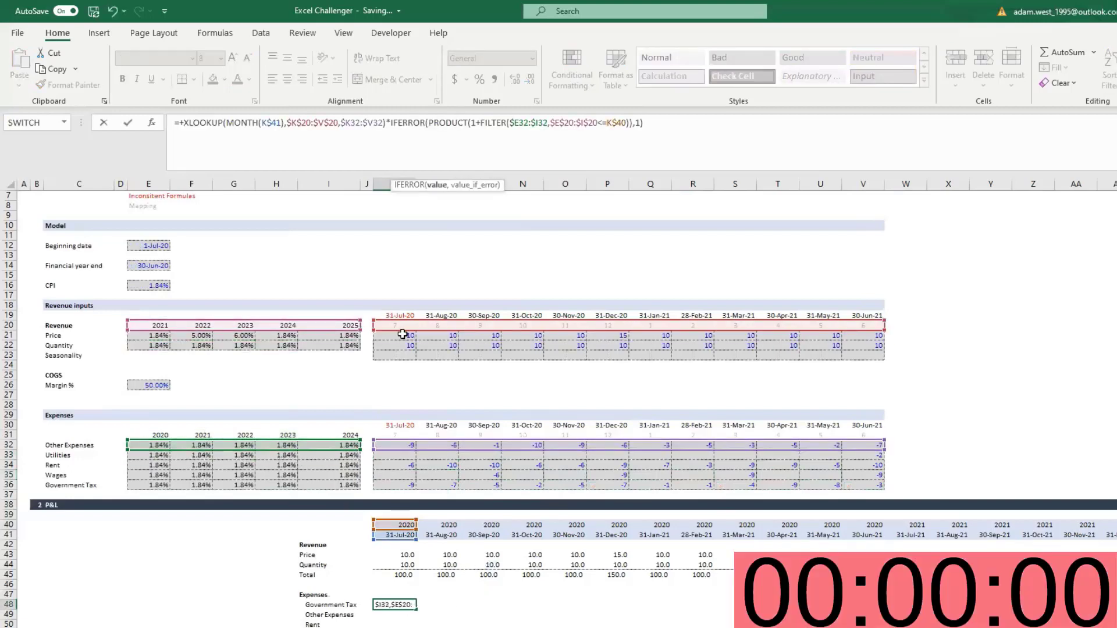
left_click_drag(407, 329, 407, 439)
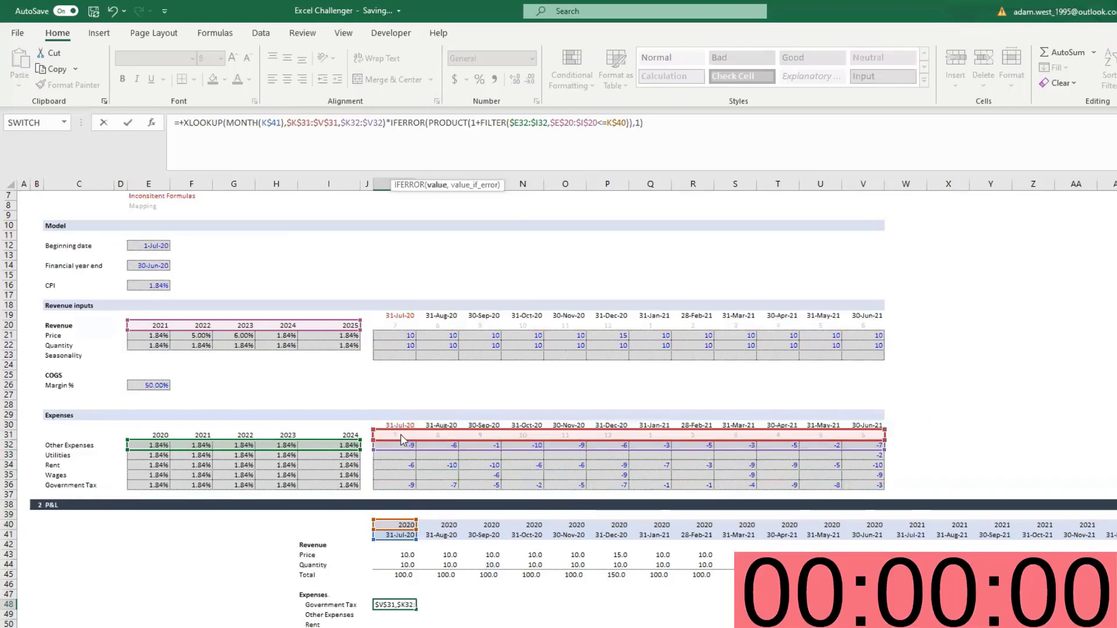
left_click_drag(278, 337, 286, 437)
key("ctrl+Return")
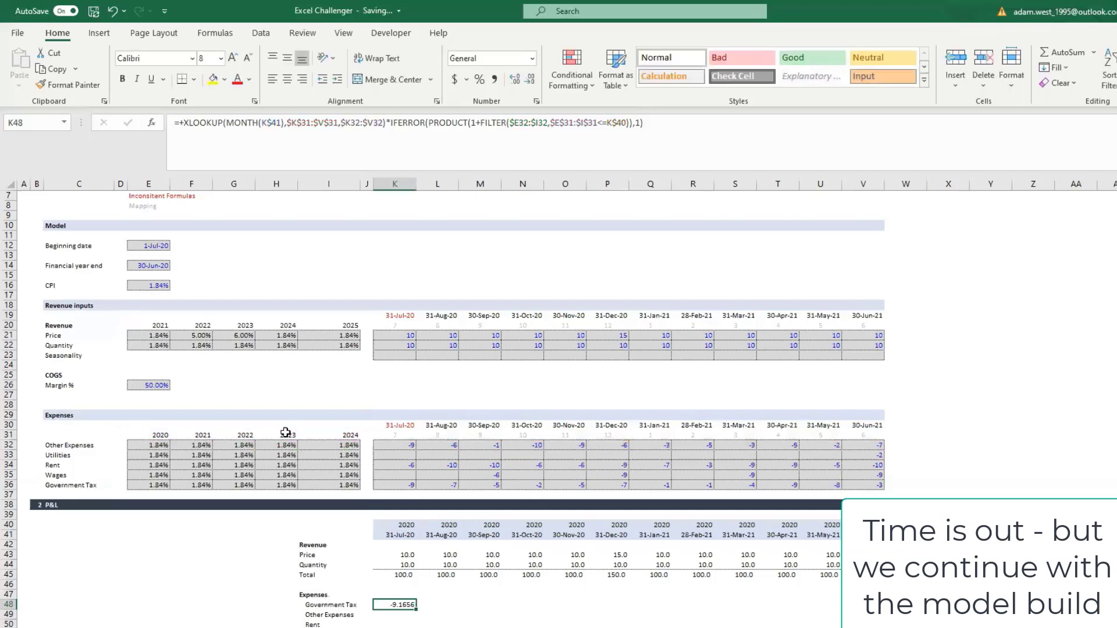
Copy the K43 price cell's formatting to K48, and apply the comma number style with one decimal place
key("Up")
key("Up")
key("Up")
key("Up")
key("Up")
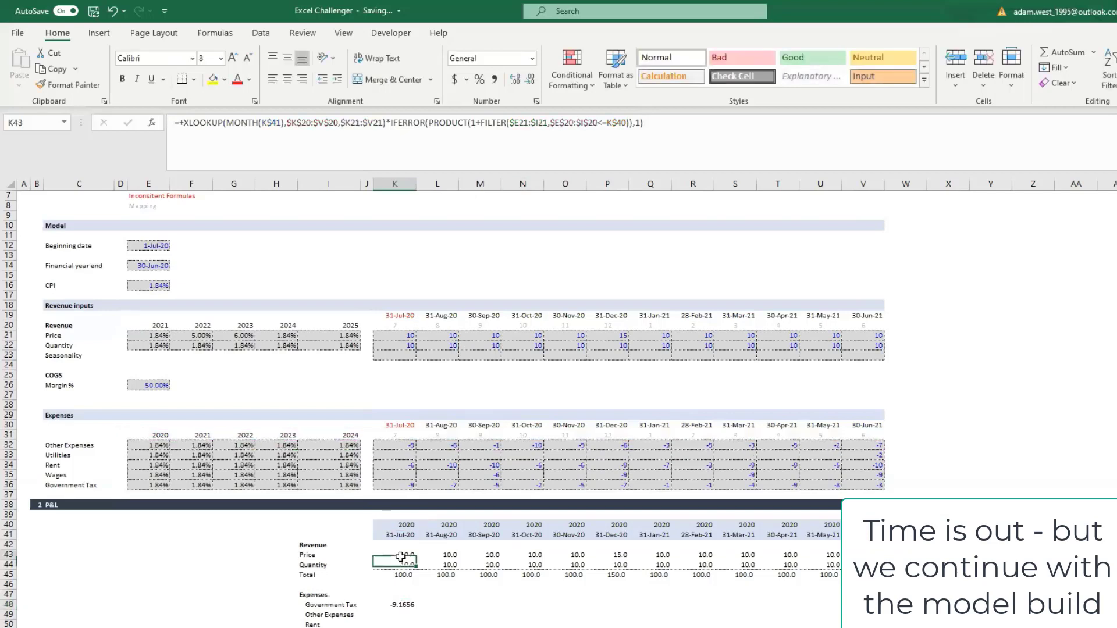
left_click(67, 84)
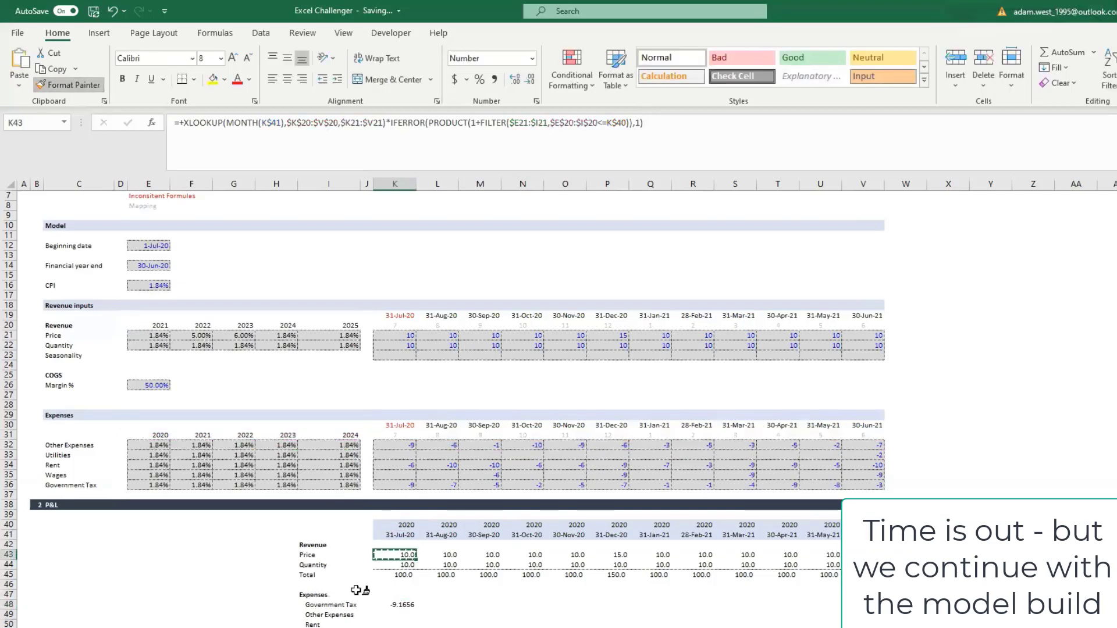
left_click(391, 605)
left_click(494, 79)
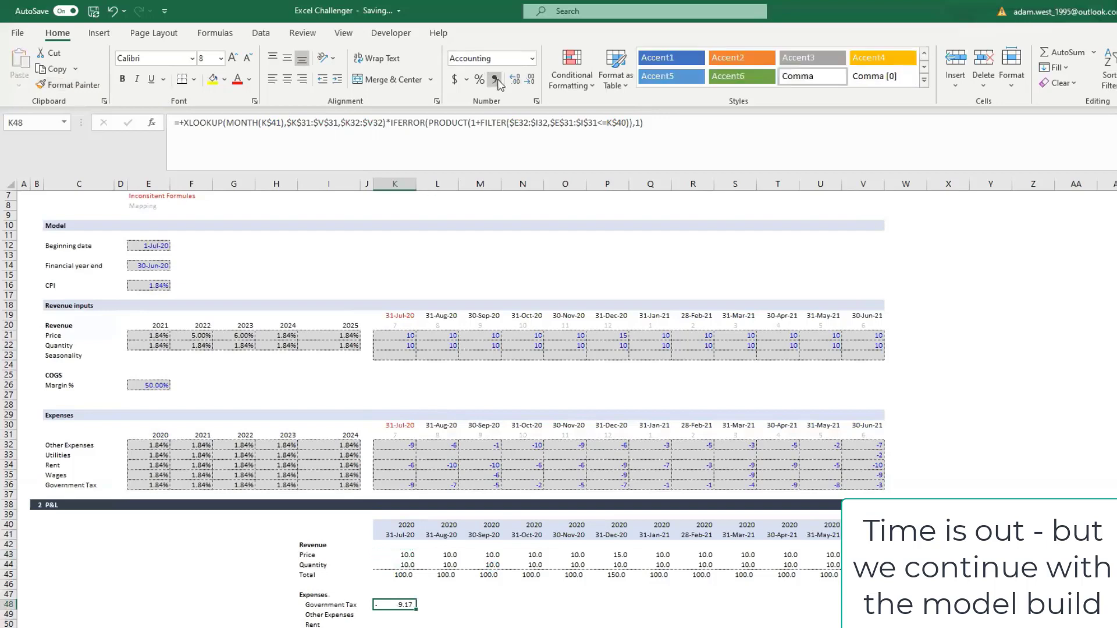
left_click(531, 83)
Copy the K48 expense formula to all five P&L expense rows, 48 to 52, across the monthly columns
key("ctrl+c")
key("Left")
key("Left")
key("ctrl+Down")
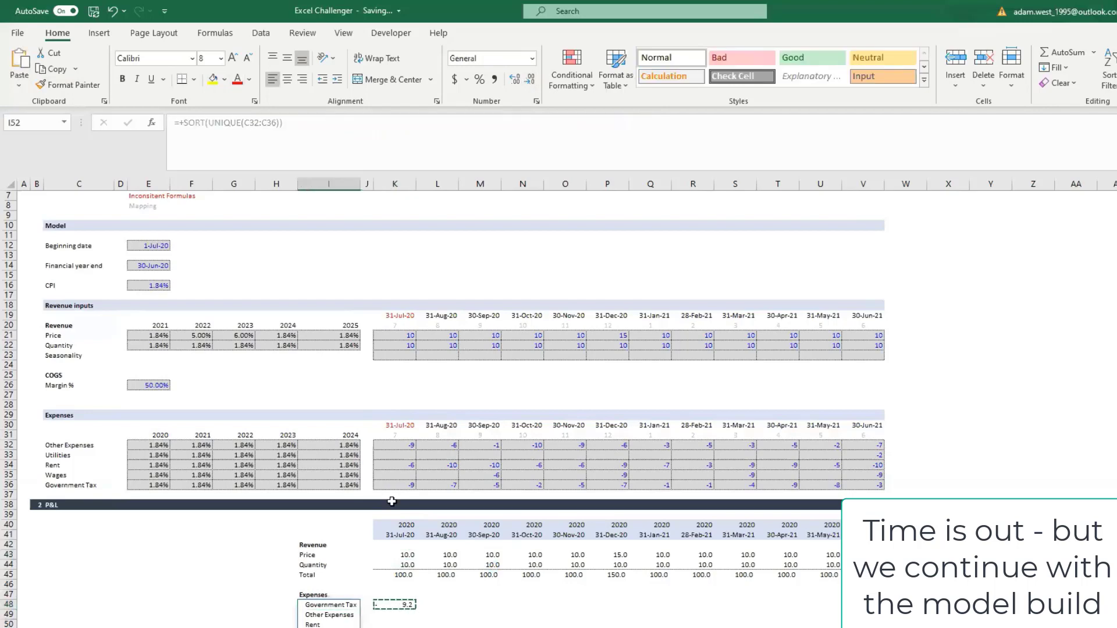
key("Right")
key("Right")
key("ctrl+shift+Up")
key("ctrl+shift+Right")
key("Return")
key("Up")
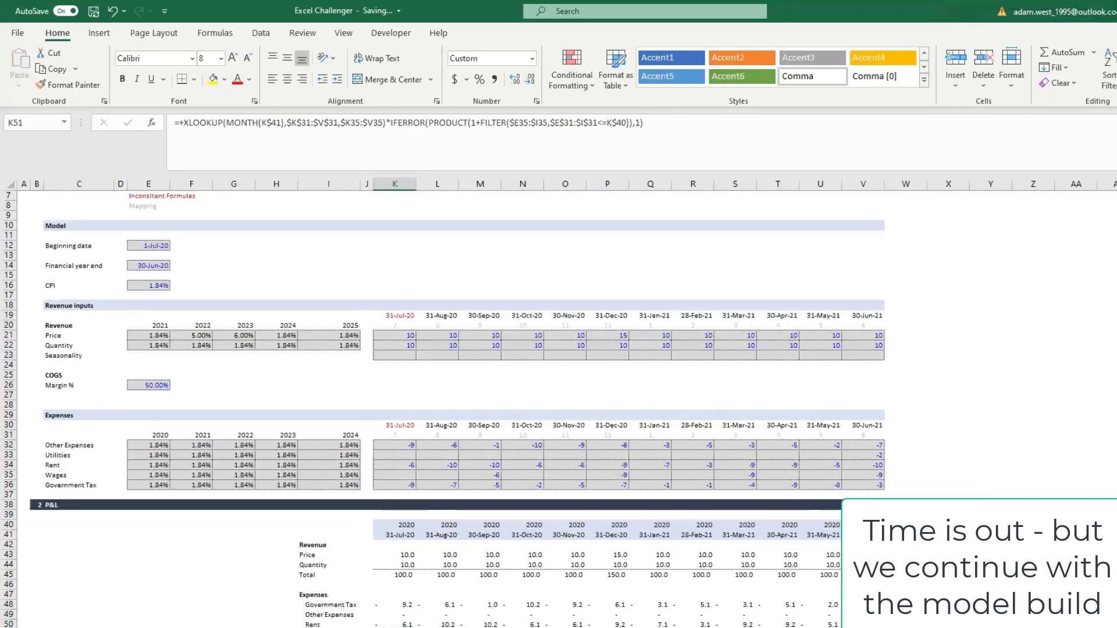
Inspect the expense formula in K48 and the SORT(UNIQUE()) label formula in I48
left_click(410, 608)
left_click(351, 603)
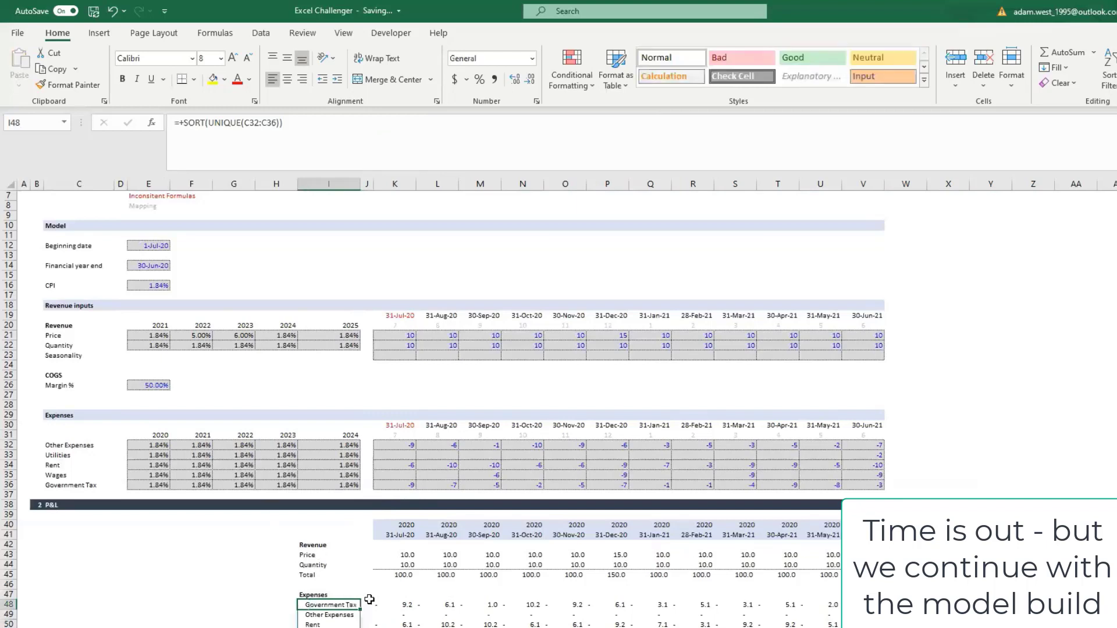
double_click(400, 605)
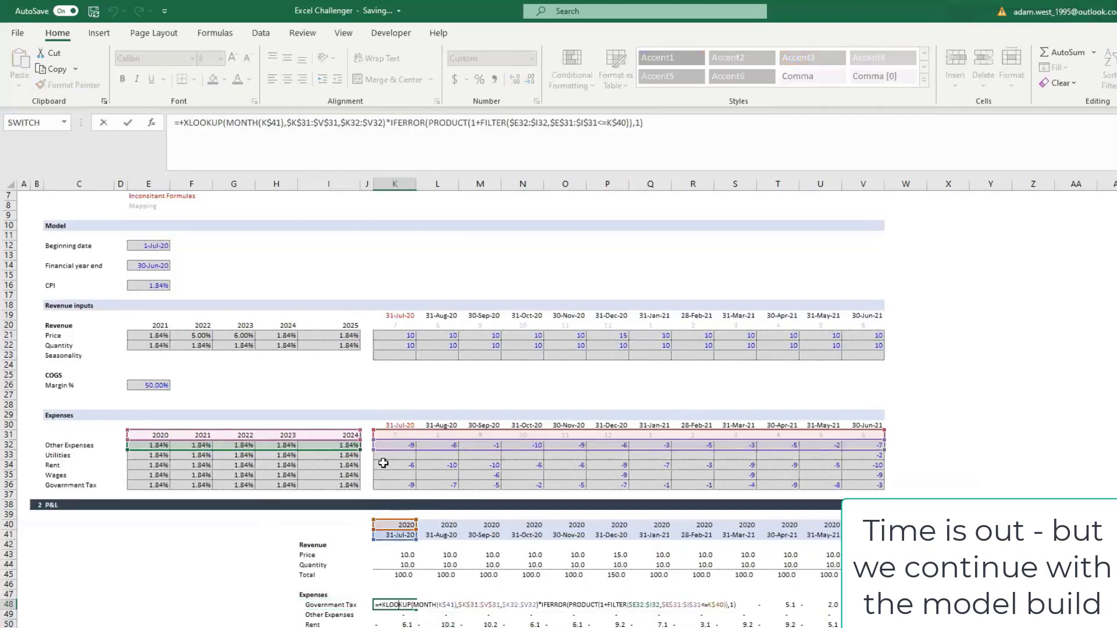
key("Escape")
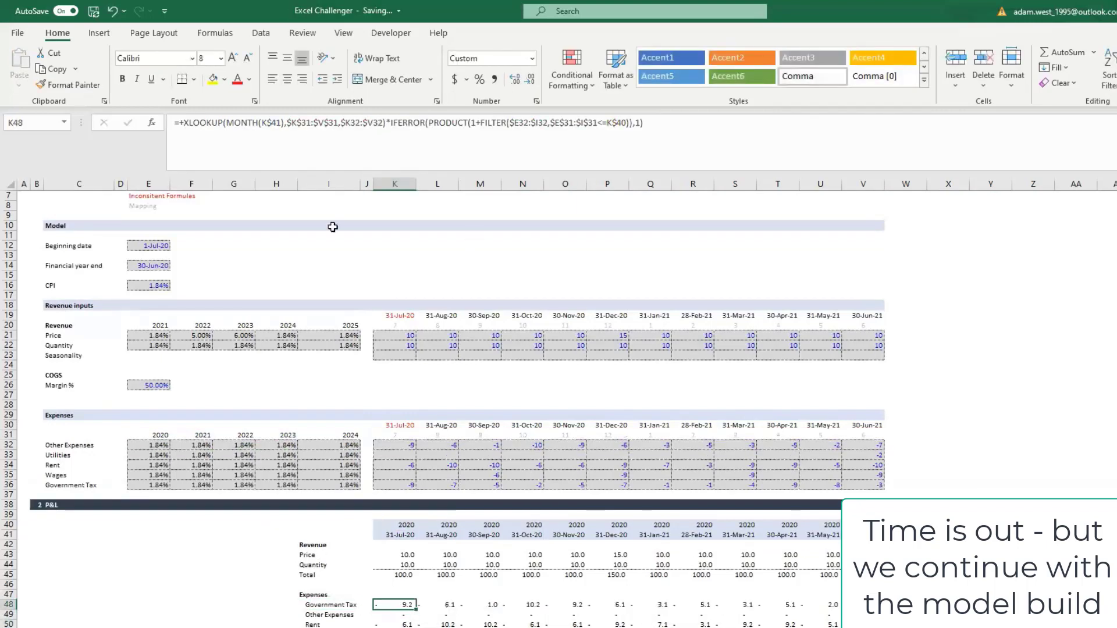
left_click(351, 122)
left_click(314, 605)
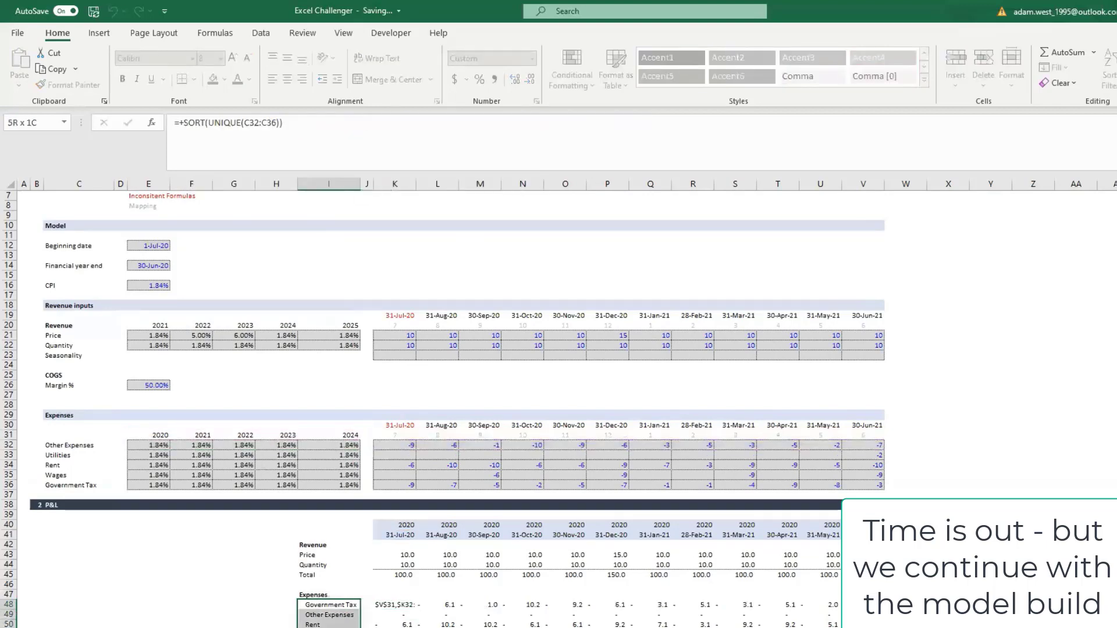
left_click(383, 606)
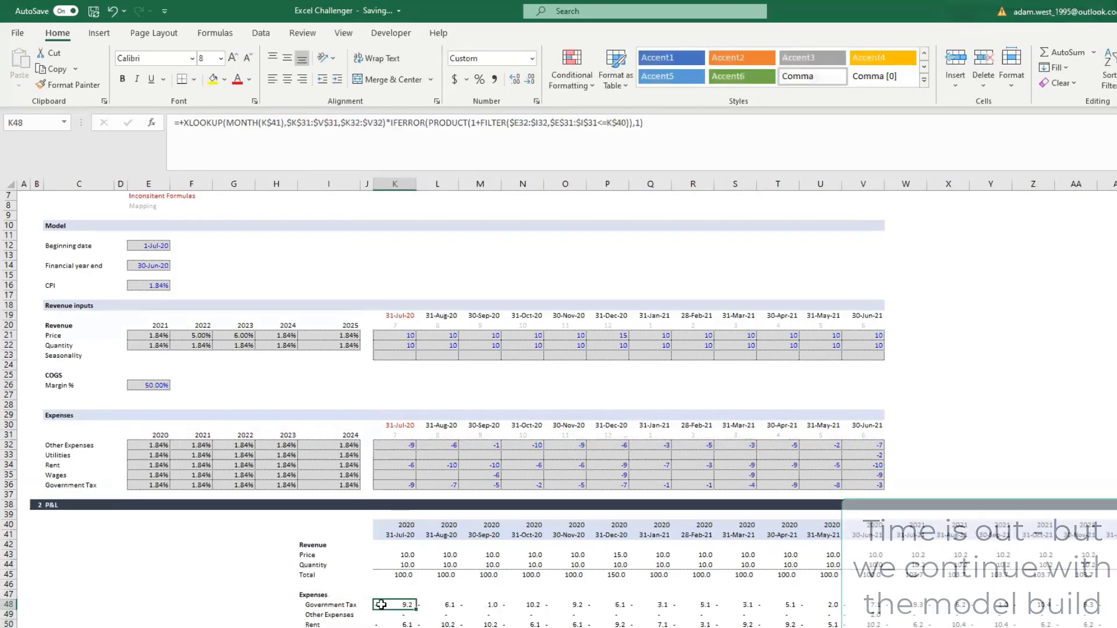
left_click(394, 141)
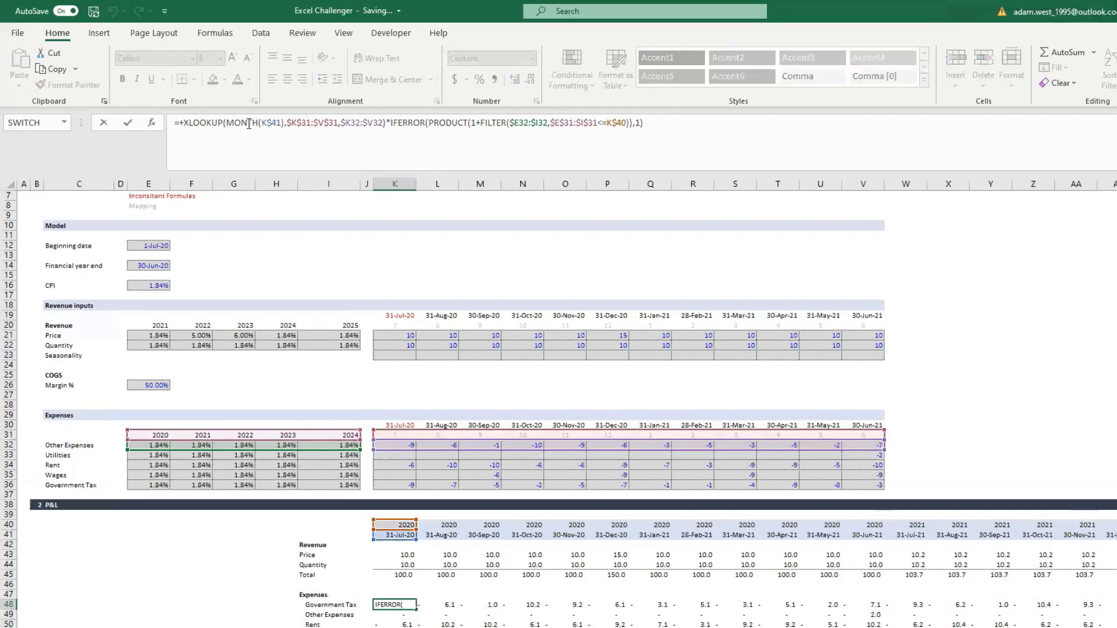
left_click(184, 123)
type("fil")
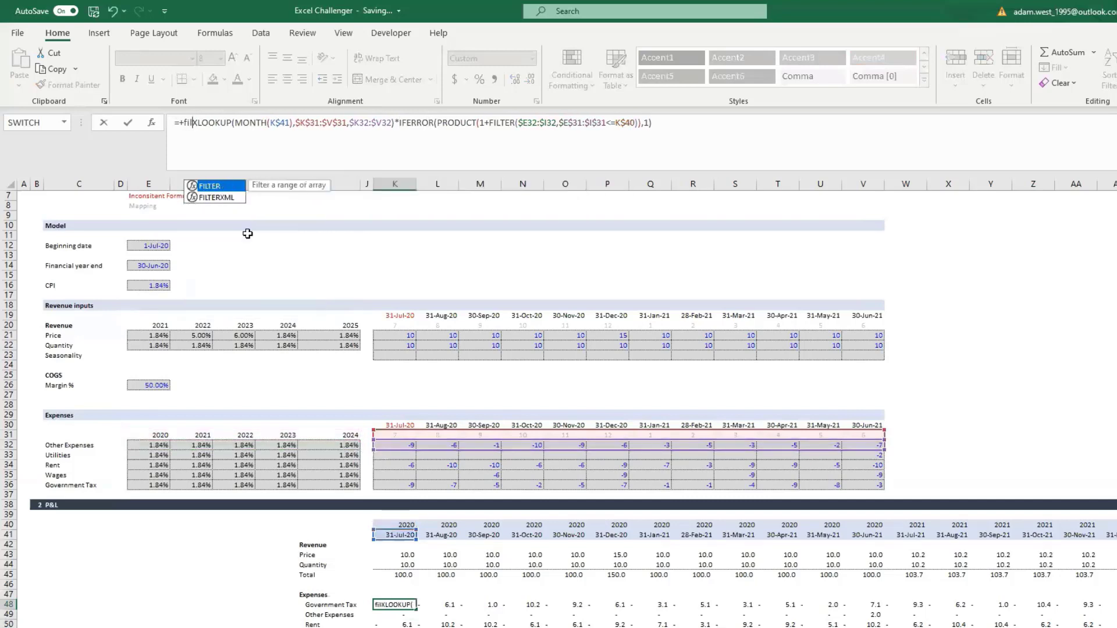
key("Escape")
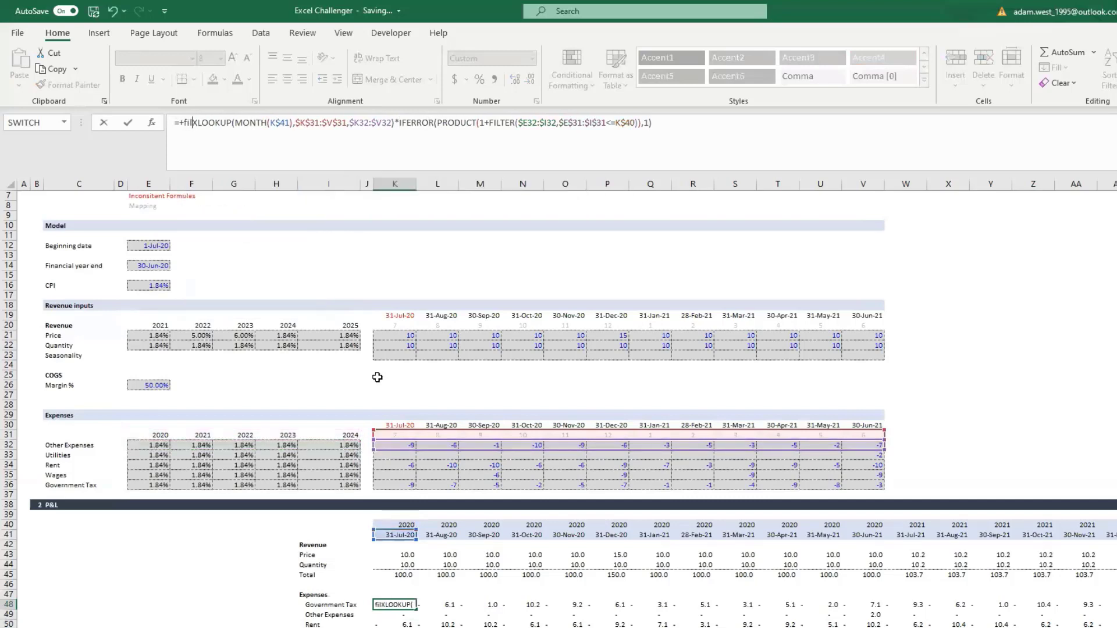
key("Escape")
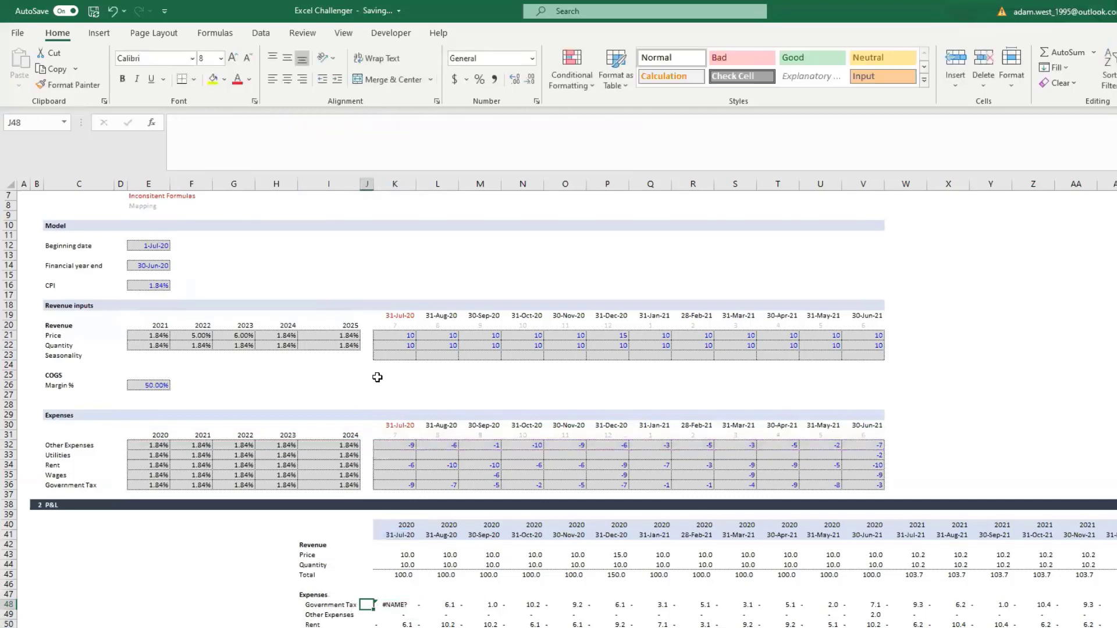
key("ctrl+z")
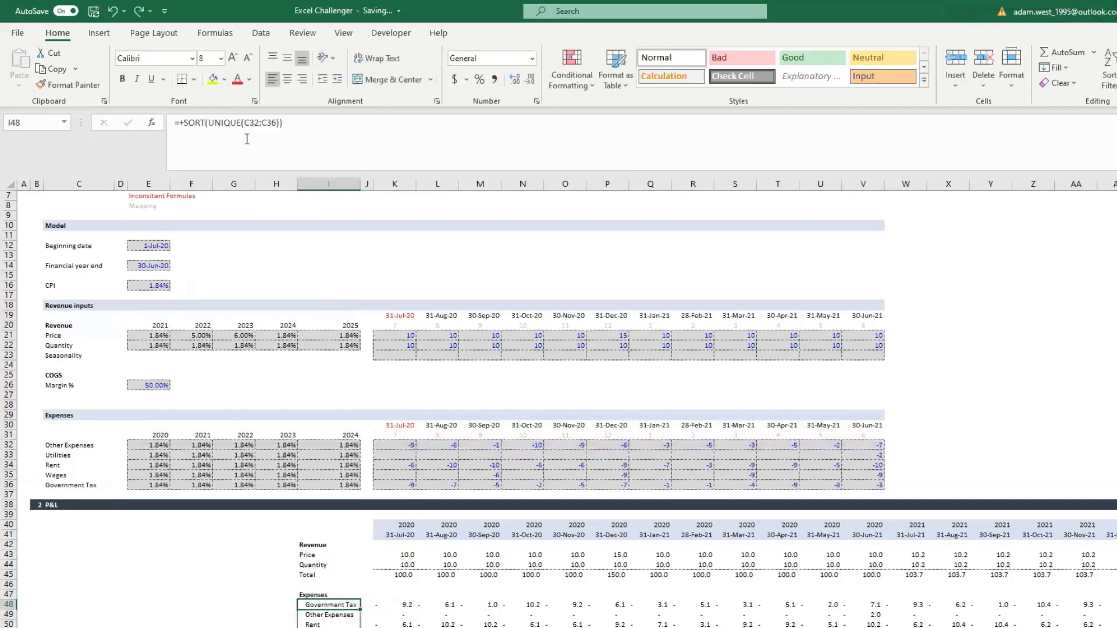
Remove the SORT function from the expense label formula in I48 so it reads =UNIQUE(C32:C36)
left_click(212, 129)
key("shift+Left")
key("shift+Left")
key("shift+Left")
key("shift+Left")
key("shift+Left")
key("shift+Left")
key("shift+Left")
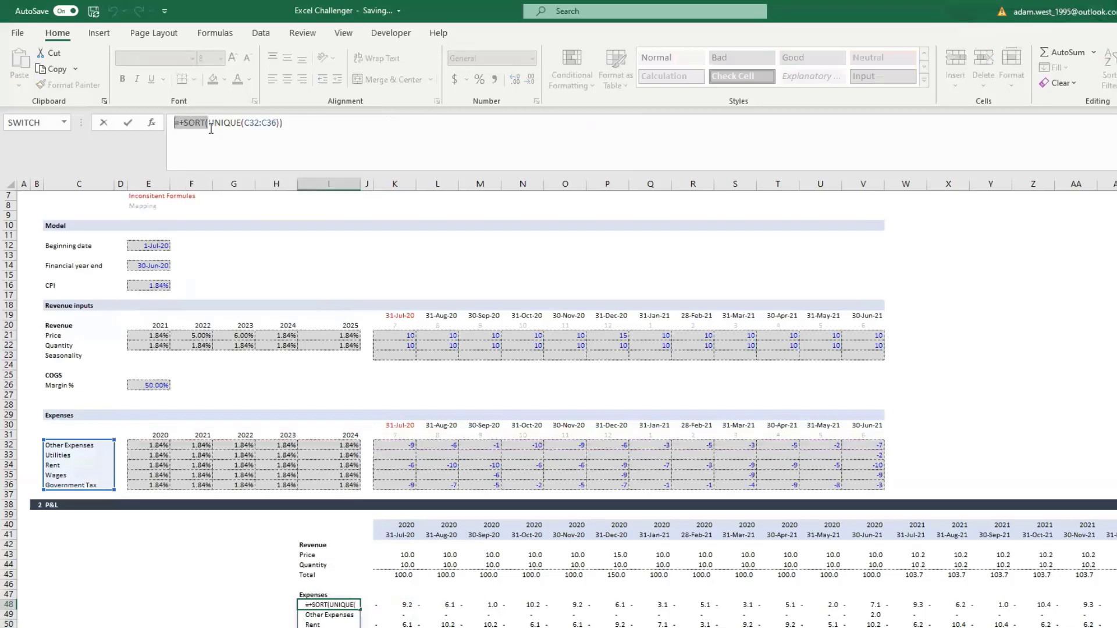
key("BackSpace")
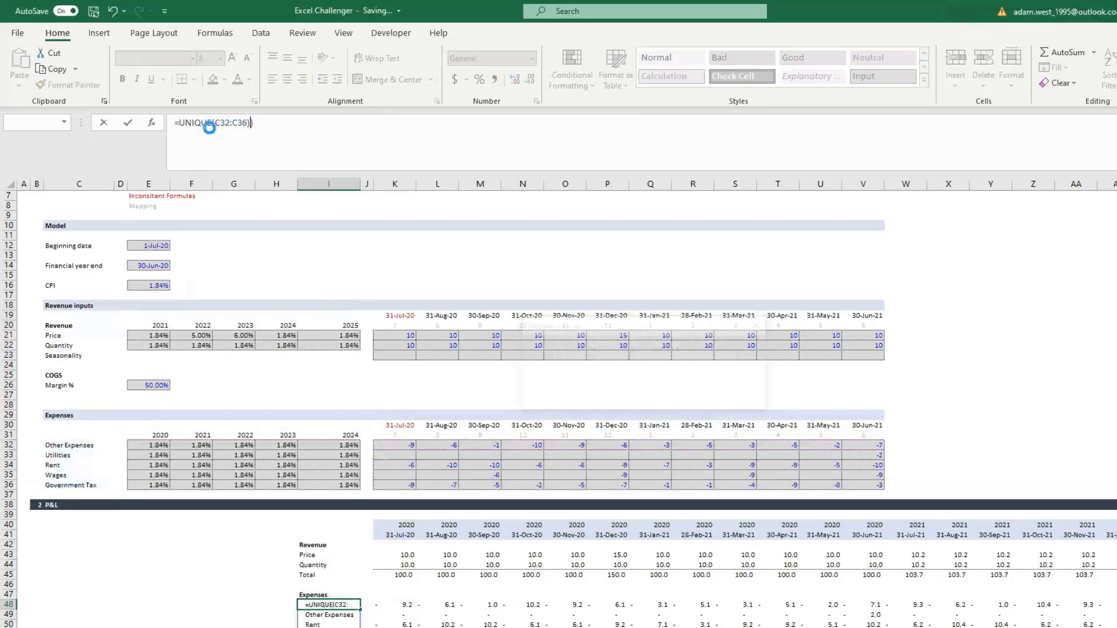
key("Return")
key("Up")
key("Up")
key("Right")
key("Right")
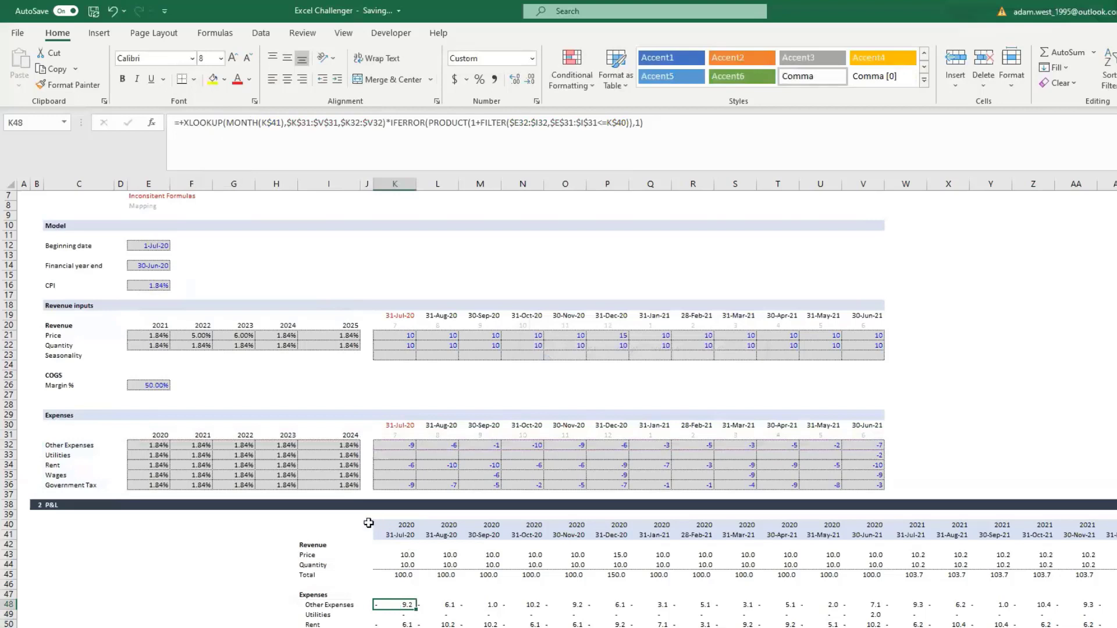
Start a FILTER formula in K47 with the monthly expense inputs K32:V36 as its array
left_click_drag(388, 446, 869, 481)
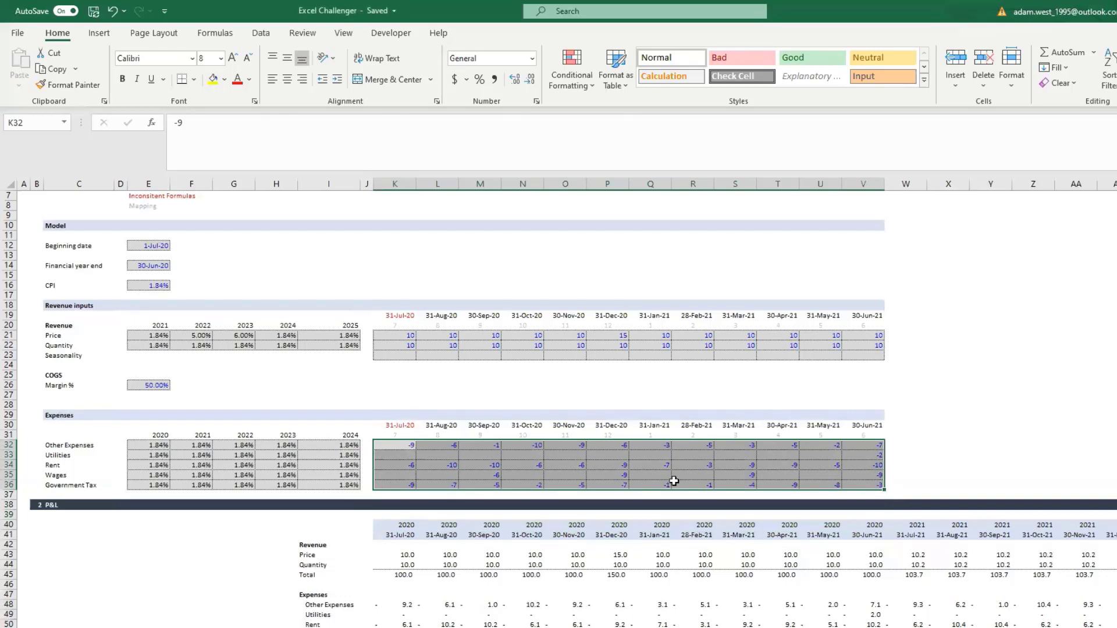
left_click(57, 444)
left_click(328, 606)
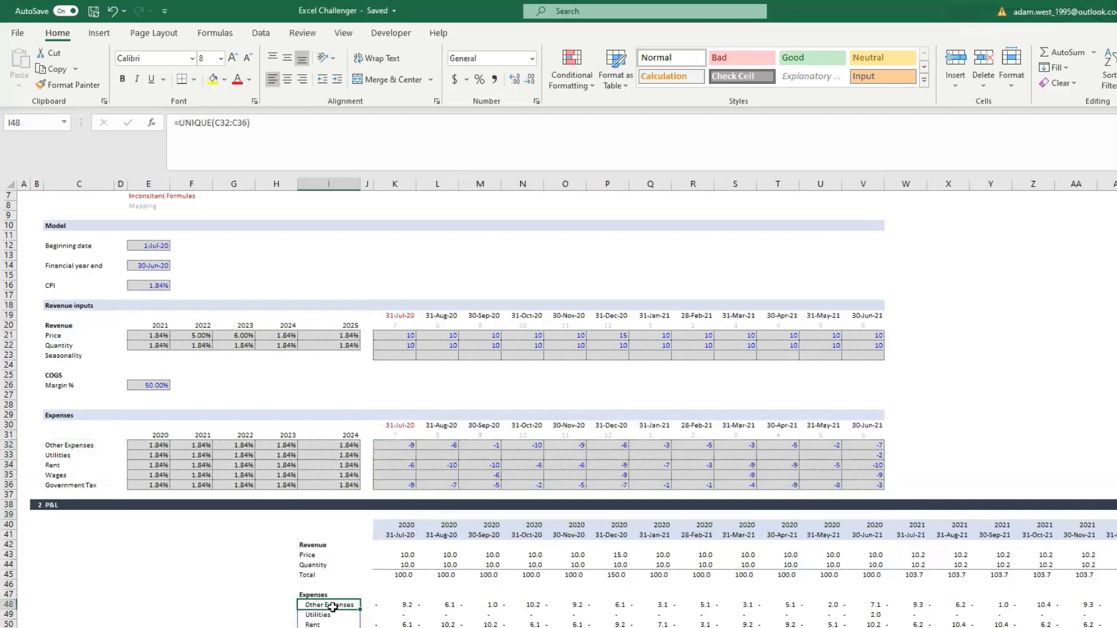
left_click(390, 593)
type("+fu")
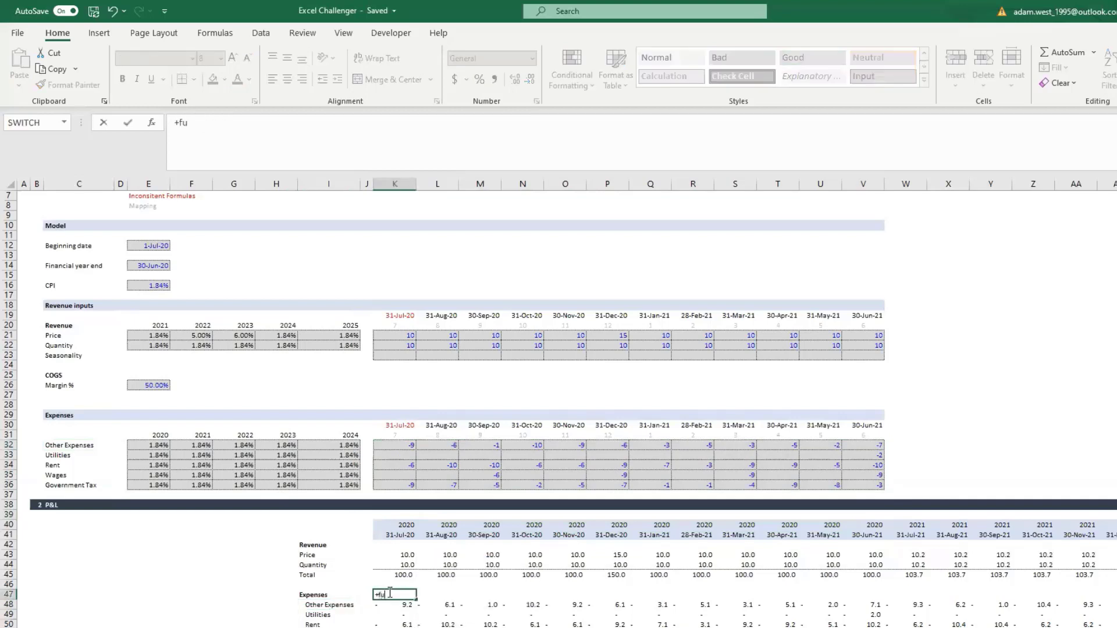
key("BackSpace")
type("i")
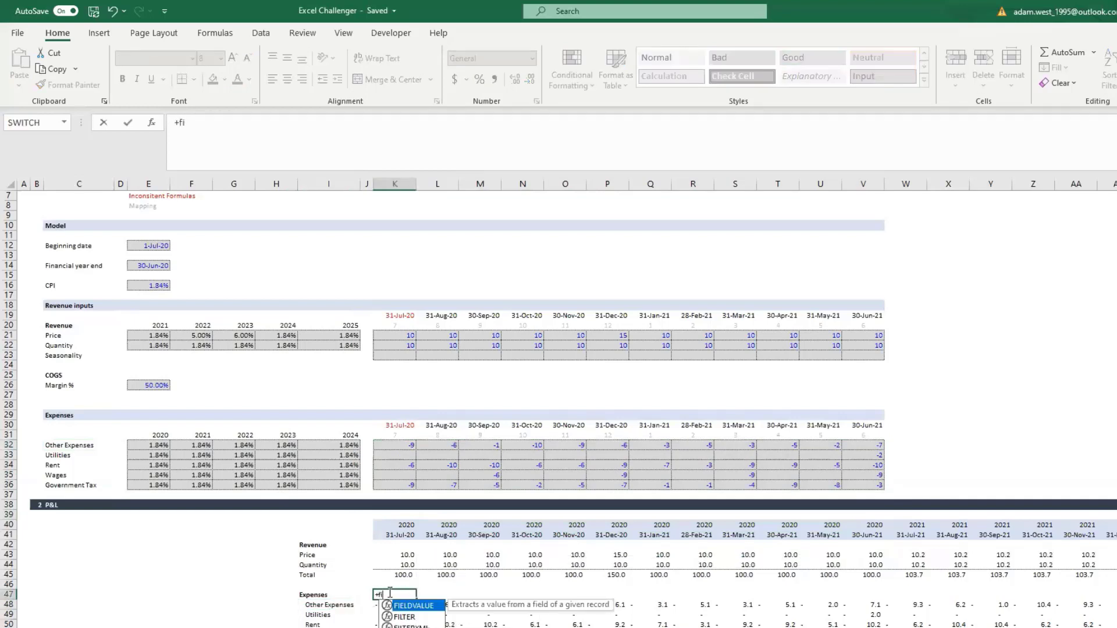
double_click(389, 617)
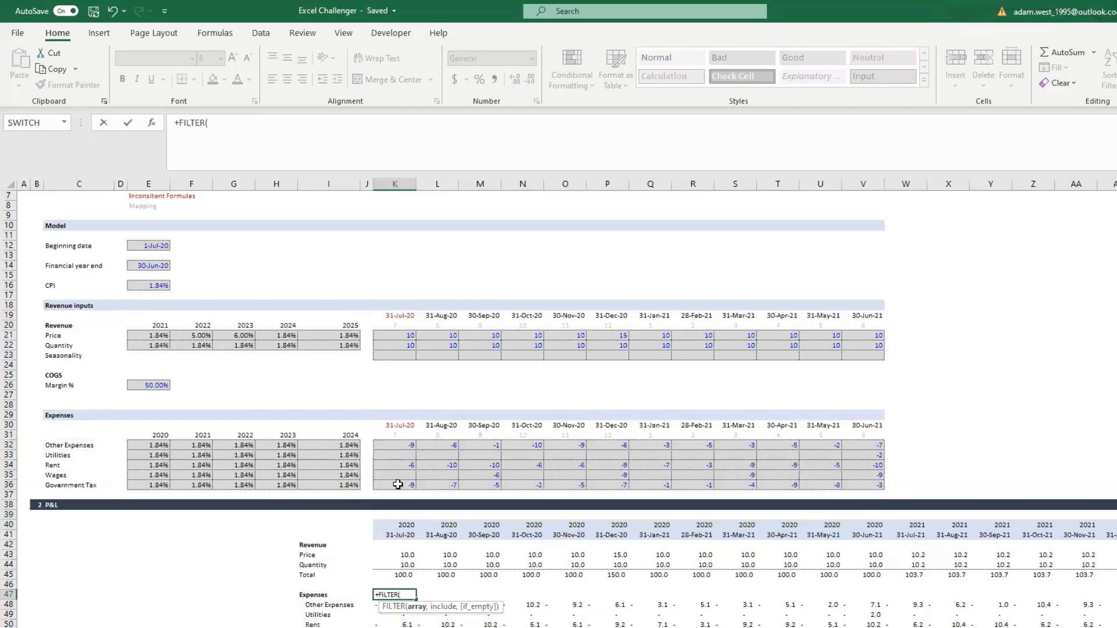
left_click_drag(410, 446, 858, 485)
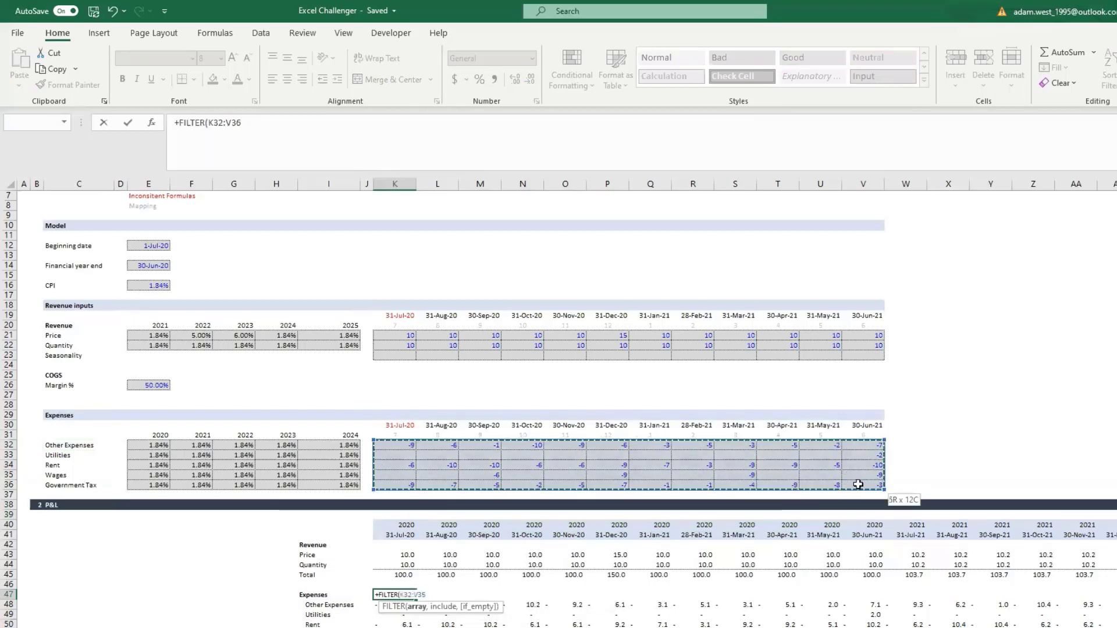
type("n")
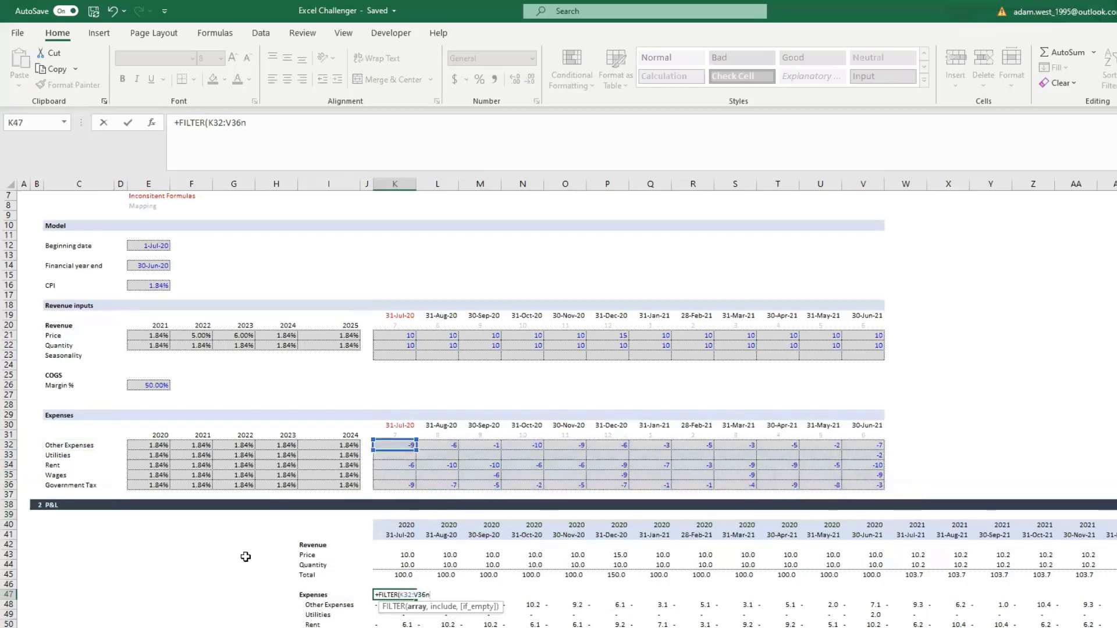
key("ctrl+z")
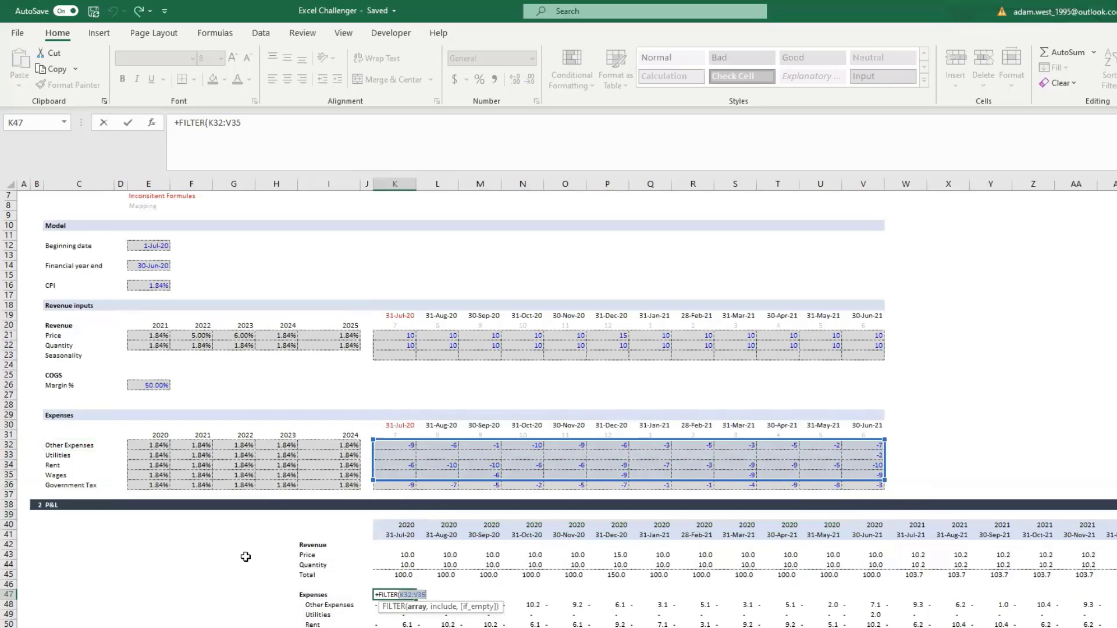
key("Right")
left_click_drag(405, 487, 860, 445)
type(",")
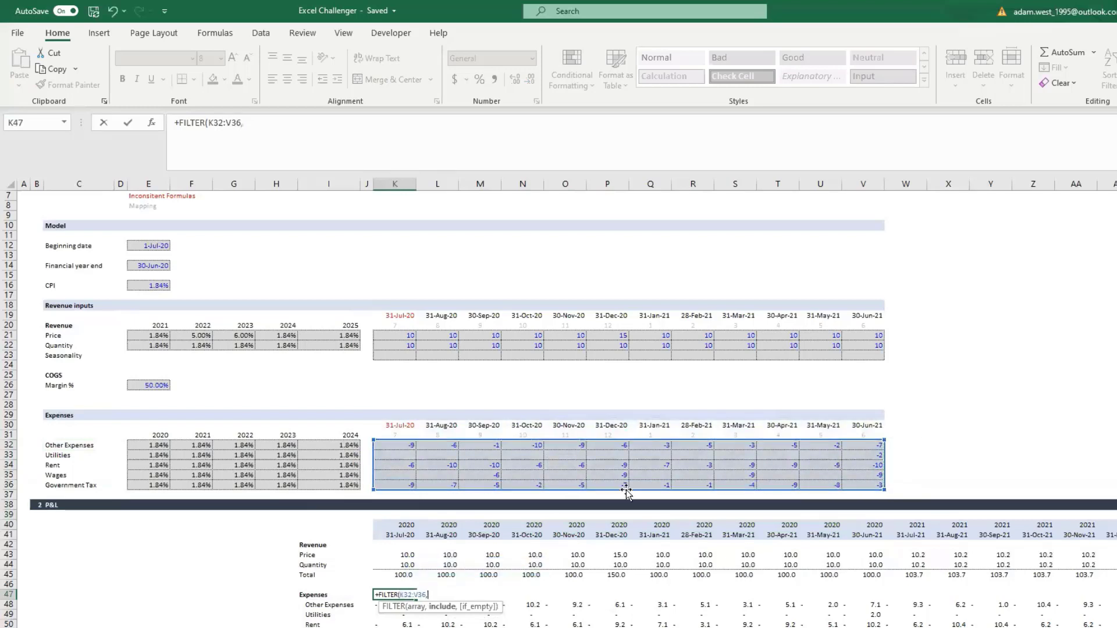
Complete the K47 FILTER with the condition C32:C36=I48 and enter the formula
left_click_drag(114, 486, 106, 445)
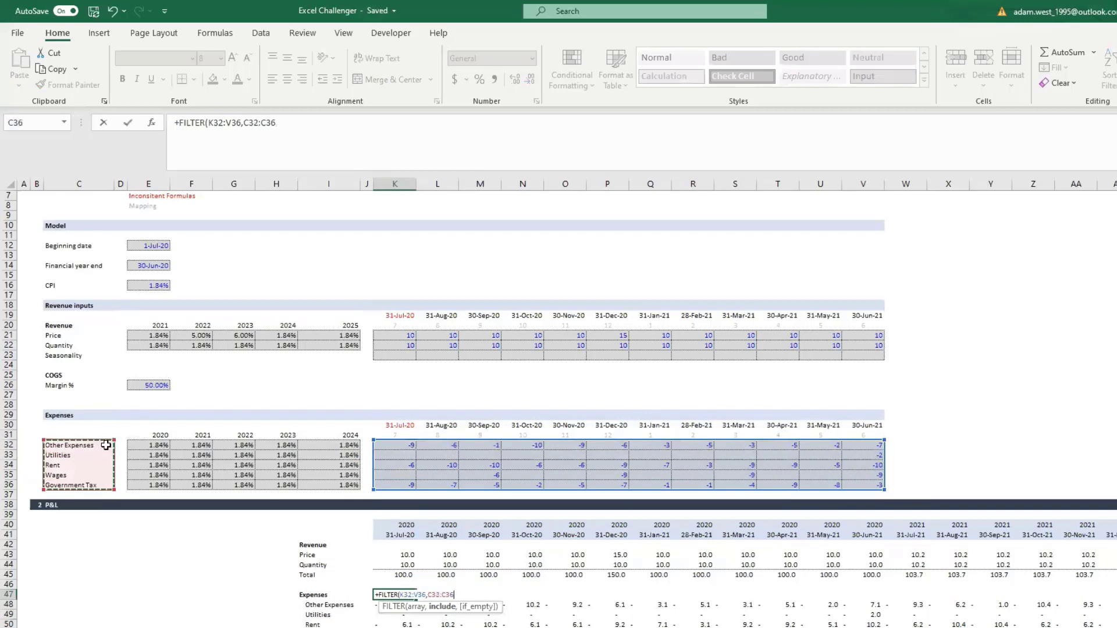
type("=")
left_click(326, 604)
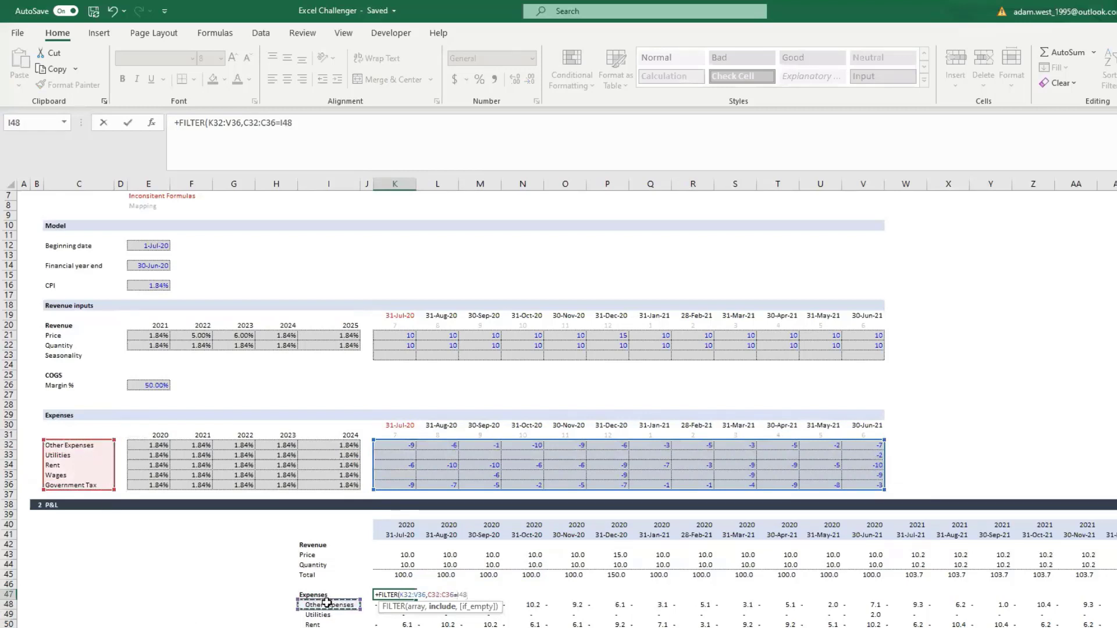
key("ctrl+Return")
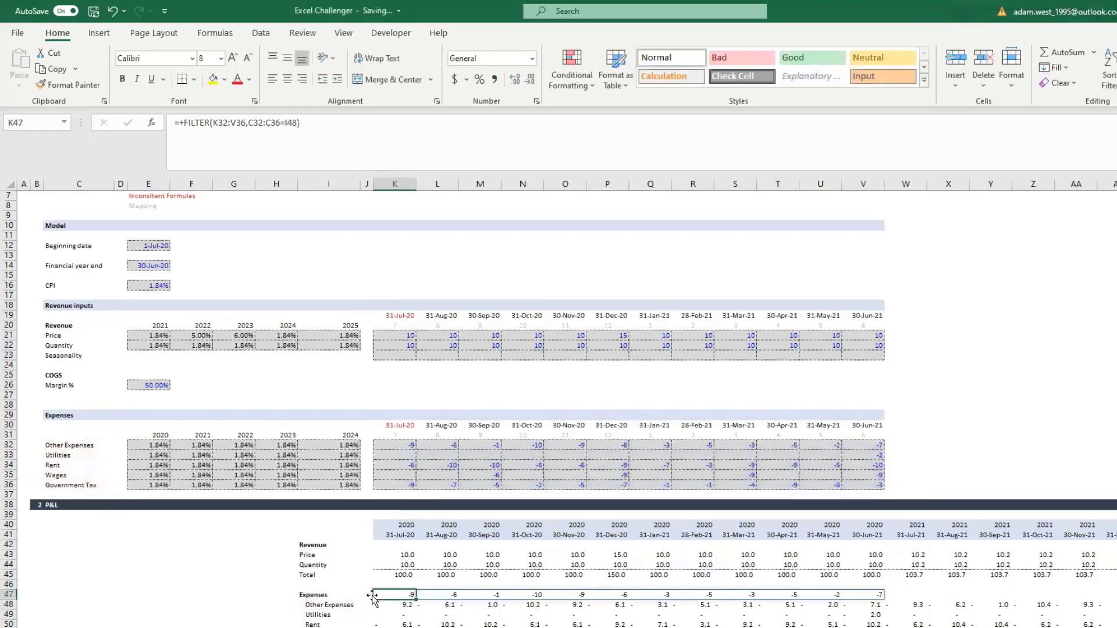
Copy the FILTER expression from K47 and paste it over the $K32:$V32 return array in K48's XLOOKUP
left_click(403, 611)
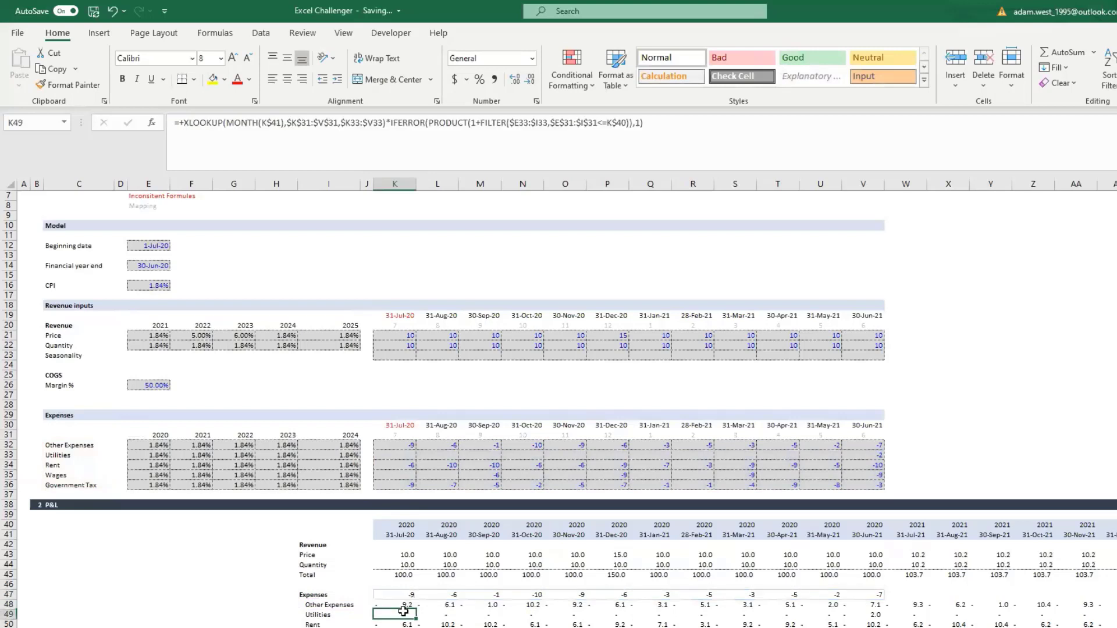
left_click(405, 605)
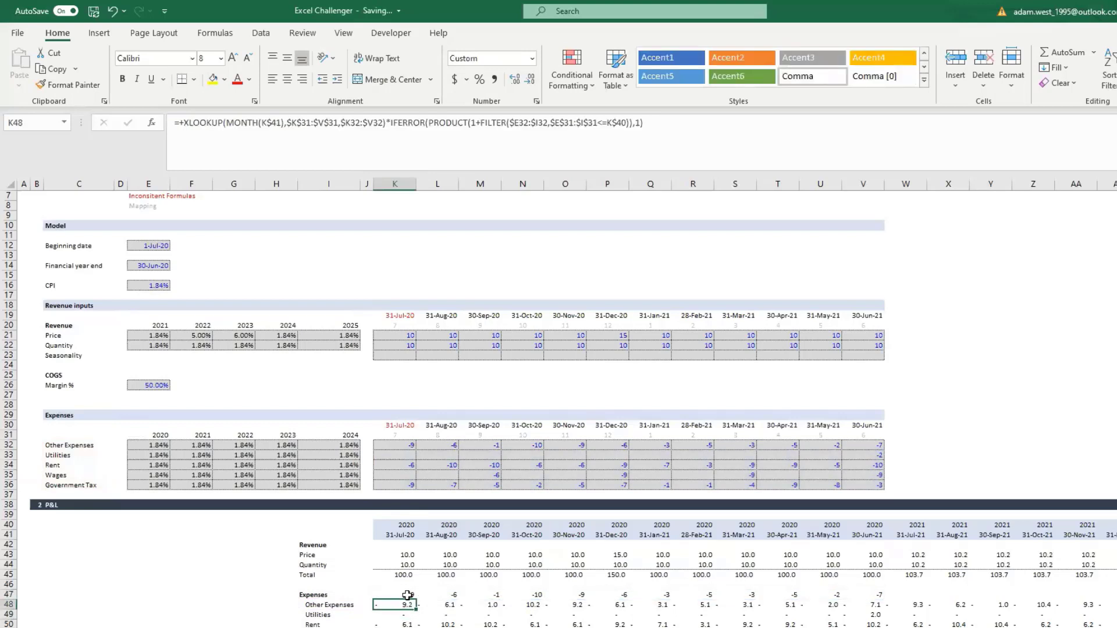
left_click(408, 595)
left_click_drag(288, 137, 180, 128)
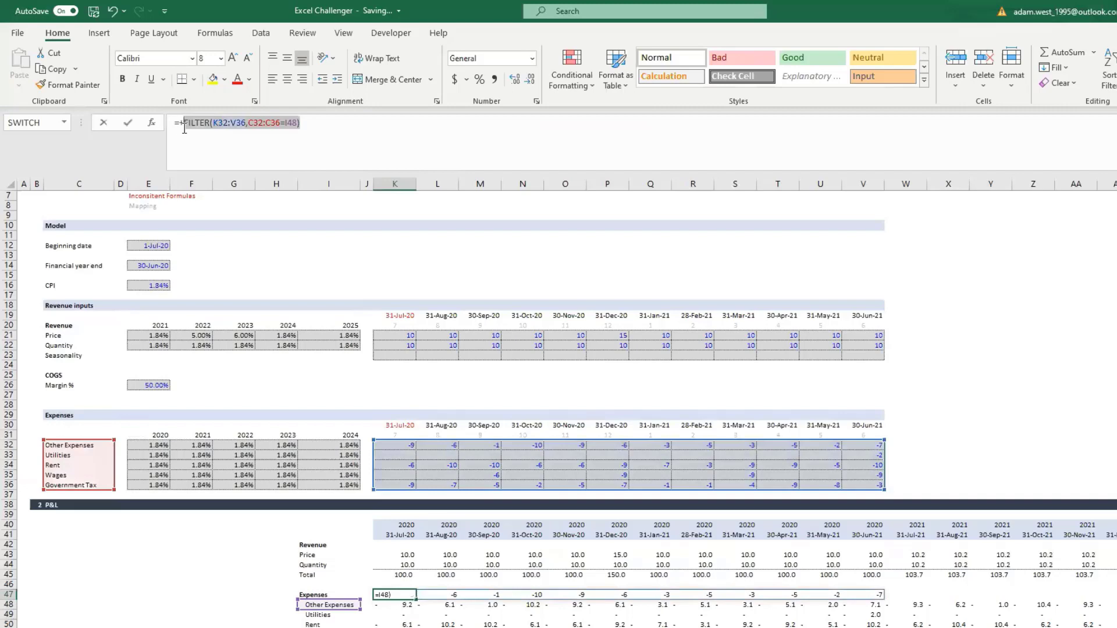
key("ctrl+c")
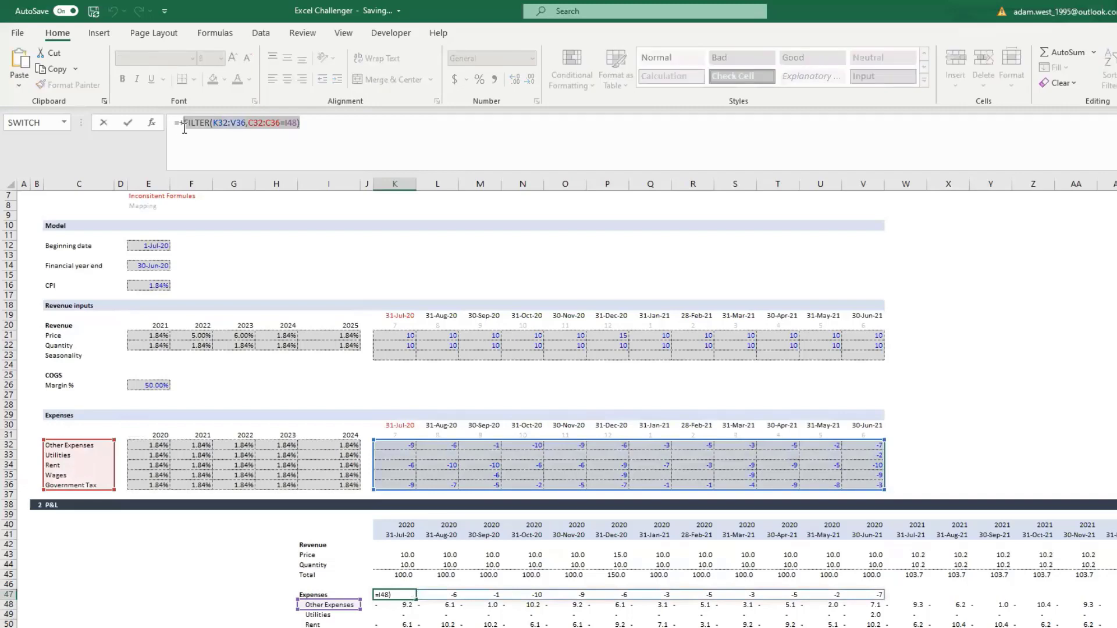
key("Return")
left_click(226, 122)
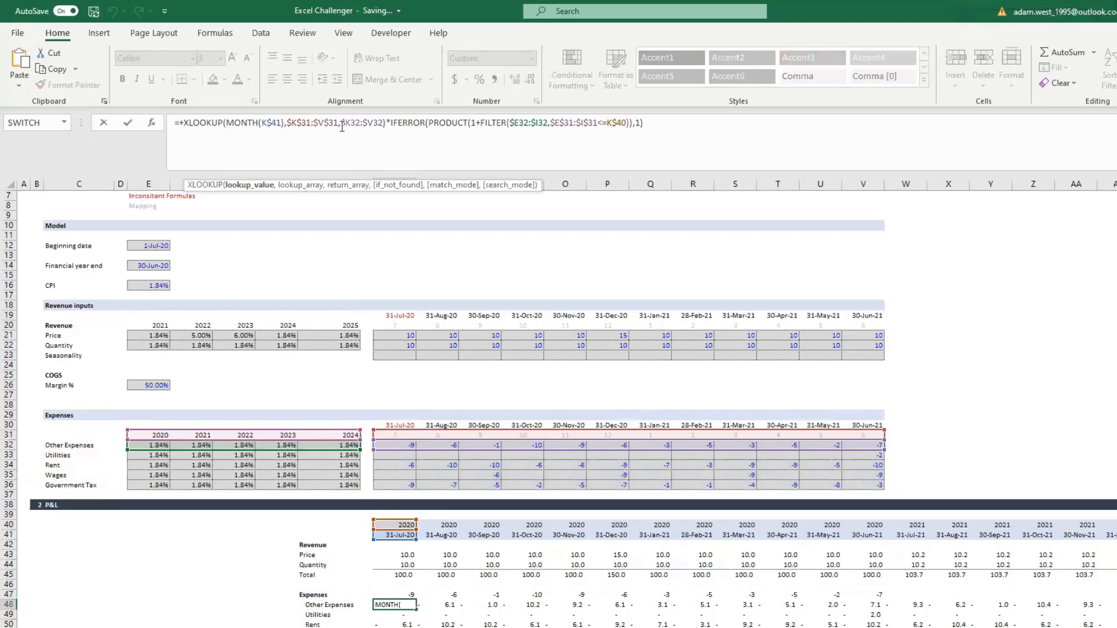
double_click(373, 123)
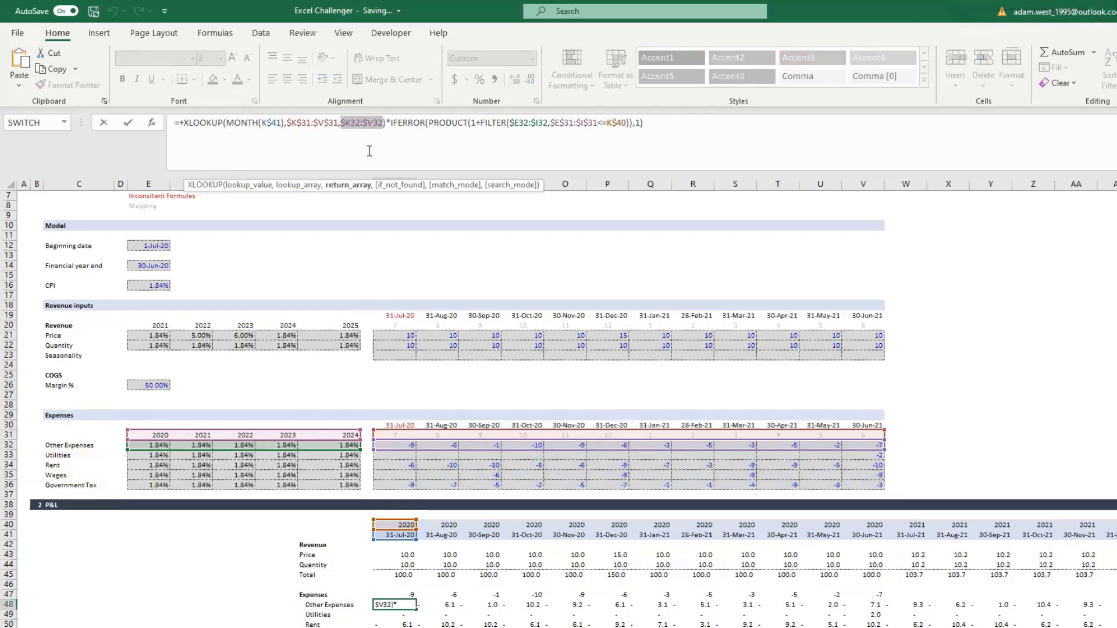
key("ctrl+v")
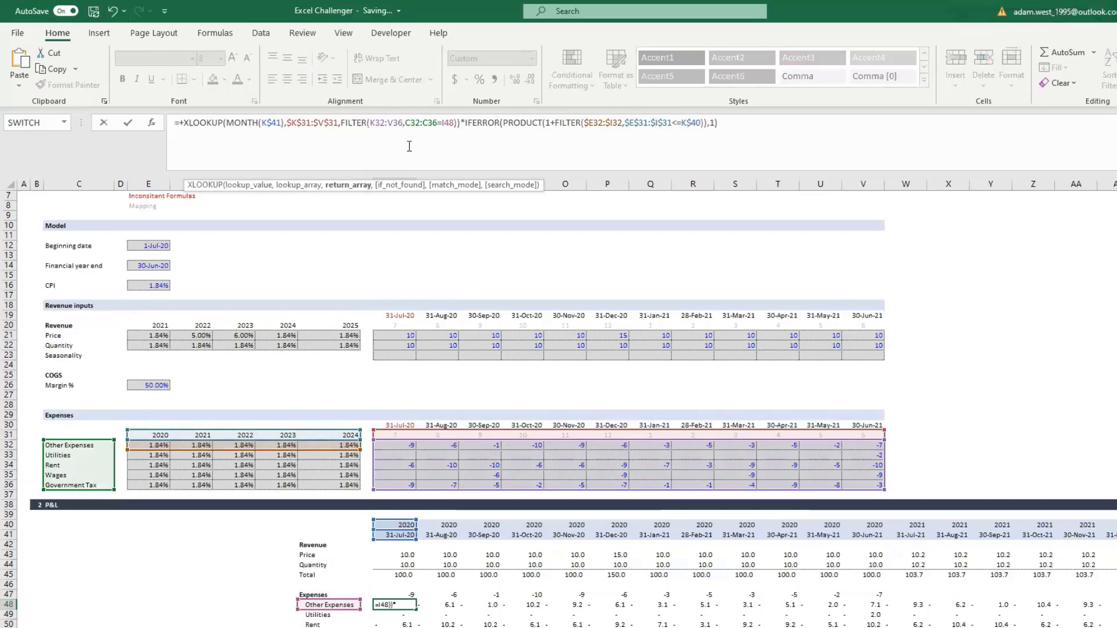
Lock the references in K48's FILTER so it reads FILTER($K$32:$V$36,$C$32:$C$36=$I48), and enter the formula
left_click(382, 122)
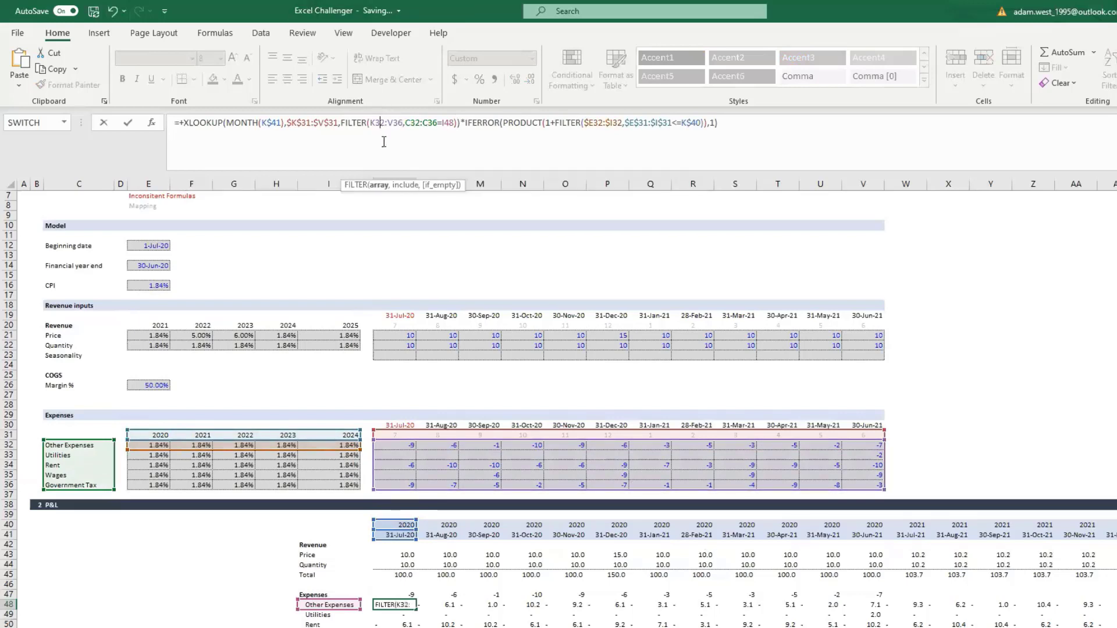
key("F4")
left_click(401, 122)
key("F4")
left_click(428, 122)
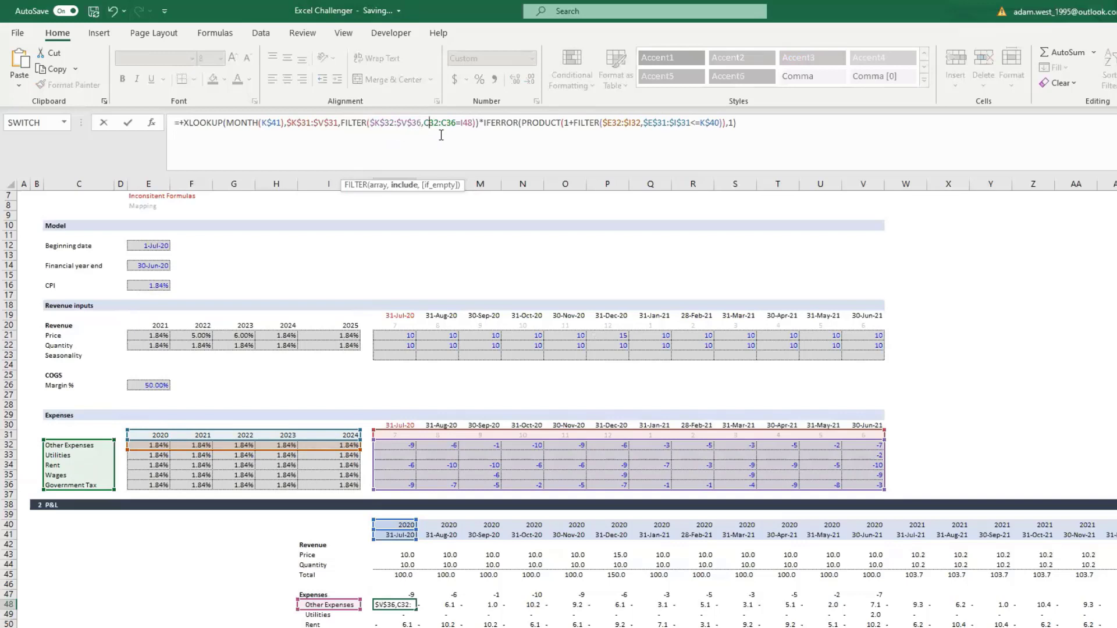
key("F4")
left_click(462, 122)
key("F4")
left_click(488, 122)
key("F4")
key("F4")
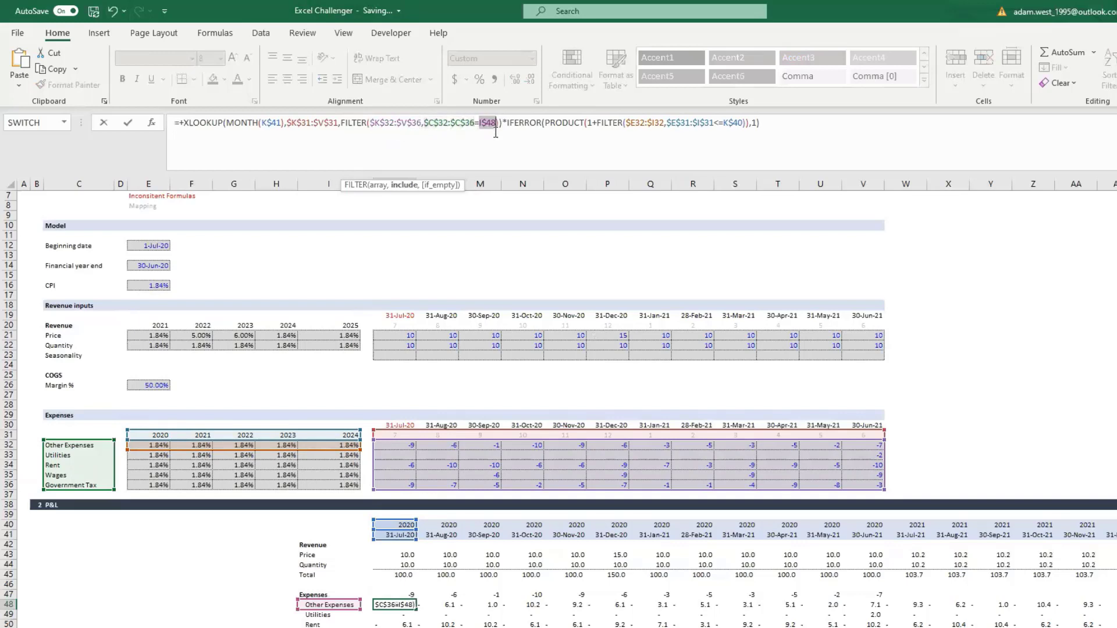
key("ctrl+Return")
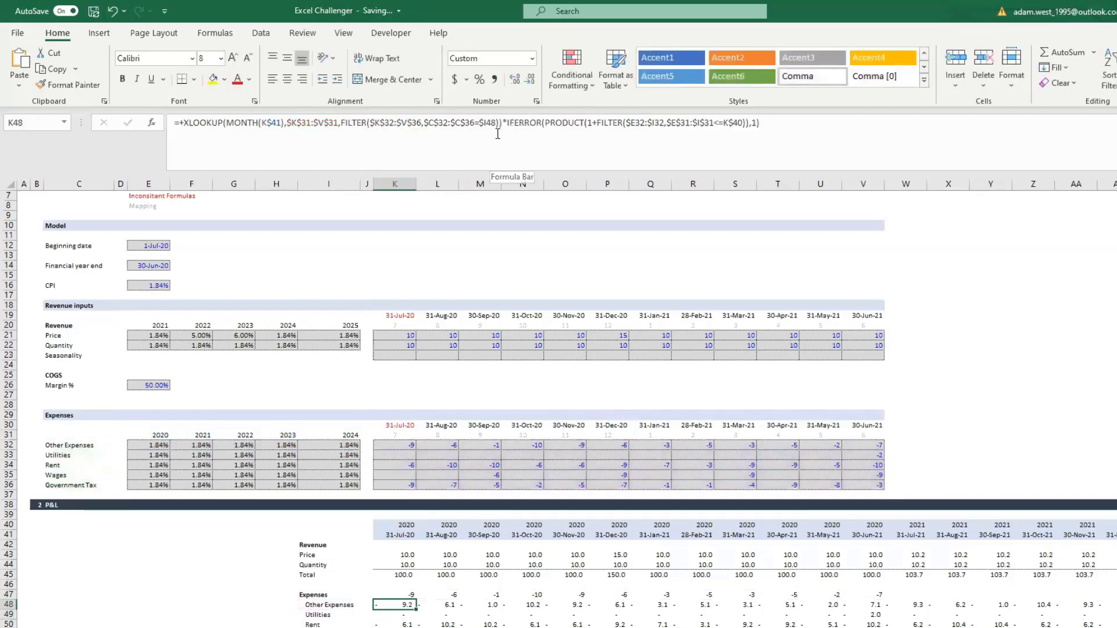
Copy K48's formula across the monthly expense rows of the P&L and delete the trial FILTER formula in K47
key("ctrl+c")
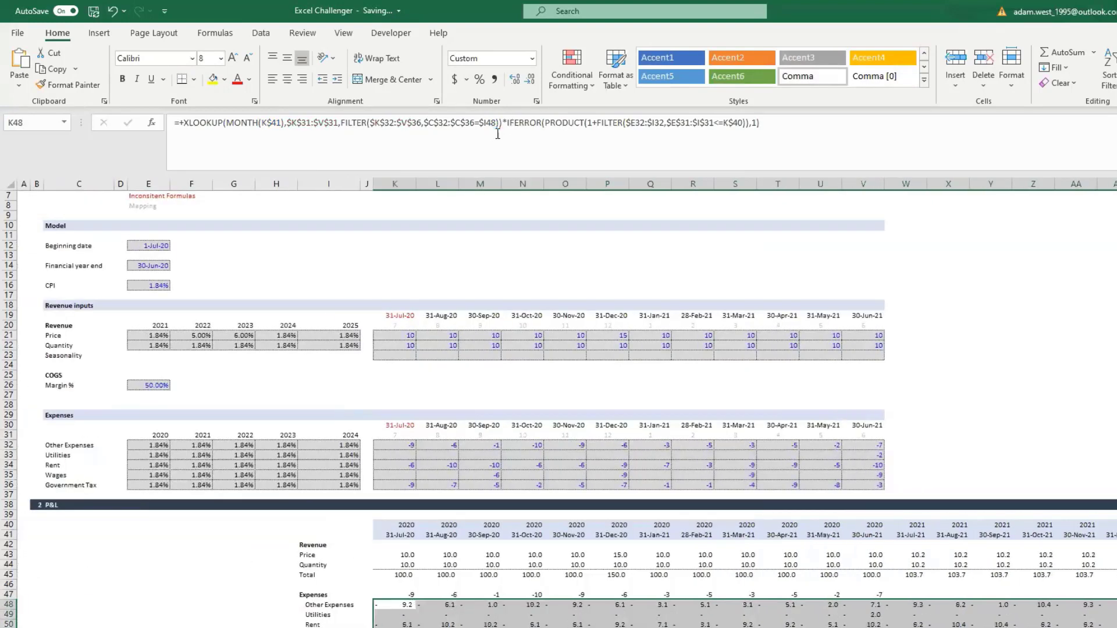
left_click(412, 595)
key("Delete")
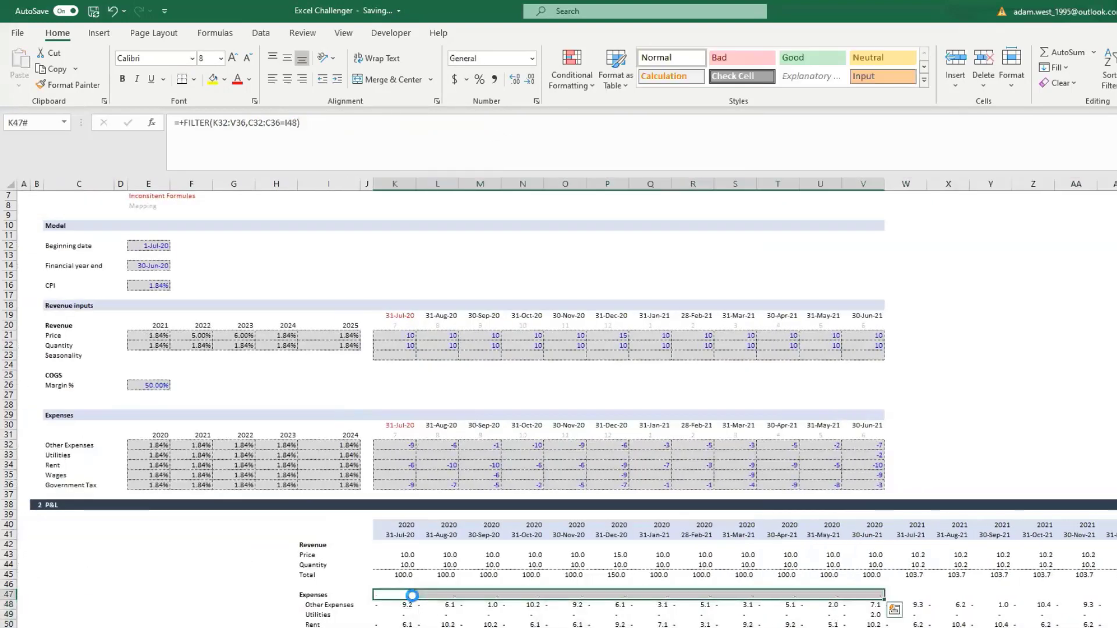
Wrap the expense label formula in I48 with SORT so it reads =SORT(UNIQUE(C32:C36))
key("Down")
key("Left")
key("Left")
left_click(181, 123)
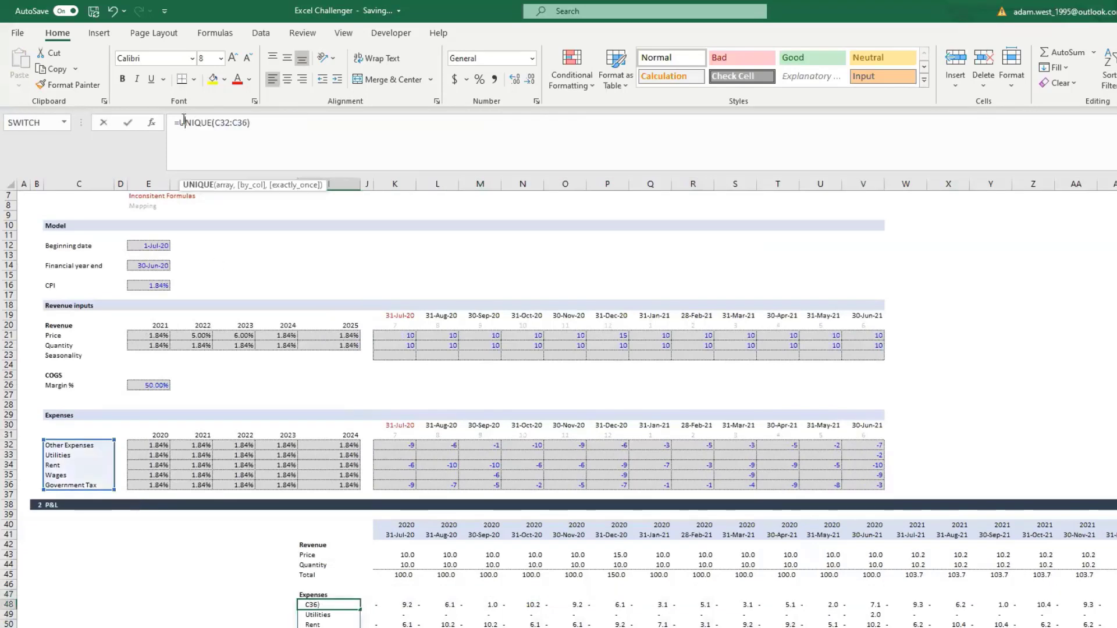
type("sort")
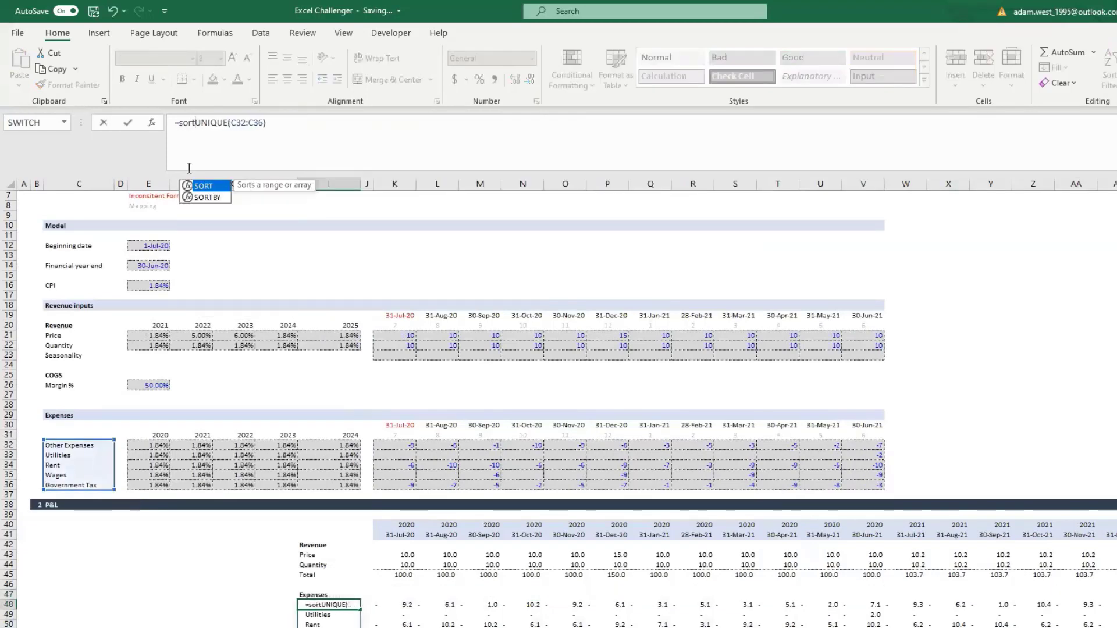
type("(")
key("Return")
key("Return")
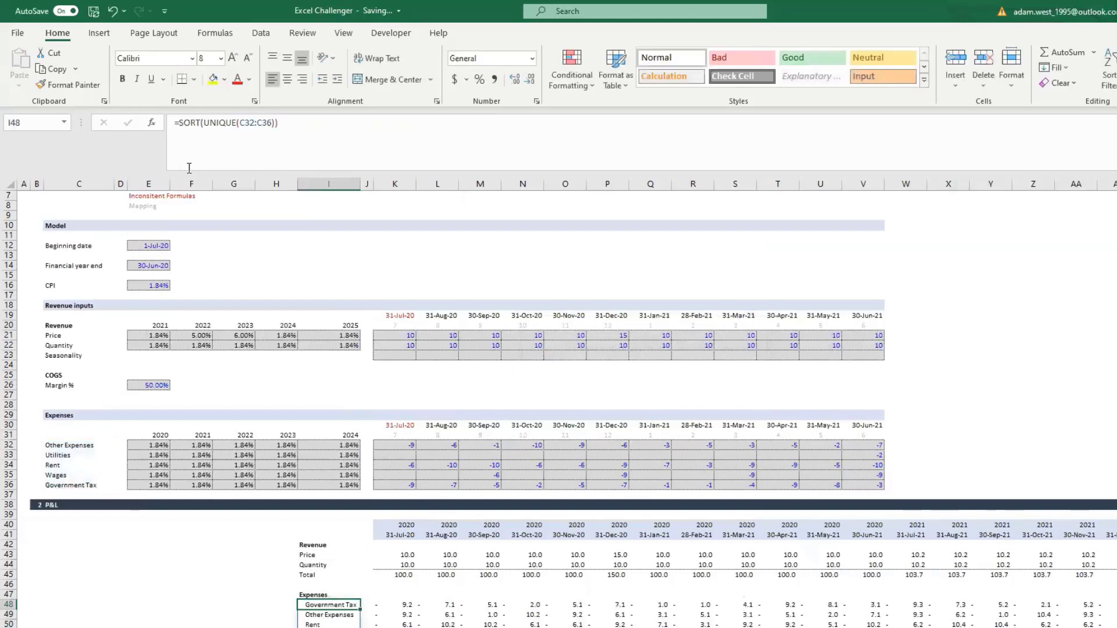
Compare the P&L formulas for Rent and Government Tax with the Government Tax inputs for July and August
left_click(408, 623)
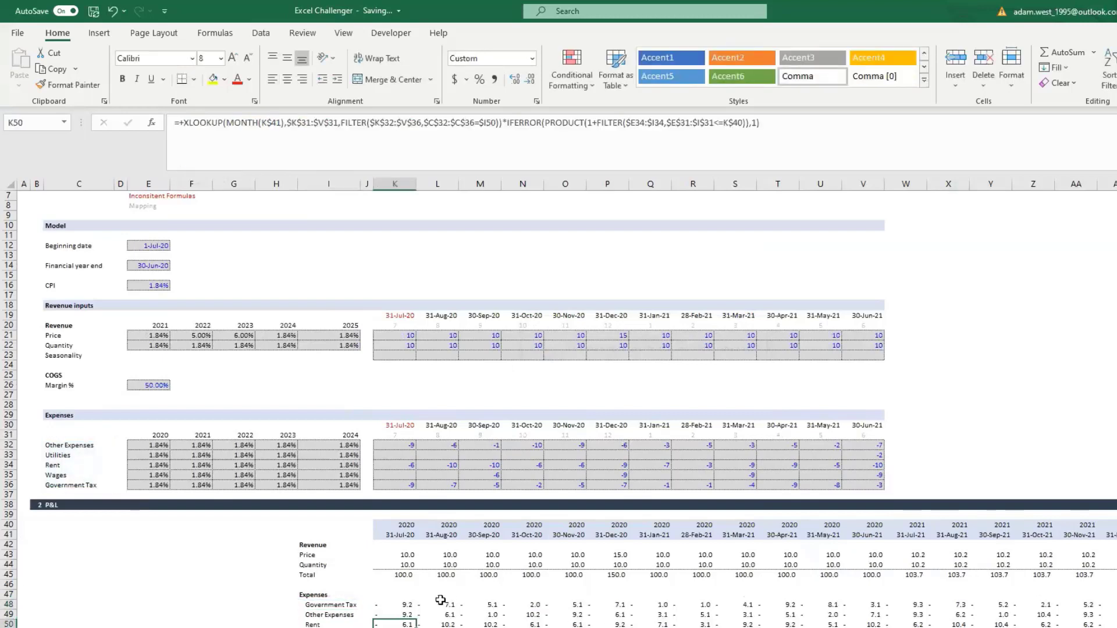
left_click(407, 606)
left_click(406, 485)
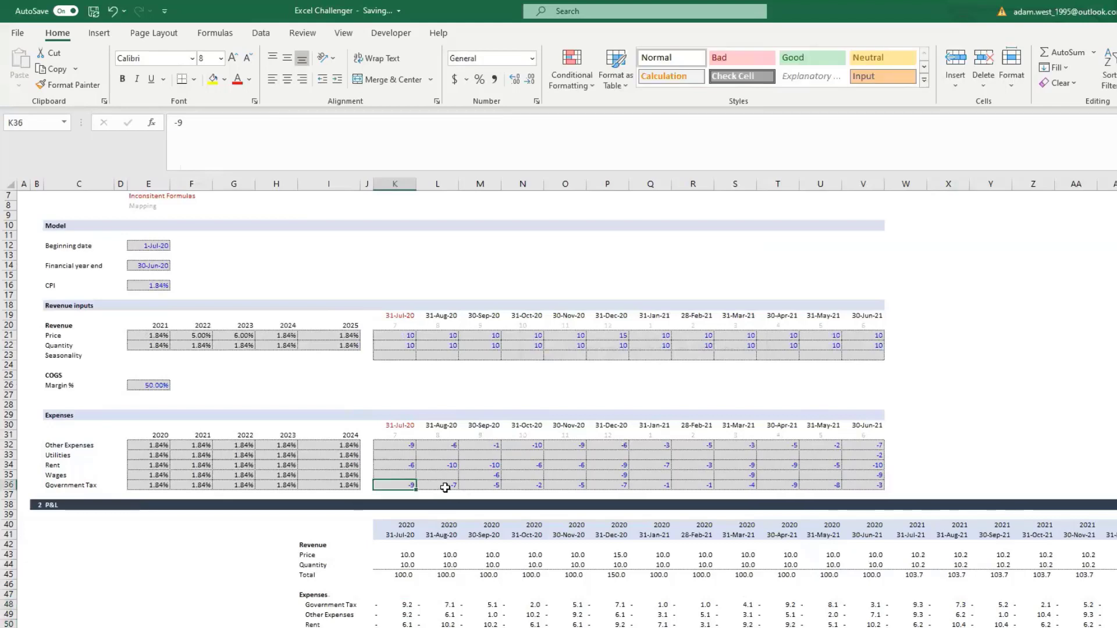
left_click(444, 487)
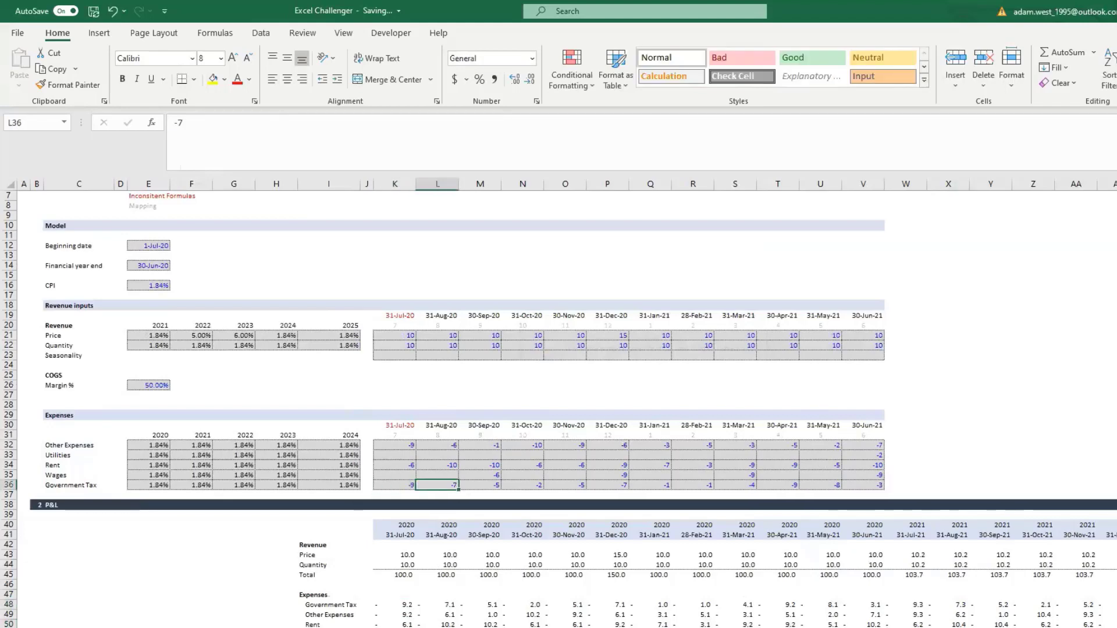
Link K53 below the P&L expenses to the July Other Expenses input with =+K32
scroll(408, 587, "down", 2)
left_click(407, 587)
left_click(413, 595)
type("+")
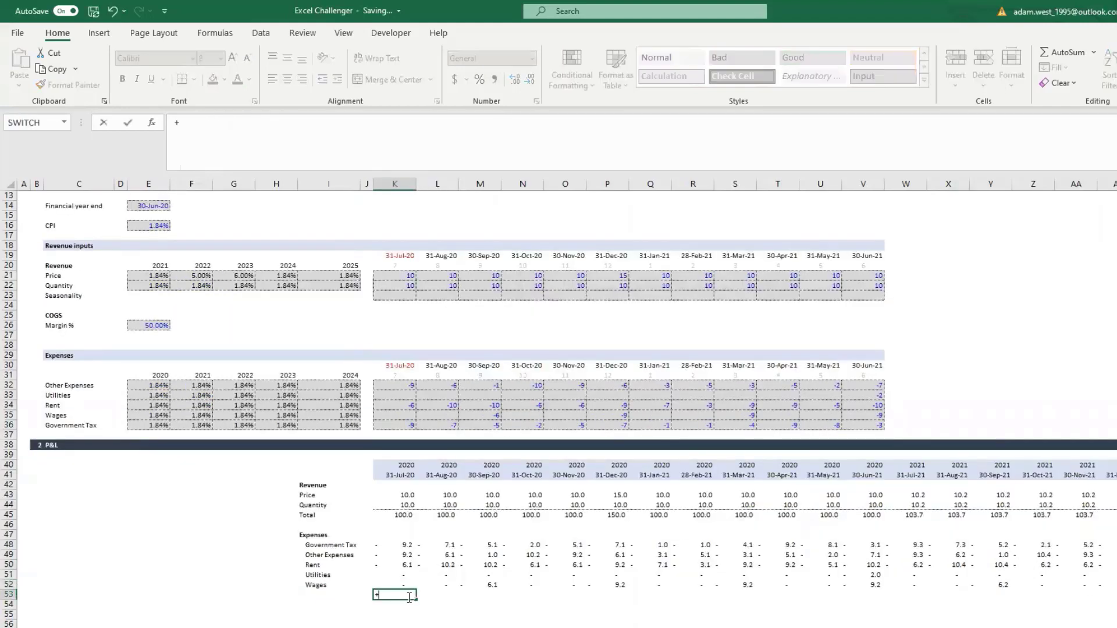
key("Up")
key("Up")
key("Up")
key("Up")
key("Up")
key("Up")
key("Up")
key("Up")
key("Up")
key("Up")
key("Up")
key("Up")
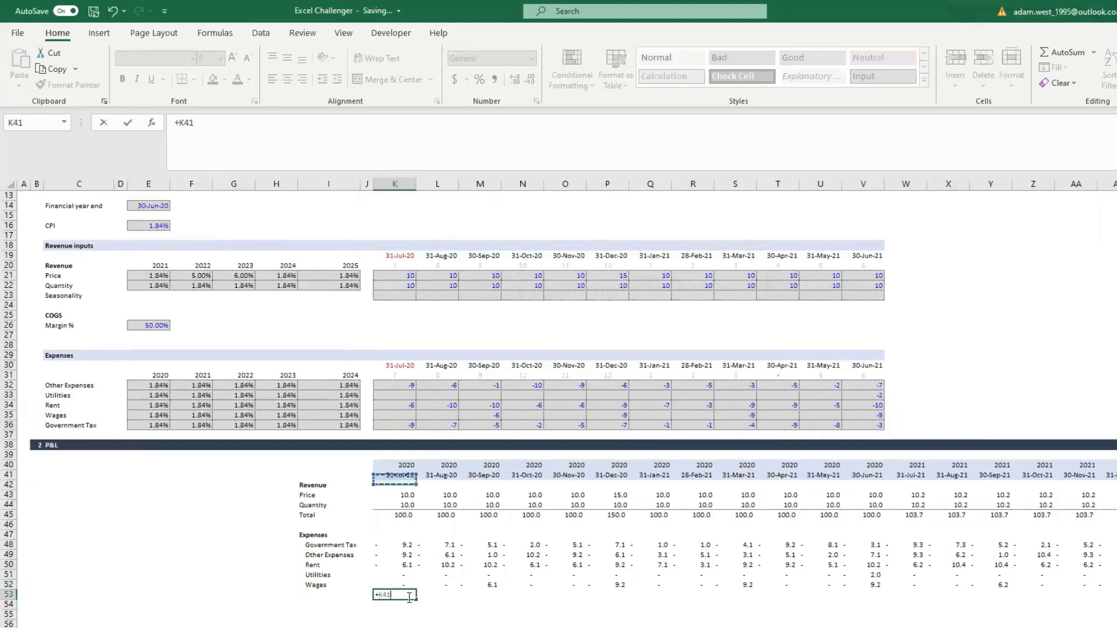
key("Up")
key("Up")
key("Up")
key("Up")
key("Up")
key("Up")
key("Up")
key("Up")
key("Up")
key("ctrl+Return")
Copy the K53 link across the remaining months through V53
key("ctrl+c")
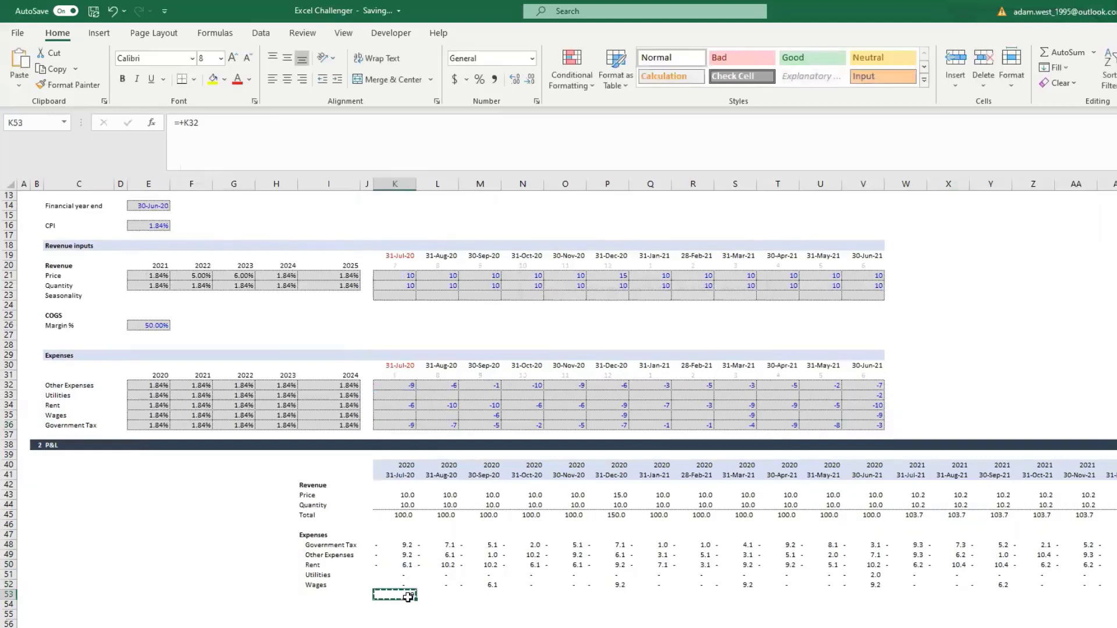
key("shift+Right")
key("shift+Right")
key("shift+Right")
key("shift+Right")
key("shift+Right")
key("shift+Right")
key("shift+Right")
key("shift+Right")
key("shift+Right")
key("shift+Right")
key("shift+Right")
key("shift+Left")
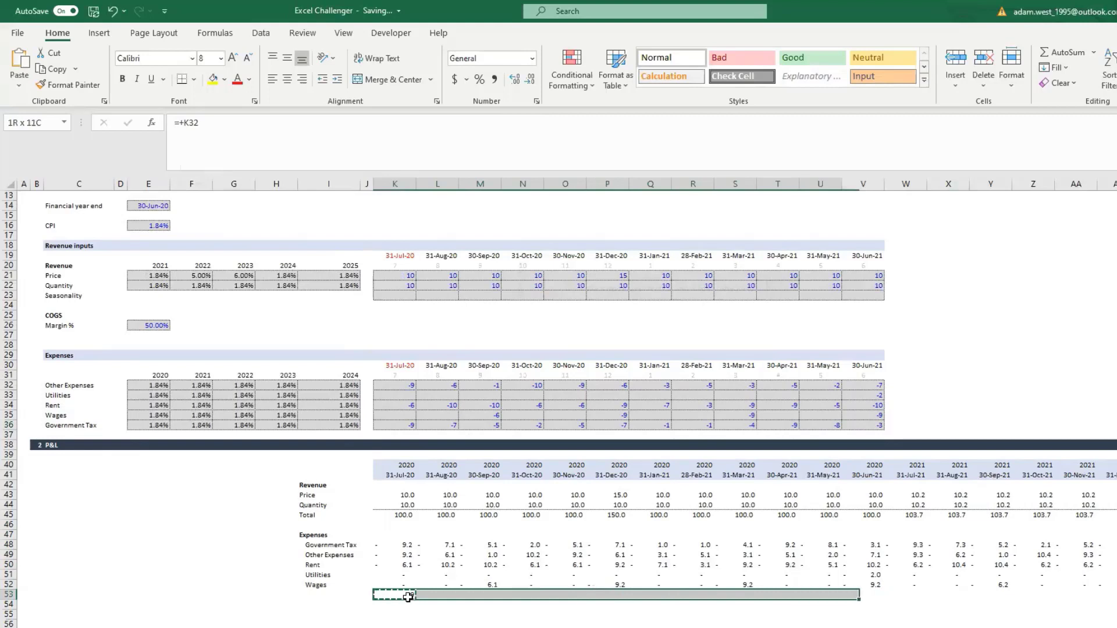
key("shift+Right")
key("ctrl+v")
key("Escape")
Enter the check formula =K53=K49 in K54 to compare the linked input with the P&L Other Expenses
key("Down")
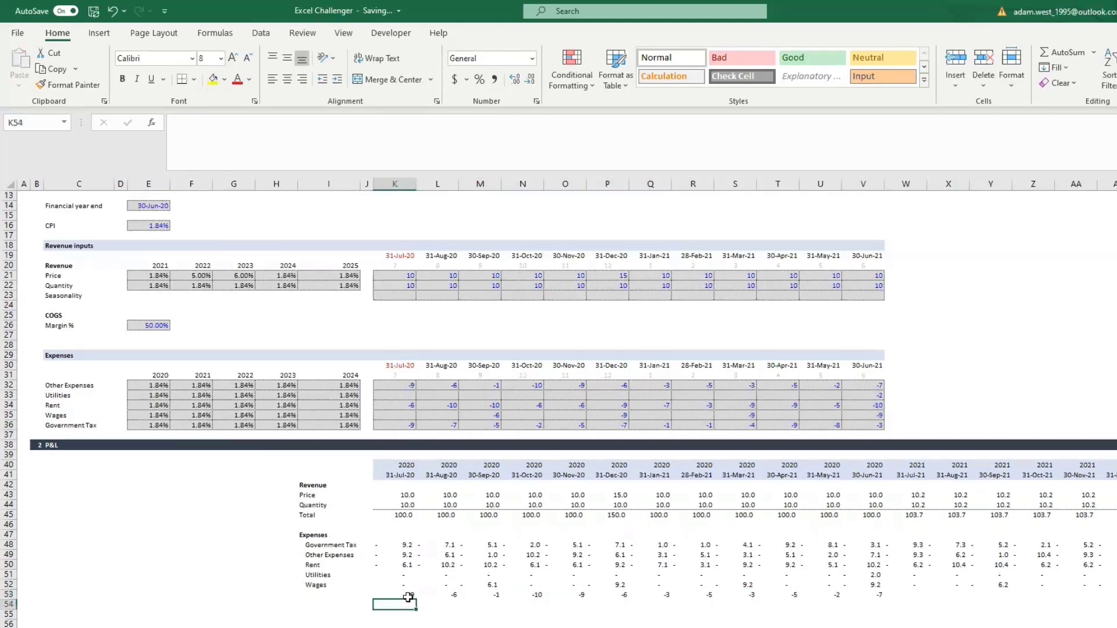
type("=")
key("Up")
key("Up")
key("Up")
key("Up")
key("Up")
key("Up")
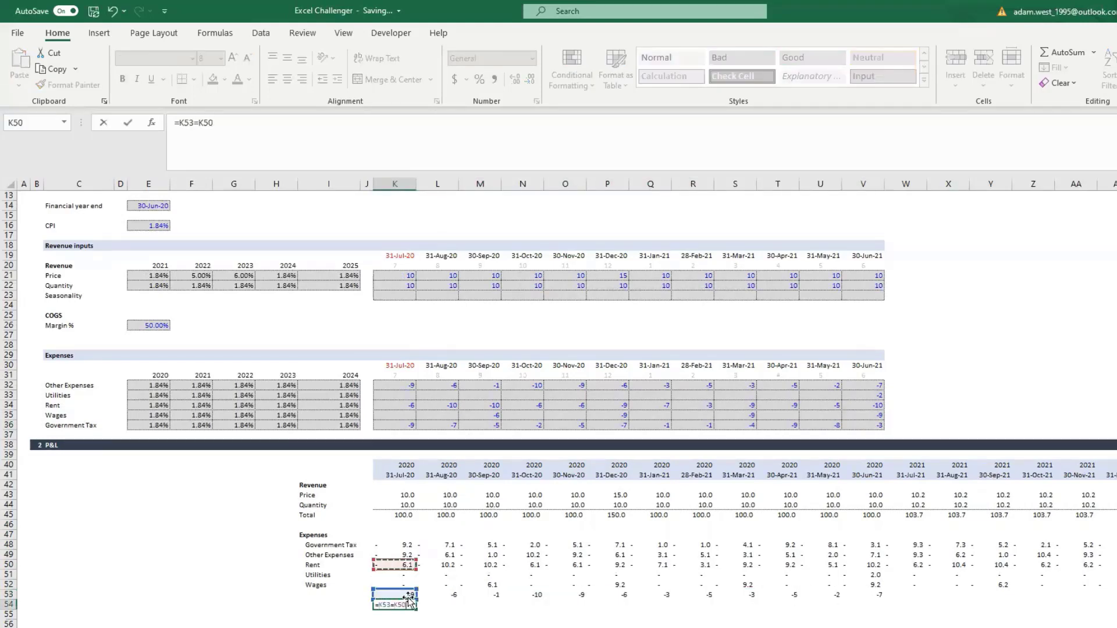
key("ctrl+Return")
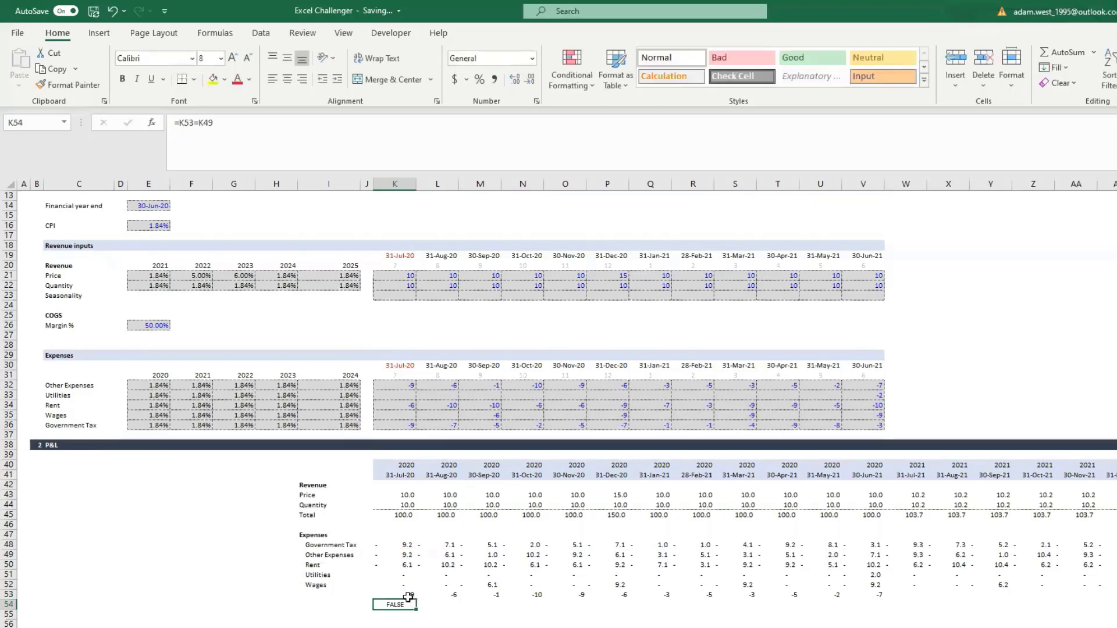
Examine the references used by the check formula in K54 and the link in K53
left_click(295, 138)
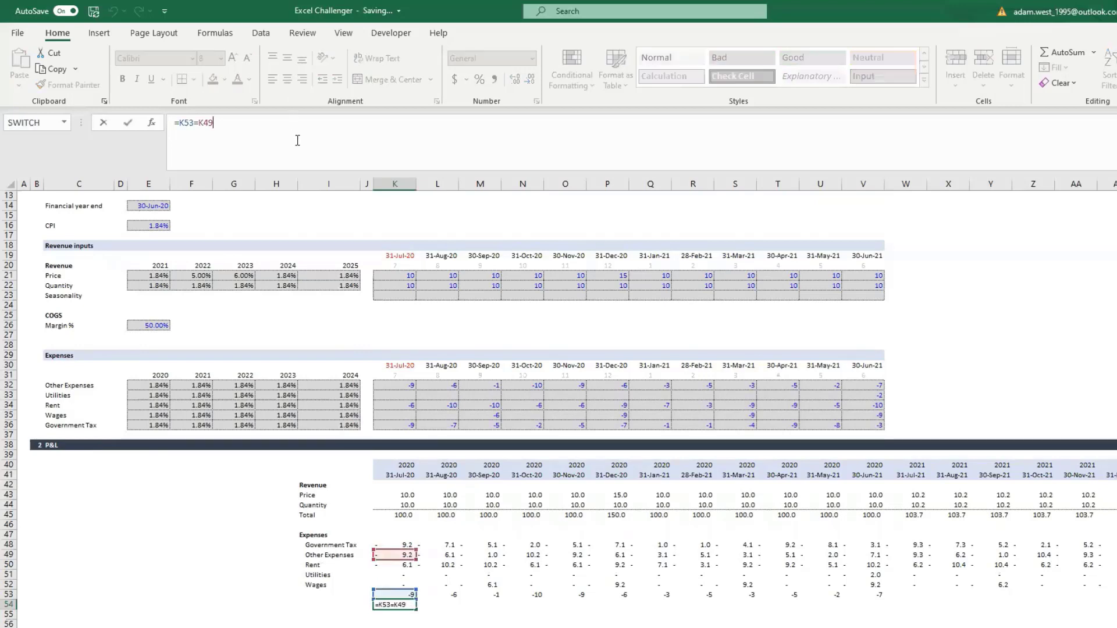
left_click(397, 593)
double_click(398, 593)
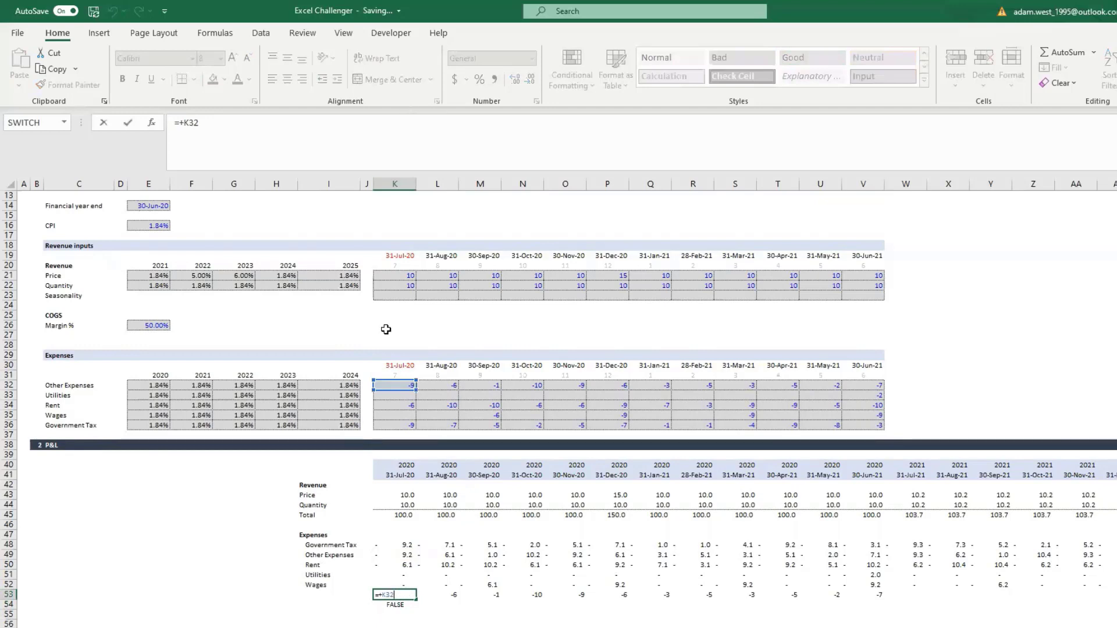
key("Escape")
key("Down")
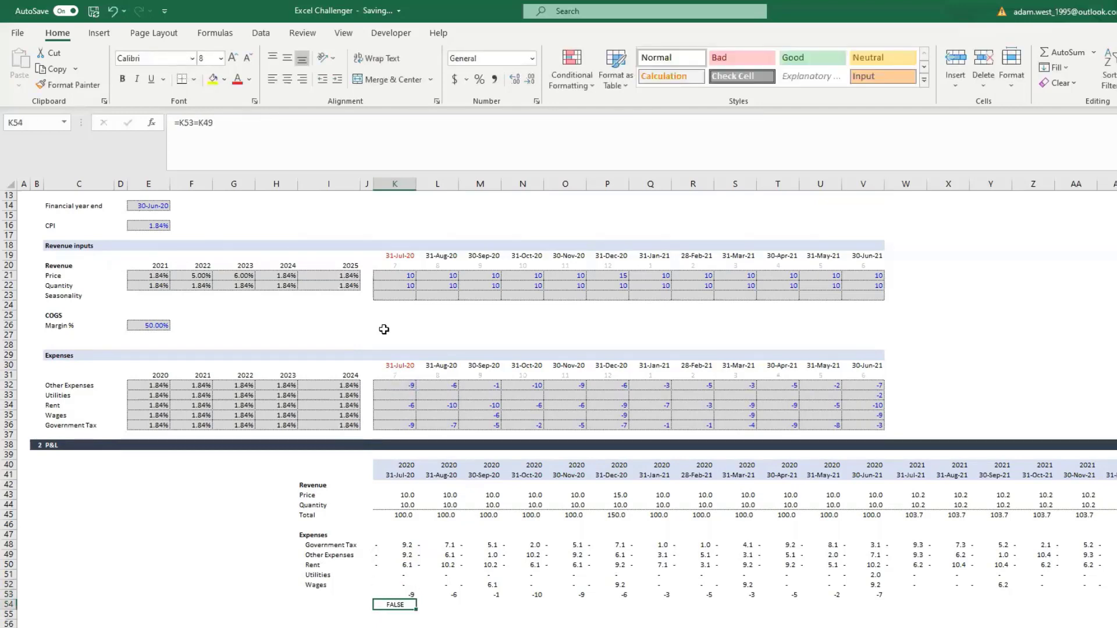
left_click(293, 138)
key("Return")
Show the July Other Expenses input in K32 with two decimal places and go back to K53
left_click(406, 385)
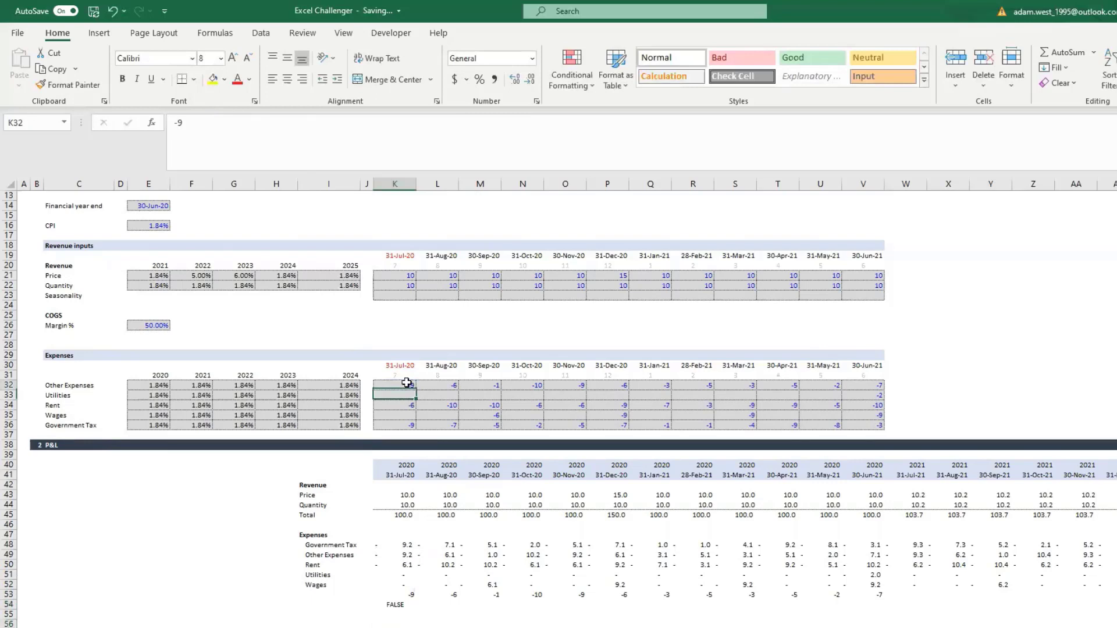
left_click(515, 79)
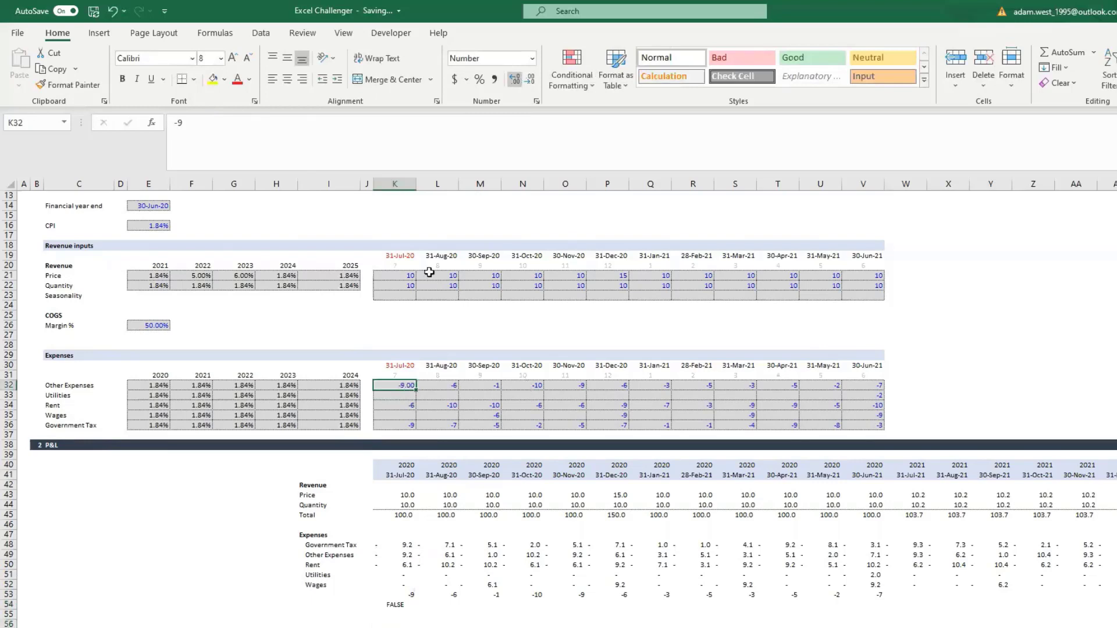
left_click(407, 585)
left_click(409, 593)
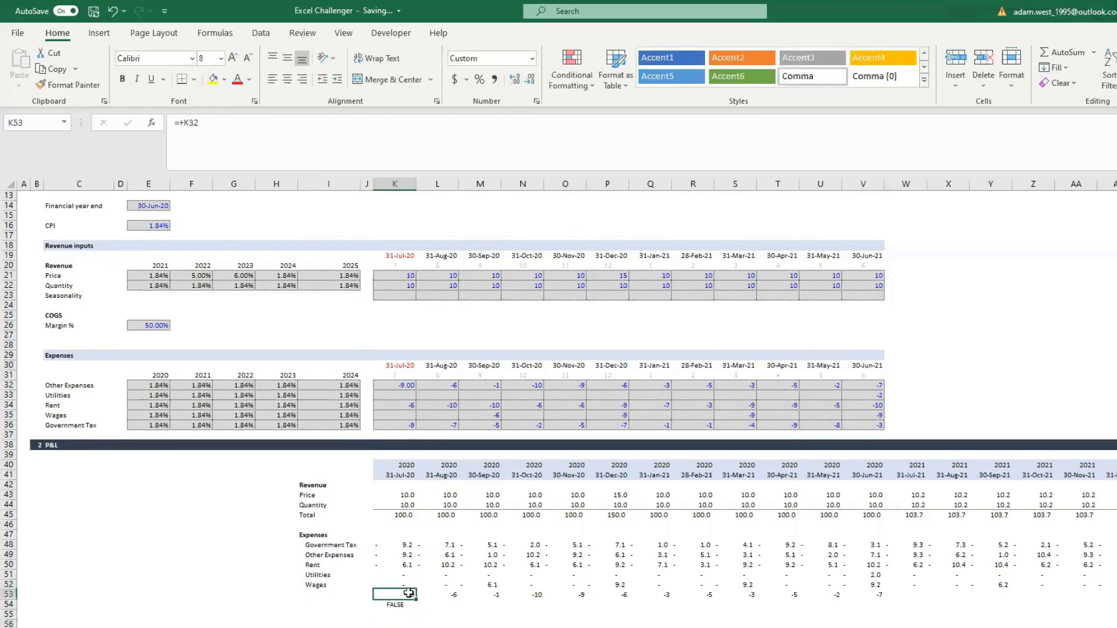
Clear the 2020 growth rates in E32:E36 for all expenses and recheck the comparison in K54
left_click_drag(156, 385, 159, 424)
key("ctrl+v")
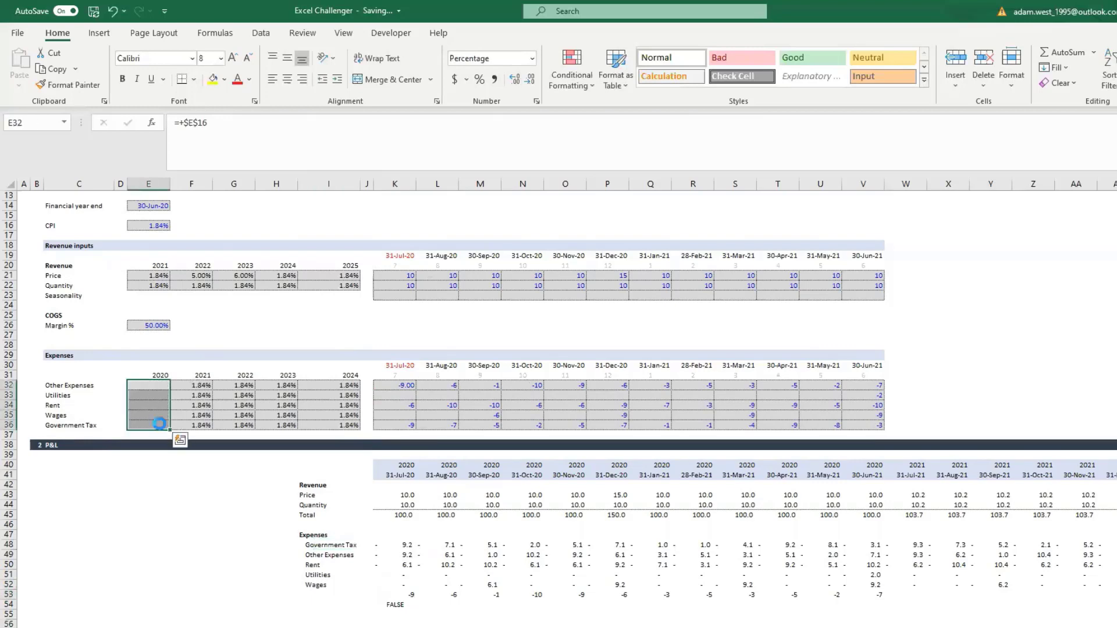
key("Up")
left_click(411, 604)
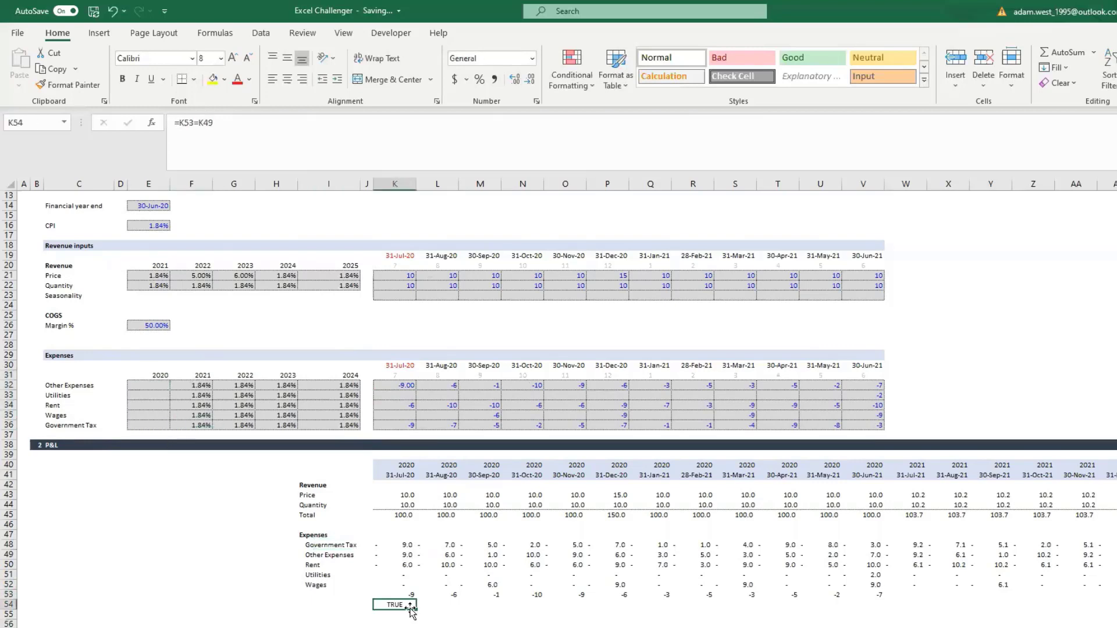
Copy the check formula in K54 across the first twelve months through V54
key("ctrl+c")
key("Up")
key("ctrl+Right")
key("Down")
key("shift+ctrl+Left")
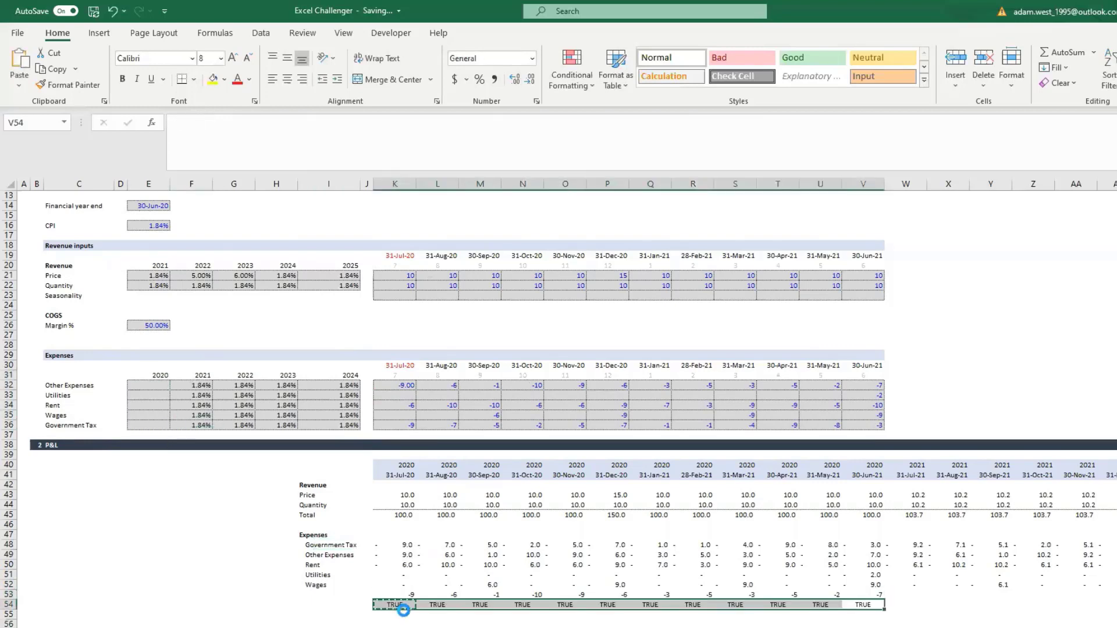
key("Return")
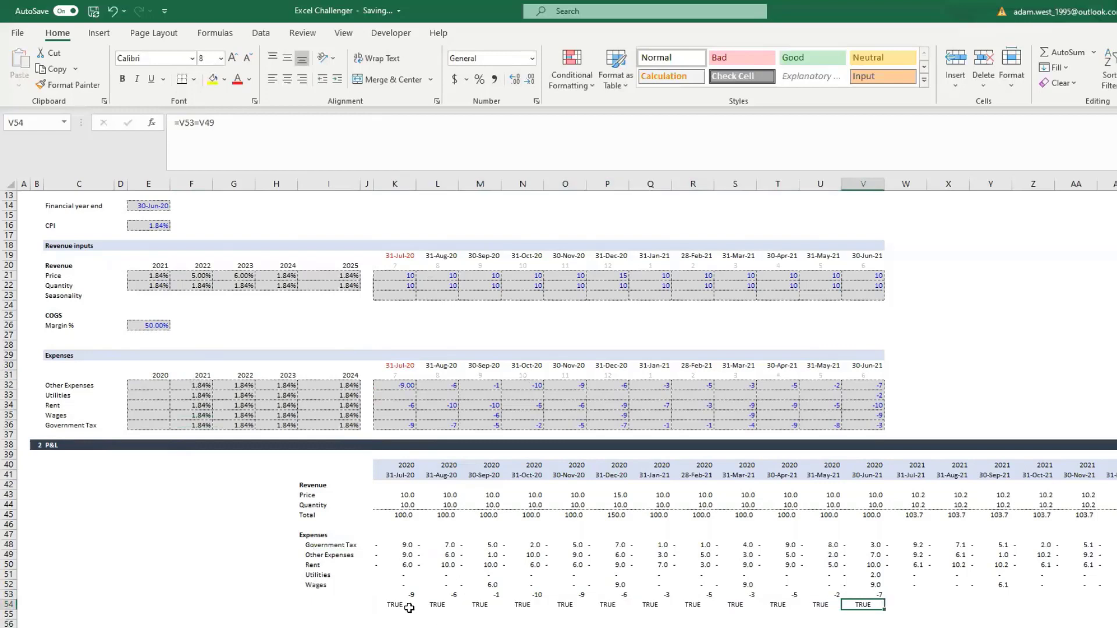
Clear the temporary expense check rows in K53:V54
left_click_drag(410, 607, 876, 596)
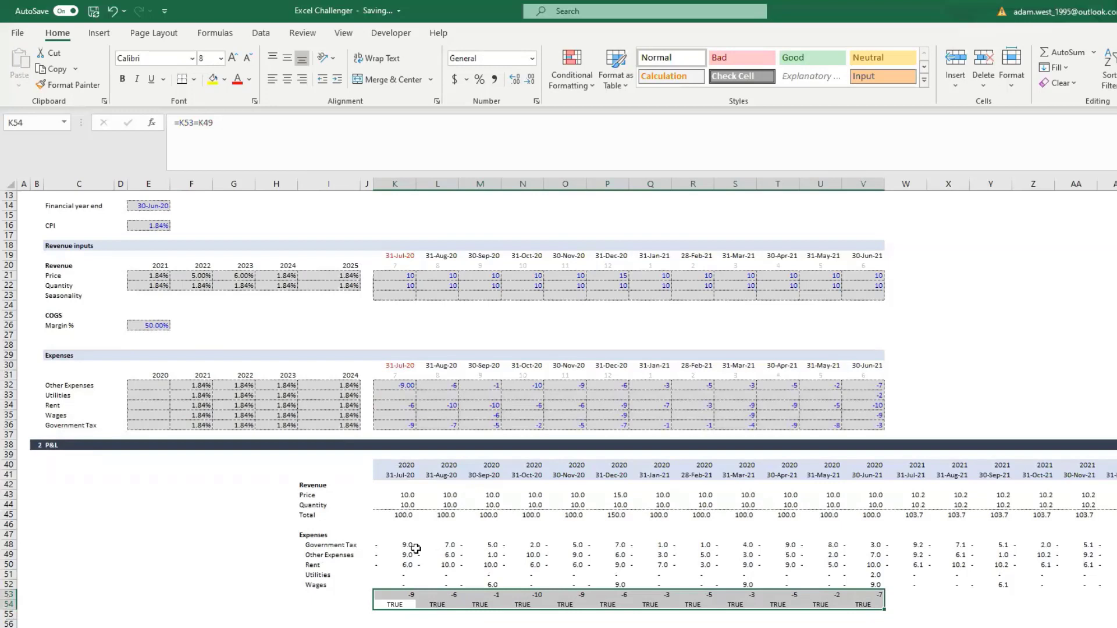
key("Delete")
key("Up")
key("Right")
Review the P&L expense labels, the monthly expense and growth inputs, and the Government Tax formulas across the forecast years
left_click_drag(329, 546, 347, 583)
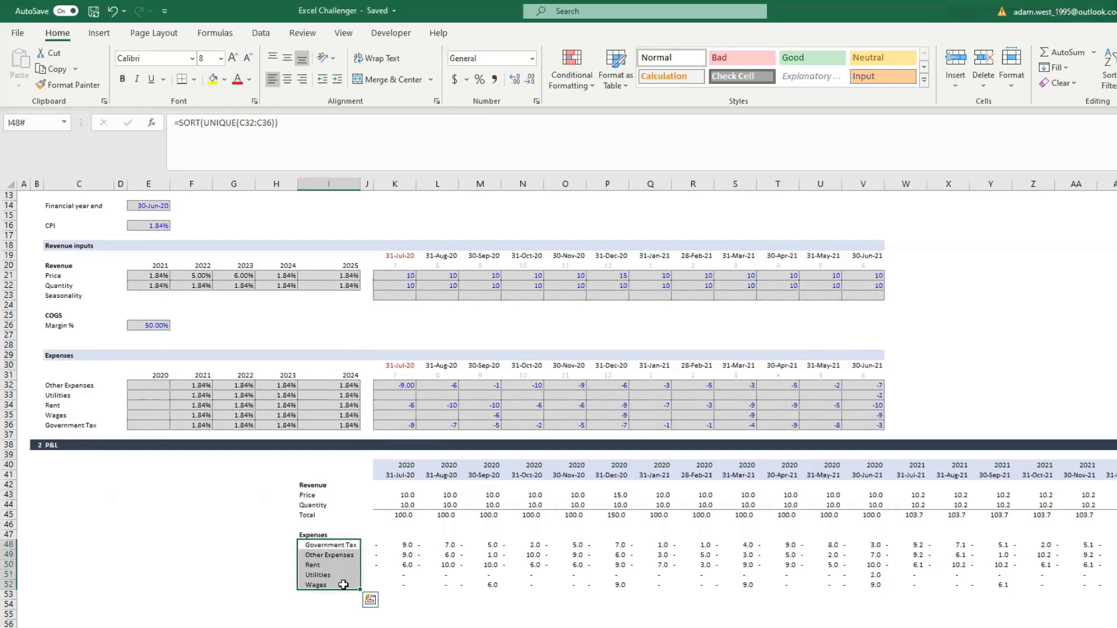
left_click_drag(406, 385, 862, 425)
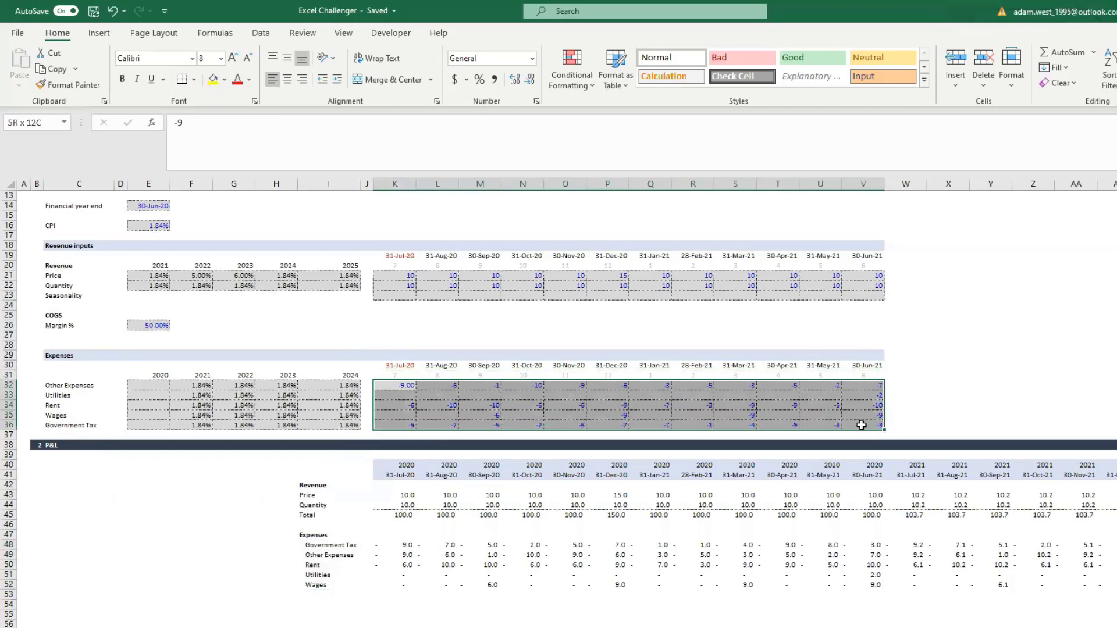
left_click_drag(151, 387, 336, 426)
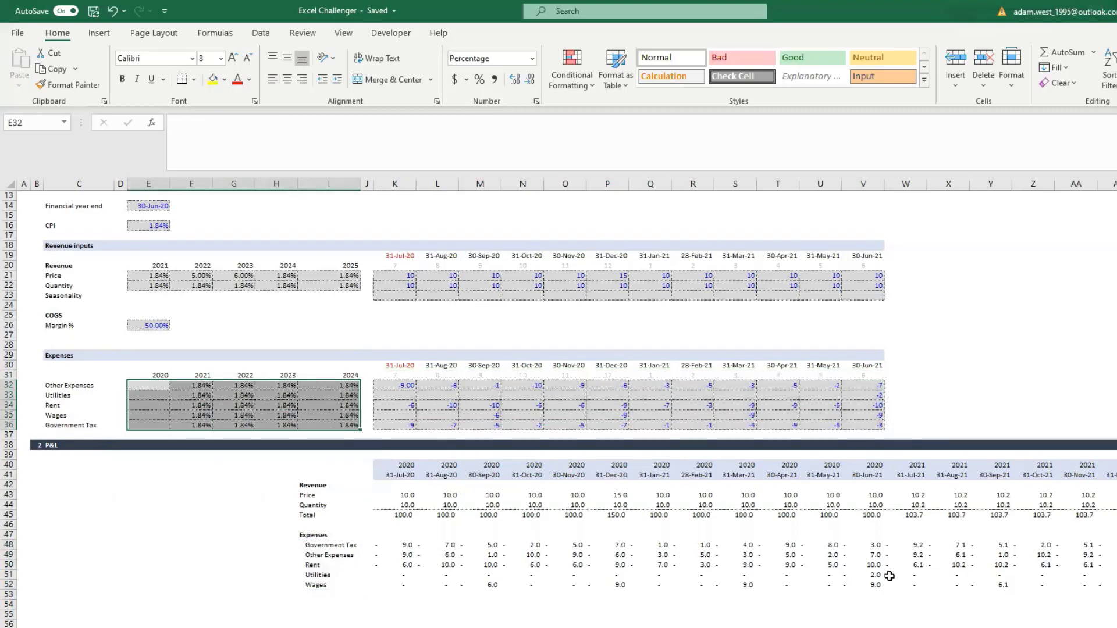
left_click(408, 547)
left_click(917, 547)
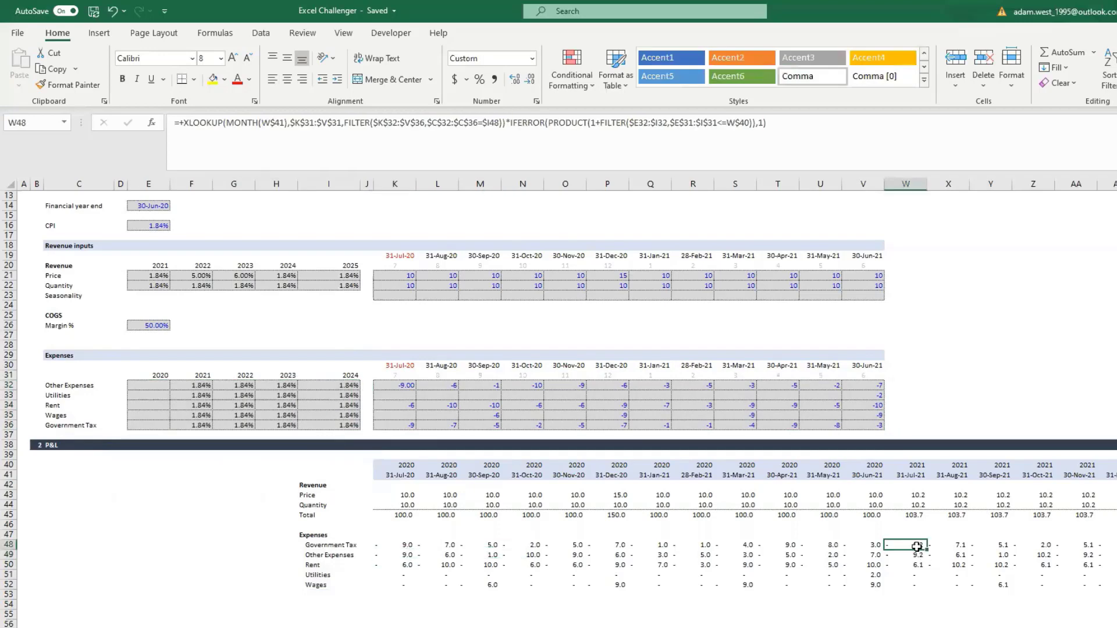
scroll(917, 547, "right", 5)
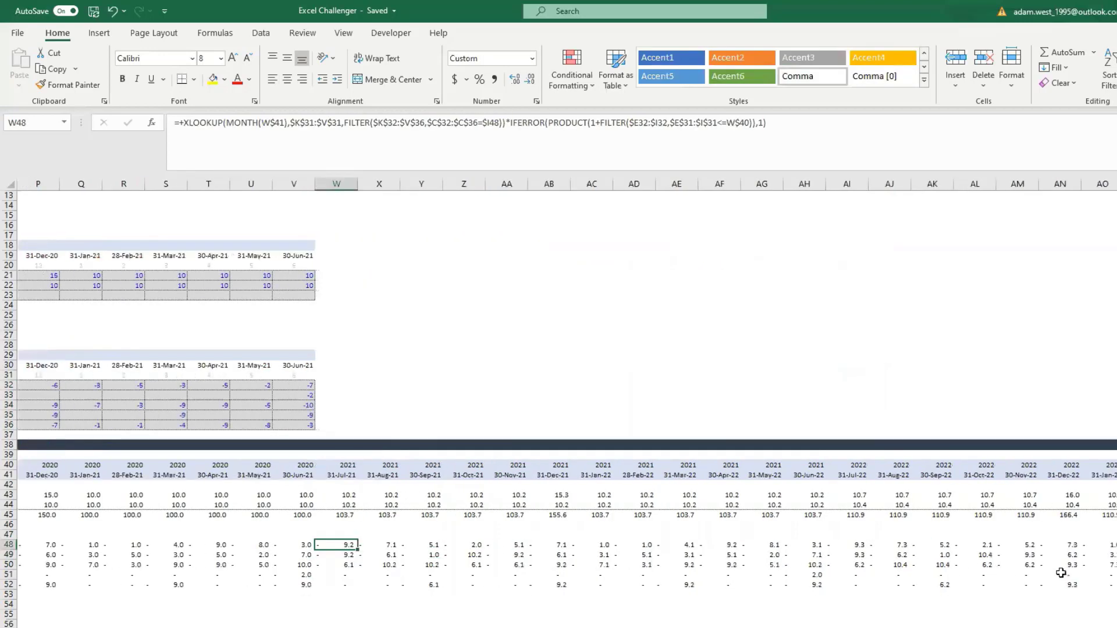
left_click(746, 546)
scroll(745, 547, "right", 8)
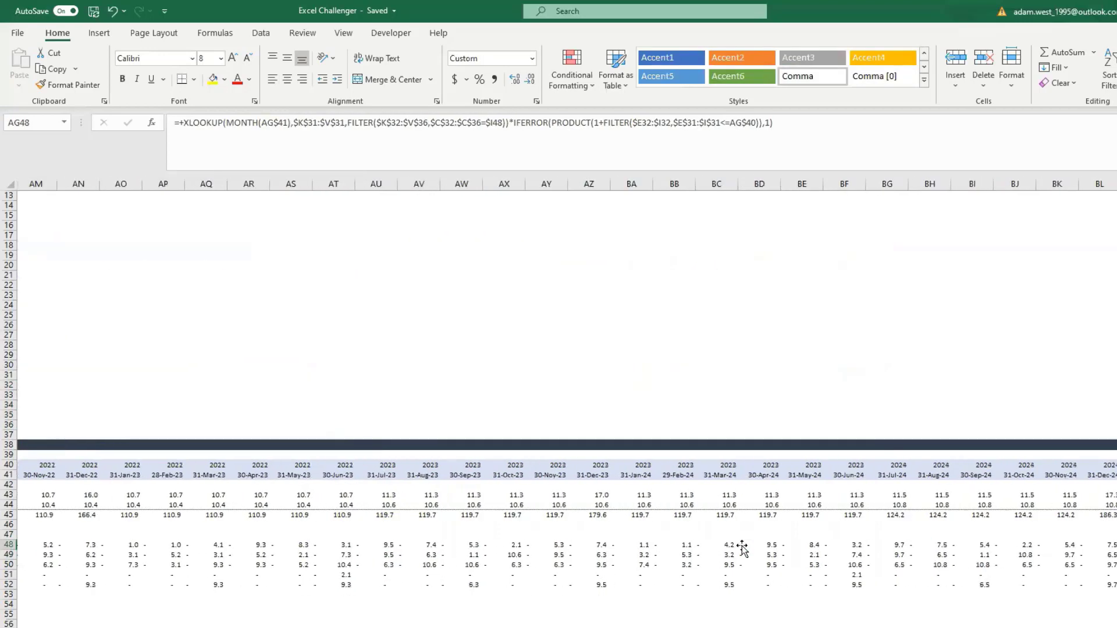
scroll(742, 547, "right", 6)
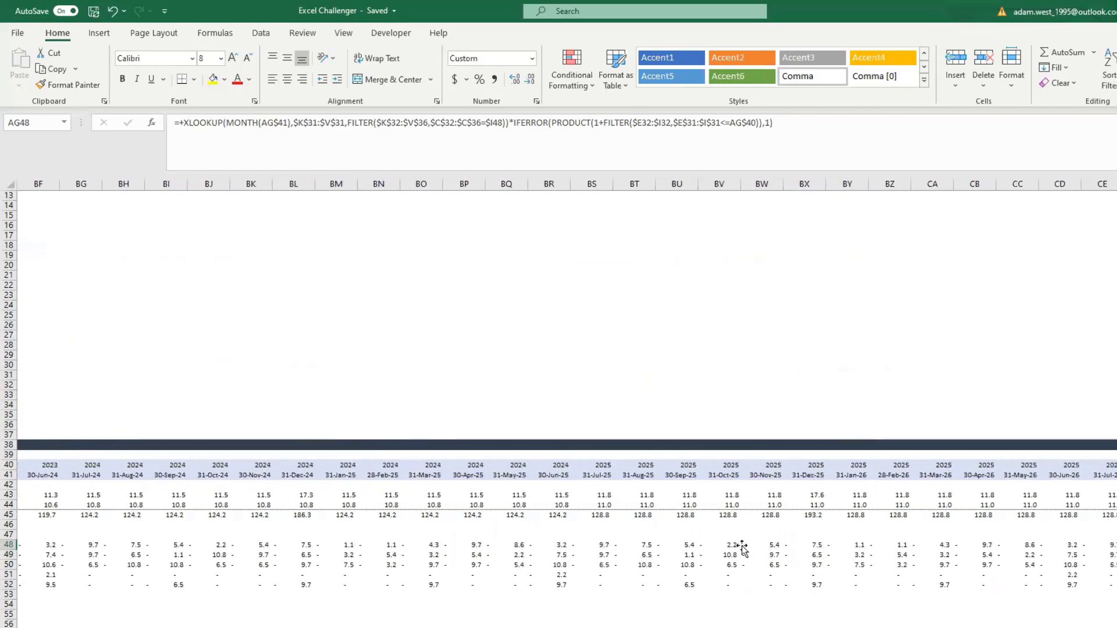
left_click(599, 545)
scroll(533, 581, "left", 10)
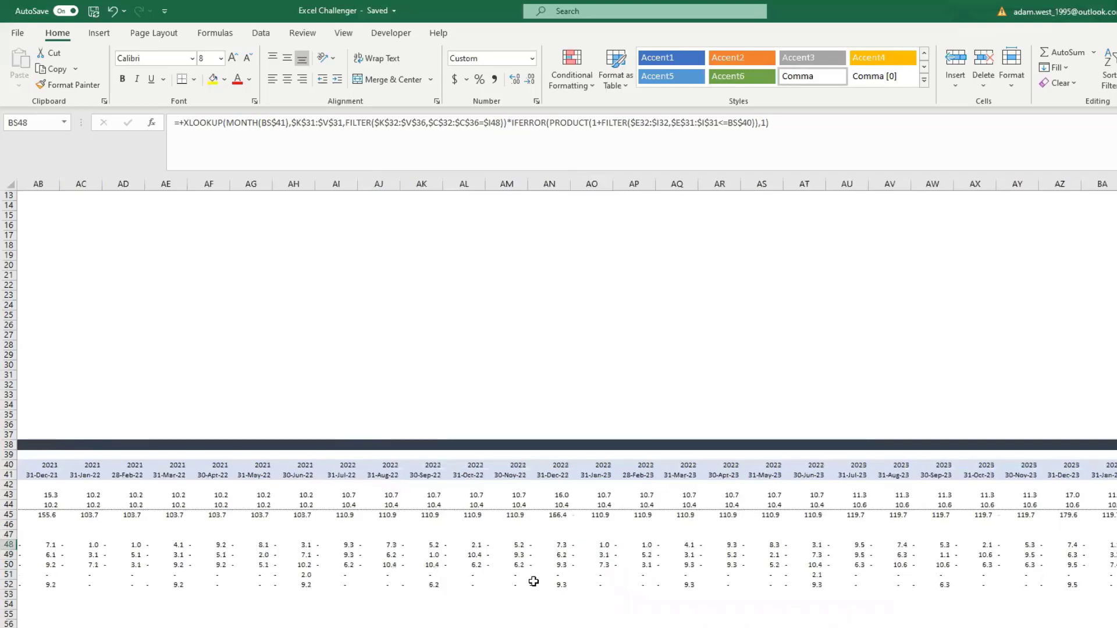
scroll(534, 582, "left", 9)
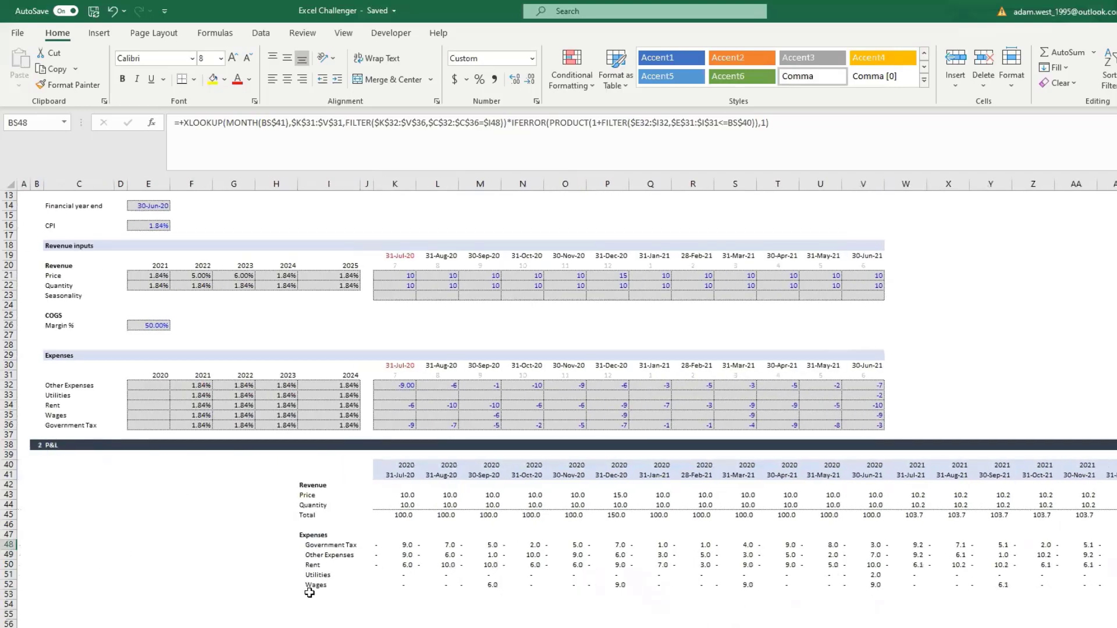
Add the row label EBITDA in I54, below the expense lines of the P&L
scroll(401, 586, "down", 2)
left_click(335, 544)
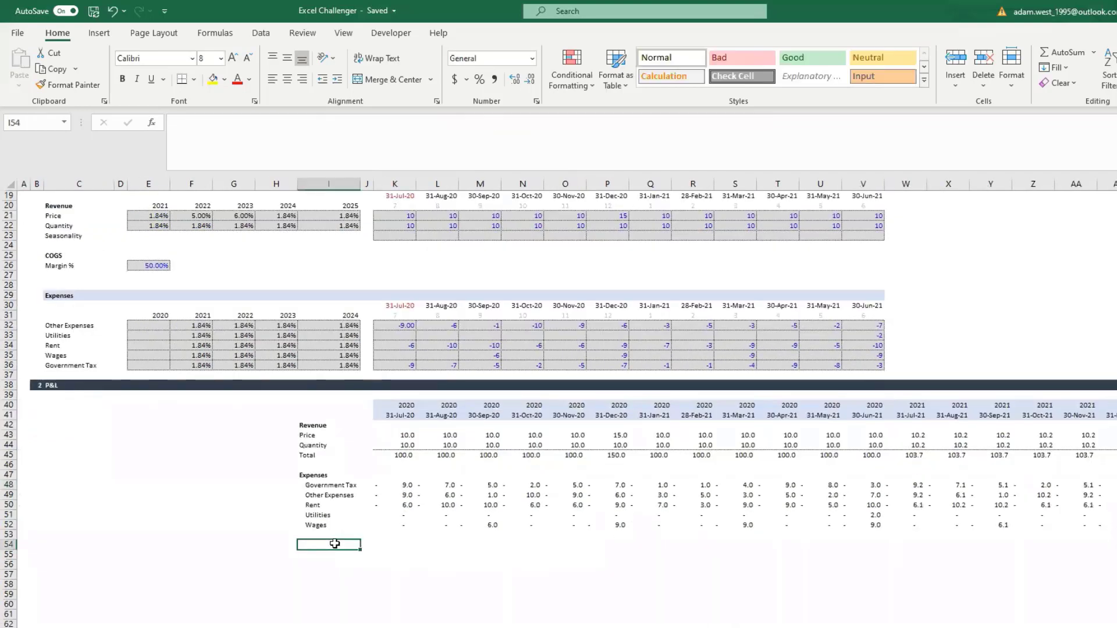
type("EBITDA")
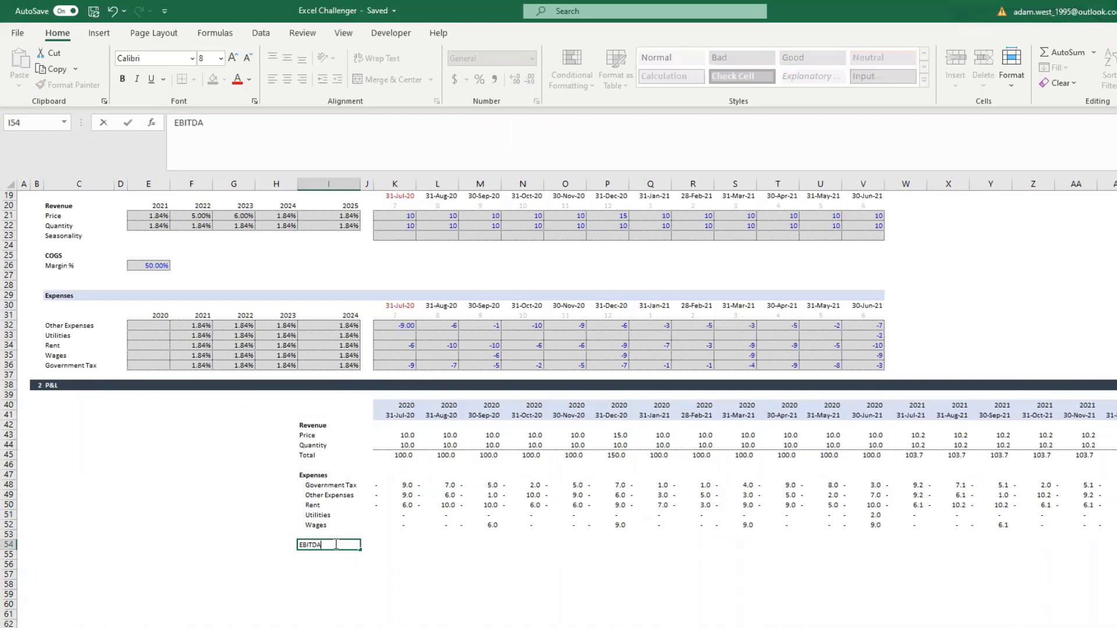
key("Right")
Calculate the first month's EBITDA in K54 as the sum of K45:K52, covering total revenue and all expenses
key("Right")
type("+")
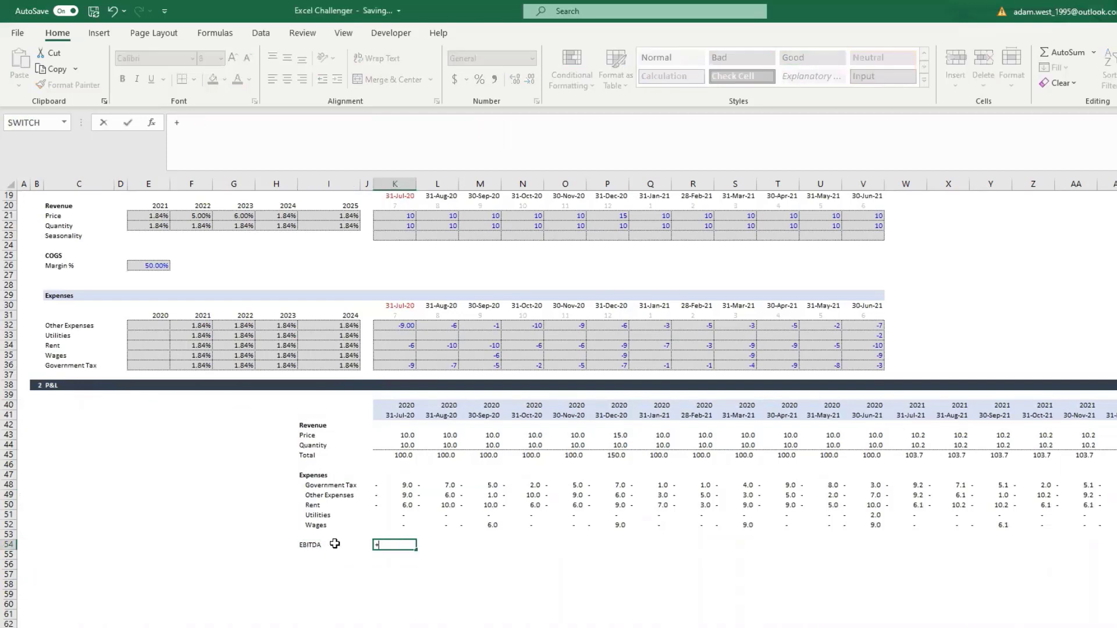
type("sum(")
key("Up")
key("Up")
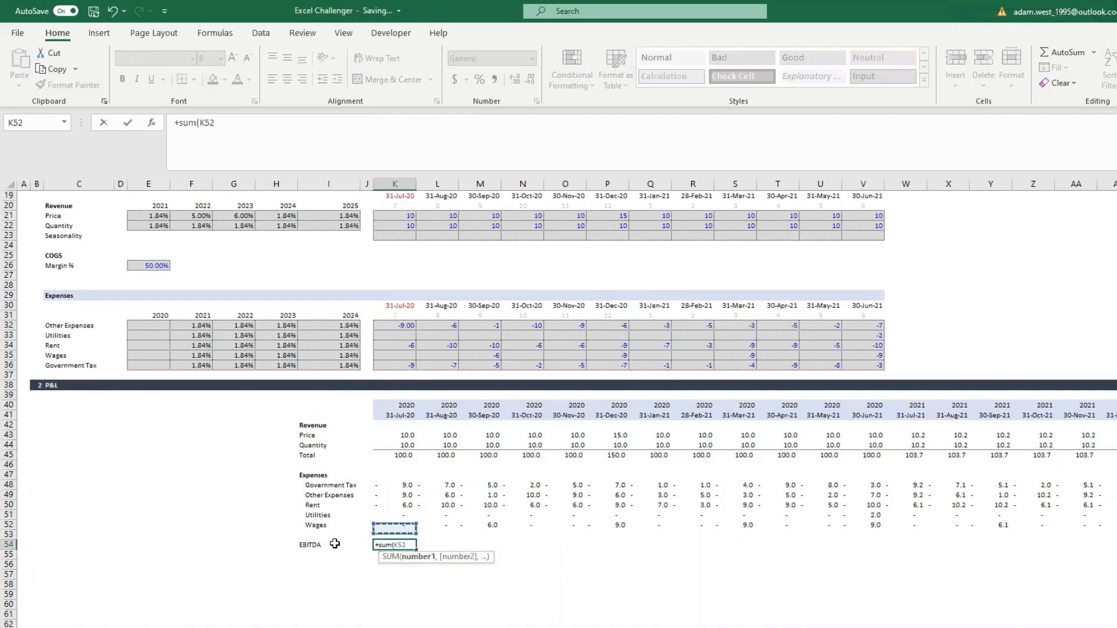
key("shift+Up")
key("shift+Up")
key("shift+Up")
key("shift+Up")
key("shift+Up")
key("shift+Up")
key("shift+Up")
key("Return")
key("Up")
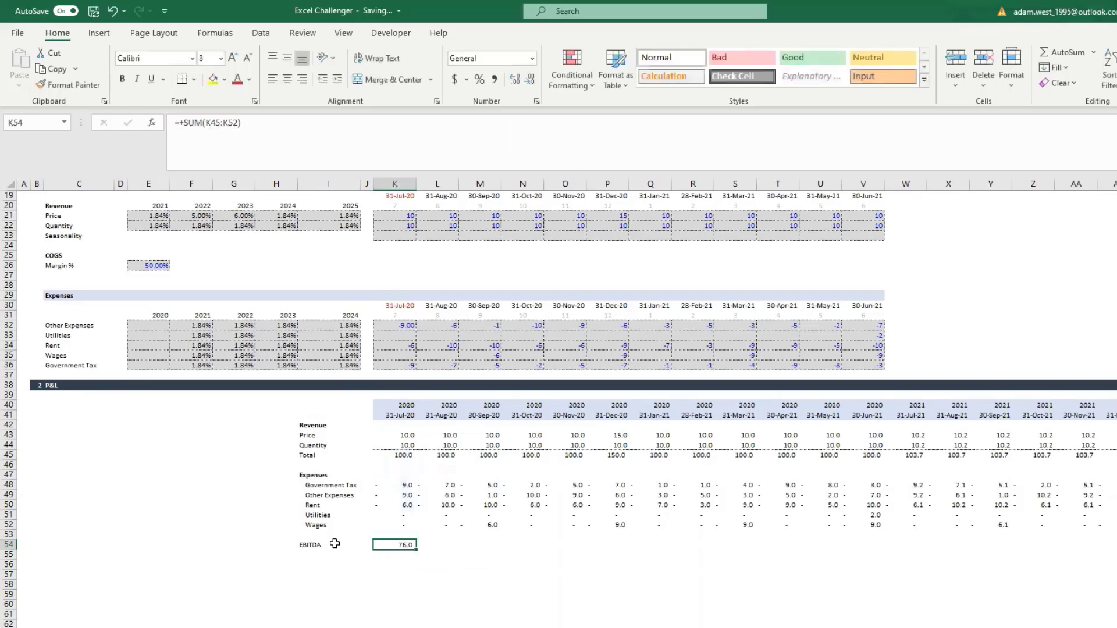
Copy the EBITDA formula from K54 across all remaining months of the timeline
key("ctrl+c")
key("ctrl+shift+Right")
key("ctrl+v")
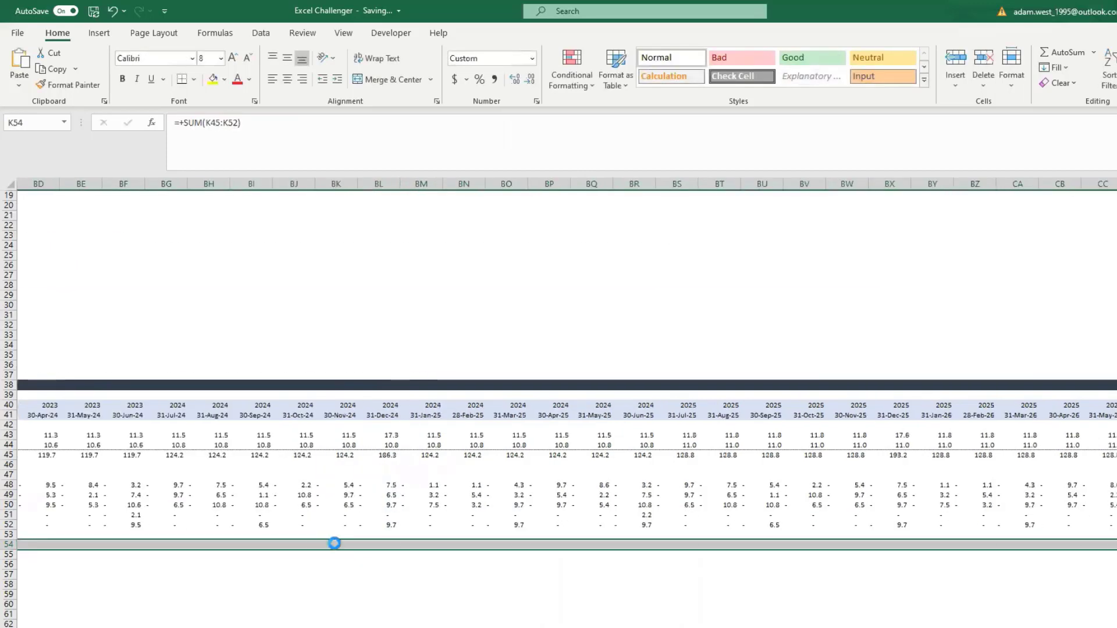
key("Escape")
Make the whole EBITDA row bold, from the label in I54 to the last forecast month
key("ctrl+Left")
key("ctrl+Left")
key("ctrl+Right")
key("ctrl+Right")
key("Left")
key("Left")
key("ctrl+shift+Right")
key("ctrl+shift+Right")
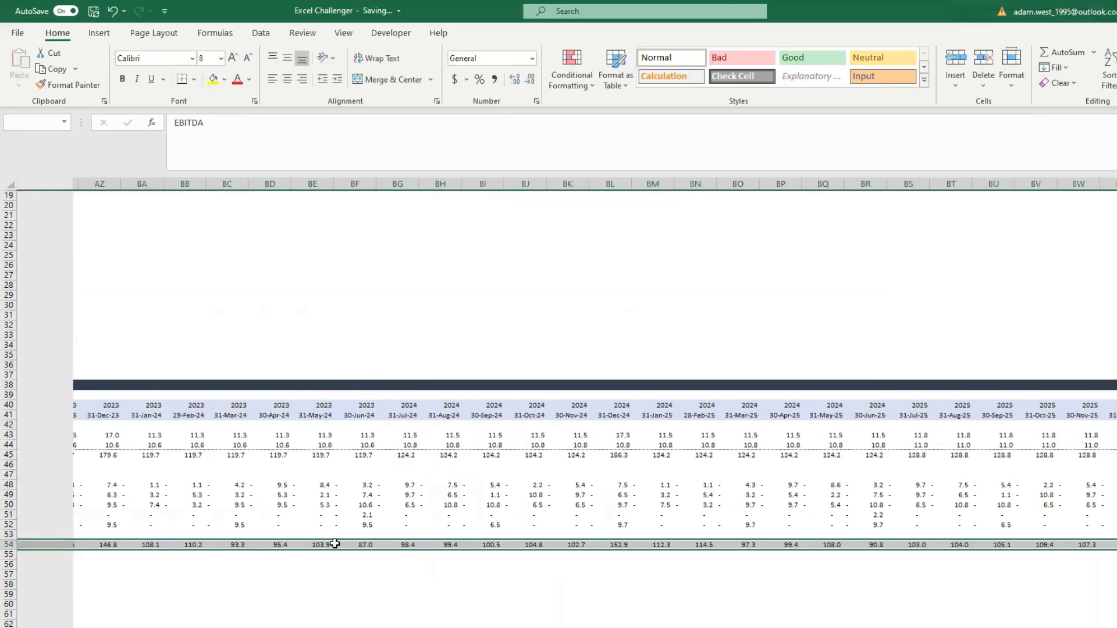
key("Left")
key("Right")
key("Down")
key("Down")
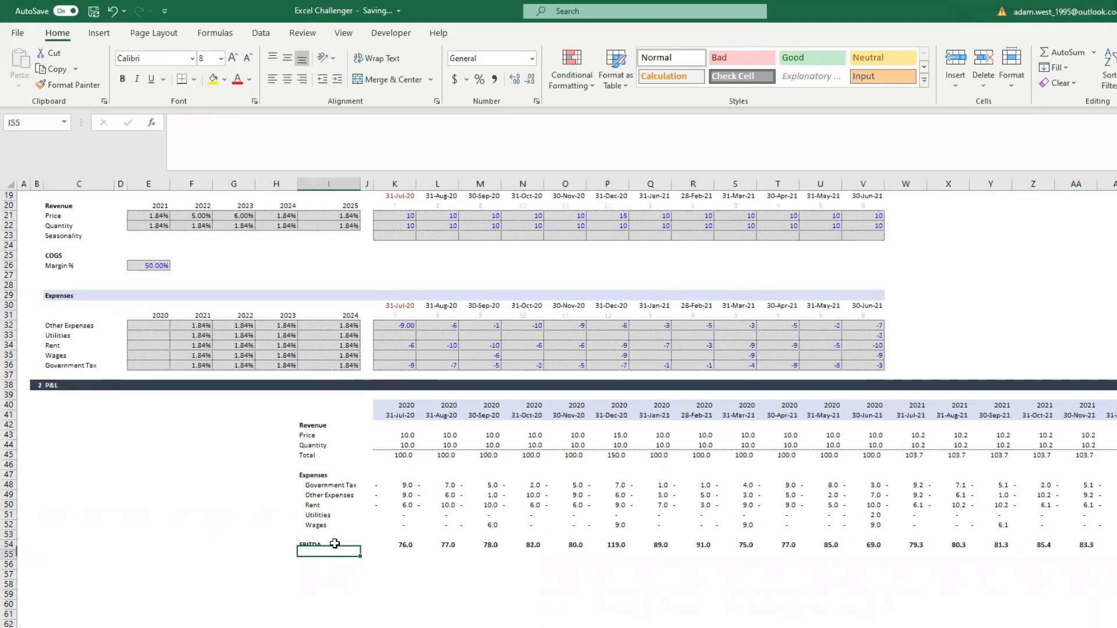
Apply a top and thick bottom border to the EBITDA values from K54 to the last month
key("Up")
key("Up")
key("ctrl+shift+Right")
key("Right")
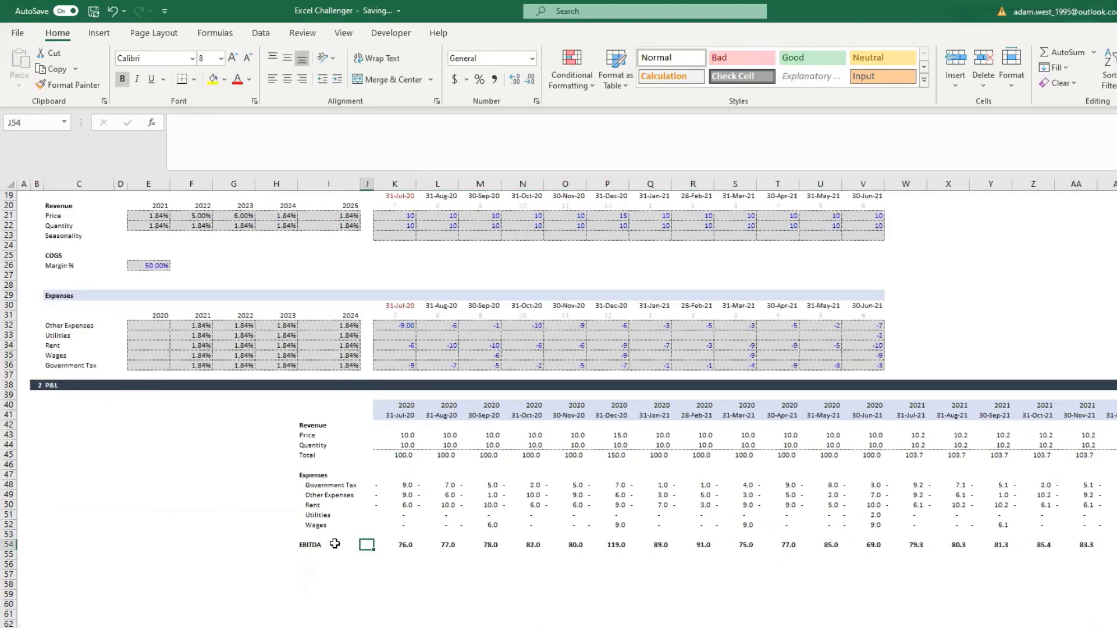
key("Right")
key("ctrl+shift+Right")
key("ctrl+shift+Right")
left_click(193, 80)
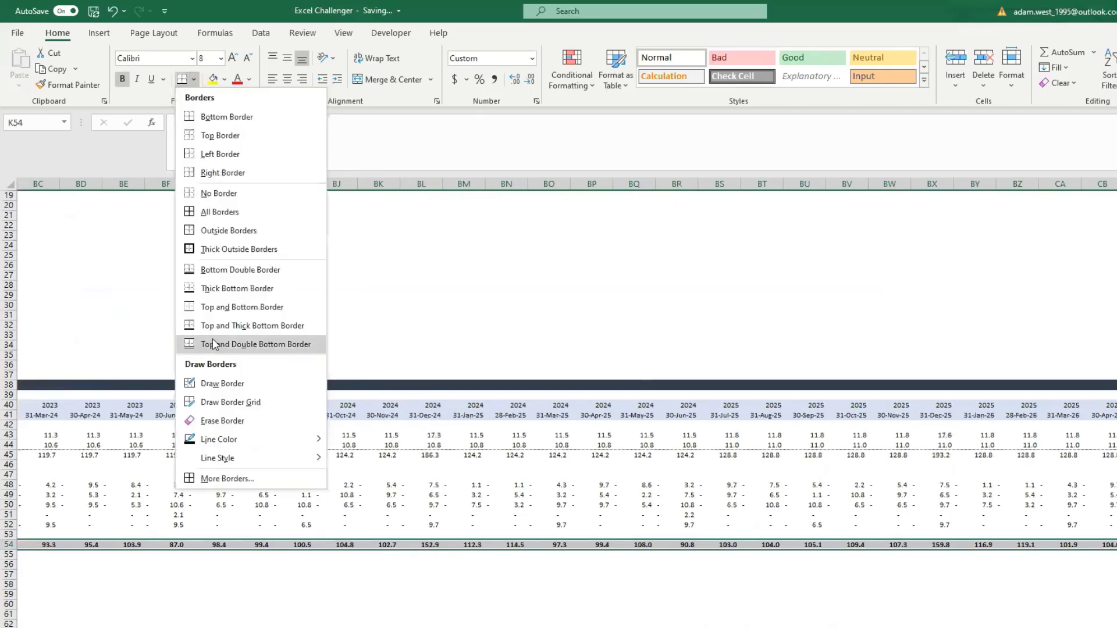
left_click(218, 318)
key("ctrl+BackSpace")
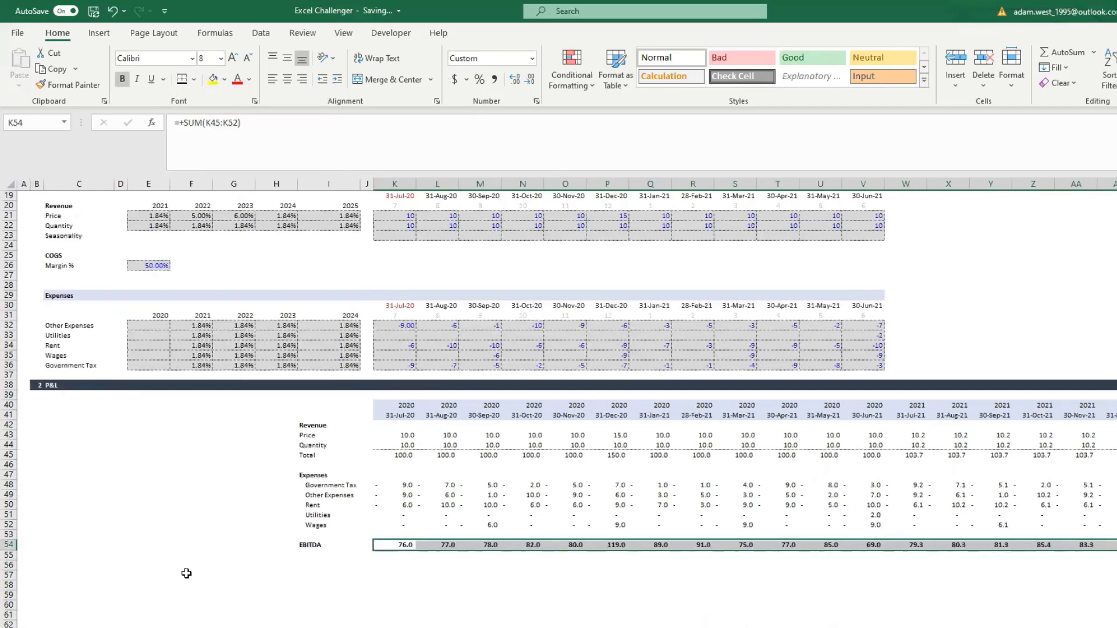
Add the row labels D&A in I56 and EBIT in I58
left_click(306, 570)
type("D&")
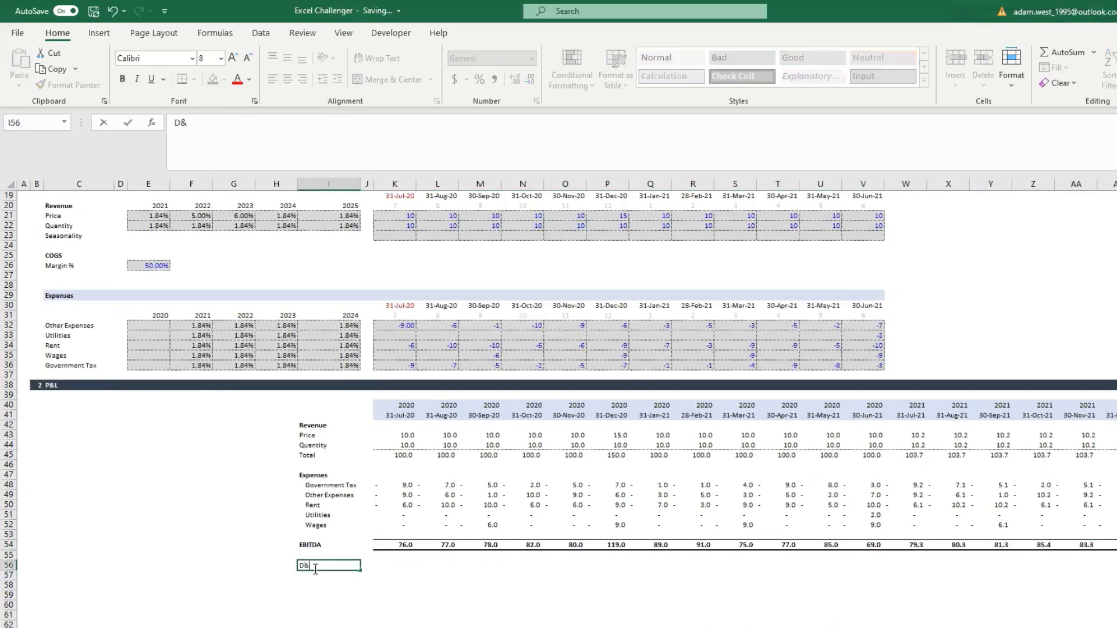
type("A")
key("Return")
key("Return")
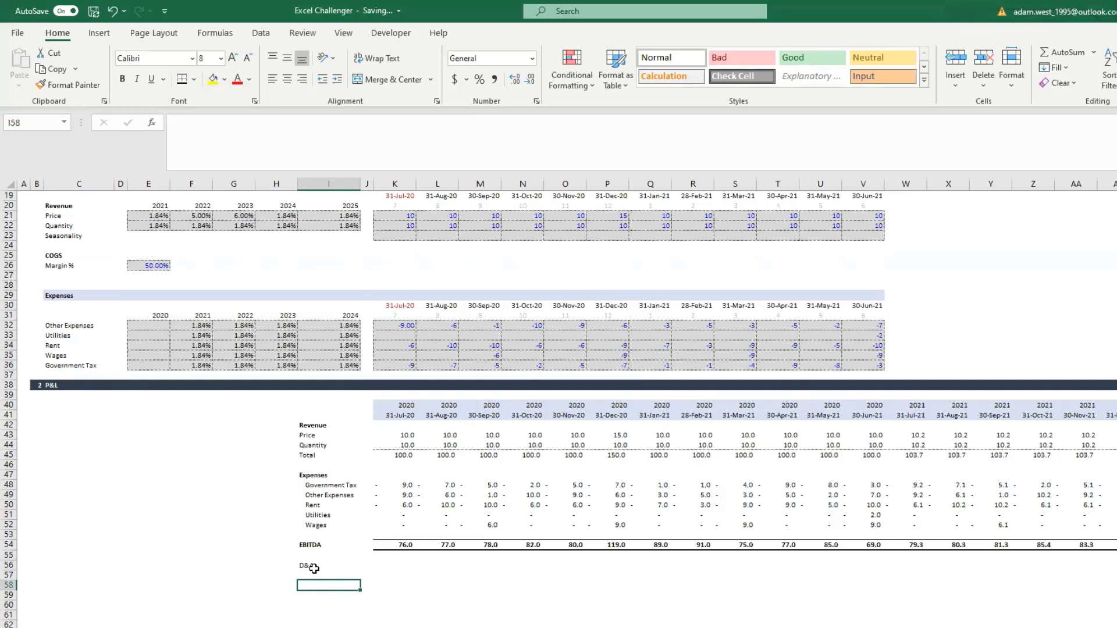
type("EBIT")
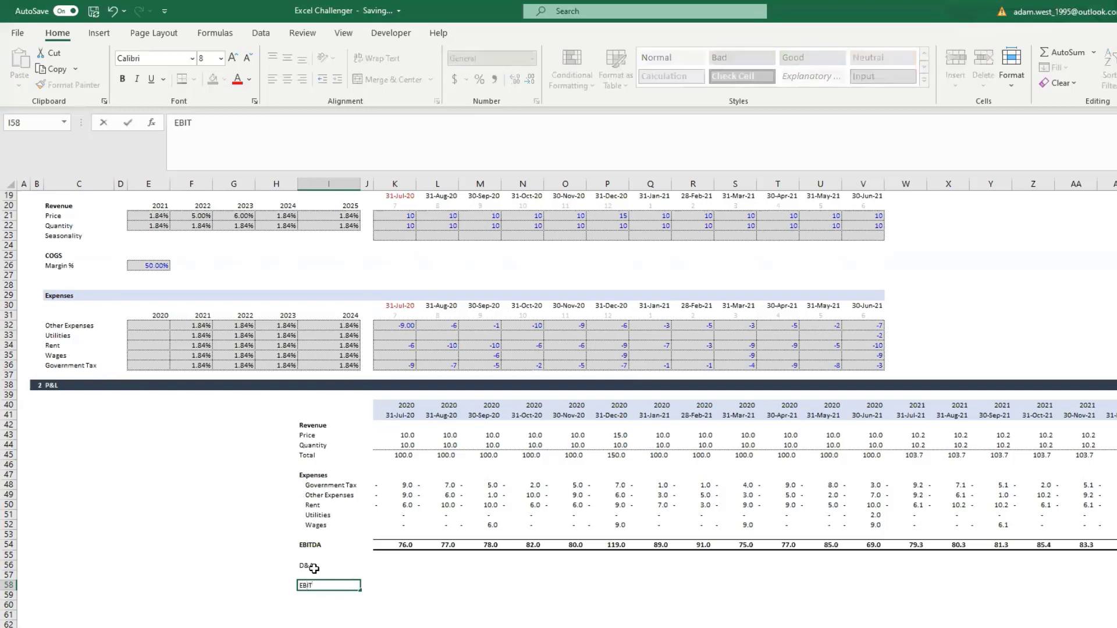
key("Right")
Calculate the first month's EBIT in K58 as the sum of K54:K57
key("Right")
type("+")
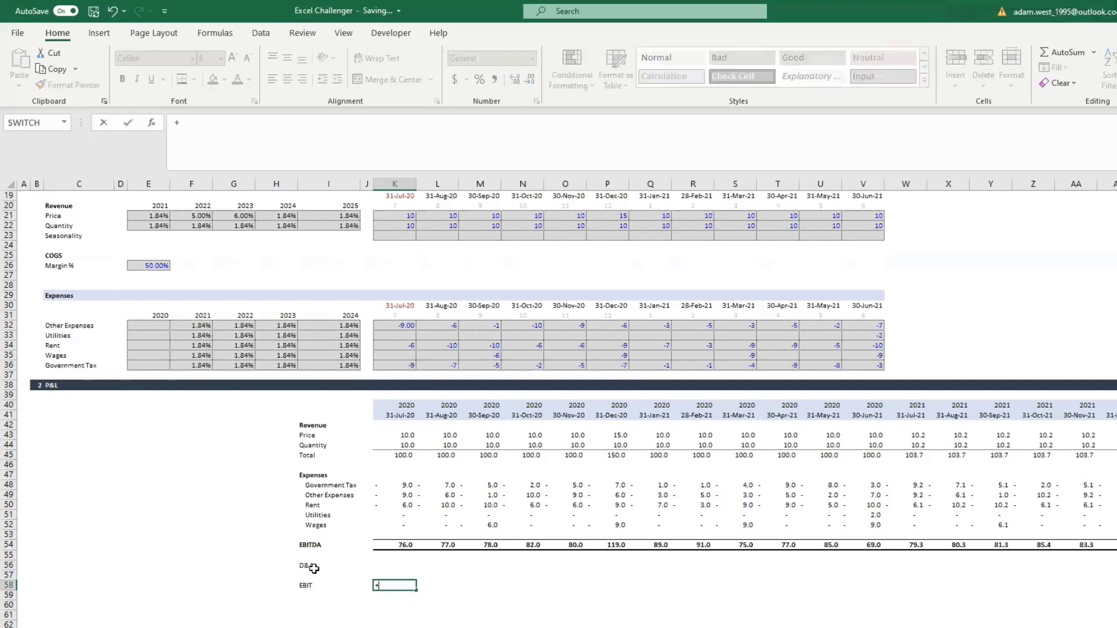
type("sum(")
key("Up")
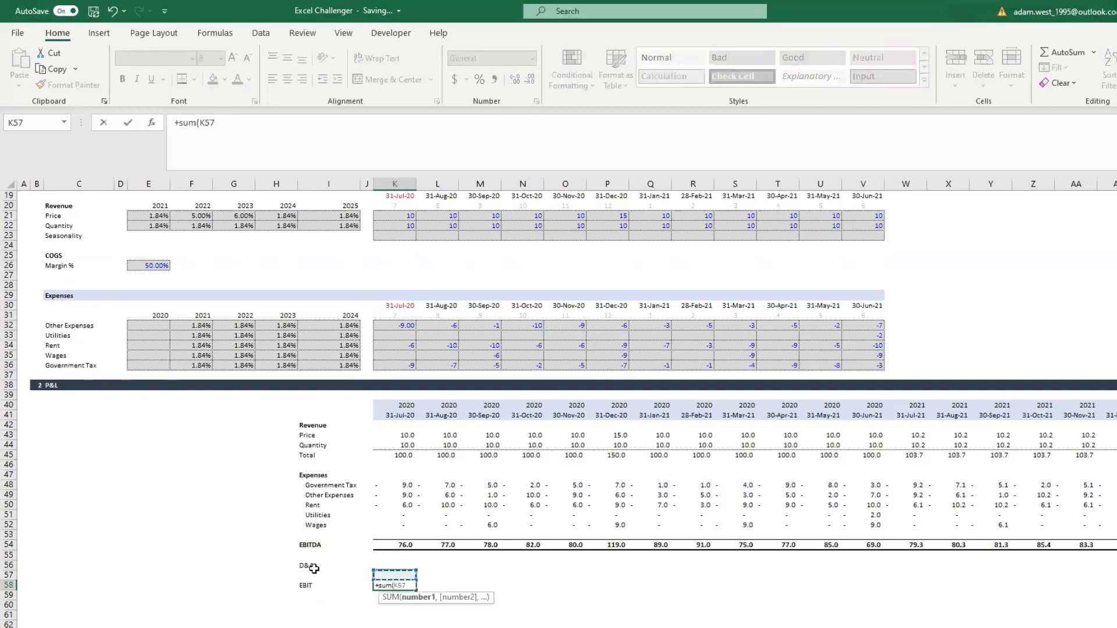
key("shift+Up")
key("shift+Up")
key("shift+Up")
key("ctrl+Return")
Copy the EBIT formula from K58 across all remaining months of the timeline
key("ctrl+c")
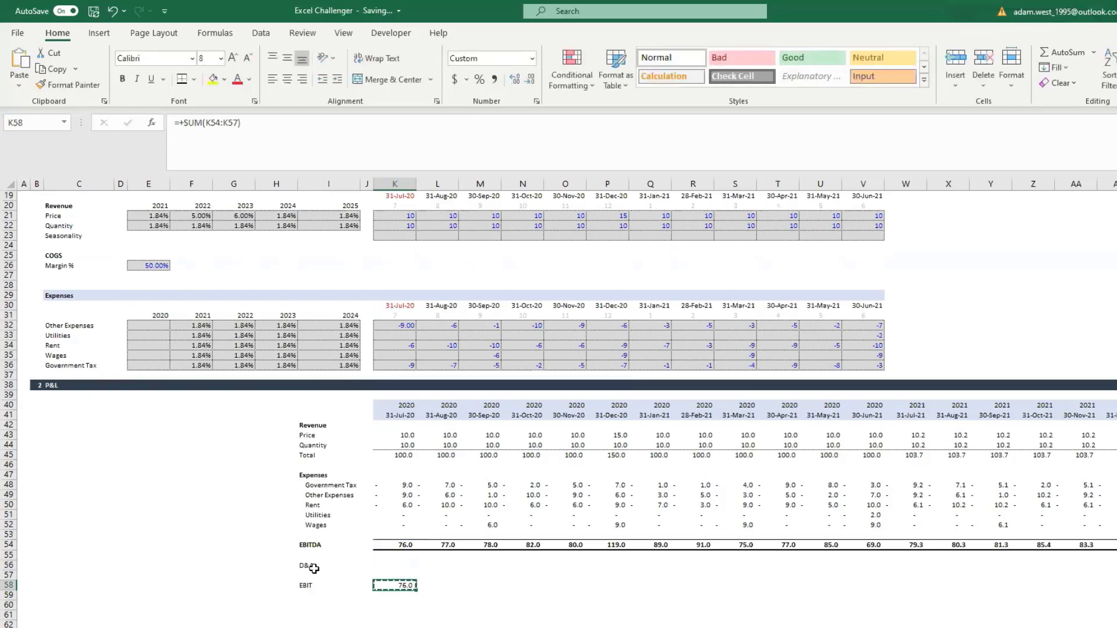
key("ctrl+shift+Right")
key("ctrl+v")
key("ctrl+shift+Left")
key("Escape")
Add the row label Interest in I60, two rows below EBIT
key("Left")
key("Left")
key("Down")
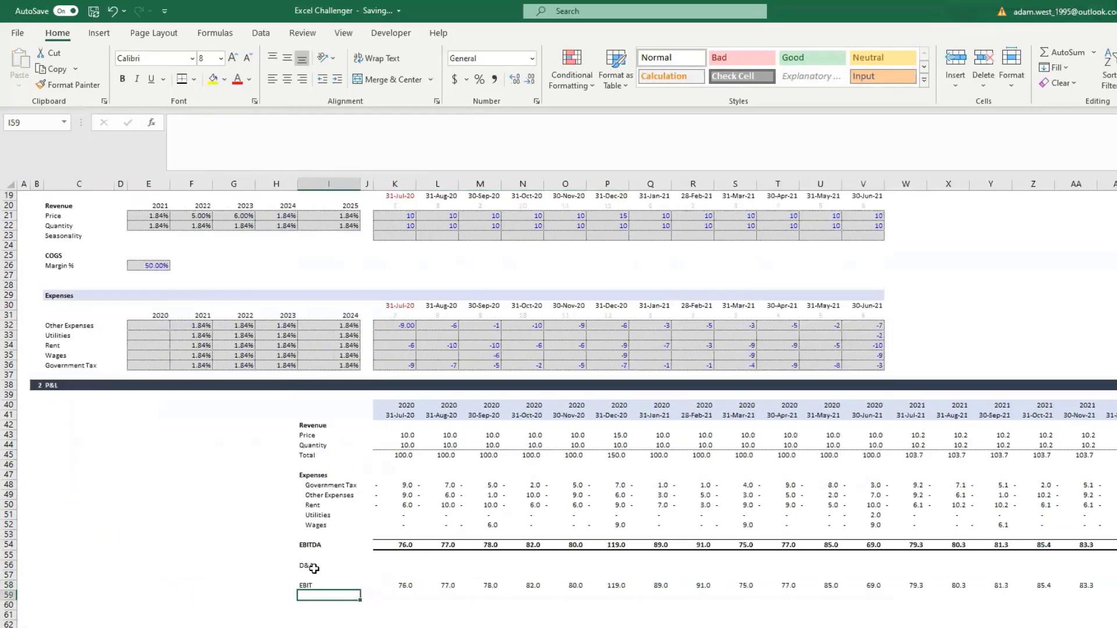
key("Down")
type("T")
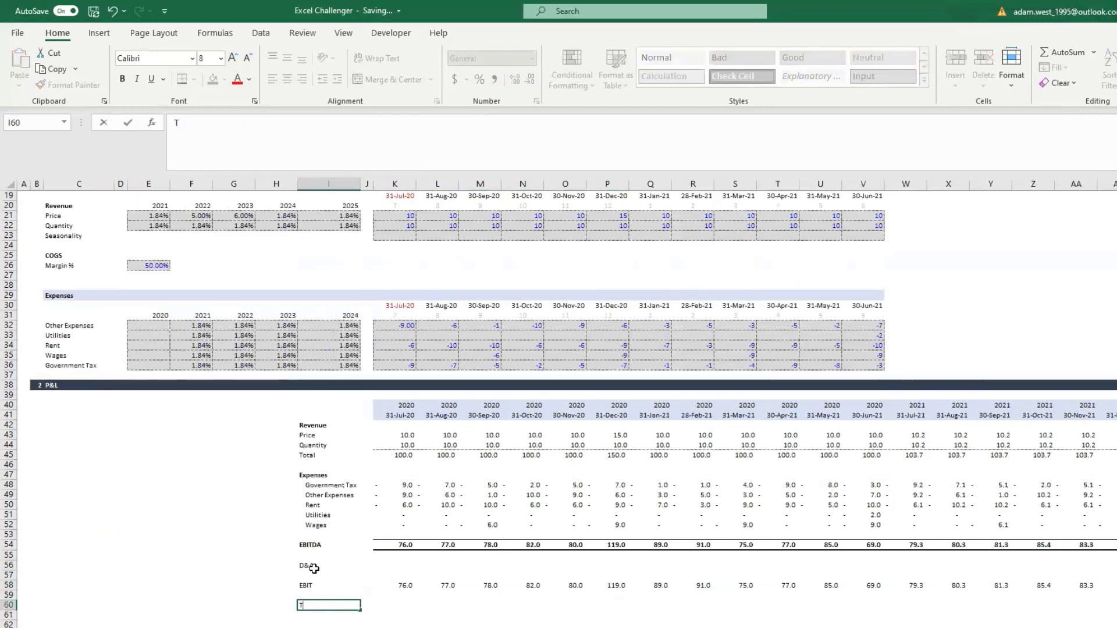
key("BackSpace")
type("Intere")
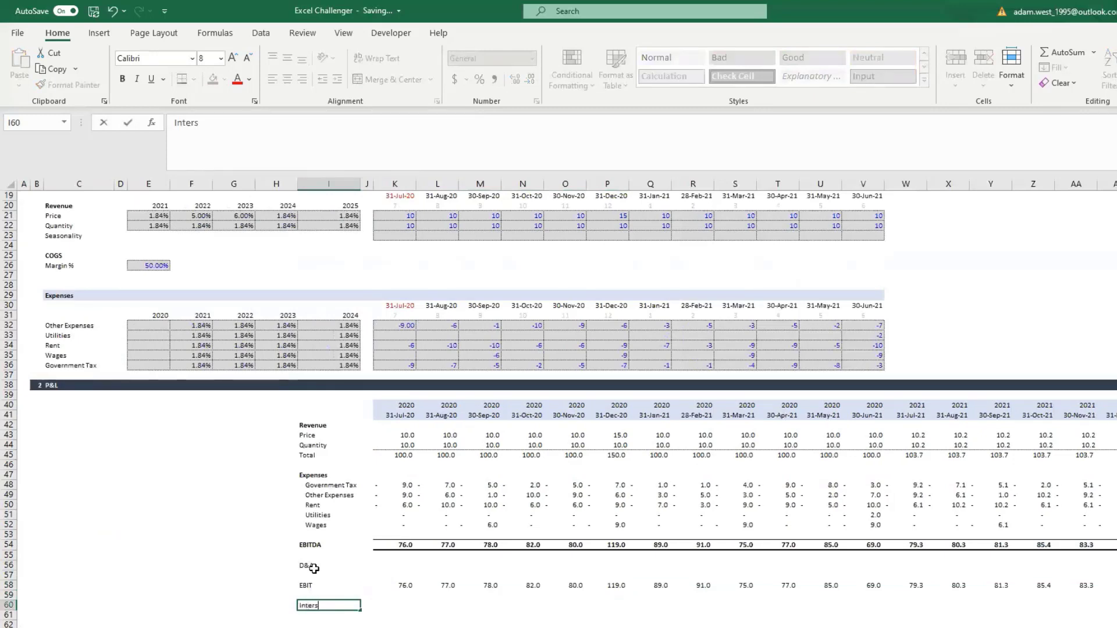
type("st")
key("Return")
Add the row labels NPBT in I62, Tax in I64 and NPAT in I66 below Interest
key("Return")
type("N")
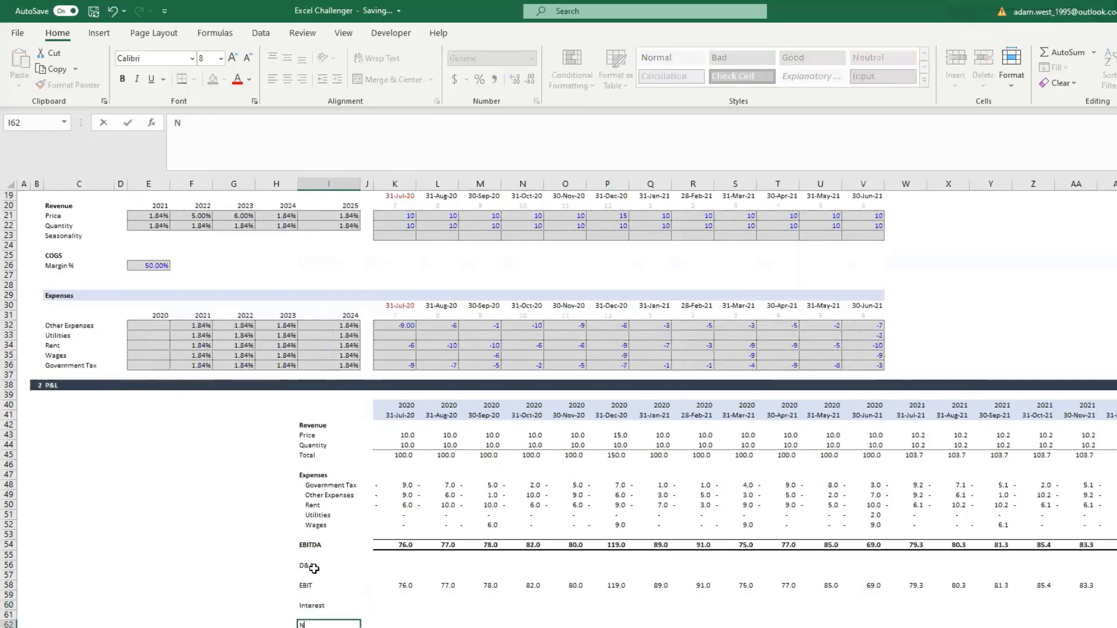
type("PBT")
key("Return")
key("Return")
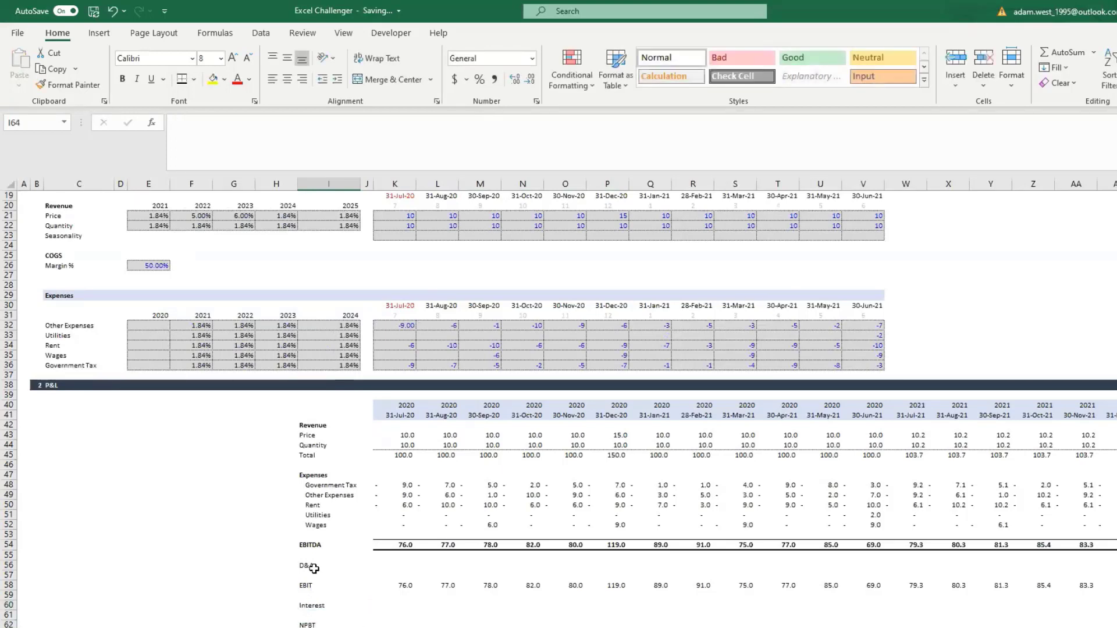
key("Return")
type("Tax")
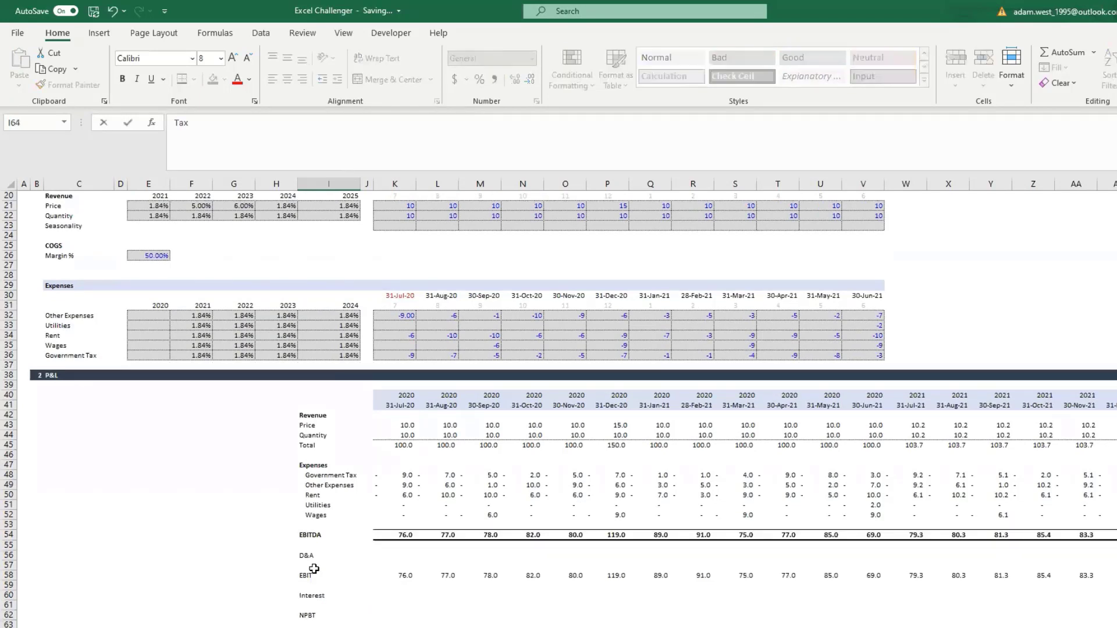
key("Return")
key("Return")
type("NPA")
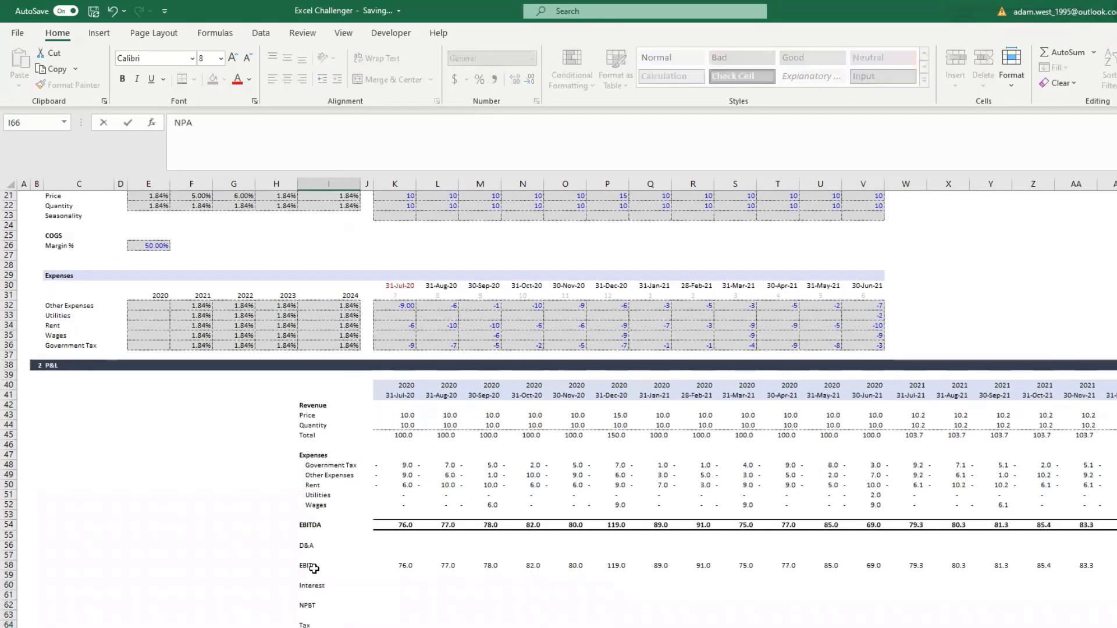
type("T")
key("Return")
Calculate the first month's NPBT in K62 as the sum of K58:K61
key("Up")
key("Up")
key("Up")
key("Up")
key("Up")
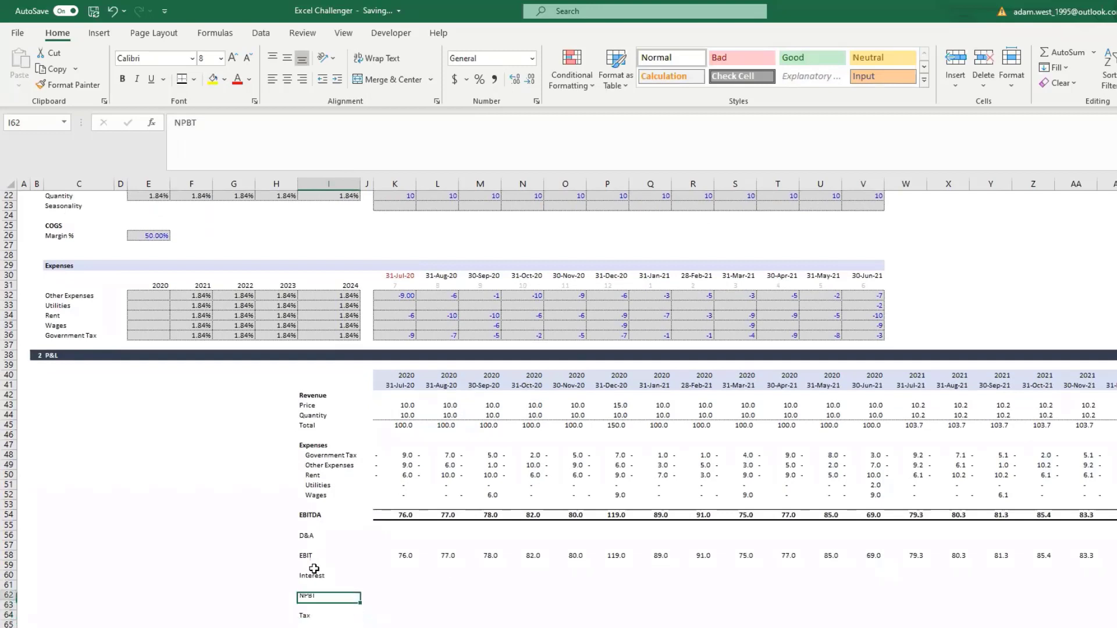
key("Right")
key("Right")
type("+")
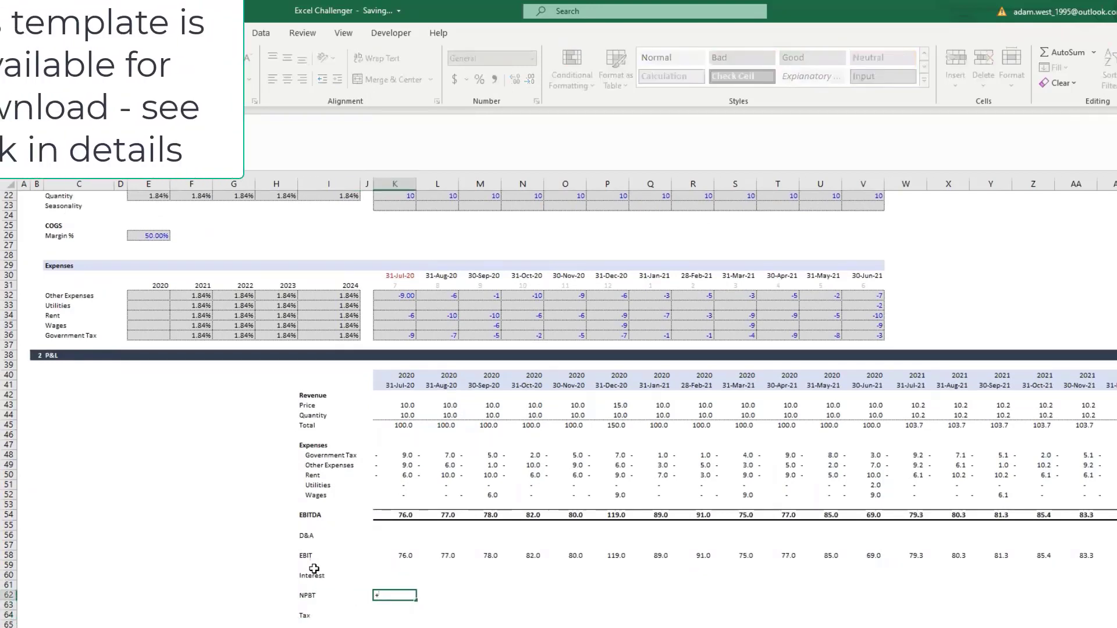
type("sum(")
key("Up")
key("shift+Up")
key("shift+Up")
key("shift+Up")
type(")")
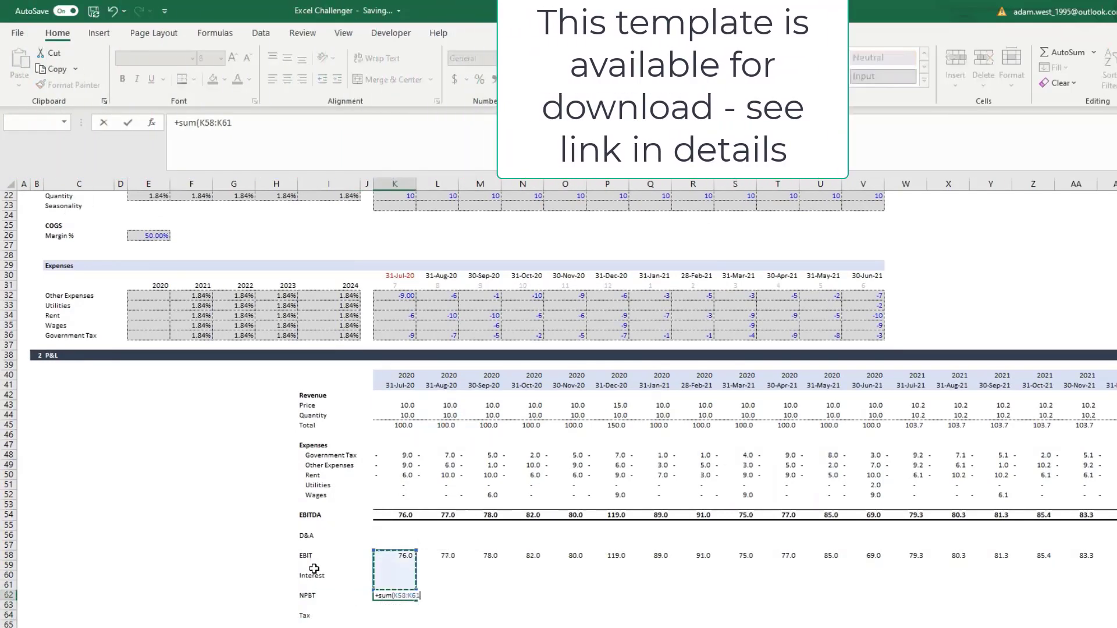
key("ctrl+Return")
Copy the NPBT formula from K62 across all remaining months of the timeline
key("ctrl+c")
key("ctrl+shift+Right")
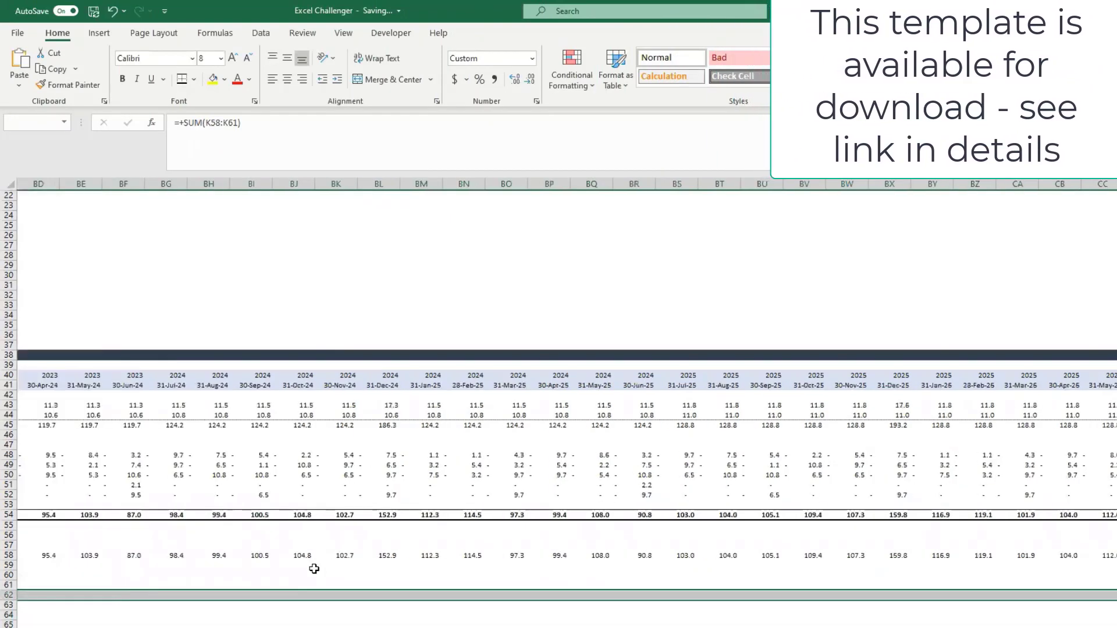
key("ctrl+v")
key("Escape")
Calculate NPAT in K66 as the sum of K62:K65 and copy it across all months
key("Down")
key("Down")
key("Down")
type("s")
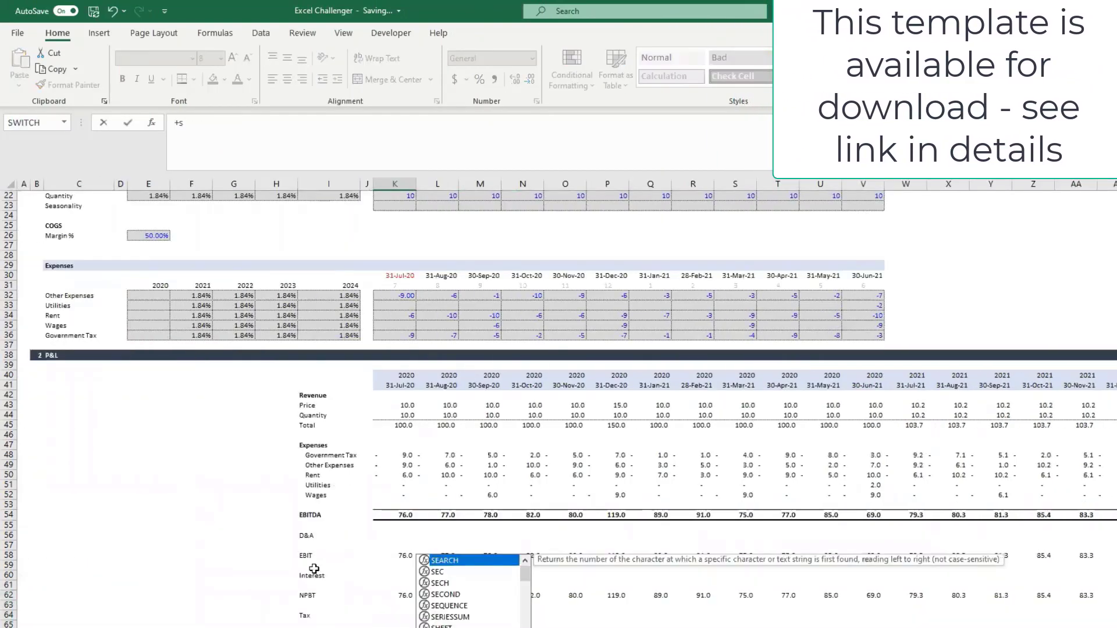
type("um(")
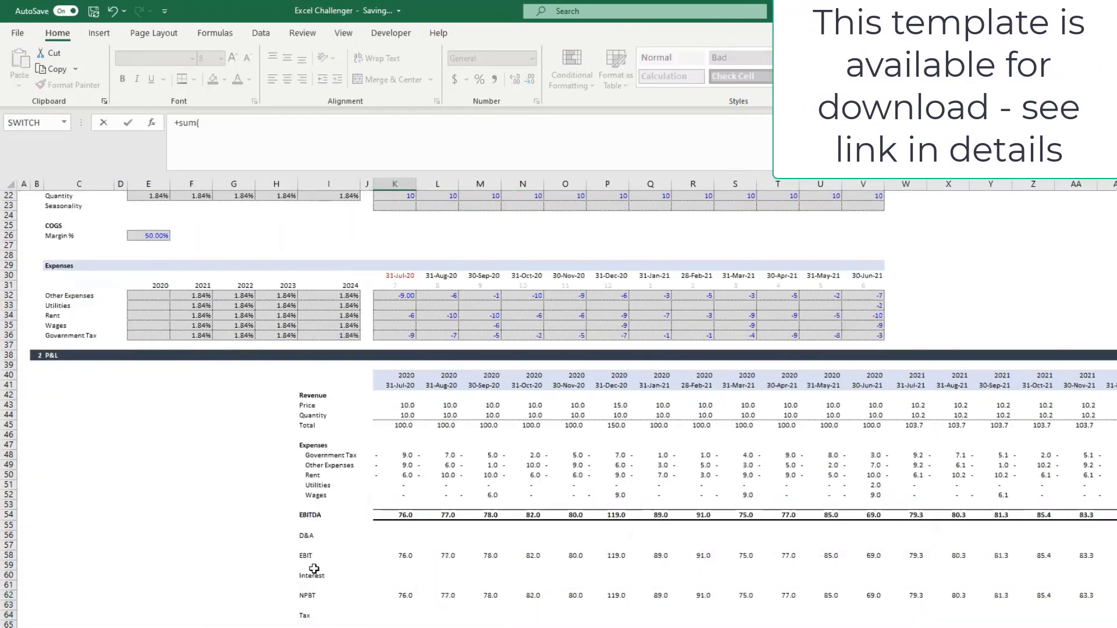
key("Up")
key("ctrl+shift+Up")
key("ctrl+Return")
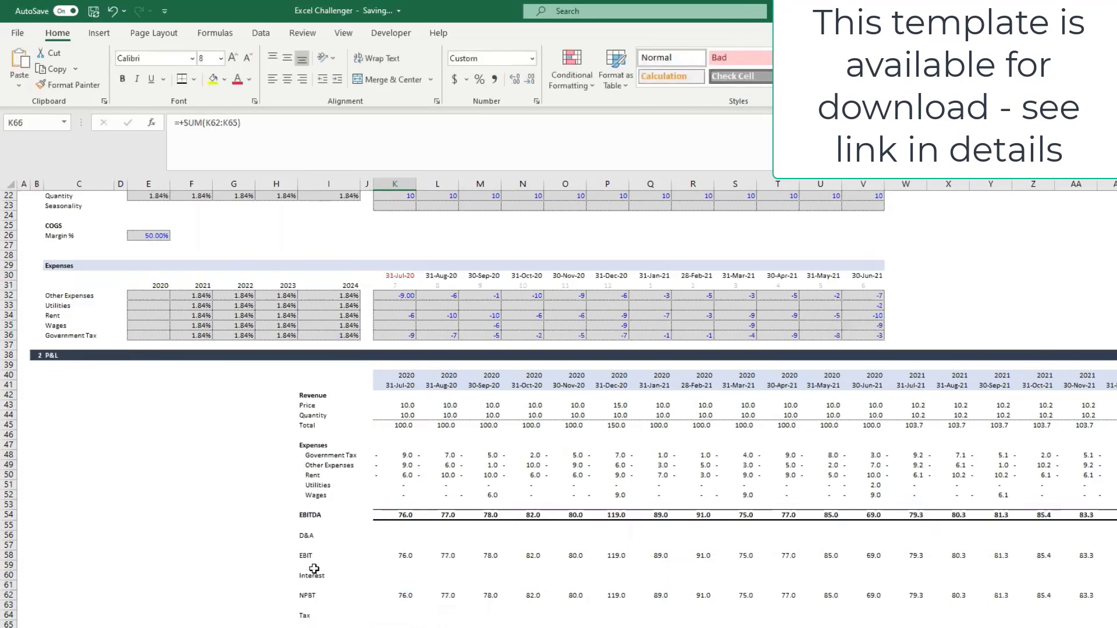
key("Up")
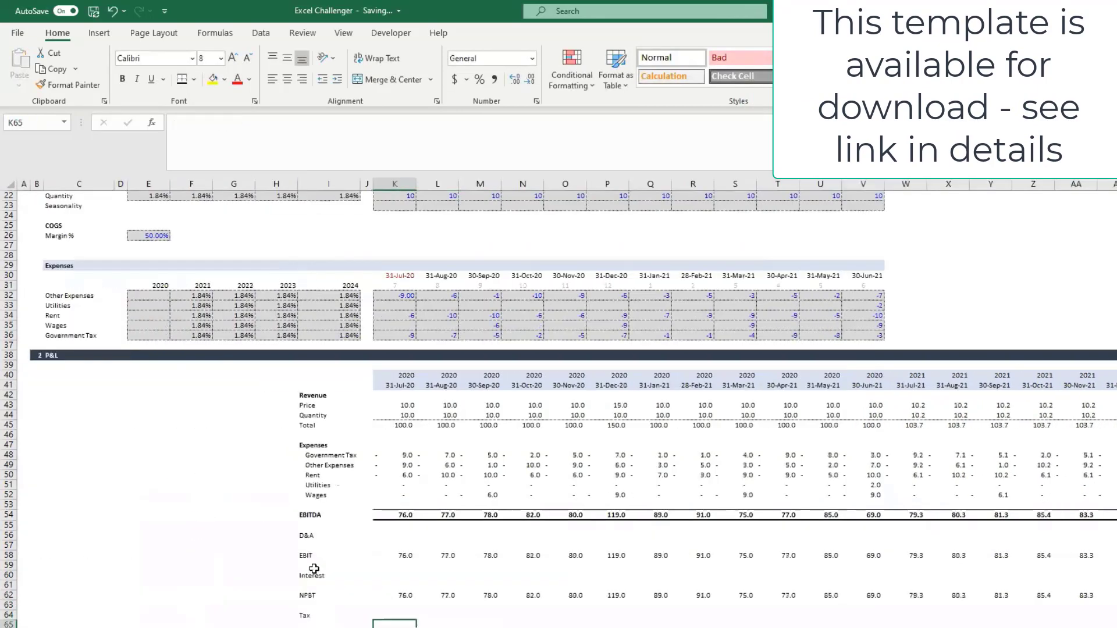
key("Up")
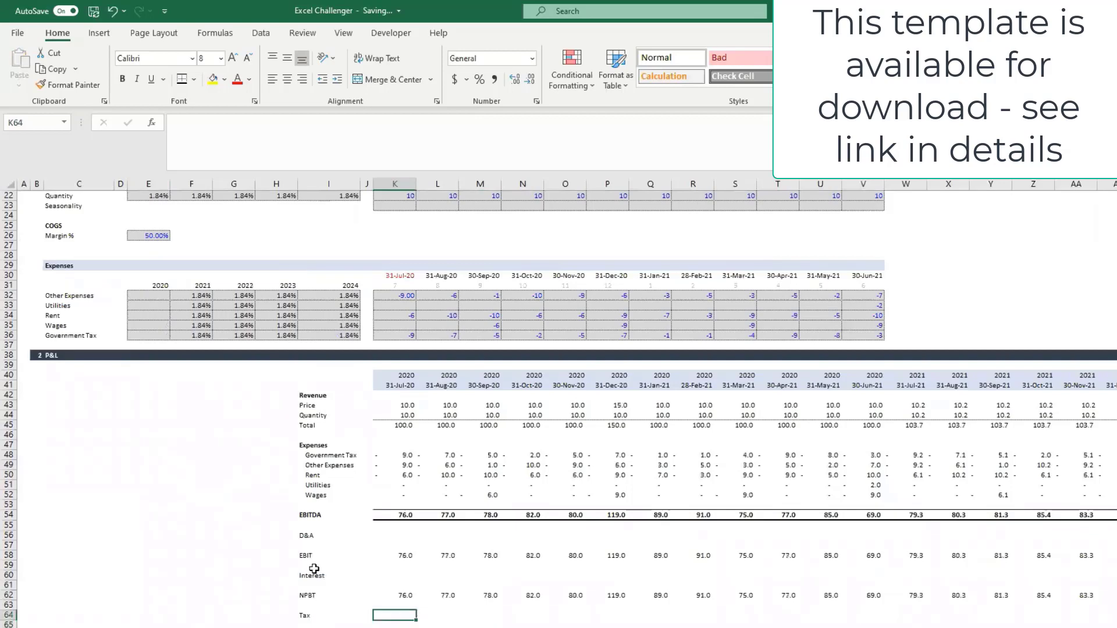
type("+")
key("Up")
key("Up")
type("*")
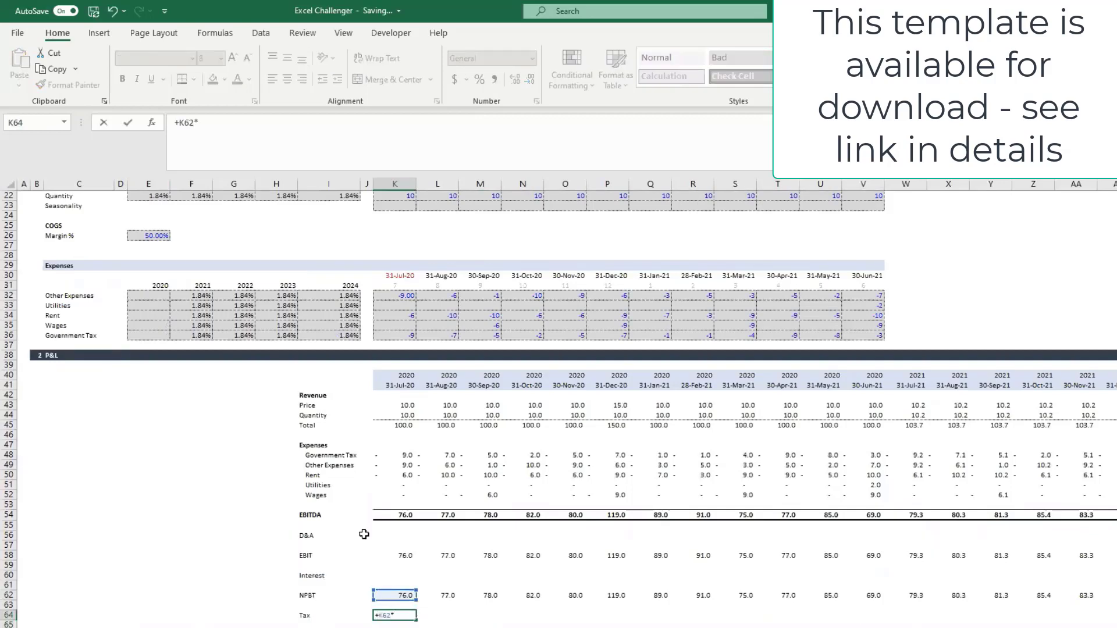
scroll(372, 524, "up", 7)
key("Escape")
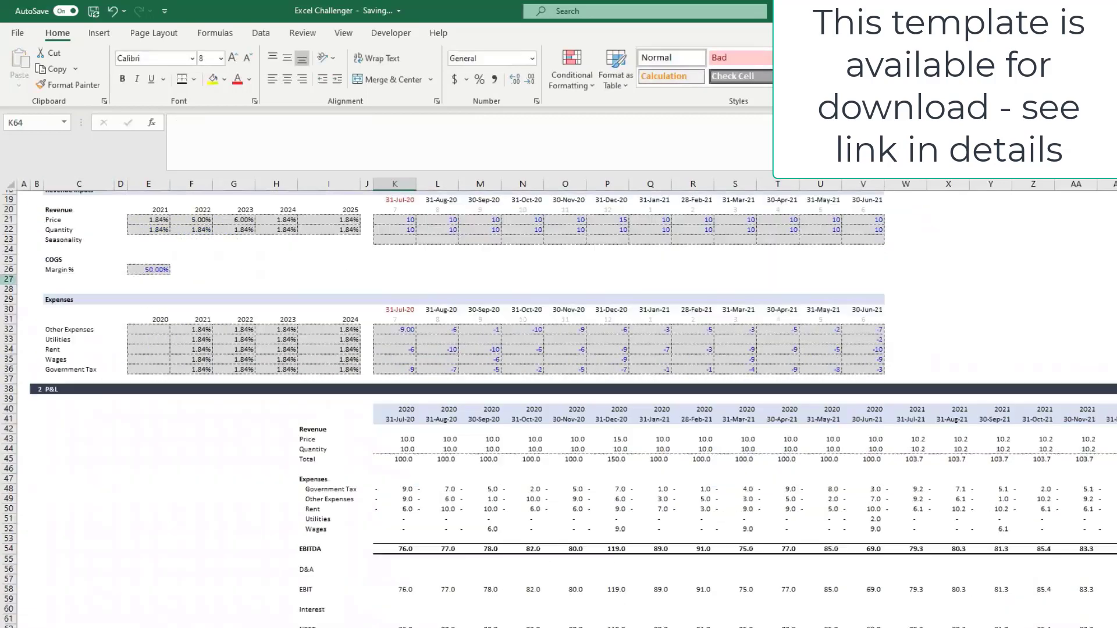
Insert two rows above the Revenue inputs heading and add the label Tax rate in C18
scroll(96, 309, "up", 6)
left_click(38, 363)
left_click(11, 365)
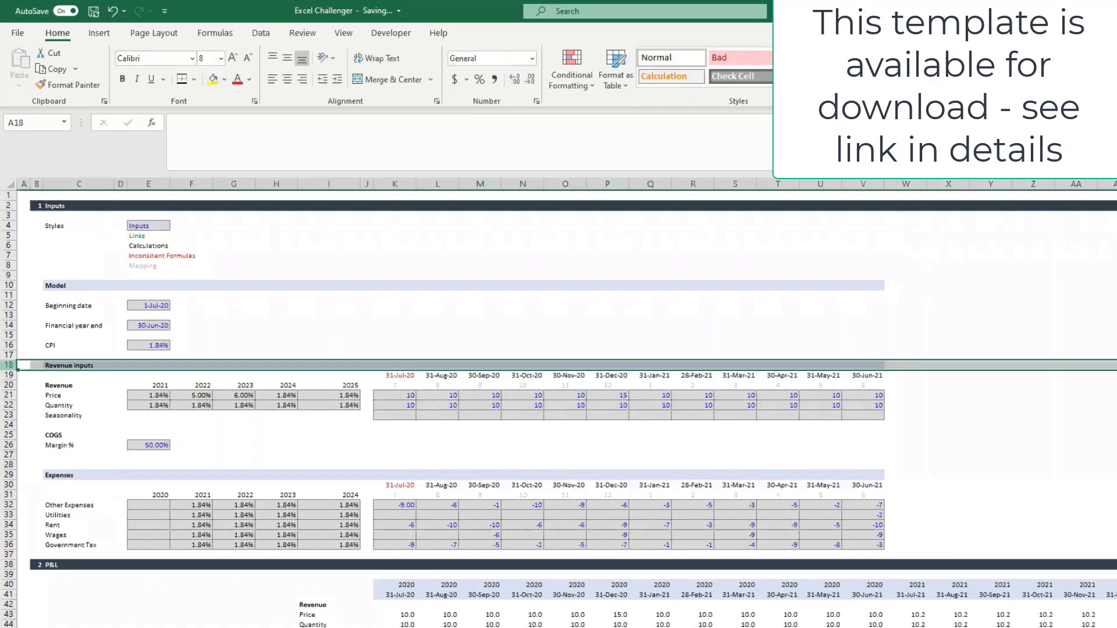
key("ctrl+shift+plus")
key("ctrl+shift+plus")
left_click(70, 365)
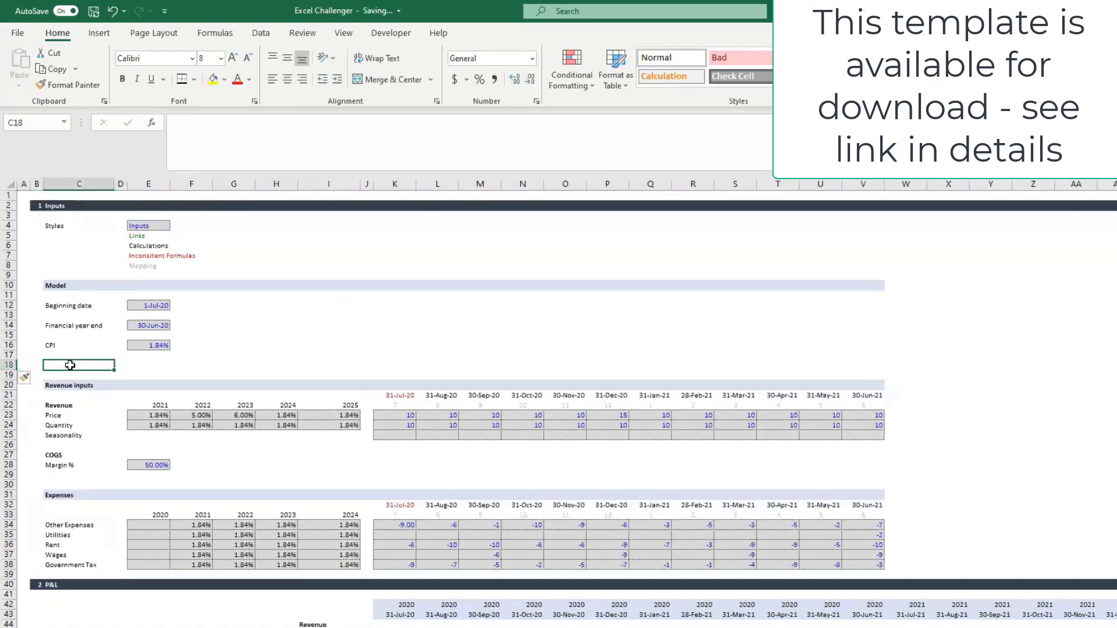
type("Tax rate")
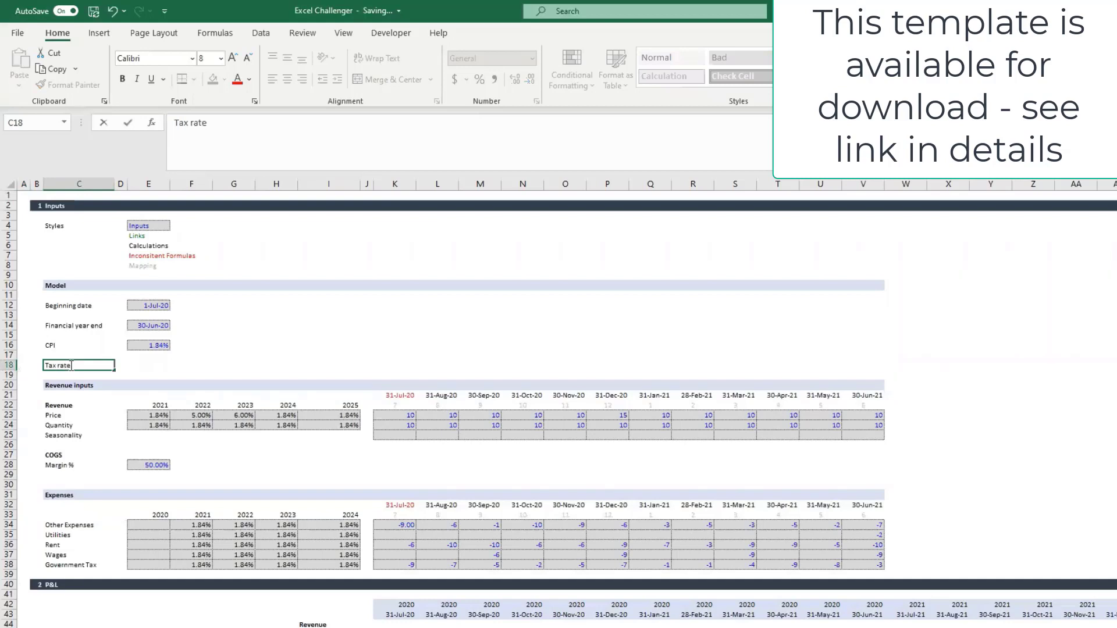
Copy the CPI input cell E16 to E18 and set the tax rate there to 27.5%
key("Up")
key("Right")
key("Up")
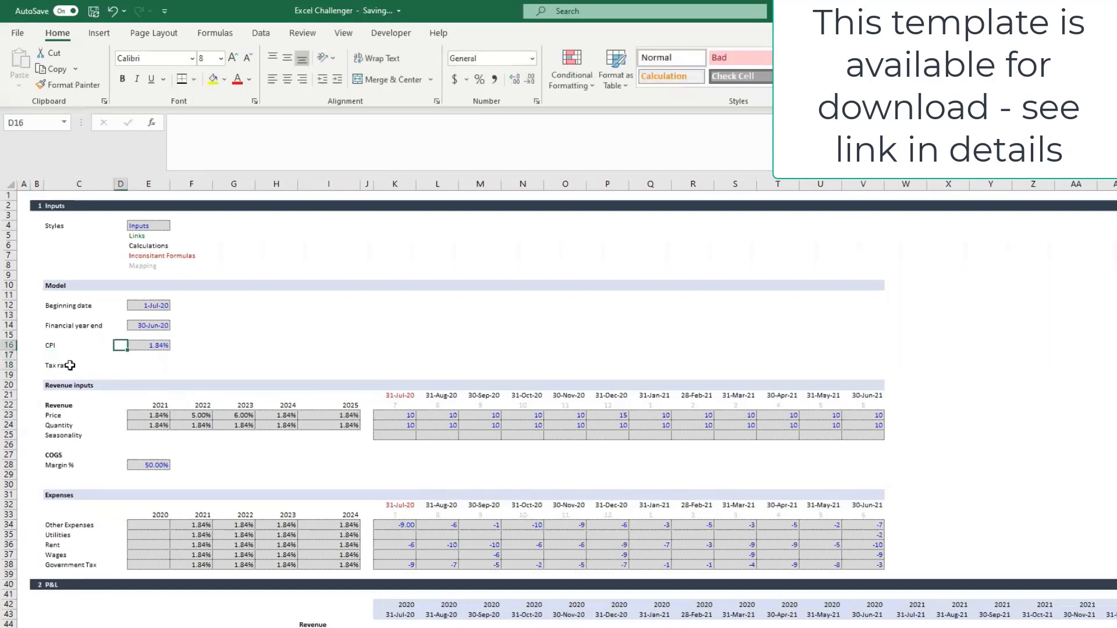
key("Right")
key("ctrl+c")
key("shift+Down")
key("shift+Down")
key("Down")
key("Down")
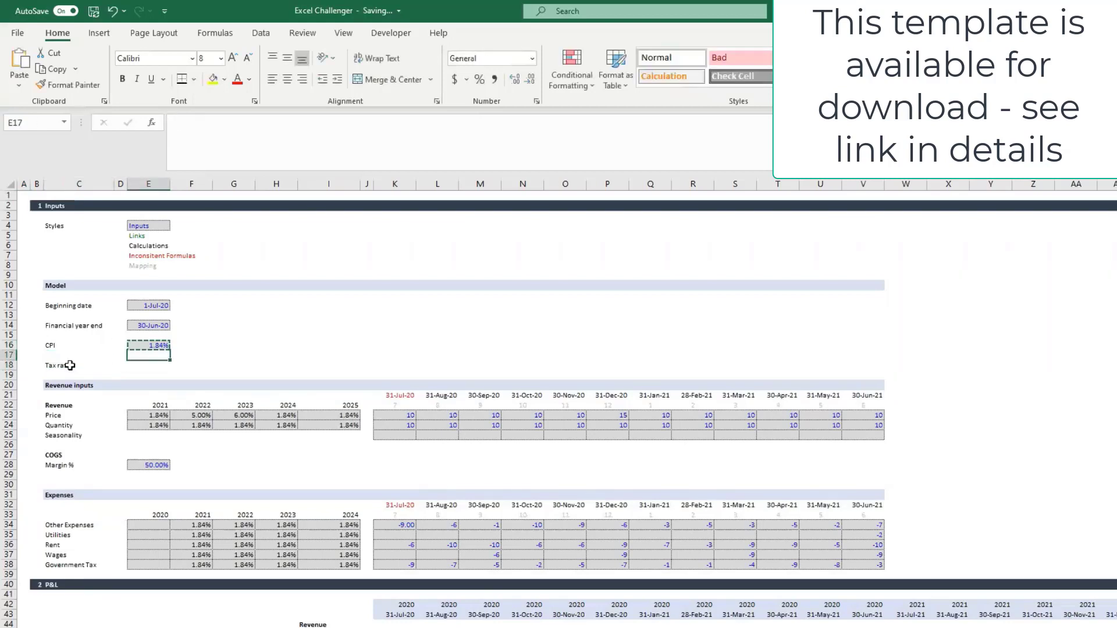
key("Return")
key("Up")
key("Down")
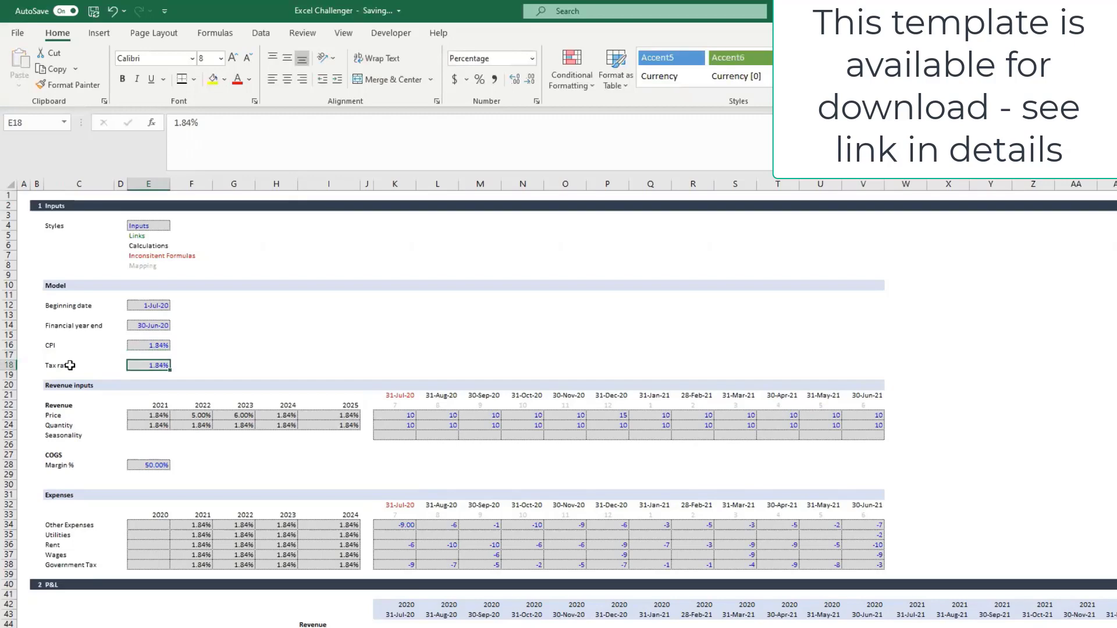
type("2%7.5%")
key("Return")
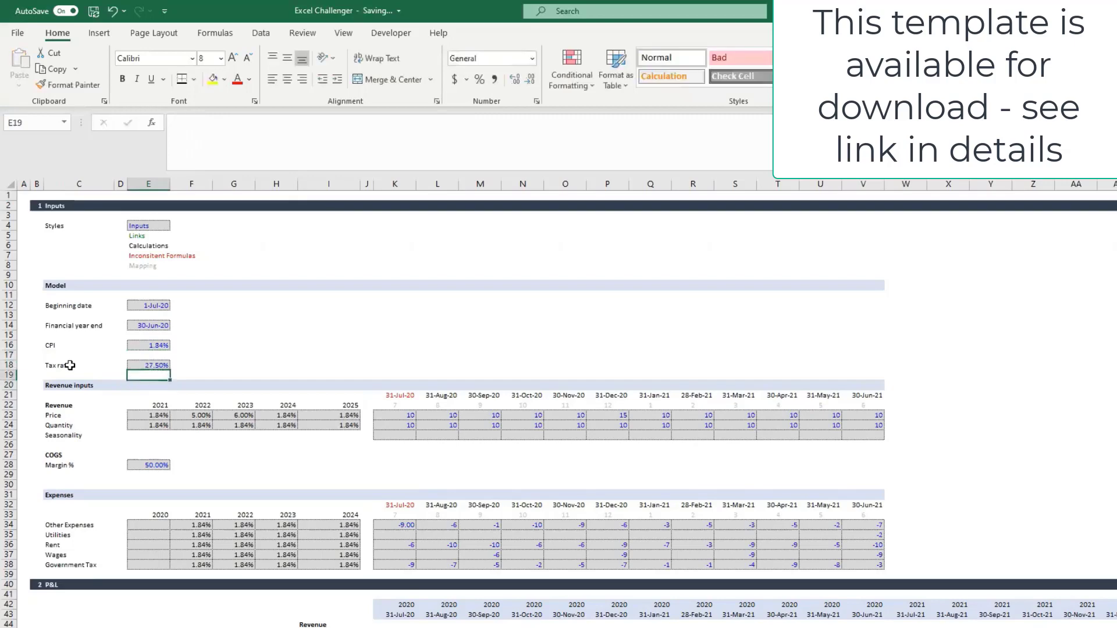
Calculate the first month's tax in K66 as the negative of tax rate E18 multiplied by NPBT in K64
scroll(458, 437, "down", 5)
scroll(458, 437, "down", 3)
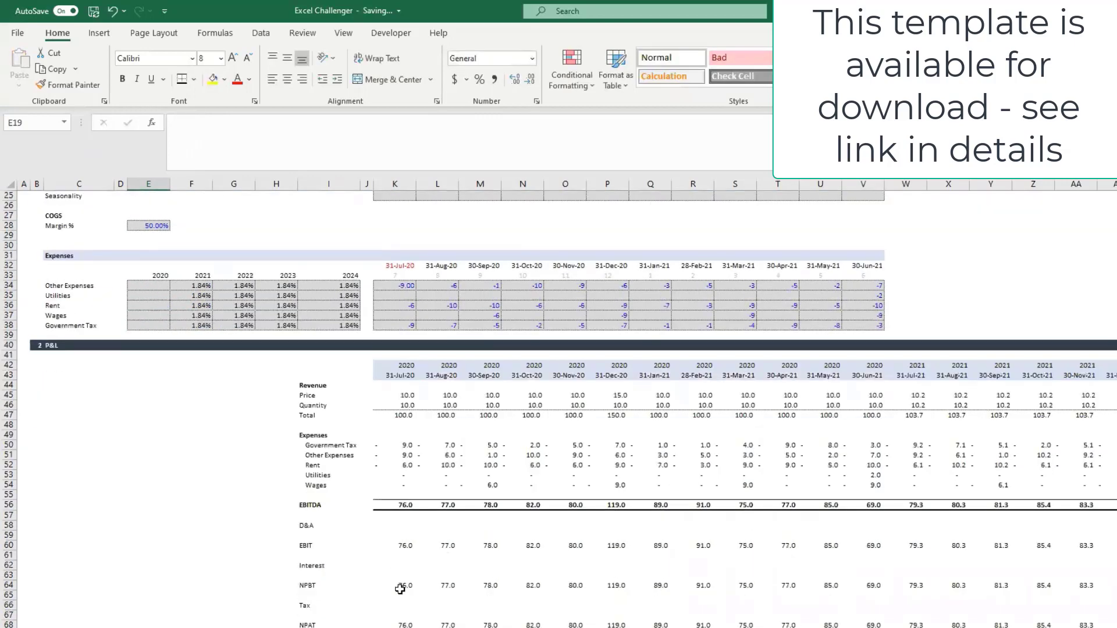
left_click(406, 605)
type("=-")
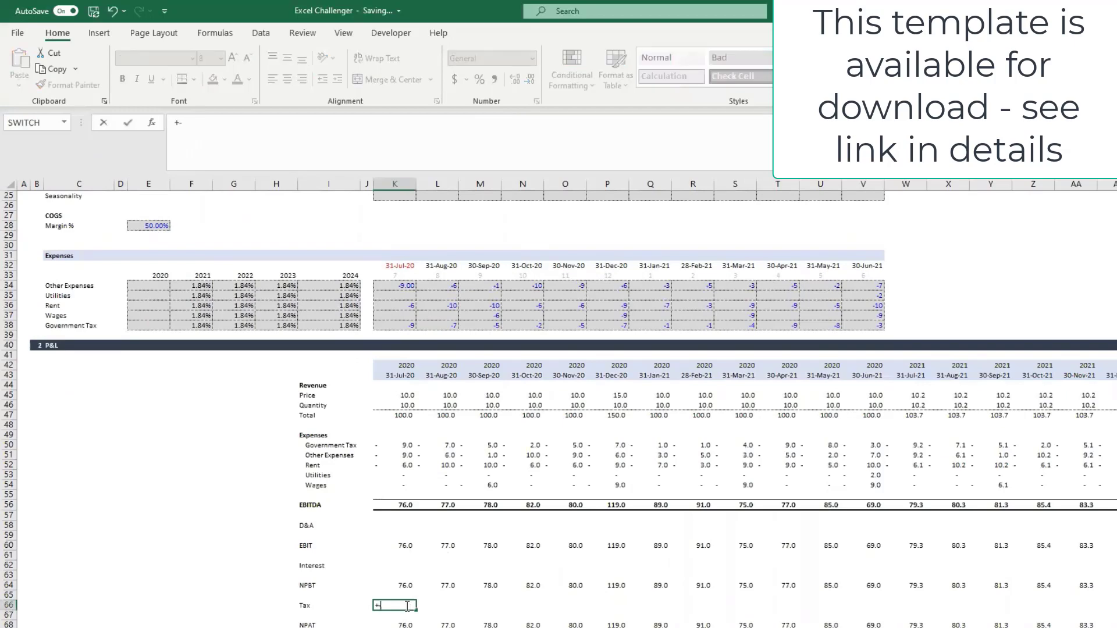
scroll(298, 500, "up", 6)
scroll(294, 487, "down", 3)
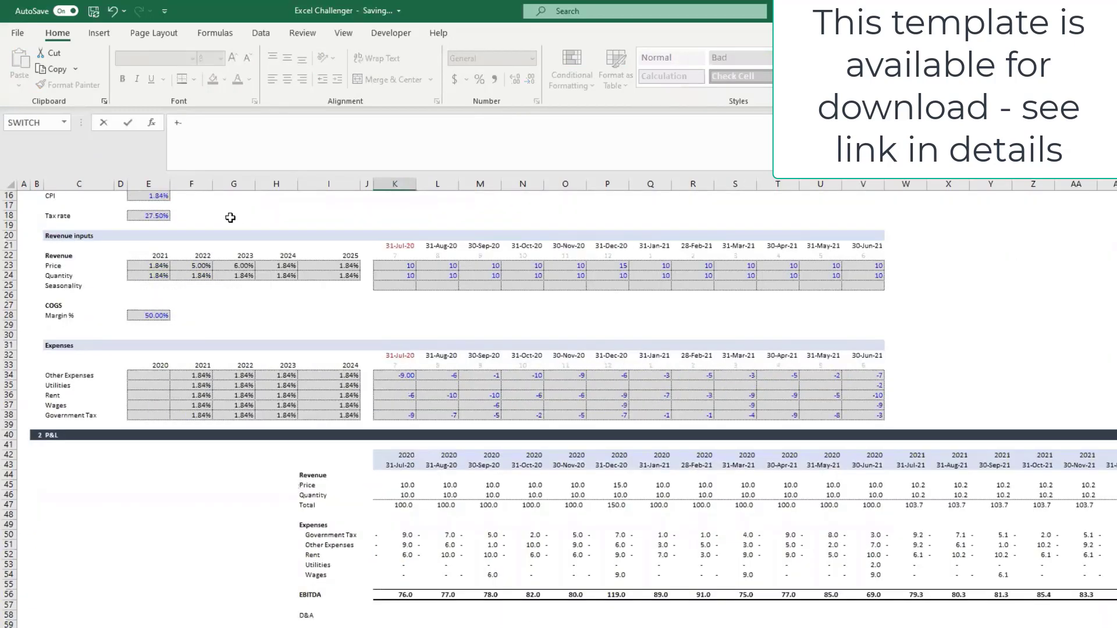
left_click(150, 217)
type("*")
key("Up")
key("Up")
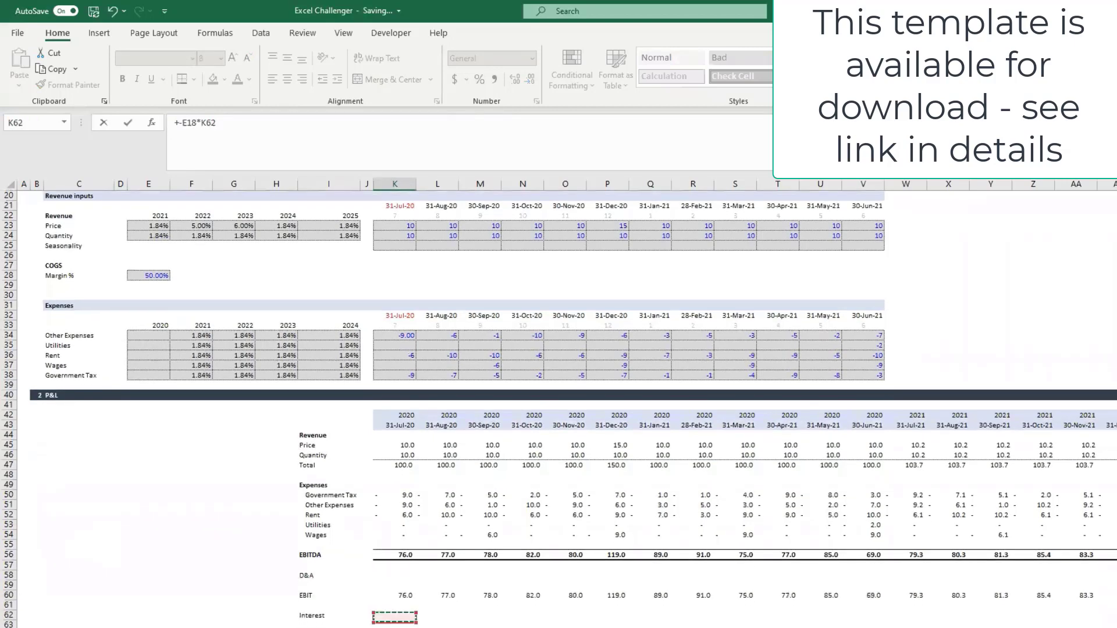
key("Return")
key("Up")
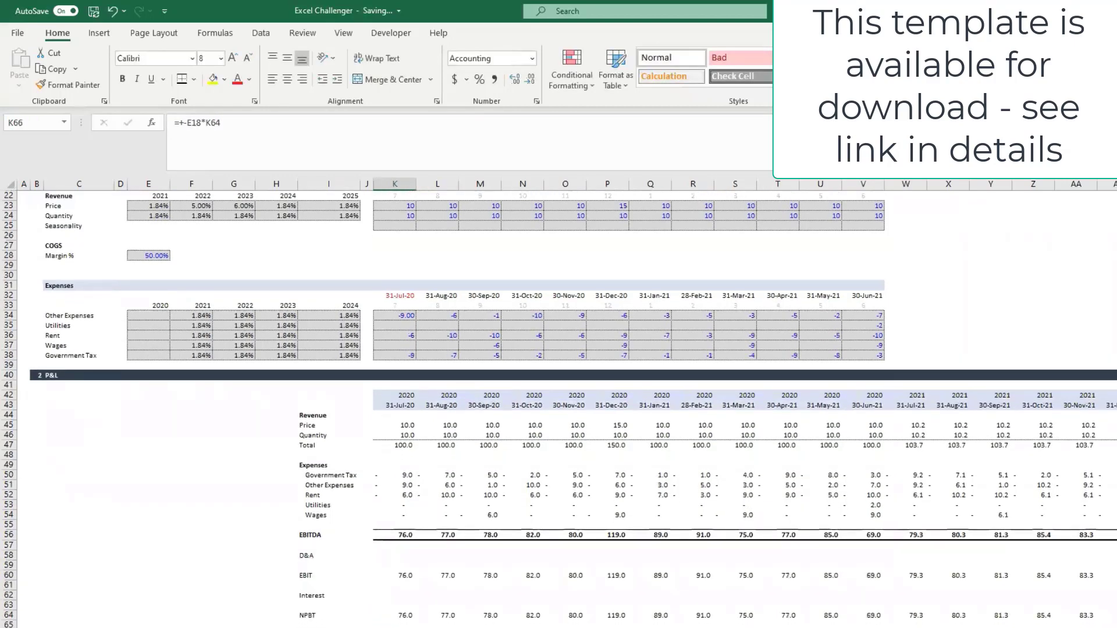
Copy the tax formula from K66 across all remaining months and format the row in comma style with one decimal
key("ctrl+c")
key("ctrl+shift+Right")
key("ctrl+v")
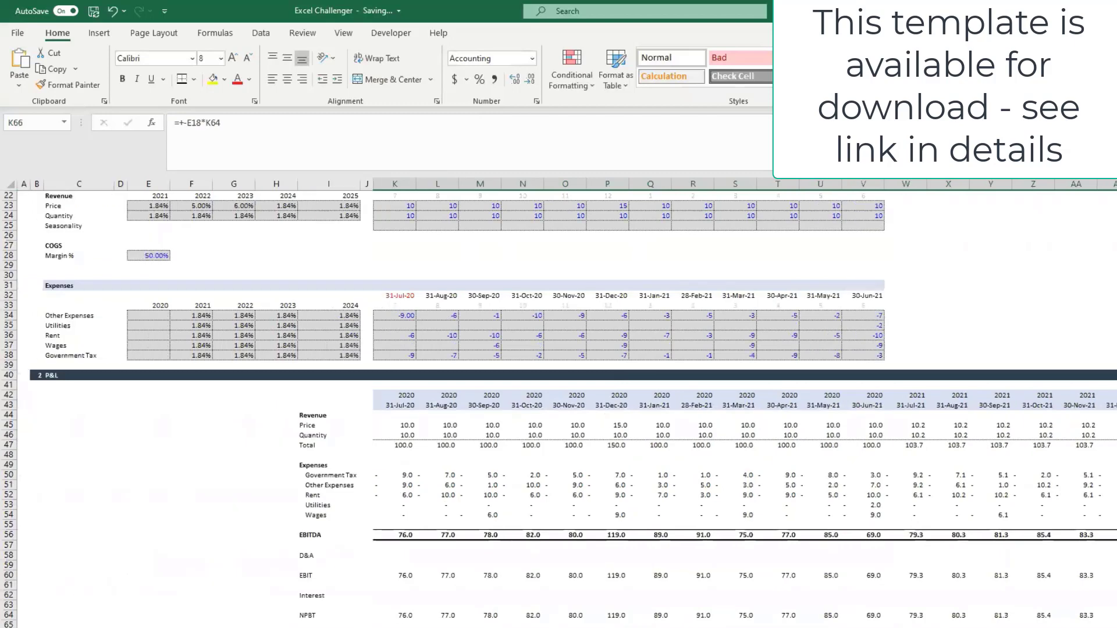
key("Escape")
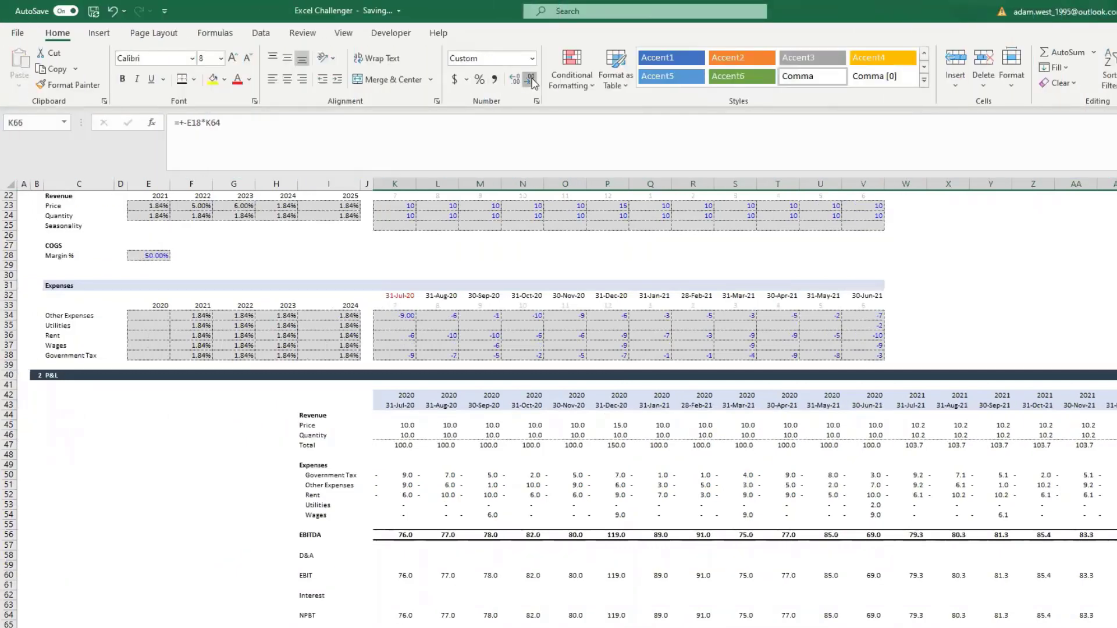
Examine the Interest, Tax and NPAT rows of the P&L and the NPAT formula in K68
scroll(381, 327, "down", 11)
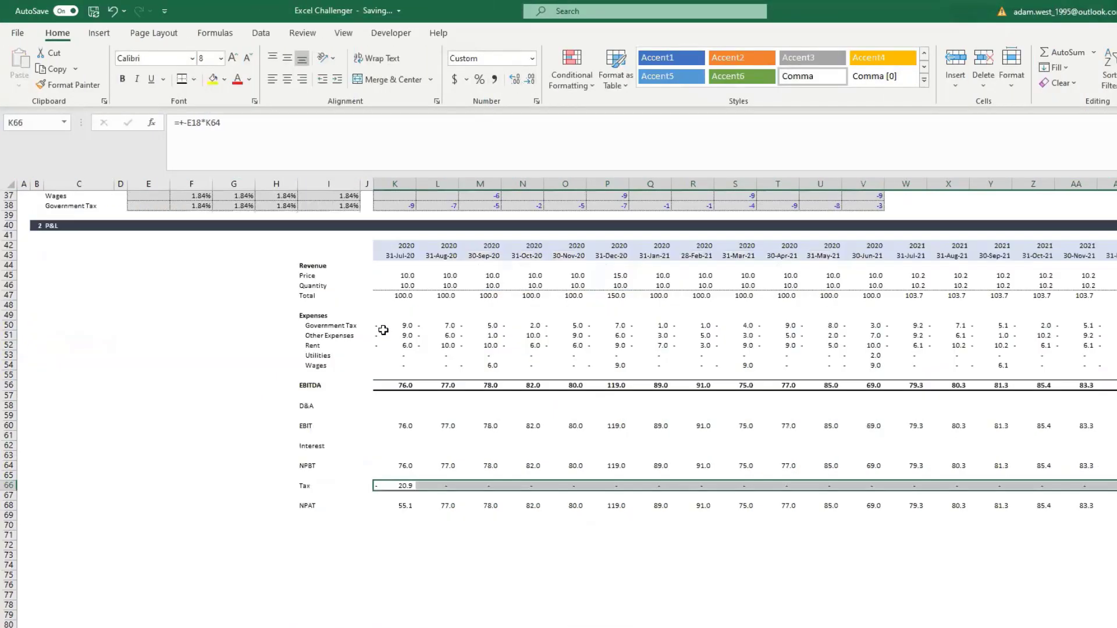
scroll(336, 408, "up", 3)
left_click(305, 459)
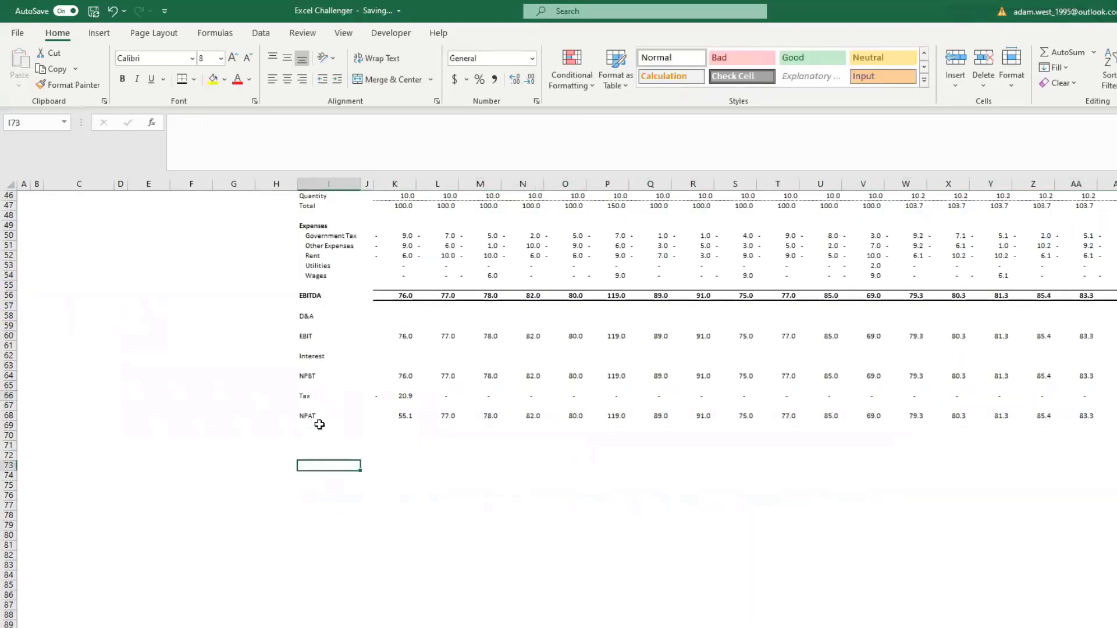
scroll(320, 424, "up", 2)
left_click(315, 414)
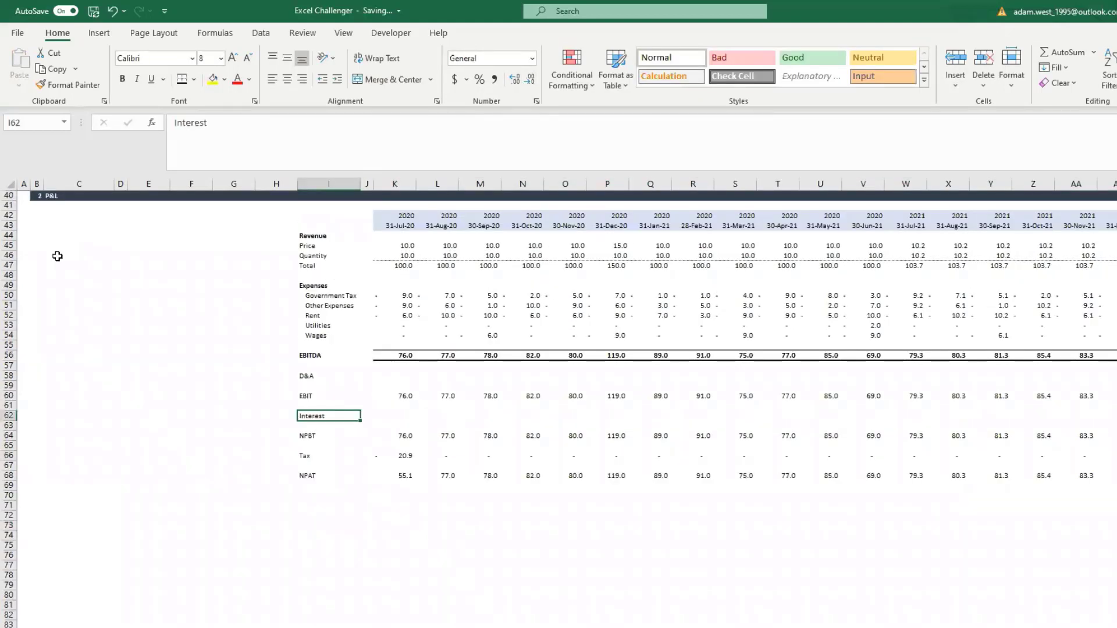
scroll(55, 254, "up", 3)
scroll(349, 494, "down", 1)
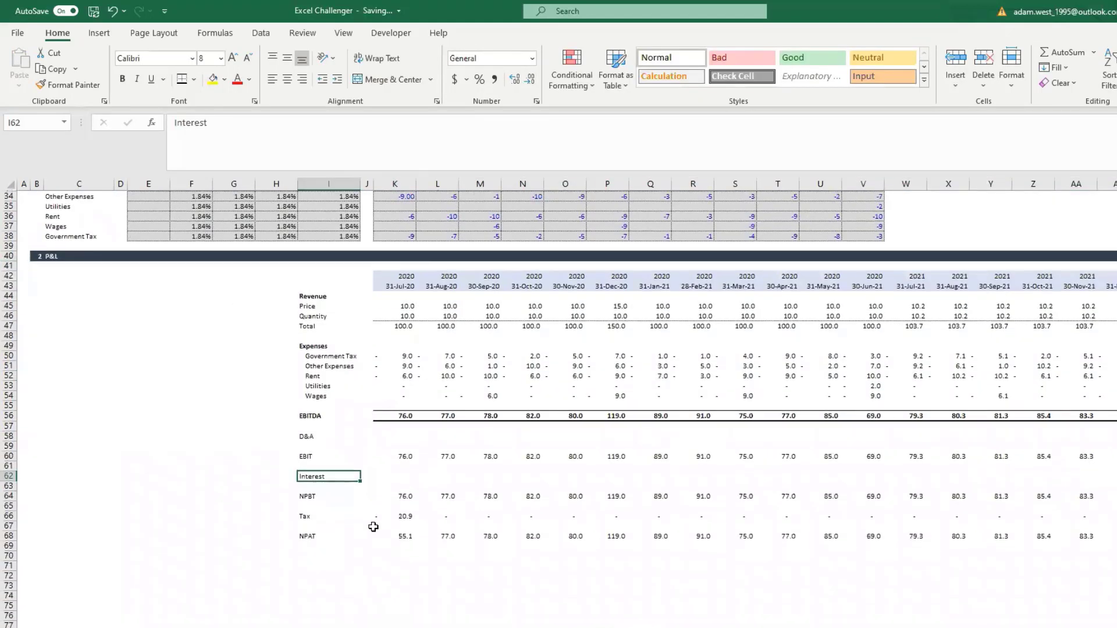
left_click(404, 538)
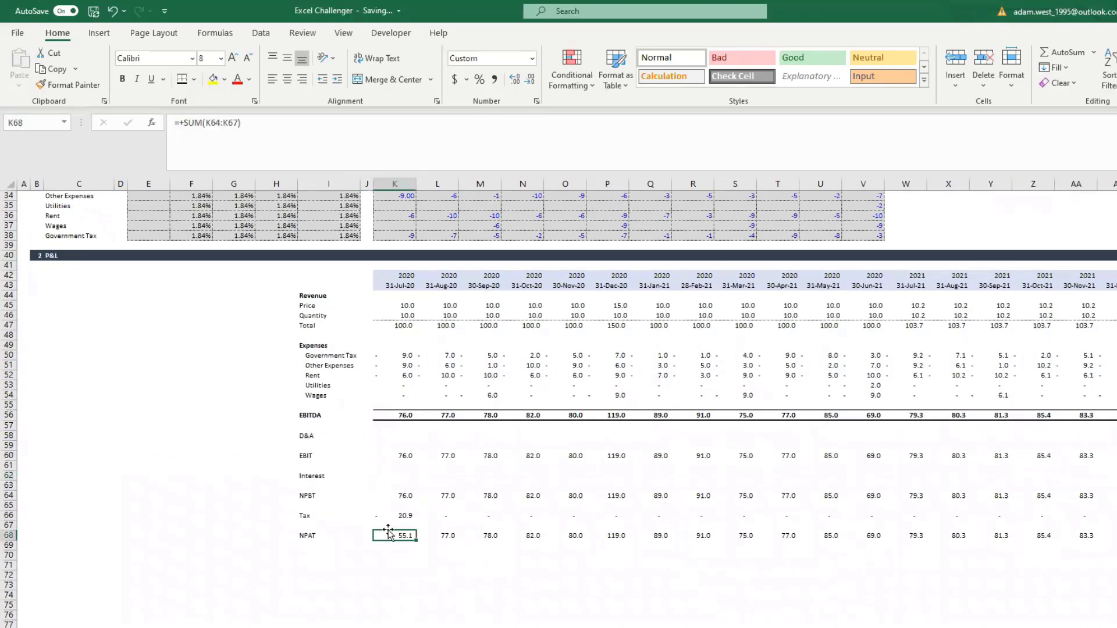
Make the tax rate reference in K66 absolute as $E$18 and copy the tax formula across all remaining months
left_click(404, 516)
left_click(231, 124)
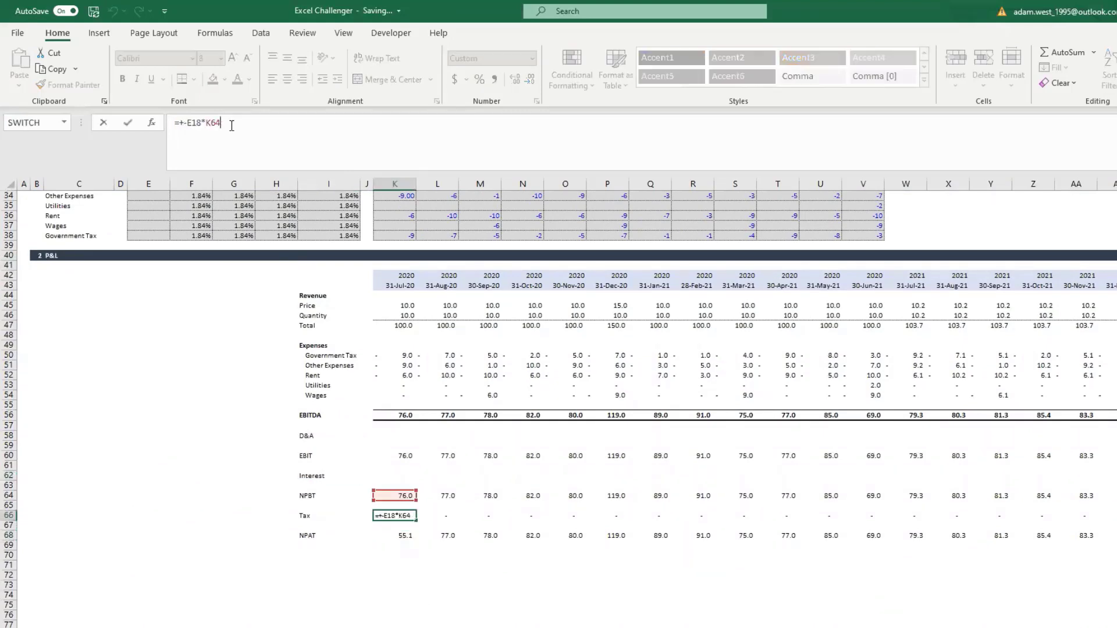
double_click(201, 123)
key("F4")
key("ctrl+Return")
key("ctrl+c")
key("ctrl+shift+Right")
key("Return")
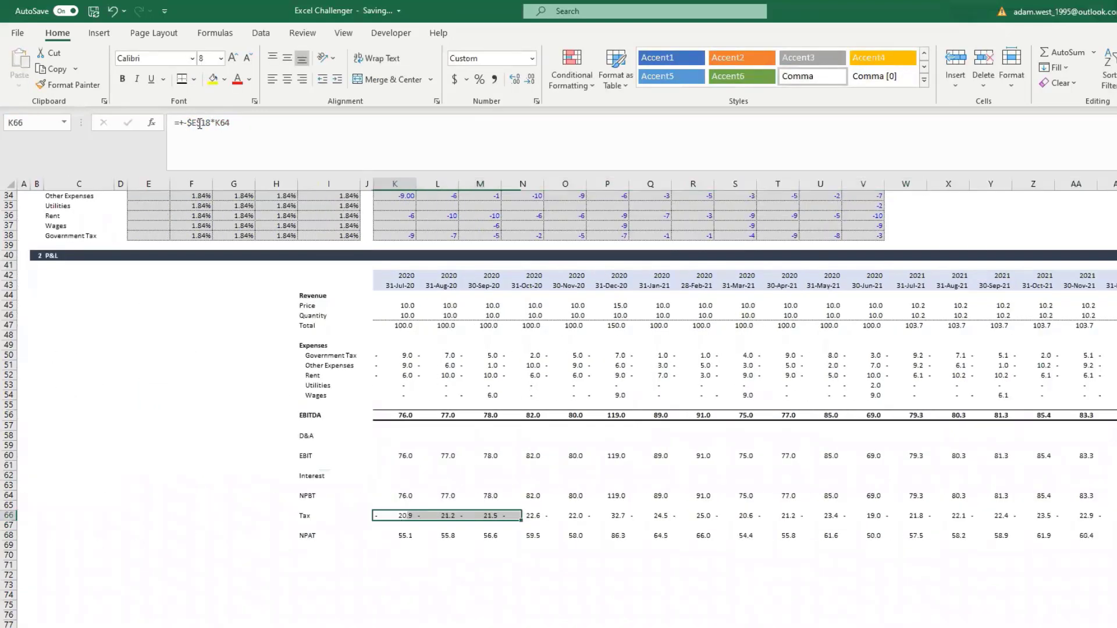
left_click(442, 556)
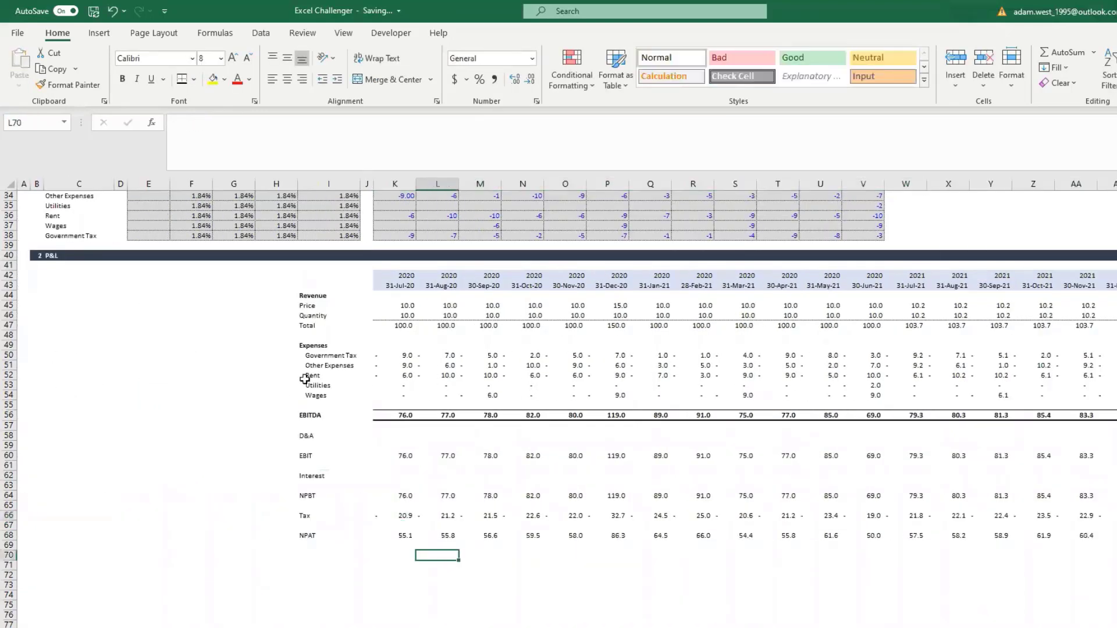
Copy the P&L section header row to row 71, number it as 1 plus B40 and title it "Balance Sheet"
left_click(4, 255)
key("ctrl+c")
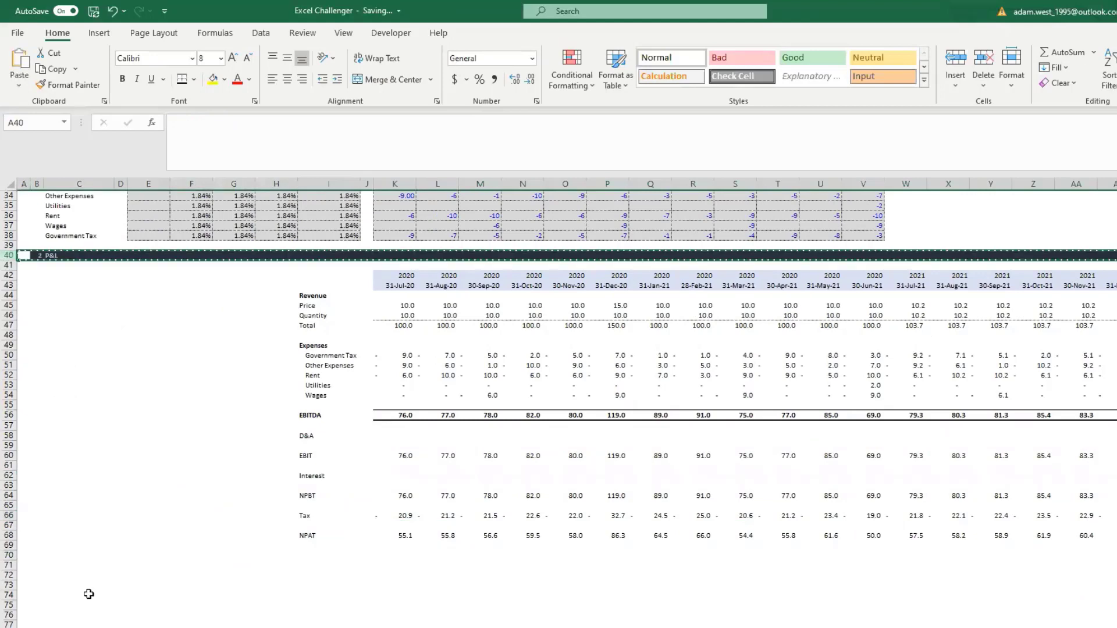
left_click_drag(9, 567, 9, 571)
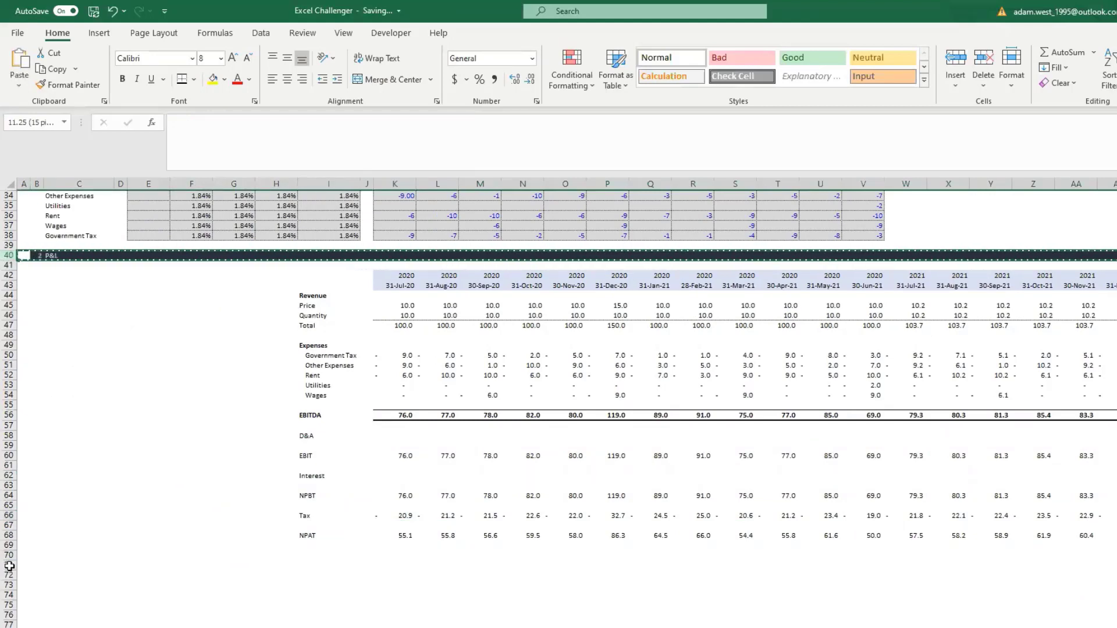
key("Return")
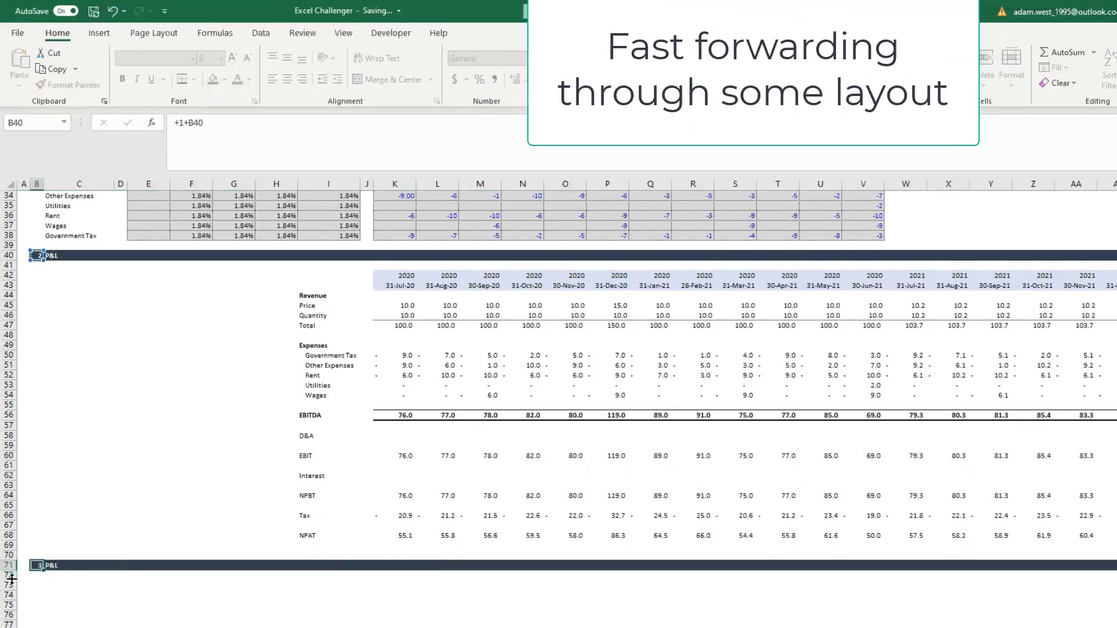
key("Right")
type("Balance Sheet")
key("Return")
key("Down")
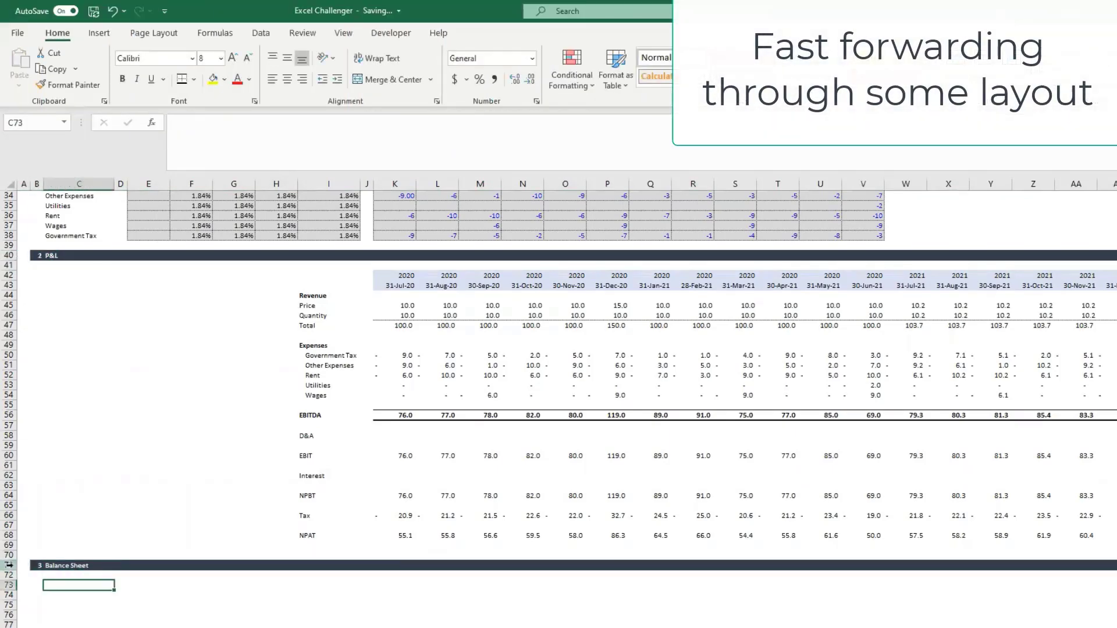
Copy the Balance Sheet header row to row 88, number it 1 above B71 and title it "Cashflow statement"
left_click(9, 566)
key("ctrl+c")
scroll(8, 568, "down", 4)
left_click(8, 616)
key("Return")
key("Right")
key("Up")
key("Down")
type("+1")
key("Tab")
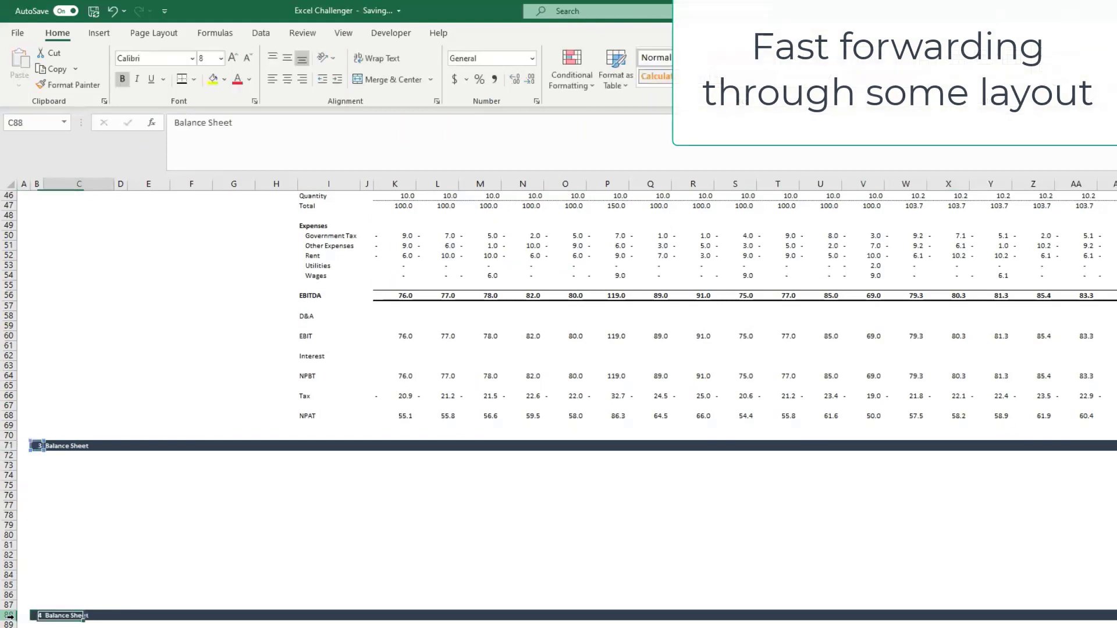
type("Cashflow statement")
key("Return")
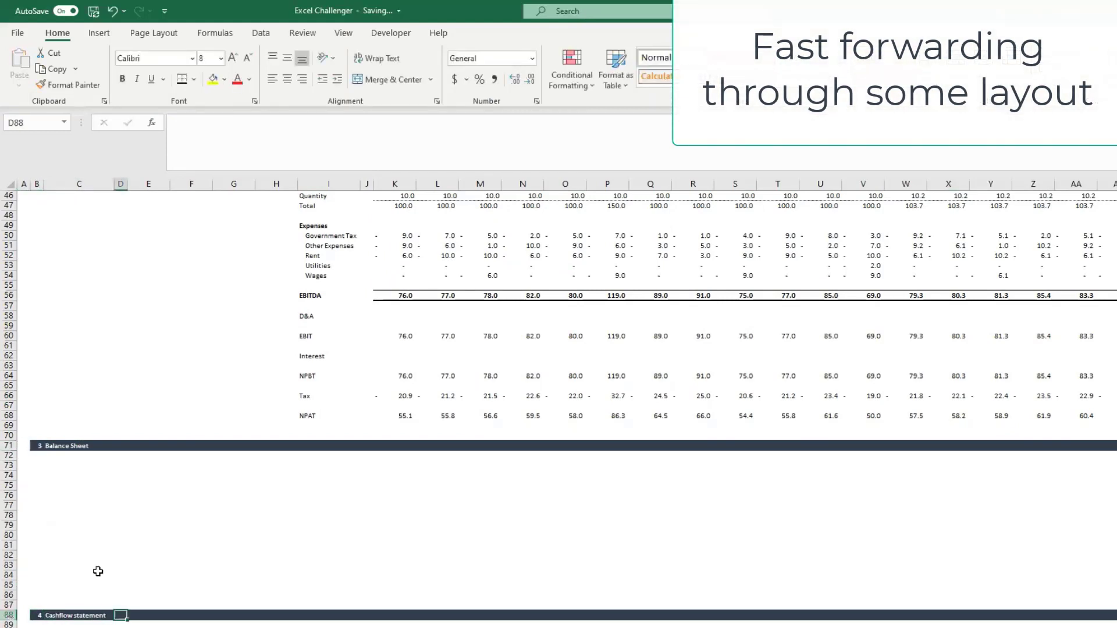
Enter the label "Asset" in C73 of the Balance Sheet section
left_click(86, 466)
type("Asset")
key("Return")
Copy a section header row to row 99, number it as 1 plus B71 and title it "Asset and Schedule"
scroll(75, 596, "down", 5)
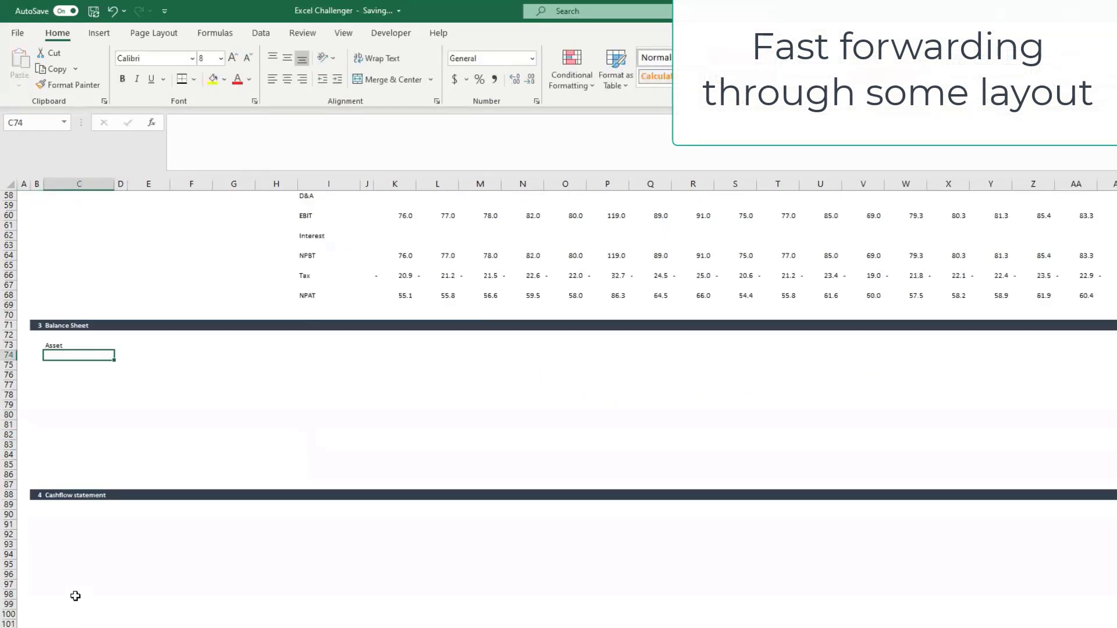
left_click(8, 467)
key("ctrl+c")
scroll(8, 466, "down", 2)
left_click(10, 516)
key("Return")
key("Right")
type("=1+")
key("ctrl+Up")
key("ctrl+Up")
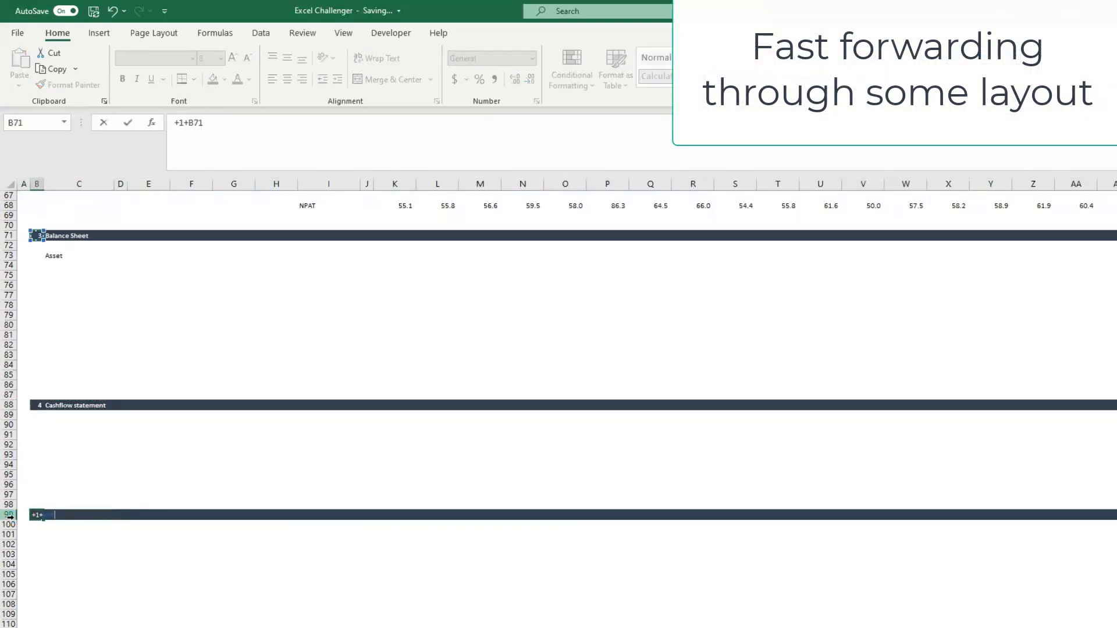
key("Tab")
type("Asset Sched")
key("BackSpace")
key("BackSpace")
key("BackSpace")
key("BackSpace")
key("BackSpace")
type("and Schedule")
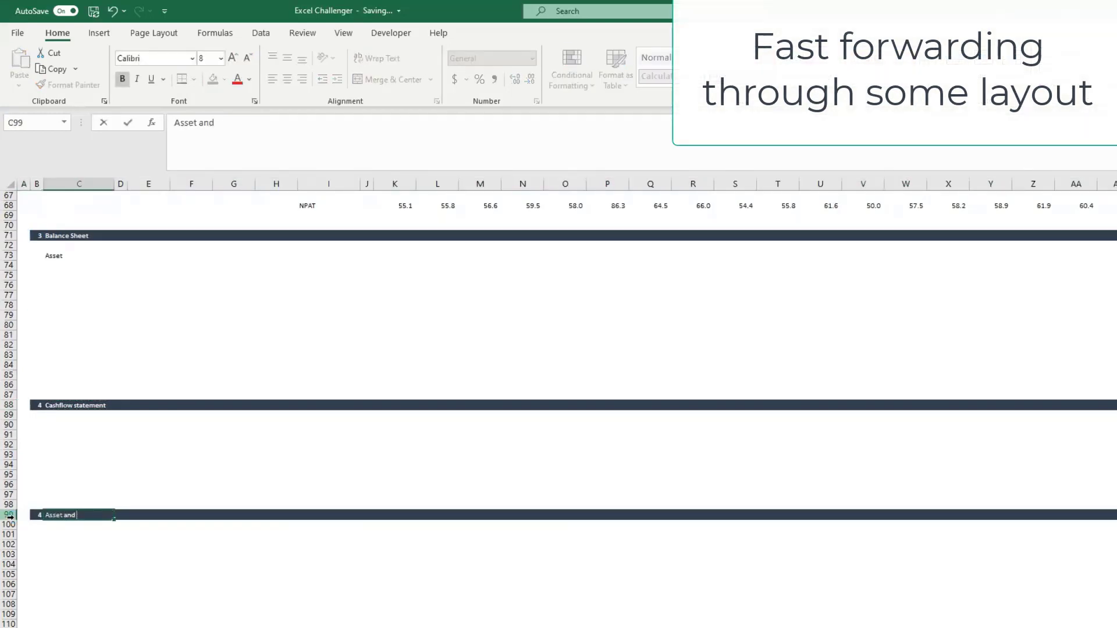
Correct the section number formula in B99 to add 1 to B88 instead
double_click(43, 515)
key("BackSpace")
key("BackSpace")
type("88")
key("Return")
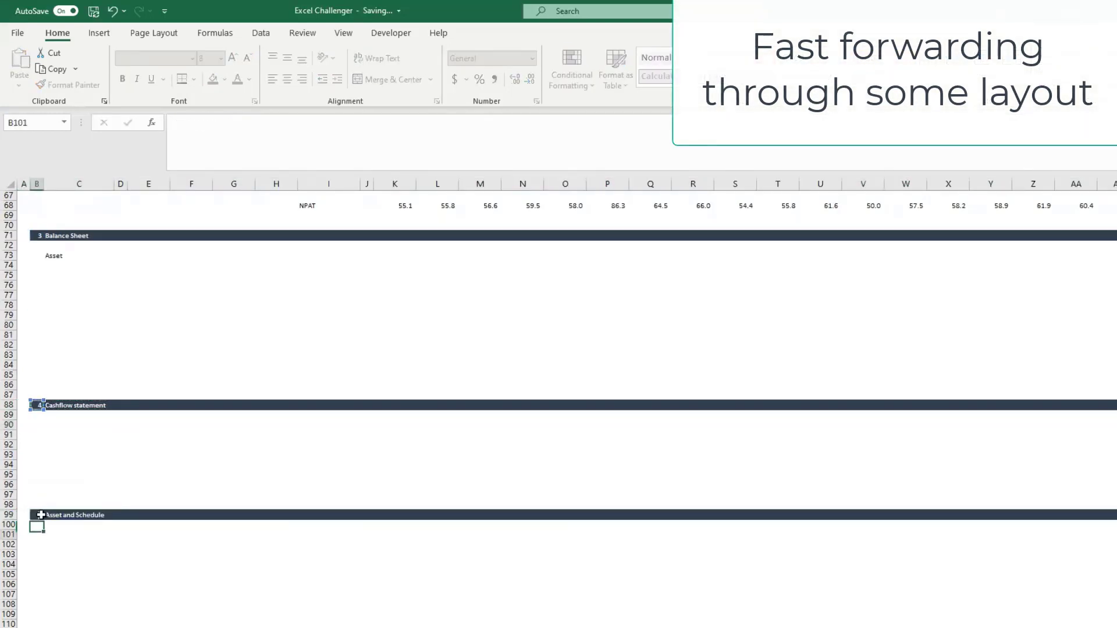
Insert eight blank rows from row 91 within the Cashflow statement section
left_click(121, 426)
left_click_drag(8, 436, 12, 466)
key("ctrl+shift+plus")
key("ctrl+shift+plus")
left_click(107, 447)
left_click(107, 440)
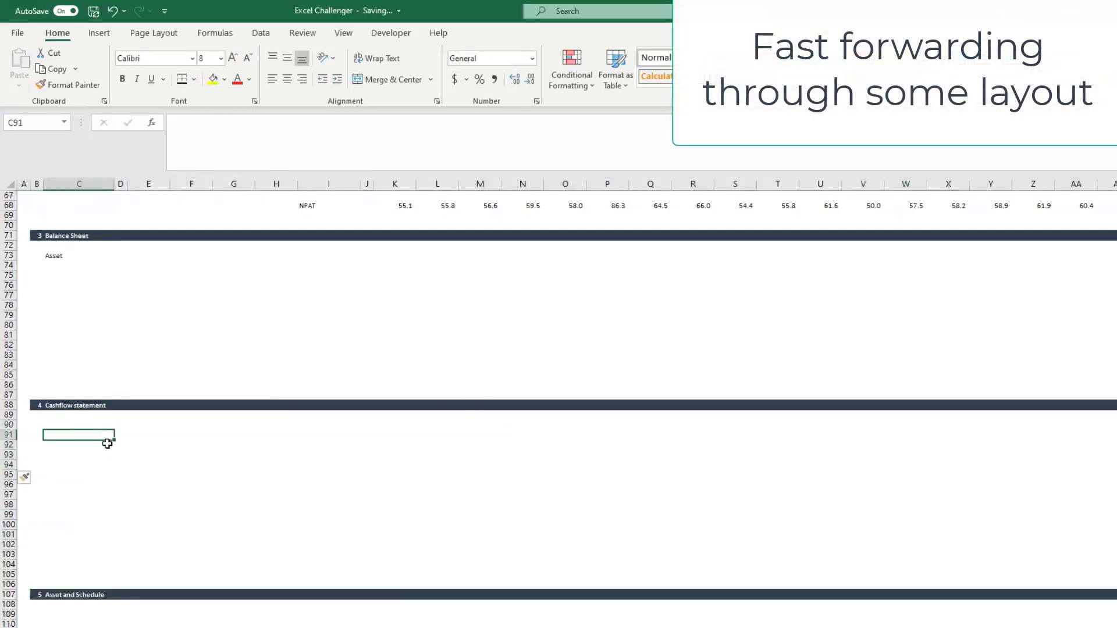
Enter "Cash from Operating Activities" in bold in C90, with "Cash flow from operations", "Tax payable" and "Change in working capital" beneath it
scroll(108, 440, "up", 1)
key("Up")
type("Cash from Operating Activities")
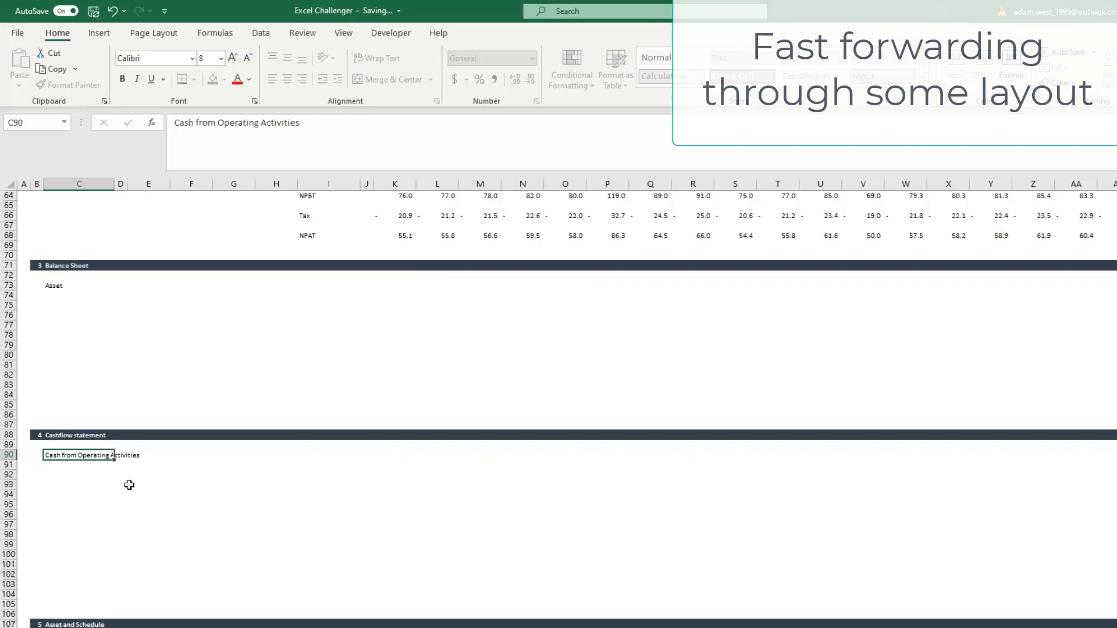
key("Return")
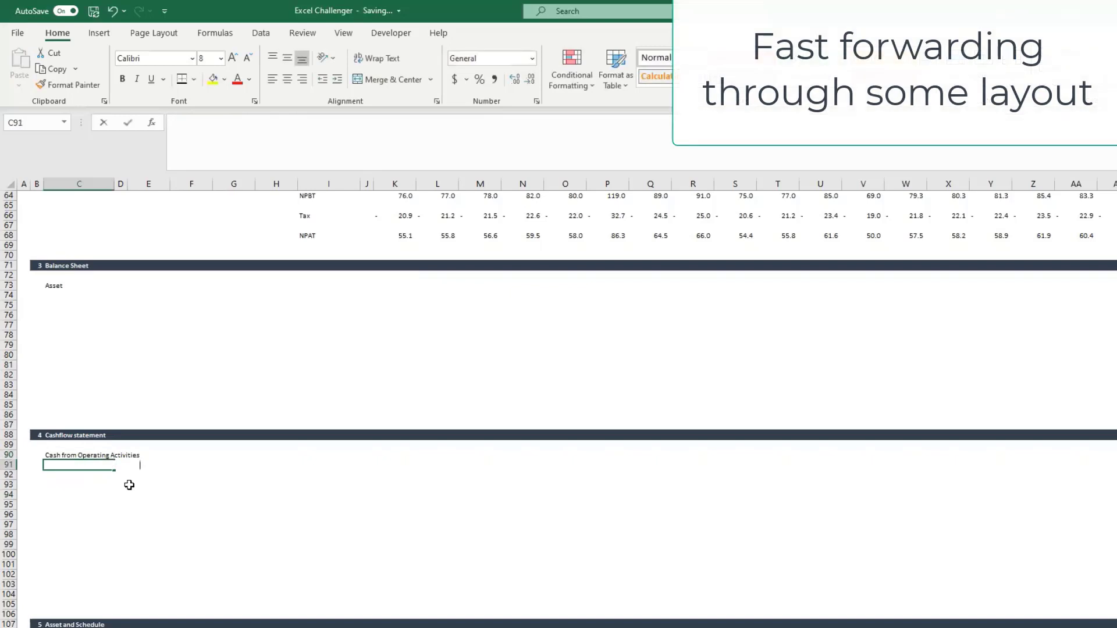
type("Cash flow from operations")
key("Return")
key("Return")
key("Up")
type("Tax payable")
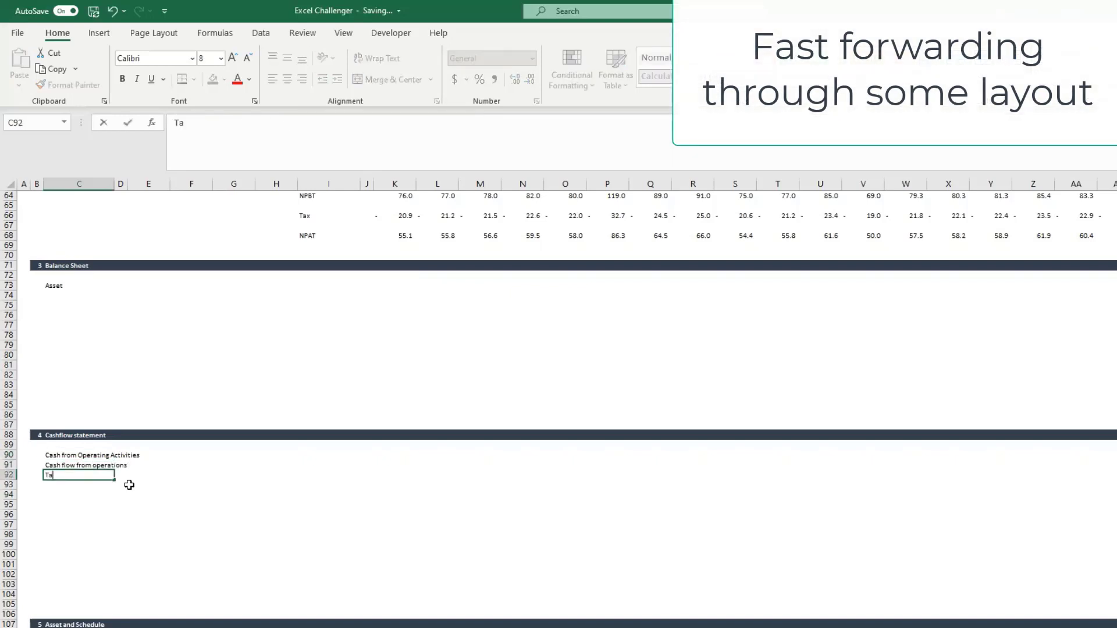
key("Return")
type("Change in working capital")
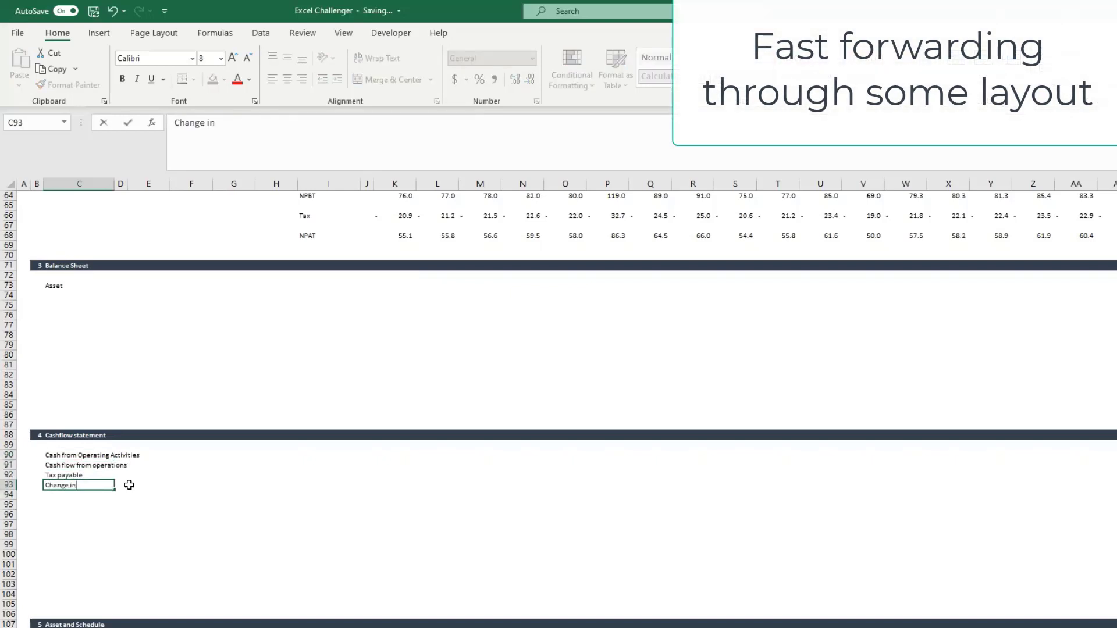
key("Return")
left_click(69, 456)
key("ctrl+b")
Insert three rows above the operating activities heading and enter "Working Capital" in C91
left_click(9, 456)
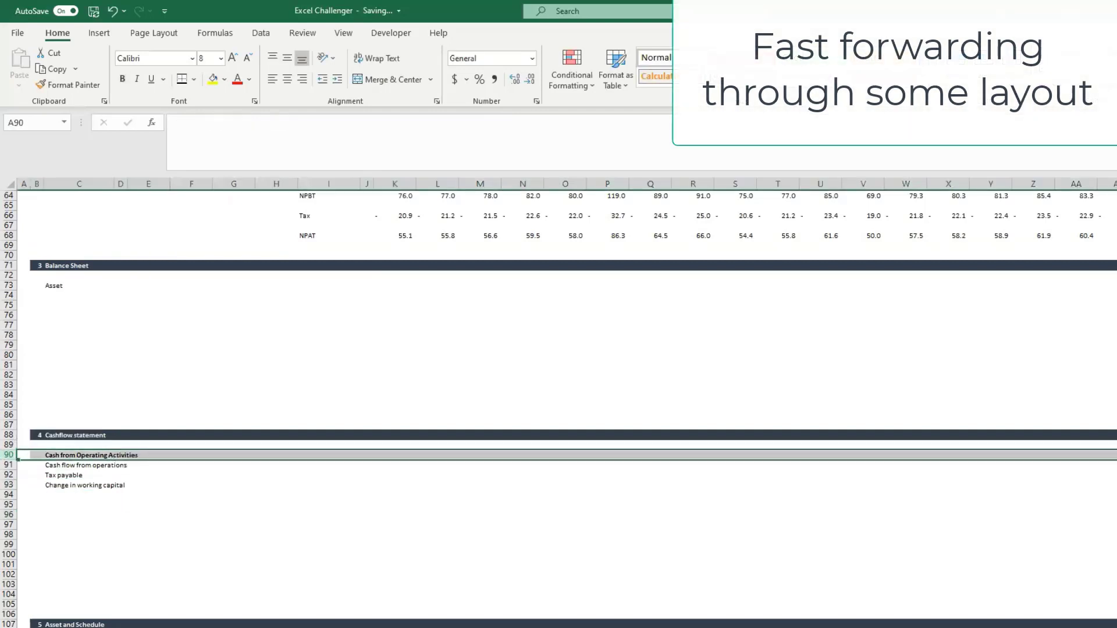
key("ctrl+shift+plus")
key("ctrl+shift+plus")
key("ctrl+shift+plus")
left_click(92, 464)
type("Working Capital")
key("Return")
key("Return")
Enter "Net cashflow from operations" in C97 and add a top border along that row from E97 across the remaining columns
key("Down")
key("Down")
key("Down")
key("Down")
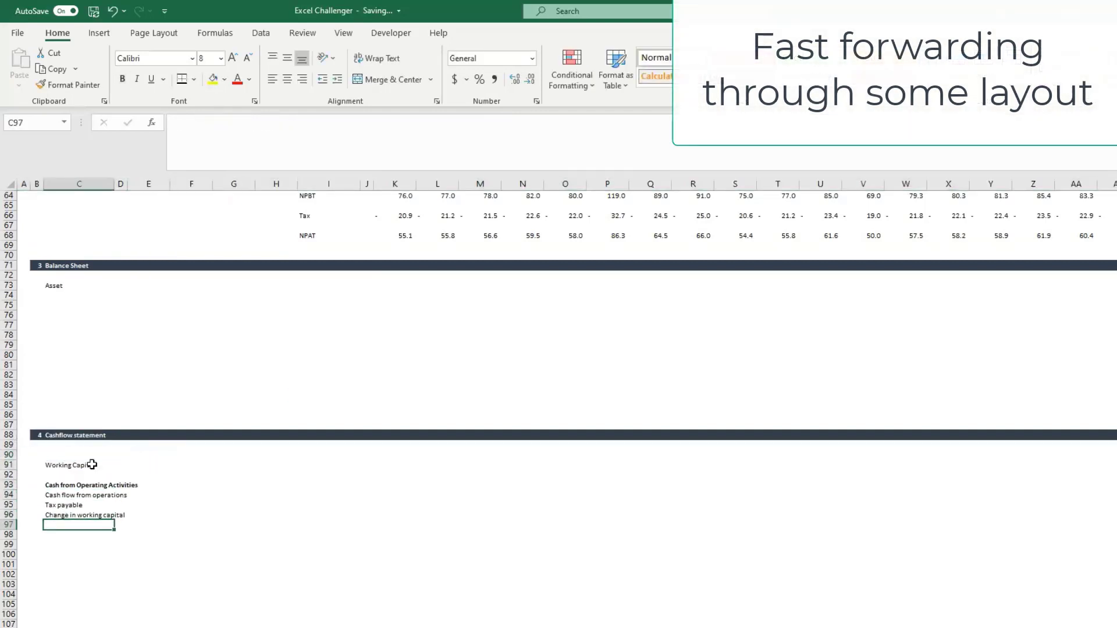
type("Net cashflow from operations")
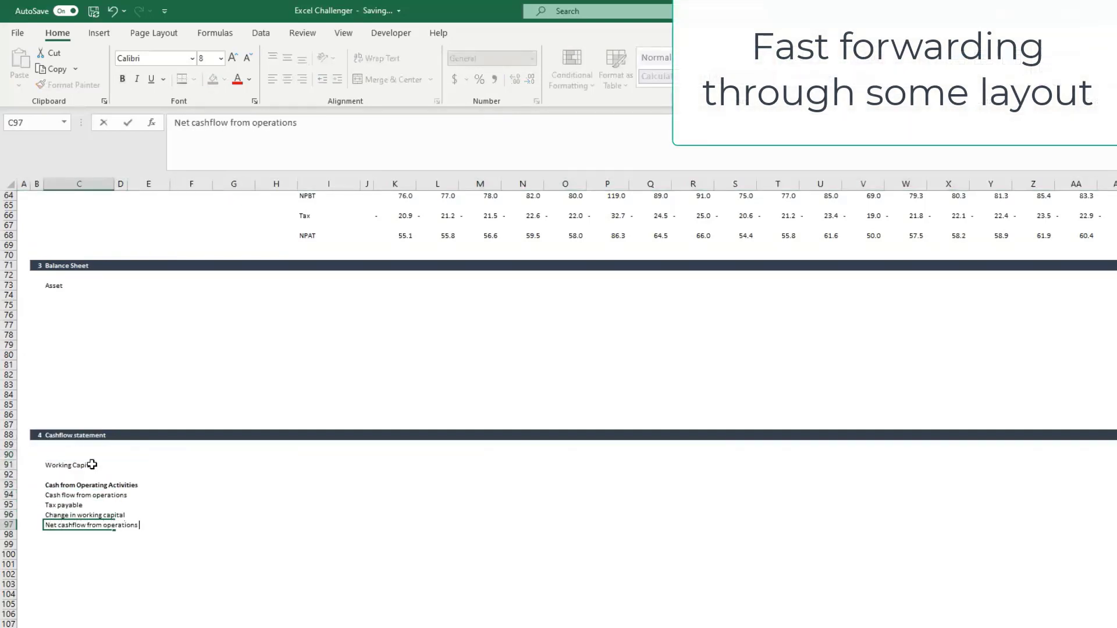
key("Return")
key("Return")
key("Up")
key("Up")
key("Right")
key("Right")
key("ctrl+shift+Right")
left_click(197, 79)
left_click(220, 120)
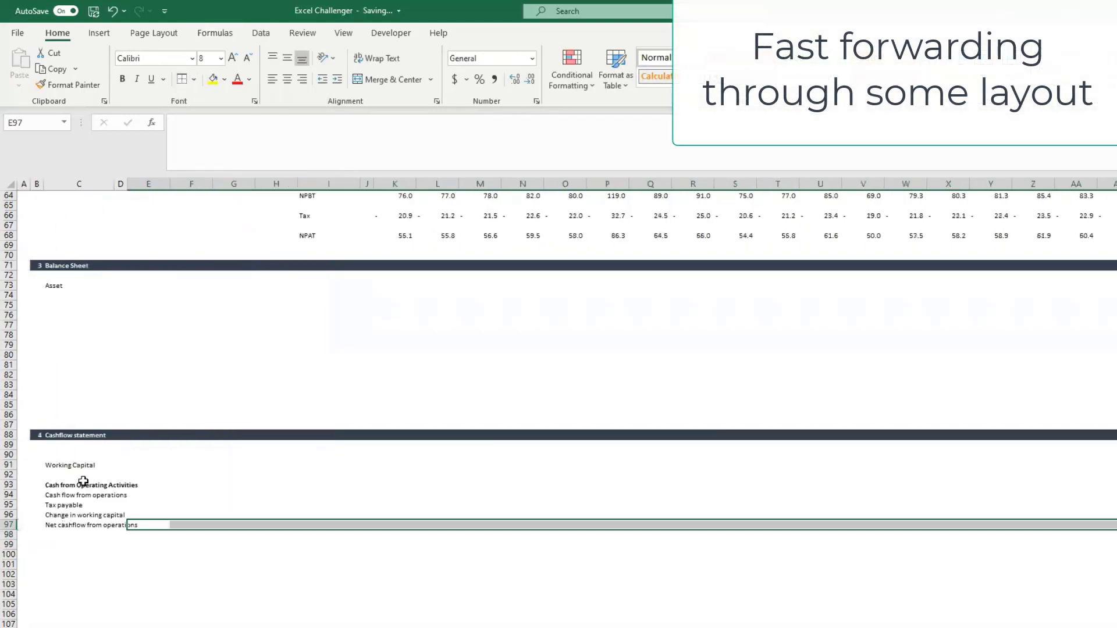
Copy the operating activities heading to C99 and change its wording to "Cash from Financing Activities"
left_click(82, 485)
key("ctrl+c")
left_click(65, 546)
key("ctrl+v")
double_click(80, 546)
double_click(80, 547)
type("Financing")
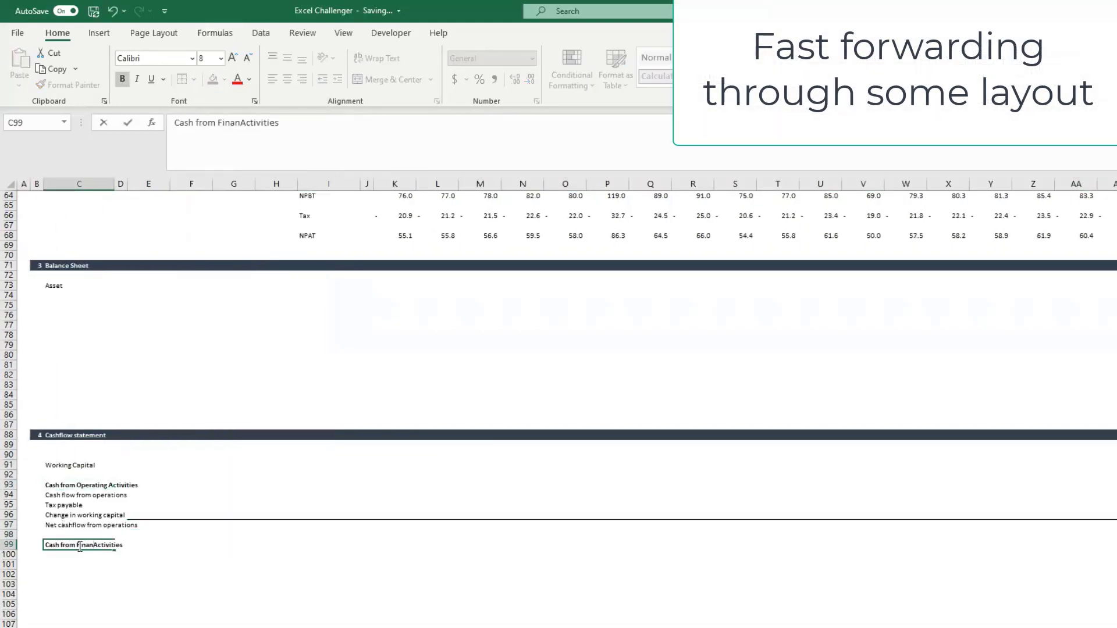
key("Return")
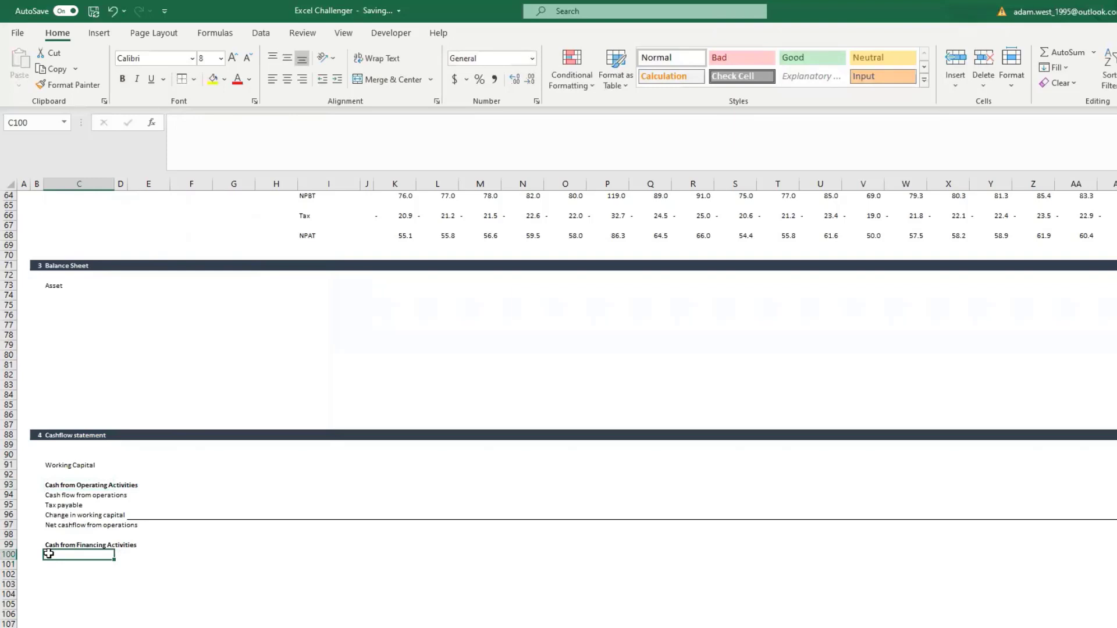
Enter the line item "Net Interest" in C100 under the financing activities heading
type("Imt")
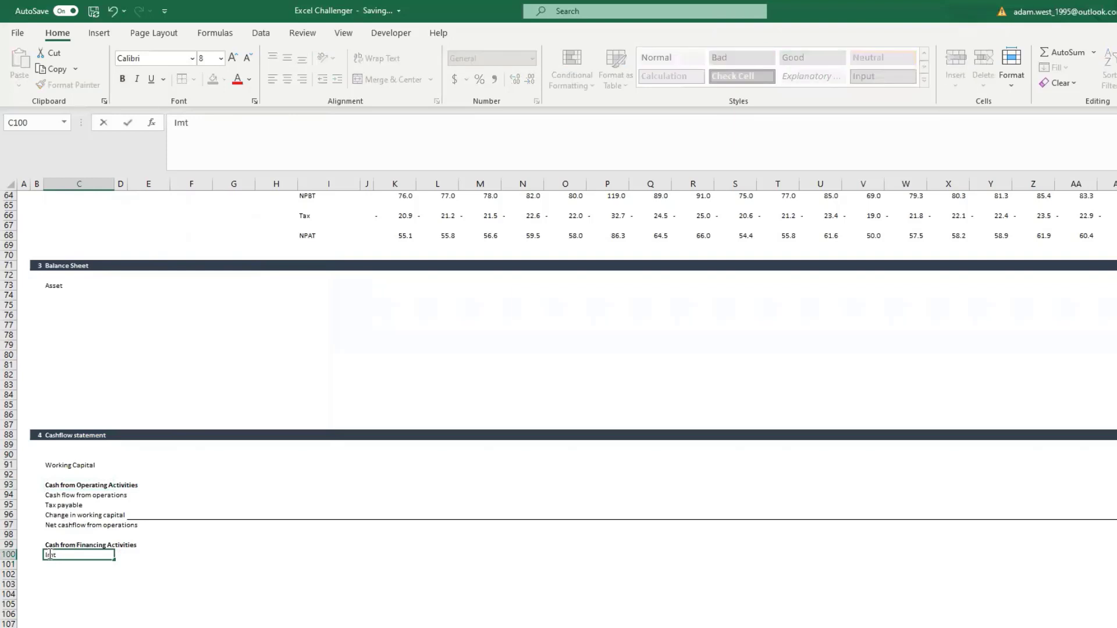
type("nter")
key("BackSpace")
key("BackSpace")
key("BackSpace")
key("BackSpace")
type("net Intere")
key("Return")
key("Return")
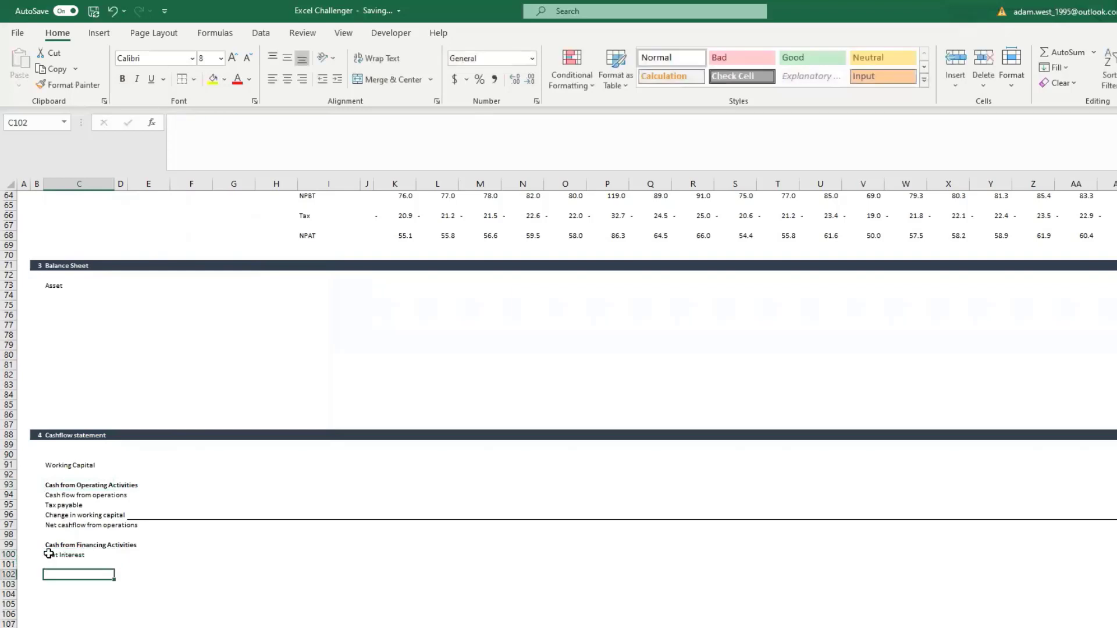
double_click(49, 555)
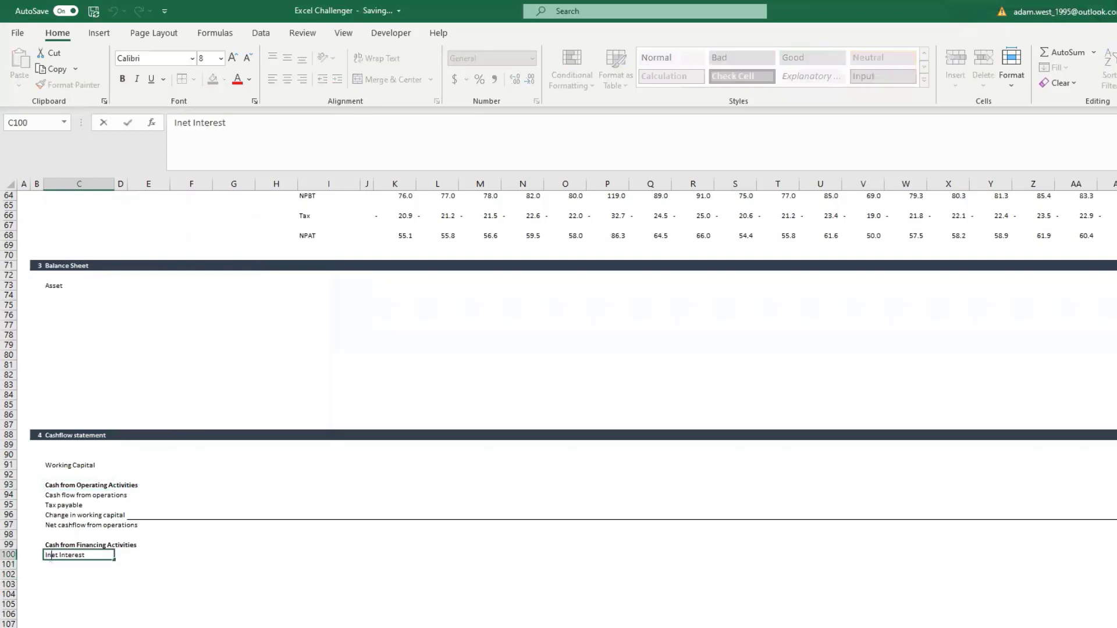
key("BackSpace")
key("BackSpace")
type("N")
key("Return")
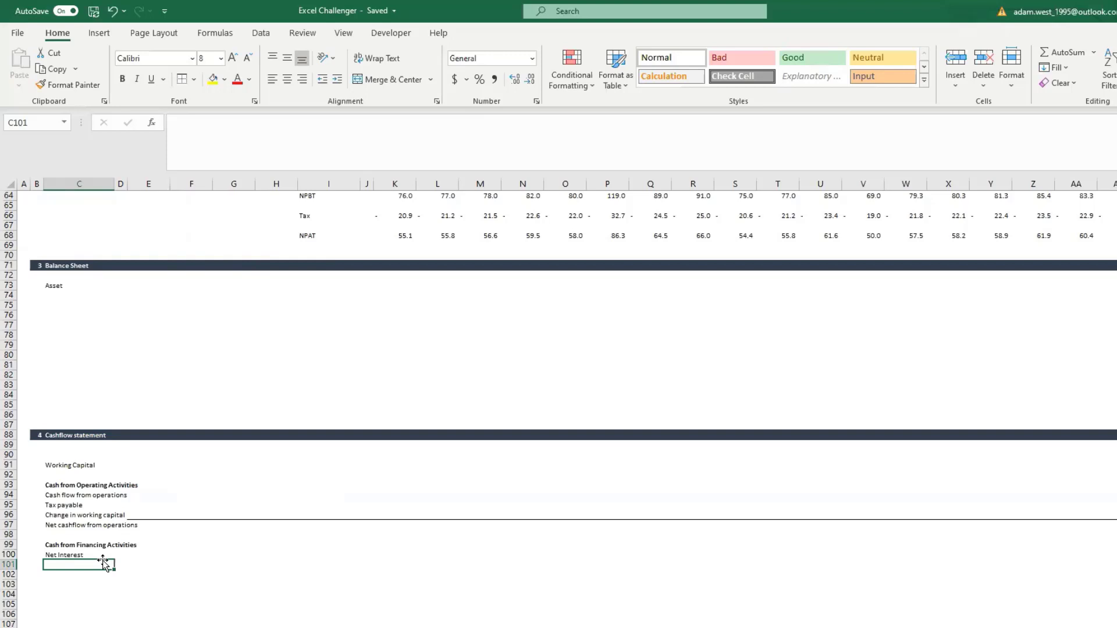
left_click_drag(105, 564, 216, 505)
type("+")
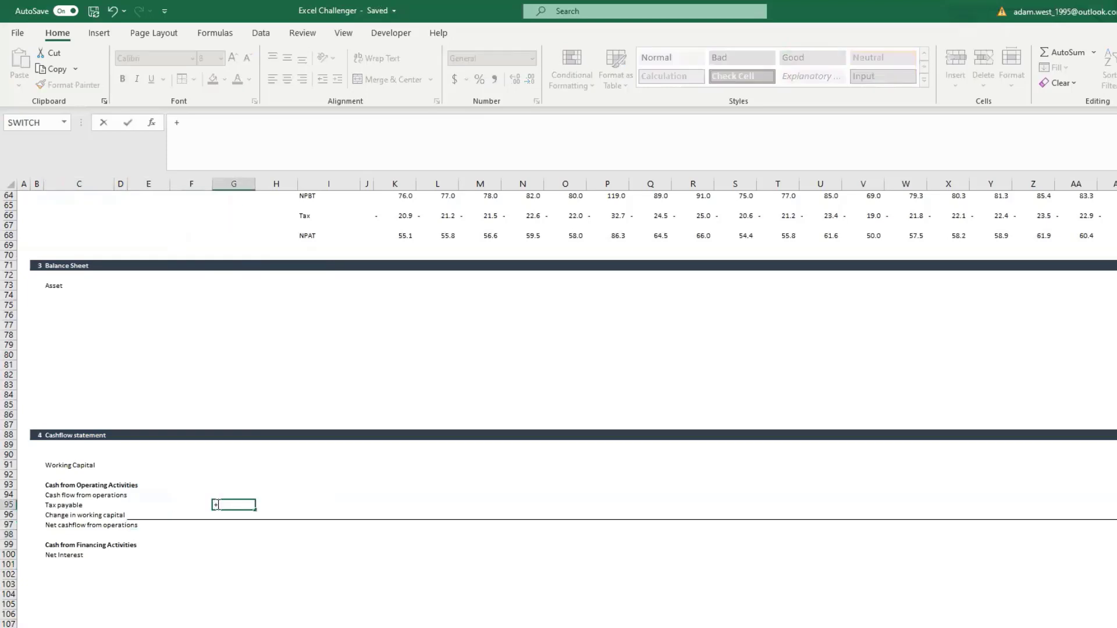
type("in")
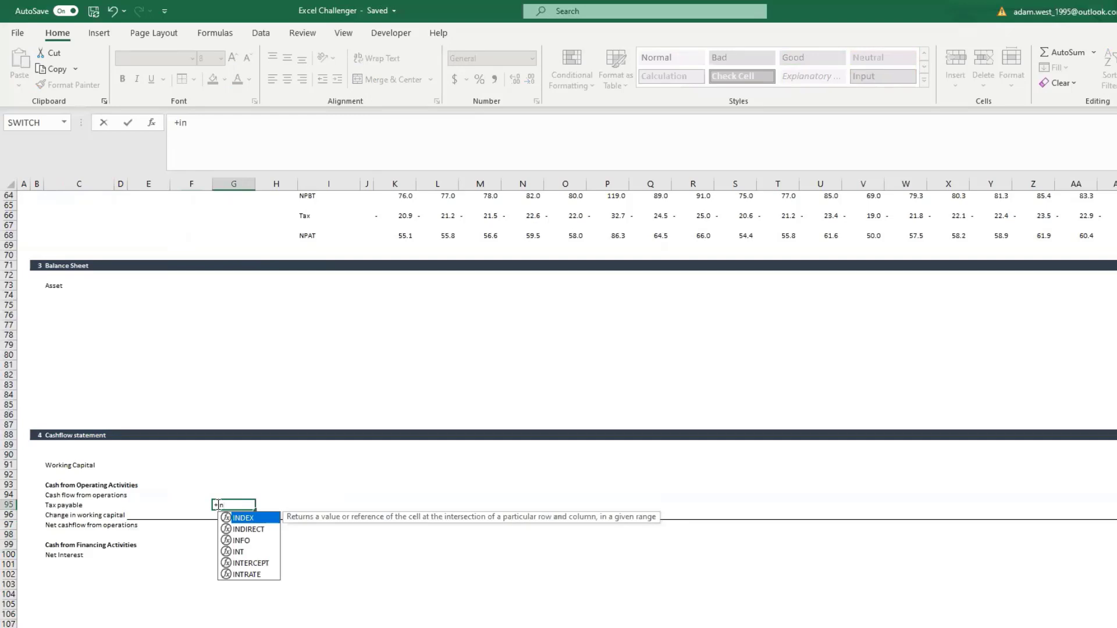
key("Escape")
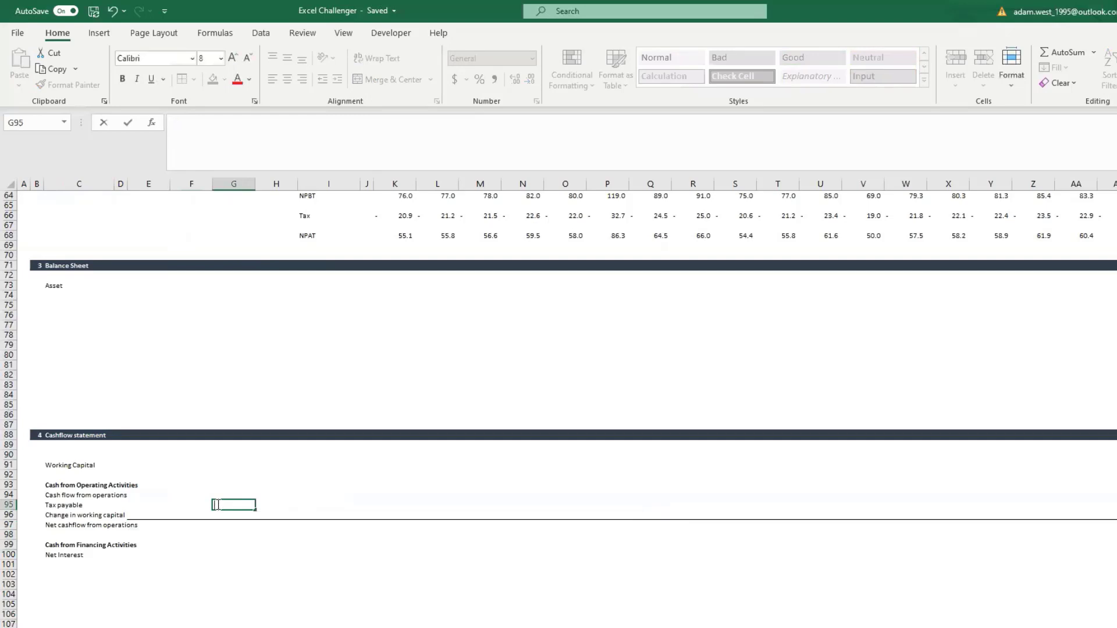
type("+")
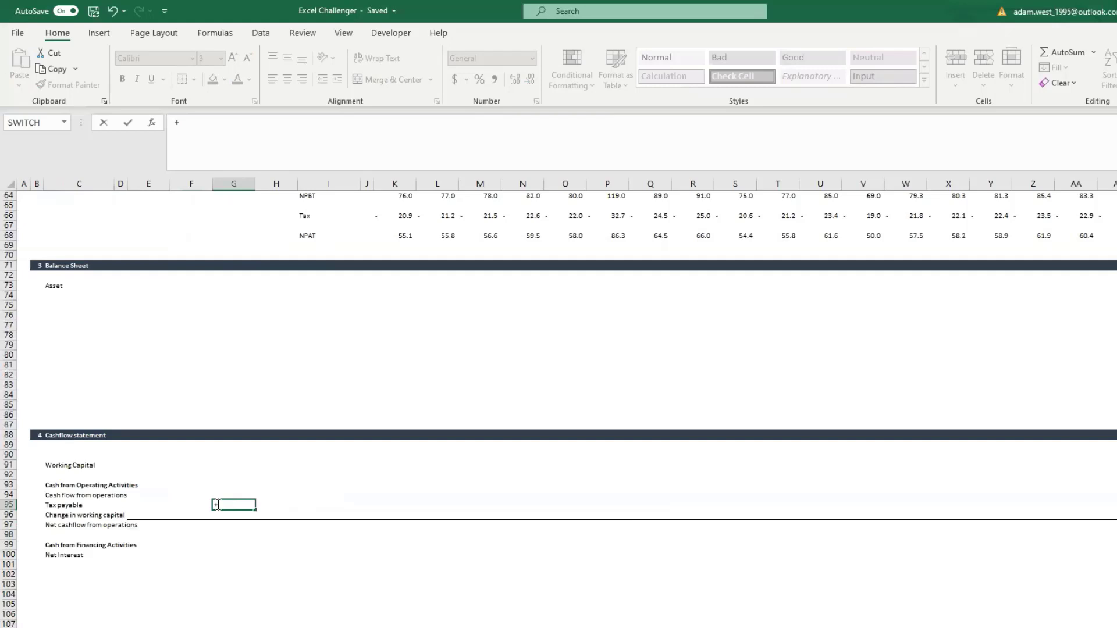
key("Escape")
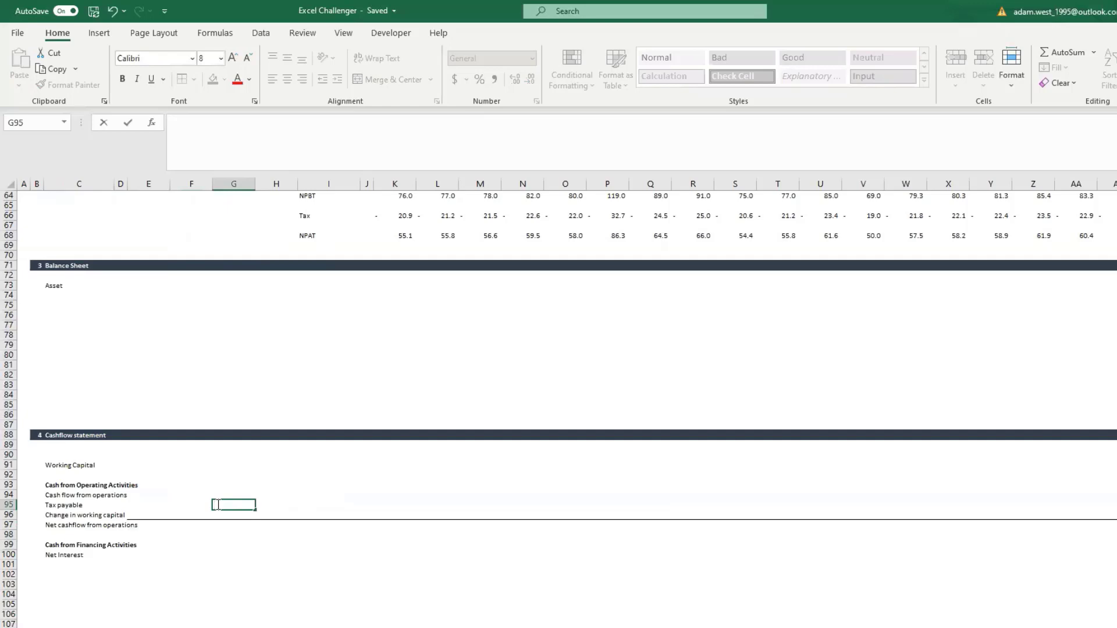
left_click(265, 404)
scroll(264, 404, "up", 16)
scroll(265, 403, "down", 2)
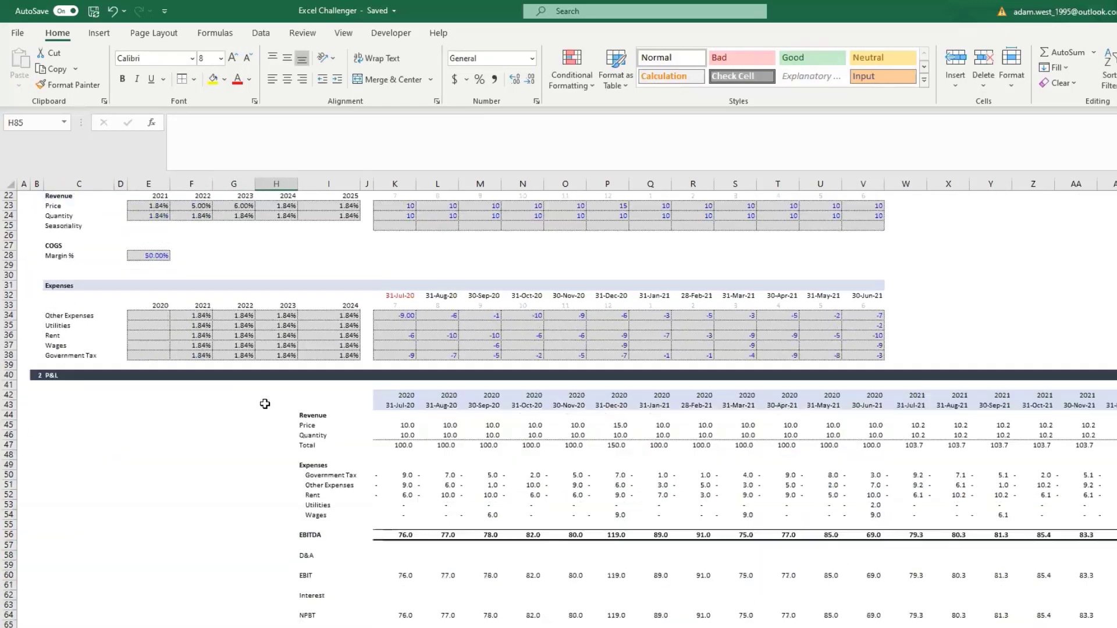
scroll(265, 404, "down", 7)
scroll(331, 501, "up", 13)
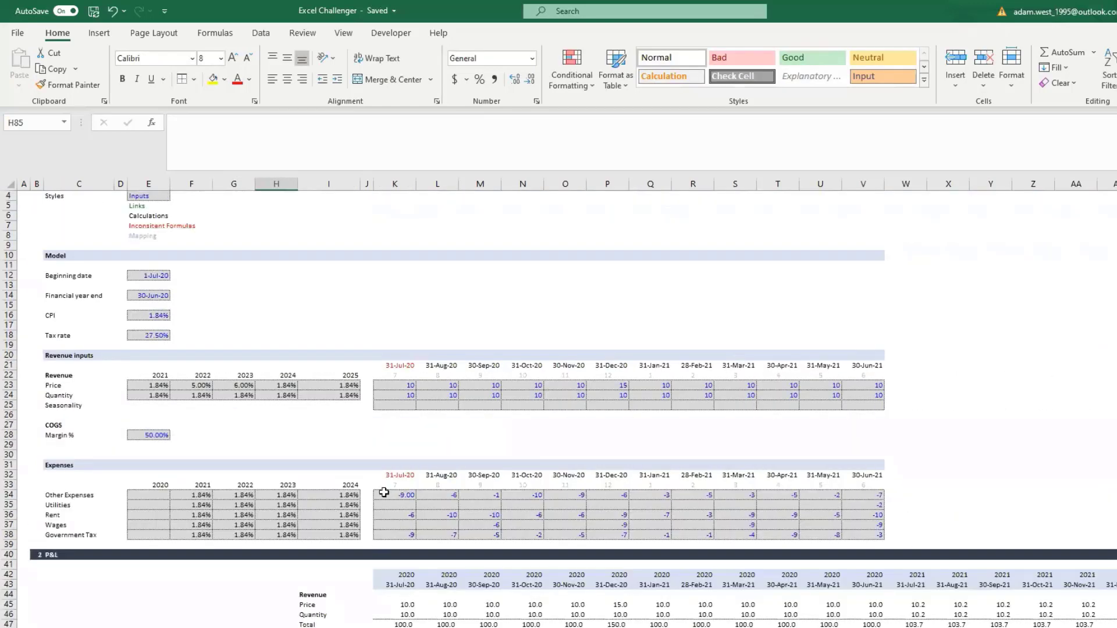
left_click_drag(397, 487, 879, 488)
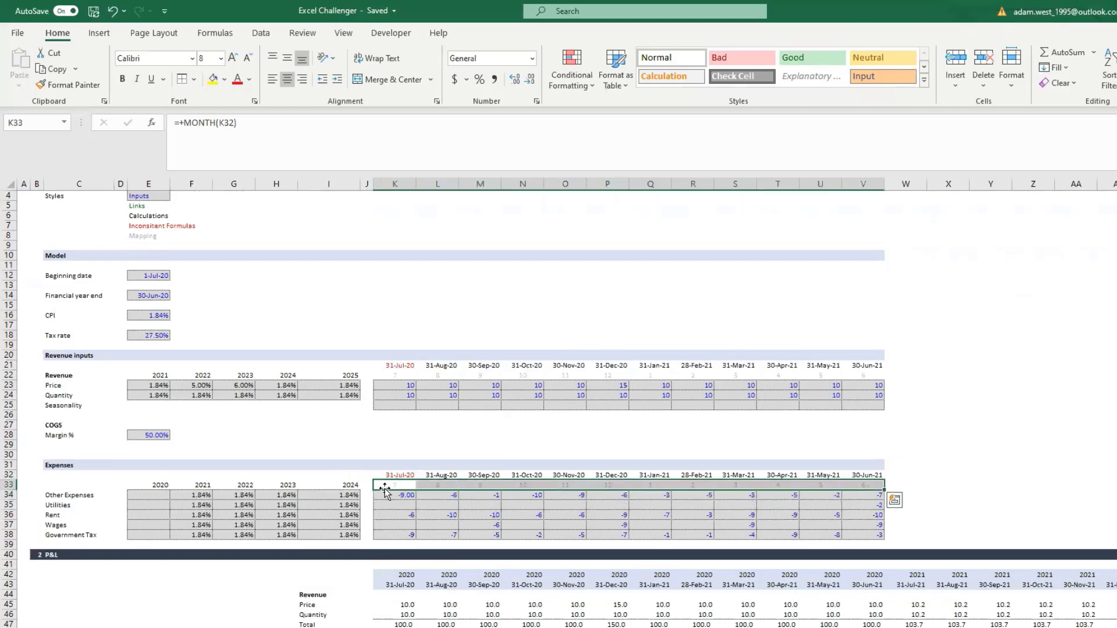
left_click(435, 485)
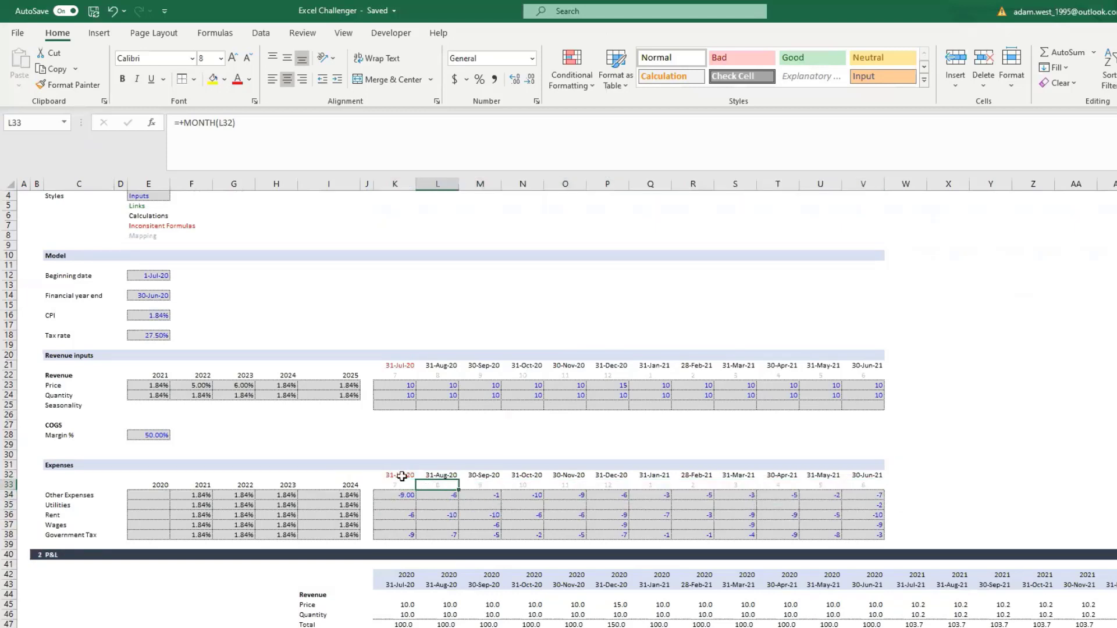
left_click_drag(402, 476, 879, 475)
left_click_drag(335, 494, 283, 533)
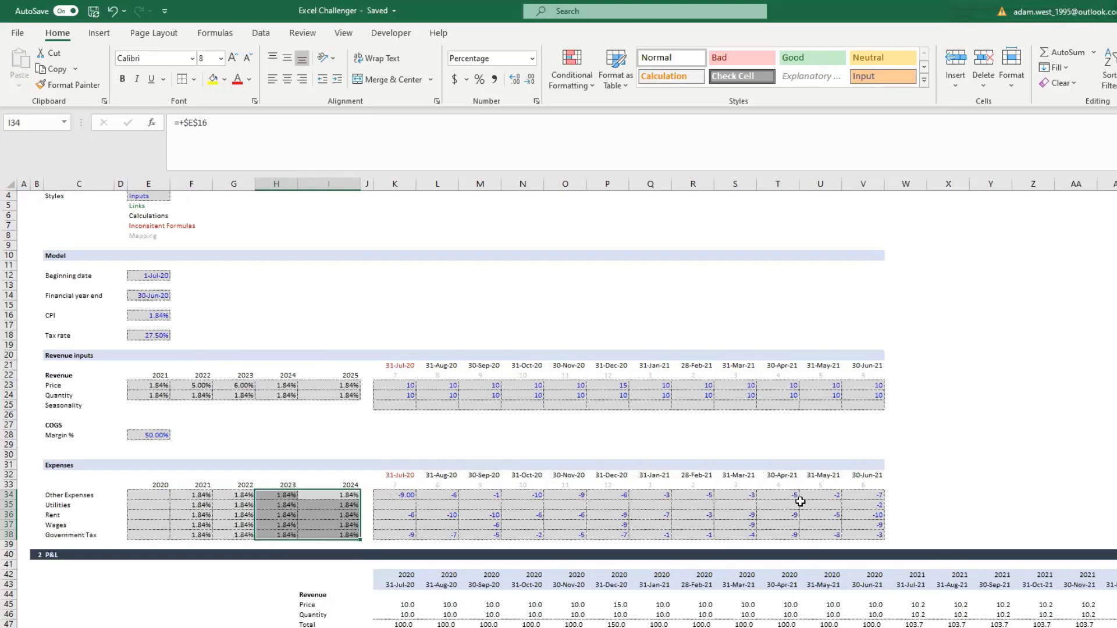
Enter the line item "Accounts recievable" in C74 under the balance sheet's Asset heading
scroll(801, 501, "down", 11)
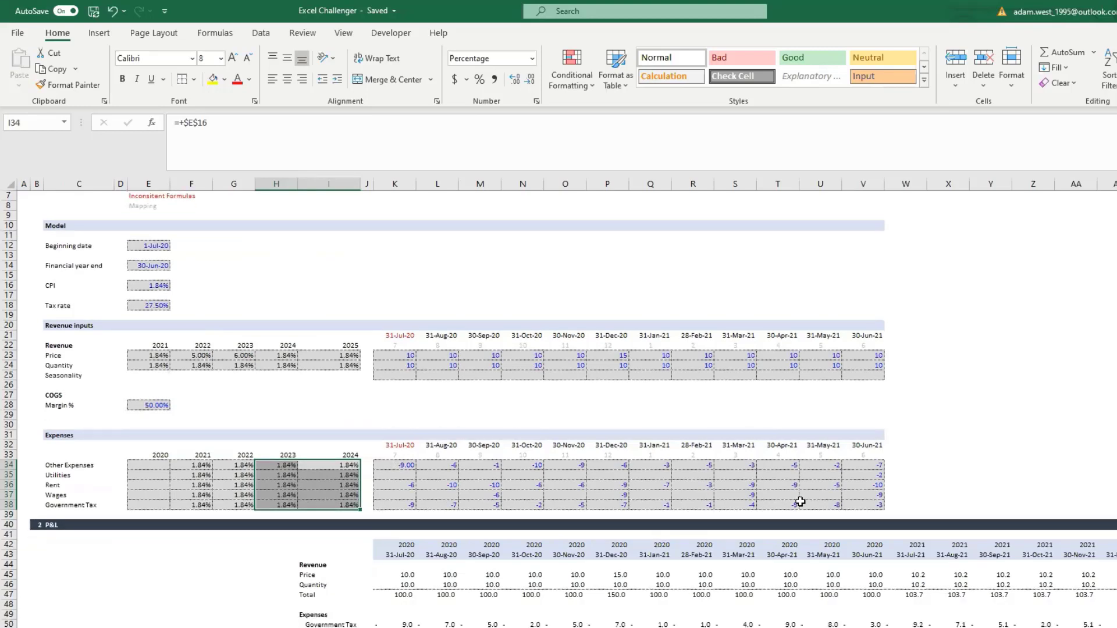
scroll(551, 493, "down", 2)
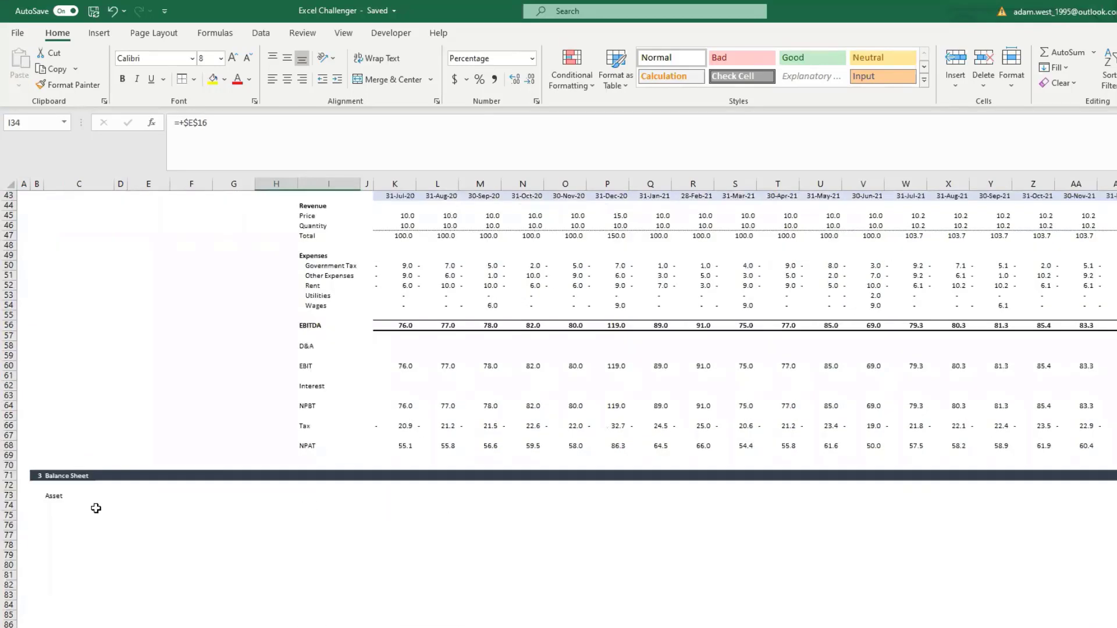
left_click(94, 506)
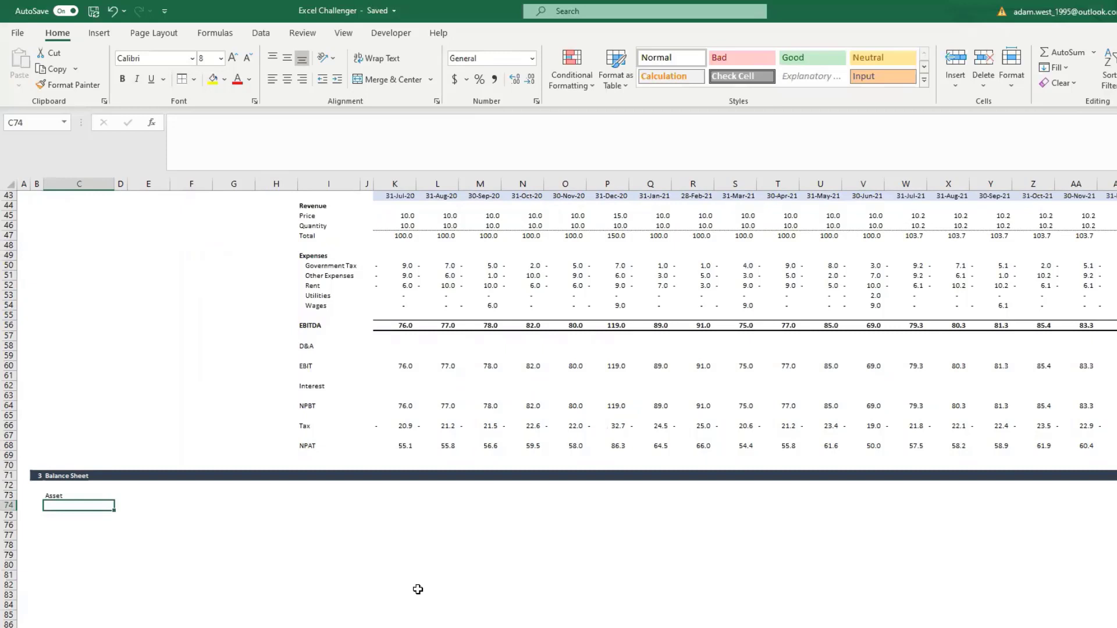
type("ACCOUNT")
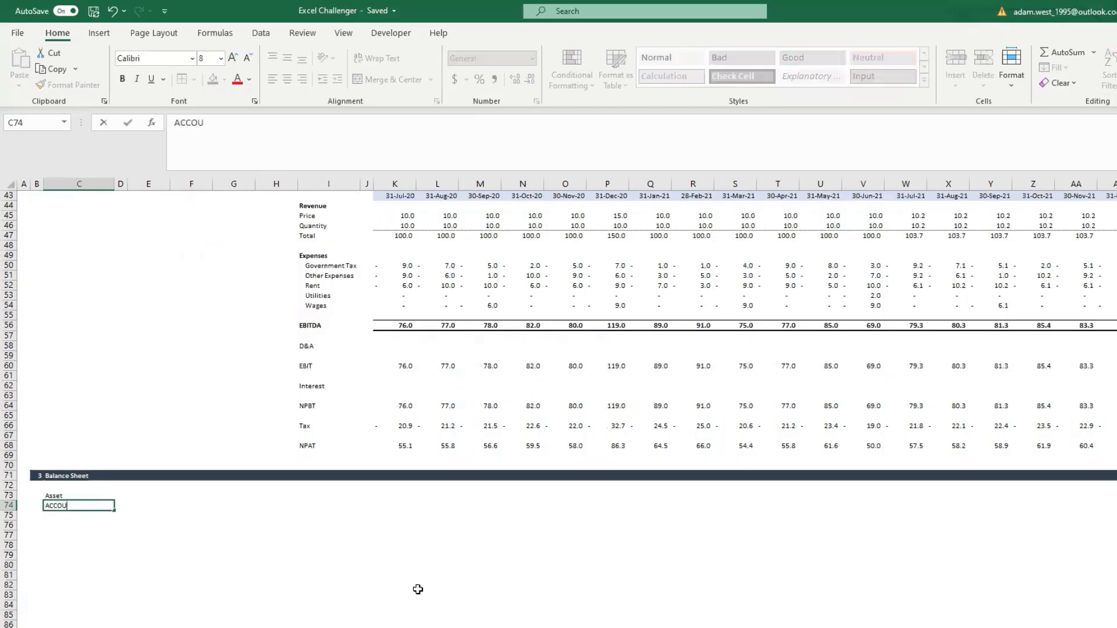
key("BackSpace")
key("BackSpace")
key("BackSpace")
key("BackSpace")
key("BackSpace")
key("BackSpace")
type("ccountd")
key("Return")
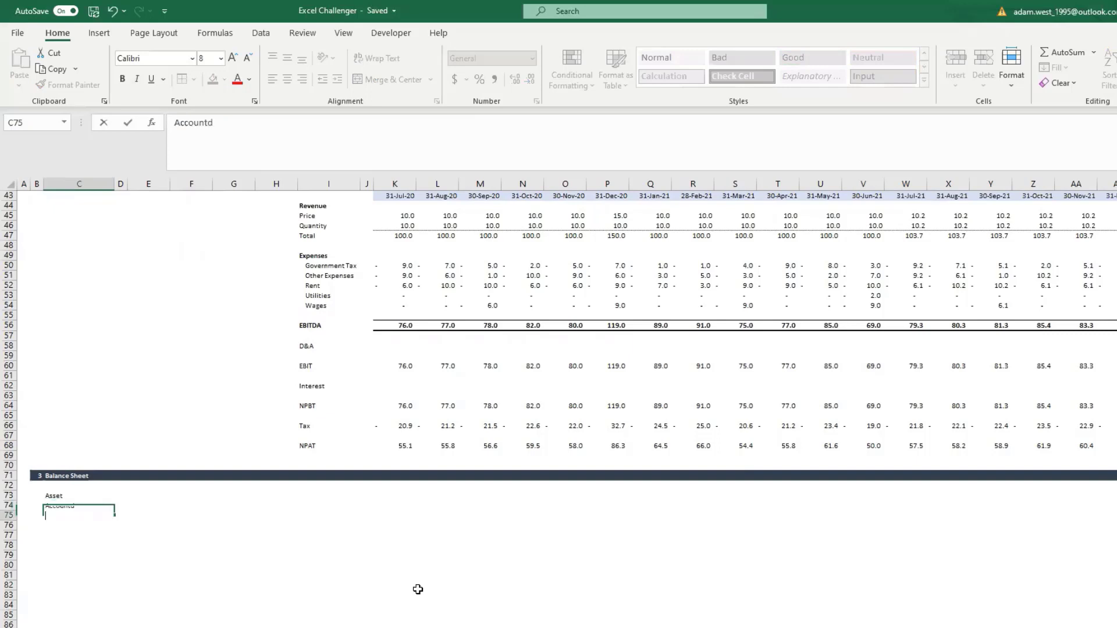
key("Up")
key("F2")
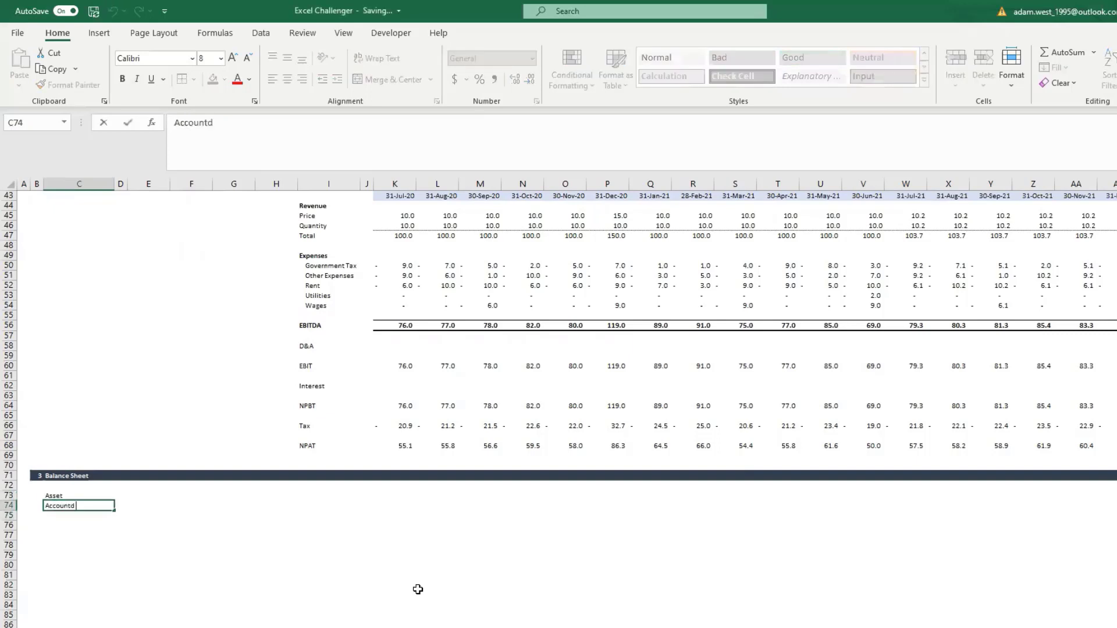
key("BackSpace")
type("s recievable")
key("Return")
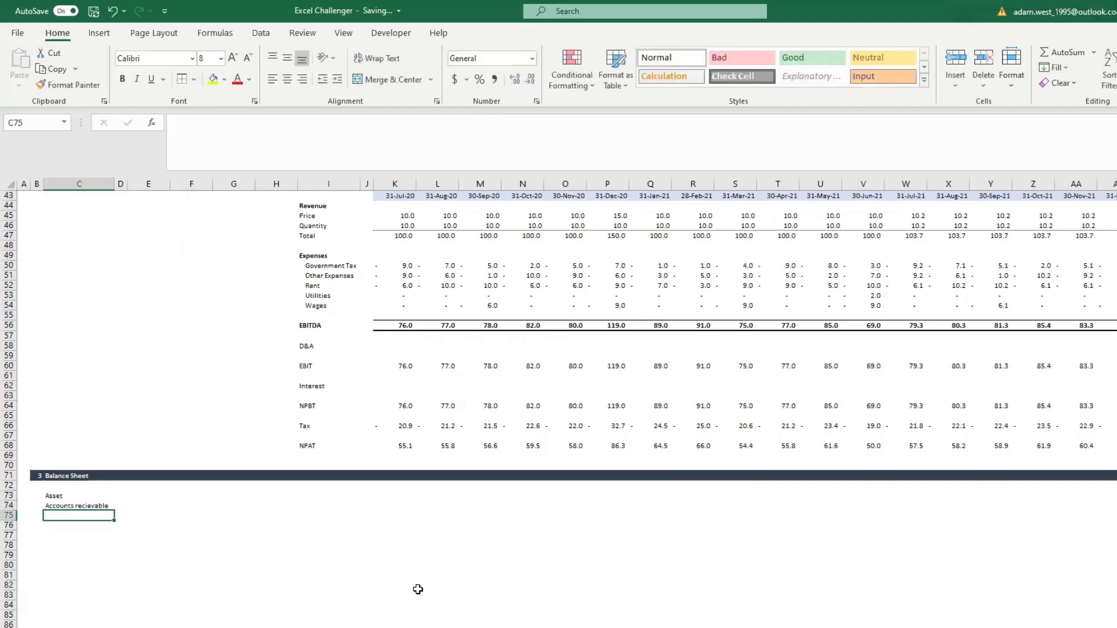
Enter "Tax payable" in C75 and "Fixed Asset" in C76 below the accounts receivable line
type("Tax pa")
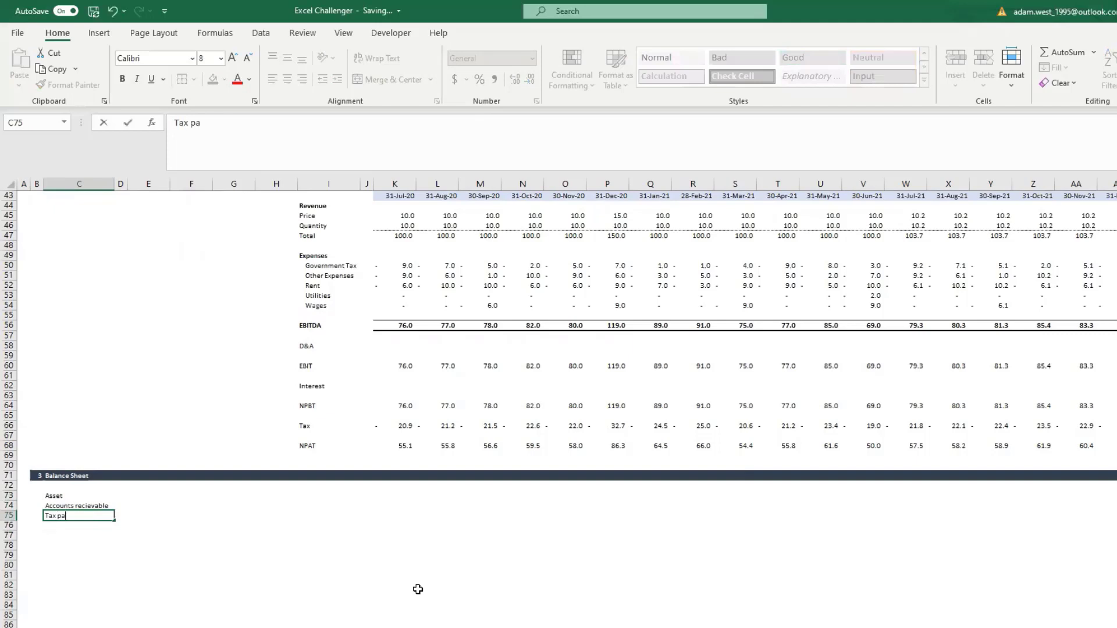
type("yable")
key("Return")
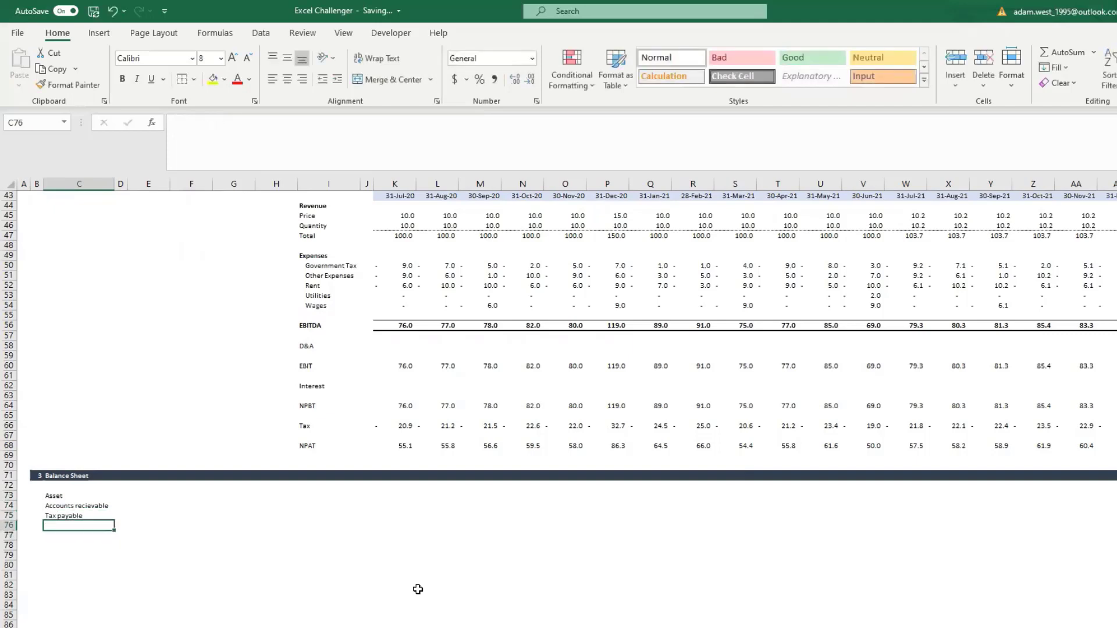
type("Fixed")
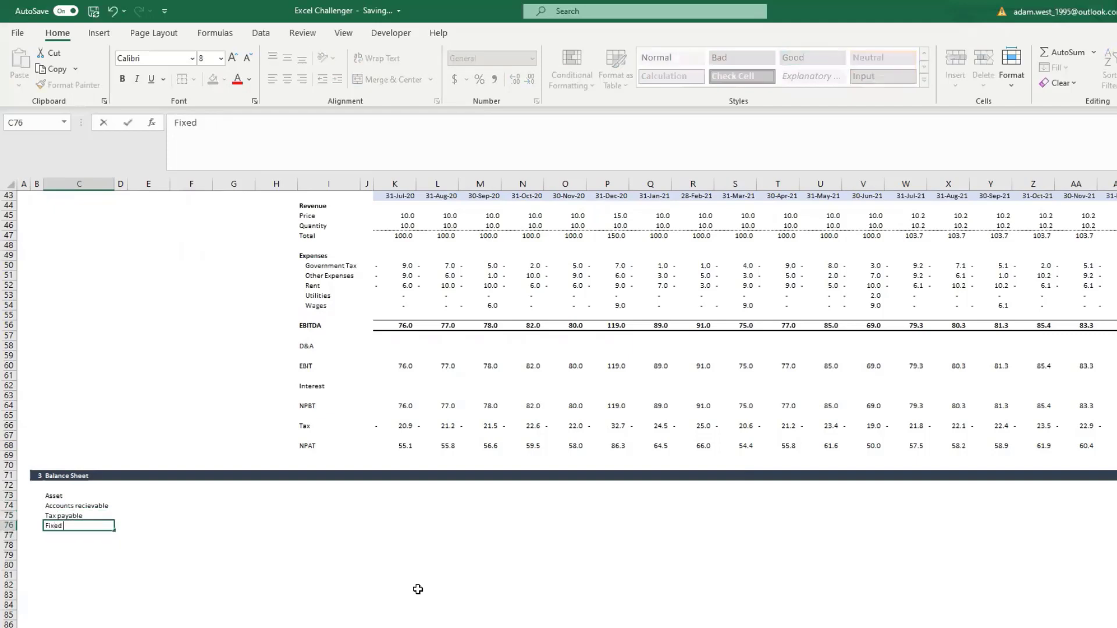
type(" Asset")
key("Return")
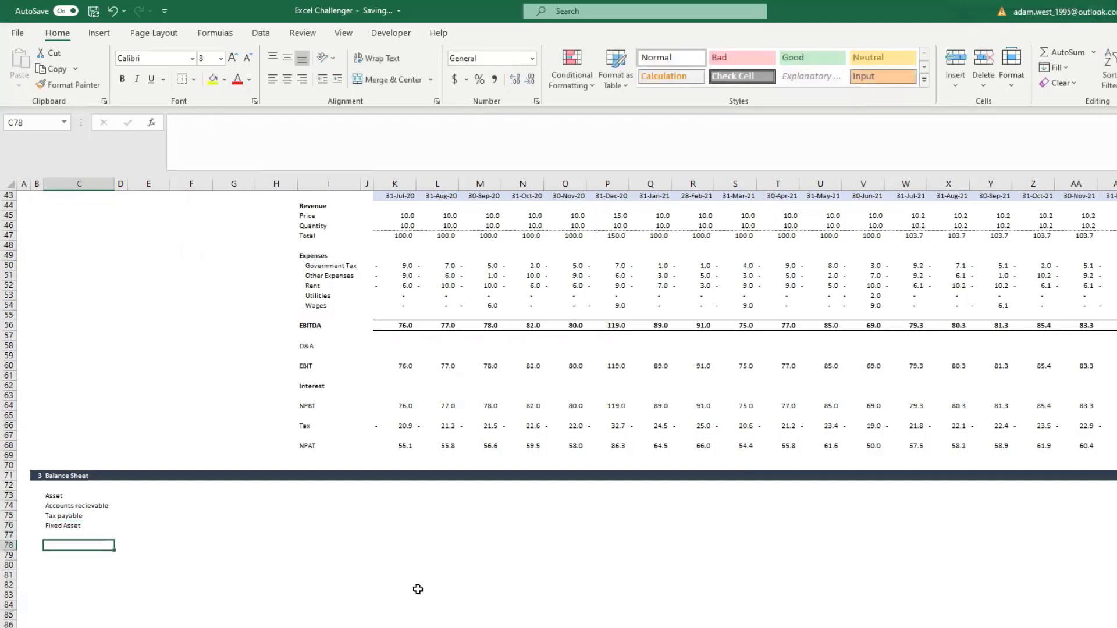
Make the balance sheet's Asset heading in C73 bold
key("Up")
key("Up")
key("Up")
key("Up")
key("ctrl+b")
Enter "L" in C78, two rows below the Fixed Asset line, as the start of the liabilities heading
key("Down")
key("Down")
key("Down")
key("Down")
key("Down")
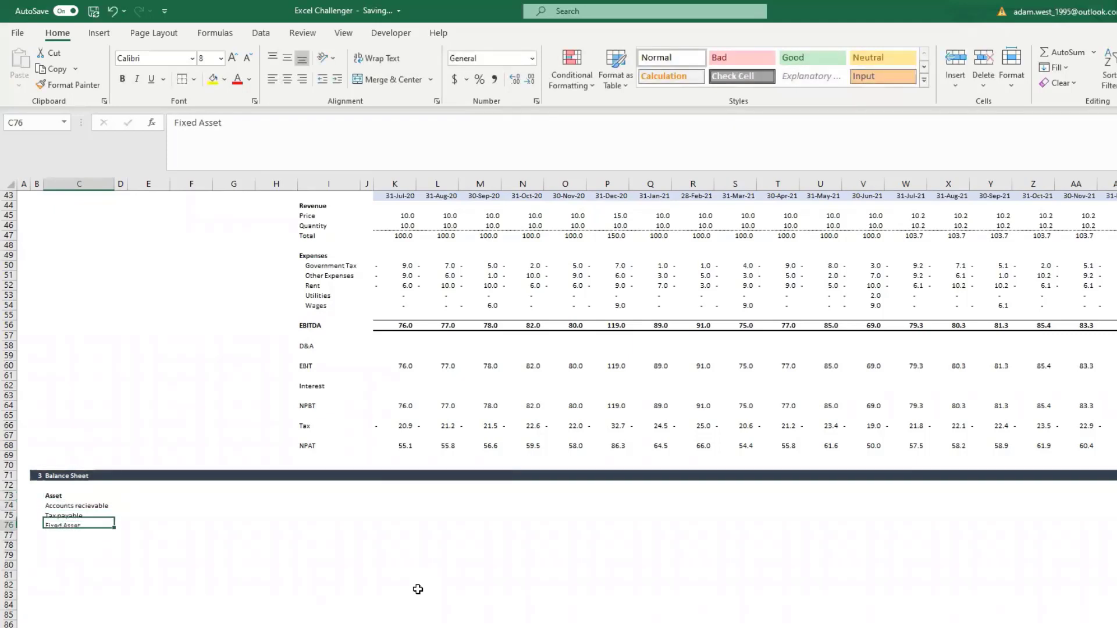
type("Li")
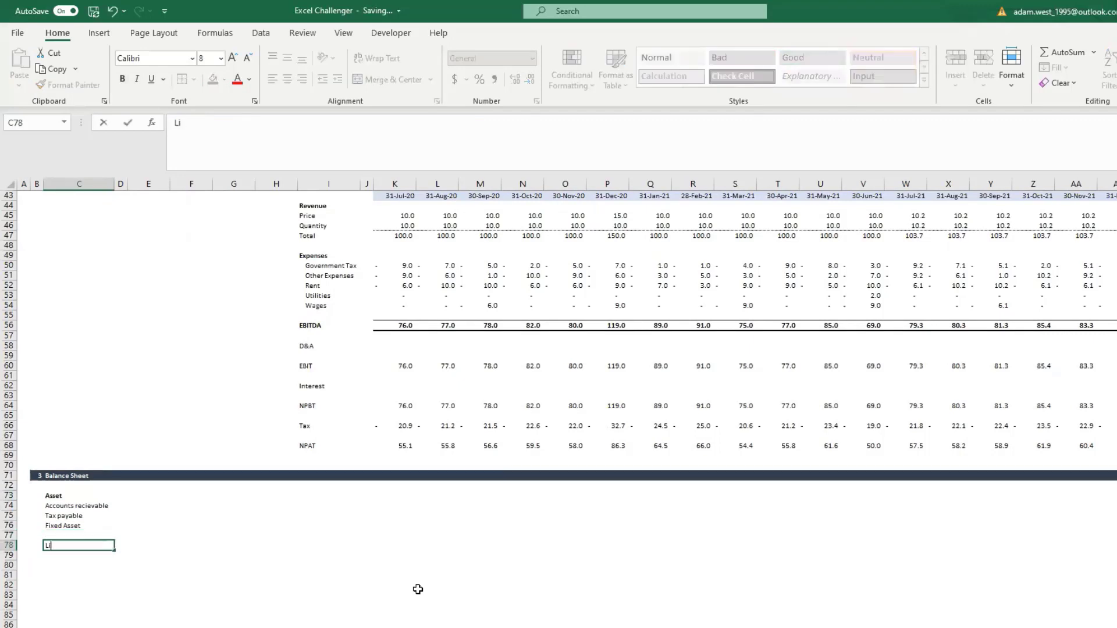
key("BackSpace")
Remove the Tax payable item from C75 and move the Fixed Asset label up from C76 to C75
key("Up")
key("Up")
key("Up")
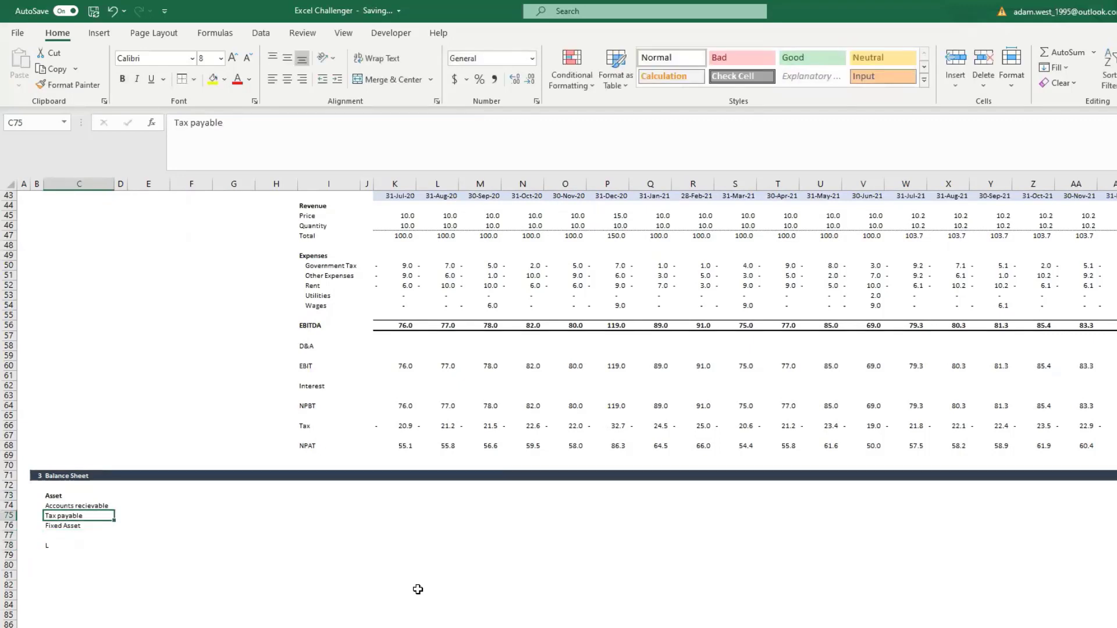
key("Delete")
key("Up")
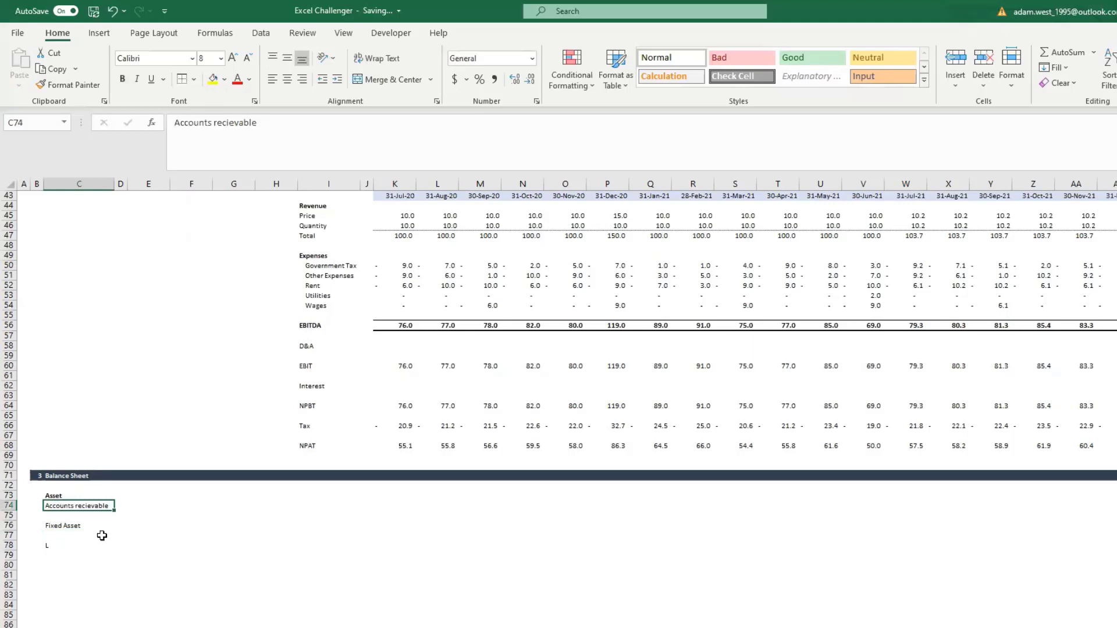
left_click(79, 526)
key("ctrl+c")
key("Up")
key("Return")
key("Down")
key("Down")
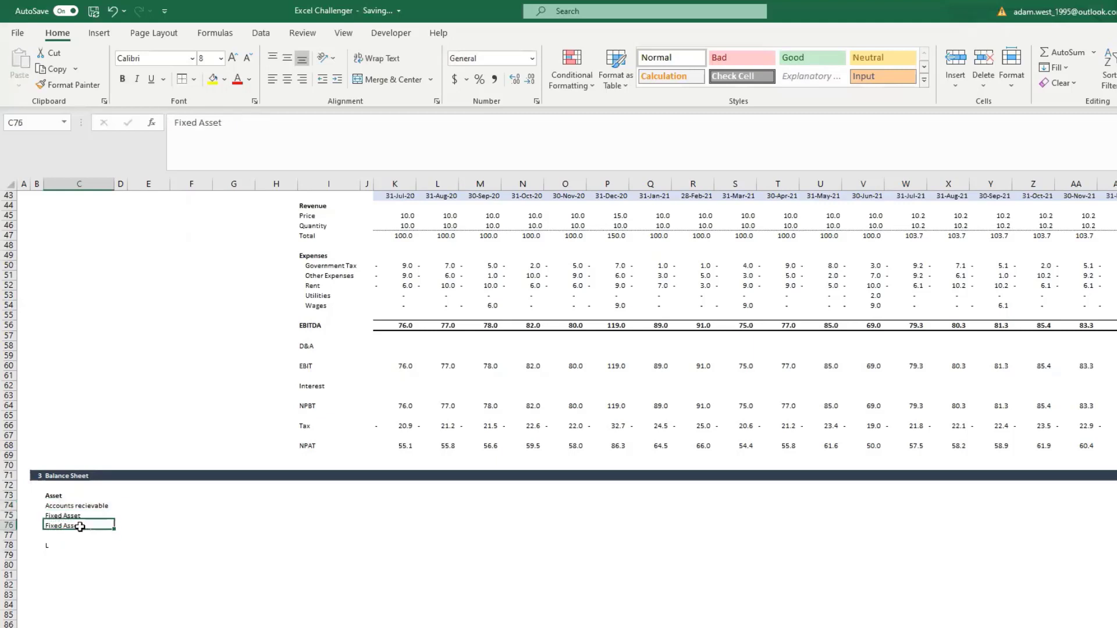
key("Up")
key("Delete")
key("Down")
key("Down")
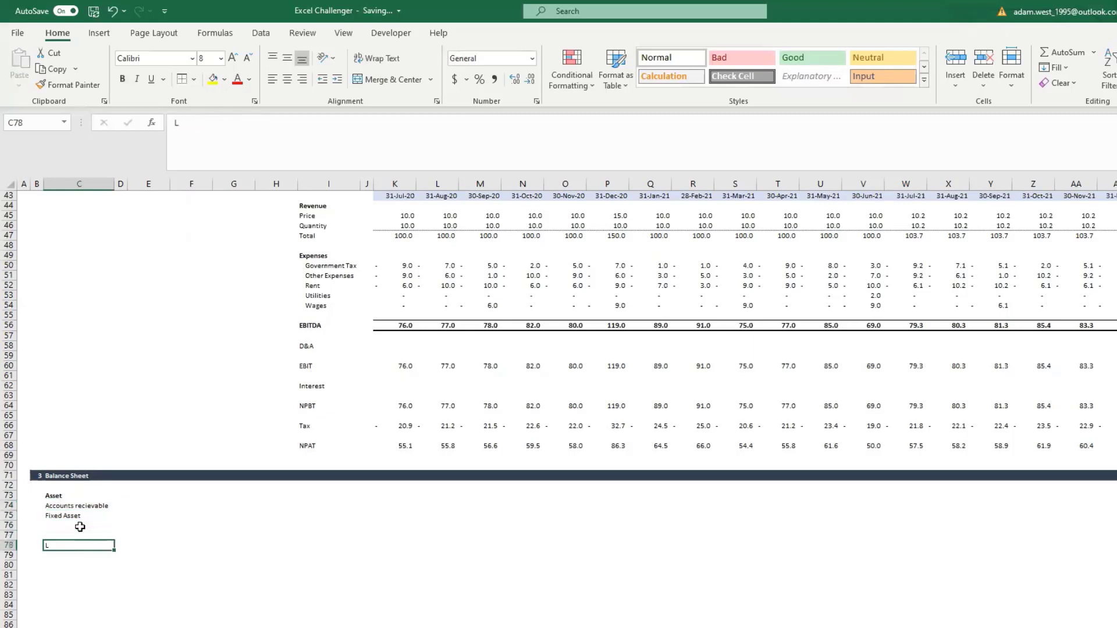
Move the "L" entry from C78 up to C77 and complete it as the bold heading "Liabilities"
key("ctrl+c")
key("Up")
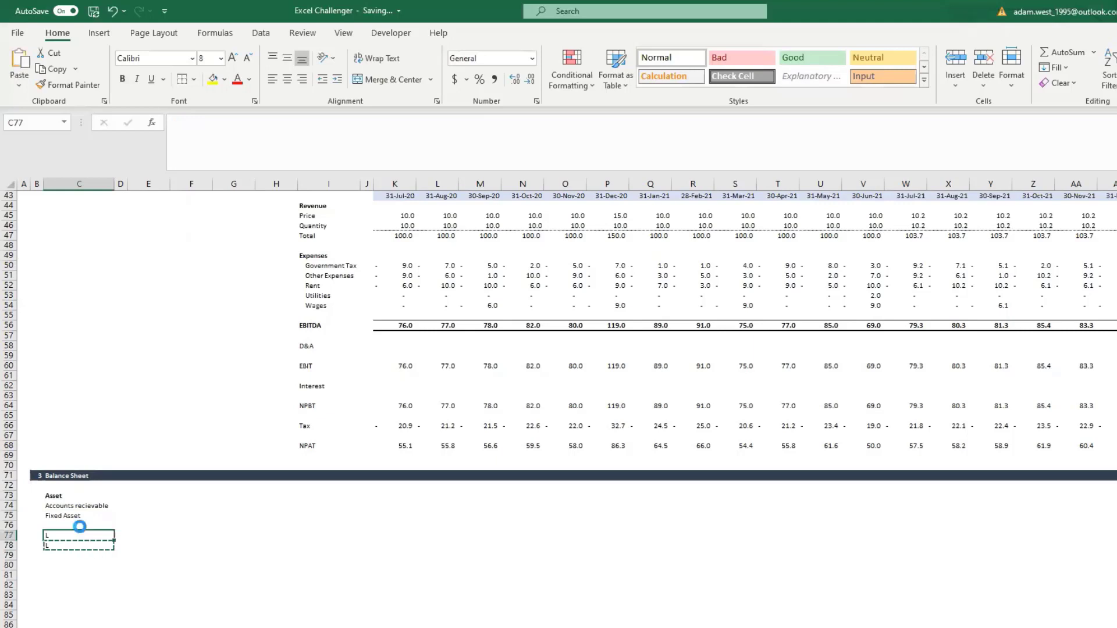
key("Return")
key("Down")
key("Up")
key("F2")
type("iabilti")
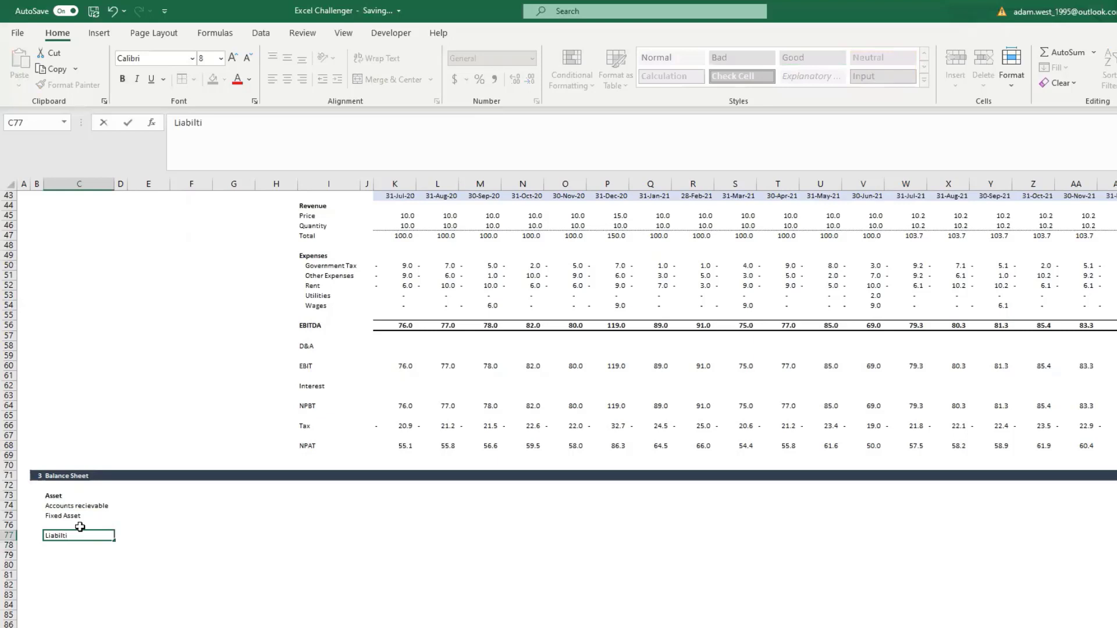
key("BackSpace")
key("BackSpace")
type("ities")
key("Return")
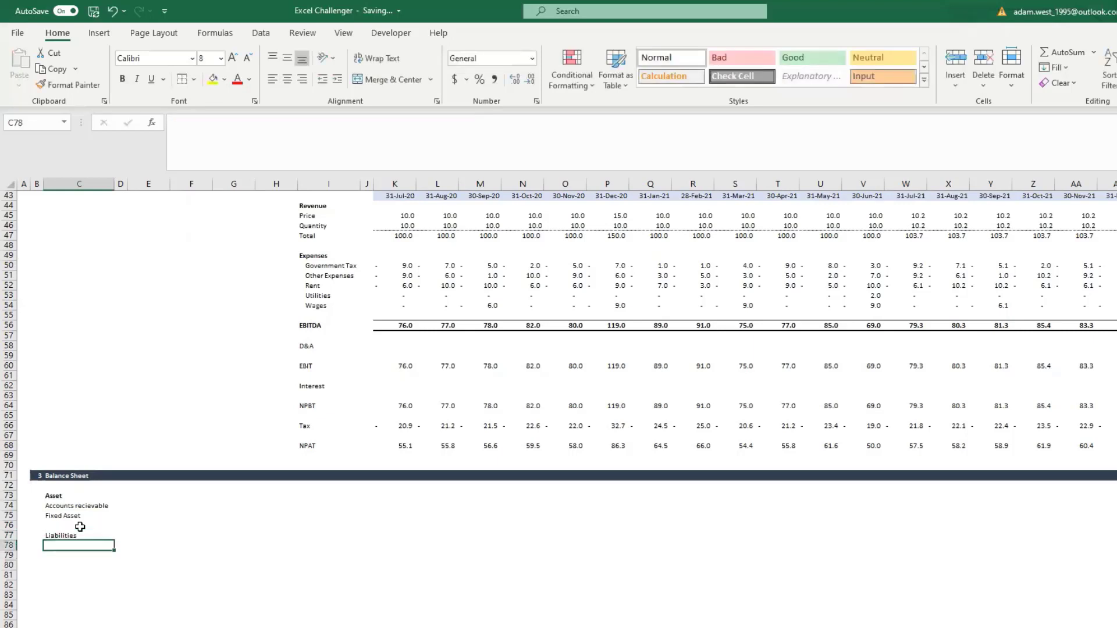
key("Up")
key("ctrl+b")
key("Down")
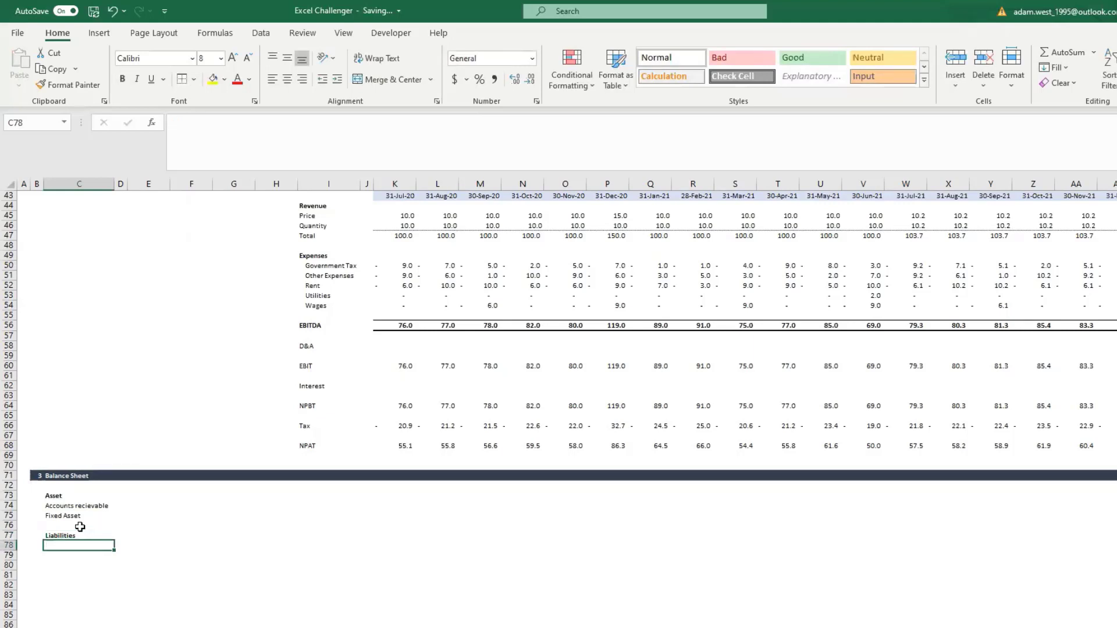
Insert a blank row above the Liabilities heading in row 77
left_click(8, 536)
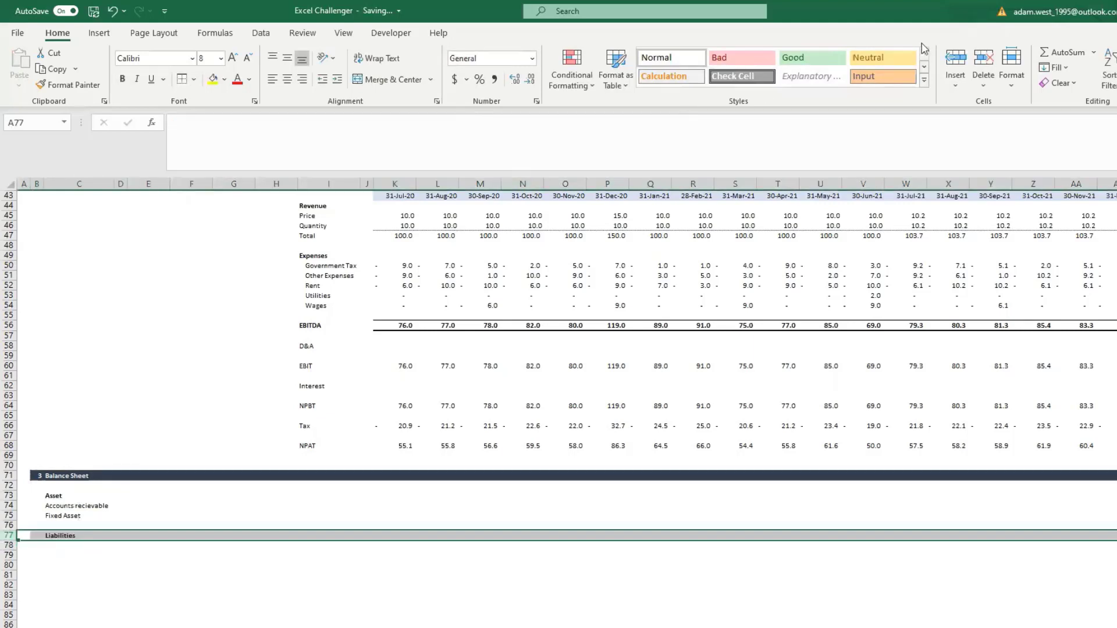
left_click(956, 58)
left_click(84, 522)
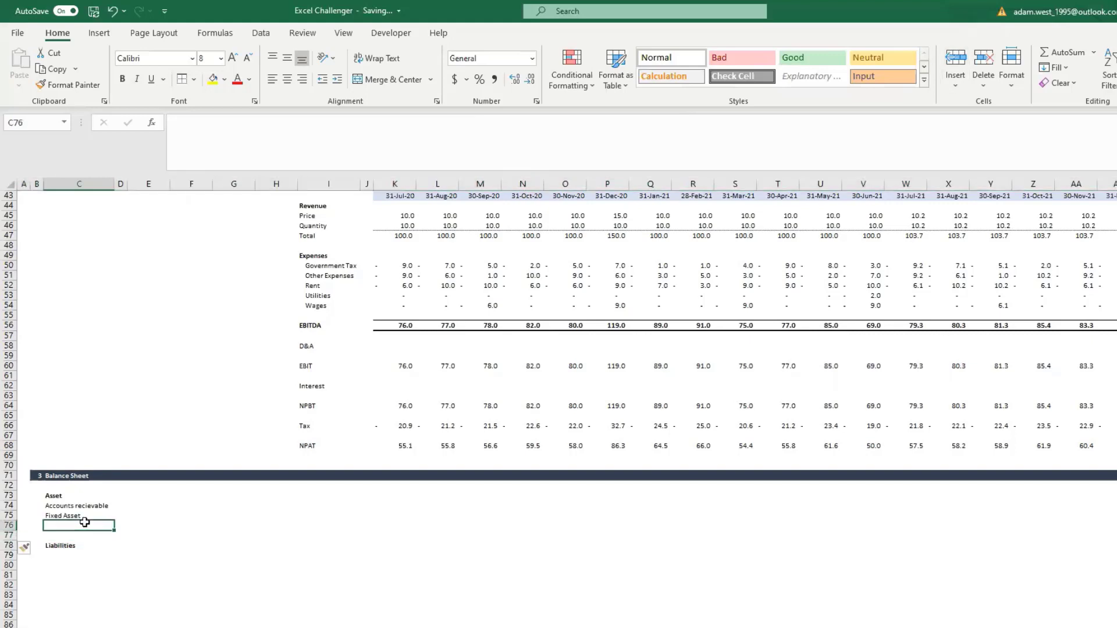
type("Tio")
key("BackSpace")
key("BackSpace")
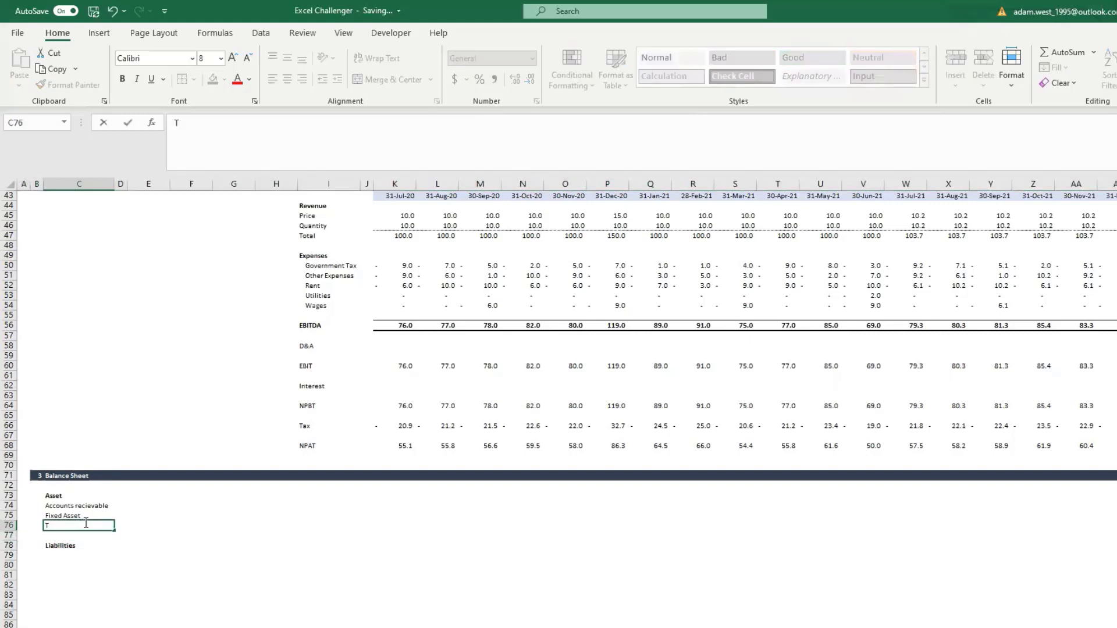
key("Up")
Shift the Accounts recievable and Fixed Asset labels down to C75:C76 and enter "Cash" in C74
key("Up")
key("Down")
key("Up")
key("shift+Down")
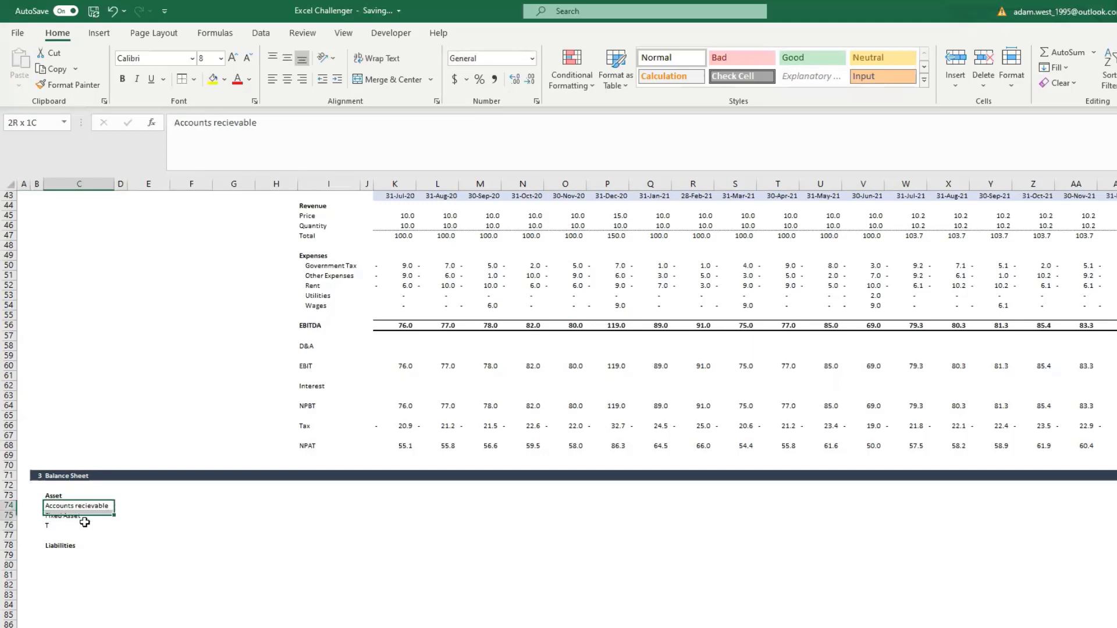
key("ctrl+c")
key("Down")
key("Return")
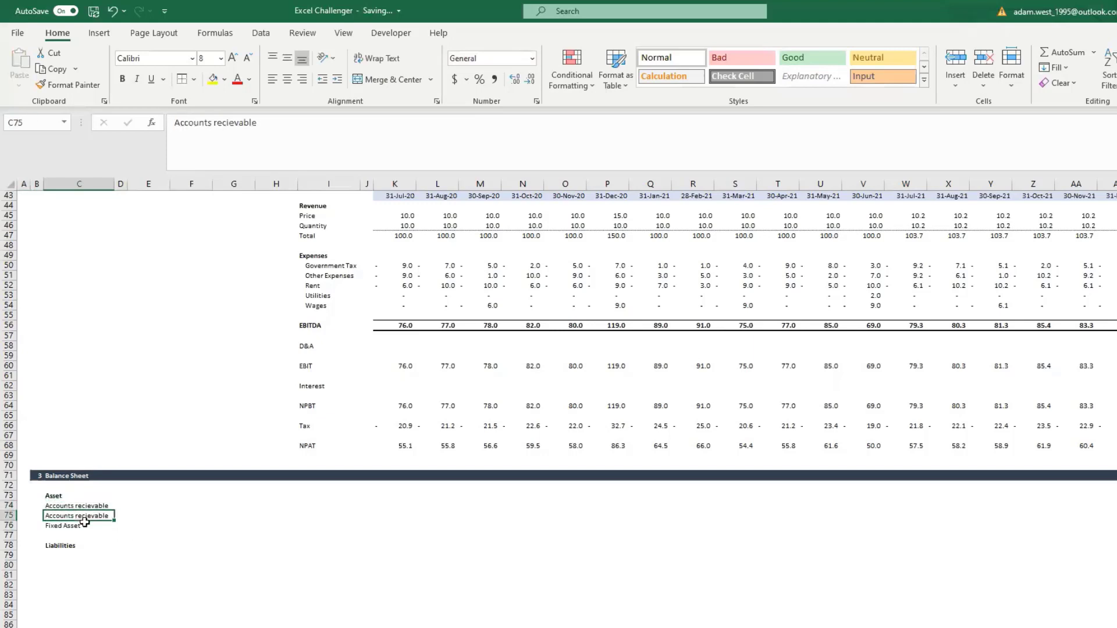
key("Up")
type("Cash")
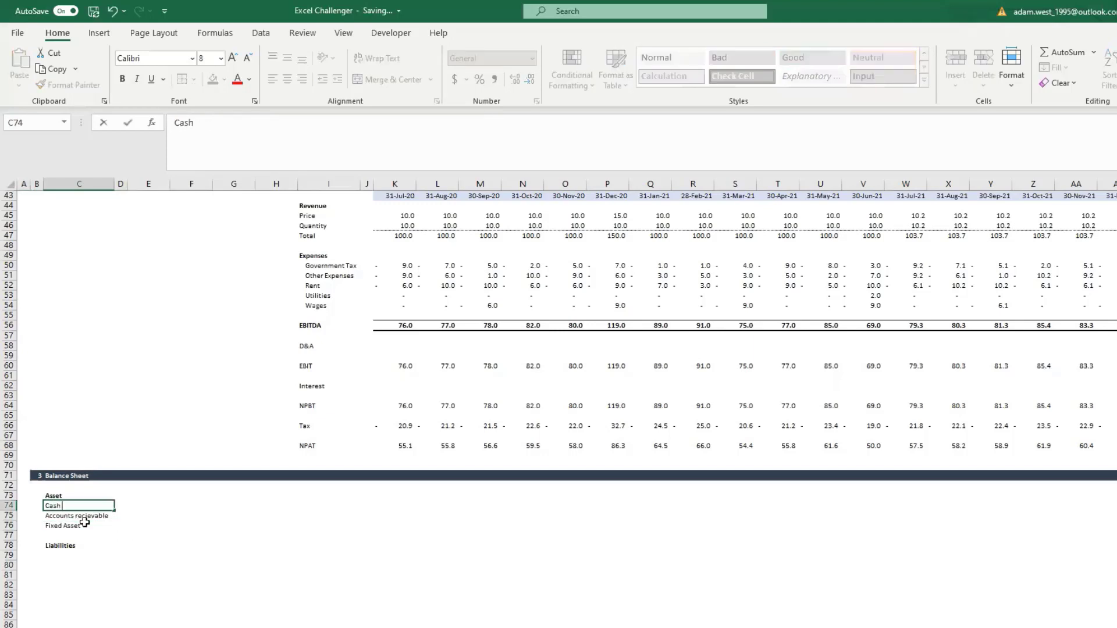
key("Down")
key("Down")
key("Down")
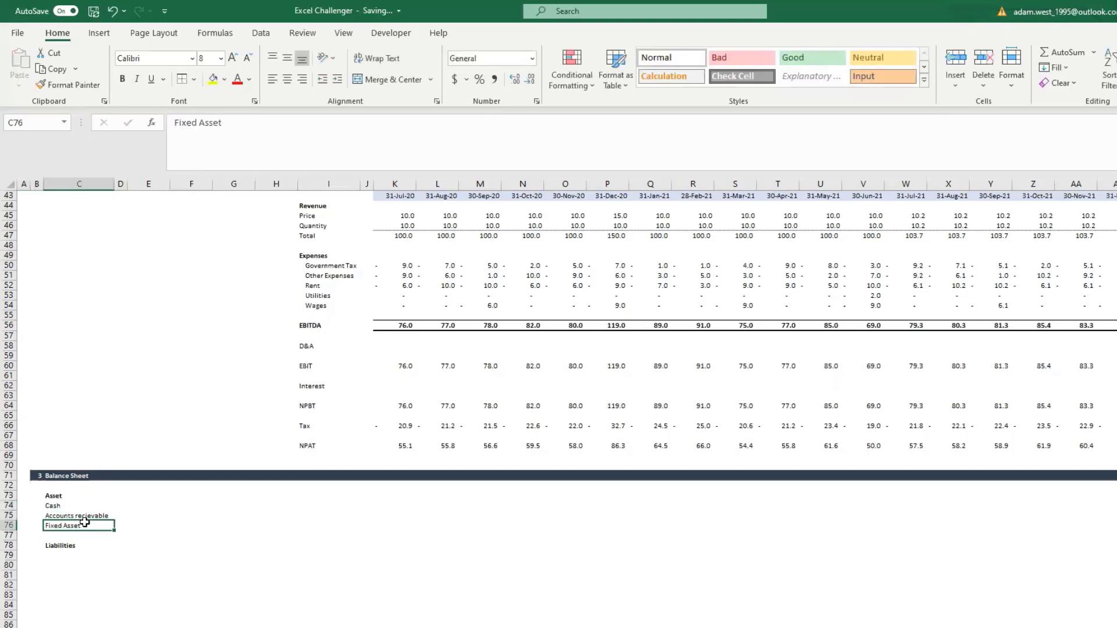
Move the Liabilities heading down one row from C78 to C79
left_click(65, 548)
key("ctrl+c")
key("Down")
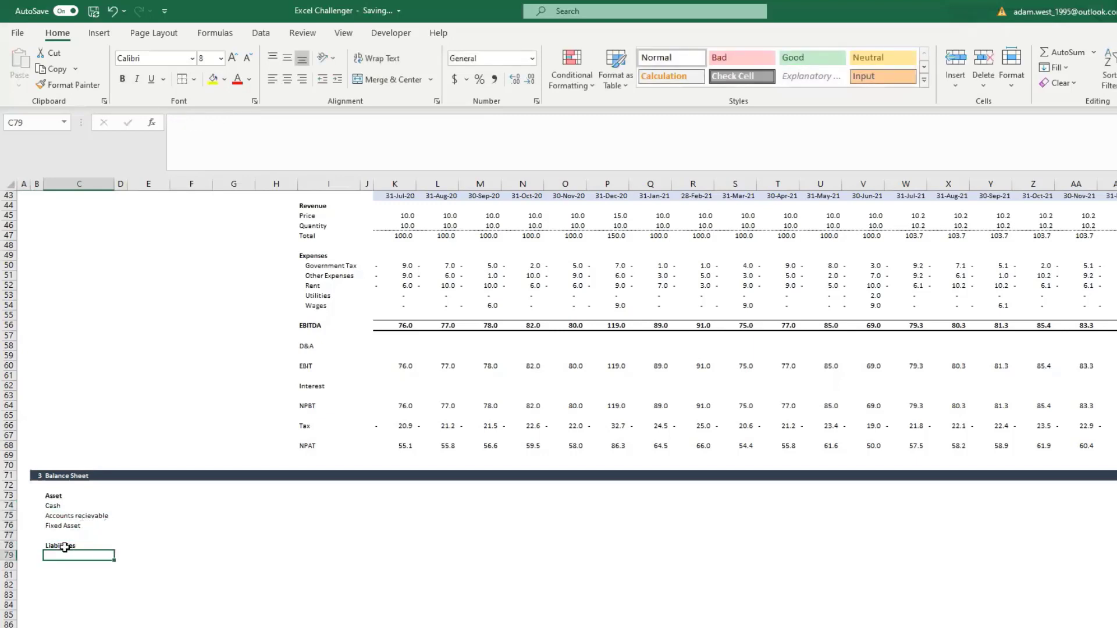
key("Return")
key("Up")
key("Delete")
Enter "Total Assets" in C77 directly below the Fixed Asset line
key("Up")
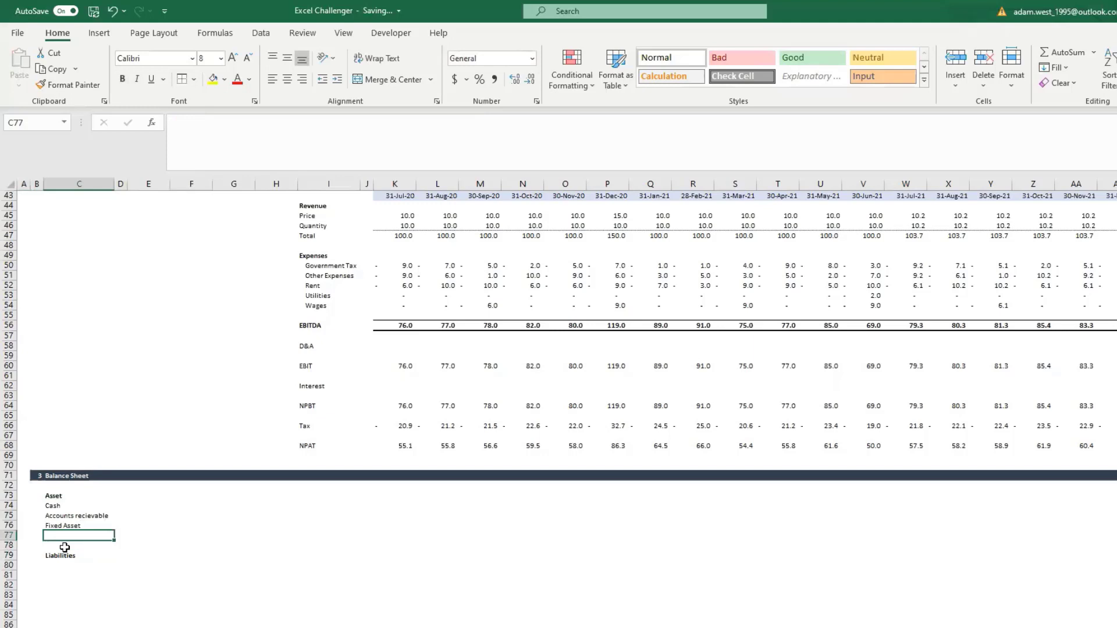
type("Tot")
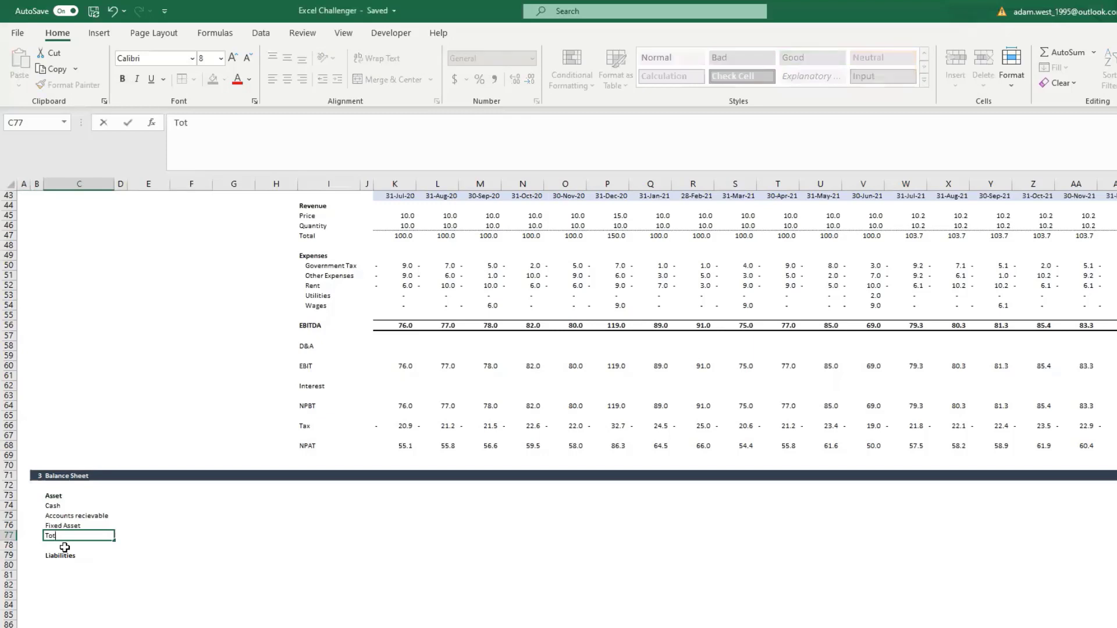
type("al Assets")
key("Return")
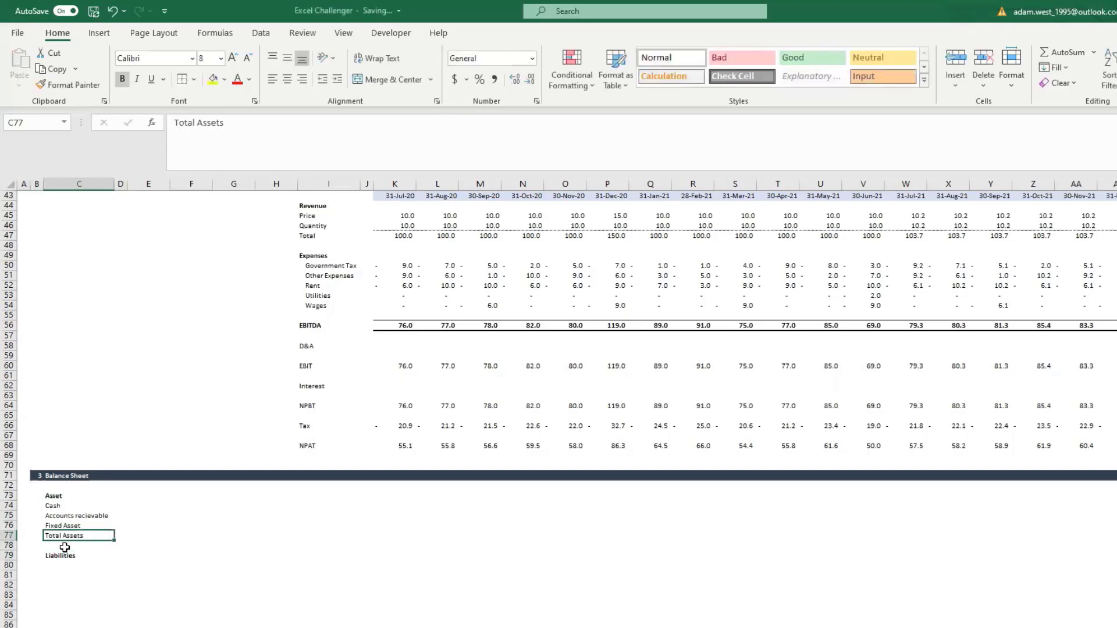
Enter "Tax payable" in C80 and "R&D Tax" in C81 under the Liabilities heading
key("Down")
key("Down")
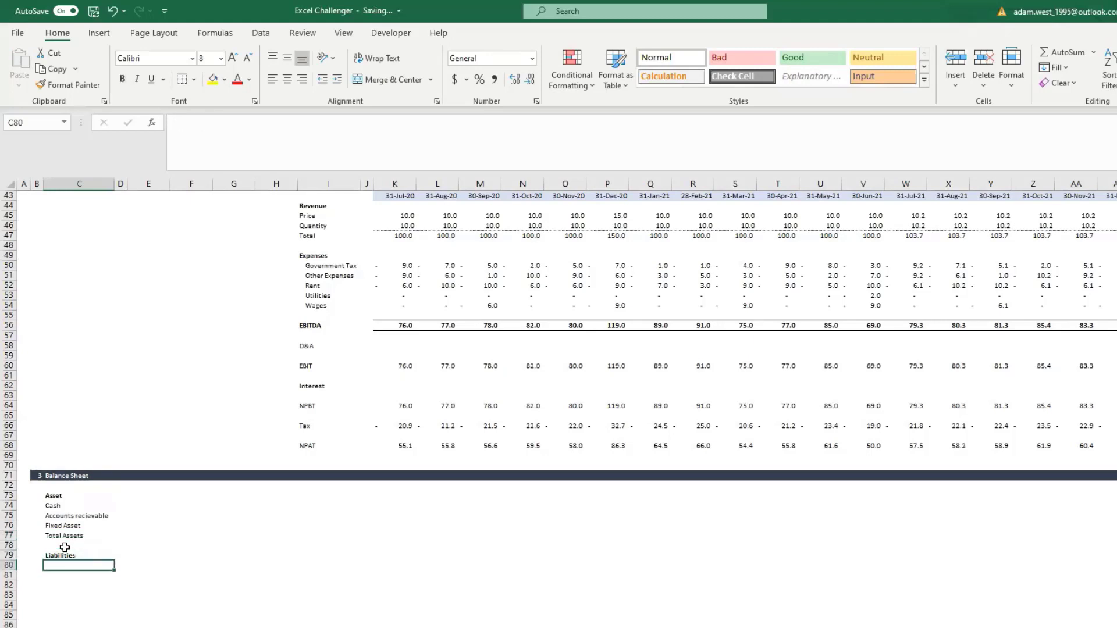
type("Tax payable")
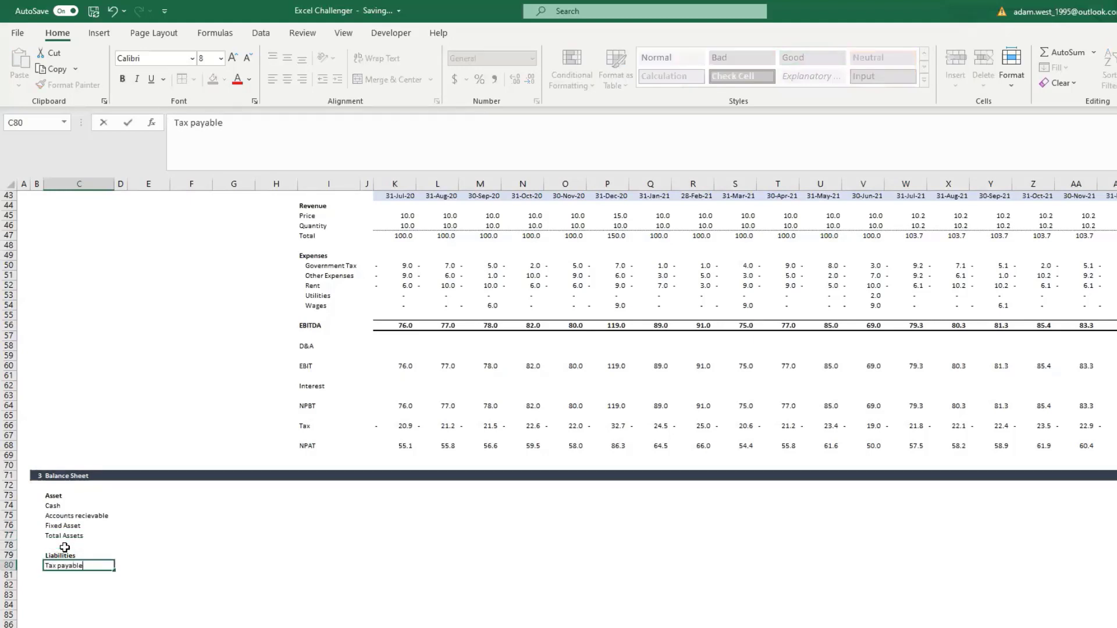
key("Return")
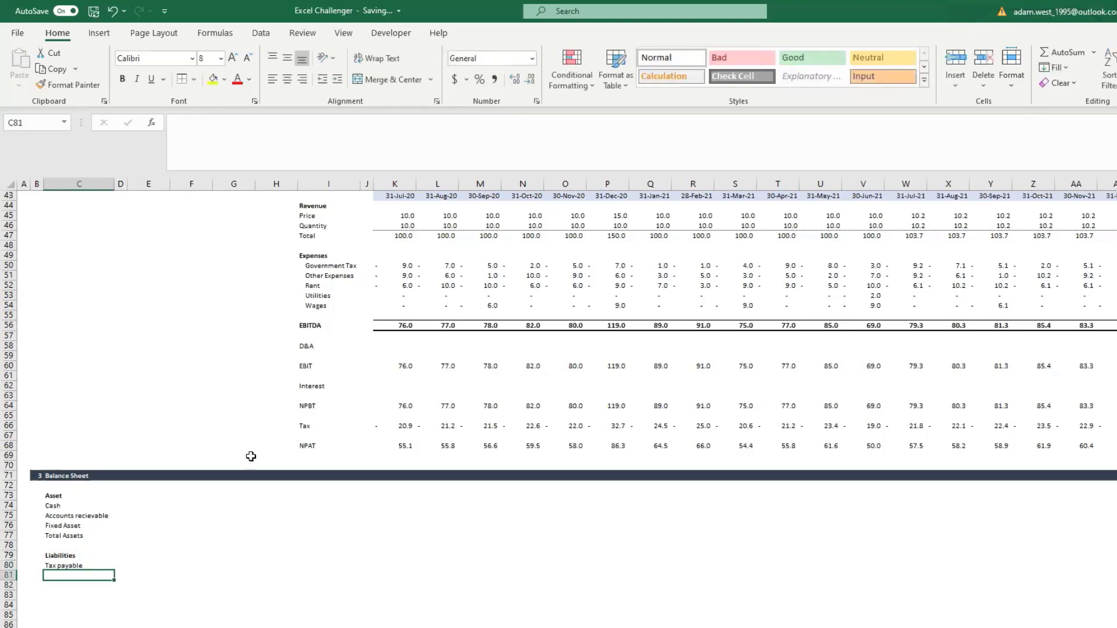
left_click(66, 584)
left_click(67, 575)
type("R&")
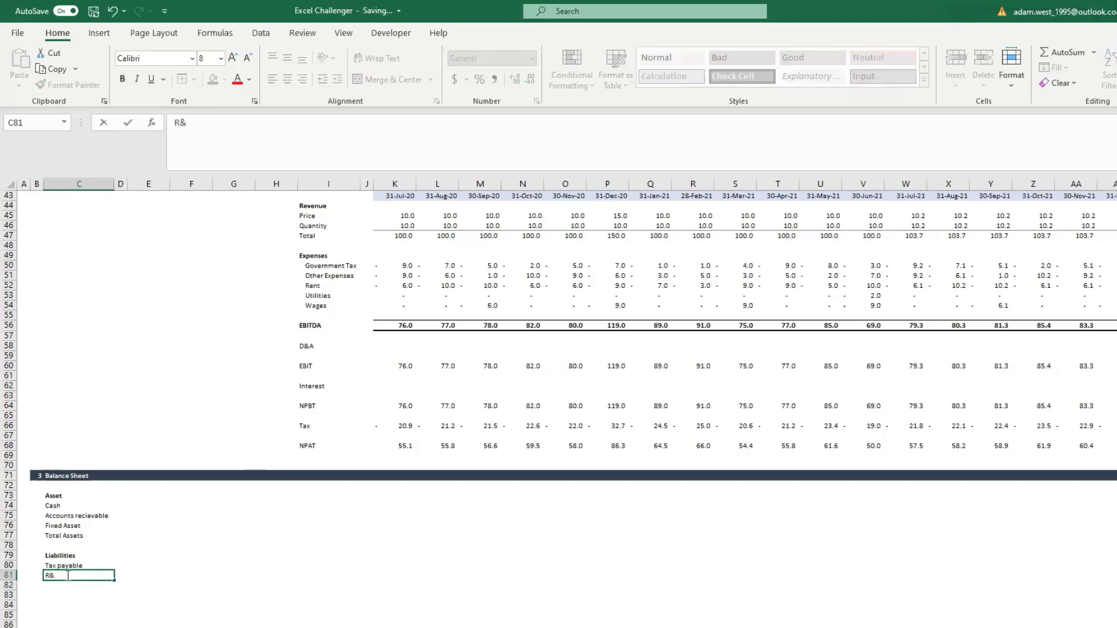
type("D Tax")
key("ctrl+Return")
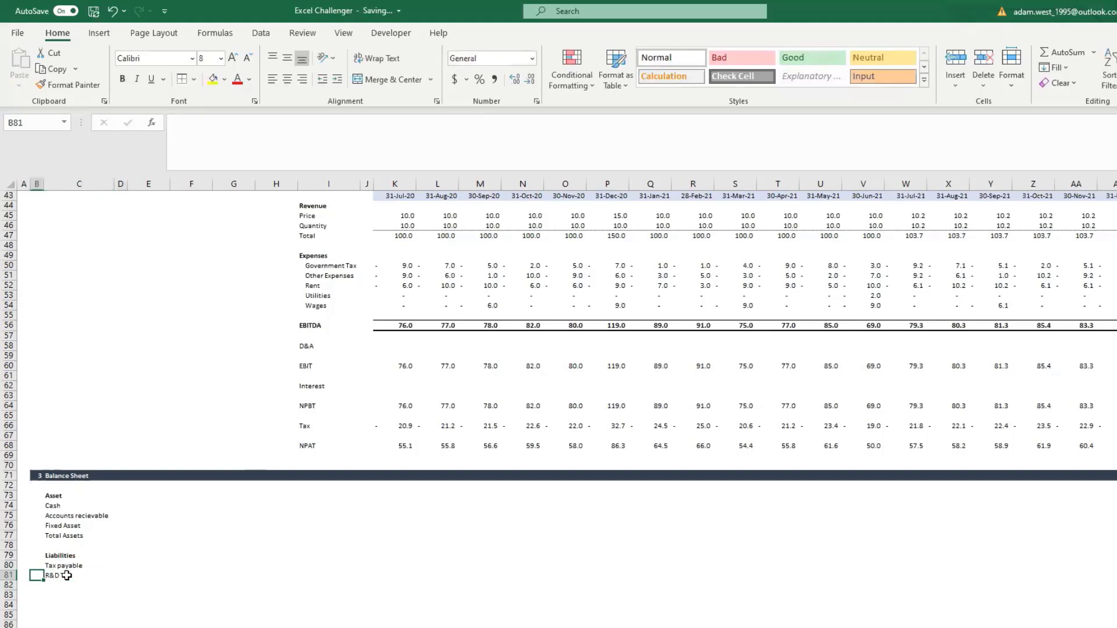
key("Return")
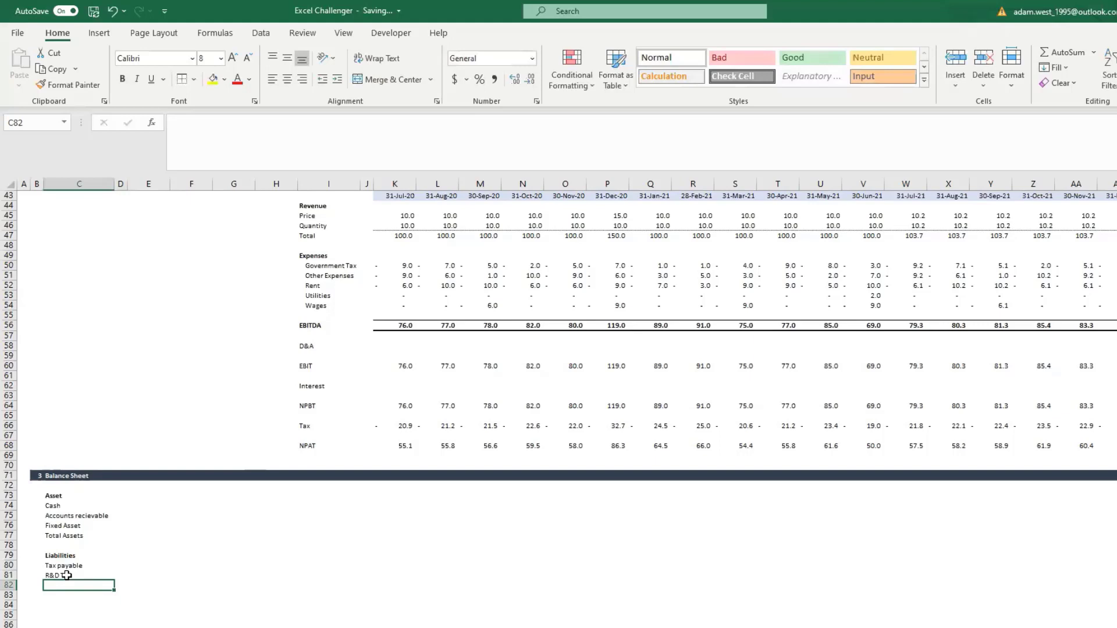
left_click(67, 575)
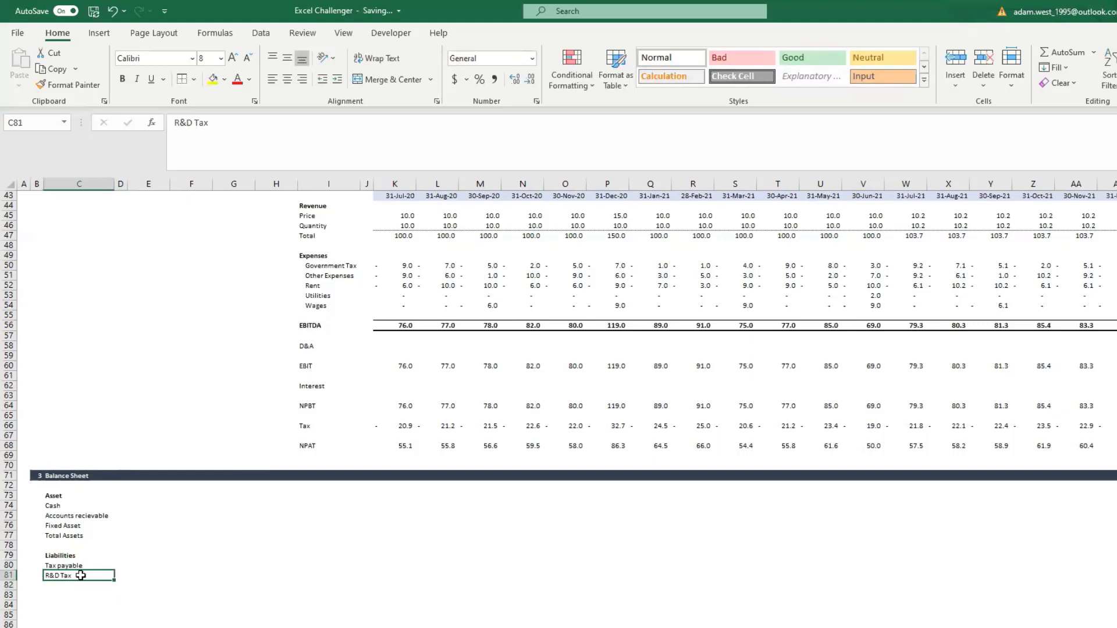
Enter "Credit facility" in C82 as the liability line below R&D Tax
left_click_drag(400, 257, 756, 291)
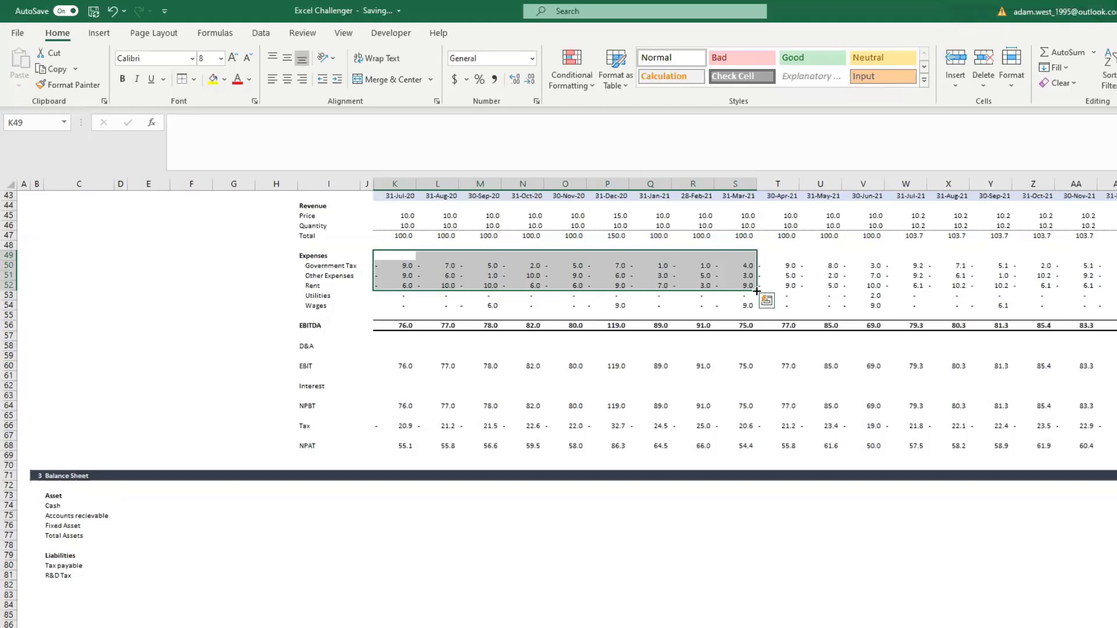
left_click(72, 585)
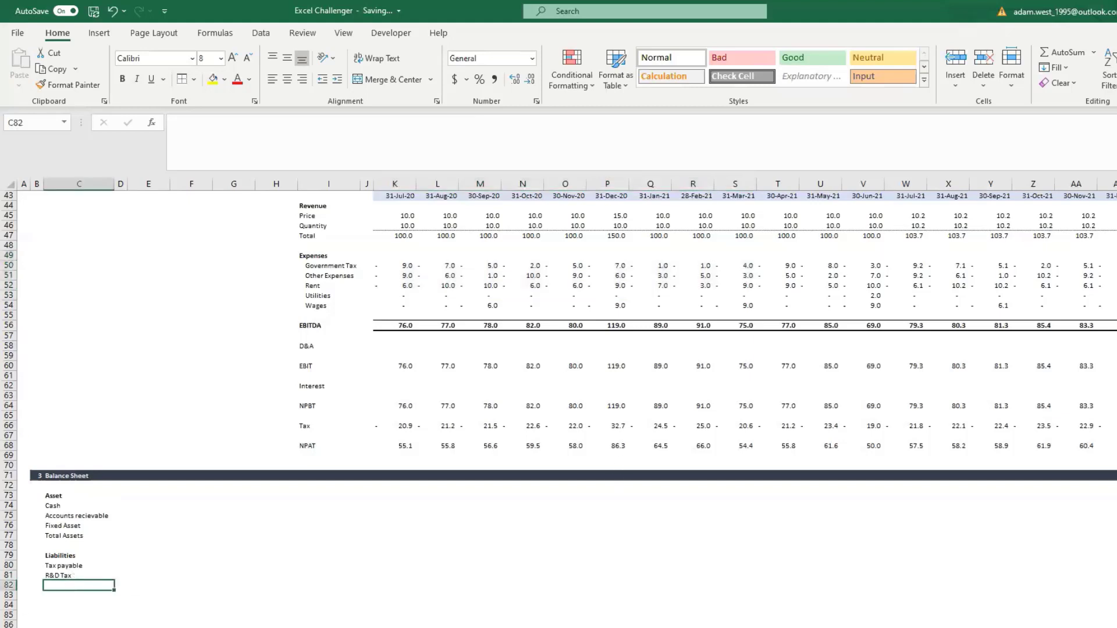
mouse_move(178, 627)
type("Cred")
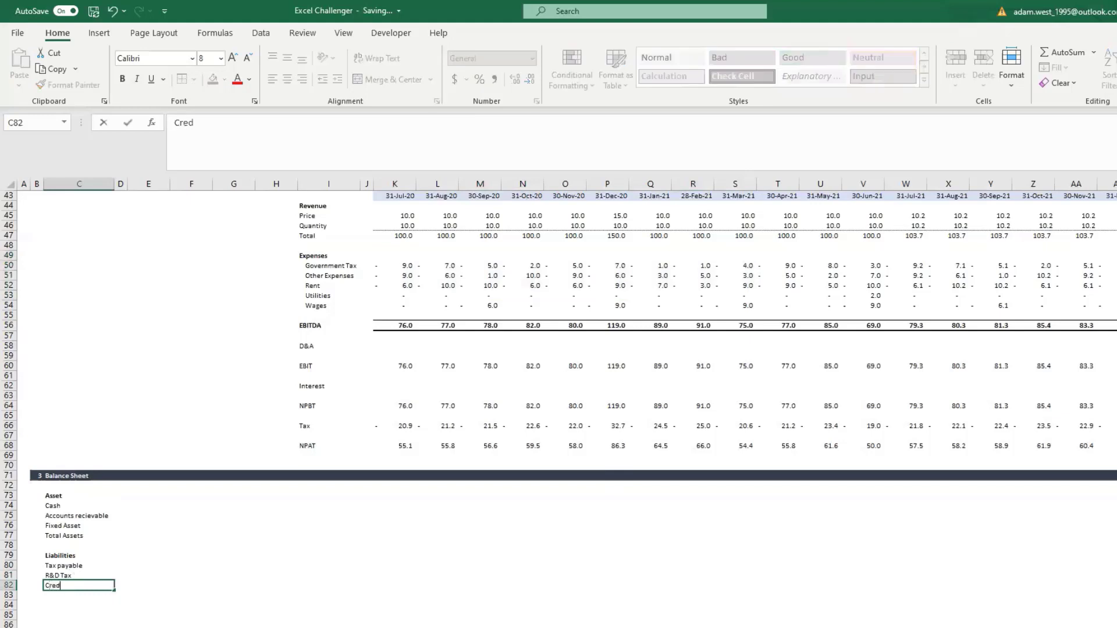
type("it facility")
key("Return")
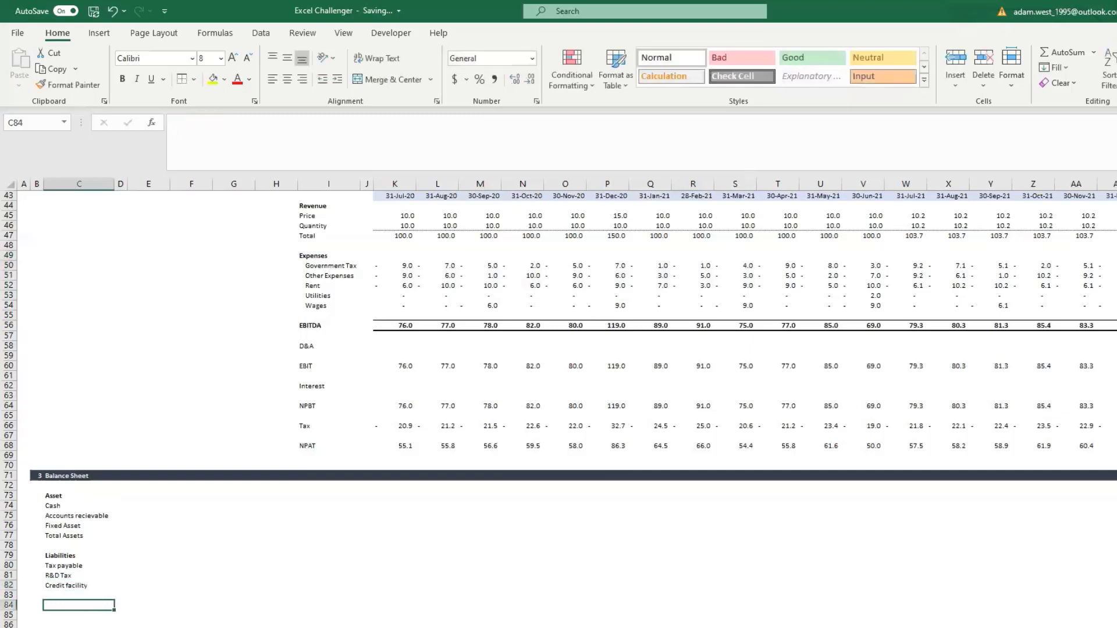
Enter "Total liabilities" in C83 and, after a blank row, "Net Assets" in C85
type("Tot")
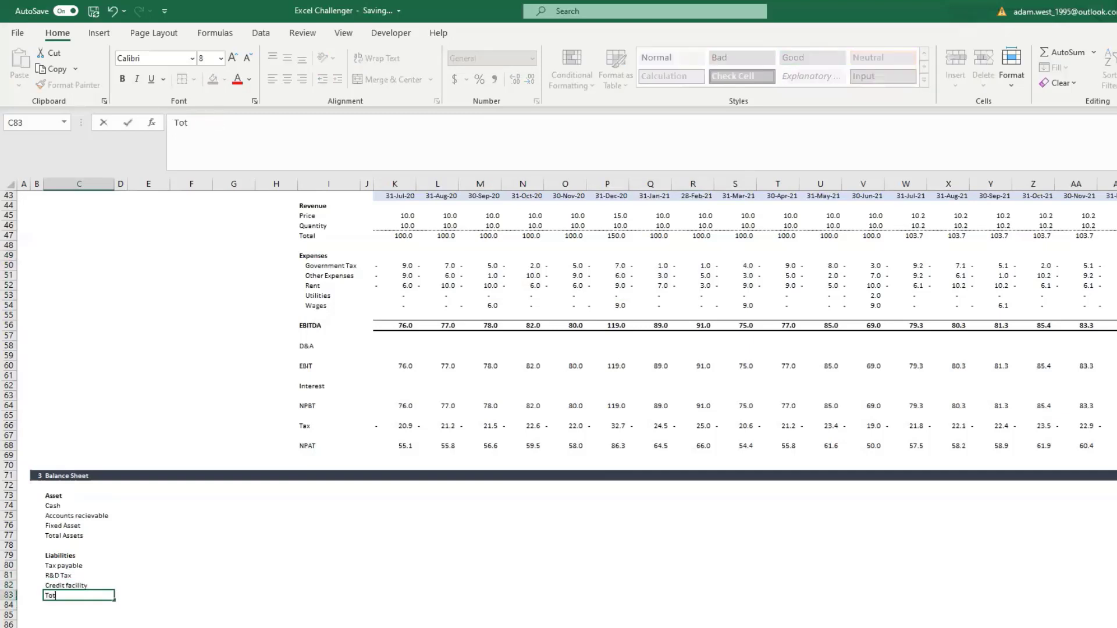
type("al liabilities")
key("Return")
key("Return")
type("Net Assets")
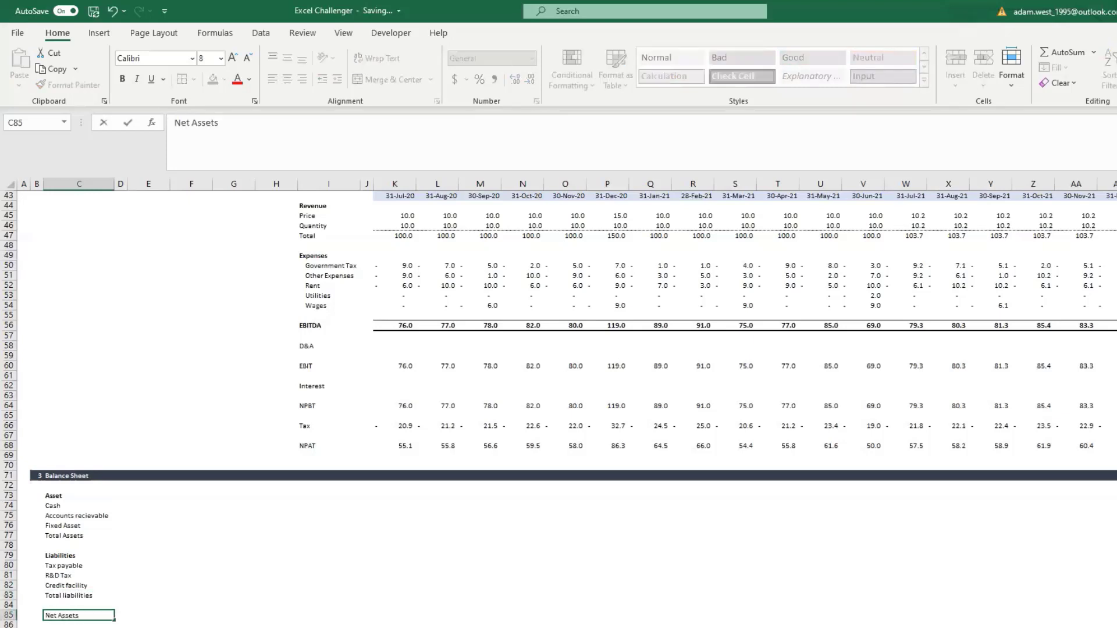
key("ctrl+Return")
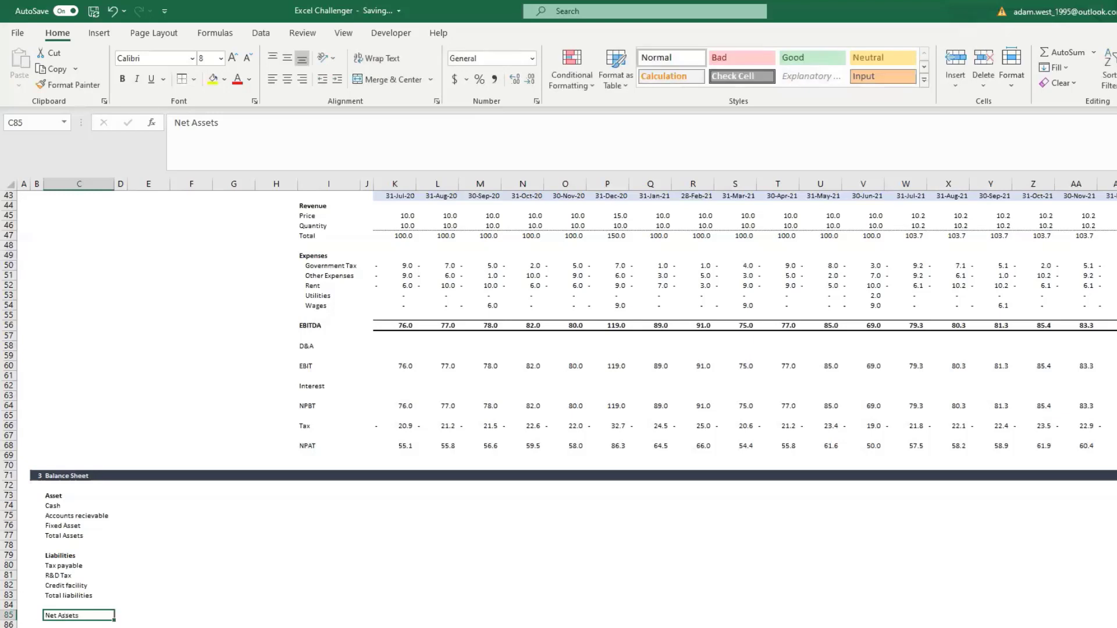
Insert a blank row at row 87 and enter "Equity" in C87, below Net Assets
left_click(9, 627)
left_click(953, 57)
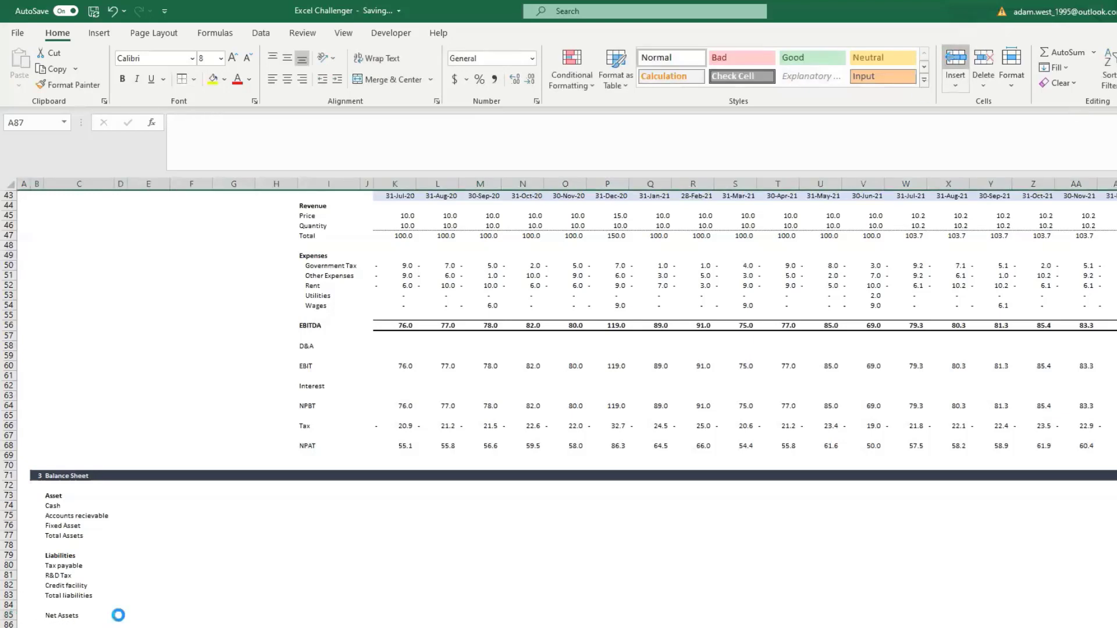
scroll(73, 623, "down", 1)
left_click(76, 604)
type("Equity")
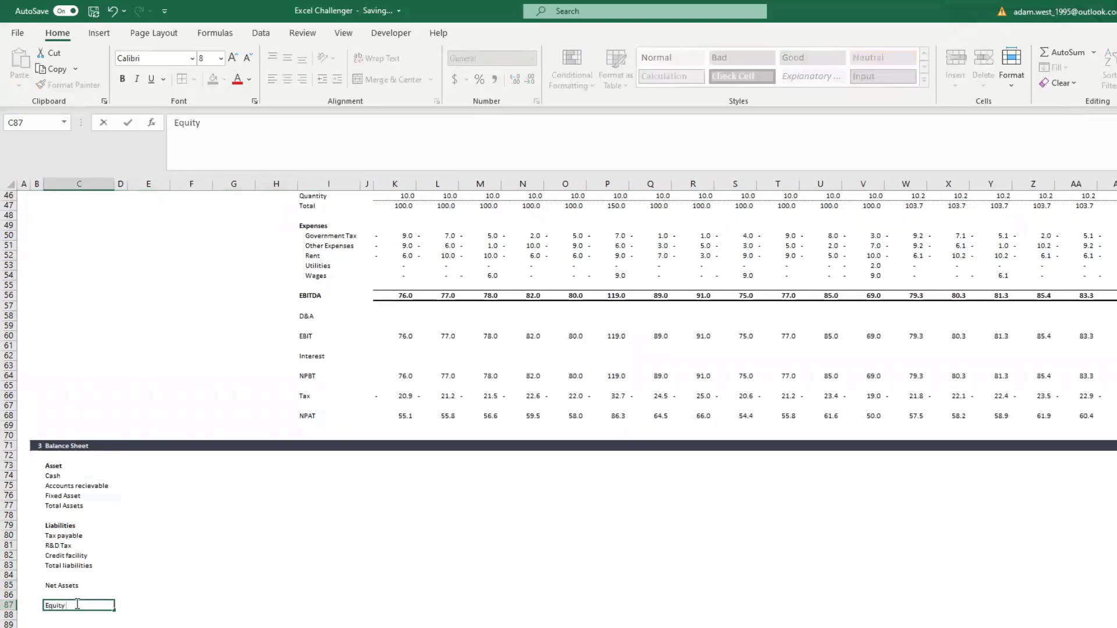
key("Return")
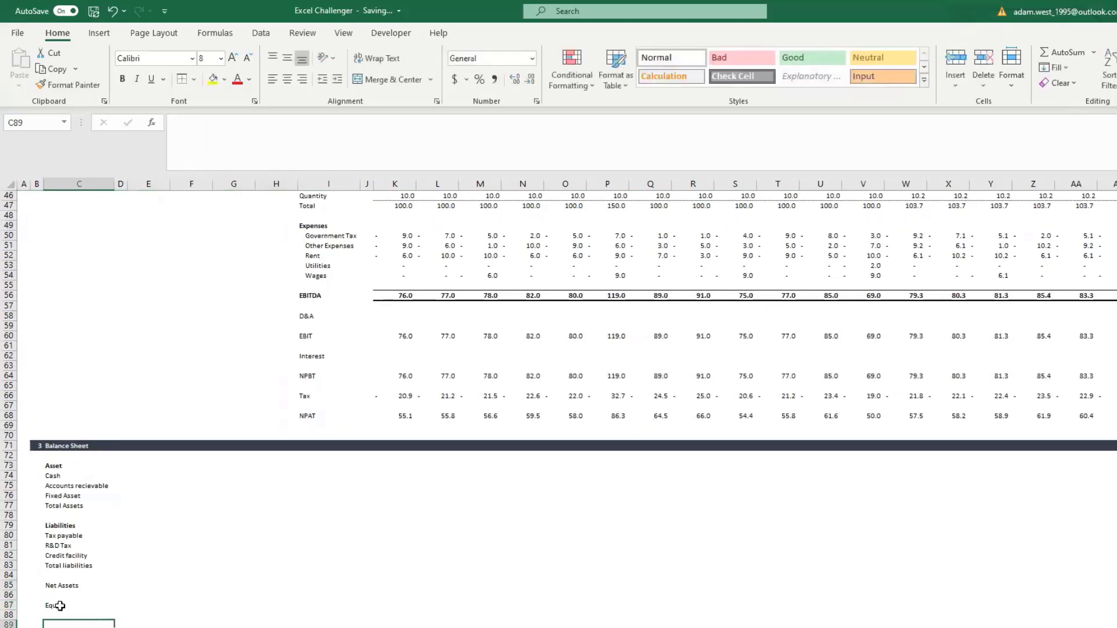
Insert a blank row at row 88 and make the Equity heading in C87 bold
left_click(8, 615)
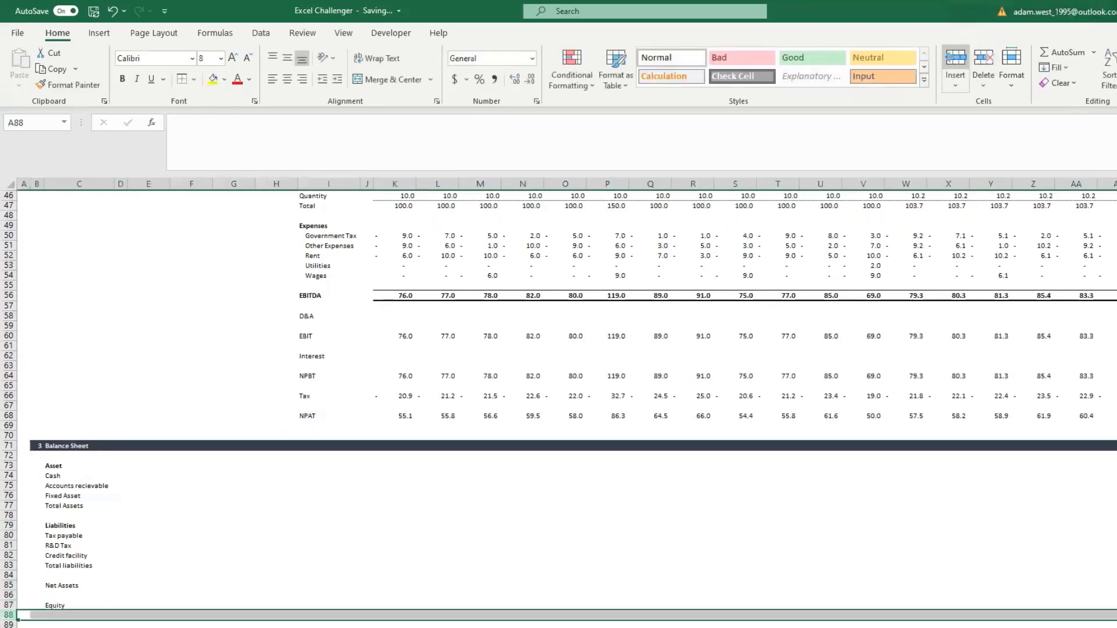
left_click(142, 627)
left_click(49, 610)
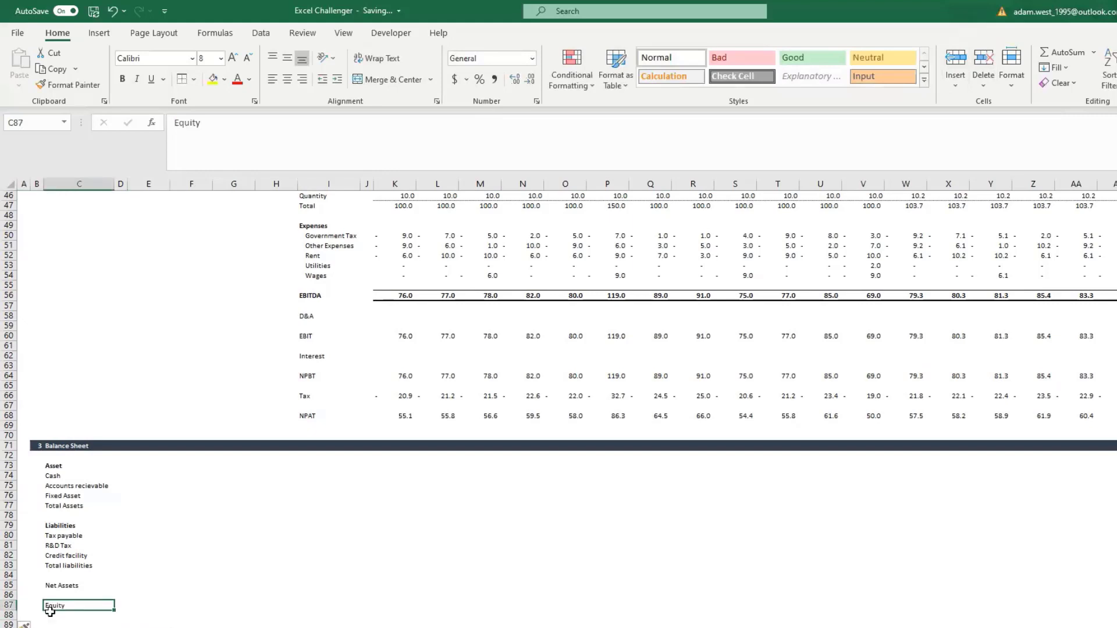
key("ctrl+b")
key("Return")
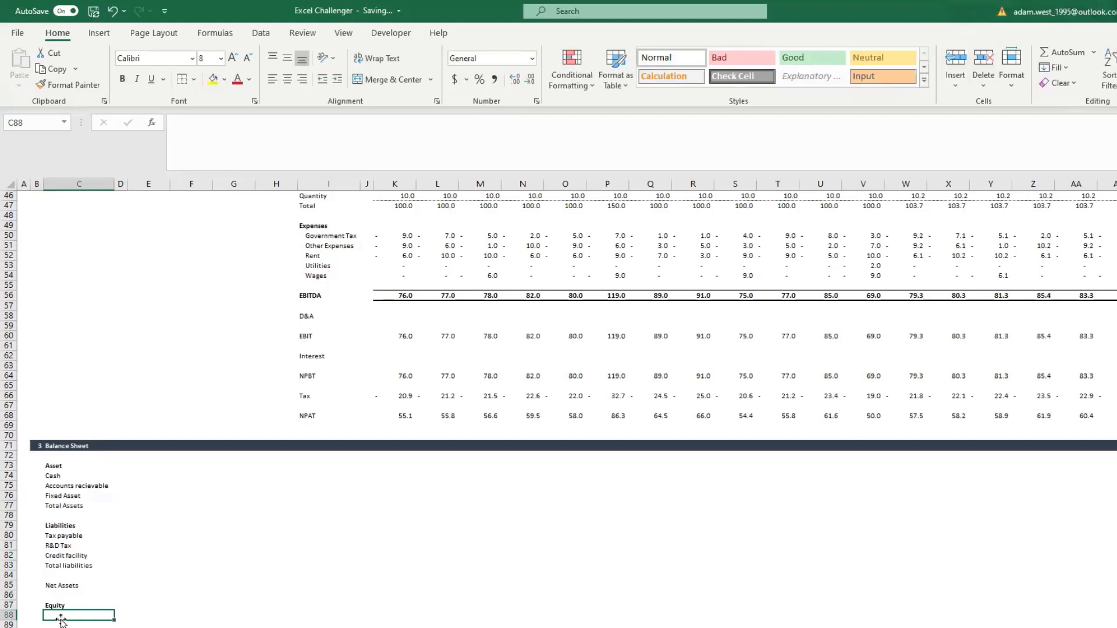
Insert rows below the Equity heading and enter "Contributed Equity" in C88 and "Retained Earnings" in C89
left_click(8, 615)
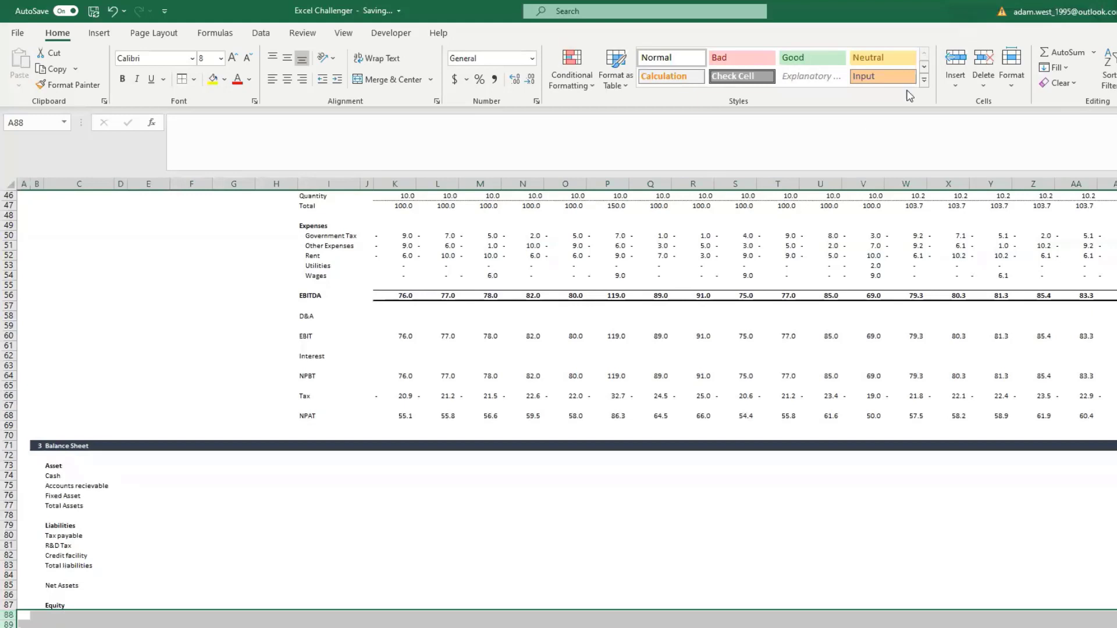
left_click(949, 61)
left_click(62, 616)
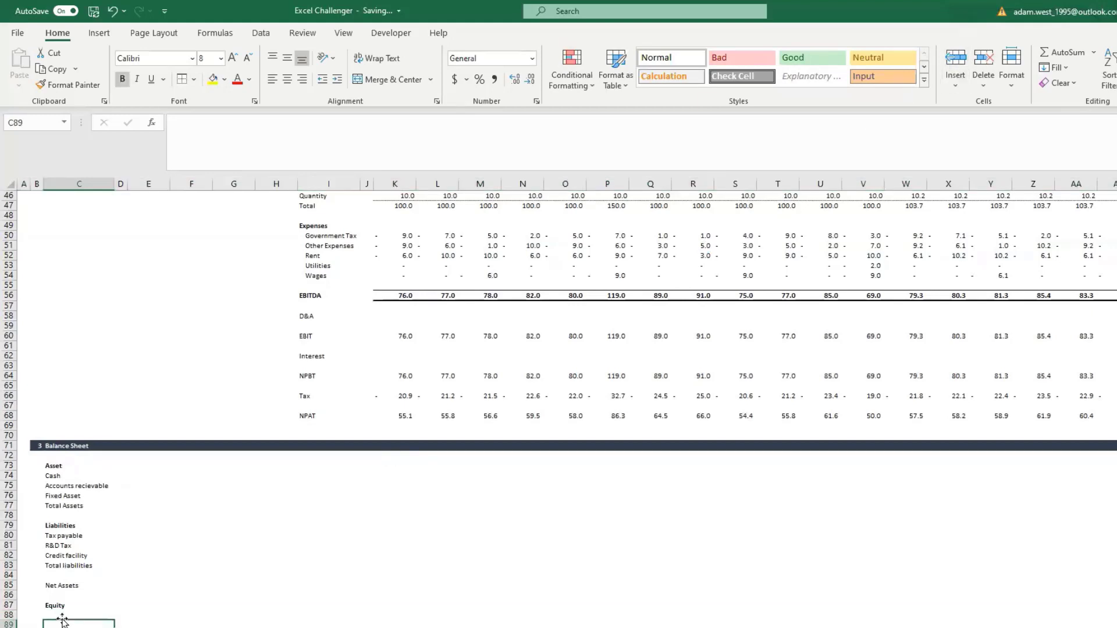
type("Contributed")
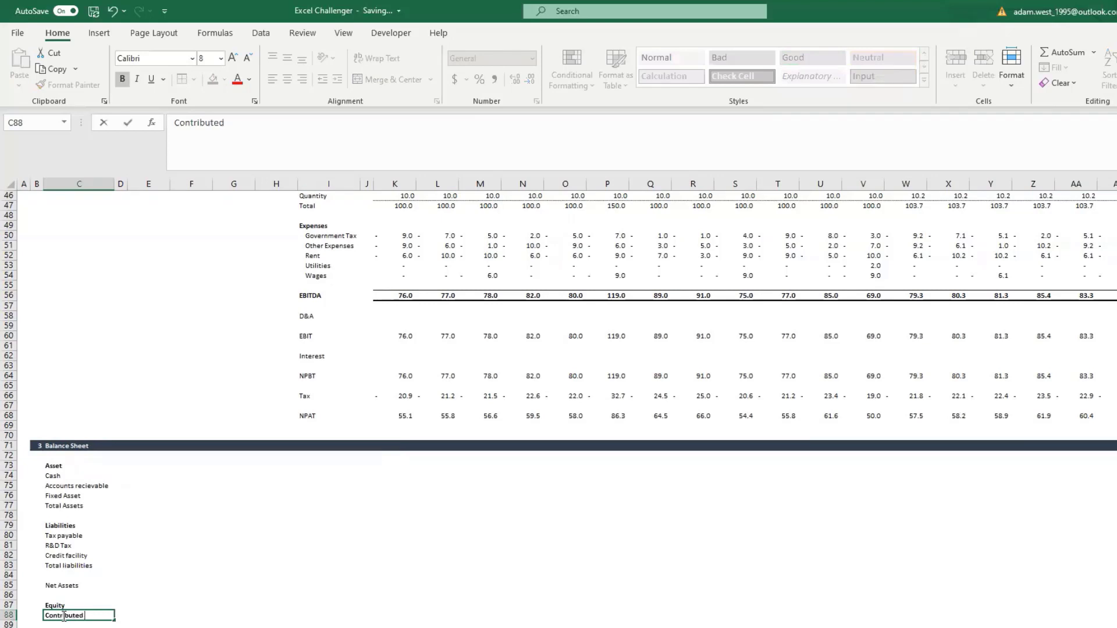
type(" Equity")
key("Return")
type("Retained Earnings")
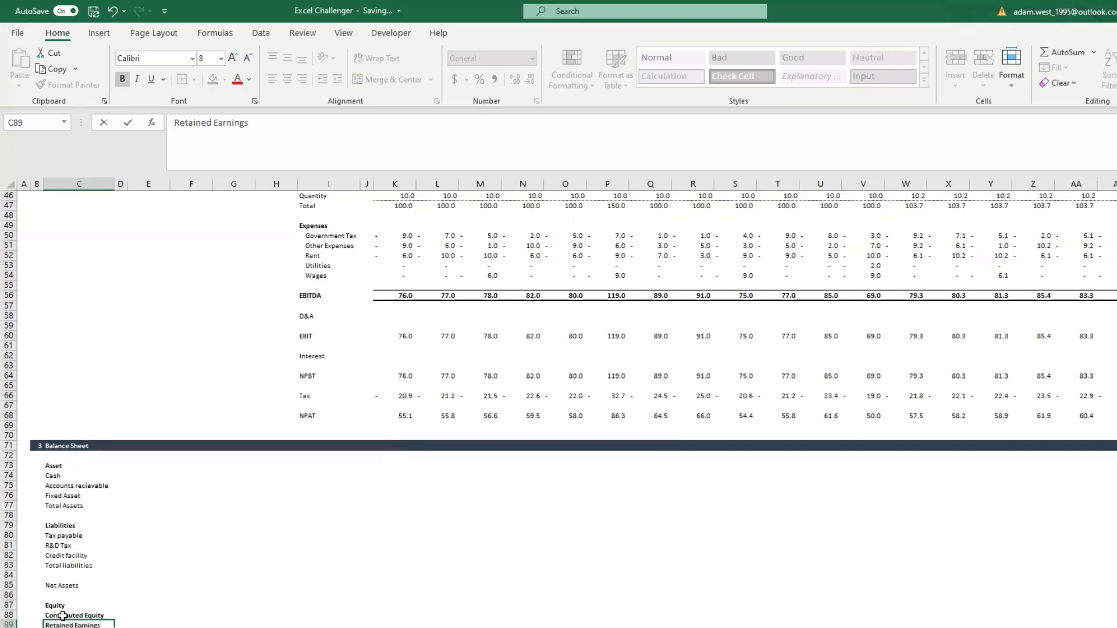
Remove the bold formatting from the Contributed Equity and Retained Earnings labels in C88:C89
left_click(63, 616)
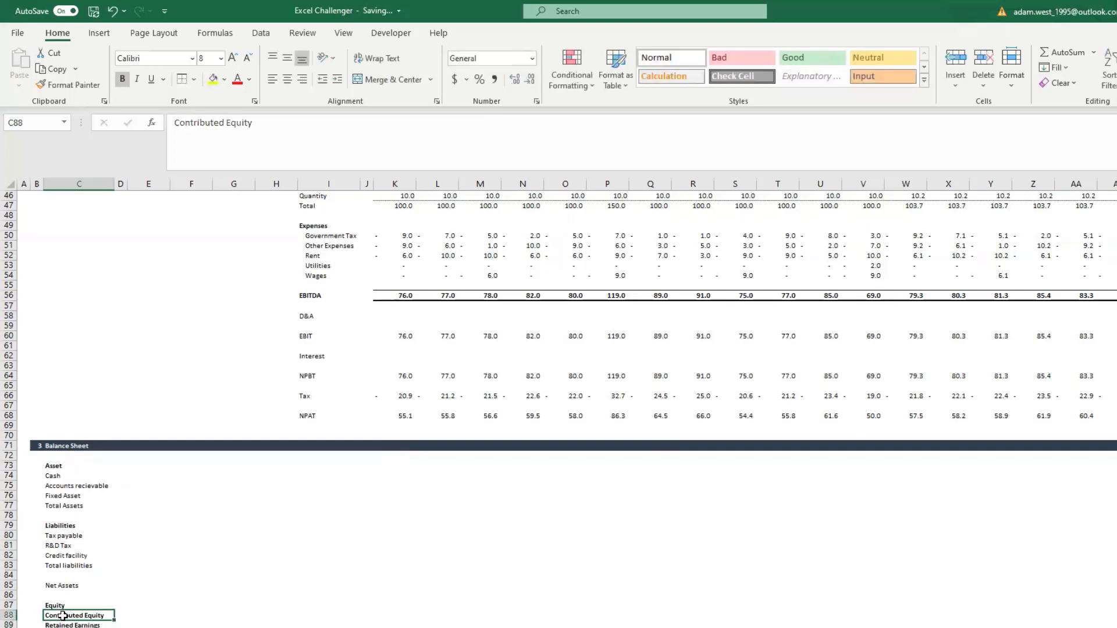
key("Up")
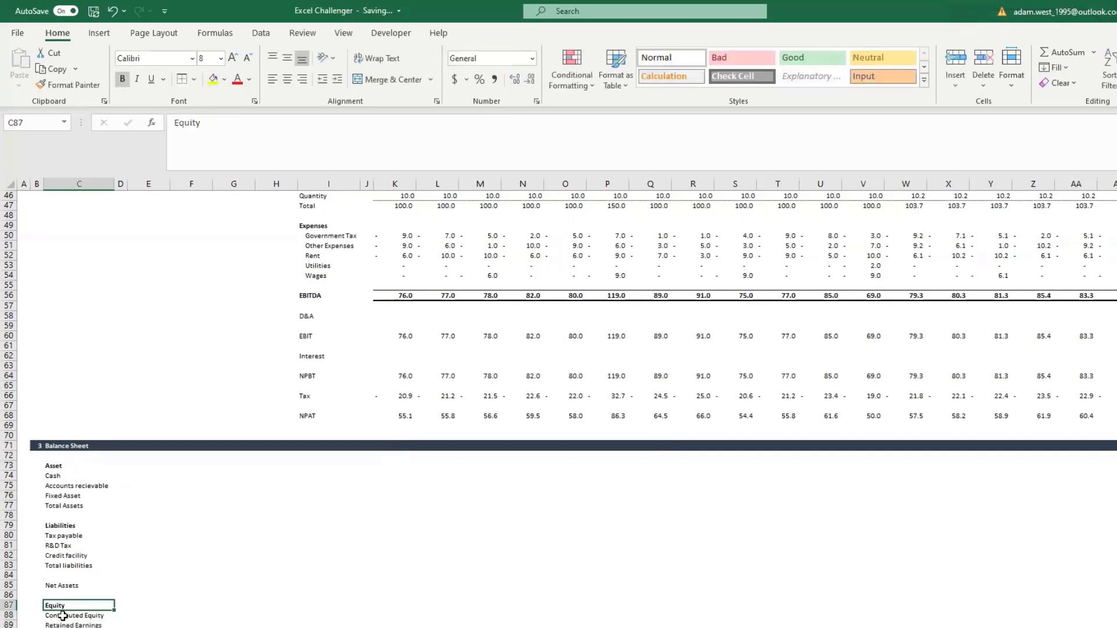
key("Down")
key("Down")
key("Up")
type("T")
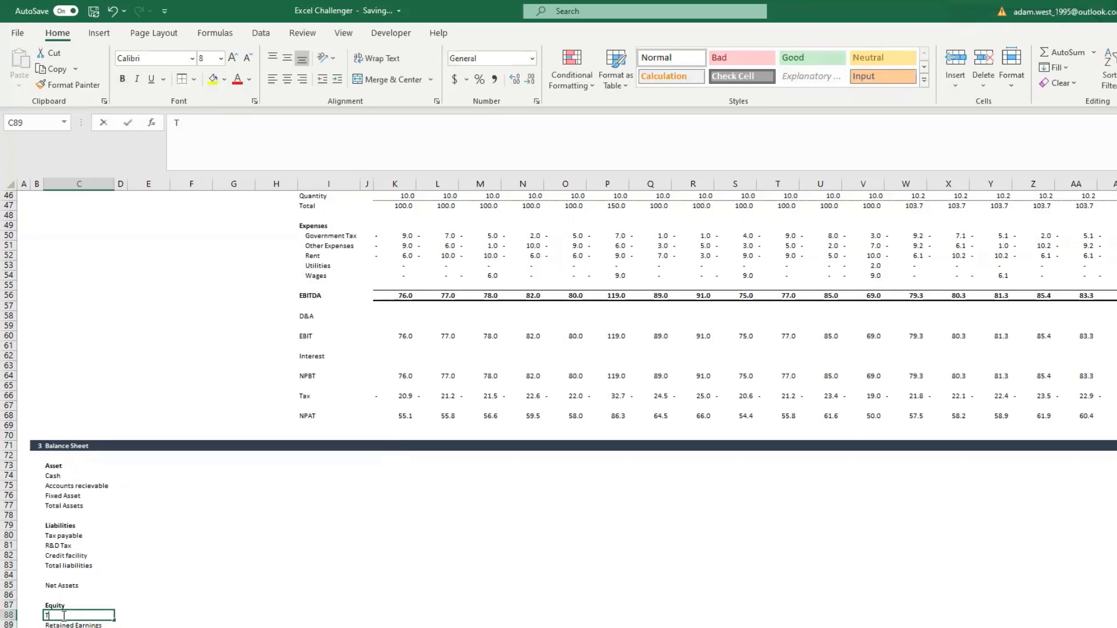
key("ctrl+z")
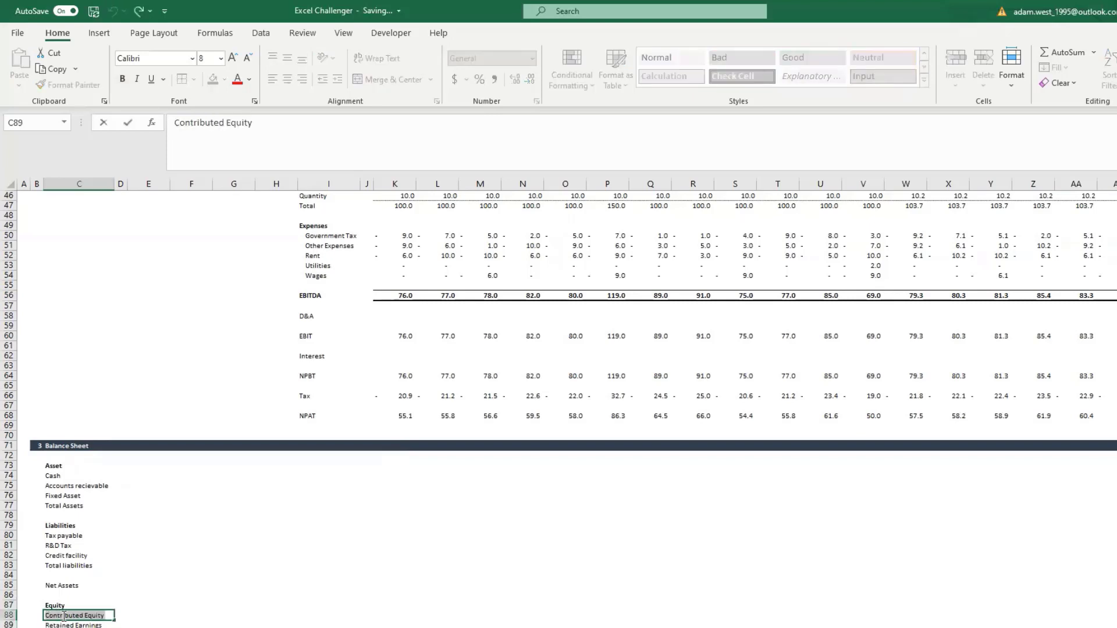
key("Return")
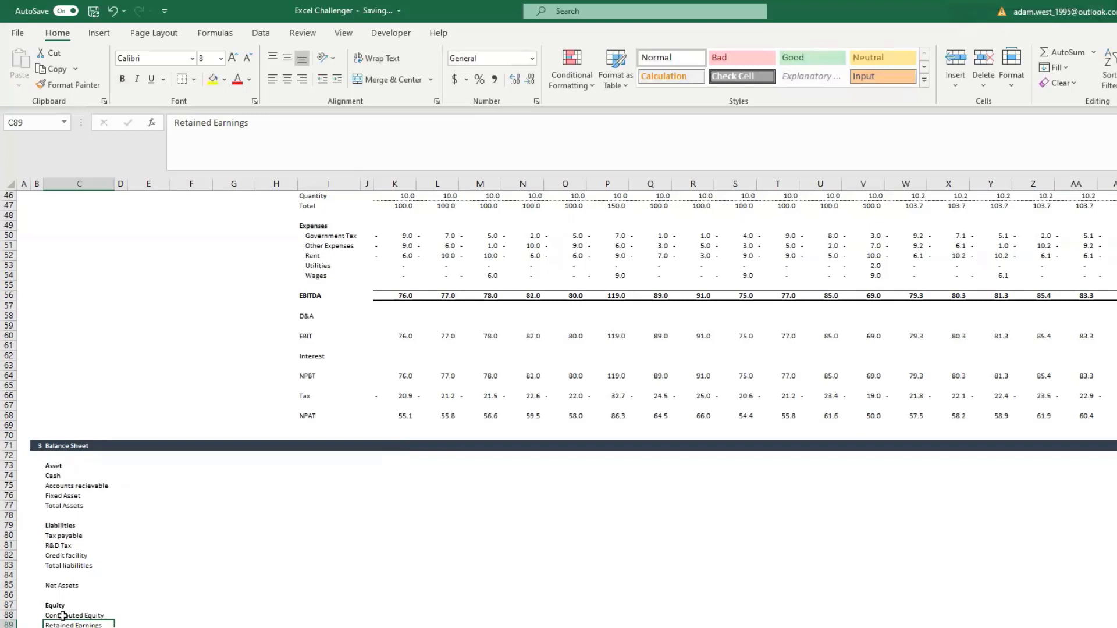
scroll(167, 547, "up", 3)
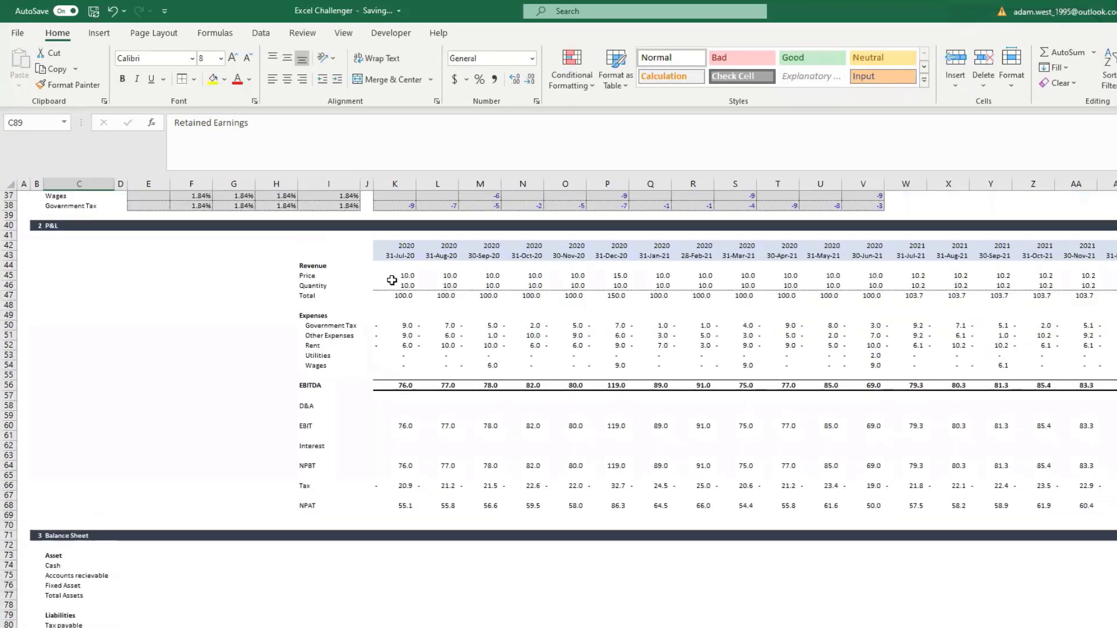
mouse_move(402, 285)
left_mouse_down()
mouse_move(403, 295)
mouse_move(404, 276)
left_mouse_up()
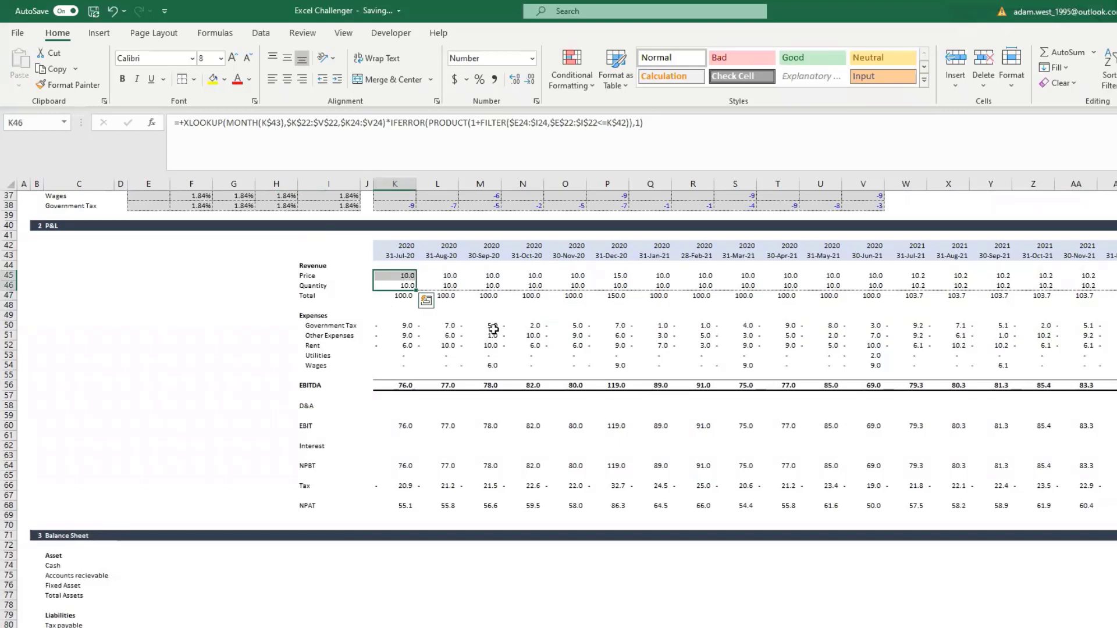
left_click_drag(404, 328, 411, 348)
scroll(317, 570, "down", 4)
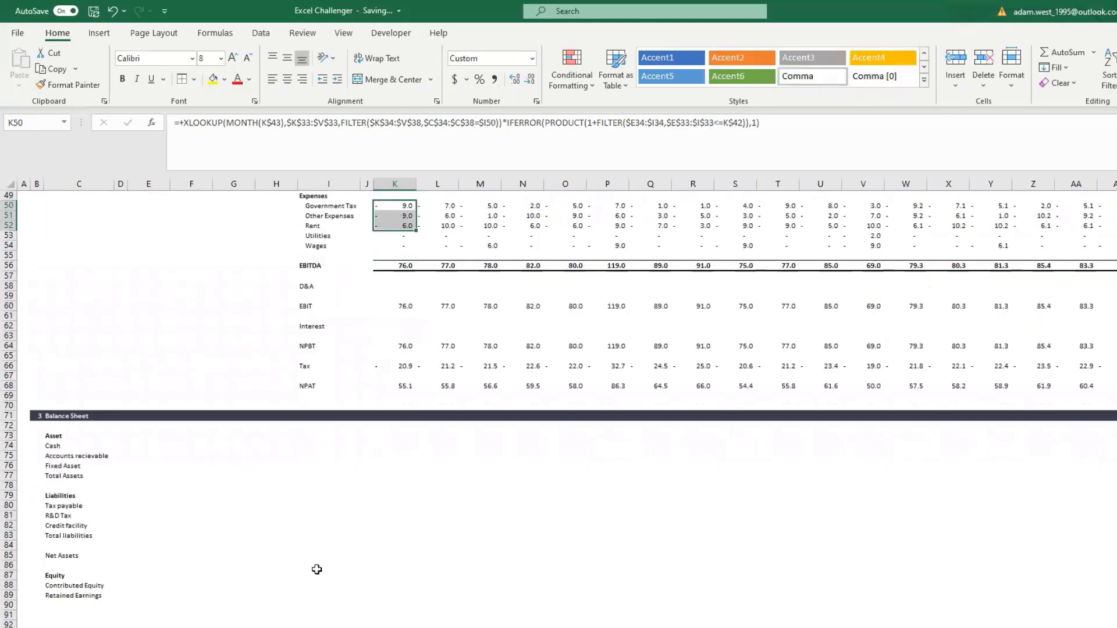
Enter "Total equity" in C90 directly below the Retained Earnings line
left_click(96, 608)
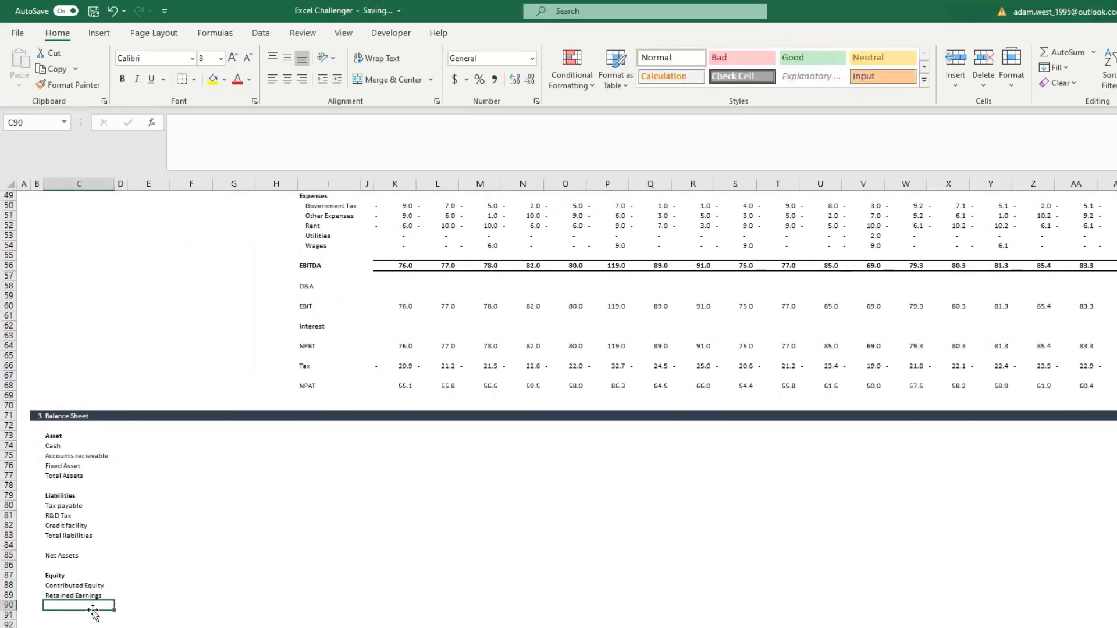
type("Tot")
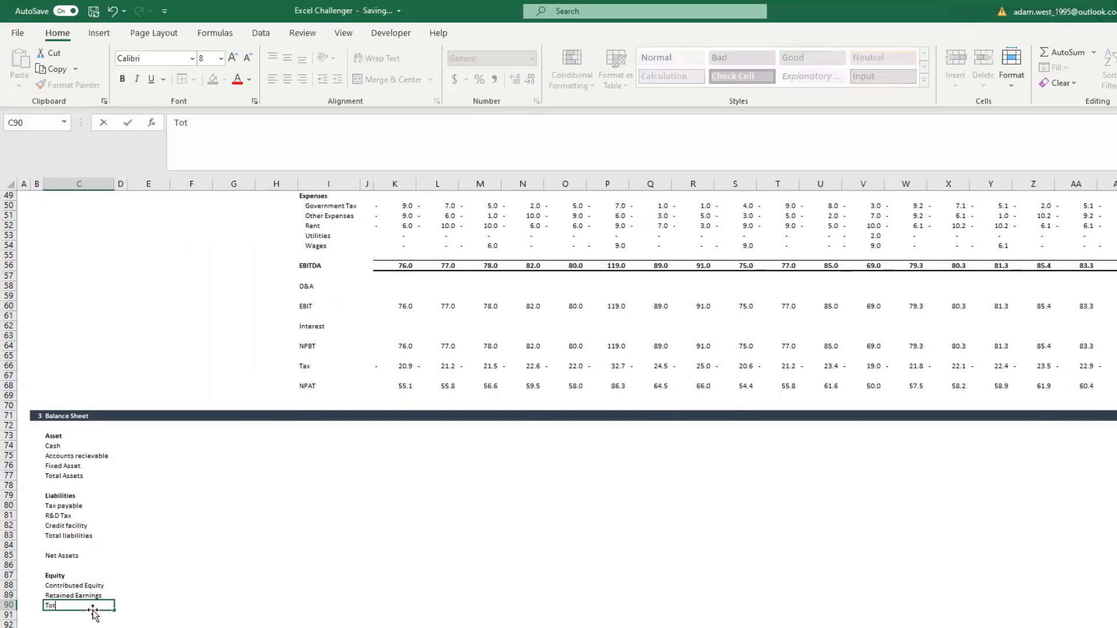
type("al equi")
key("Return")
key("Return")
key("Up")
key("Up")
key("Up")
key("Right")
scroll(97, 613, "right", 3)
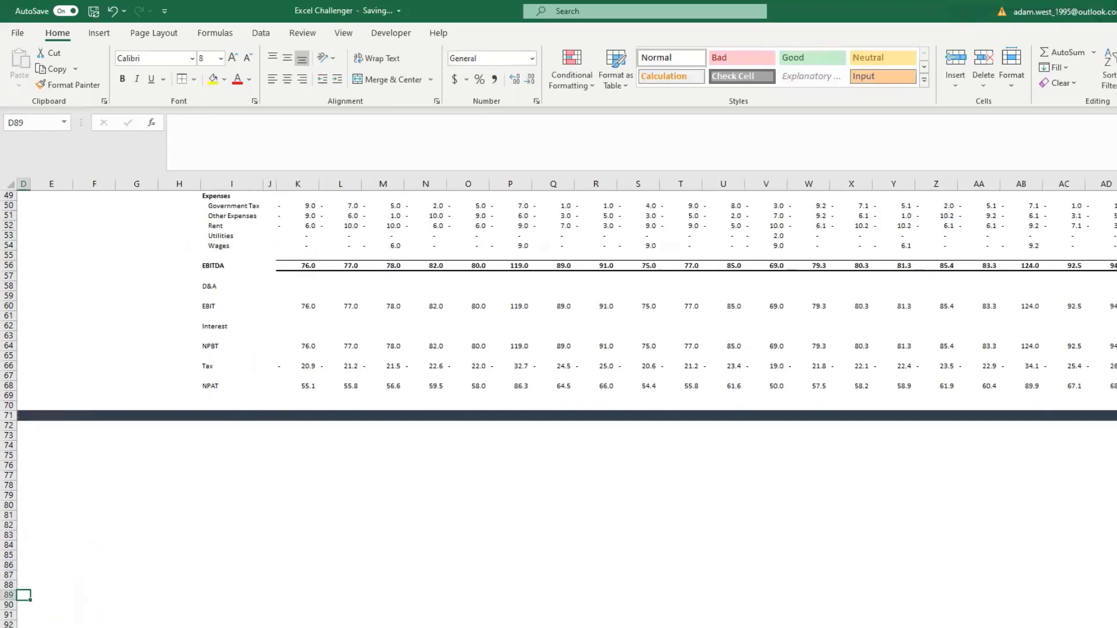
scroll(87, 608, "left", 3)
left_click_drag(9, 615, 11, 623)
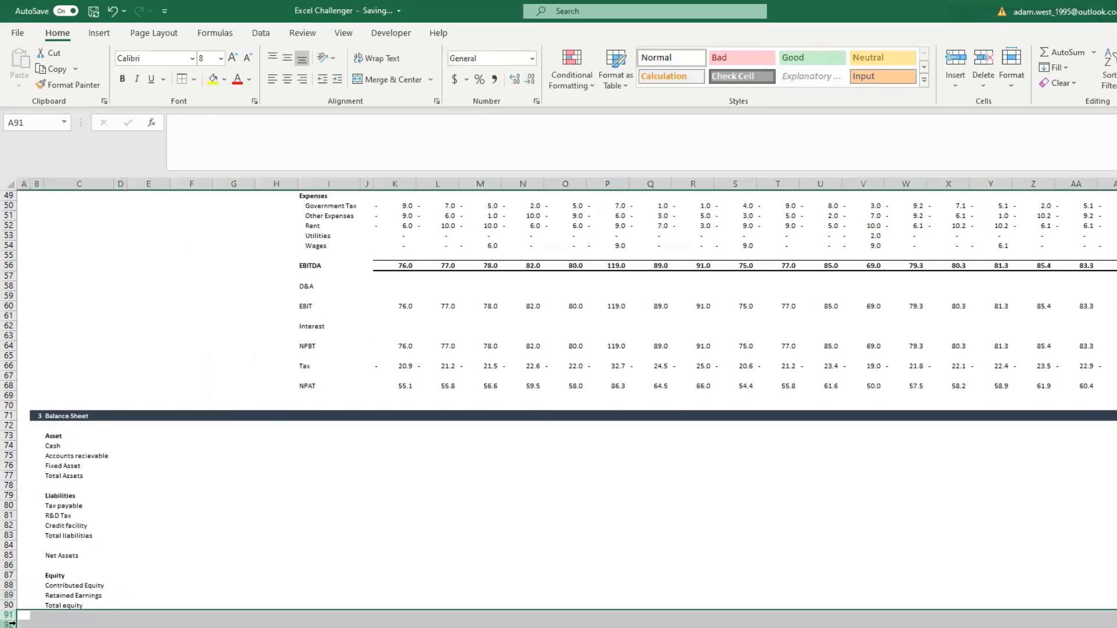
left_click(137, 546)
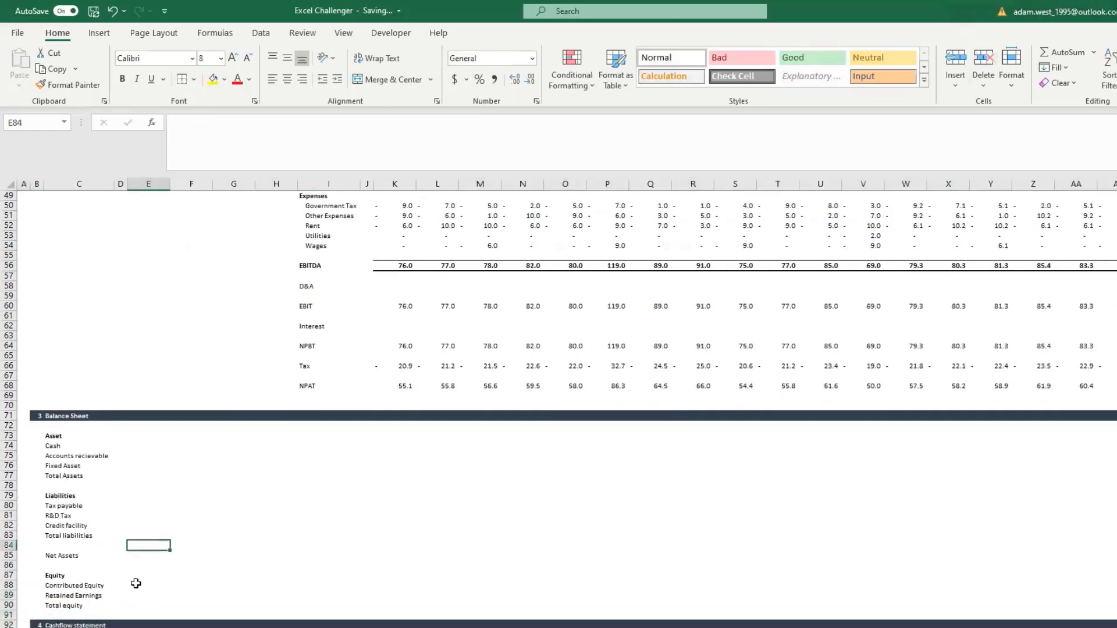
left_click(135, 584)
left_click(145, 595)
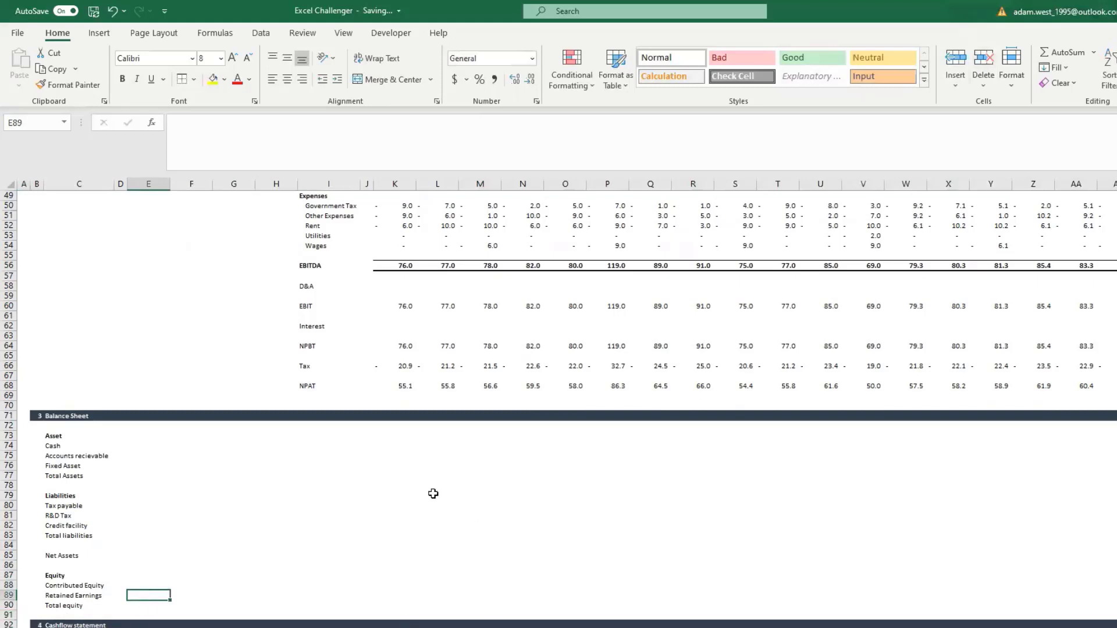
left_click(434, 494)
Copy the balance sheet labels from C73:C90 into column I, starting at I73
mouse_move(65, 438)
left_mouse_down()
mouse_move(79, 627)
mouse_move(75, 394)
mouse_move(69, 436)
left_mouse_up()
key("ctrl+c")
scroll(269, 352, "up", 4)
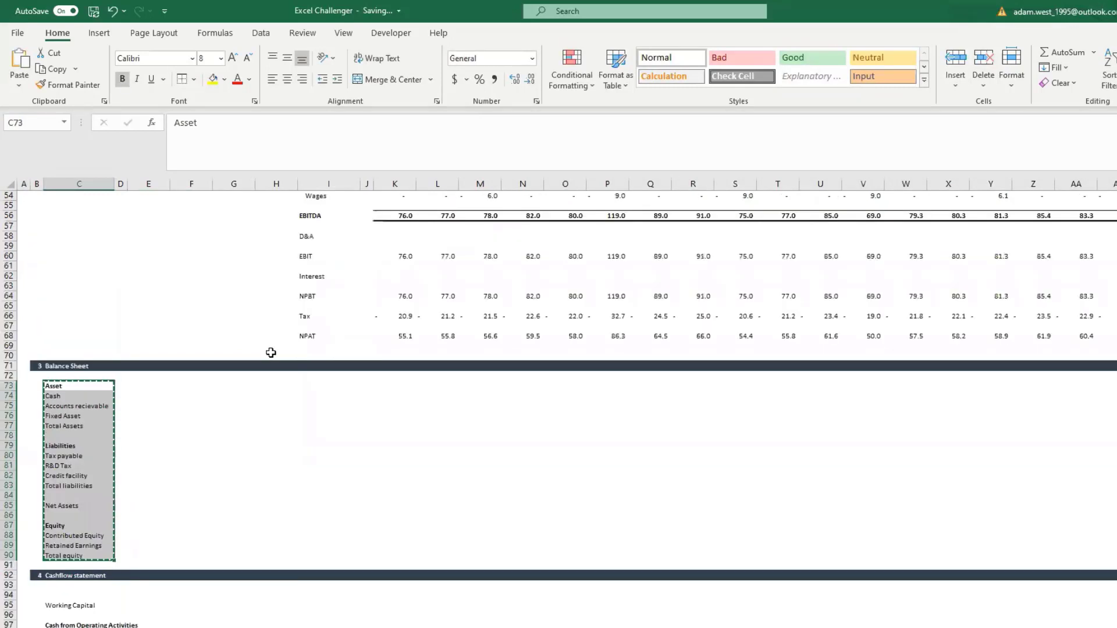
left_click(314, 393)
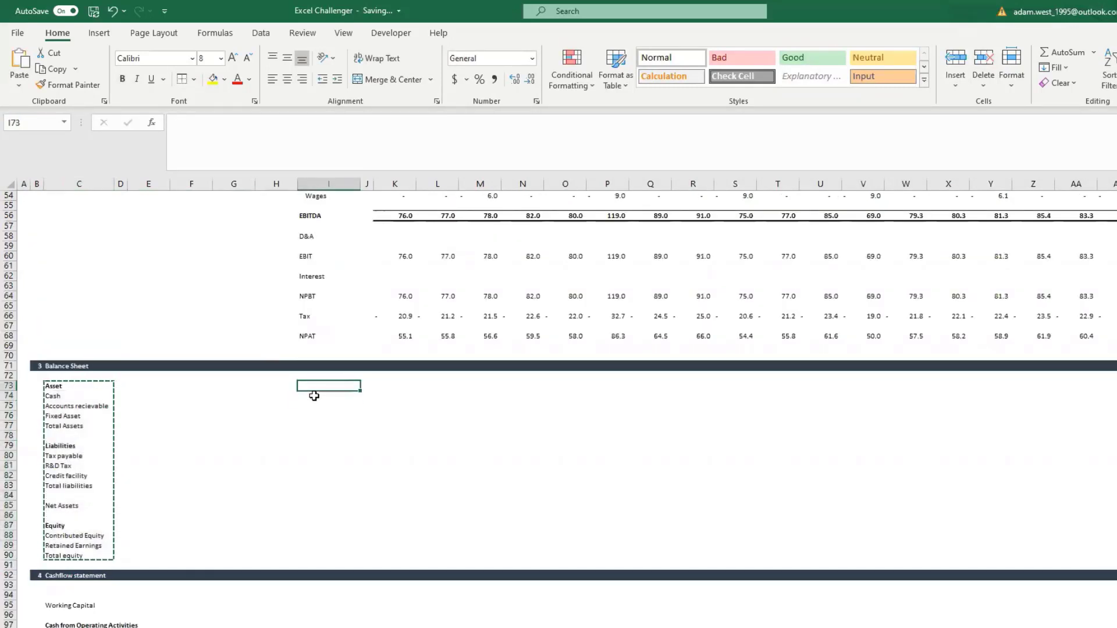
key("ctrl+v")
key("Escape")
Clear the original balance sheet labels from C72:C91
key("Left")
key("ctrl+Left")
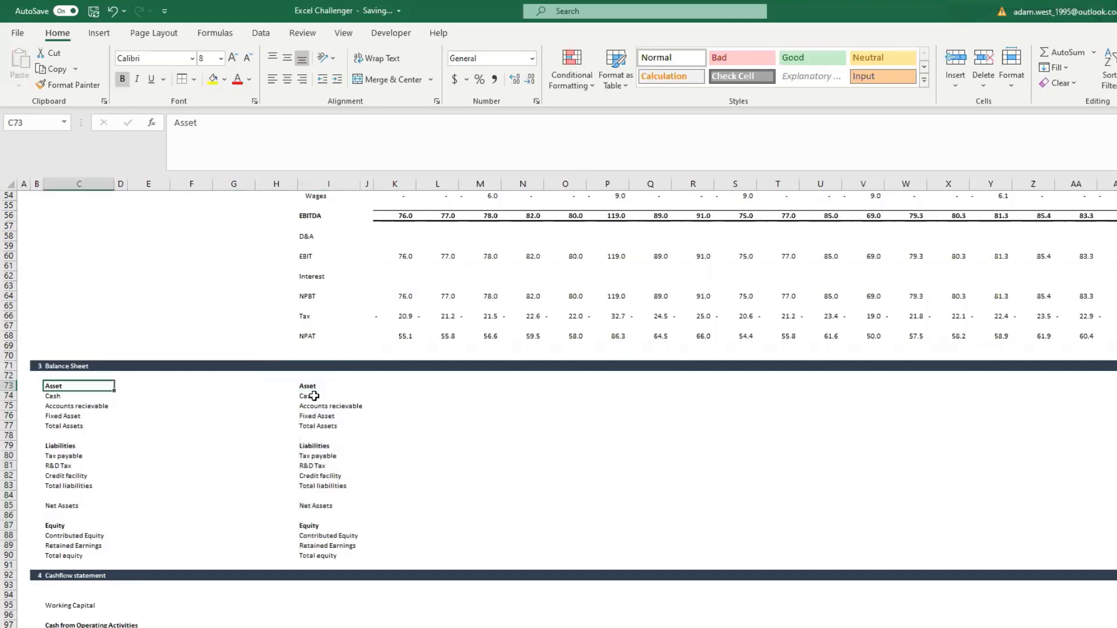
key("Up")
key("shift+Down")
key("shift+Down")
key("shift+Down")
key("shift+Down")
key("shift+Down")
key("shift+Down")
key("shift+Down")
key("shift+Down")
key("shift+Down")
key("shift+Down")
key("shift+Down")
key("shift+Down")
key("shift+Down")
key("shift+Down")
key("shift+Down")
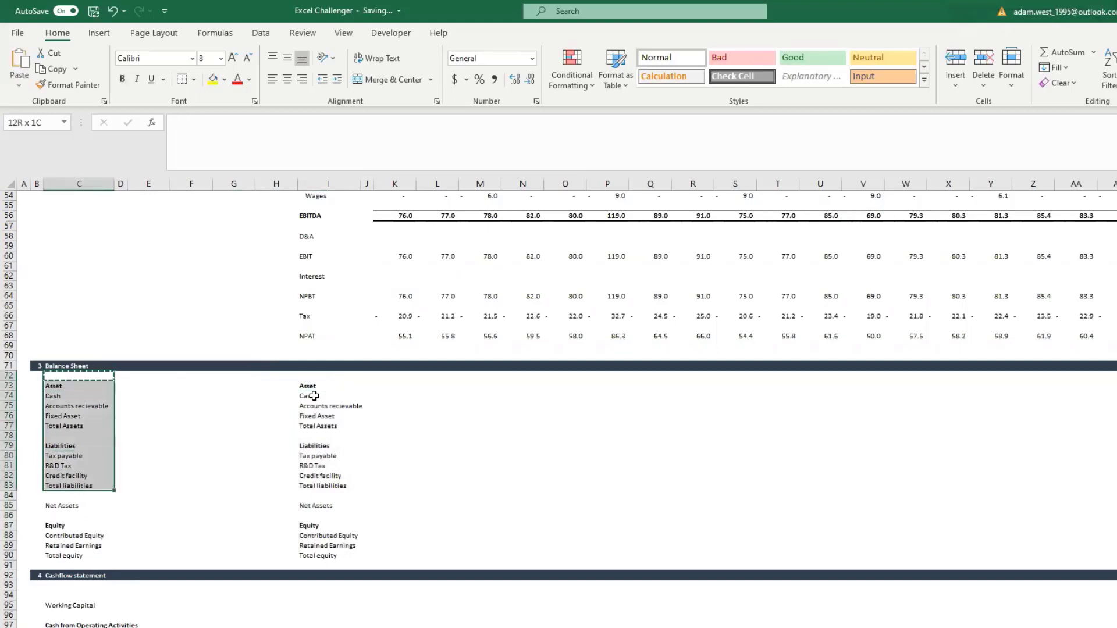
key("ctrl+c")
key("shift+Down")
key("shift+Down")
key("shift+Down")
key("Delete")
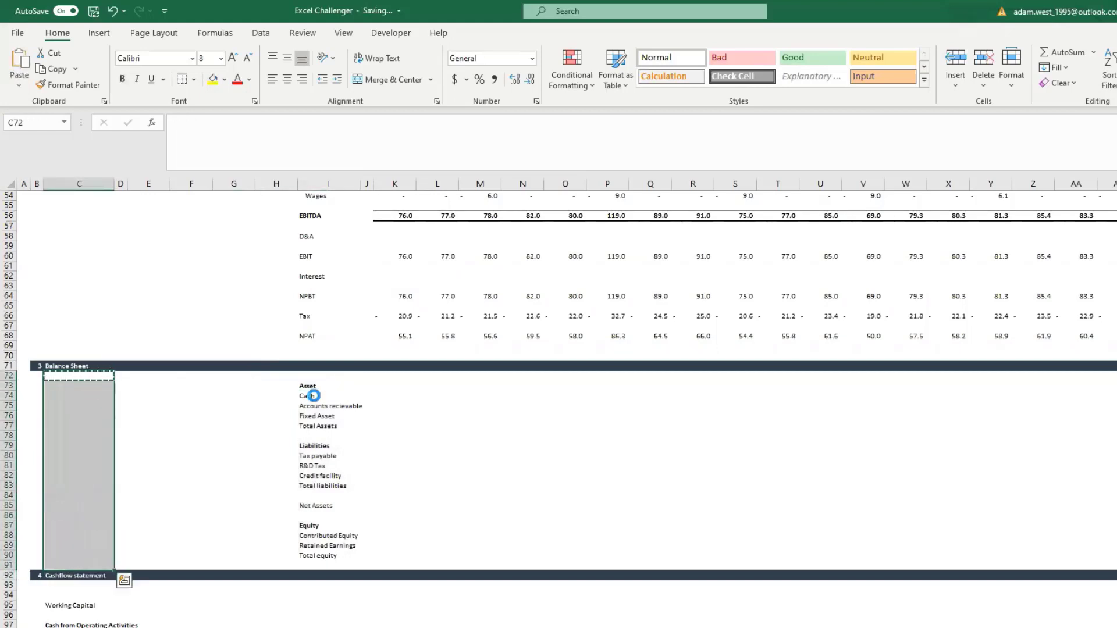
Copy the cashflow statement labels from C94:C104 into column I, starting at I94
key("Up")
key("Right")
scroll(145, 501, "down", 3)
left_click_drag(85, 505, 76, 603)
key("ctrl+c")
key("Right")
key("Right")
key("Right")
key("Right")
key("Right")
key("Right")
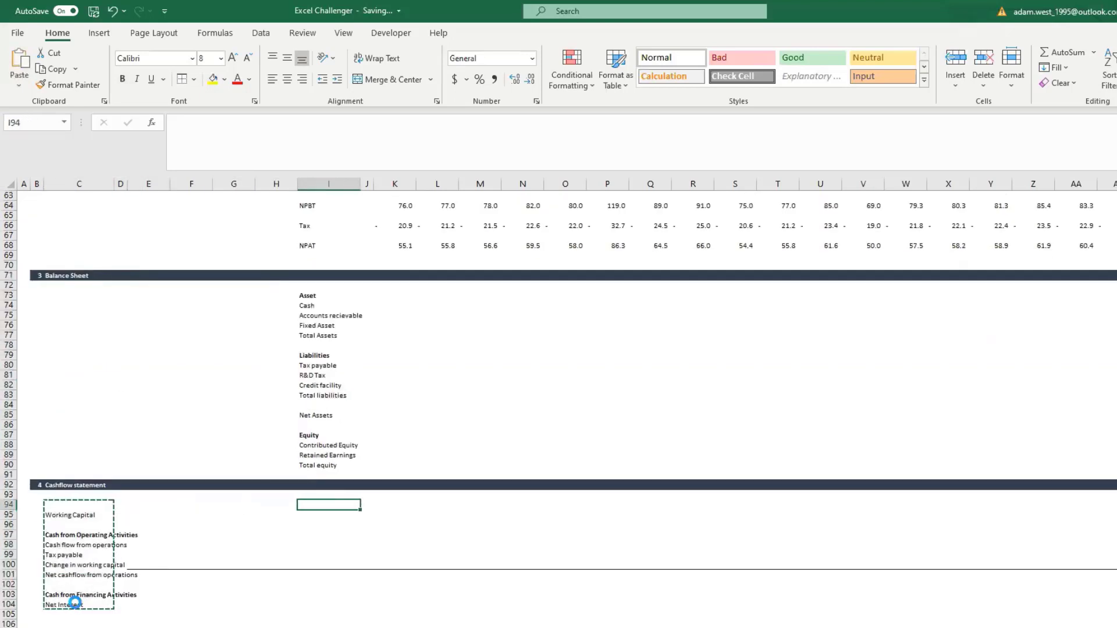
key("Return")
Overwrite columns C to H from row 95 downward with the blank cells of column H to clear the original cashflow labels
key("Down")
key("Left")
key("Left")
key("Right")
key("Down")
key("Up")
key("Up")
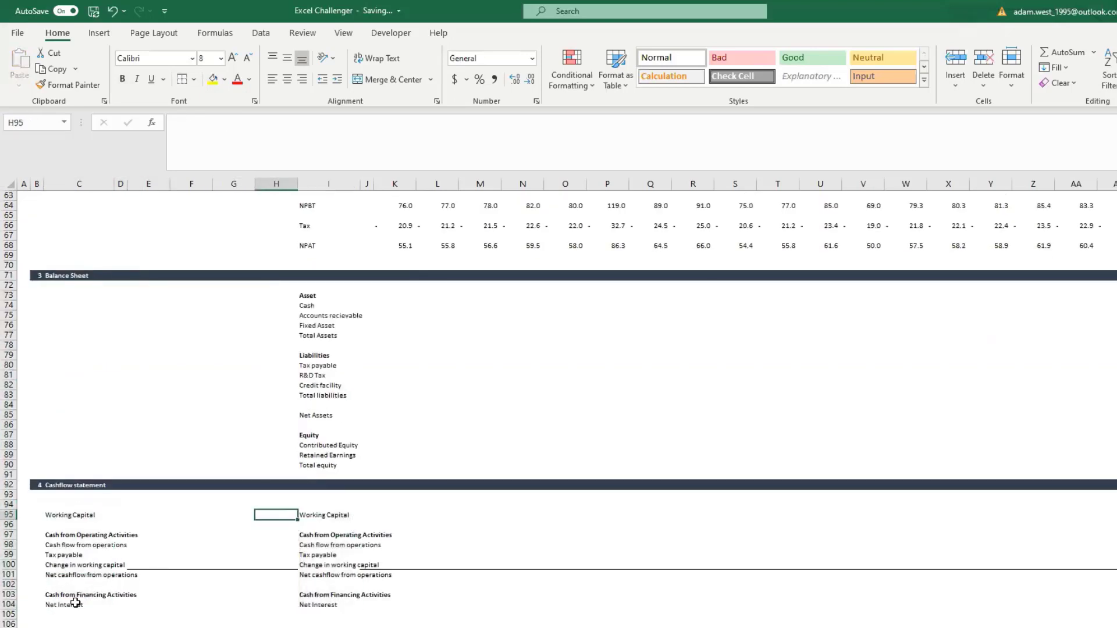
key("ctrl+shift+Down")
key("ctrl+shift+Up")
key("ctrl+shift+Down")
key("ctrl+c")
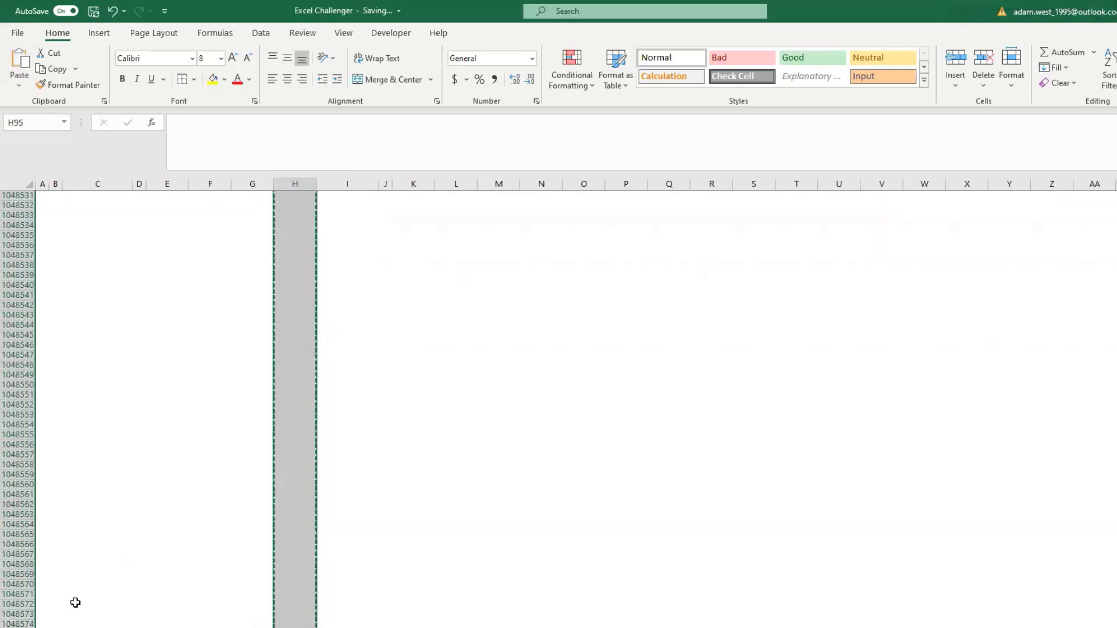
key("ctrl+shift+Left")
key("ctrl+v")
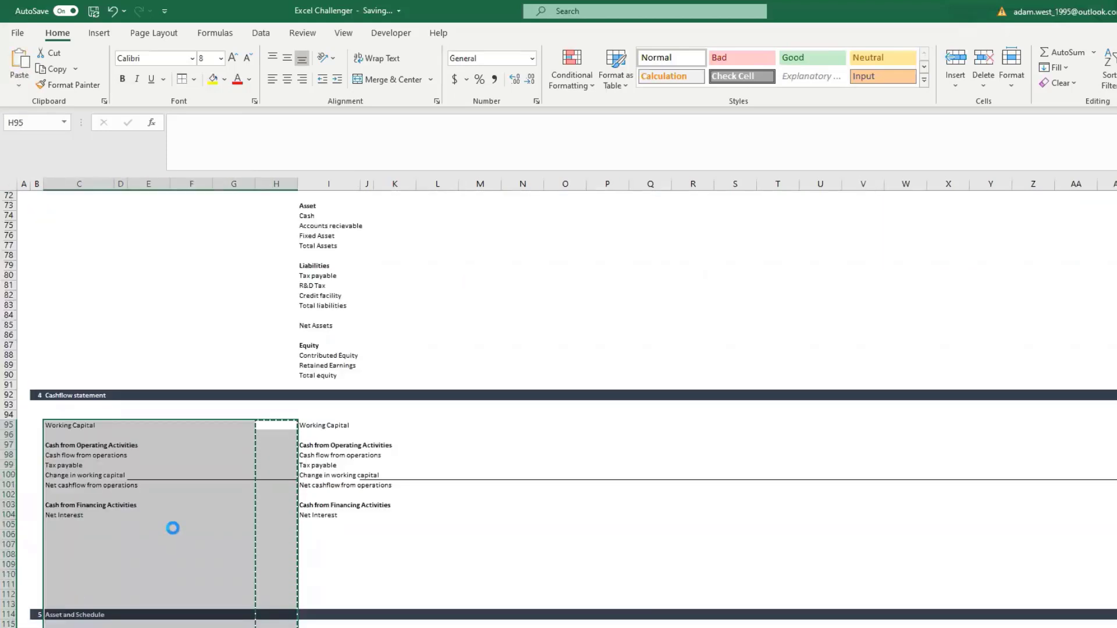
Remove the leftover border line from the empty cells C99:H102
left_click(170, 527)
left_click_drag(285, 465, 76, 496)
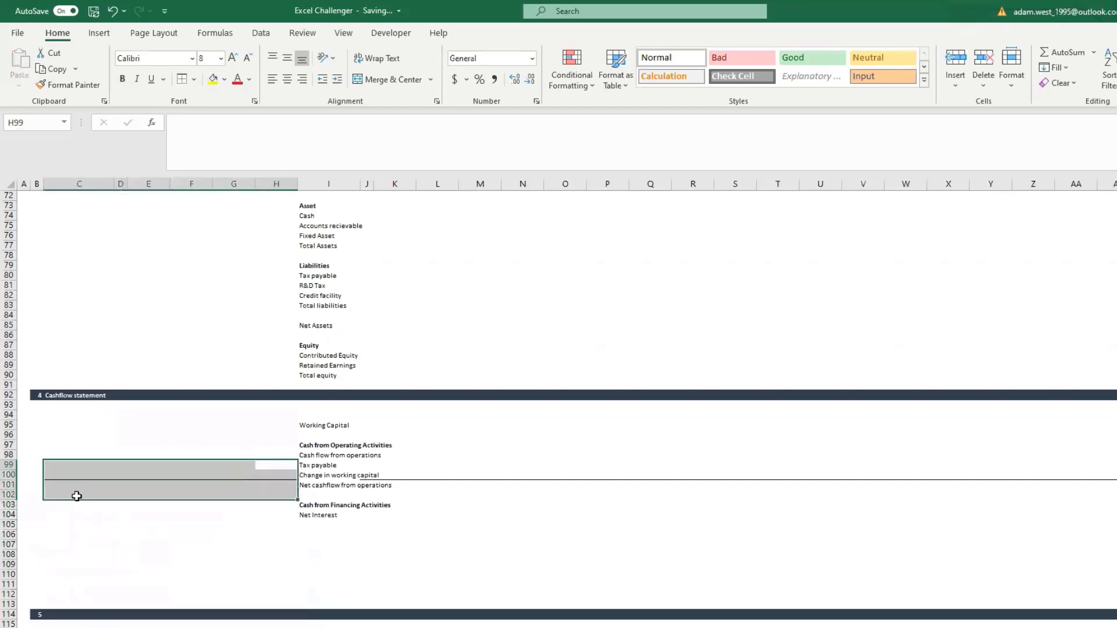
left_click(194, 79)
left_click(216, 193)
left_click(380, 578)
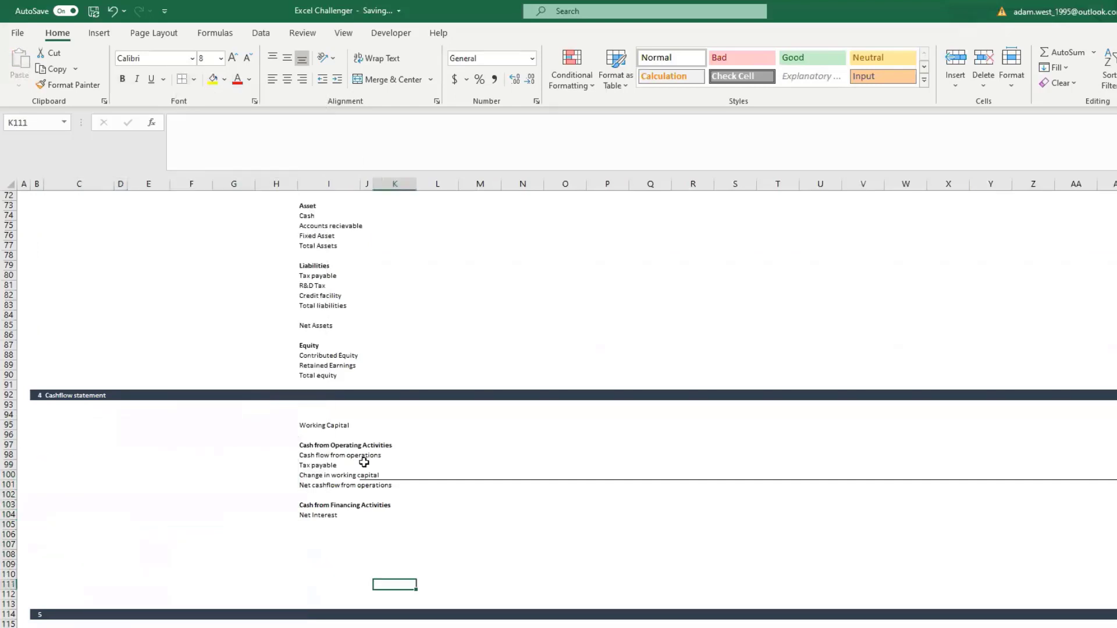
Widen column I so the cashflow statement labels fit inside it
left_click(378, 484)
left_click_drag(358, 464, 380, 485)
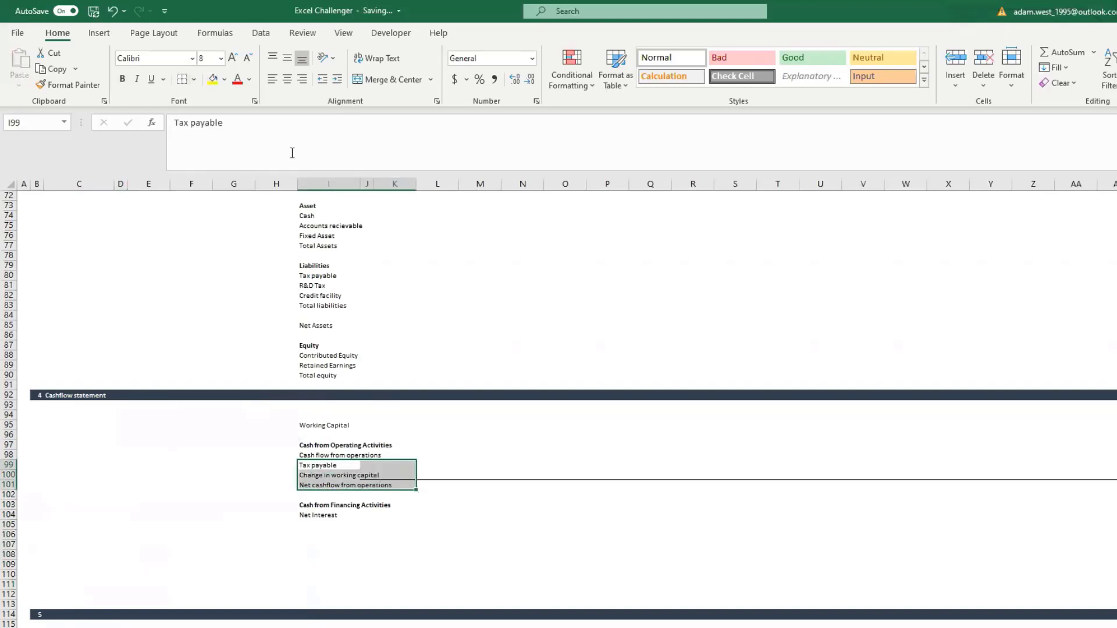
left_click(480, 505)
left_click_drag(357, 187, 408, 187)
left_click(532, 395)
scroll(344, 554, "up", 3)
scroll(348, 527, "up", 1)
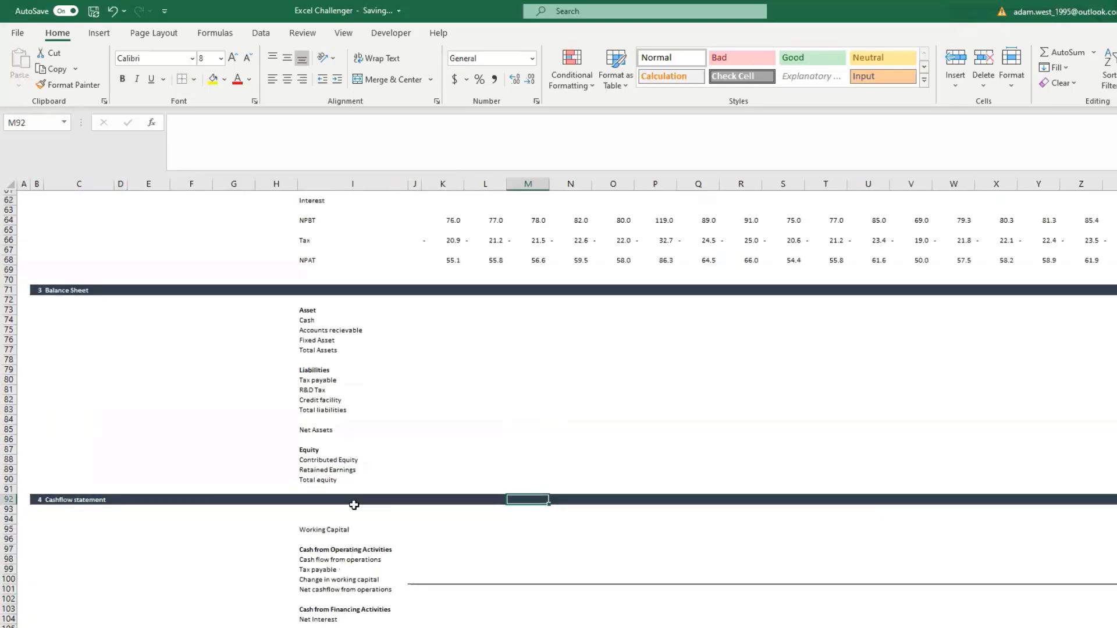
Insert two rows below Working Capital at row 96 and enter "Opening" in I97
left_click(391, 335)
key("Right")
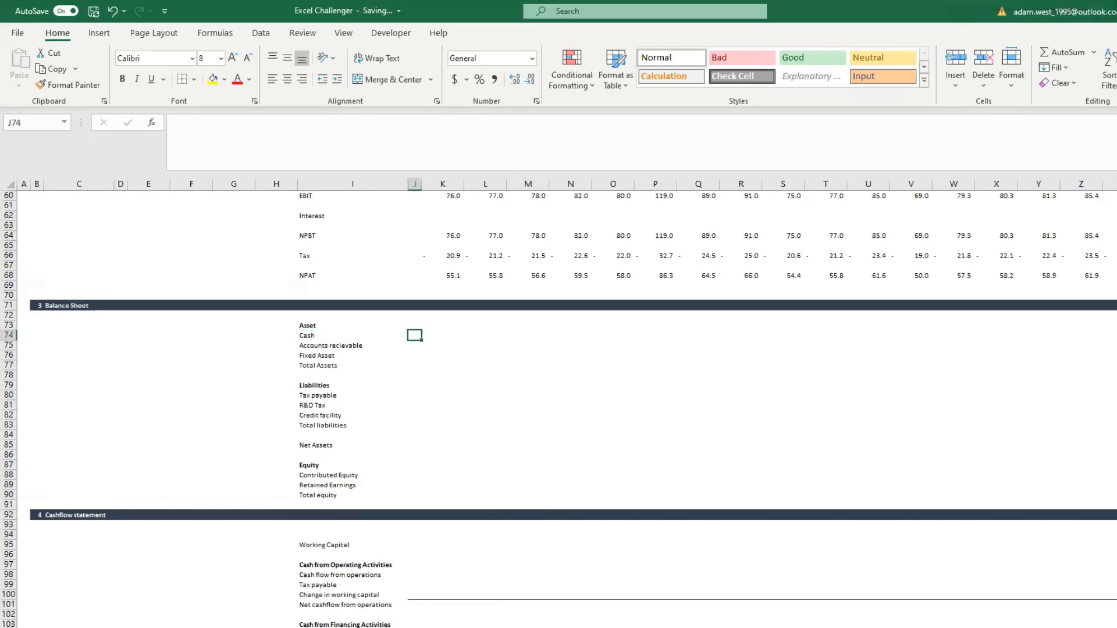
left_click(9, 555)
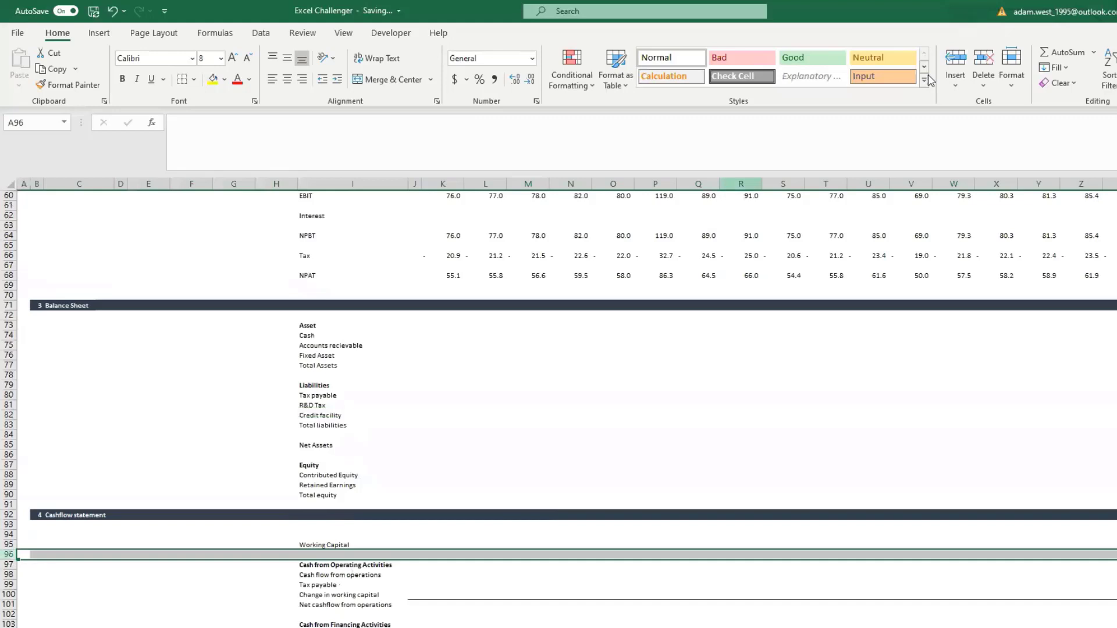
left_click(956, 58)
left_click(341, 562)
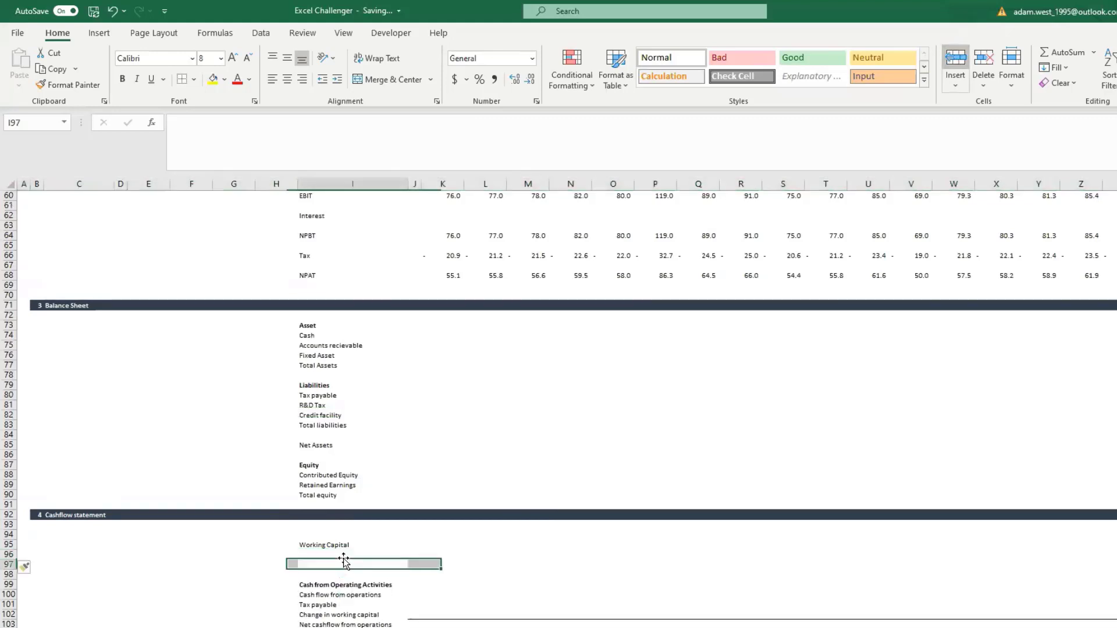
type("Opening")
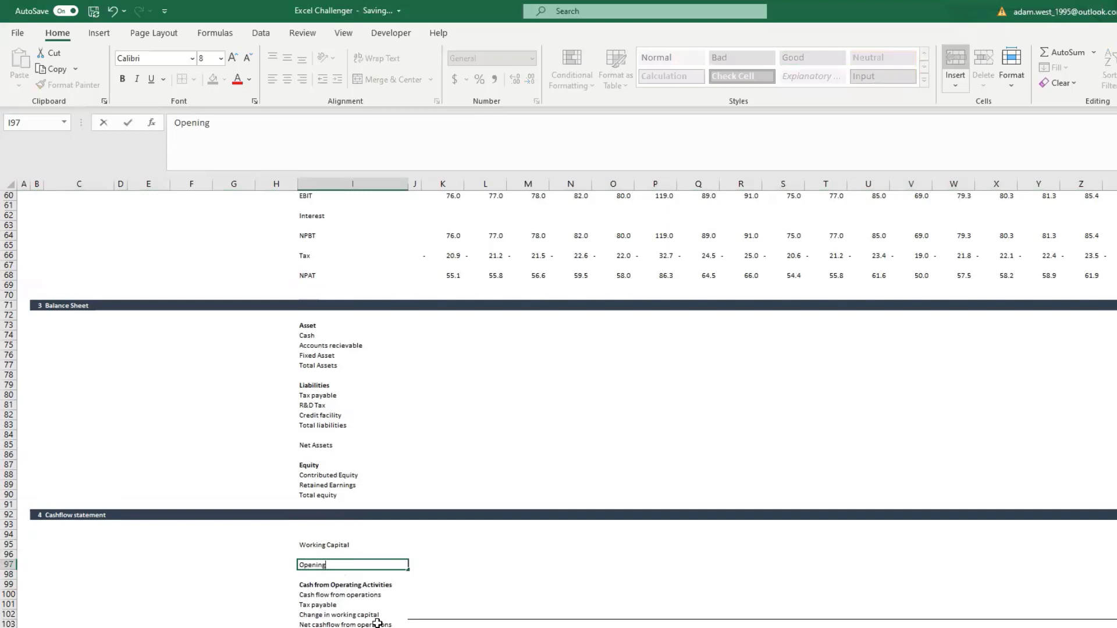
key("Tab")
Total K100:K102 with a SUM formula in K103 for Net cashflow from operations and apply the comma number style
key("Tab")
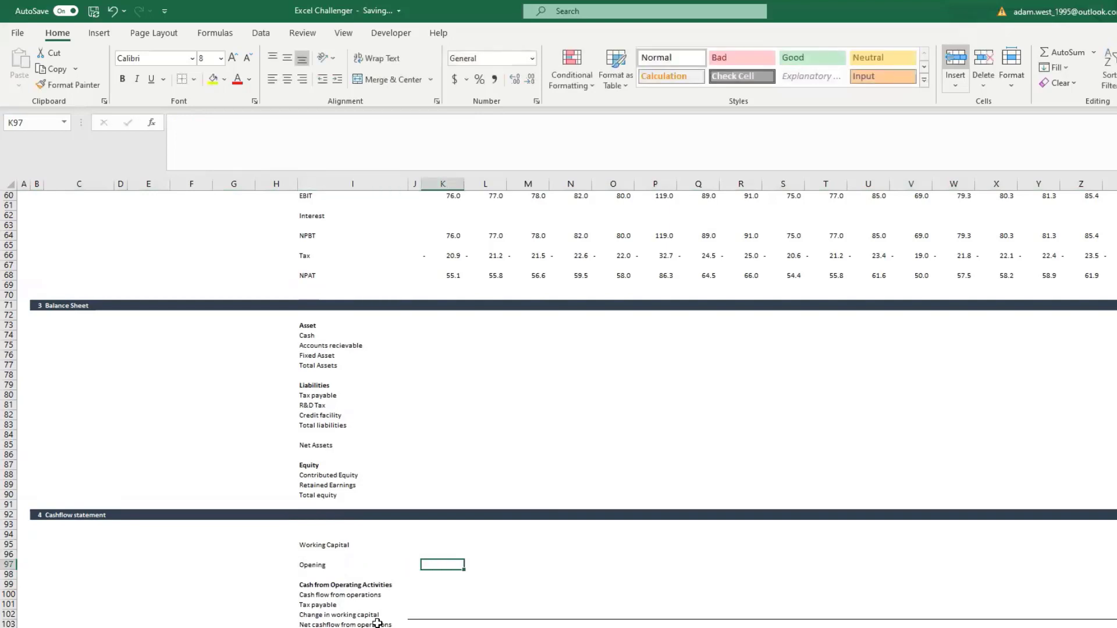
key("Down")
key("Down")
key("Down")
key("Down")
key("Down")
key("Down")
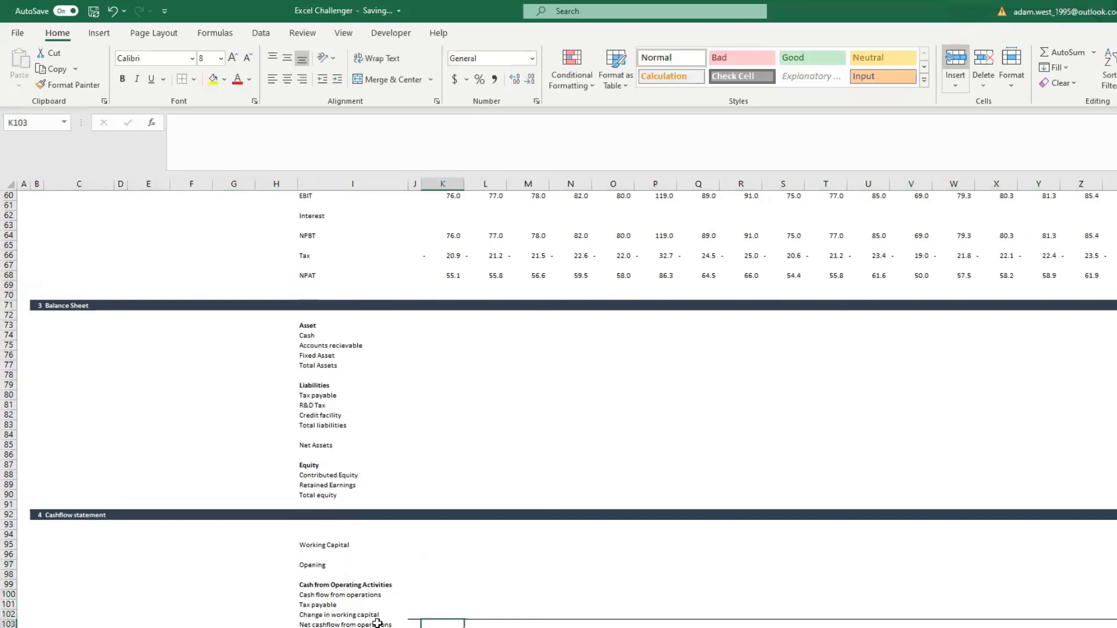
key("Left")
key("Right")
type("+sum(")
key("Up")
key("shift+Up")
key("shift+Up")
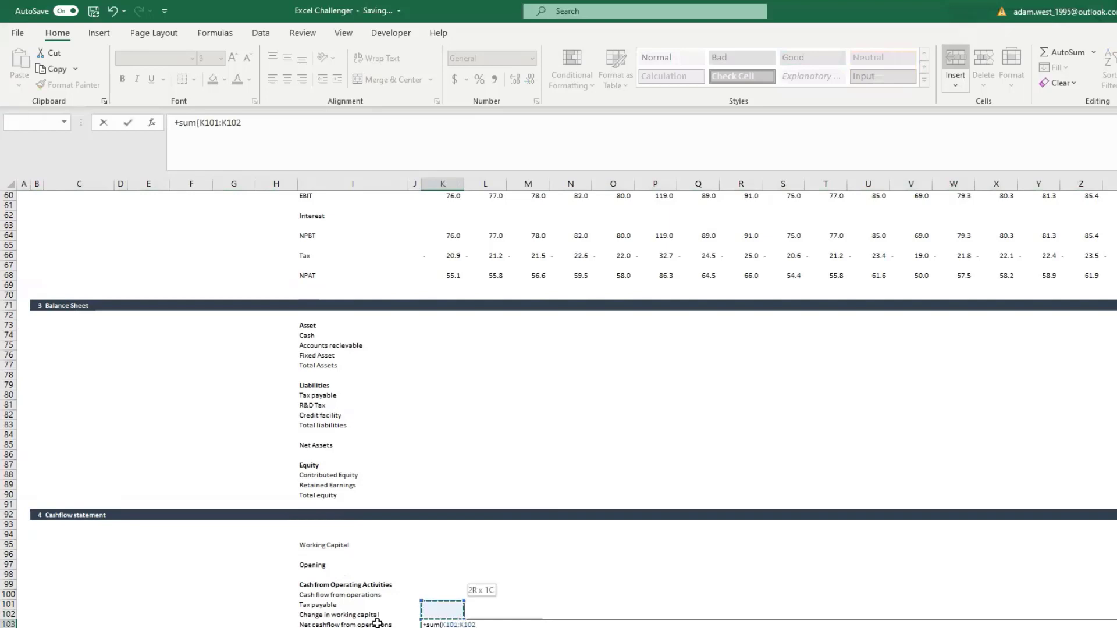
key("ctrl+Return")
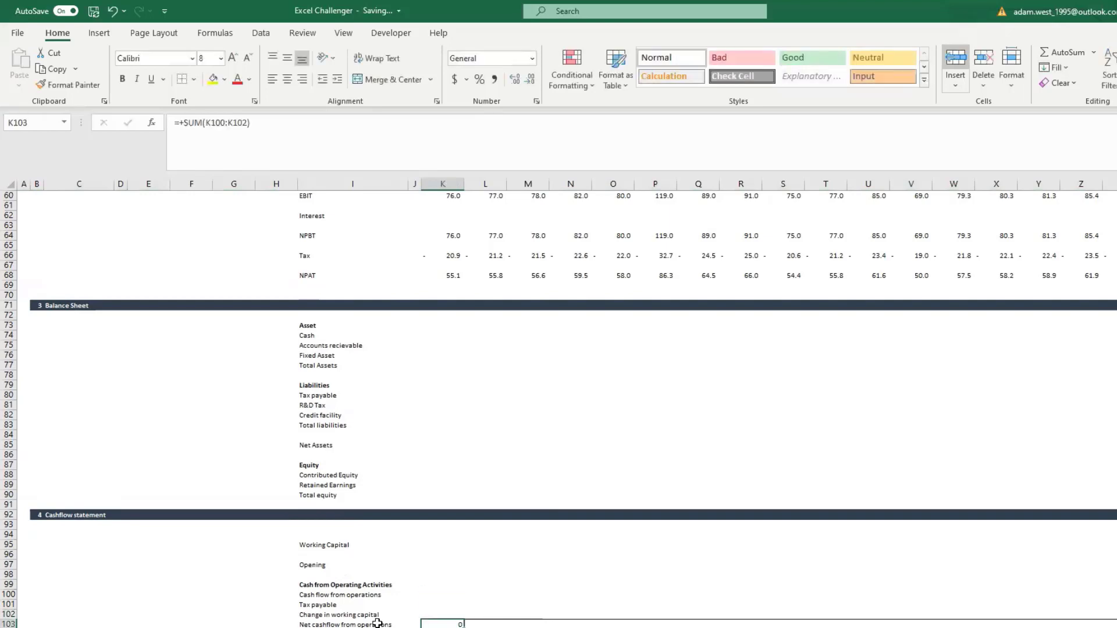
left_click(494, 79)
Enter "Loan draw" in I107 and "Loan repayment" in I108 below Net Interest
scroll(464, 494, "down", 4)
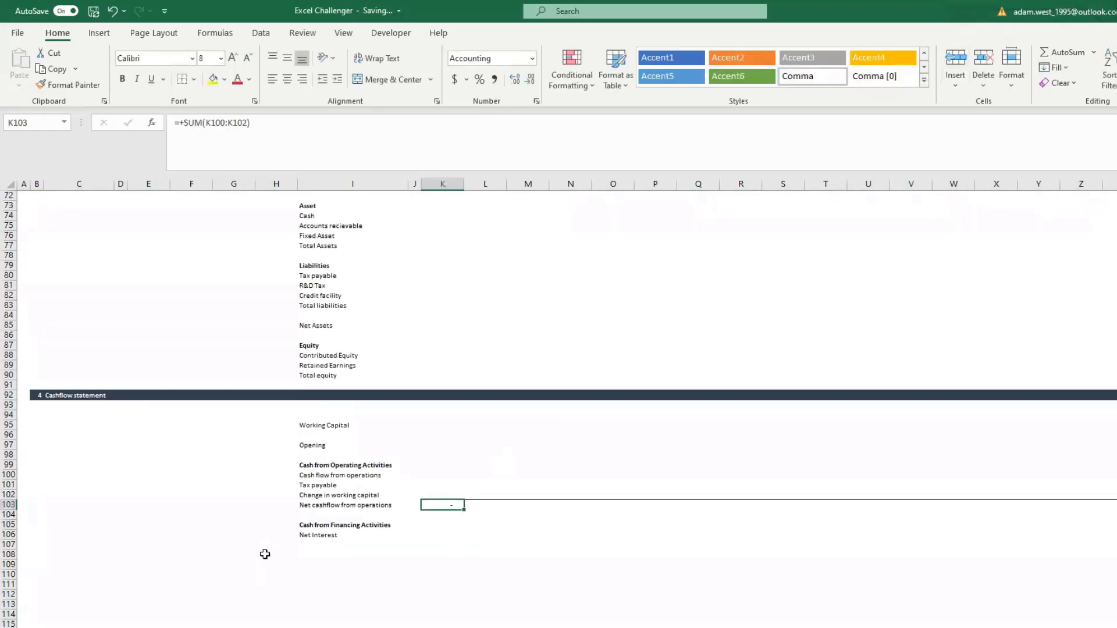
left_click(312, 536)
key("Down")
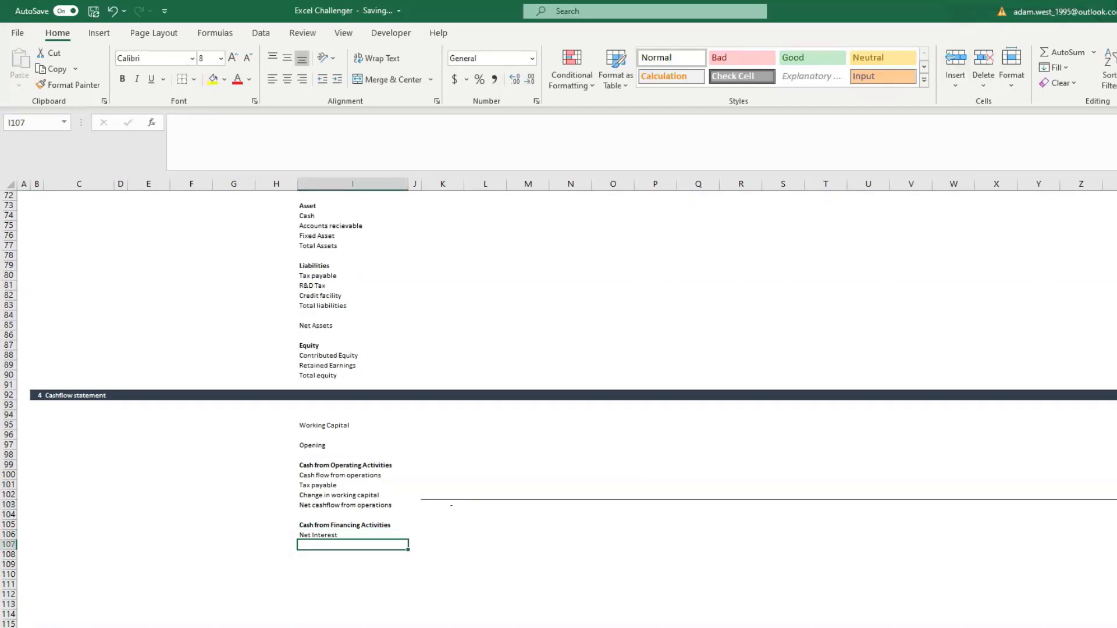
type("Loan")
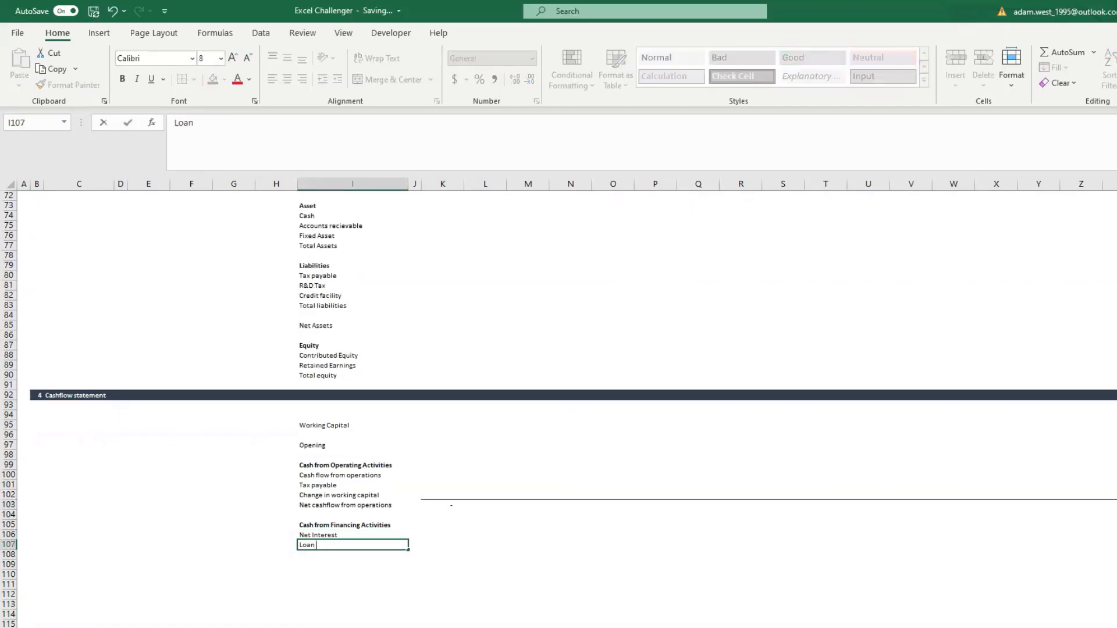
type(" draw")
key("Return")
type("Loan ")
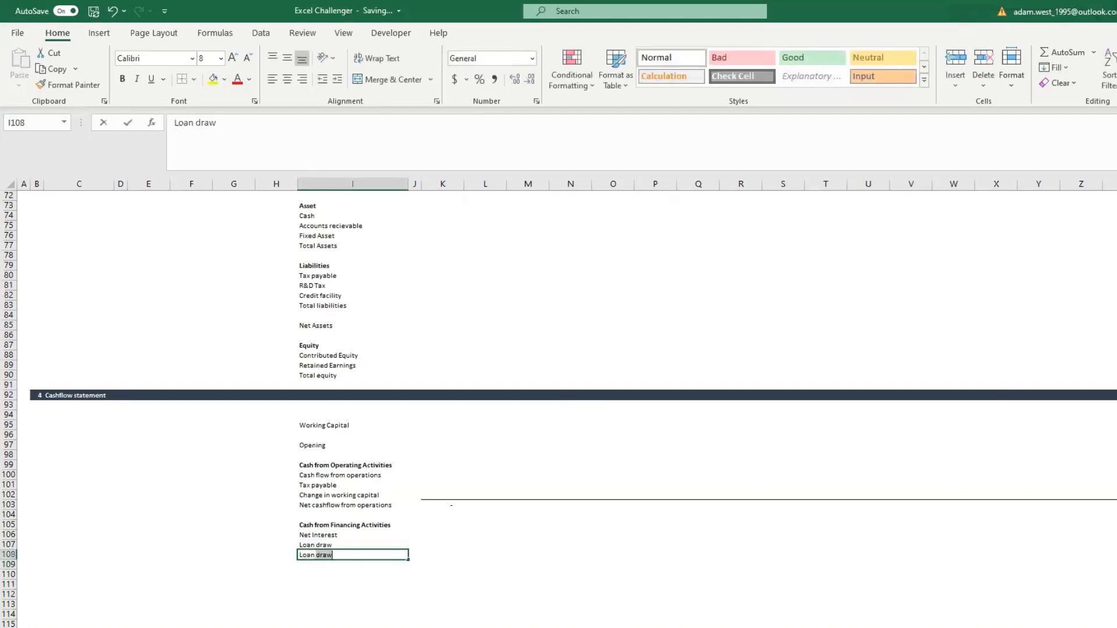
type("repaymen")
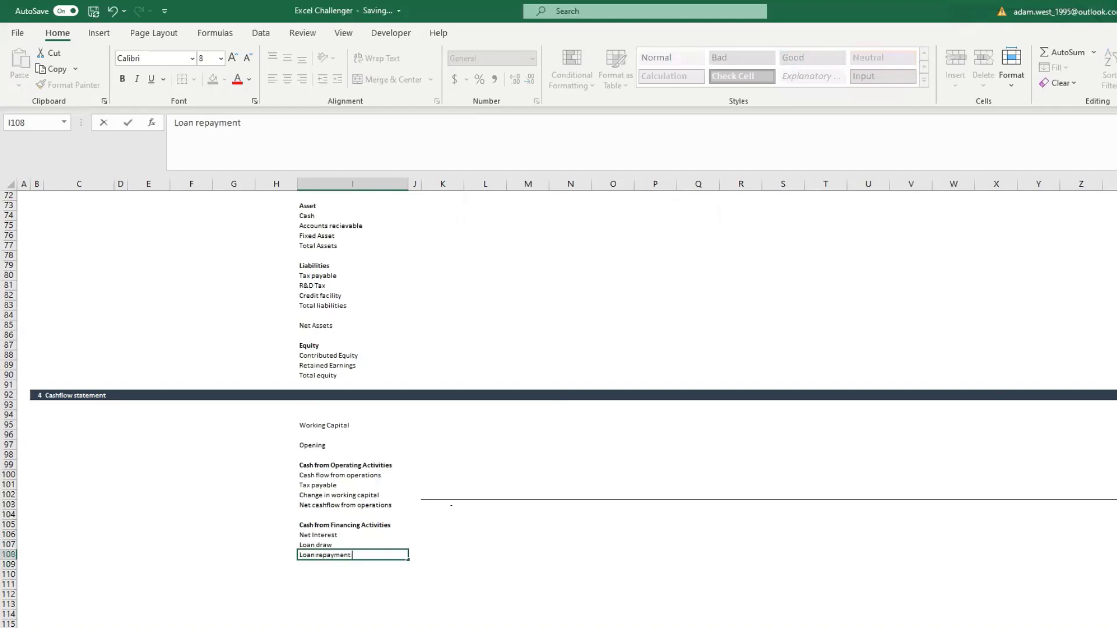
type("t")
key("Return")
Copy the Net cashflow from operations label from I103 into I109 below Loan repayment
key("Up")
key("Up")
key("Up")
key("Up")
key("Up")
key("Up")
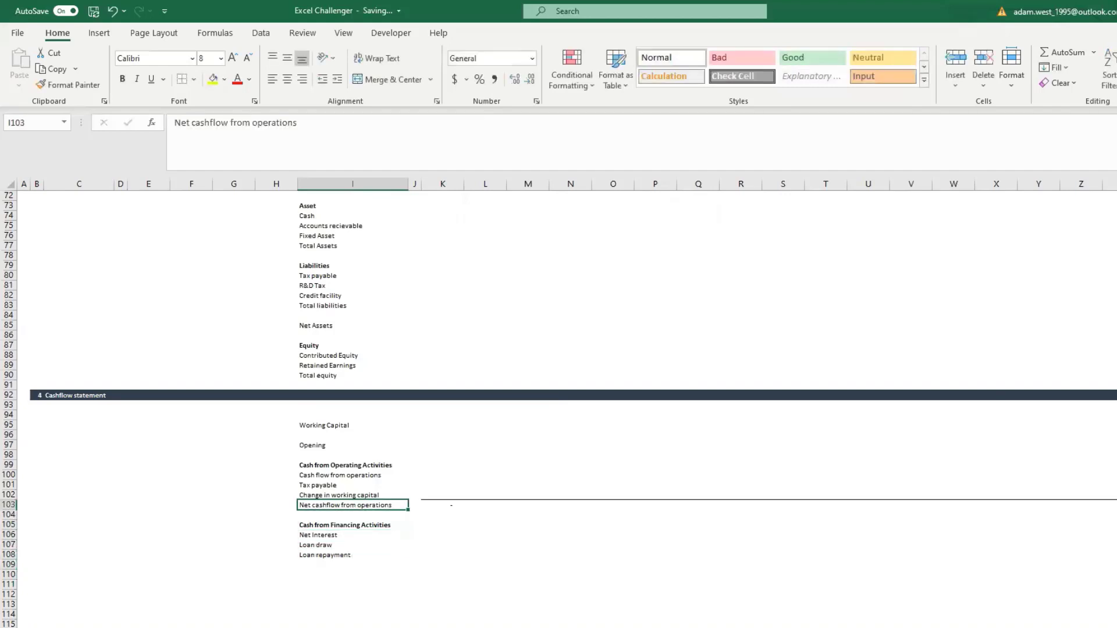
key("ctrl+c")
key("Down")
key("Down")
key("Down")
key("Down")
key("Down")
key("Down")
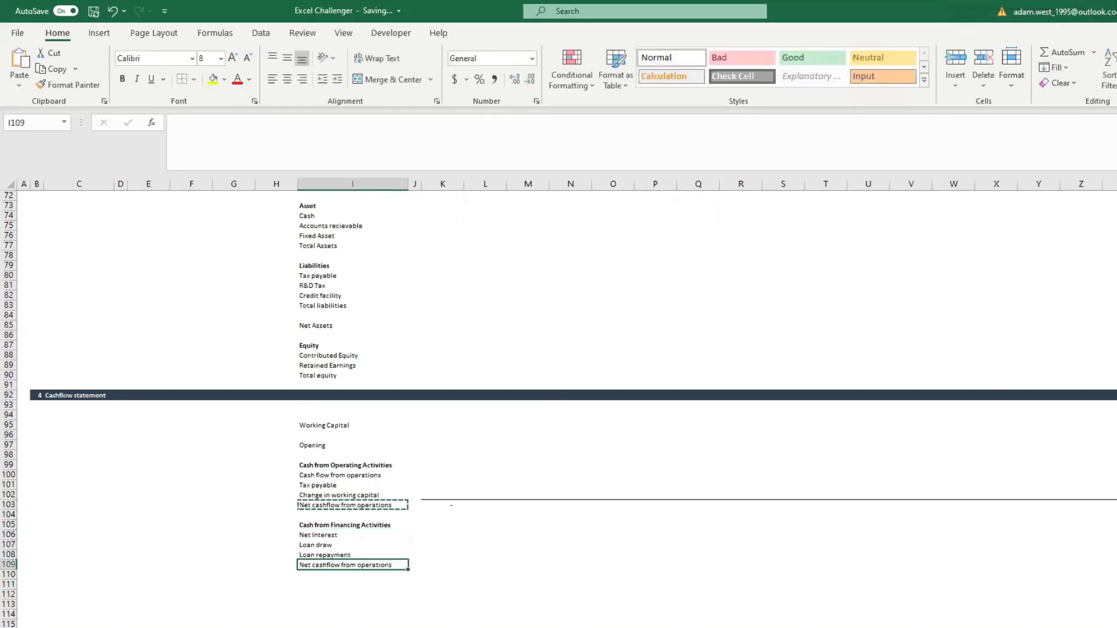
key("Return")
Change the label in I109 to "Net cashflow from financing"
key("Right")
key("Left")
key("F2")
key("ctrl+shift+Left")
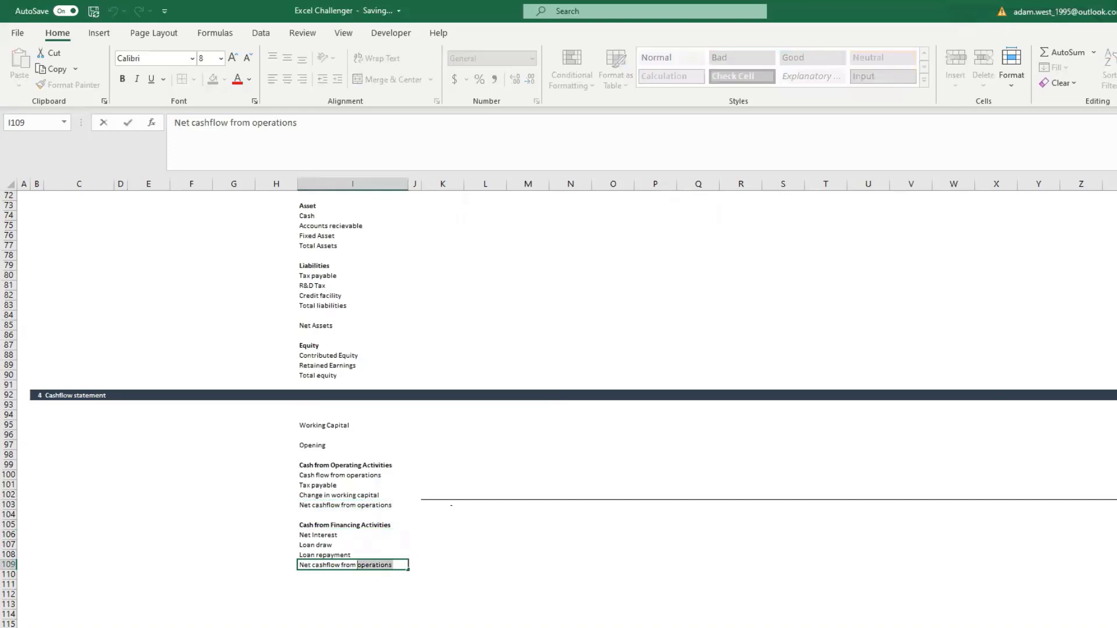
type("financing")
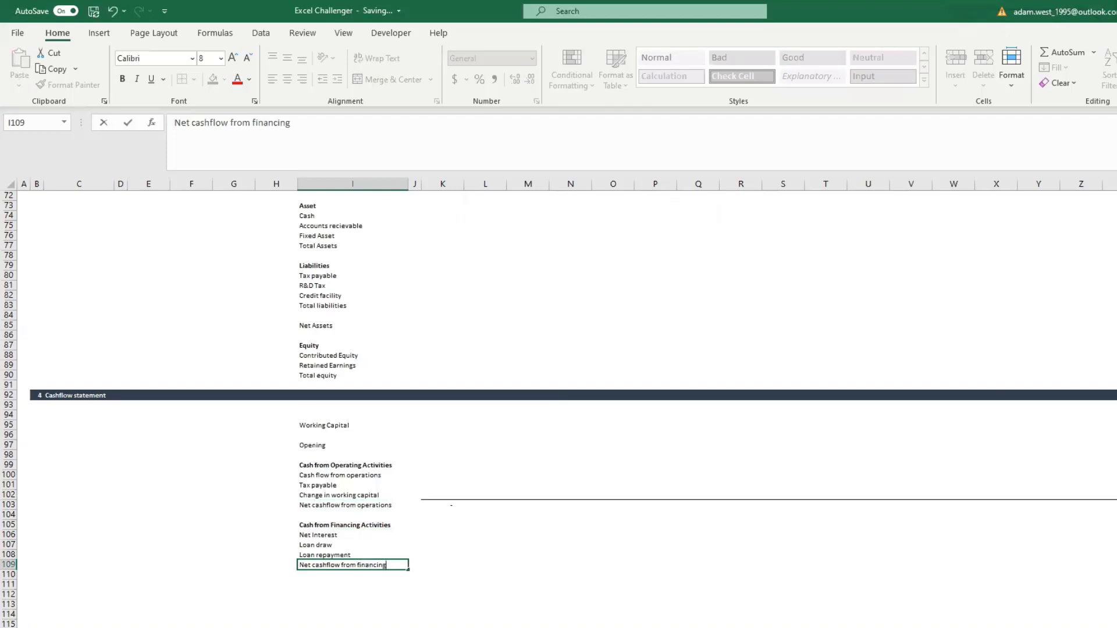
key("Return")
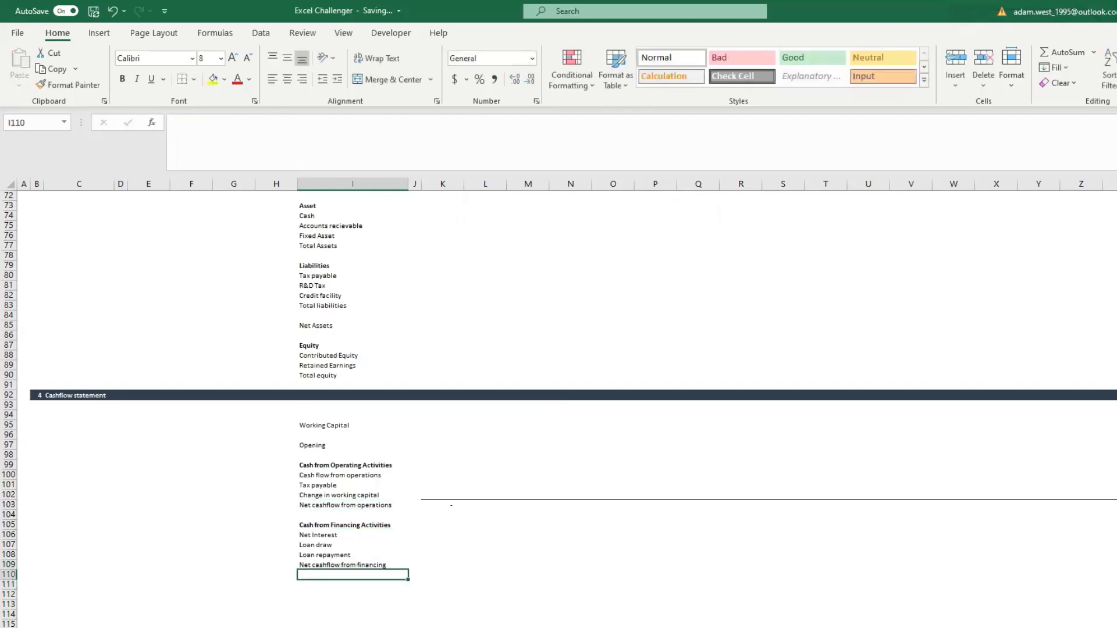
Insert a row at row 112 and copy the financing activities labels I105:I109 into the block starting at I111
left_click(9, 594)
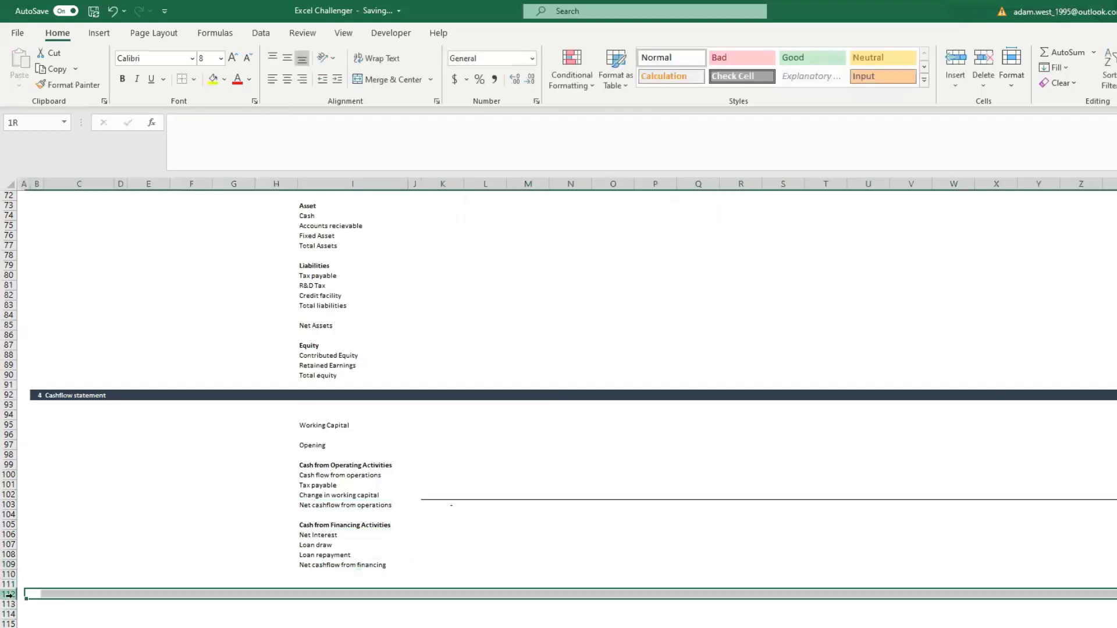
left_click(955, 57)
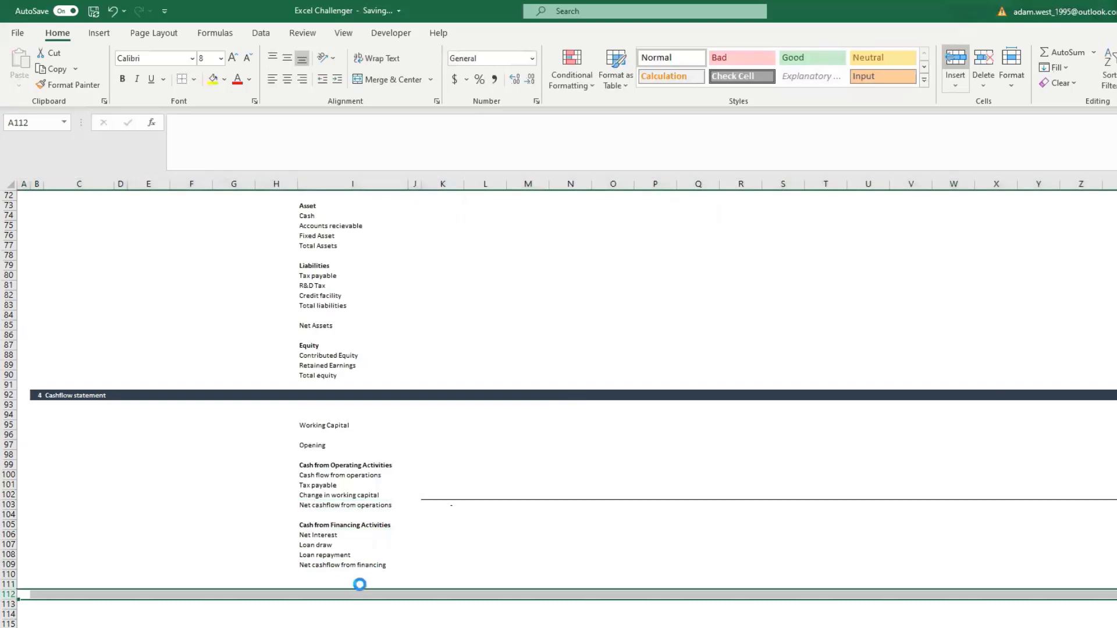
left_click(359, 584)
left_click_drag(345, 525, 334, 564)
key("ctrl+c")
left_click(340, 584)
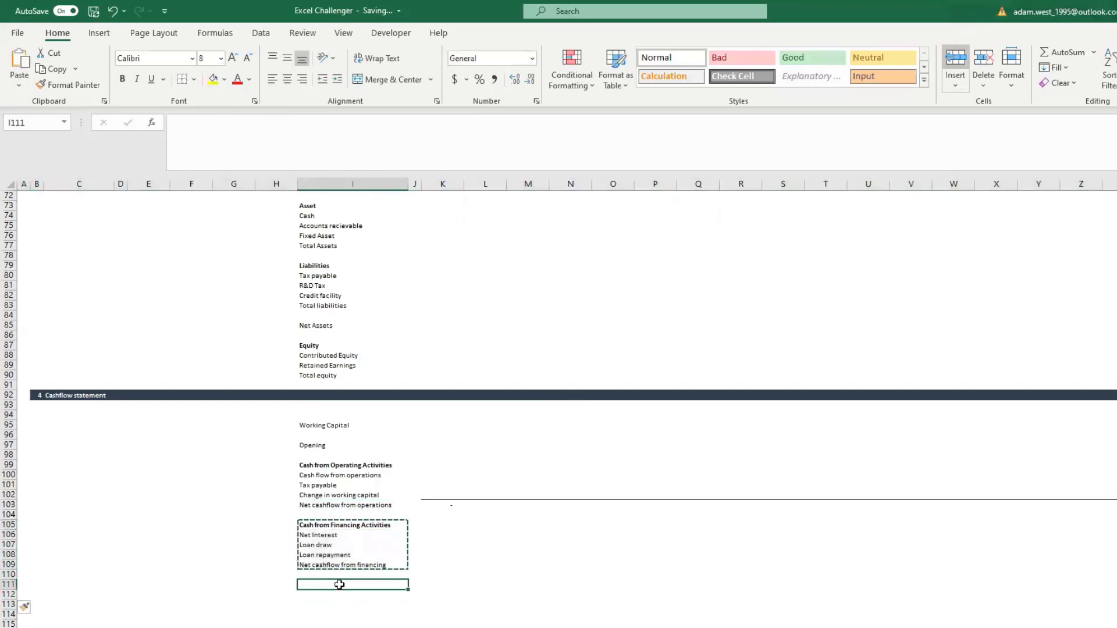
key("ctrl+v")
Change the copied heading in I111 to "Cash from Investing Activities"
double_click(339, 585)
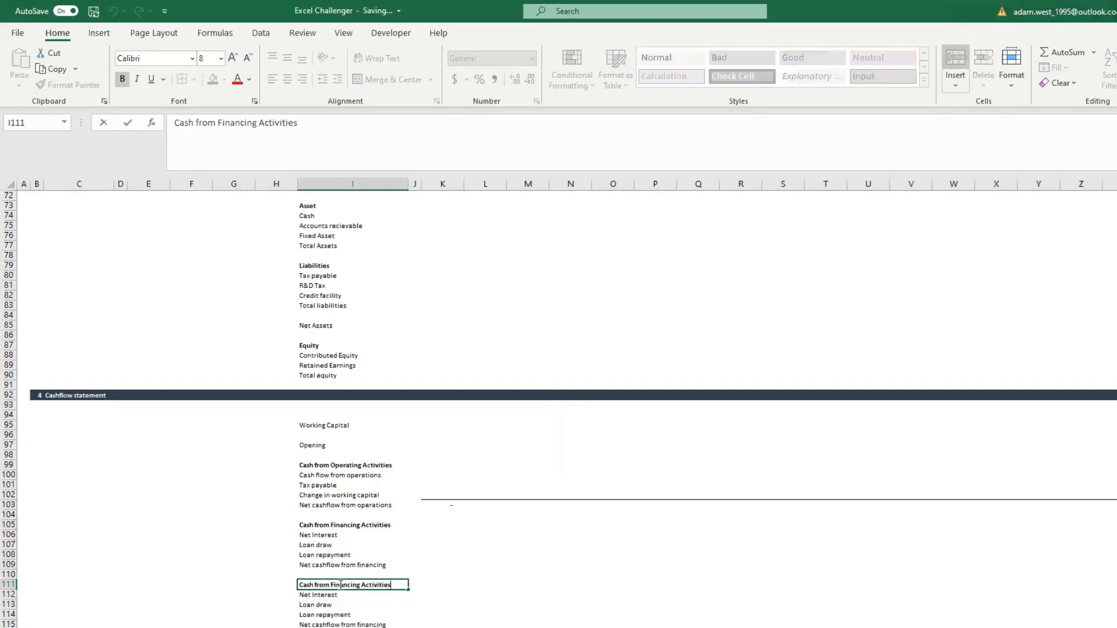
key("ctrl+shift+Left")
key("ctrl+shift+Left")
key("Left")
key("ctrl+shift+Right")
type("Investing")
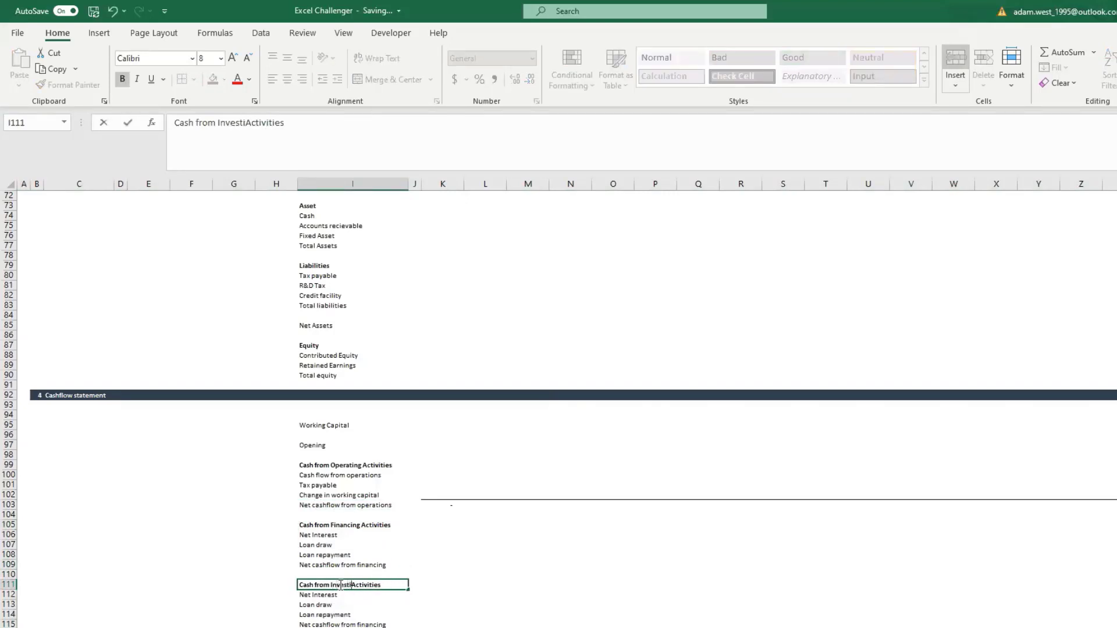
key("Return")
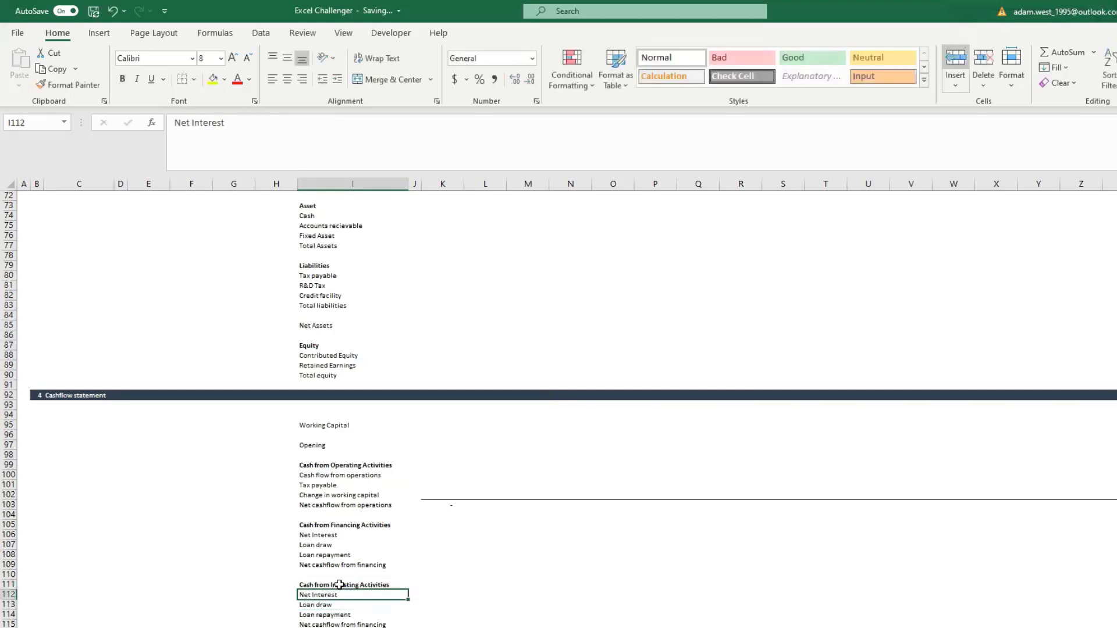
Replace the Net Interest label in I112 with "Net investment in PPE"
type("Net in")
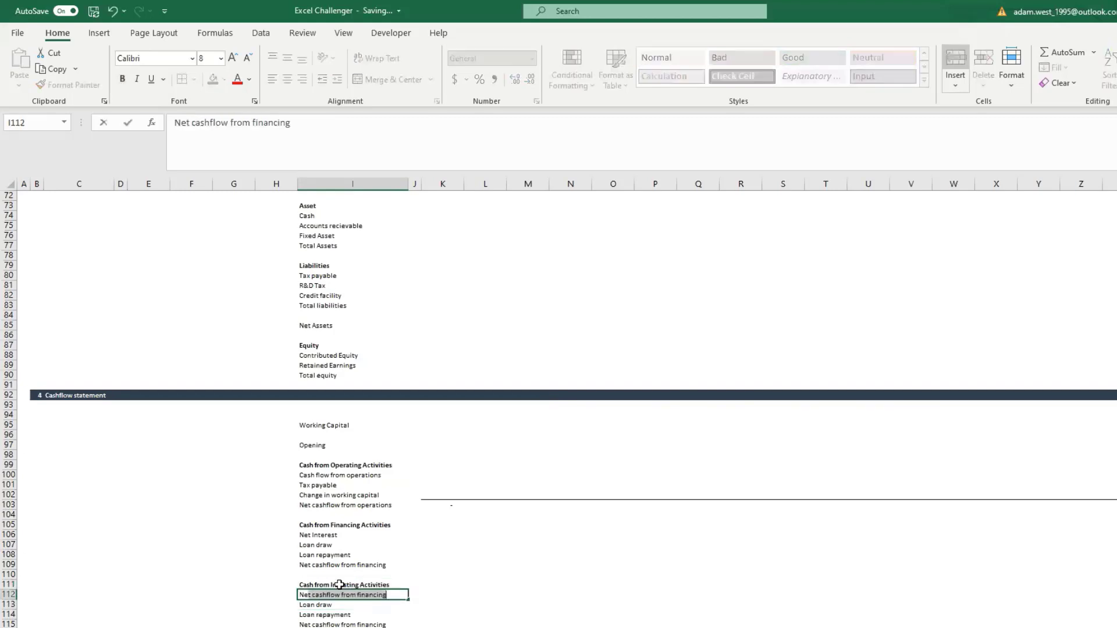
type("vestment in PPE")
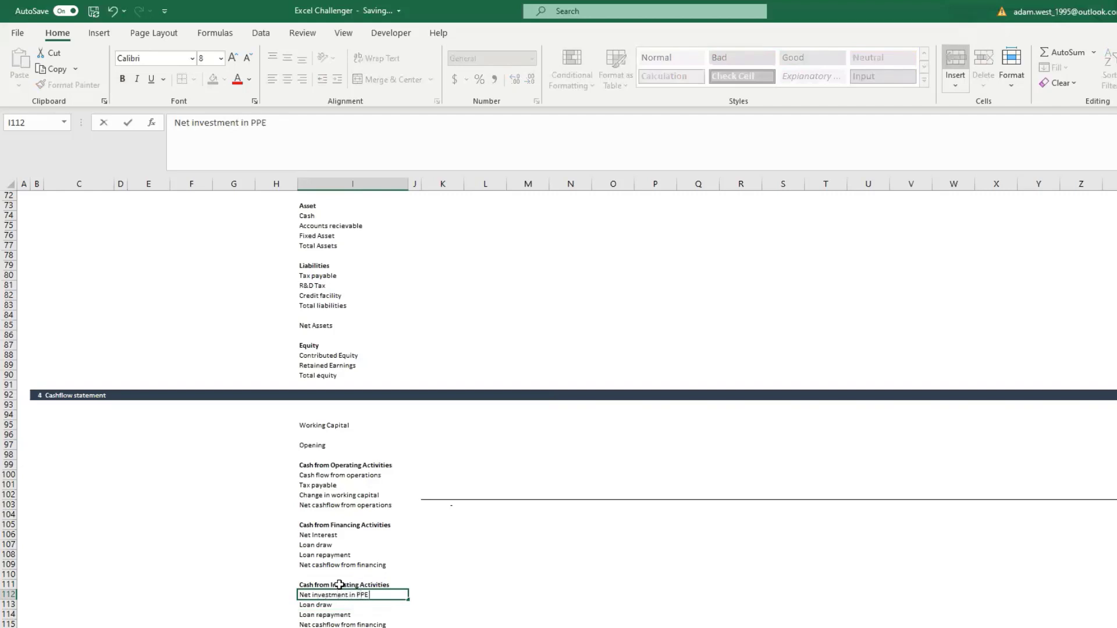
key("Return")
Clear the copied loan labels below Net investment in PPE and delete rows 113 and 114
key("Return")
key("shift+Up")
key("Delete")
key("Down")
key("Left")
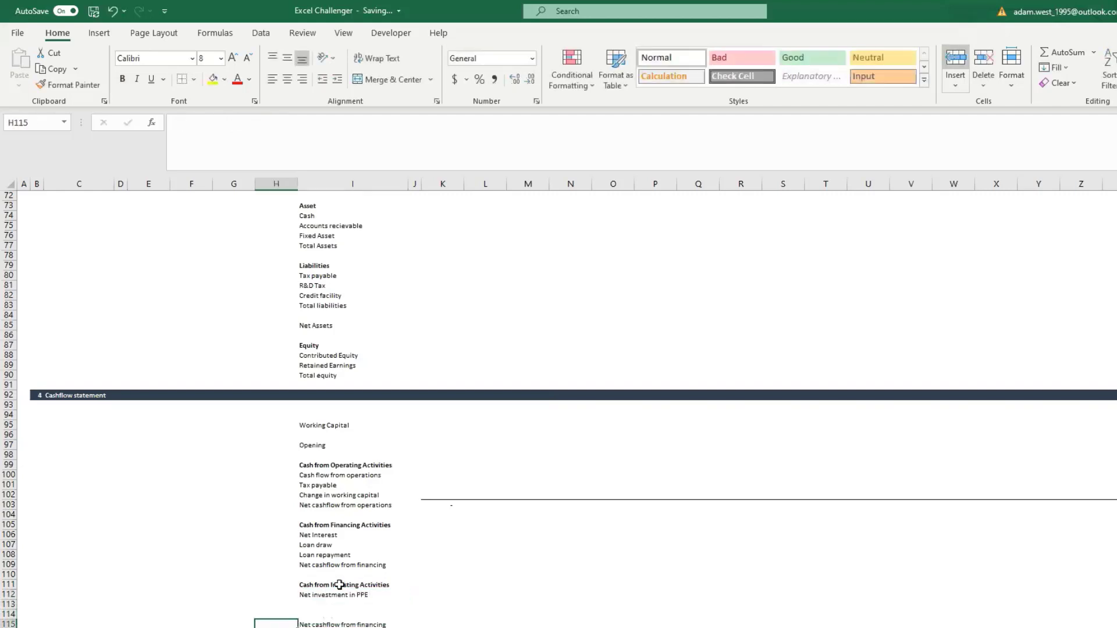
left_click_drag(13, 614, 10, 614)
left_click(987, 62)
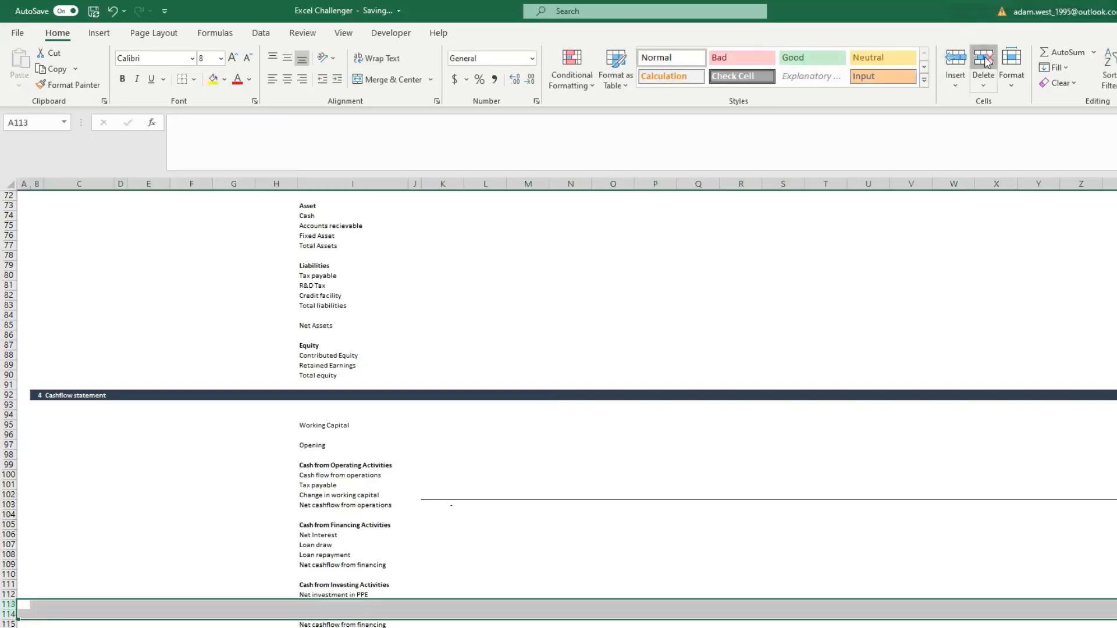
left_click(522, 562)
Enter a SUM formula over K112 in K113 to total the investing activities
left_click(405, 603)
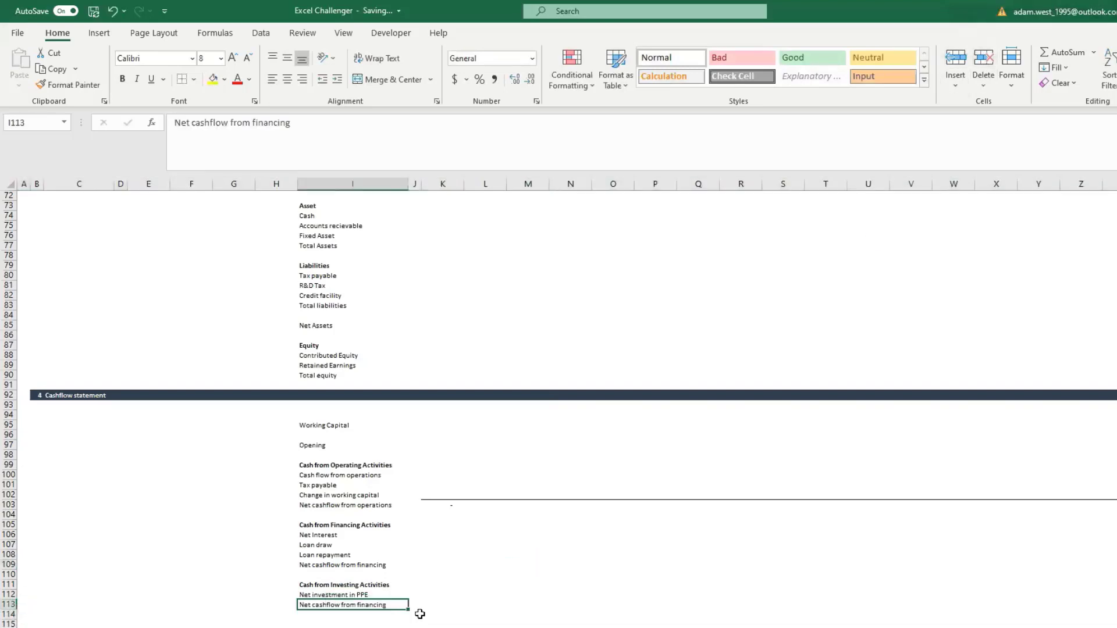
left_click(426, 606)
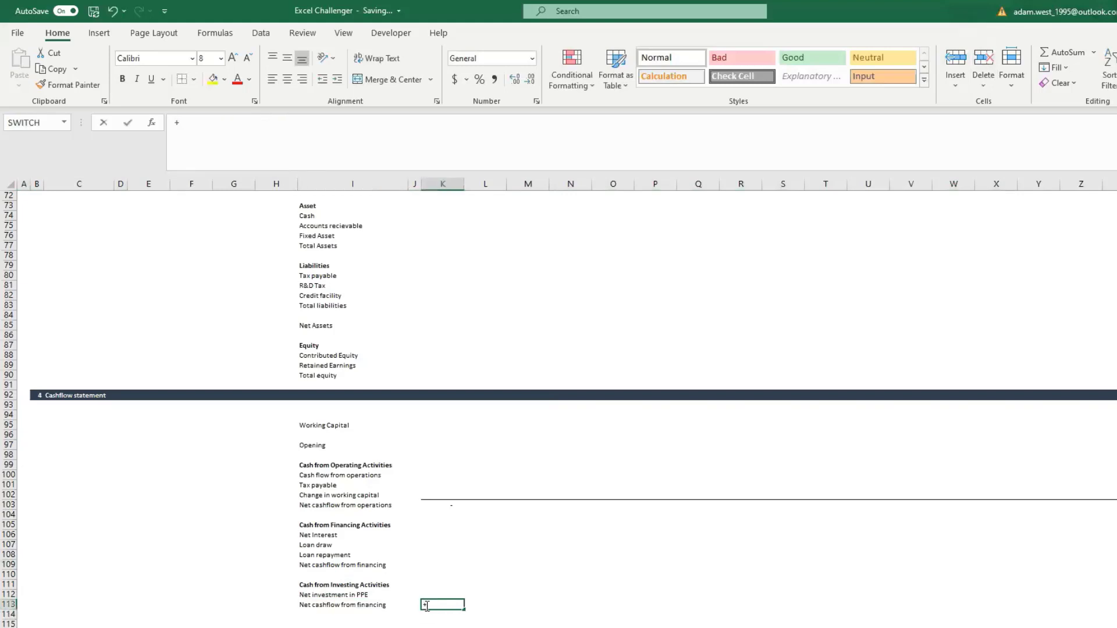
type("+sum(")
key("Up")
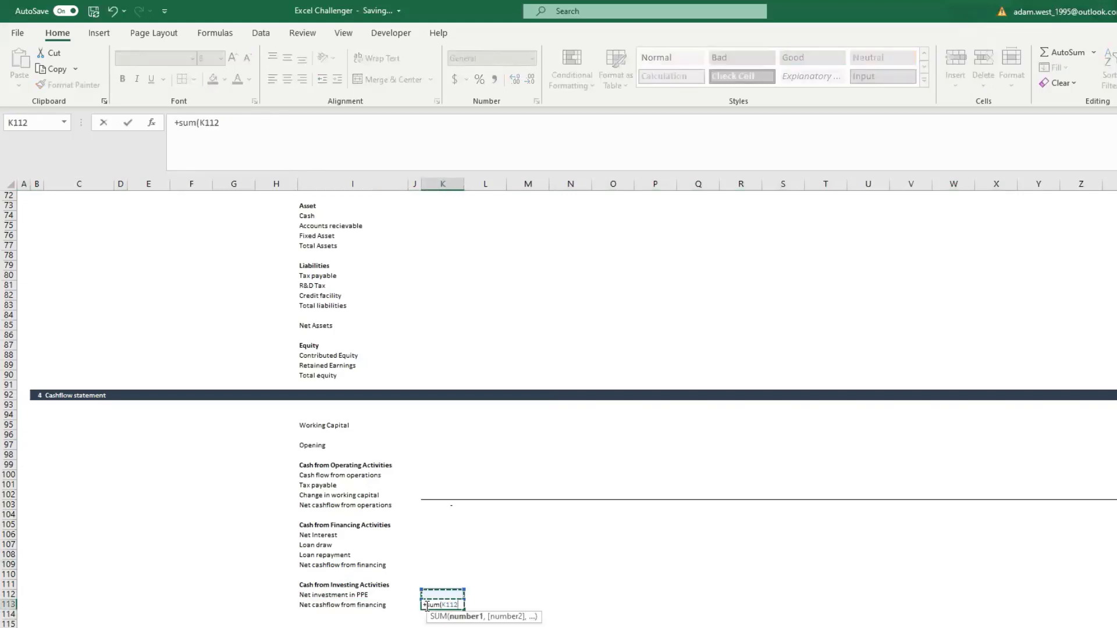
key("Return")
Total K106:K108 with a SUM formula in K109 for Net cashflow from financing
key("Up")
key("Up")
key("Up")
key("Up")
key("Up")
type("+sum(")
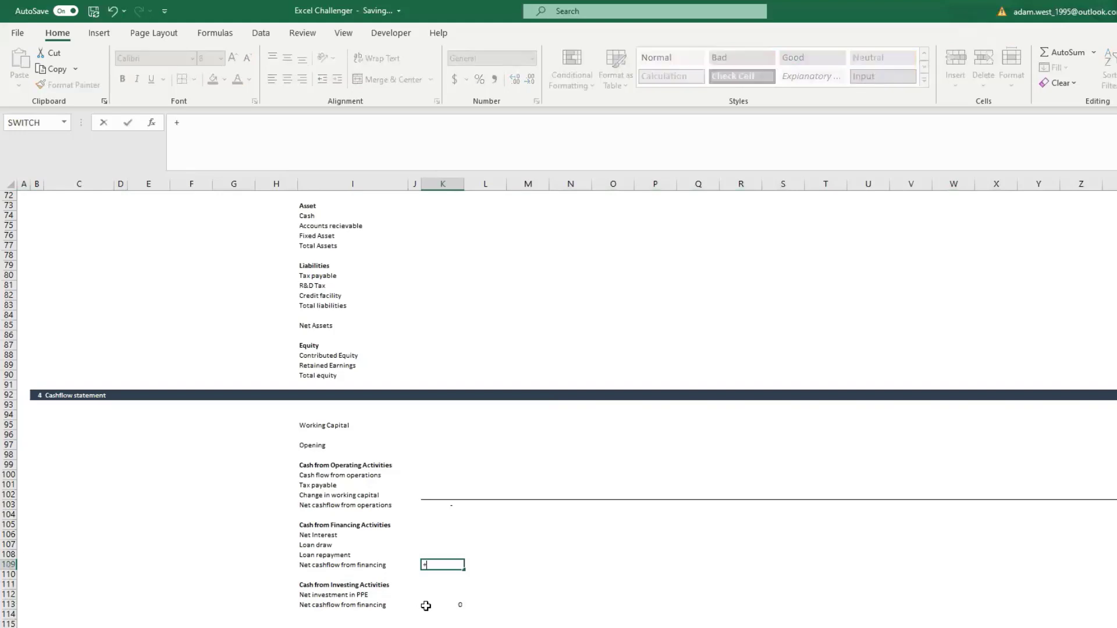
key("Up")
key("shift+Up")
key("shift+Up")
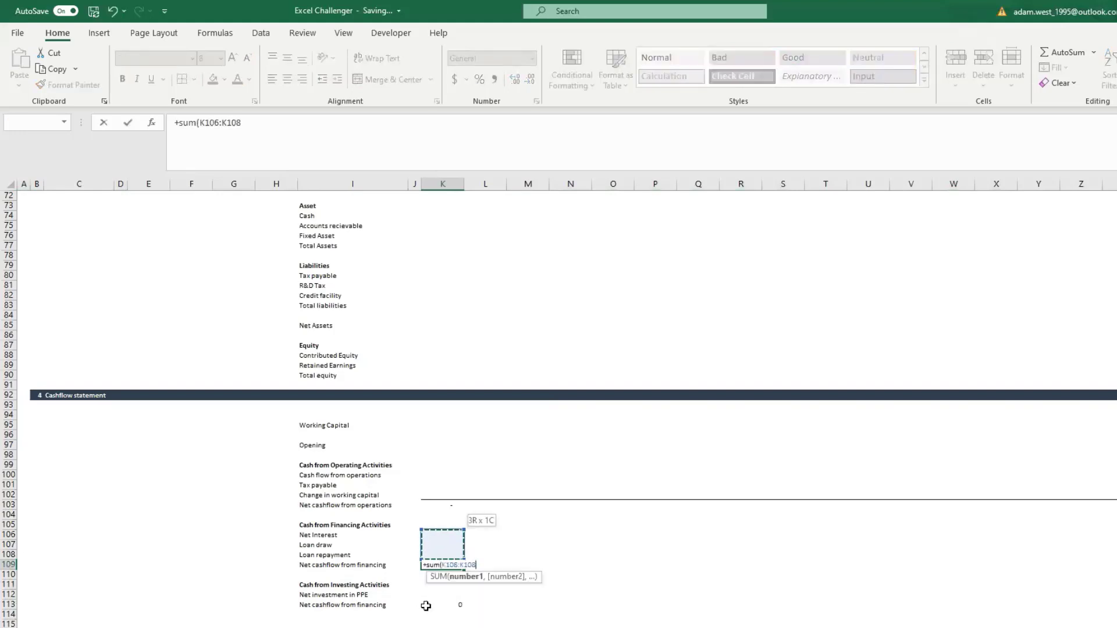
key("Return")
key("Up")
Apply the formatting of the operations total in K103 to the totals in K109 and K113 with Format Painter
left_click(428, 506)
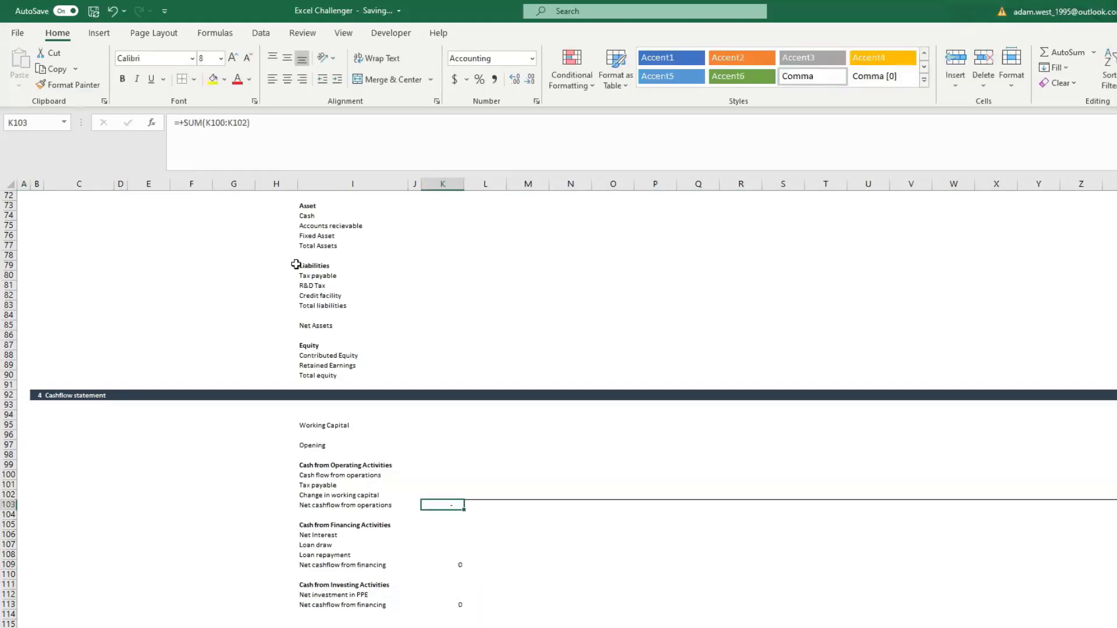
left_click(70, 84)
left_click(457, 564)
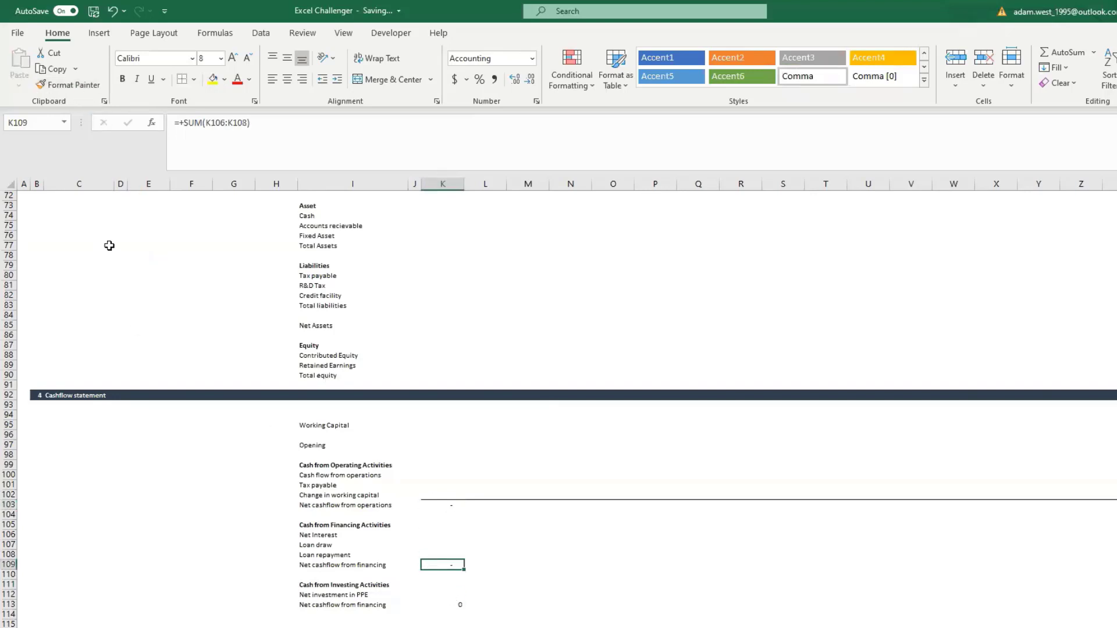
left_click(70, 84)
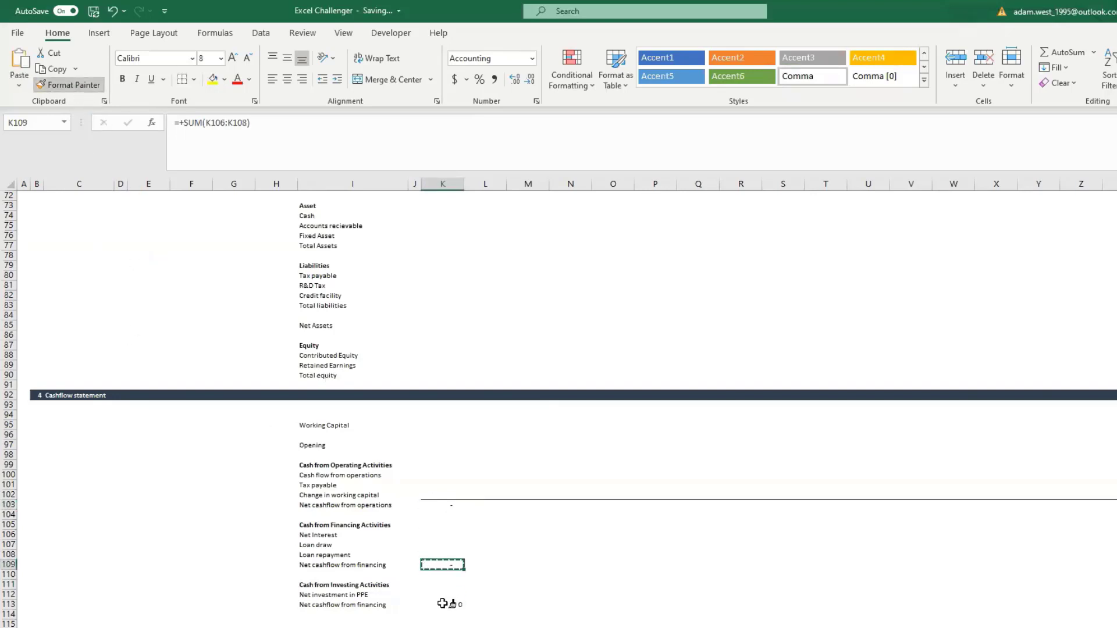
left_click(448, 605)
Copy K109:K113 across the remaining period columns of the financing and investing sections
left_click(448, 563)
left_click_drag(448, 564, 448, 600)
key("ctrl+c")
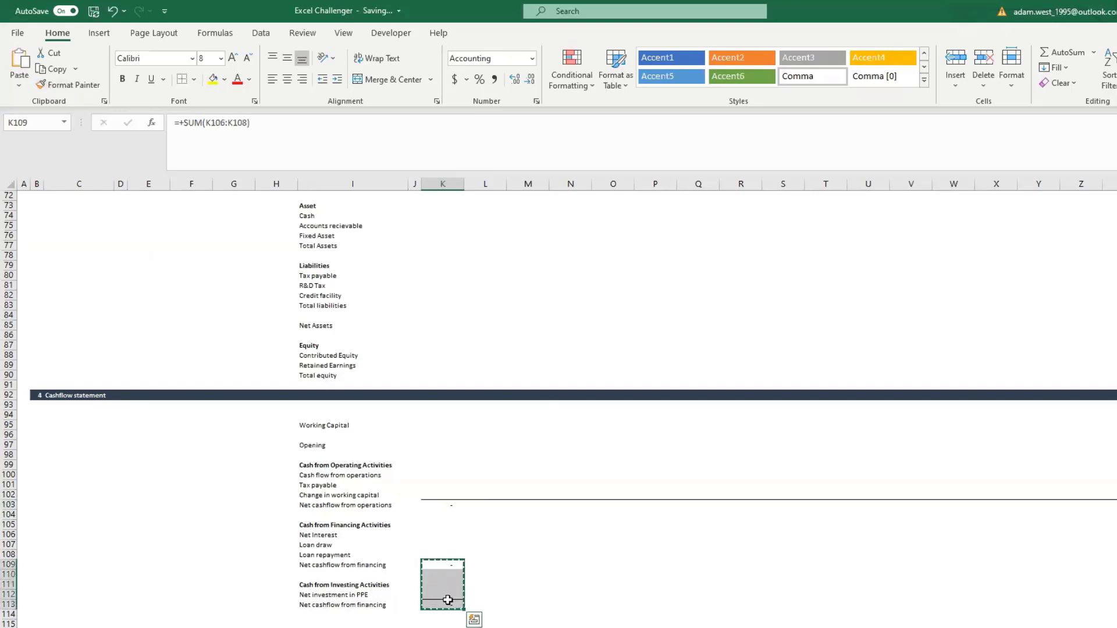
key("ctrl+shift+Right")
key("ctrl+v")
key("Escape")
key("shift+BackSpace")
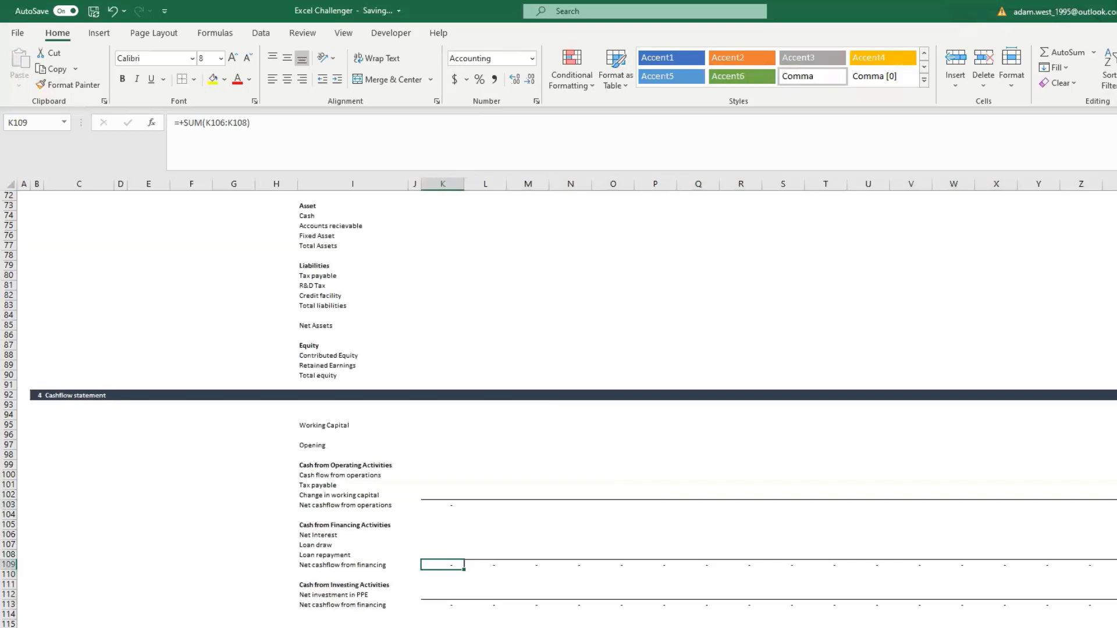
Delete the surplus blank rows from row 115 down to the section 5 header
left_click(9, 624)
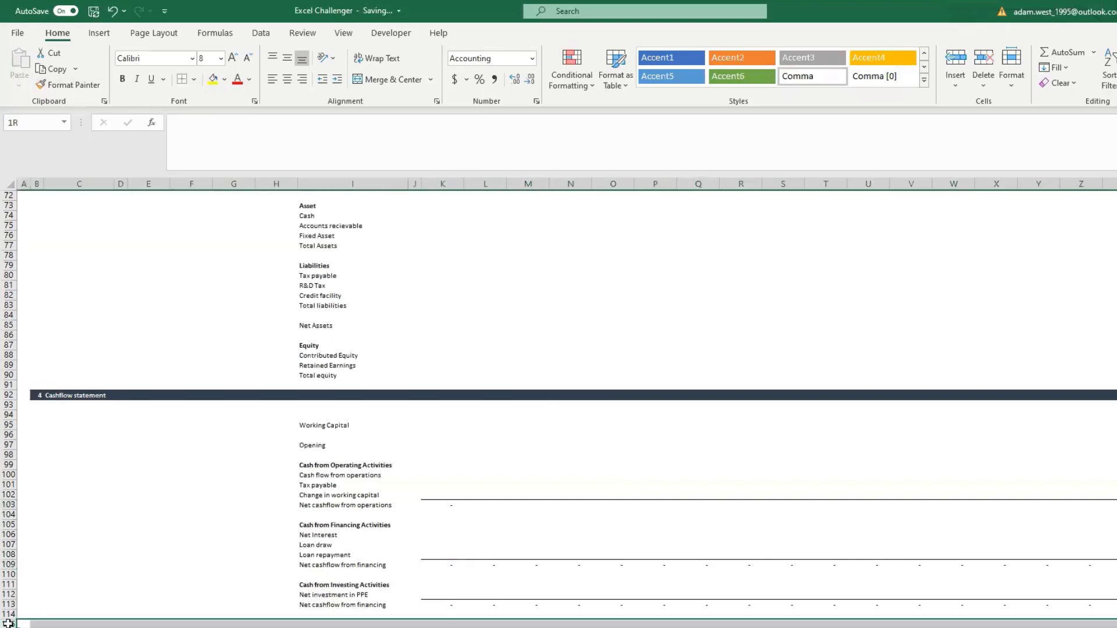
left_click(983, 62)
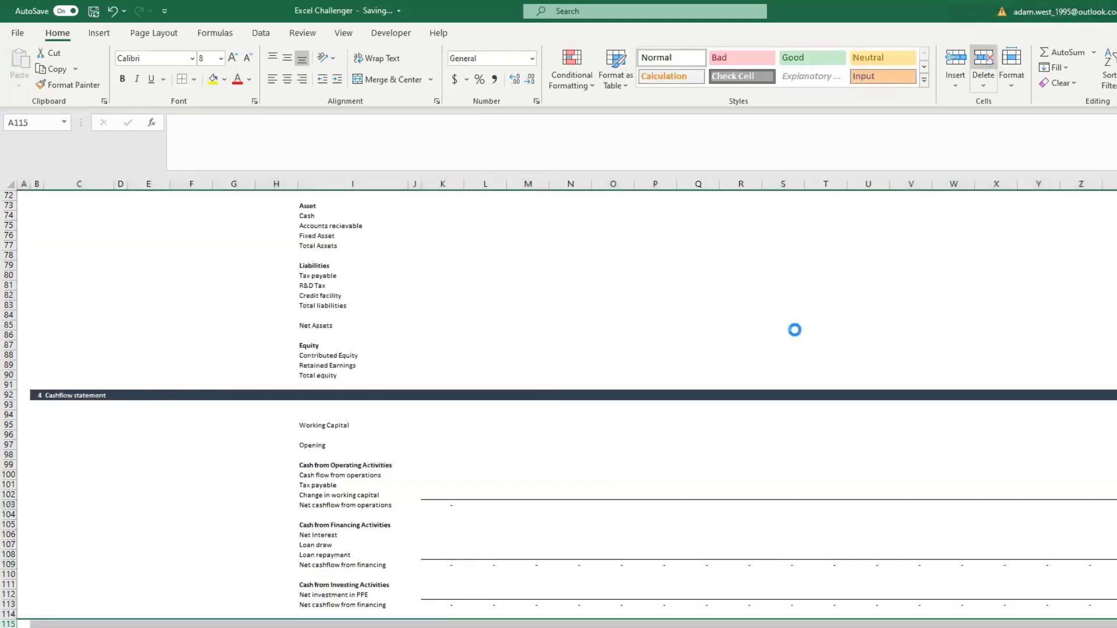
left_click(792, 328)
left_click(569, 498)
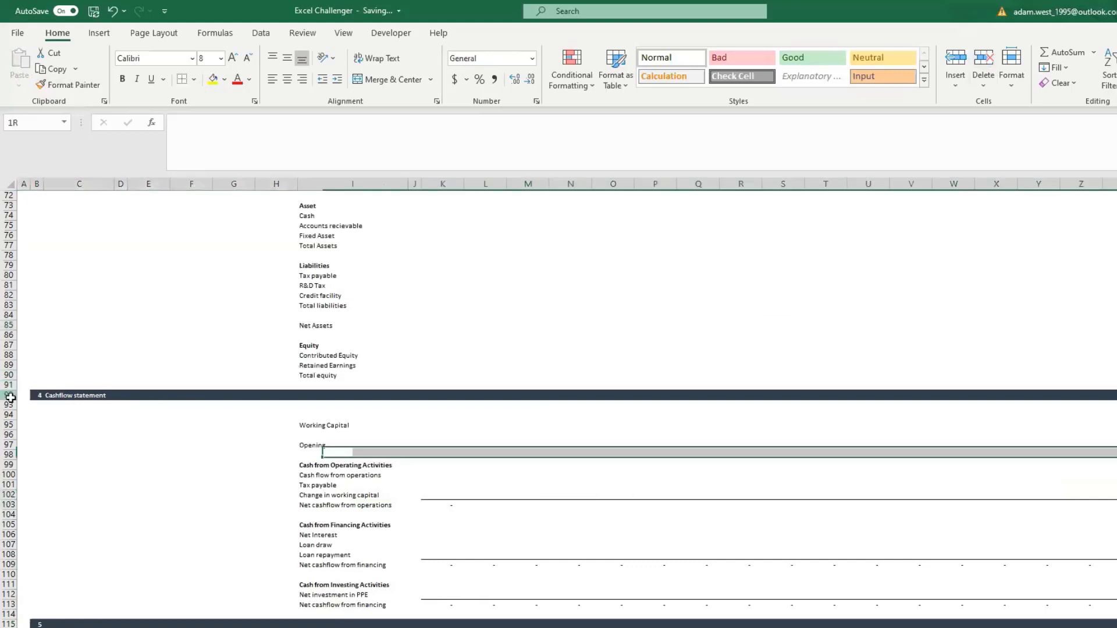
Insert two rows above the Cashflow statement header and enter "Check" in I92
left_click(8, 396)
left_click(956, 58)
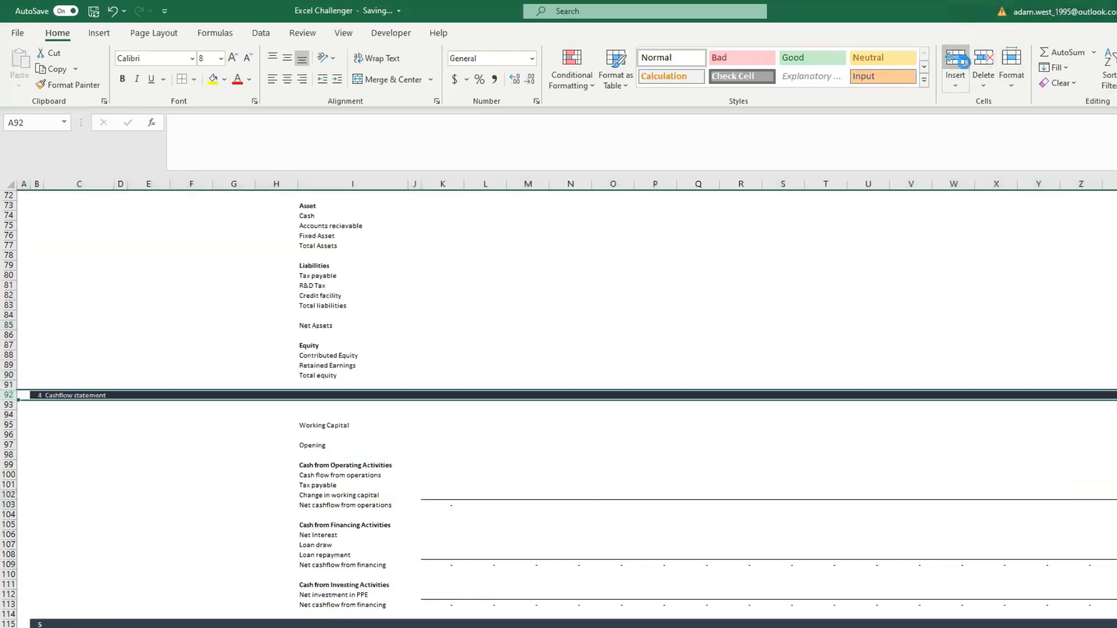
left_click(332, 395)
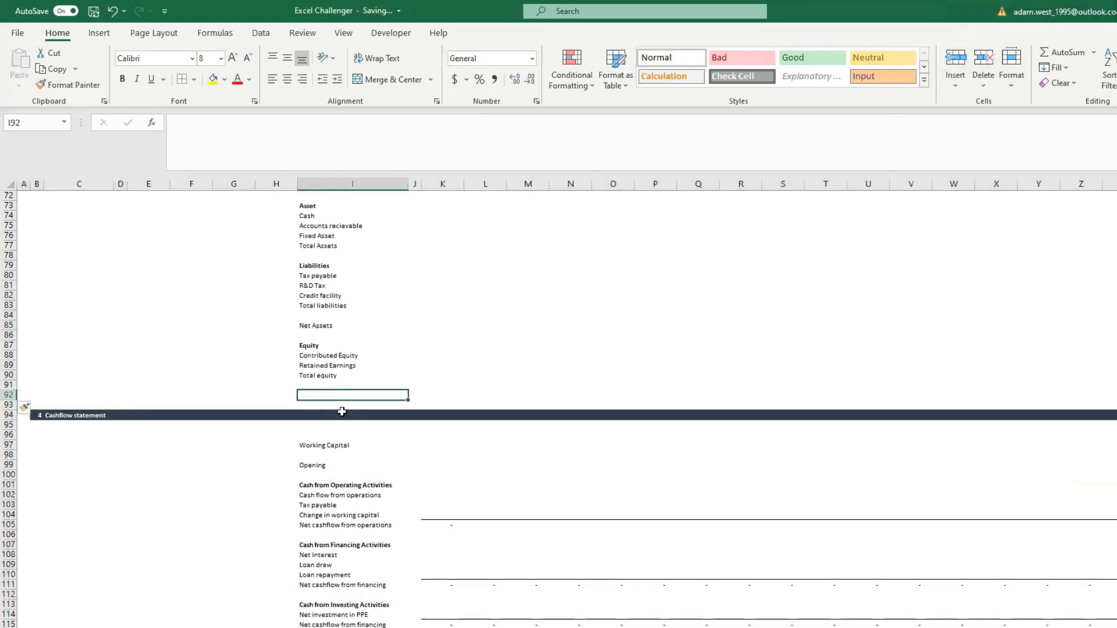
type("Check")
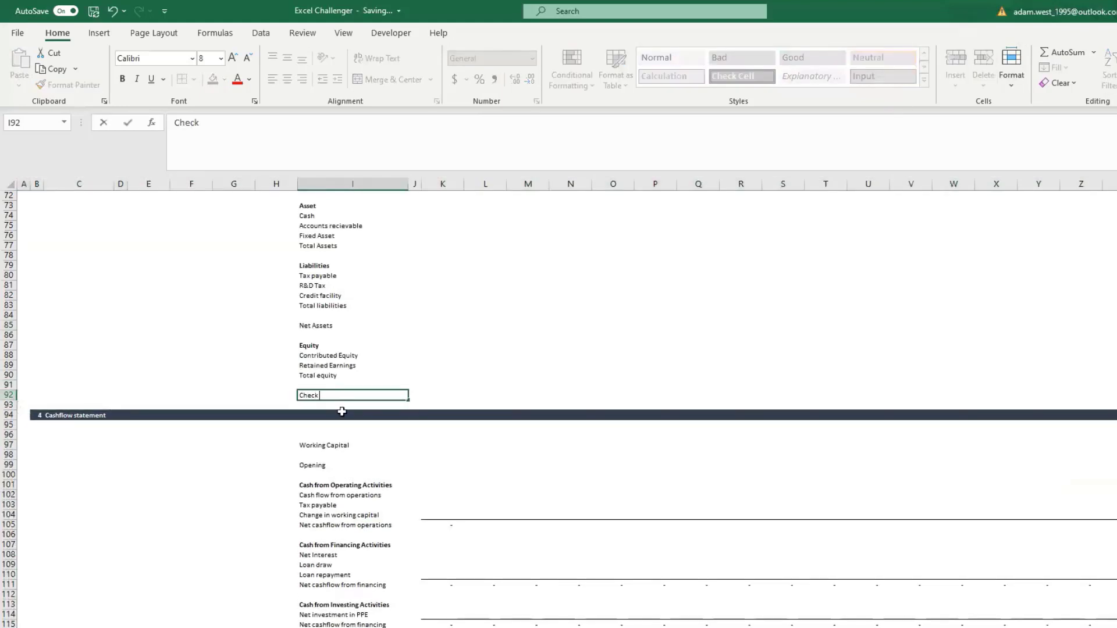
Enter =IF(K90=K85,TRUE,FALSE) in K92 to check that total equity equals net assets
key("Right")
key("Right")
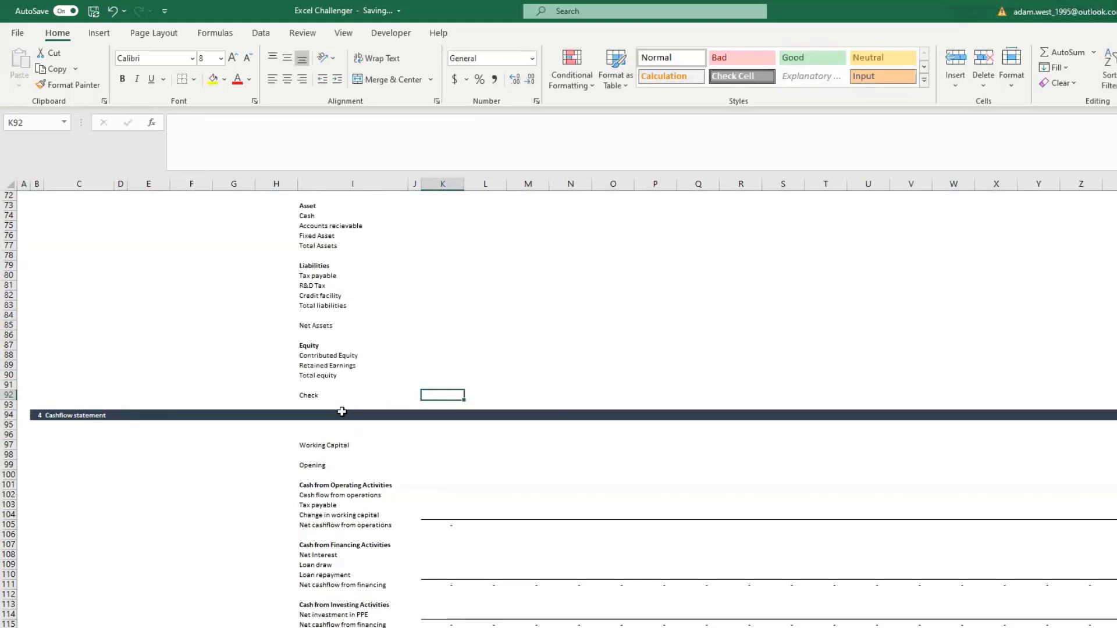
type("=if(")
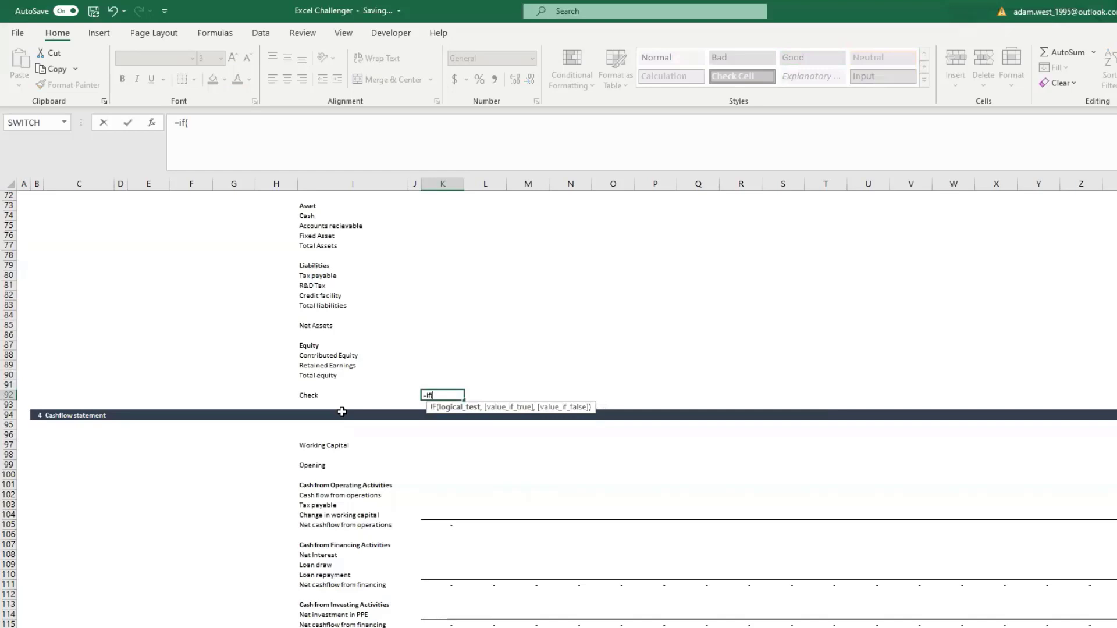
key("Up")
key("Up")
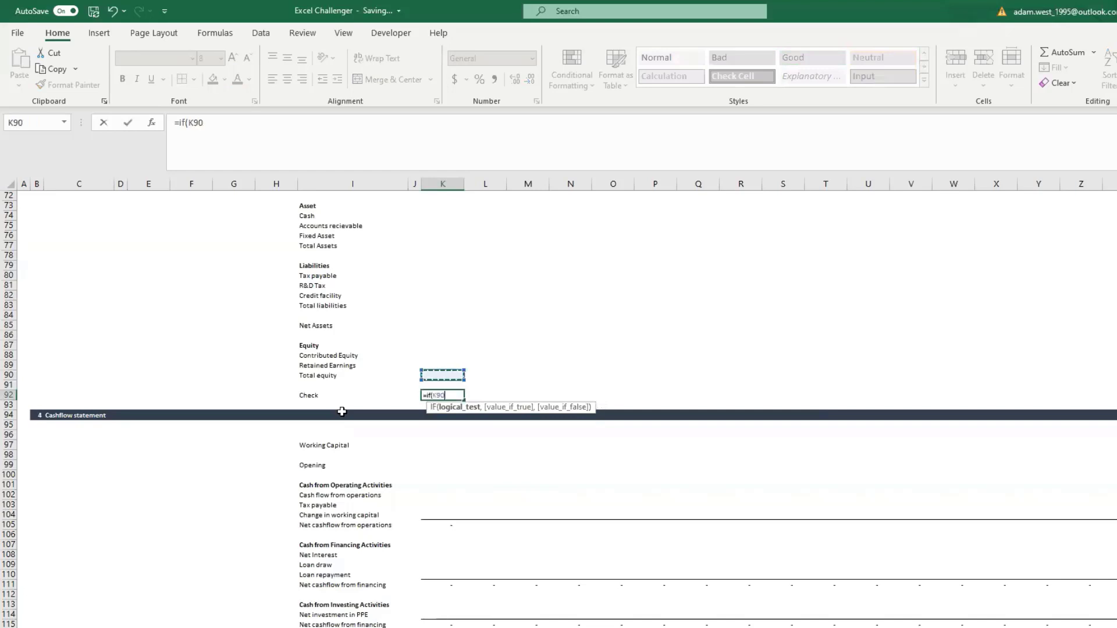
type("=")
key("Up")
key("Up")
key("Up")
key("Up")
key("Up")
key("Up")
key("Up")
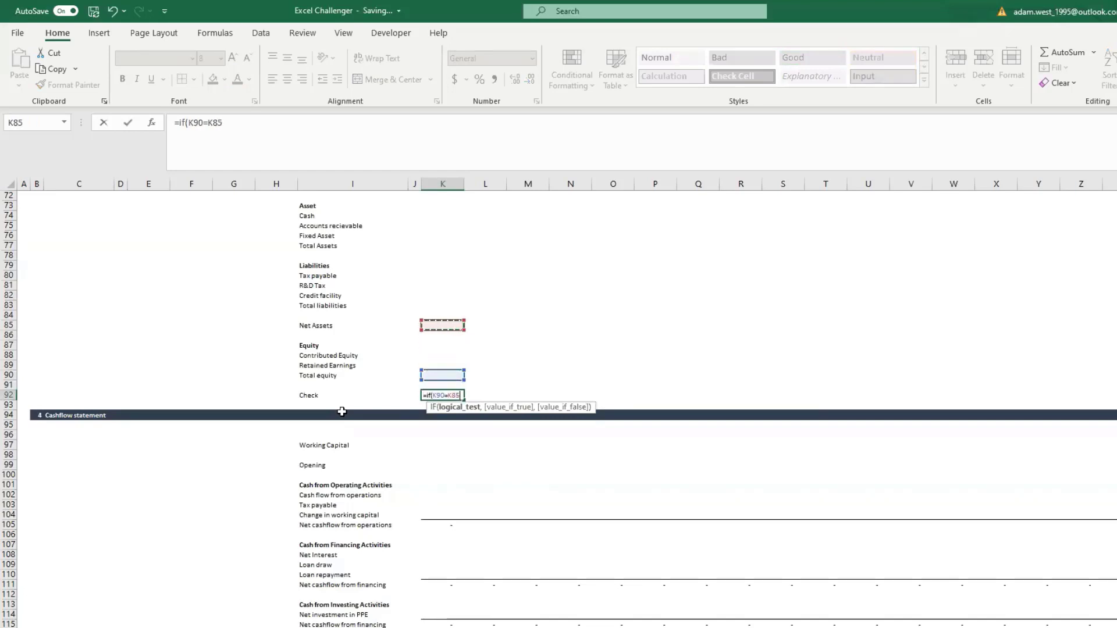
type(",")
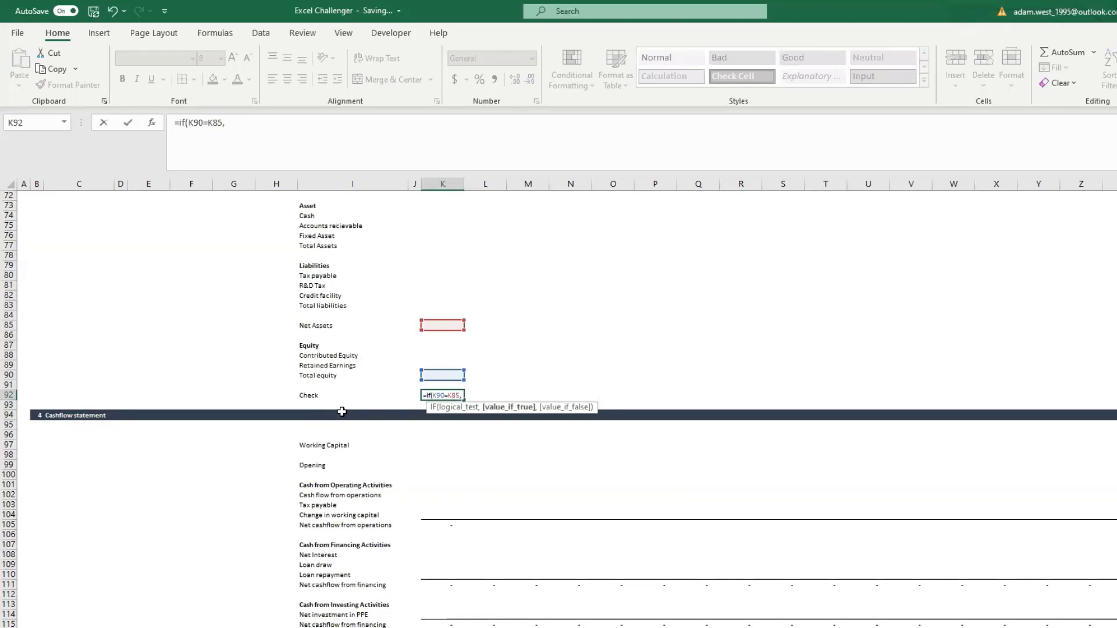
type("TRU")
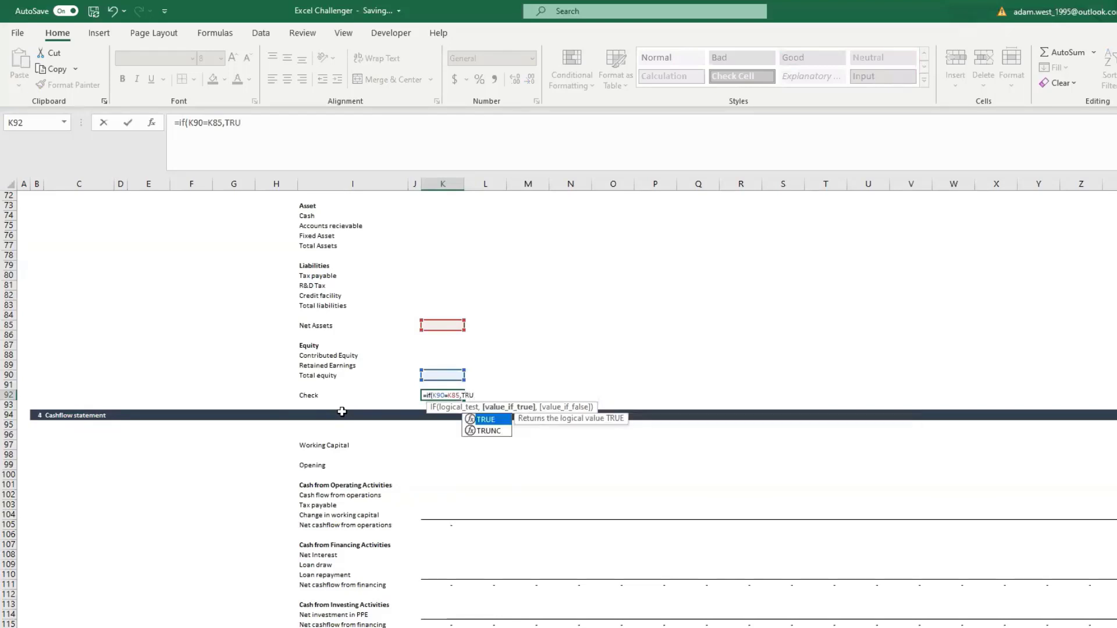
type("E,F")
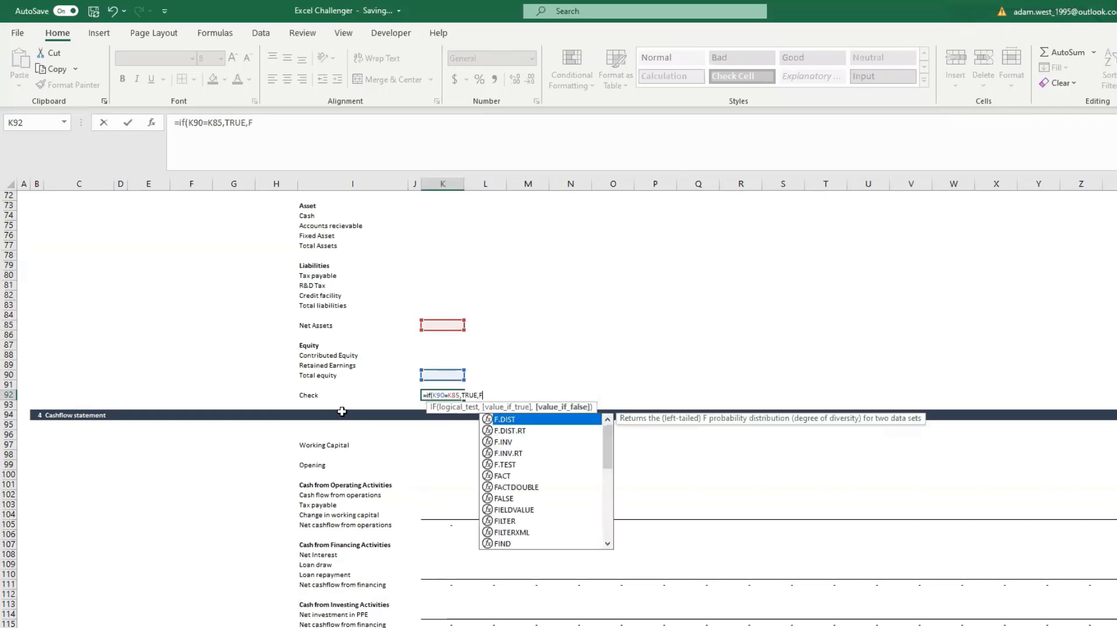
type("ALSE")
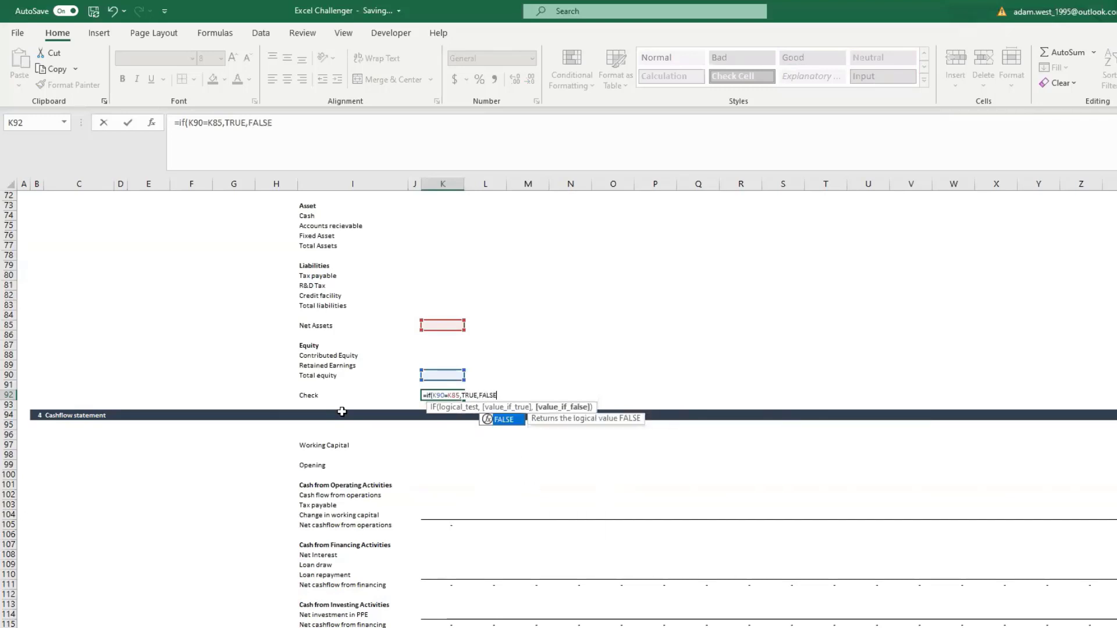
type(")")
key("ctrl+Return")
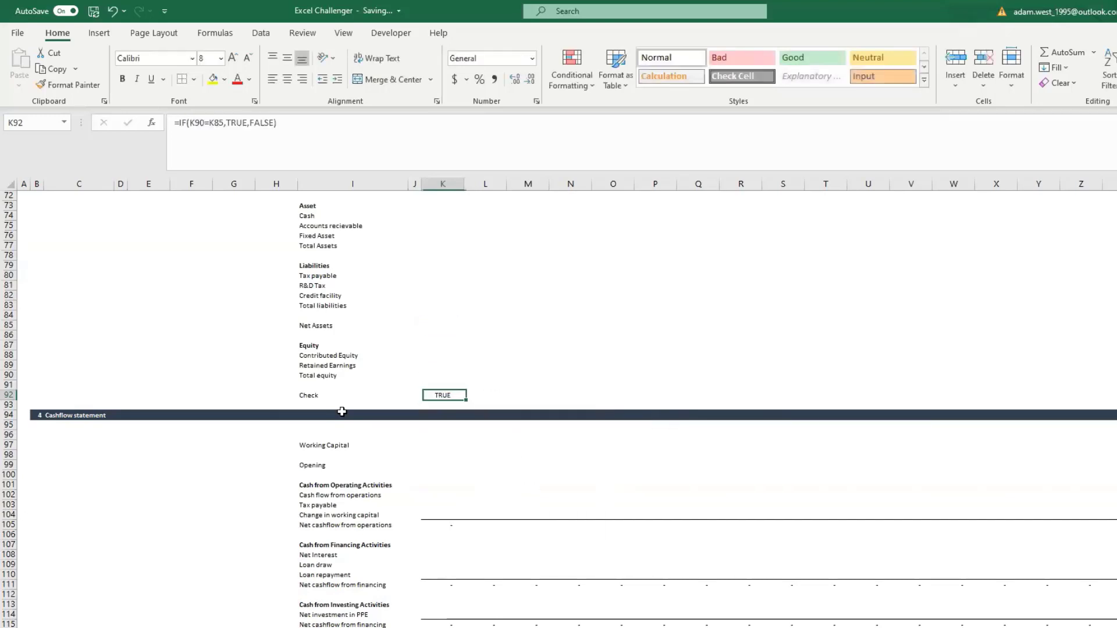
Create a conditional formatting rule on K92 for cell values equal to TRUE
left_click(567, 84)
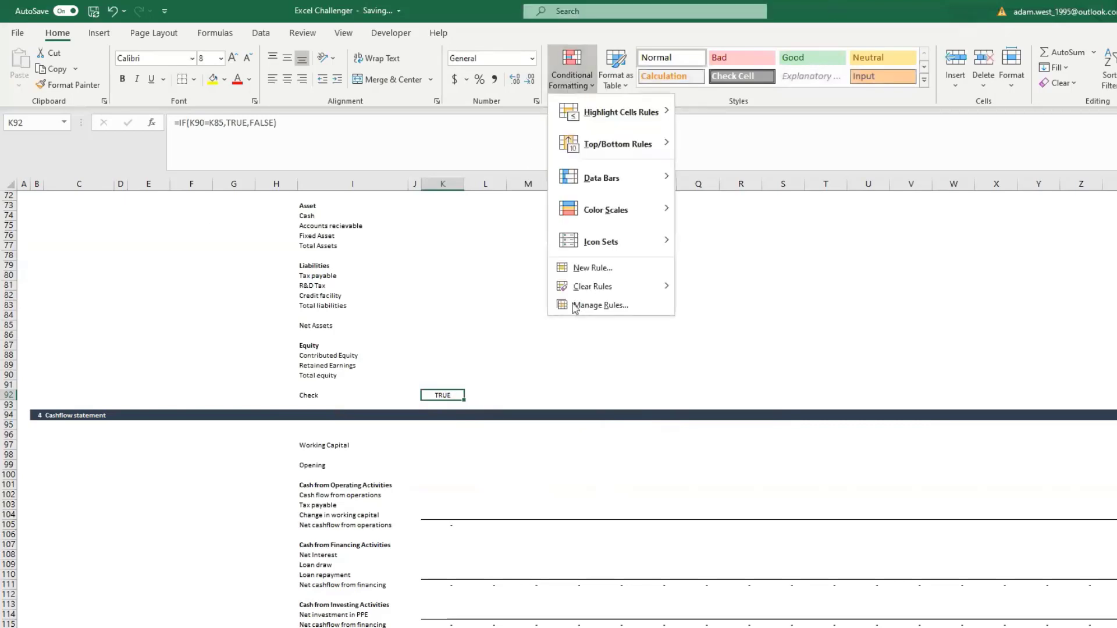
left_click(429, 391)
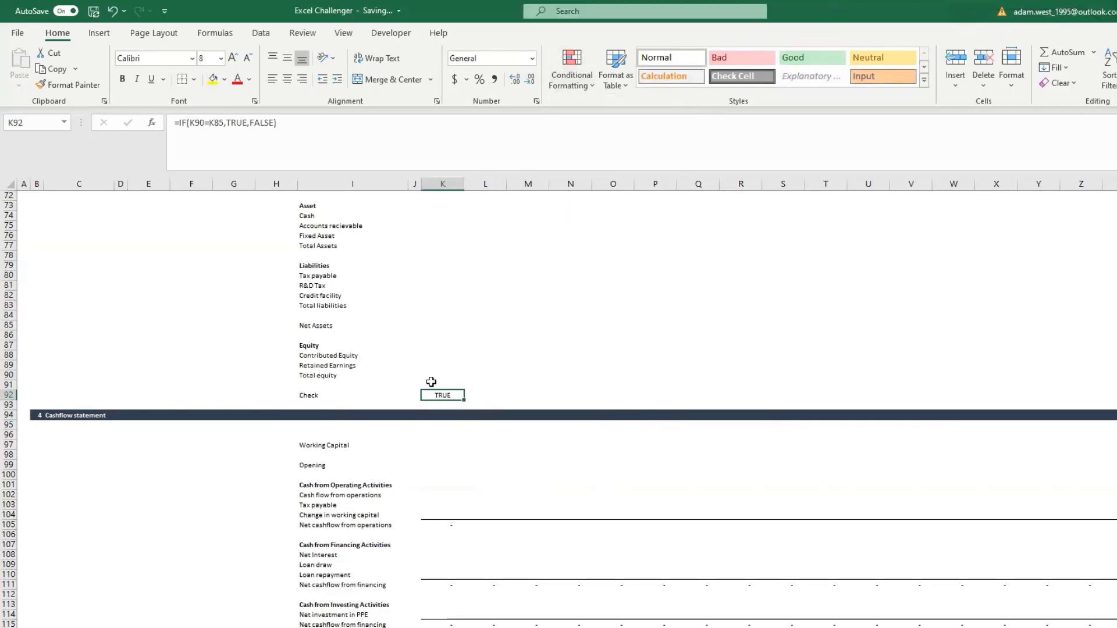
left_click(568, 75)
left_click(640, 269)
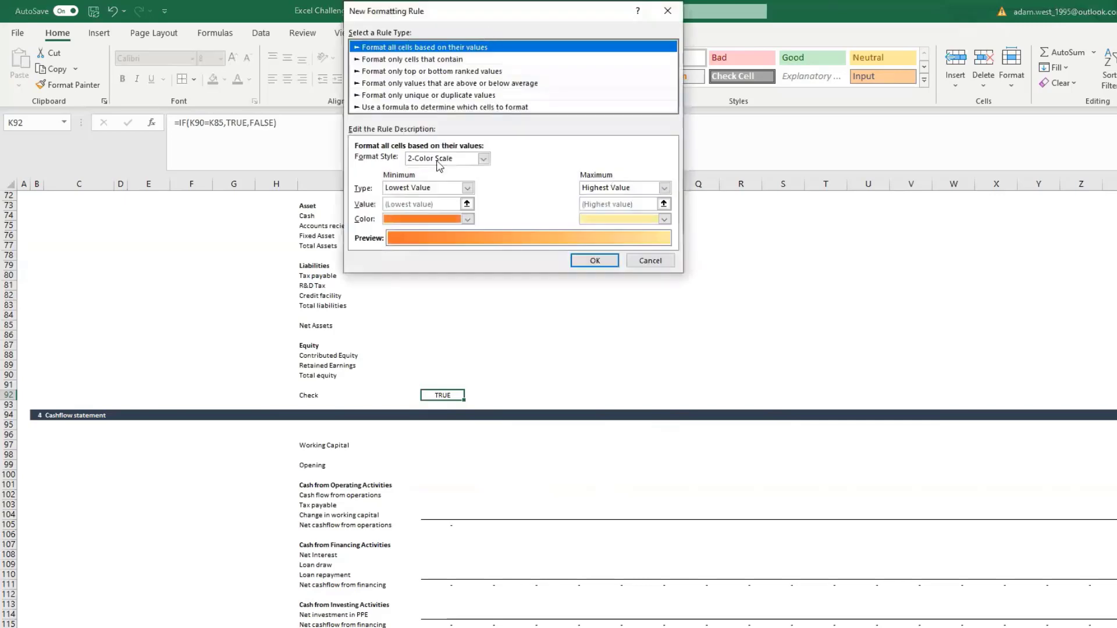
left_click(441, 61)
left_click(509, 162)
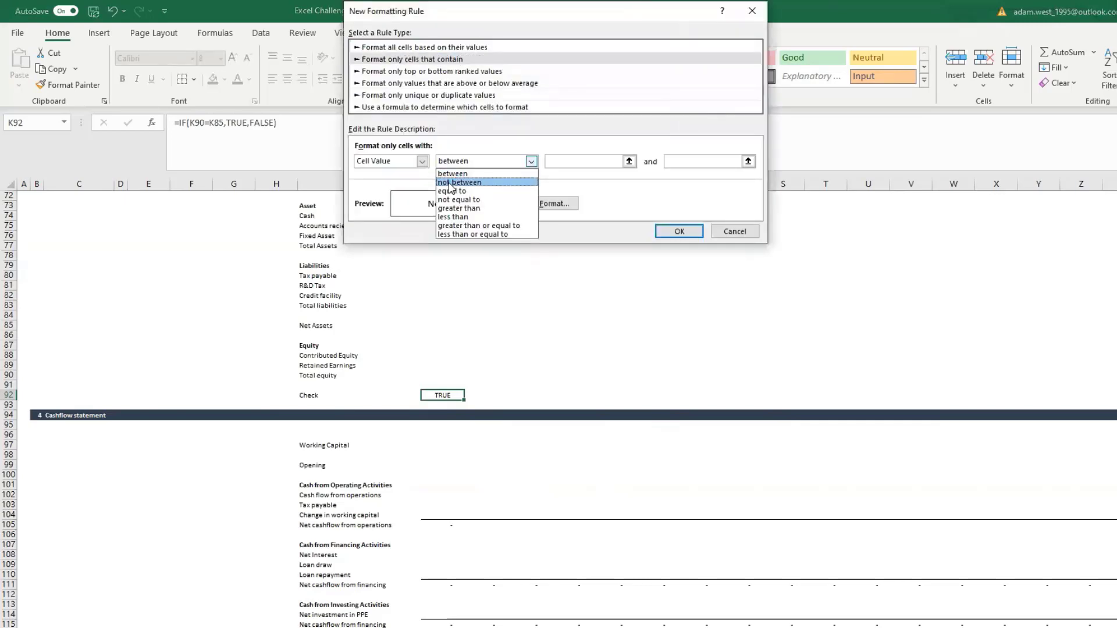
left_click(469, 208)
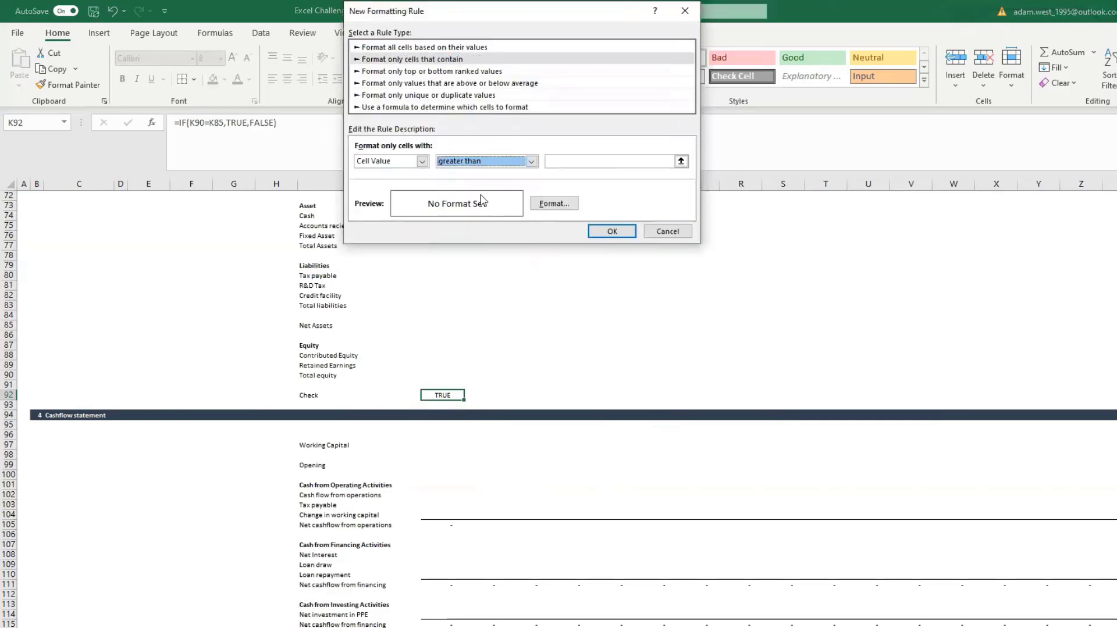
left_click(480, 164)
left_click(460, 190)
left_click(571, 163)
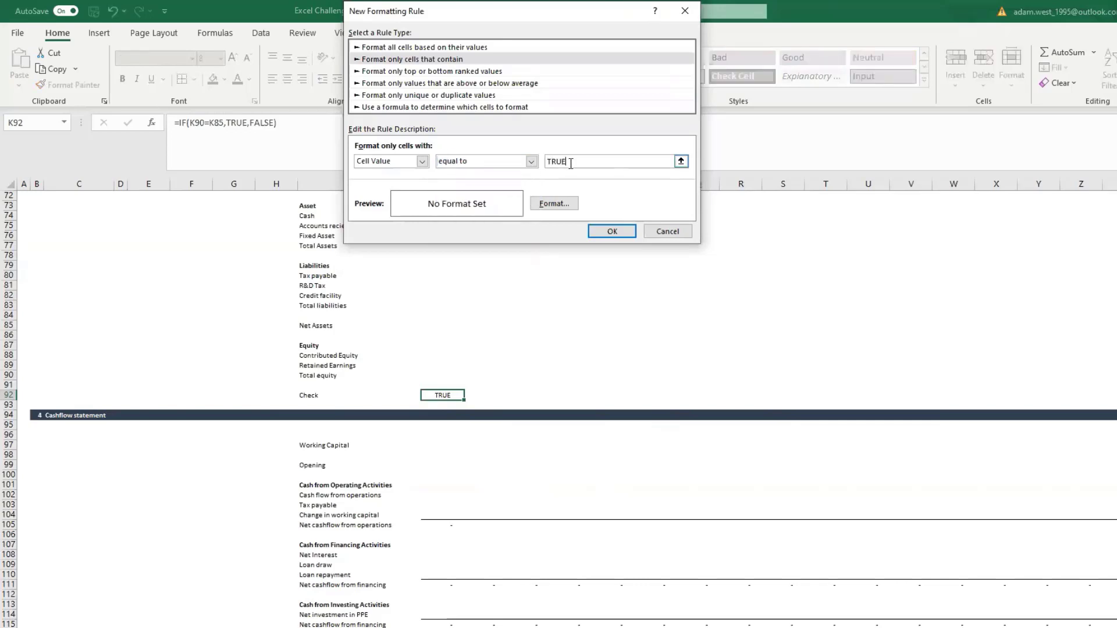
Give the TRUE rule a green fill with a matching green font colour and apply it to K92
left_click(554, 203)
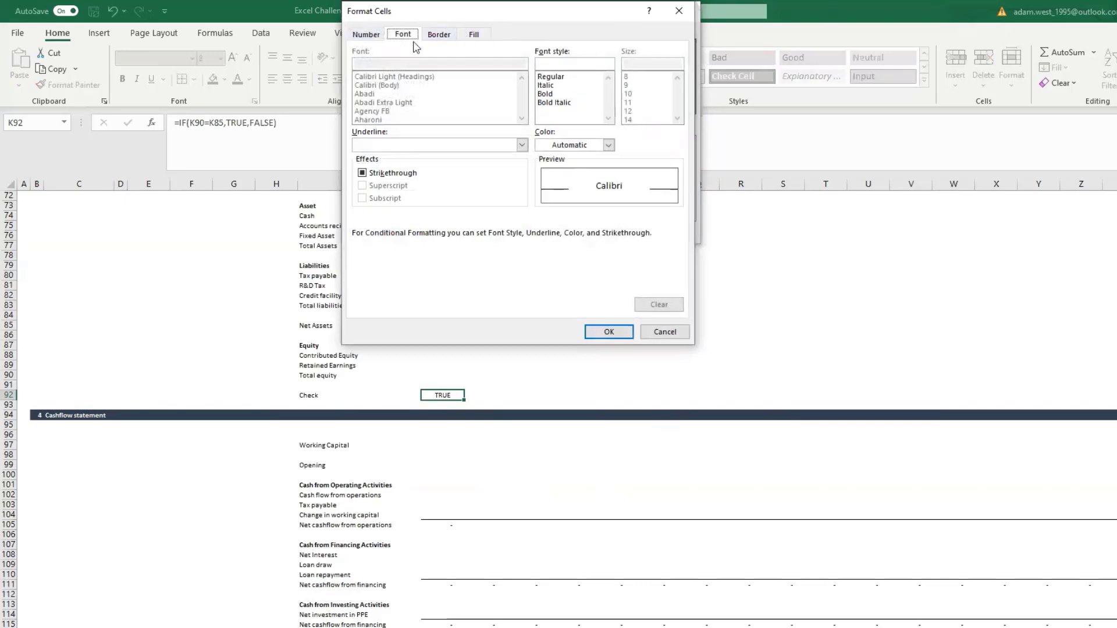
left_click(360, 37)
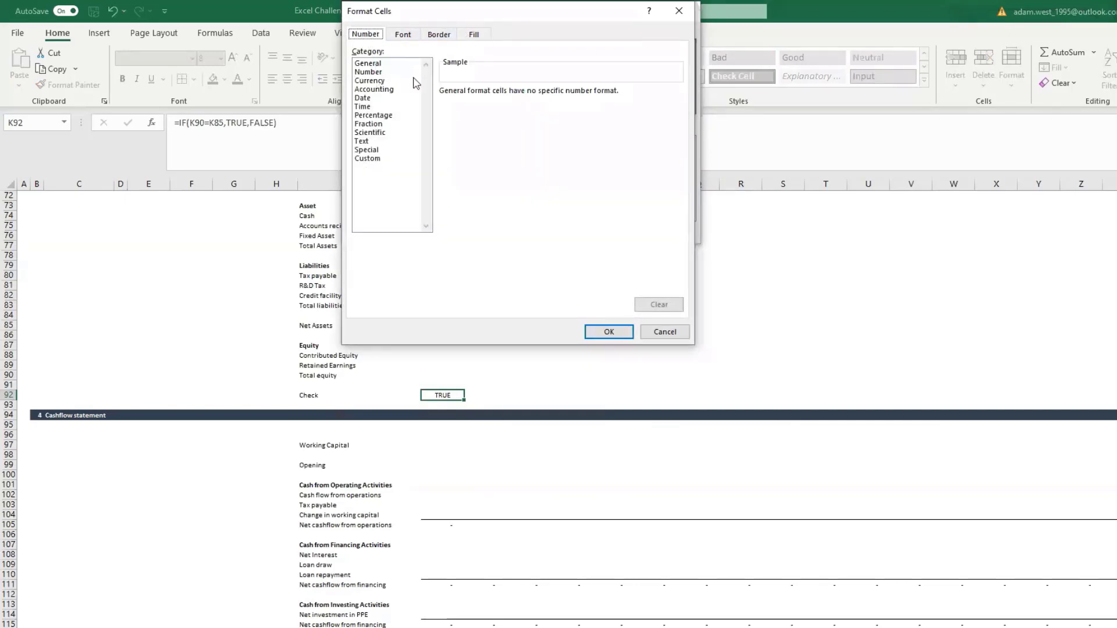
left_click(467, 36)
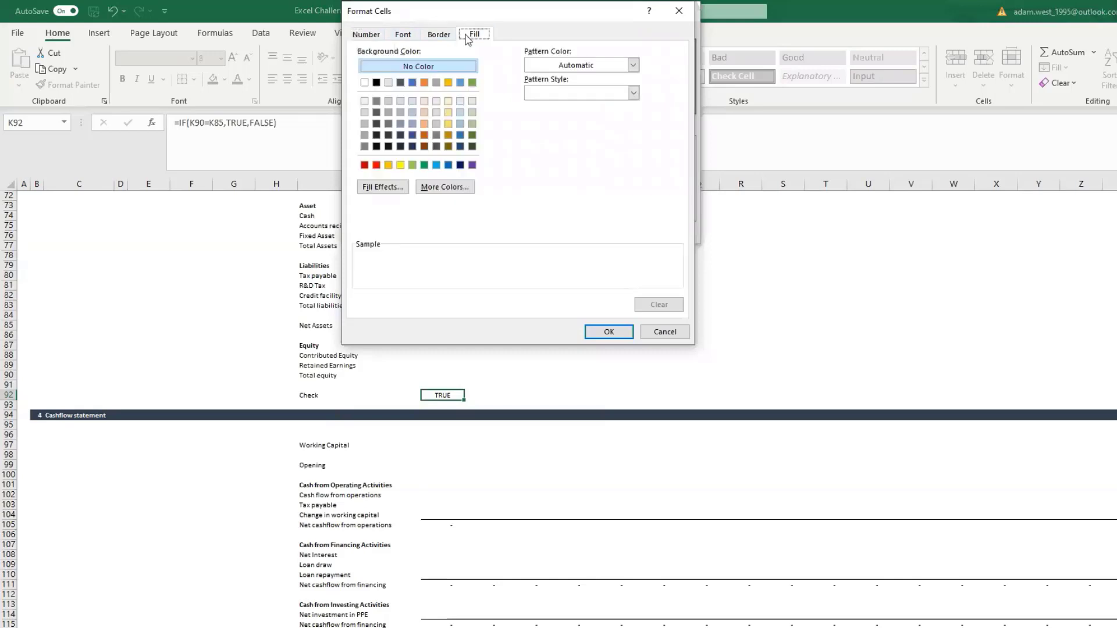
left_click(425, 188)
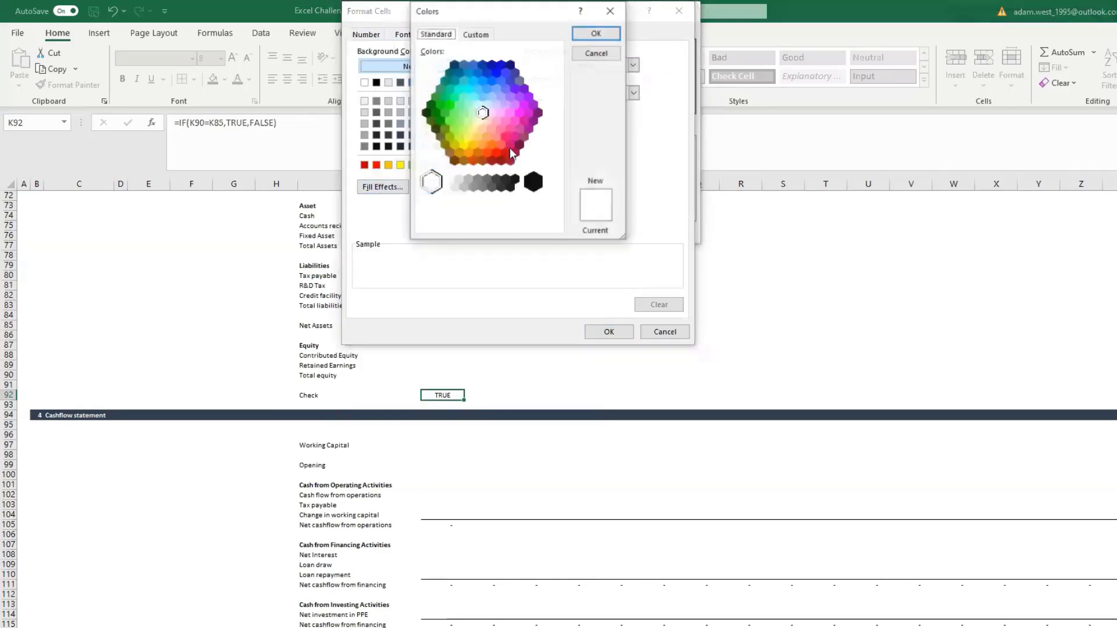
left_click(445, 112)
left_click(595, 35)
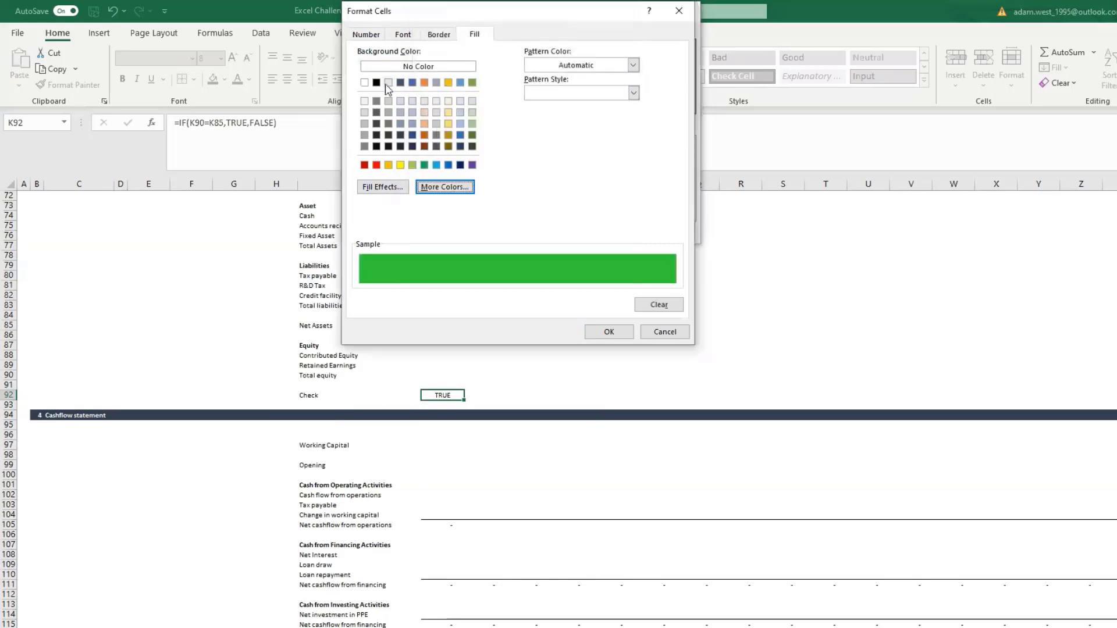
left_click(413, 35)
left_click(550, 147)
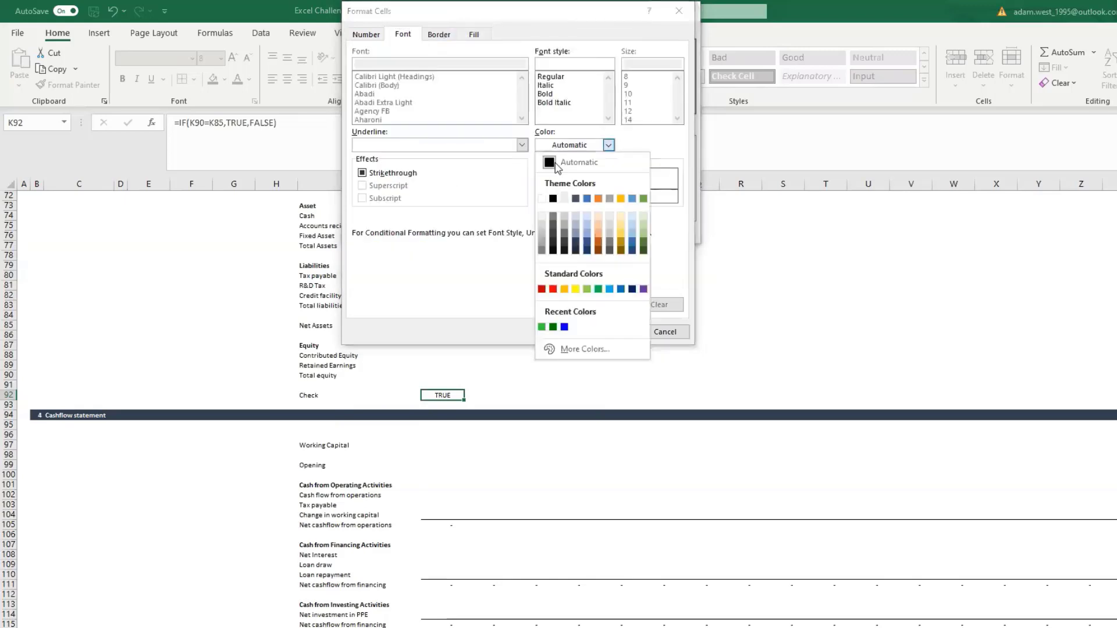
left_click(544, 324)
left_click(605, 331)
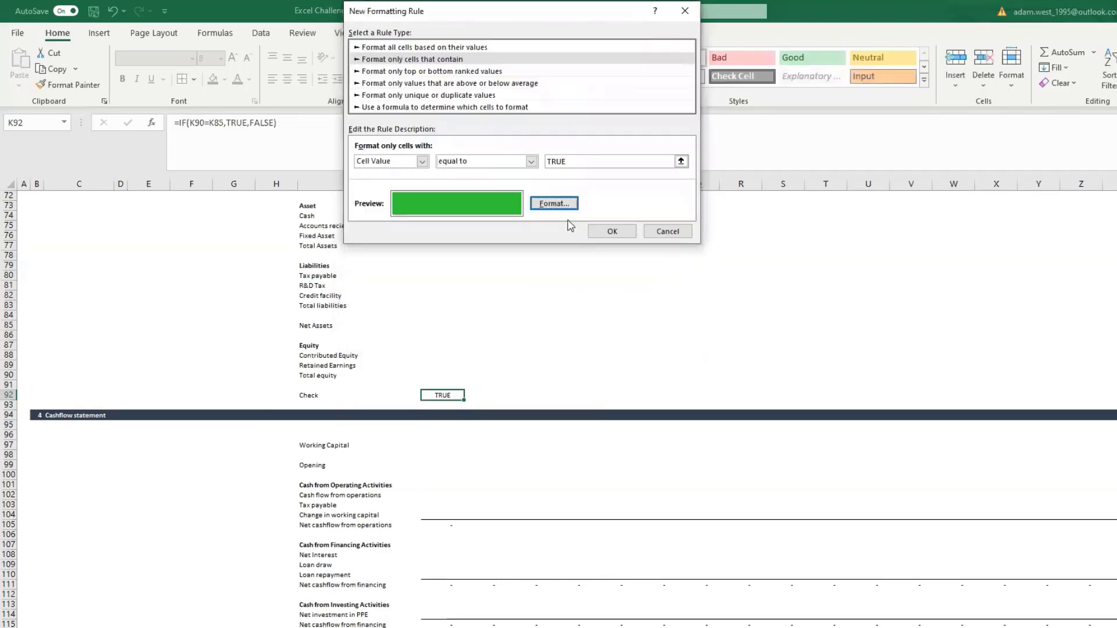
left_click(603, 230)
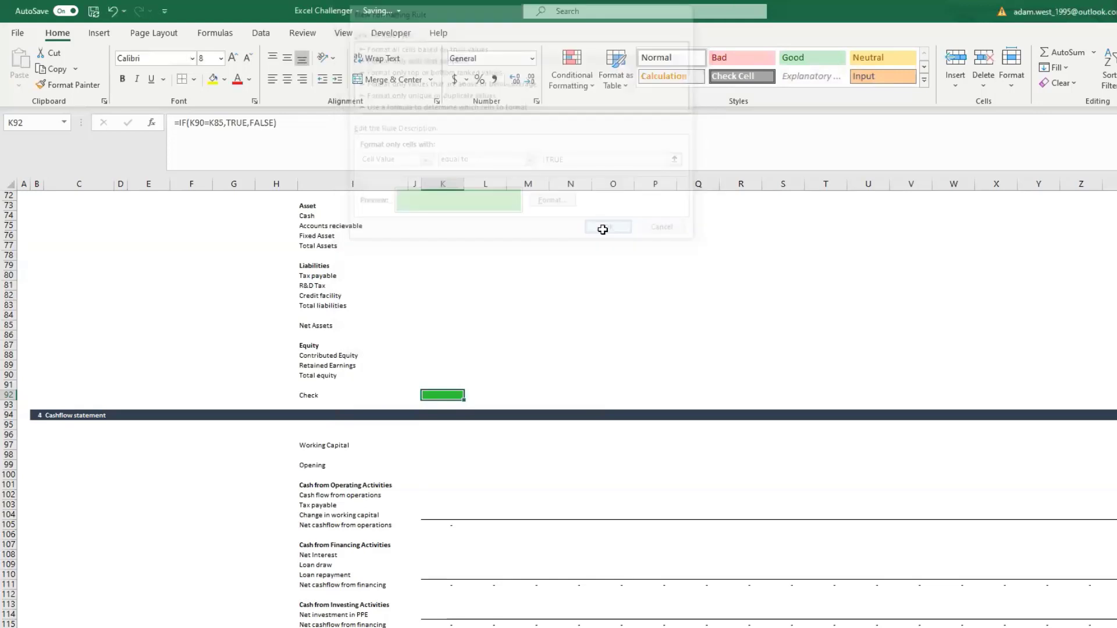
Add a second conditional formatting rule on K92 for cell values equal to FALSE
left_click(566, 68)
left_click(602, 265)
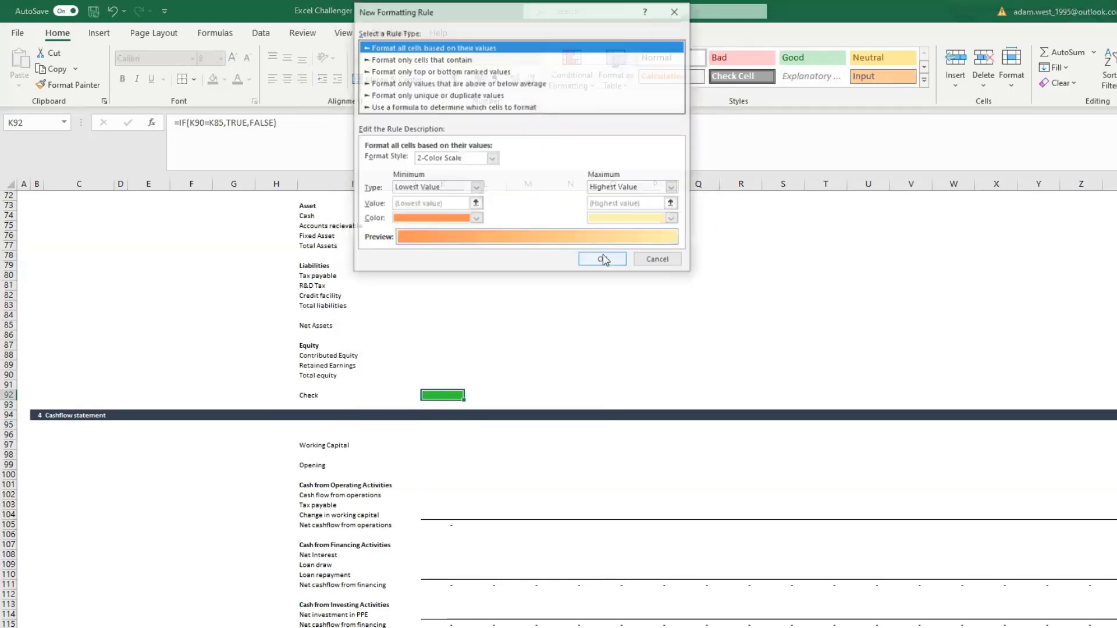
left_click(469, 59)
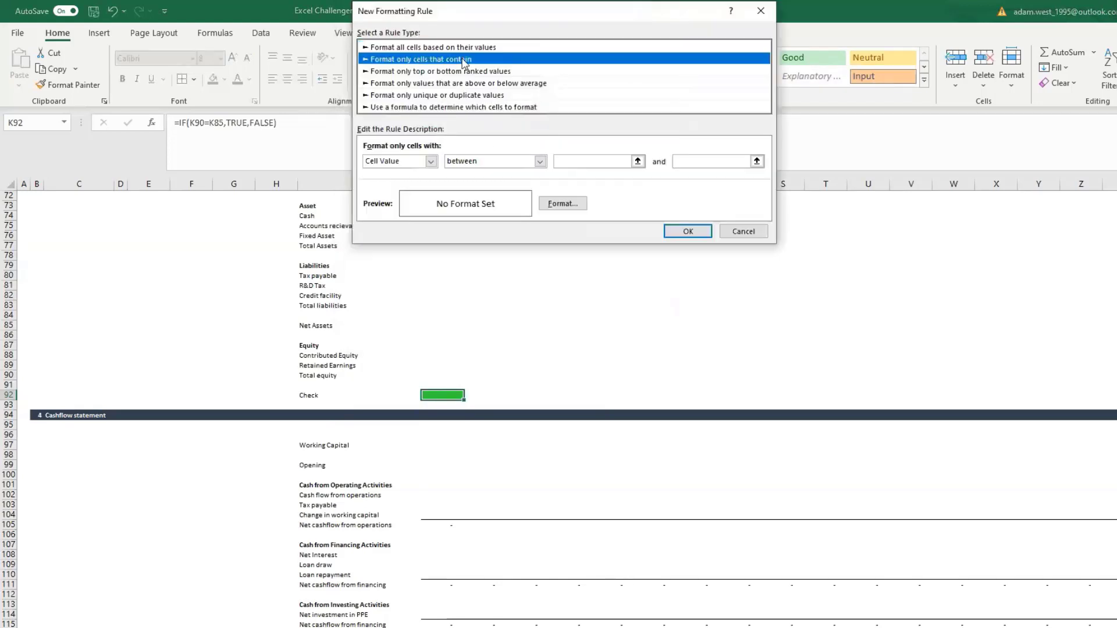
left_click(518, 166)
left_click(460, 188)
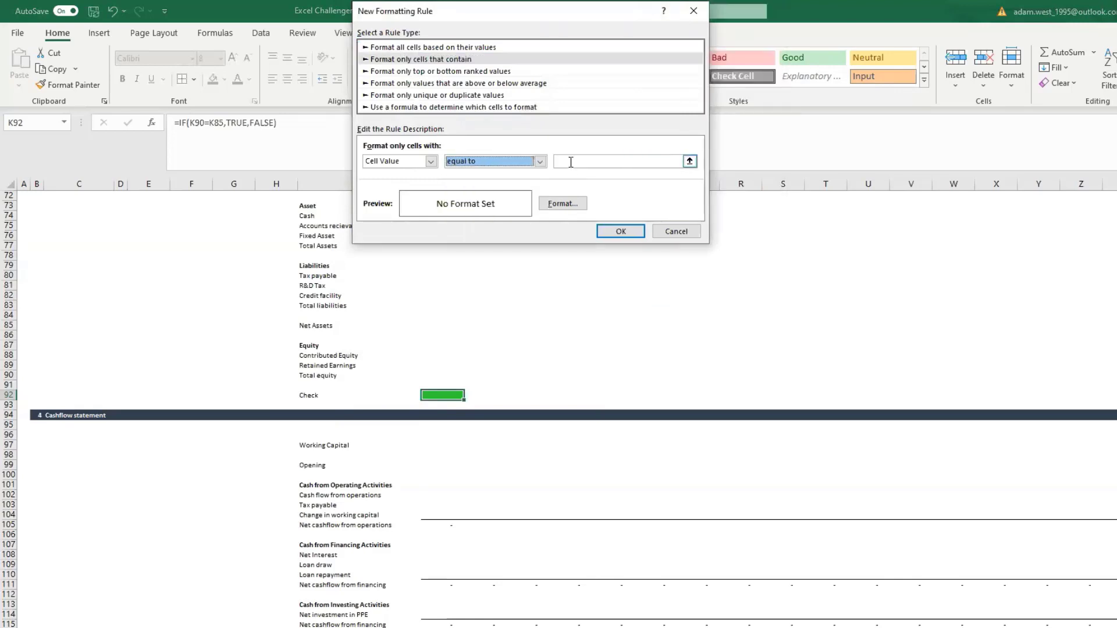
left_click(571, 162)
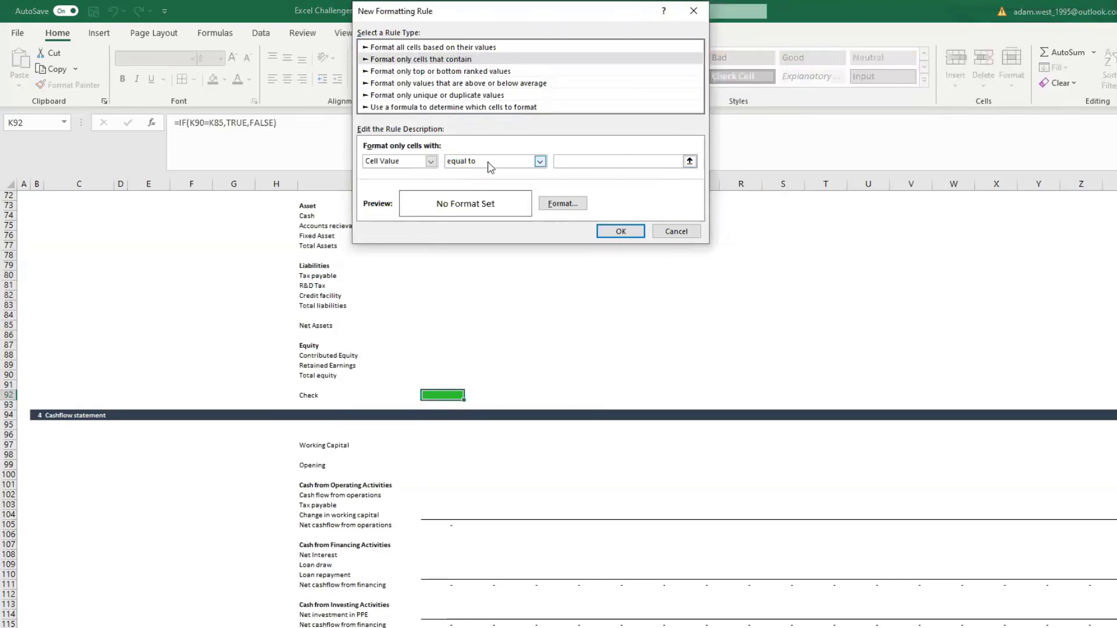
key("Tab")
Give the FALSE rule a red fill with matching red font, and copy the K92 check across the period columns of row 92
left_click(565, 203)
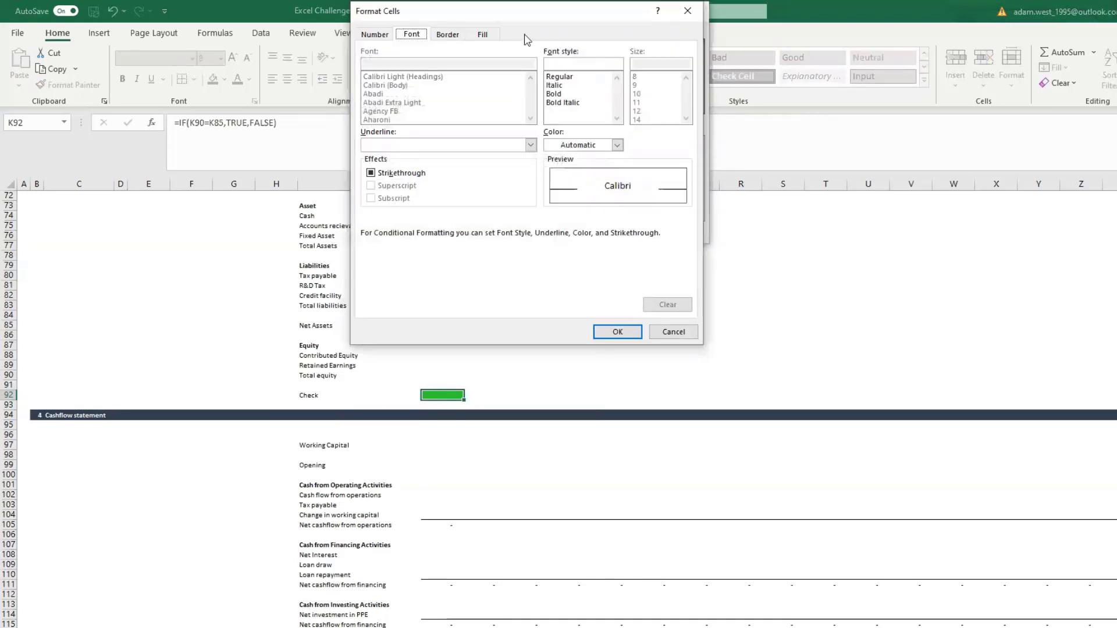
left_click(483, 34)
left_click(386, 164)
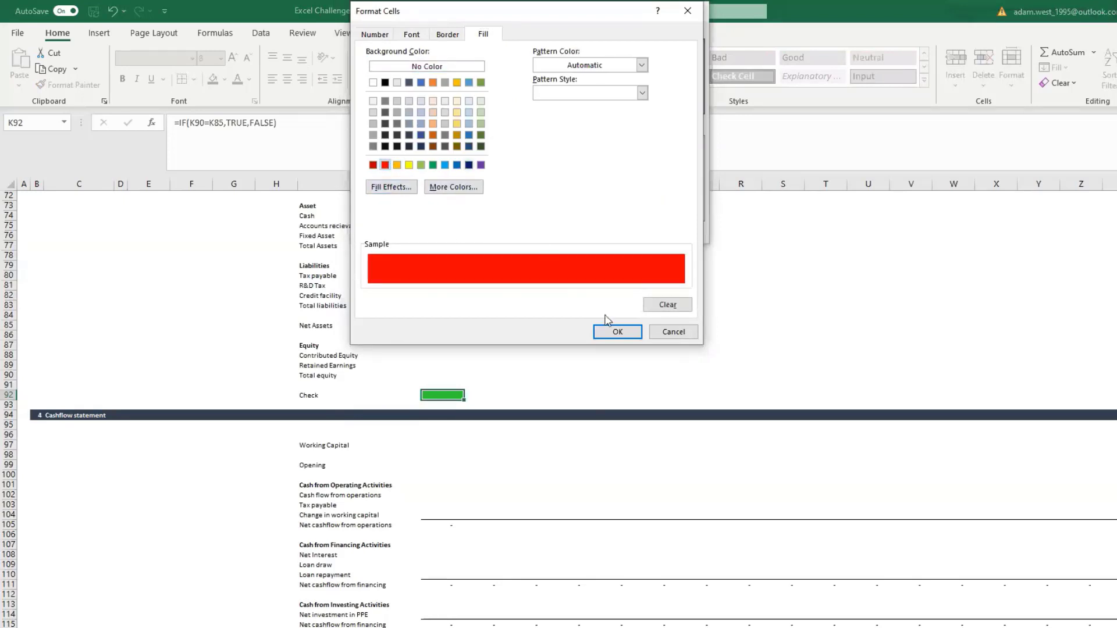
left_click(412, 35)
left_click(580, 150)
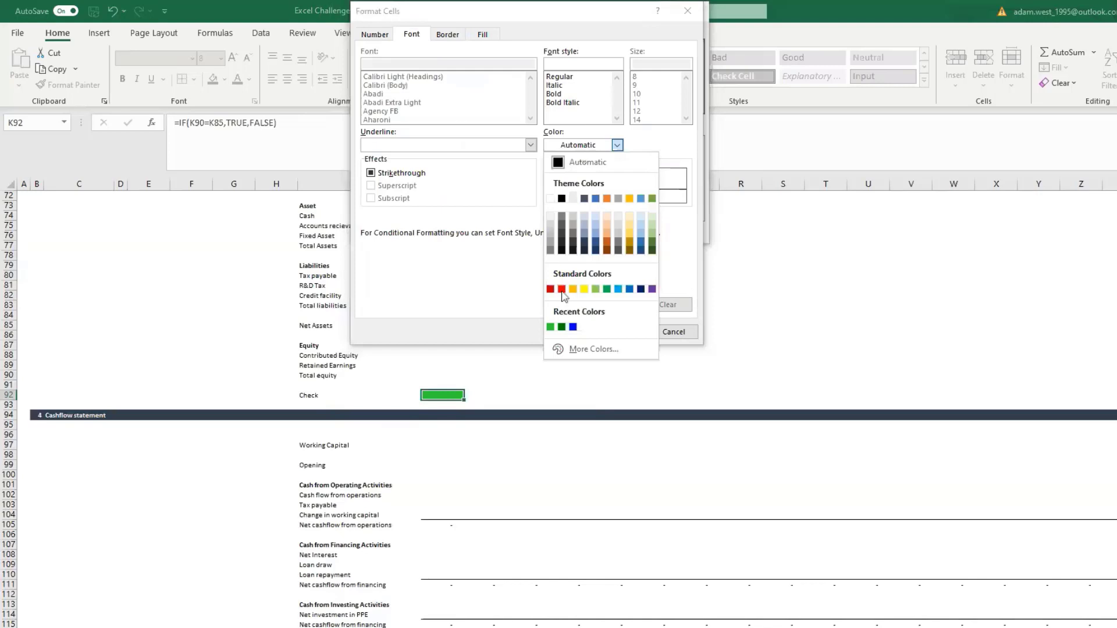
left_click(589, 348)
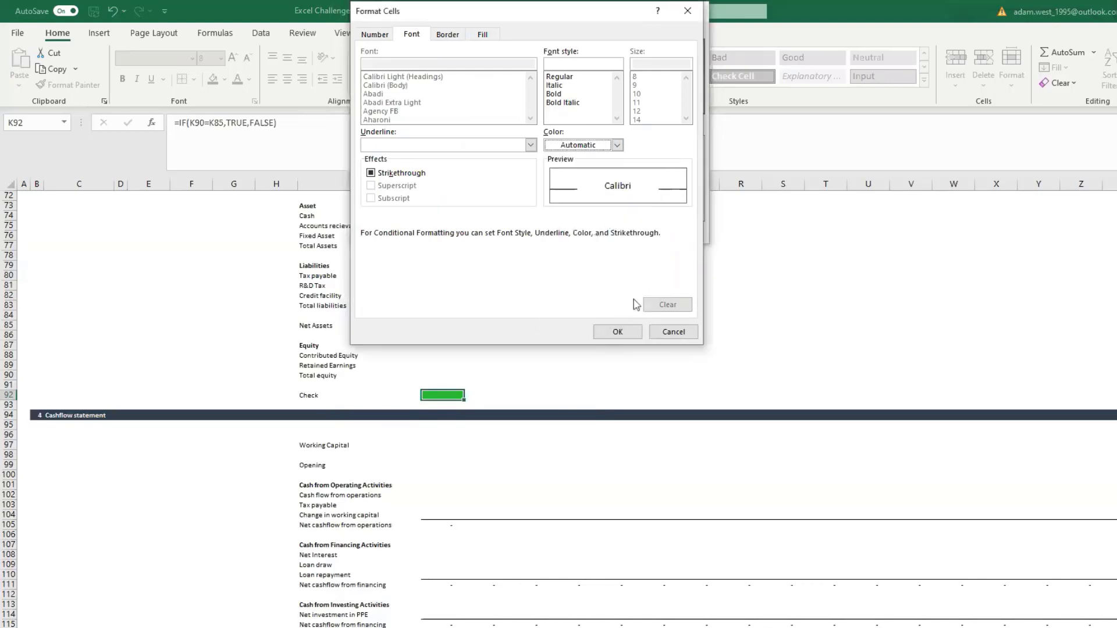
left_click(490, 35)
left_click(404, 36)
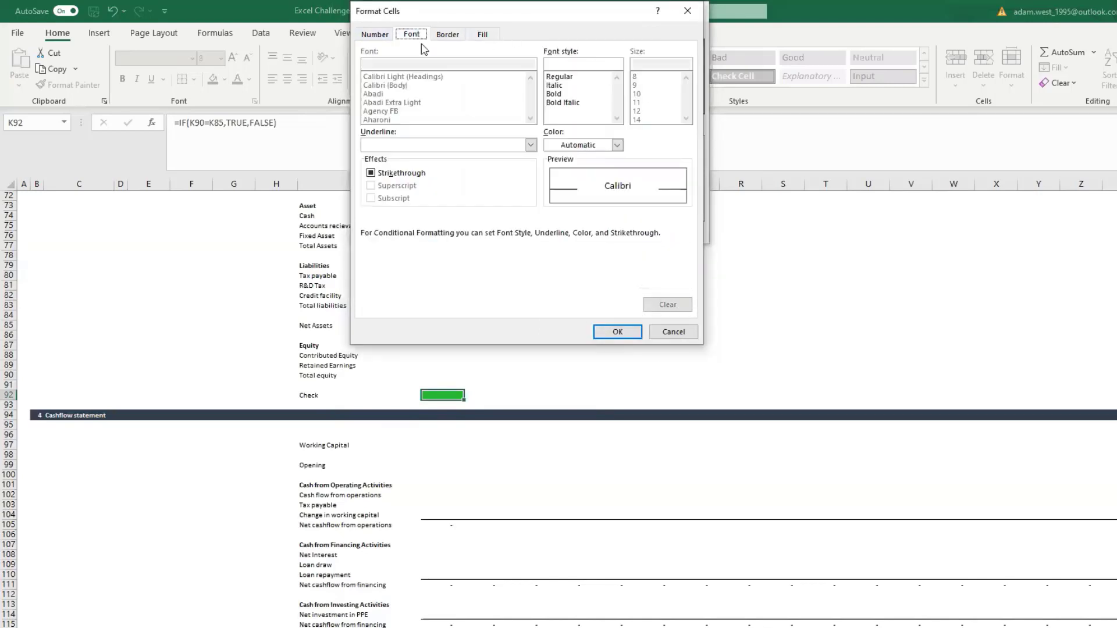
left_click(617, 146)
left_click(562, 289)
left_click(618, 332)
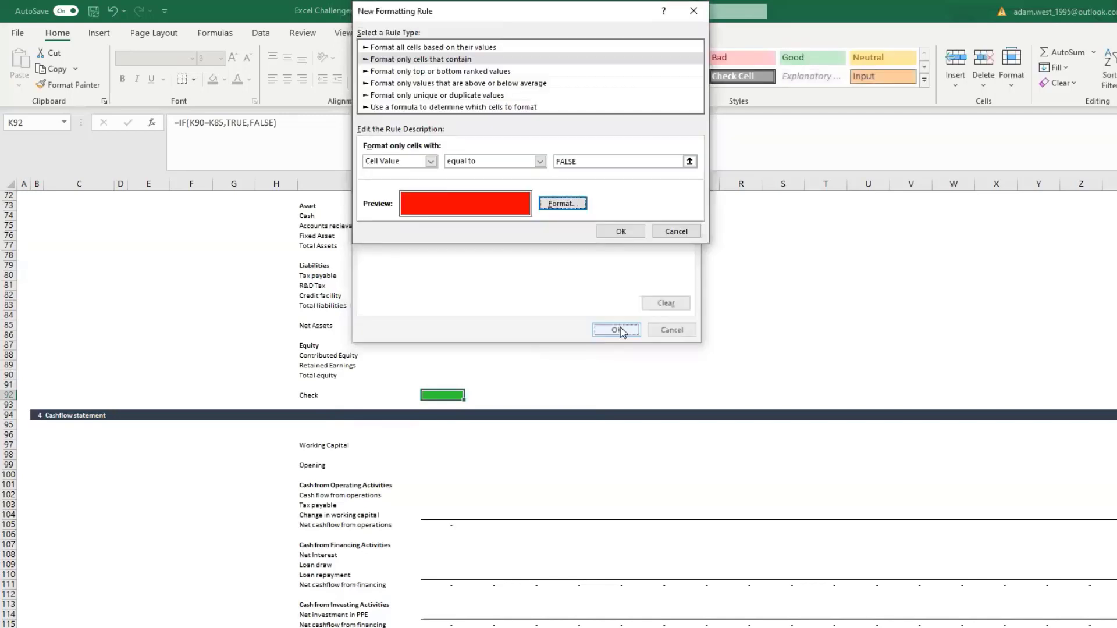
left_click(621, 231)
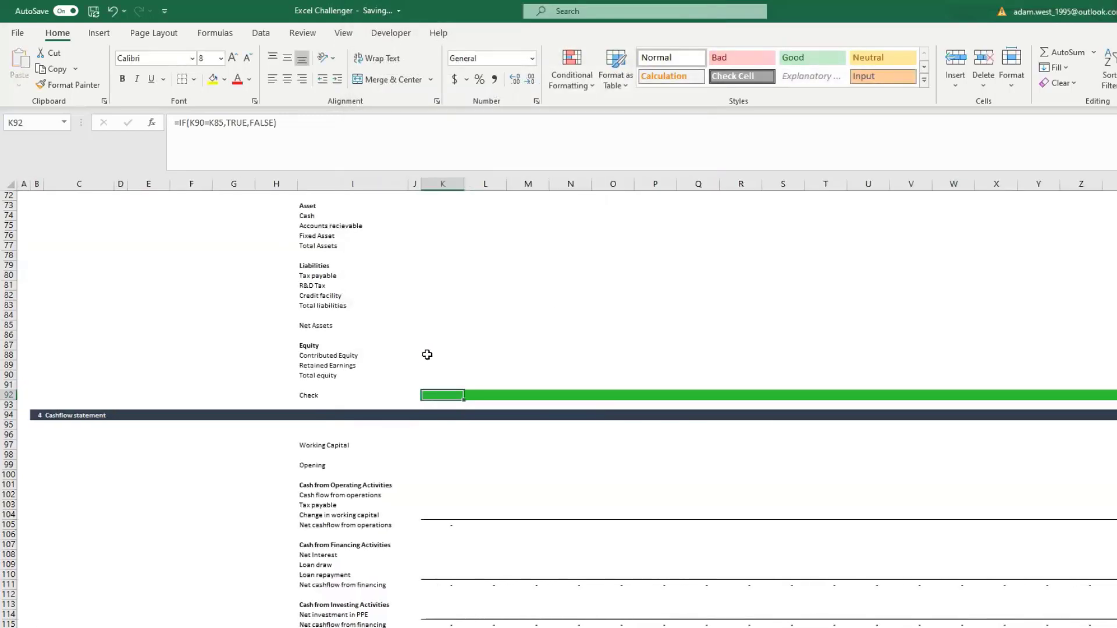
Freeze the panes above row 4 so rows 1 to 3 stay in view
scroll(427, 355, "up", 20)
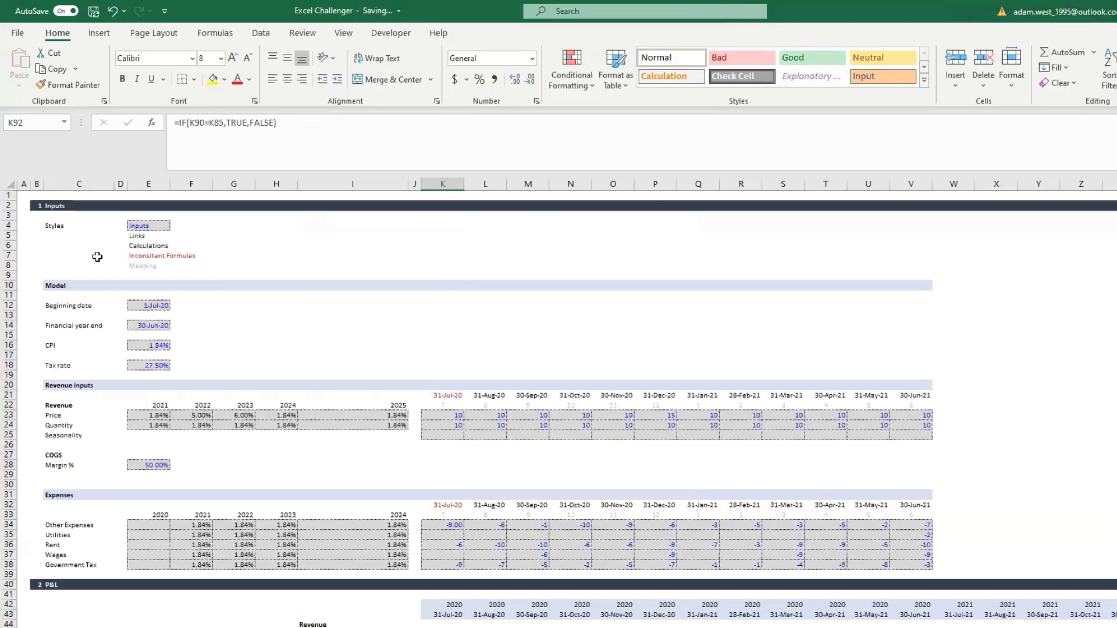
left_click_drag(6, 226, 7, 196)
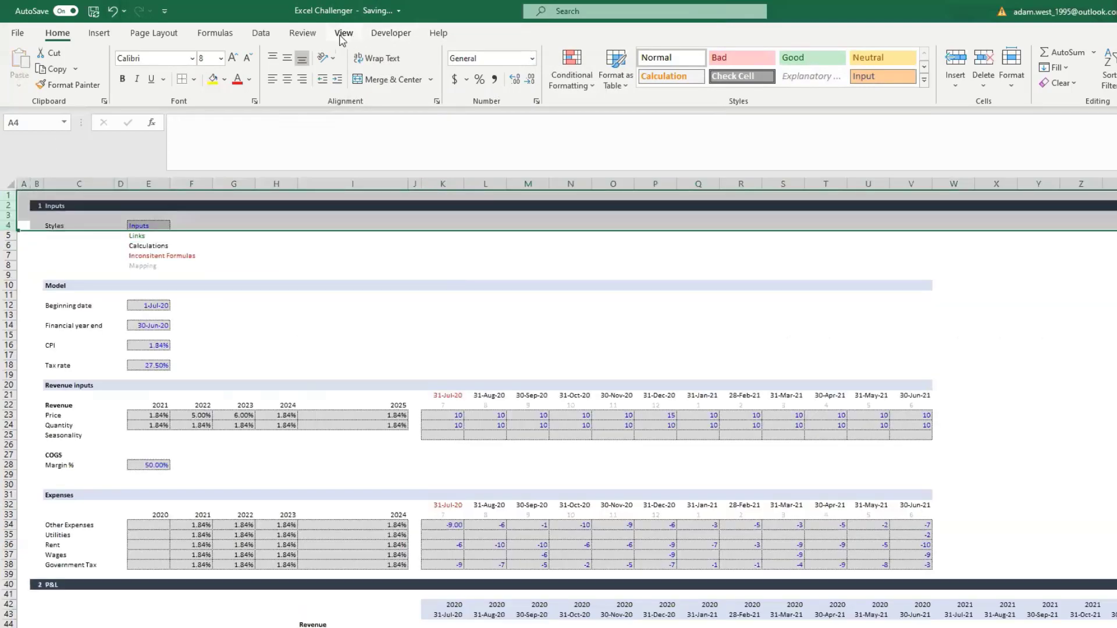
left_click(343, 34)
left_click(415, 414)
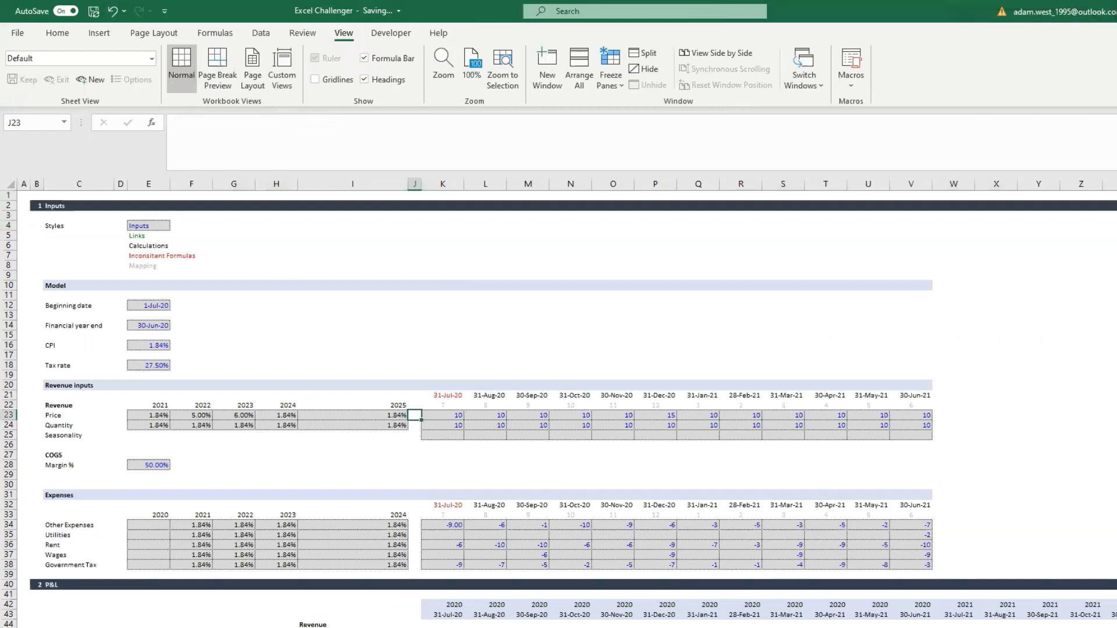
left_click_drag(6, 229, 7, 195)
left_click(611, 75)
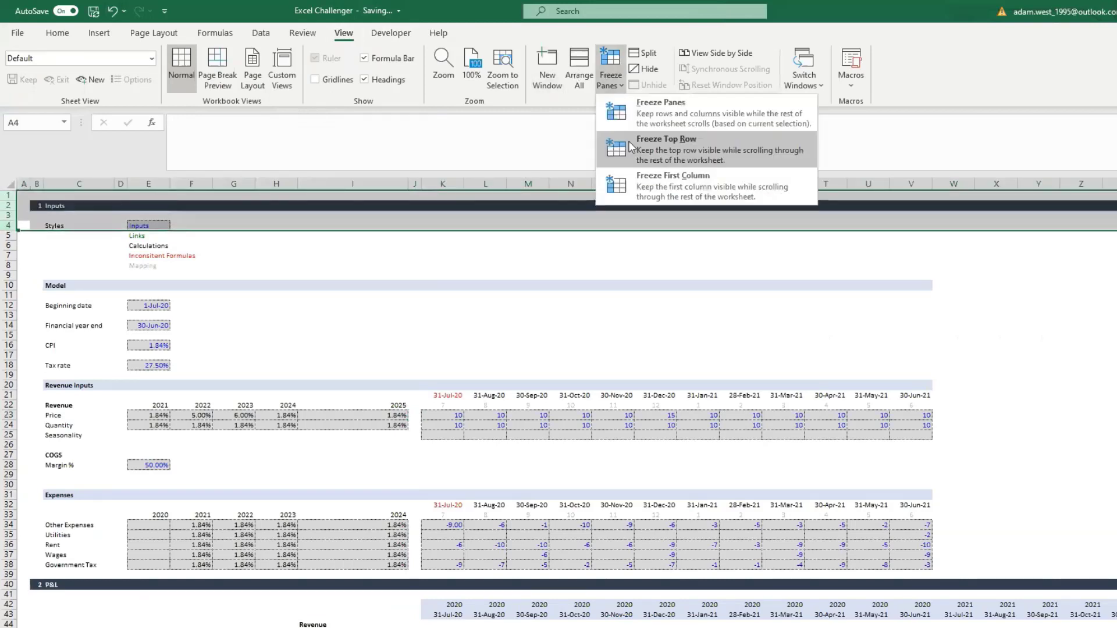
left_click(639, 126)
Enter the label "Sheet Check" in F1 of the frozen header area
left_click(303, 198)
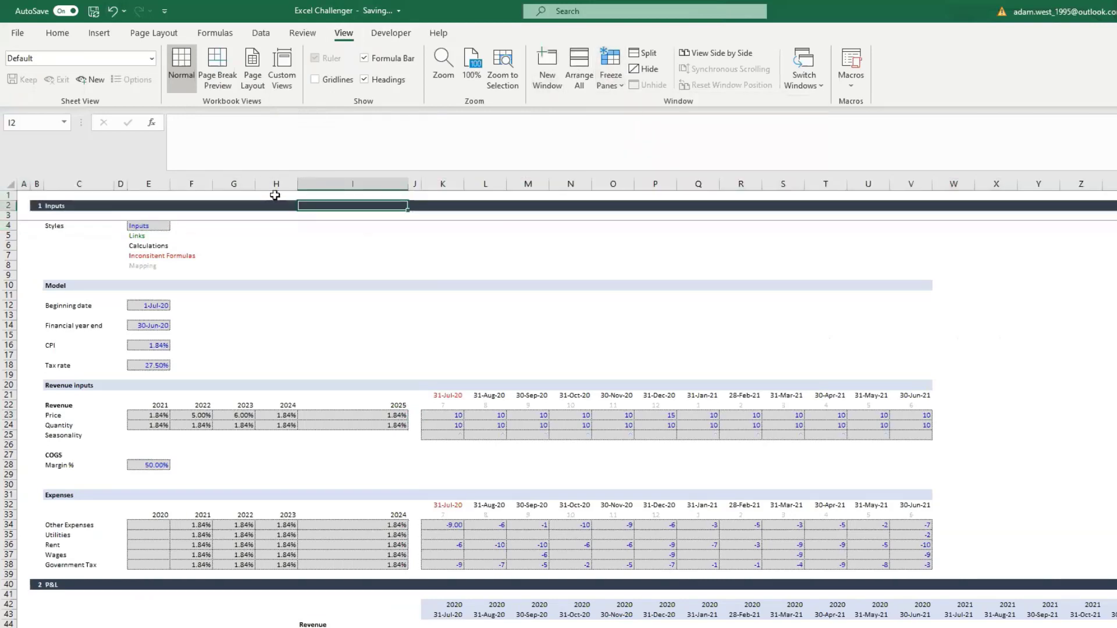
left_click(219, 198)
left_click(207, 197)
type("S")
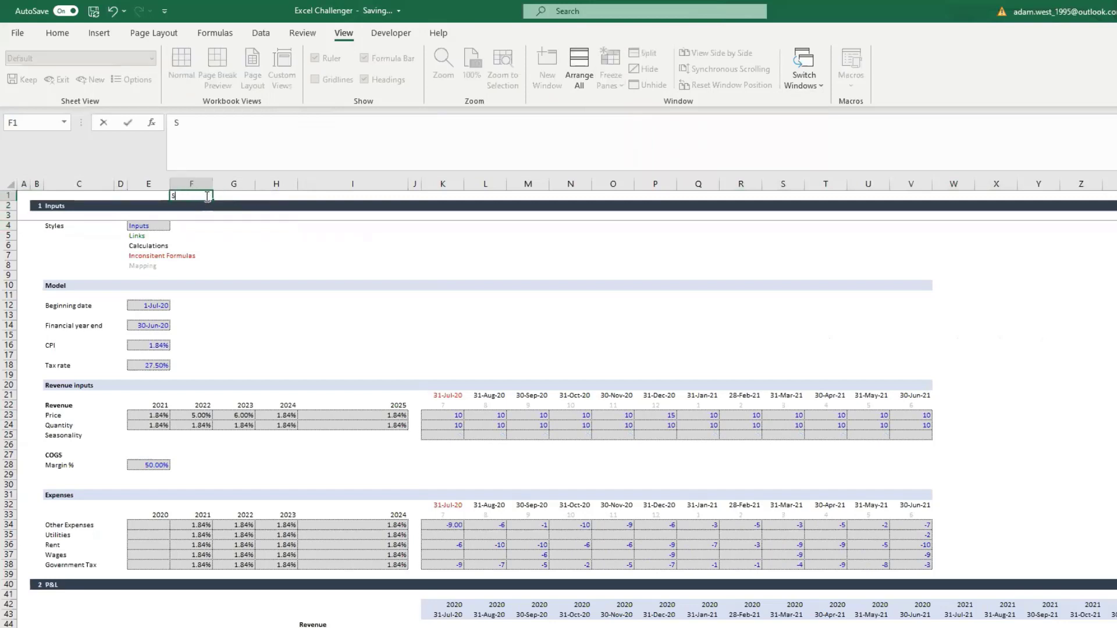
type("heet")
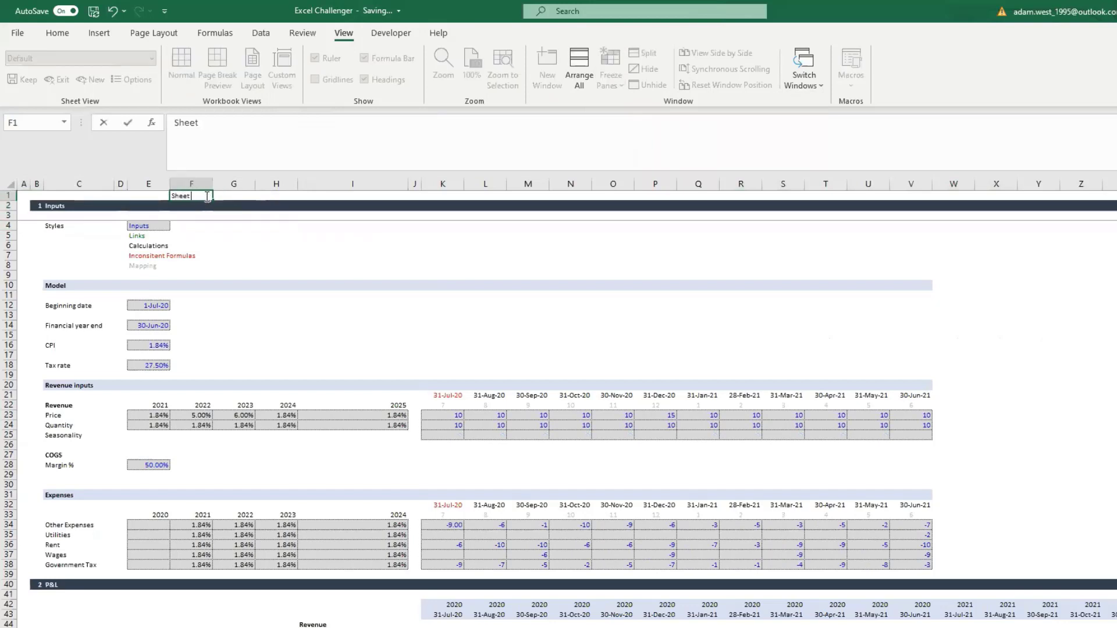
type(" Check")
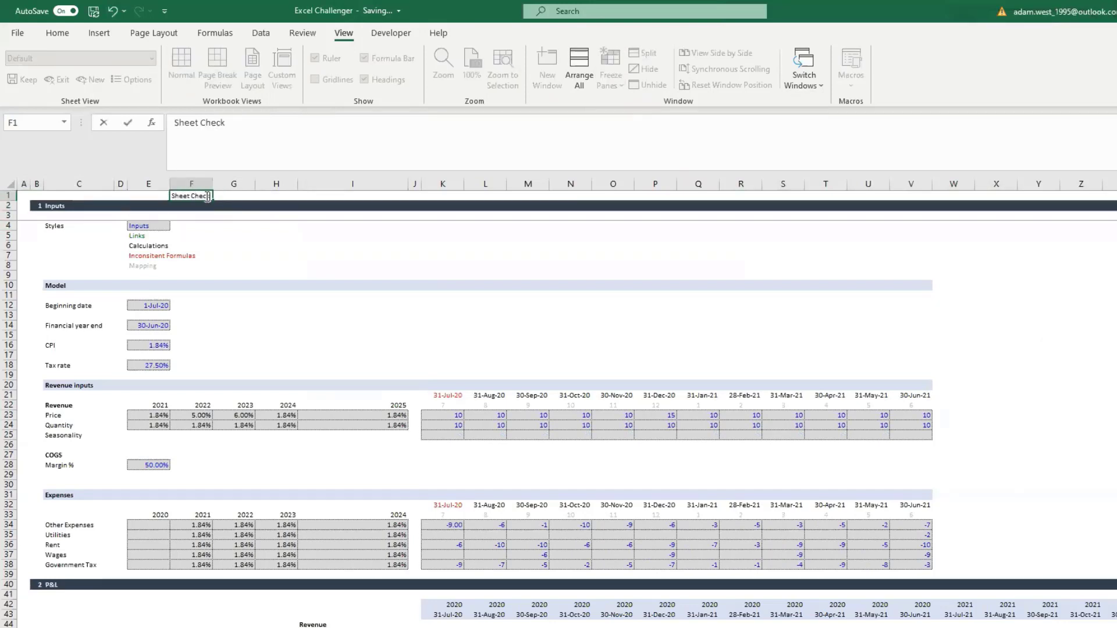
key("Tab")
Enter a formula in G1 that applies AND to the balance sheet checks in K92:CE92
type("+and(")
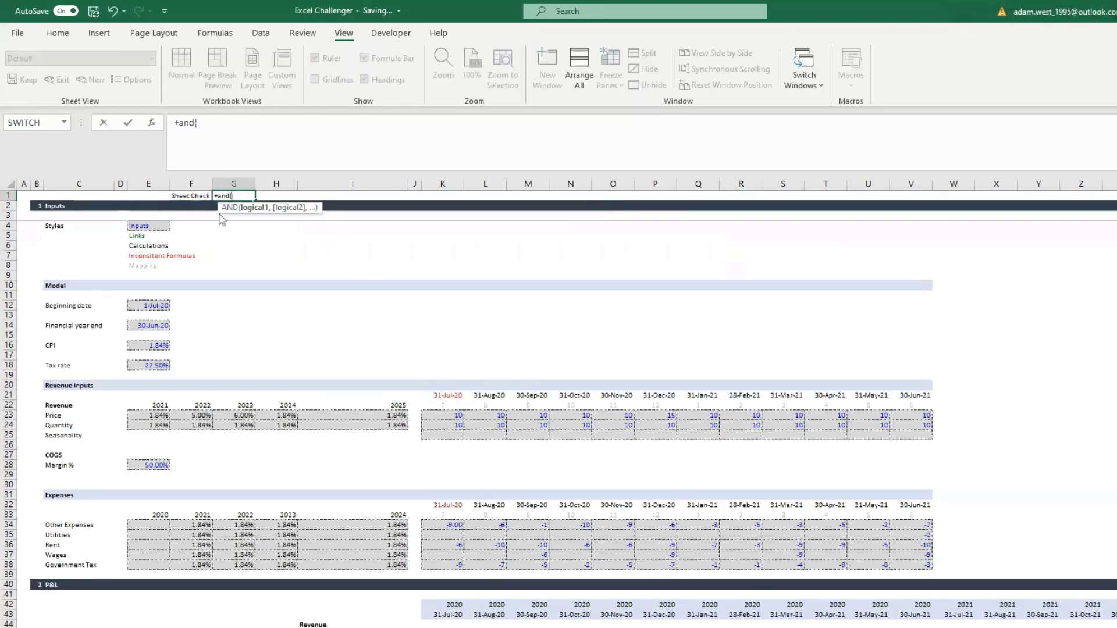
scroll(324, 321, "down", 19)
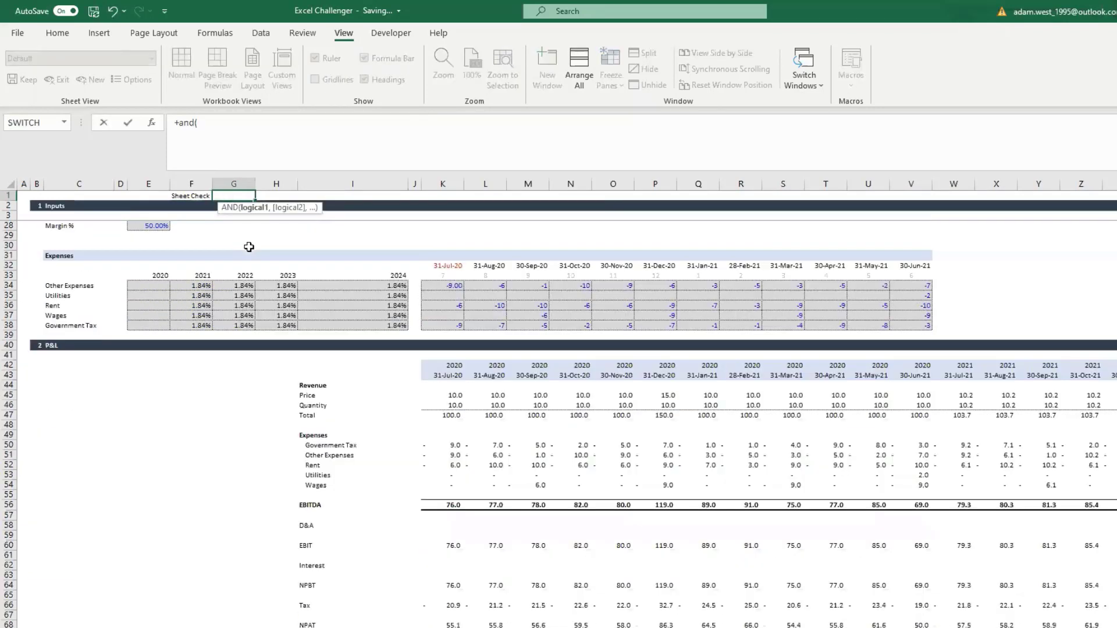
left_click(426, 534)
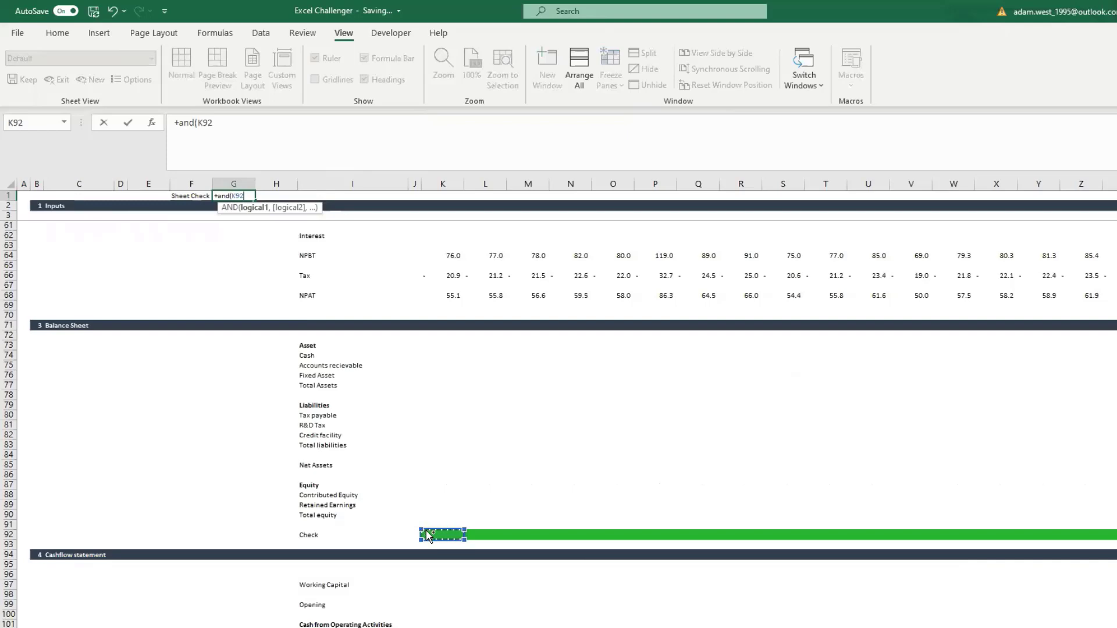
key("ctrl+shift+Right")
key("ctrl+Return")
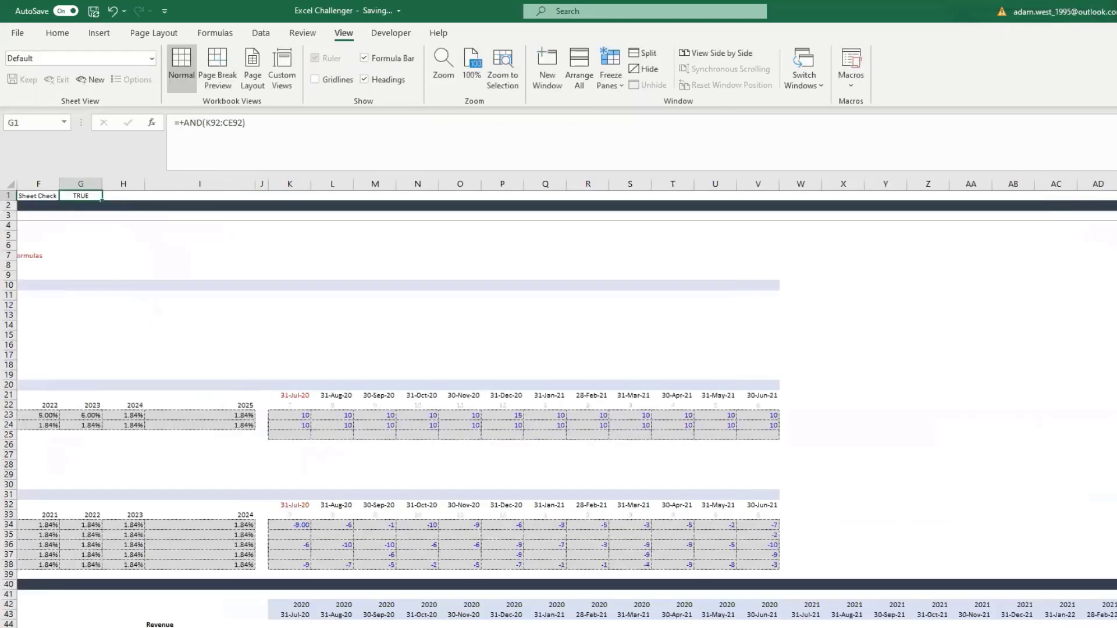
Copy the green/red conditional formatting of check cell K92 onto the Sheet Check result in G1
scroll(298, 548, "down", 8)
scroll(296, 550, "down", 12)
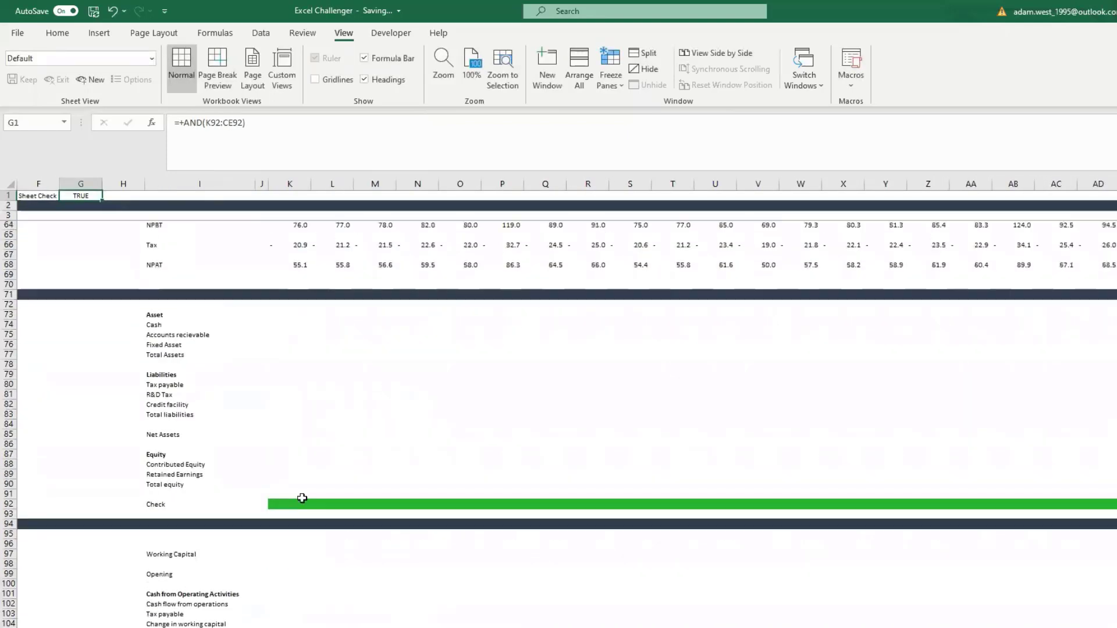
left_click(285, 505)
left_click(56, 34)
left_click(68, 84)
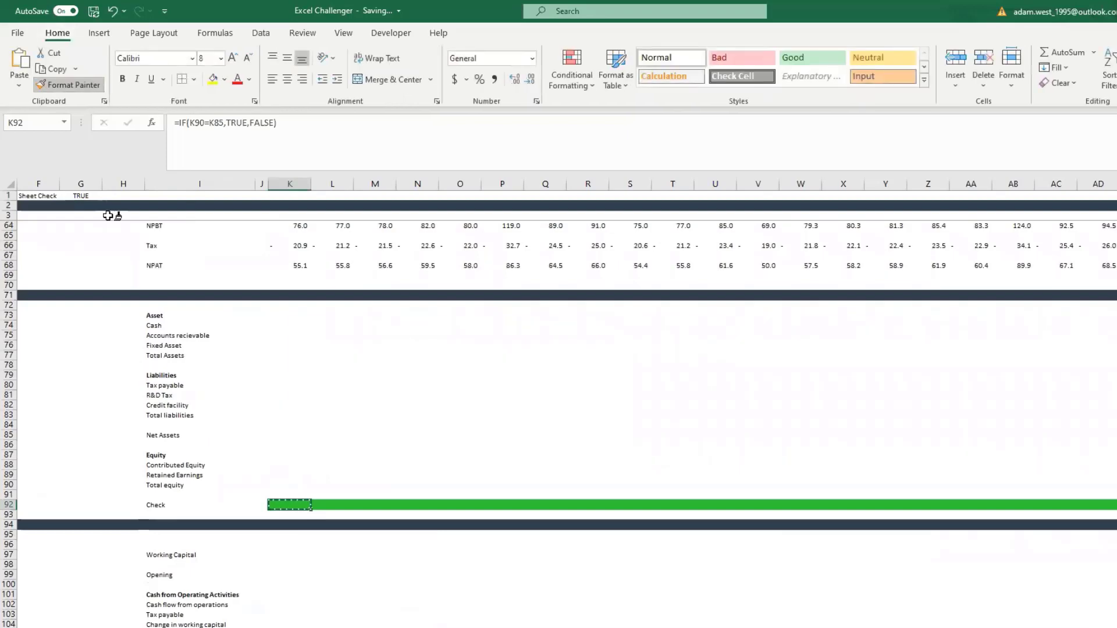
scroll(144, 421, "up", 20)
scroll(144, 421, "left", 3)
left_click(233, 196)
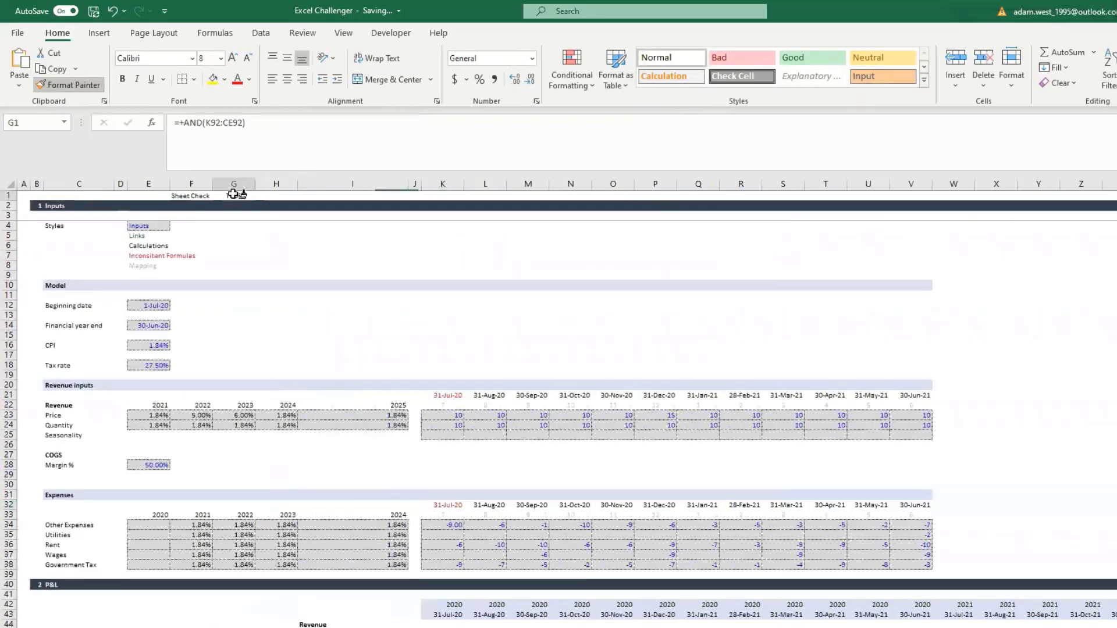
left_click(267, 205)
Test the checks with a value of -5 in Retained Earnings L89, and move it to Total equity L90
scroll(319, 274, "down", 16)
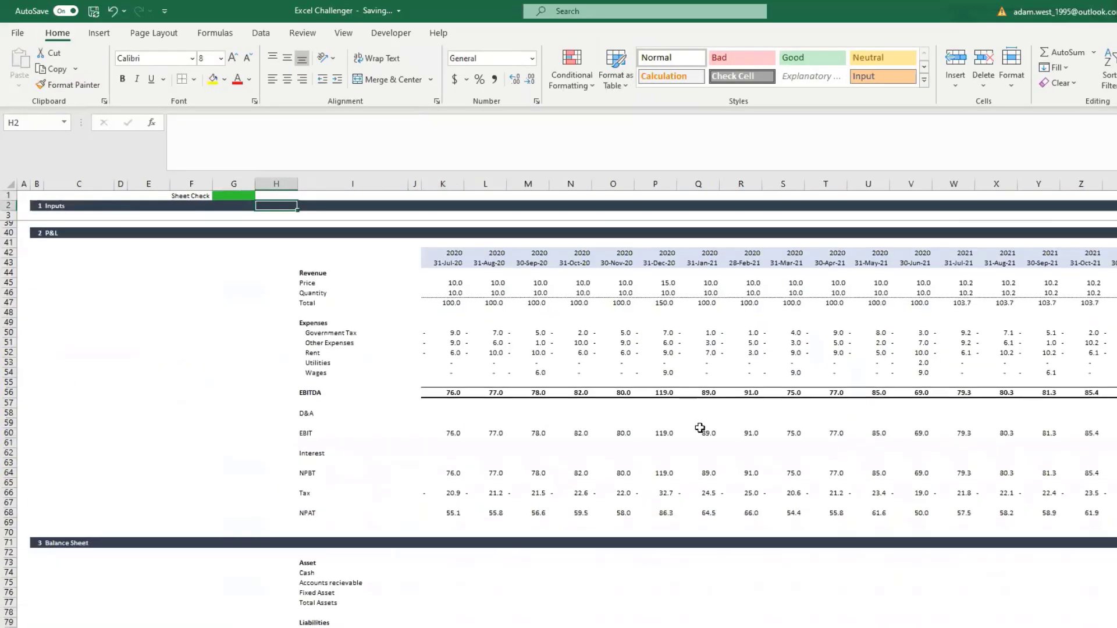
left_click(468, 592)
type("-5")
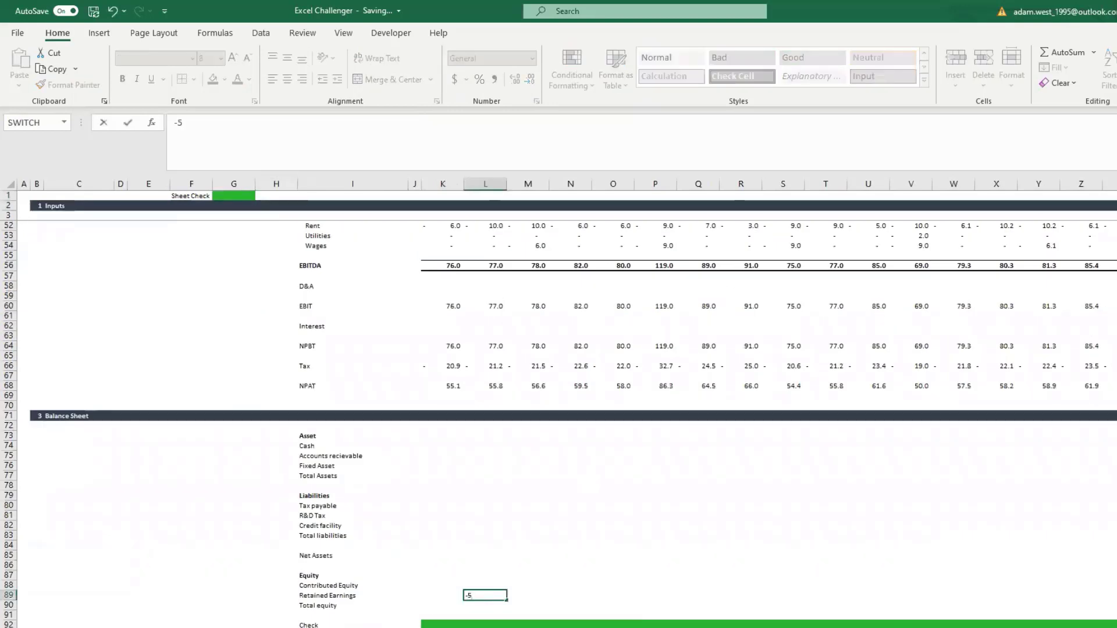
key("Return")
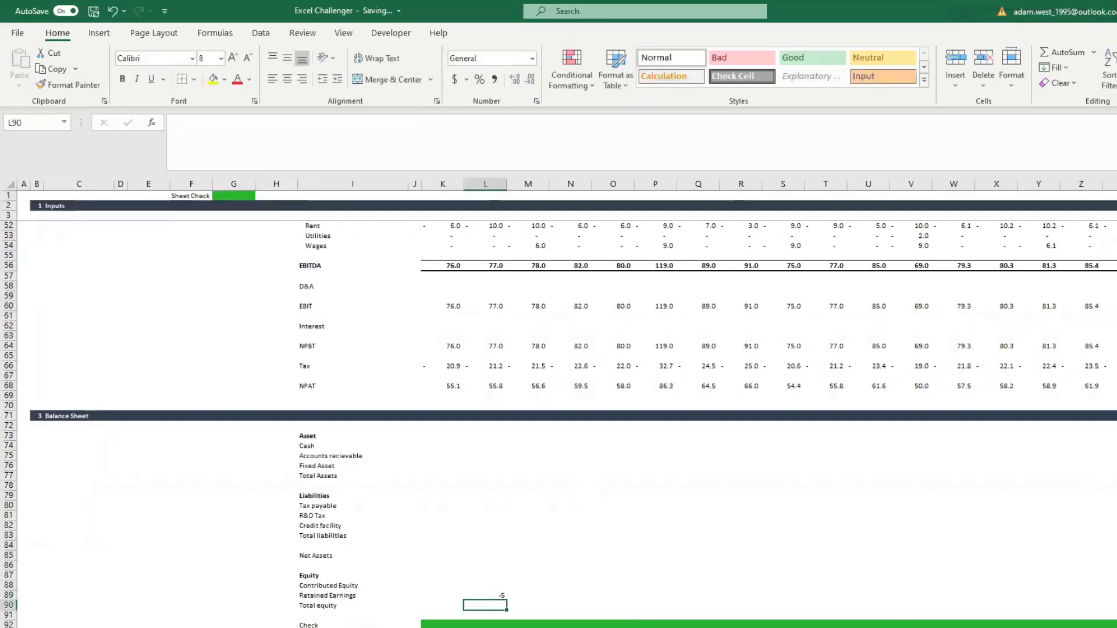
key("Up")
key("Down")
type("-5")
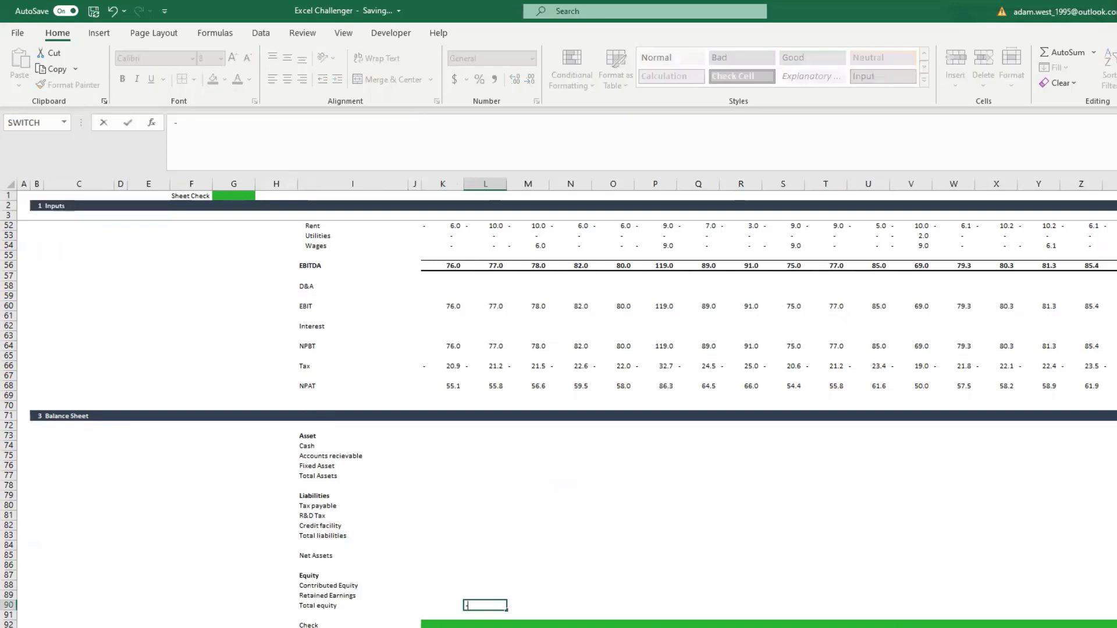
key("Return")
key("Down")
key("Up")
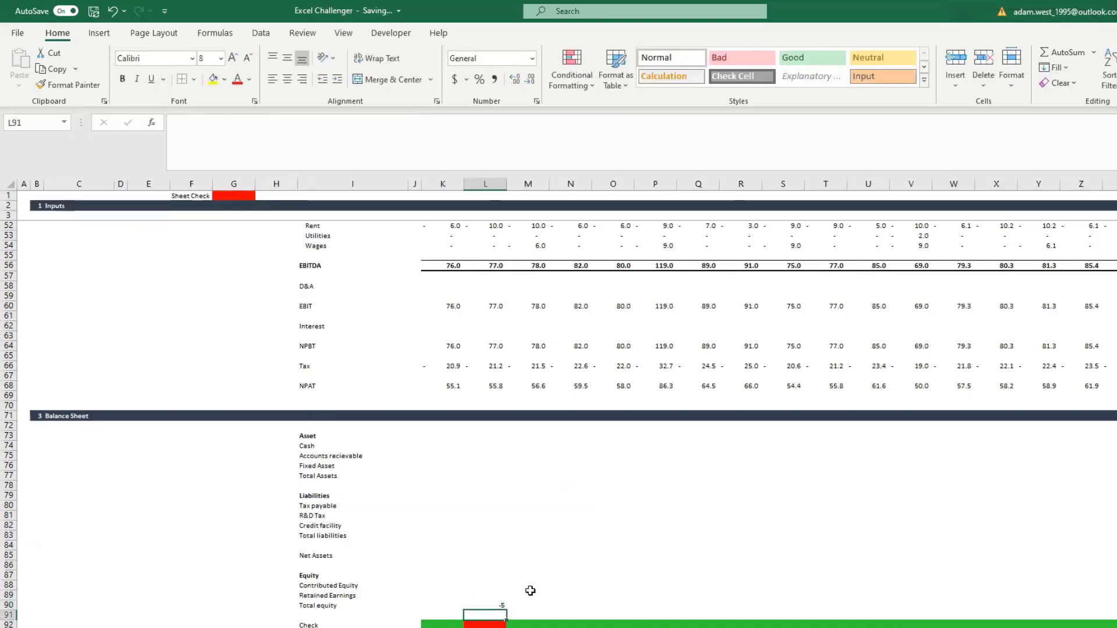
Insert two blank rows at row 117, above the section 5 header bar
scroll(530, 590, "down", 5)
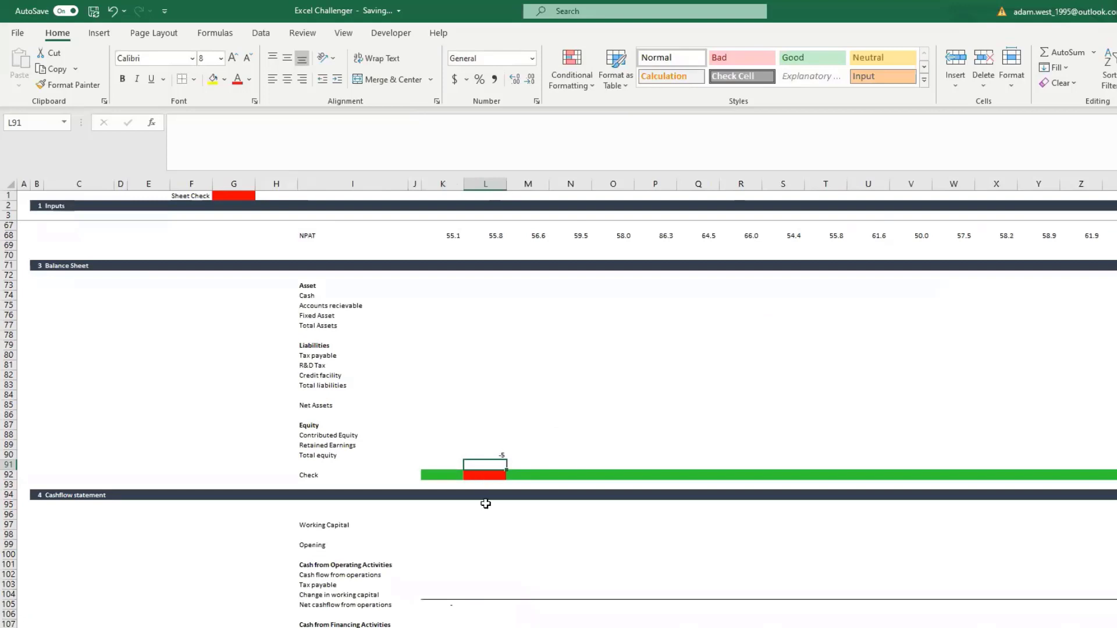
scroll(486, 504, "down", 4)
left_click(9, 605)
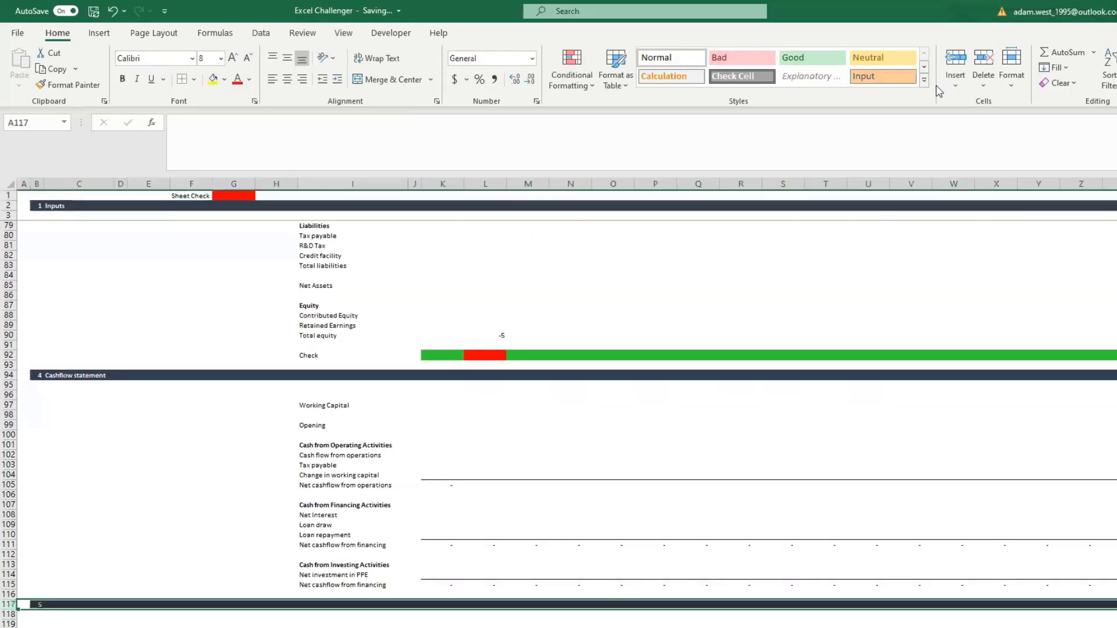
left_click(956, 57)
left_click(956, 57)
left_click(387, 557)
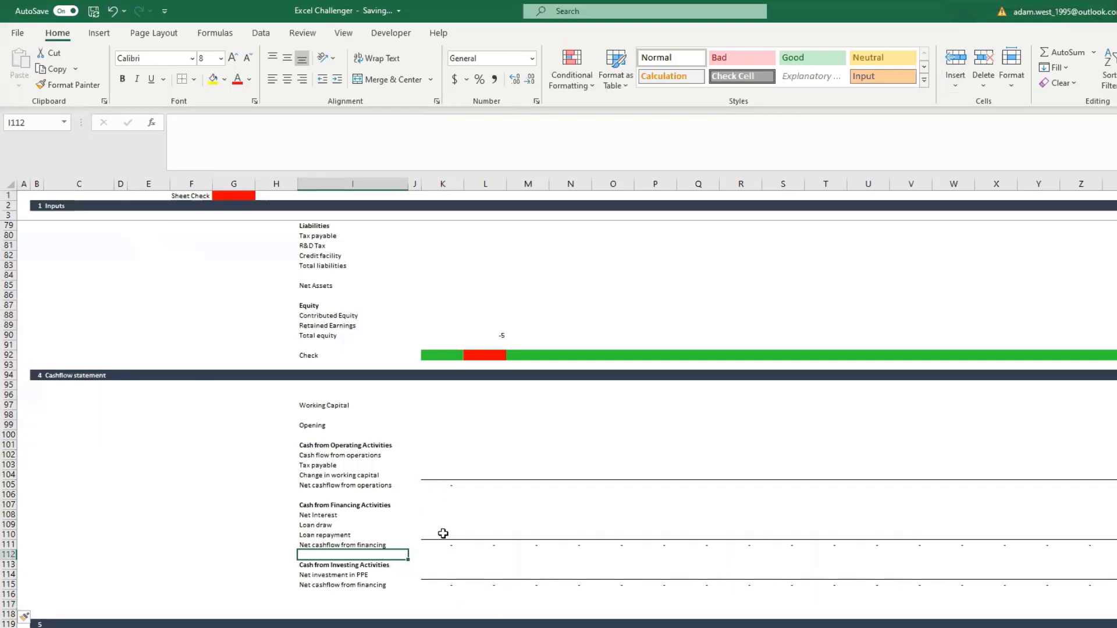
left_click(311, 535)
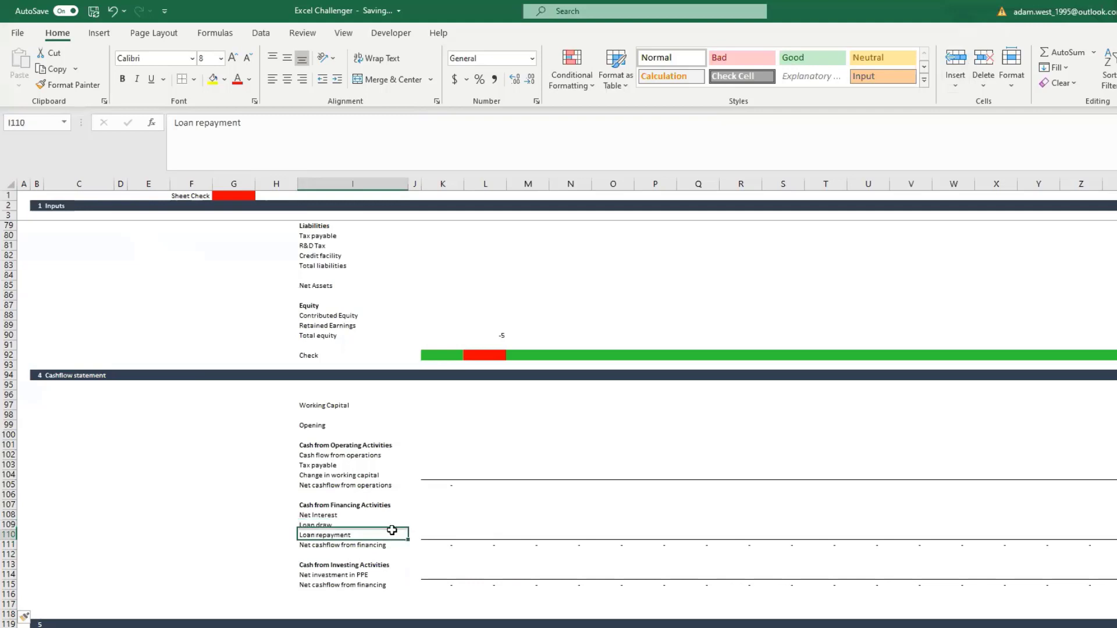
left_click_drag(393, 530, 396, 523)
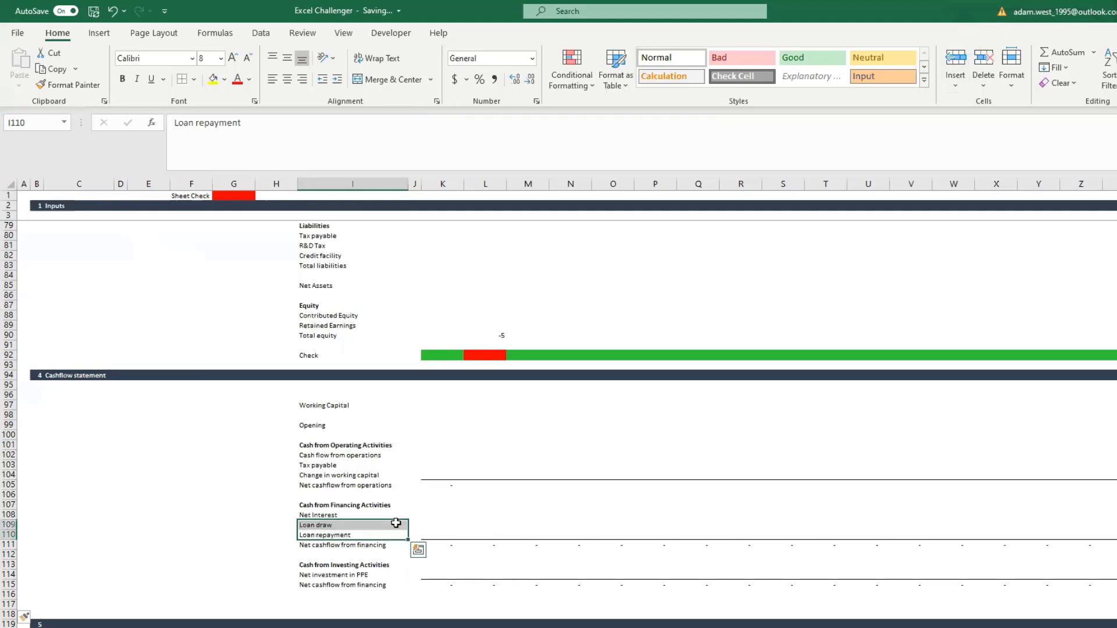
left_click(326, 607)
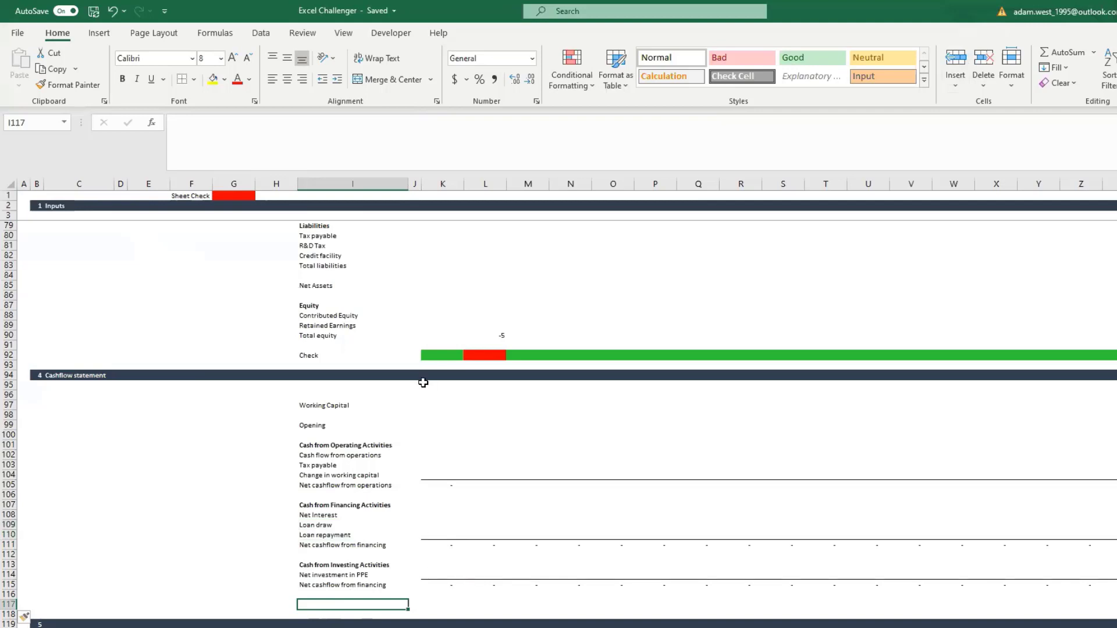
left_click(424, 404)
Enter the Total Assets formula in K77 as the sum of K74:K76
scroll(406, 397, "up", 4)
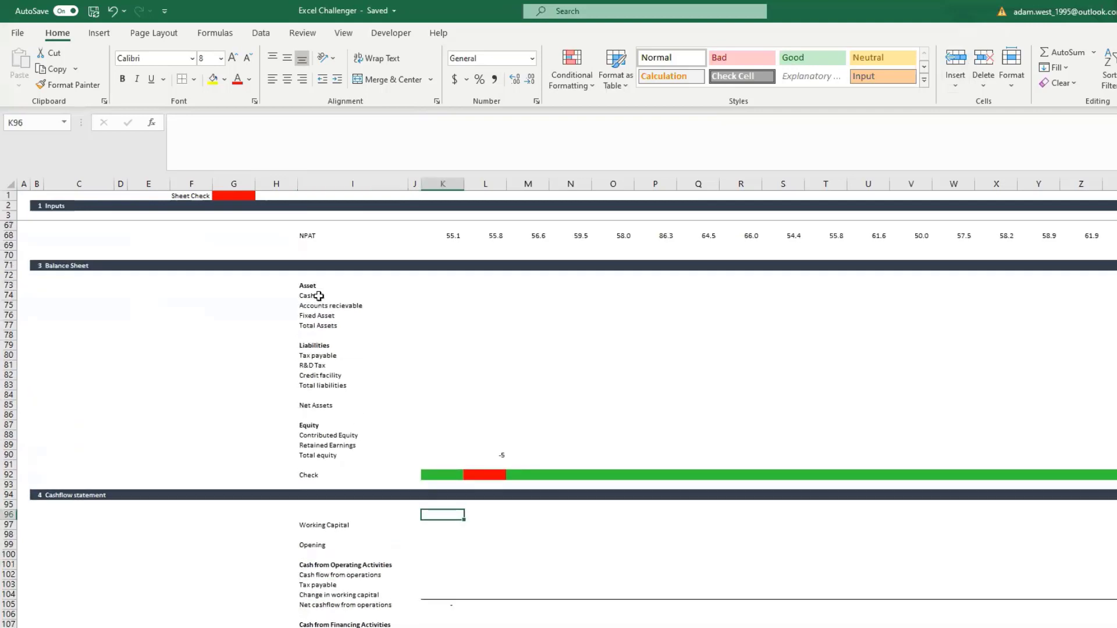
left_click(376, 327)
key("Right")
key("Right")
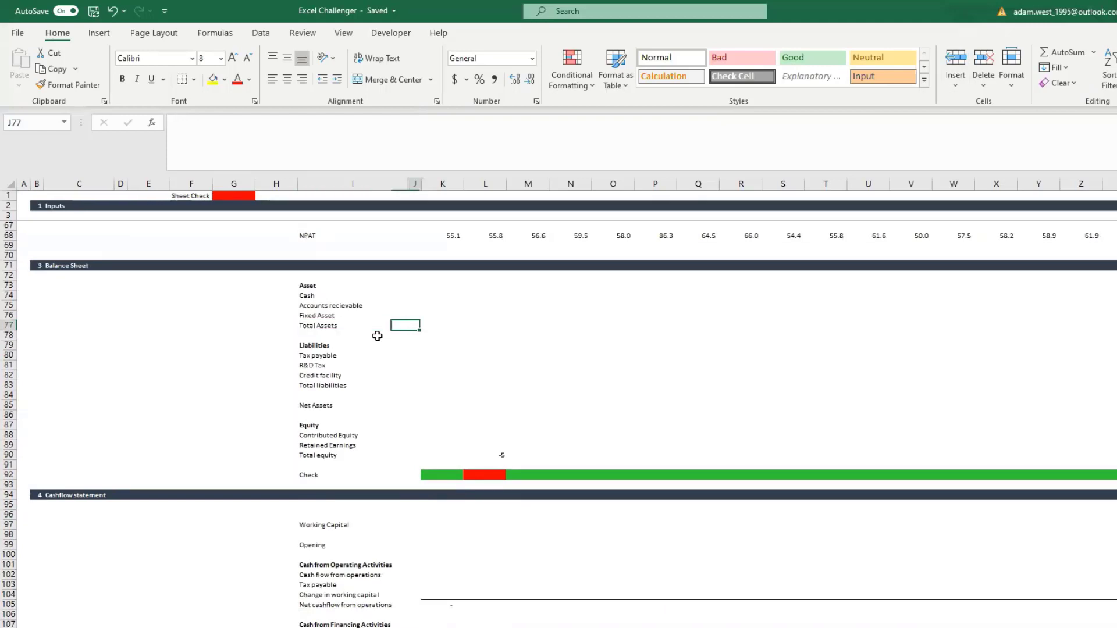
type("+sum(")
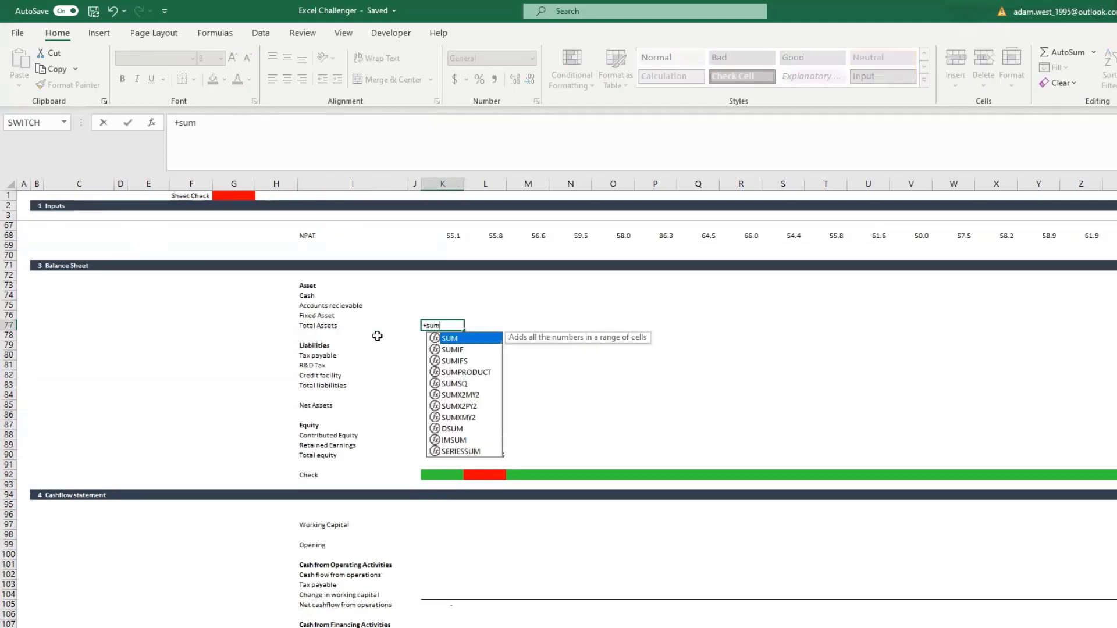
key("Up")
key("shift+Up")
key("shift+Up")
key("ctrl+Return")
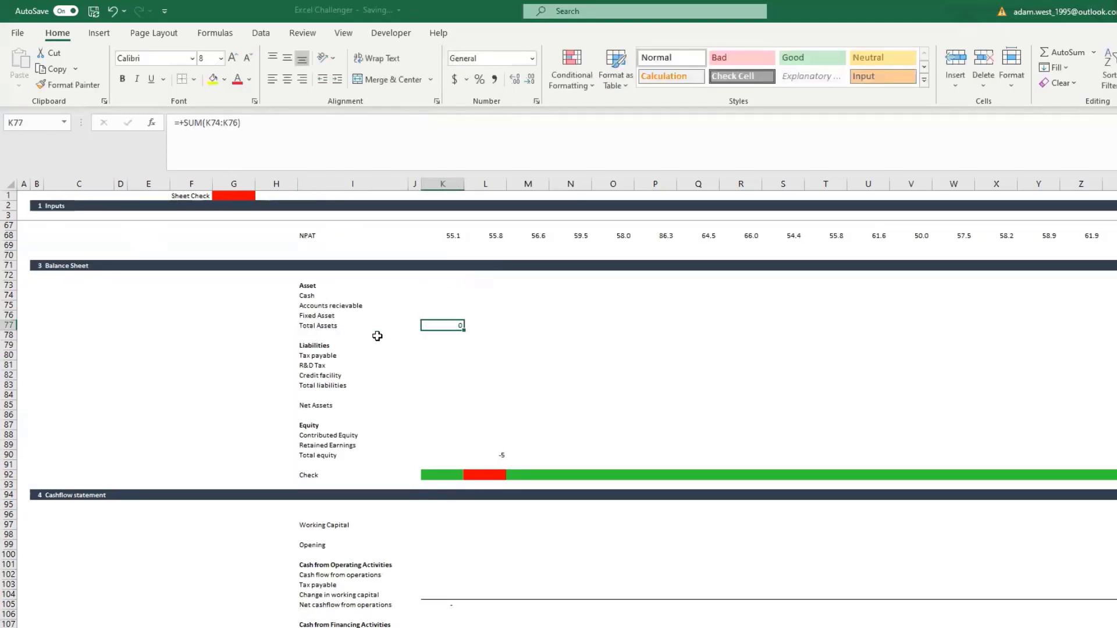
Copy the Total Assets formula across the period columns of row 77 and apply a top border and comma style
key("ctrl+c")
key("ctrl+shift+Right")
key("ctrl+v")
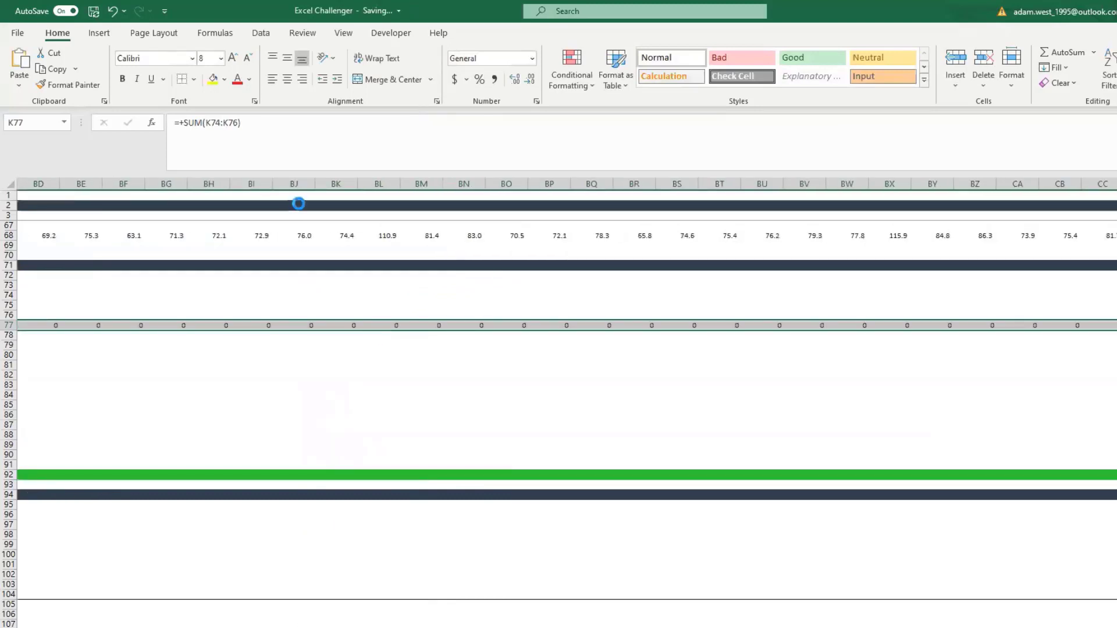
left_click(193, 79)
left_click(217, 136)
left_click(494, 79)
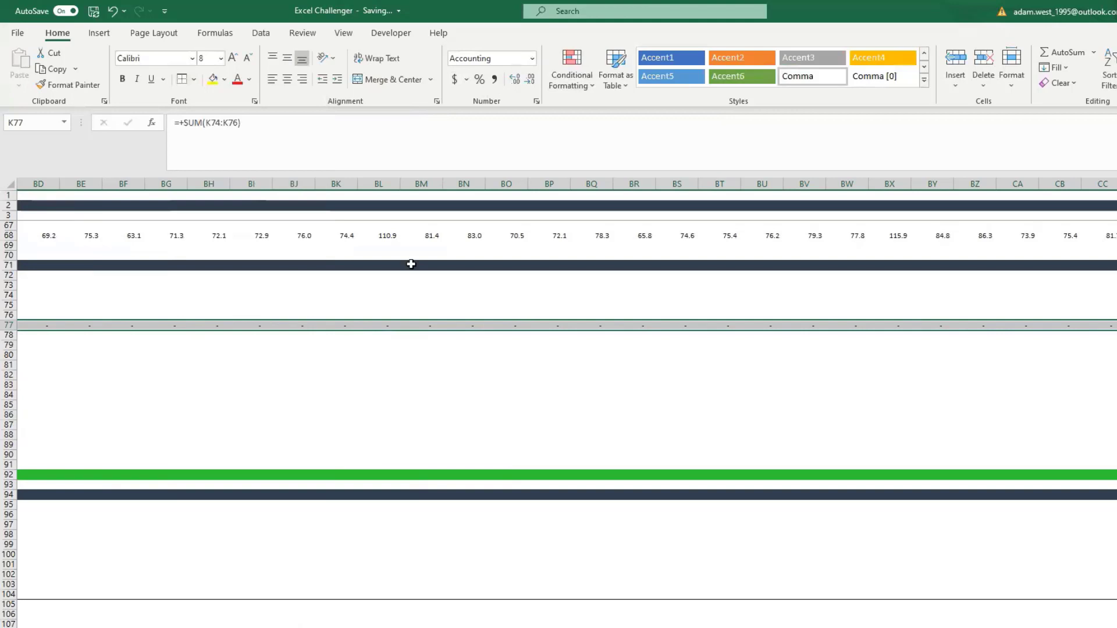
key("ctrl+BackSpace")
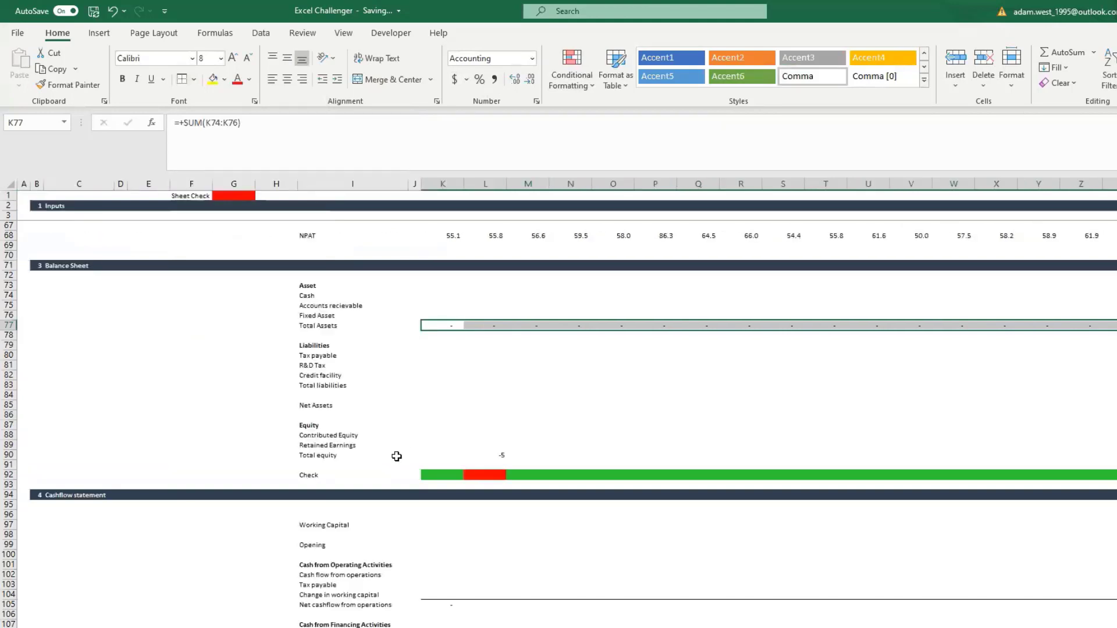
Copy the Total Assets row into the Total liabilities row 83 and check that K83 sums K80:K82
key("ctrl+c")
key("Down")
key("Down")
key("Down")
key("Down")
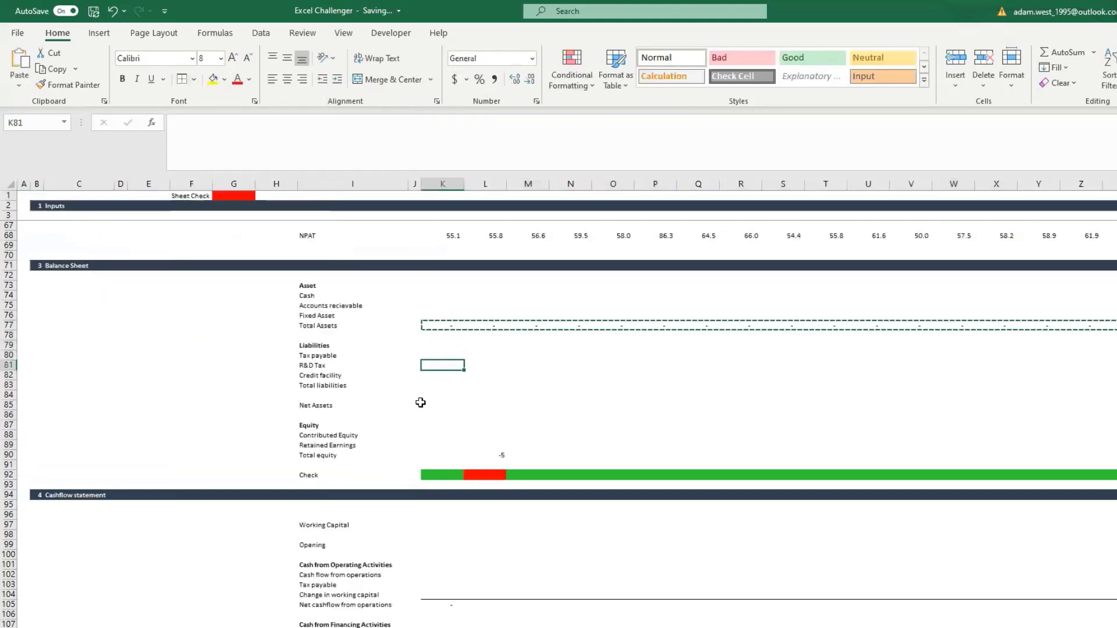
key("Down")
key("Down")
key("ctrl+v")
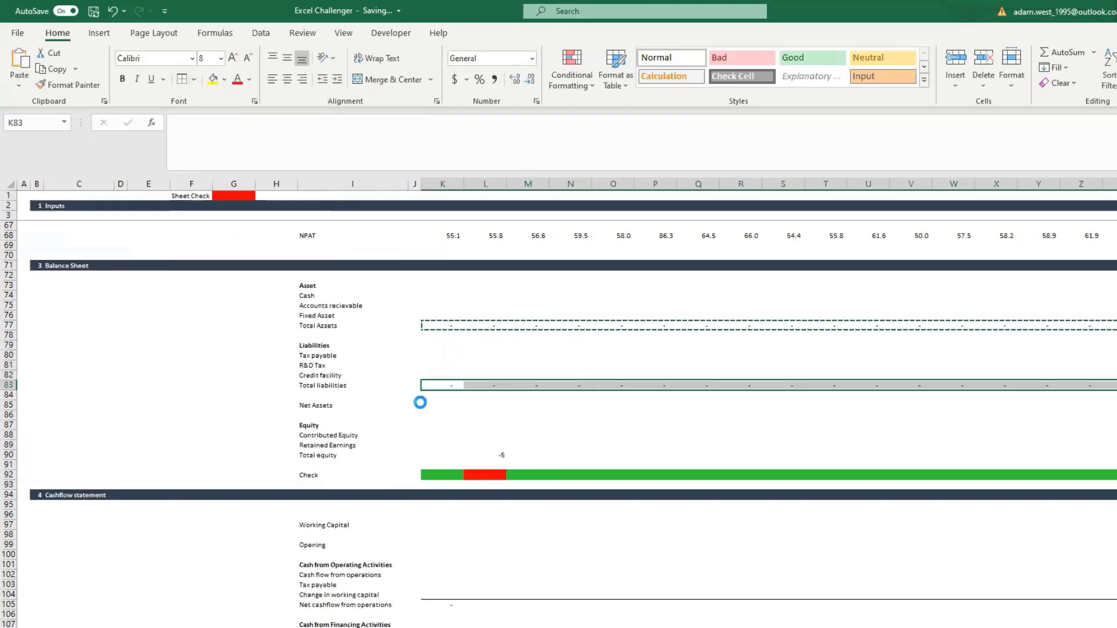
key("Escape")
key("Right")
key("Left")
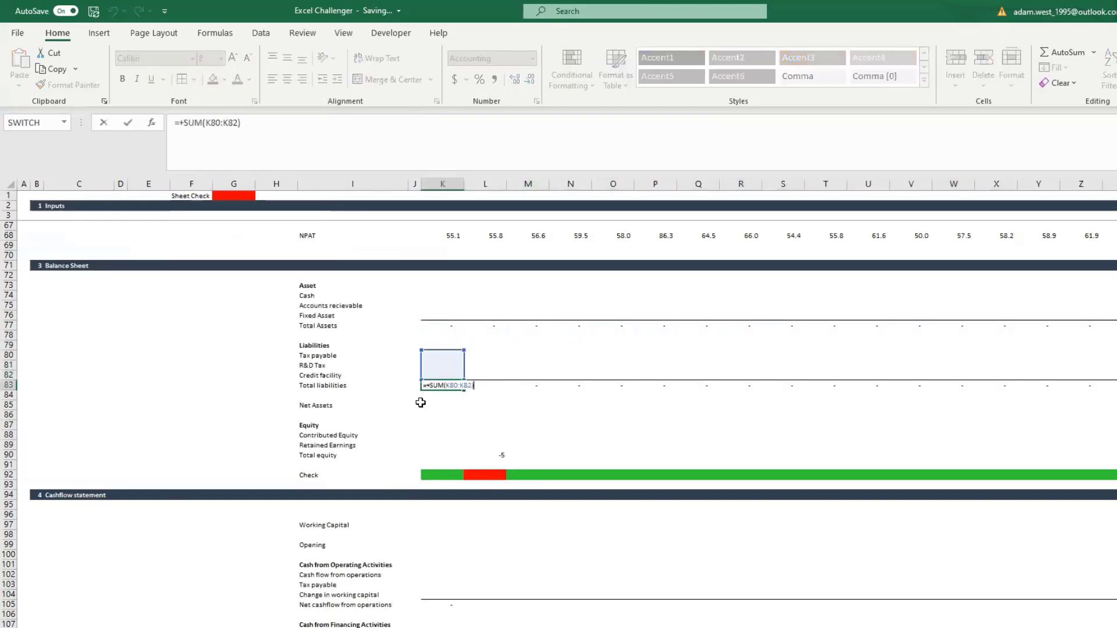
key("Escape")
key("F2")
key("Escape")
Enter the Net Assets formula +K83+K77 in K85
key("ctrl+Left")
key("Right")
key("Right")
key("Down")
key("Down")
key("Down")
key("Up")
type("+")
key("ctrl+Up")
type("+")
key("ctrl+Up")
key("ctrl+Up")
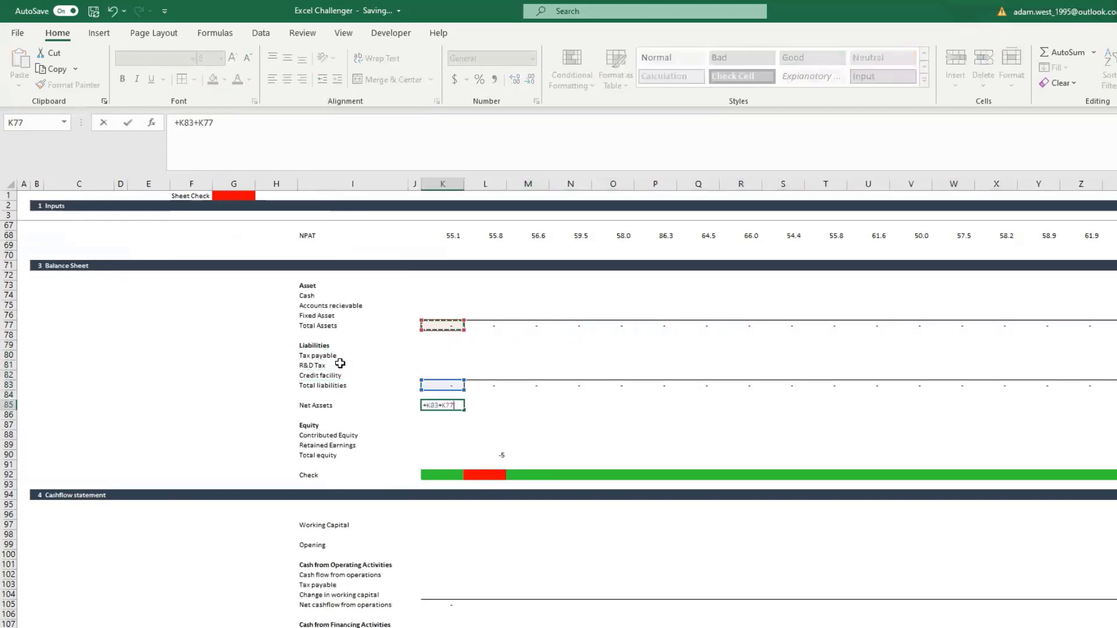
key("Return")
Enter the Total equity formula in K90 as the sum of K88:K89
key("Down")
key("Down")
key("Down")
key("Down")
key("alt+equal")
key("ctrl+Return")
Fill the Total equity formula across the period columns of row 90 and apply comma style
key("Left")
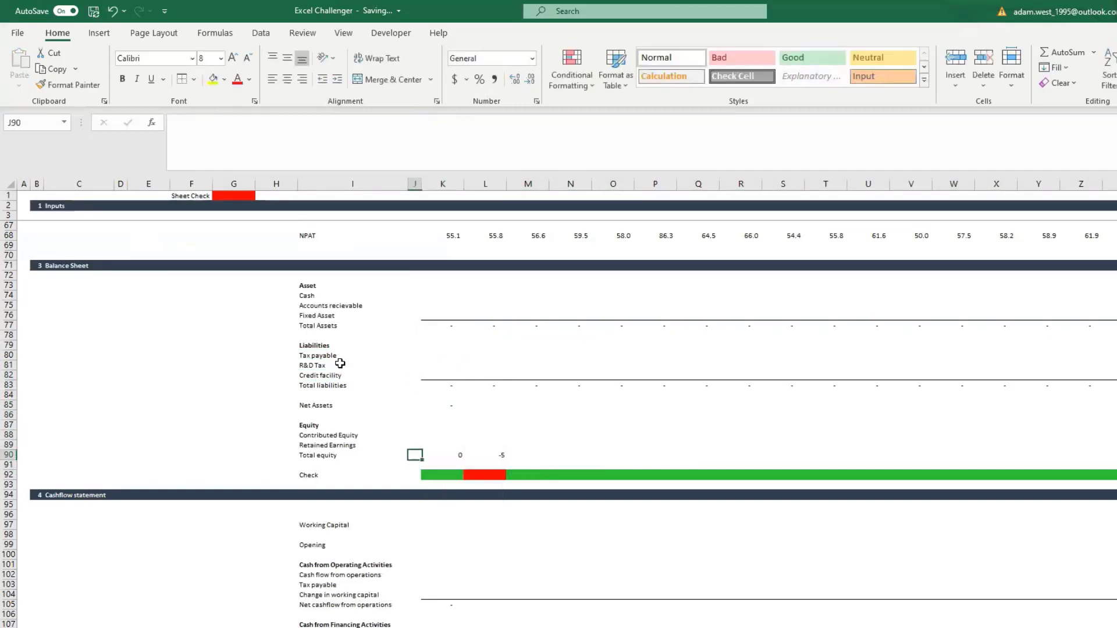
key("Right")
key("ctrl+shift+Right")
key("ctrl+shift+Right")
key("shift+Left")
key("ctrl+r")
key("Right")
key("Left")
key("ctrl+shift+Right")
left_click(495, 80)
scroll(199, 372, "left", 1)
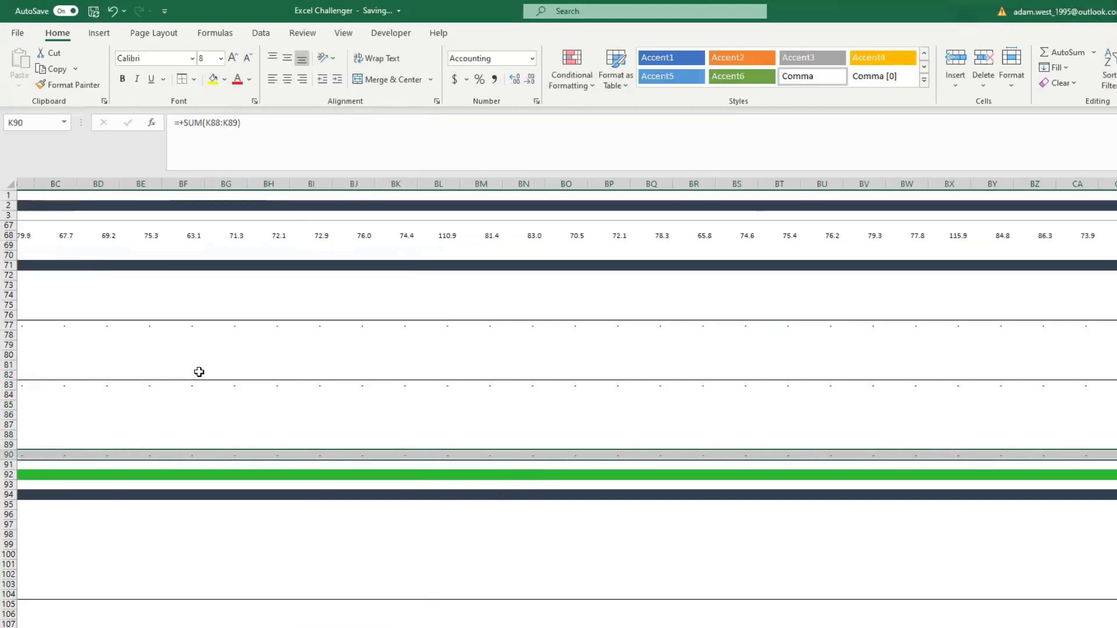
Fill the Net Assets formula from K85 across the period columns of row 85
scroll(199, 372, "left", 15)
left_click(354, 406)
key("Right")
key("Right")
key("ctrl+shift+Right")
key("shift+Left")
key("ctrl+r")
key("Right")
key("Left")
Link Cash flow from operations in K102 to EBITDA in K56 and fill it across the period columns
scroll(432, 309, "down", 5)
left_click(444, 425)
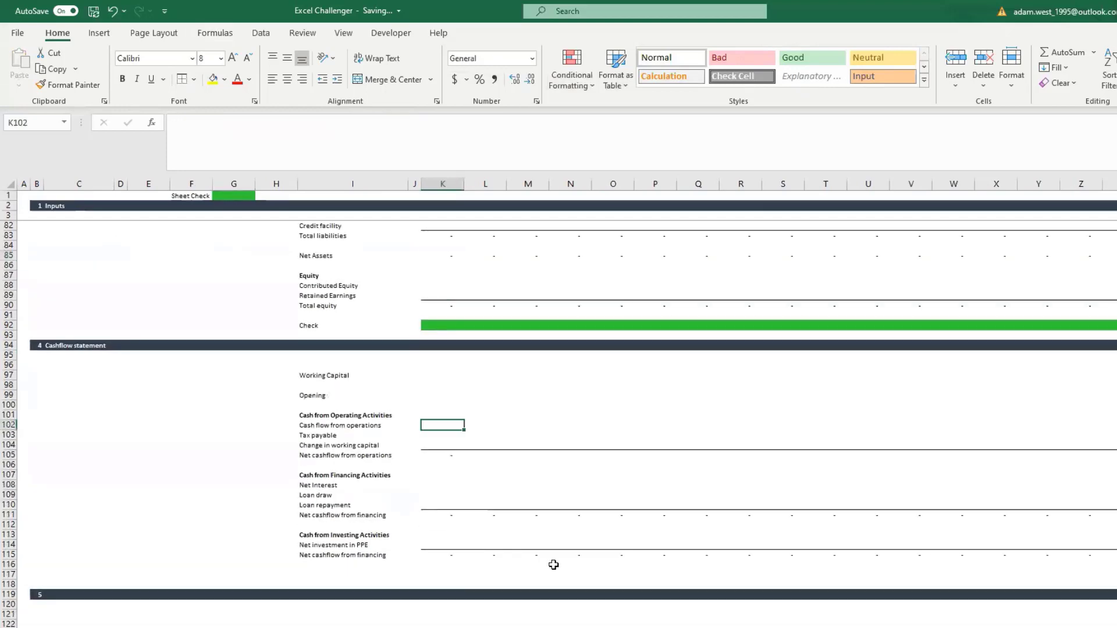
type("+")
scroll(550, 559, "up", 13)
left_click(447, 355)
key("ctrl+Return")
key("ctrl+shift+Right")
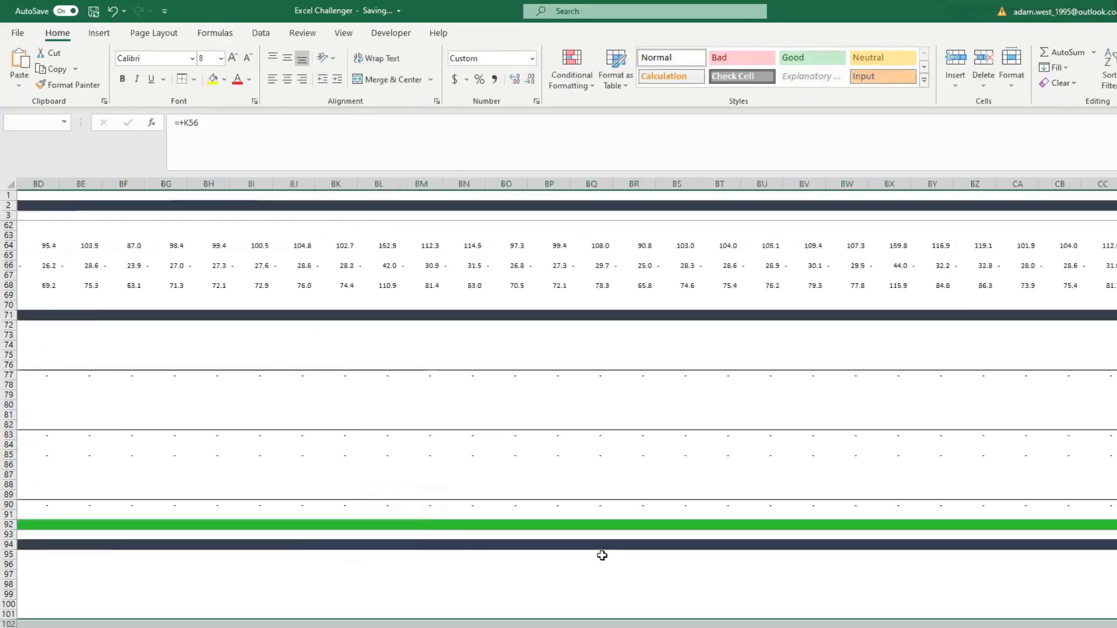
key("shift+Left")
key("ctrl+r")
Link the August Opening balance in L99 to the prior month's cell K117
key("Left")
key("Left")
key("Up")
key("Up")
key("Up")
key("Right")
key("Right")
key("Right")
type("+")
scroll(564, 548, "down", 9)
left_click(205, 505)
key("Return")
key("Down")
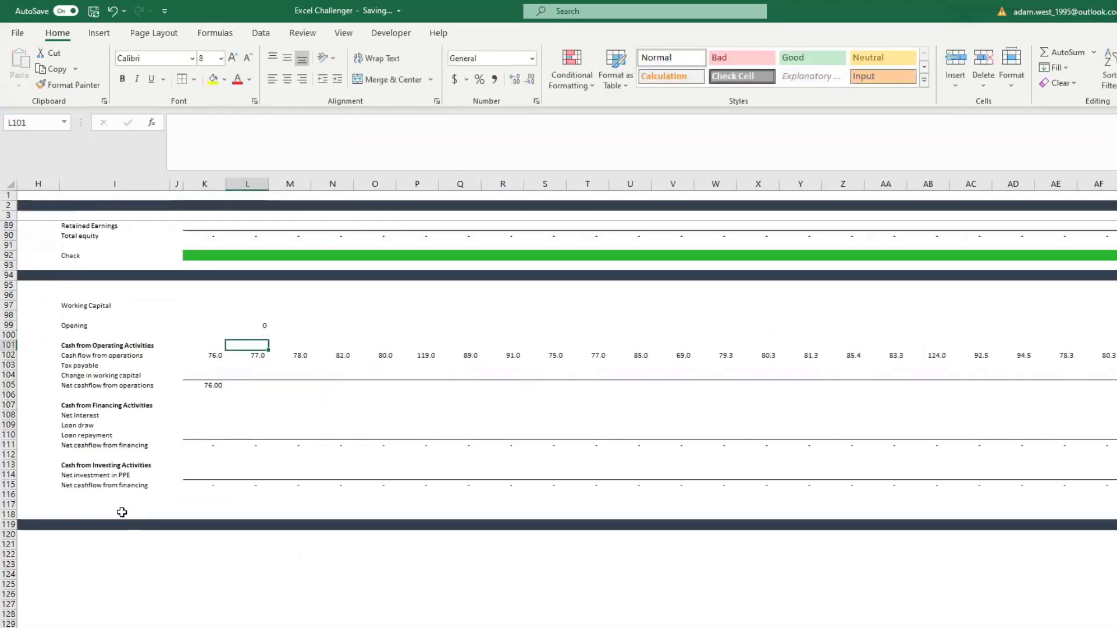
Add a Closing Cash label in row 117, enter =+K105+K111+K115 in K117, and fill it across the period columns
left_click(119, 506)
type("Closing Cash")
key("Tab")
key("Tab")
type("=+K105+K111+K115")
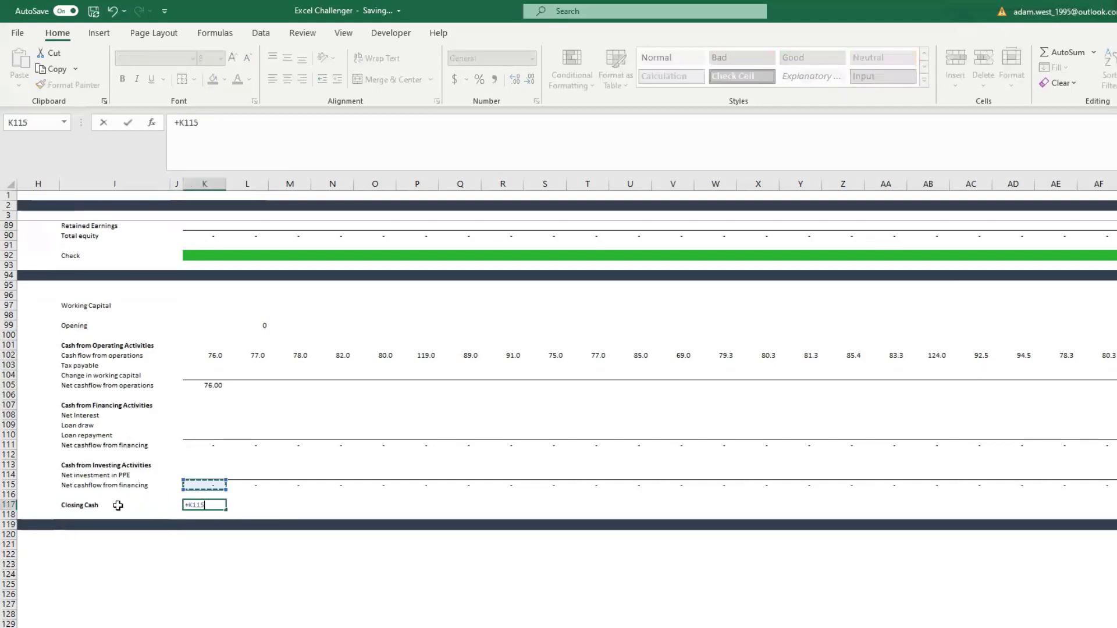
key("ctrl+Return")
key("ctrl+shift+Right")
key("ctrl+r")
key("Left")
key("Right")
Fill the Opening balance formula from L99 across the remaining period columns of row 99
left_click(95, 326)
key("ctrl+shift+Right")
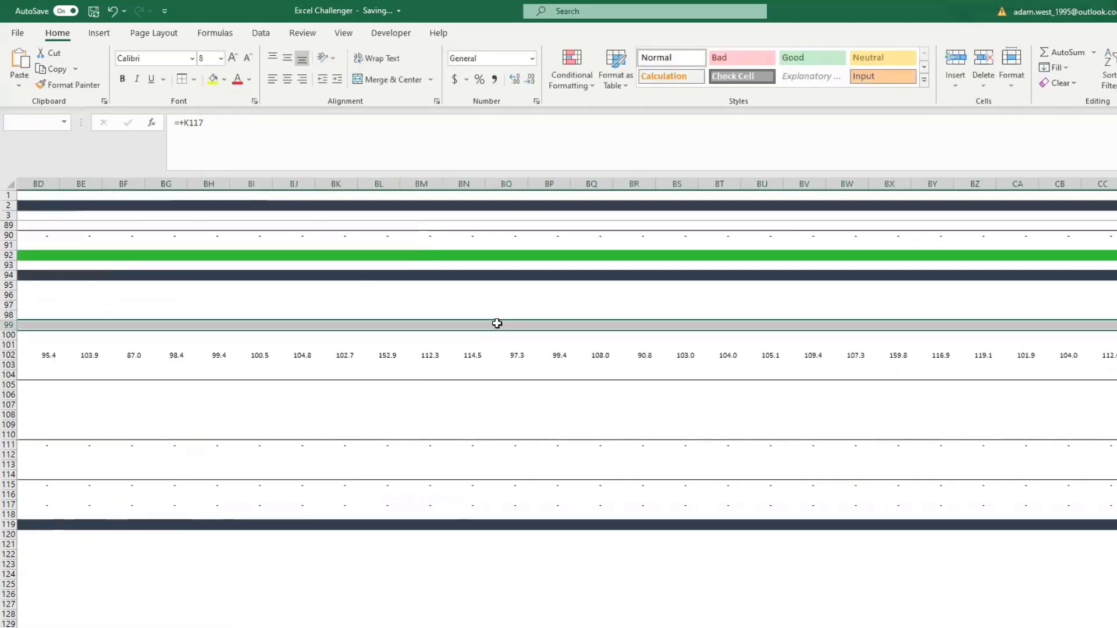
key("ctrl+r")
key("Left")
key("Left")
key("Left")
key("Left")
key("Right")
key("Right")
key("Right")
key("Right")
key("F2")
key("Return")
key("Down")
key("Down")
Fill the Net cashflow from operations formula from K105 across the period columns of row 105
left_click(215, 382)
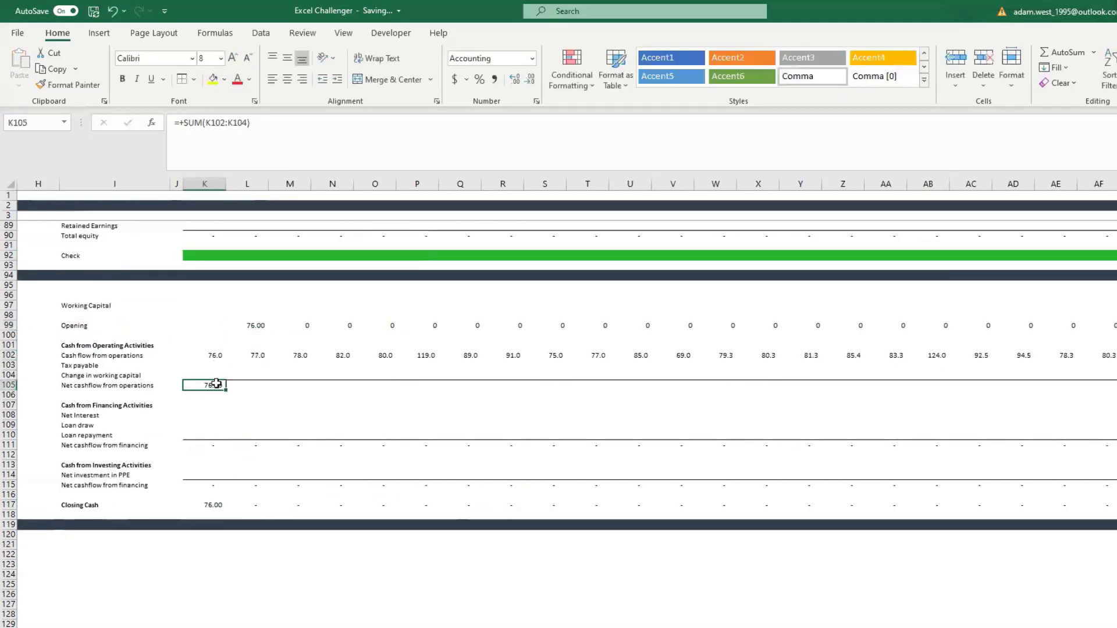
key("ctrl+shift+Right")
key("ctrl+r")
key("Right")
scroll(150, 380, "left", 4)
Add the opening balance L99 to the August Closing Cash formula in L117 and fill it across the following periods
left_click(488, 507)
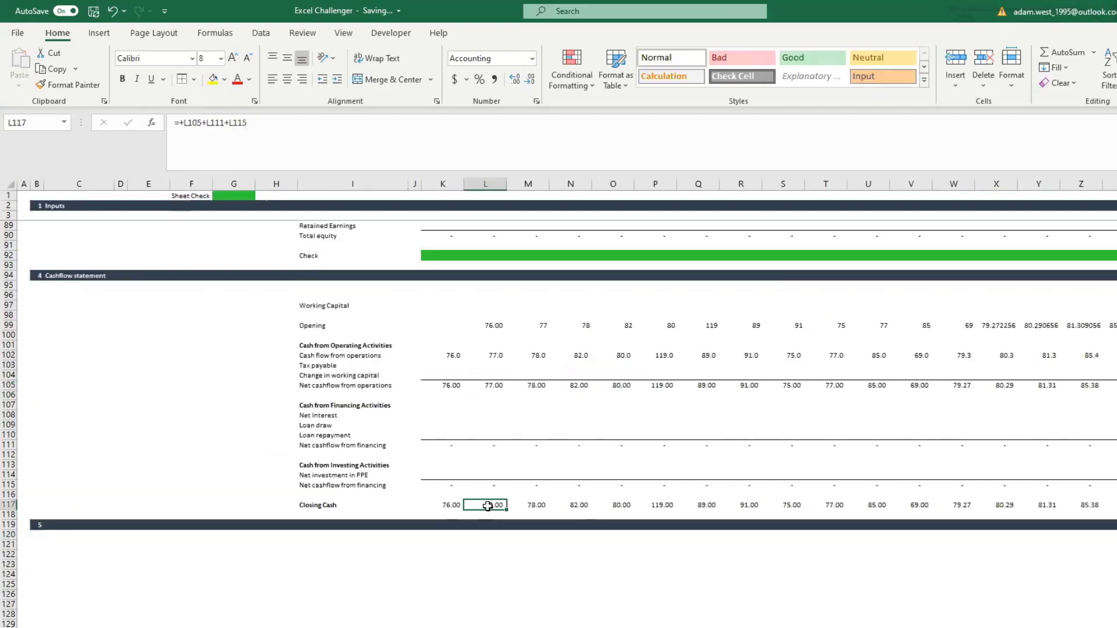
left_click(269, 123)
type("+")
left_click(477, 323)
key("Return")
key("Down")
key("Up")
key("Up")
key("ctrl+shift+Right")
key("ctrl+r")
key("Left")
key("Right")
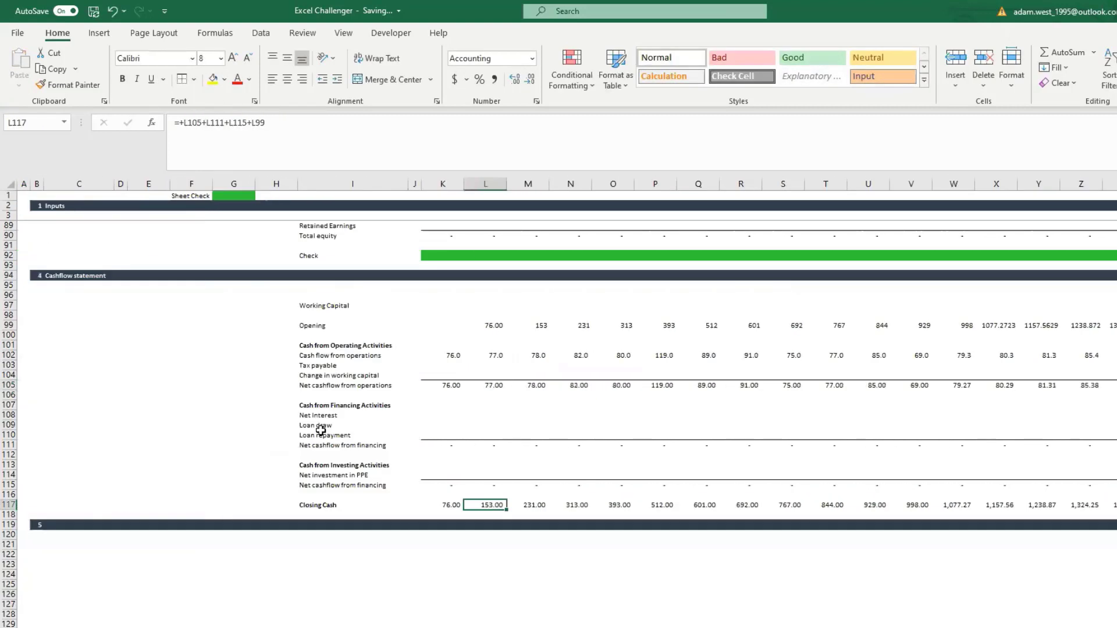
Link the balance sheet Cash in K74 to Closing Cash in K117
scroll(454, 372, "up", 6)
left_click(381, 256)
key("Right")
key("Right")
type("+")
key("ctrl+Down")
key("ctrl+Down")
key("ctrl+Down")
key("ctrl+Down")
key("ctrl+Down")
key("ctrl+Down")
key("ctrl+Down")
key("ctrl+Down")
key("ctrl+Down")
key("ctrl+Down")
key("Return")
key("Up")
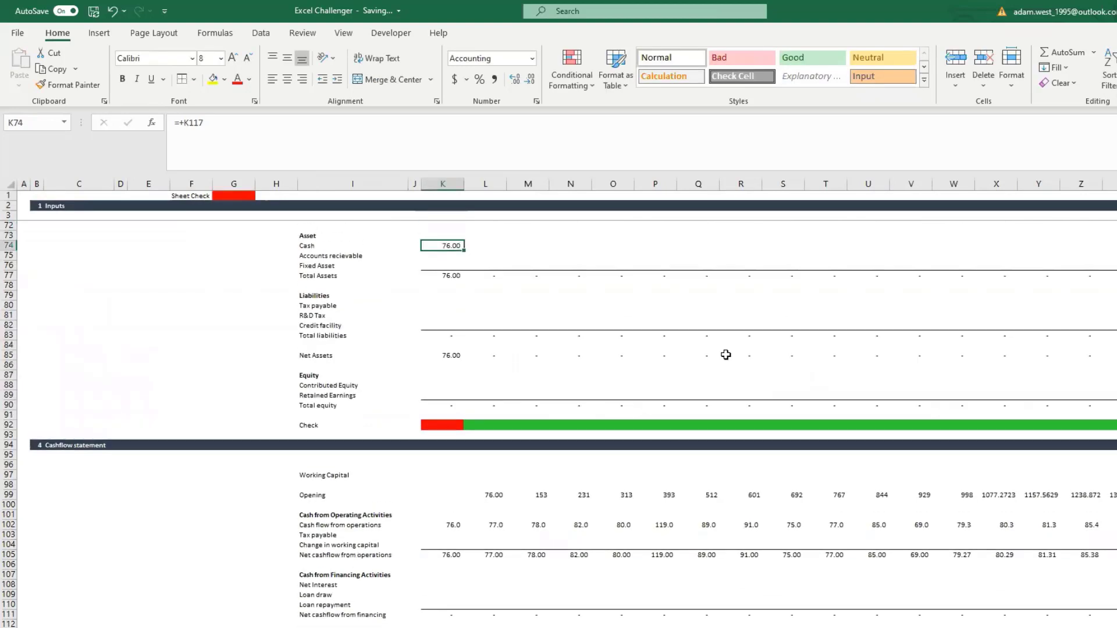
Fill the Cash link from K74 across the period columns of row 74
key("ctrl+shift+Right")
key("ctrl+r")
key("Right")
scroll(726, 355, "left", 3)
Enter the Retained Earnings formula =+J89+K68 in K89, adding NPAT to the prior balance
left_click(384, 386)
left_click(444, 396)
type("+")
key("Left")
type("+")
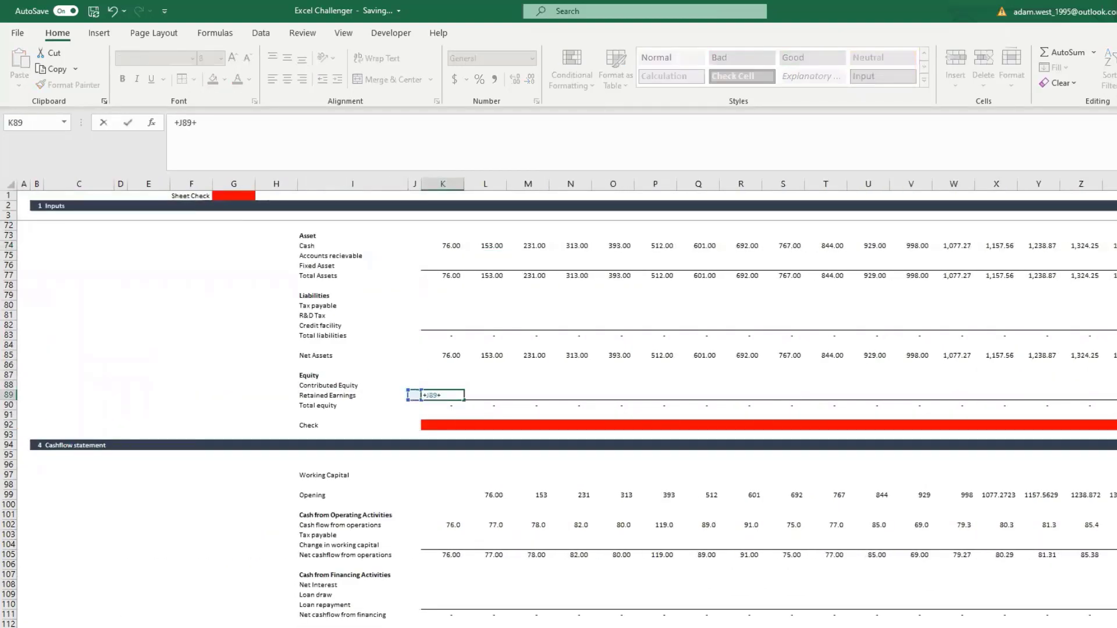
scroll(444, 395, "up", 2)
left_click(444, 246)
key("Return")
key("Up")
Fill the Retained Earnings formula from K89 across the period columns of row 89
key("ctrl+shift+Right")
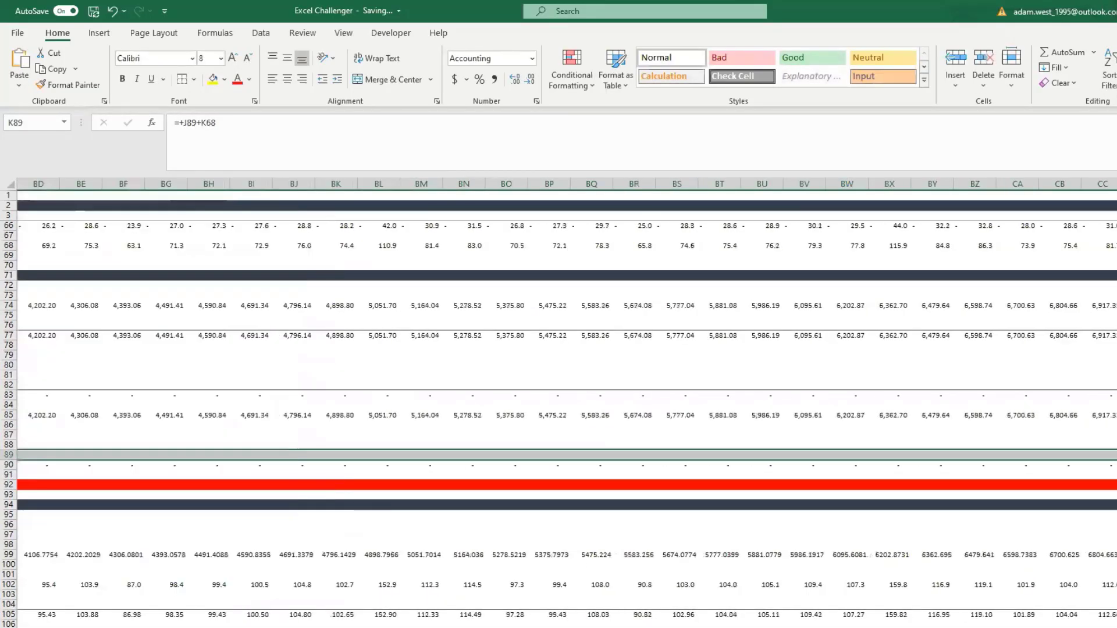
key("ctrl+r")
key("Up")
scroll(1114, 435, "left", 3)
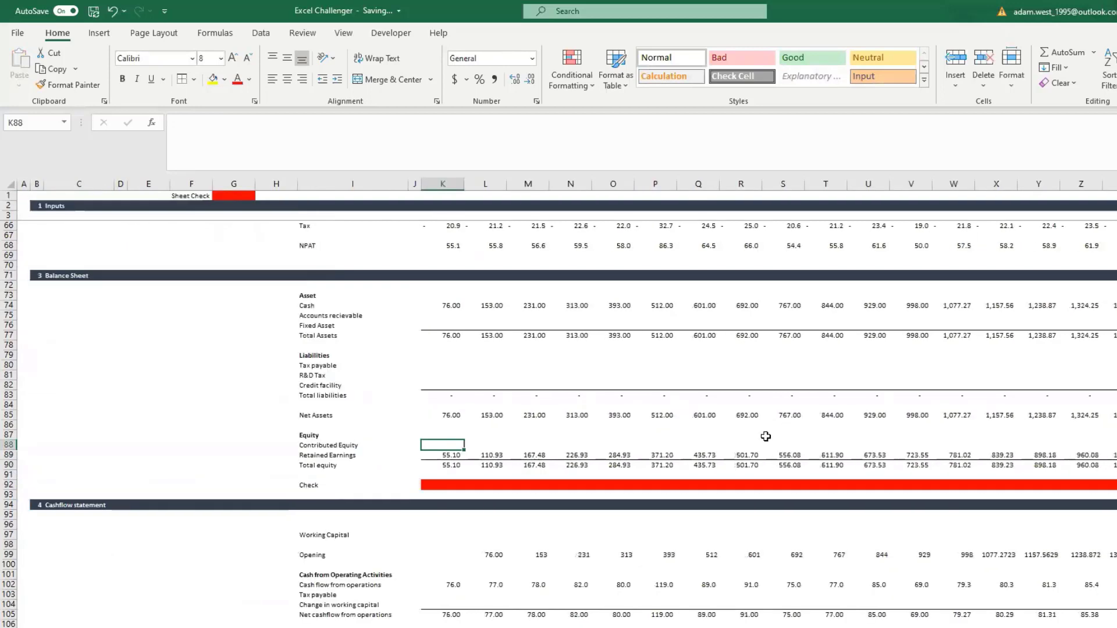
Insert two rows at row 19, between Tax rate and the Revenue inputs header
scroll(230, 327, "up", 20)
left_click(9, 375)
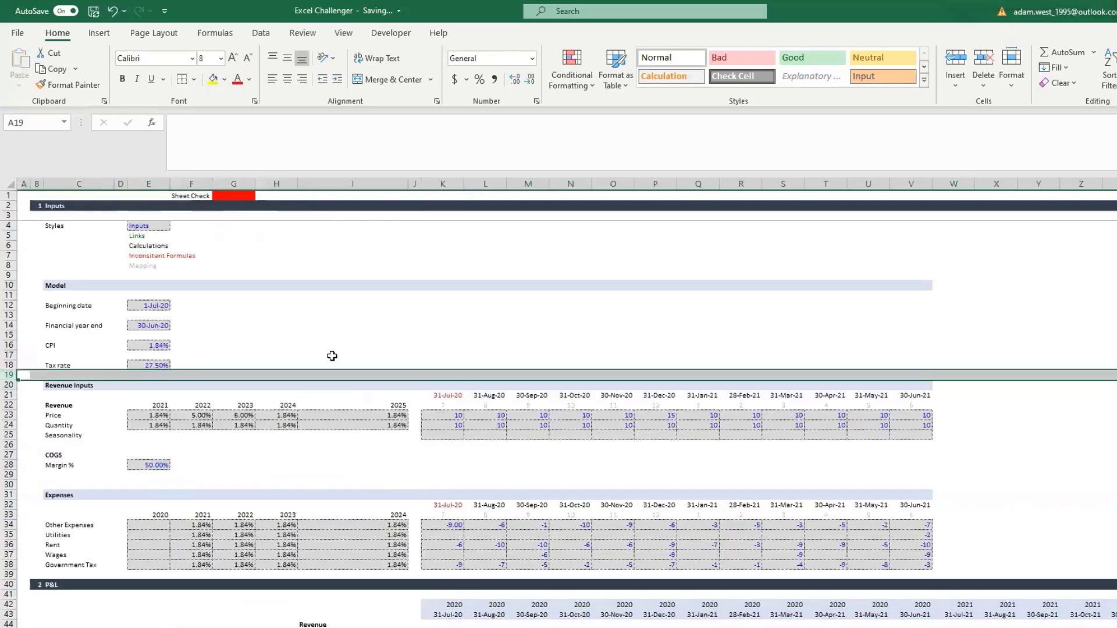
left_click(961, 61)
key("F4")
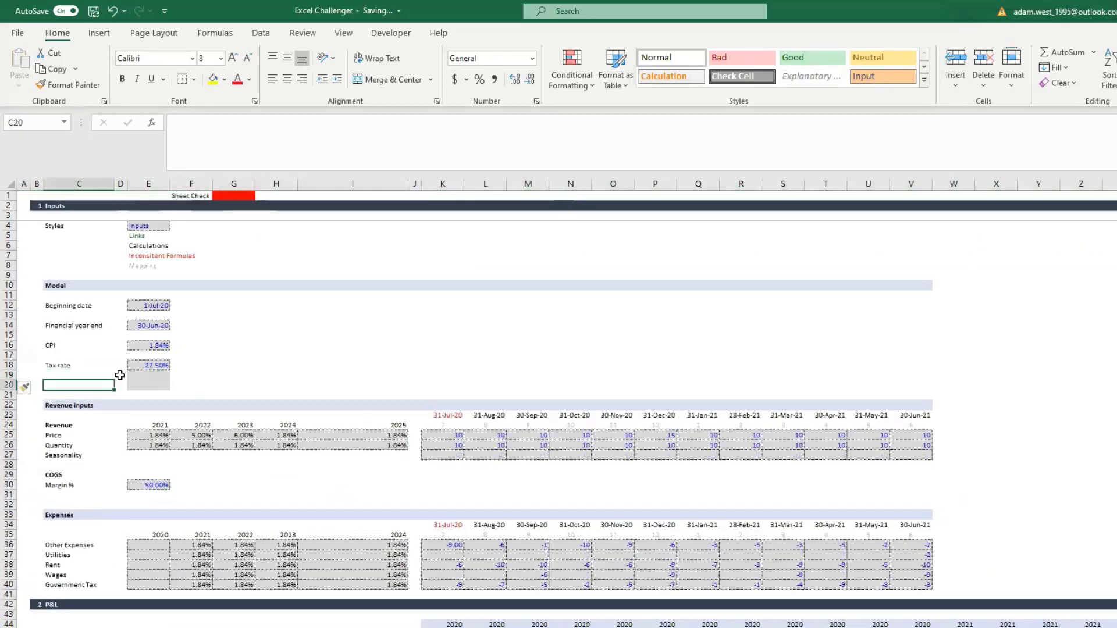
Clear the formatting from cells D19:F20 in the newly inserted rows
left_click(120, 377)
key("shift+Down")
key("shift+Down")
key("shift+Right")
key("shift+Right")
key("shift+Up")
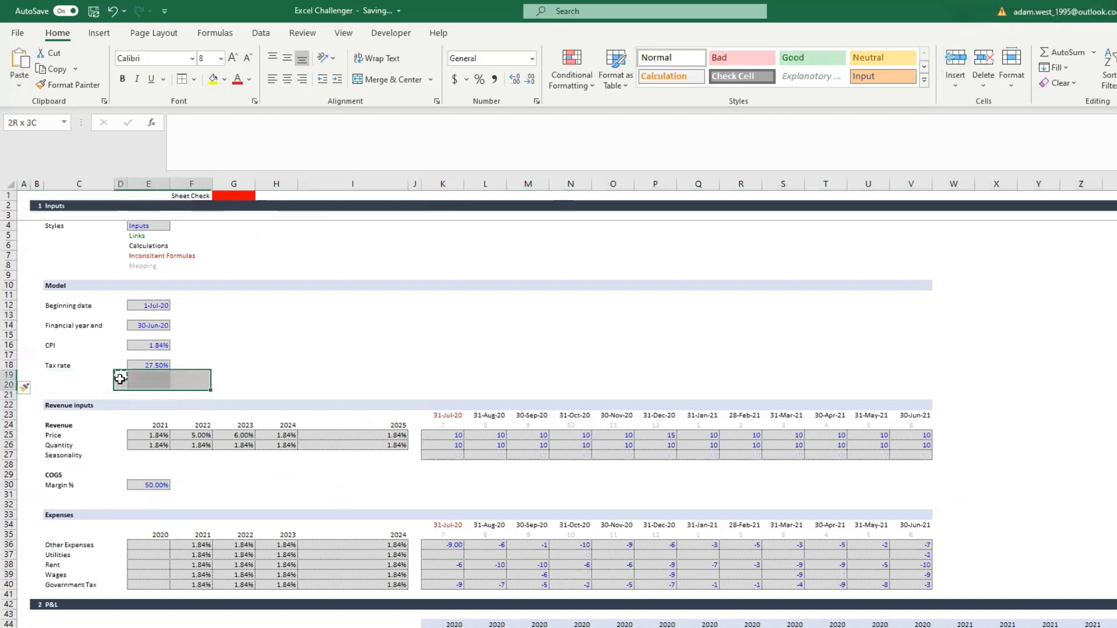
key("alt+h")
key("e")
key("f")
key("Left")
Add a Tax payment month input in row 20, with the label in C20 and the value 6 in E20
key("Down")
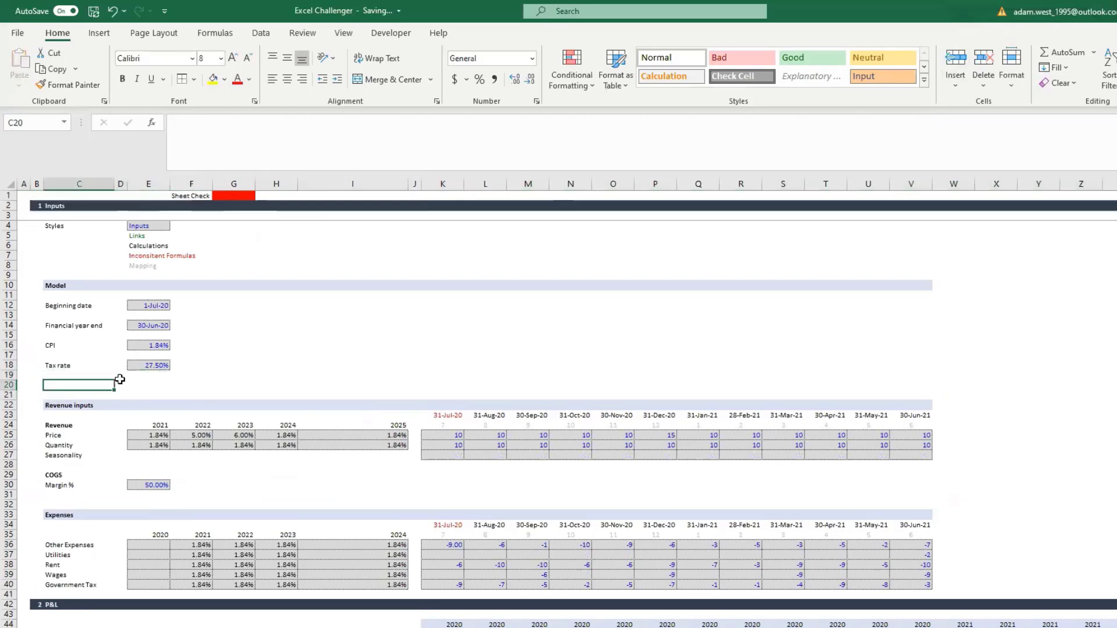
type("Tax payment month")
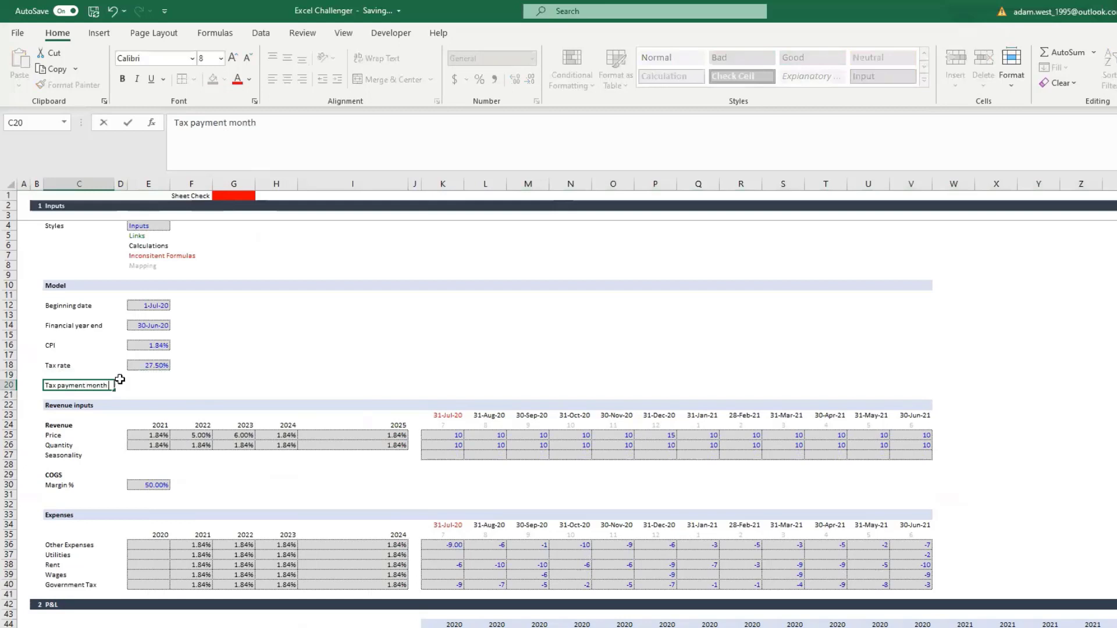
key("Right")
key("Right")
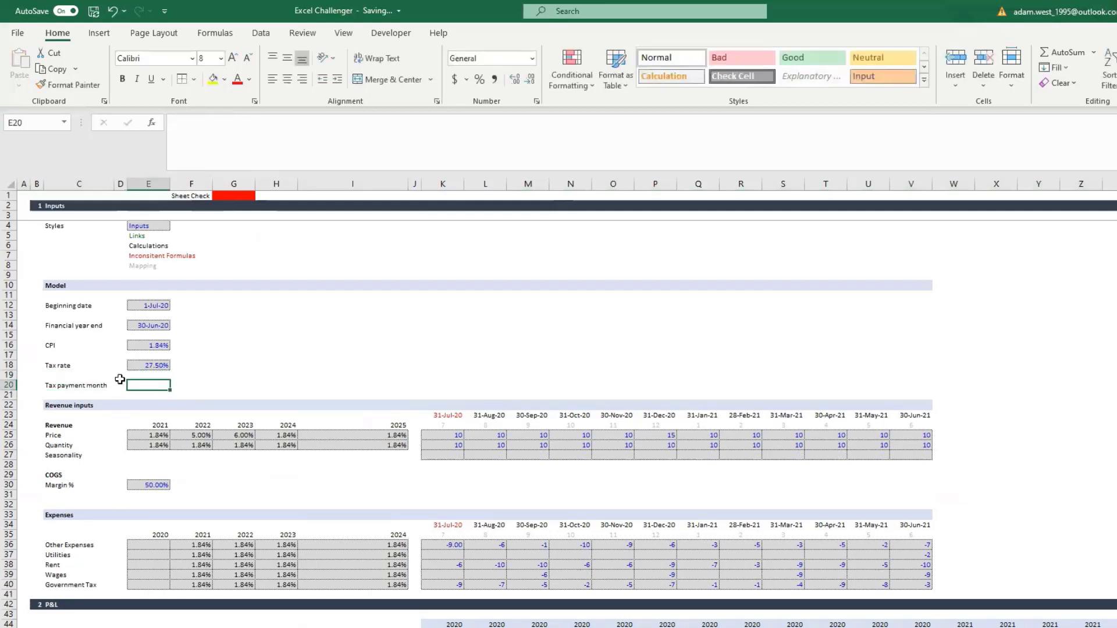
type("6")
Copy only the formatting of the Tax rate cell E18 onto the Tax payment month cell E20
key("Up")
key("Up")
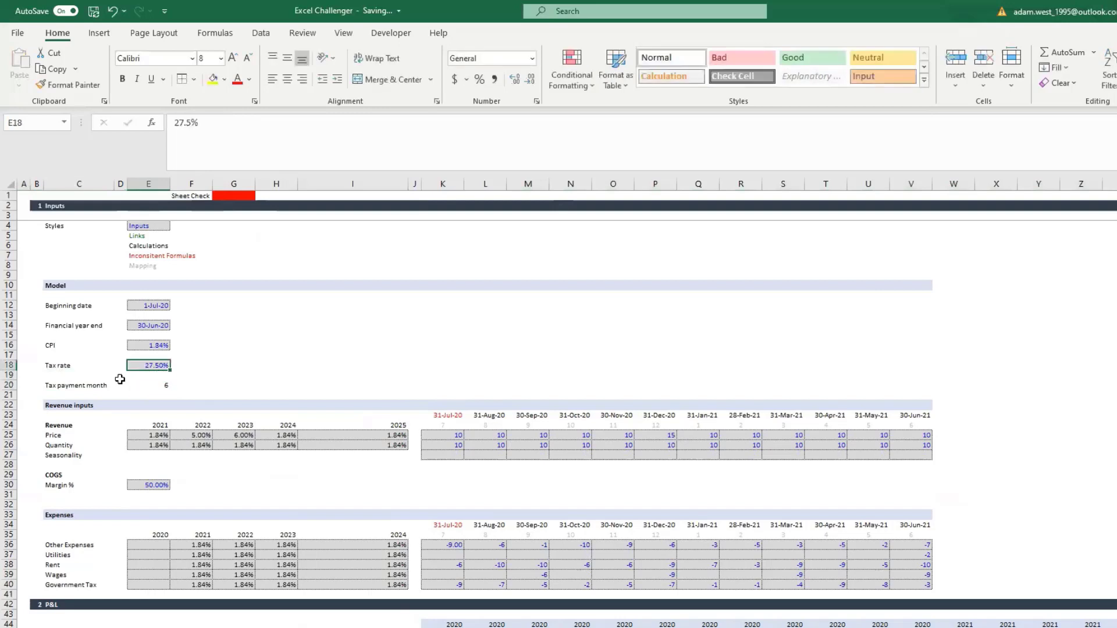
key("Up")
key("Up")
key("Down")
key("Down")
key("ctrl+c")
key("Down")
key("Down")
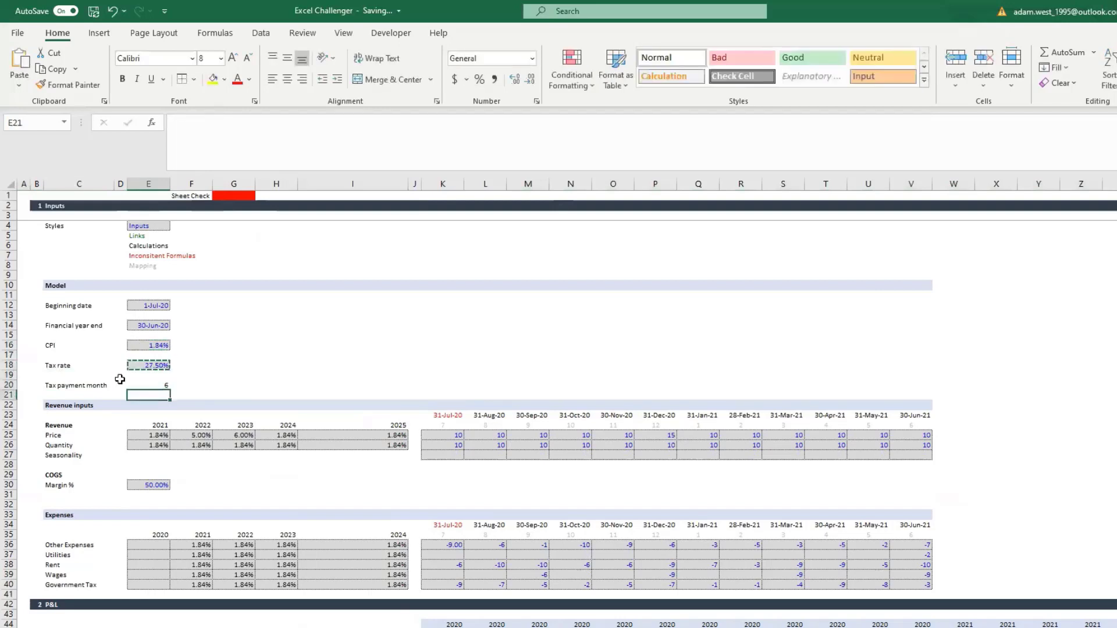
key("ctrl+v")
key("Up")
key("Down")
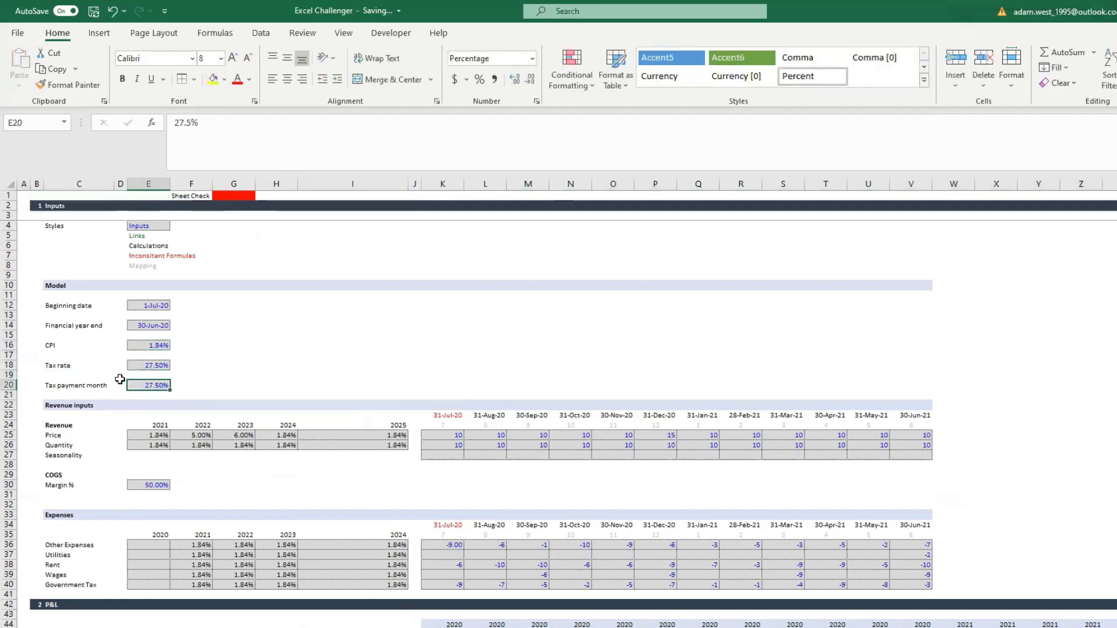
key("ctrl+z")
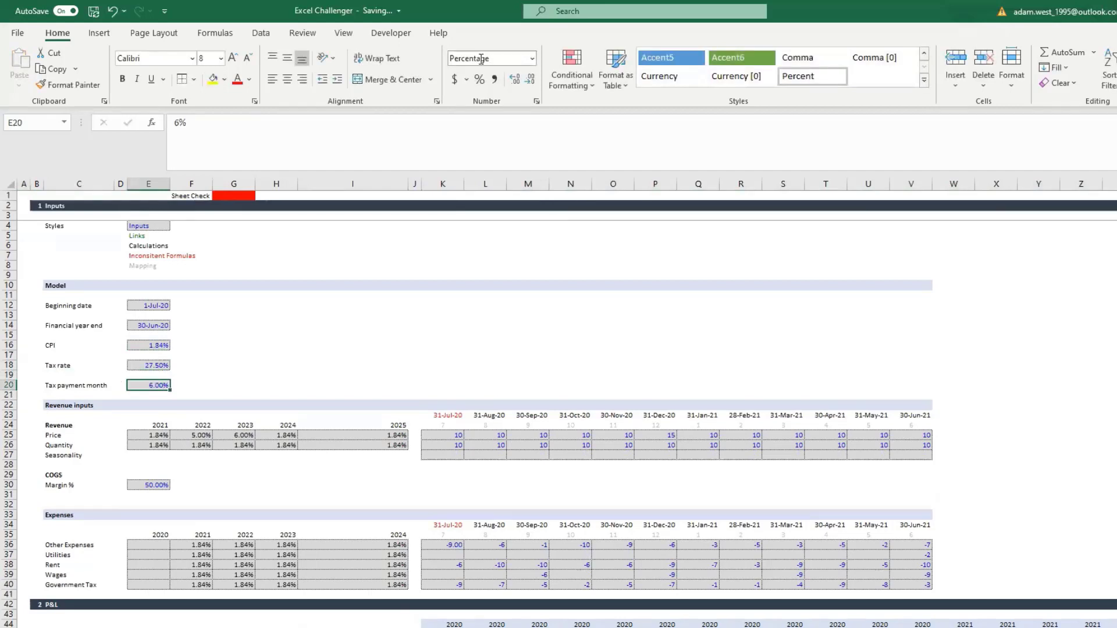
Apply comma style without decimals to E20 and enter 6 as the tax payment month
left_click(494, 79)
left_click(530, 79)
left_click(529, 79)
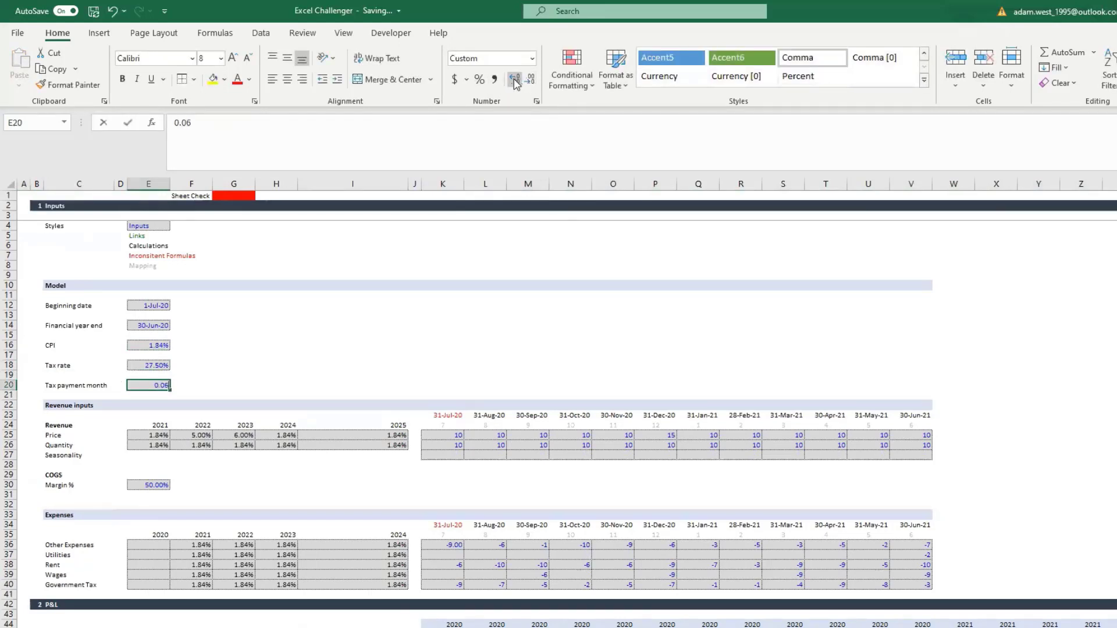
type("6")
key("Return")
key("Return")
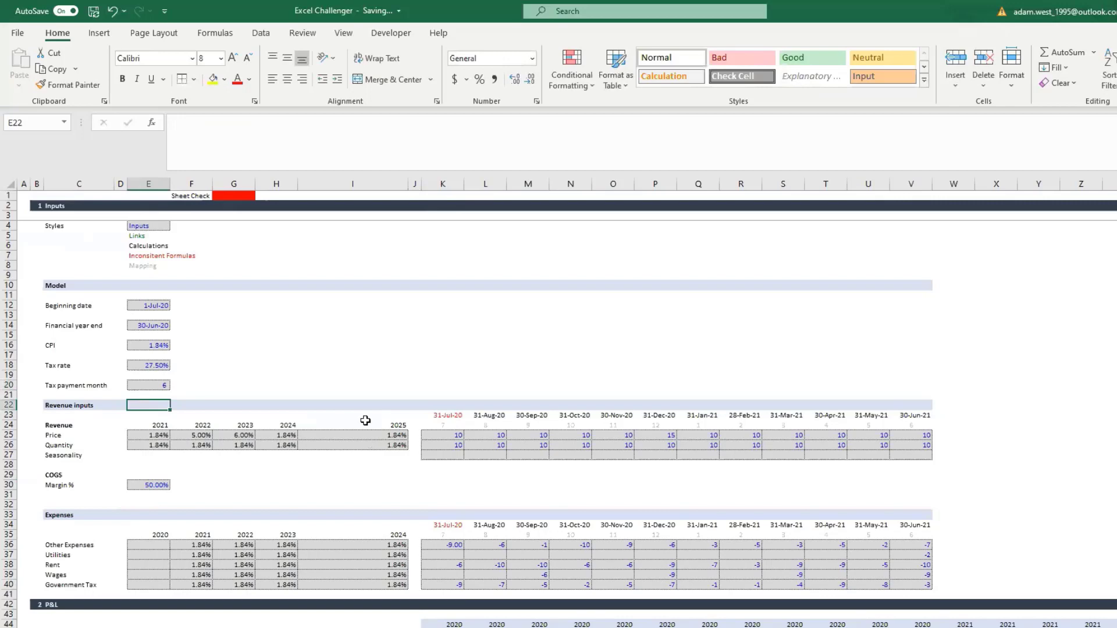
Start an IF formula for Tax payable in K82 that refers to the period-end date in K45
scroll(365, 420, "down", 20)
scroll(378, 512, "up", 3)
left_click(446, 356)
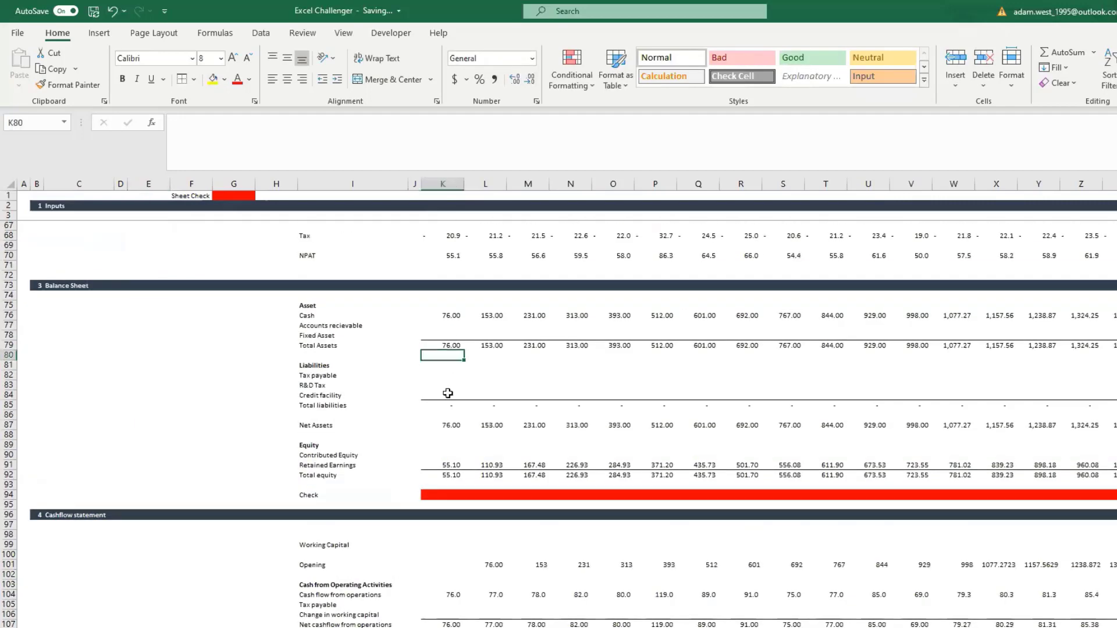
left_click(451, 376)
type("+if(")
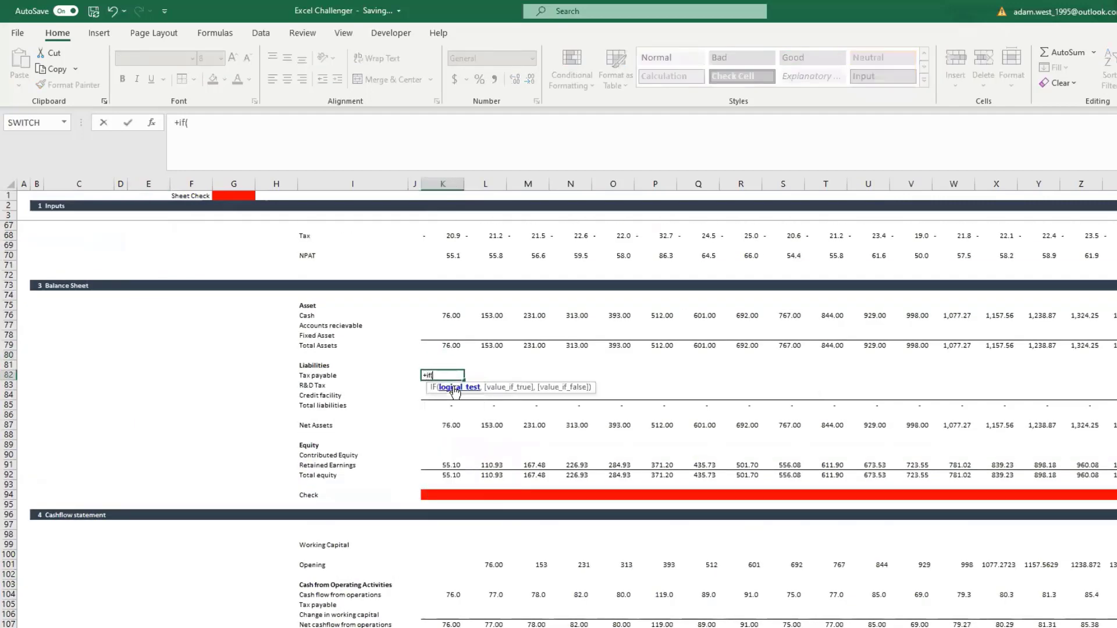
key("Up")
key("Up")
key("Up")
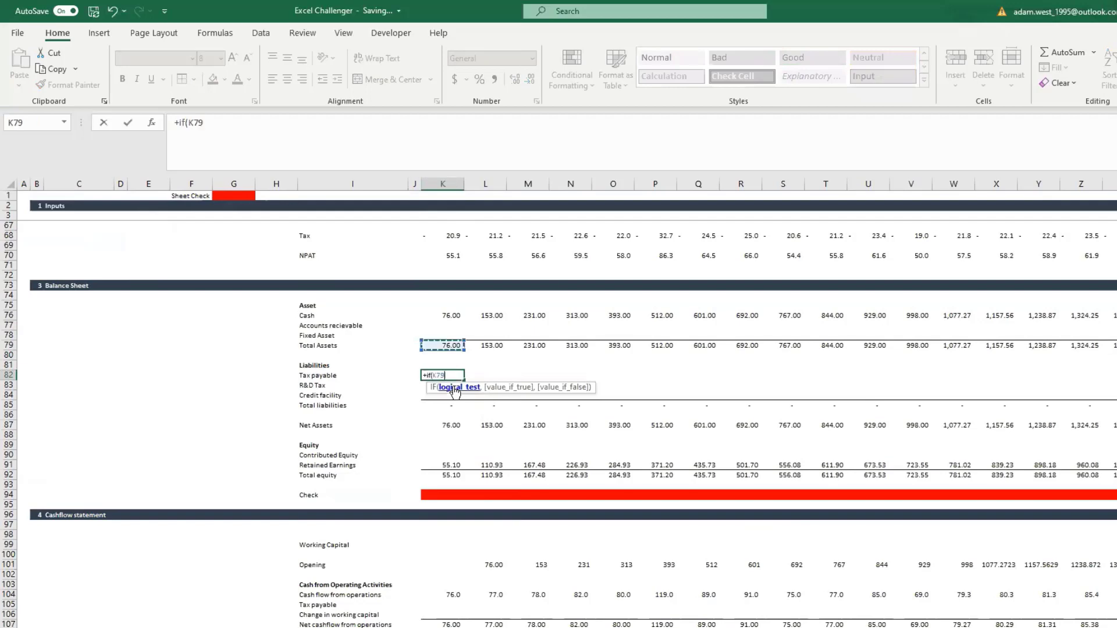
key("Up")
key("Up")
key("Up")
key("Up")
key("Up")
key("Up")
key("Up")
key("Up")
key("Up")
key("Up")
key("Up")
key("Up")
key("Up")
key("Up")
key("Up")
key("Up")
key("Up")
key("Up")
key("Up")
key("Up")
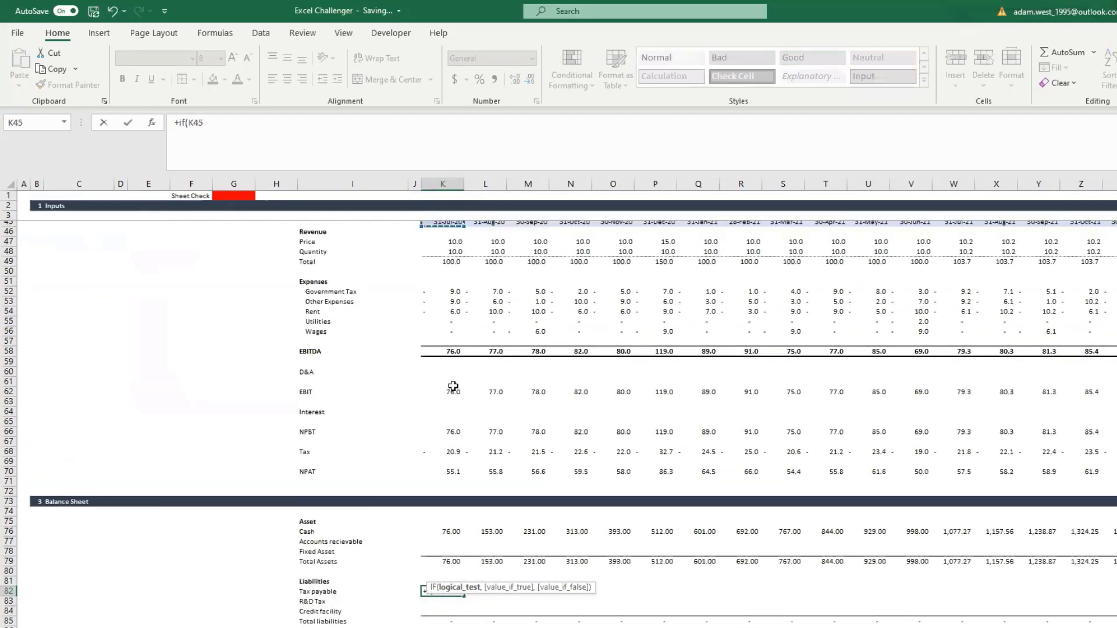
key("Down")
key("Down")
key("Down")
key("Down")
key("Down")
key("Down")
key("Down")
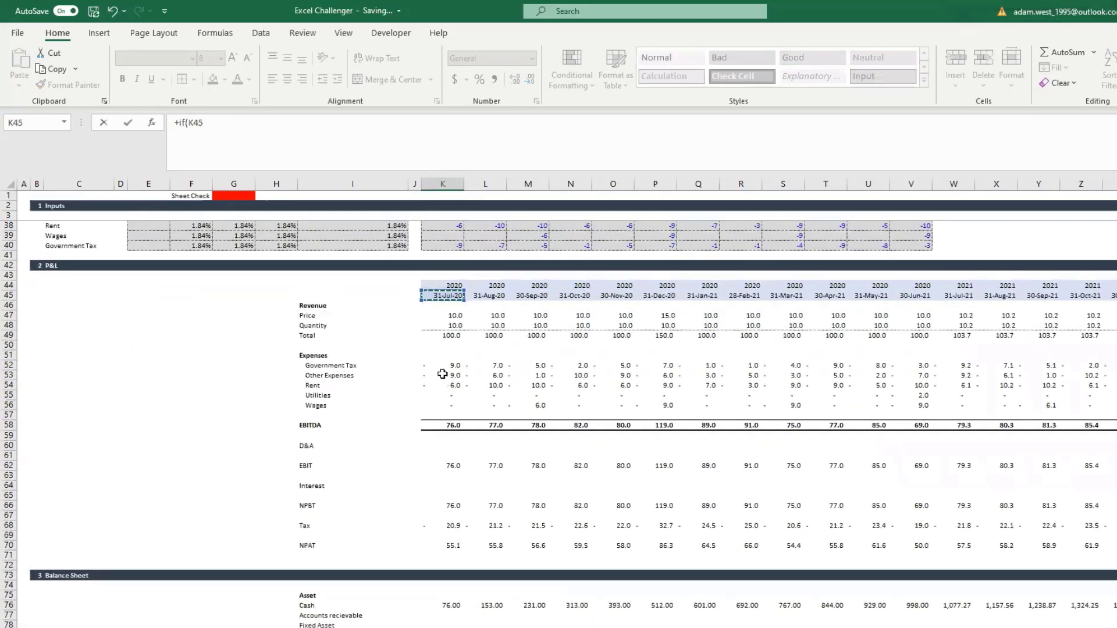
Wrap K45 in the MONTH function and test whether it equals the tax payment month in E20
left_click(193, 122)
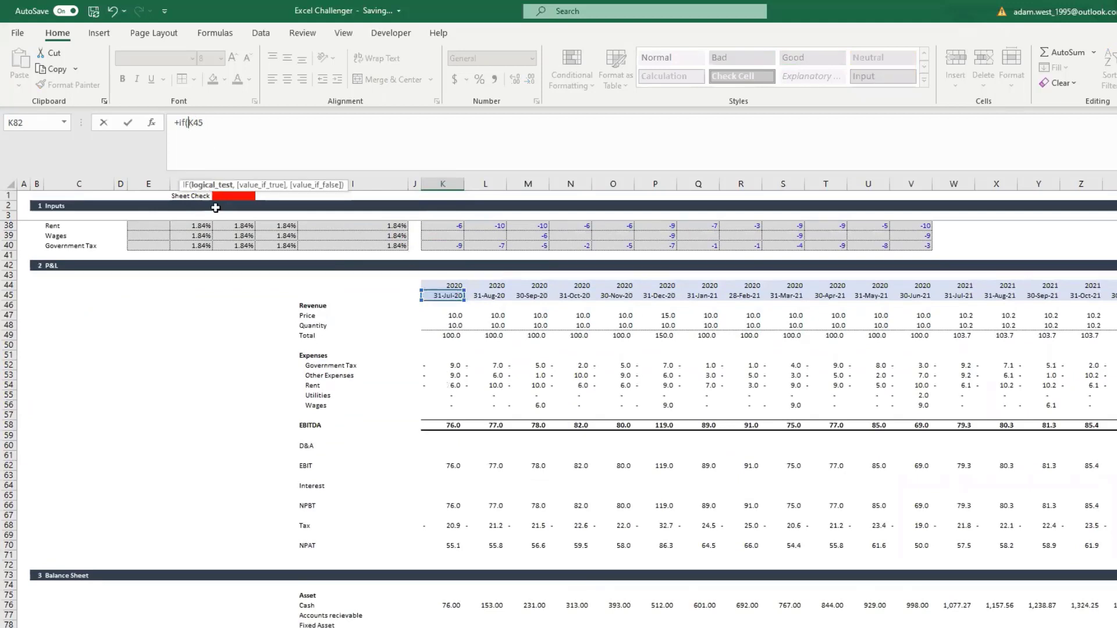
type("month")
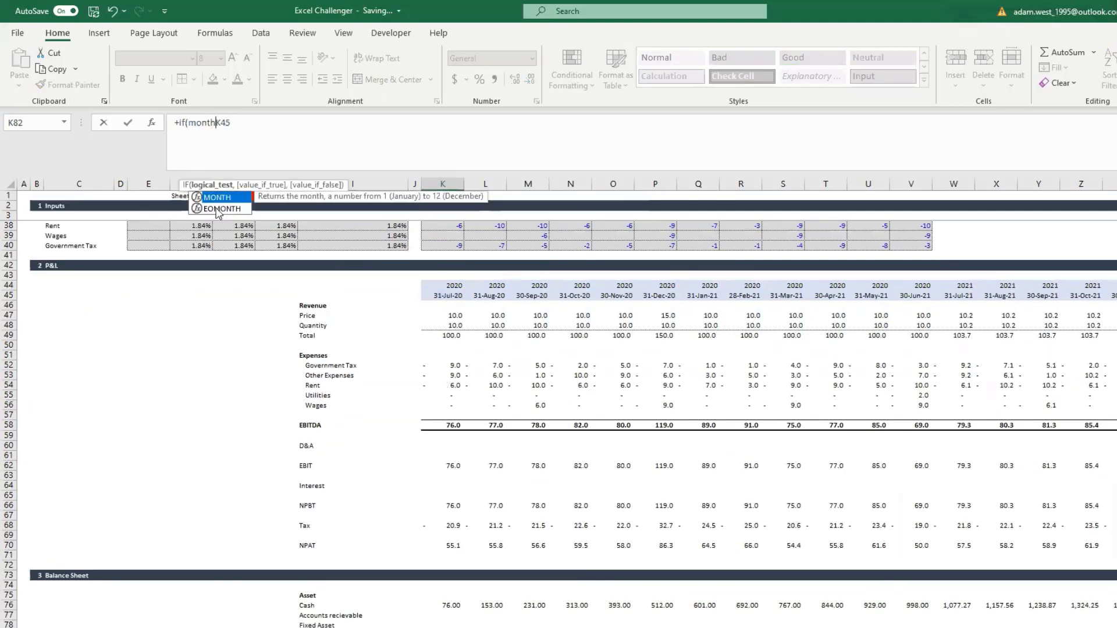
type("(")
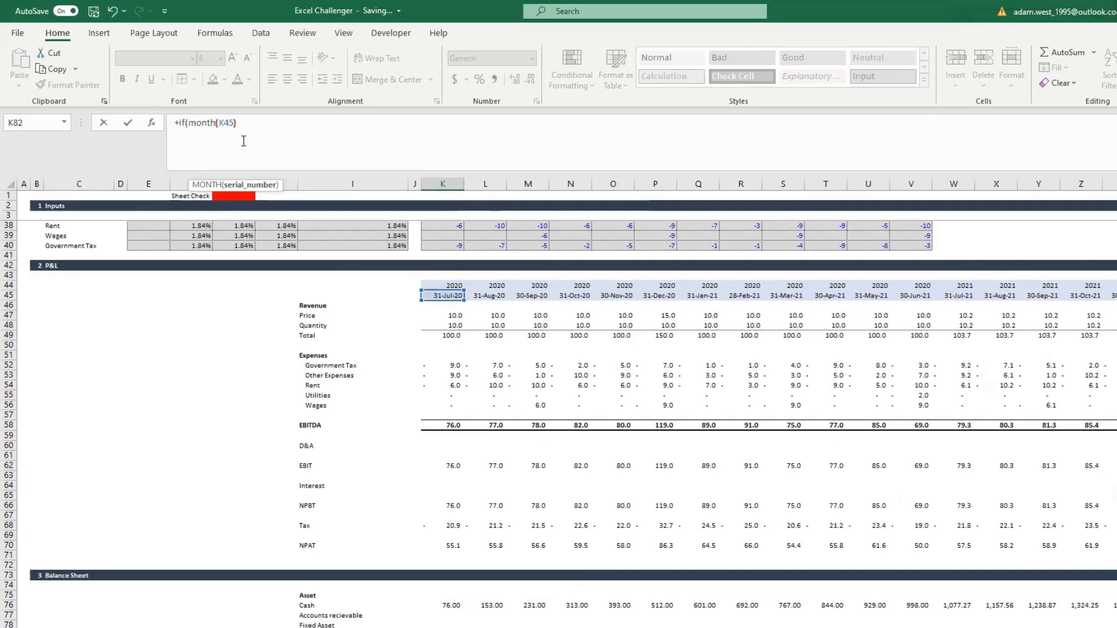
key("End")
scroll(216, 384, "up", 11)
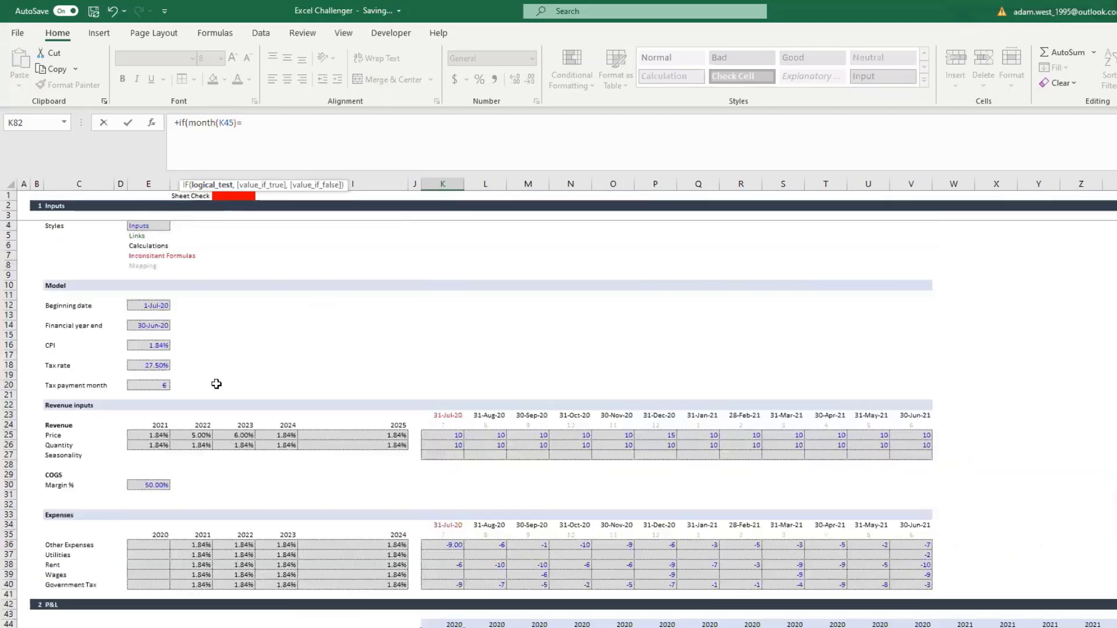
left_click(164, 387)
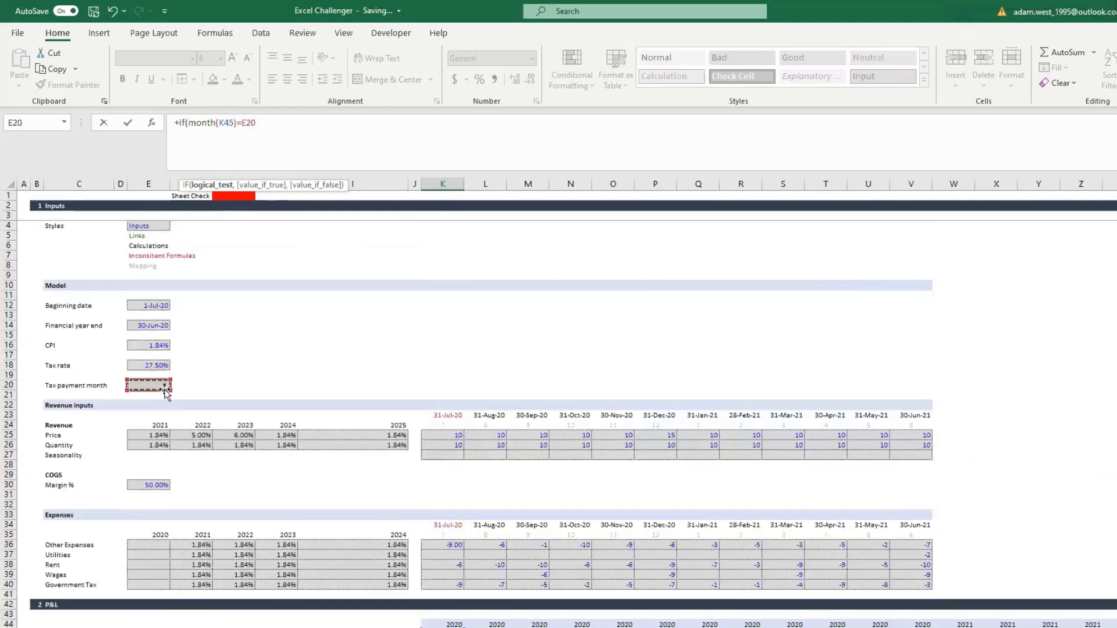
Complete the Tax payable formula in K82 to return 0 in the payment month, otherwise prior balance J82 plus tax K68
type(",")
scroll(250, 362, "down", 20)
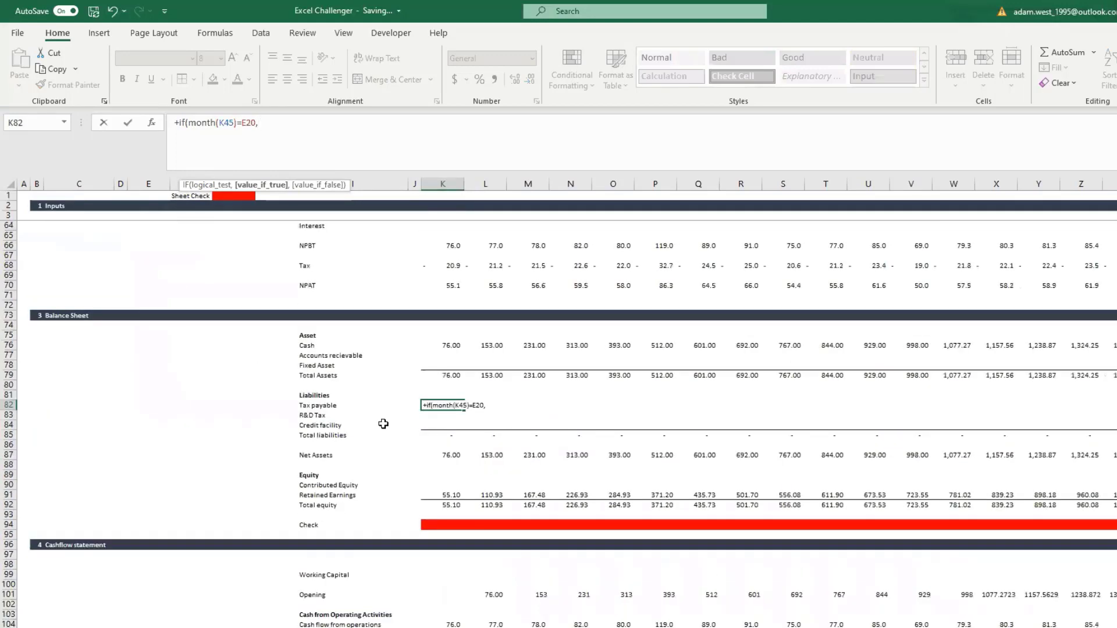
type(",")
left_click(415, 406)
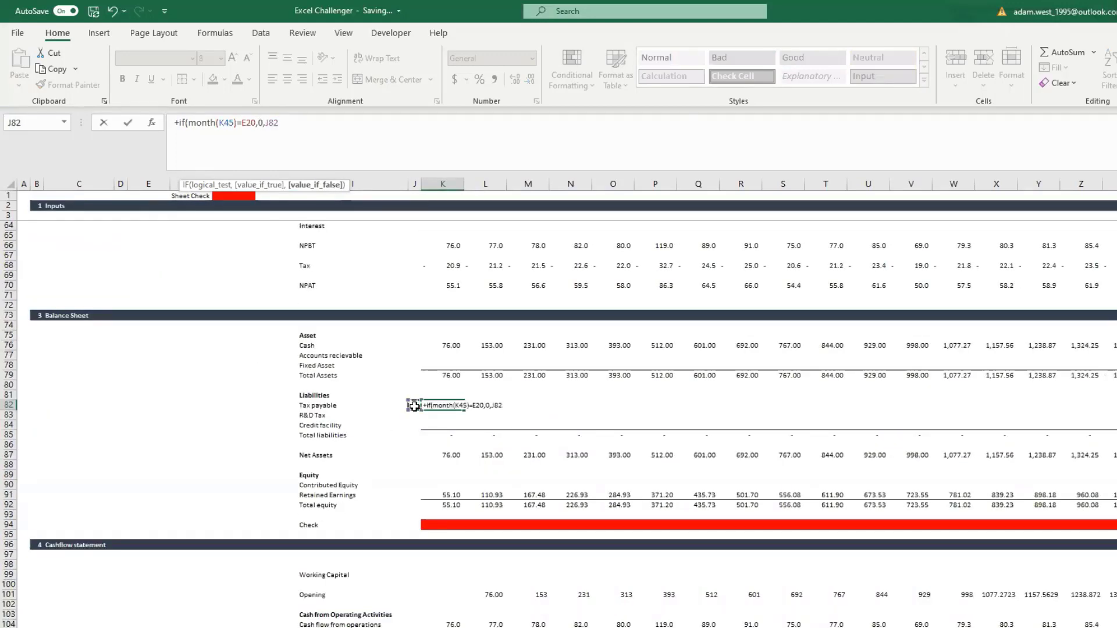
type("+")
scroll(414, 402, "up", 7)
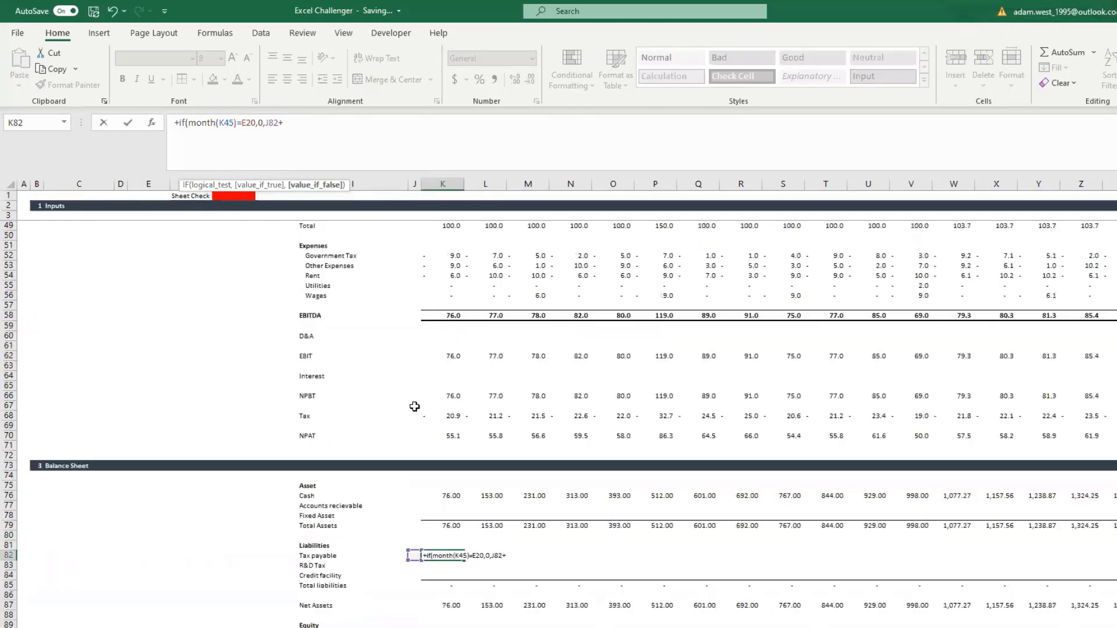
left_click(452, 475)
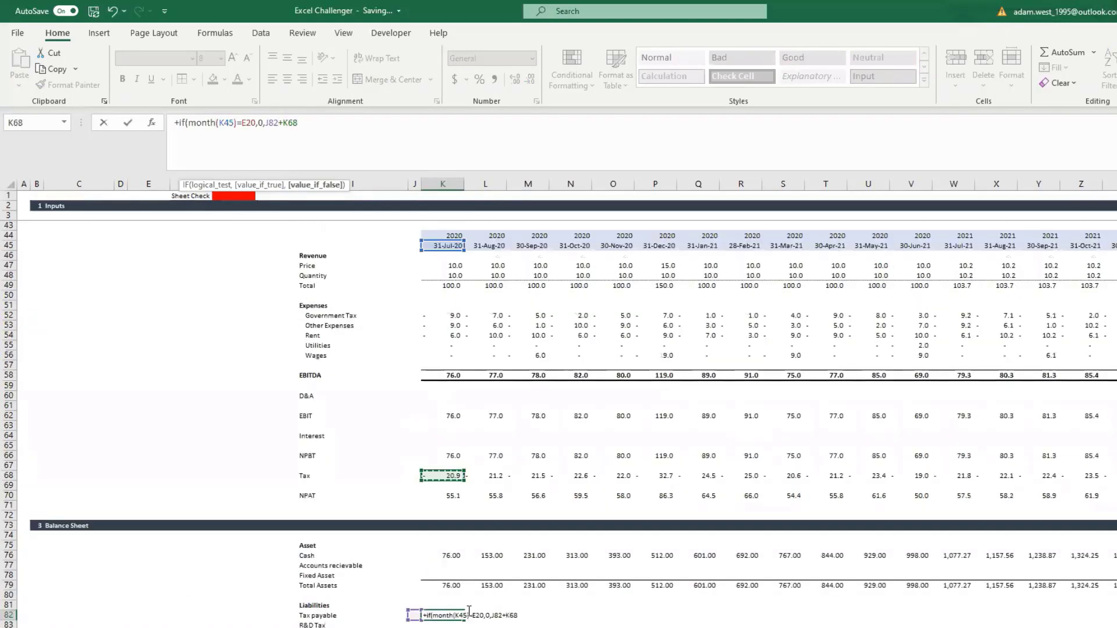
key("Return")
key("Return")
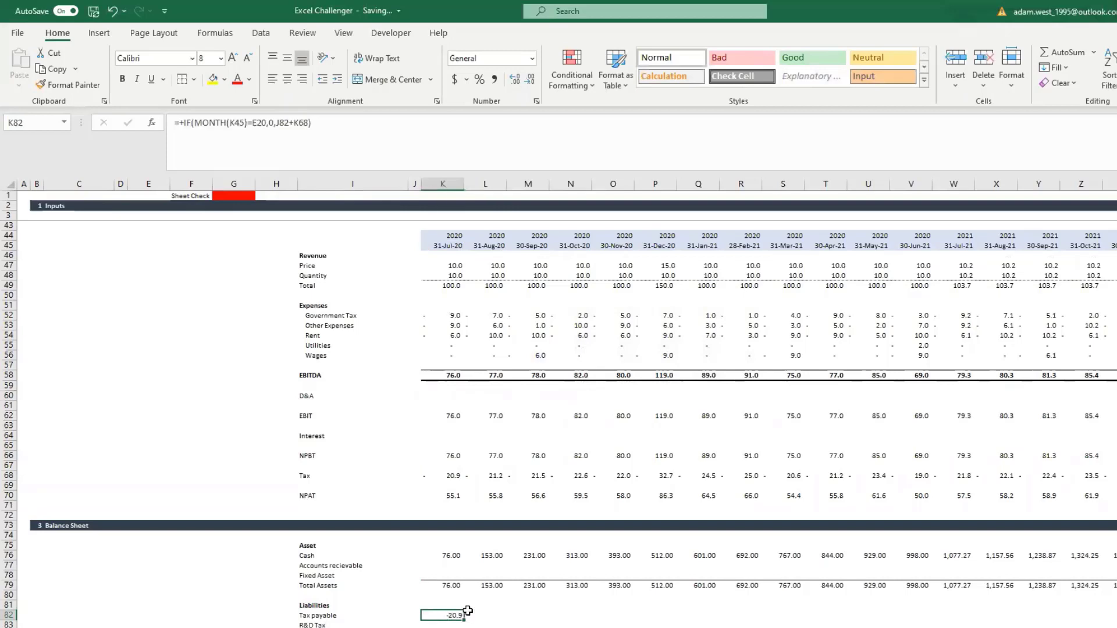
Apply comma style to Tax payable cell K82, copy it and extend the selection rightward along row 82
left_click(494, 79)
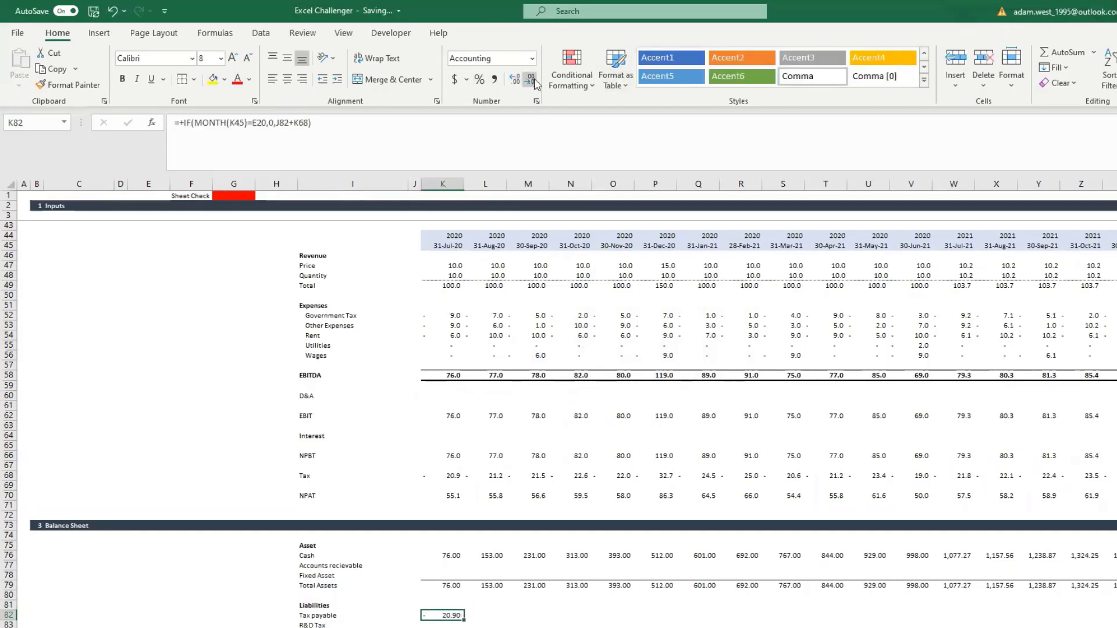
scroll(502, 287, "down", 4)
key("ctrl+c")
key("ctrl+shift+Right")
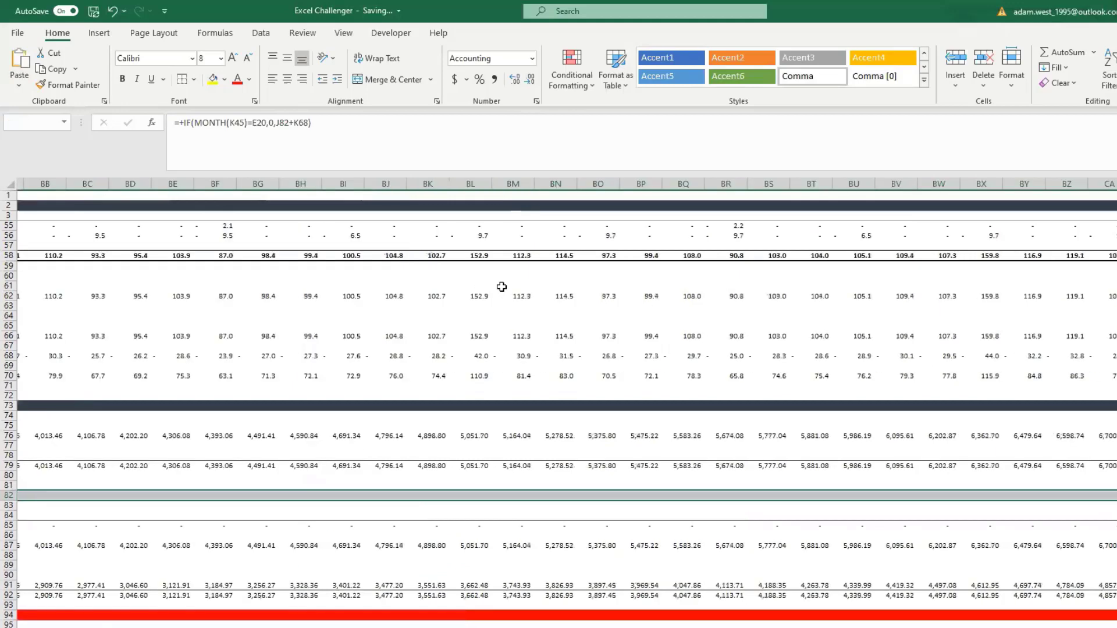
Fill the Tax payable formula from K82 across the balance sheet's monthly columns
key("ctrl+v")
key("ctrl+shift+Left")
key("Escape")
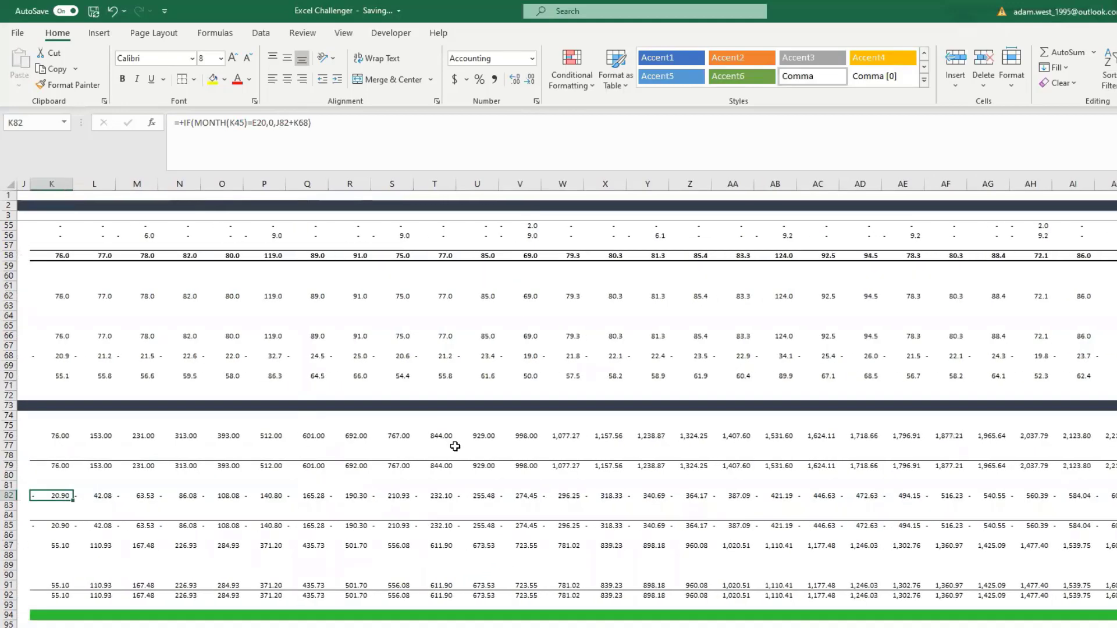
scroll(455, 446, "left", 4)
scroll(455, 447, "right", 5)
scroll(194, 486, "left", 5)
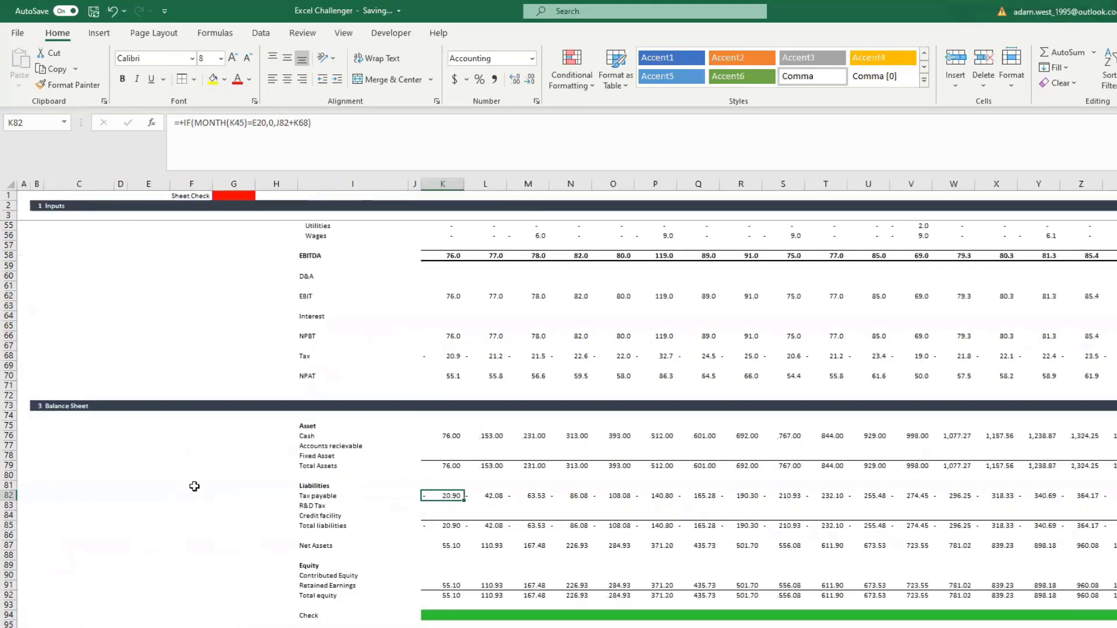
Make the E20 reference absolute ($E$20) in the balance sheet's Tax payable formula in K82
left_click(241, 124)
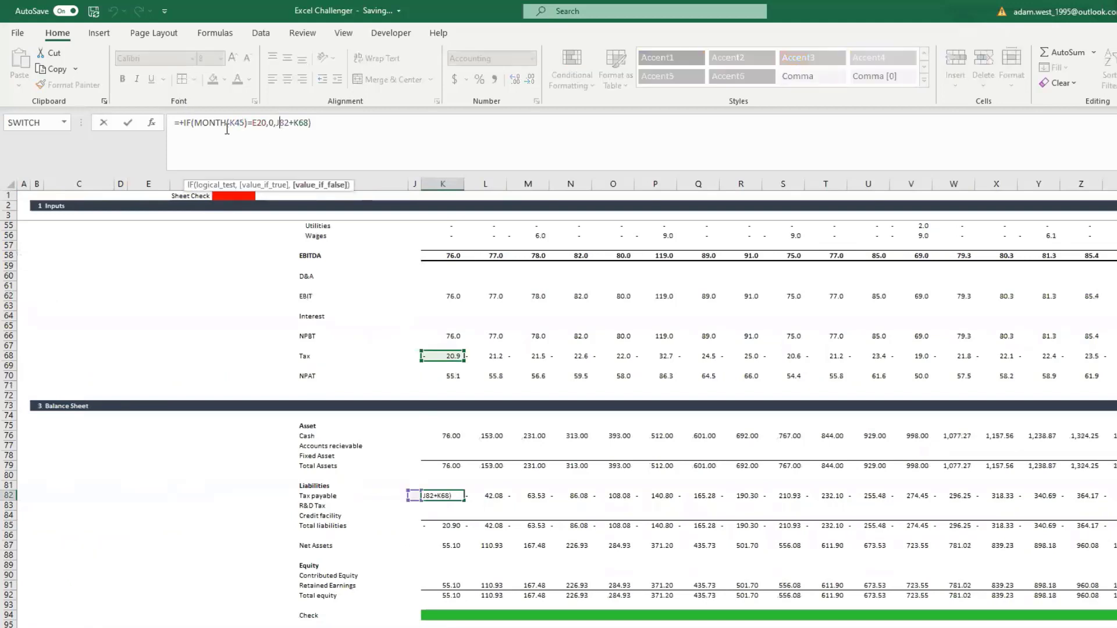
left_click(259, 125)
key("F4")
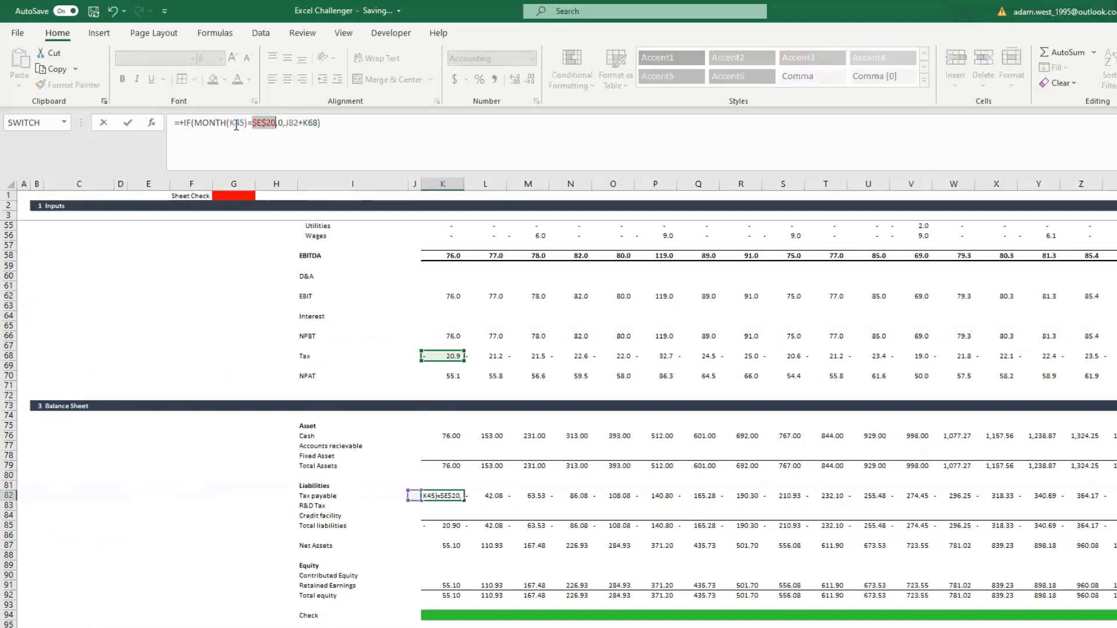
key("ctrl+Return")
Copy the corrected K82 formula across row 82 for all remaining months
key("ctrl+c")
key("ctrl+shift+Right")
key("Return")
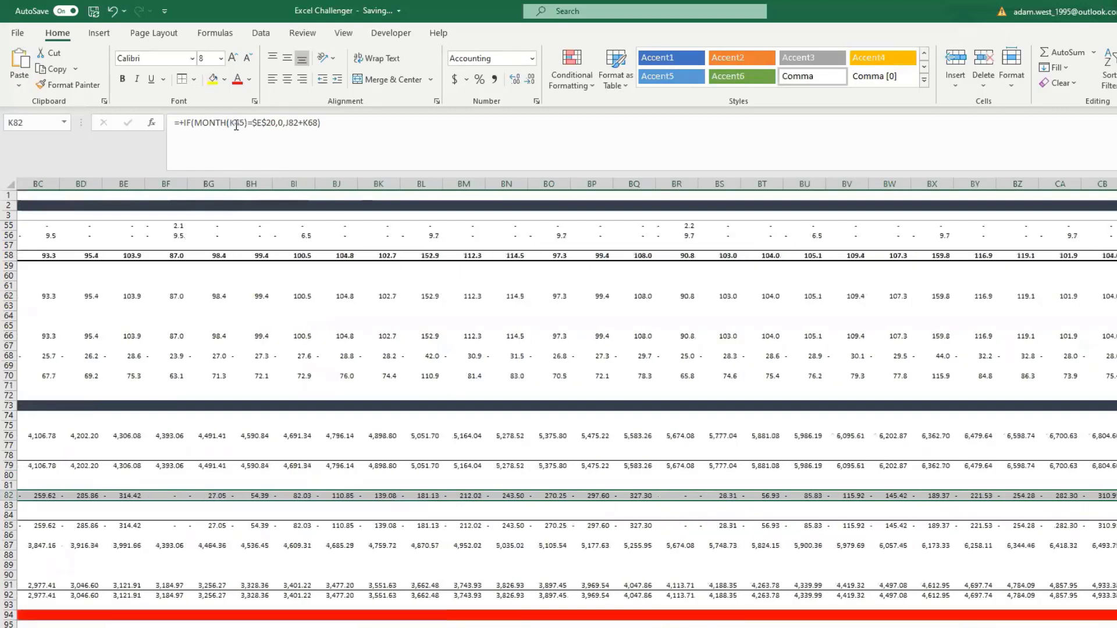
key("Left")
key("Right")
Begin an IF formula in the cashflow statement's Tax payable cell K105, testing whether MONTH(K45) equals the tax payment month in E20
scroll(325, 291, "left", 3)
scroll(432, 449, "down", 6)
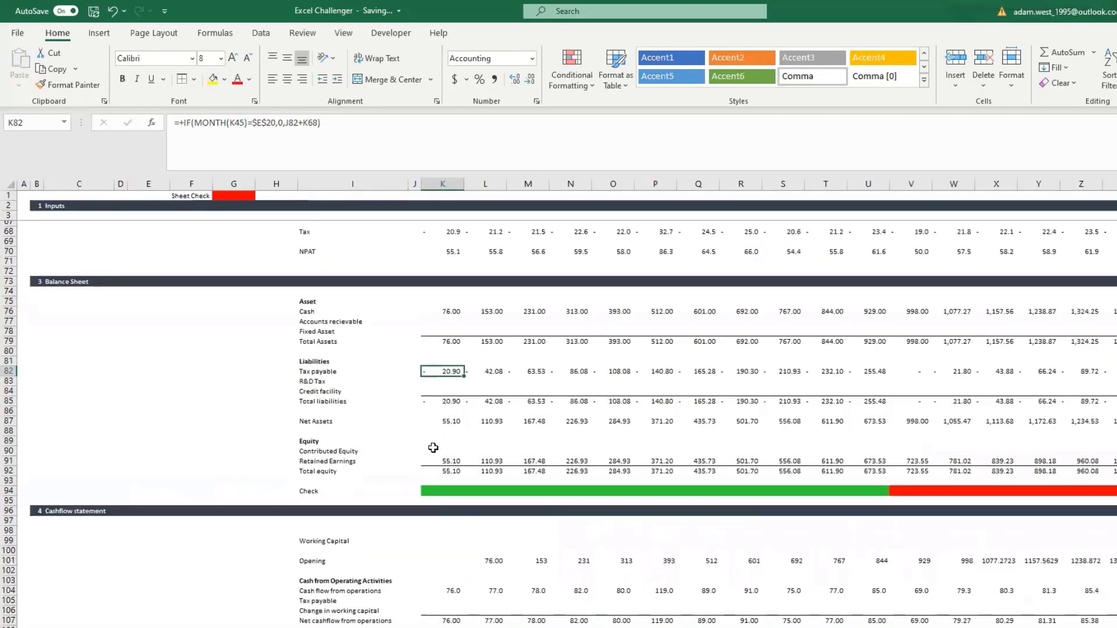
left_click(448, 545)
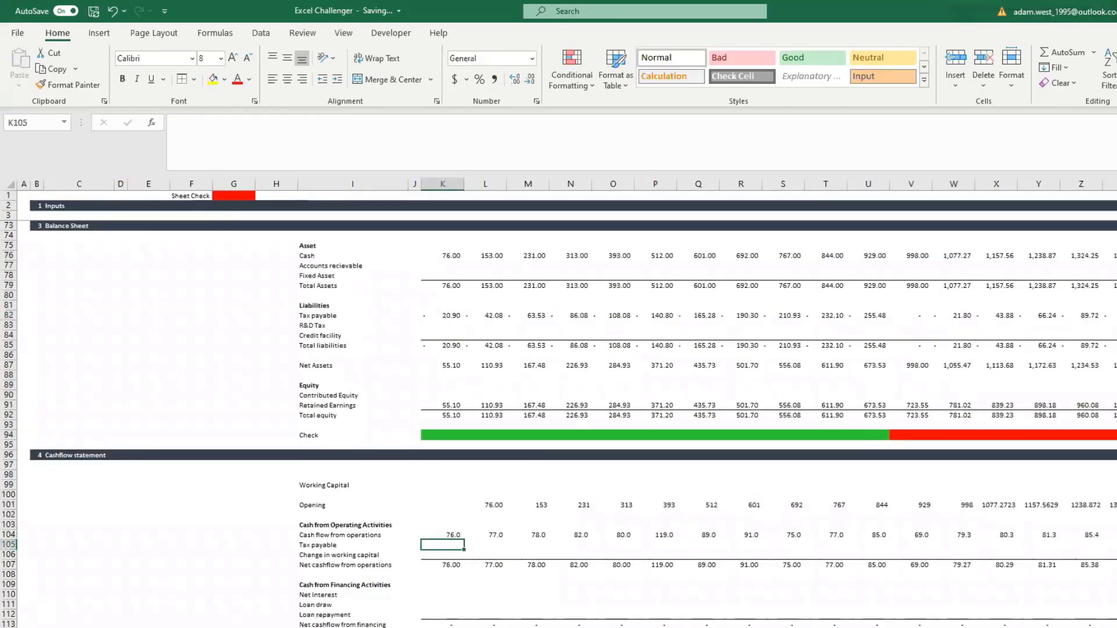
type("+if(")
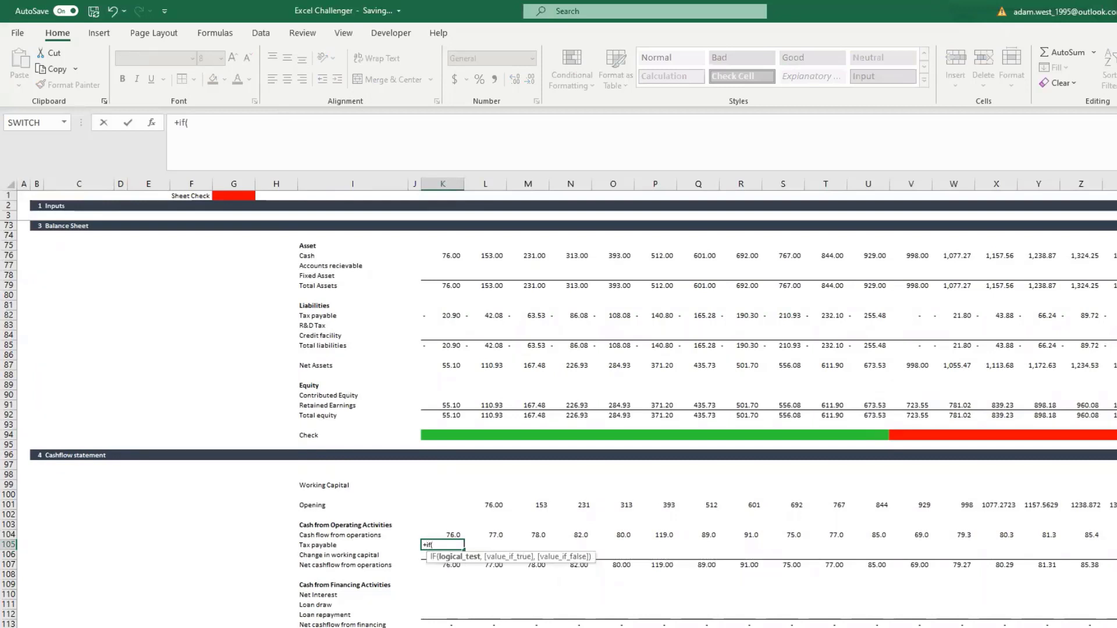
type("month")
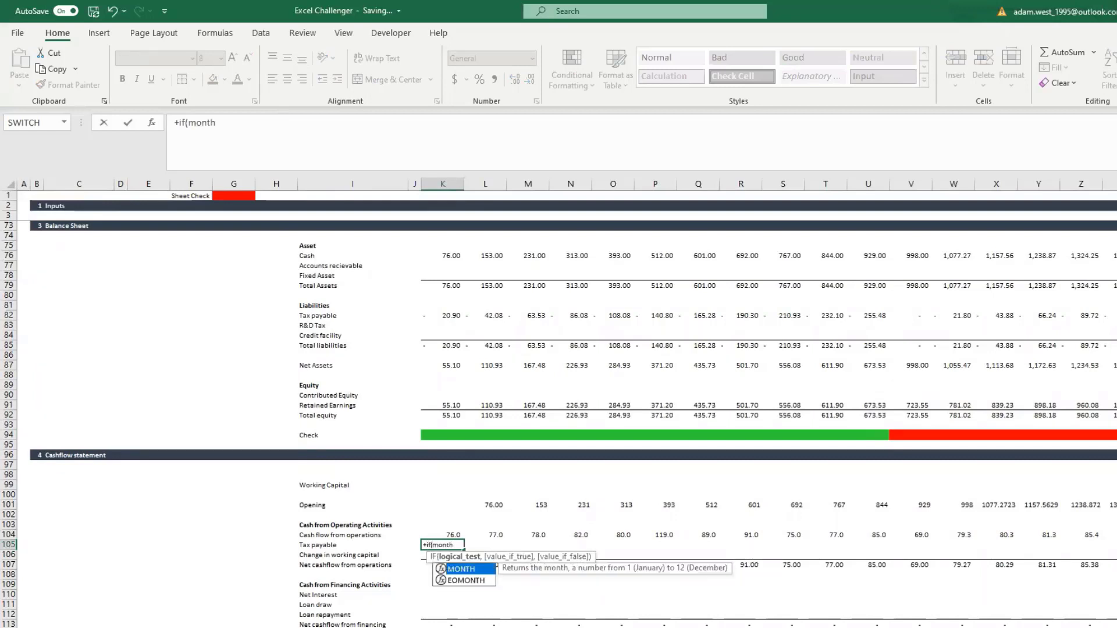
type("(")
key("Up")
key("Up")
key("Up")
key("Up")
key("Up")
key("Up")
key("Up")
key("Up")
key("Up")
key("Up")
key("Up")
key("Up")
key("Up")
key("Up")
key("Up")
key("Up")
key("Up")
key("Up")
key("Up")
key("Up")
key("Up")
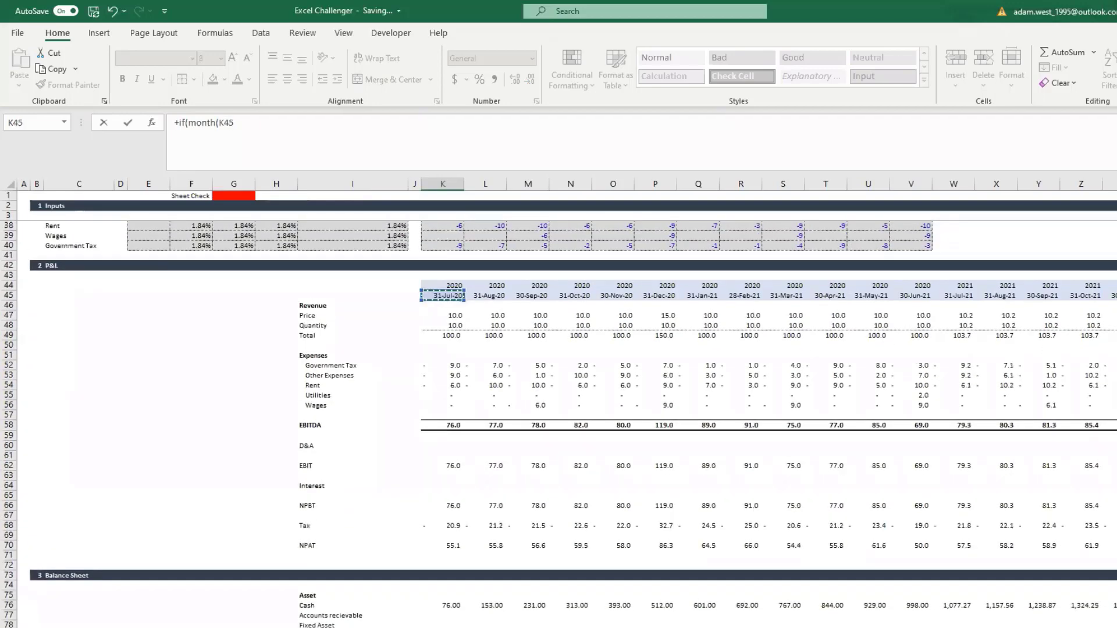
type(")=")
scroll(92, 292, "up", 12)
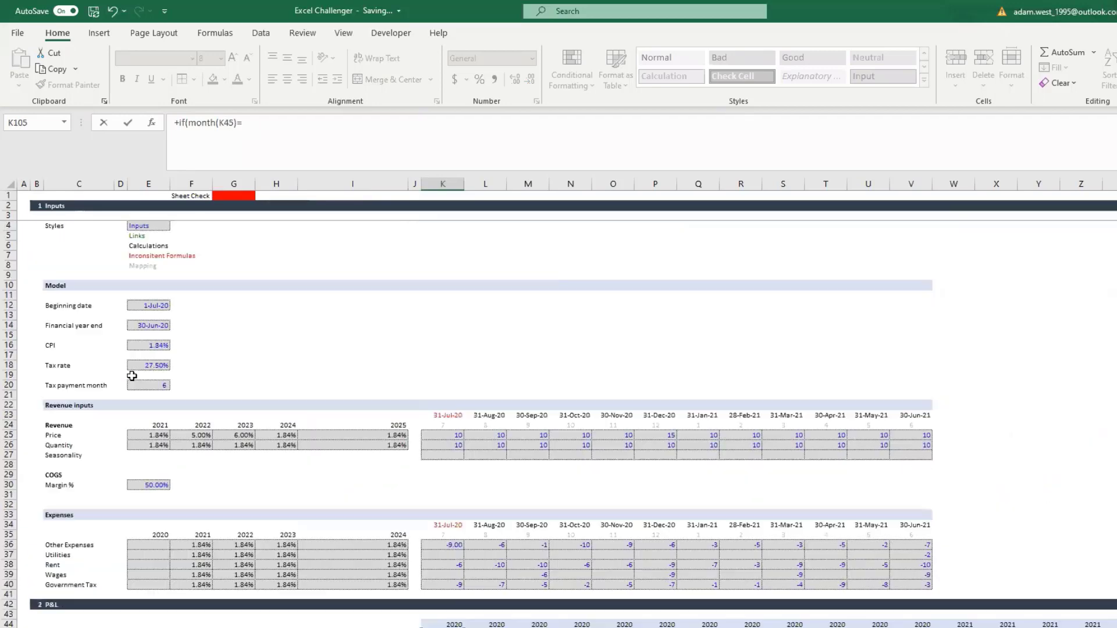
left_click(135, 386)
type(",")
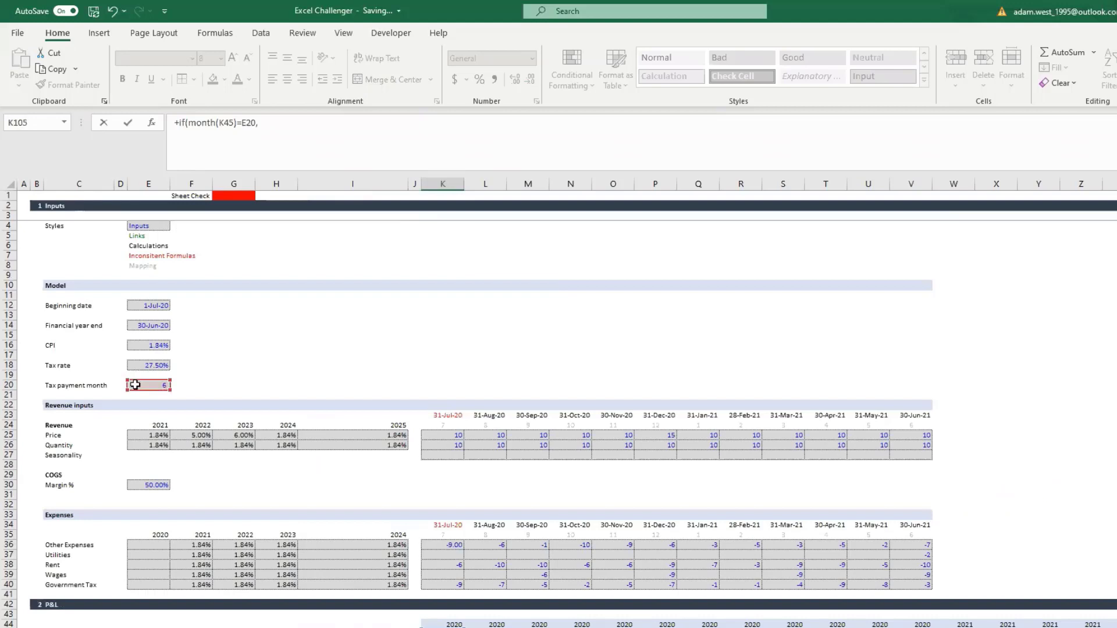
scroll(442, 400, "down", 20)
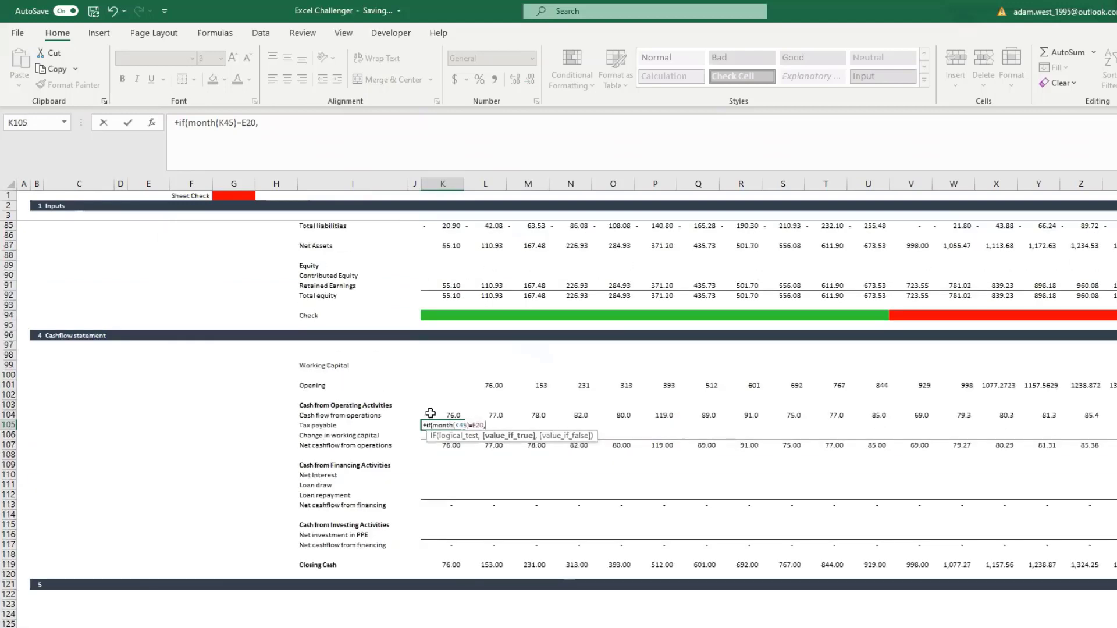
scroll(410, 418, "up", 2)
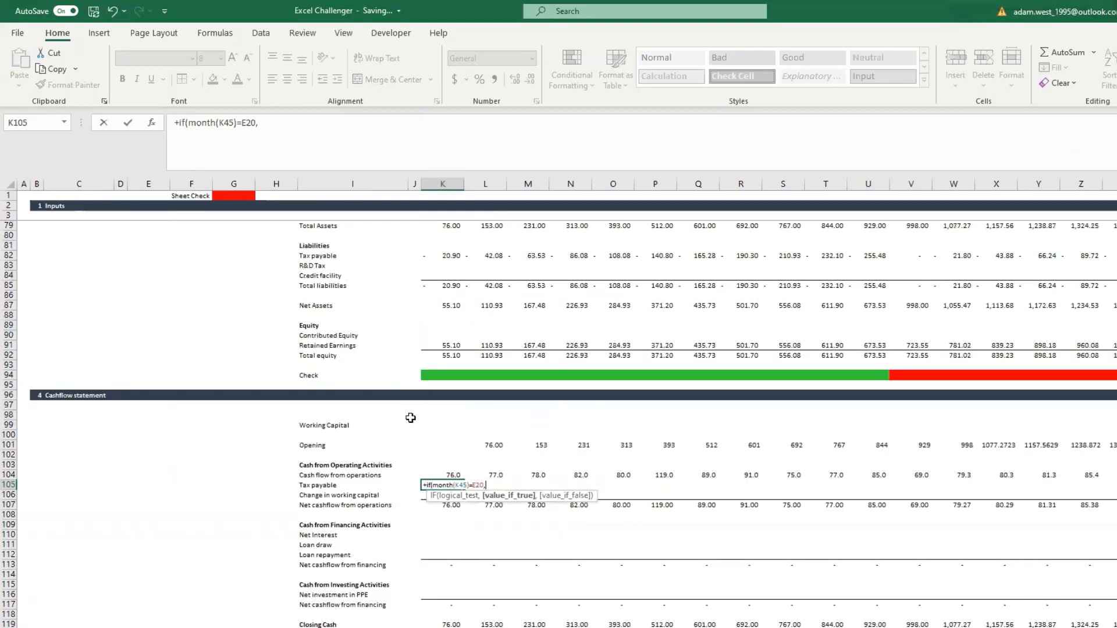
scroll(410, 415, "up", 2)
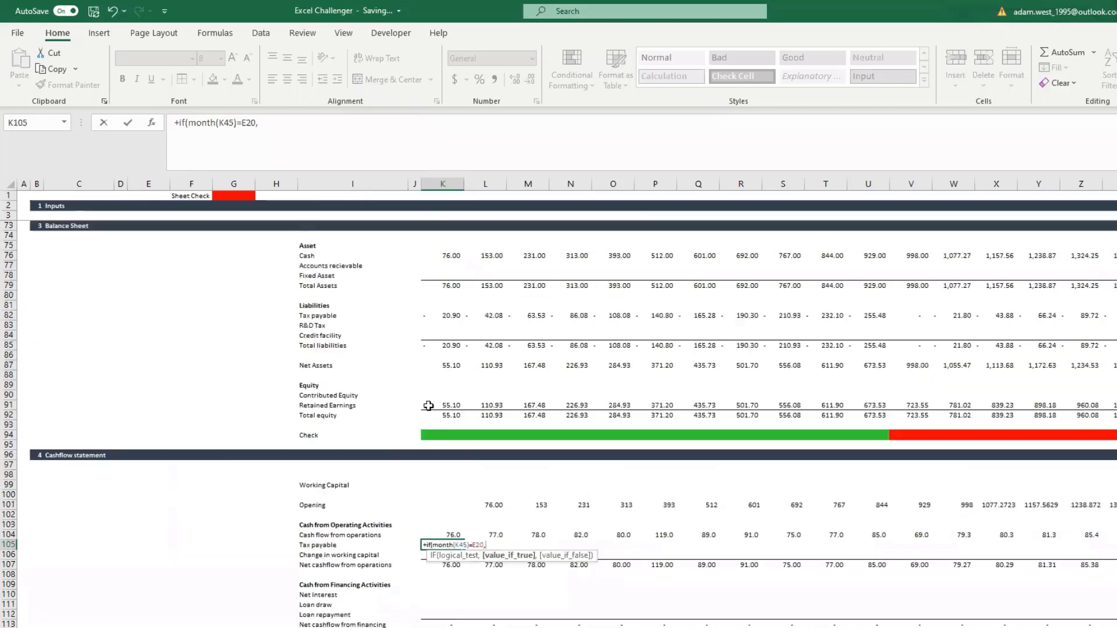
left_click(448, 316)
type("+")
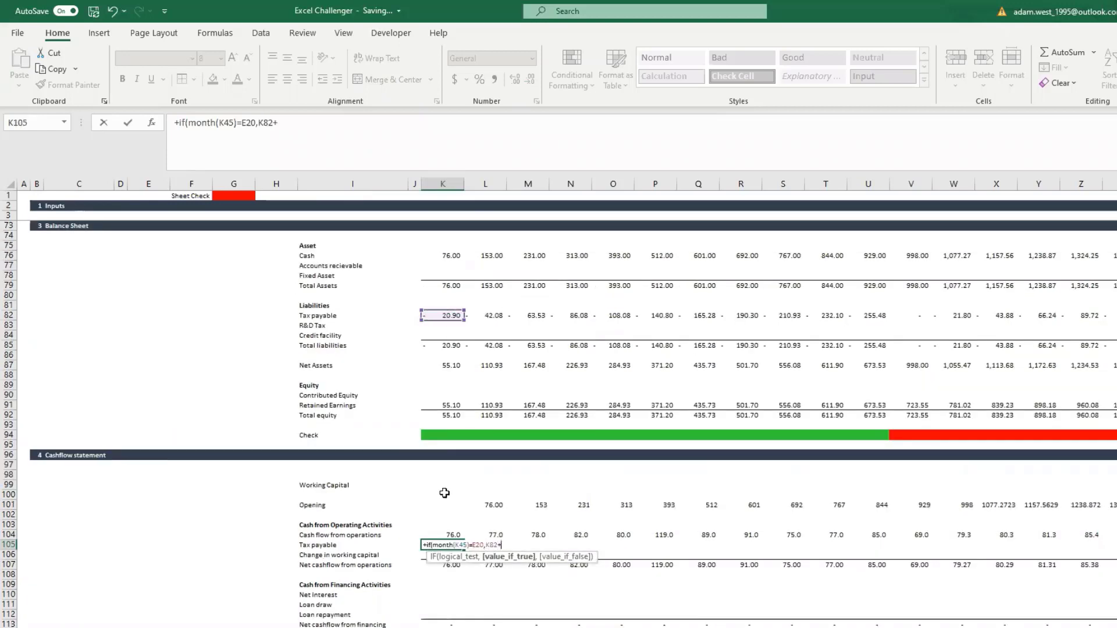
key("BackSpace")
key("BackSpace")
key("BackSpace")
key("BackSpace")
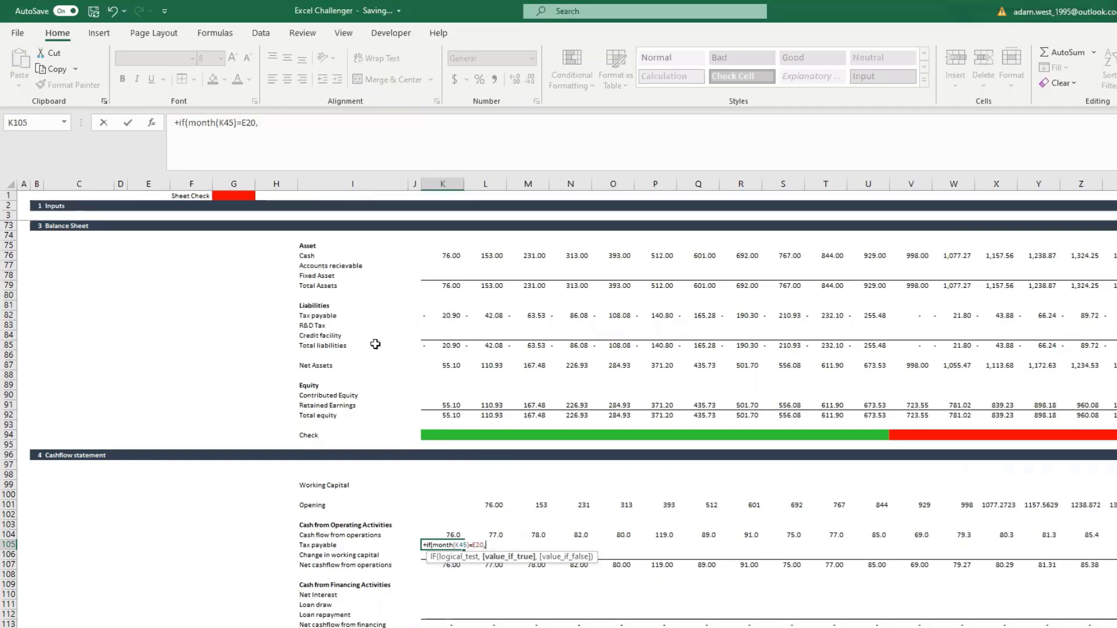
Use J82+K68 as the value if true in the K105 formula and enter it
left_click(405, 316)
key("Right")
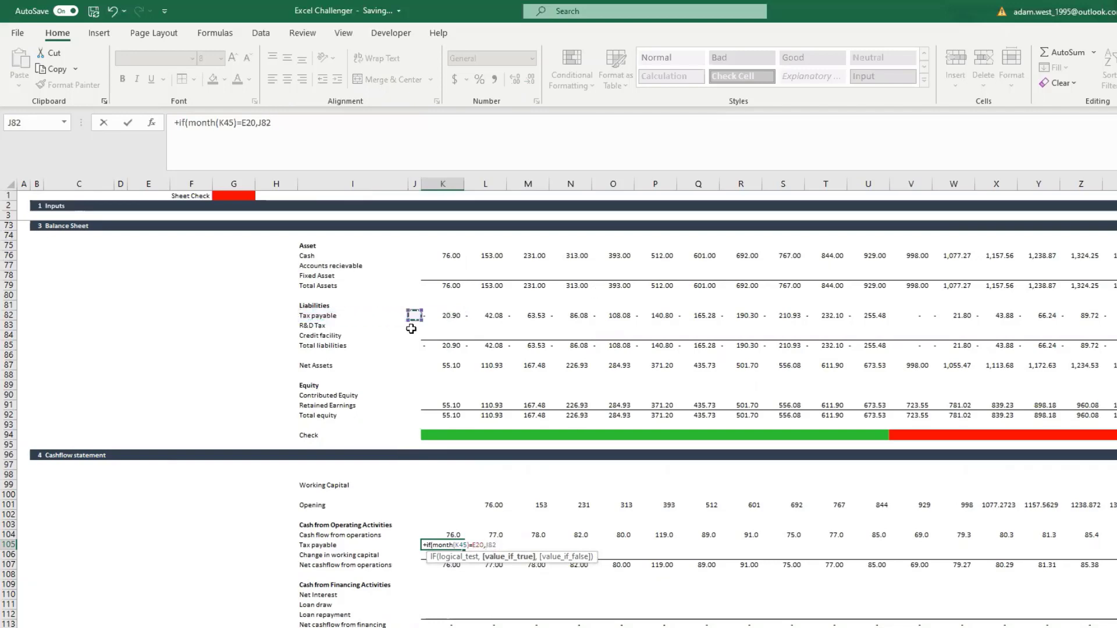
type("+")
scroll(412, 329, "up", 7)
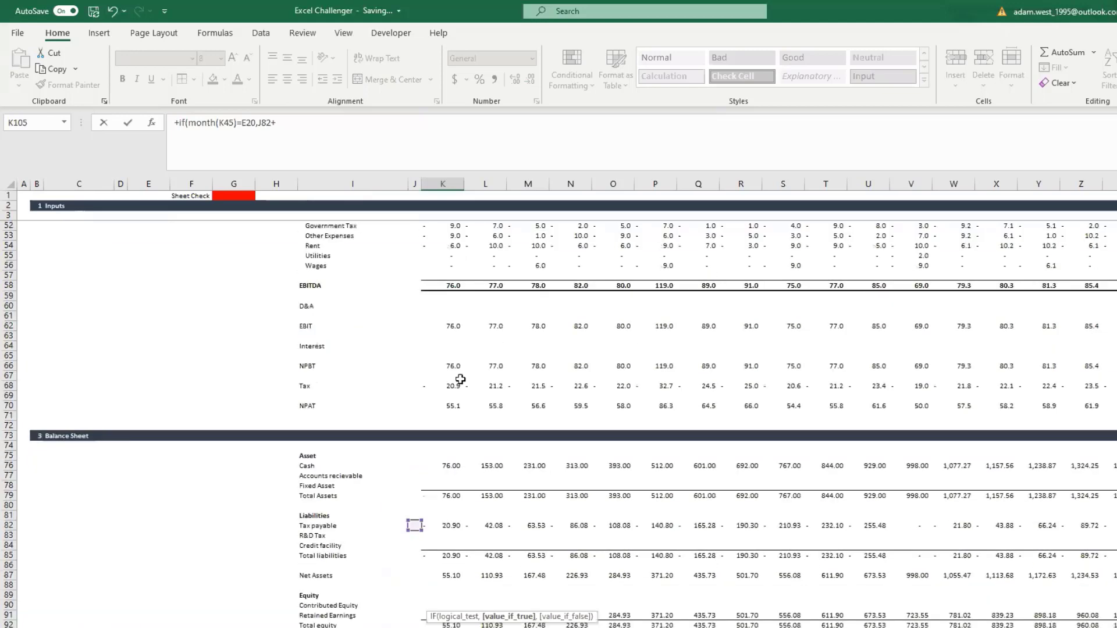
left_click(451, 387)
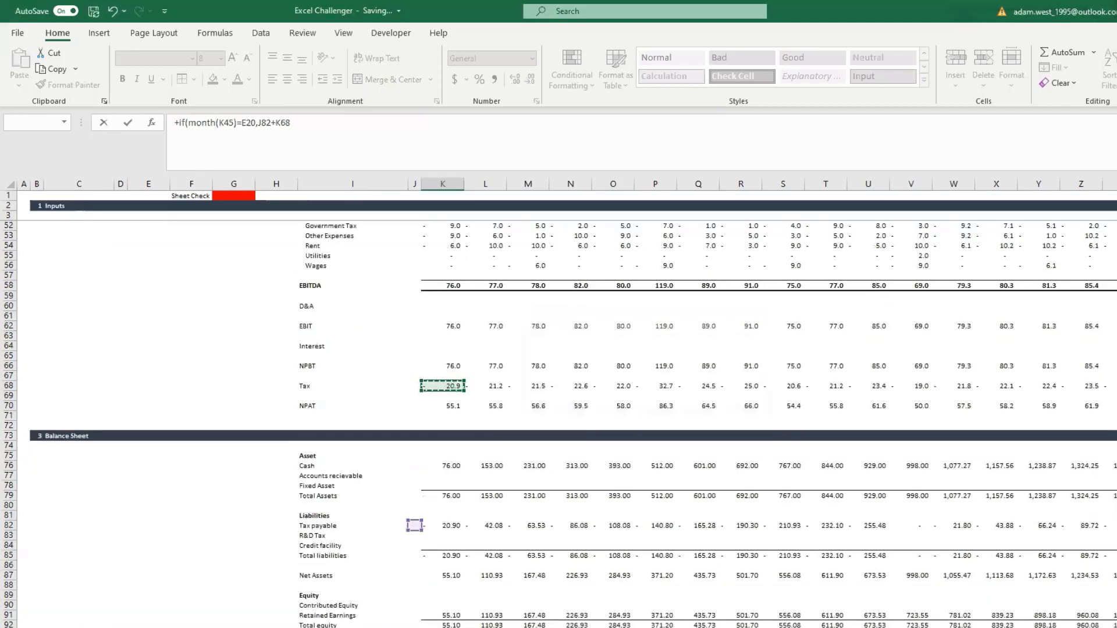
key("Return")
key("Up")
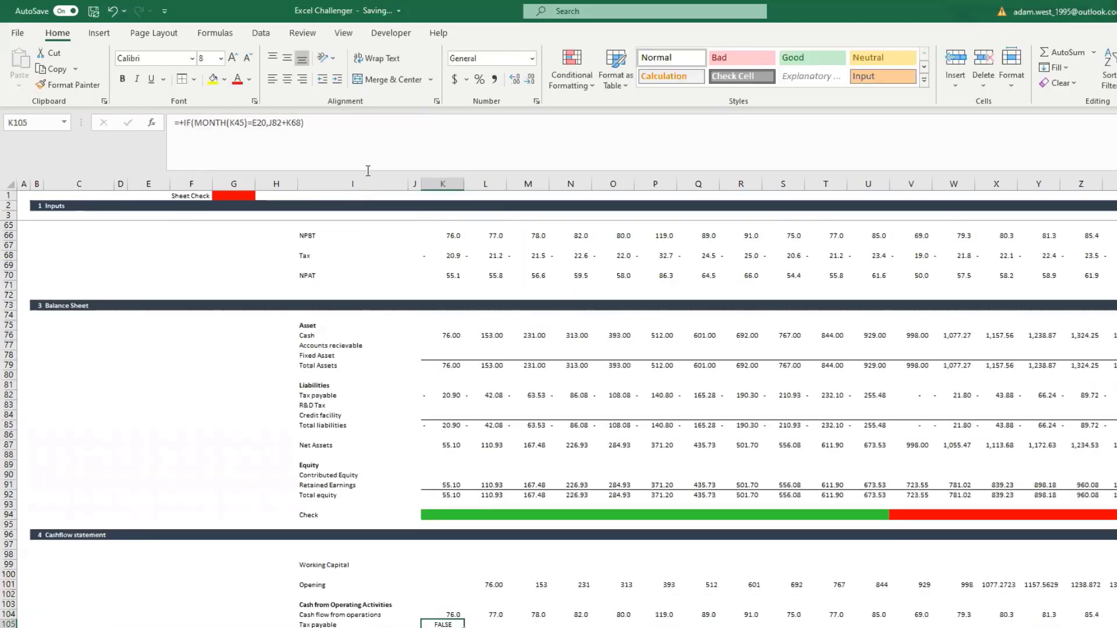
Add 0 as the value if false to the IF formula in K105
left_click(349, 149)
key("BackSpace")
type(",0)")
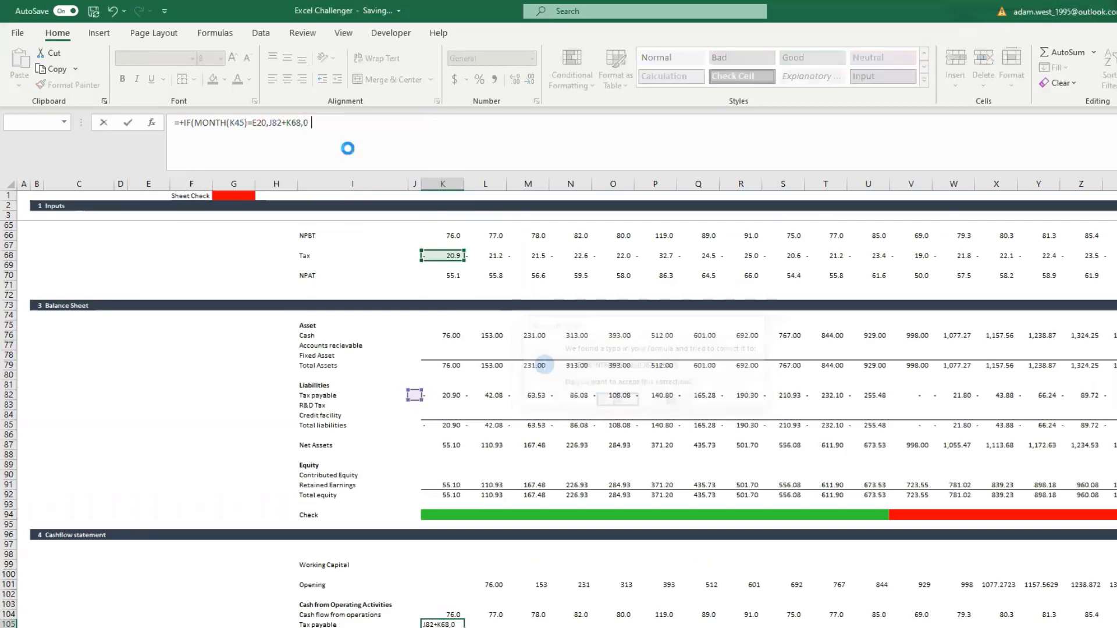
key("Return")
key("Up")
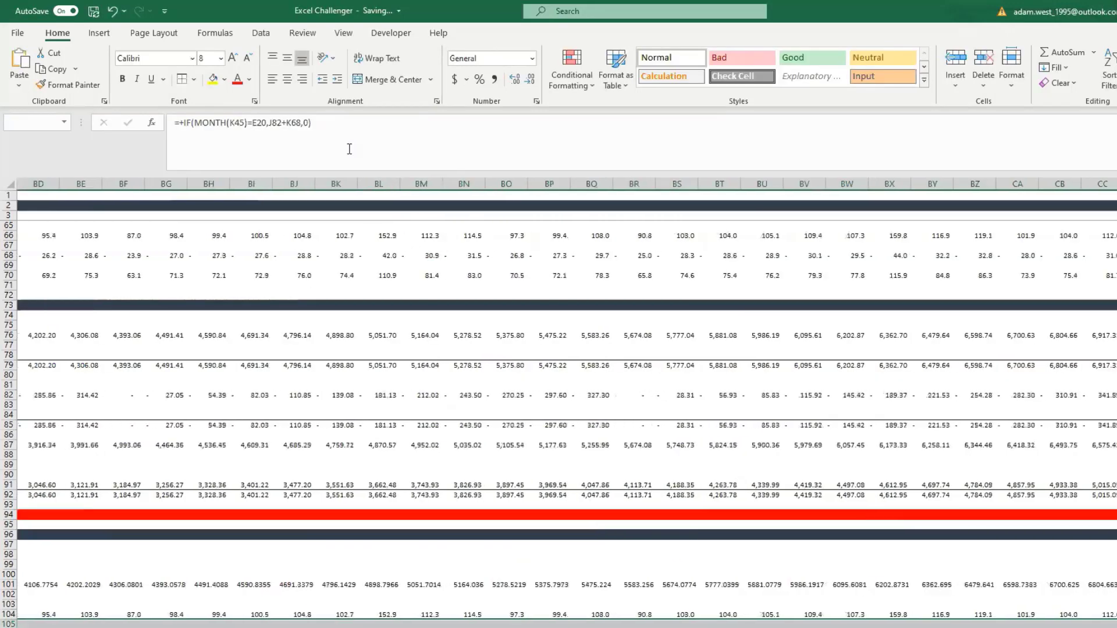
Make the E20 reference absolute ($E$20) in the cashflow Tax payable formula in K105
left_click(349, 149)
left_click(257, 122)
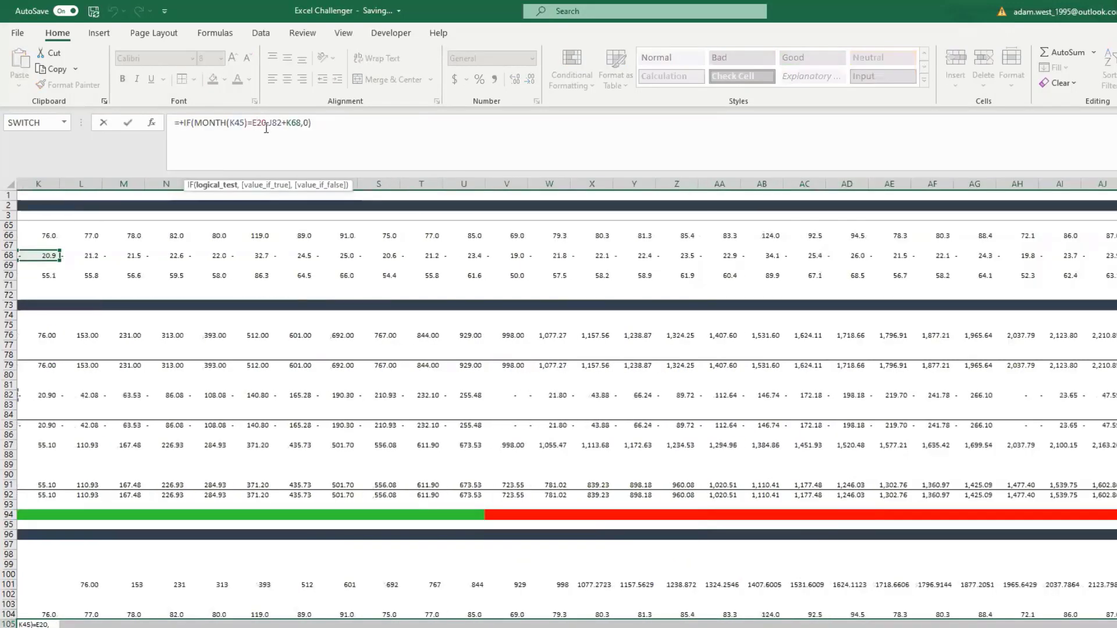
key("F4")
key("Return")
key("Right")
key("Up")
key("Up")
key("Left")
key("Down")
key("Down")
key("Left")
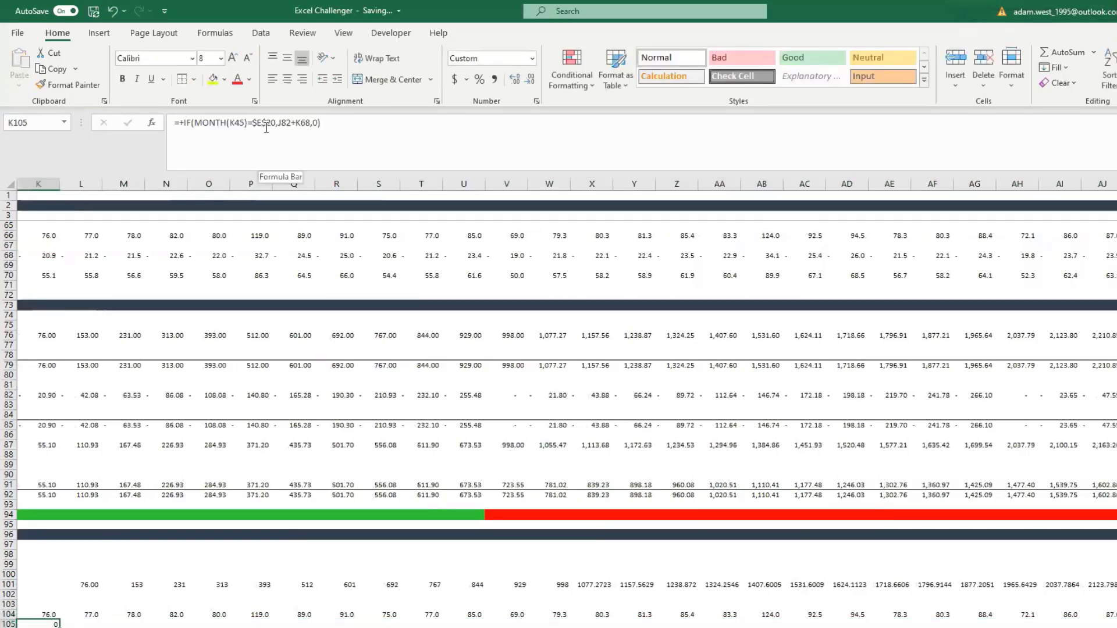
Copy the K105 Tax payable formula across row 105 for all remaining months
key("ctrl+c")
key("ctrl+shift+Right")
key("Return")
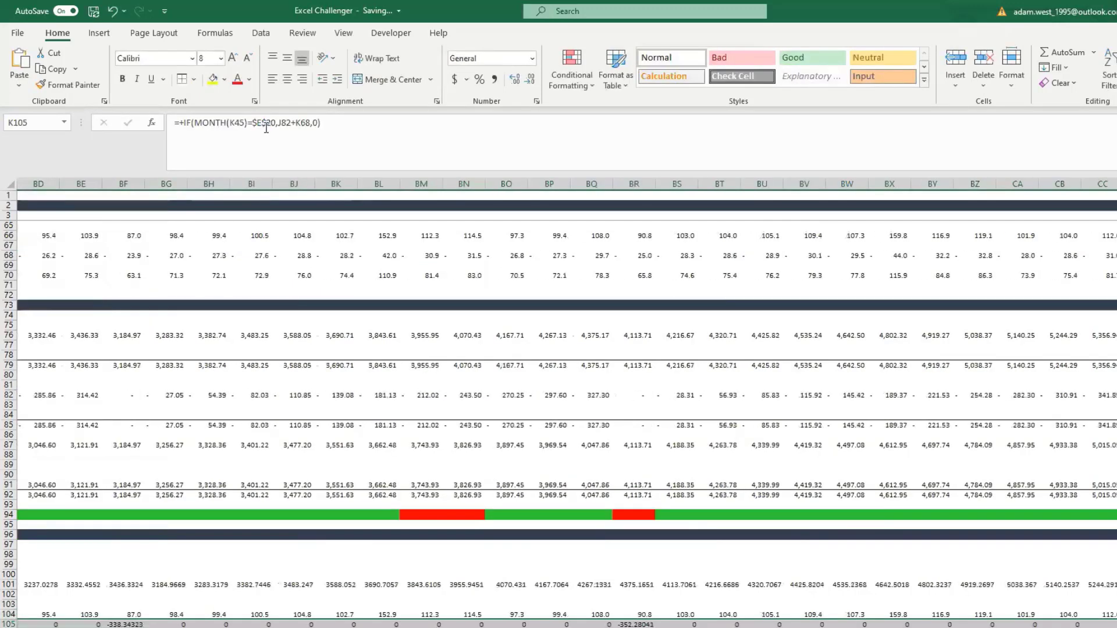
Format the Cash flow from operations and Tax payable rows (104–105) in comma style with no decimal places
key("shift+Up")
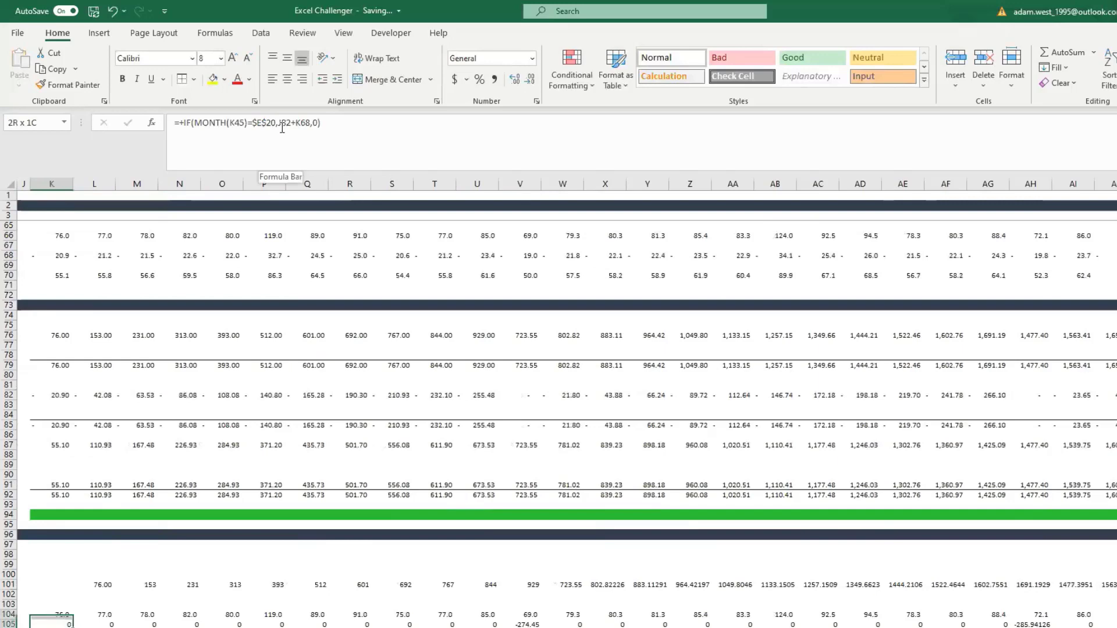
key("ctrl+shift+Right")
left_click(494, 83)
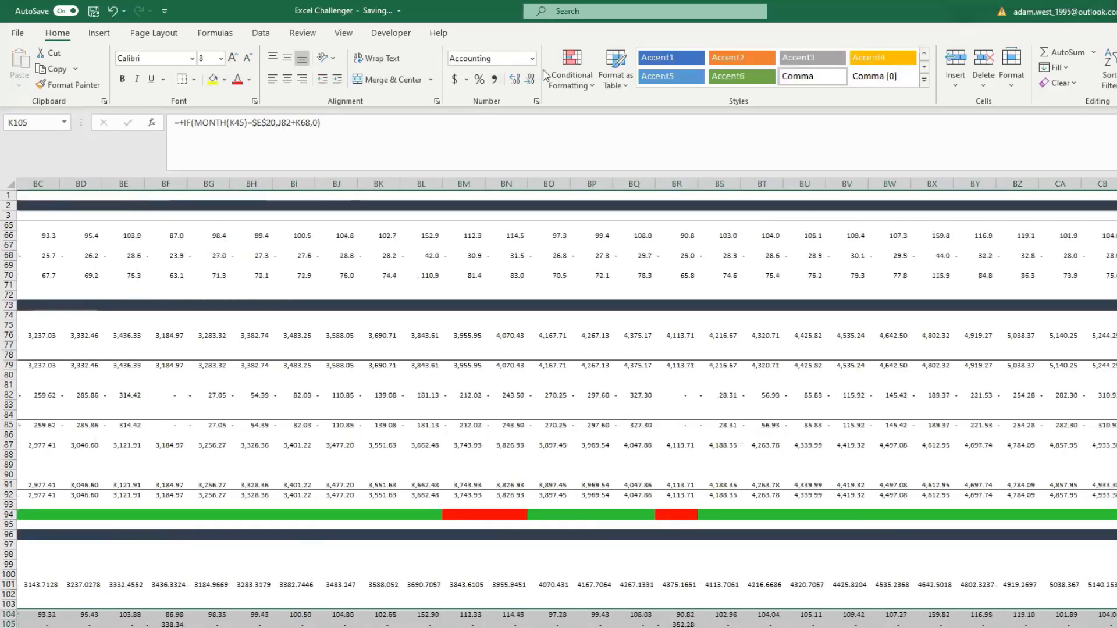
left_click(530, 79)
left_click(530, 79)
scroll(330, 436, "left", 5)
scroll(326, 439, "left", 12)
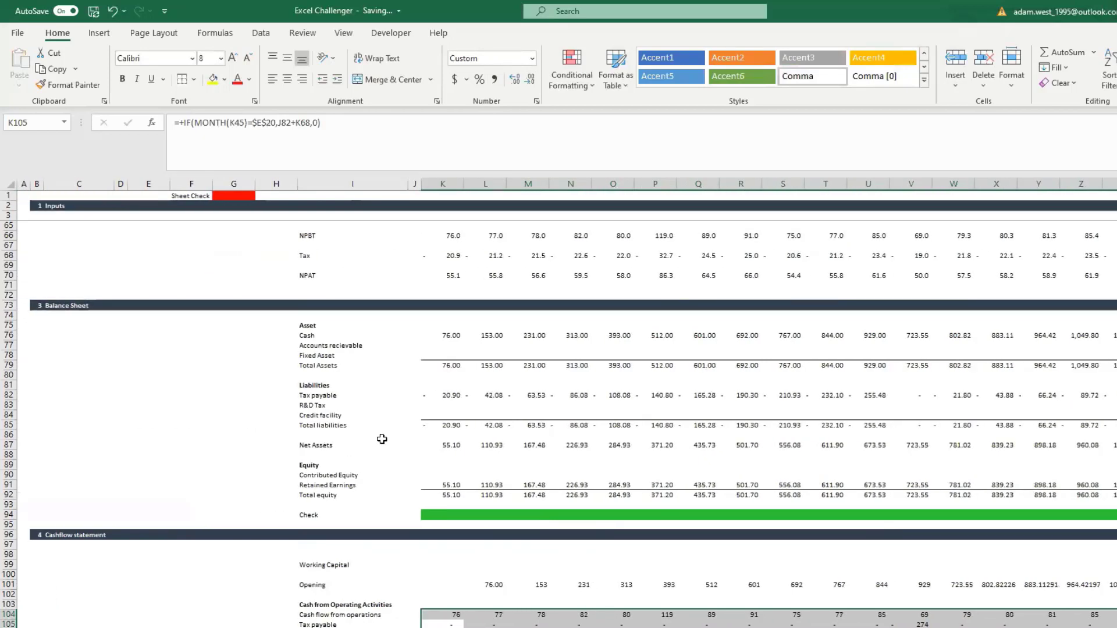
left_click(489, 524)
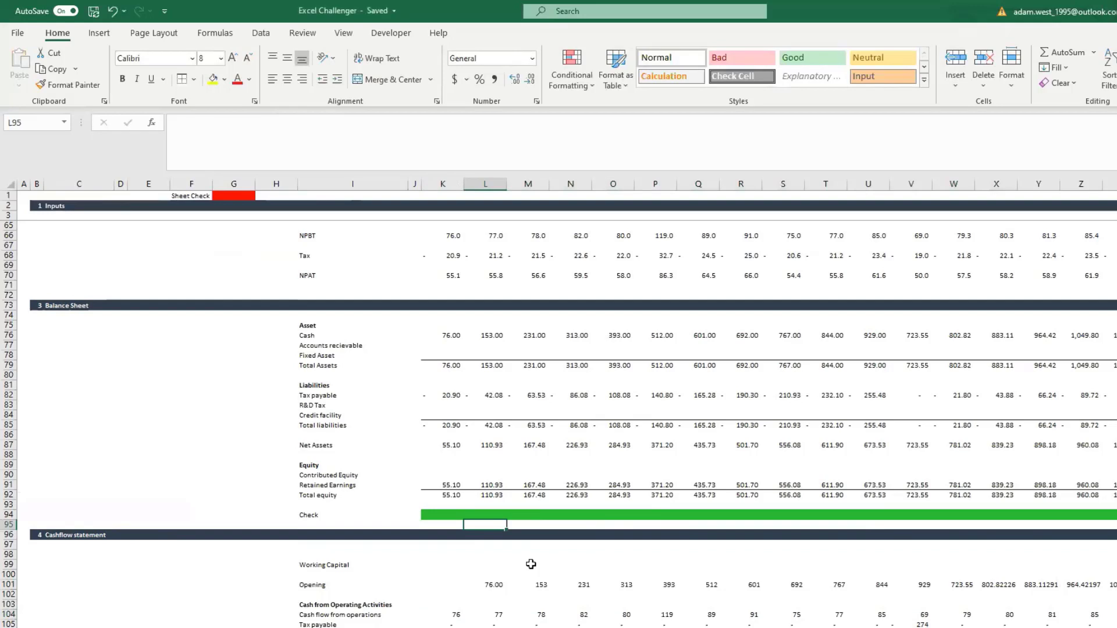
right_click(531, 564)
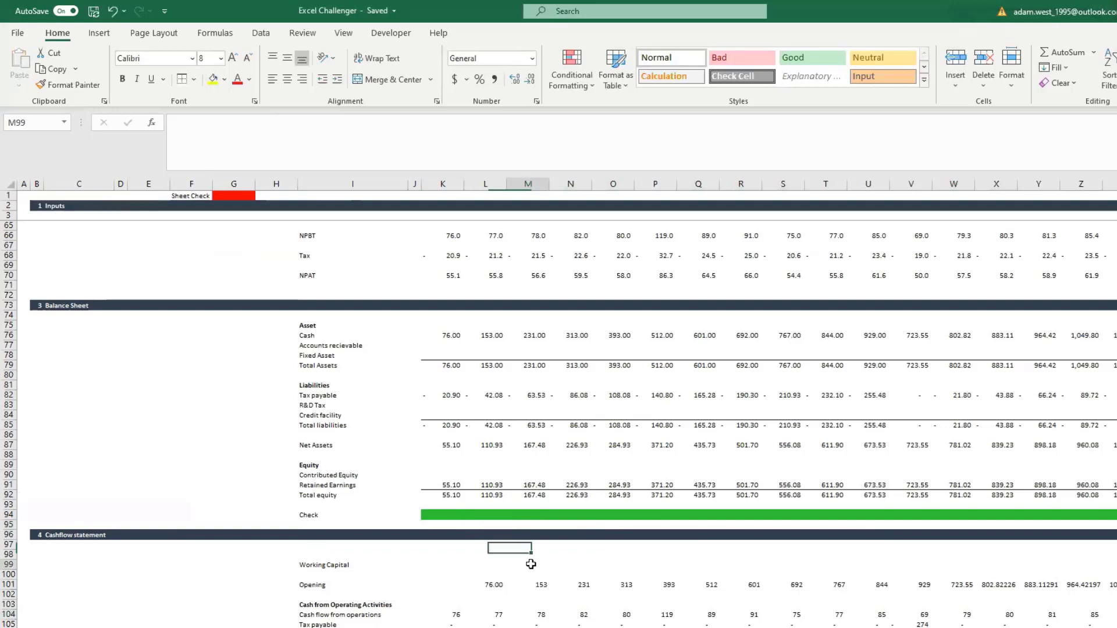
key("Escape")
left_click(471, 552)
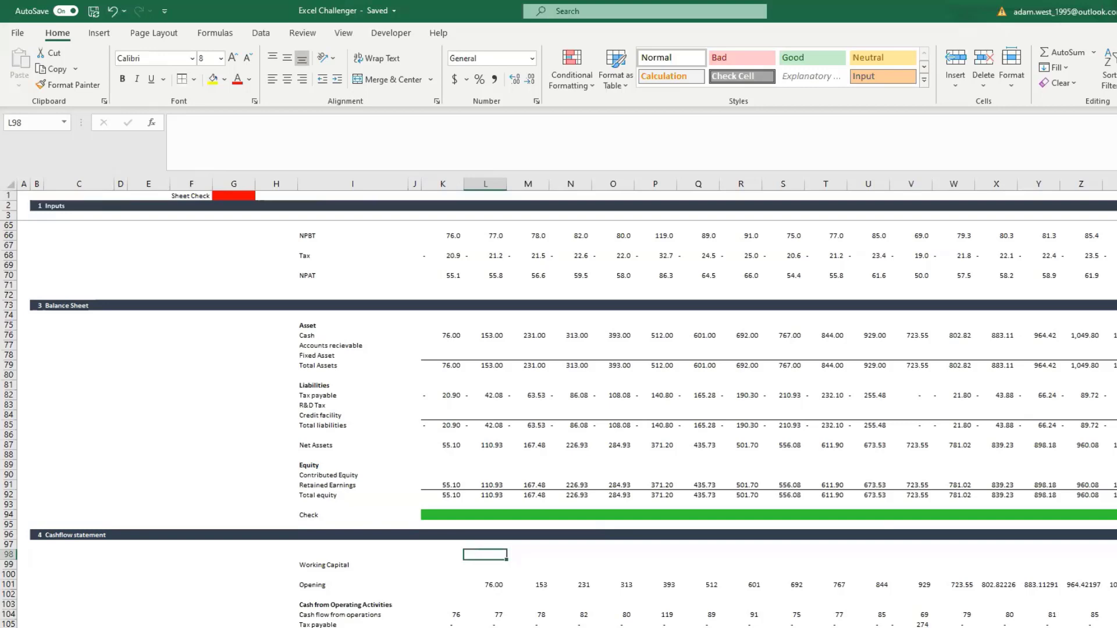
scroll(453, 544, "up", 1)
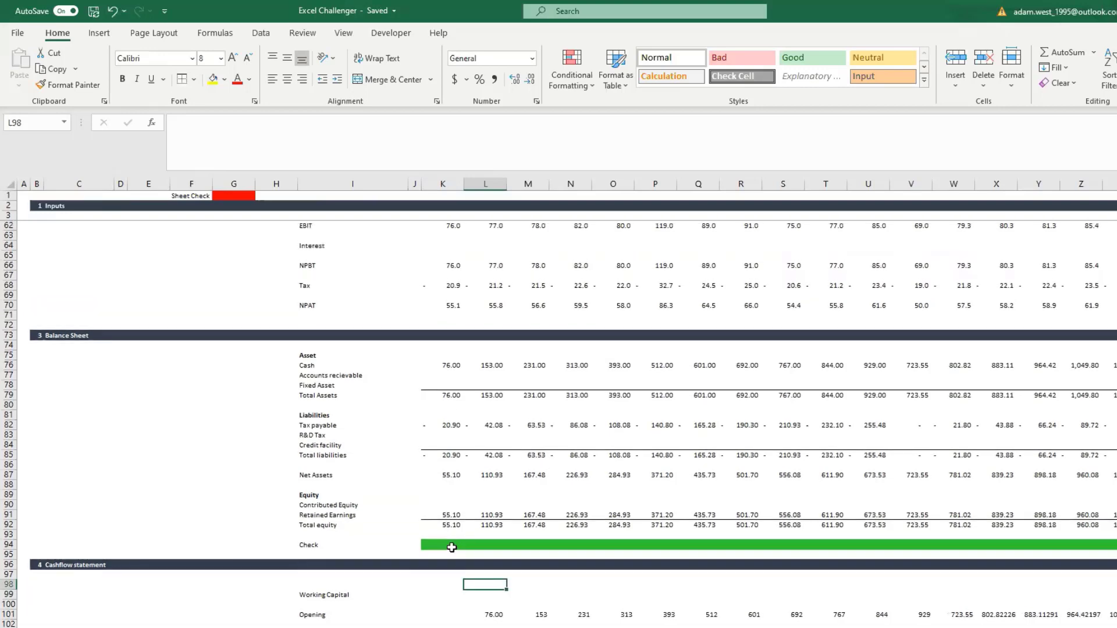
scroll(427, 484, "down", 3)
scroll(472, 541, "up", 12)
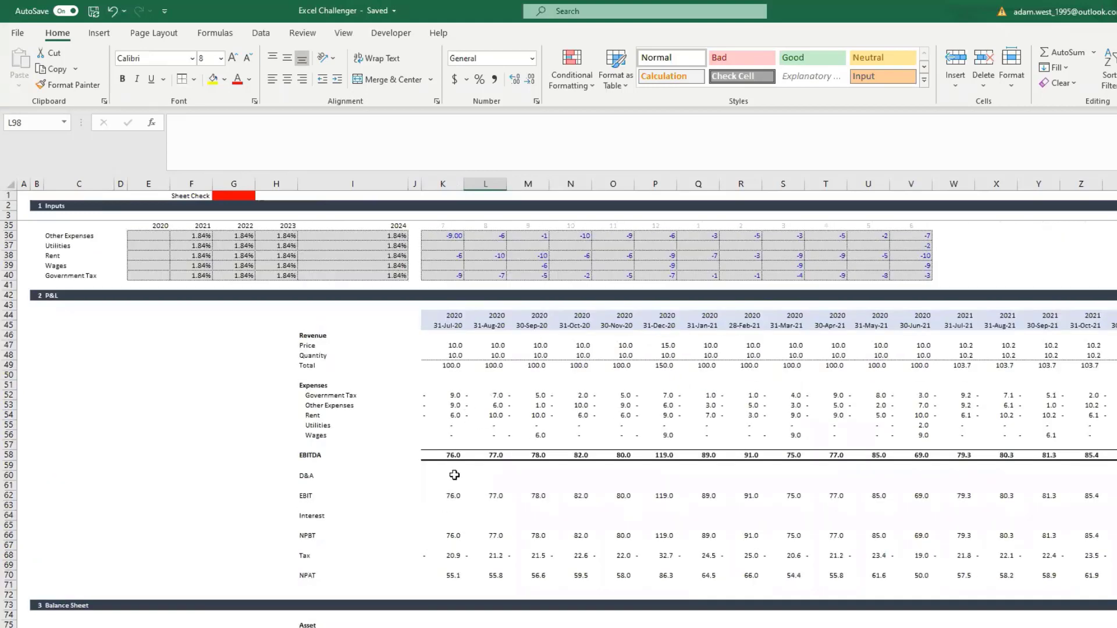
scroll(447, 592, "down", 5)
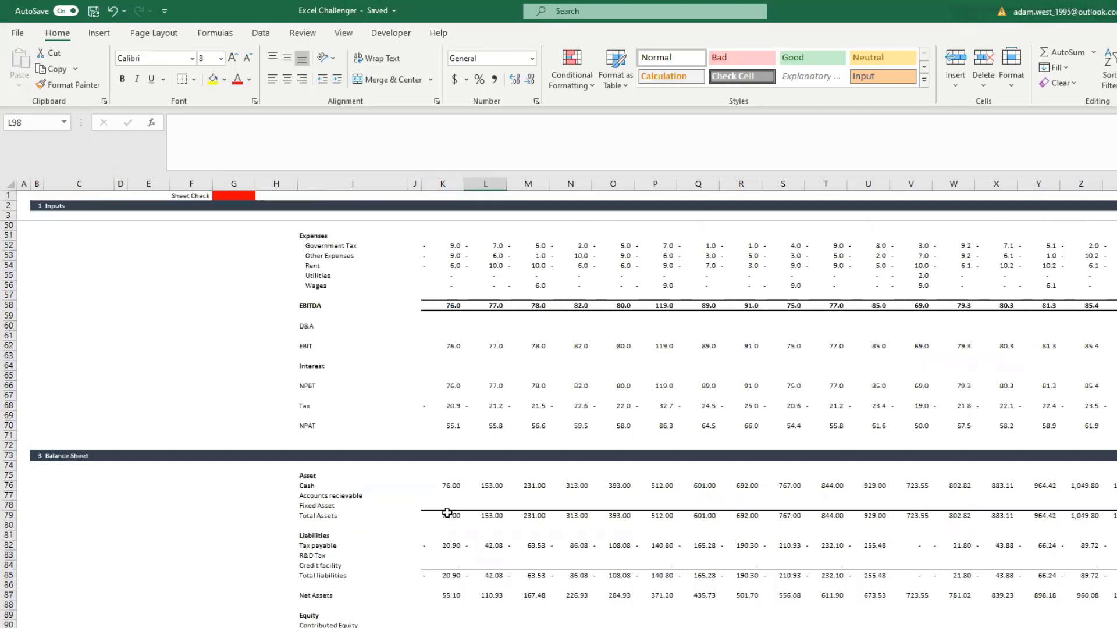
Examine the balance sheet check in row 94 across the monthly columns for months that do not balance
left_click(437, 488)
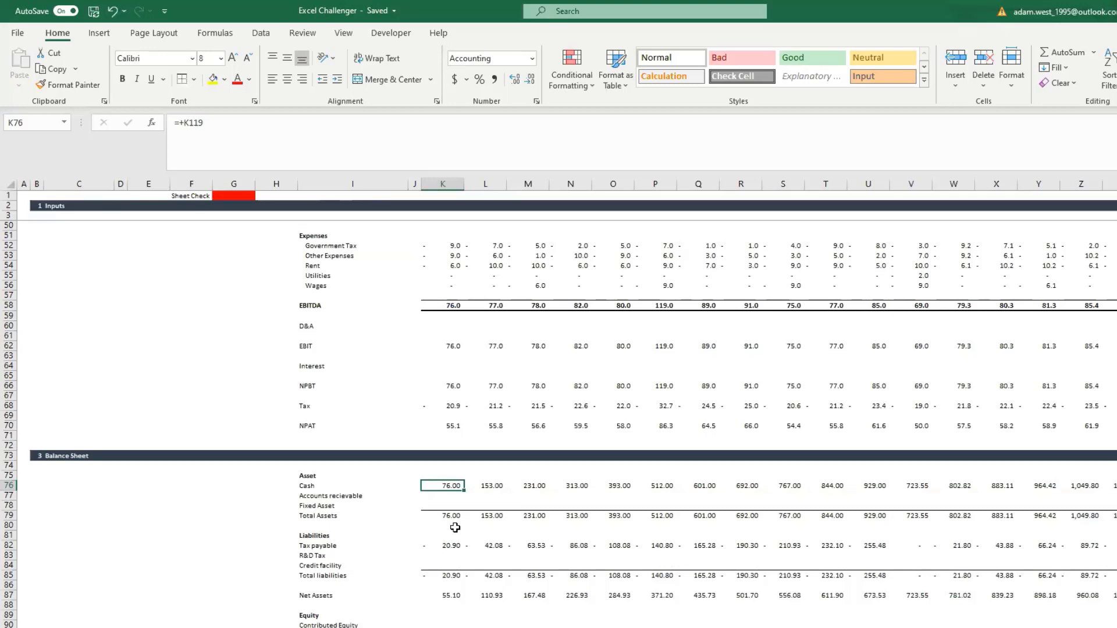
scroll(455, 527, "down", 6)
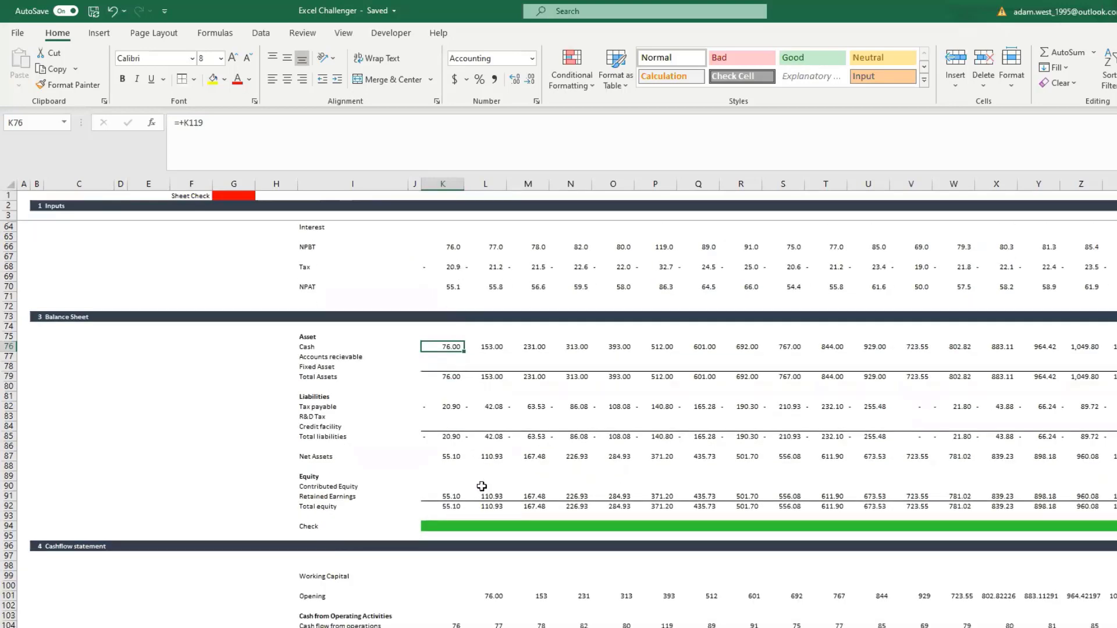
scroll(565, 484, "right", 10)
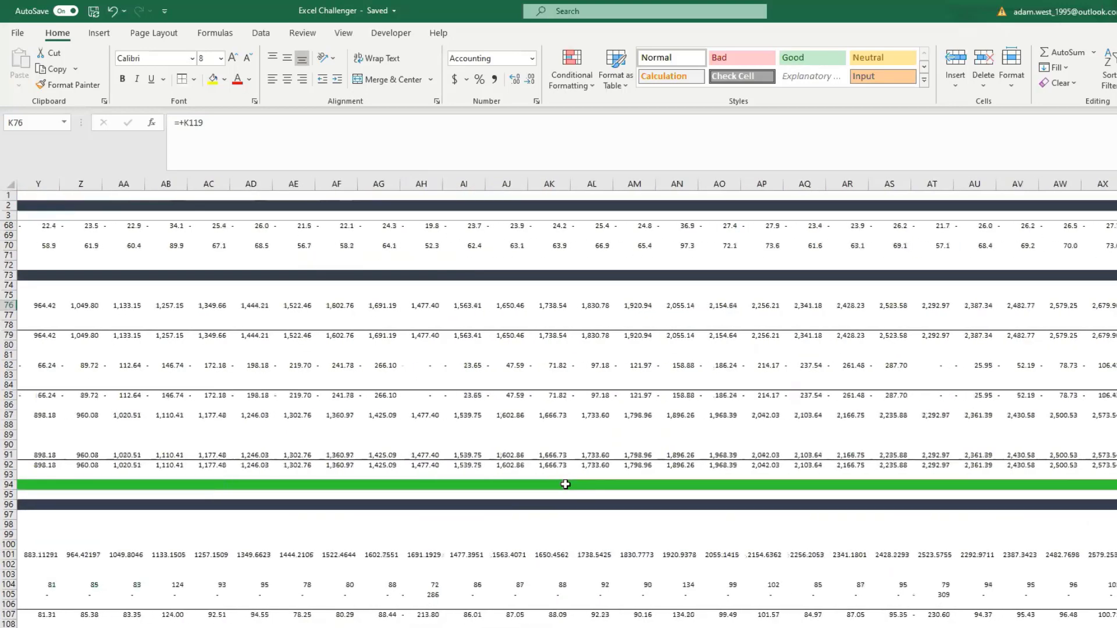
scroll(565, 485, "right", 5)
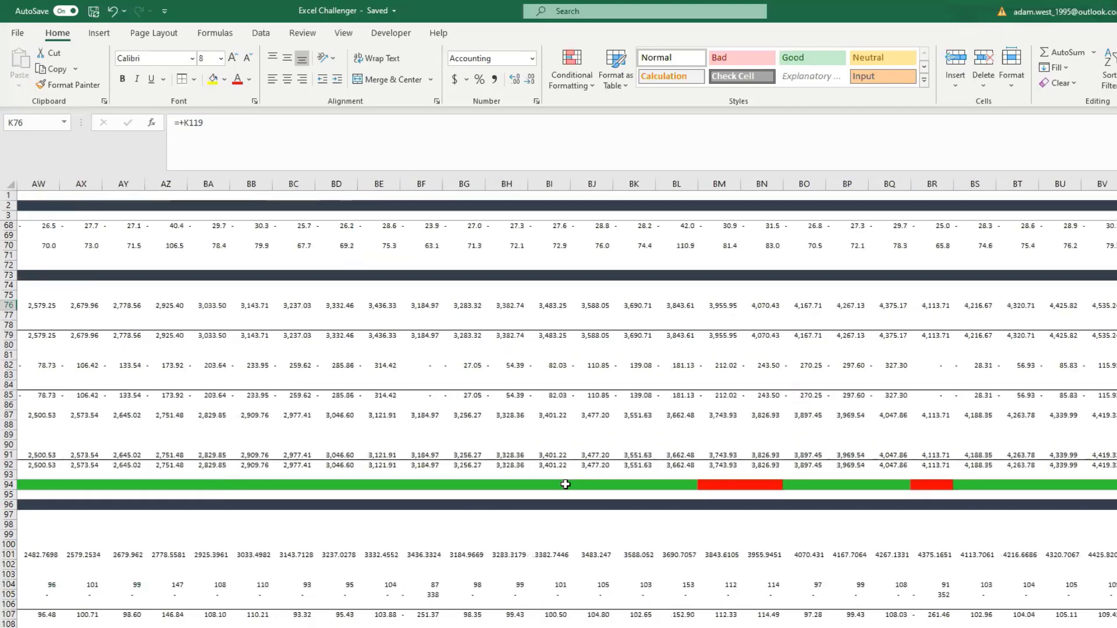
scroll(565, 484, "left", 3)
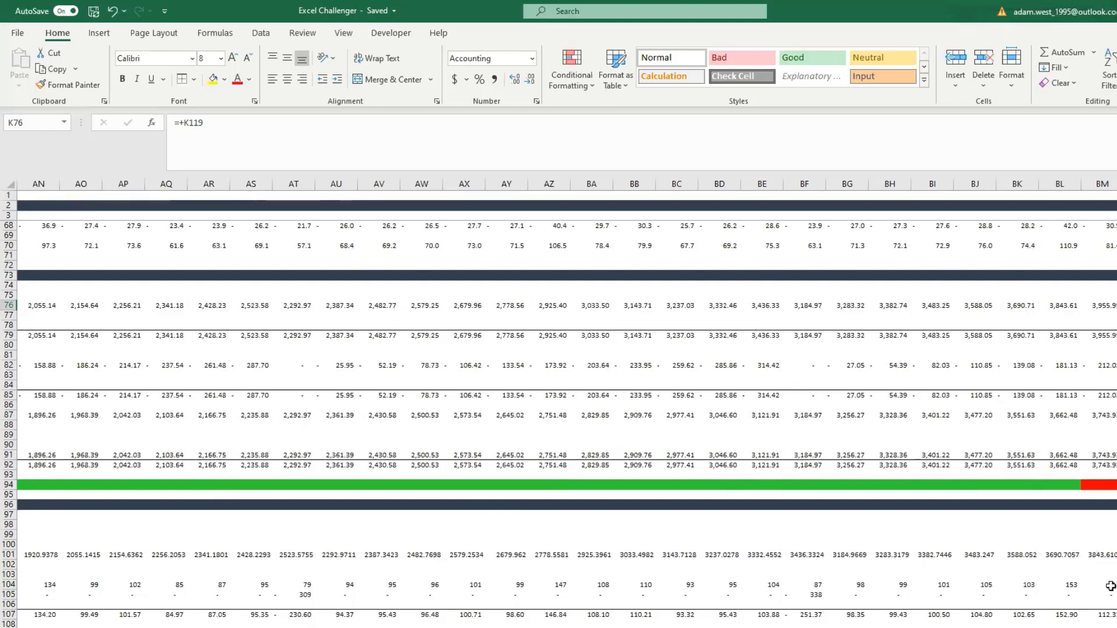
Inspect the Retained Earnings formula in BM91 and the balance check formula in BM94 without changing them
left_click(1105, 456)
double_click(1105, 456)
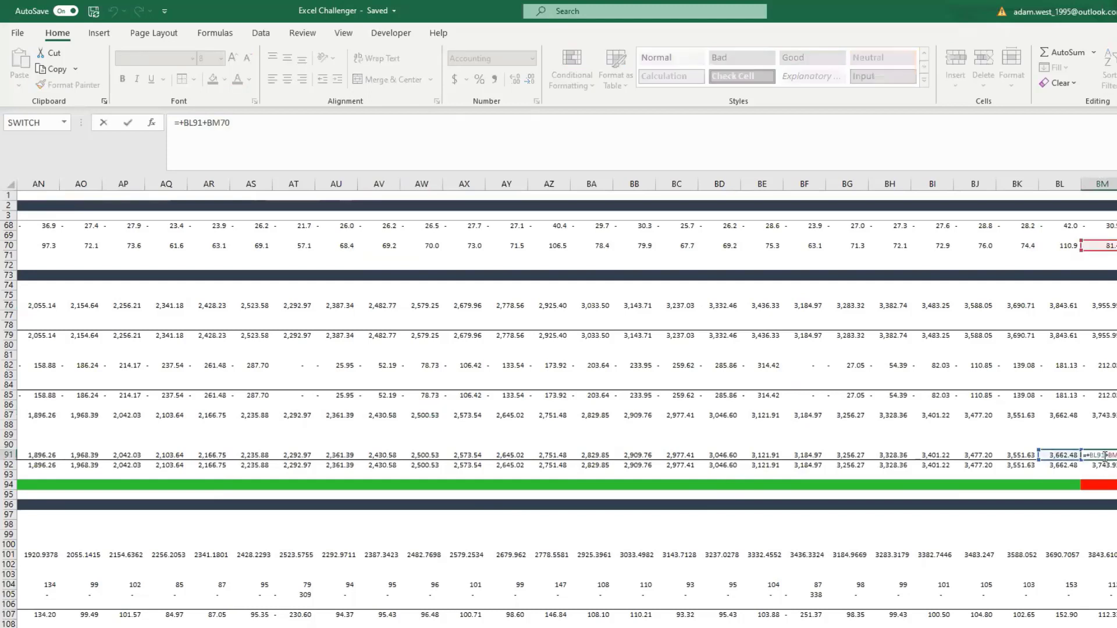
key("Return")
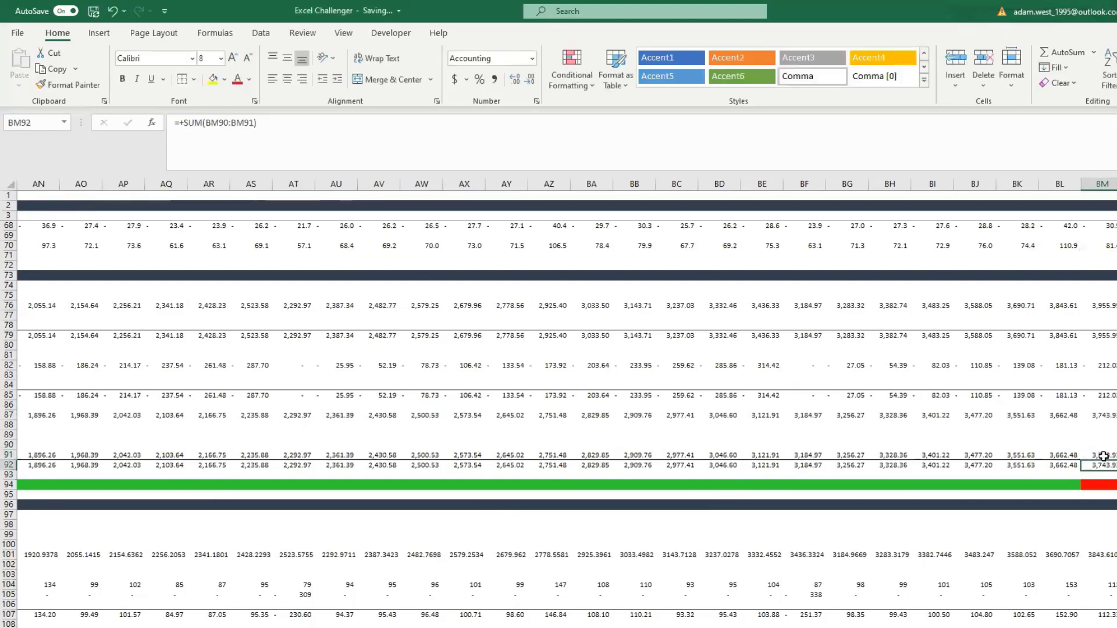
left_click(1104, 457)
key("Down")
key("Down")
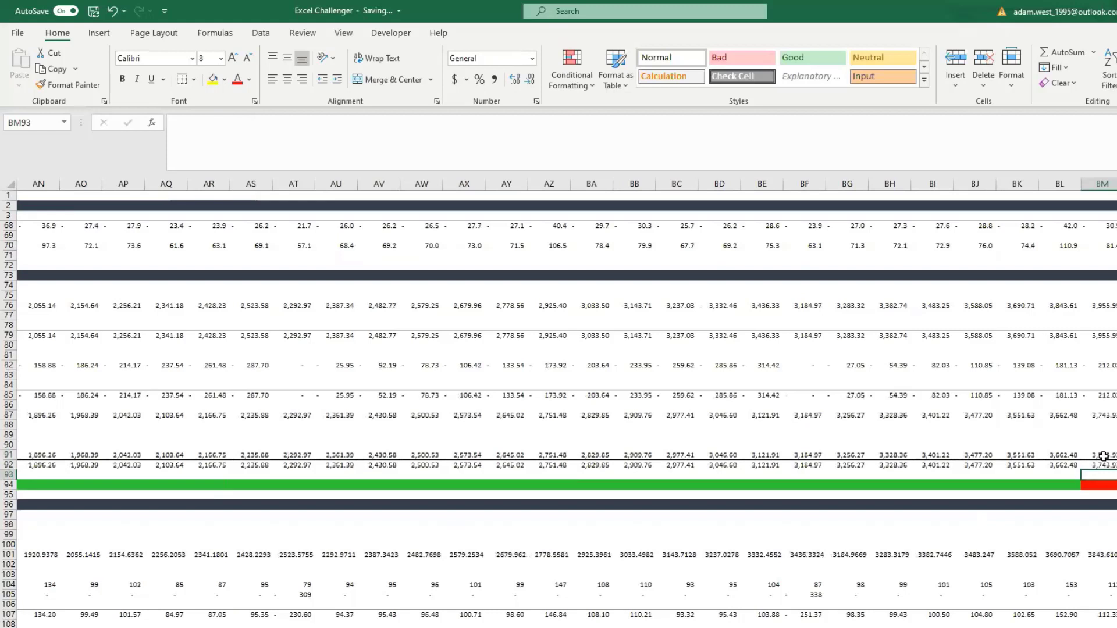
double_click(1104, 486)
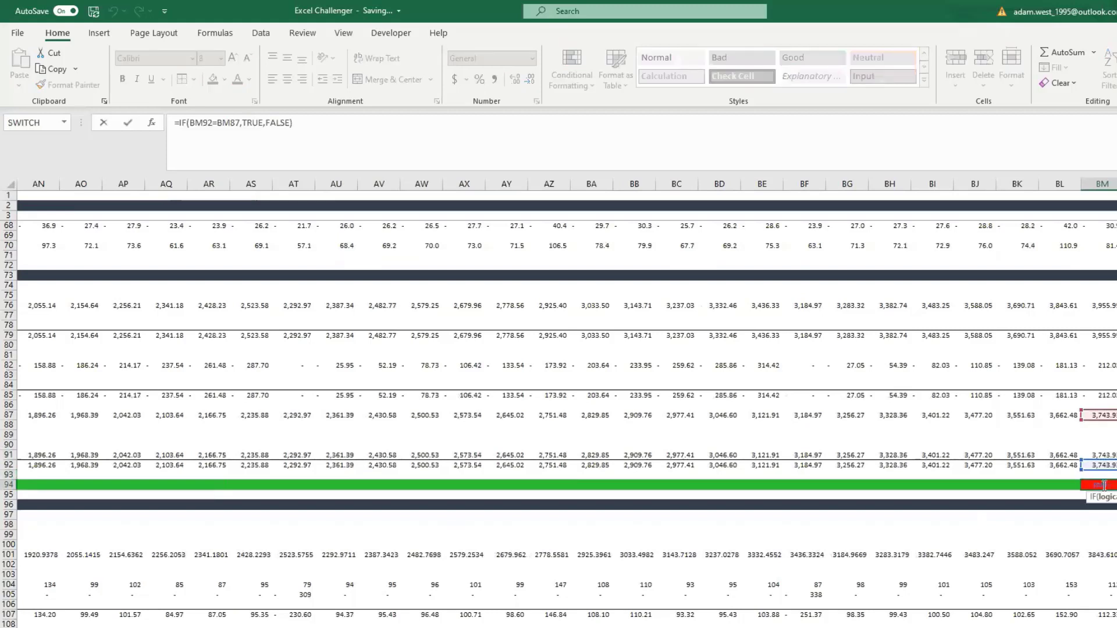
key("Escape")
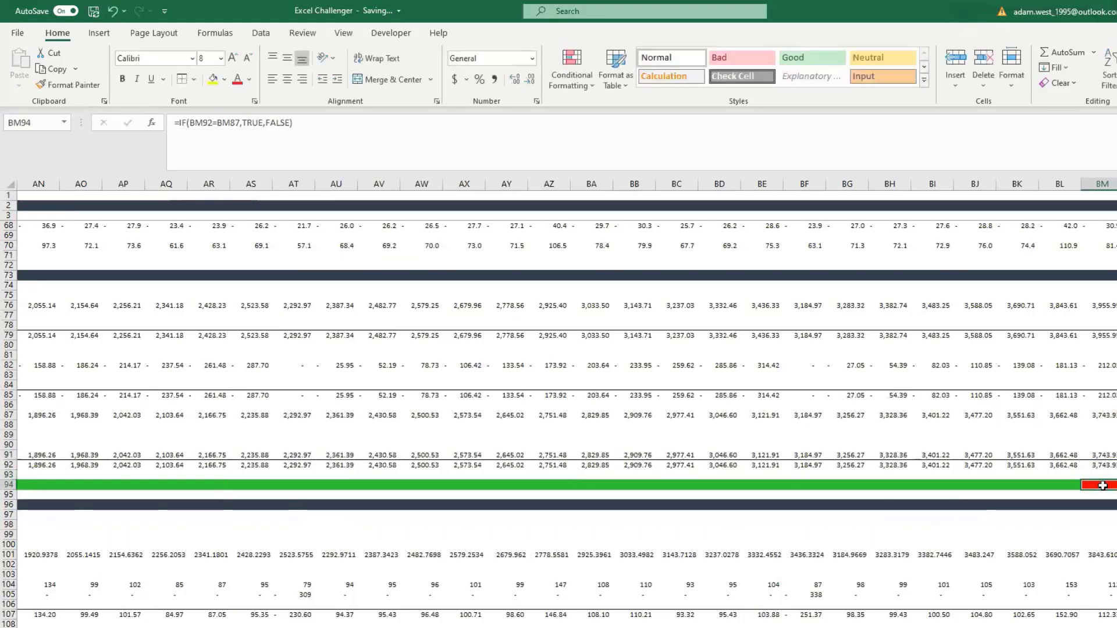
Try rounding the balance check in BM94 with the formula =IF(ROUND(BM92-BM87,0),TRUE,FALSE)
left_click(189, 123)
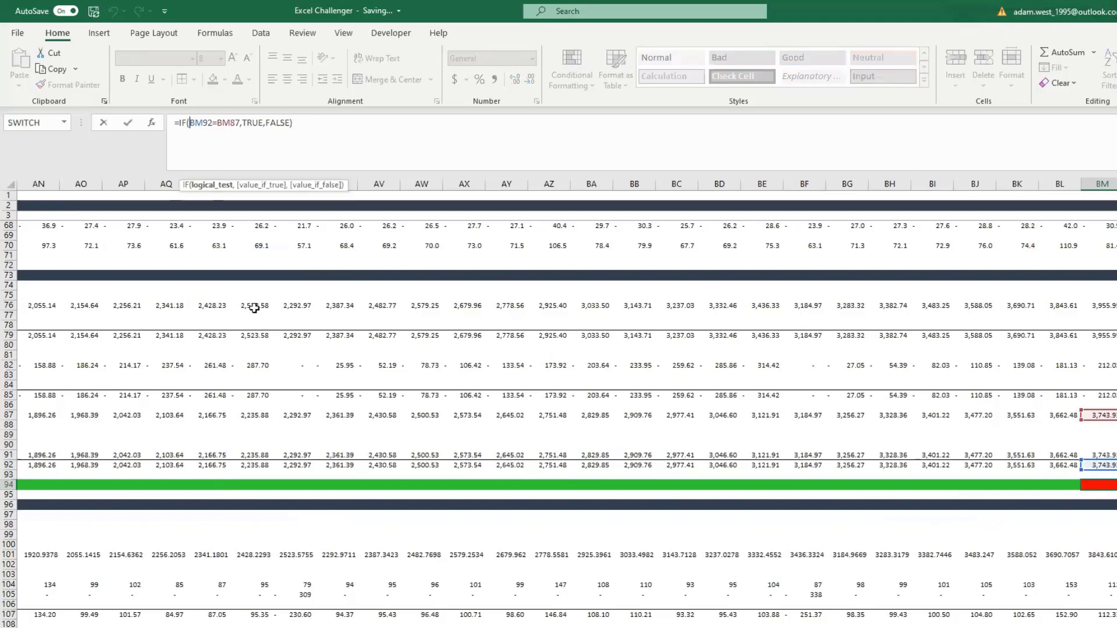
type("rounf")
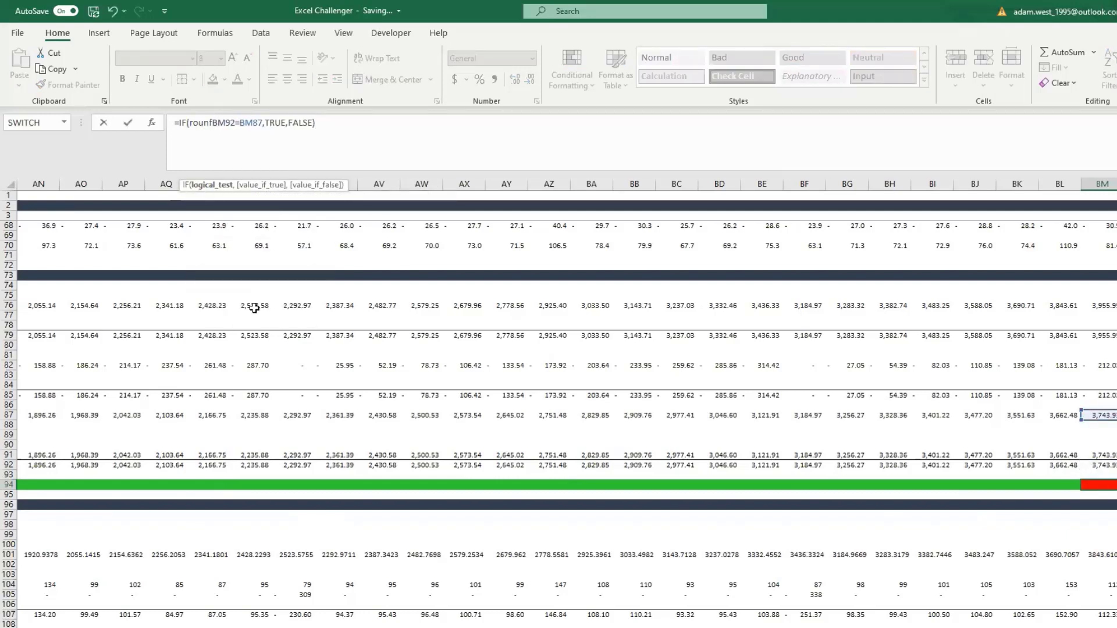
key("BackSpace")
type("d")
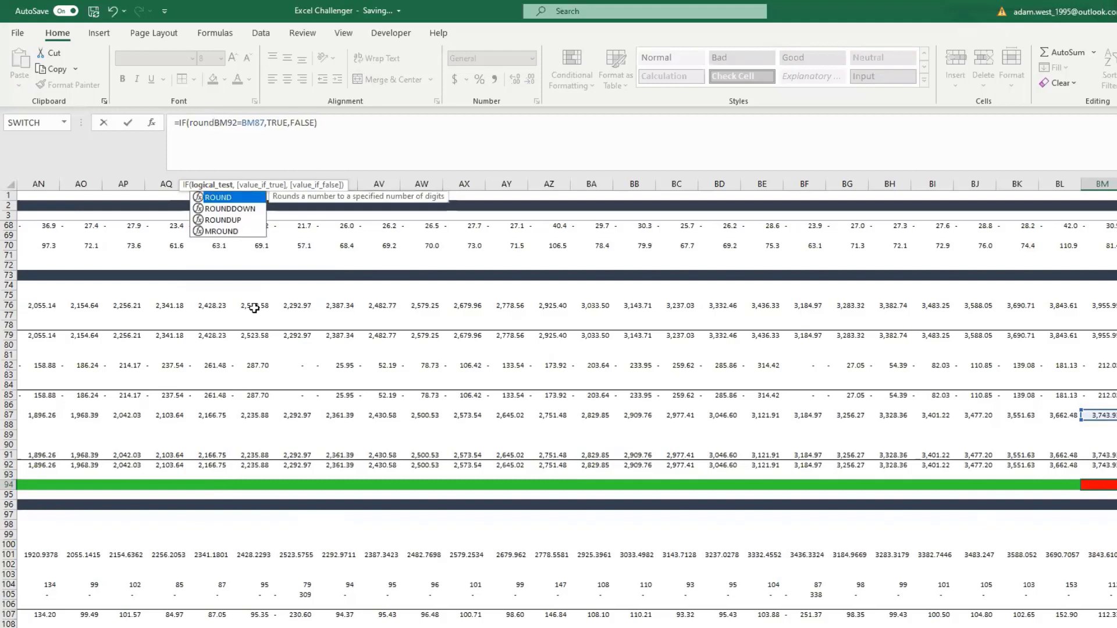
type("(")
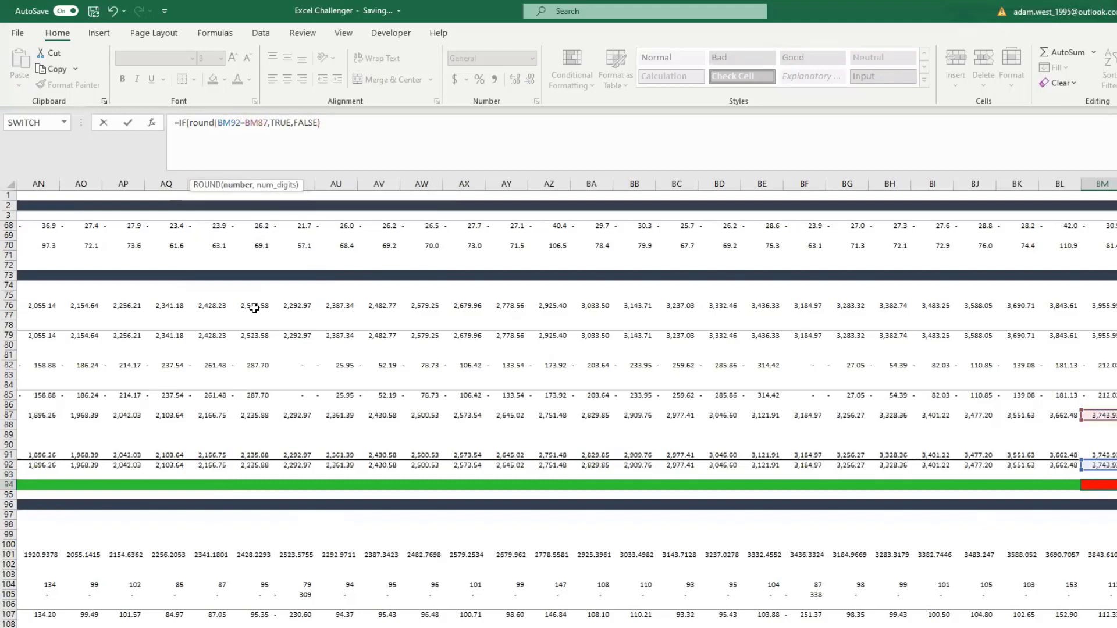
key("Delete")
type("-")
key("Right")
key("Right")
key("Right")
type(",0")
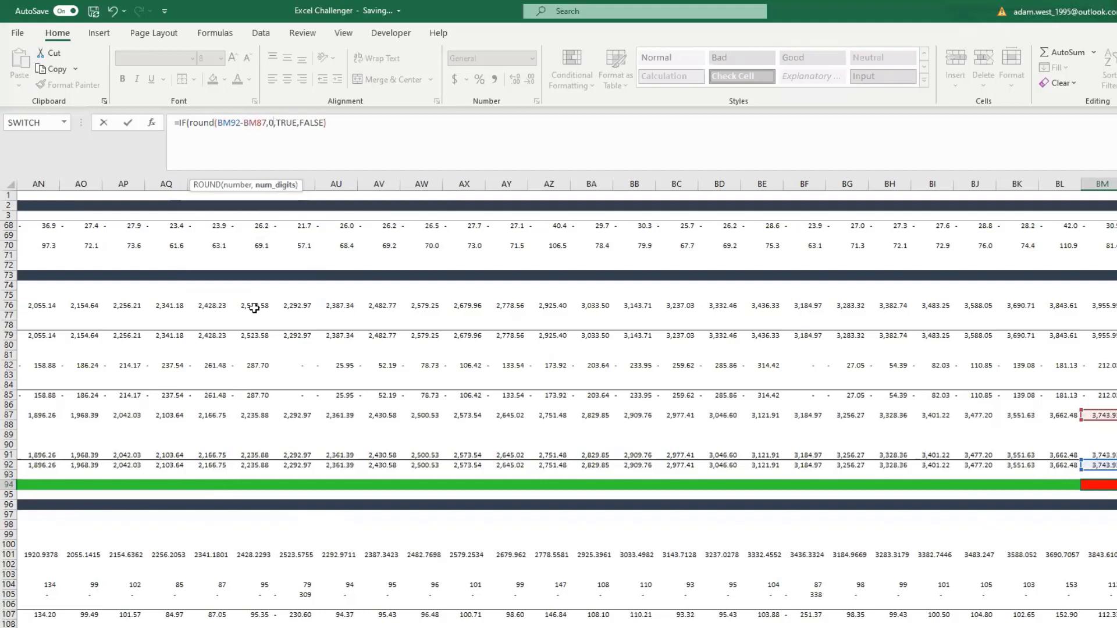
type(")")
key("Return")
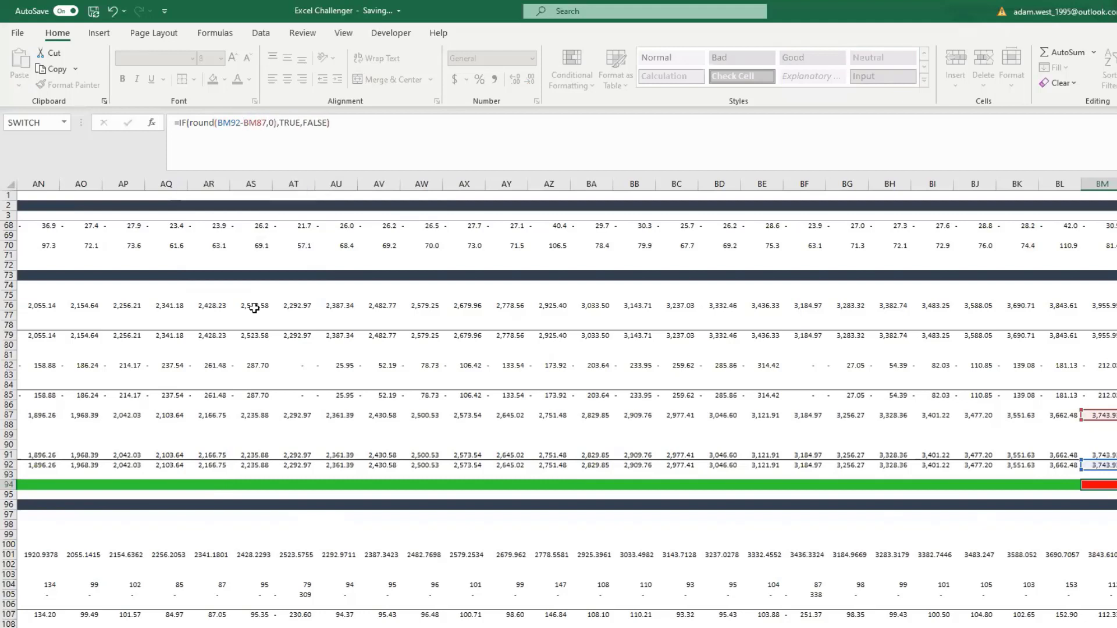
key("Up")
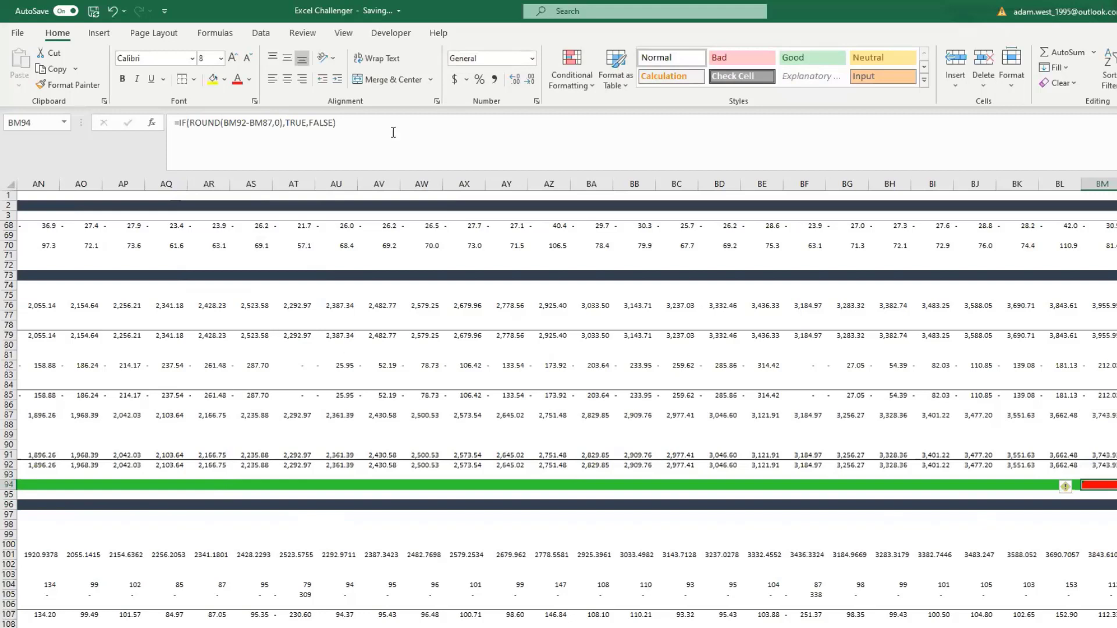
Format Net Assets in BM87 and Total equity in BM92 to show three decimal places
left_click(1101, 416)
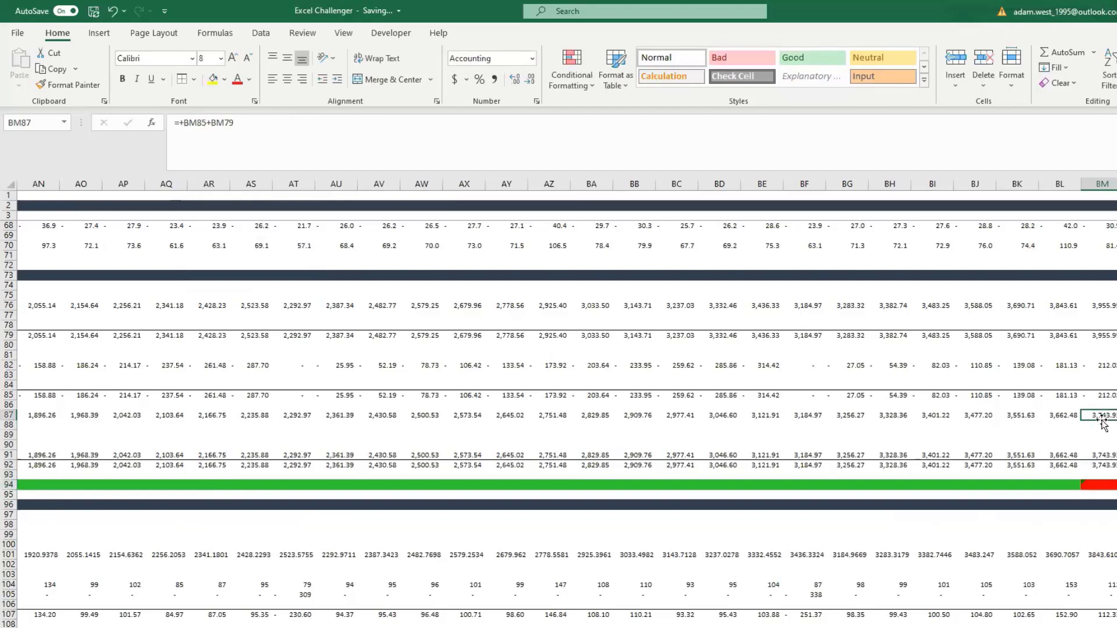
left_click(530, 78)
left_click(529, 78)
left_click(1103, 465)
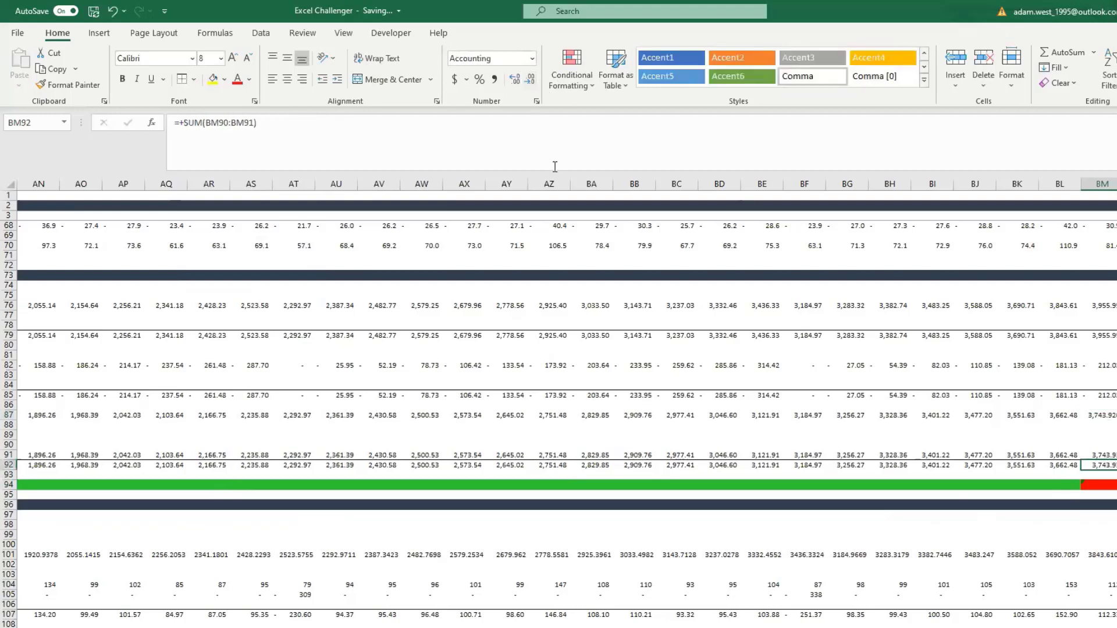
left_click(515, 79)
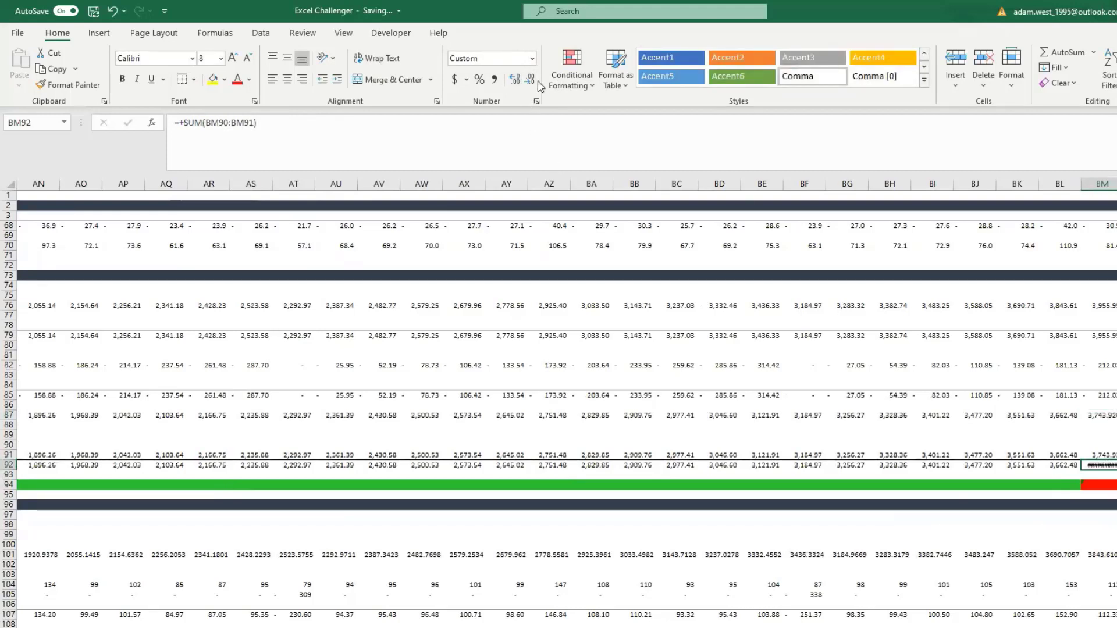
left_click(530, 79)
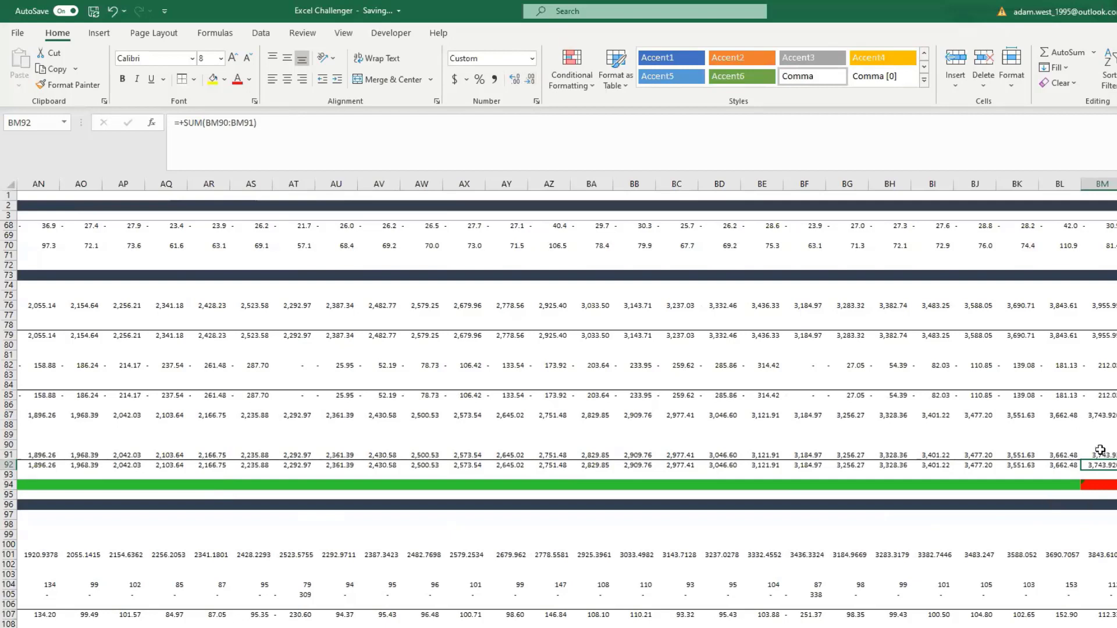
Replace the rounded check formula in BM94 with the unrounded check formula copied from BN94
double_click(1111, 488)
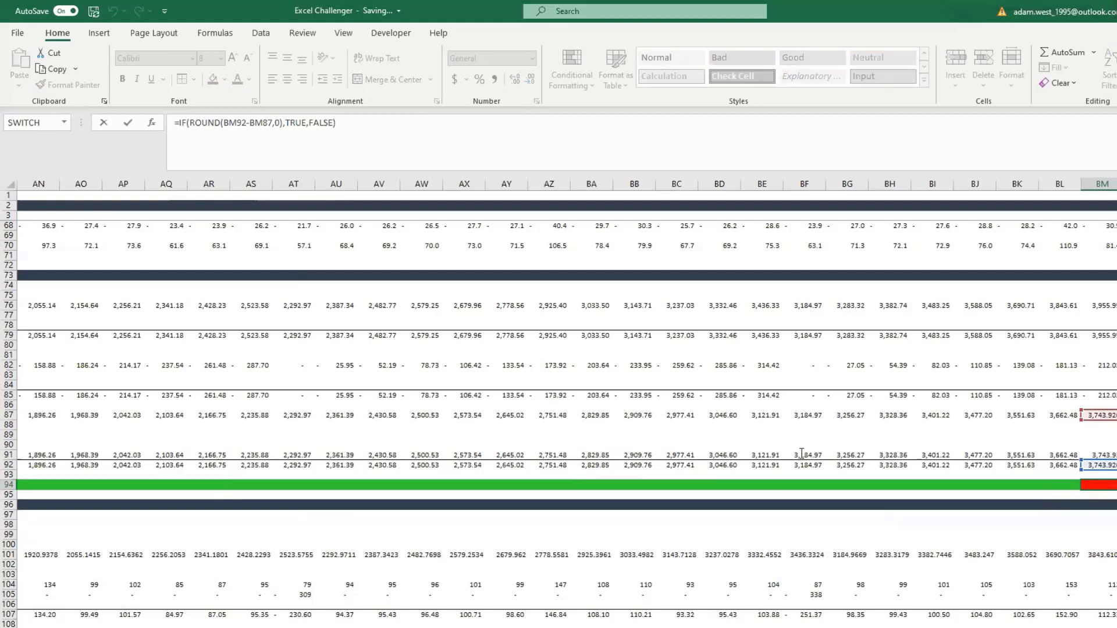
key("Return")
key("Return")
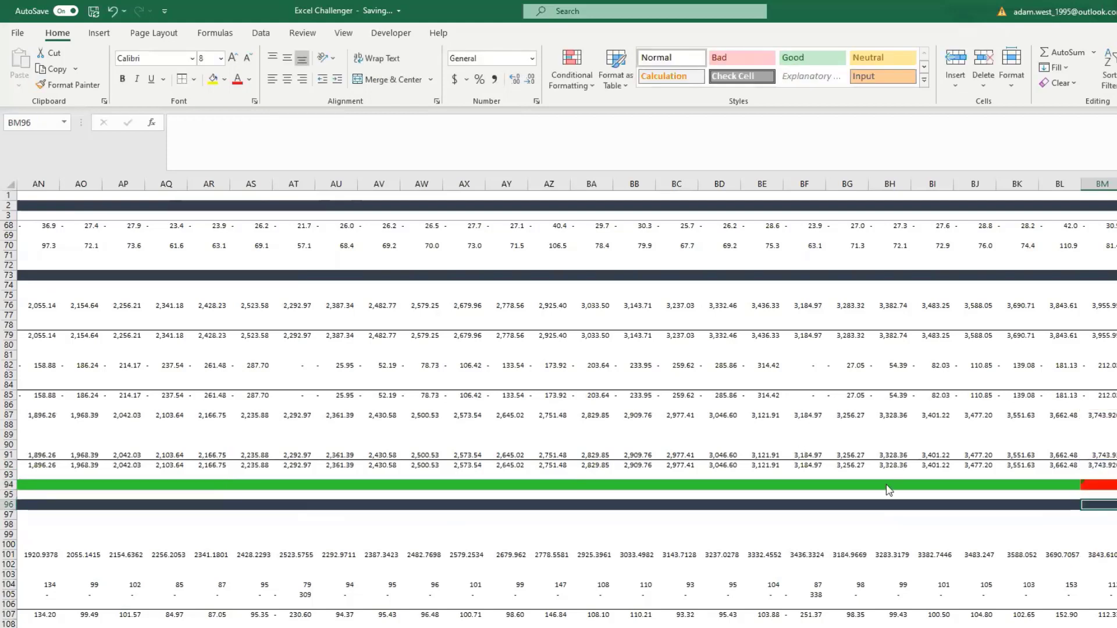
left_click(1101, 486)
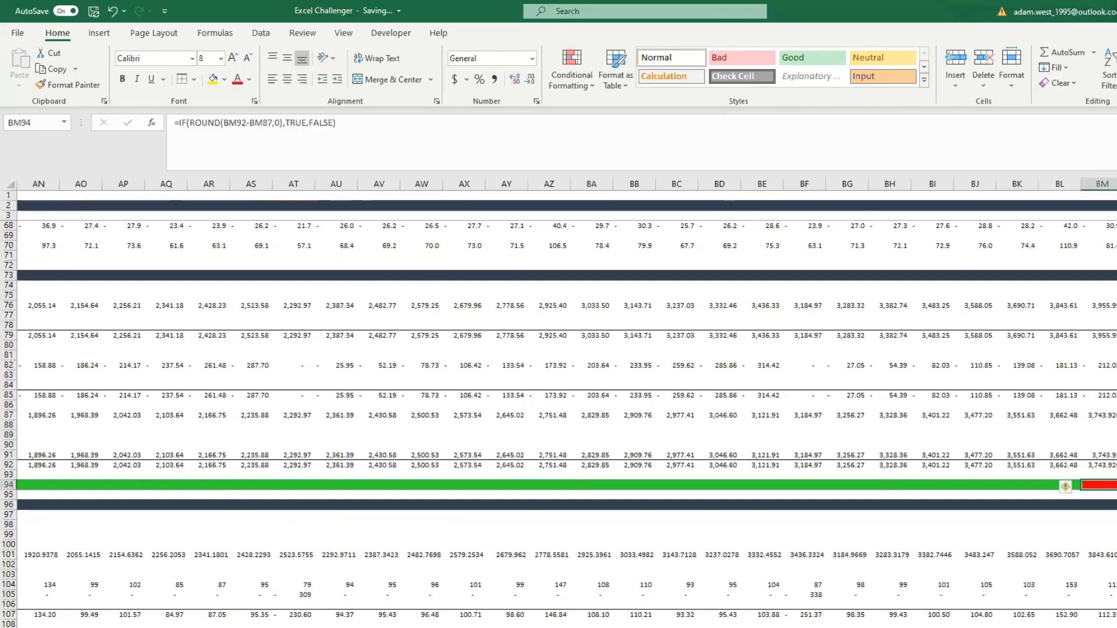
key("Right")
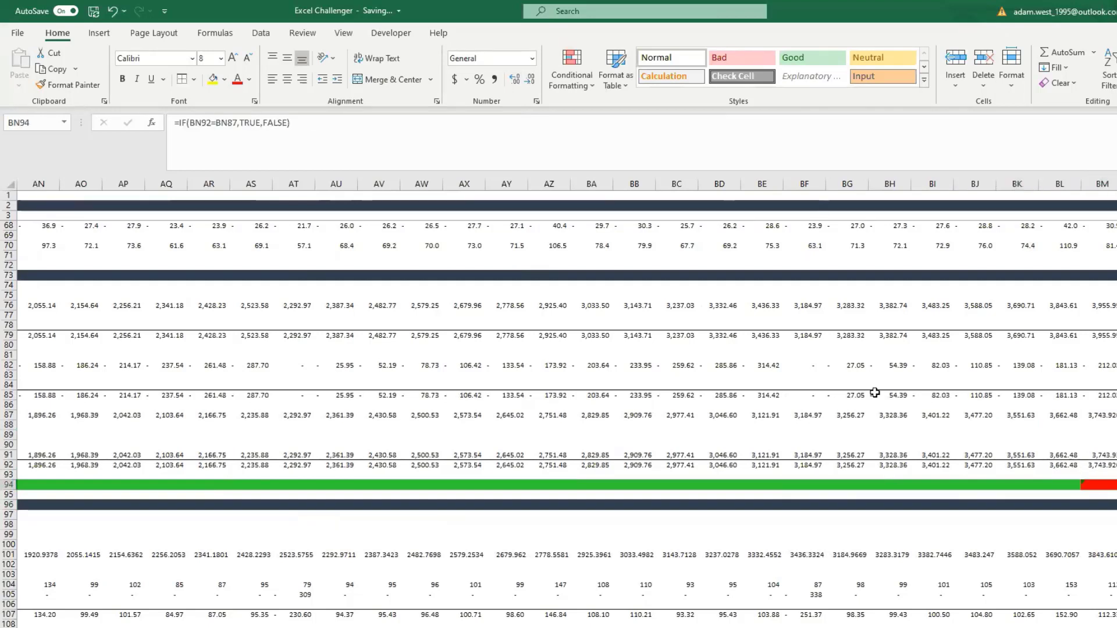
key("ctrl+c")
key("Left")
key("Return")
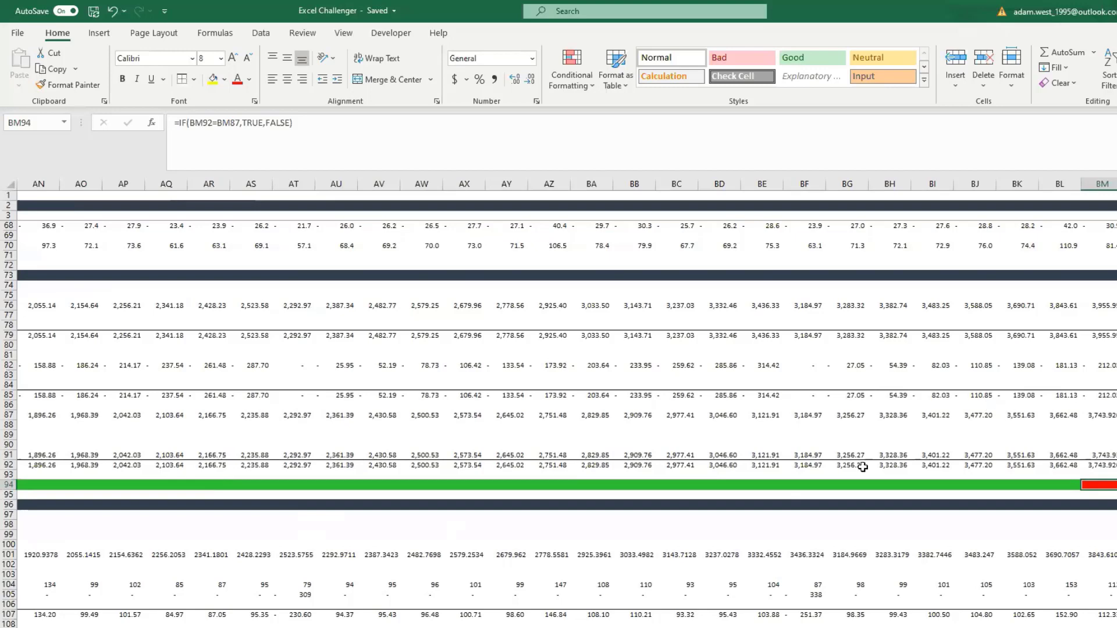
Review the balance sheet check in row 94 from the first month through the months flagged red
scroll(858, 466, "left", 10)
scroll(838, 497, "right", 12)
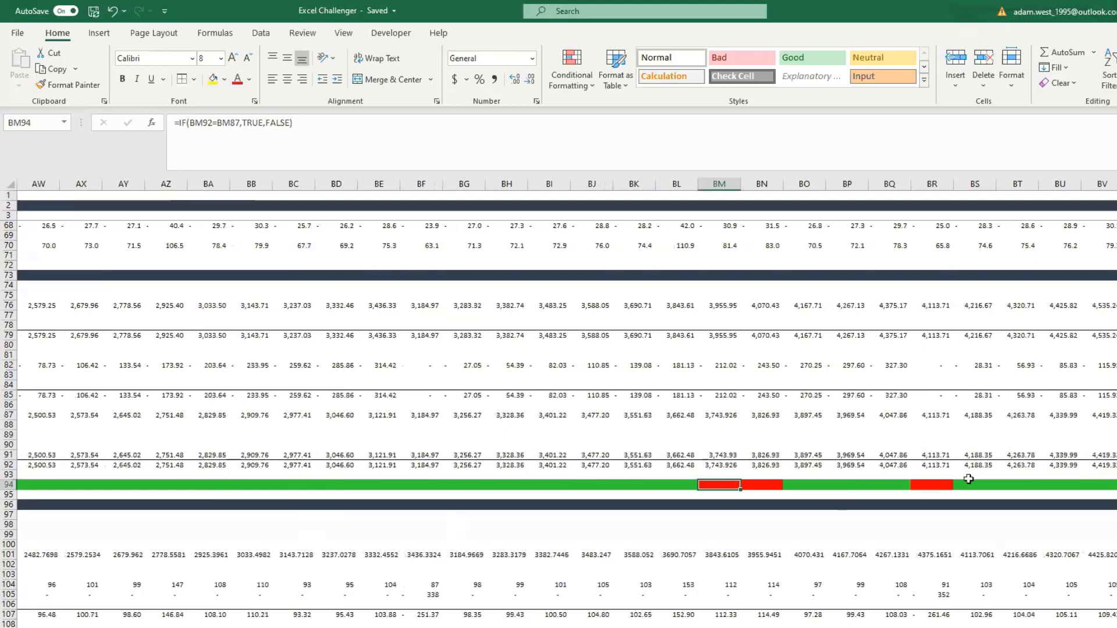
scroll(912, 487, "left", 9)
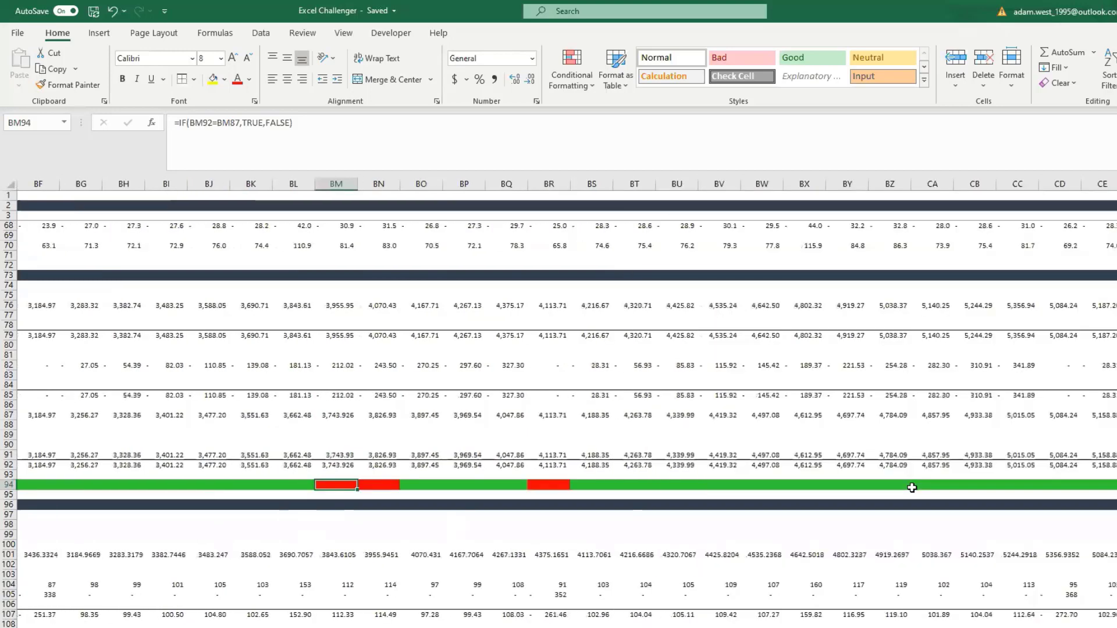
scroll(908, 491, "left", 7)
scroll(553, 431, "up", 4)
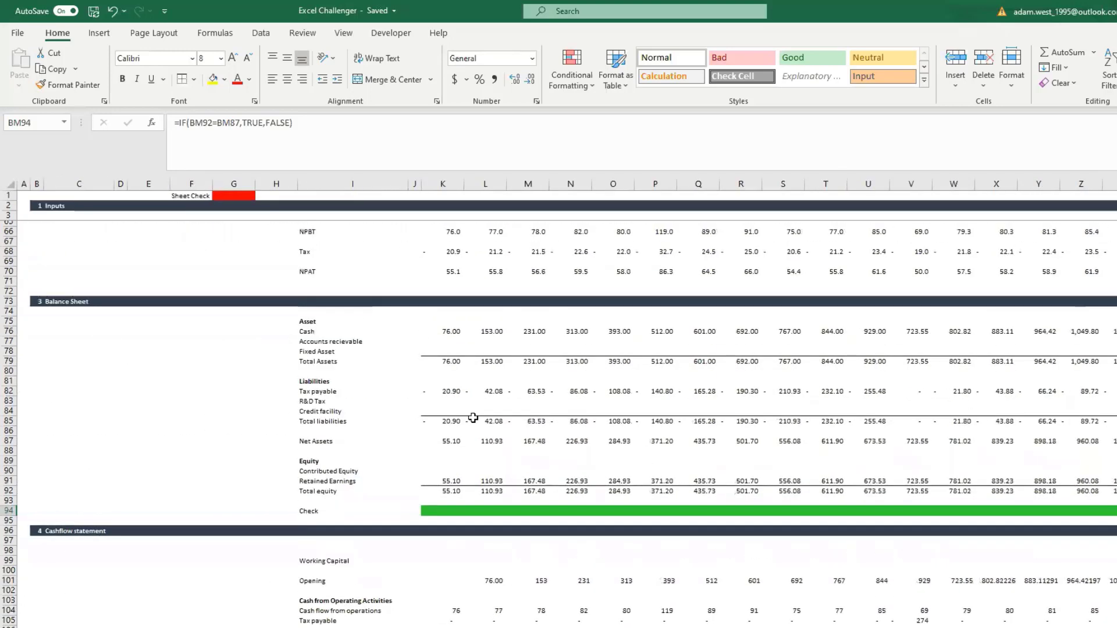
left_click(448, 436)
scroll(521, 535, "down", 2)
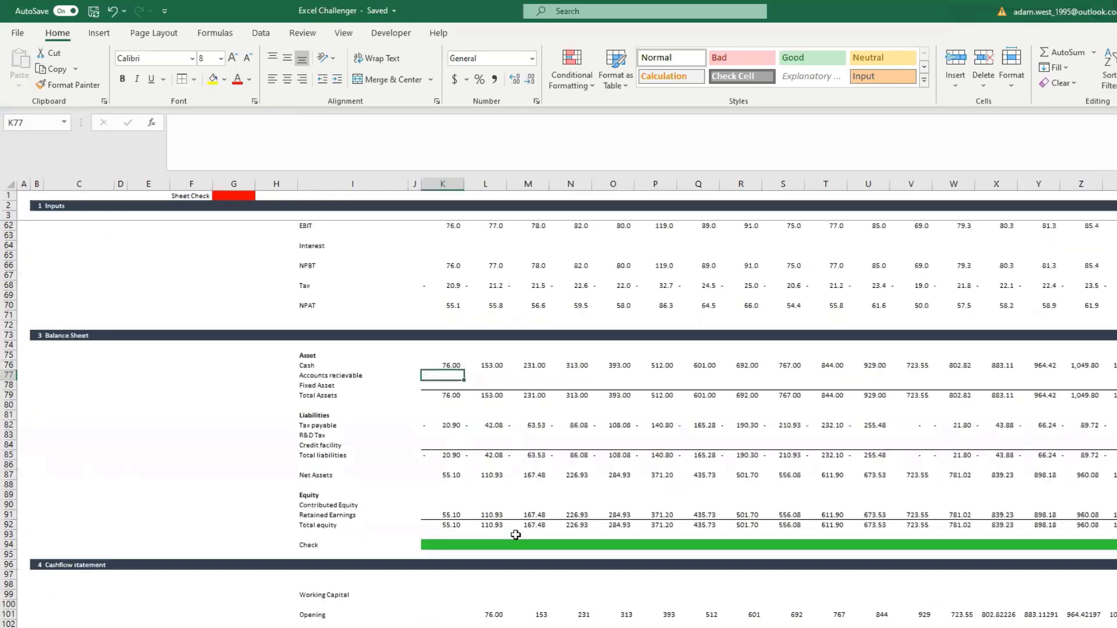
scroll(516, 534, "right", 11)
scroll(516, 535, "right", 6)
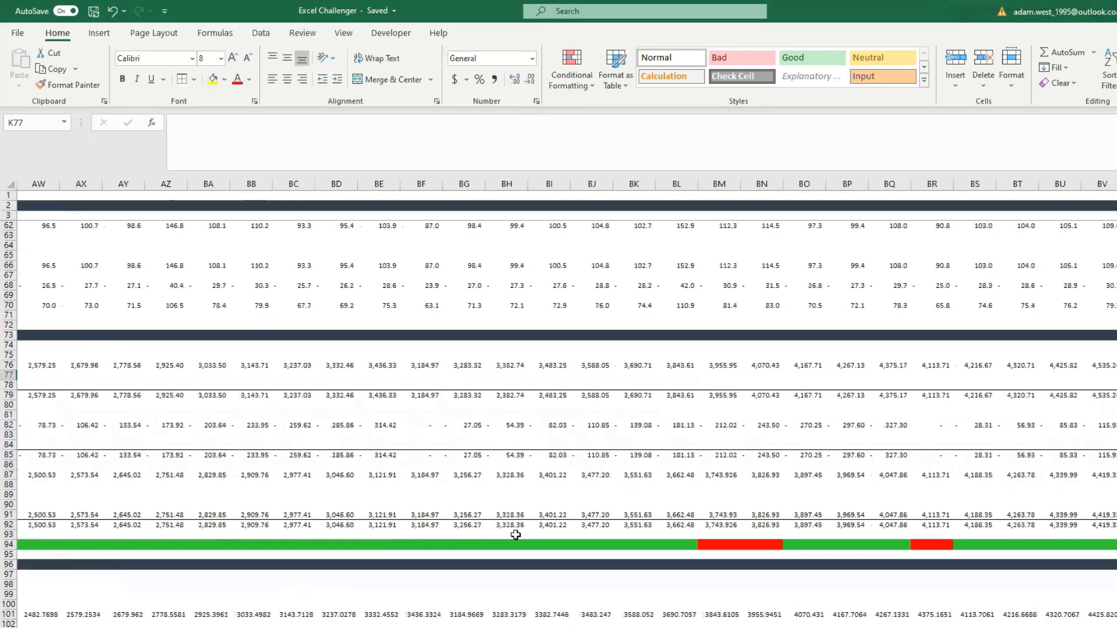
Show Total equity in BN92 with five decimal places and widen column BN to fit the number
left_click(589, 544)
left_click_drag(636, 476, 638, 516)
left_click(632, 525)
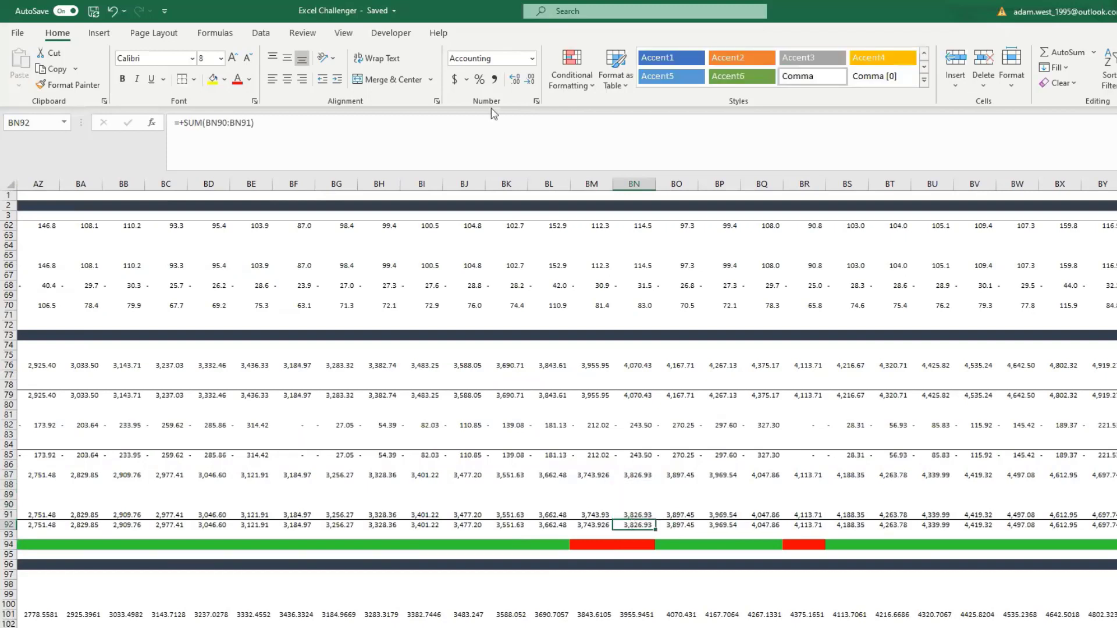
left_click(516, 80)
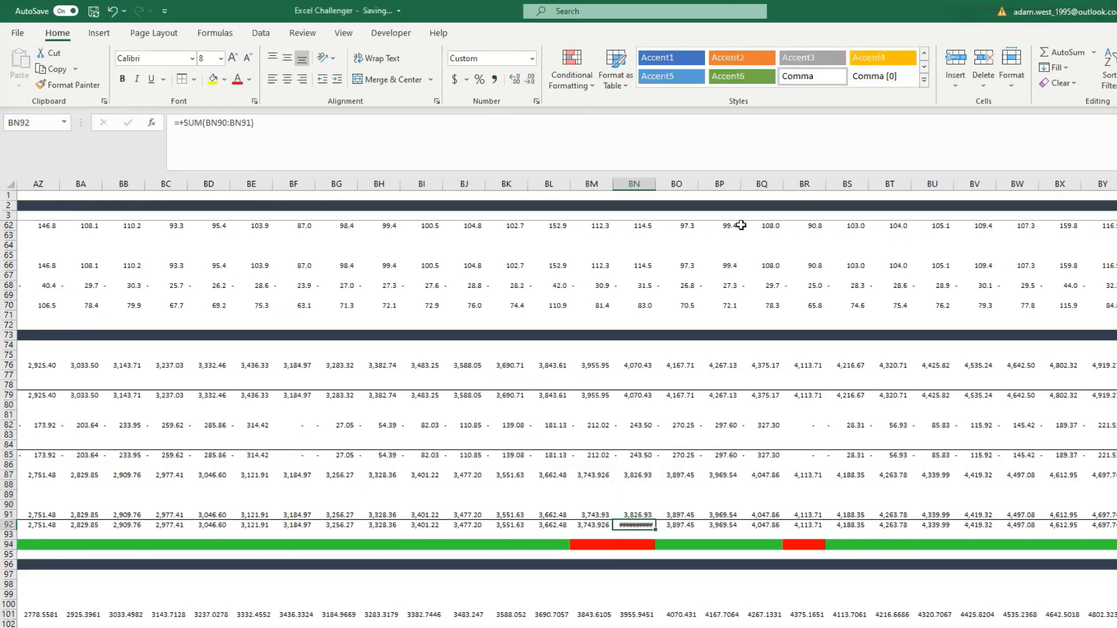
left_click_drag(656, 183, 702, 190)
Adjust the number format of Net Assets in BN87 to show no decimal places
left_click(684, 474)
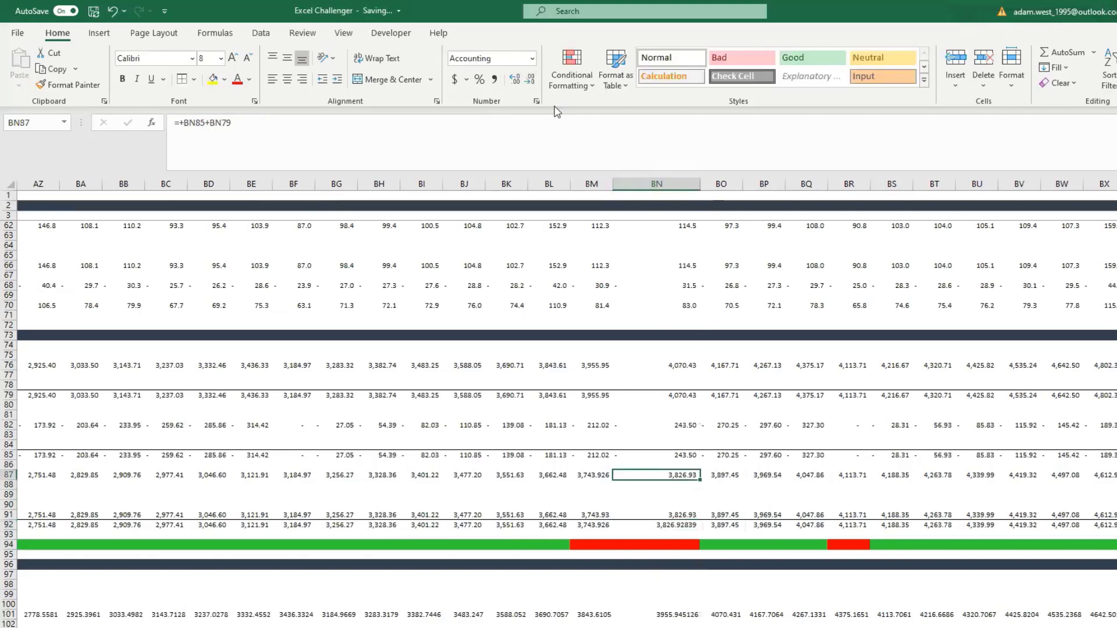
left_click(529, 81)
left_click(516, 81)
left_click(516, 81)
left_click(516, 82)
left_click(516, 81)
left_click(516, 81)
left_click(518, 83)
left_click(527, 85)
left_click(527, 85)
left_click(527, 85)
Change the check formula in BN94 to =IF(ROUND(BN92-BN87,0)=0,TRUE,FALSE)
left_click(685, 546)
left_click(190, 122)
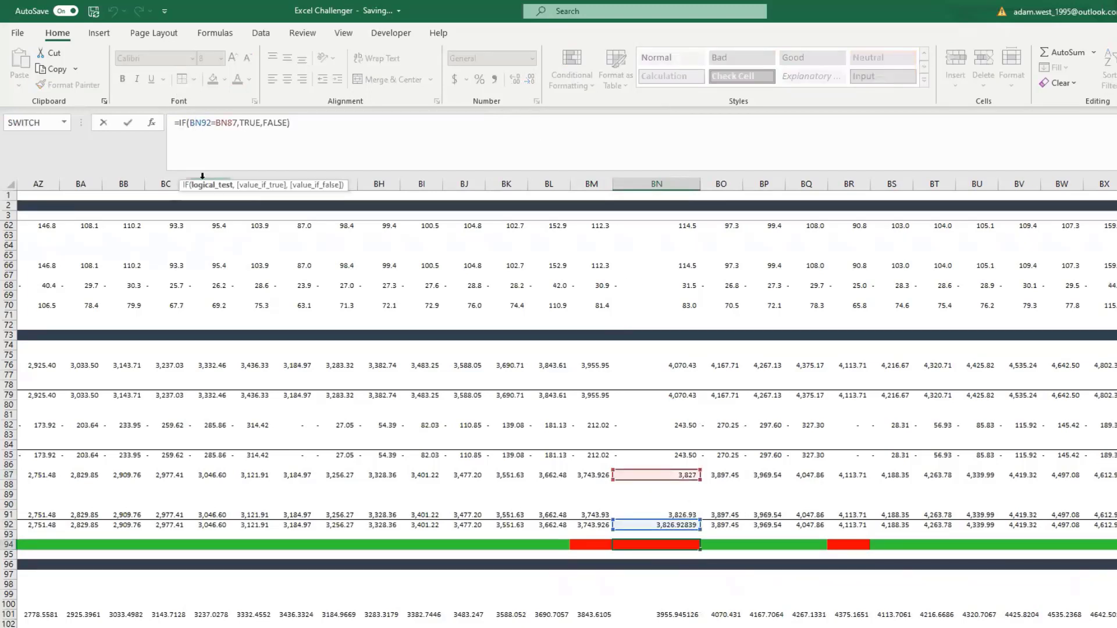
type("round")
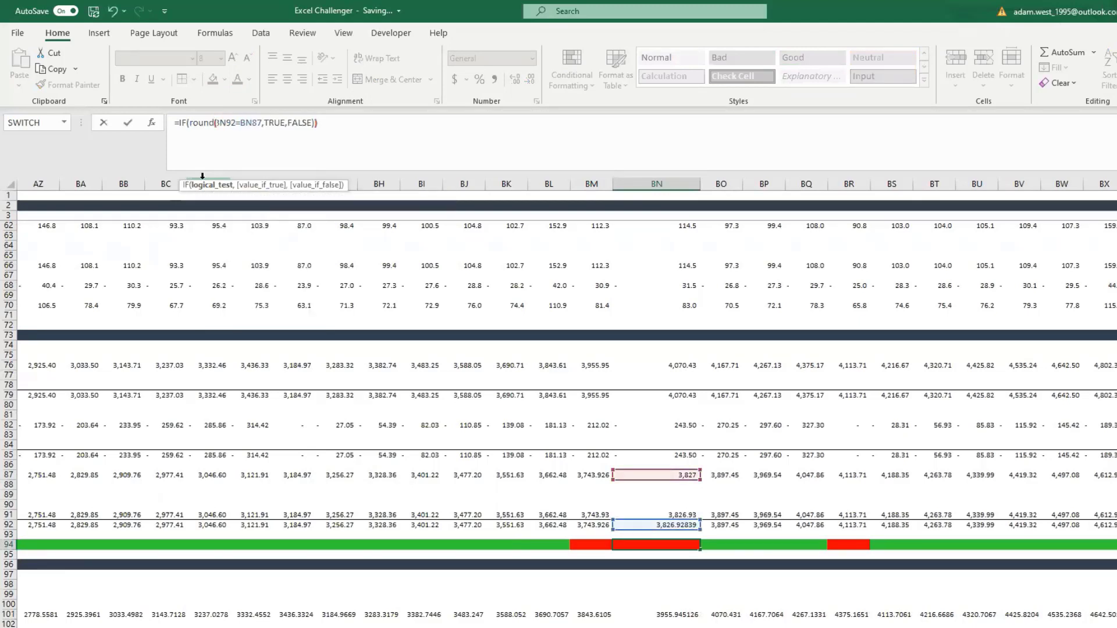
type("(")
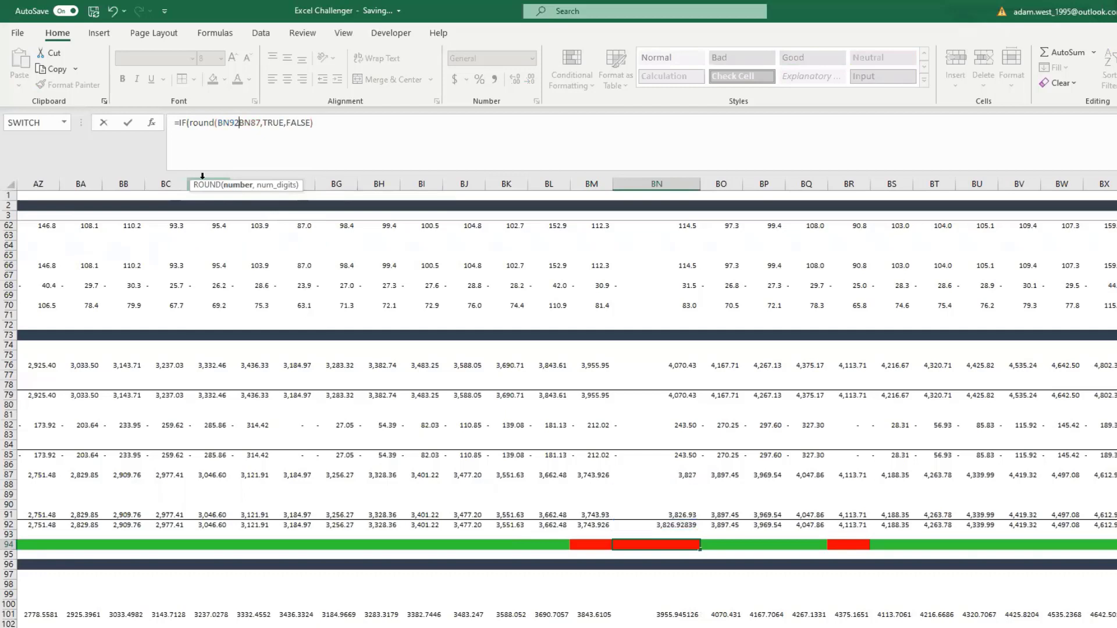
key("Right")
key("Delete")
type("-")
key("Right")
key("Right")
key("Right")
key("Right")
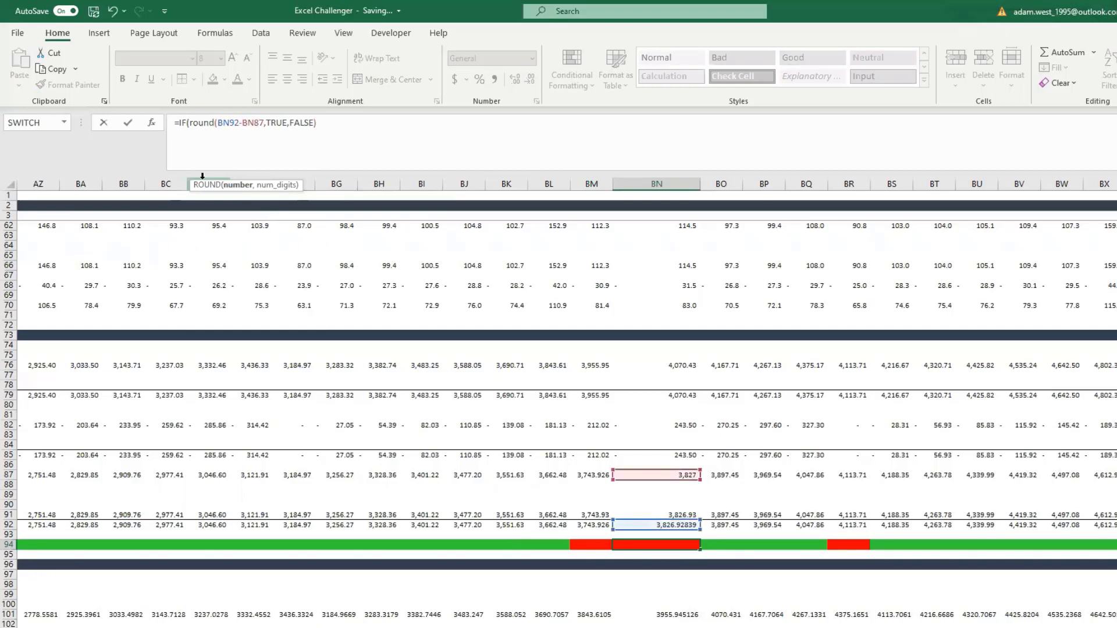
type(",0)=0,")
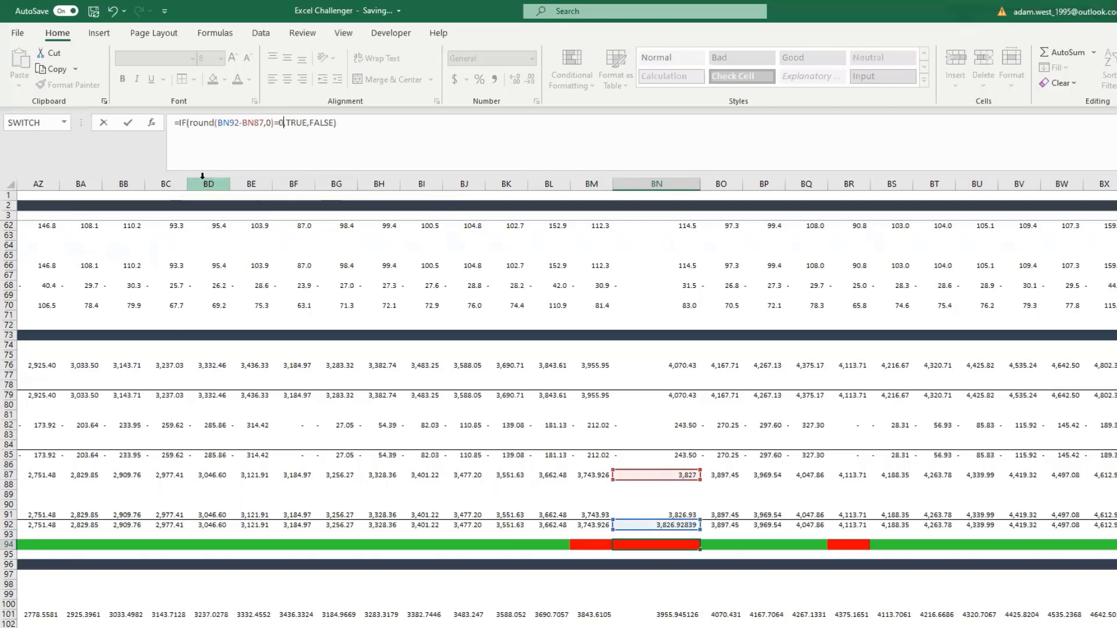
key("Return")
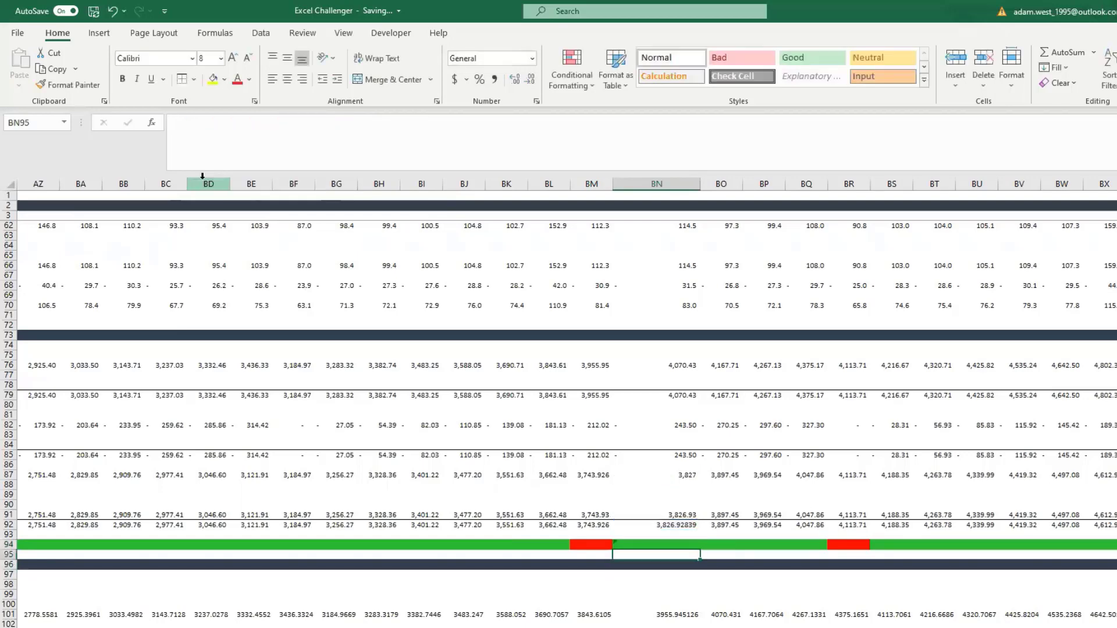
Copy the rounded check formula from BN94 across the whole Check row, starting at K94
key("Up")
key("ctrl+c")
key("ctrl+Left")
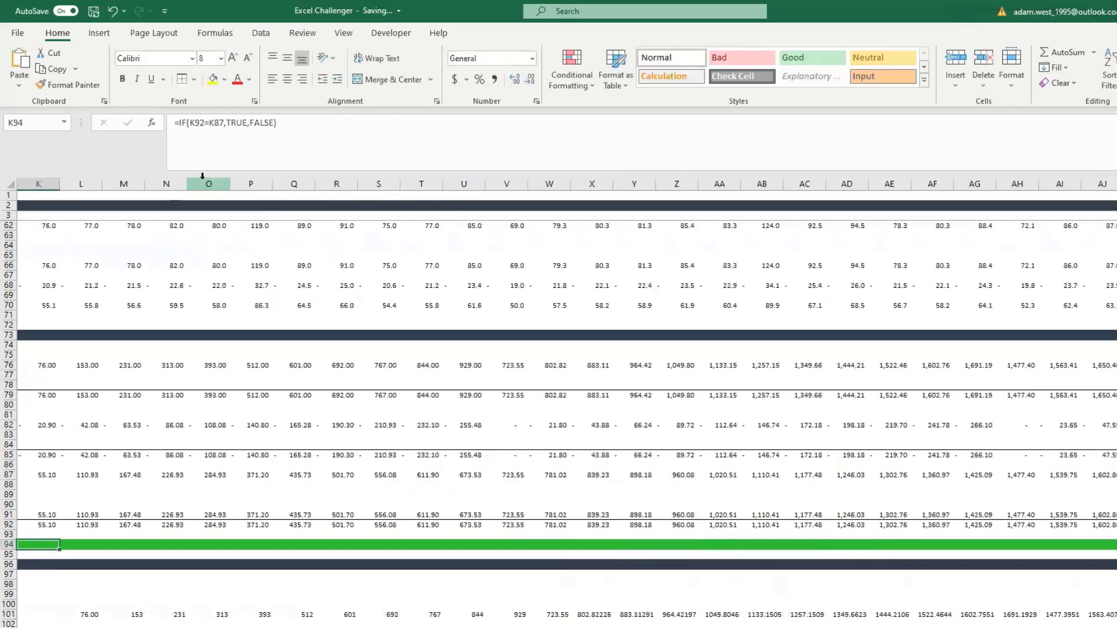
key("ctrl+shift+Right")
key("Return")
key("ctrl+Right")
key("ctrl+Left")
Autofit the width of column BN
scroll(903, 278, "right", 12)
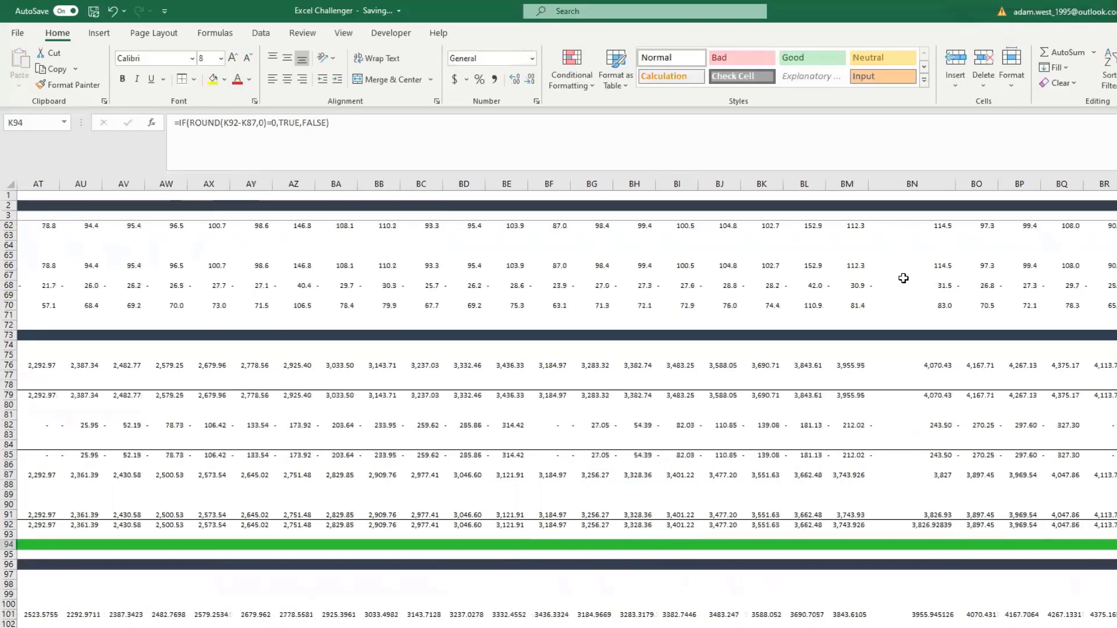
double_click(955, 184)
scroll(844, 365, "left", 1)
scroll(844, 364, "left", 15)
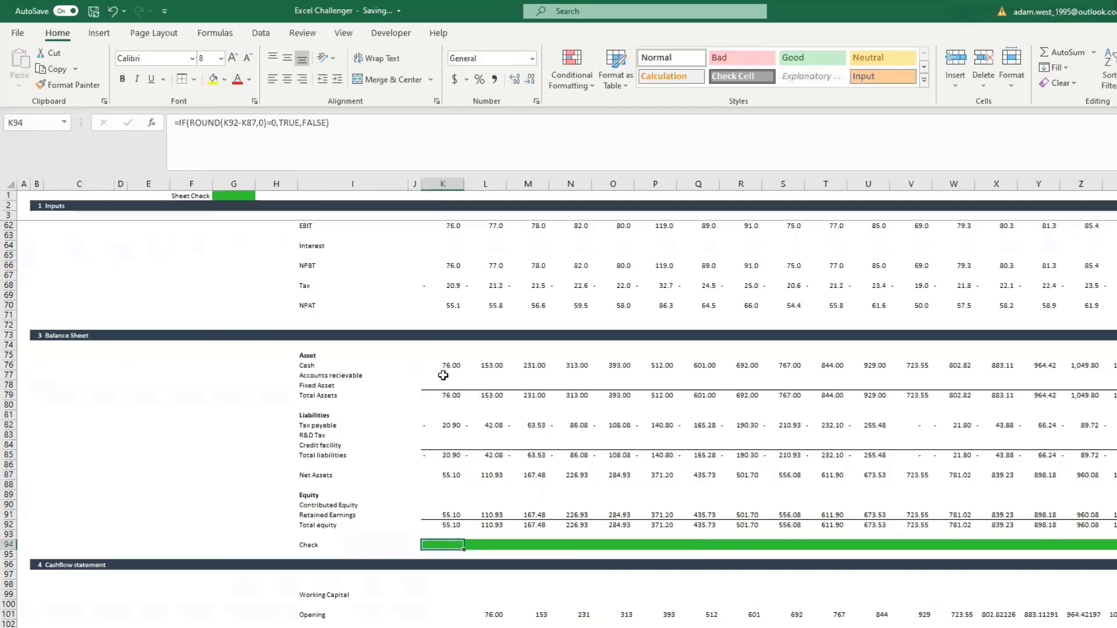
scroll(457, 418, "down", 1)
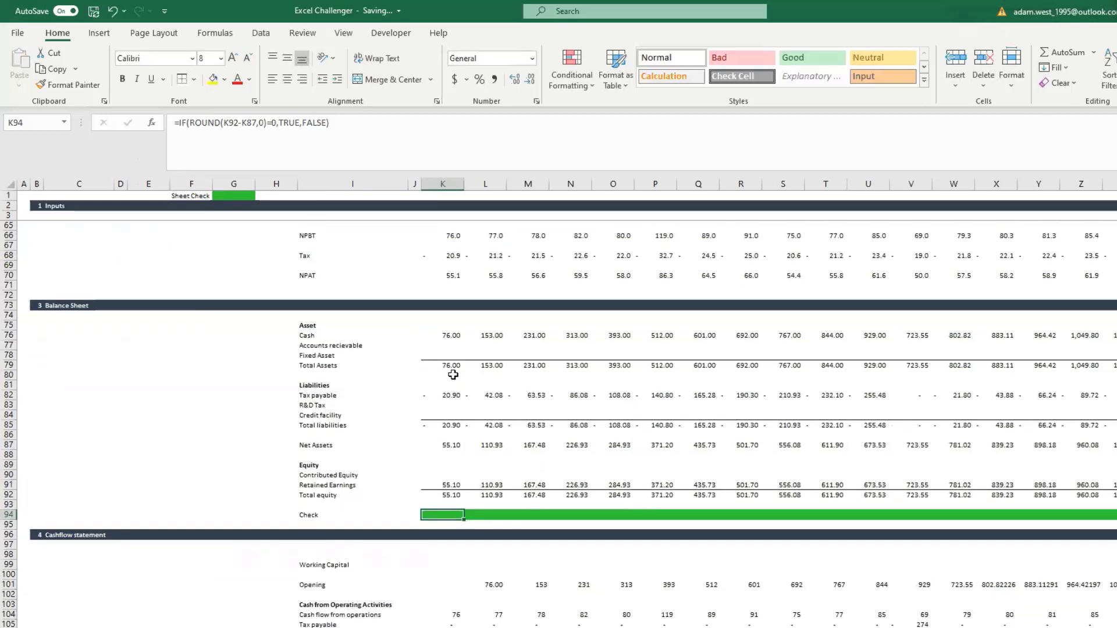
Insert four blank rows at row 22, above the Revenue inputs heading
left_click(449, 345)
scroll(496, 474, "up", 20)
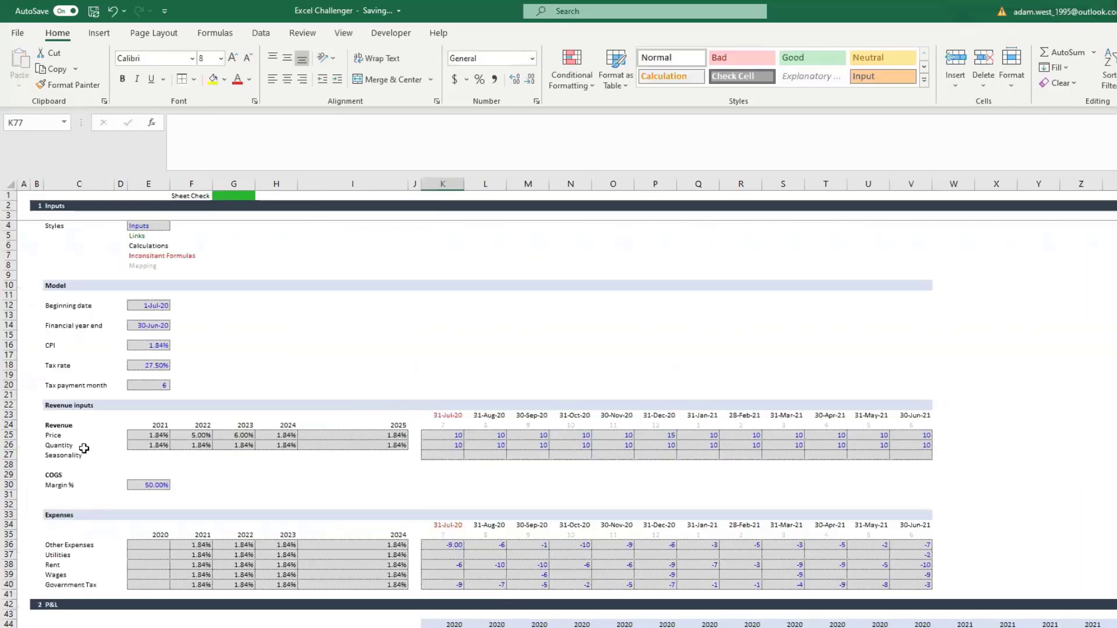
left_click(5, 404)
left_click(955, 58)
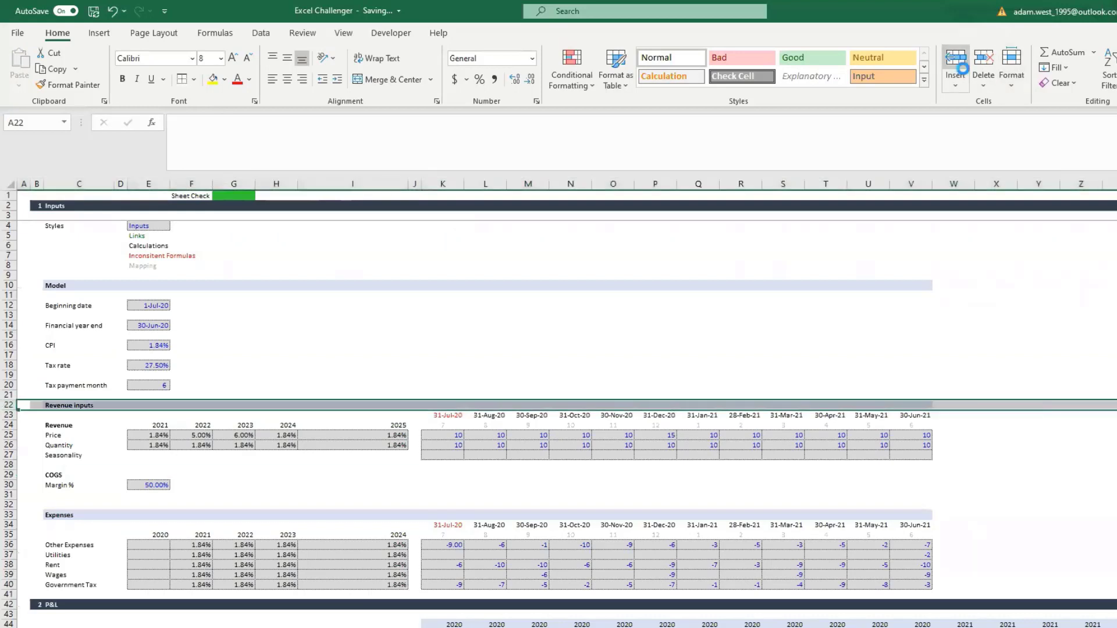
left_click(88, 406)
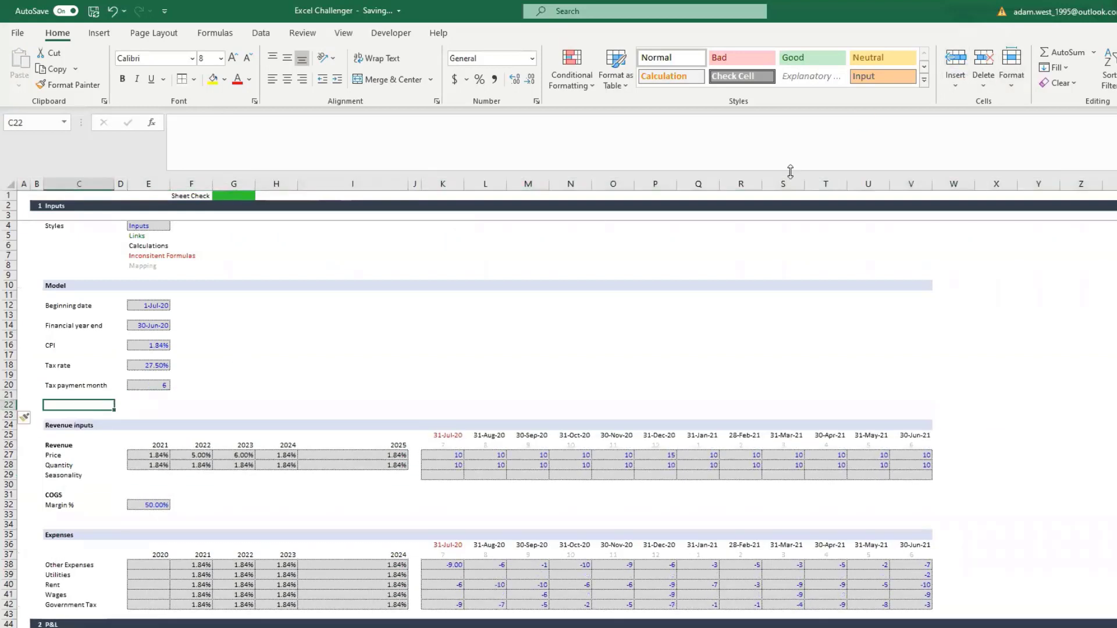
left_click(10, 408)
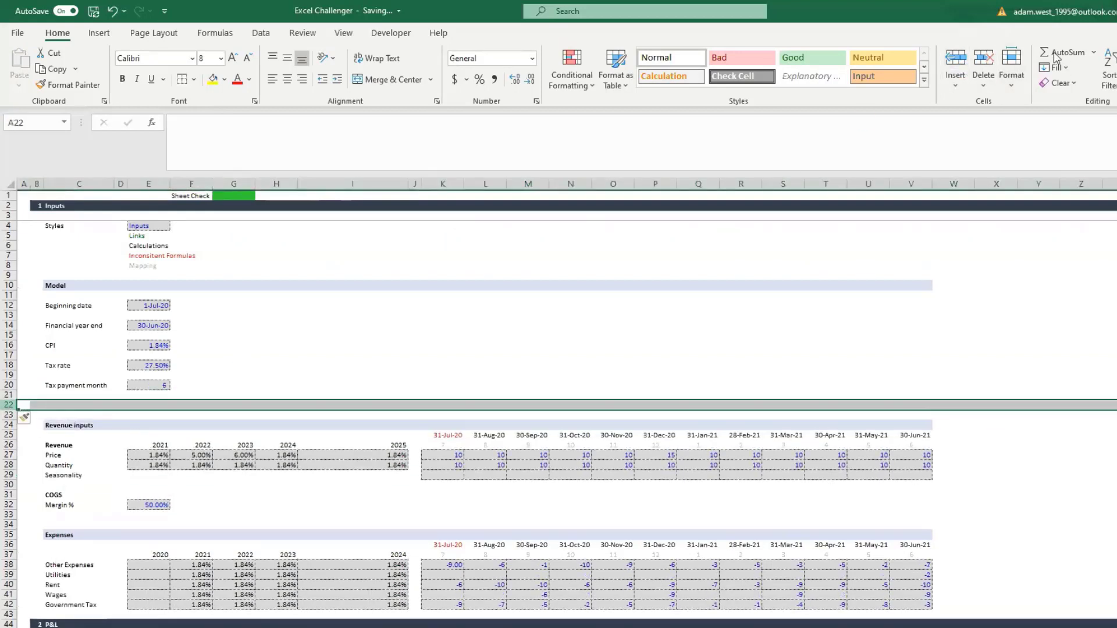
left_click(955, 58)
Label C22 as "Days Sales outstanding" and C24 as "Days payable outstanding" in the Model section
left_click(107, 407)
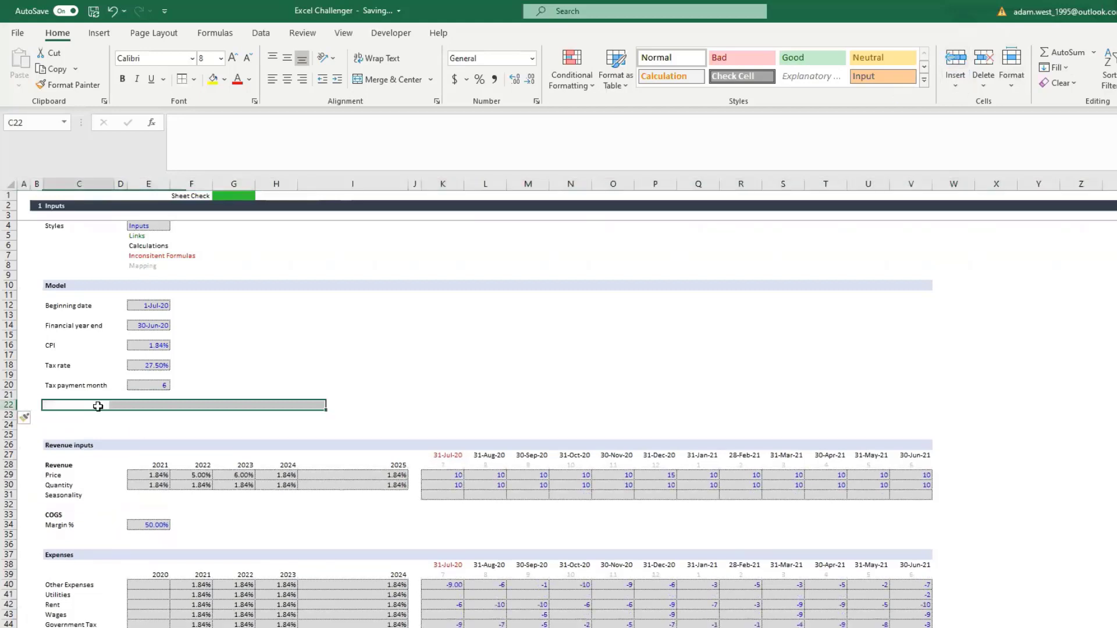
type("Days Sales outs")
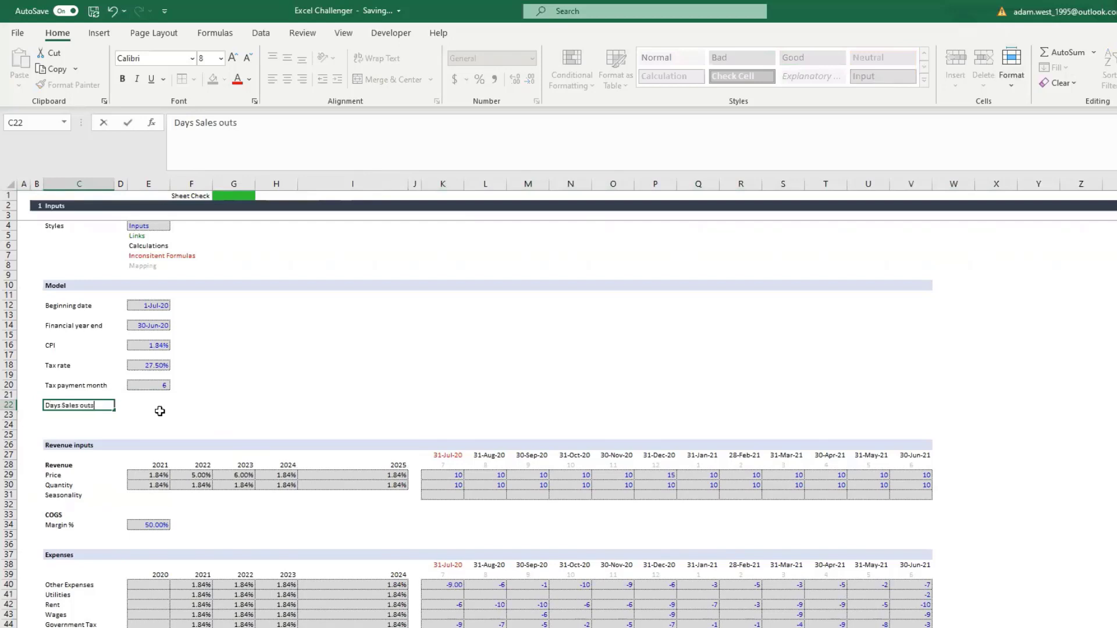
type("tanding")
key("Return")
key("Return")
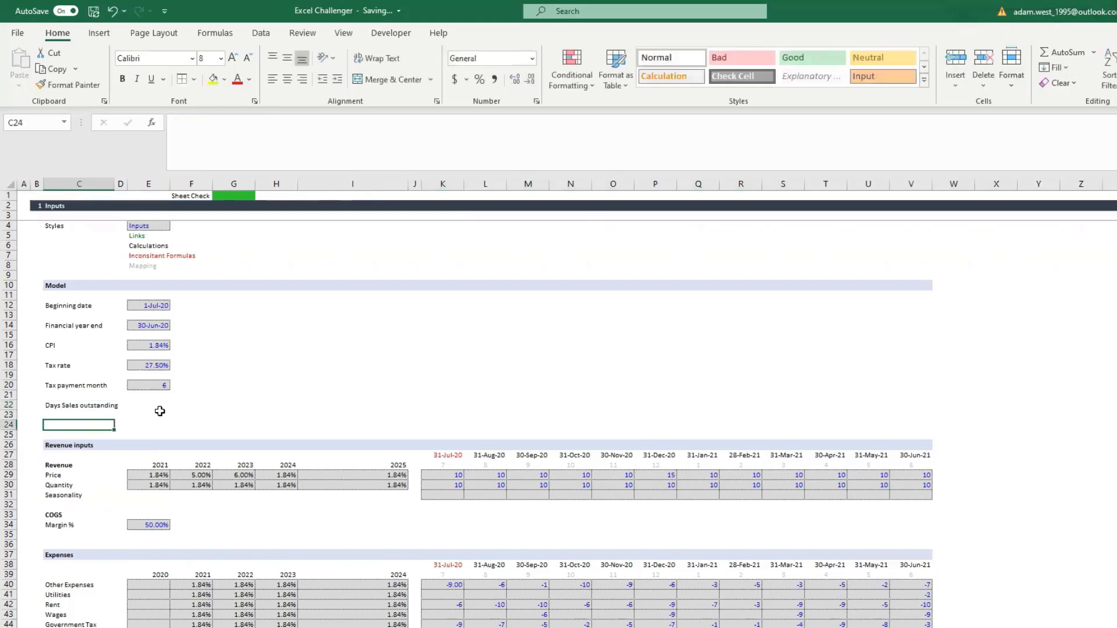
type("Days payable")
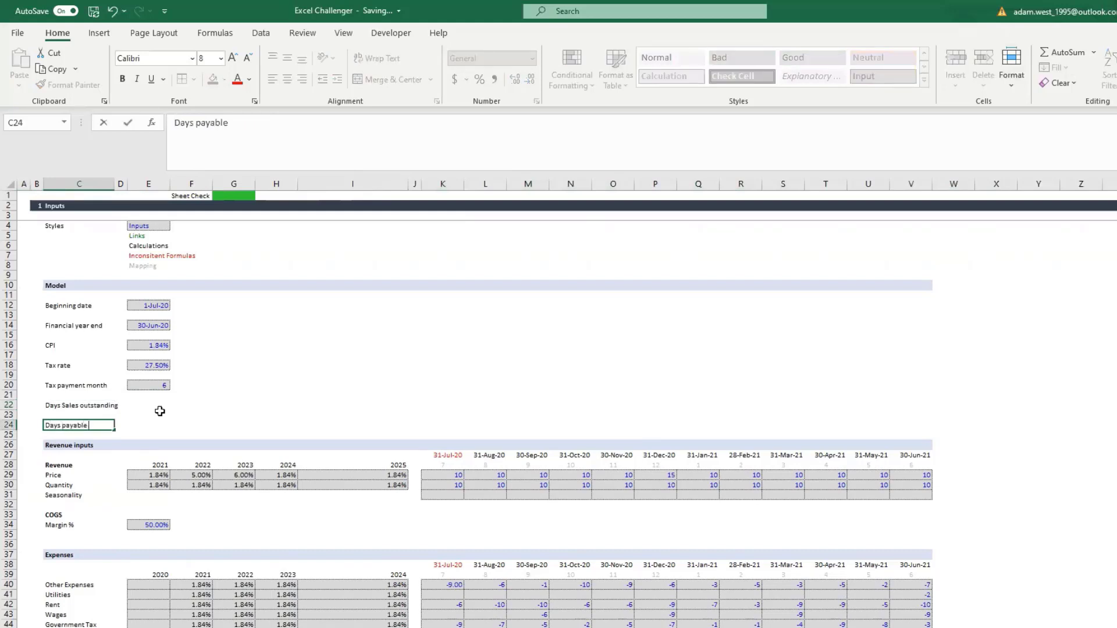
type(" outstandin")
key("Up")
key("Up")
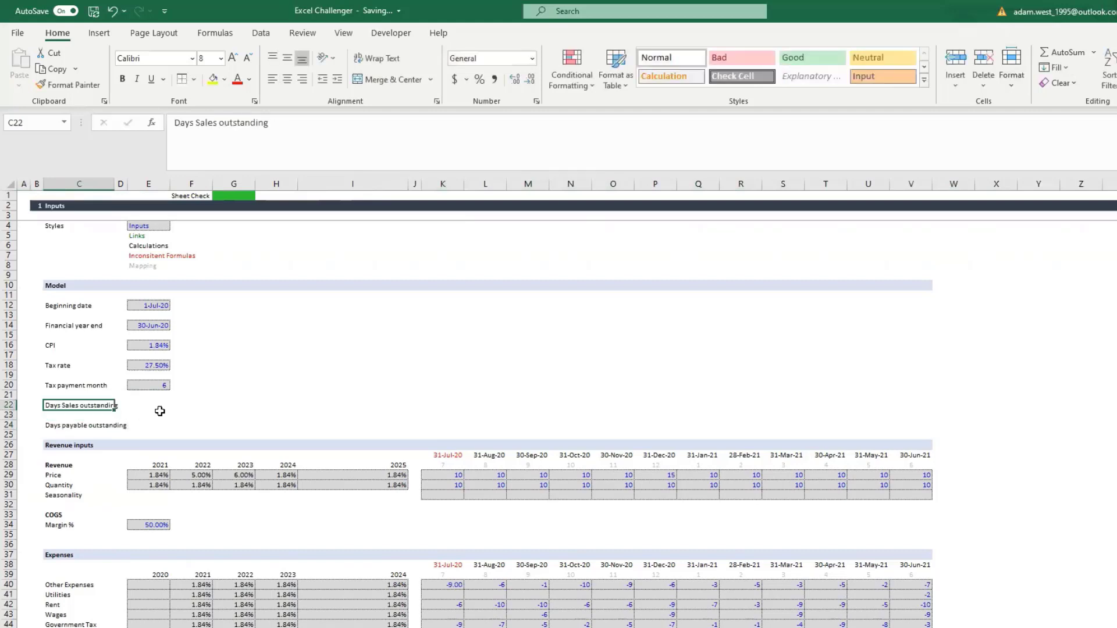
Copy the Tax payment month input cell E20 to E22 and E24
key("Right")
key("Right")
key("Up")
key("Up")
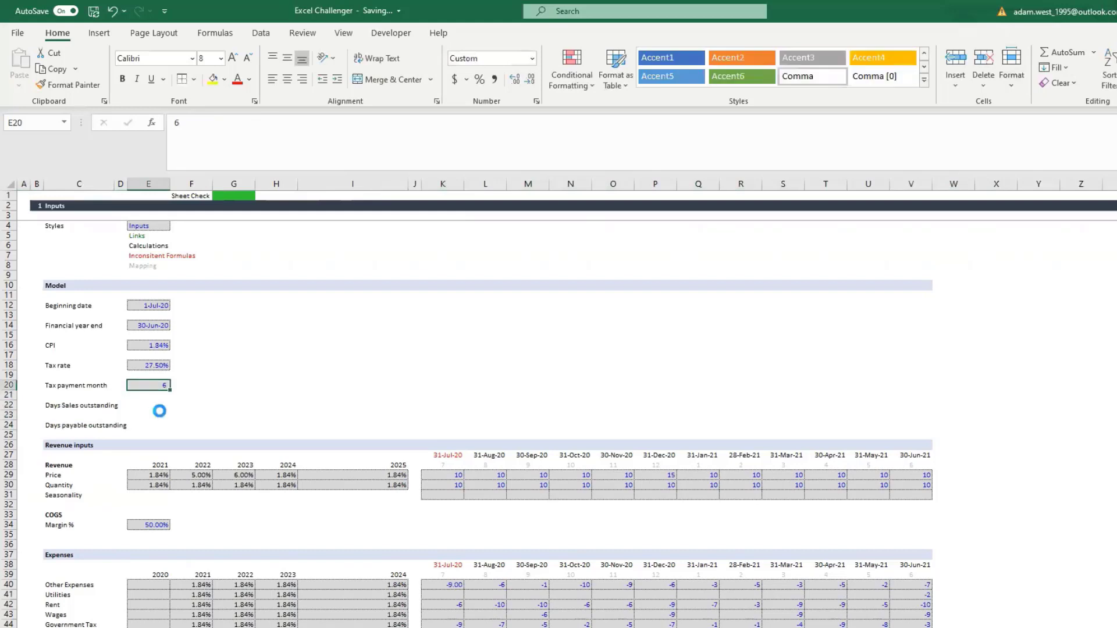
key("ctrl+c")
key("Down")
key("Down")
key("ctrl+v")
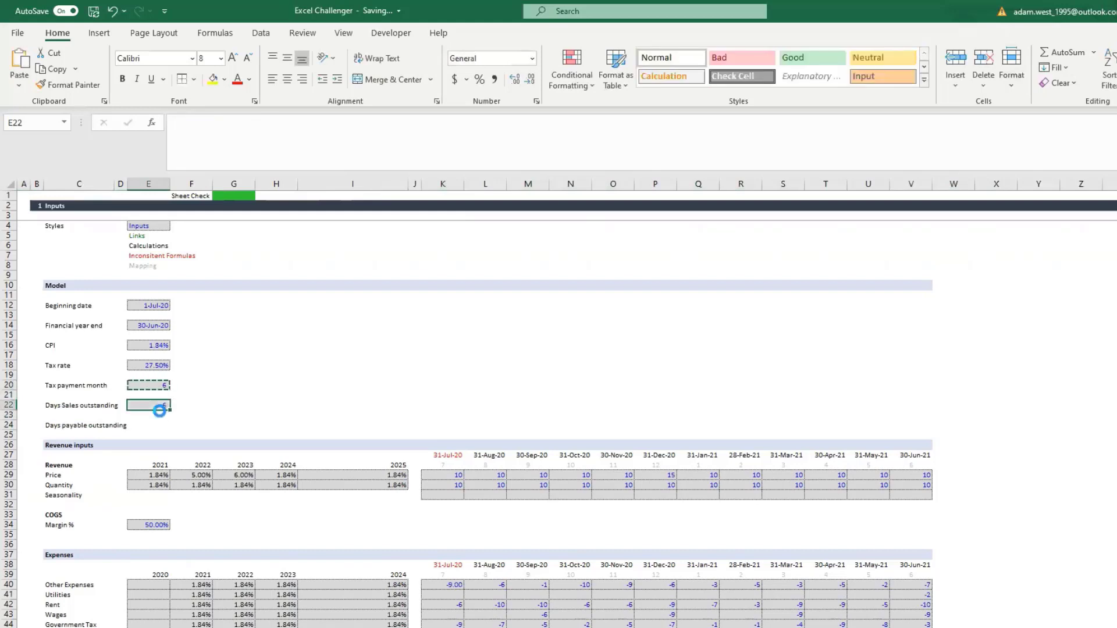
key("Down")
key("Down")
key("ctrl+v")
Set Days Sales outstanding to 15 and Days payable outstanding to 45
key("Up")
key("Up")
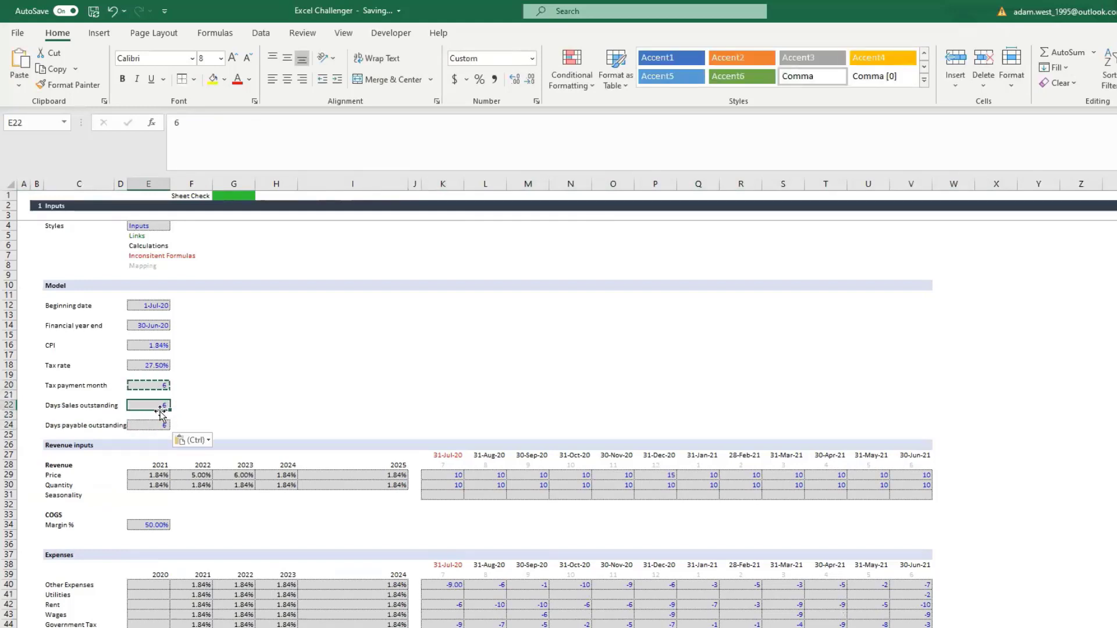
key("Escape")
type("15")
key("Down")
key("Down")
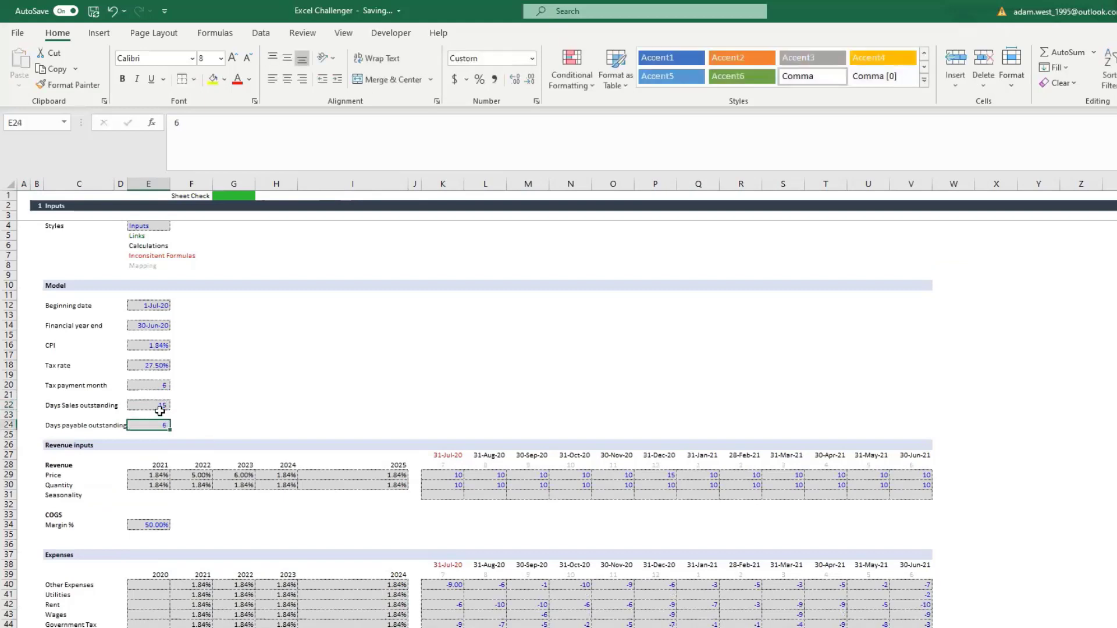
key("Right")
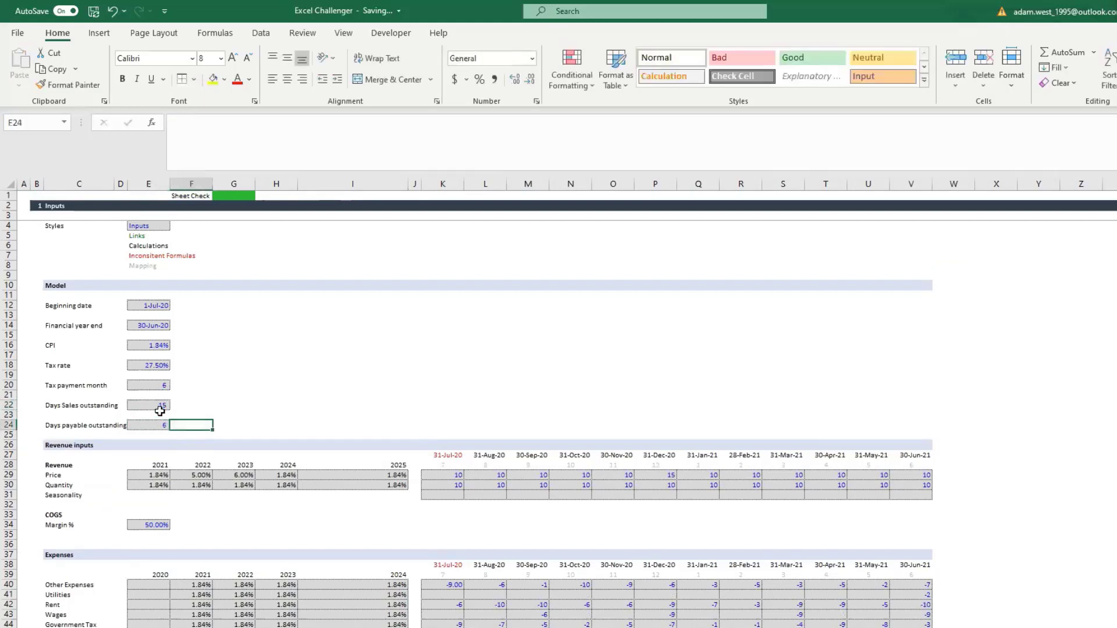
key("Left")
type("45")
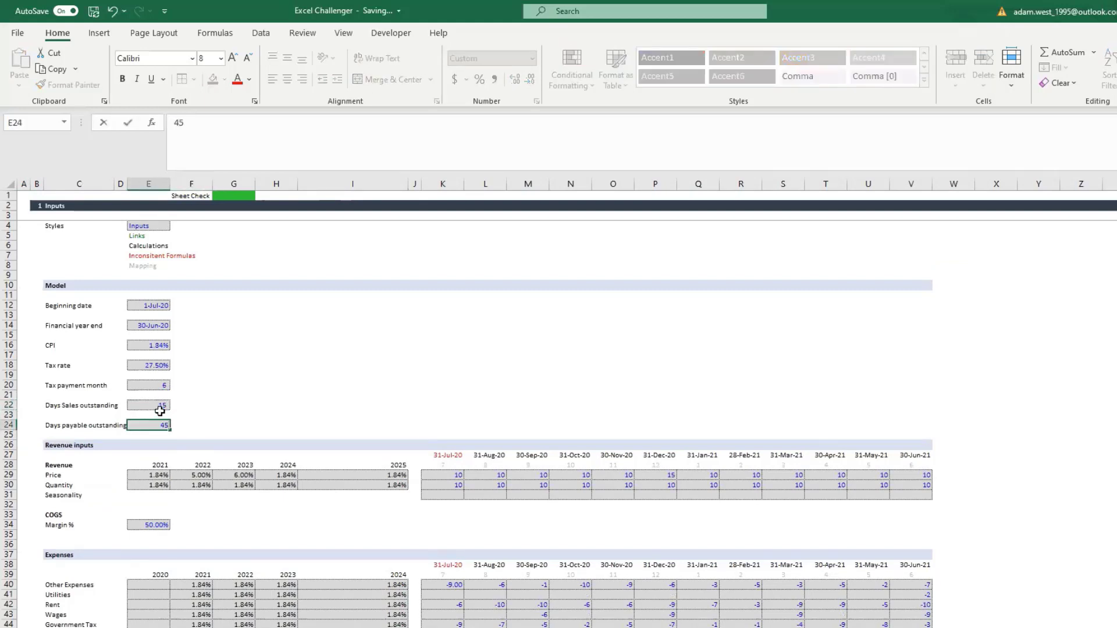
key("Right")
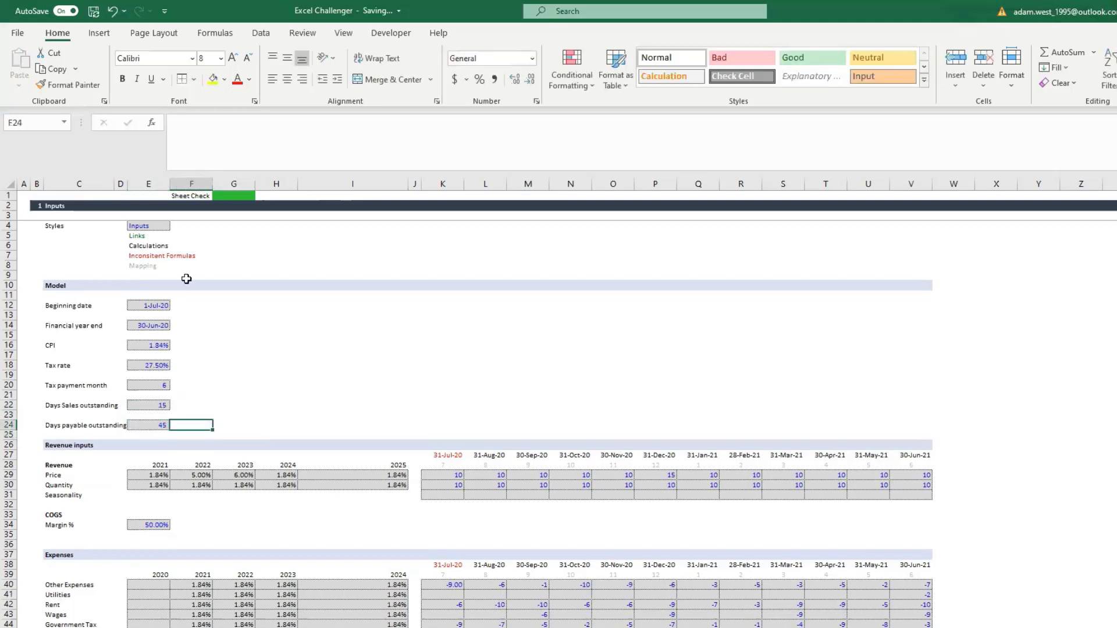
Apply the Mapping style's formatting from E8 to the column F cells beside the model inputs
left_click(147, 266)
left_click(69, 85)
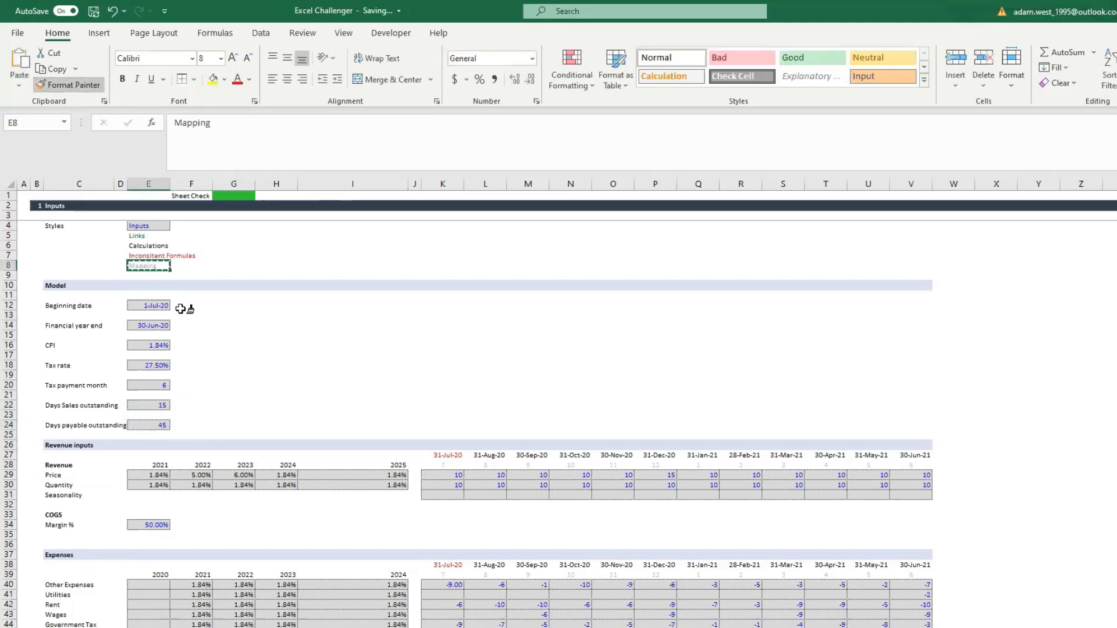
left_click(191, 336)
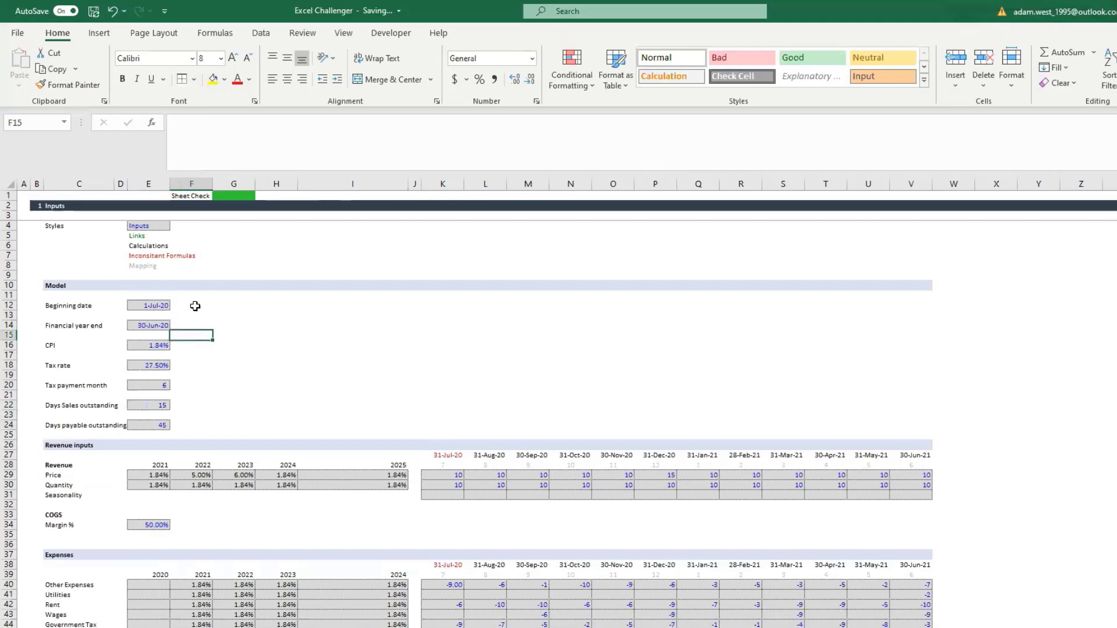
Enter the heading "Units" in F10 and the unit "Date" in F12 beside Beginning date
left_click(196, 309)
key("Up")
key("Up")
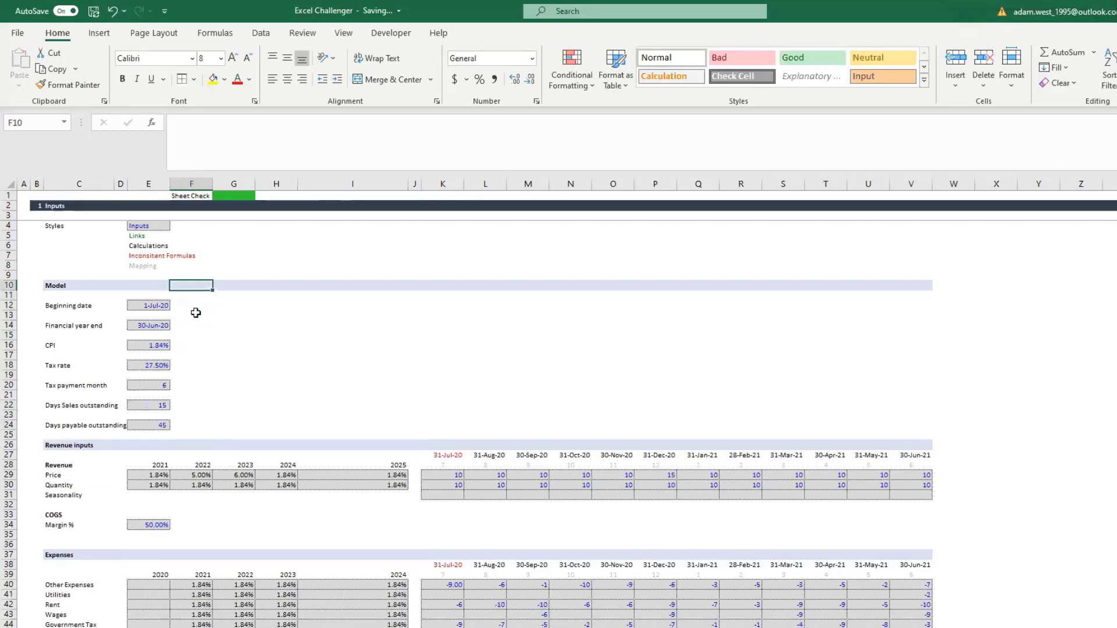
type("Units")
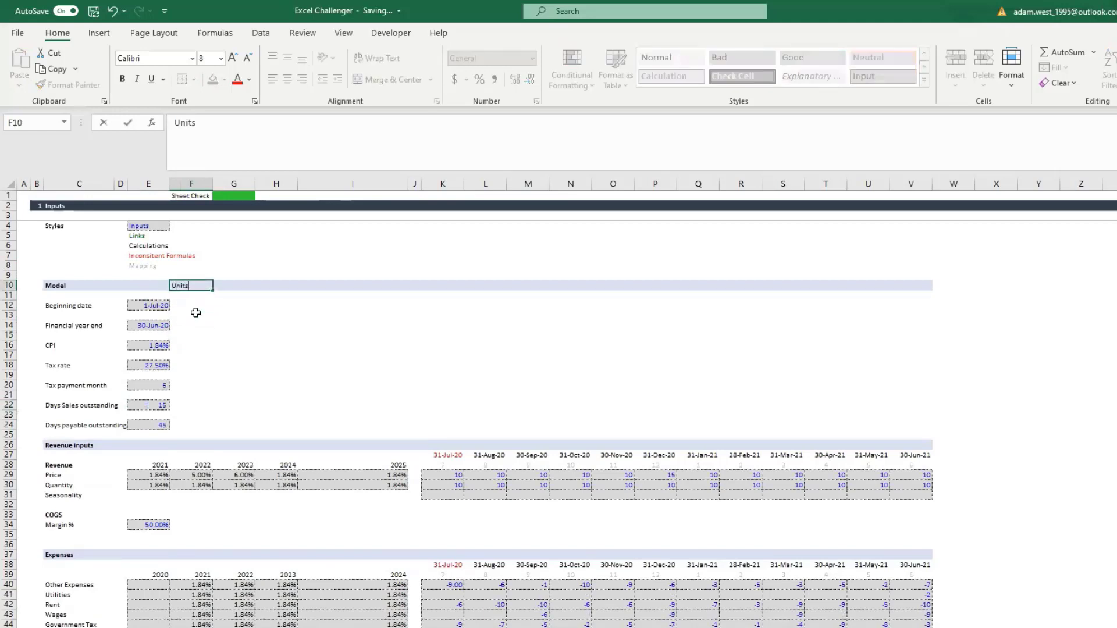
left_click(196, 312)
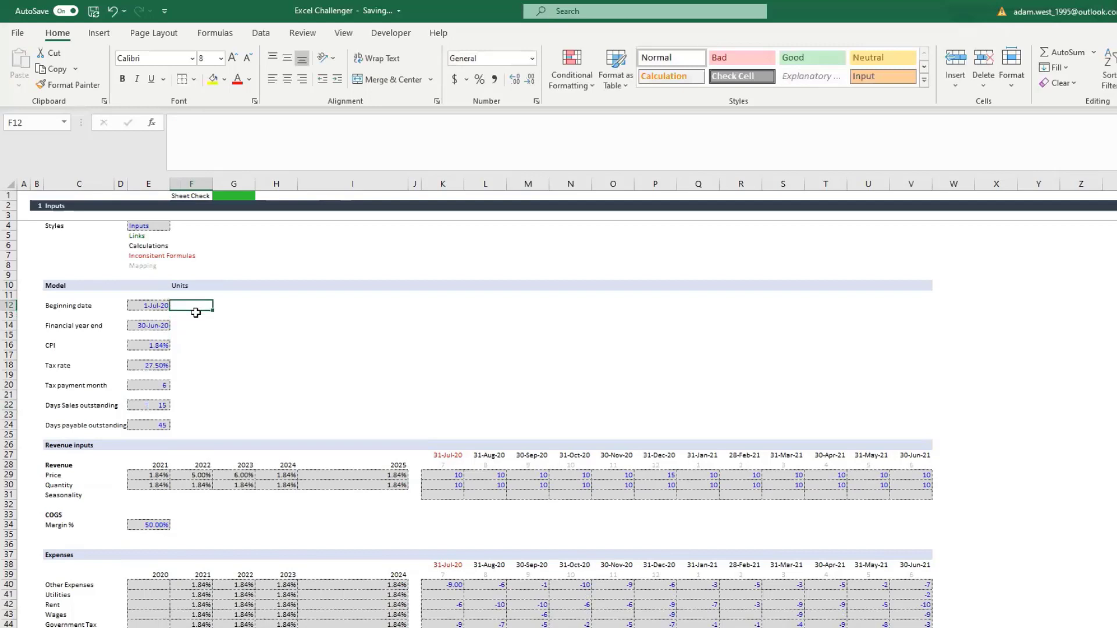
type("Date")
key("ctrl+Return")
Copy the unit cell F12 to F22 beside Days Sales outstanding and change its text to "days"
key("ctrl+c")
key("Down")
key("Down")
key("Down")
key("Down")
key("Down")
key("Down")
key("Down")
key("Down")
key("Down")
key("Down")
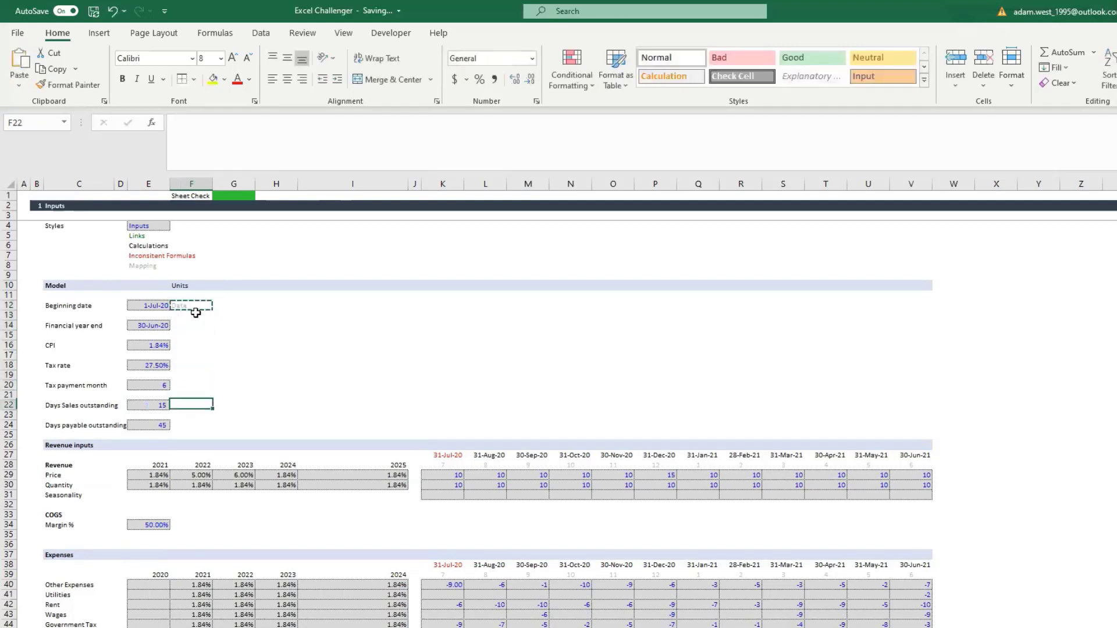
key("ctrl+v")
key("Return")
key("Up")
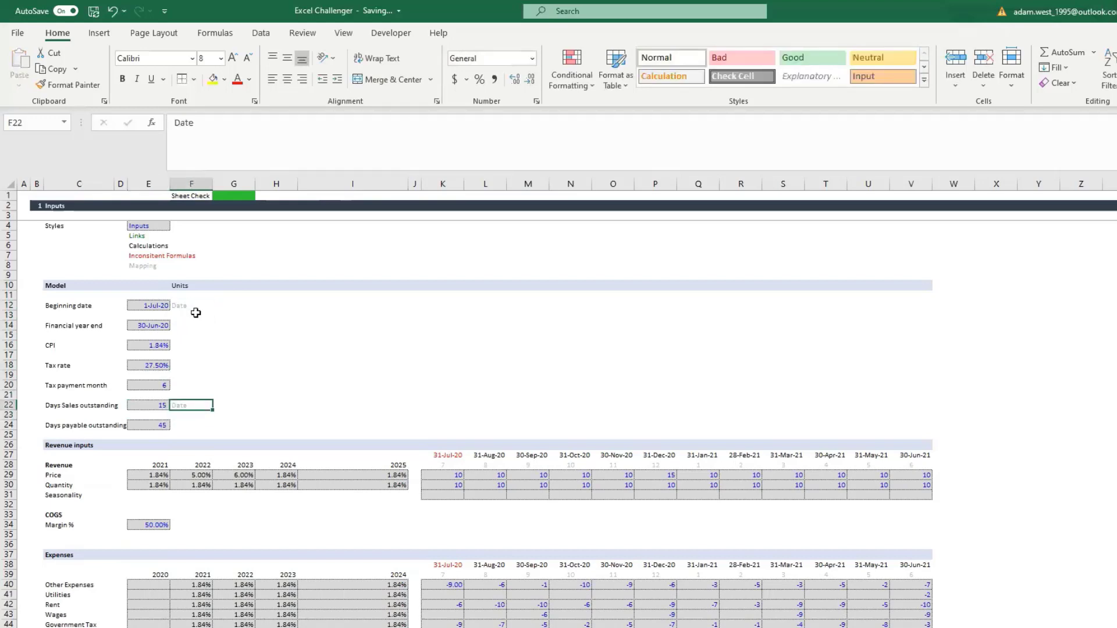
type("days")
key("ctrl+Return")
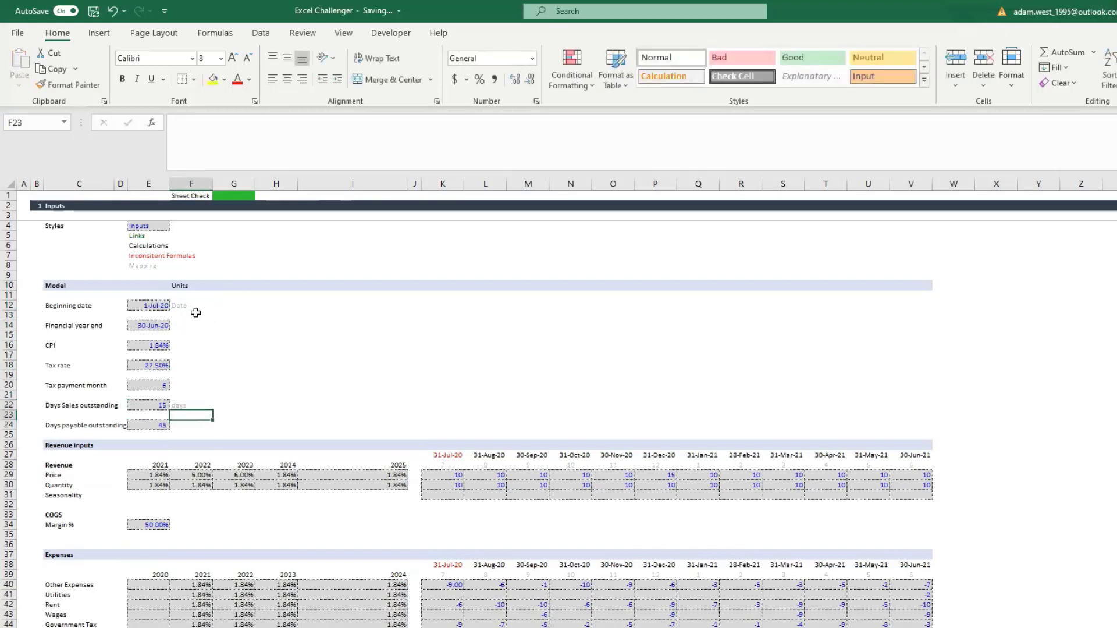
Copy the "days" unit from F22 to F24 beside Days payable outstanding
key("ctrl+c")
key("Down")
key("Down")
key("ctrl+v")
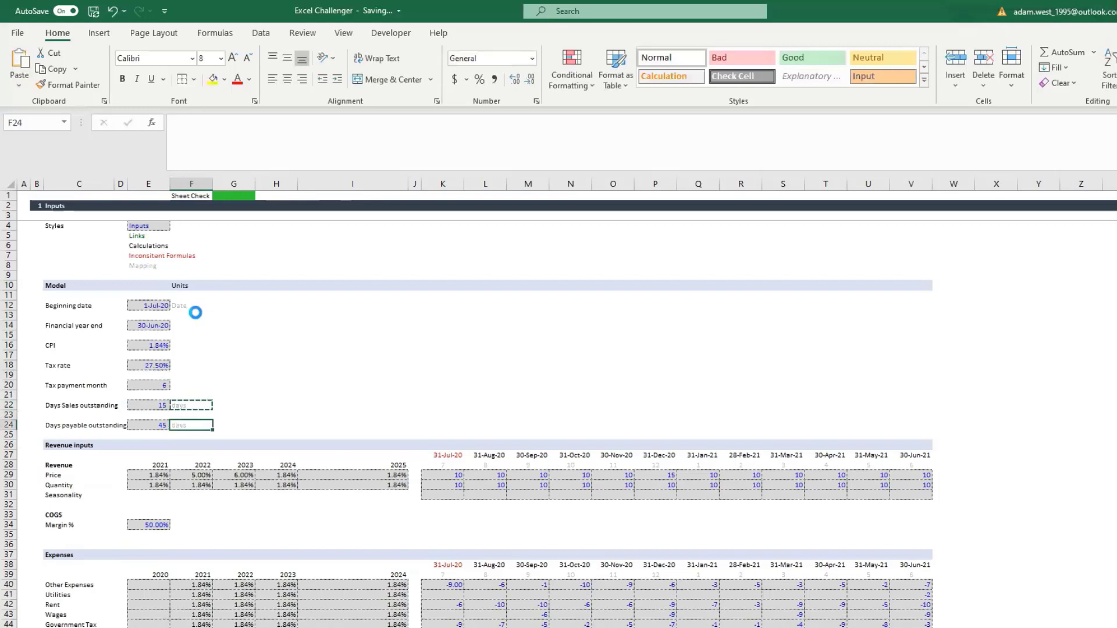
Enter the formula =+(1/E22)*365.25 in G22 beside the Days Sales outstanding input
key("Escape")
key("Up")
key("Up")
key("Right")
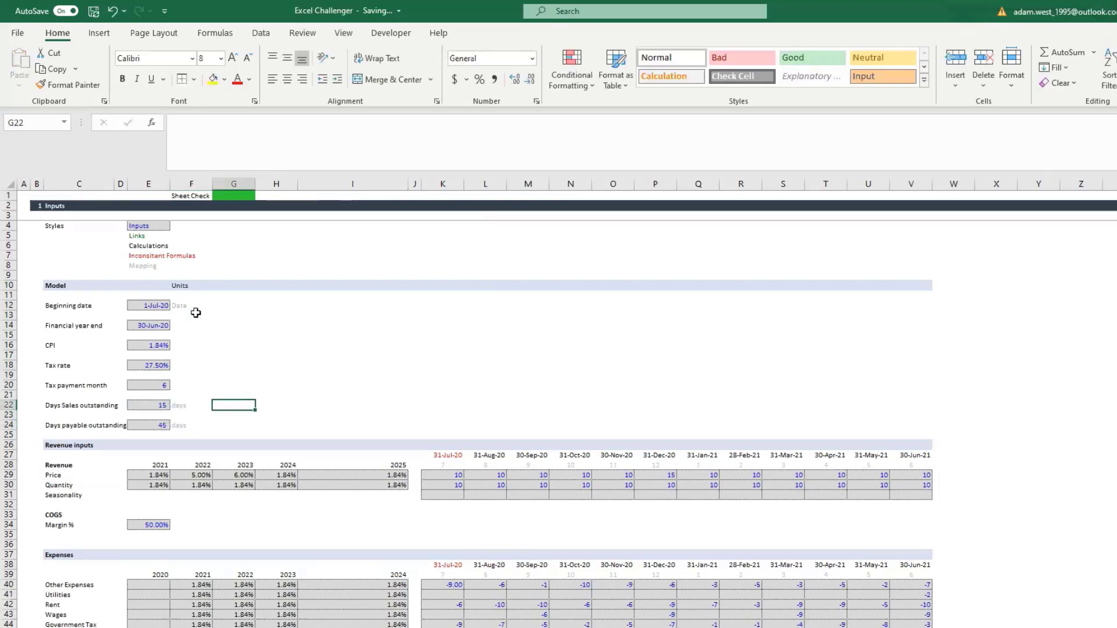
type("(")
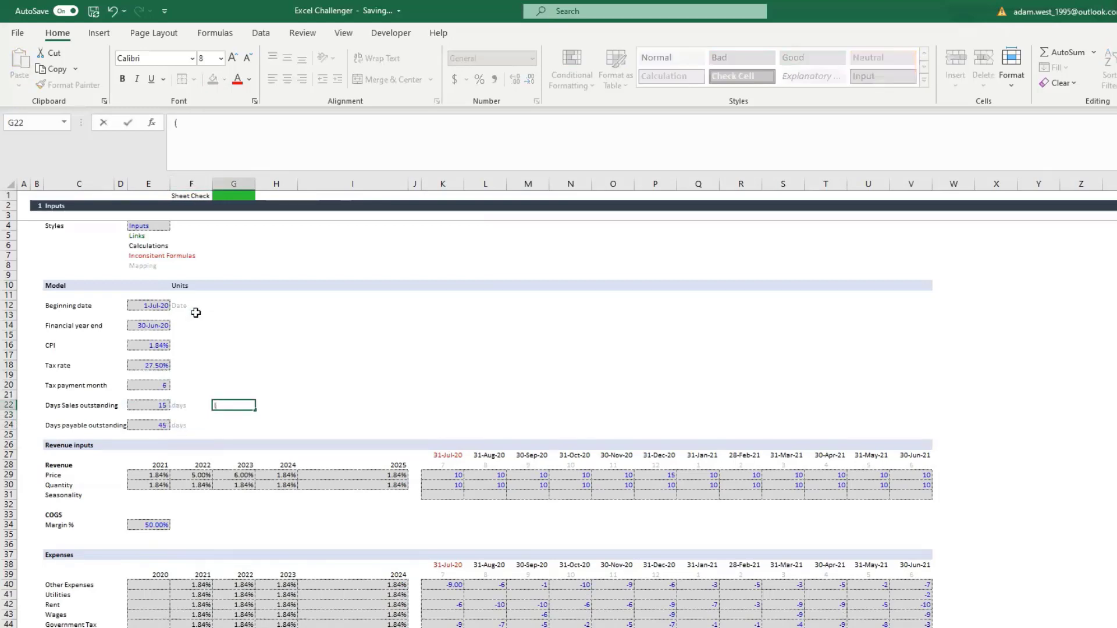
type("+1/")
key("Left")
key("Left")
key("Left")
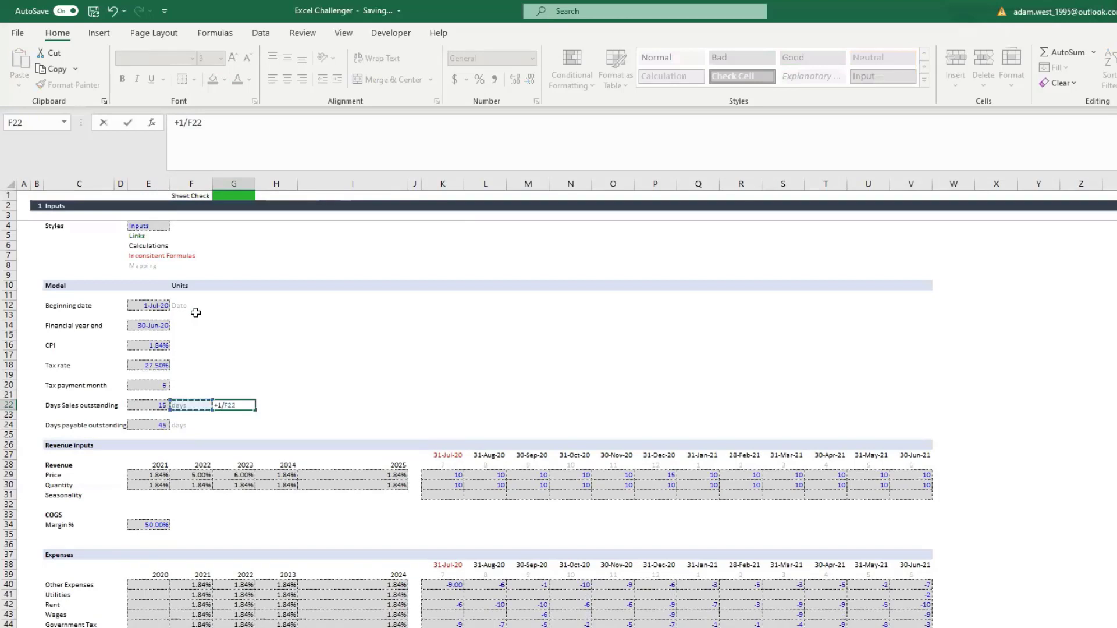
key("Right")
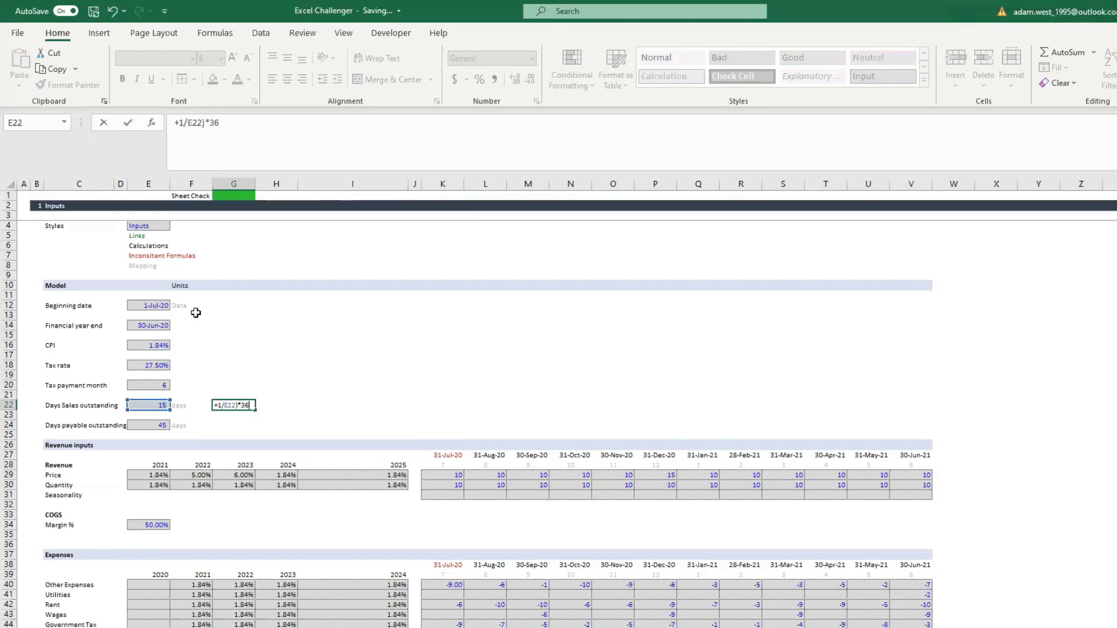
left_click(178, 122)
type("(")
type(".25")
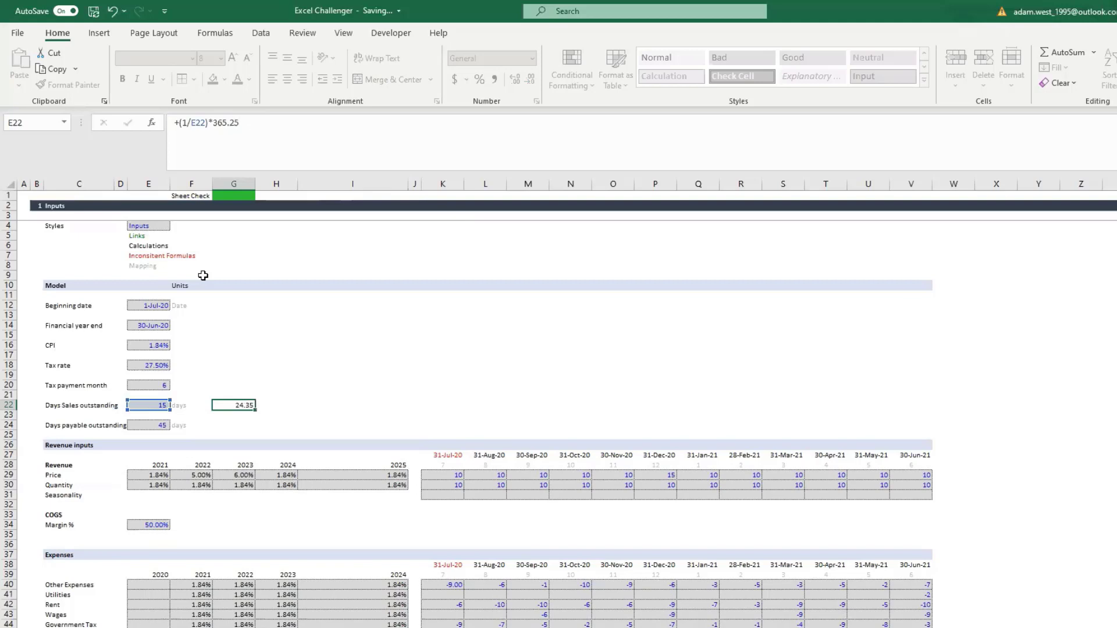
key("Return")
key("Up")
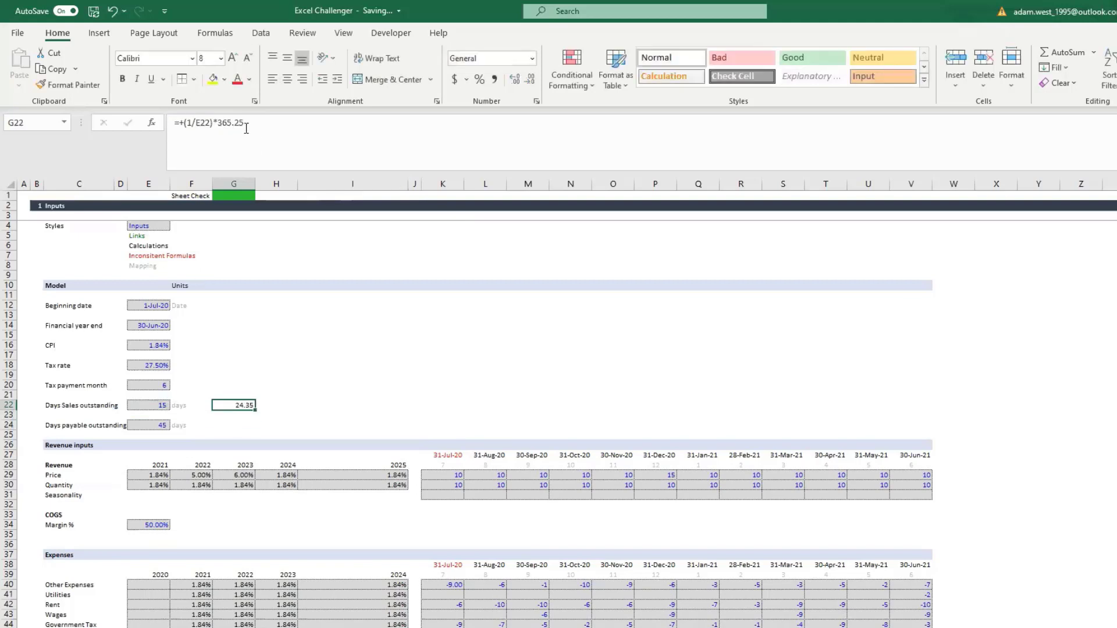
Rewrite the formula in G22 as =+E22/365.25-1
left_click(192, 124)
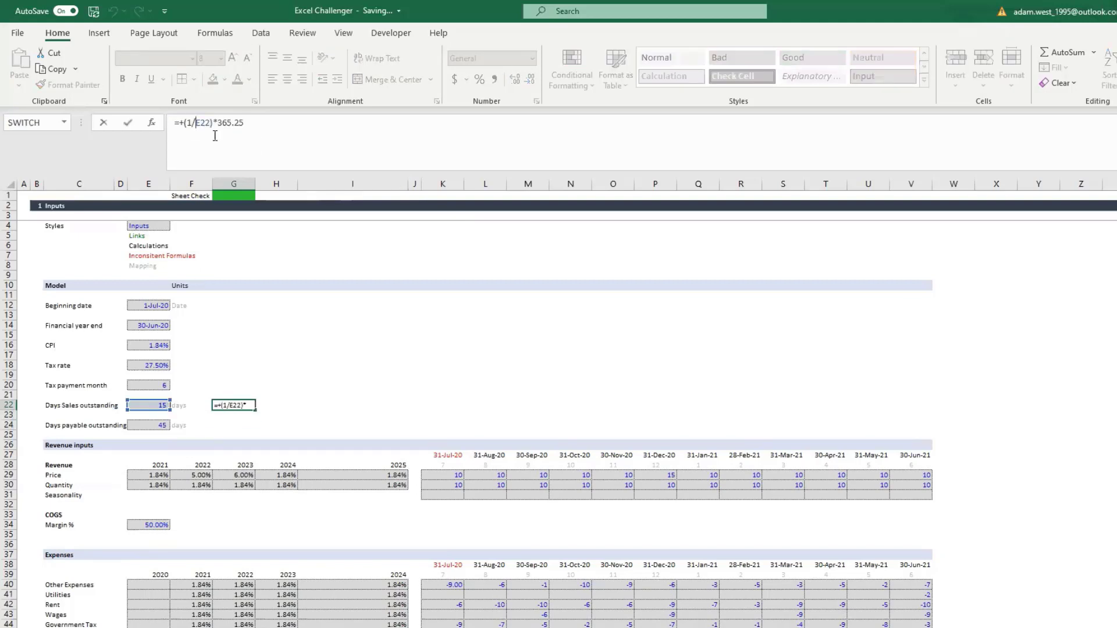
key("BackSpace")
key("BackSpace")
key("BackSpace")
key("Delete")
key("Delete")
type("/")
key("Return")
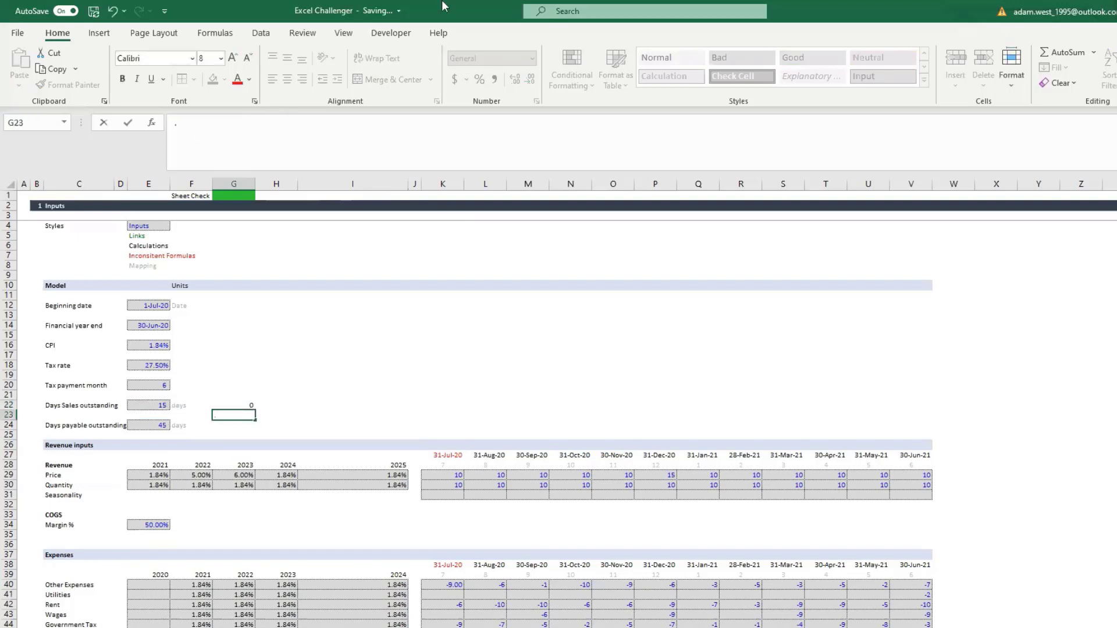
key("Up")
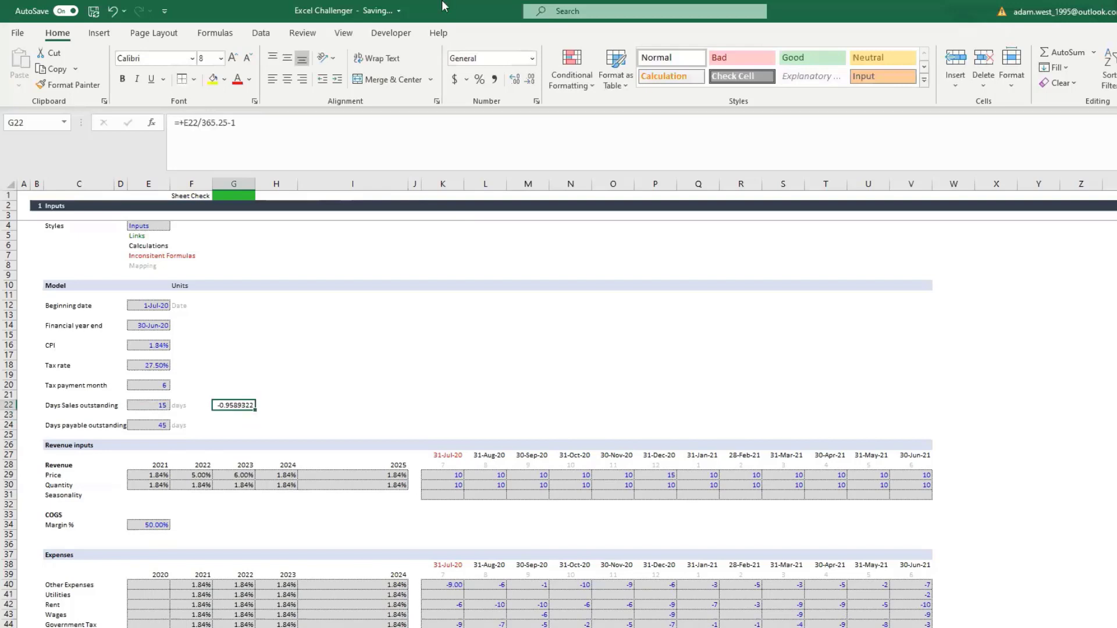
Enclose the division in G22 in parentheses, making the formula =+(E22/365.25)-1
left_click(183, 123)
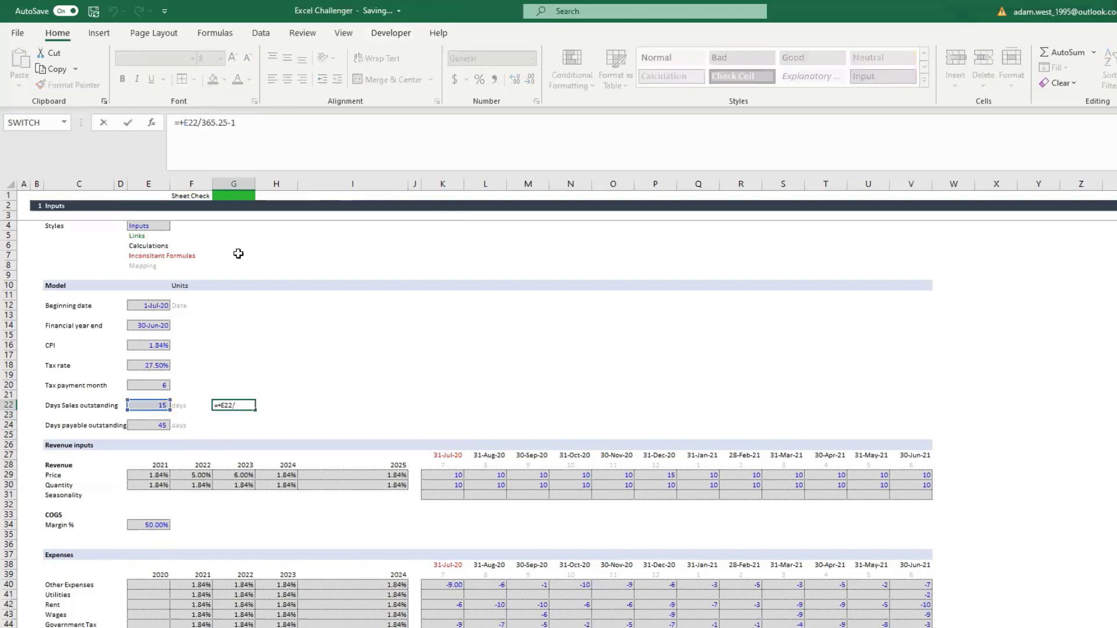
type("(")
key("Right")
key("Right")
key("Right")
key("Right")
key("Right")
key("Right")
key("Right")
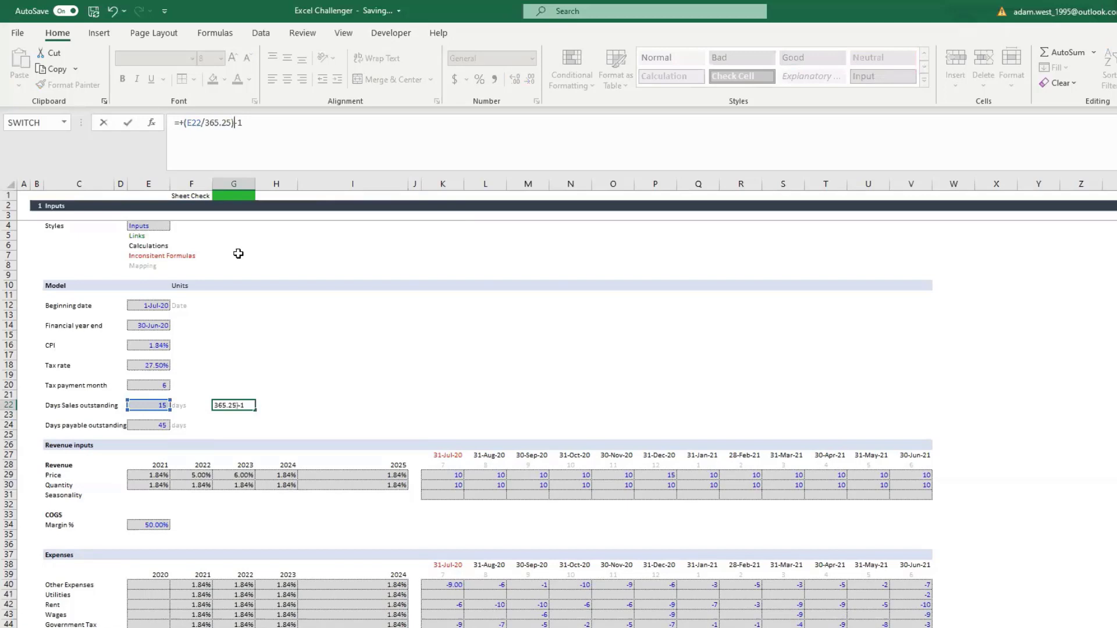
type(")")
key("ctrl+Return")
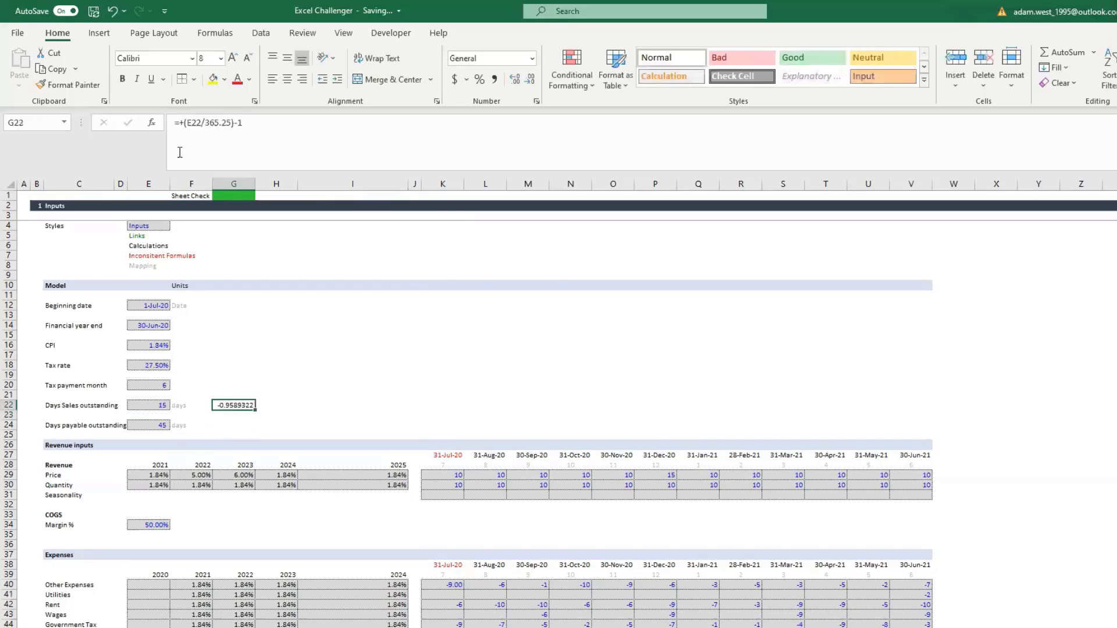
Format G22 as a percentage and remove the -1, leaving the formula =+(E22/365.25)
left_click(479, 79)
left_click(234, 125)
left_click(190, 123)
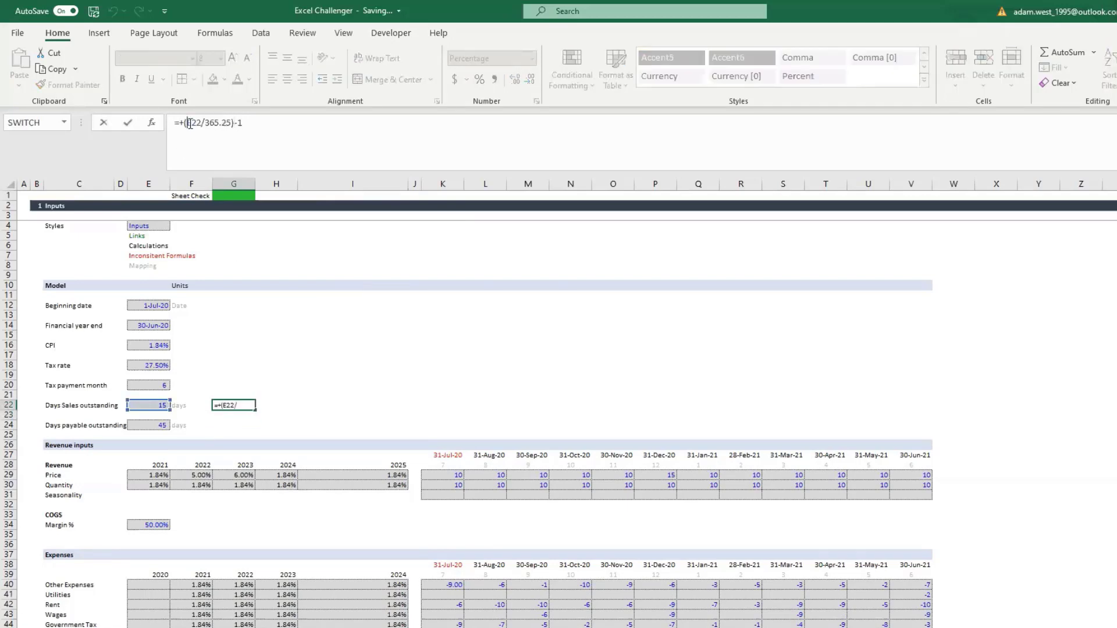
left_click(228, 122)
left_click_drag(233, 123, 256, 122)
key("BackSpace")
key("ctrl+Return")
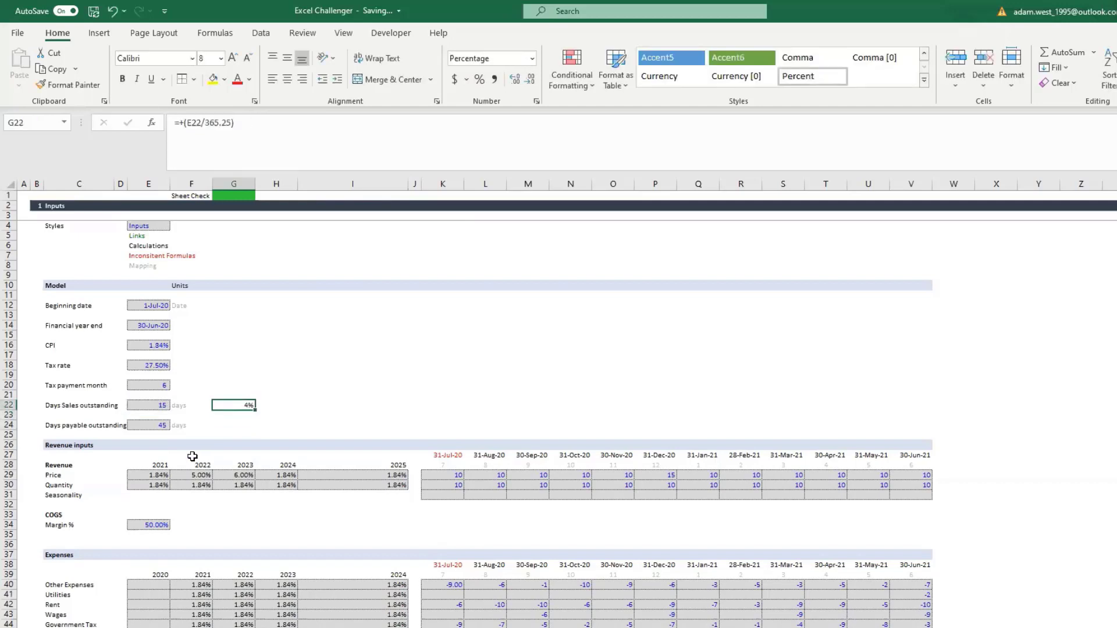
Copy the percentage formula from G22 to G24 beside Days payable outstanding
key("ctrl+c")
key("Down")
key("Down")
key("Down")
key("Up")
key("ctrl+v")
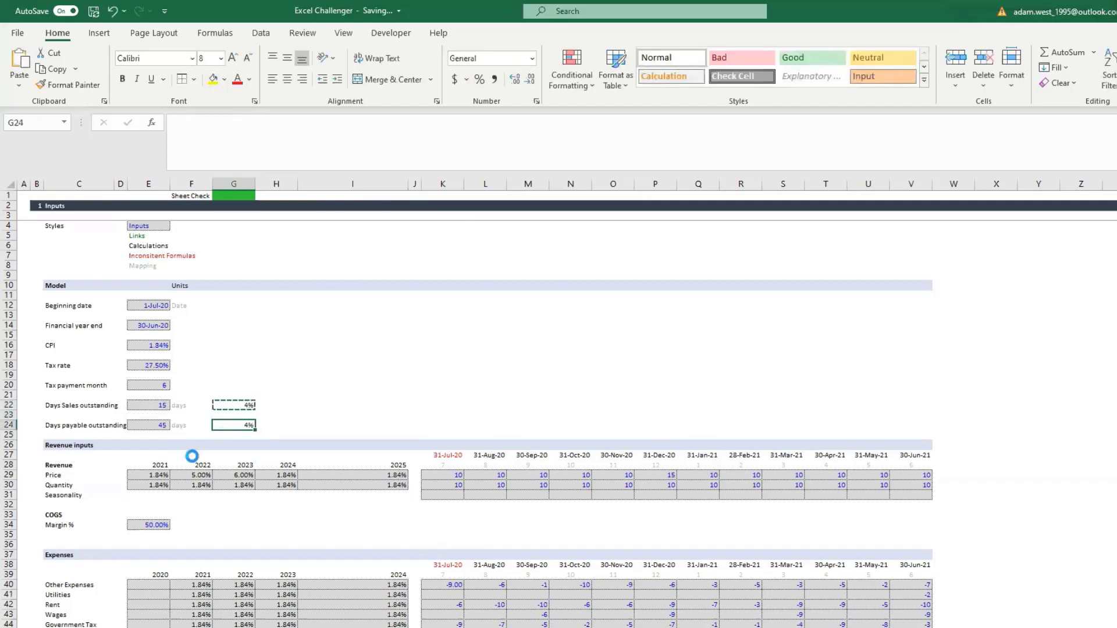
key("Escape")
key("Up")
key("Down")
Calculate accounts receivable for July 2020 in K81 as total revenue times the days sales percentage, using =+K53*$G$22
scroll(287, 392, "down", 3)
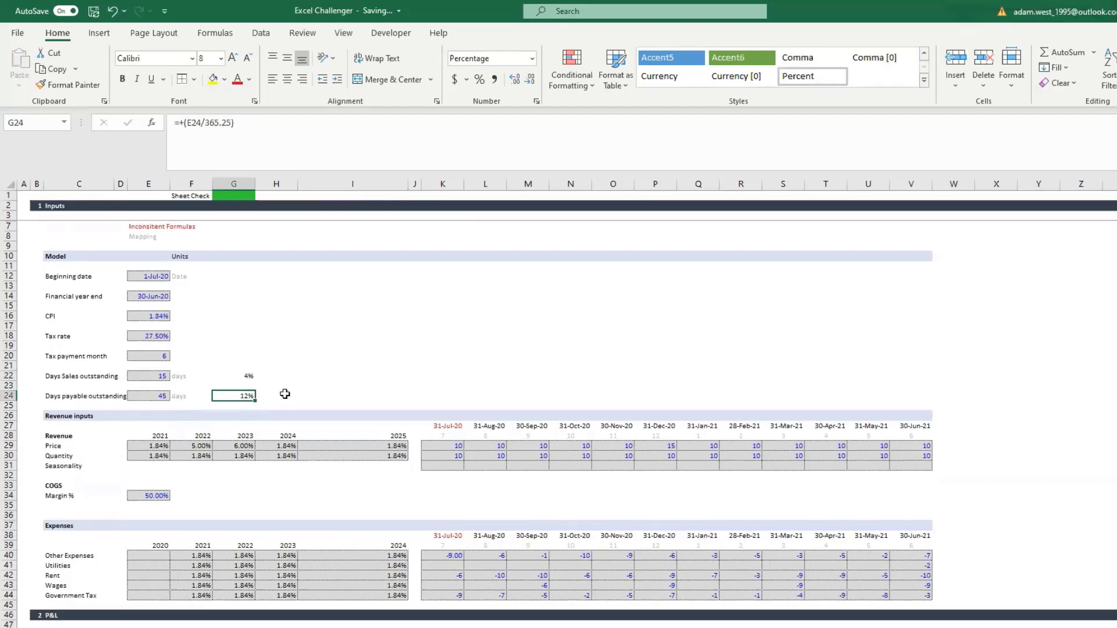
scroll(253, 365, "down", 4)
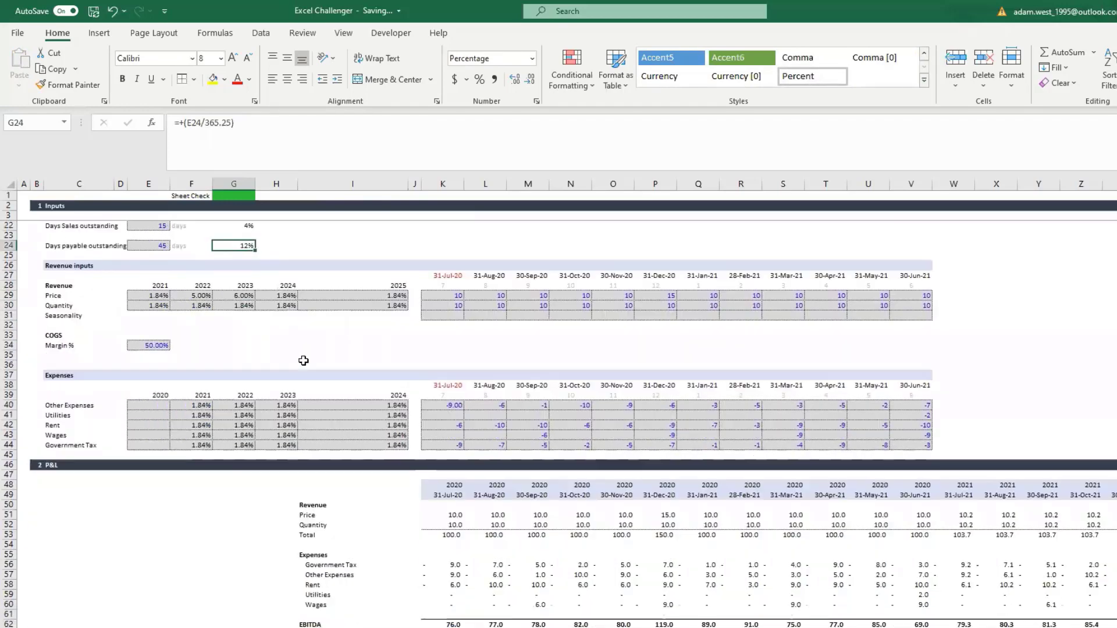
scroll(303, 369, "down", 3)
scroll(406, 312, "down", 6)
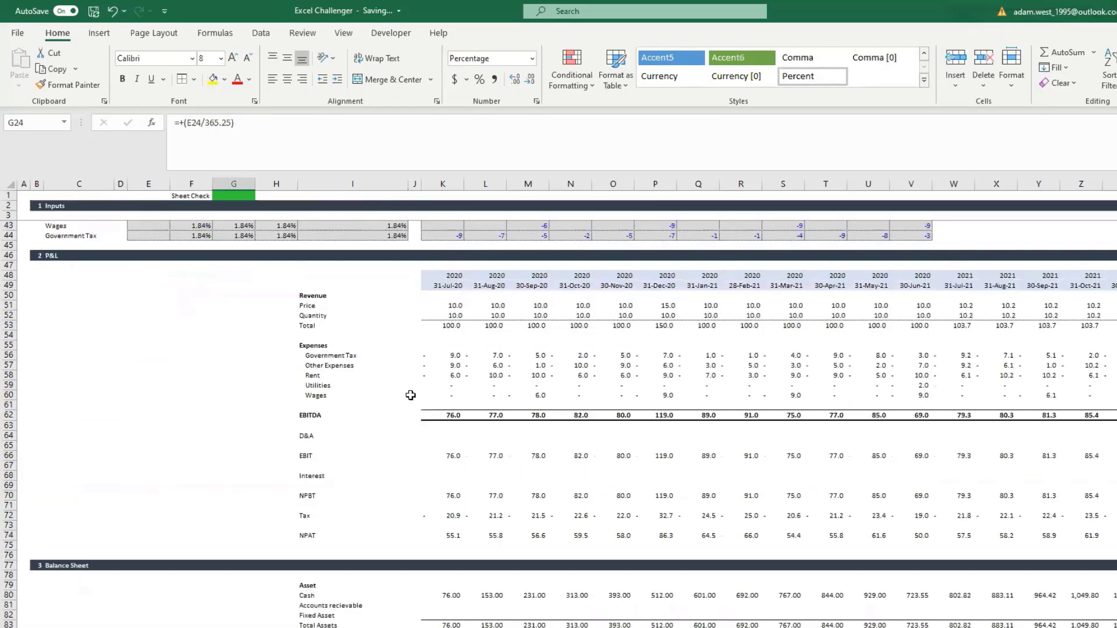
left_click(441, 516)
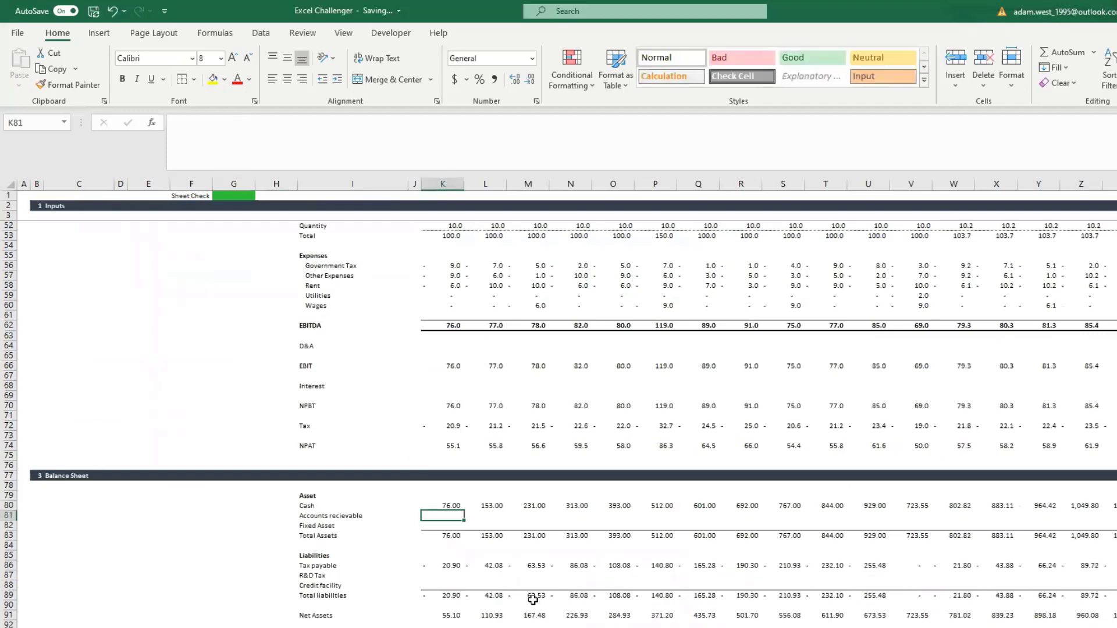
type("+")
key("Up")
key("Up")
key("Up")
key("Up")
key("Up")
key("Up")
key("Up")
key("Up")
key("Up")
key("Up")
key("Up")
key("Up")
key("Up")
key("Up")
key("Up")
key("Up")
key("Up")
key("Up")
key("Up")
key("Up")
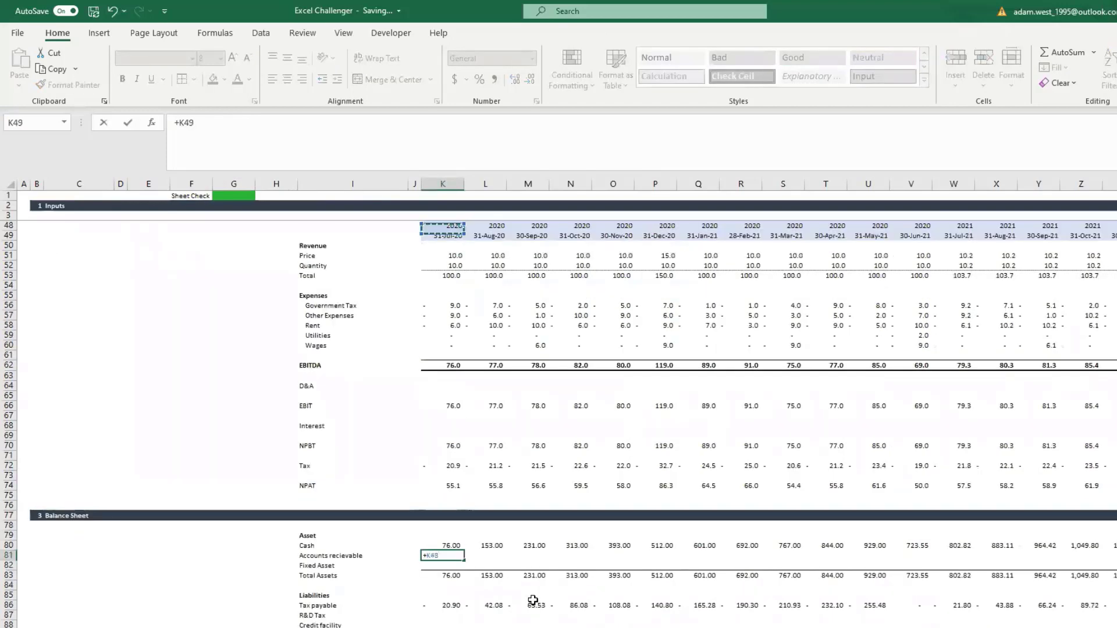
key("Down")
key("Down")
key("Down")
key("Down")
type("*")
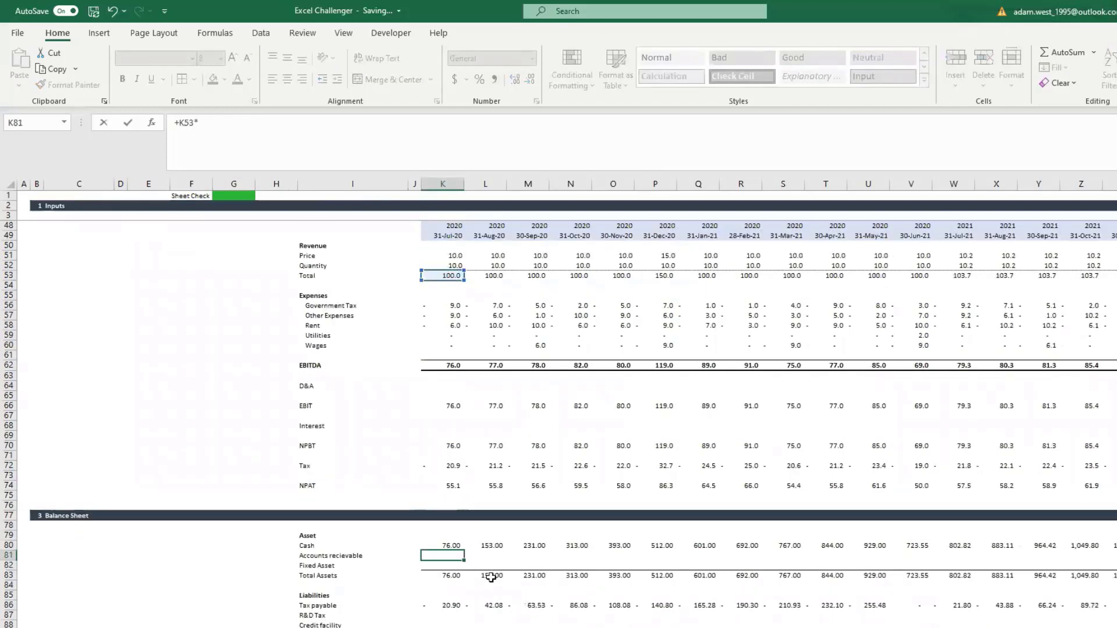
scroll(264, 417, "up", 12)
left_click(239, 324)
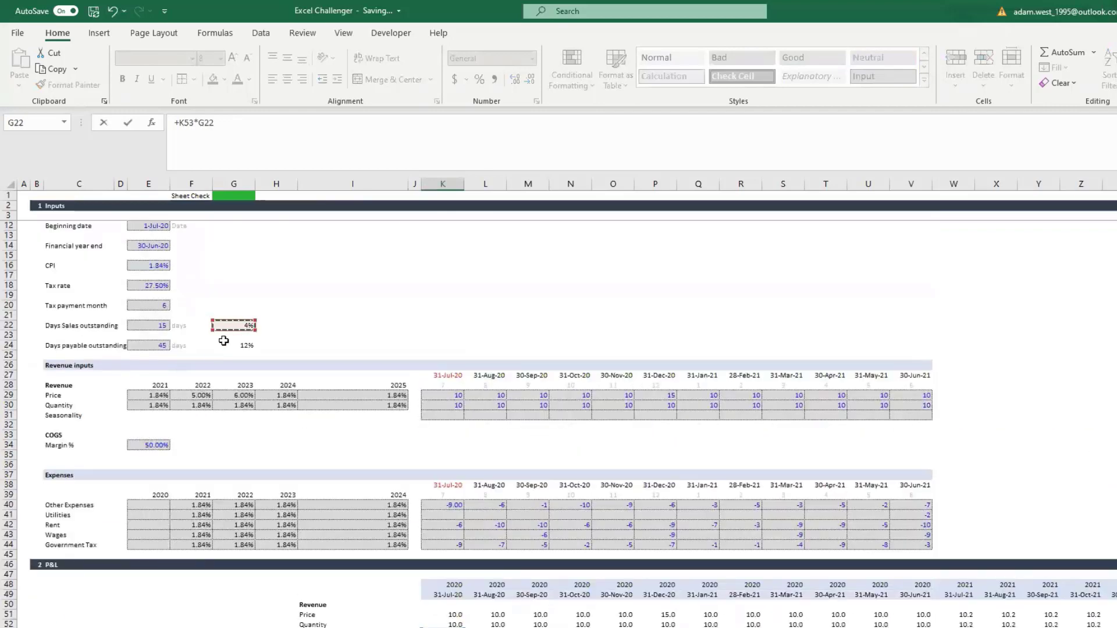
key("F4")
key("ctrl+Return")
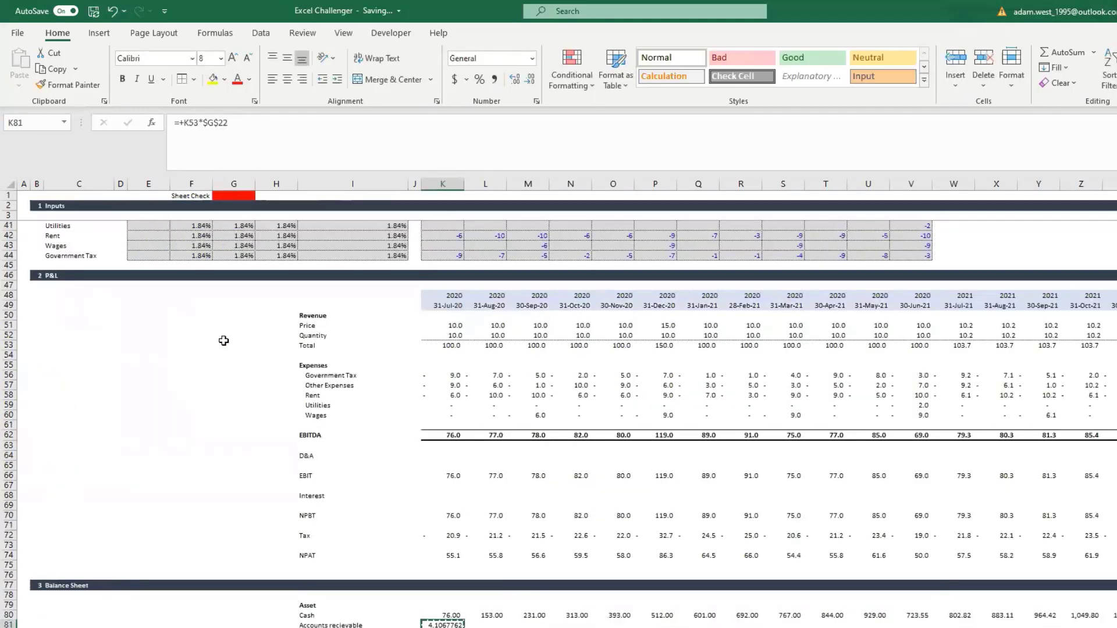
Copy the K81 accounts receivable formula across all remaining months of row 81
key("ctrl+shift+Right")
key("ctrl+v")
key("Escape")
key("Right")
key("Left")
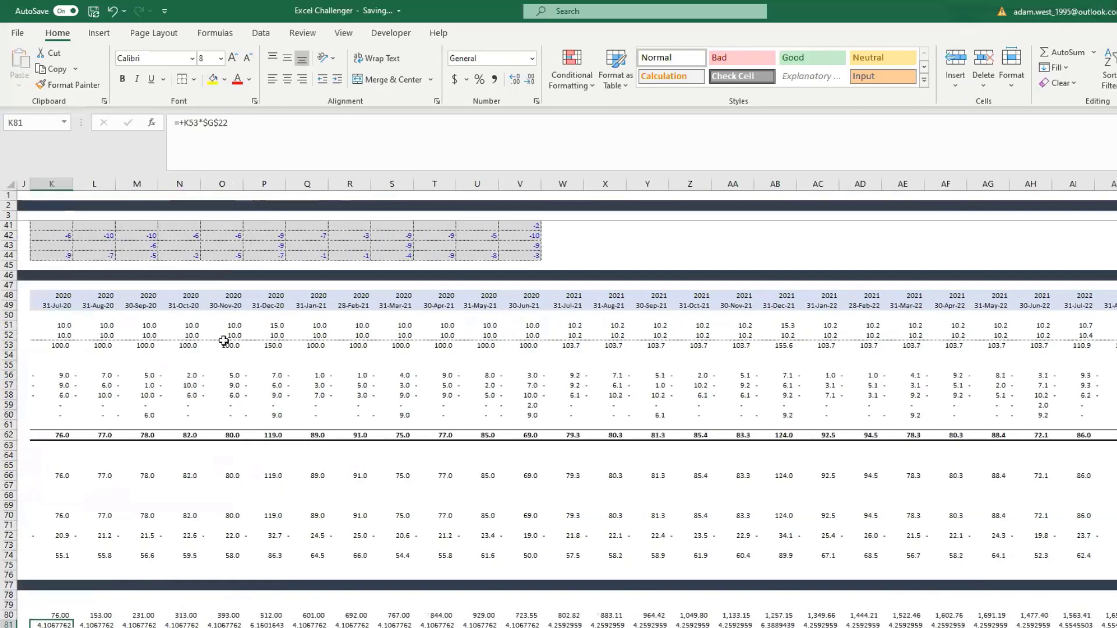
Insert a row above R&D Tax in the balance sheet liabilities and label it "Accounts payable" in I87
scroll(224, 340, "down", 5)
scroll(361, 357, "left", 4)
left_click(439, 536)
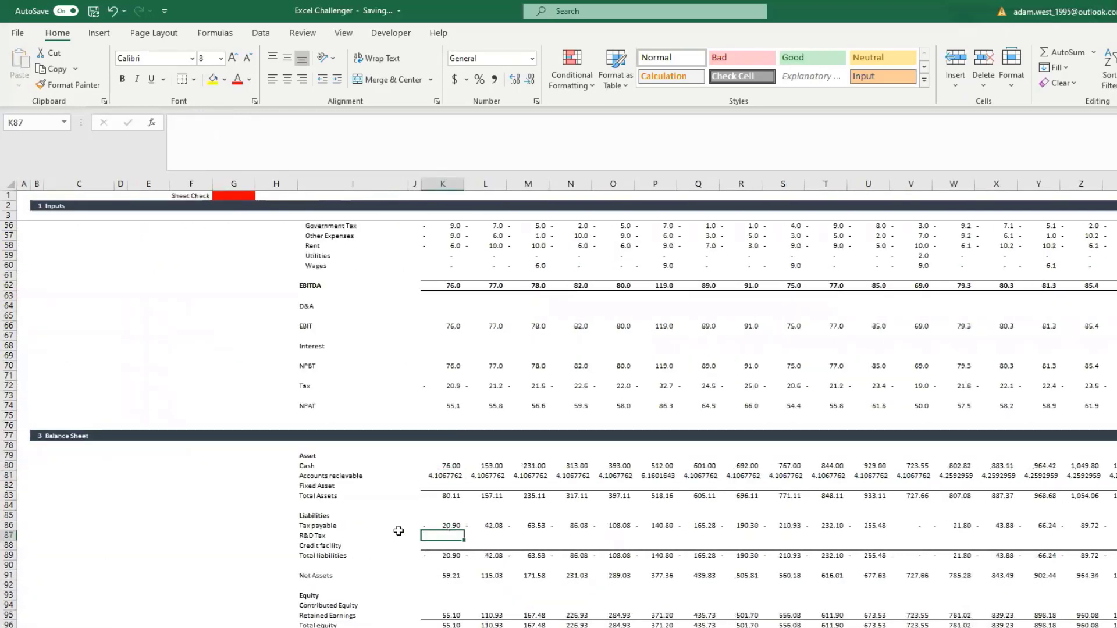
left_click(7, 535)
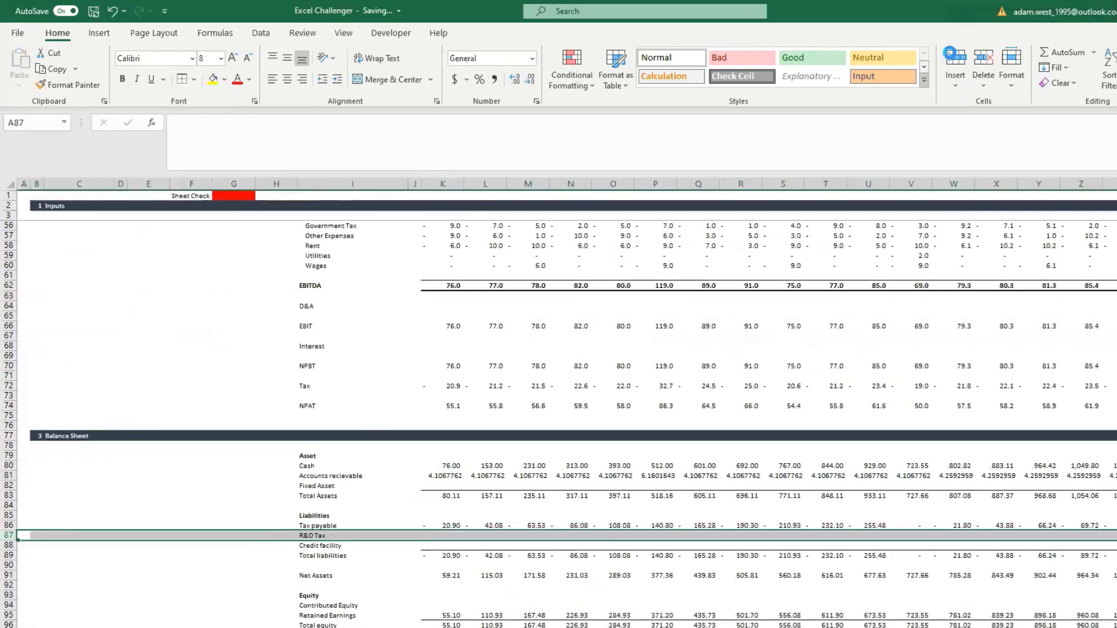
key("ctrl+shift+plus")
left_click(313, 536)
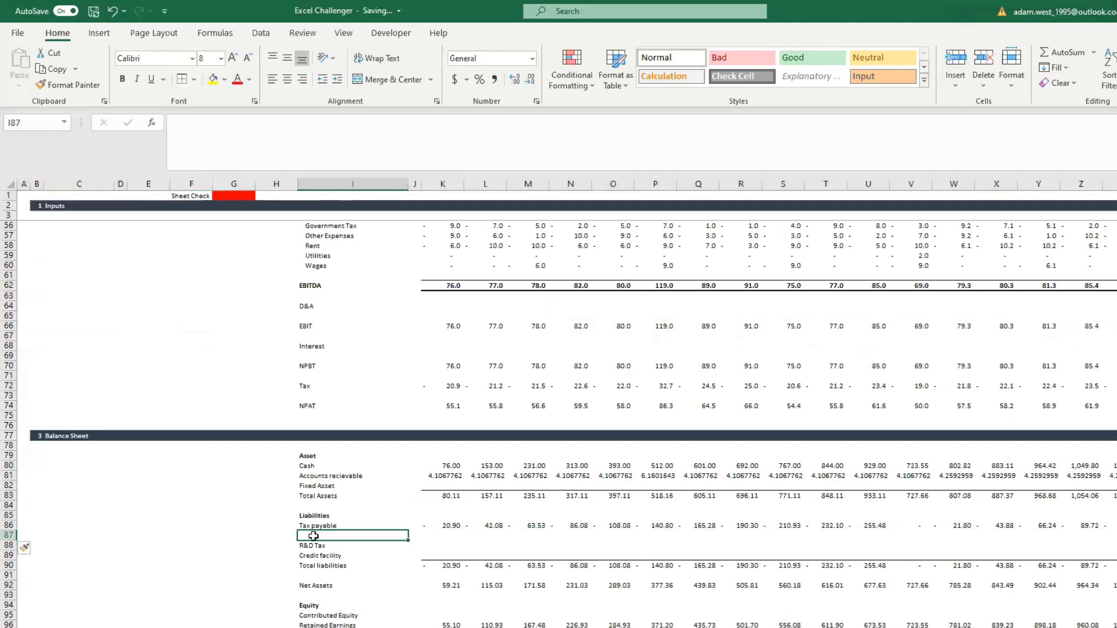
type("Accounts payable")
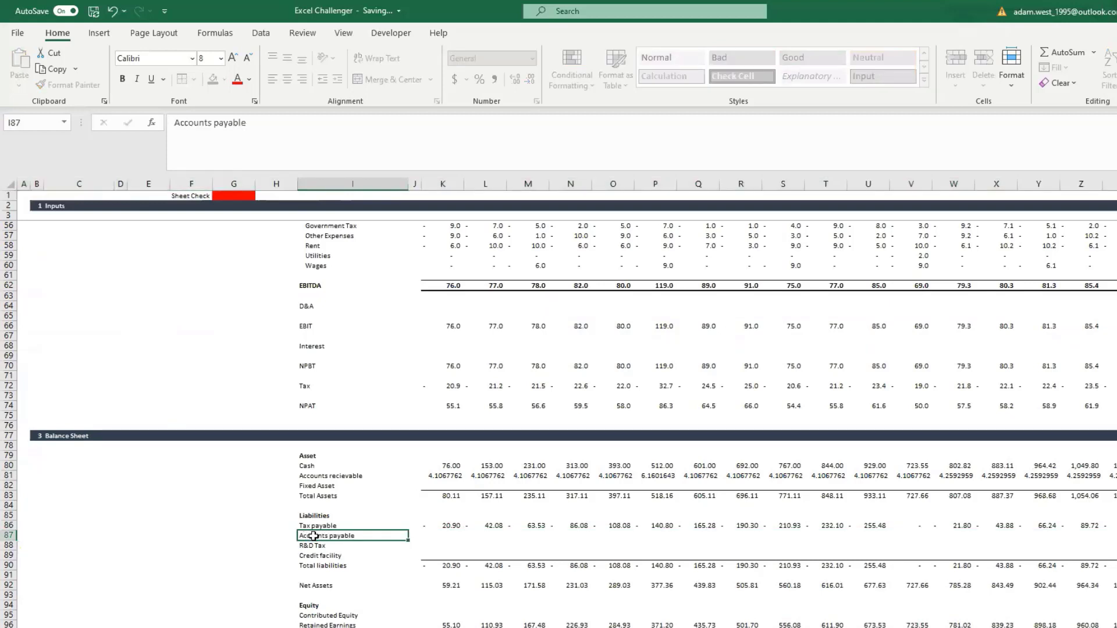
Calculate accounts payable for July 2020 in K87 from the days payable percentage and expenses, using =+G24*SUM(K56:K60)
key("Right")
key("Right")
type("+")
scroll(309, 256, "up", 9)
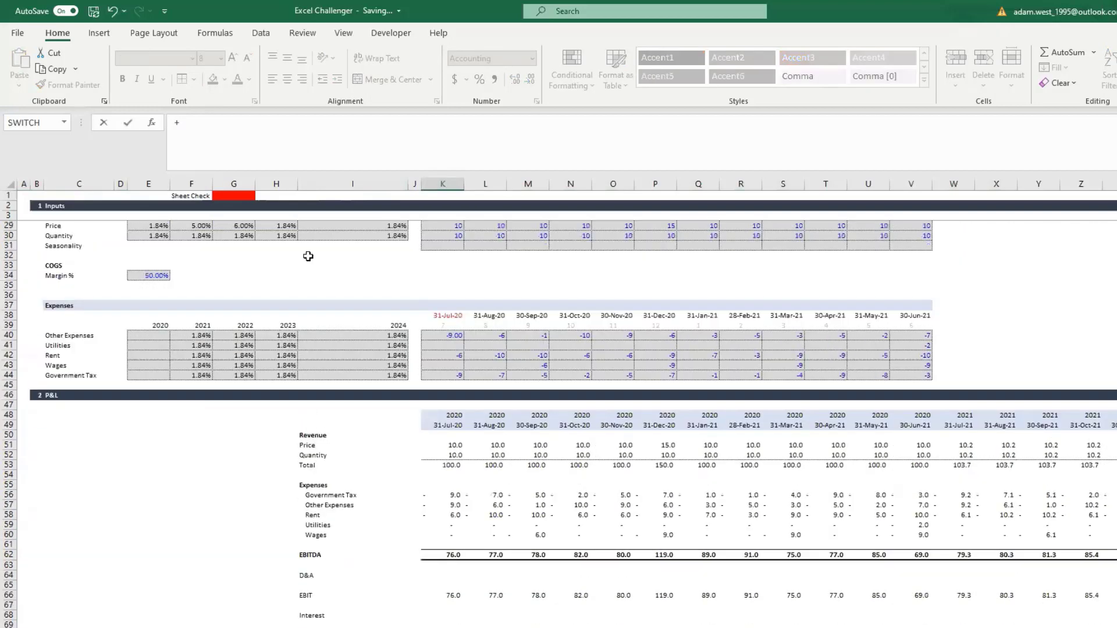
scroll(308, 256, "up", 4)
left_click(234, 304)
left_click(234, 296)
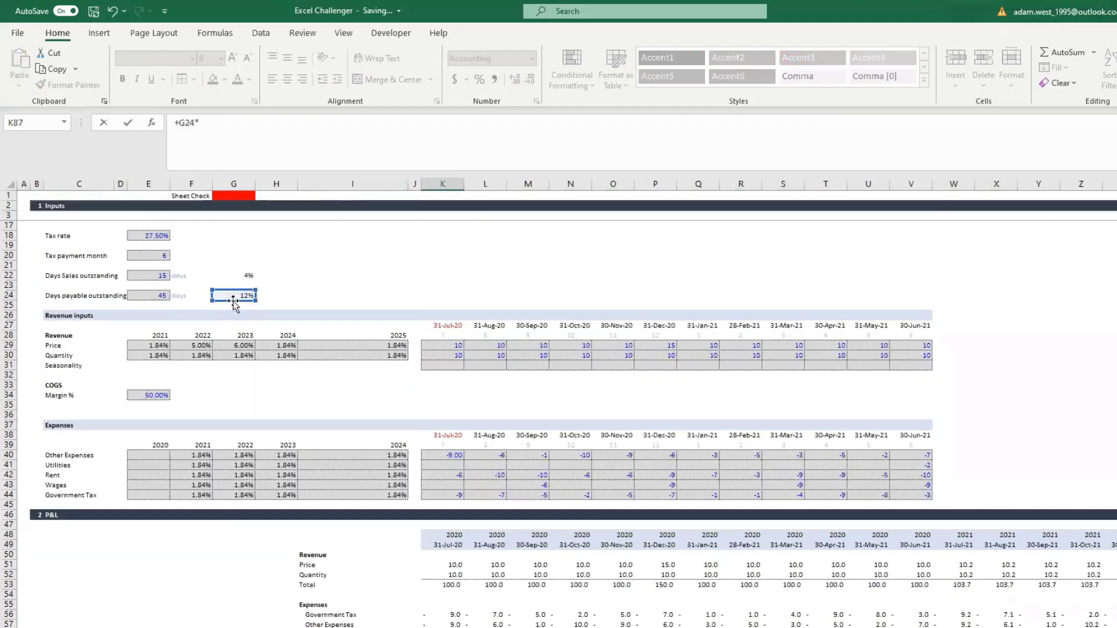
type("*")
scroll(806, 485, "down", 5)
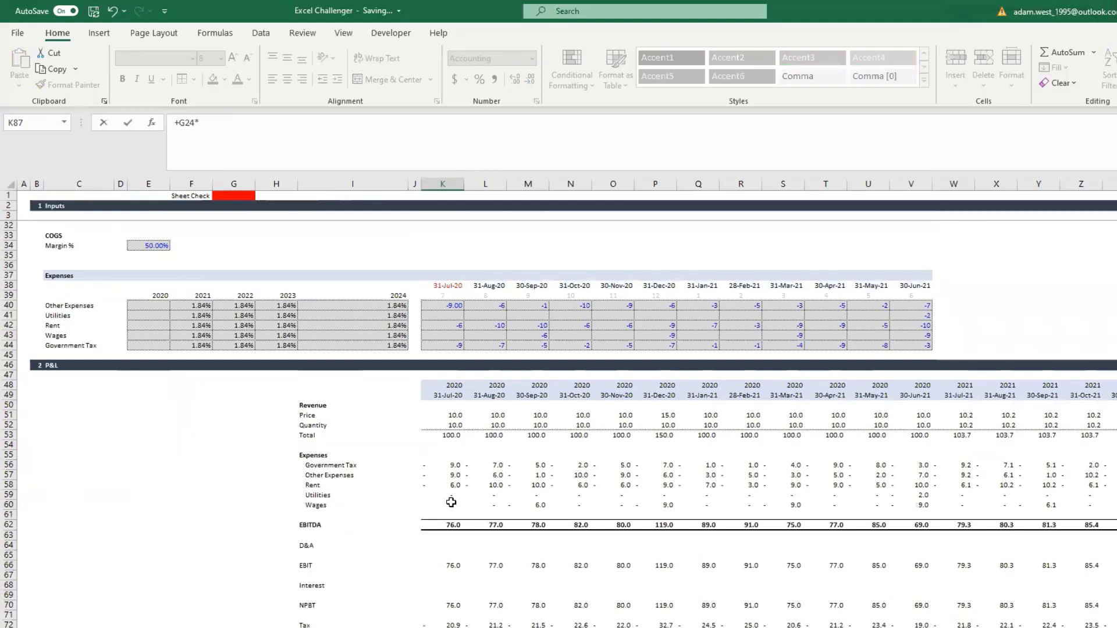
type("sum(")
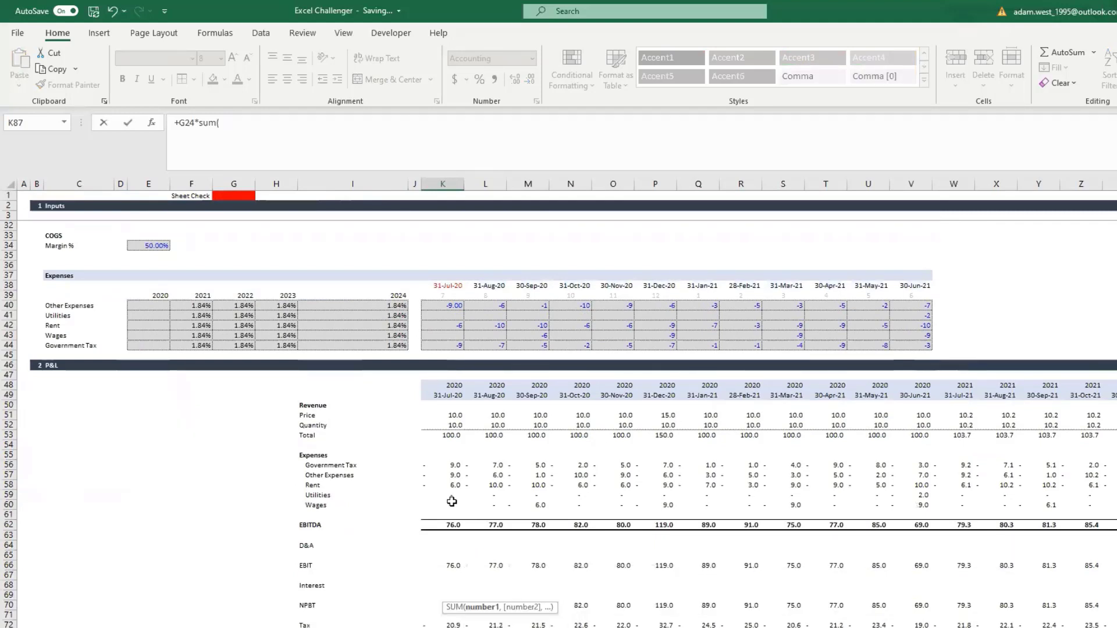
left_click_drag(456, 467, 455, 504)
key("Escape")
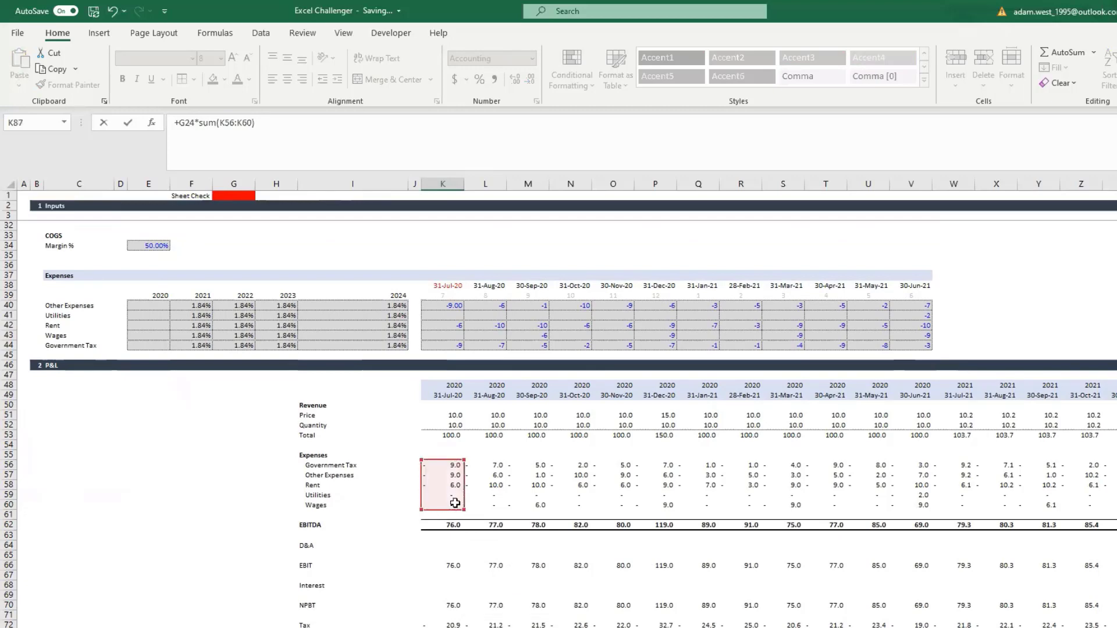
key("Up")
key("Up")
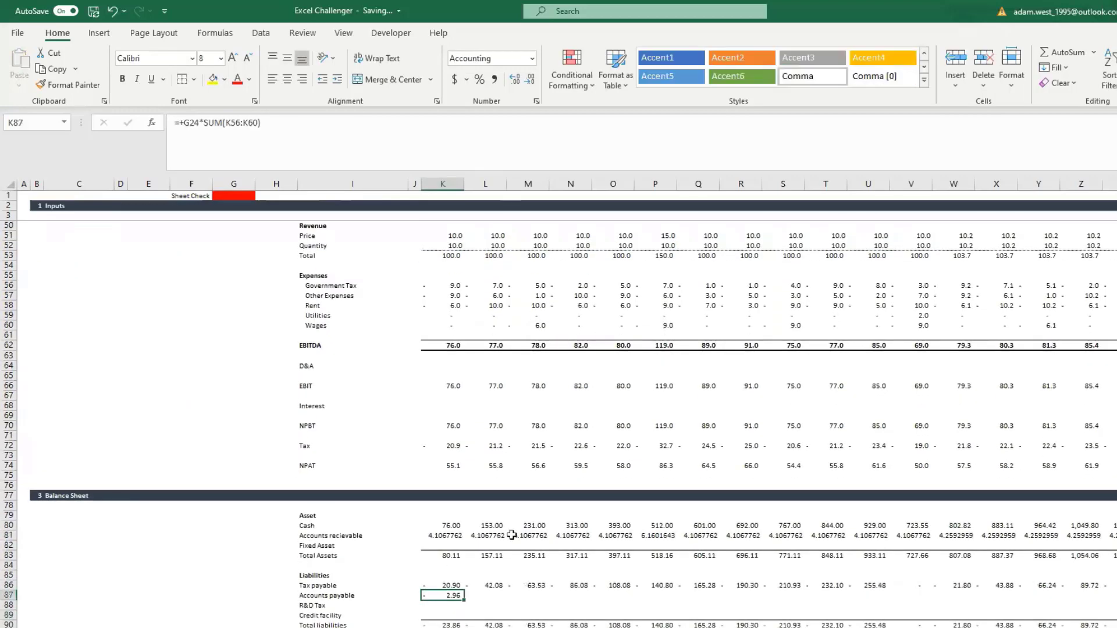
Copy the Cash number format from K80 to the accounts receivable values across row 81
left_click(450, 526)
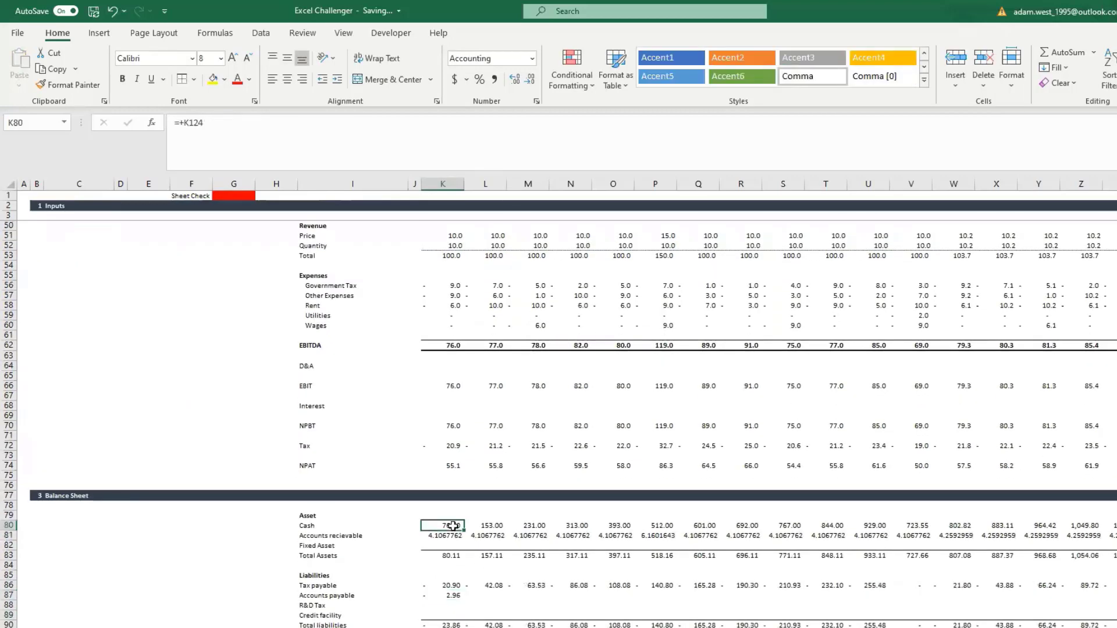
left_click(100, 86)
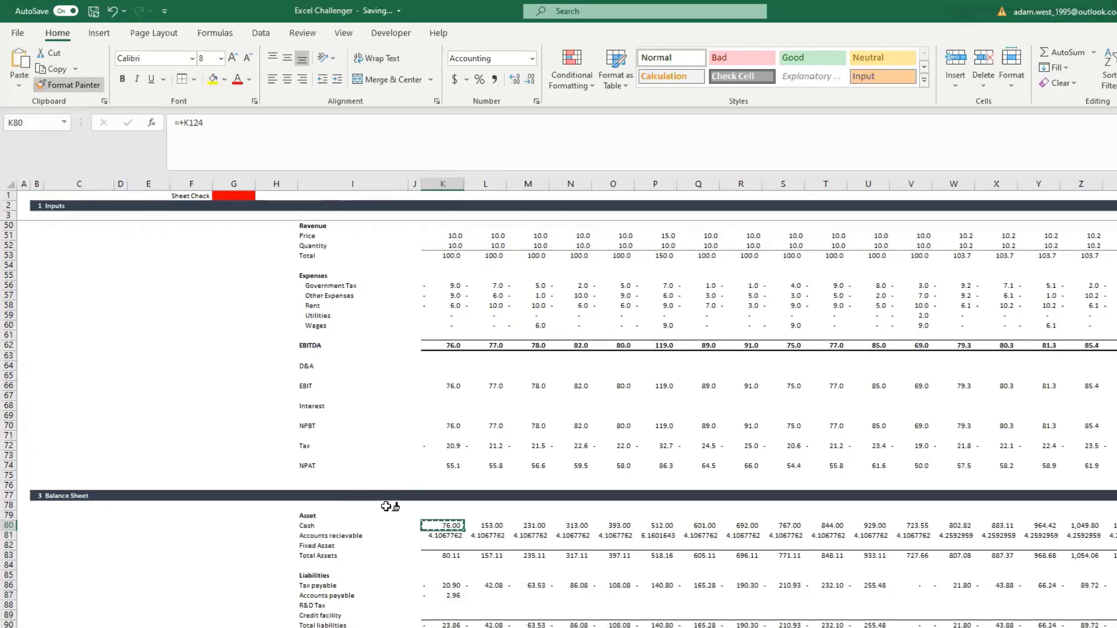
left_click(454, 535)
key("Down")
key("Down")
left_click(454, 534)
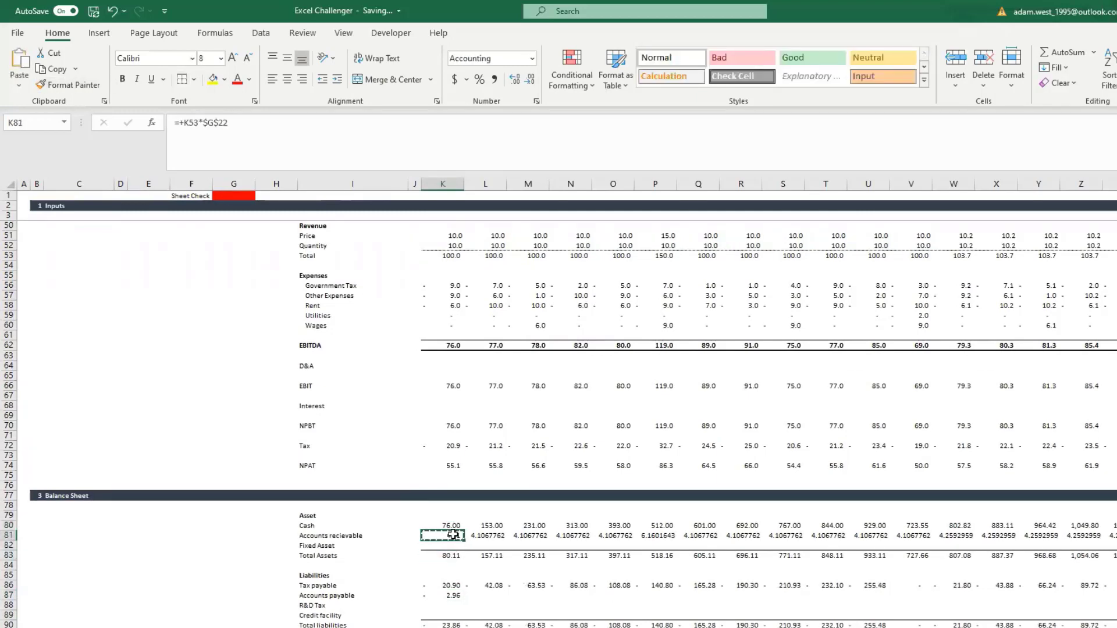
key("ctrl+shift+Right")
key("Left")
key("Right")
scroll(452, 533, "left", 3)
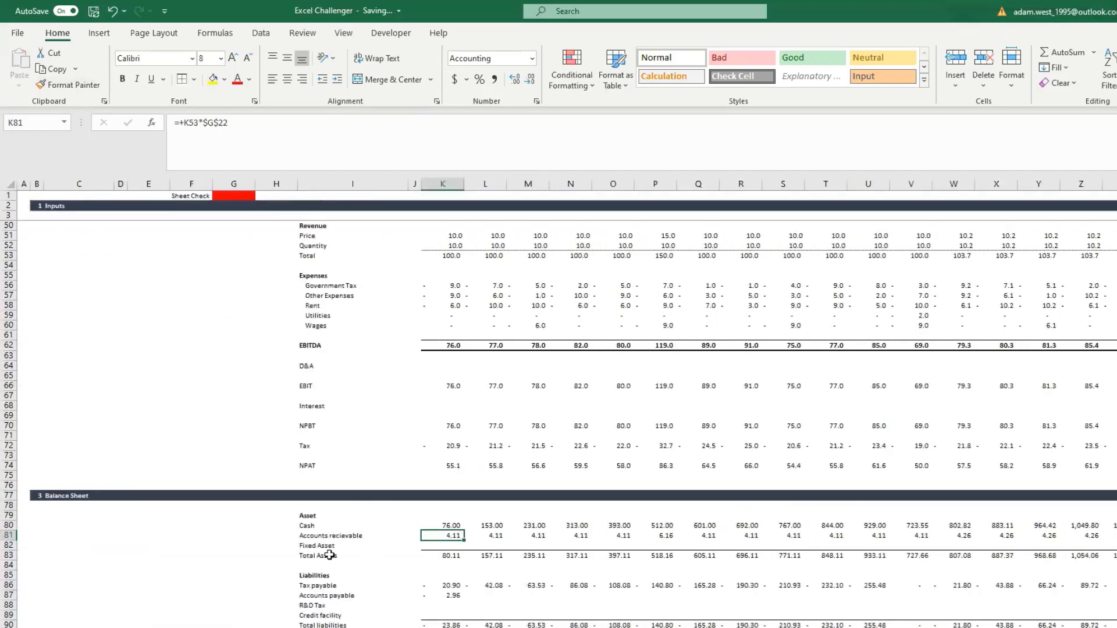
Make the days payable reference absolute in the K87 accounts payable formula, giving =+$G$24*SUM(K56:K60)
left_click(449, 595)
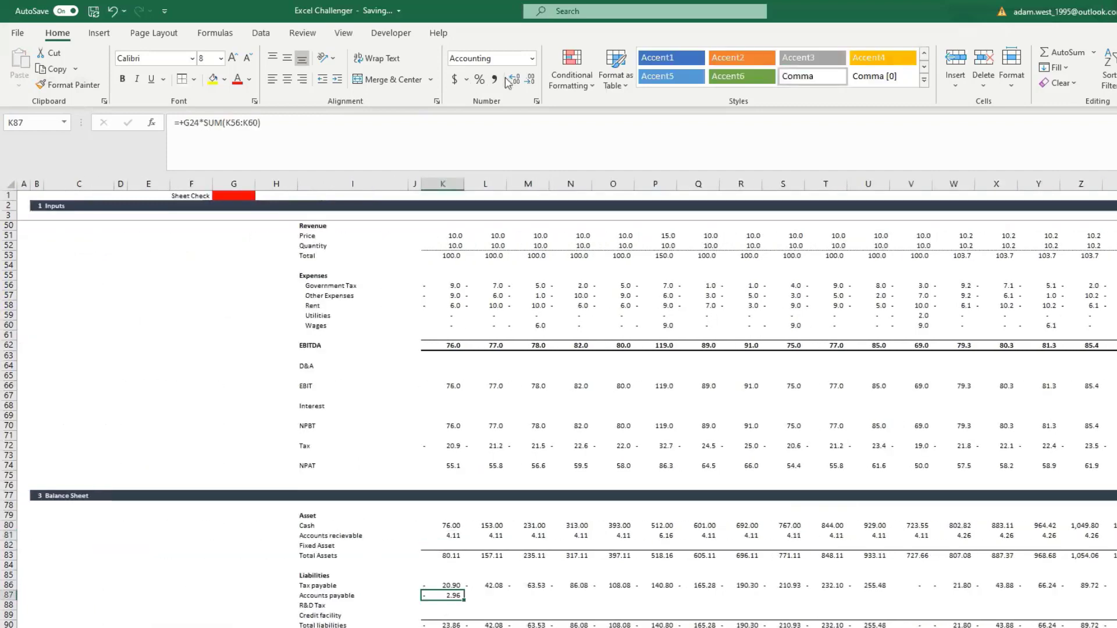
double_click(193, 123)
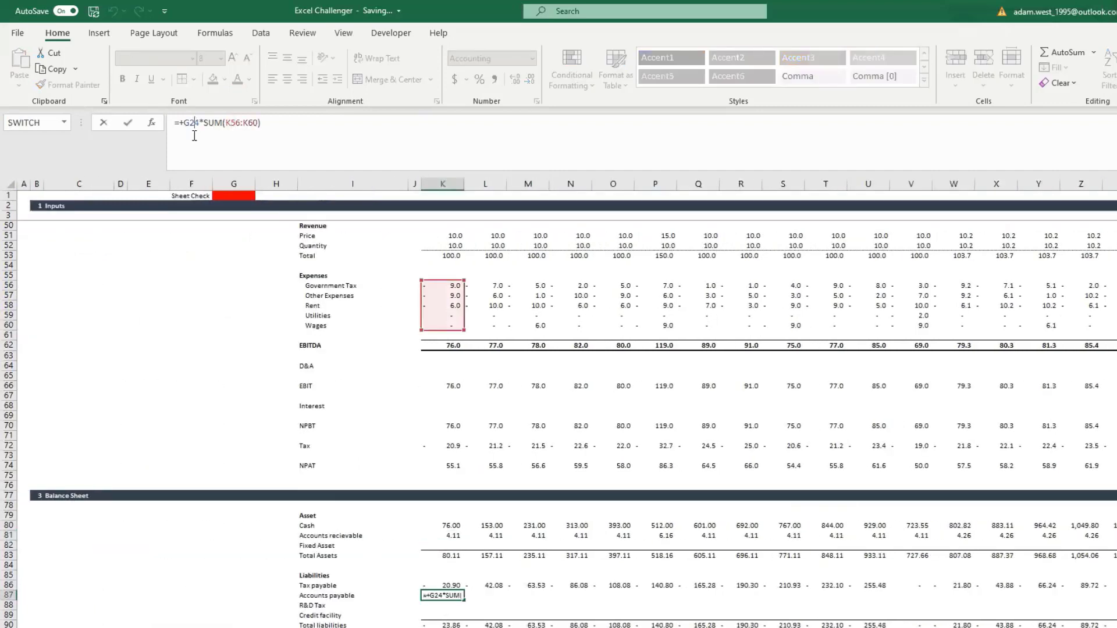
key("F4")
key("ctrl+Return")
Copy the K87 accounts payable formula across all remaining months of row 87
key("ctrl+c")
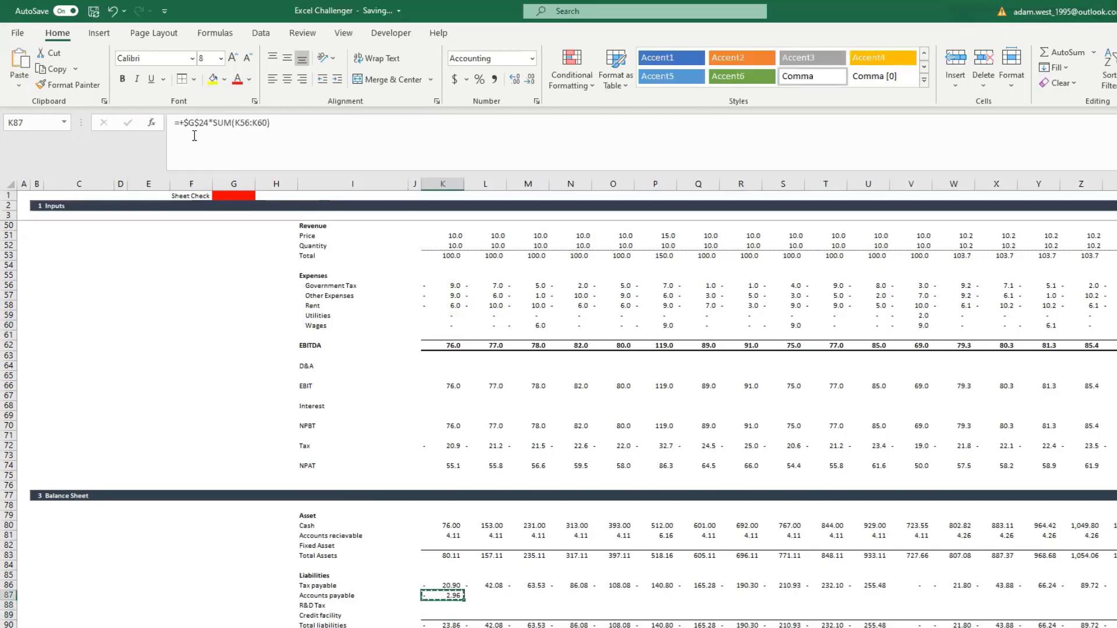
key("ctrl+shift+Right")
key("Return")
key("ctrl+Right")
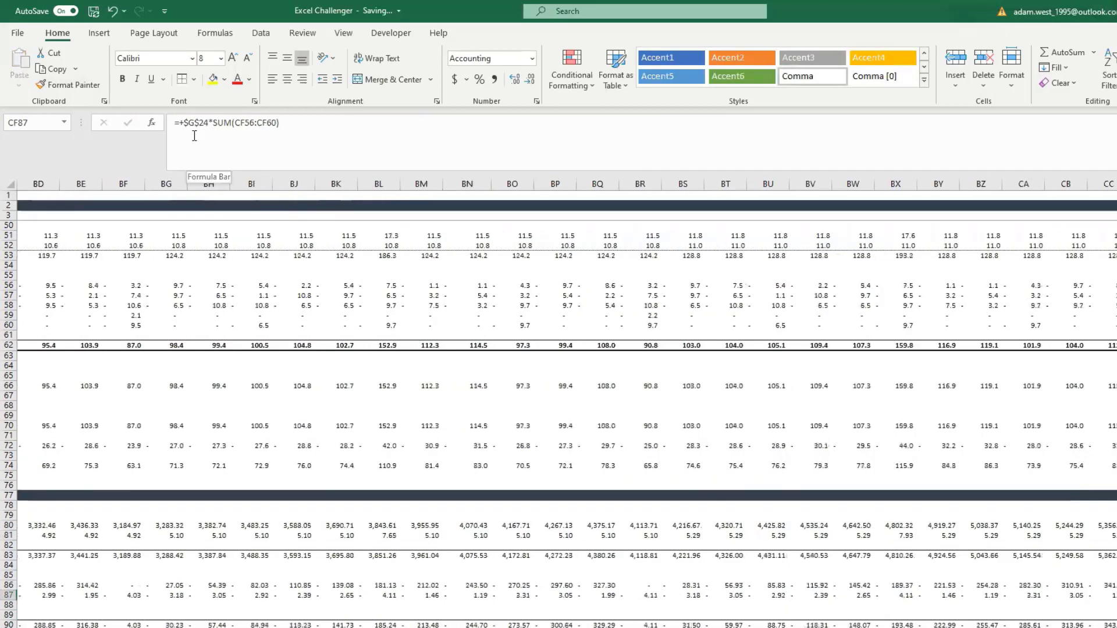
key("Down")
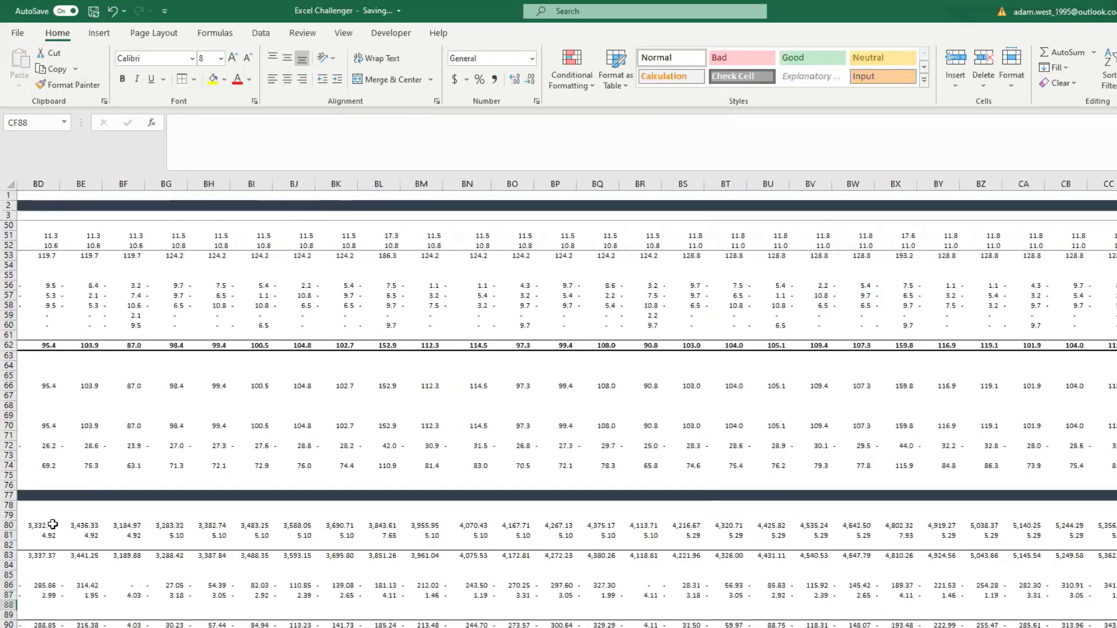
Calculate July 2020 working capital in K104 as accounts receivable plus accounts payable, using =+K81+K87
scroll(53, 524, "left", 15)
scroll(375, 502, "down", 8)
left_click(440, 516)
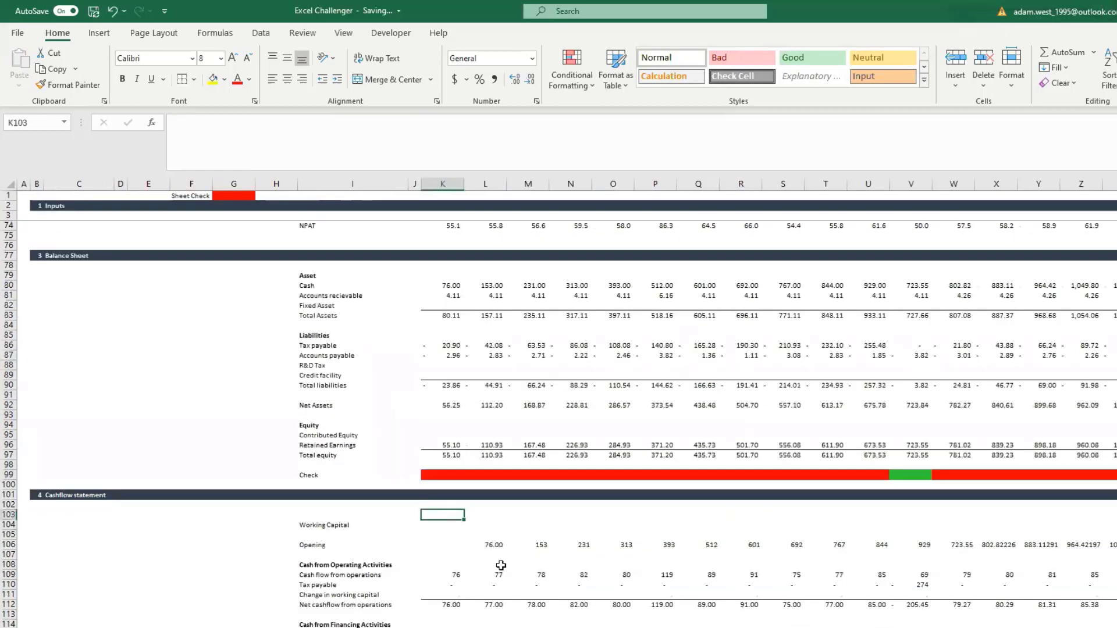
key("Down")
type("+")
key("Up")
key("Up")
key("Up")
key("Up")
key("Up")
key("Up")
key("Up")
key("Up")
key("Up")
key("Up")
key("Up")
key("Up")
key("Up")
key("Up")
key("Up")
key("Up")
key("Up")
key("Up")
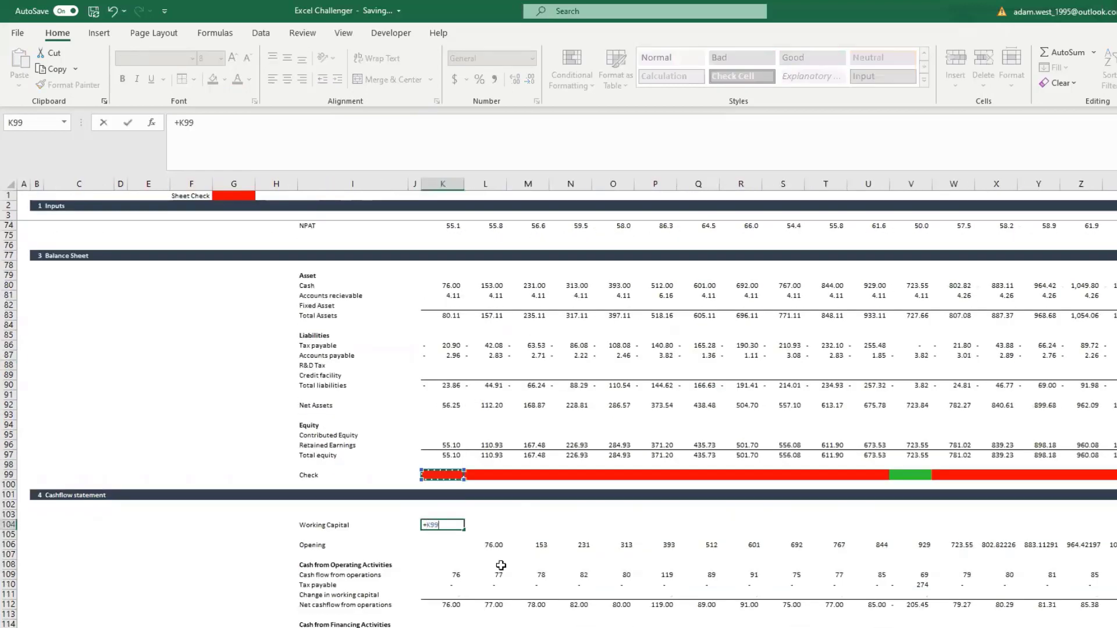
key("Up")
key("Up")
key("Up")
key("Up")
key("Up")
type("+")
key("Up")
key("Up")
key("Up")
key("Up")
key("Up")
key("Up")
key("Up")
key("Up")
key("Up")
key("Up")
key("Up")
key("Up")
key("Up")
key("Up")
key("Up")
key("Up")
key("Up")
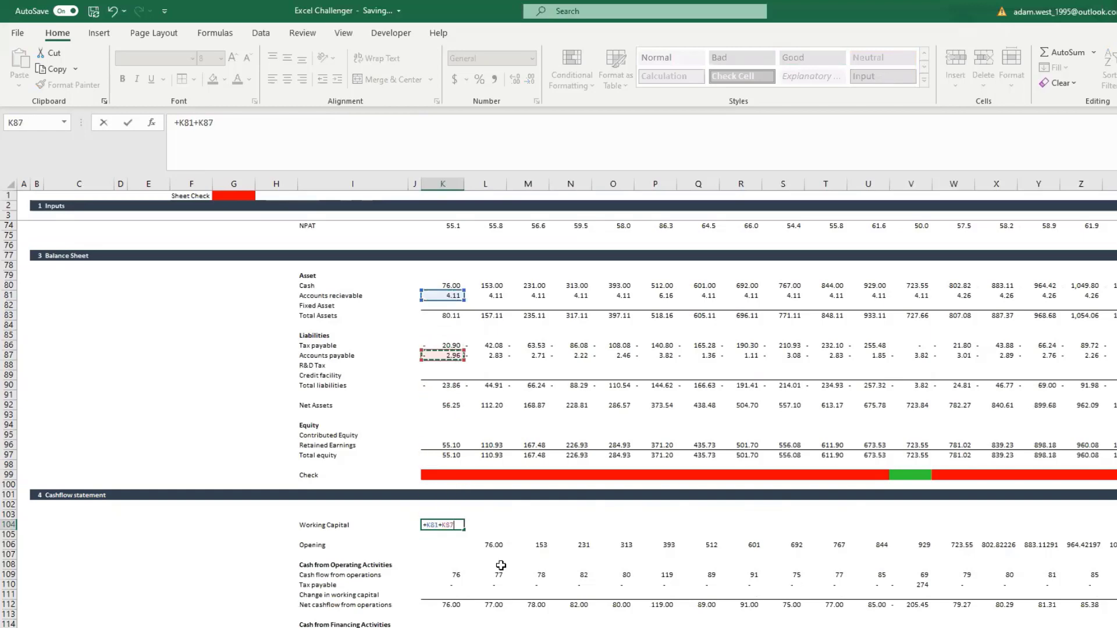
key("ctrl+Return")
Copy the K104 working capital formula across all remaining months of row 104
key("ctrl+c")
key("ctrl+shift+Right")
key("ctrl+v")
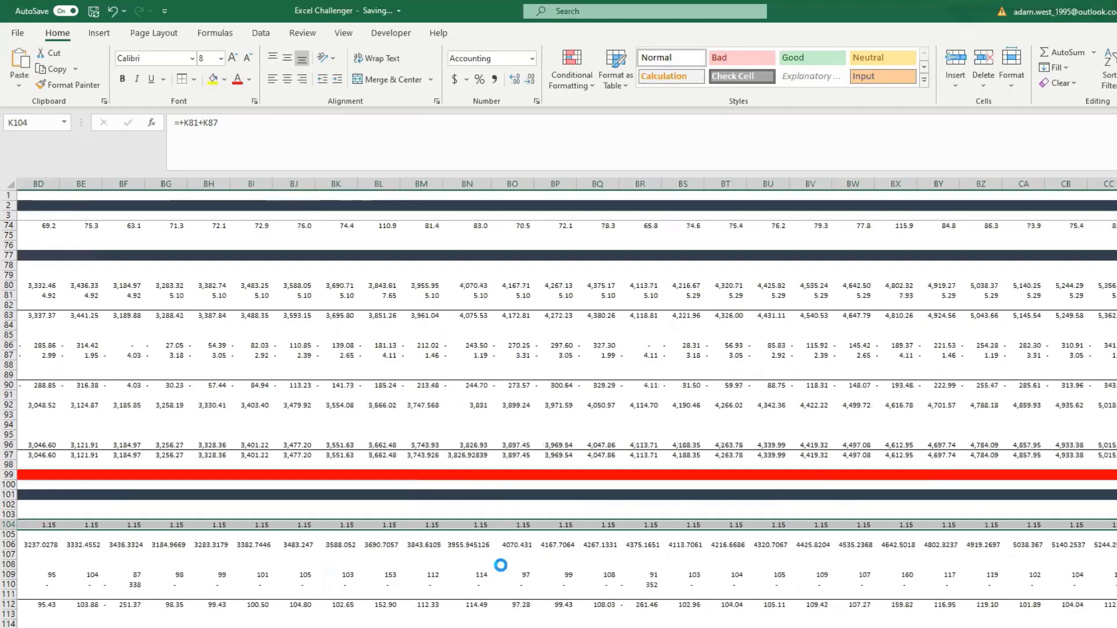
key("Left")
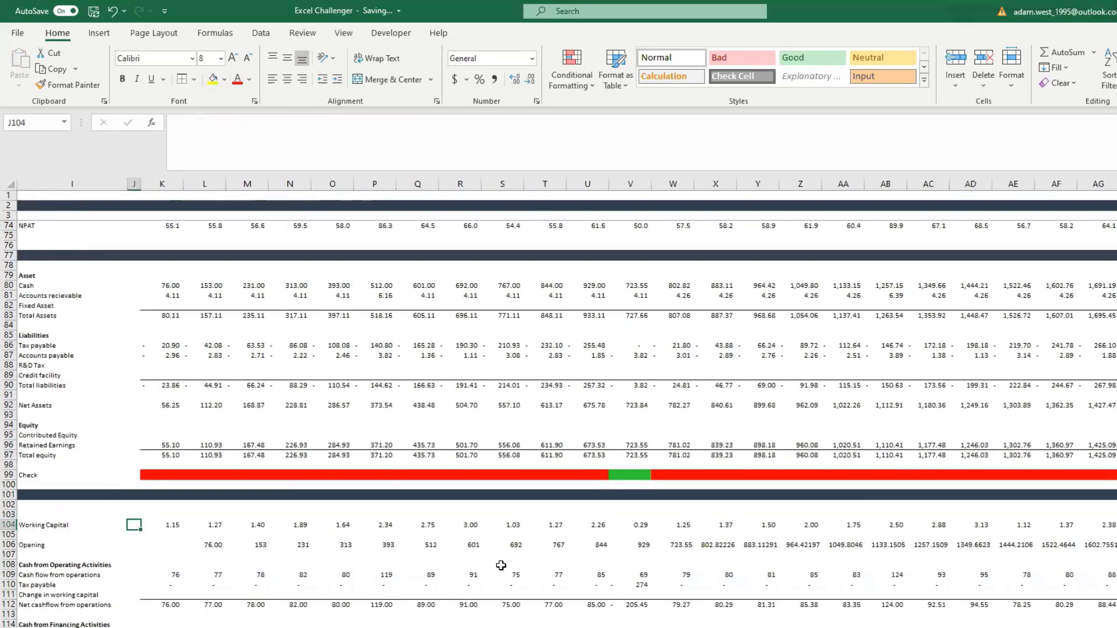
Calculate the July 2020 change in working capital in K111 as the negative monthly movement, using -(K104-J104)
scroll(501, 566, "left", 3)
left_click(441, 594)
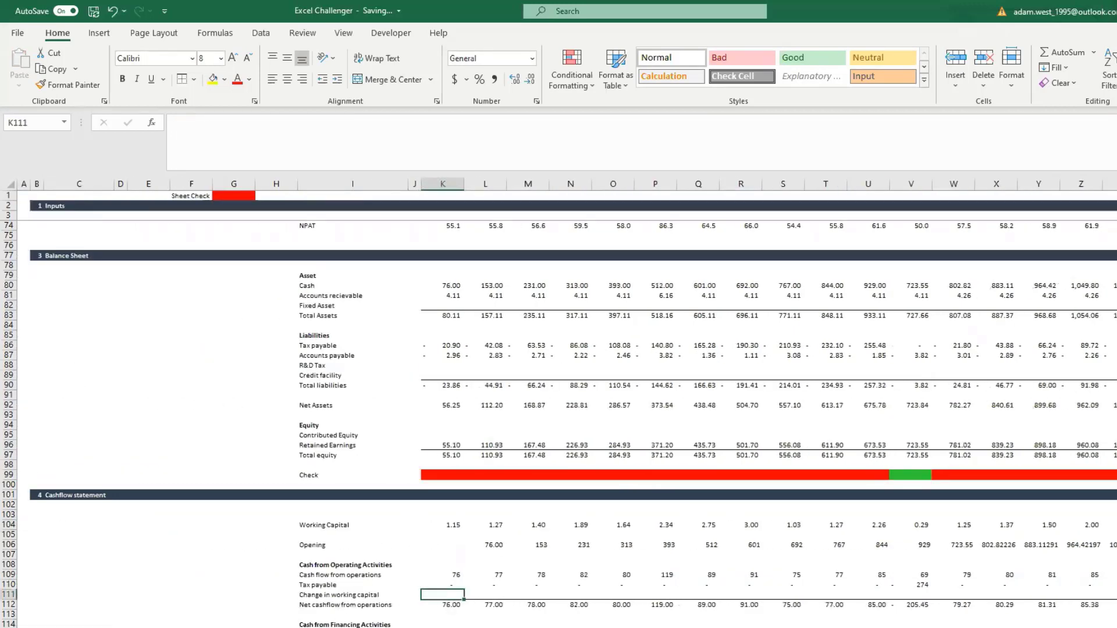
type("-(")
key("Up")
key("Up")
key("Up")
key("Up")
key("Up")
key("Up")
key("Up")
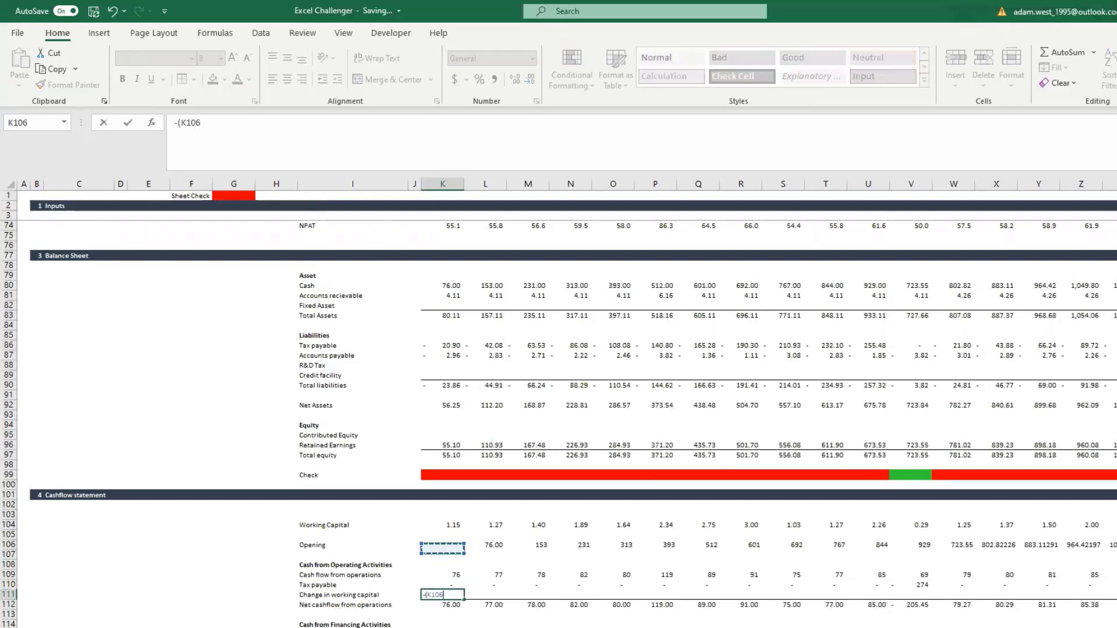
type("-")
key("Up")
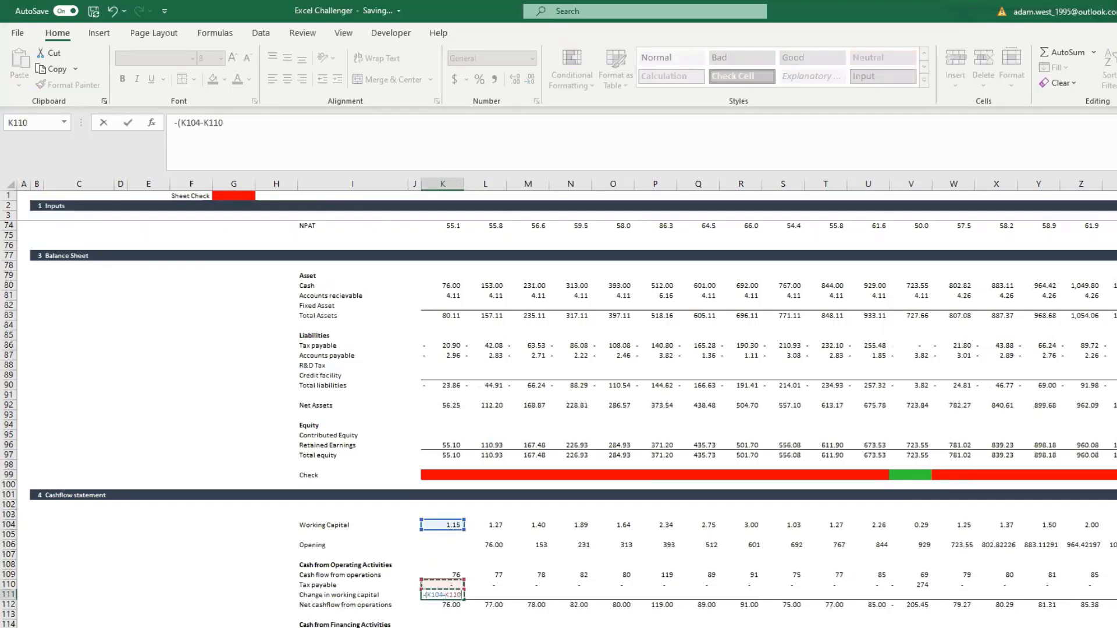
key("Up")
key("Up")
key("Up")
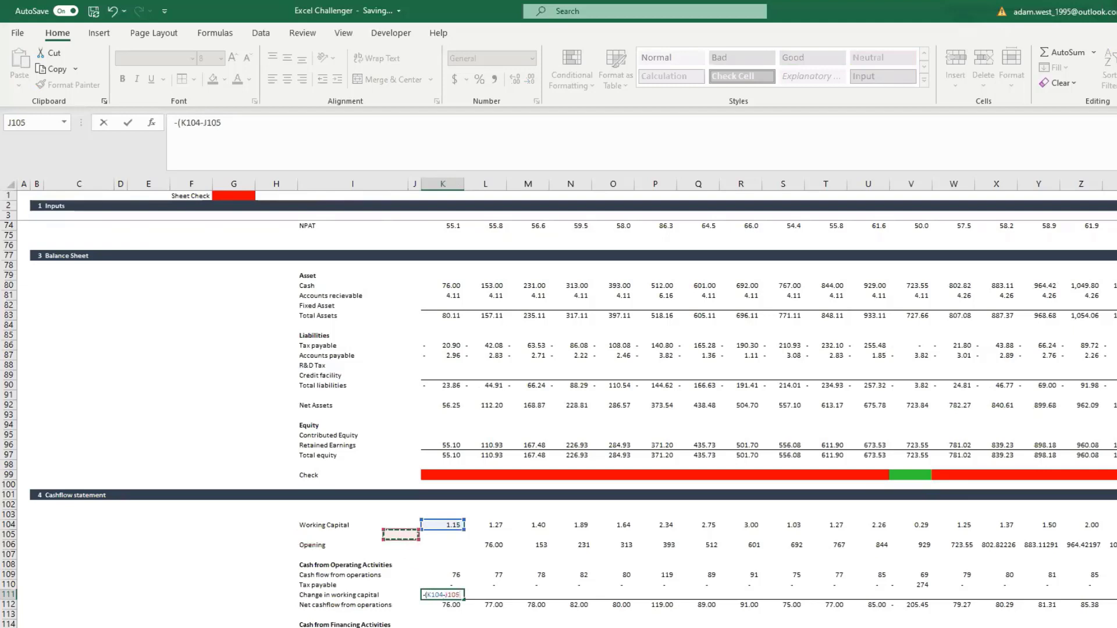
type(")")
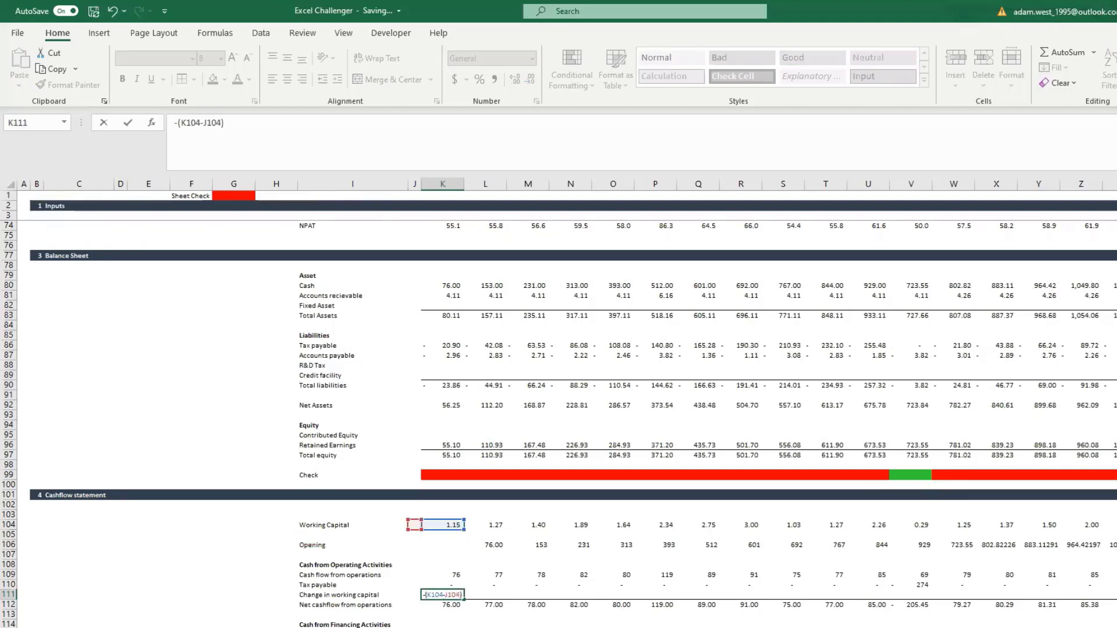
key("ctrl+Return")
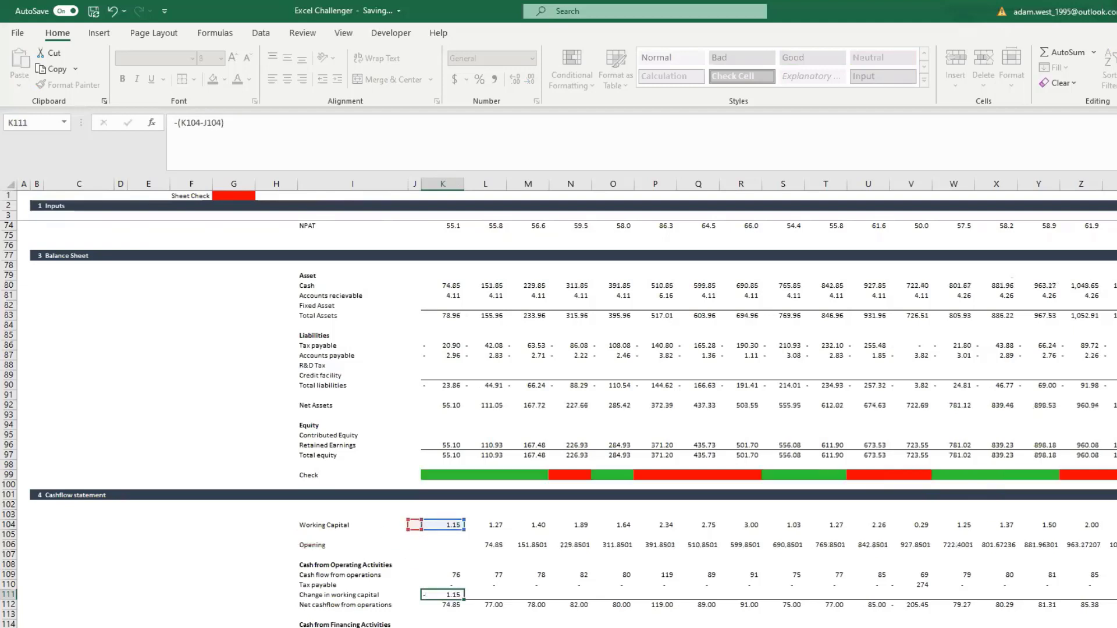
Copy the K111 change in working capital formula across all remaining months of row 111
key("ctrl+c")
key("ctrl+shift+Right")
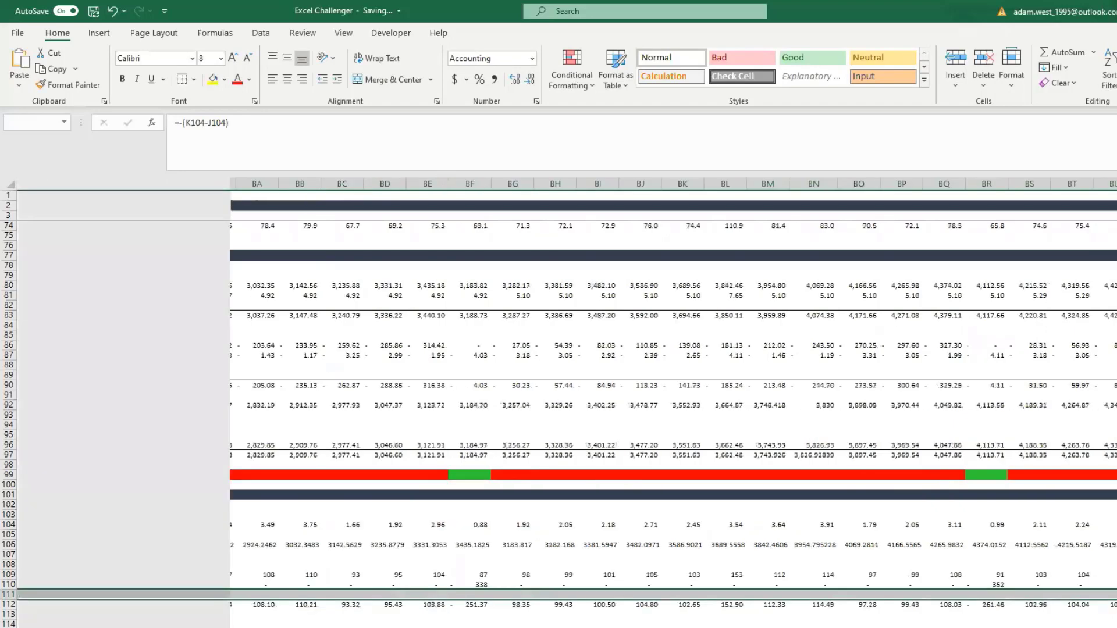
key("Return")
key("Left")
key("Right")
Reduce the change in working capital values across row 111 to one decimal place
key("ctrl+shift+Right")
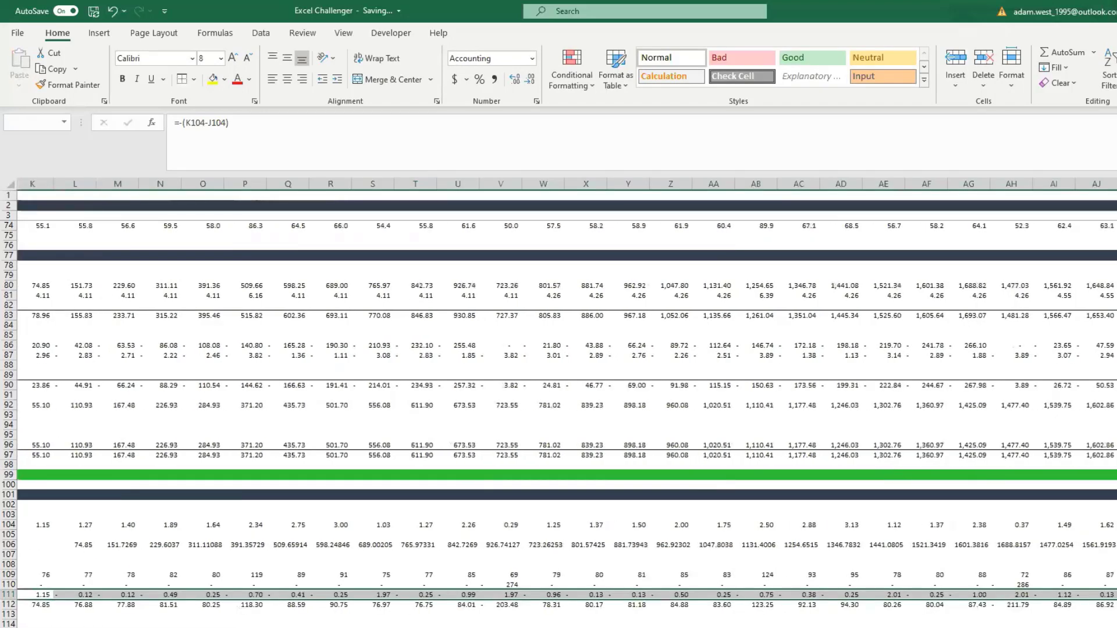
left_click(530, 78)
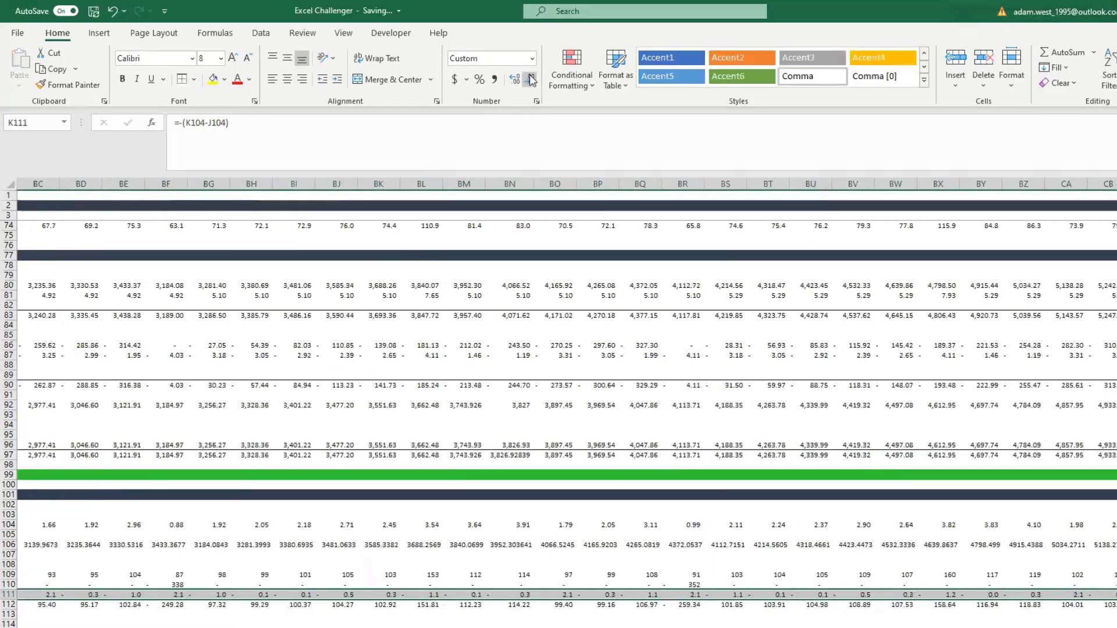
scroll(135, 555, "left", 10)
scroll(135, 554, "left", 10)
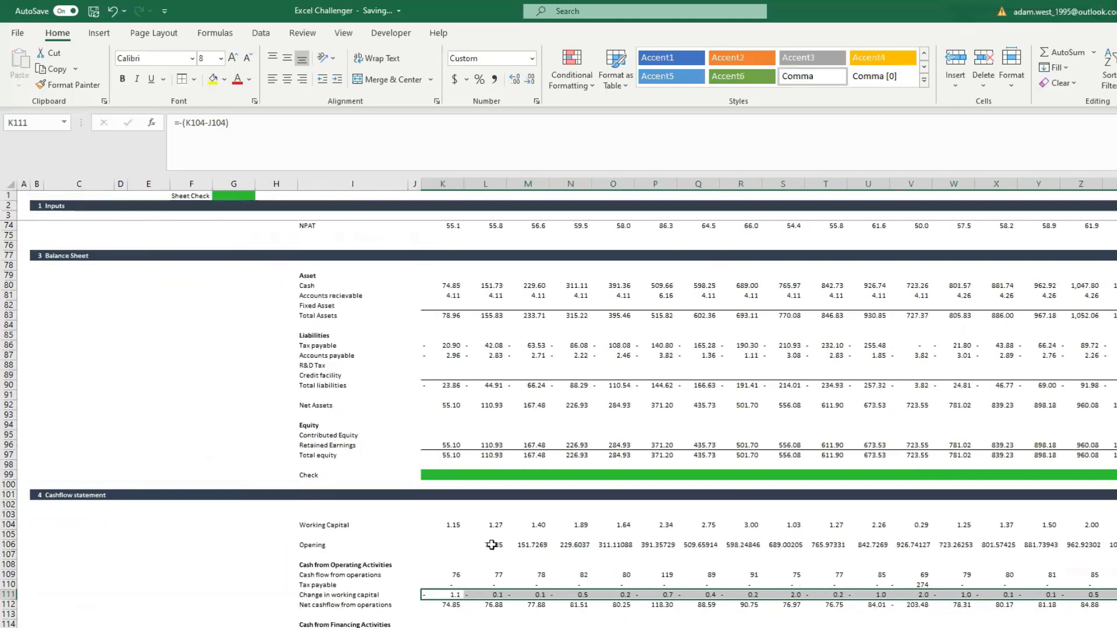
Review the June 2021 column from its year header through the balance sheet to closing cash in V124
scroll(432, 592, "down", 3)
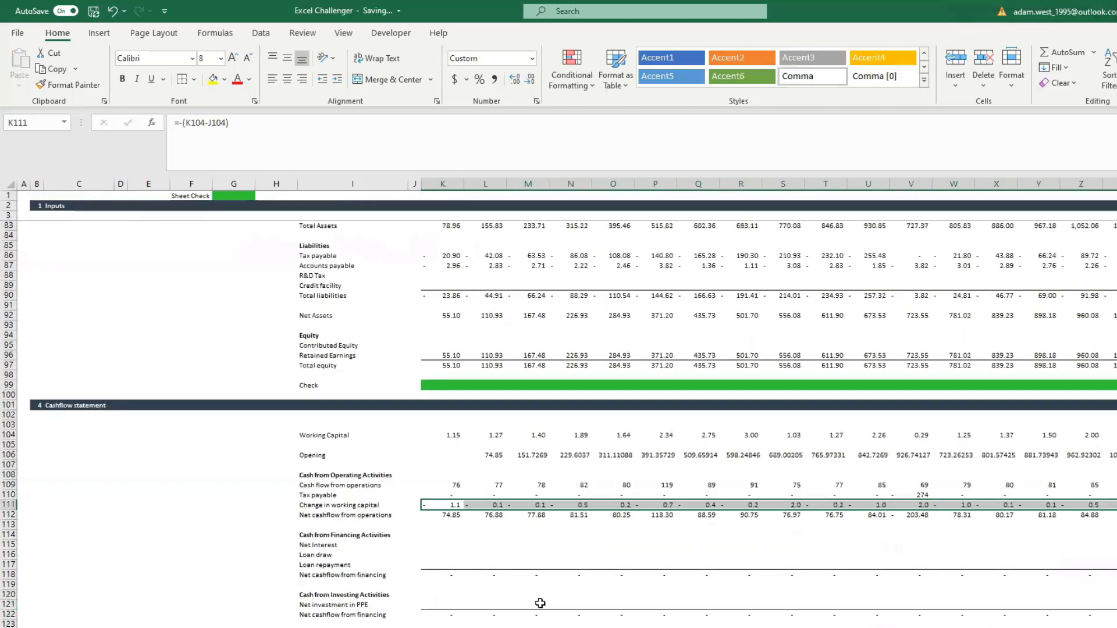
left_click(485, 627)
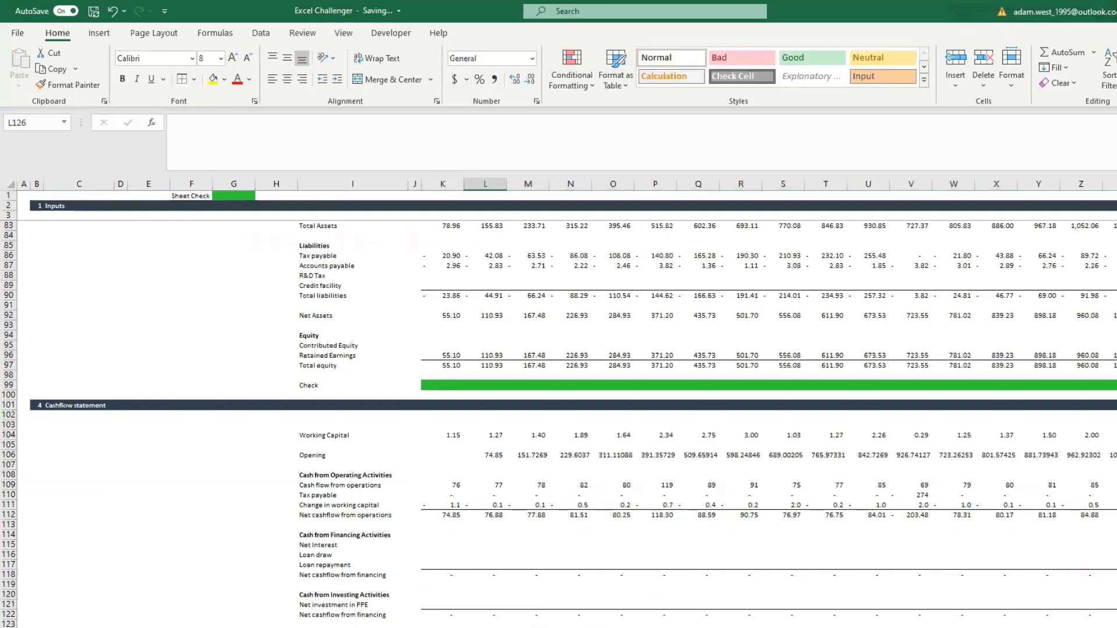
scroll(785, 528, "up", 14)
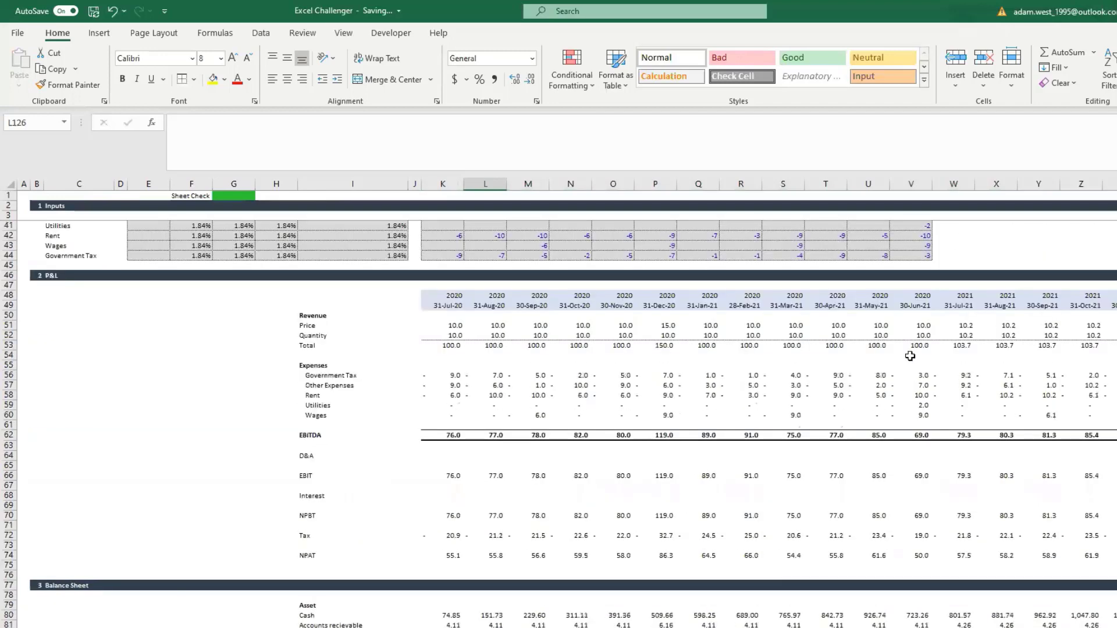
left_click(923, 296)
scroll(948, 512, "down", 10)
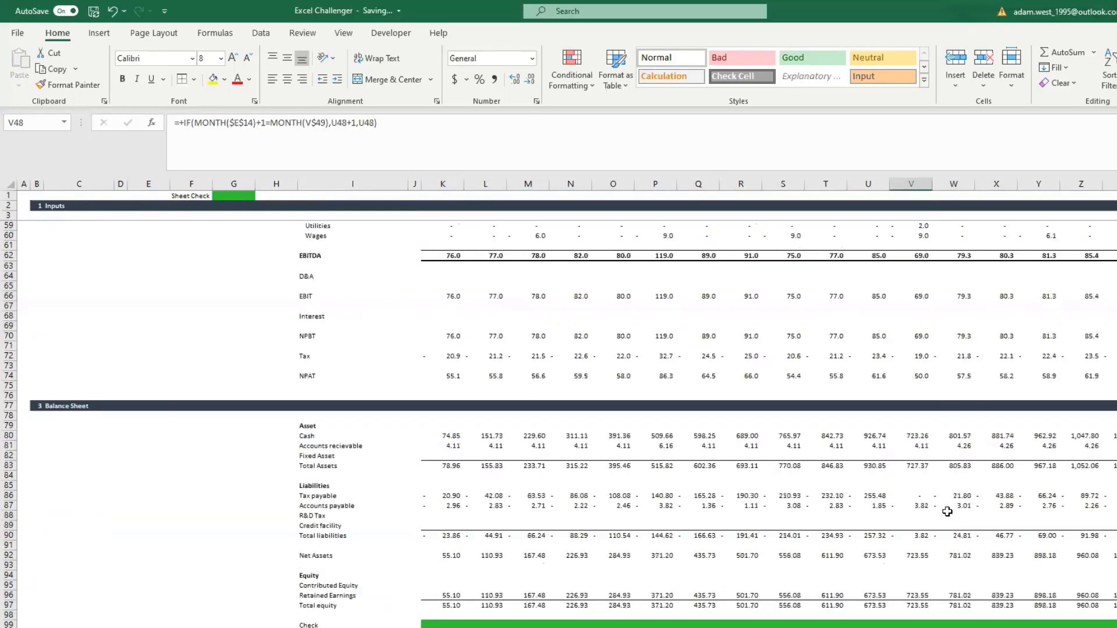
scroll(917, 510, "down", 7)
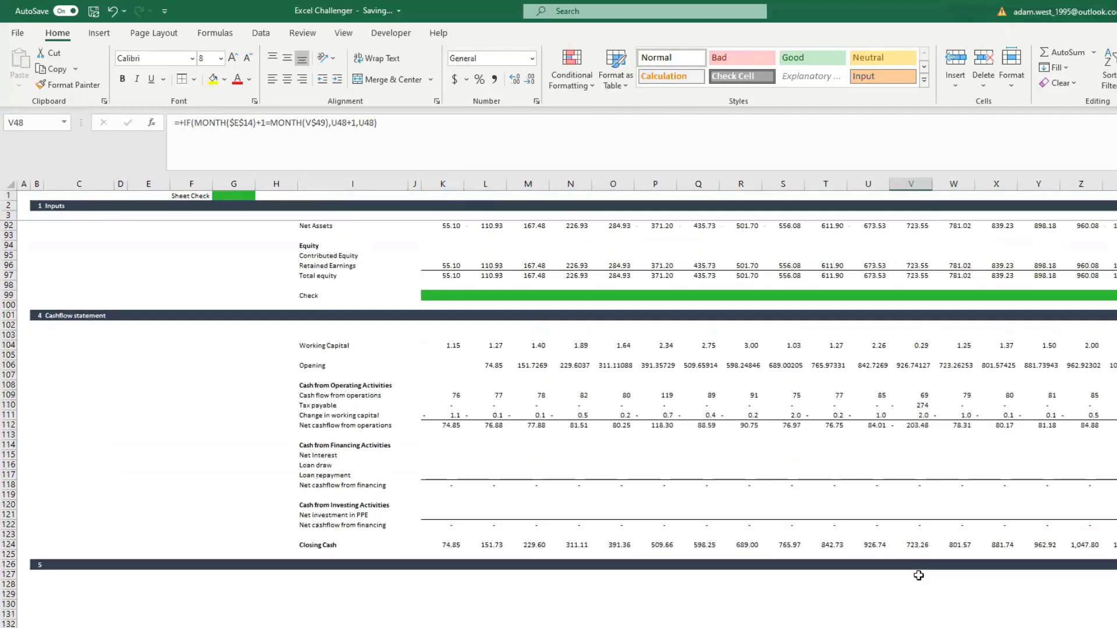
left_click(925, 545)
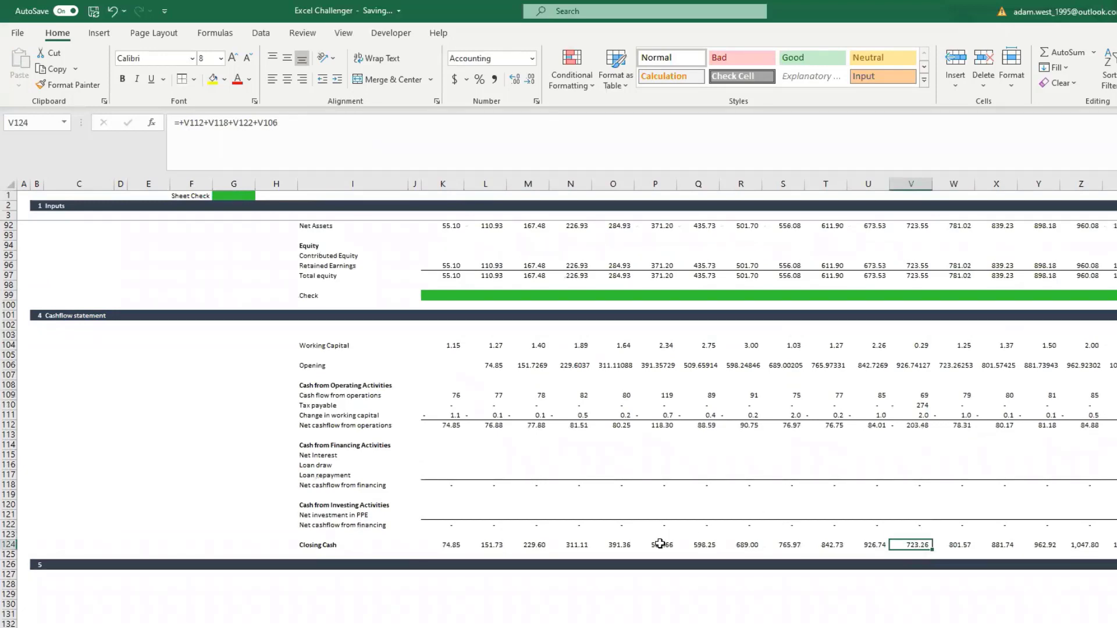
Set Days Sales outstanding in E22 to 0 days and check the effect on June 2021 closing cash in V124
scroll(446, 526, "up", 20)
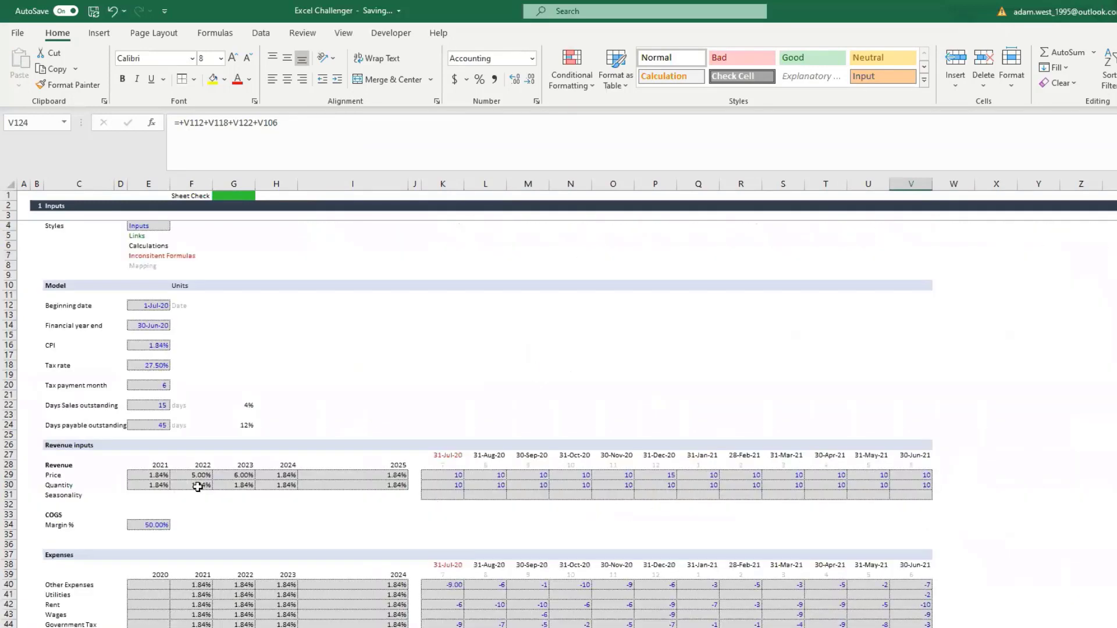
left_click(160, 405)
key("Return")
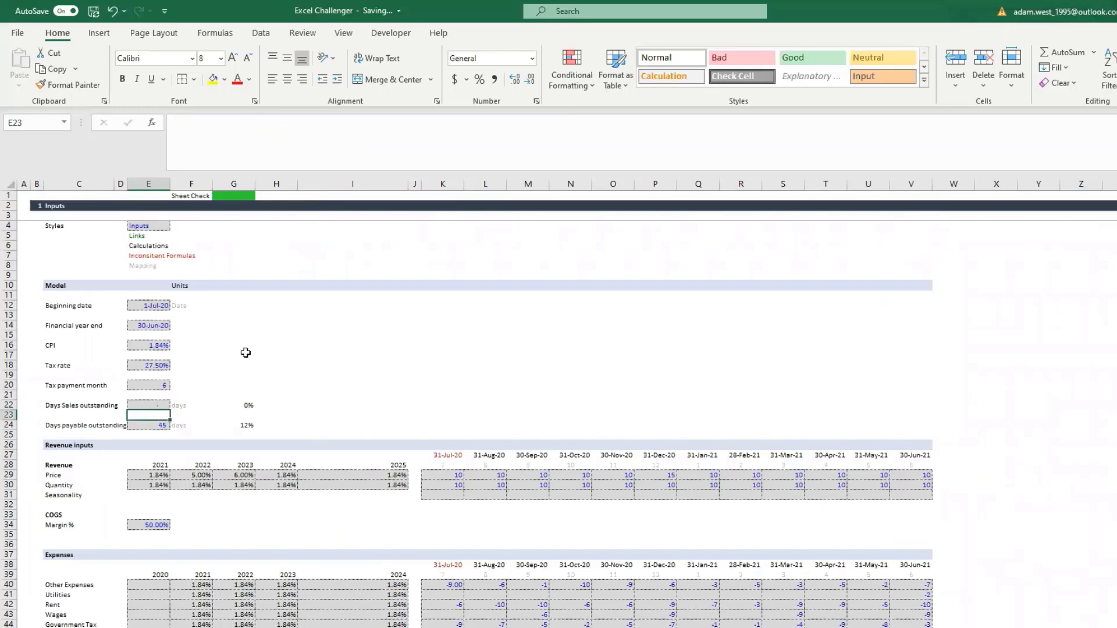
scroll(447, 373, "down", 14)
scroll(447, 373, "down", 17)
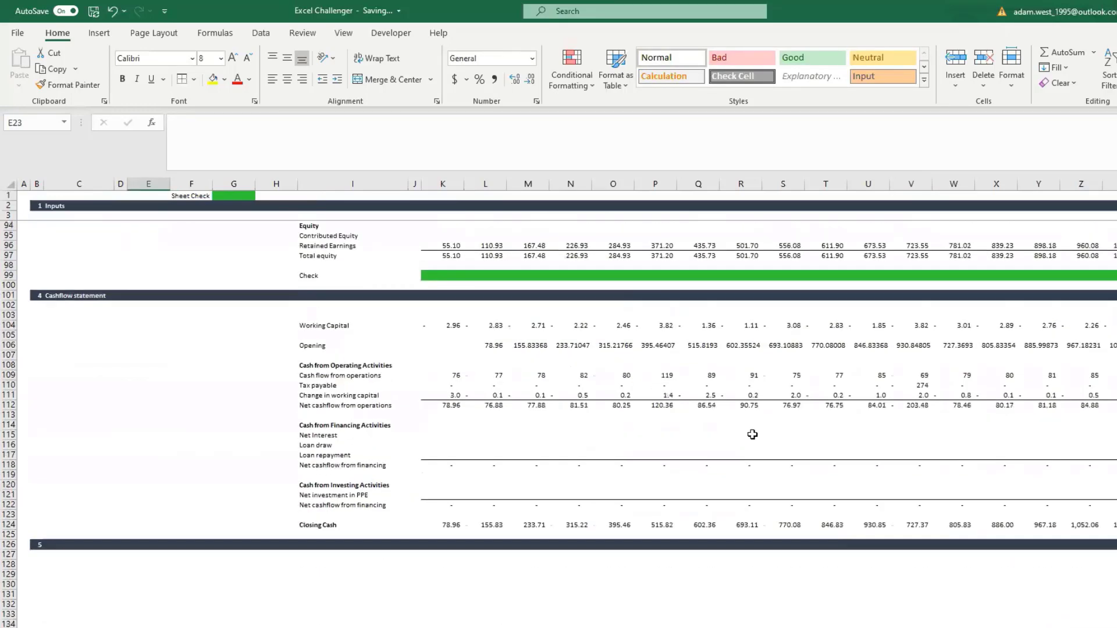
left_click(914, 496)
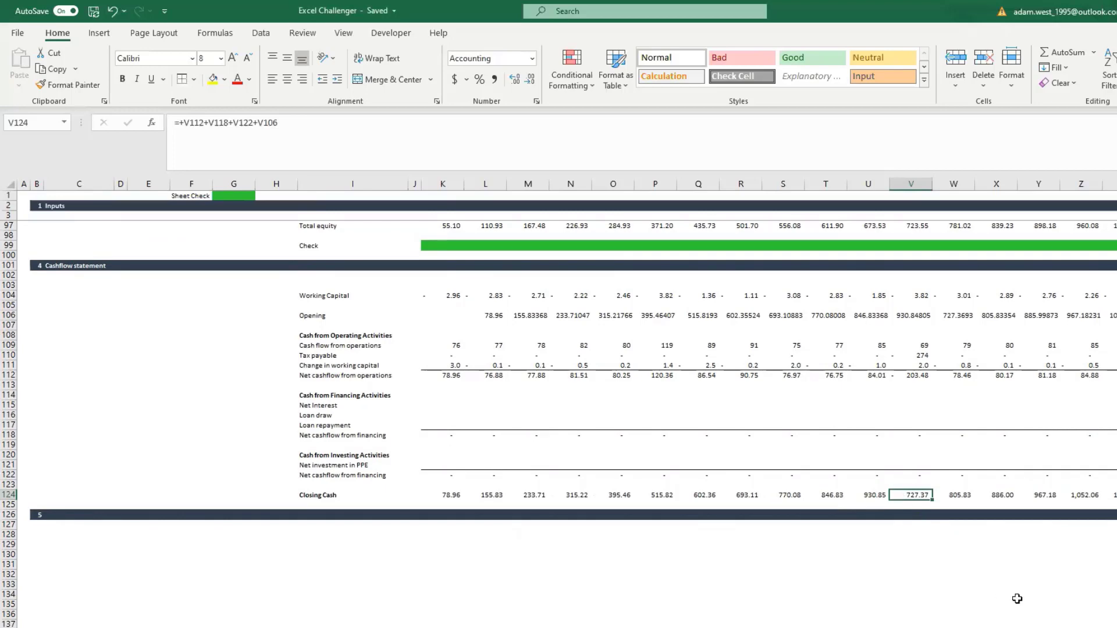
scroll(214, 367, "up", 20)
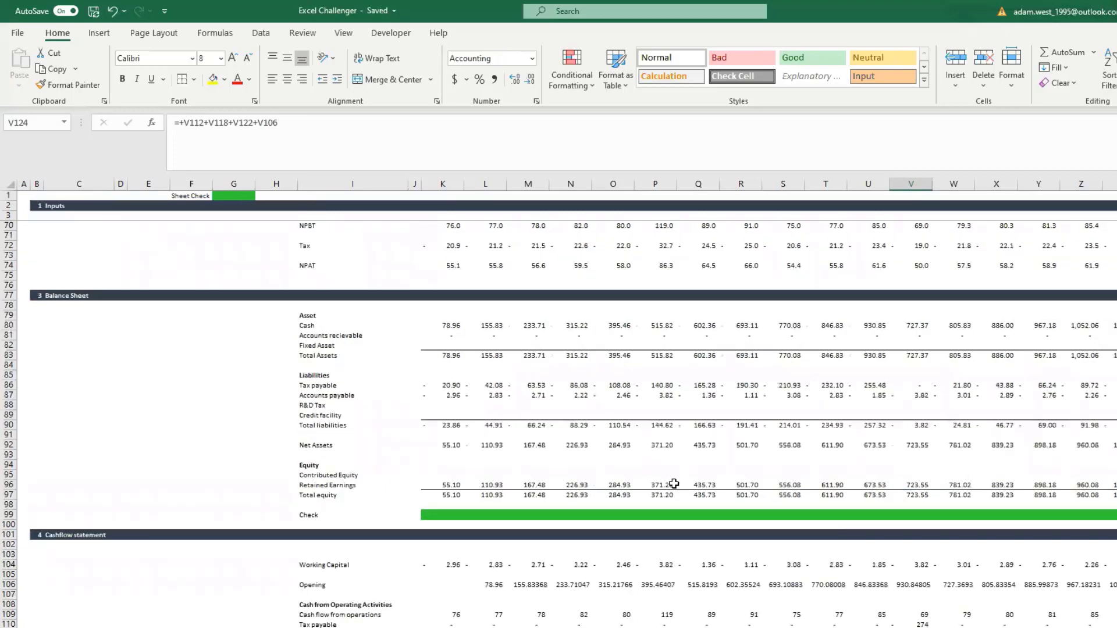
Set Days Sales outstanding in E22 to 15 days
left_click(159, 402)
type("15")
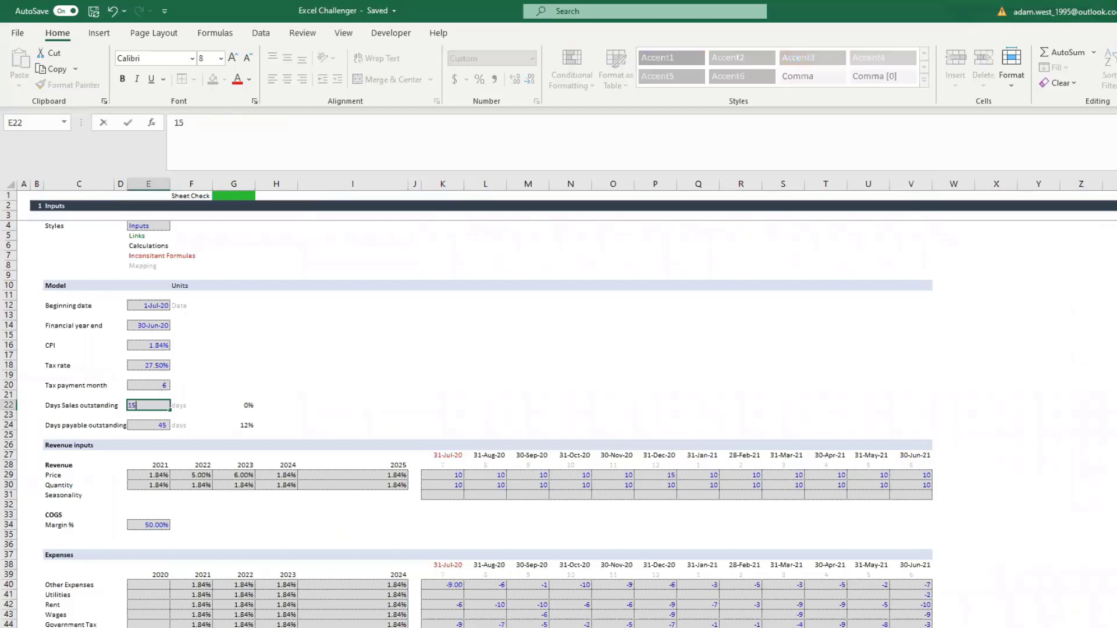
key("Return")
scroll(468, 391, "down", 20)
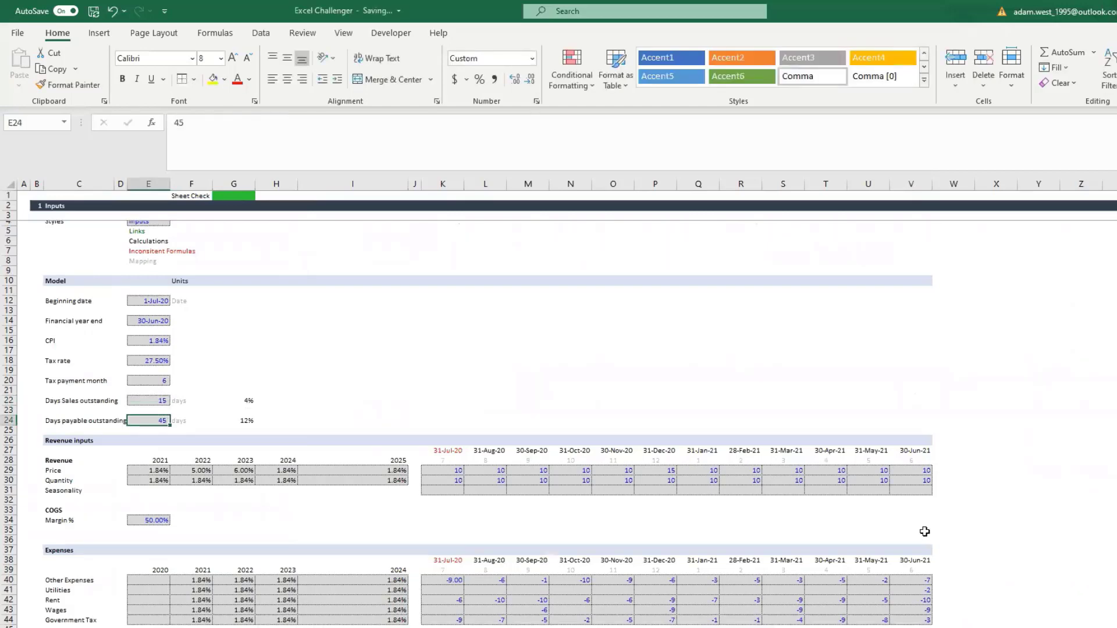
scroll(467, 391, "up", 11)
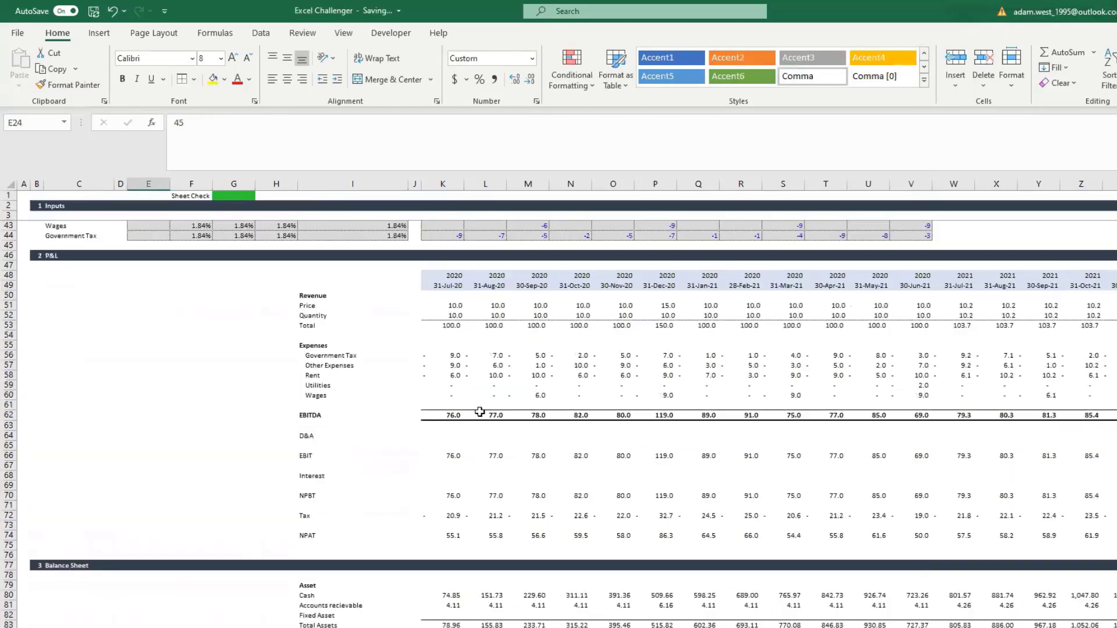
Enter the column heading "R&D" in H49 beside the P&L date header
left_click(230, 276)
left_click(271, 285)
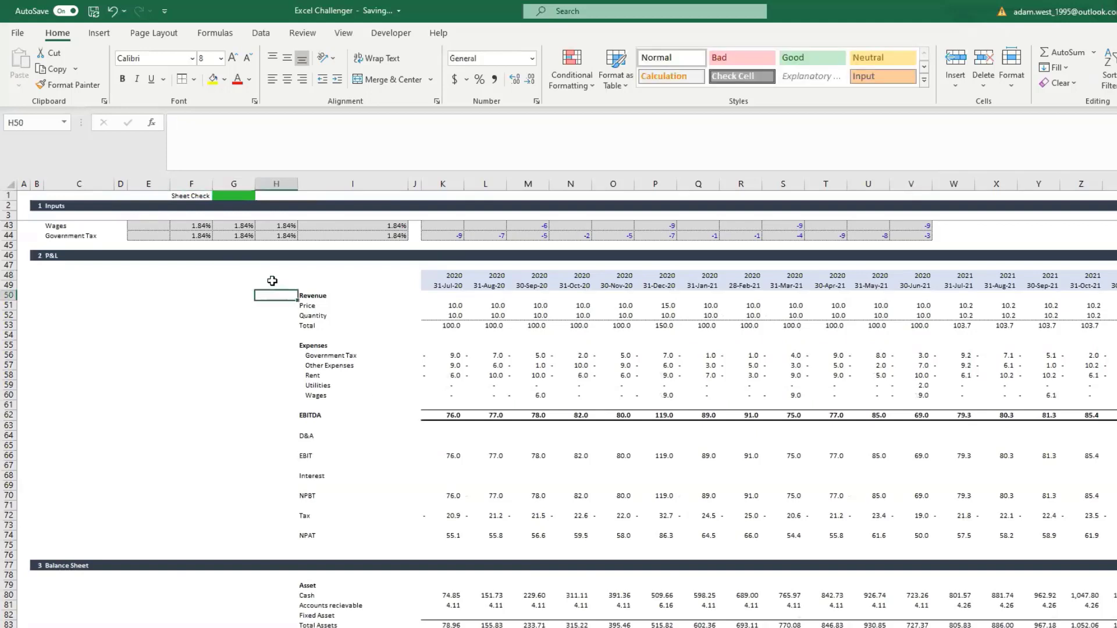
type("R&D")
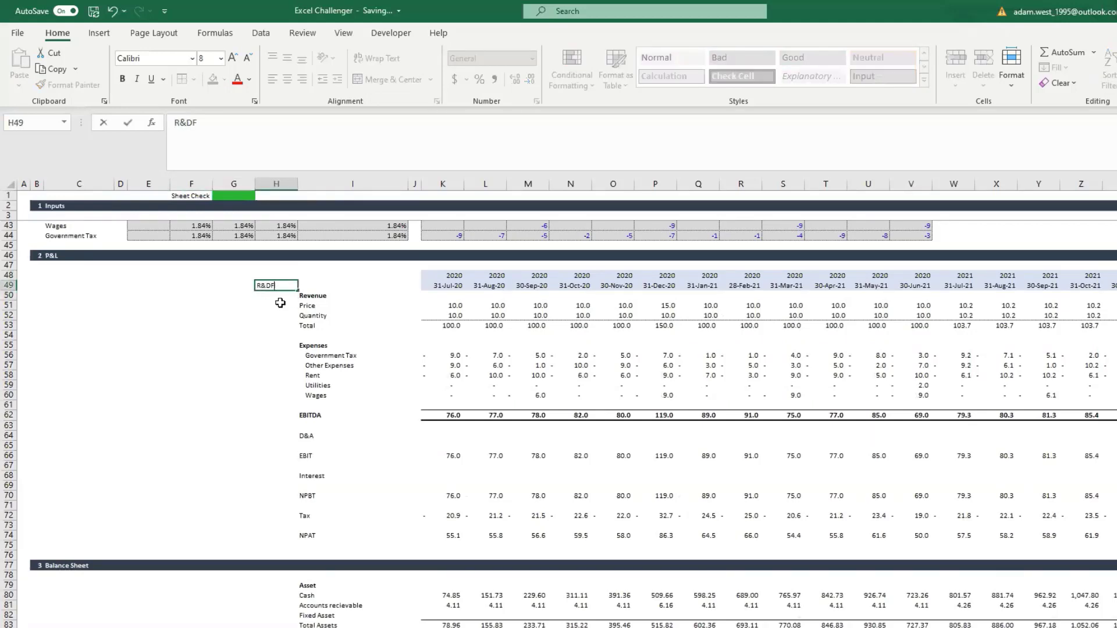
key("ctrl+Return")
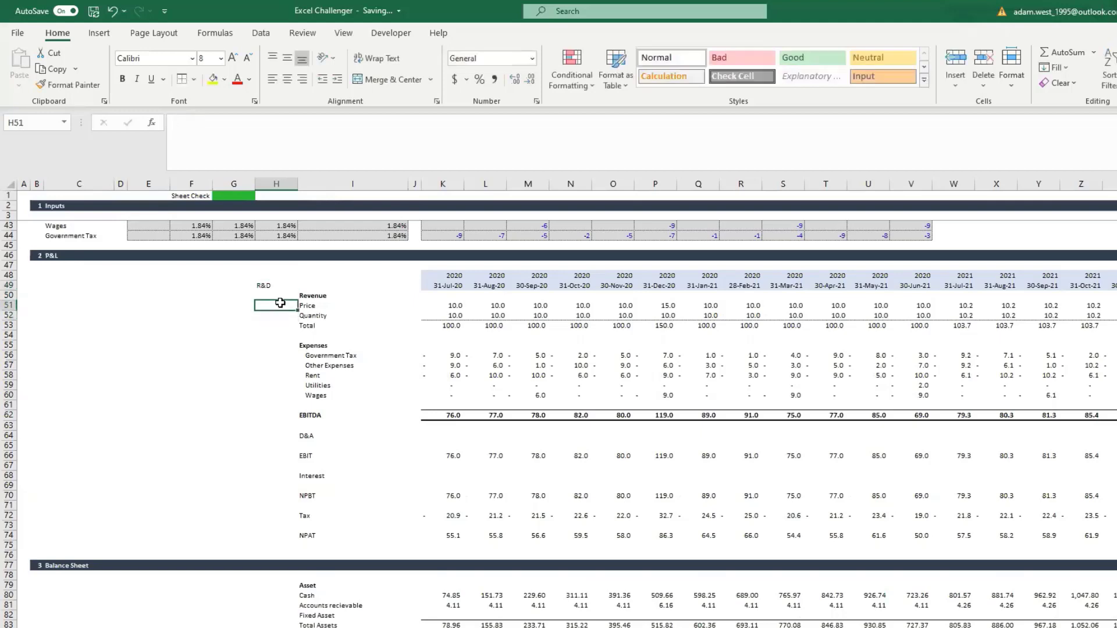
Copy the date header formatting from K48:K49 onto the R&D heading in H48:H49
left_click_drag(447, 283, 447, 276)
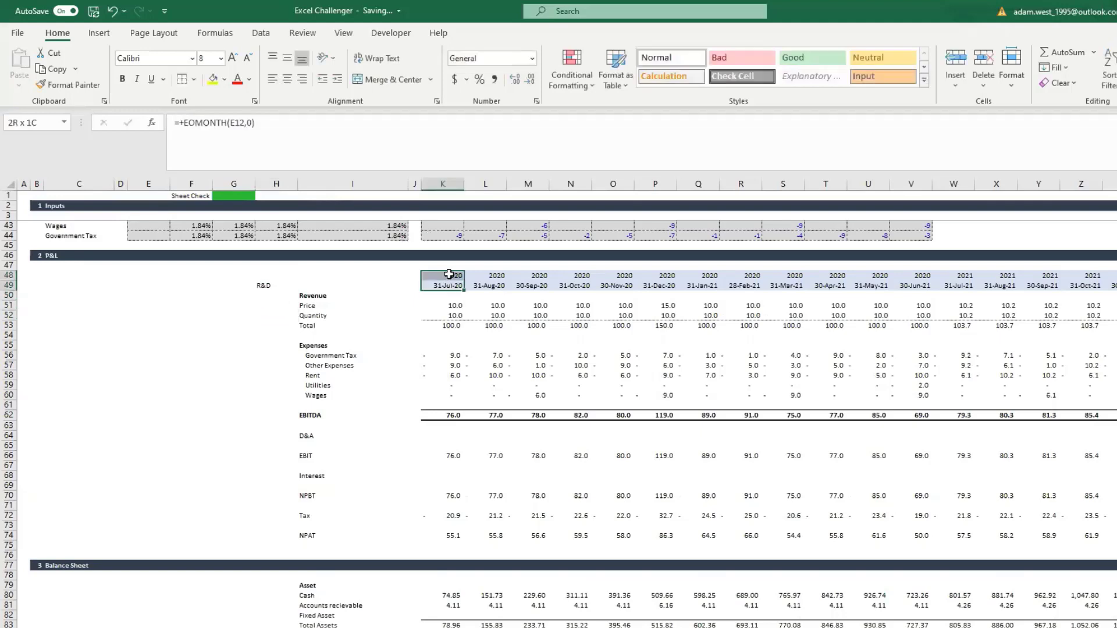
left_click(67, 85)
left_click(260, 278)
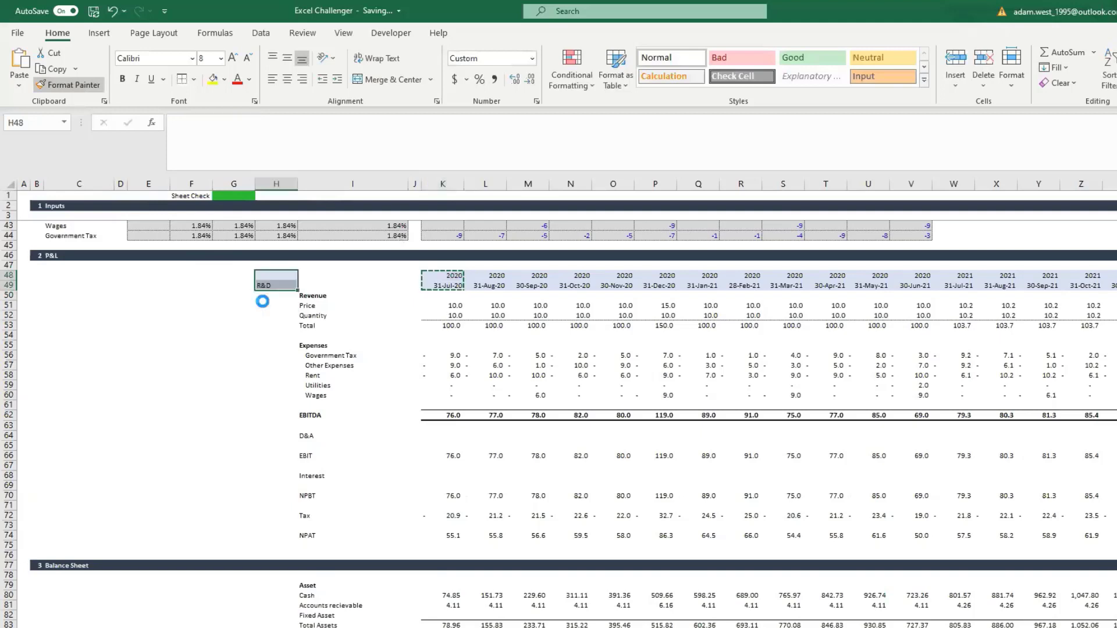
left_click(263, 304)
left_click(268, 287)
left_click(272, 307)
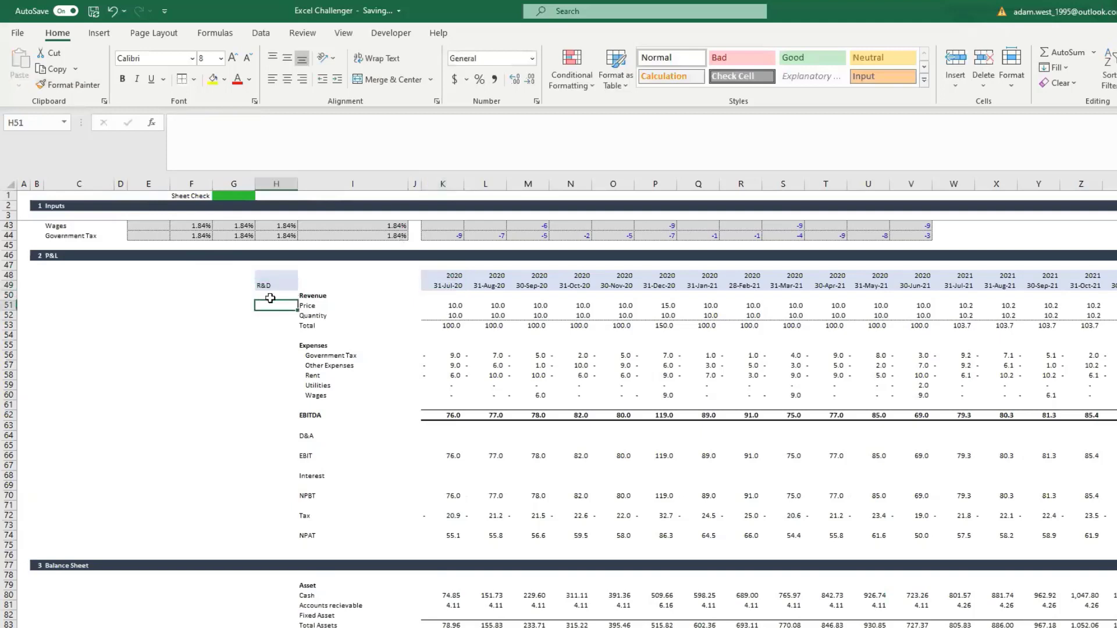
left_click(280, 288)
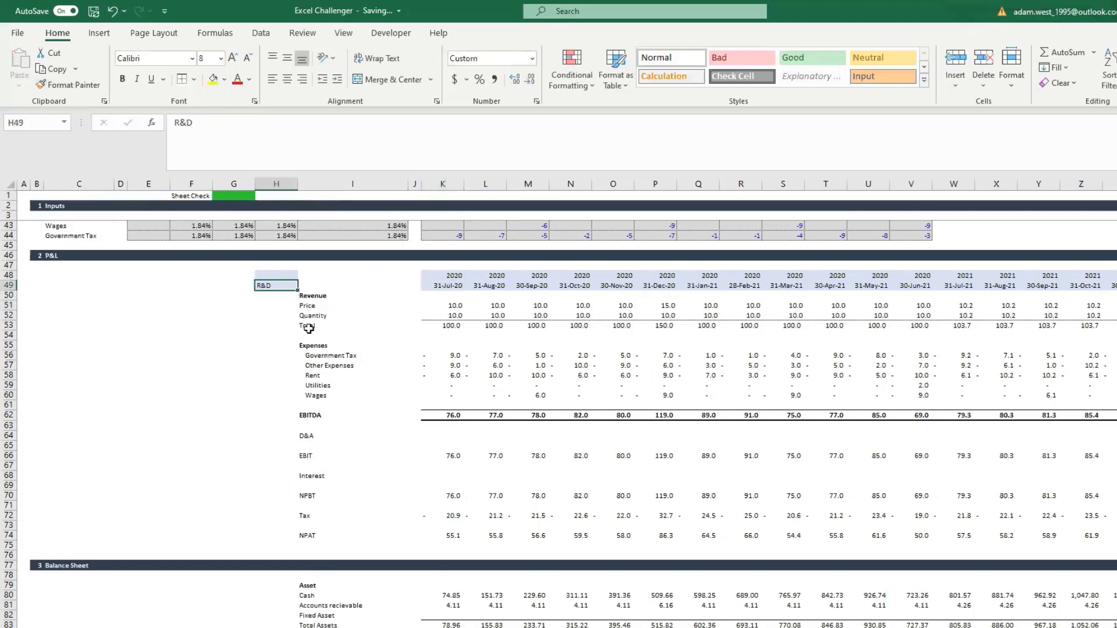
Move the formatted R&D heading one column over from H48:H49 to G48:G49
left_click(274, 274)
mouse_move(274, 274)
left_mouse_down()
mouse_move(272, 292)
mouse_move(235, 295)
left_mouse_up()
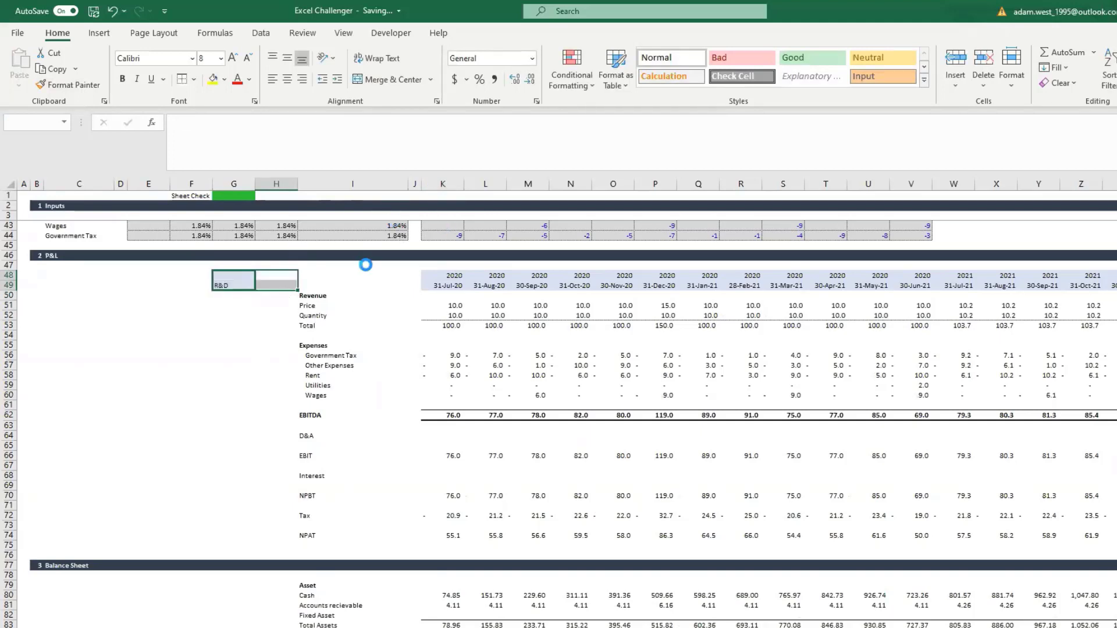
left_click(232, 324)
left_click(233, 295)
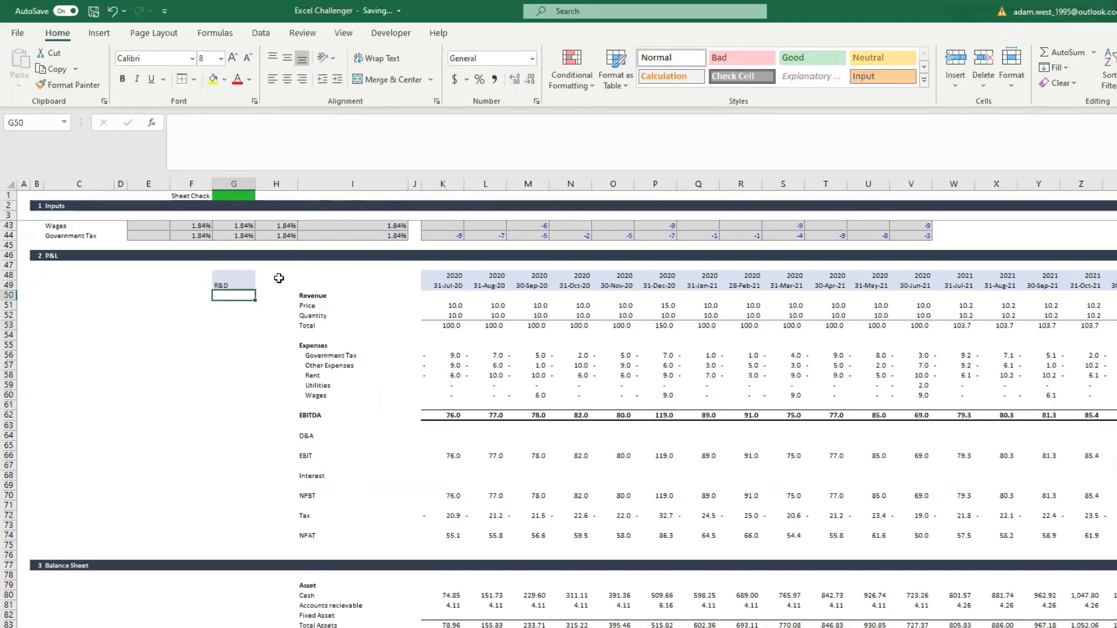
Copy the input cell formatting of the COGS margin in E34 down column G from G50, below the R&D heading
scroll(375, 282, "up", 5)
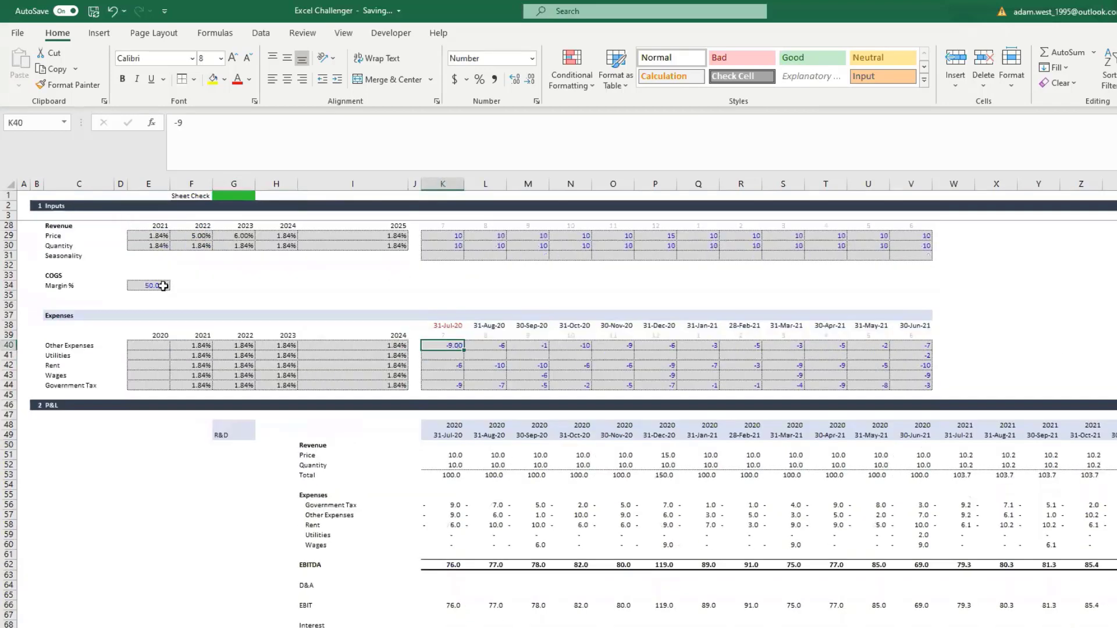
left_click(158, 285)
left_click(68, 85)
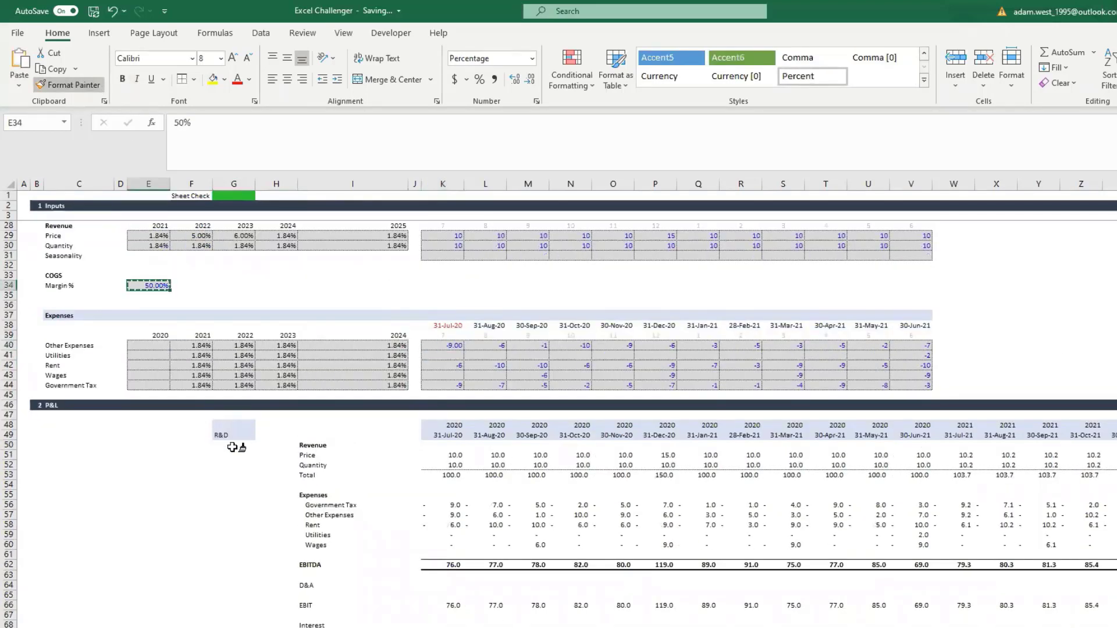
left_click_drag(231, 450, 235, 627)
left_click(238, 605)
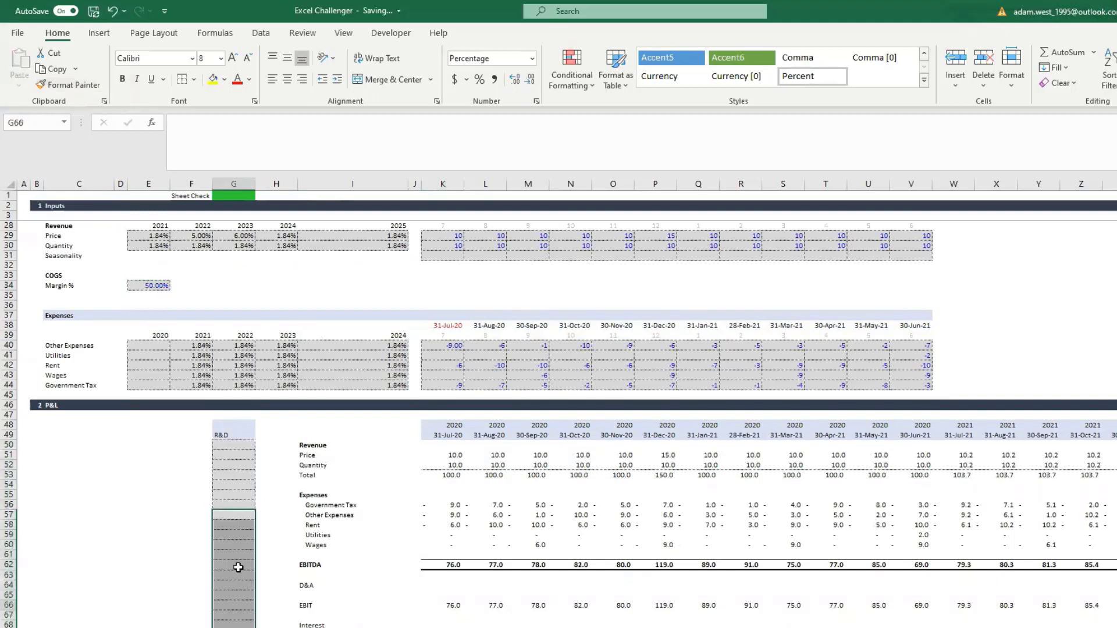
left_click(191, 627)
left_click(277, 627)
left_click(234, 627)
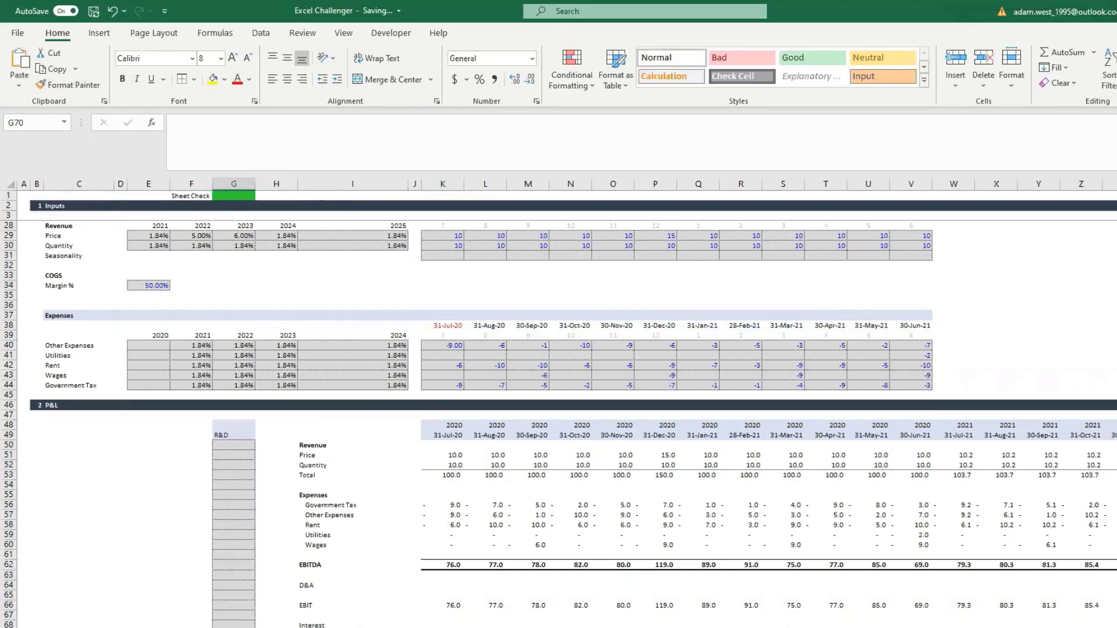
Clear the surplus input formatting from G66:G69 in the R&D column by filling it with blank cells
key("Up")
key("Right")
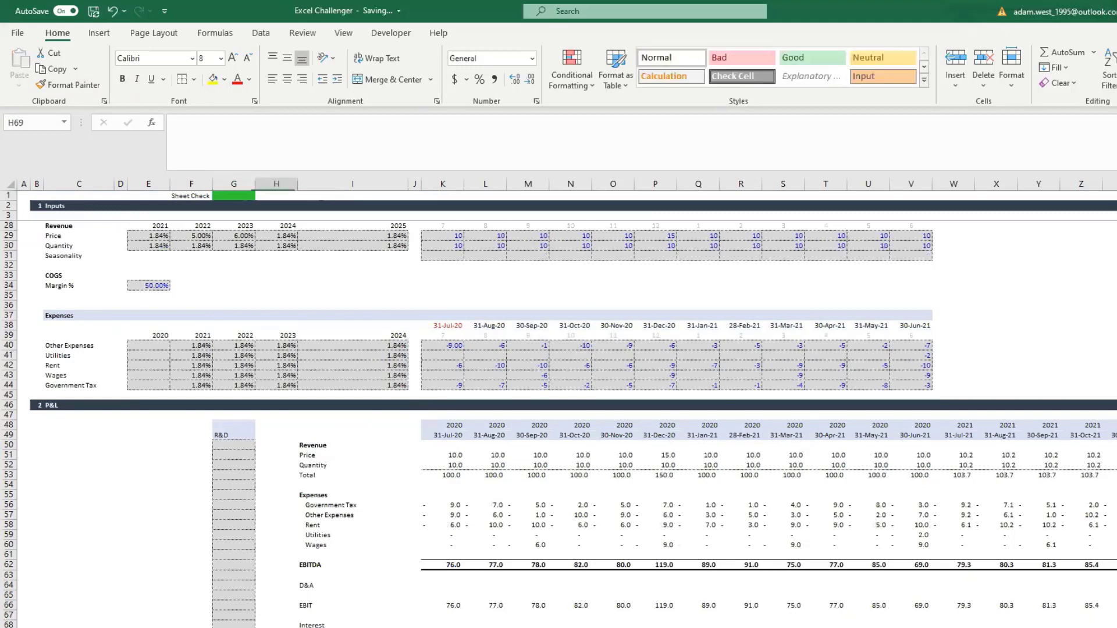
key("shift+Up")
key("shift+Up")
key("shift+Left")
key("shift+Up")
key("shift+Left")
key("ctrl+r")
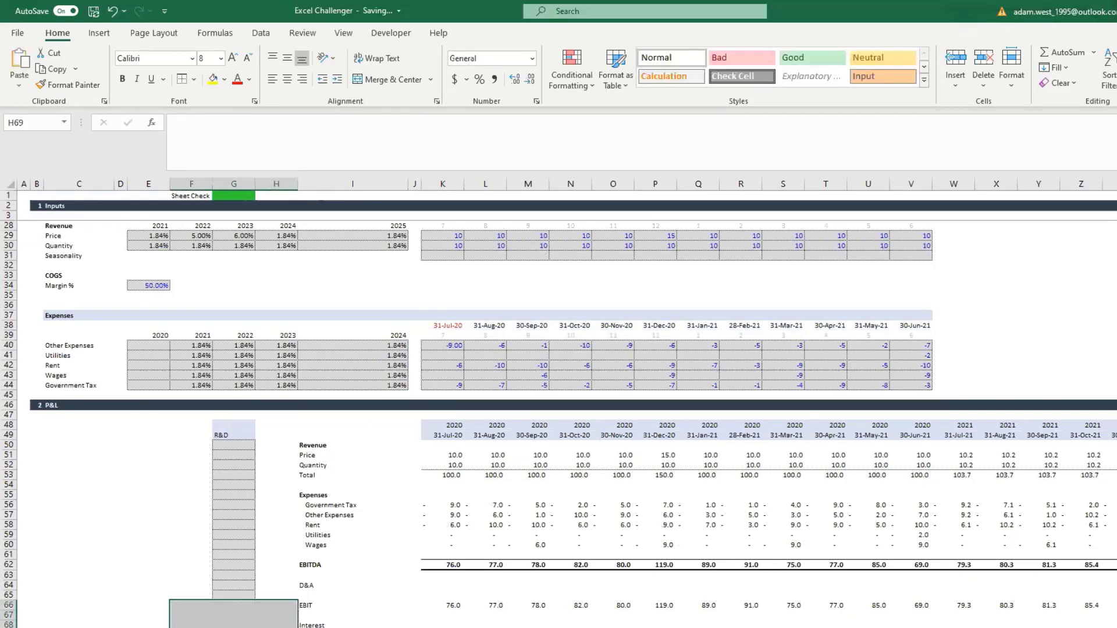
Paste a blank cell over G50:G52 to remove the R&D input formatting beside the revenue price and quantity rows
key("Up")
key("Up")
key("Up")
key("Up")
key("Up")
key("Up")
key("Up")
key("Up")
key("Up")
key("Up")
key("Up")
key("Up")
key("Up")
key("Up")
key("Up")
key("Up")
key("Up")
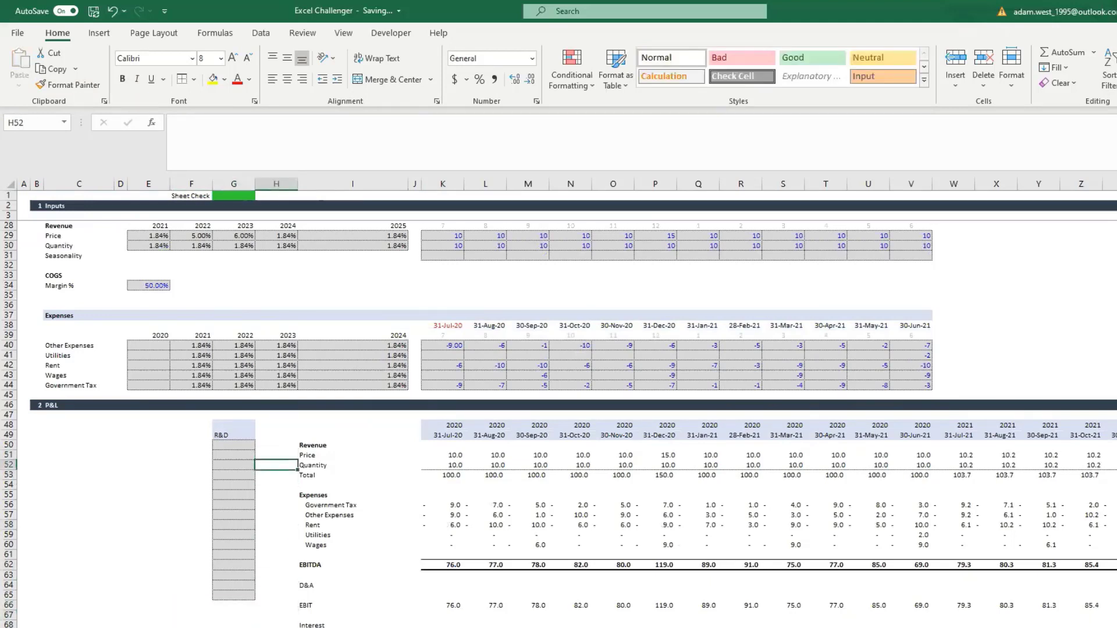
key("ctrl+c")
key("shift+Left")
key("shift+Up")
key("shift+Up")
key("Return")
key("Right")
key("Down")
key("Down")
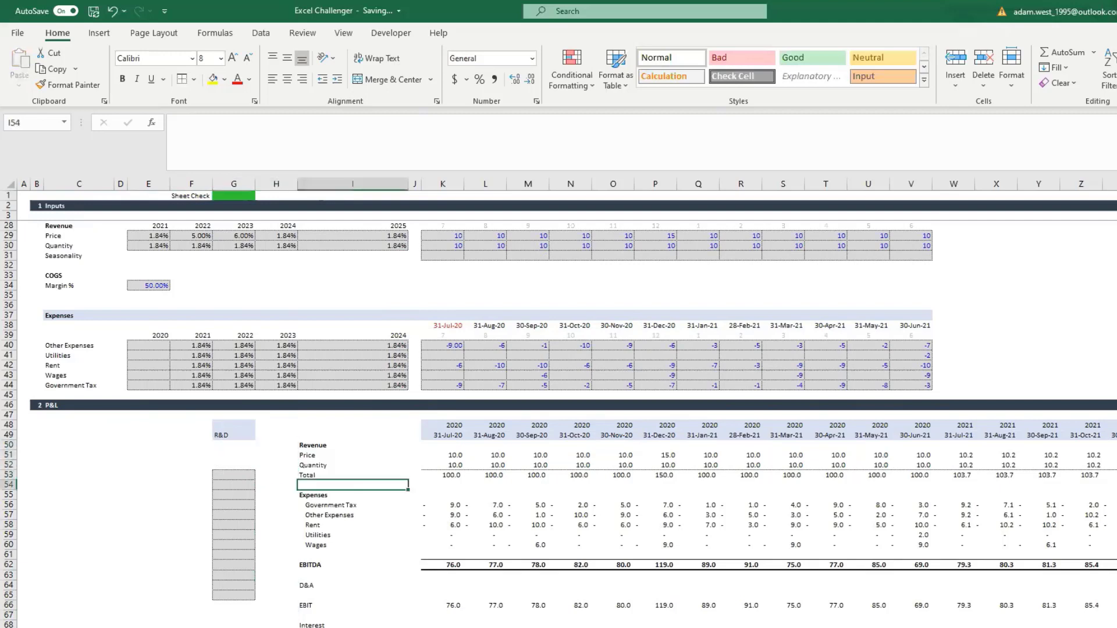
Paste a blank cell over G53:G55 to remove the R&D input formatting down to the Expenses heading
key("Left")
key("Down")
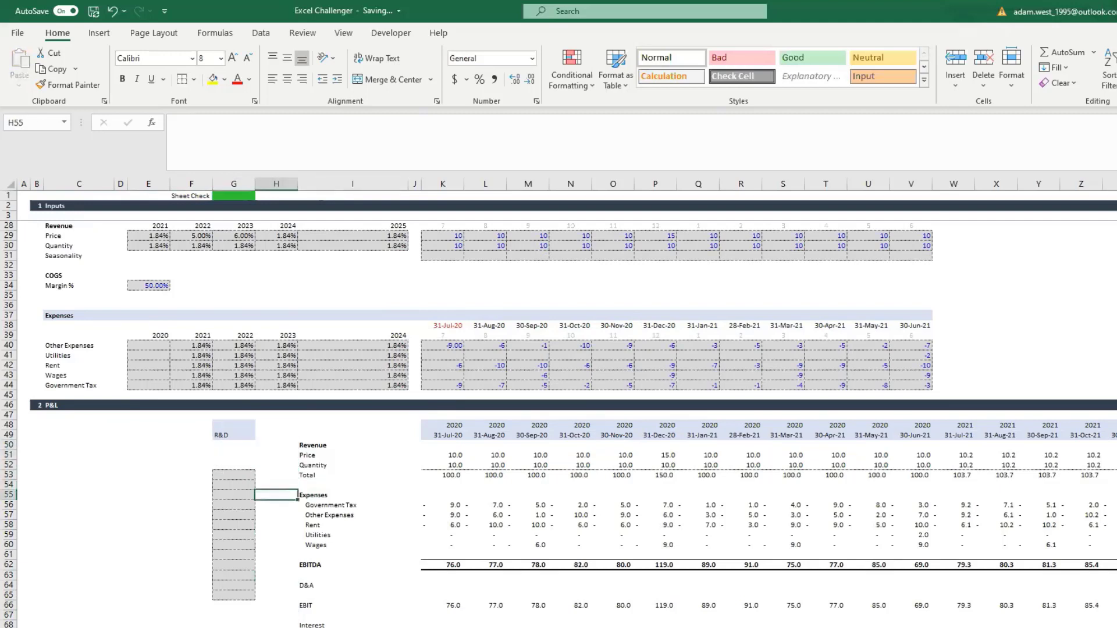
key("ctrl+c")
key("shift+Up")
key("shift+Left")
key("shift+Up")
key("Return")
key("Right")
key("Down")
key("Left")
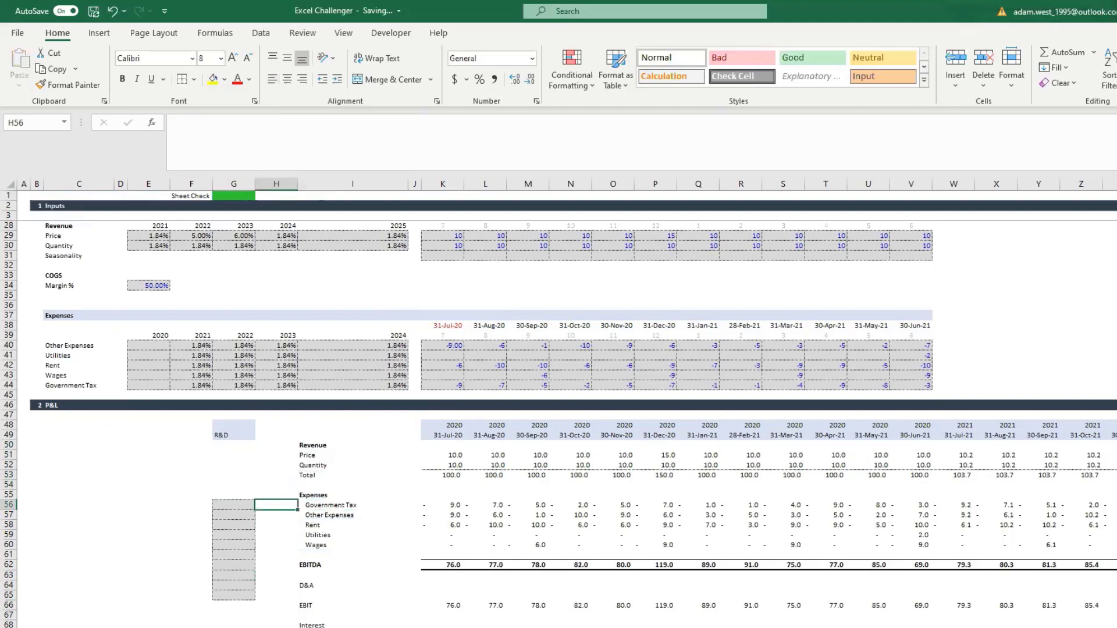
Paste a blank cell over G61:G62 to remove the R&D input formatting around the EBITDA row
key("Down")
key("Down")
key("Down")
key("Down")
key("Down")
key("Down")
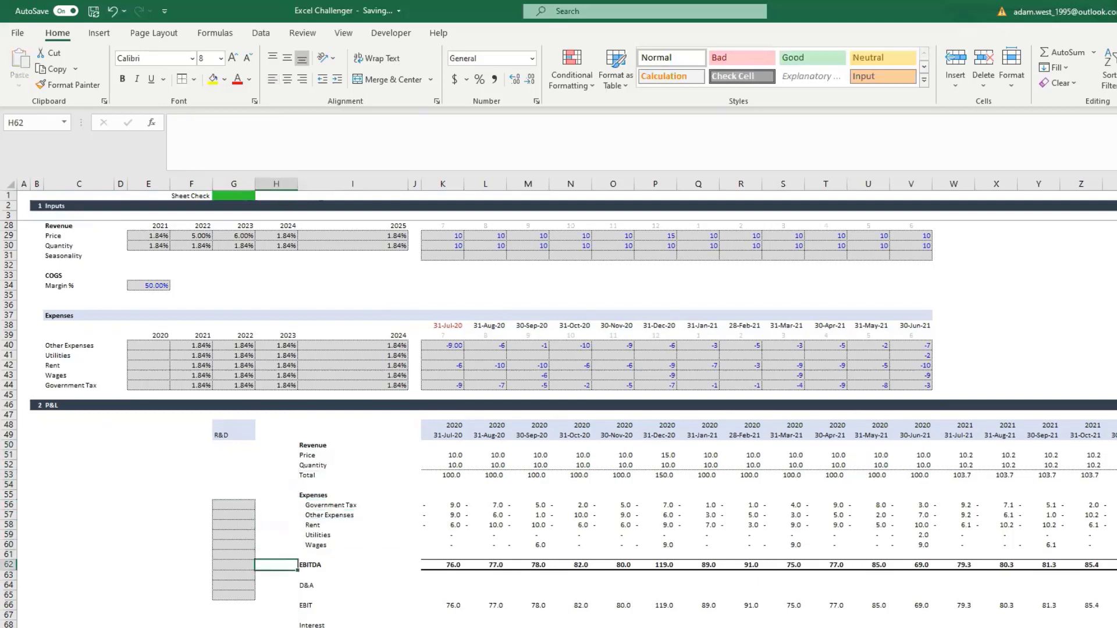
key("ctrl+c")
key("shift+Left")
key("shift+Up")
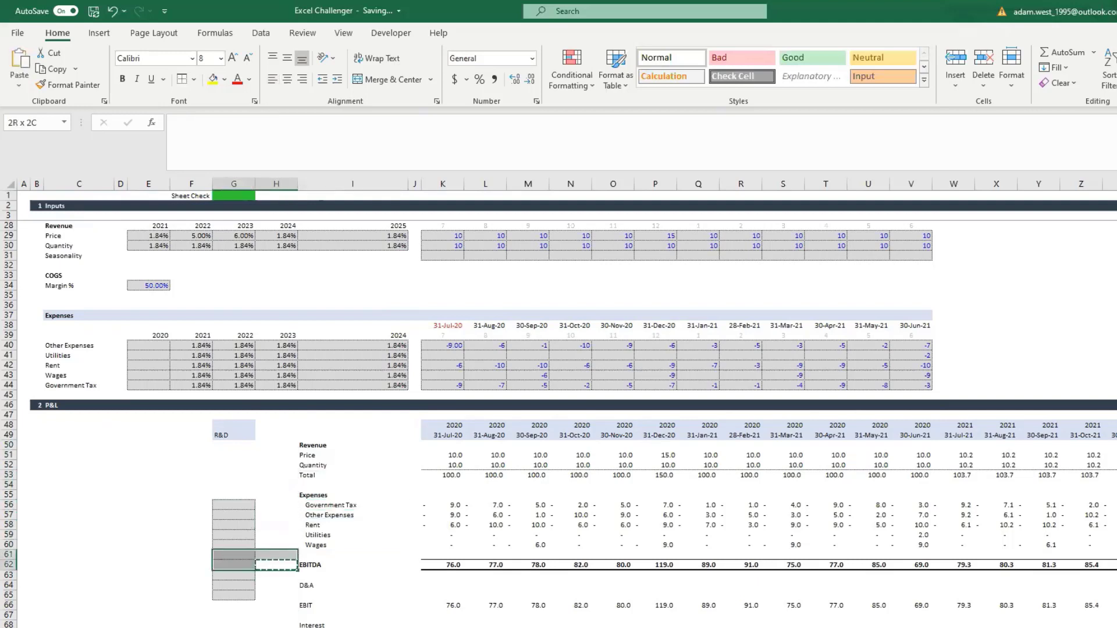
key("Return")
key("Up")
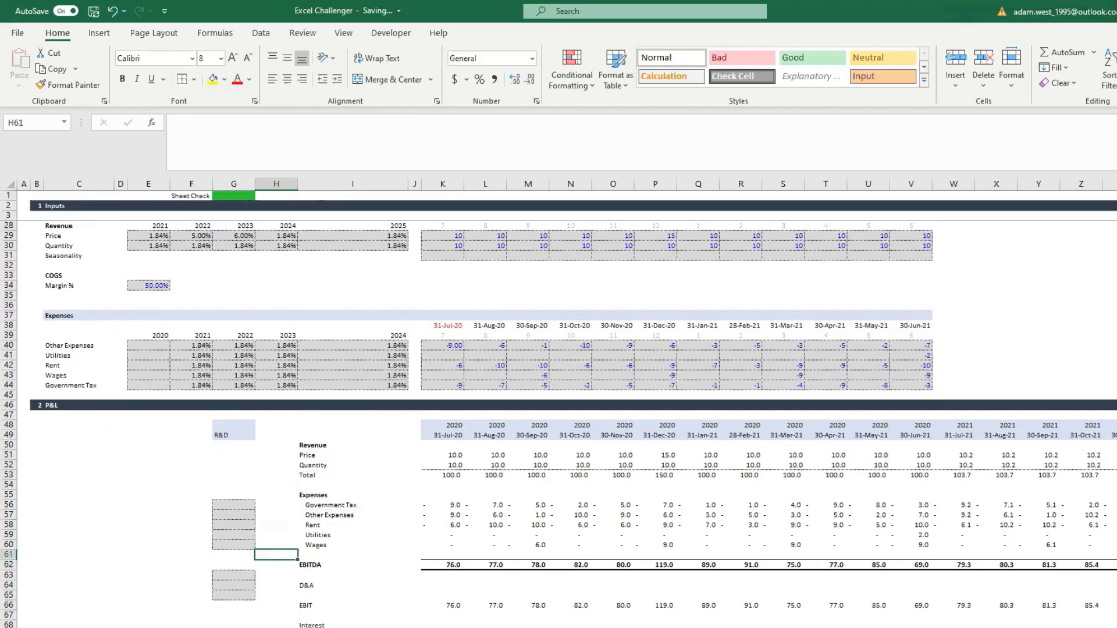
Insert two rows above the Revenue inputs heading and label C26 "R&D"
scroll(58, 320, "up", 4)
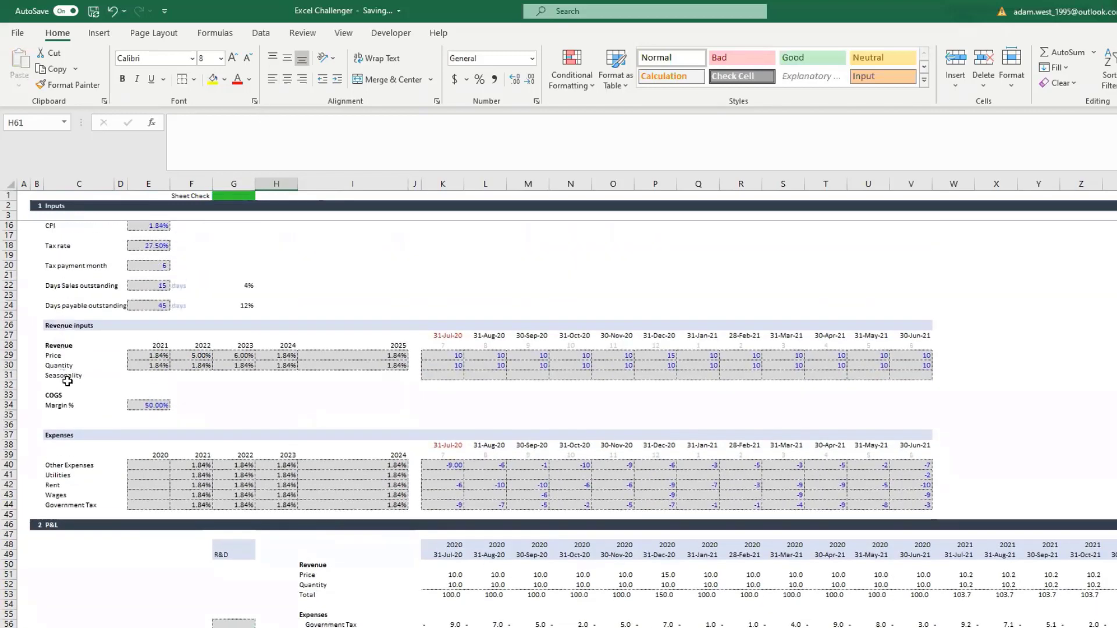
left_click(10, 327)
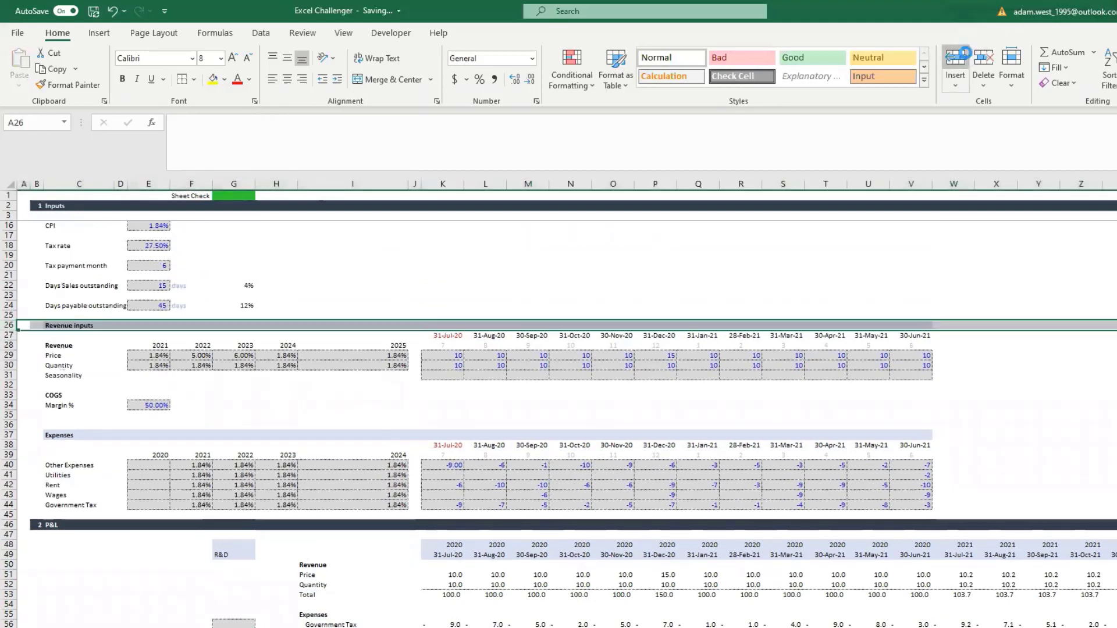
left_click(956, 58)
left_click(95, 324)
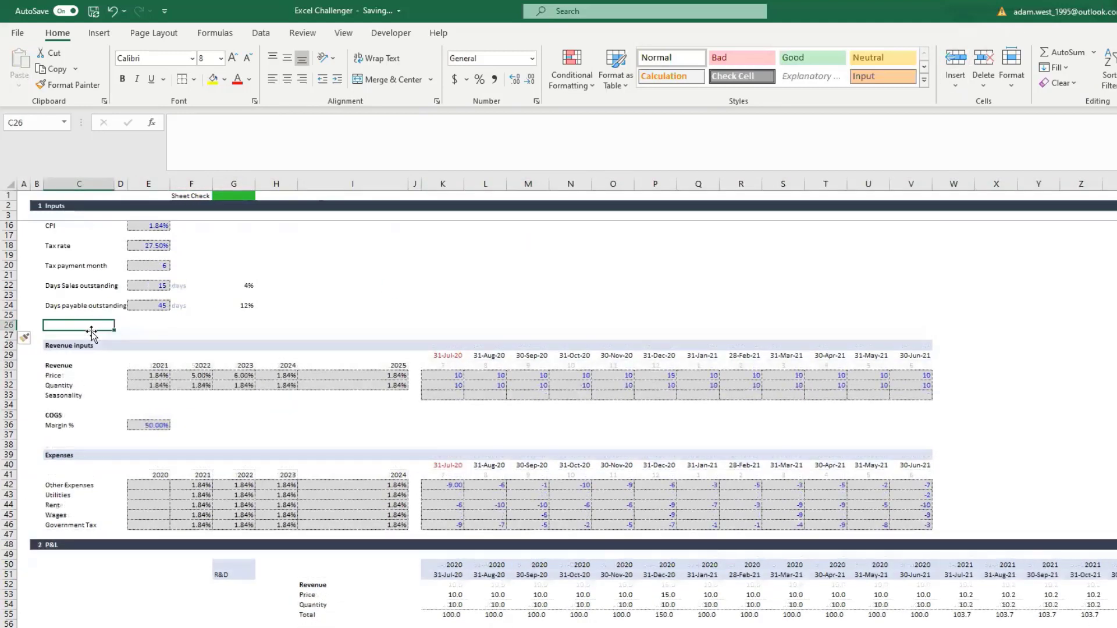
type("R&D")
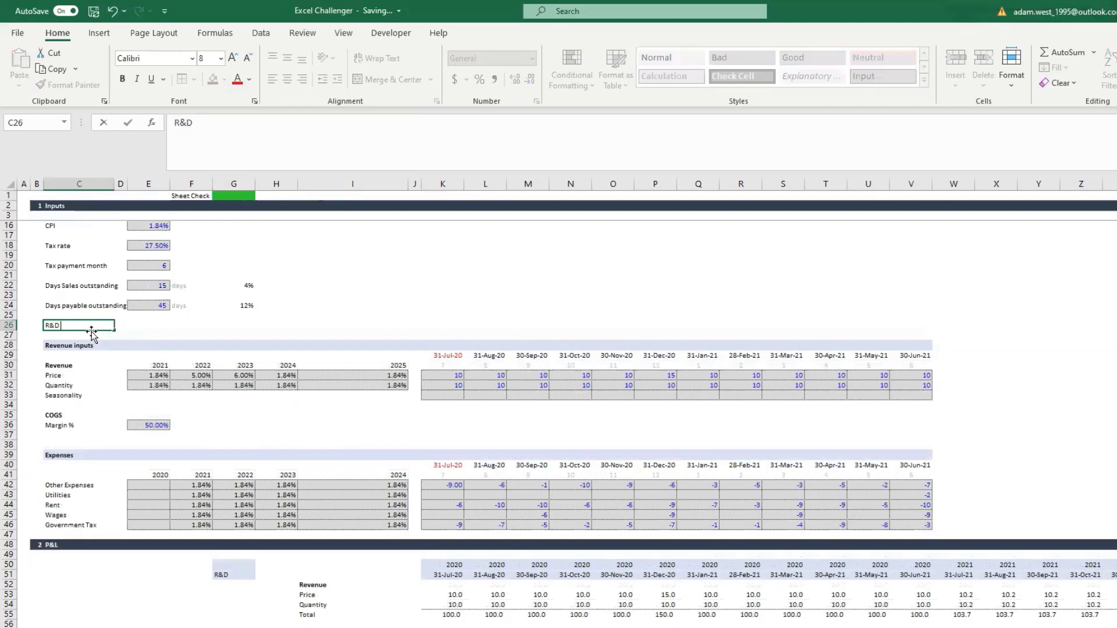
key("Right")
Copy the tax rate input cell E18 to E26 as the percentage input for R&D
key("Right")
key("Up")
key("Up")
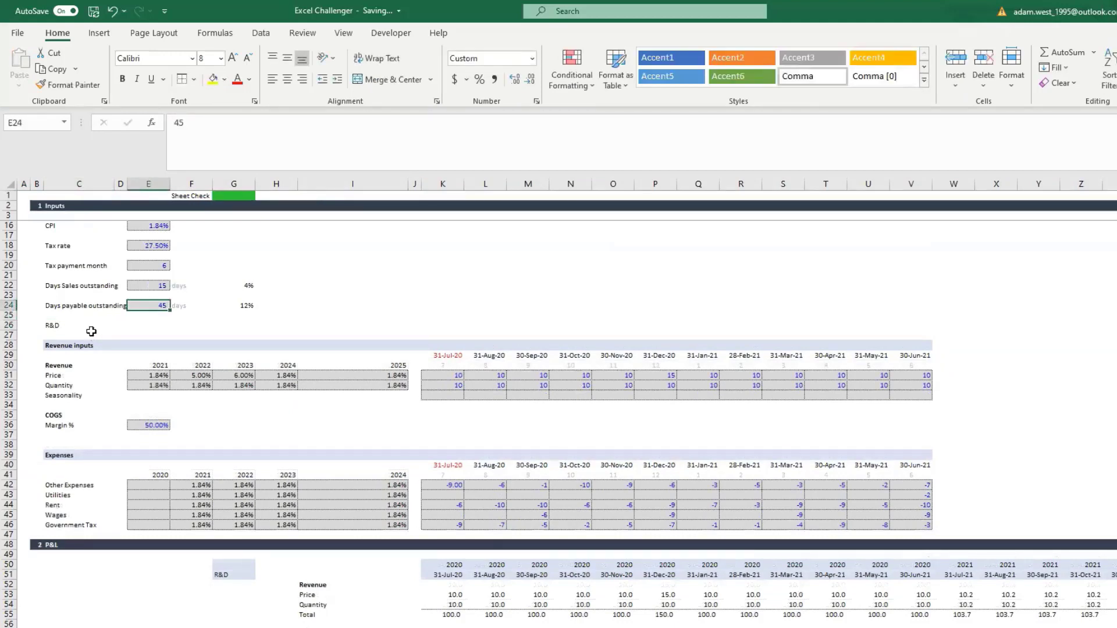
key("ctrl+c")
key("Up")
key("Up")
key("Up")
key("Up")
key("Up")
key("Up")
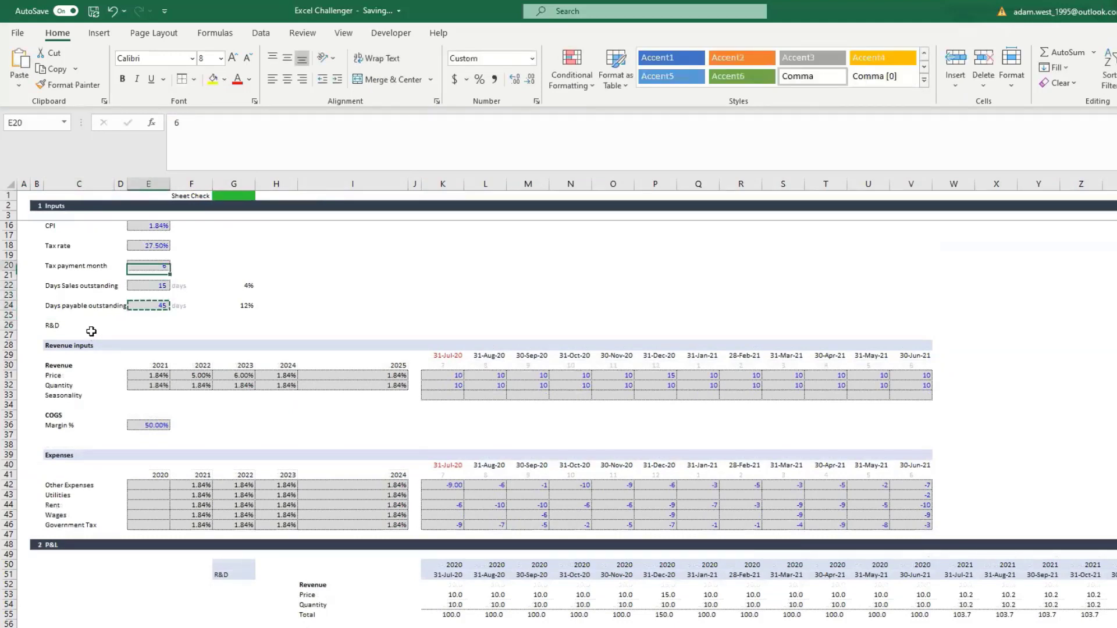
key("ctrl+c")
key("Down")
key("Down")
key("Down")
key("Down")
key("Down")
key("Down")
key("Down")
key("Down")
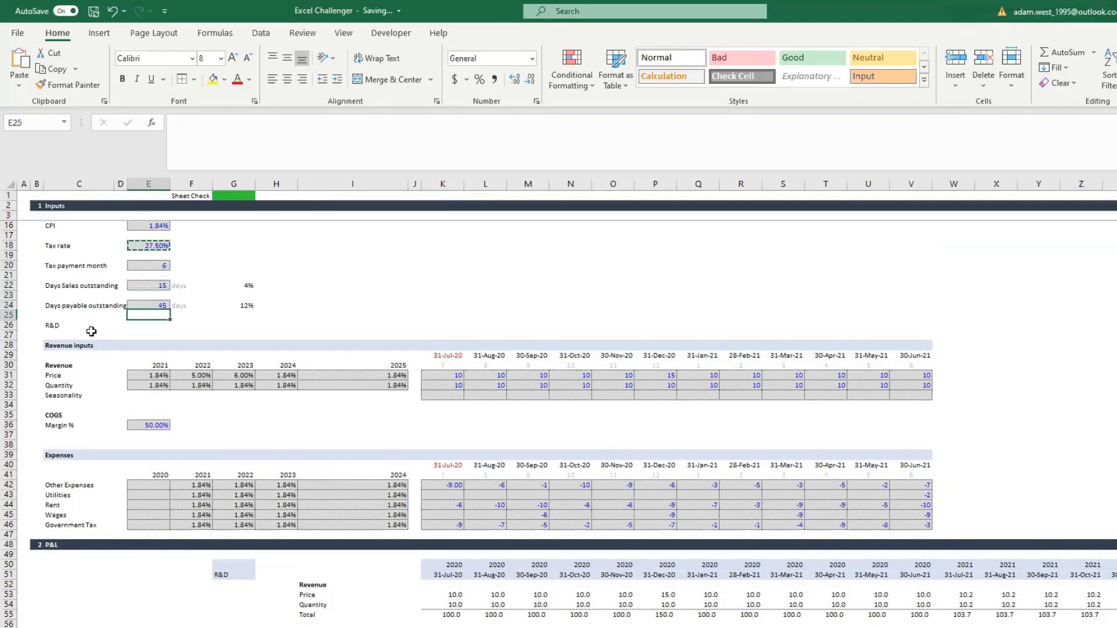
key("Return")
Set the R&D rate in E26 to 43.5%
type("4.")
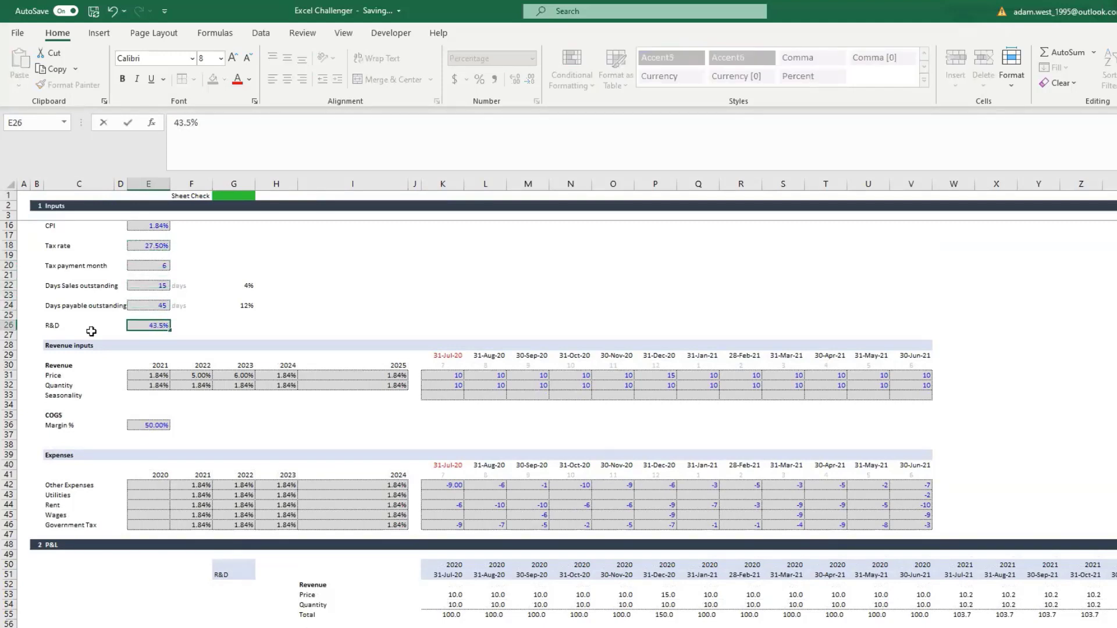
key("ctrl+Return")
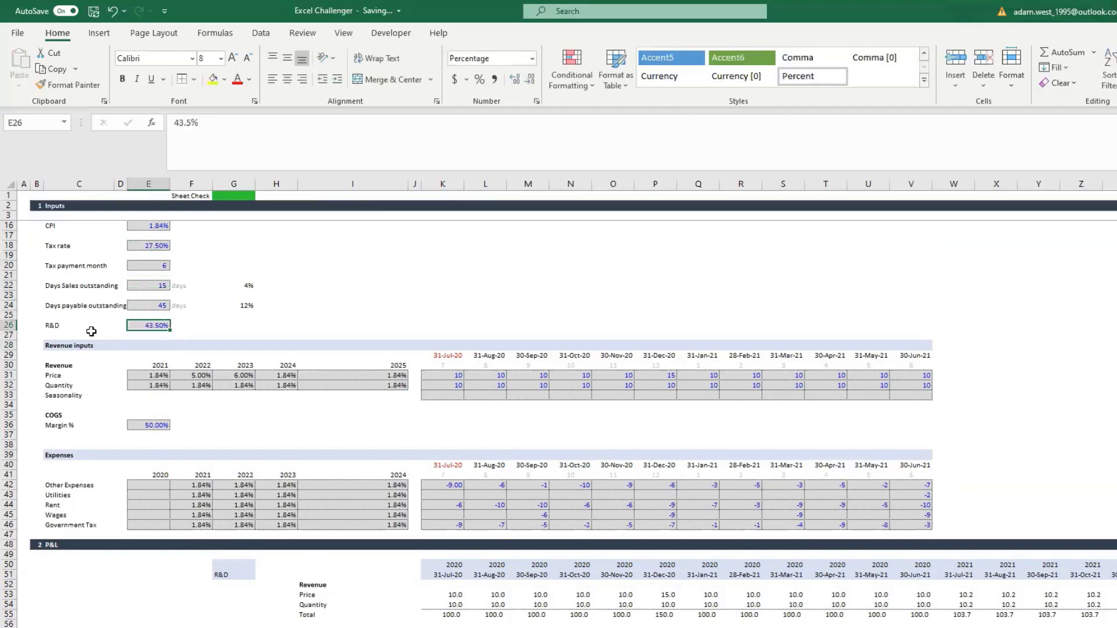
scroll(194, 509, "down", 5)
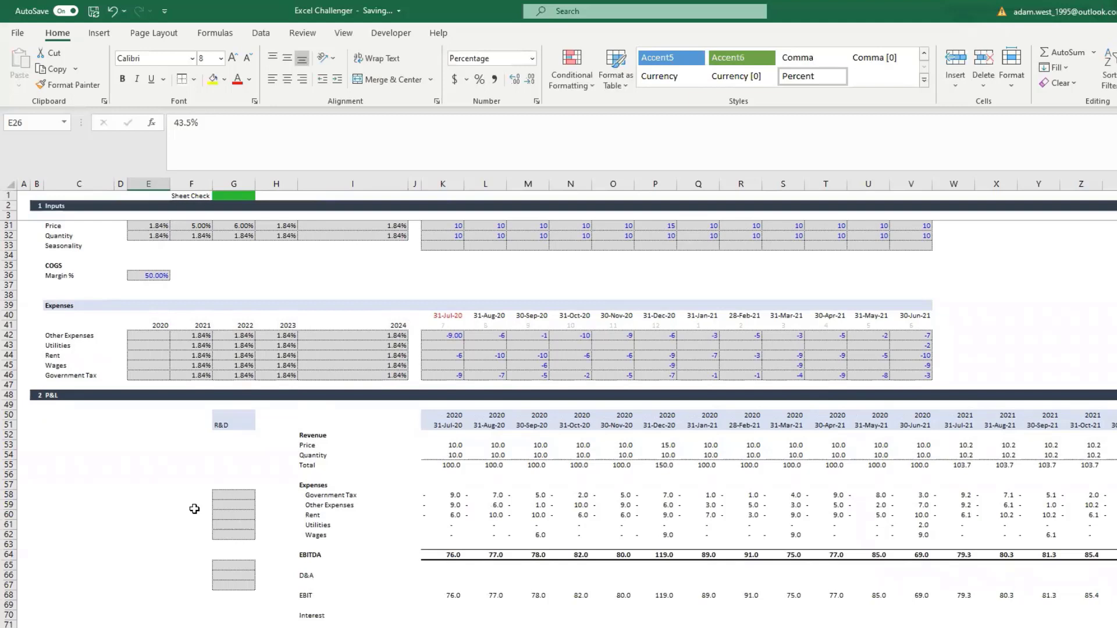
Set the R&D share to 100% for Other Expenses in G59 and for Wages in G62
left_click(306, 504)
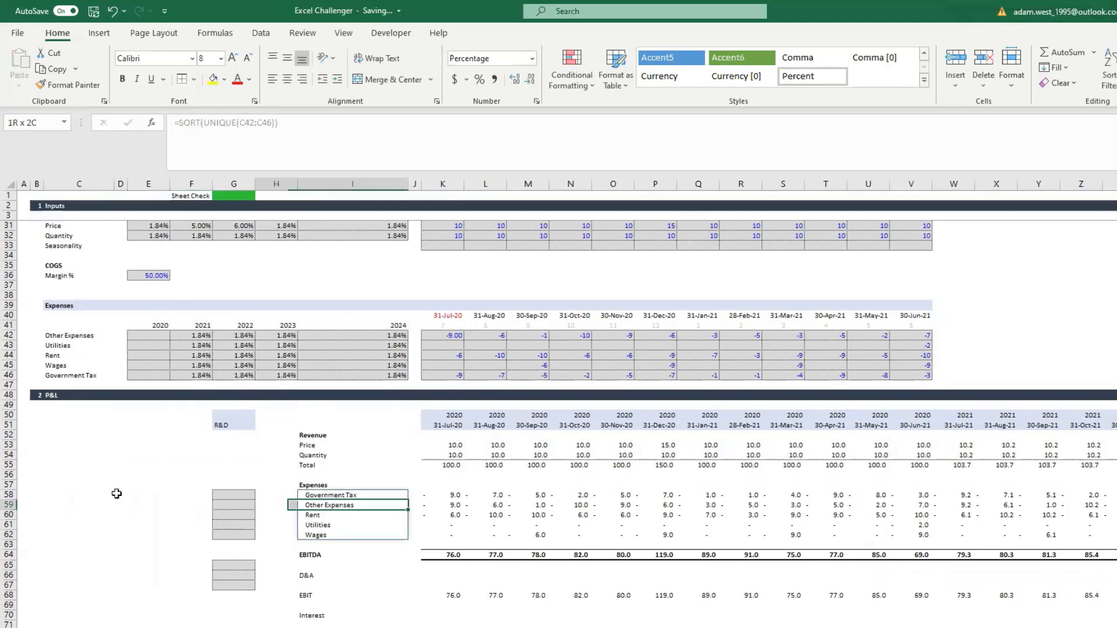
left_click(248, 504)
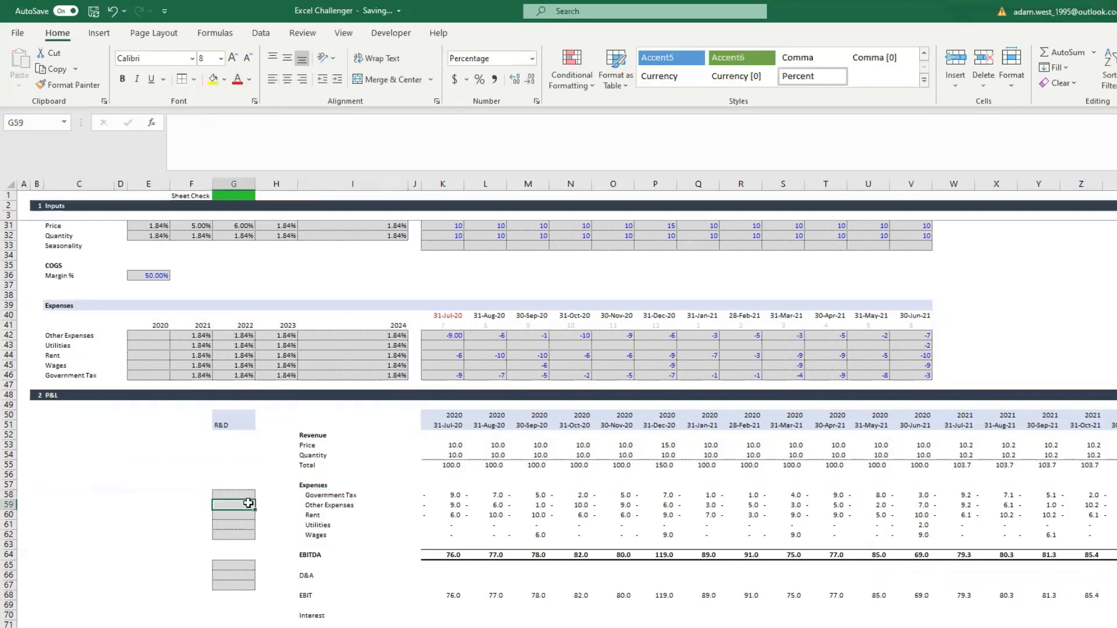
type("100")
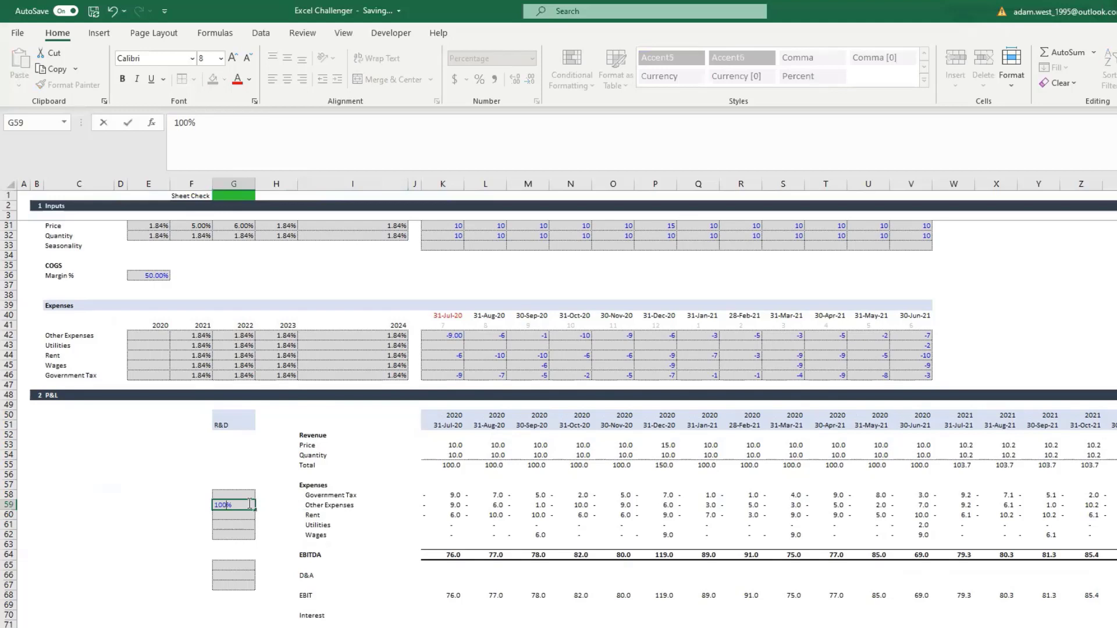
key("Return")
key("Return")
key("Return")
type("100")
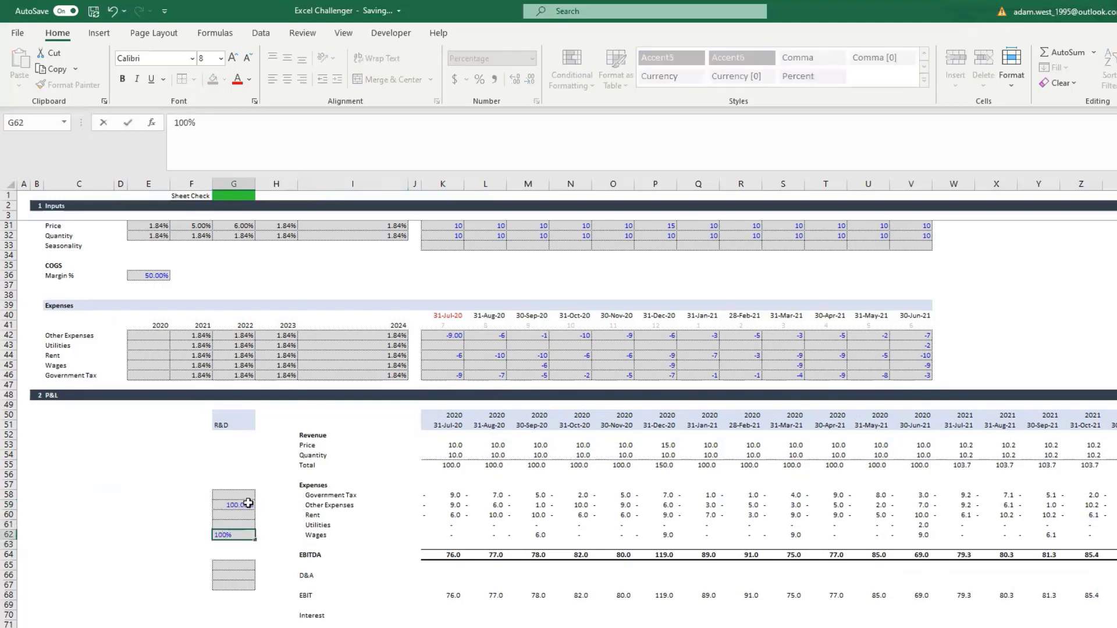
key("Return")
key("Up")
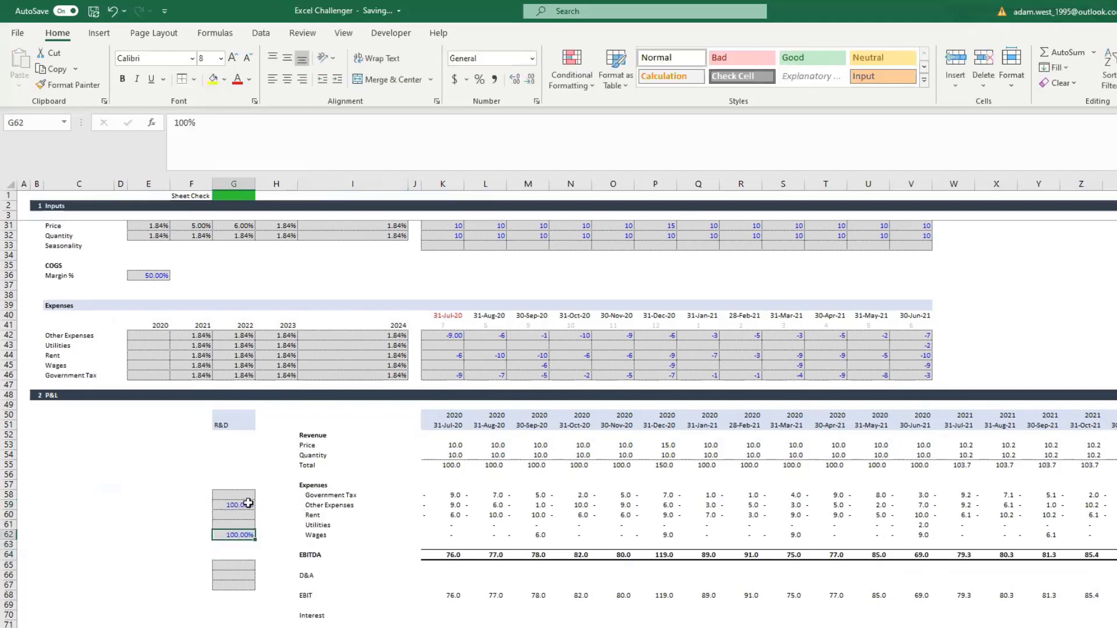
Change the R&D input label in C26 to "R&D %"
scroll(344, 329, "down", 1)
scroll(349, 344, "down", 9)
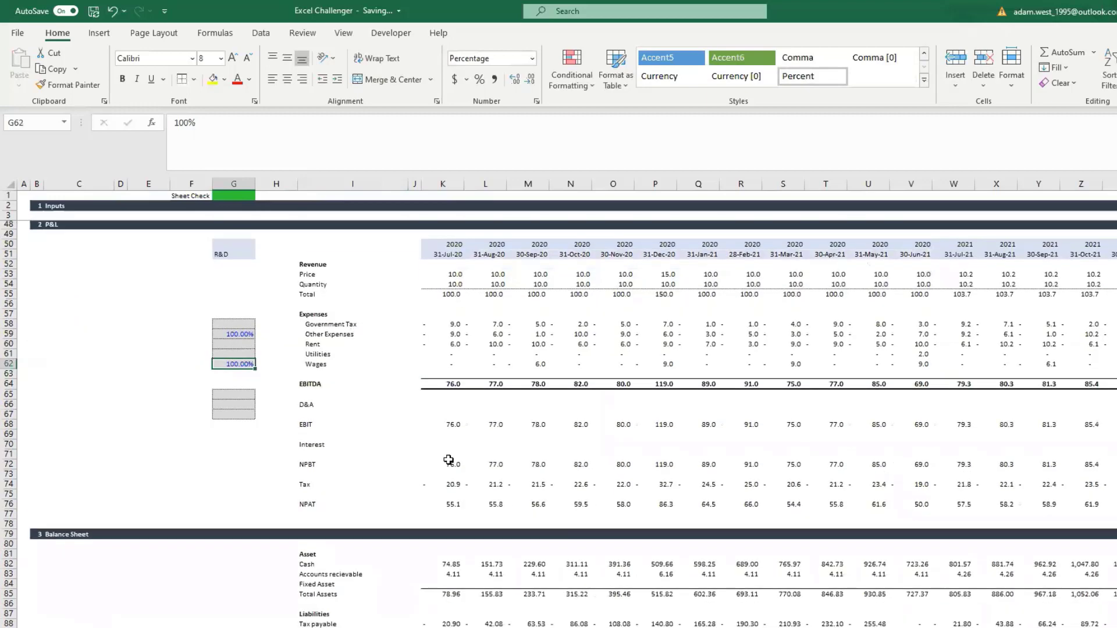
left_click(450, 517)
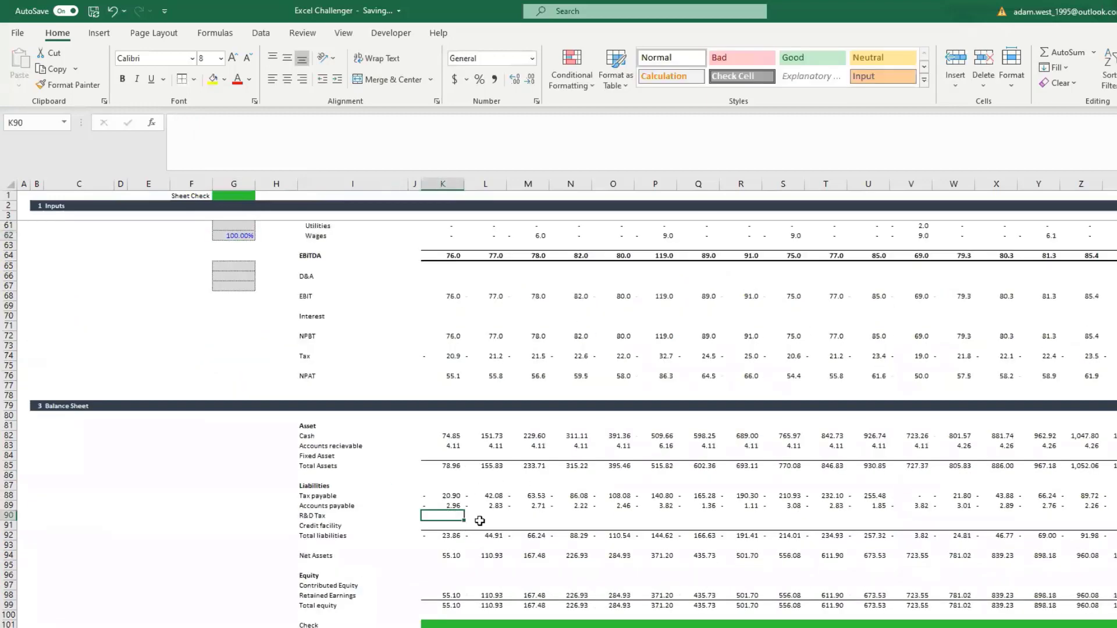
scroll(479, 521, "up", 6)
scroll(480, 524, "up", 10)
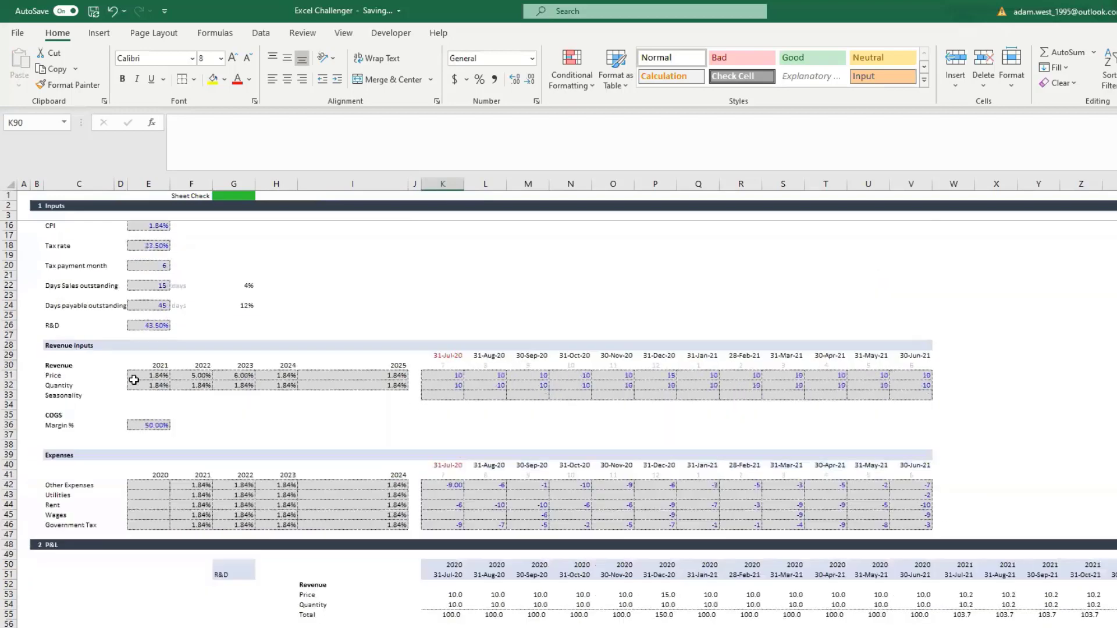
left_click(62, 362)
left_click(89, 355)
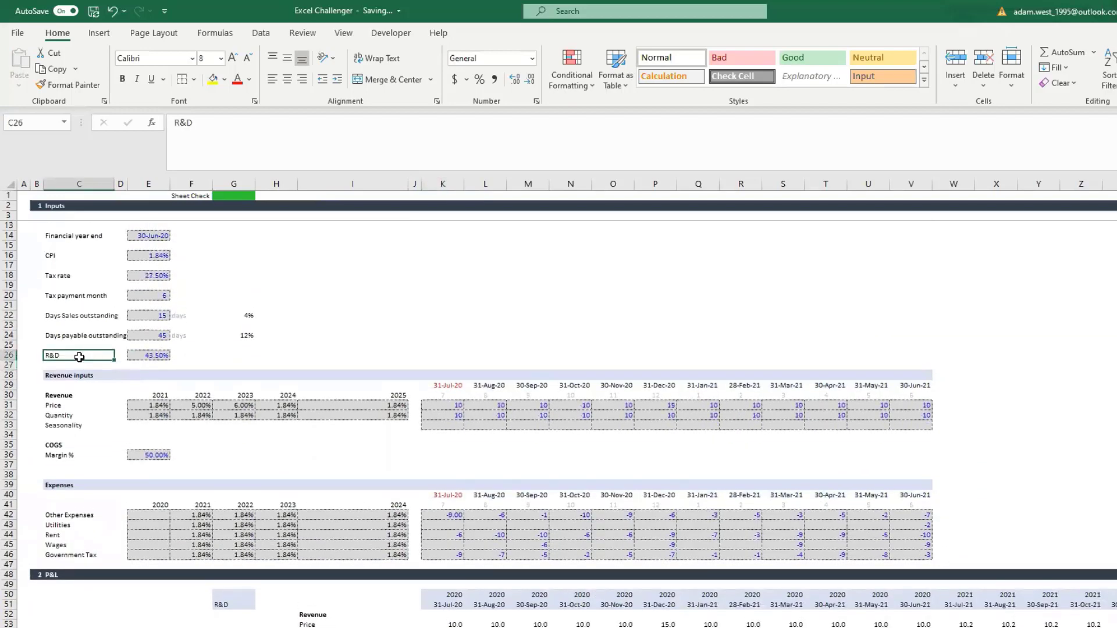
double_click(79, 358)
key("Return")
key("Return")
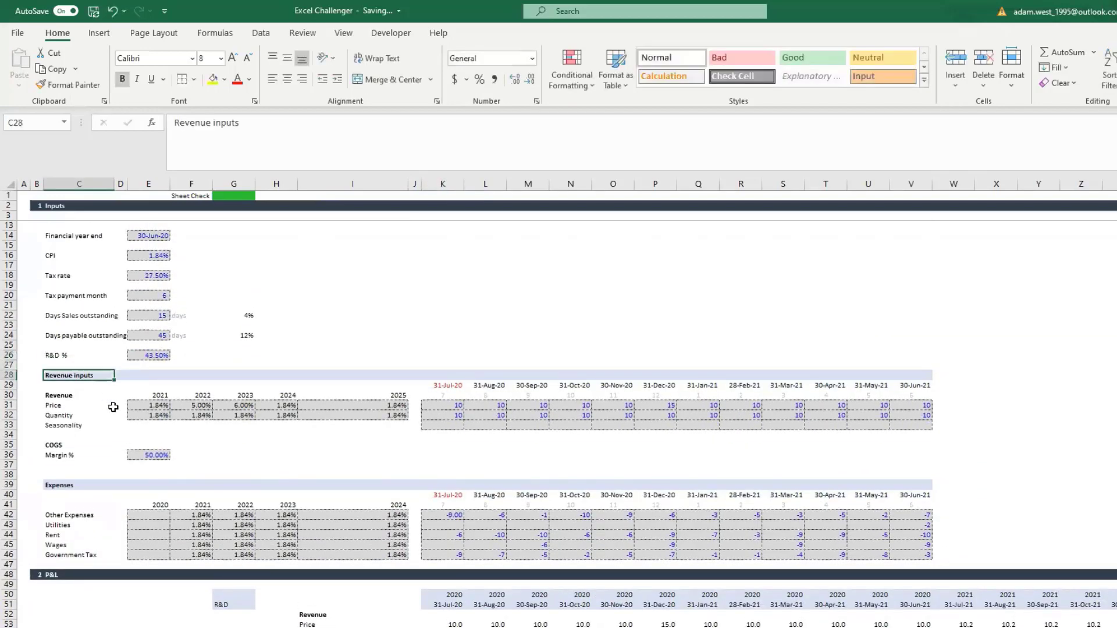
Insert a row below the R&D % input and label C27 "Payment date"
left_click(6, 365)
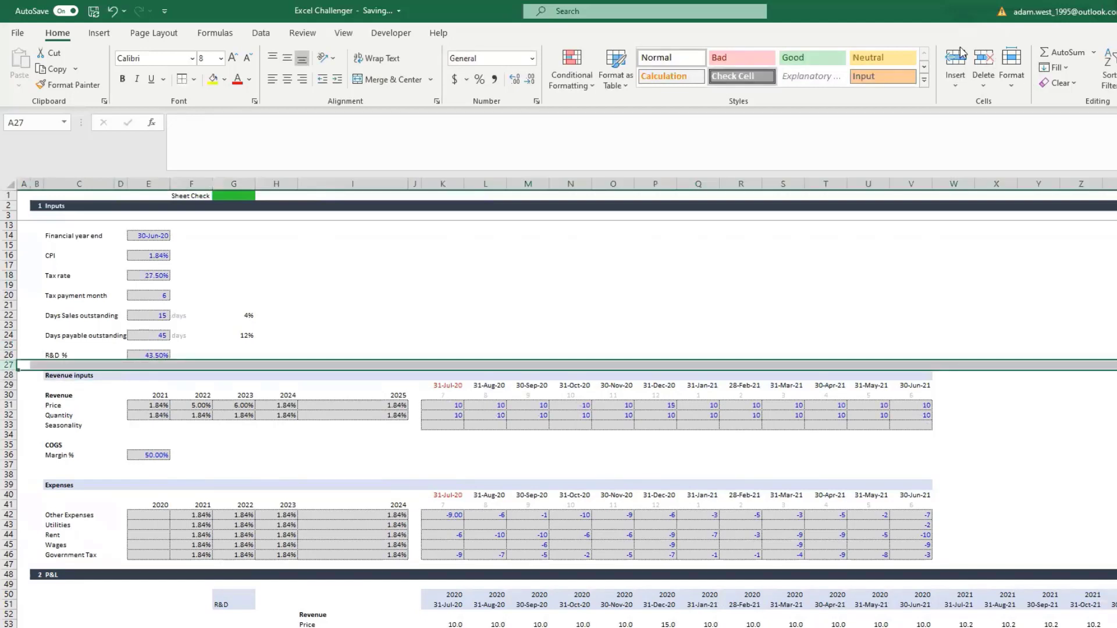
key("ctrl+plus")
left_click(92, 355)
left_click(76, 365)
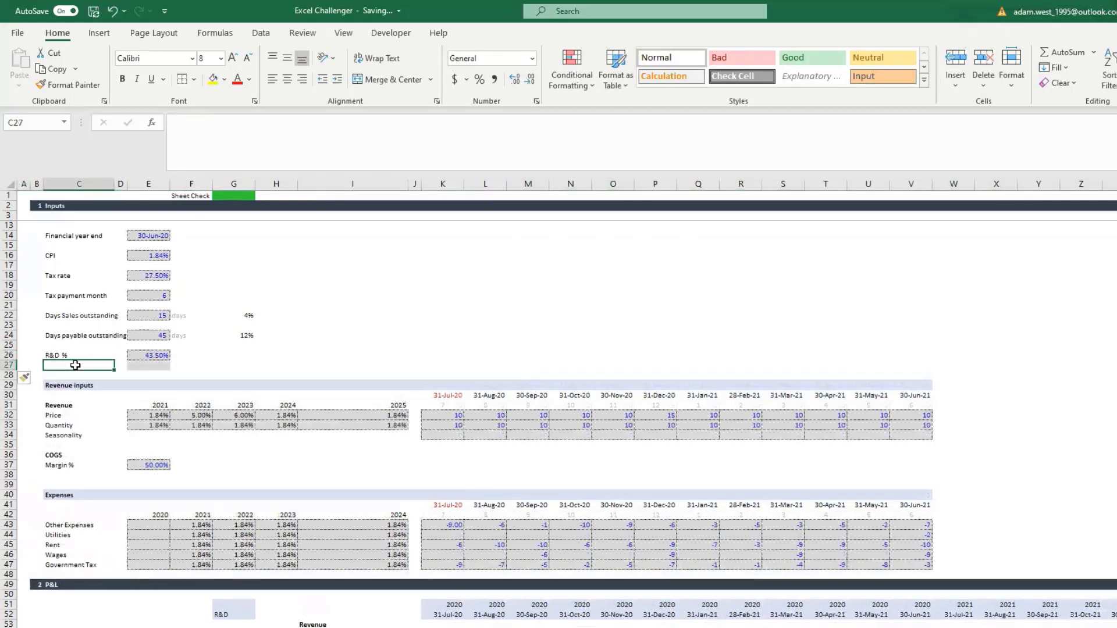
type("Payment date")
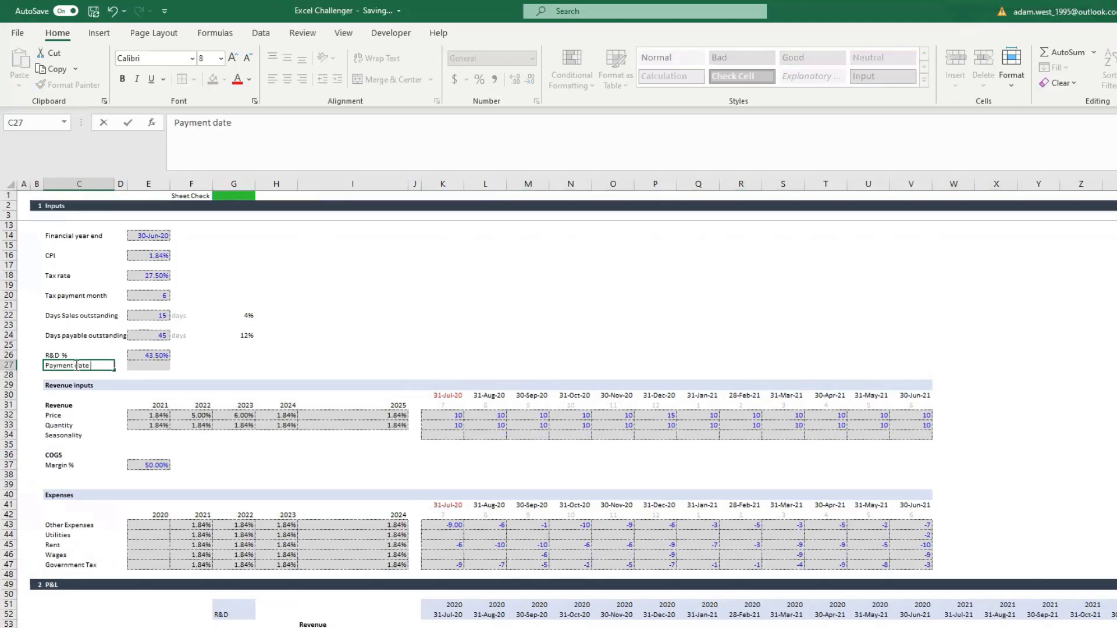
key("Up")
Change the label in C27 to "Payment month"
key("Right")
key("Right")
key("Right")
key("Left")
key("Down")
key("Left")
key("Left")
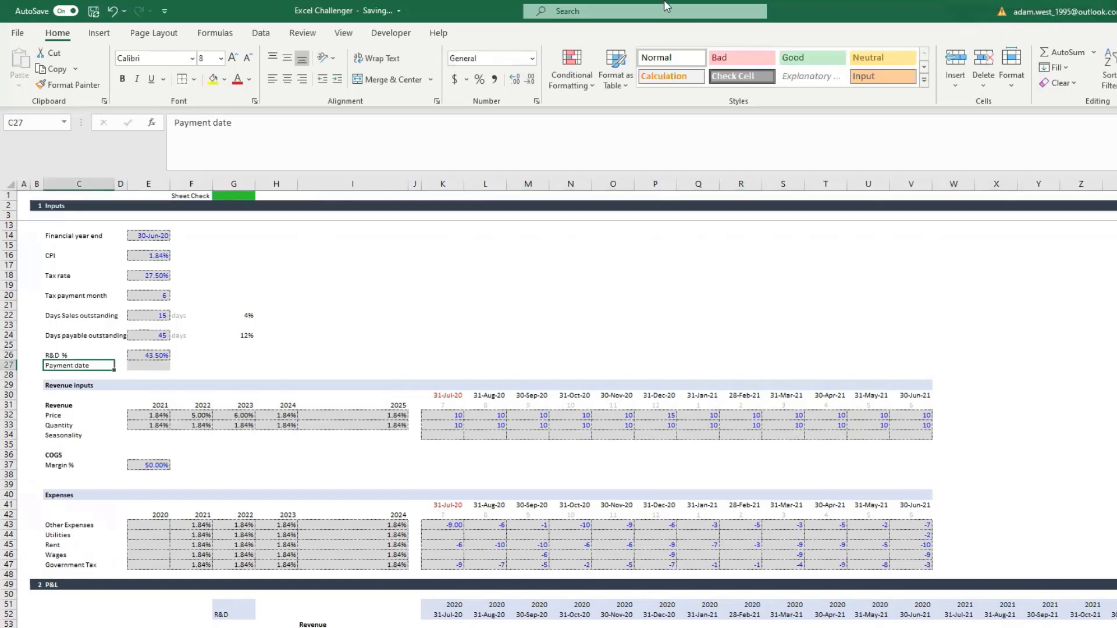
left_click(218, 122)
double_click(218, 122)
type("month")
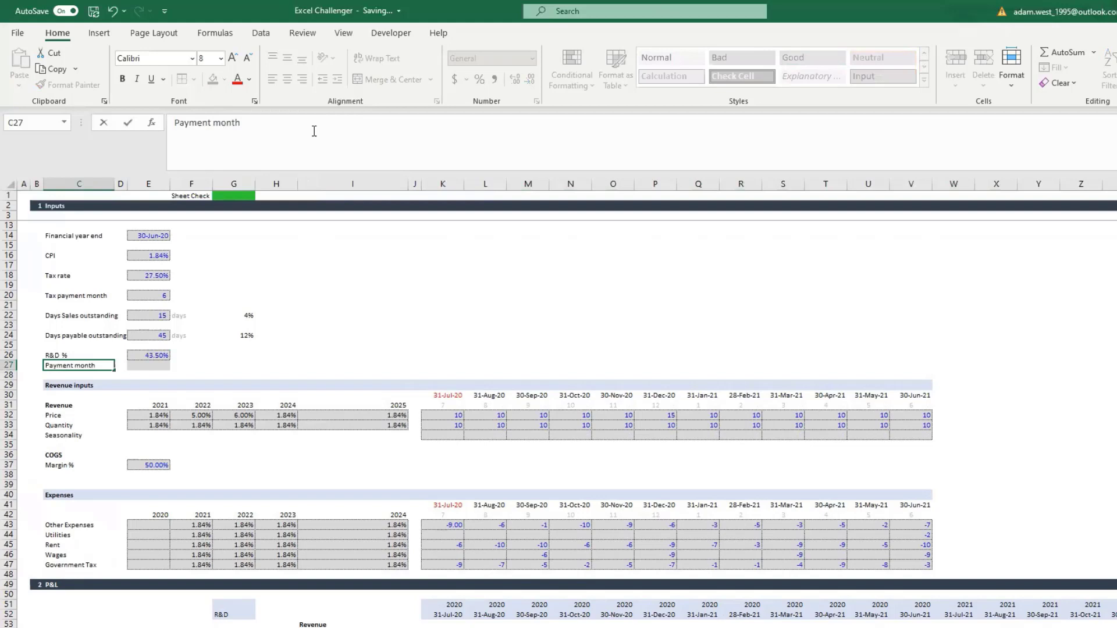
key("Return")
Copy the tax payment month input cell E20 to E27 as the R&D payment month input
key("Down")
key("Up")
key("Right")
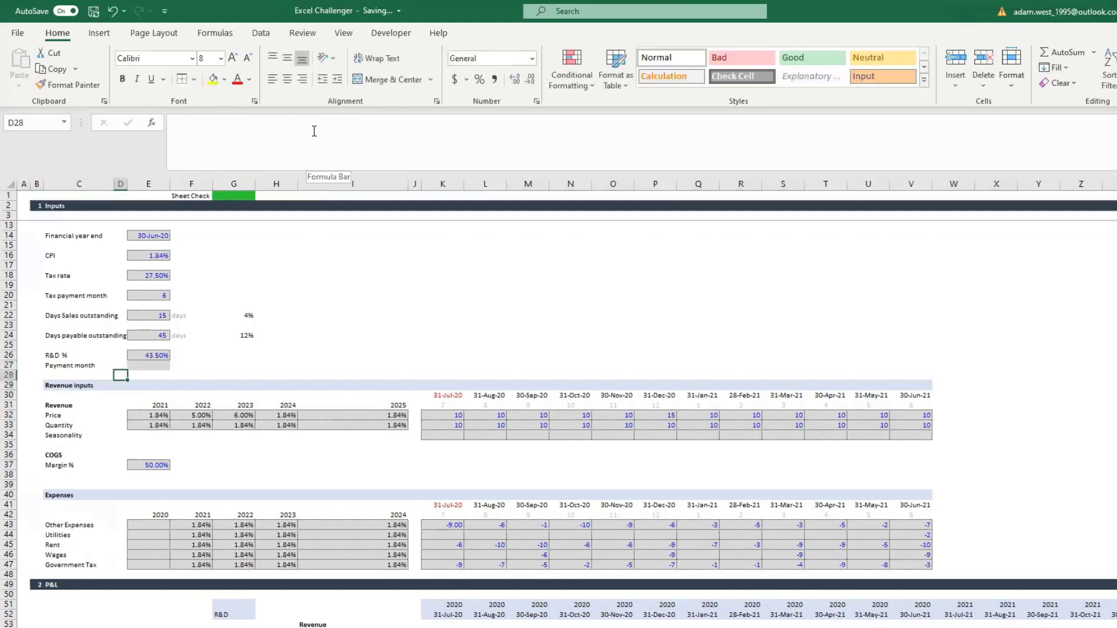
key("Up")
key("Right")
key("Up")
key("Up")
key("Up")
key("Up")
key("Up")
key("Up")
key("Up")
key("Up")
key("ctrl+c")
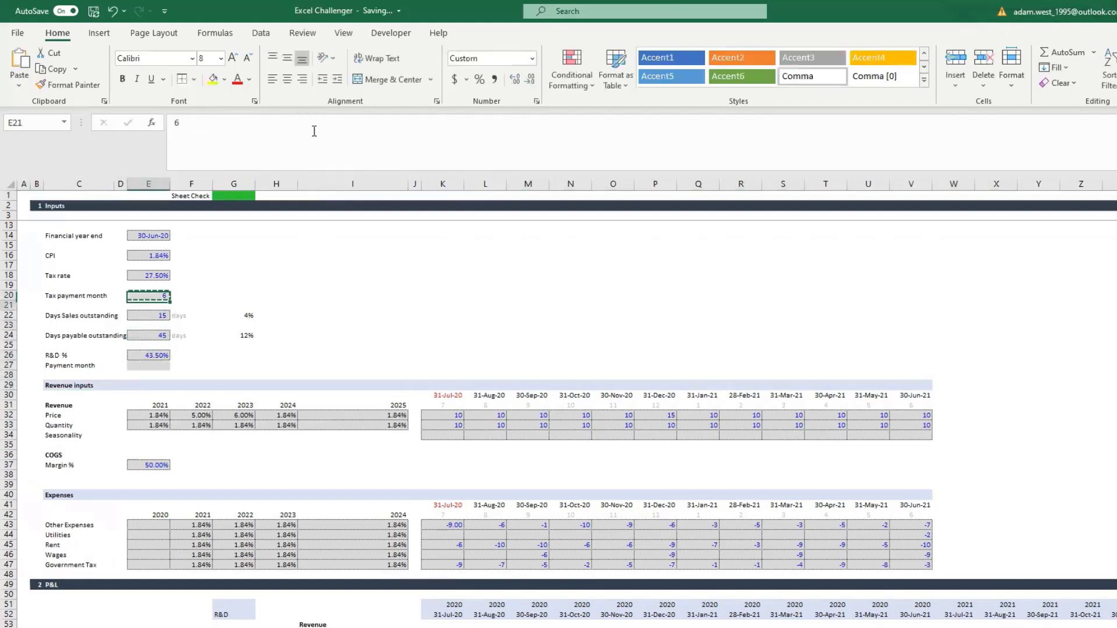
key("Down")
key("Down")
key("Down")
key("Down")
key("Down")
key("Down")
key("Down")
key("Down")
key("Down")
key("Up")
key("Up")
key("ctrl+v")
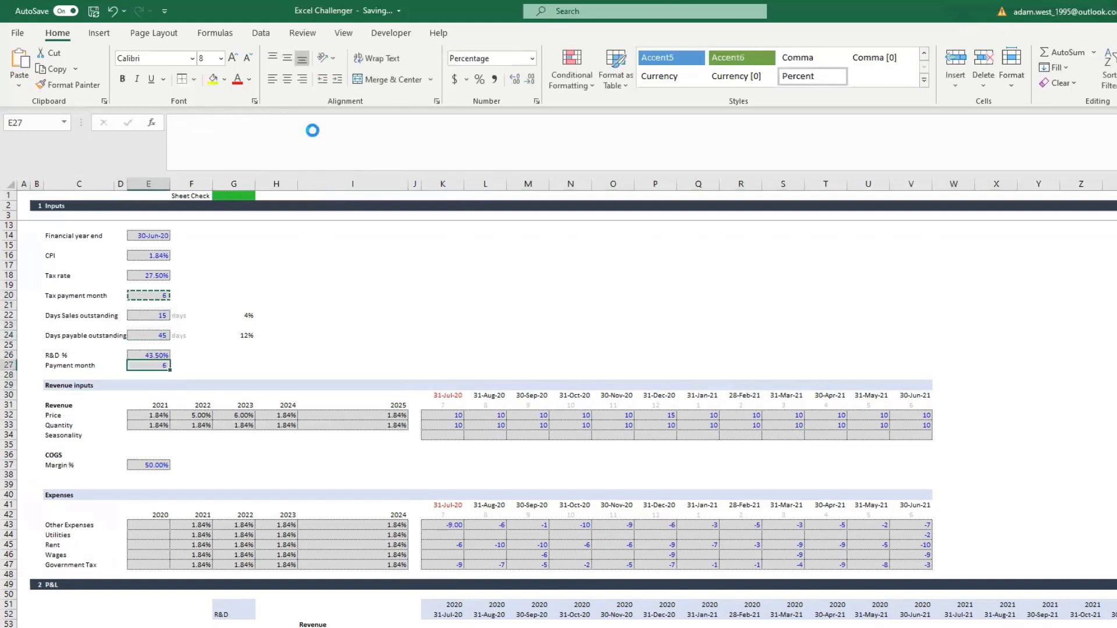
Set the R&D payment month in E27 to 8
key("Escape")
key("Up")
key("Down")
key("Down")
key("Down")
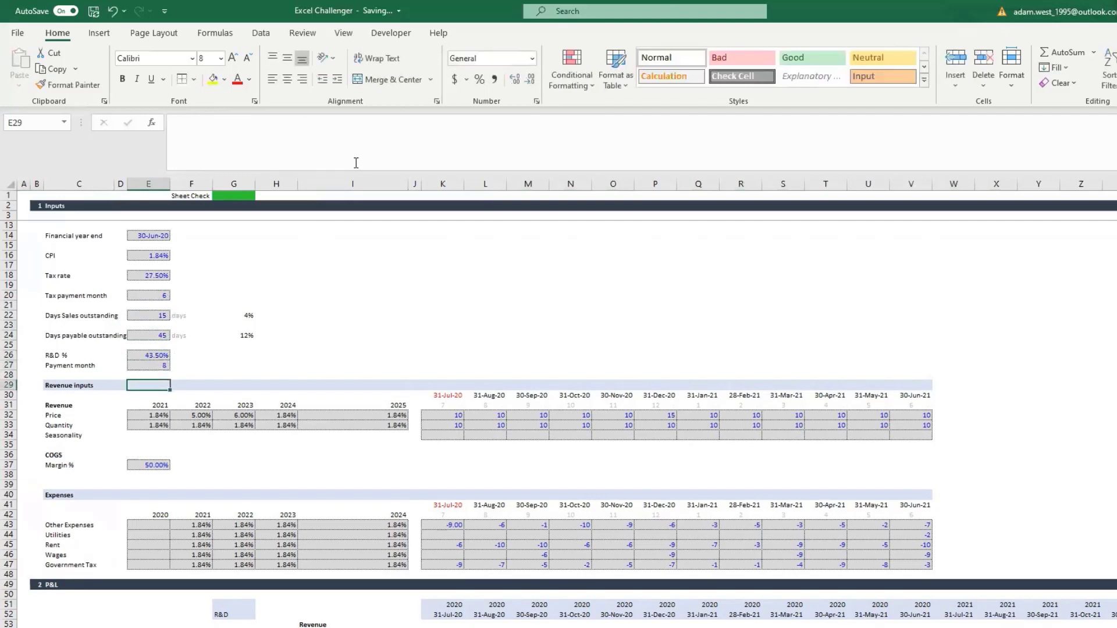
Insert two rows at row 79 between NPAT and the Balance Sheet heading, and label I79 "R&D"
scroll(509, 240, "down", 8)
scroll(547, 288, "down", 11)
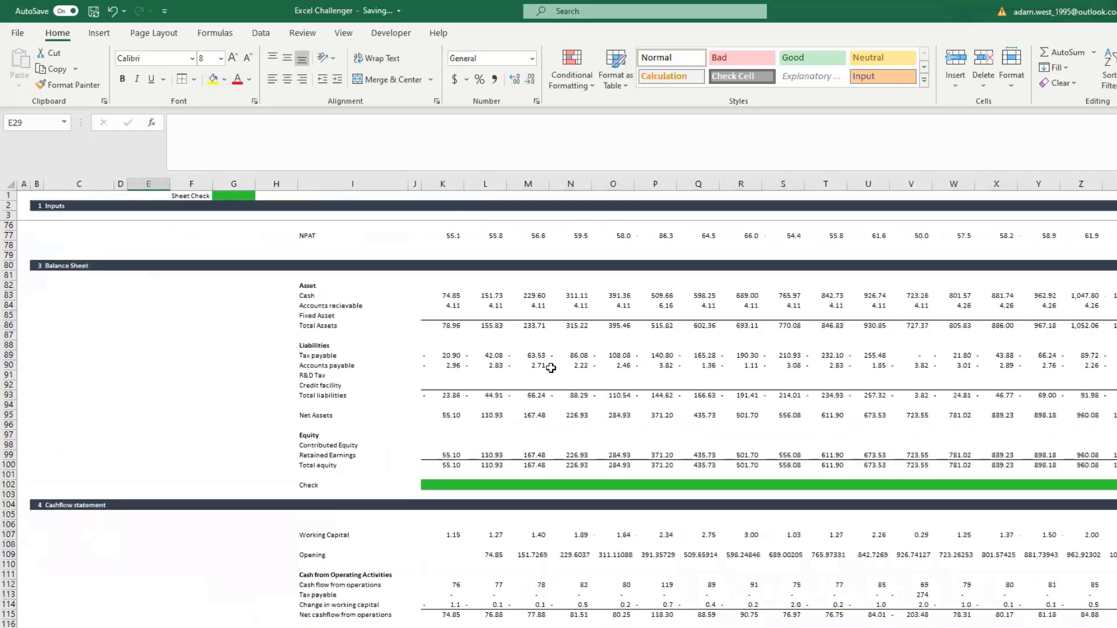
scroll(436, 349, "down", 3)
scroll(449, 448, "up", 3)
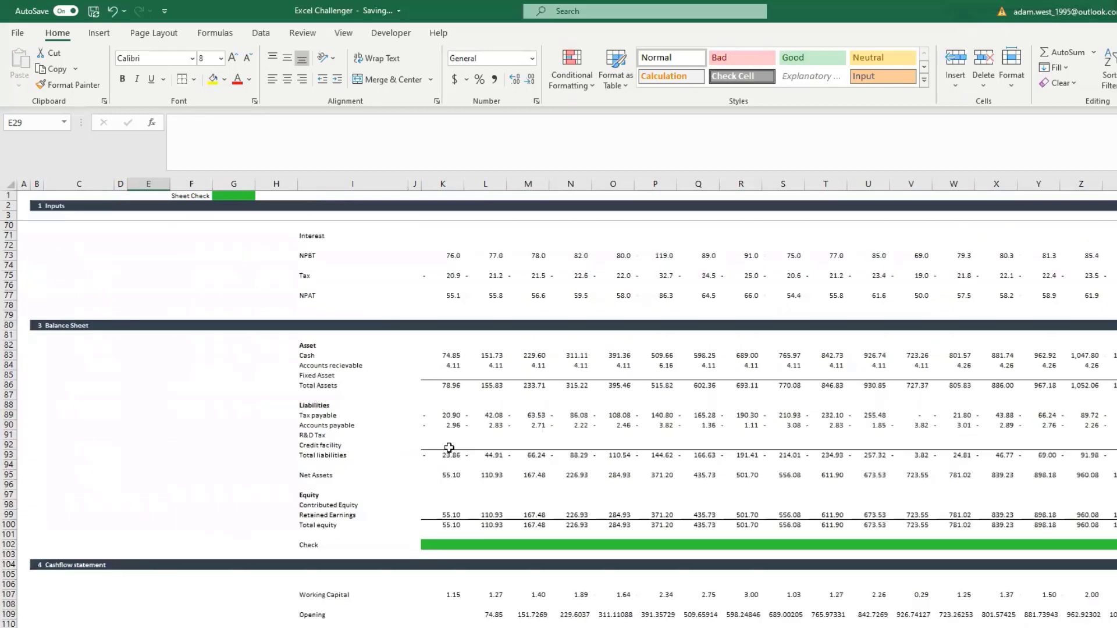
left_click(442, 435)
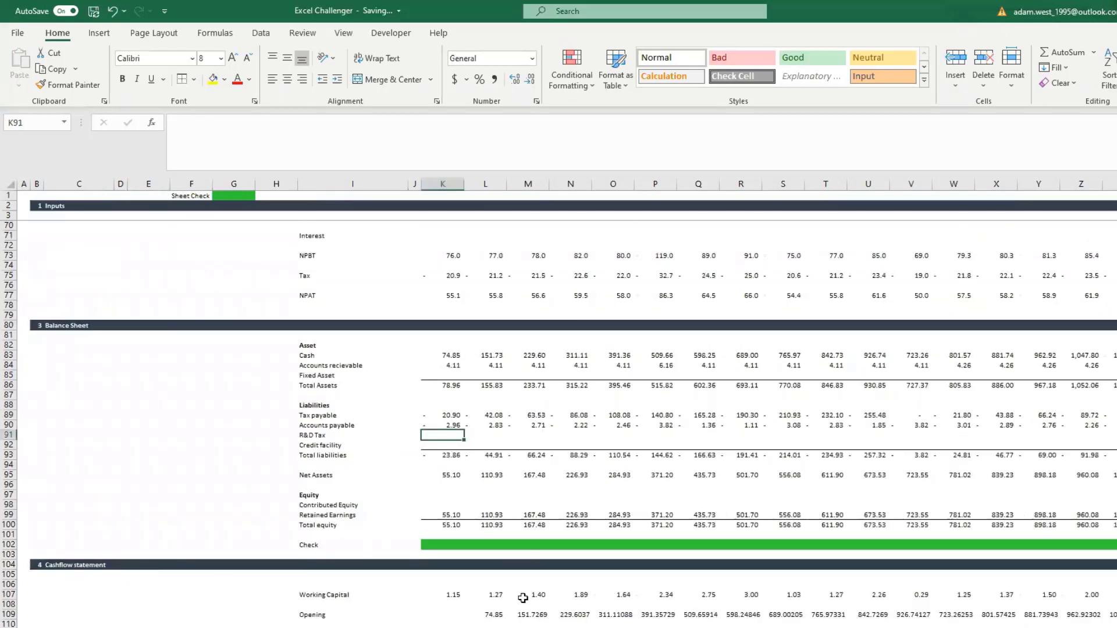
scroll(523, 599, "up", 3)
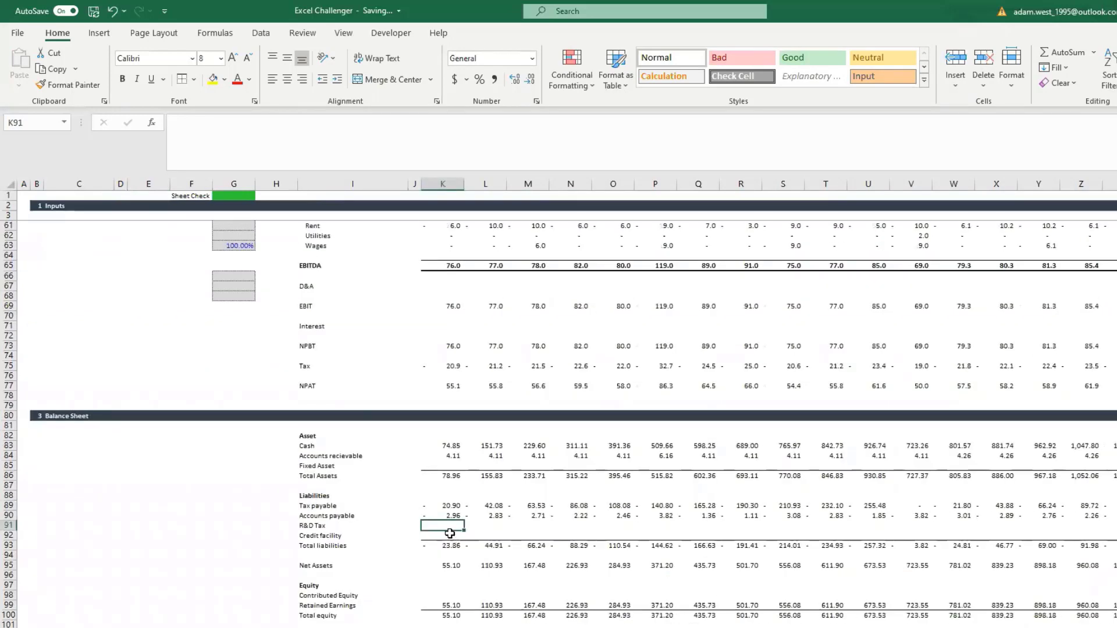
scroll(367, 481, "down", 3)
scroll(362, 482, "up", 2)
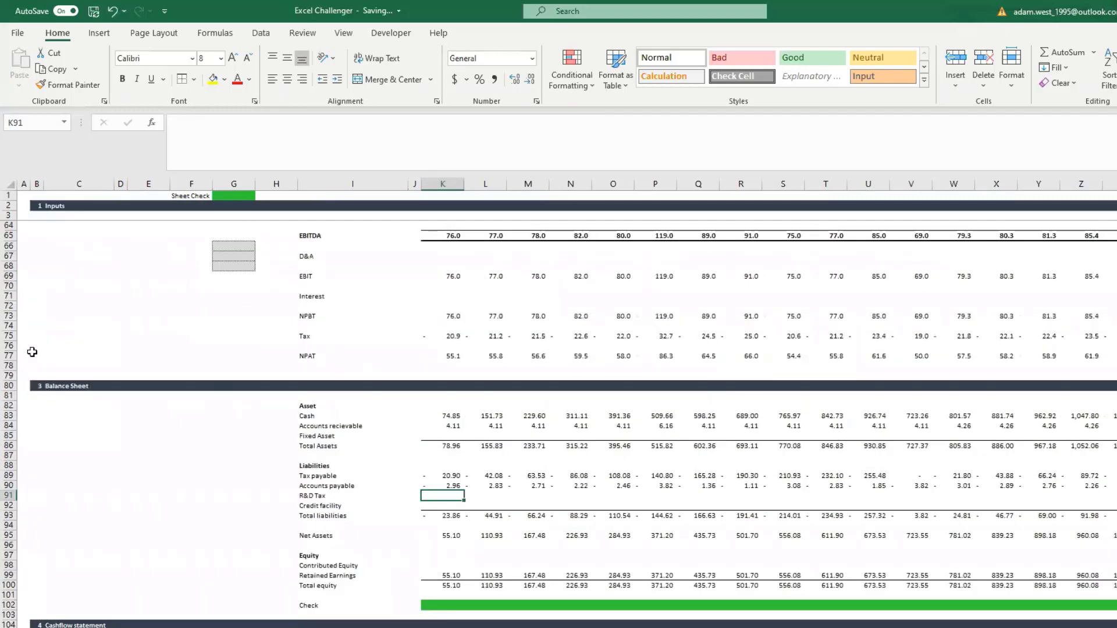
left_click(8, 376)
left_click(954, 60)
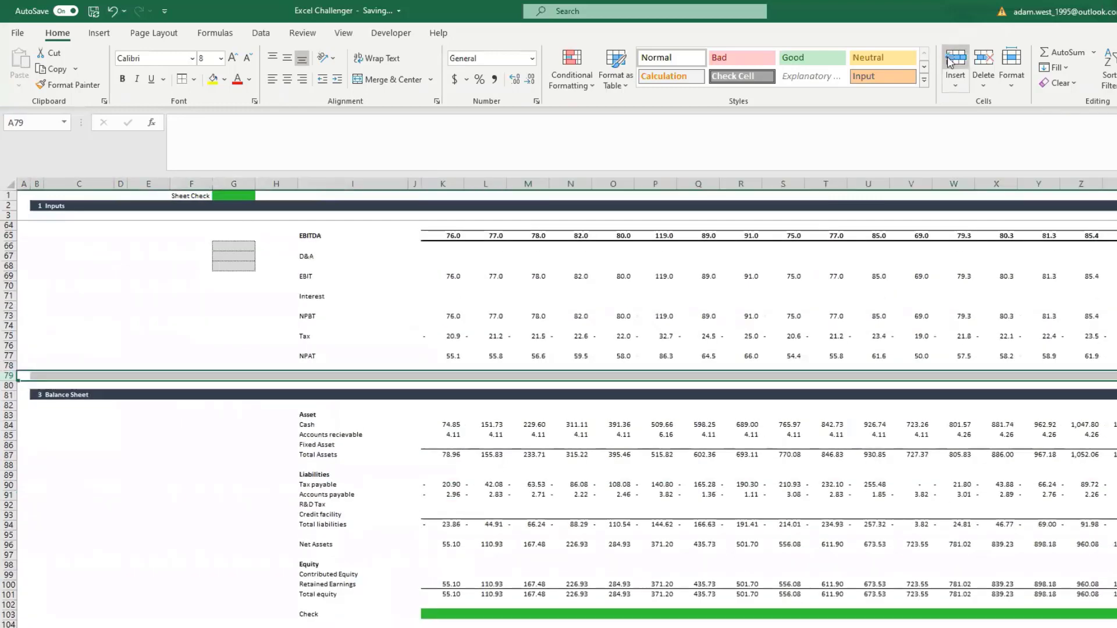
left_click(950, 60)
left_click(330, 375)
type("R&")
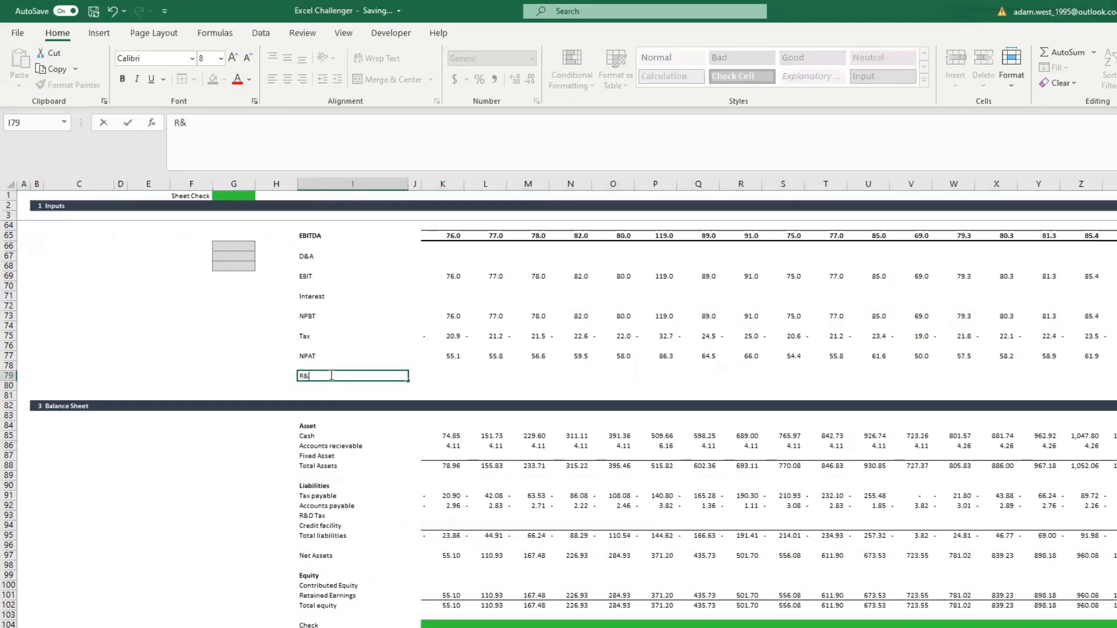
Start a SUMPRODUCT formula in K79 that multiplies the absolute R&D shares $G$59:$G$68 by the July expenses K59:K68
key("Right")
key("Right")
key("Right")
key("Left")
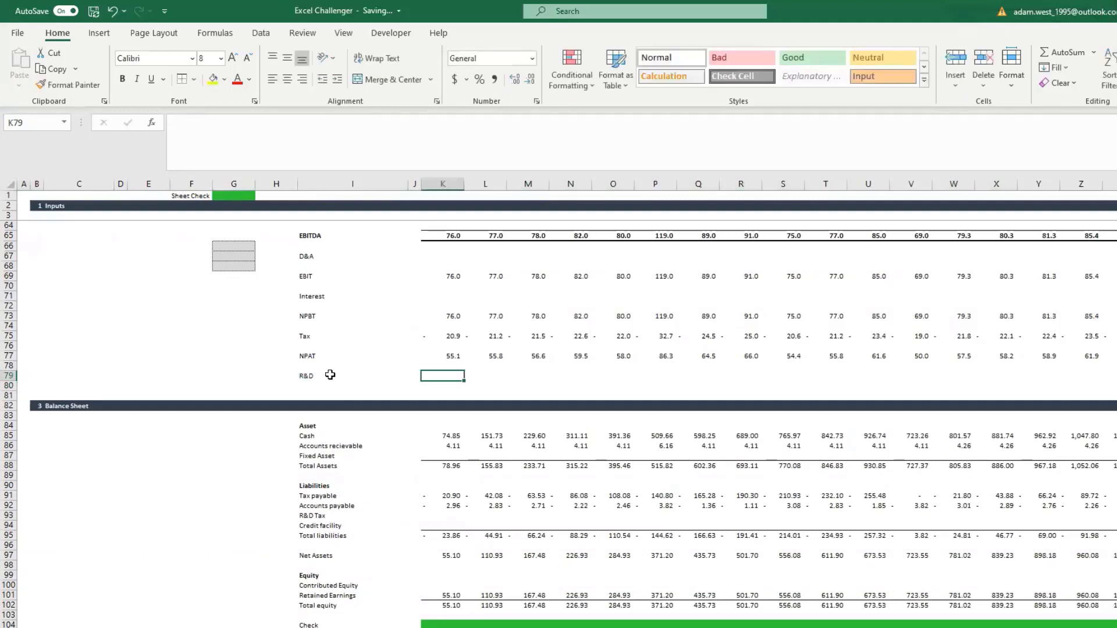
type("+")
scroll(329, 376, "up", 6)
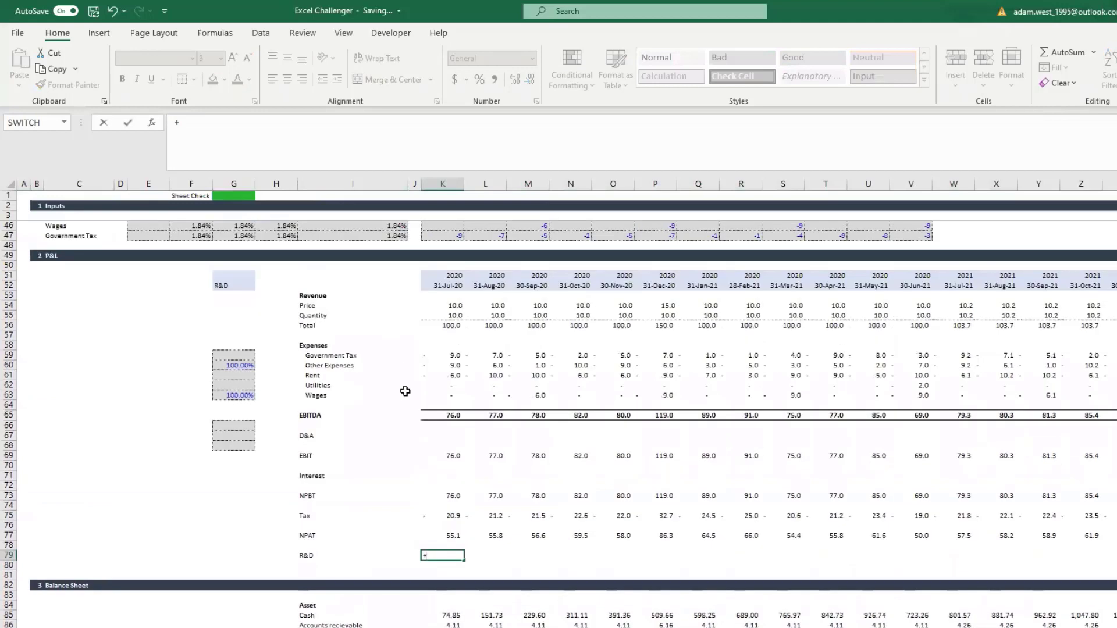
type("sumpr")
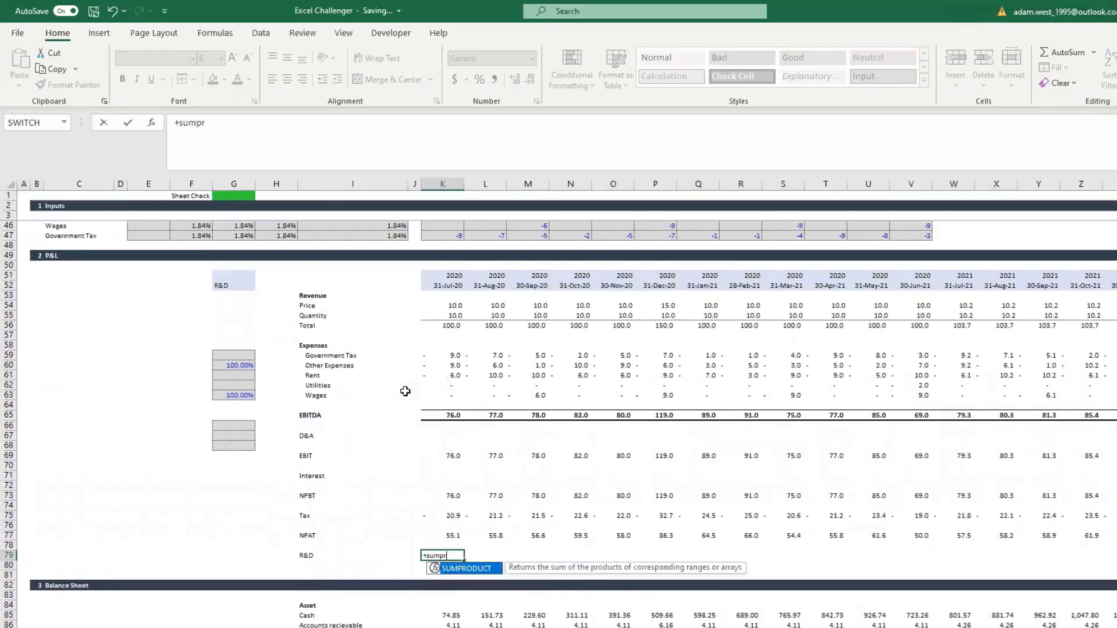
double_click(466, 569)
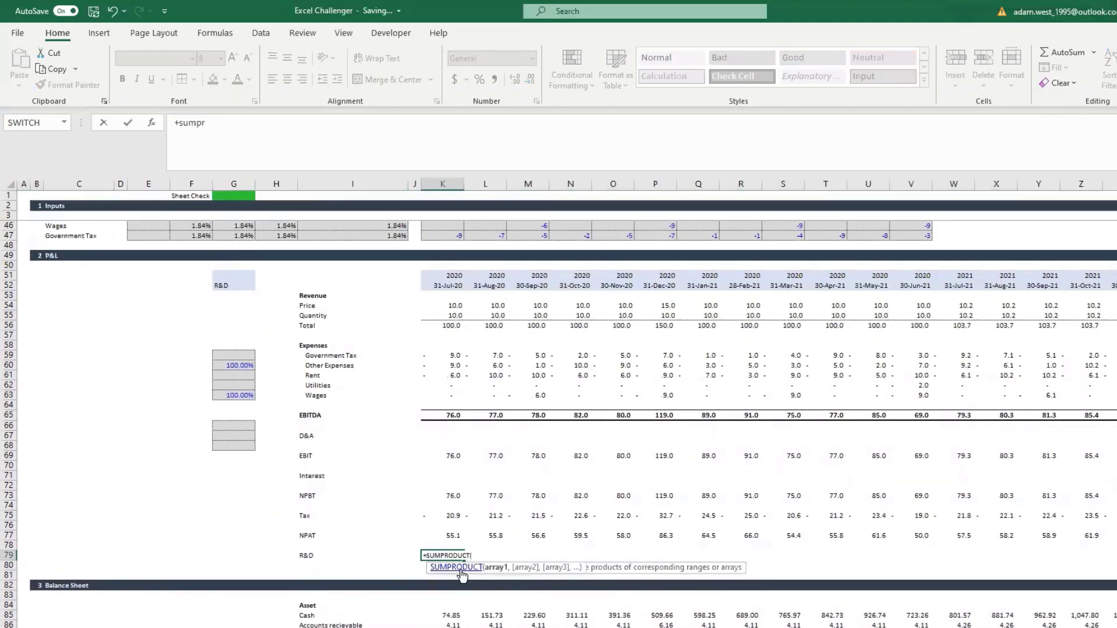
left_click(232, 354)
left_click_drag(232, 354, 229, 445)
key("F4")
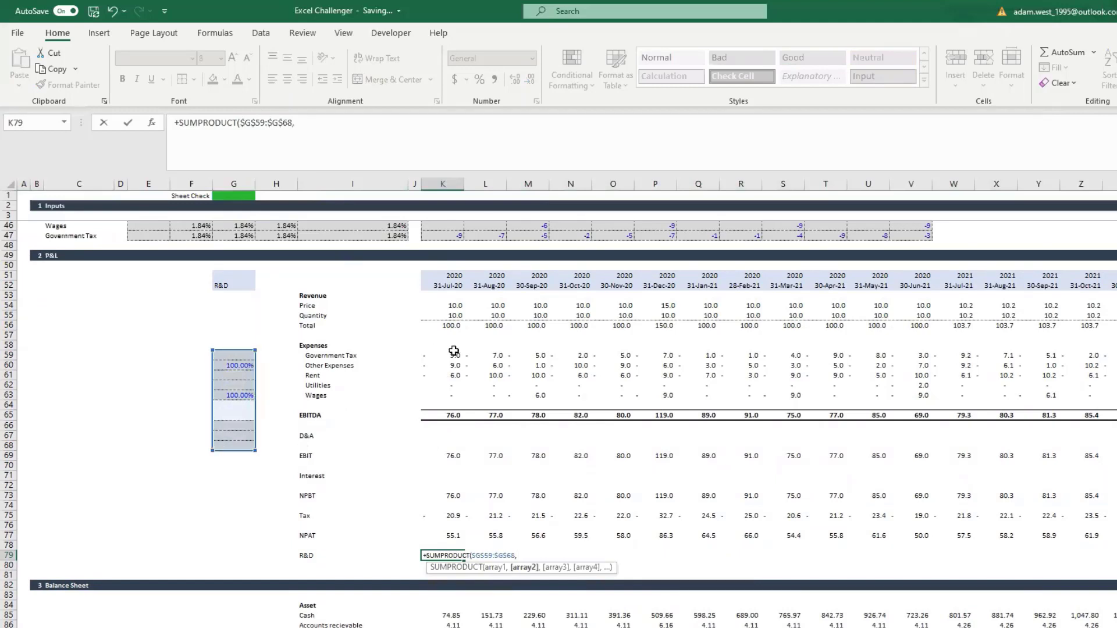
left_click_drag(448, 352, 454, 451)
left_click(353, 133)
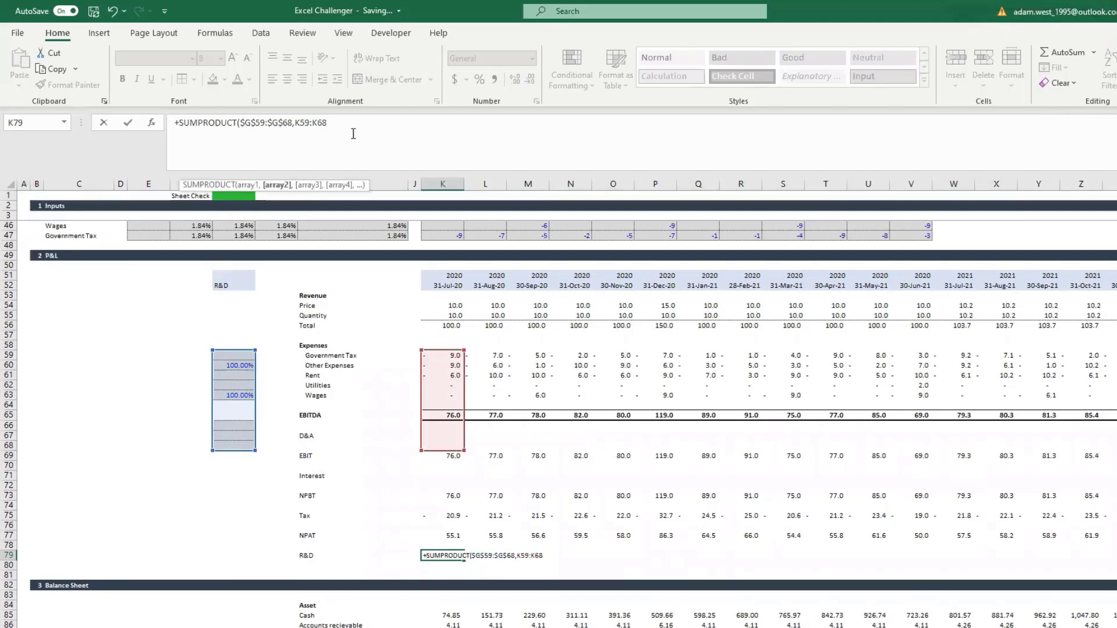
Complete the K79 formula by multiplying the SUMPRODUCT by the absolute R&D rate $E$26
type(")*")
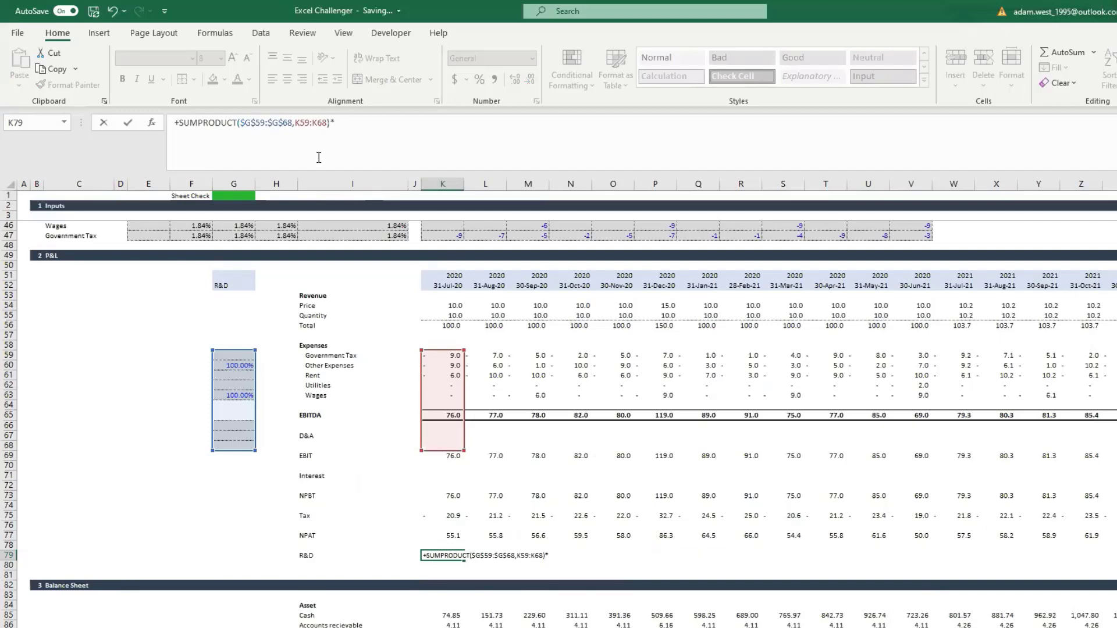
scroll(245, 482, "up", 12)
left_click(161, 385)
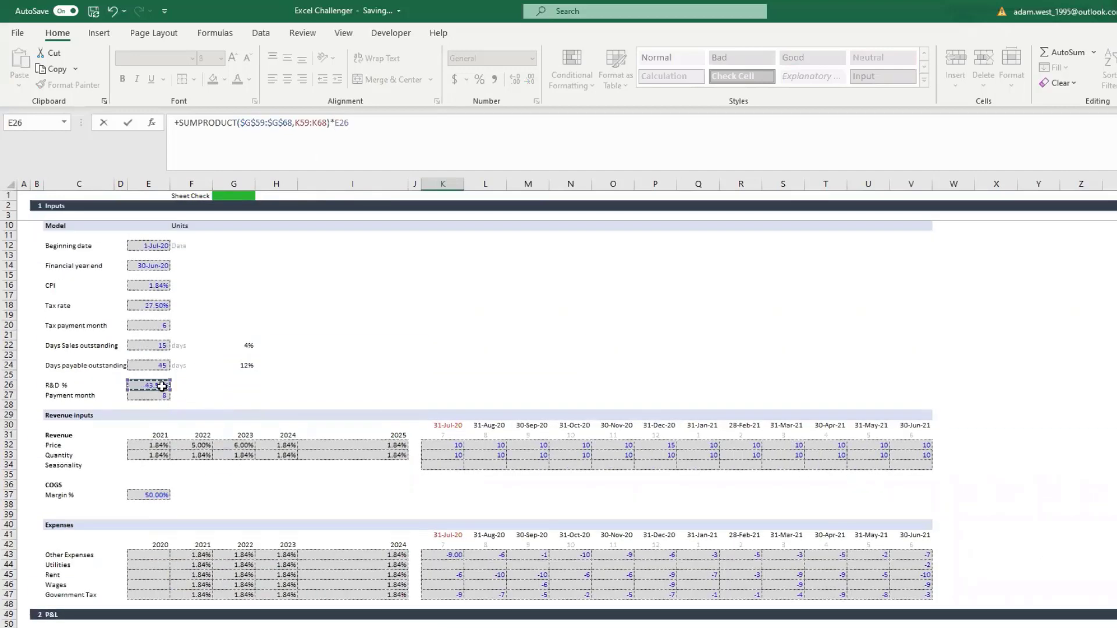
key("F4")
key("Return")
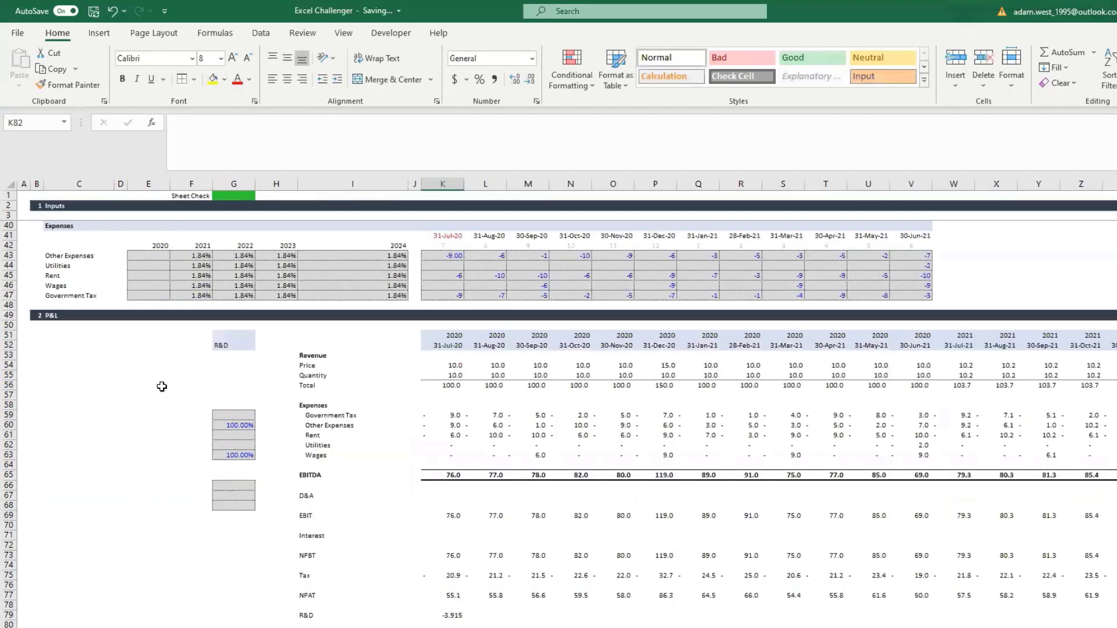
Show the July R&D amount in K79 with two decimal places
key("Up")
left_click(528, 78)
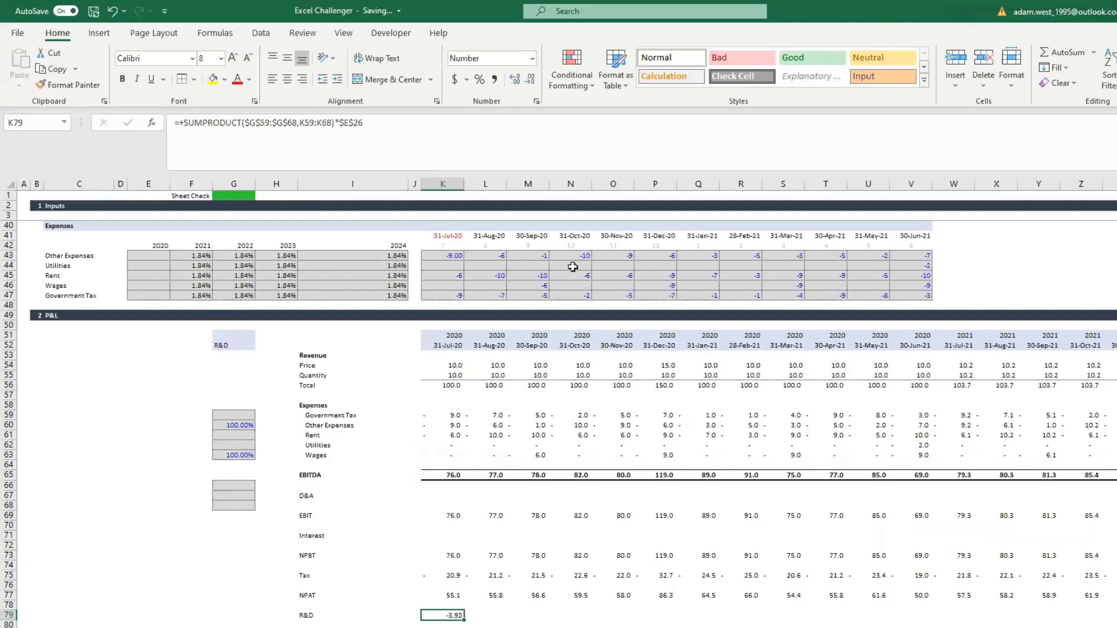
Enter a check formula in K66 that multiplies July Other Expenses K60 by the R&D rate E26
left_click_drag(225, 425, 457, 426)
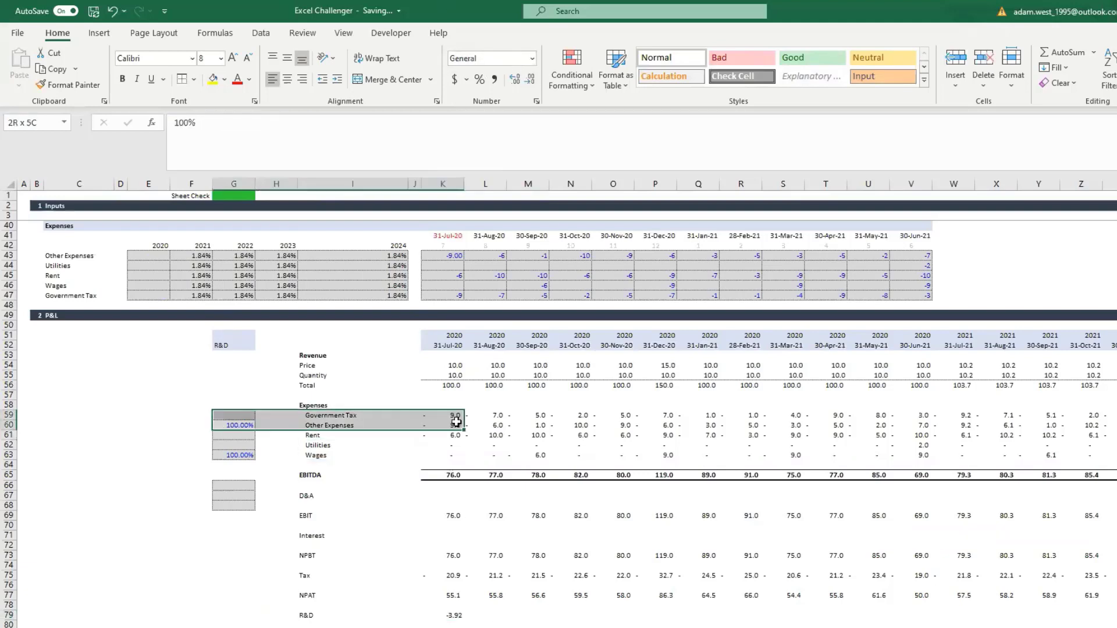
left_click(449, 486)
type("+")
key("Up")
key("Up")
key("Up")
key("Up")
key("Up")
key("Up")
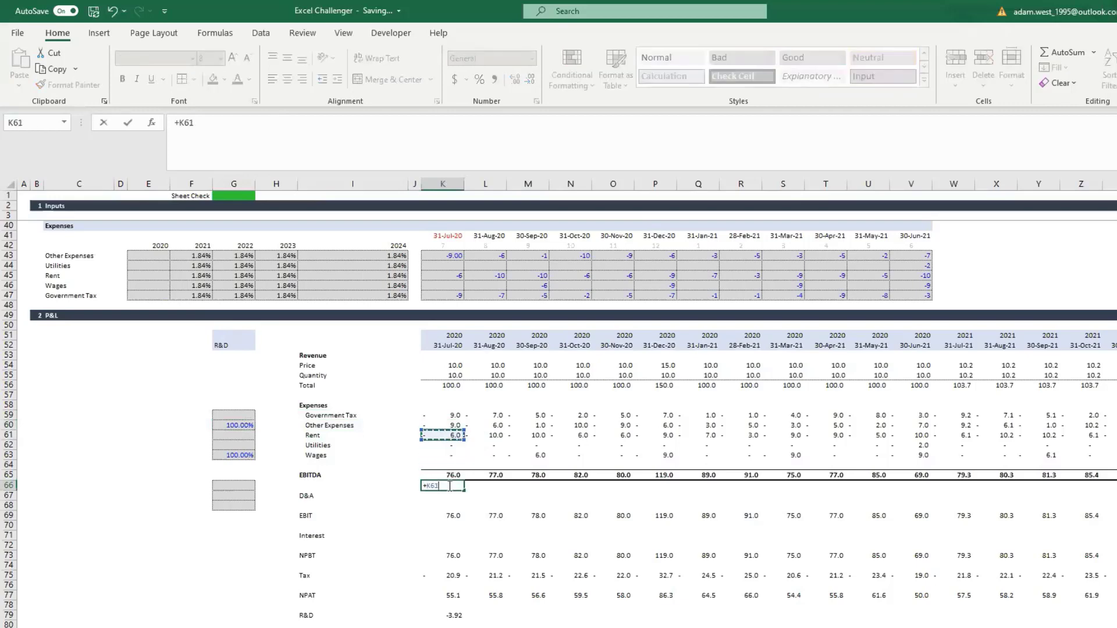
type("*")
scroll(387, 349, "up", 11)
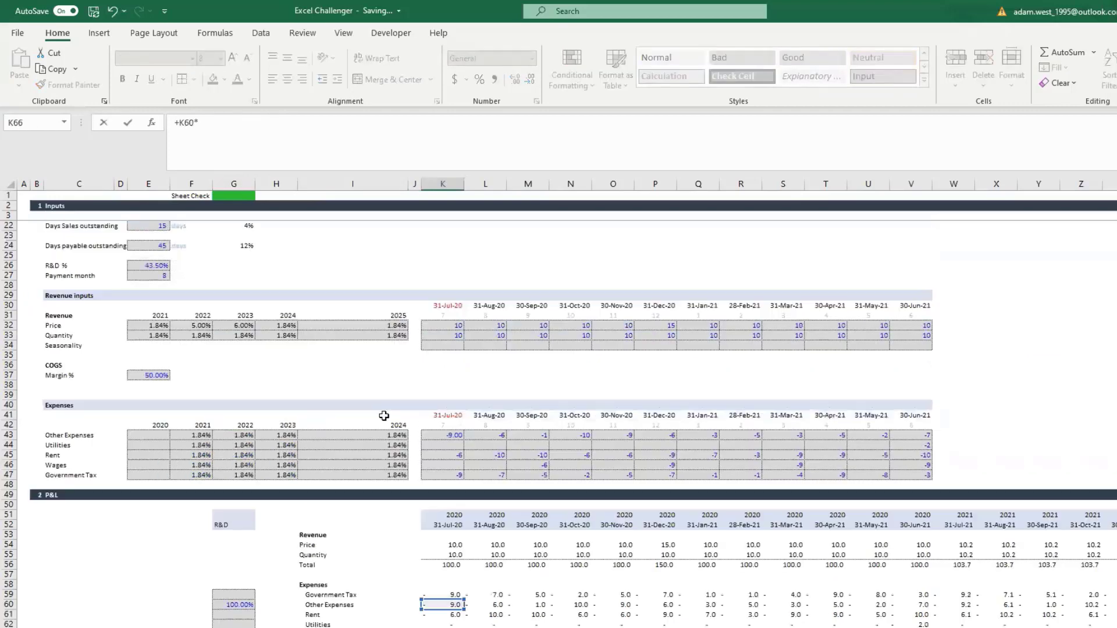
left_click(152, 415)
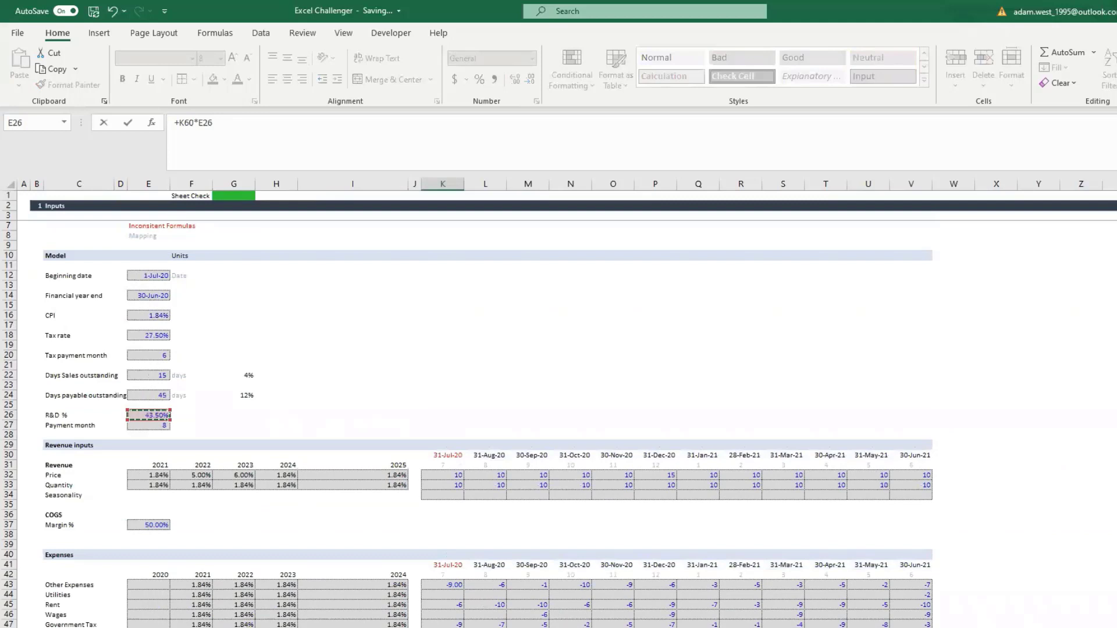
key("Return")
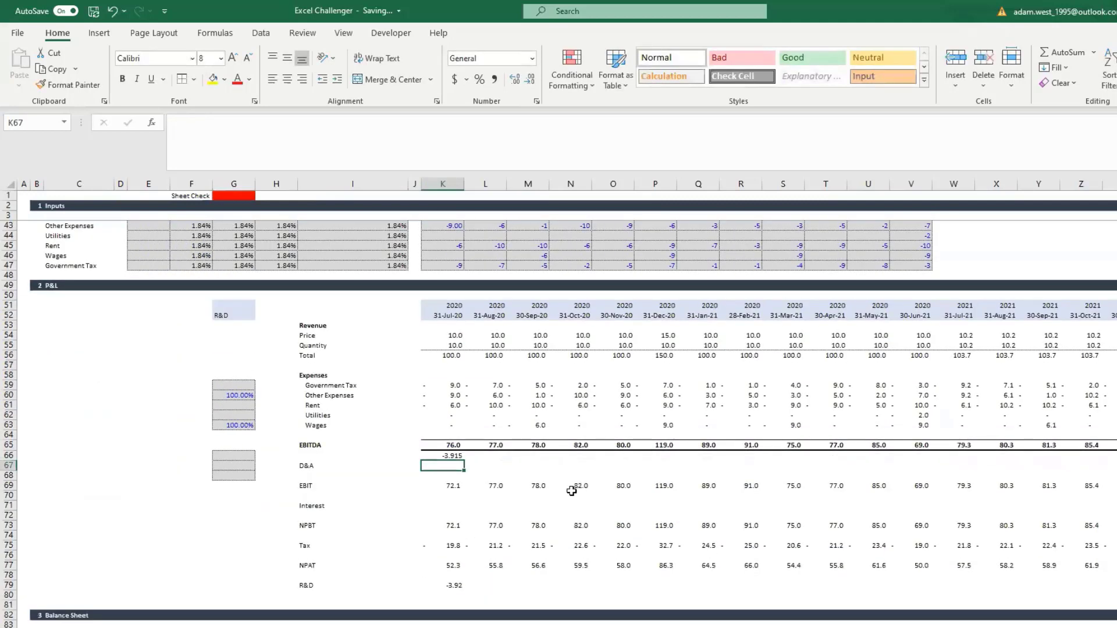
Compare the check result in K66 with the R&D amount in K79, and clear K66
left_click(459, 457)
left_click(455, 586)
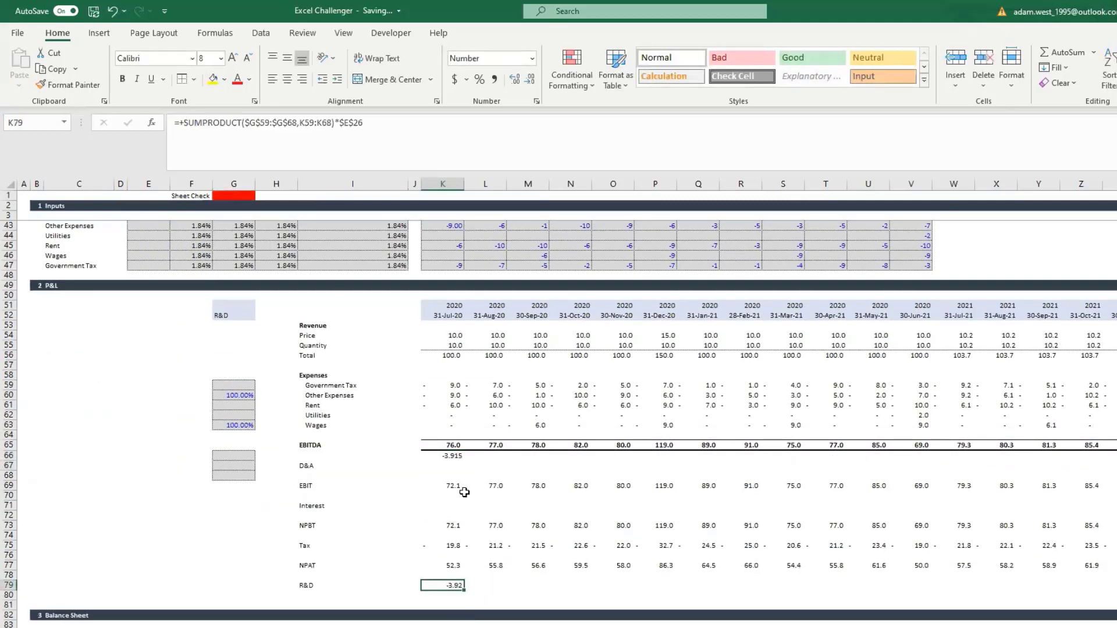
left_click(455, 459)
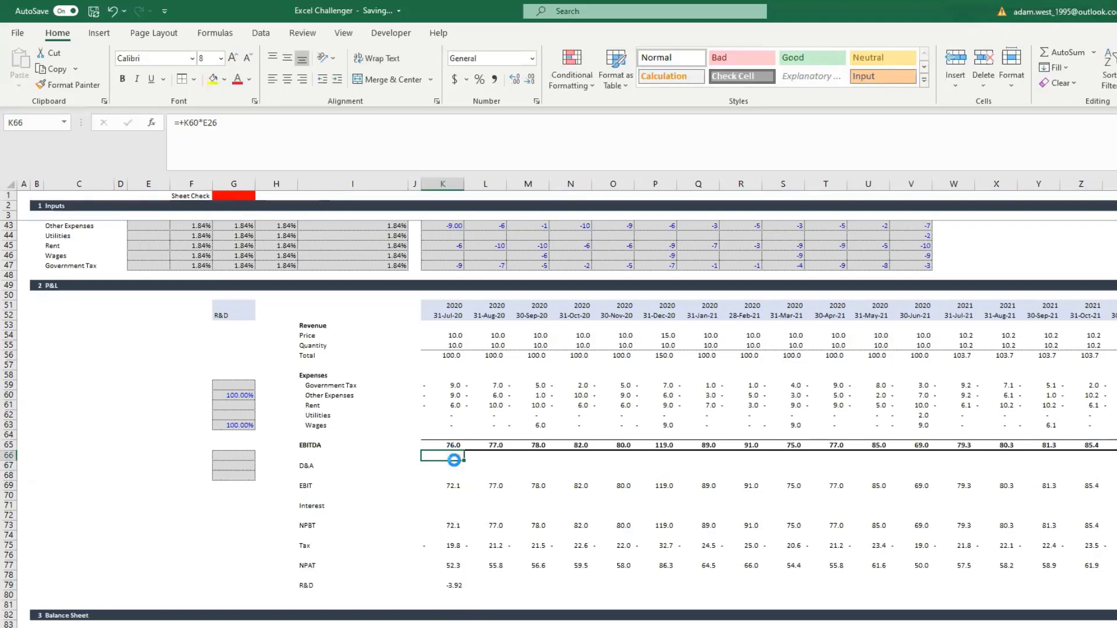
key("Delete")
Reverse the sign of the R&D formula in K79 by multiplying it by -1
key("Down")
key("Down")
key("Down")
key("Down")
key("Down")
key("Down")
key("Down")
key("Down")
key("Down")
key("Down")
key("Down")
key("Down")
key("Down")
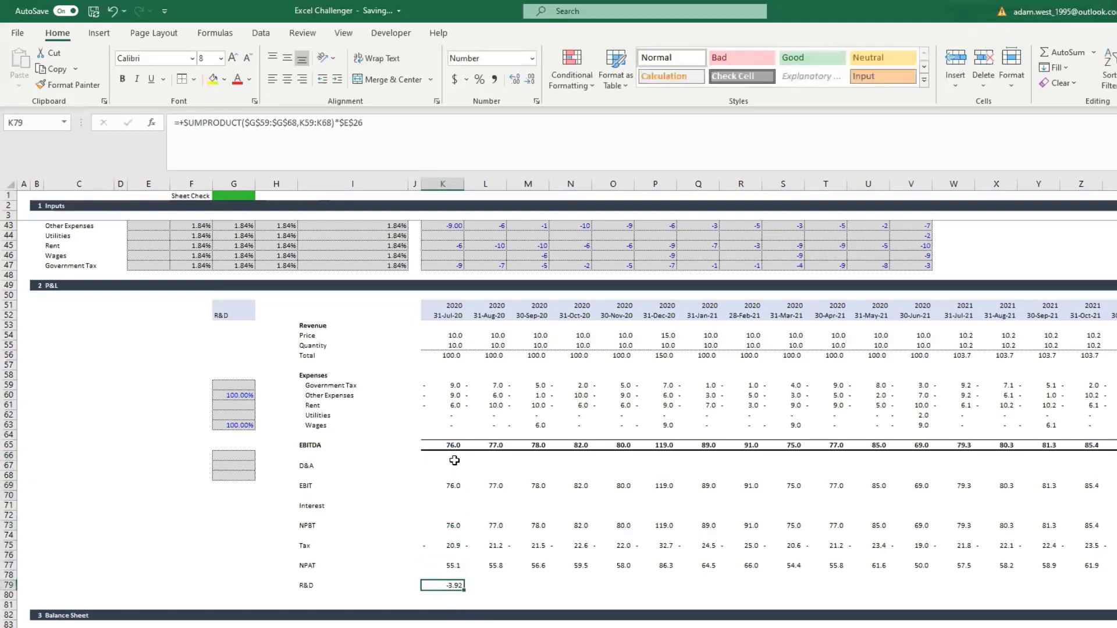
left_click(428, 134)
type("*-1")
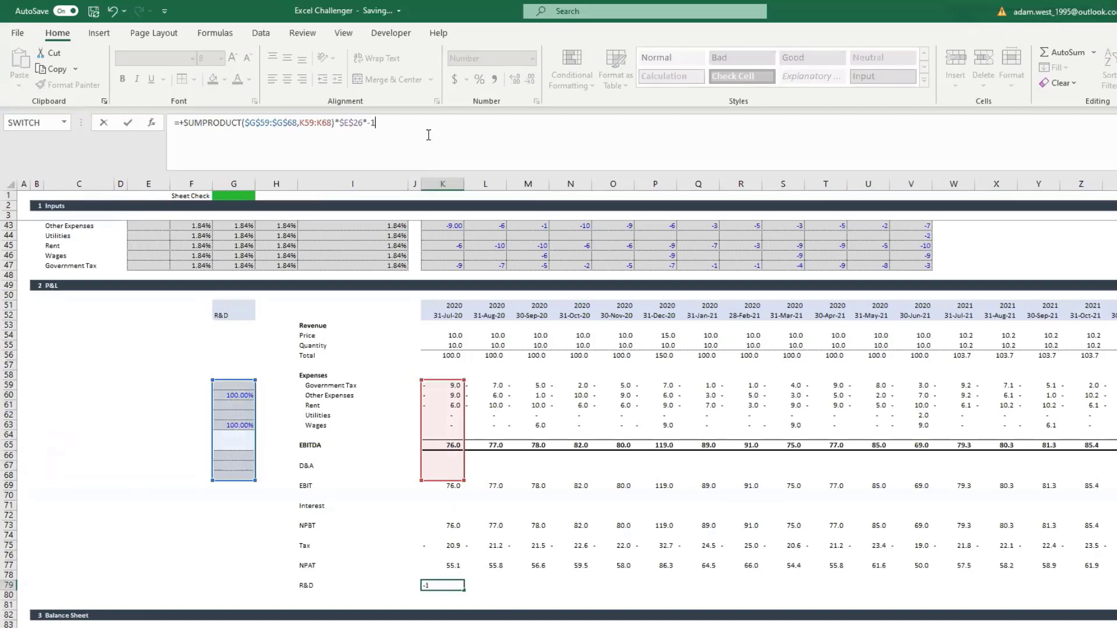
key("ctrl+Return")
Copy the K79 R&D formula across the remaining months of row 79
key("ctrl+c")
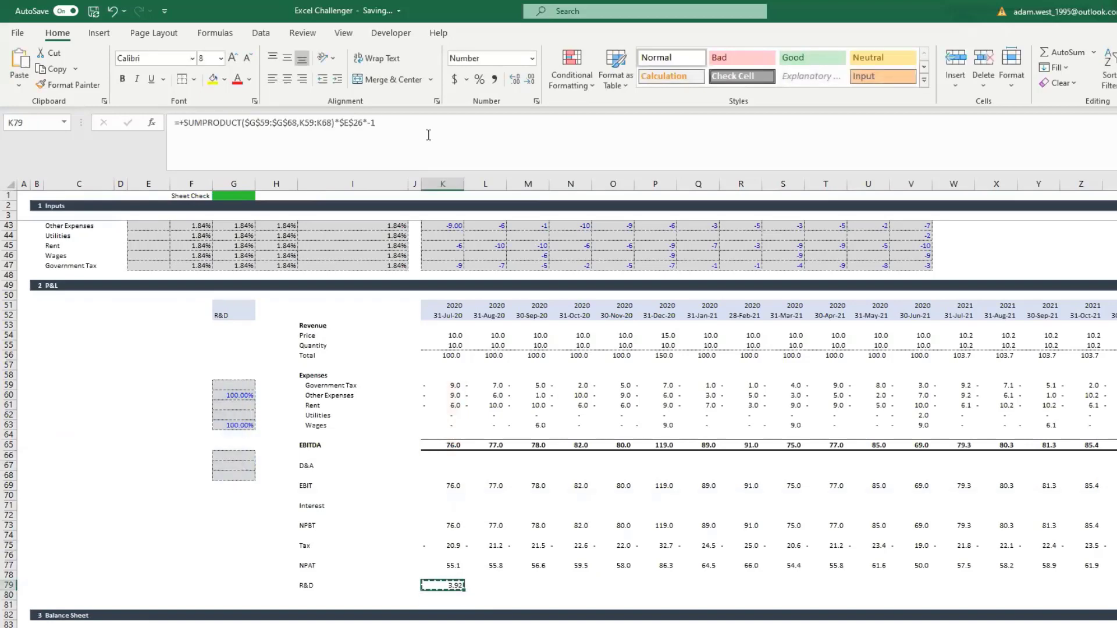
key("ctrl+shift+Right")
key("Return")
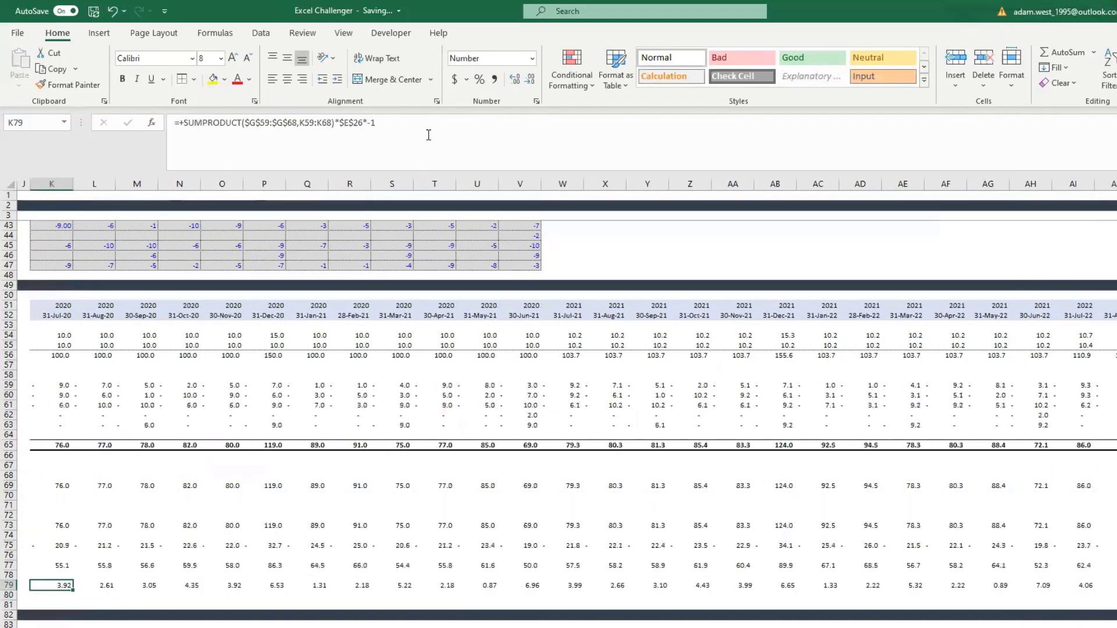
scroll(462, 347, "left", 3)
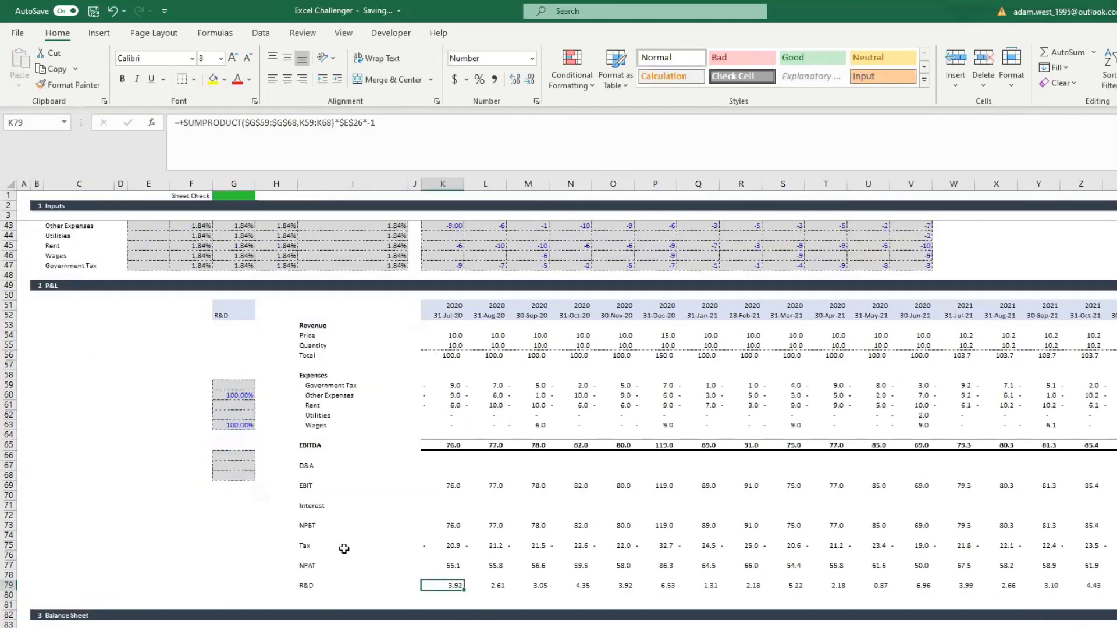
Delete the surplus blank row 80 between the R&D row and the Balance Sheet heading
left_click(9, 596)
left_click(984, 58)
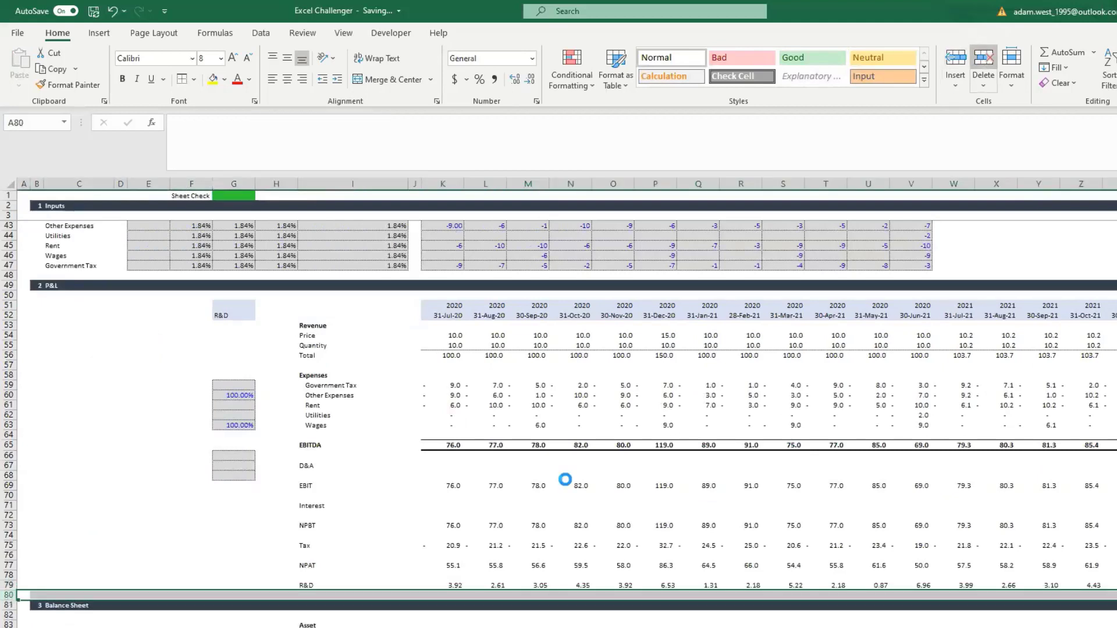
left_click(293, 579)
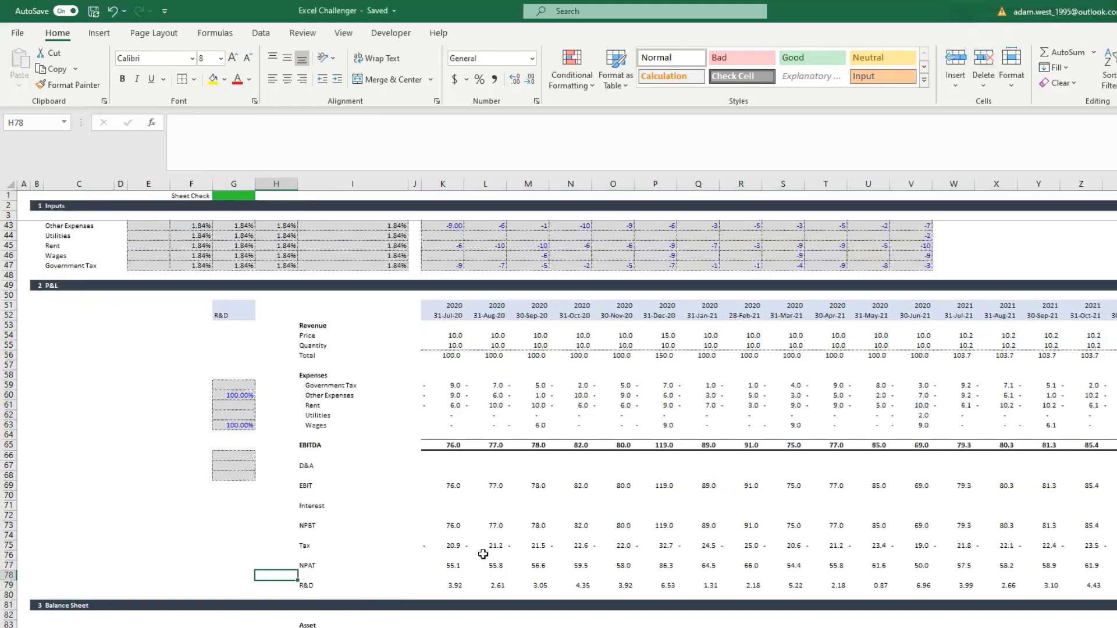
left_click(484, 576)
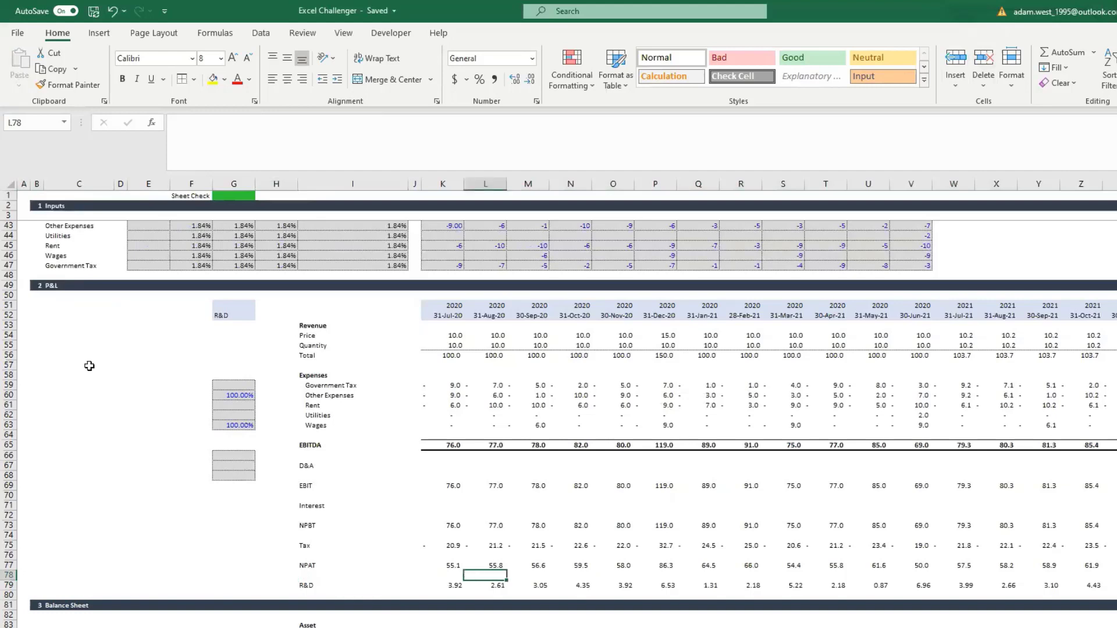
Insert two rows at row 57 between the revenue Total and Expenses, and label I58 "R&D Rebate"
left_click(9, 365)
left_click(956, 61)
left_click(955, 61)
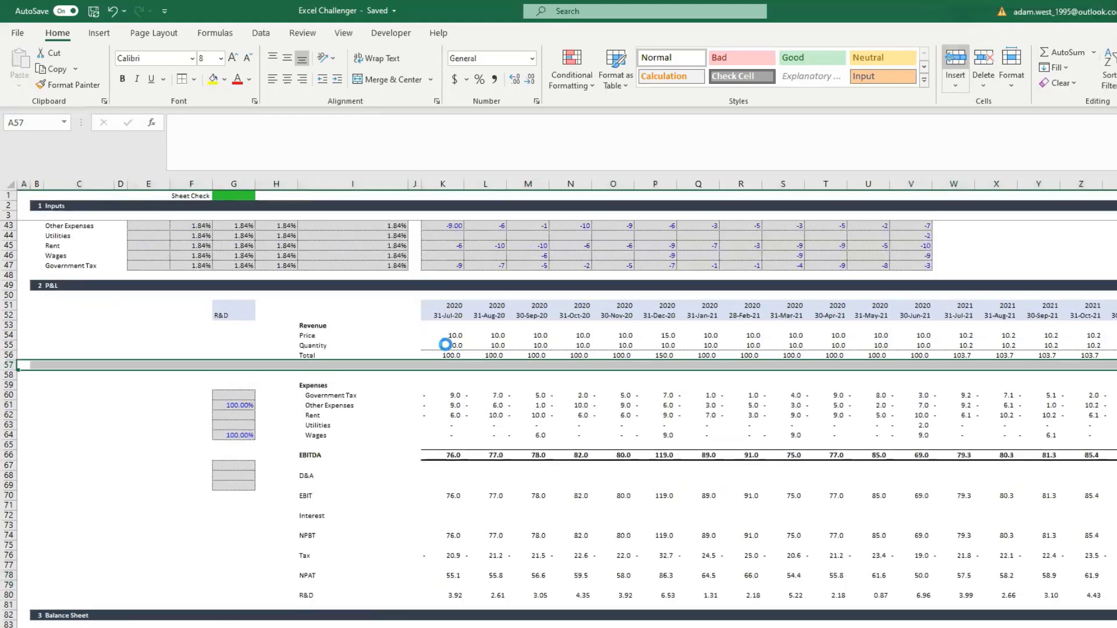
left_click(352, 366)
left_click(344, 372)
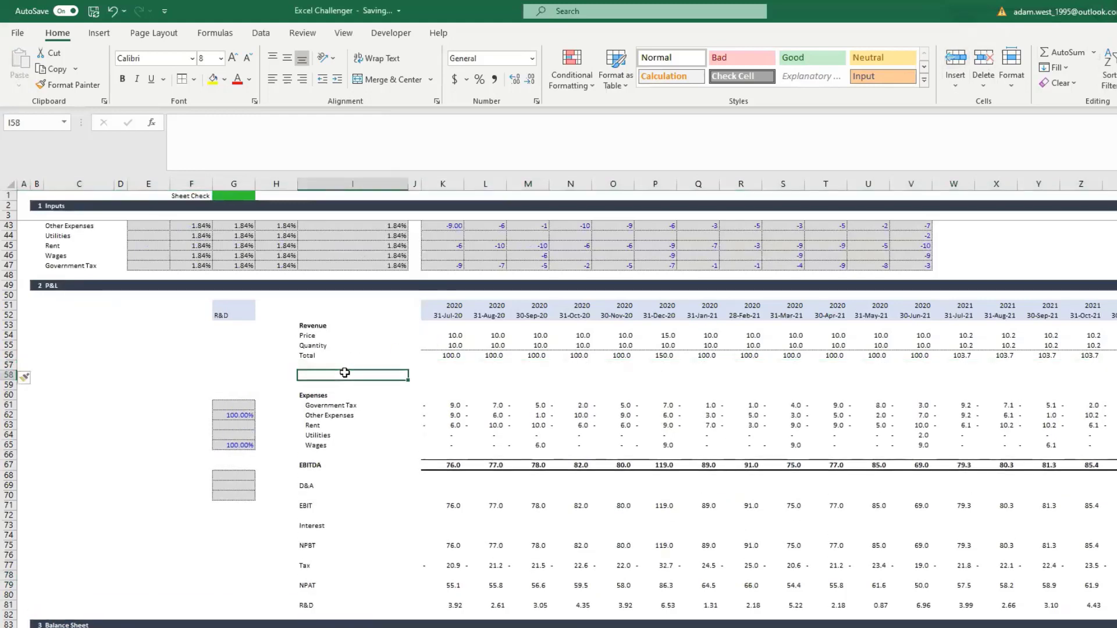
type("R&D")
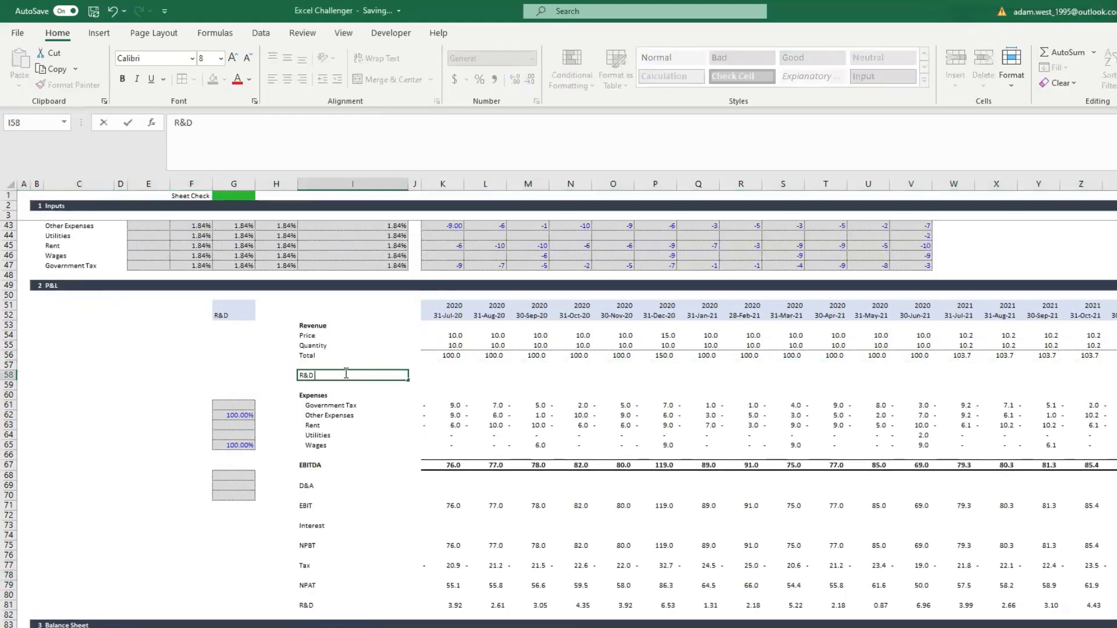
type(" Rebn")
type("ate")
key("Return")
Start a SUMPRODUCT formula in K58 with the R&D row K81:CE81 as the first factor of its array
key("Right")
key("Left")
key("Up")
key("Right")
key("Right")
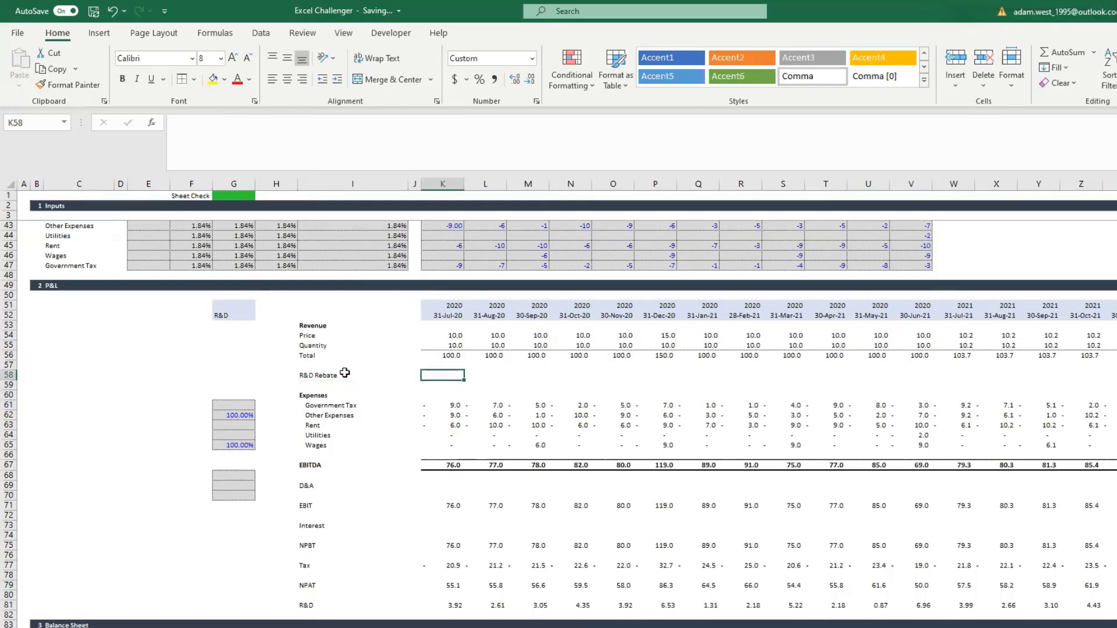
type("+sum")
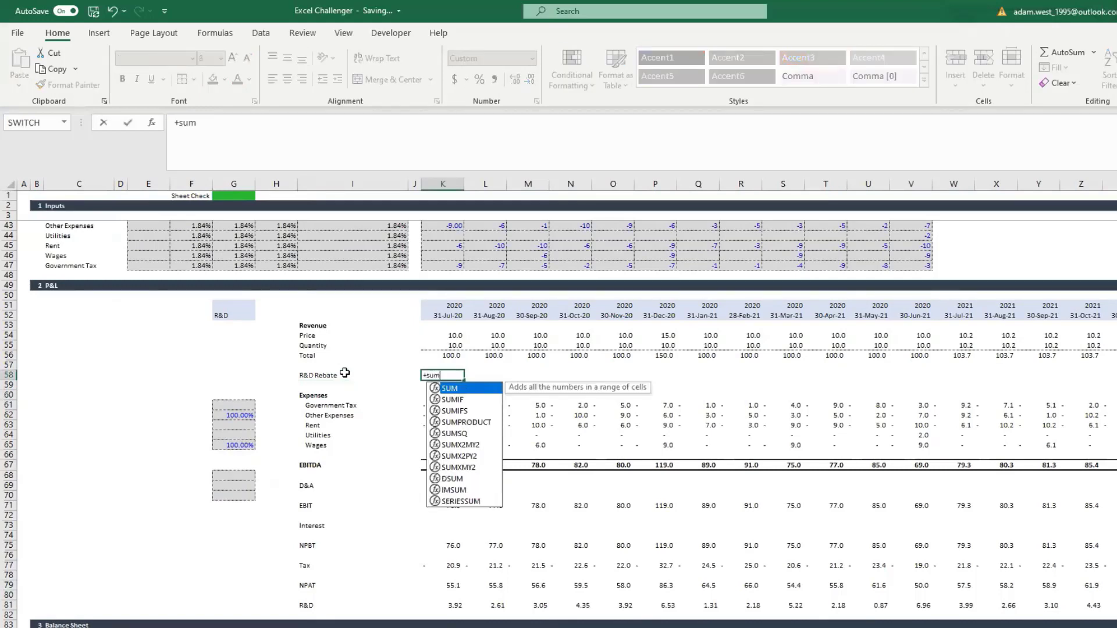
double_click(469, 422)
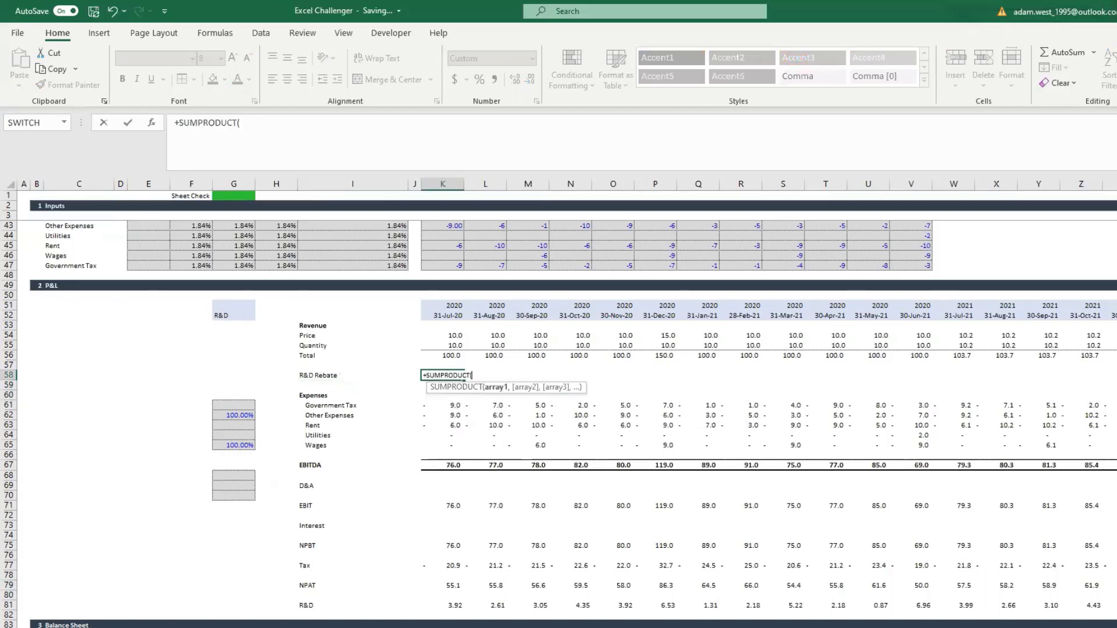
scroll(438, 441, "up", 1)
scroll(438, 441, "down", 1)
left_click(455, 604)
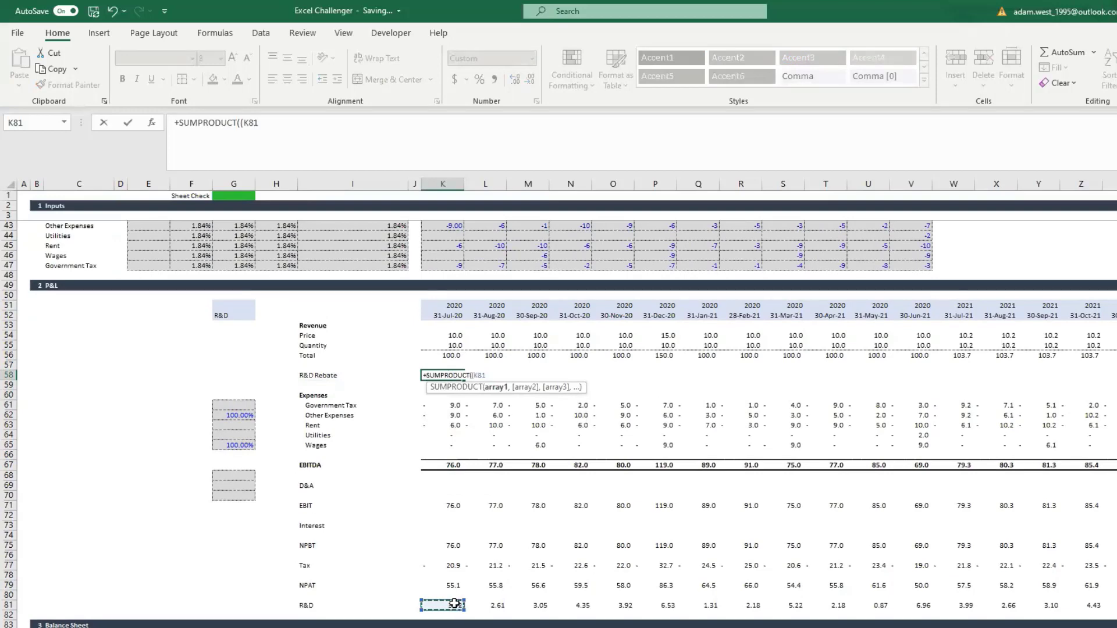
key("ctrl+shift+Right")
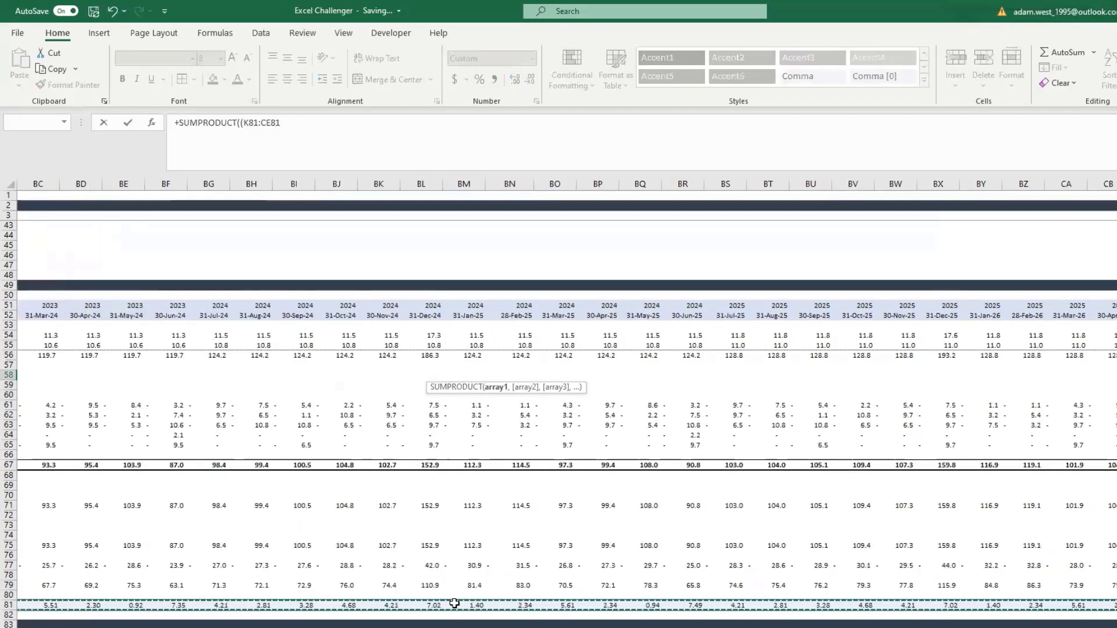
type(")*")
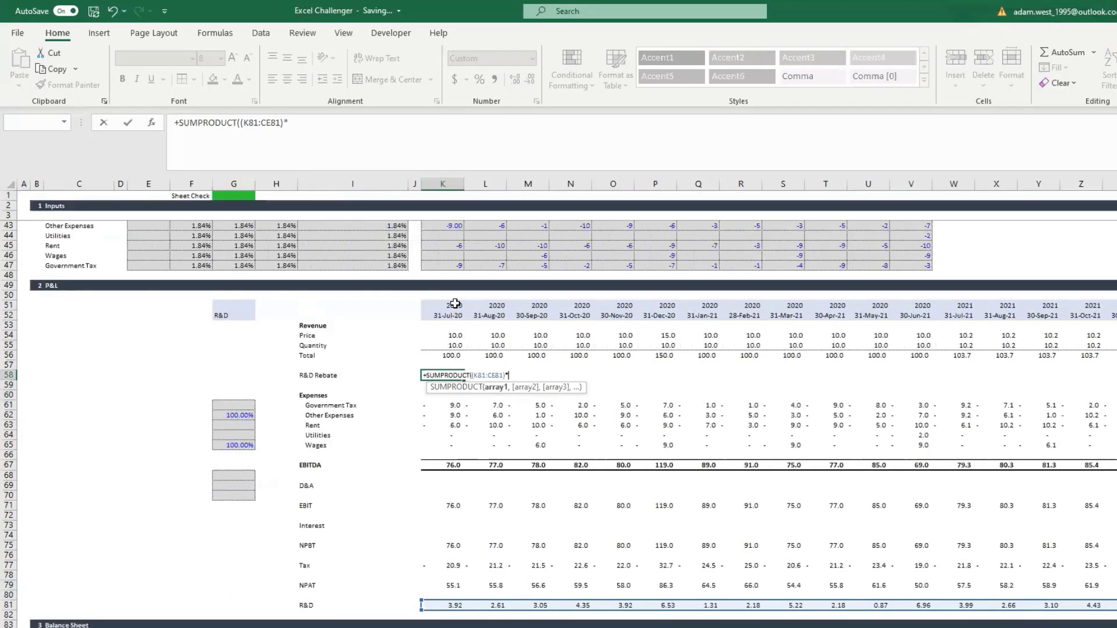
left_click(453, 308)
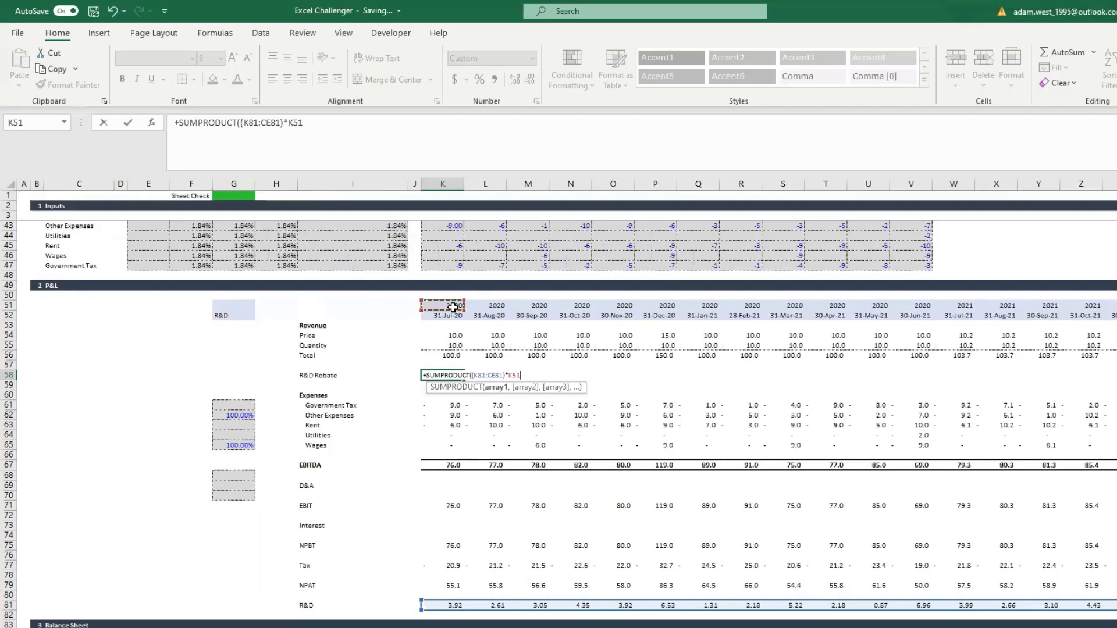
left_click(454, 308, "shift")
key("BackSpace")
key("BackSpace")
key("BackSpace")
key("BackSpace")
key("BackSpace")
key("BackSpace")
key("BackSpace")
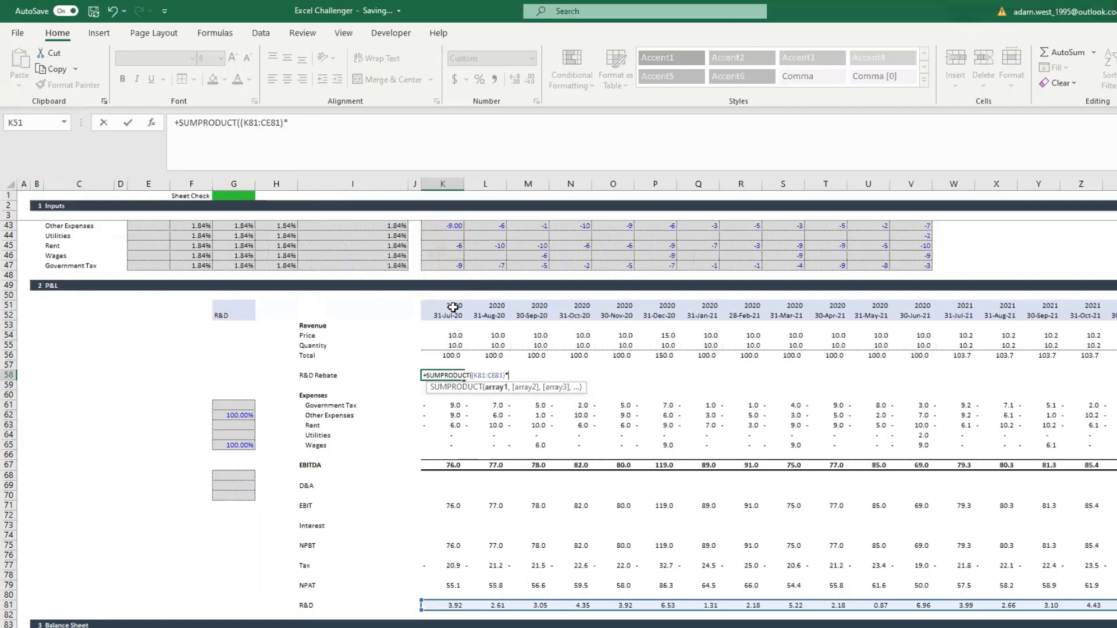
Multiply the SUMPRODUCT array in K58 by a prior-year condition, (K51:CE51=(K51-1)), and close the function
type("(")
left_click(453, 308)
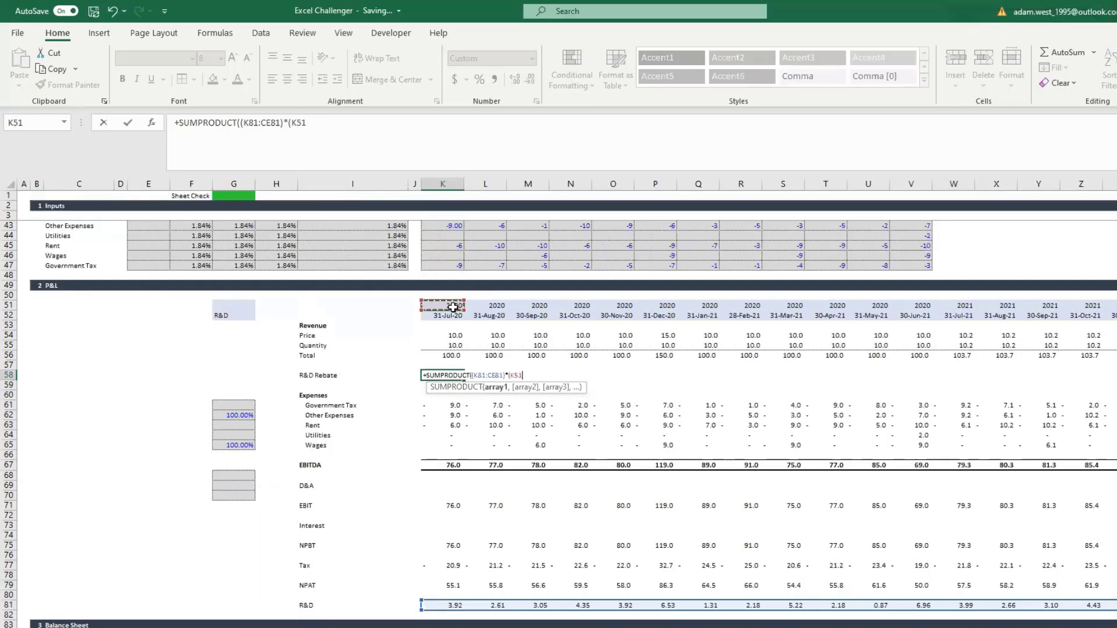
key("ctrl+shift+Right")
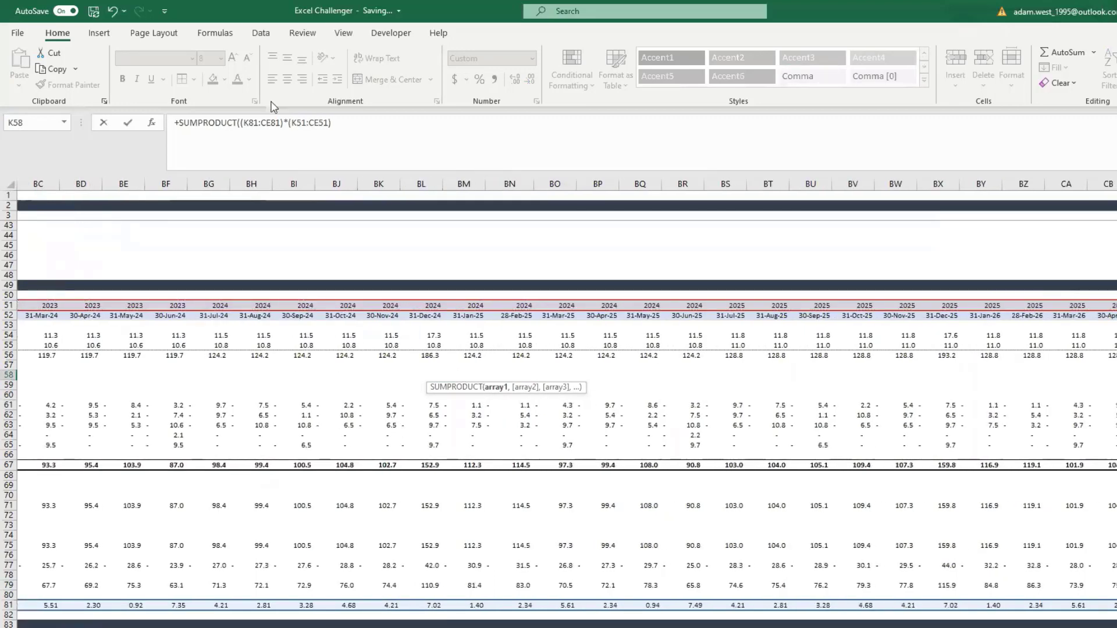
left_click(327, 123)
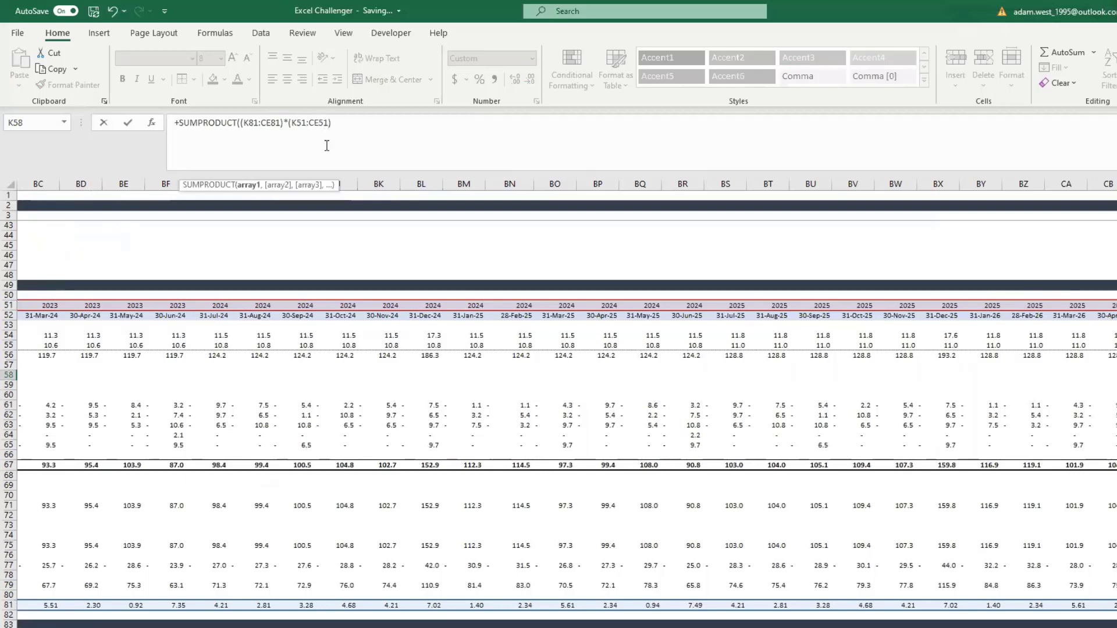
scroll(237, 279, "left", 10)
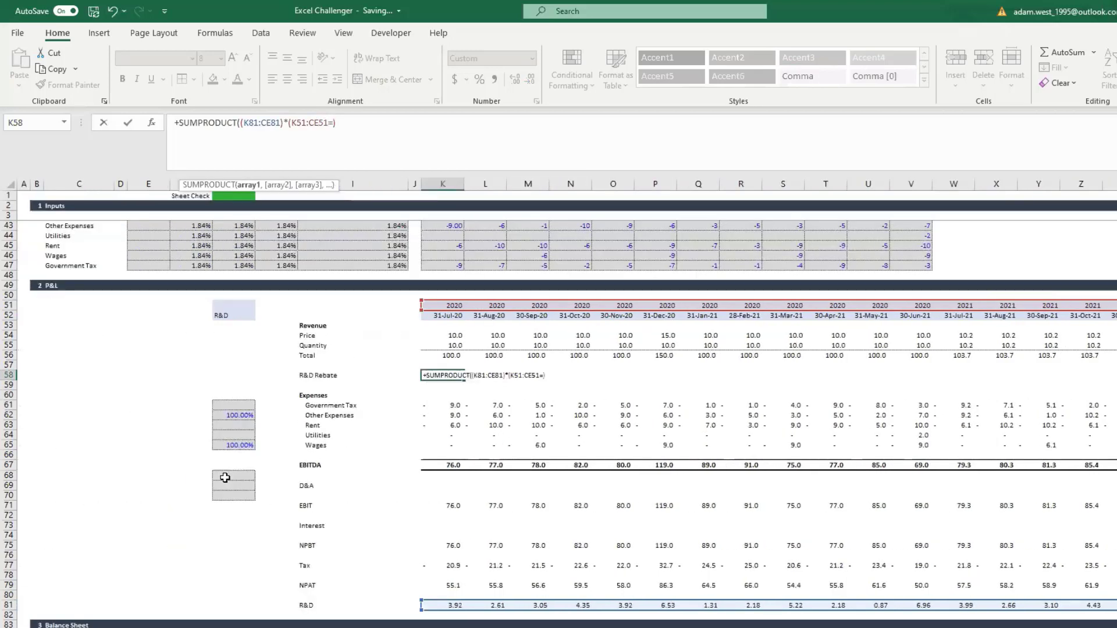
left_click(435, 304)
type("-1")
type("(")
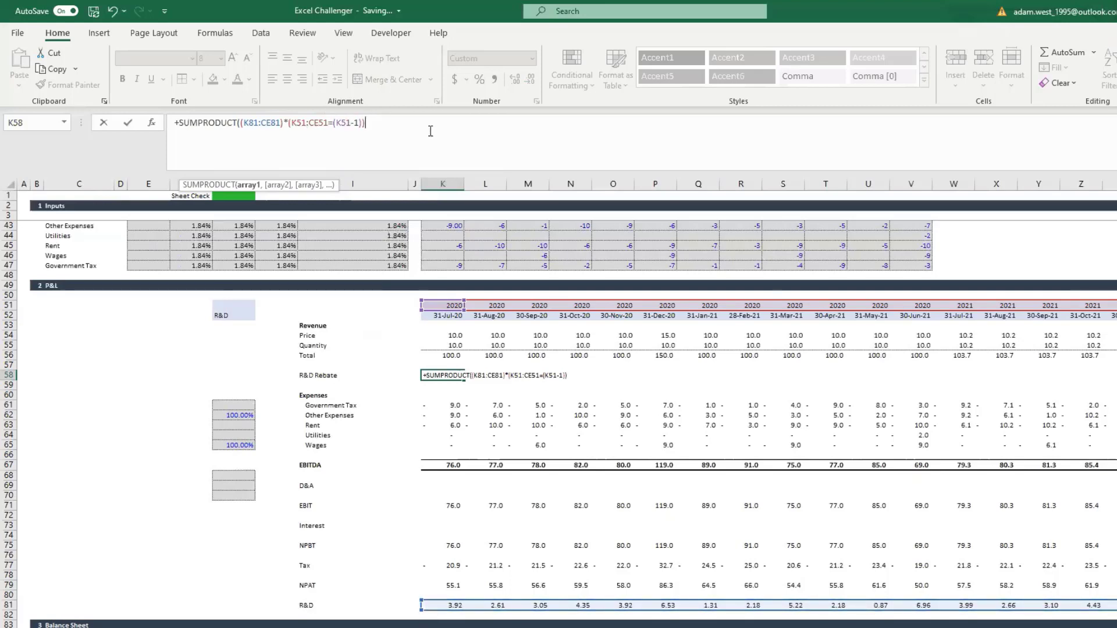
type(")")
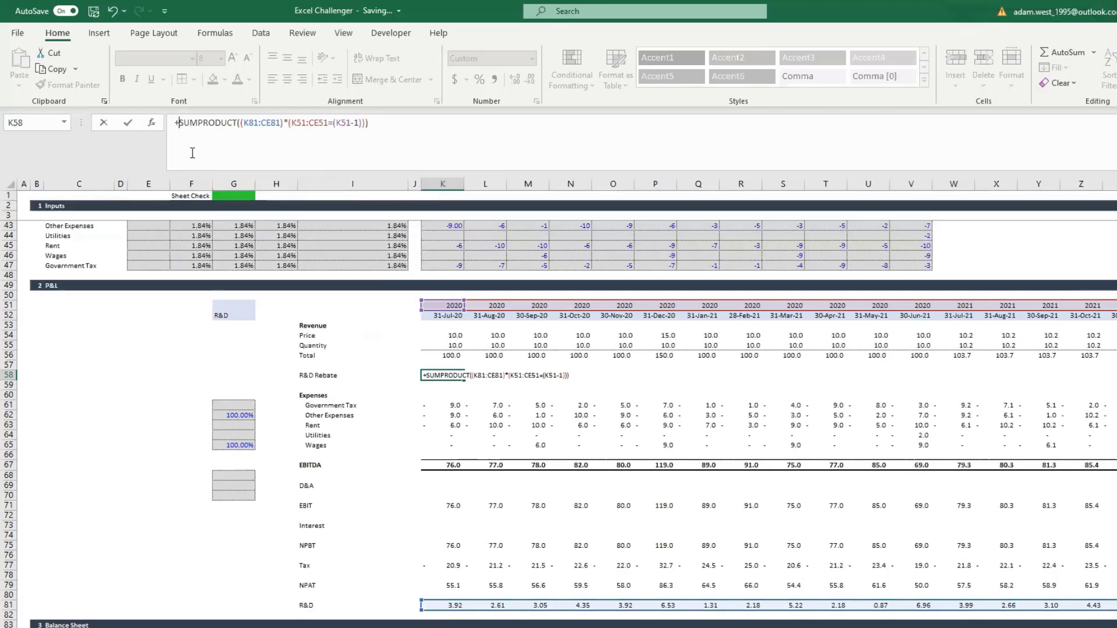
Put an IF before the SUMPRODUCT in K58 with the logical test month(K52)=E27, the R&D payment month
type("if(")
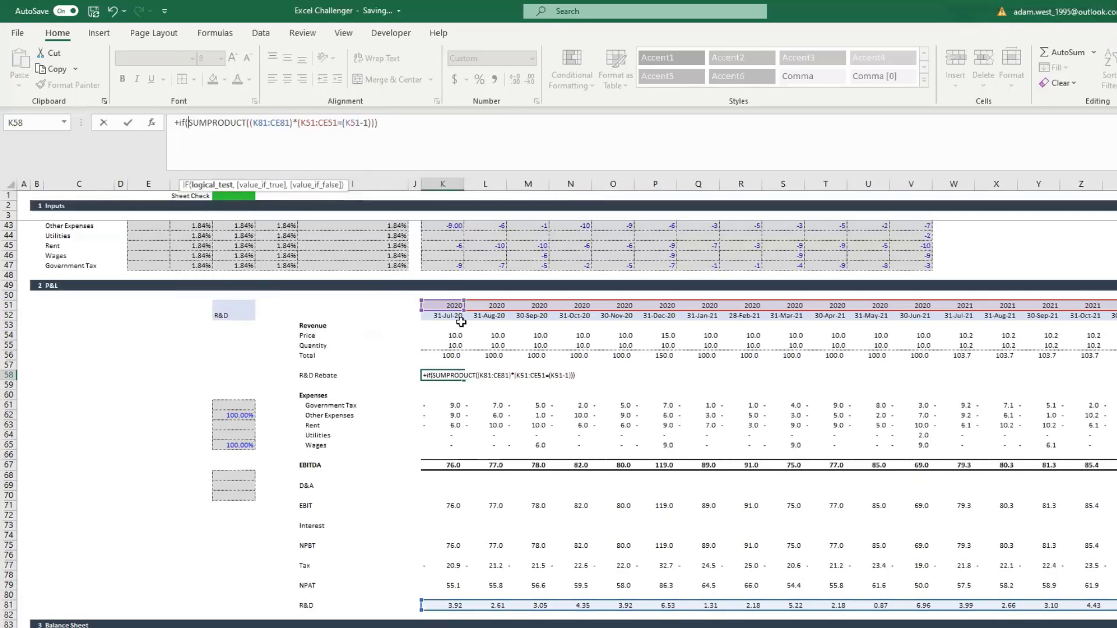
type("month")
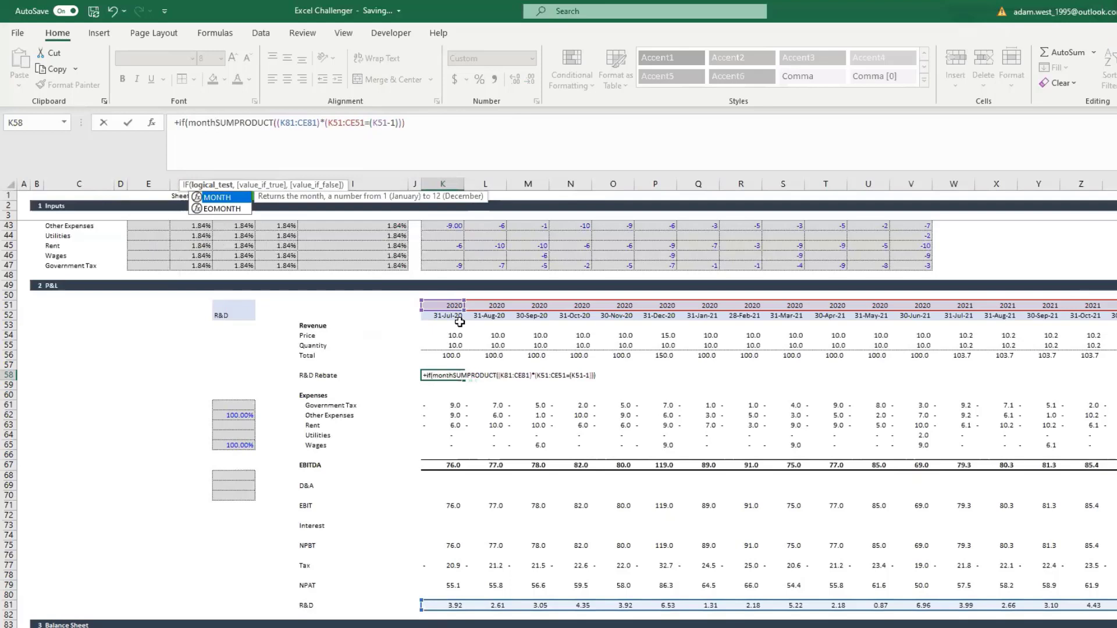
type("(")
left_click(460, 319)
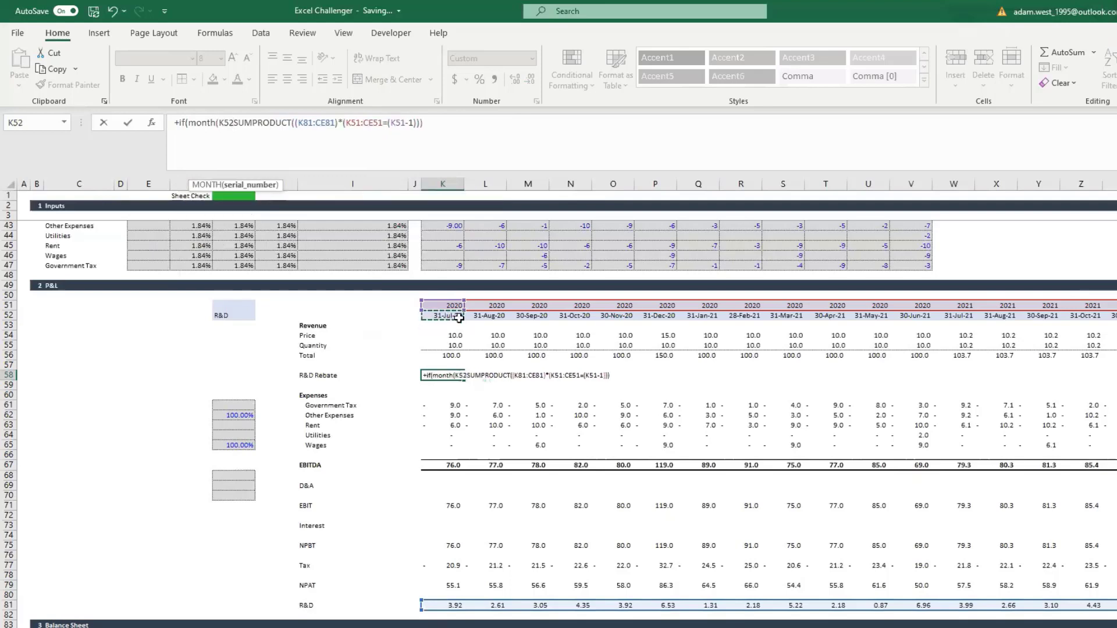
type(")=")
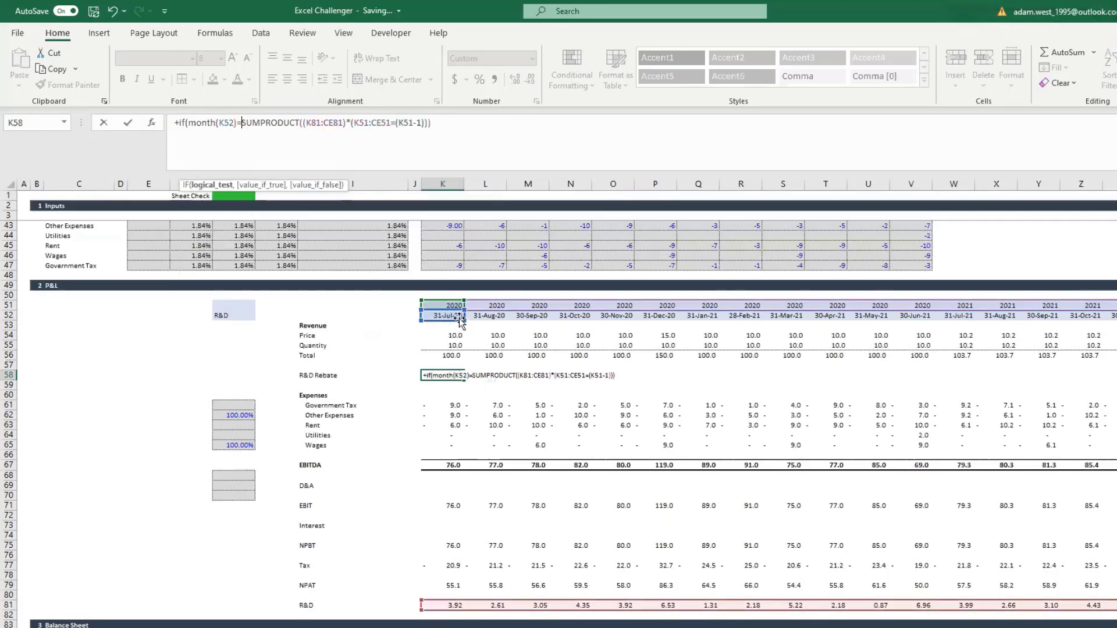
scroll(175, 401, "up", 13)
scroll(164, 439, "down", 1)
left_click(163, 426)
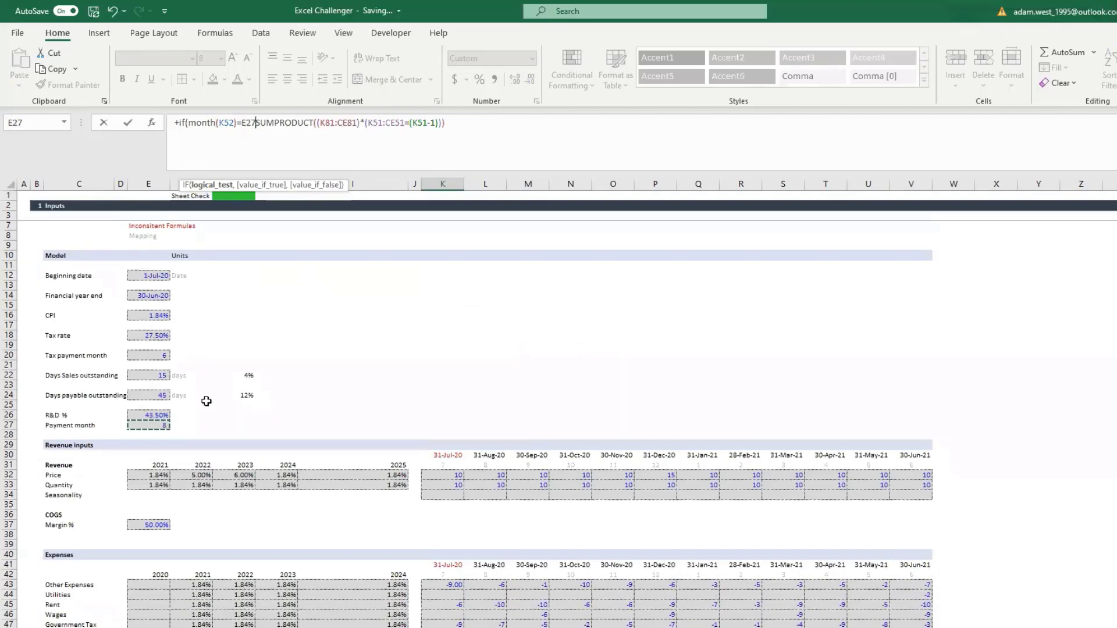
type(",")
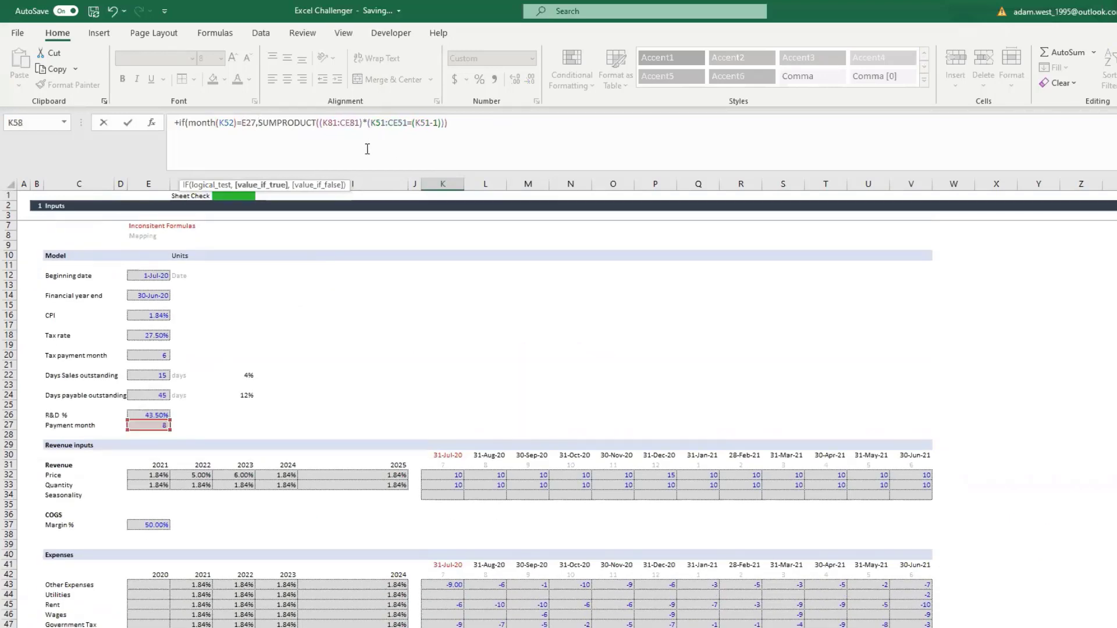
Finish the IF formula in K58 with 0 as the value if false and commit it
scroll(477, 252, "down", 10)
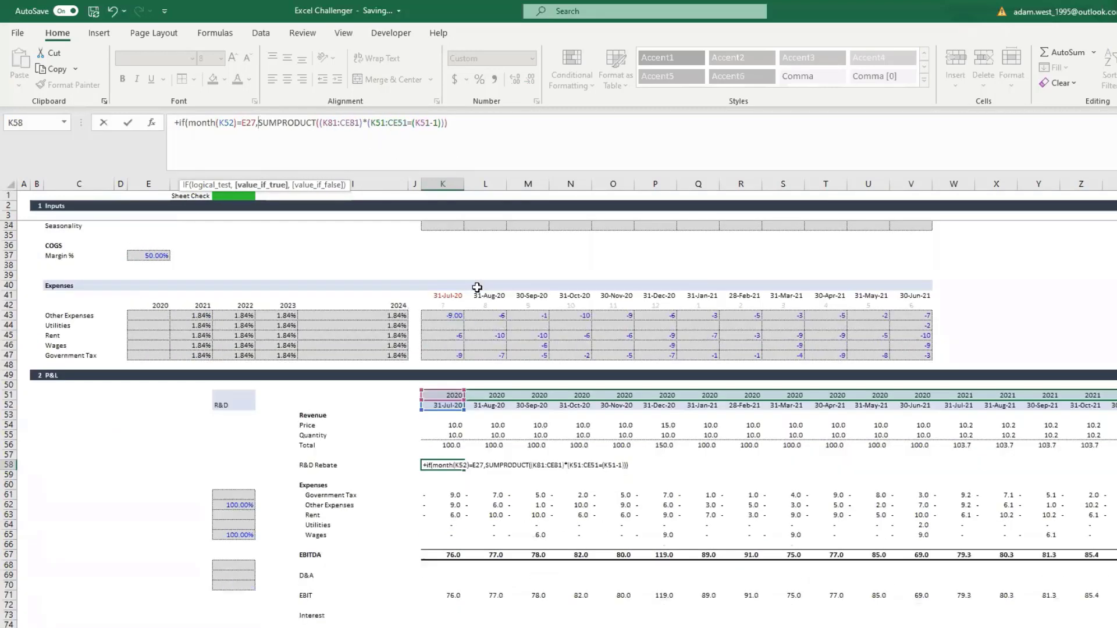
left_click(257, 123)
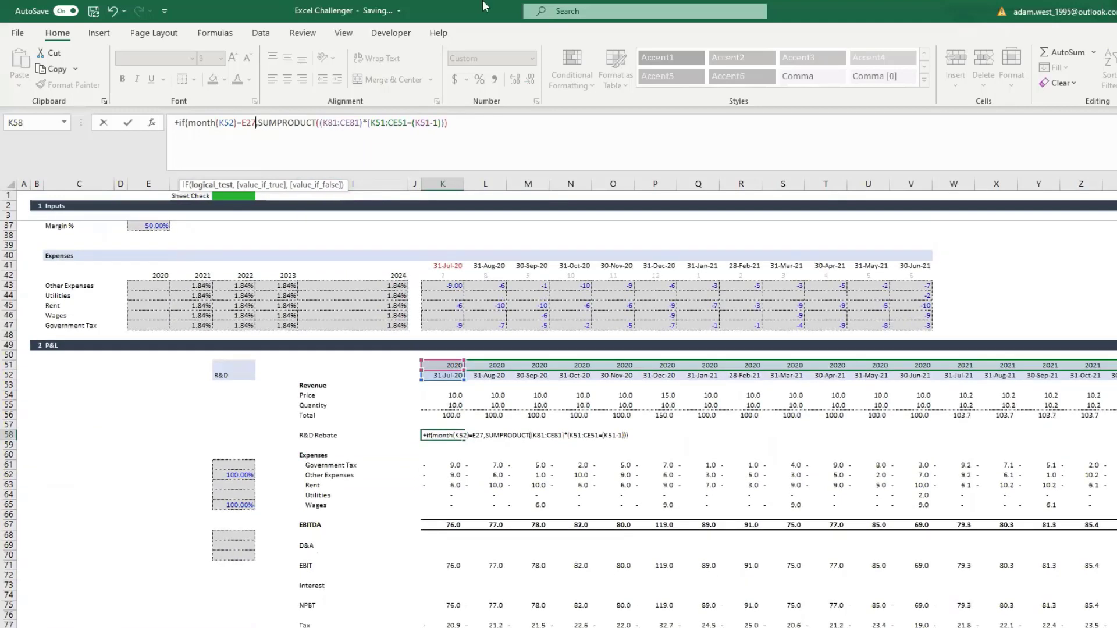
left_click(498, 140)
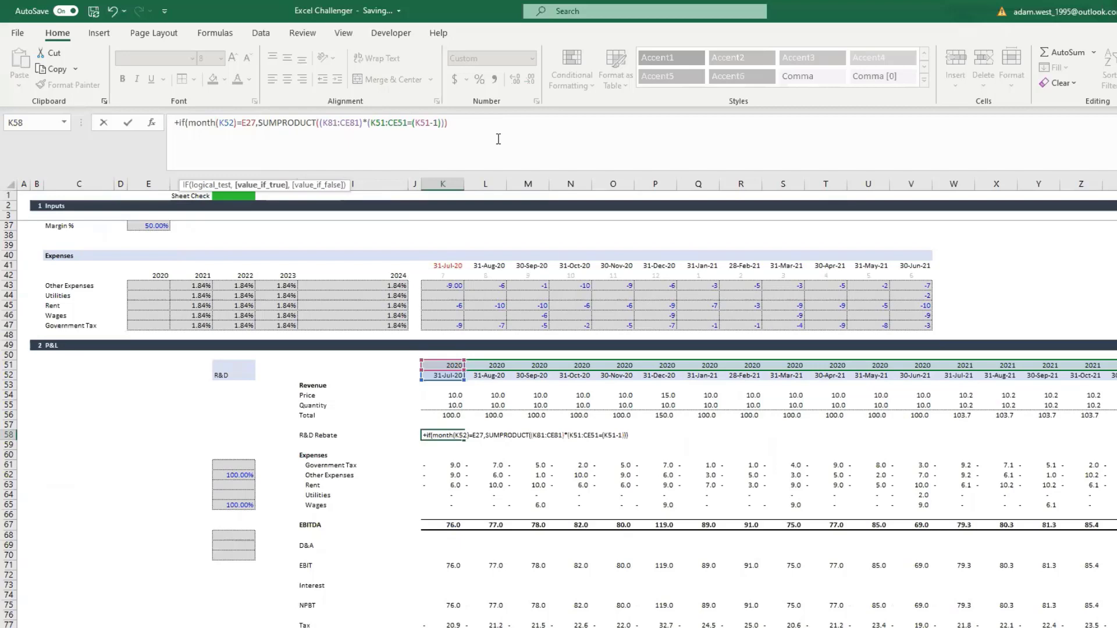
type(",0")
key("Return")
key("Return")
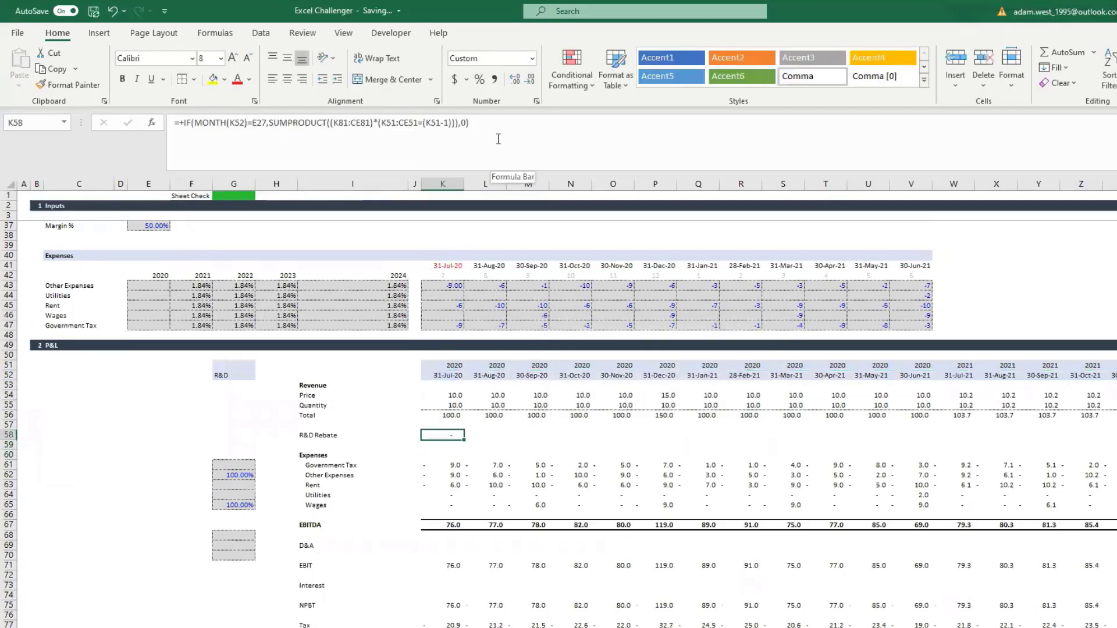
Make E27, K81:CE81 and K51:CE51 absolute references in the K58 formula, keeping K52 and the K51-1 year reference relative
left_click(235, 124)
left_click(258, 126)
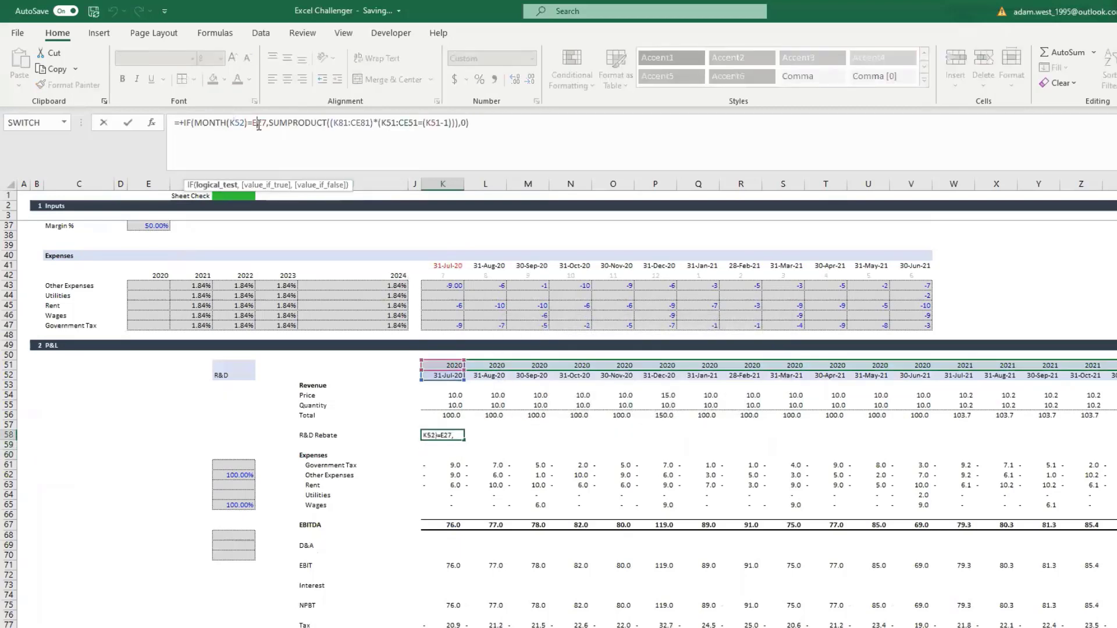
key("F4")
left_click(356, 124)
key("F4")
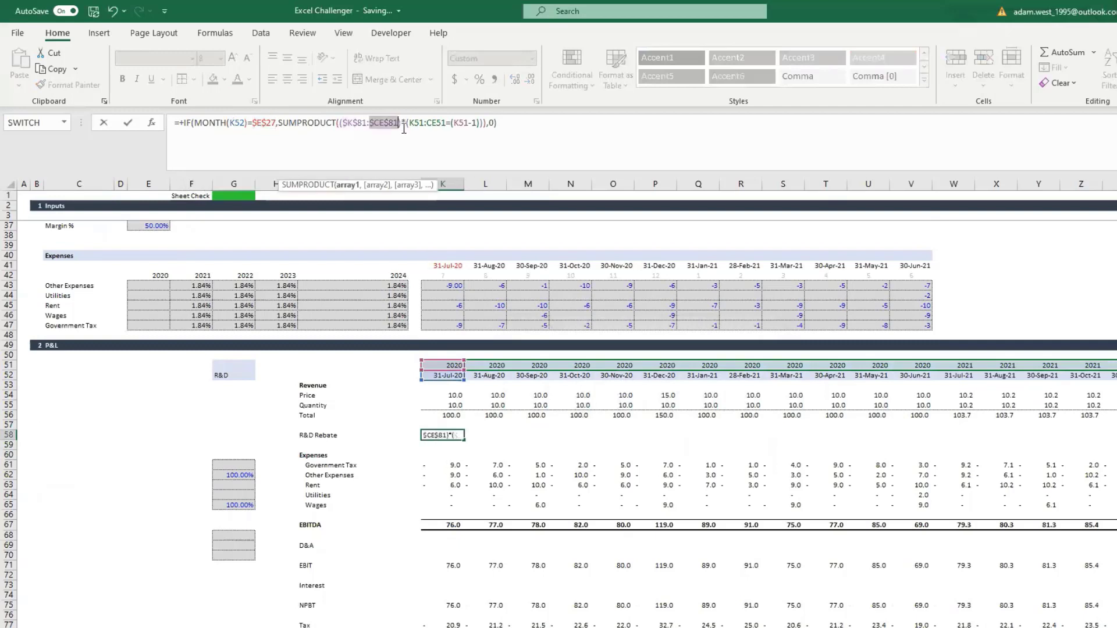
left_click(419, 126)
key("F4")
double_click(451, 123)
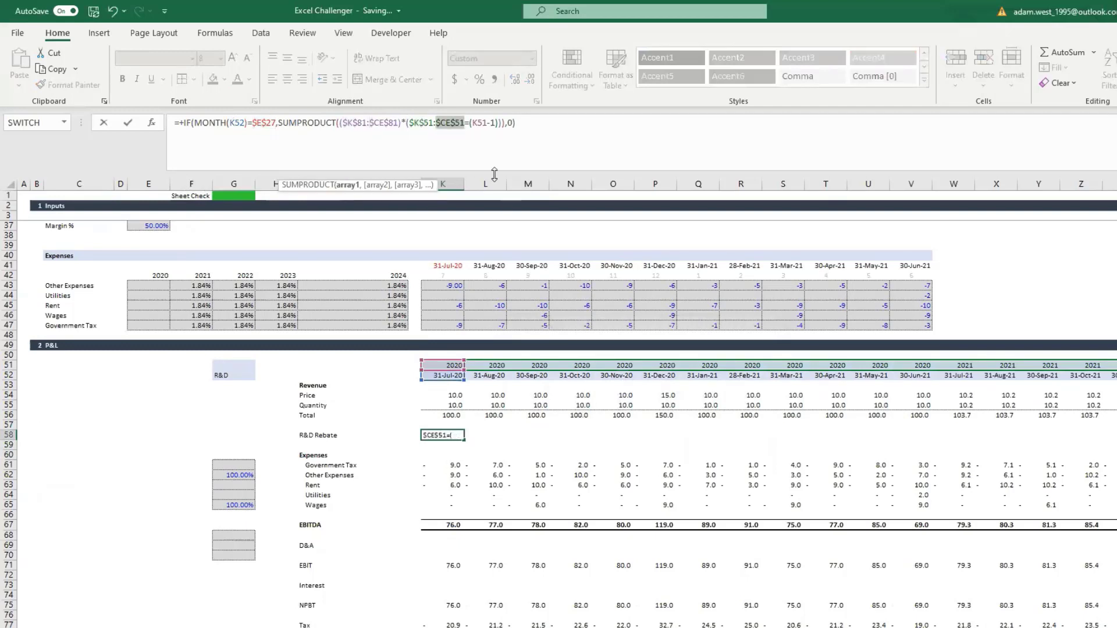
key("ctrl+Return")
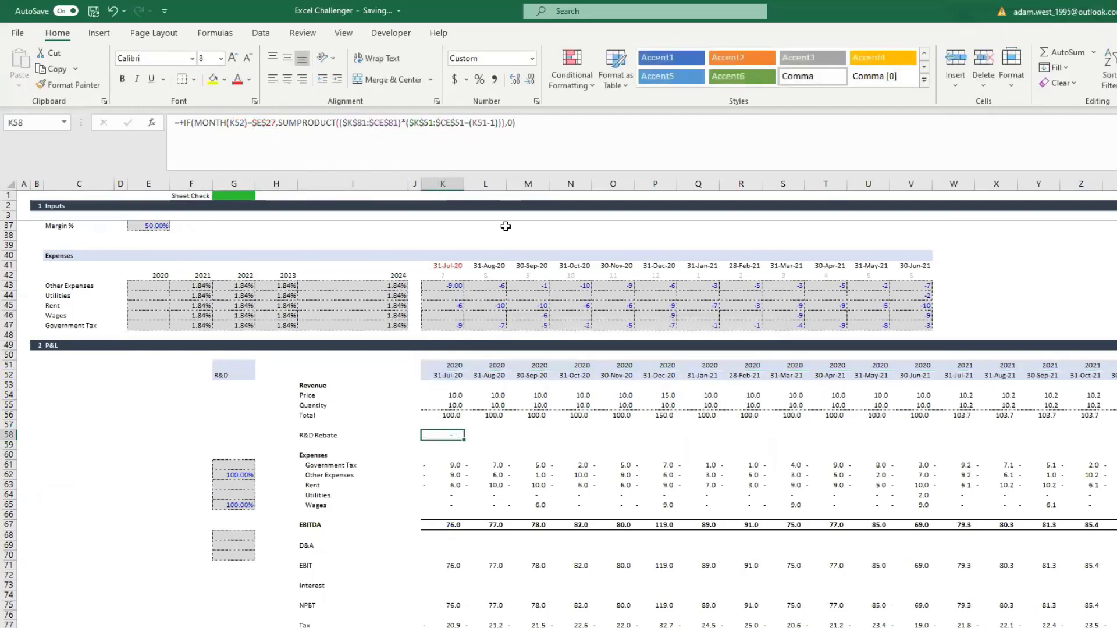
Copy the R&D Rebate formula from K58 across the monthly columns of row 58
key("ctrl+c")
key("ctrl+shift+Right")
key("ctrl+v")
key("ctrl+Left")
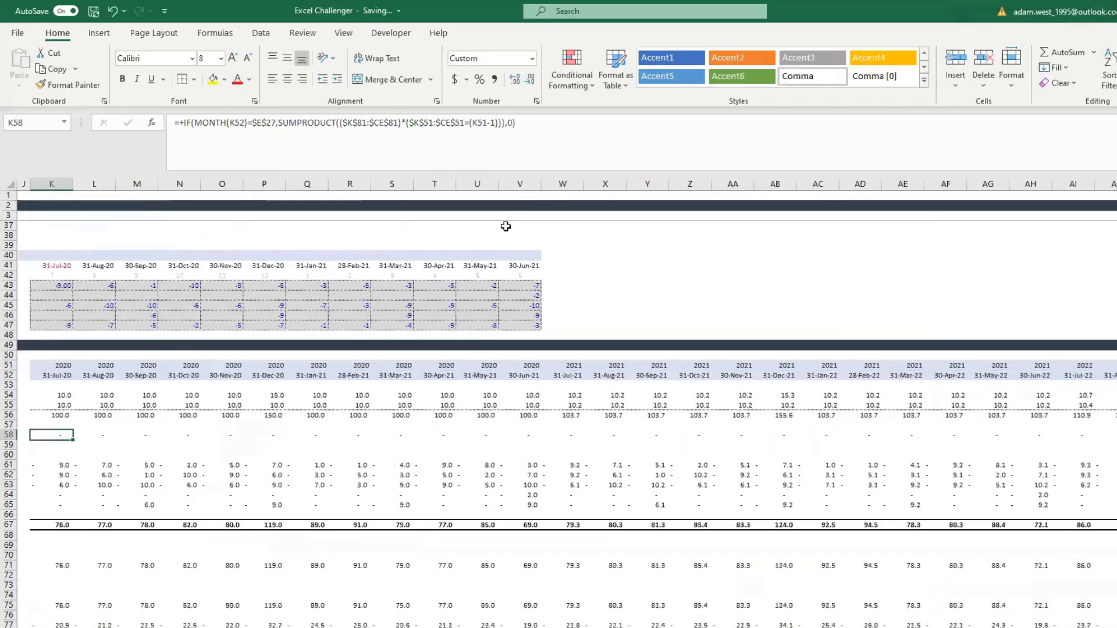
Review the R&D Rebate formula in K58 and in the following months up to 31-Aug-21
double_click(444, 440)
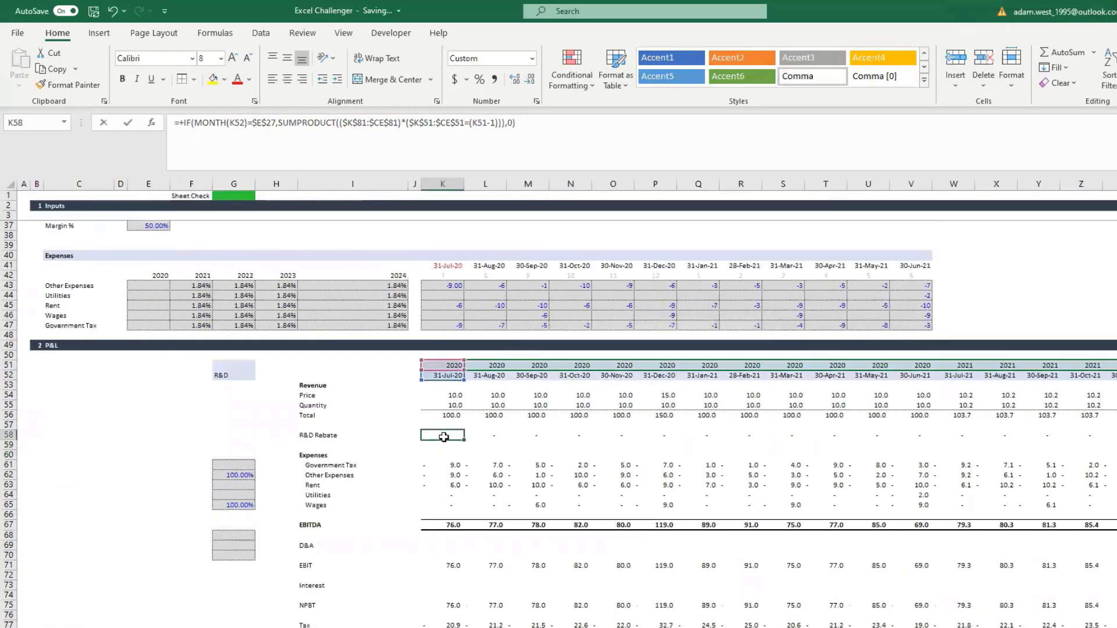
left_click(266, 124)
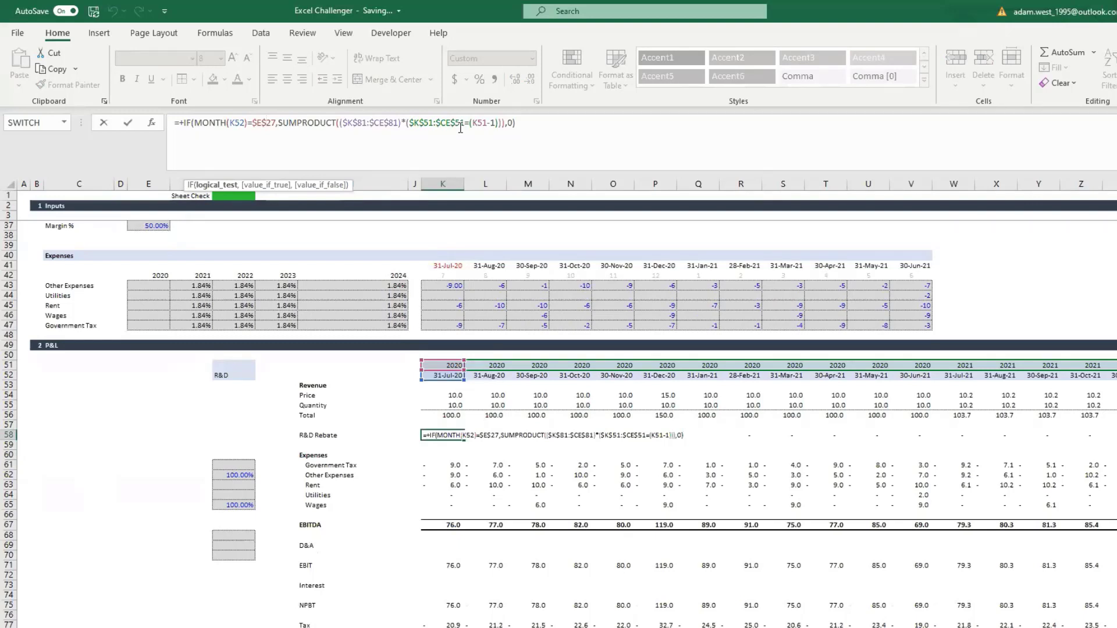
key("Escape")
key("Right")
key("Right")
key("Right")
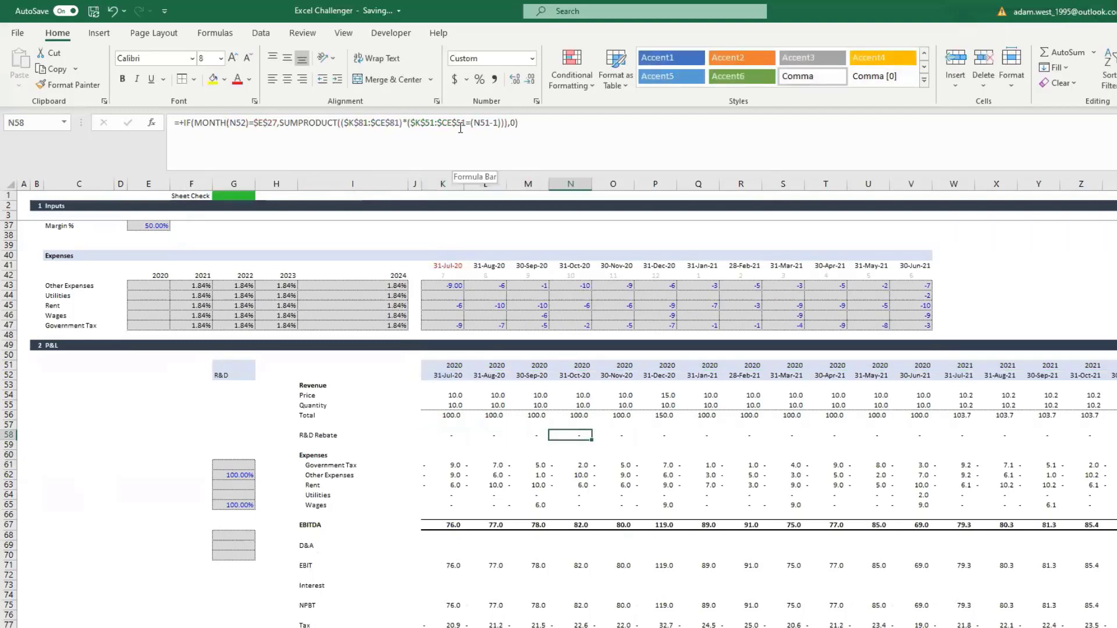
key("Right")
key("Right")
key("Right")
key("Right")
key("Right")
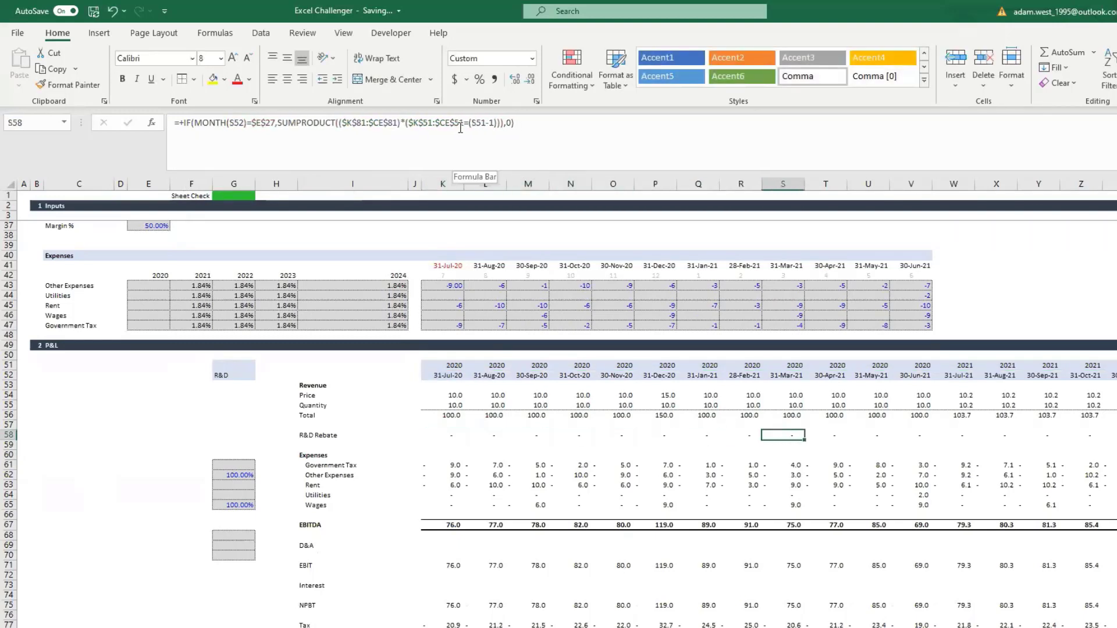
key("Right")
key("Right")
key("Right")
key("Right")
key("Right")
Examine the SUMPRODUCT part of the formula in X58, checking the R&D row, year row and prior-year references
left_click(330, 154)
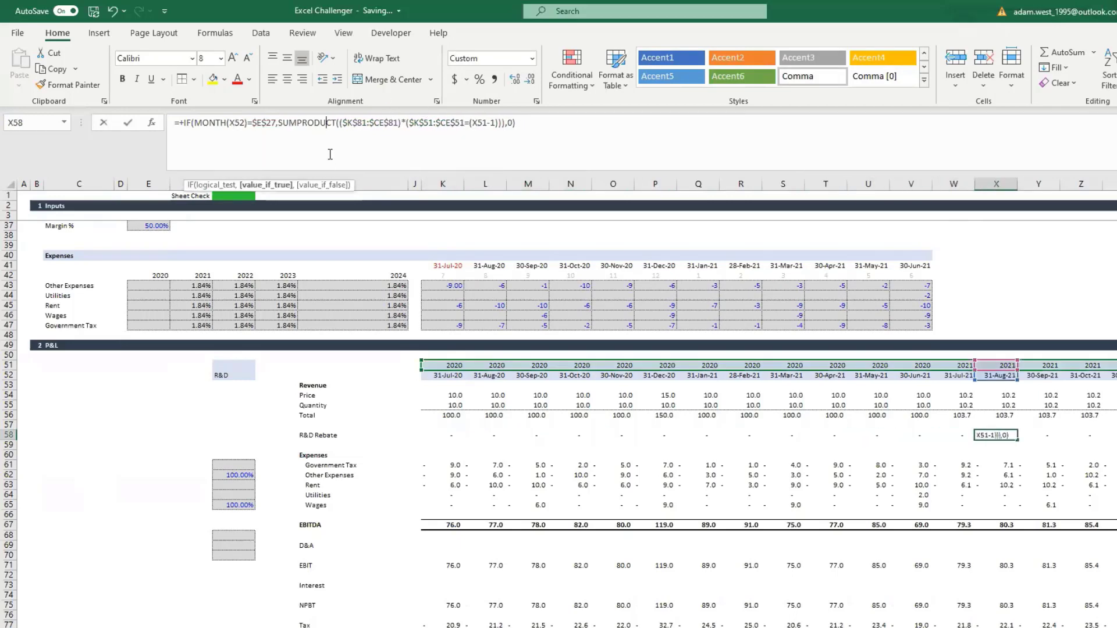
scroll(640, 332, "down", 5)
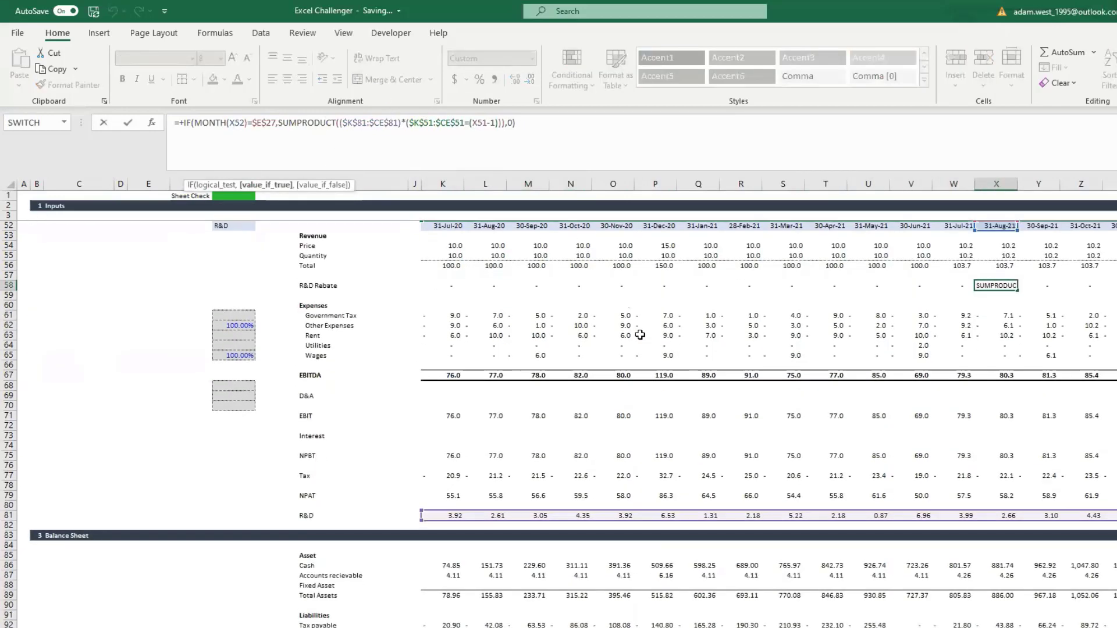
scroll(640, 335, "up", 3)
left_click(407, 124)
left_click(363, 125)
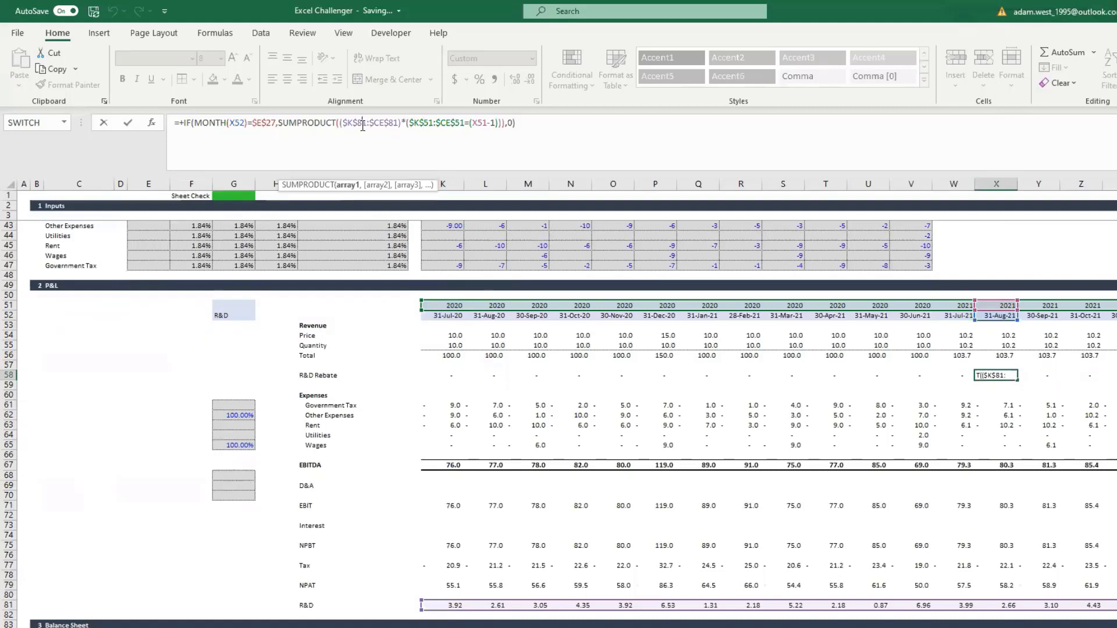
left_click(425, 123)
left_click(484, 125)
left_click_drag(279, 123, 497, 123)
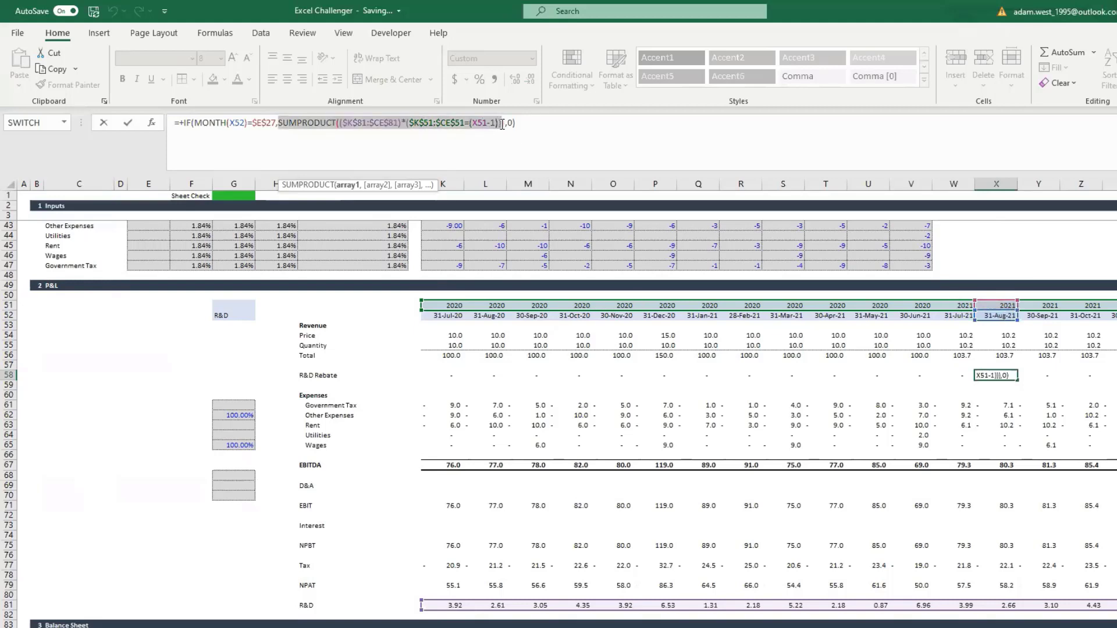
key("ctrl+c")
left_click_drag(504, 124, 279, 139)
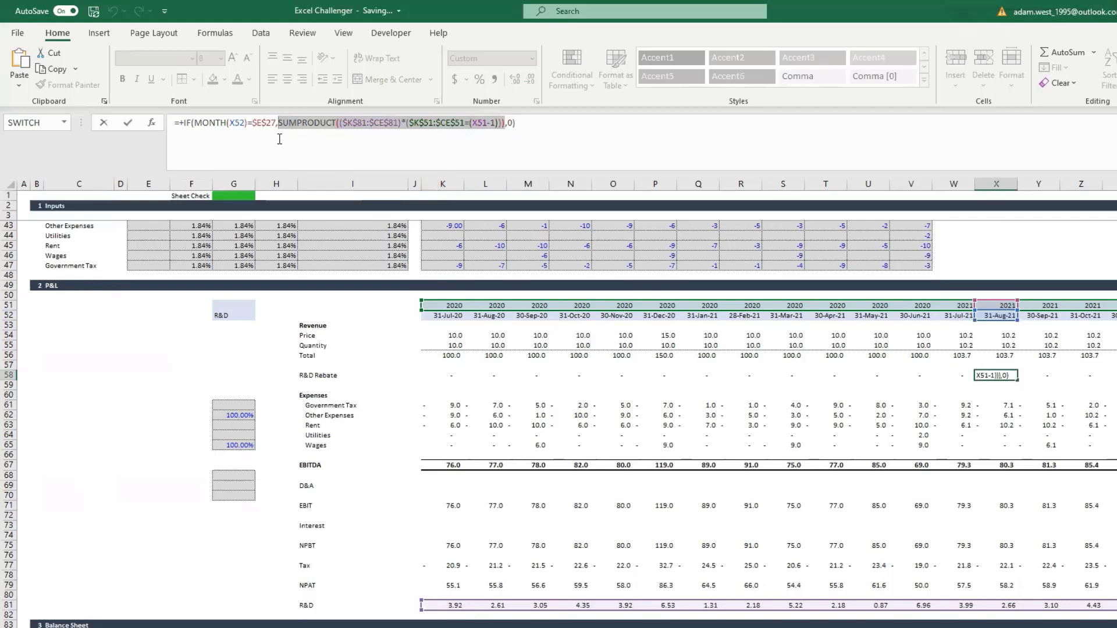
key("Escape")
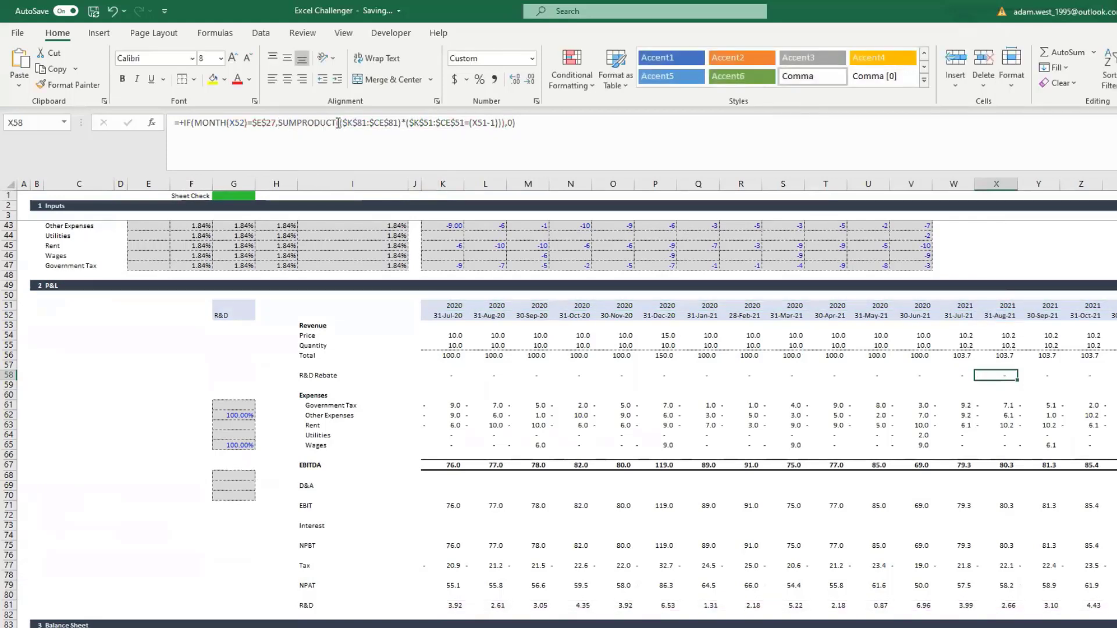
Replace the SUMPRODUCT in X58 with a SUMIF that uses the year row K51:CE51 as its range
left_click_drag(278, 122, 505, 120)
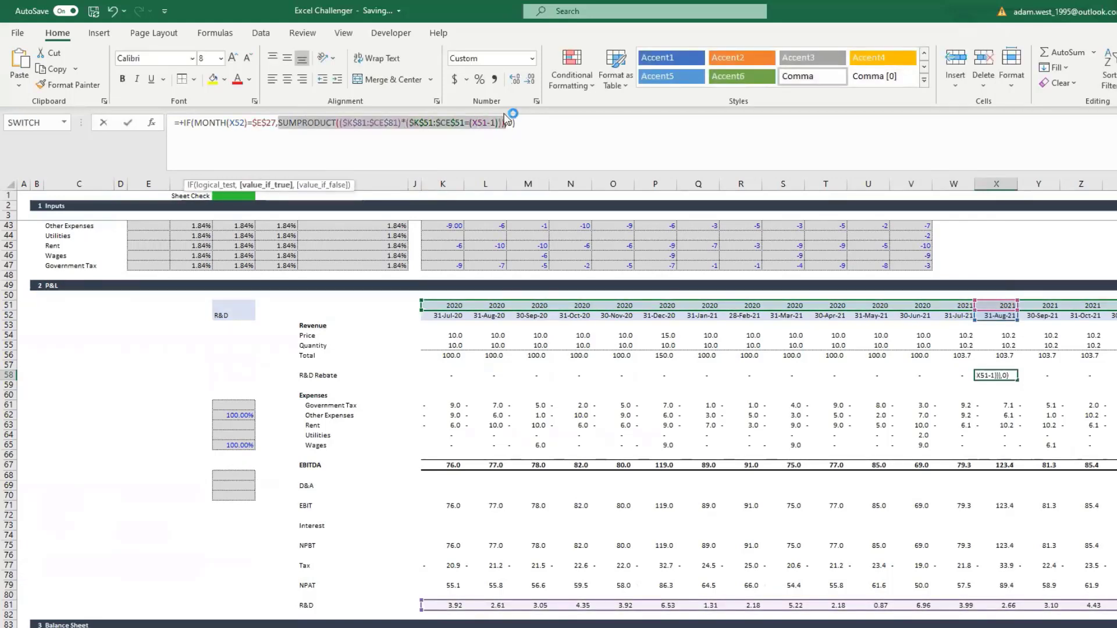
type("sumi")
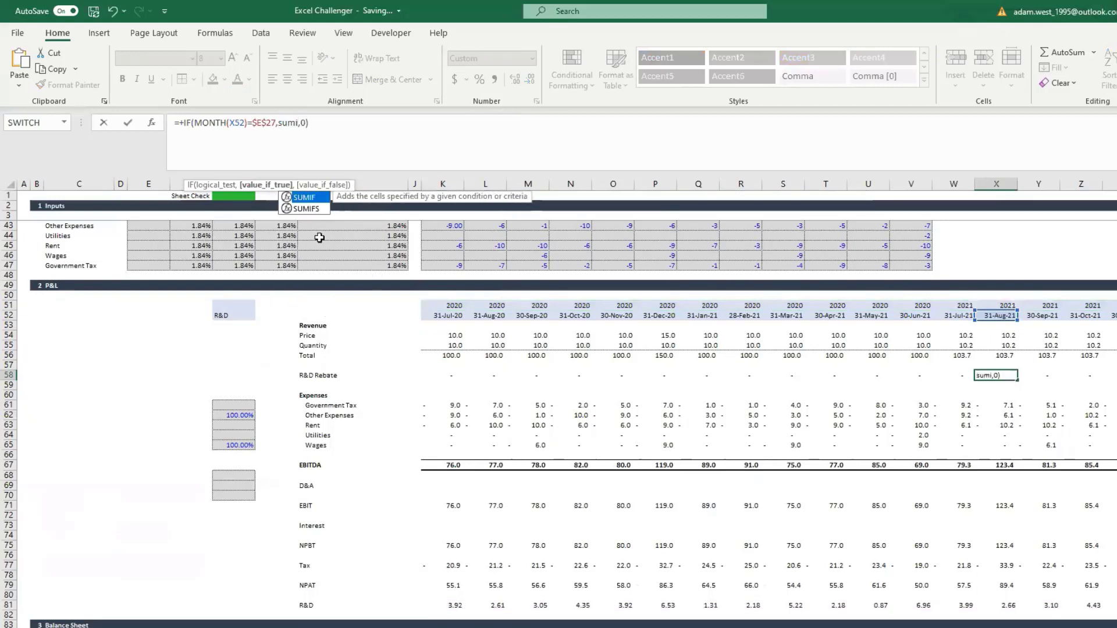
double_click(305, 198)
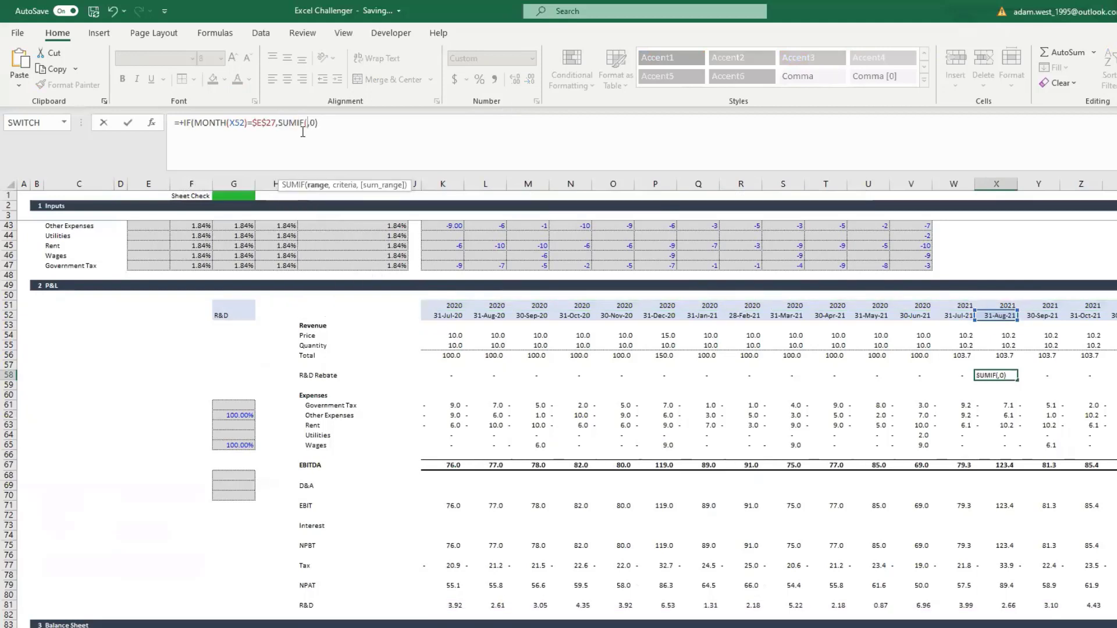
left_click(450, 604)
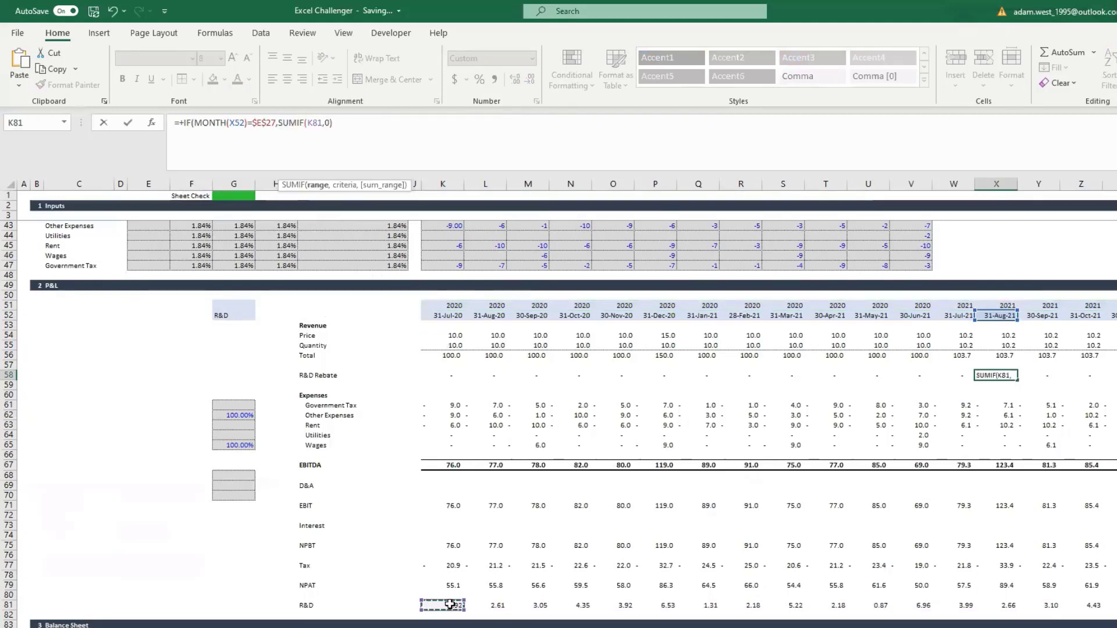
key("ctrl+shift+Right")
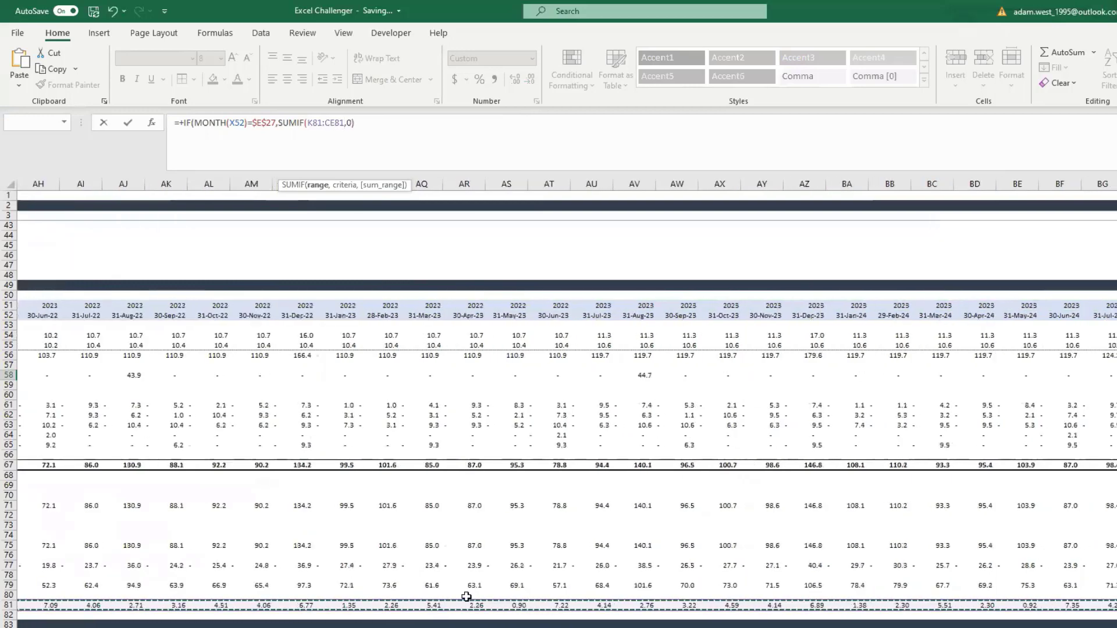
left_click(110, 305)
key("ctrl+Left")
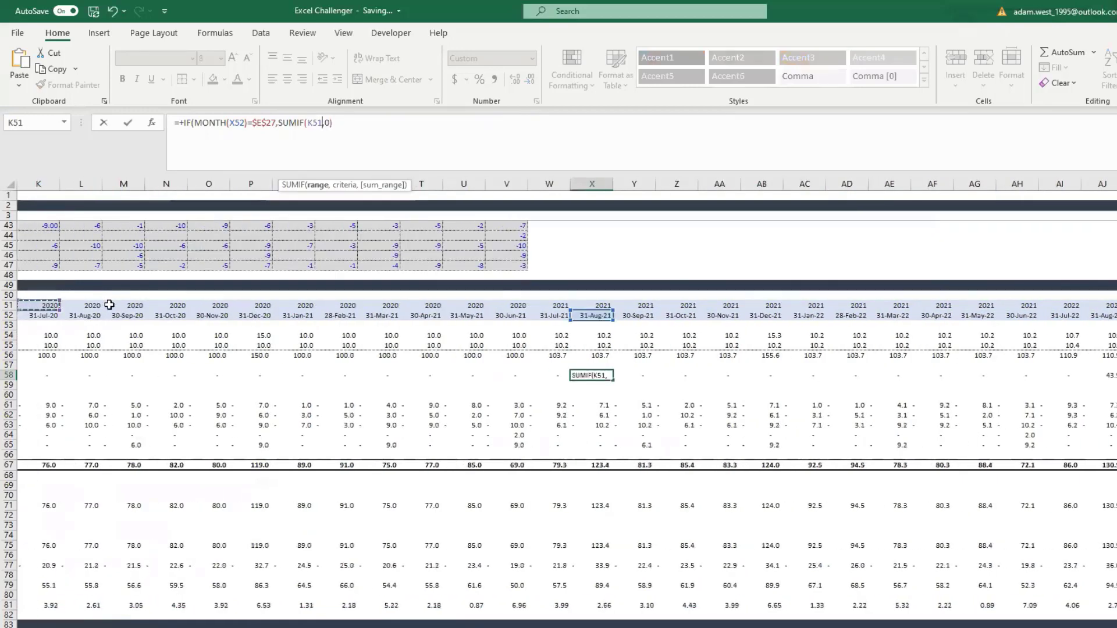
key("ctrl+shift+Right")
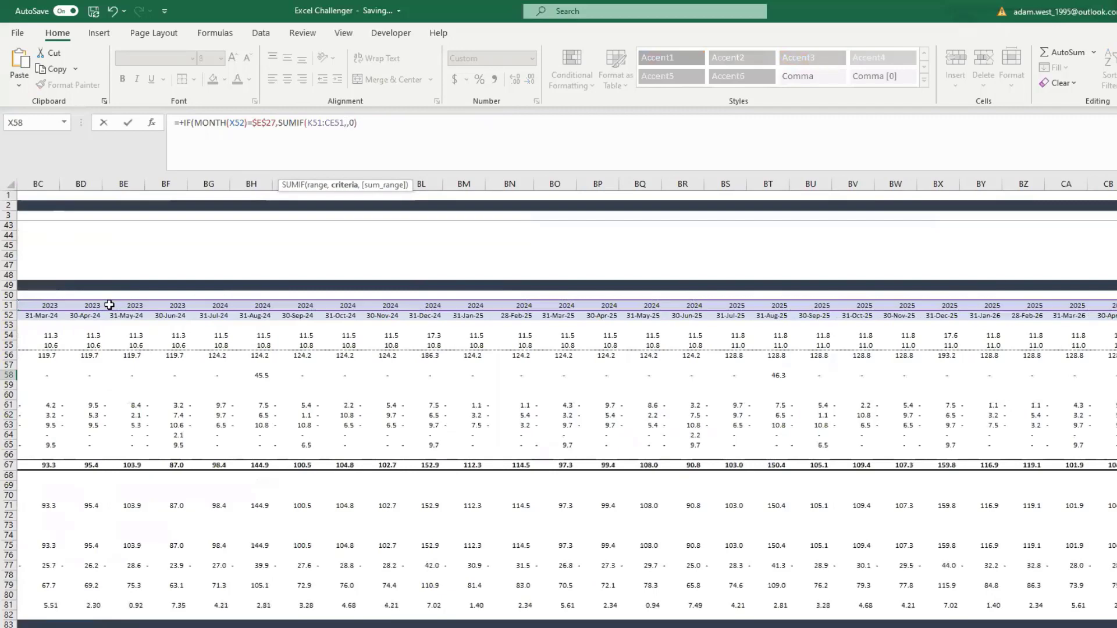
type(",")
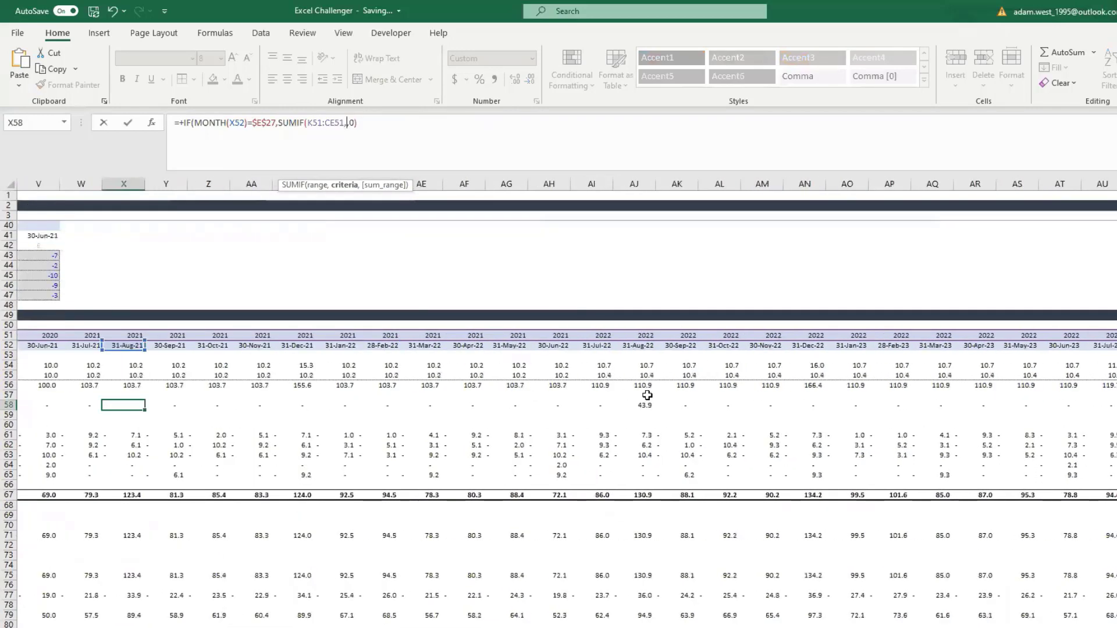
Set the SUMIF criterion in X58 to the prior year with (X51-1)
scroll(648, 398, "left", 7)
left_click(989, 335)
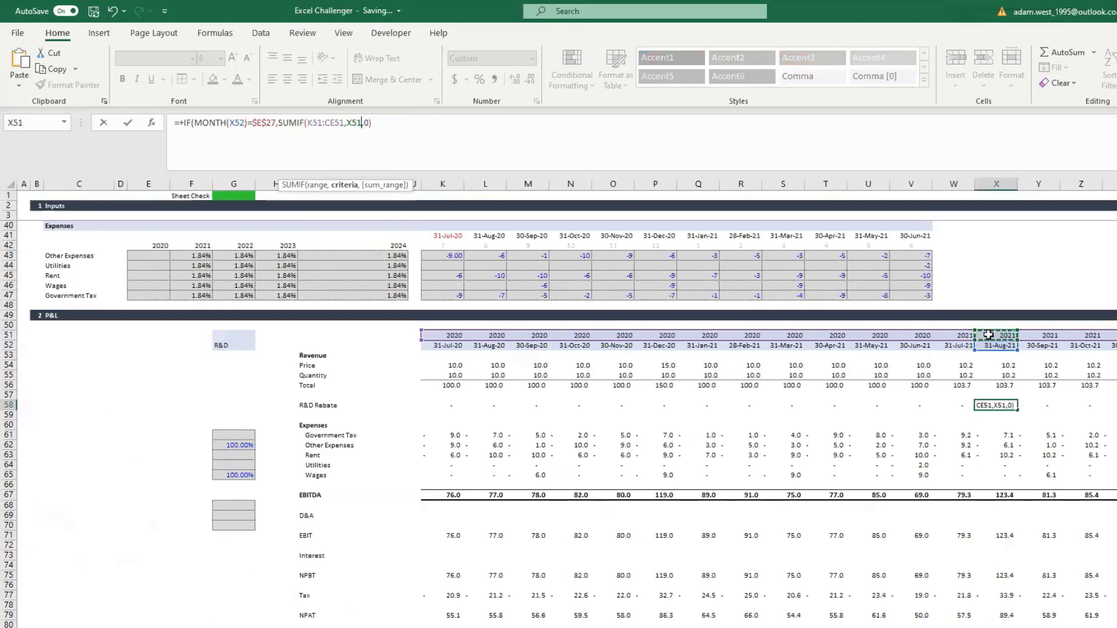
type("-1")
key("Left")
key("Left")
key("Left")
key("Left")
key("Left")
type("(")
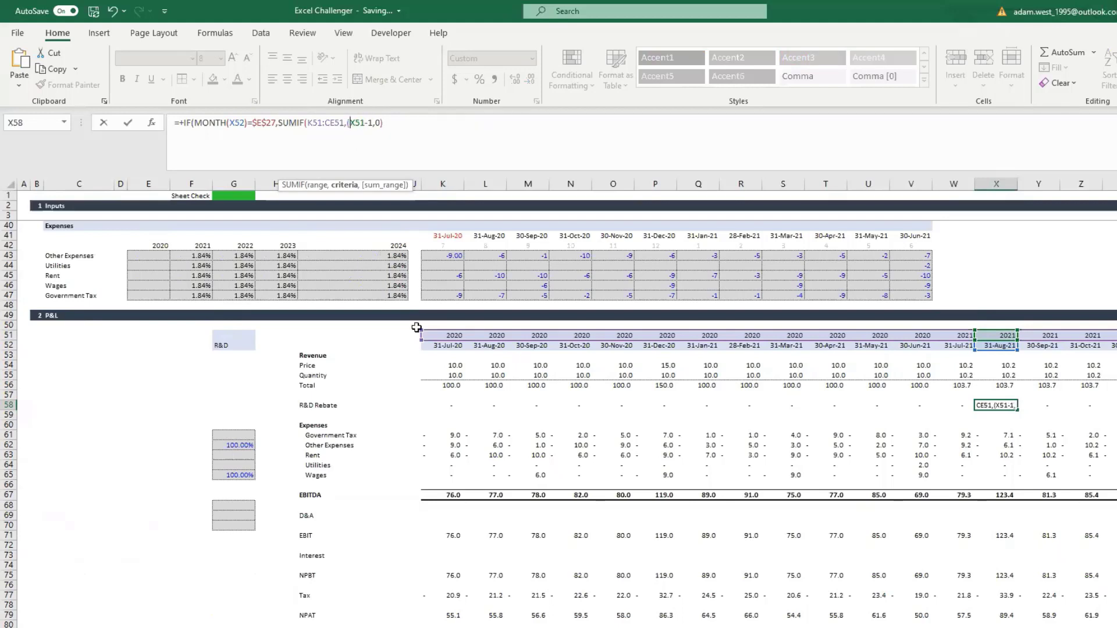
left_click(375, 122)
type(")")
Set the SUMIF sum range in X58 to the R&D row K81:CE81 and enter the formula
type(",K81")
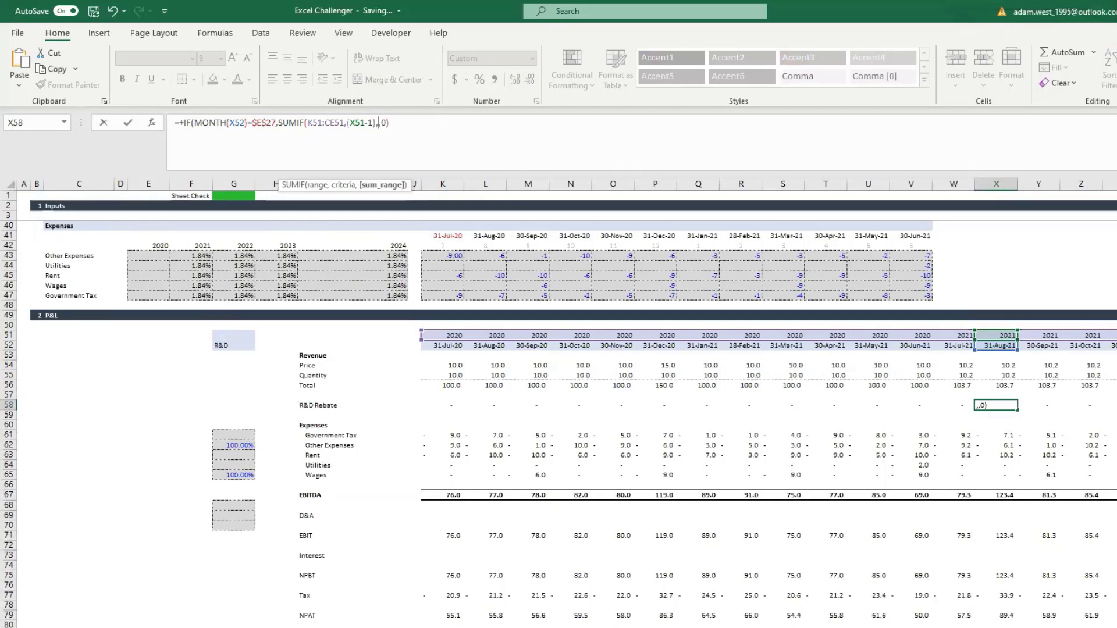
key("ctrl+shift+Right")
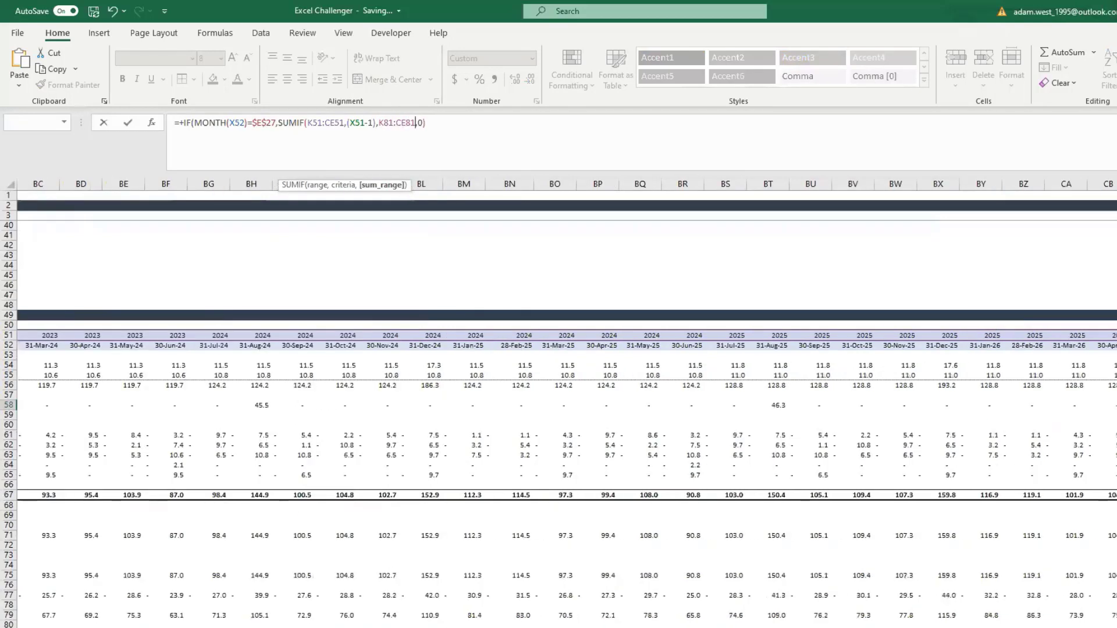
key("Return")
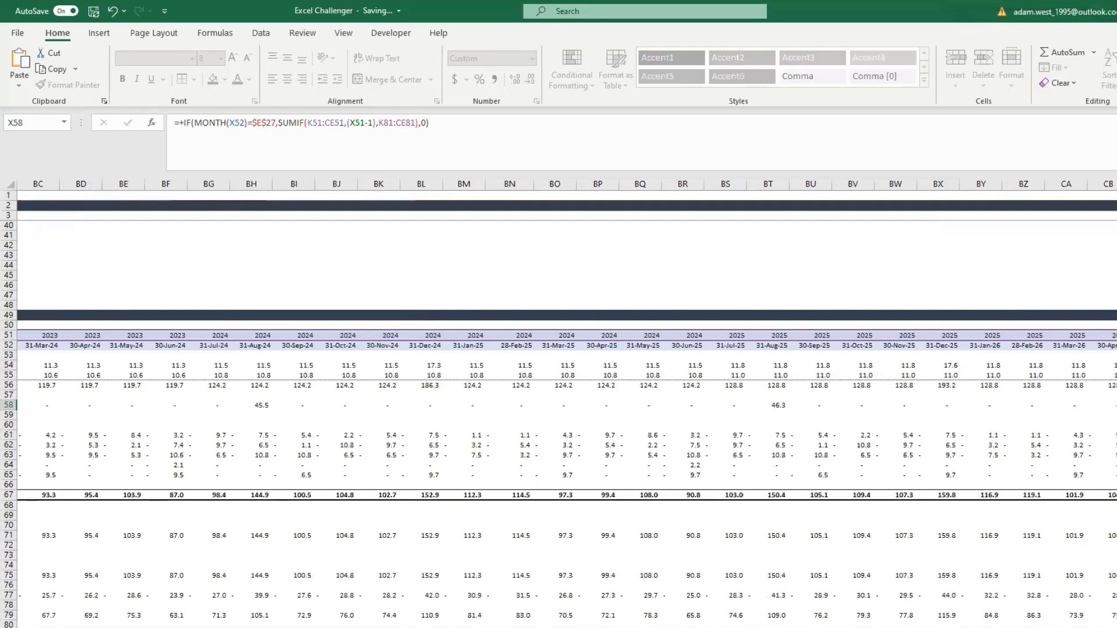
Copy the SUMPRODUCT formula from W58 over the whole R&D Rebate row, starting at K58, to replace the SUMIF
key("Up")
key("Up")
key("Left")
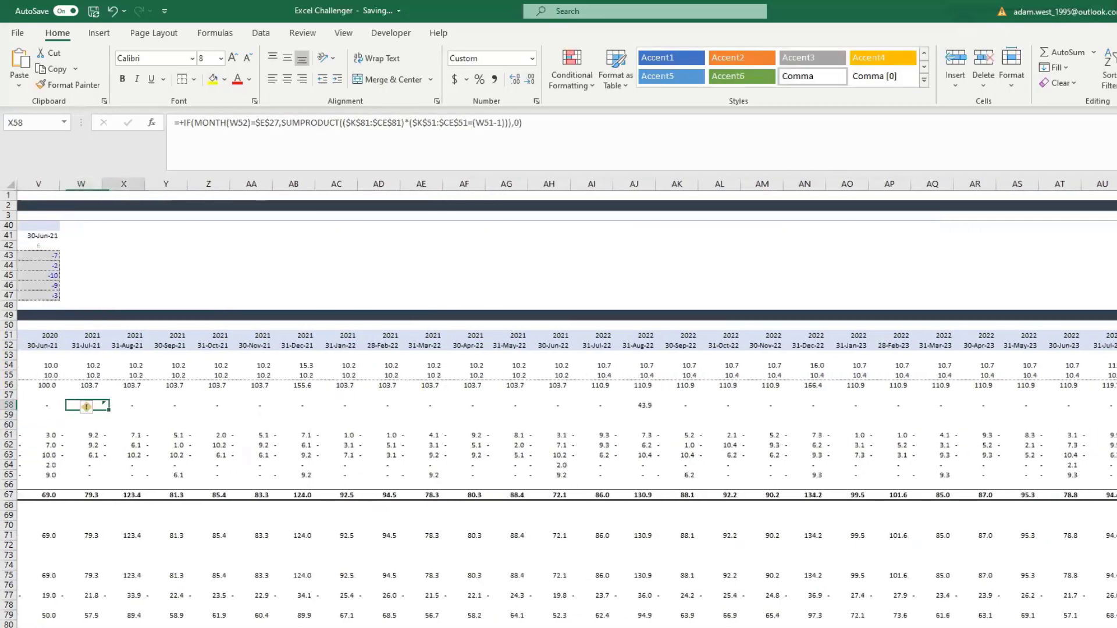
key("Home")
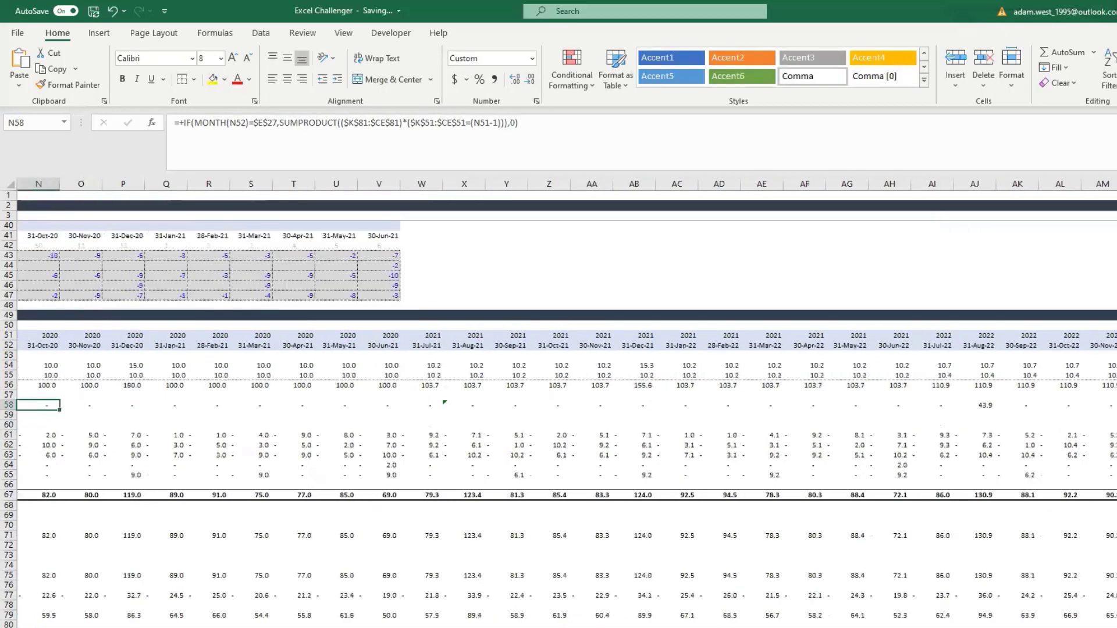
left_click(774, 406)
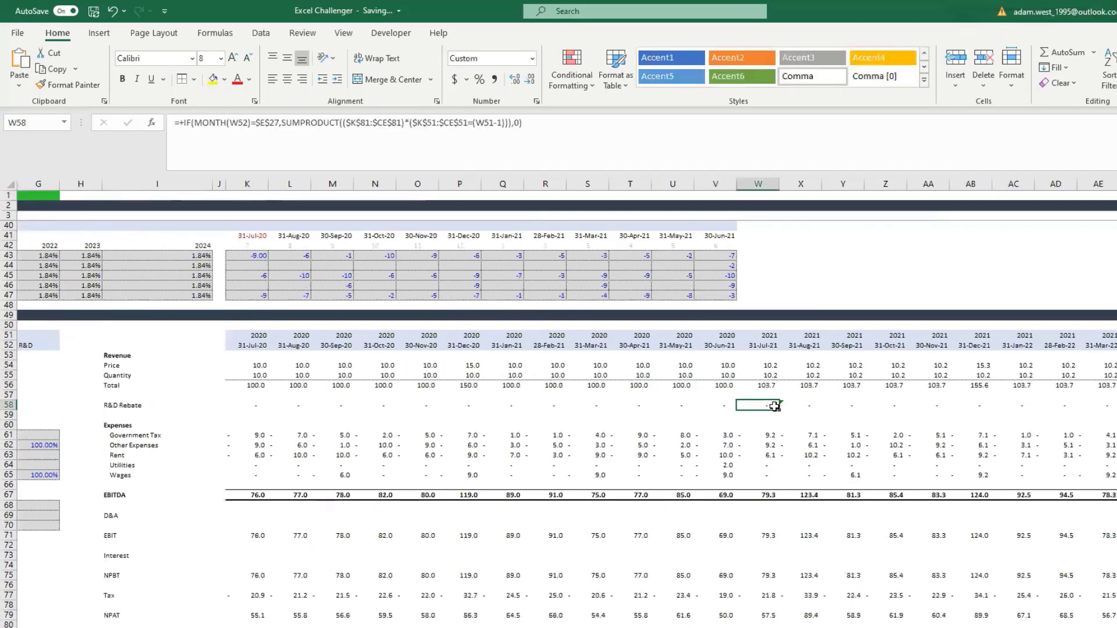
double_click(774, 406)
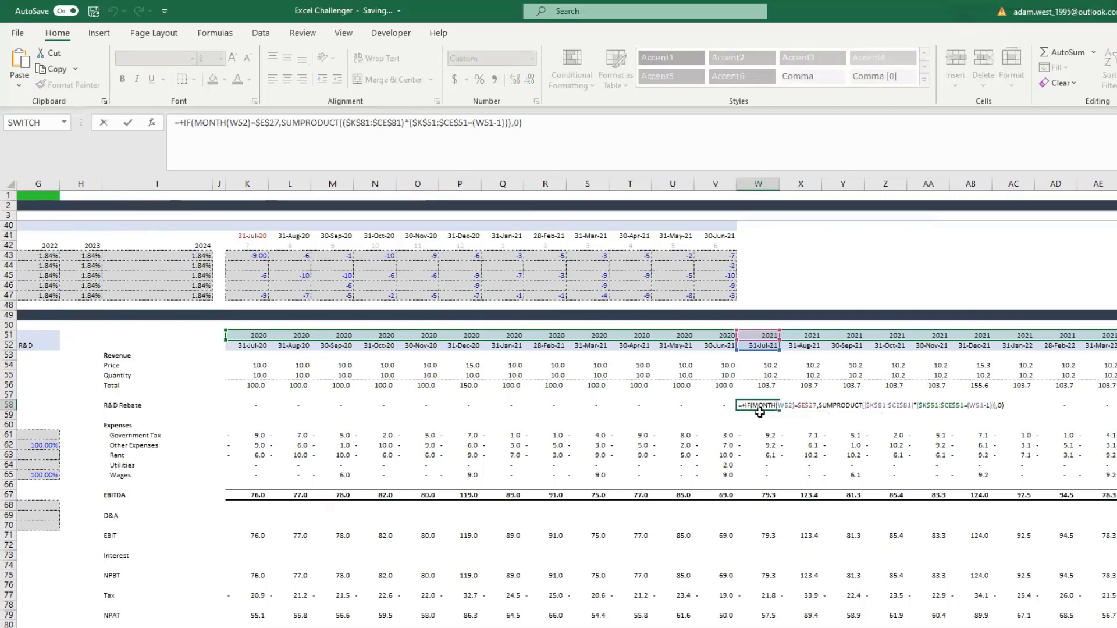
key("Escape")
key("ctrl+c")
key("ctrl+Left")
key("ctrl+shift+Right")
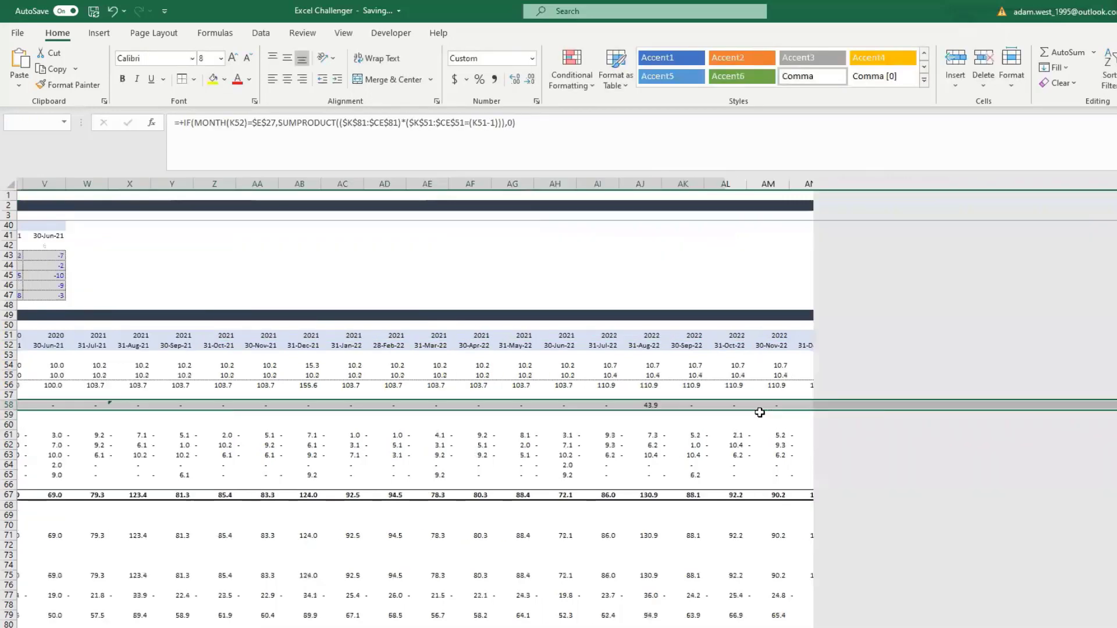
key("Return")
key("Left")
key("Right")
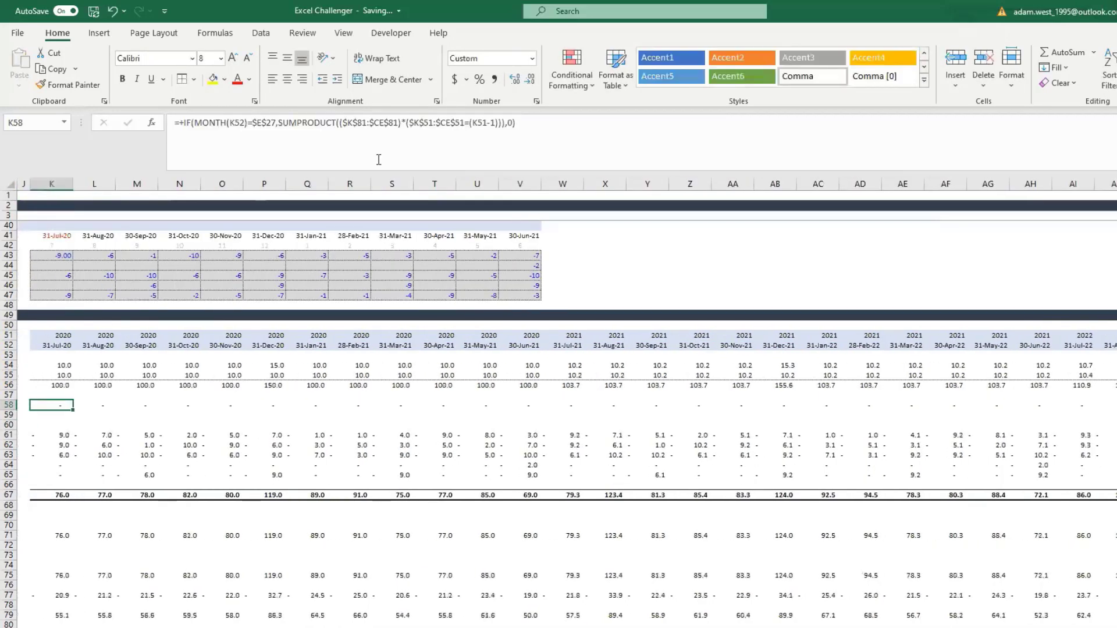
Check the R&D Rebate formula in K58 and copy it across all monthly columns of row 58
left_click(379, 122)
scroll(367, 233, "left", 4)
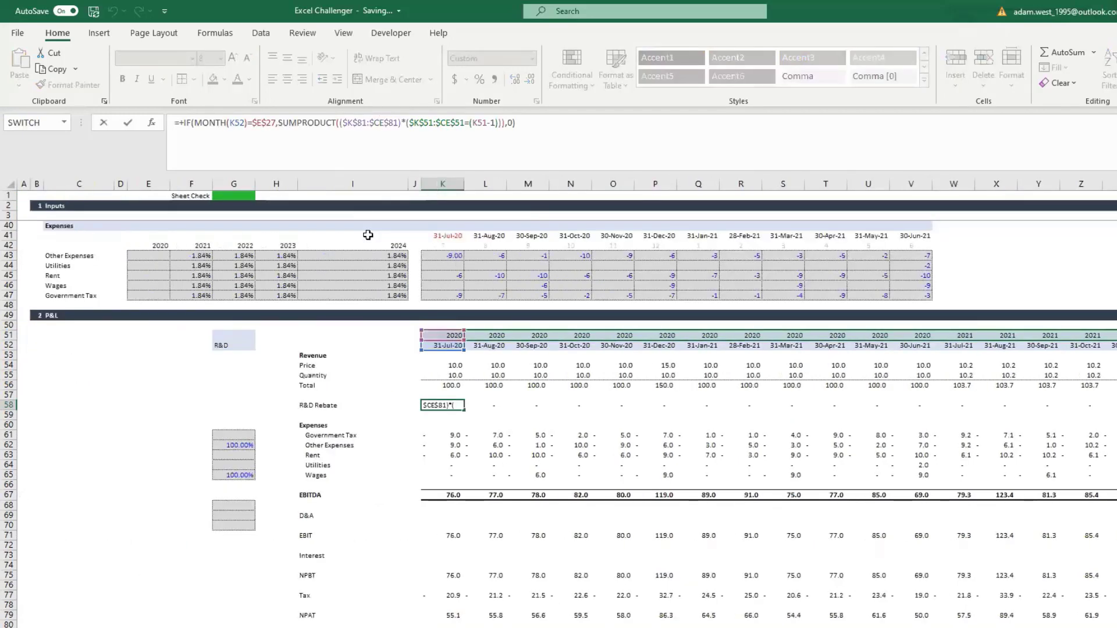
key("ctrl+Return")
key("ctrl+c")
key("ctrl+shift+Right")
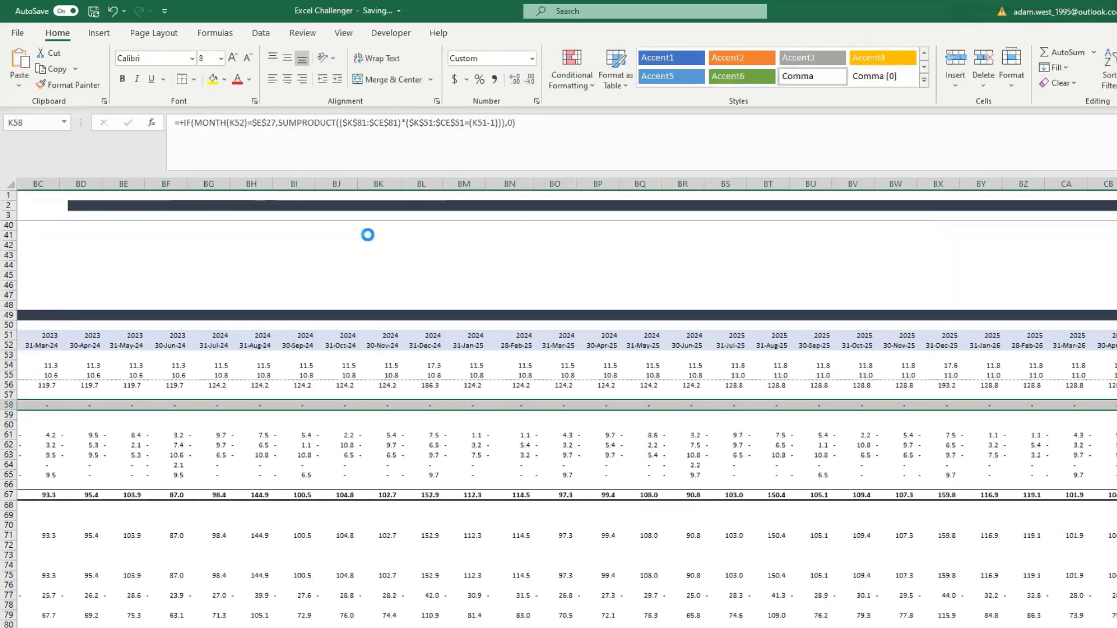
key("Return")
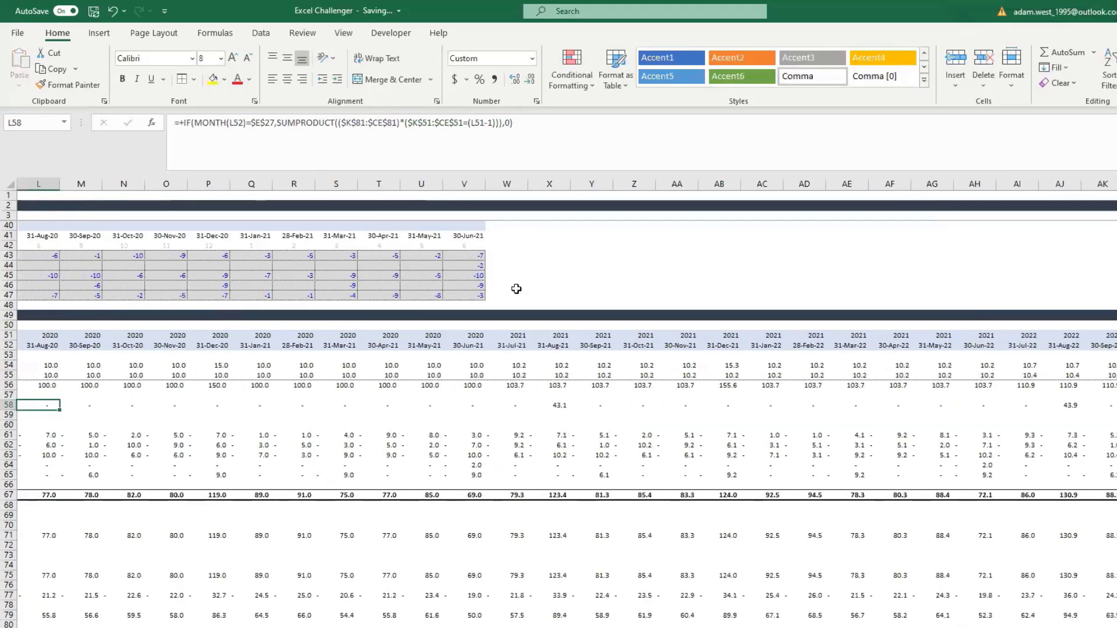
Examine the R&D Rebate formula in X58 for 31-Aug-21 and its year-row and prior-year references
left_click(563, 398)
left_click(560, 407)
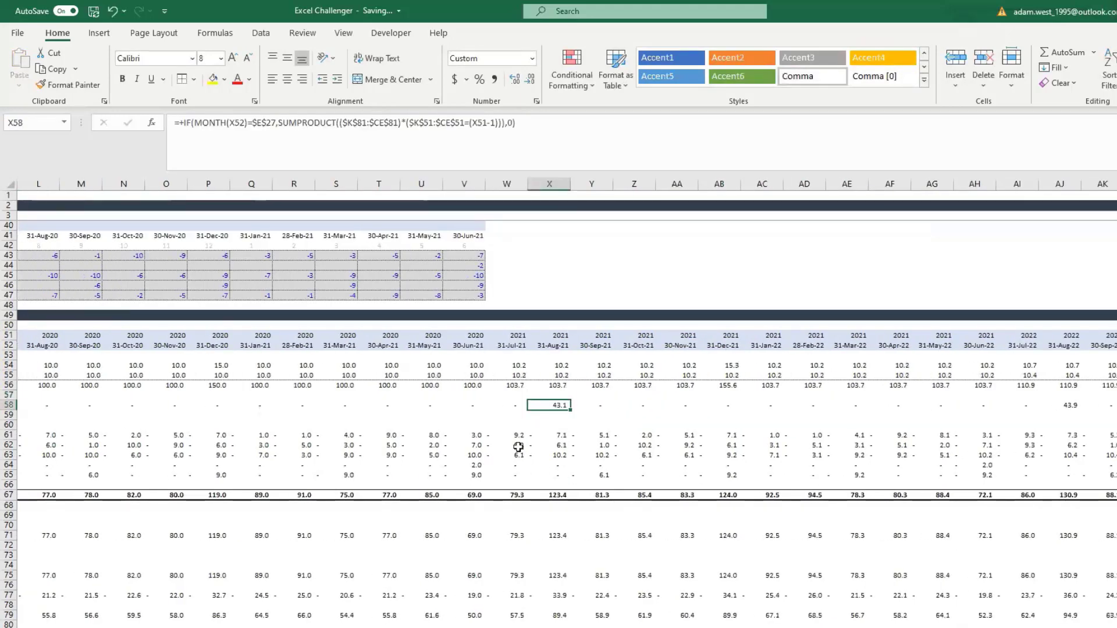
left_click(457, 123)
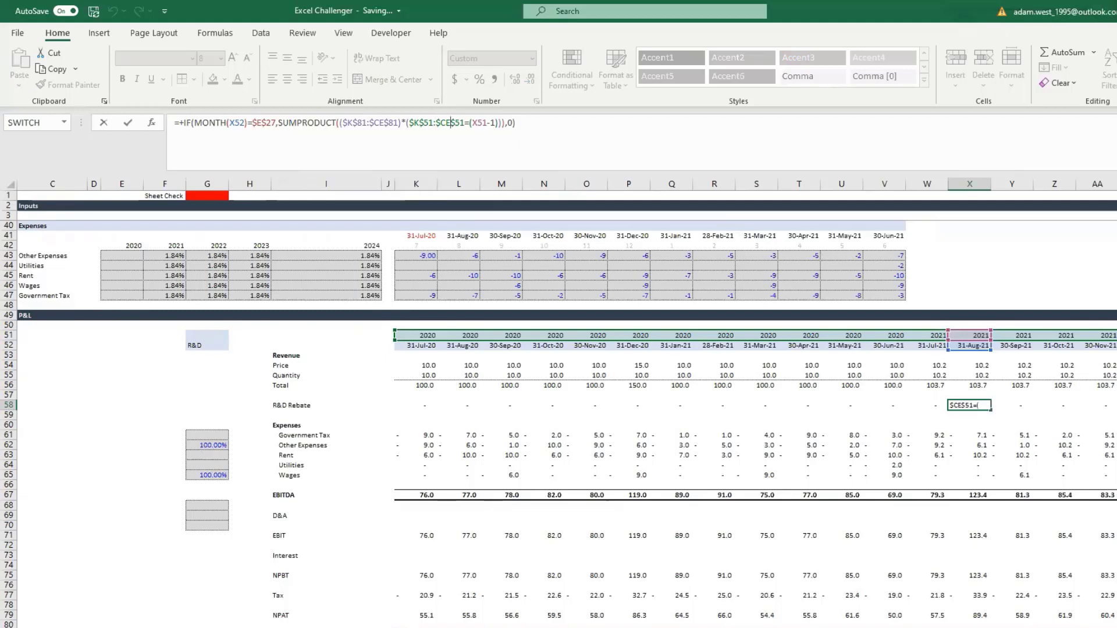
key("Return")
left_click(973, 406)
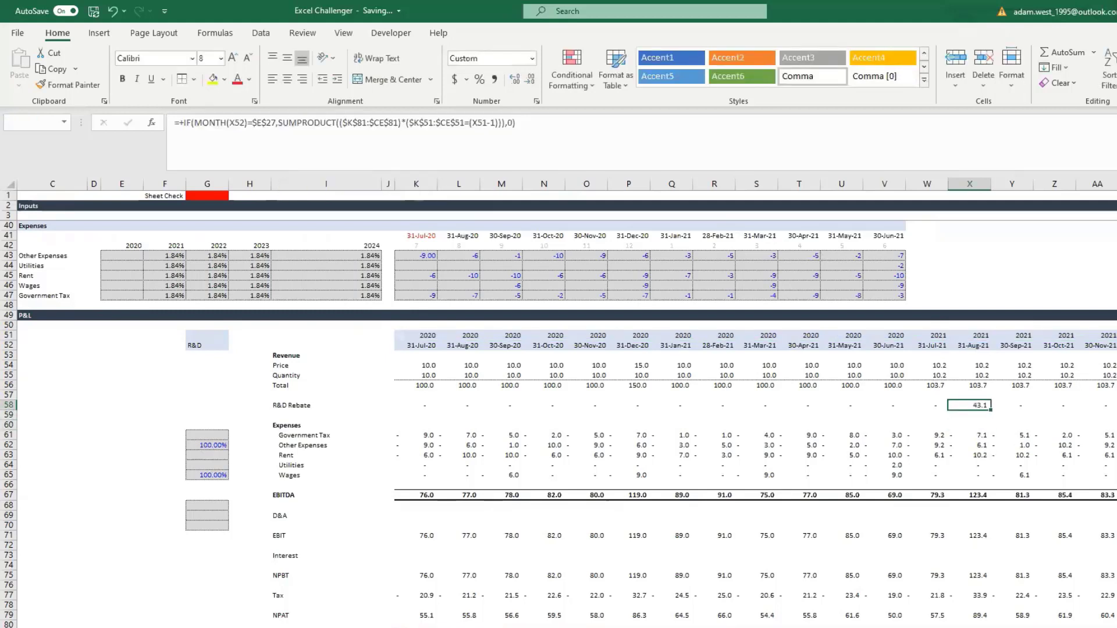
left_click(988, 417)
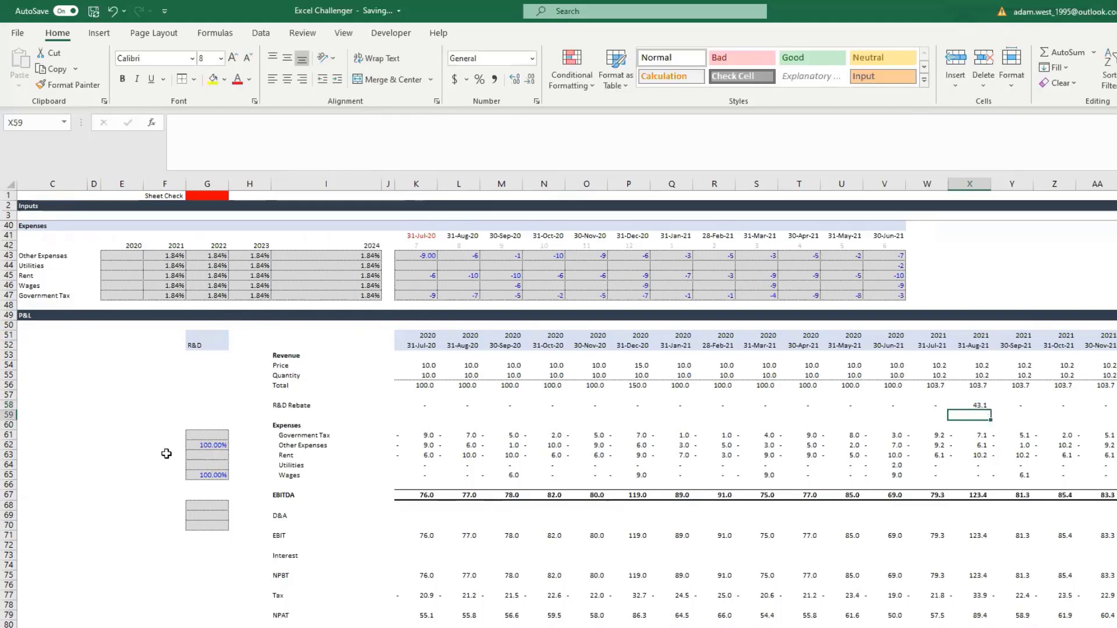
Set the R&D percentage for Wages in G65 to 50%
left_click(190, 446)
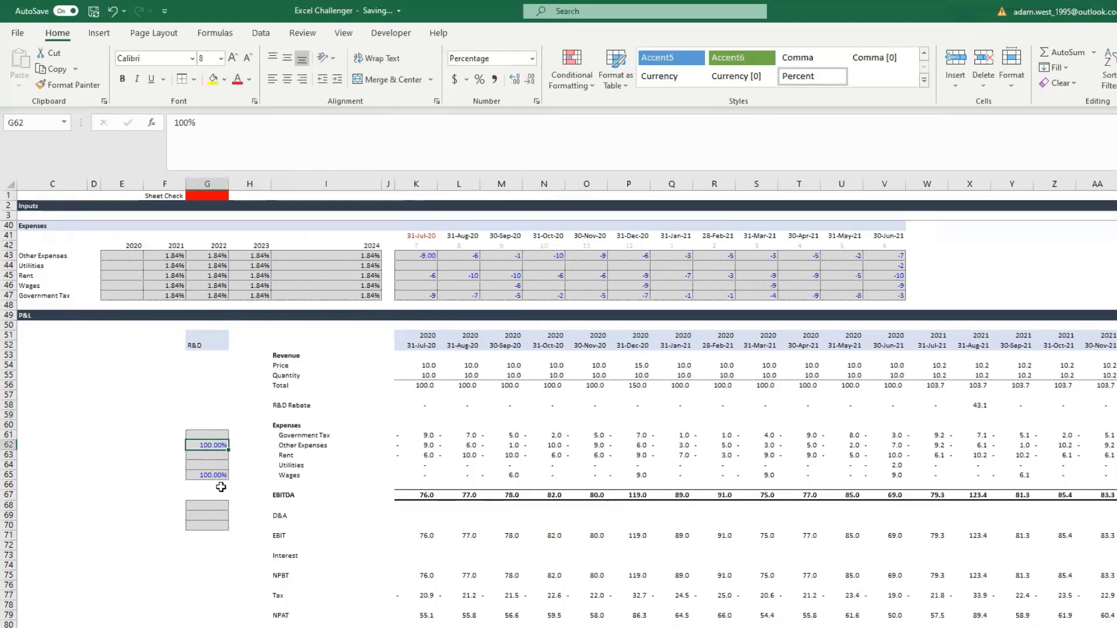
left_click(218, 479)
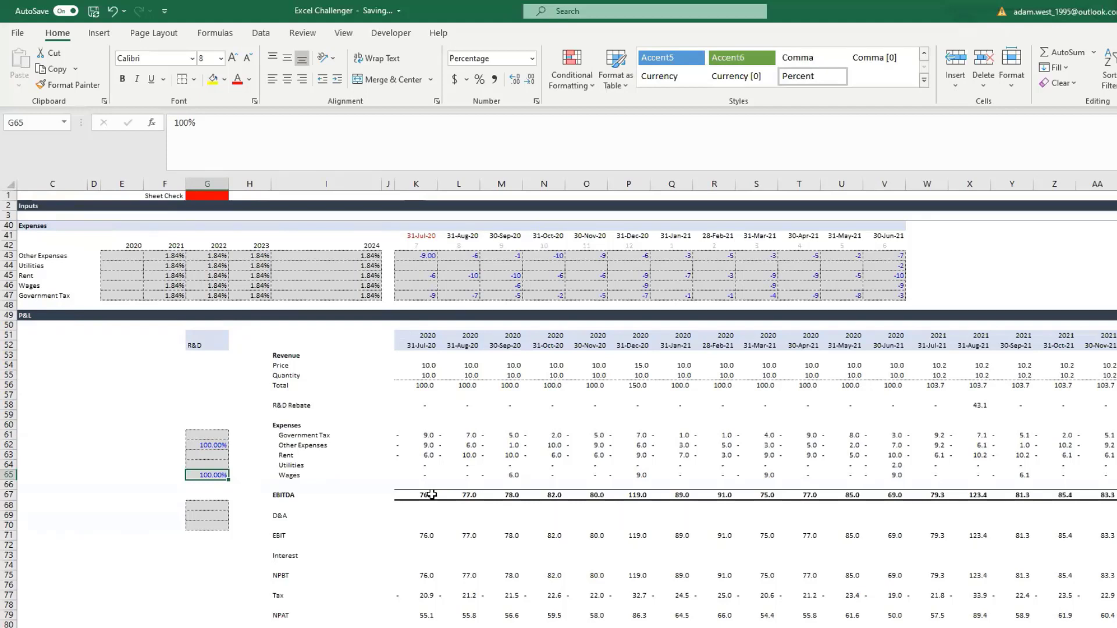
type("50%")
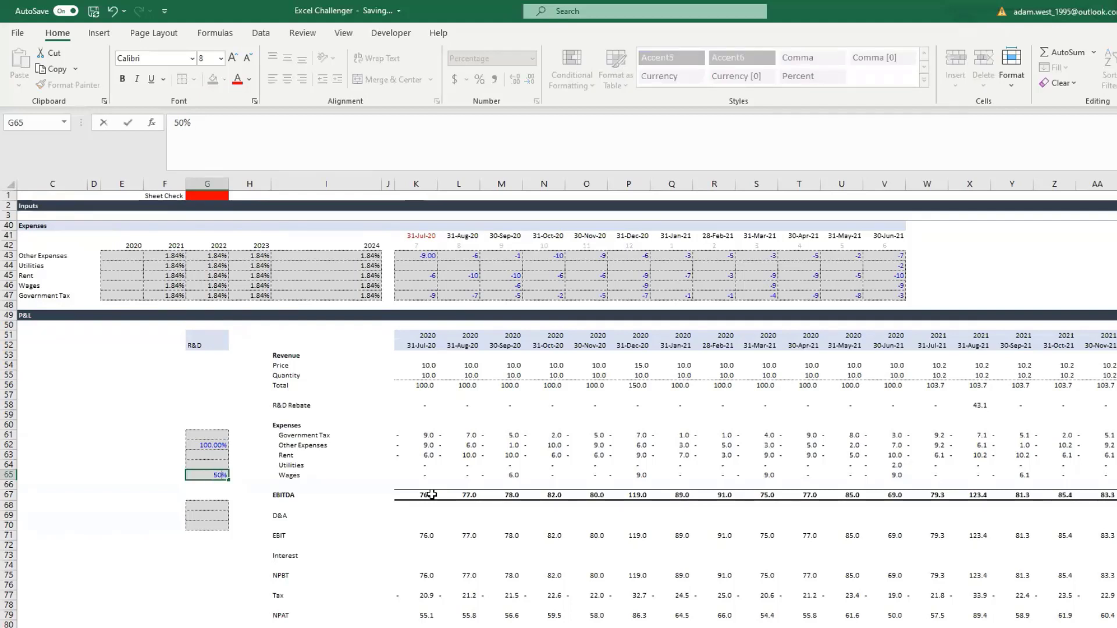
key("ctrl+Return")
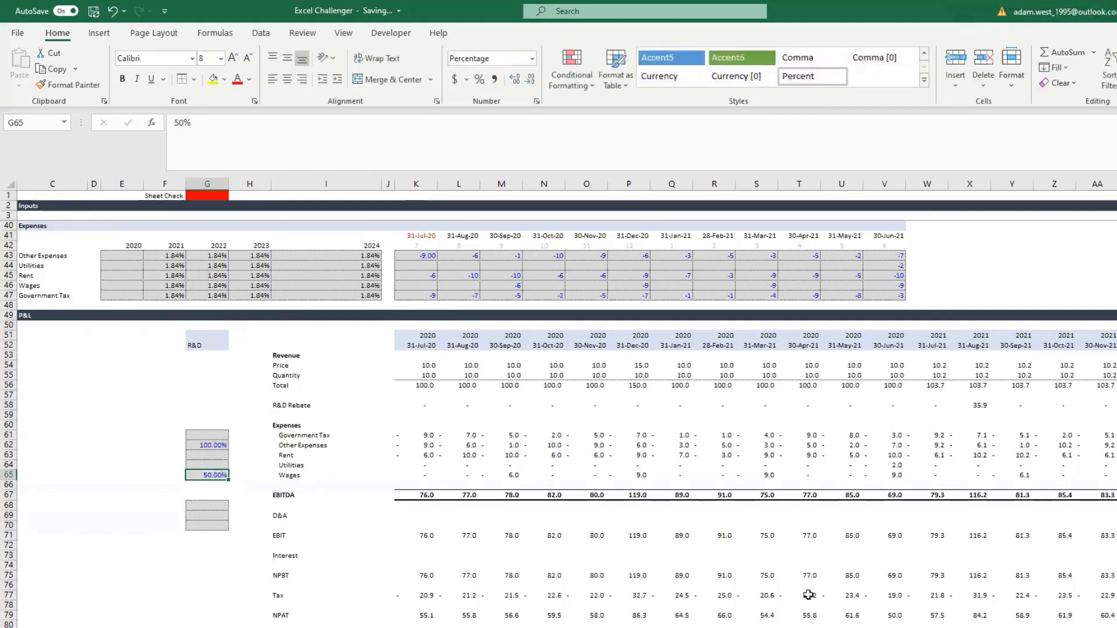
Check the 31-Aug-21 rebate in X58 against the monthly amounts in the R&D row
left_click(927, 627)
left_click(968, 405)
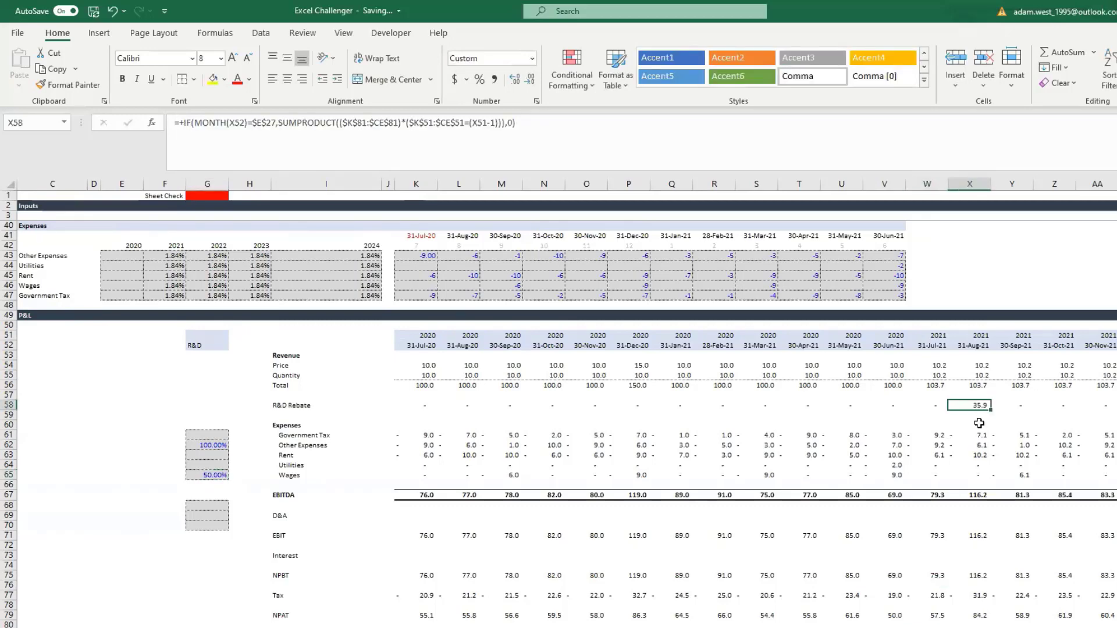
scroll(979, 423, "down", 3)
scroll(301, 499, "up", 2)
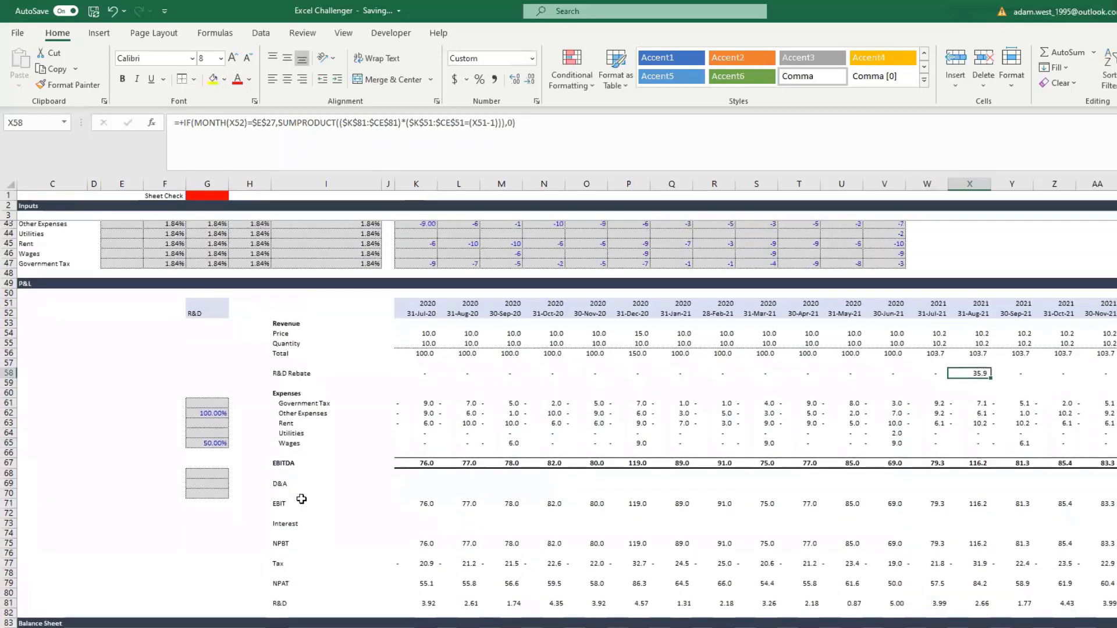
scroll(301, 499, "left", 2)
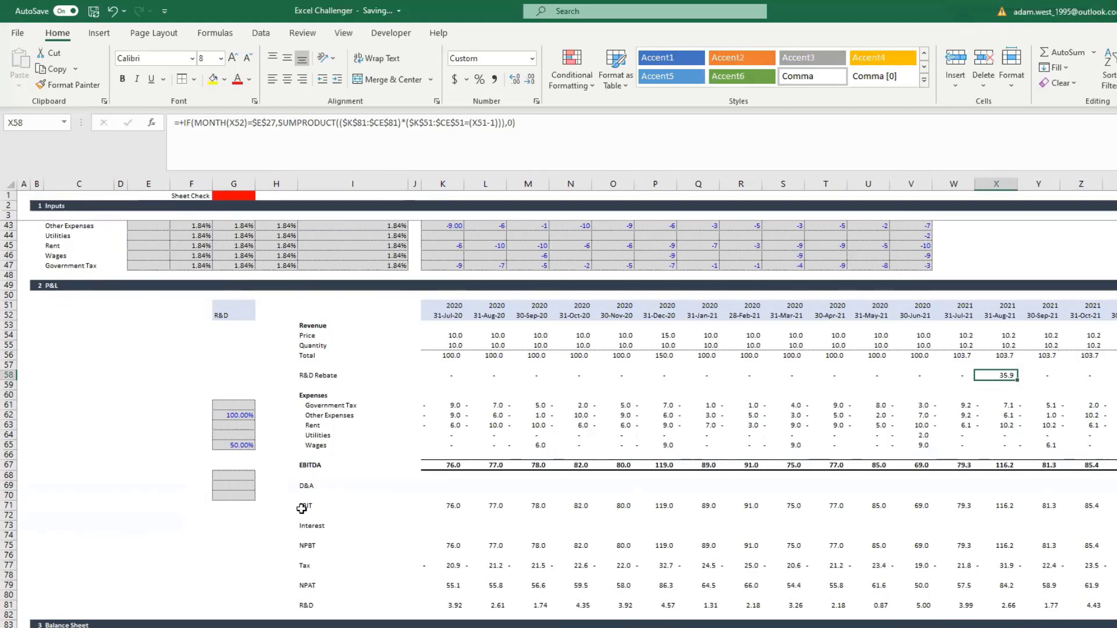
Trace the R&D Rebate from its P&L row through NPAT to the cashflow statement
left_click(303, 375)
left_click(12, 365)
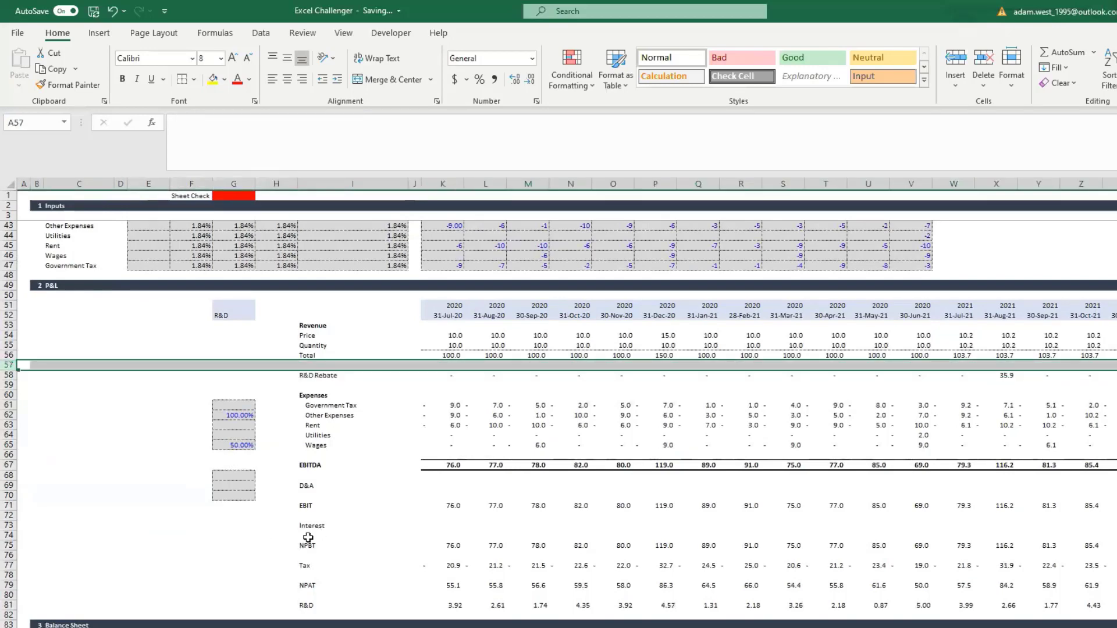
left_click_drag(353, 587, 479, 595)
scroll(442, 569, "down", 16)
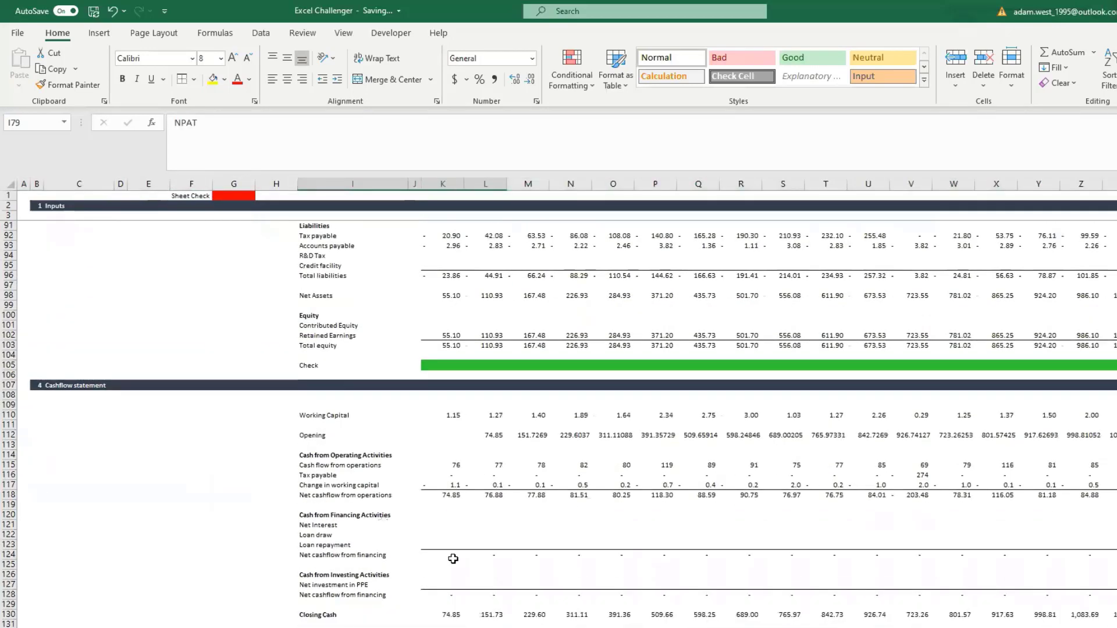
left_click(467, 525)
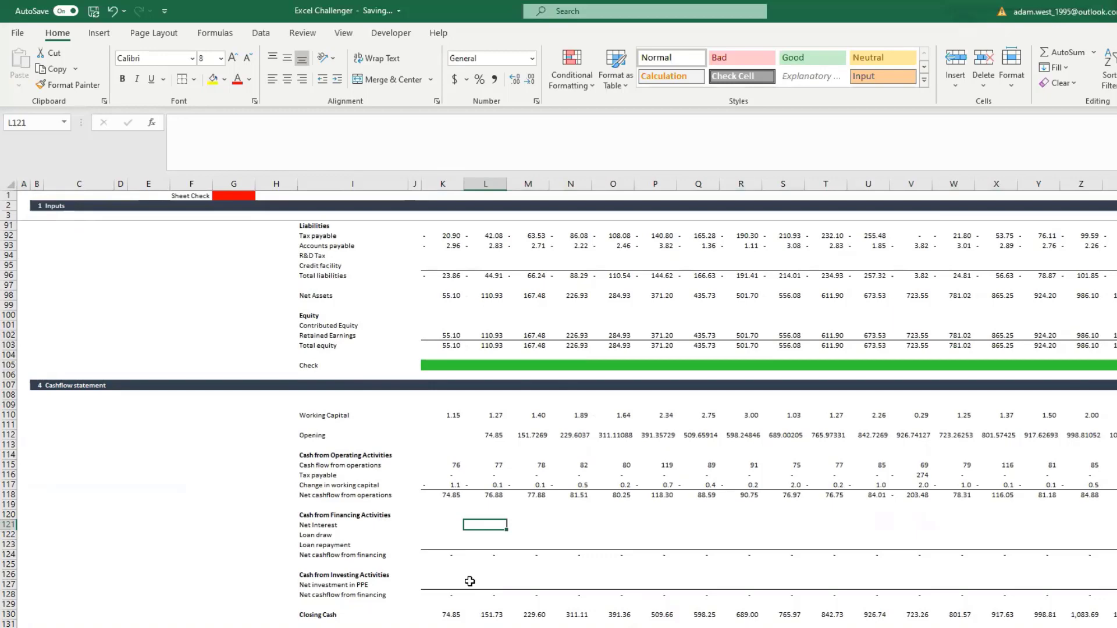
Review the P&L and balance sheet, examining the balance check in row 105 across the monthly columns
scroll(470, 581, "up", 9)
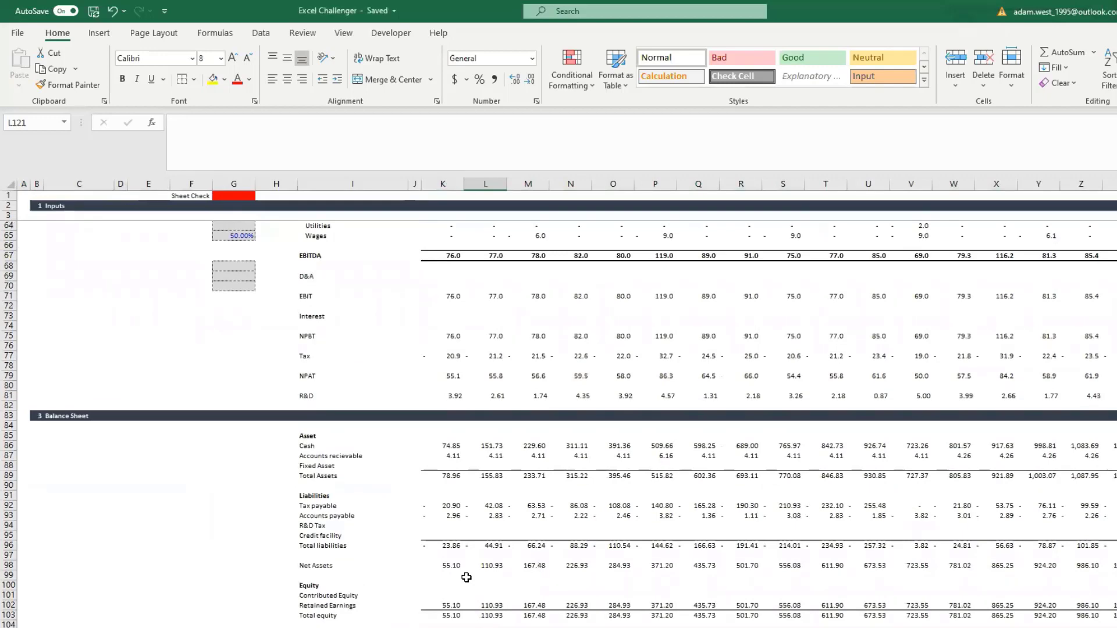
scroll(346, 466, "up", 3)
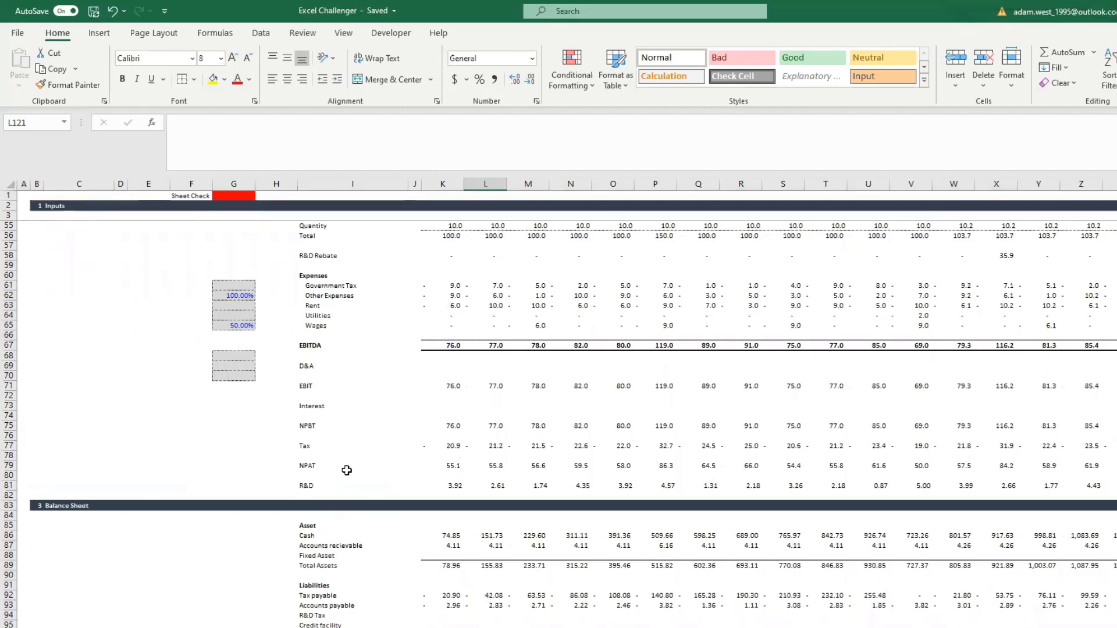
scroll(347, 470, "up", 5)
scroll(429, 559, "down", 9)
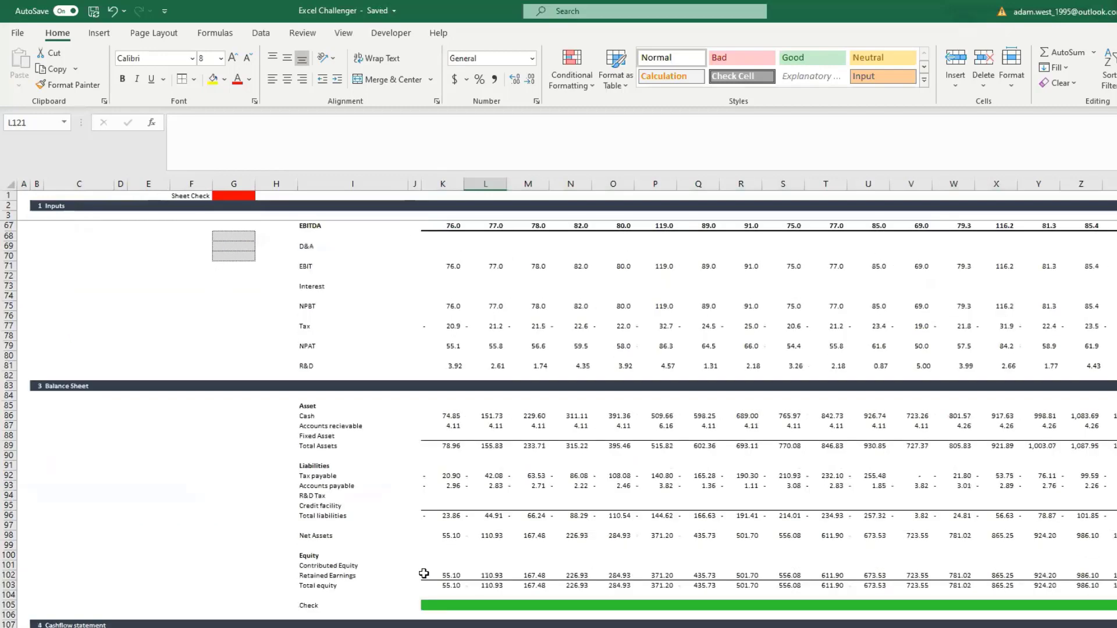
scroll(423, 574, "right", 10)
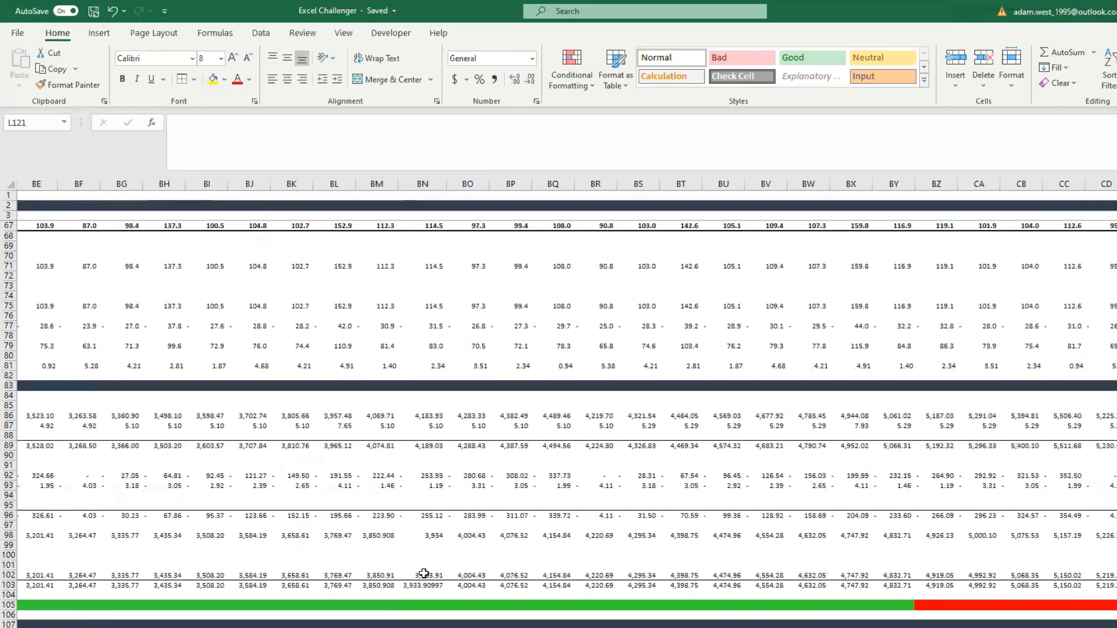
scroll(424, 574, "left", 1)
scroll(424, 573, "right", 3)
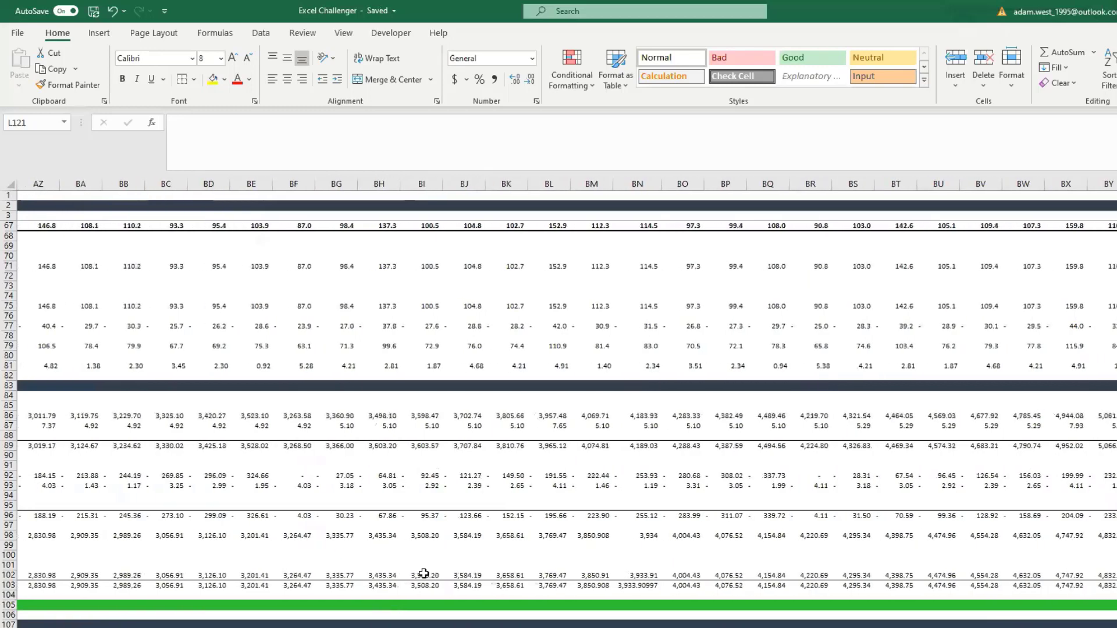
left_click(544, 546)
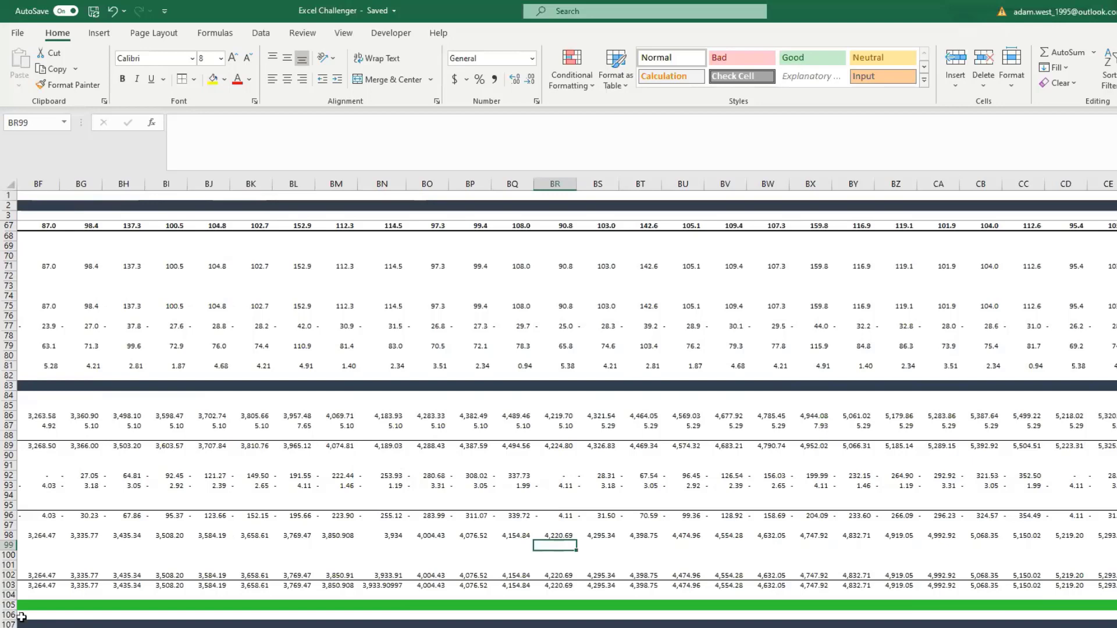
scroll(82, 576, "left", 10)
scroll(98, 574, "up", 7)
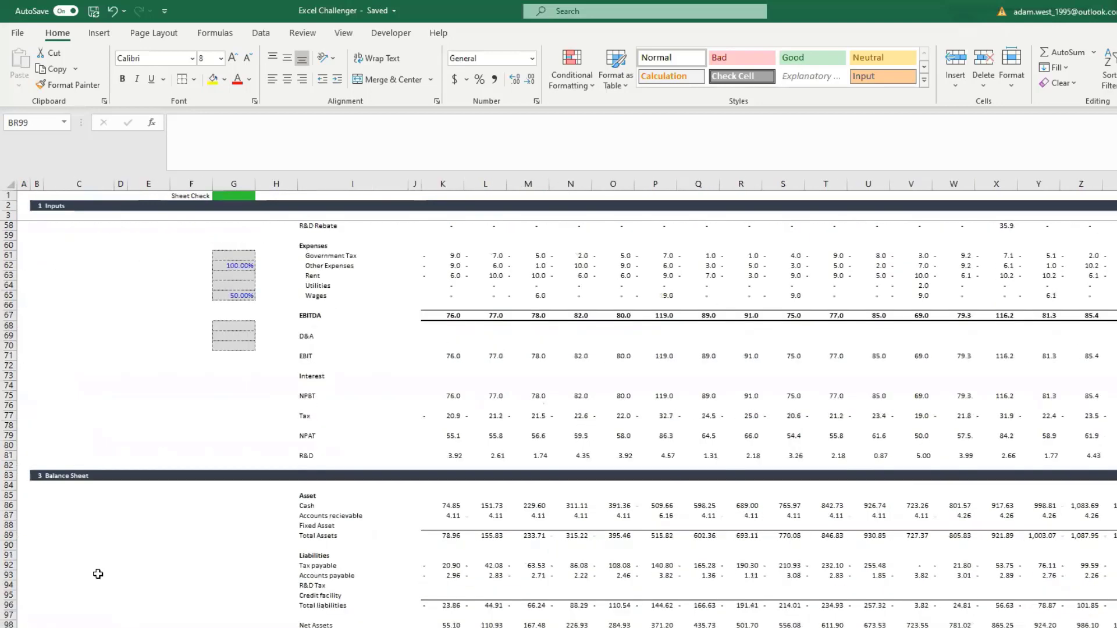